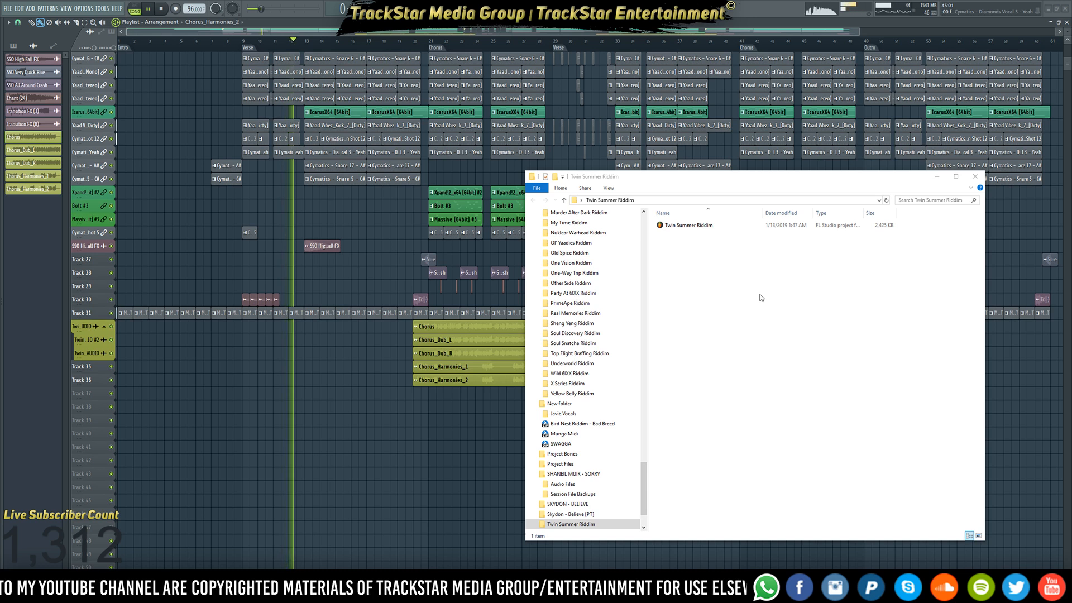
Show the Twin Summer Riddim folder as large icons and move the Project Bones and Project Files folders into it
{"action": "left_click", "coordinate": [978, 535]}
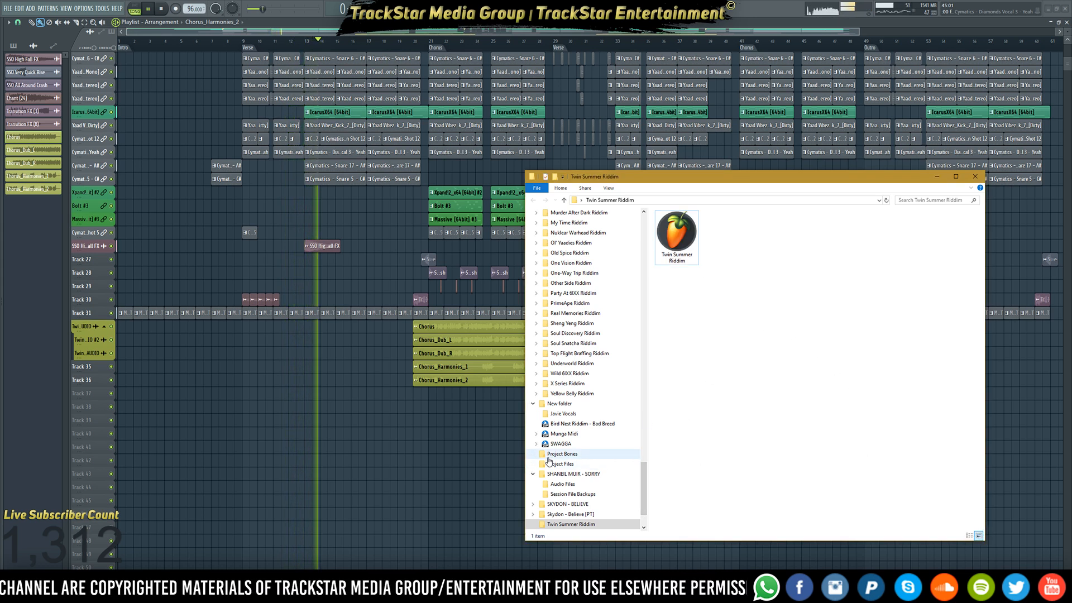
{"action": "left_click_drag", "start_coordinate": [562, 453], "coordinate": [736, 430]}
{"action": "left_click_drag", "start_coordinate": [561, 443], "coordinate": [813, 426]}
{"action": "scroll", "coordinate": [815, 361], "scroll_direction": "up", "scroll_amount": 3}
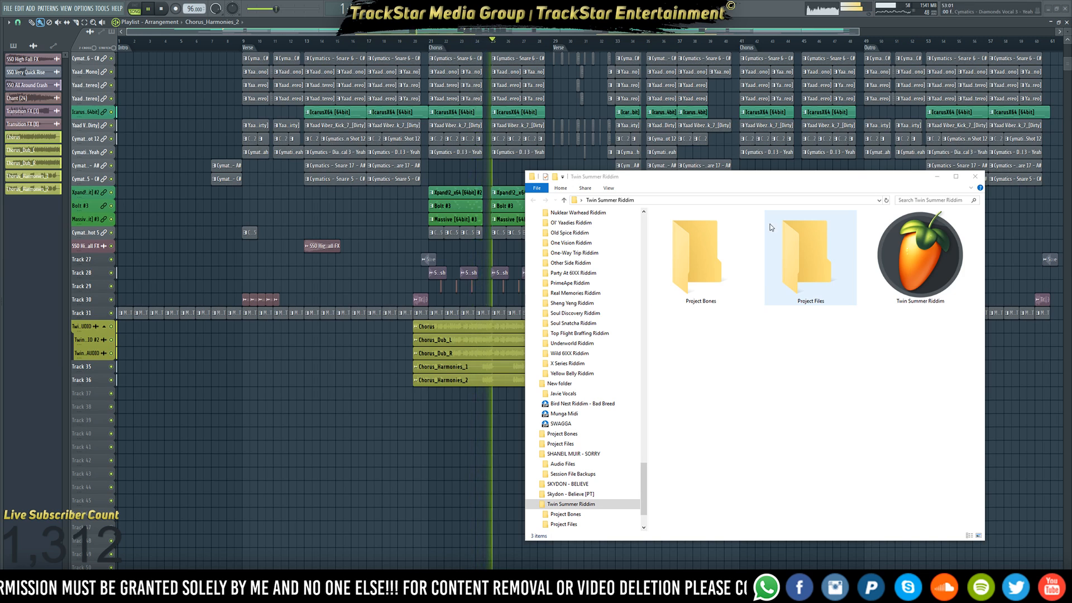
Audition the main Chorus vocal track in solo during playback, restore all playlist tracks, and stop playback
{"action": "right_click", "coordinate": [231, 473]}
{"action": "key", "text": "F9"}
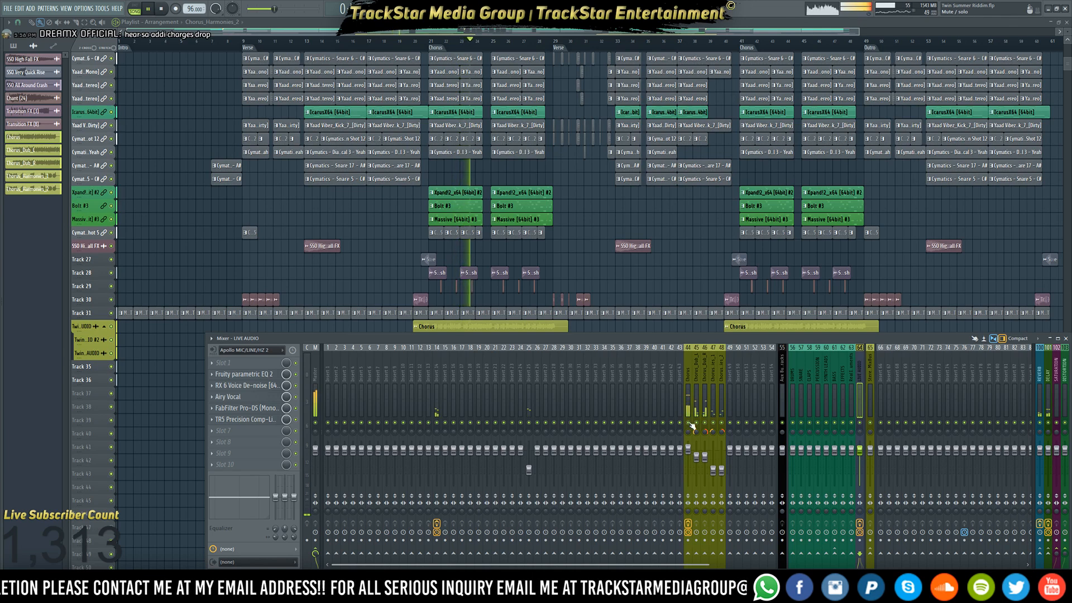
{"action": "key", "text": "F9"}
{"action": "right_click", "coordinate": [112, 327]}
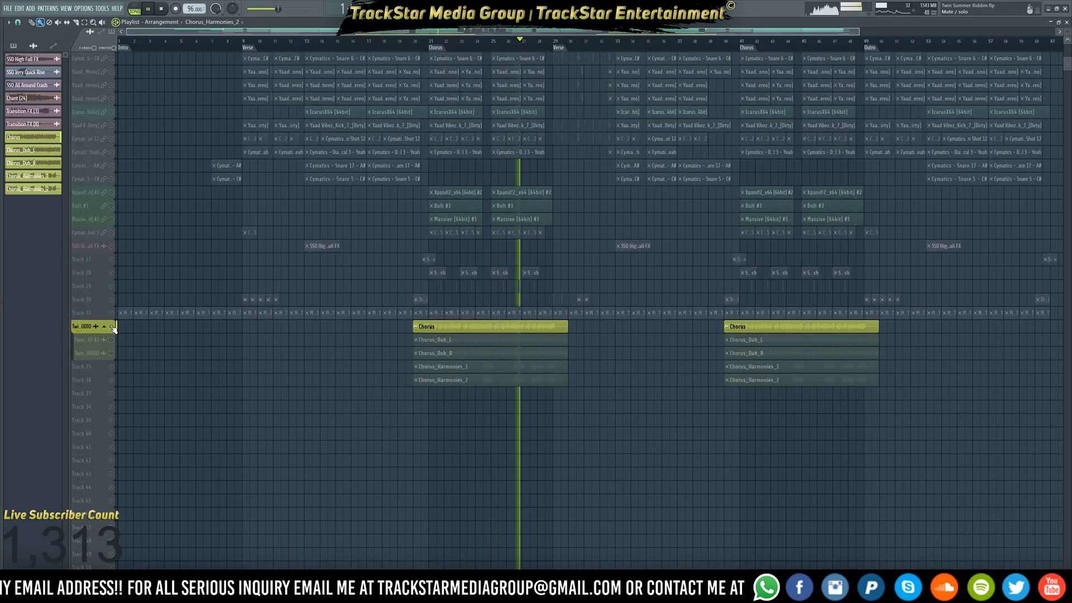
{"action": "right_click", "coordinate": [112, 327]}
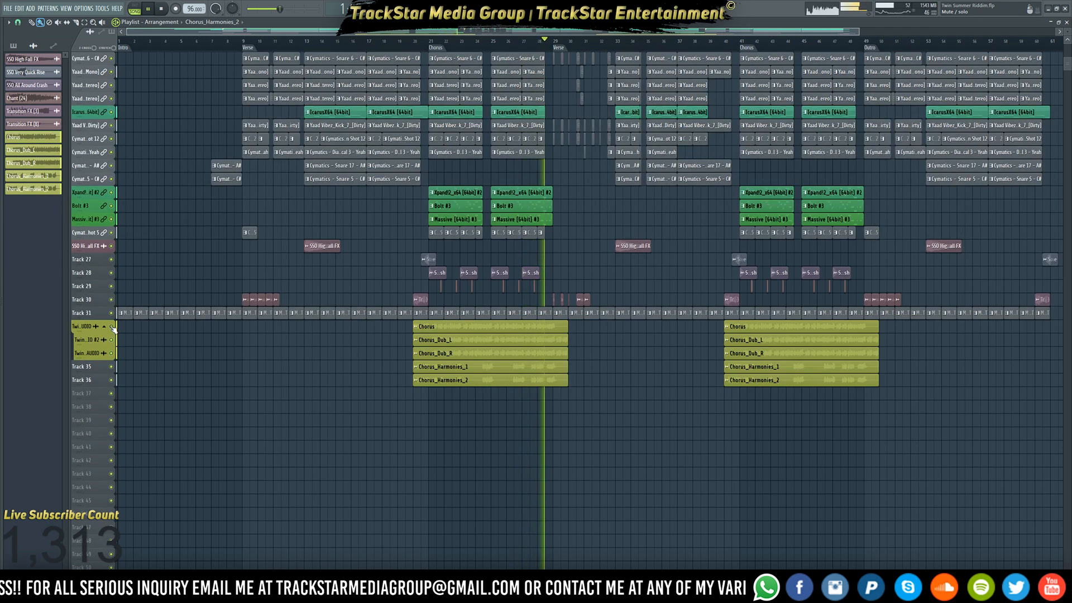
{"action": "key", "text": "space"}
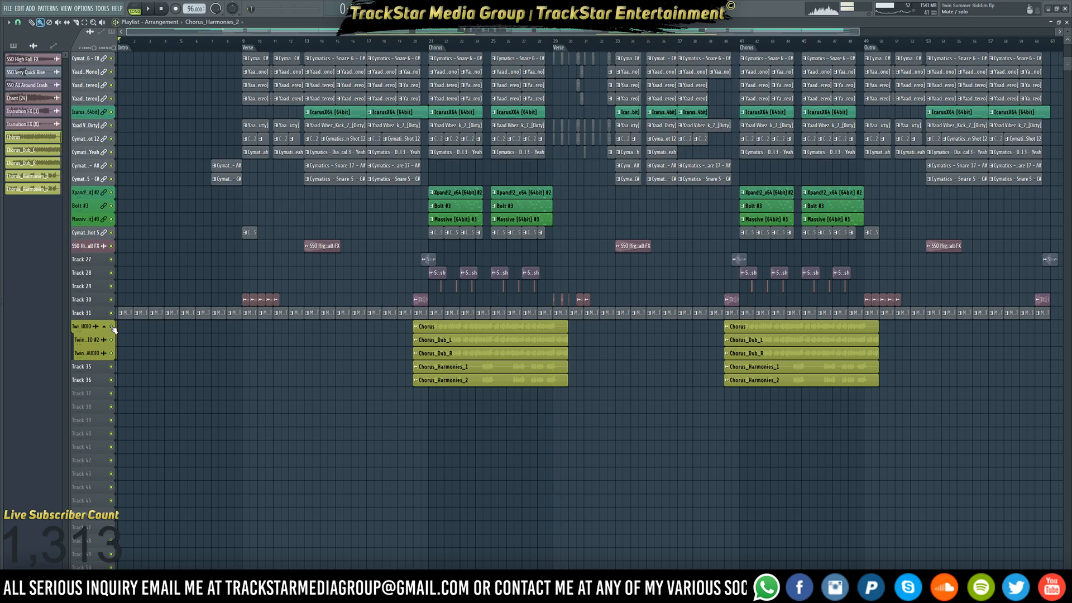
Turn off channel rack looping to remove the repeats of the Sampler's notes, and clear the piano roll selection
{"action": "key", "text": "F9"}
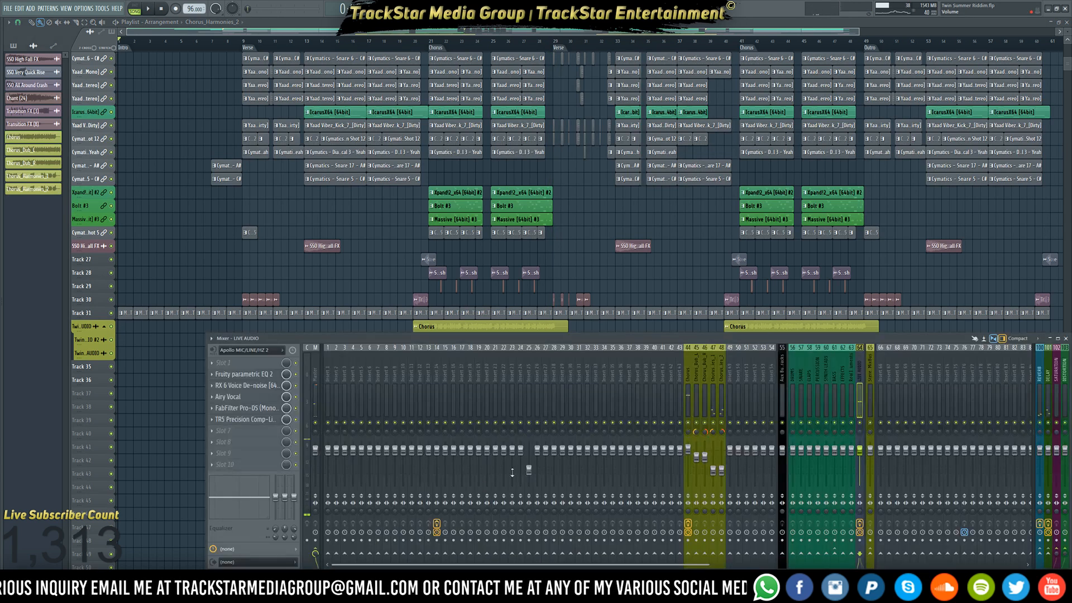
{"action": "key", "text": "F6"}
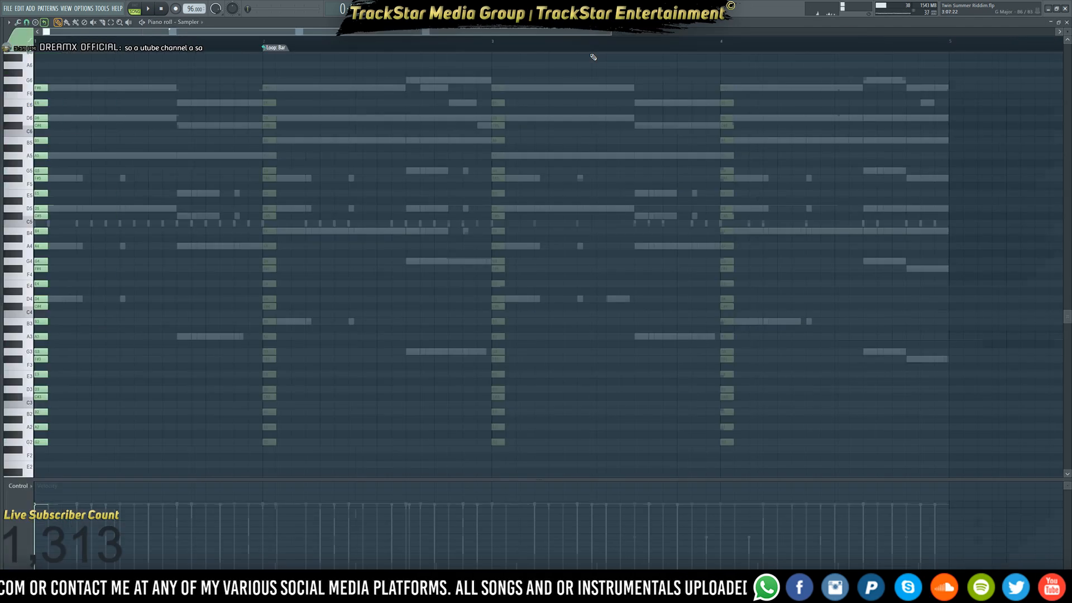
{"action": "left_click", "coordinate": [592, 54]}
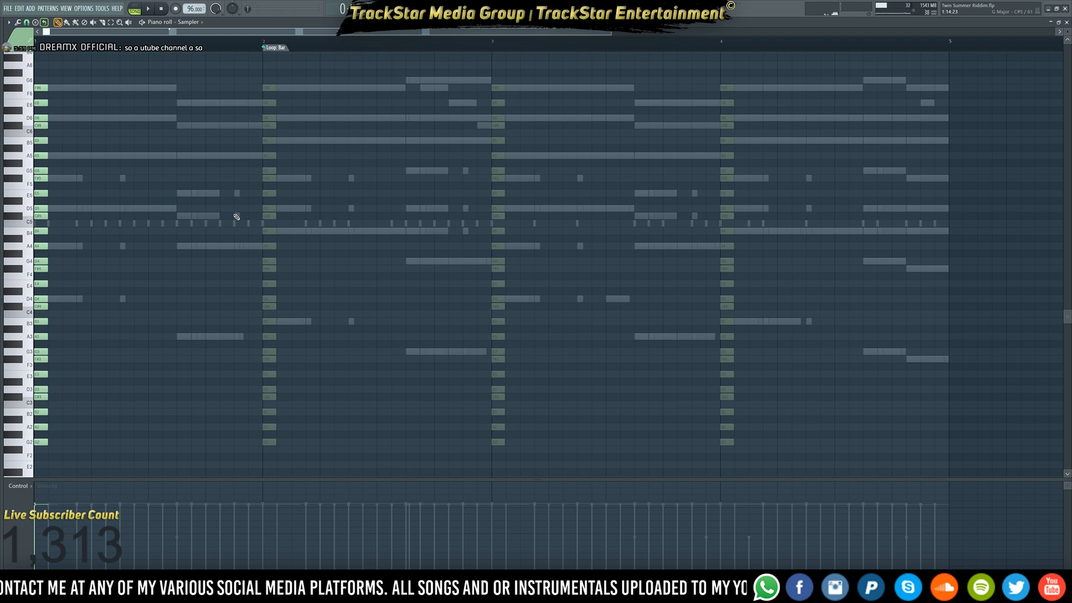
{"action": "key", "text": "ctrl+a"}
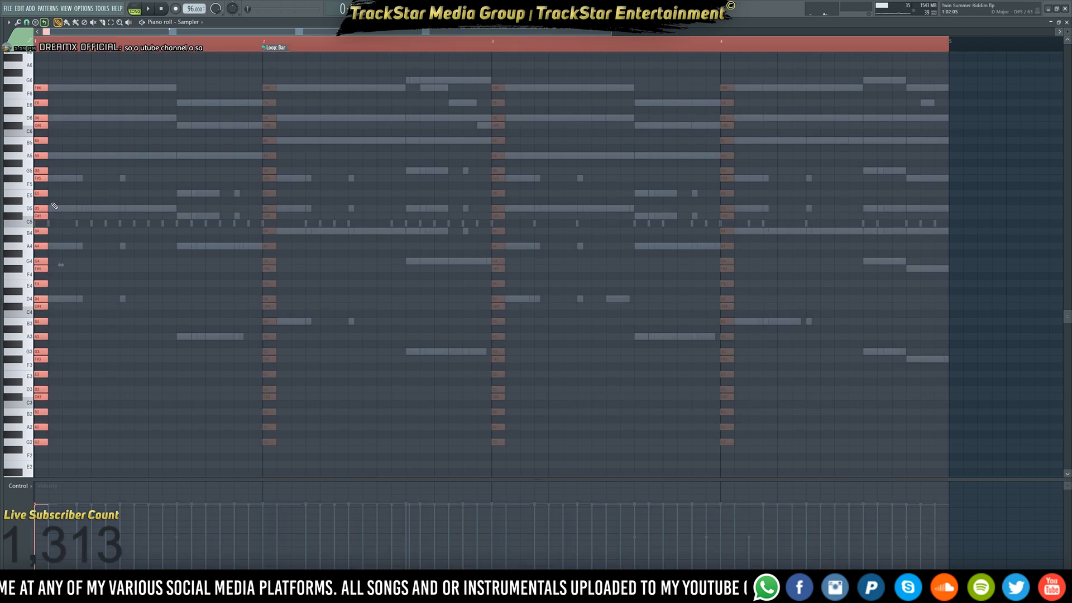
{"action": "left_click_drag", "start_coordinate": [47, 208], "coordinate": [61, 264]}
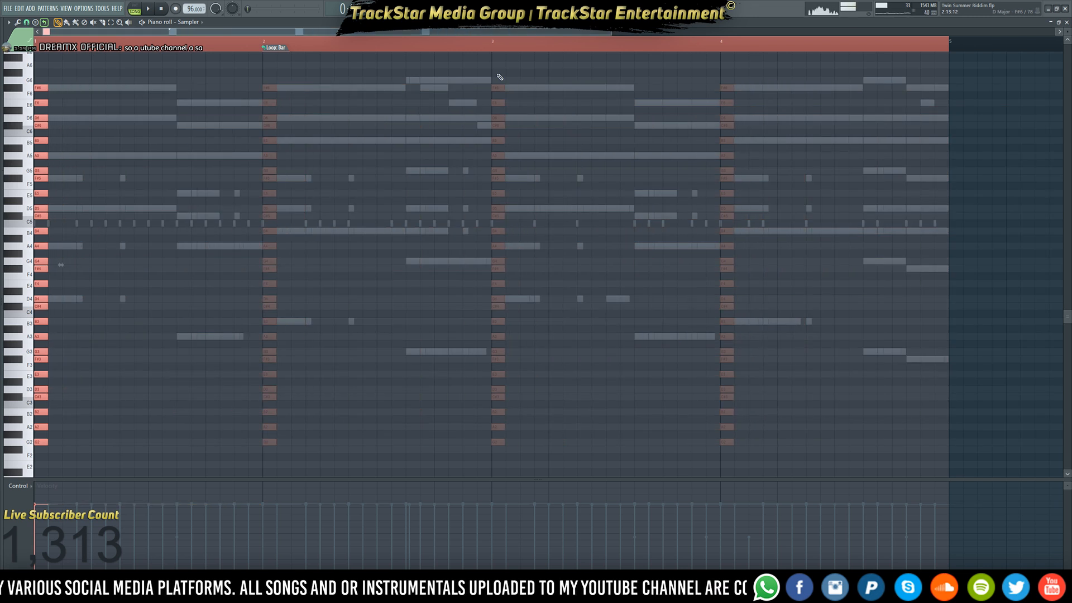
{"action": "key", "text": "F6"}
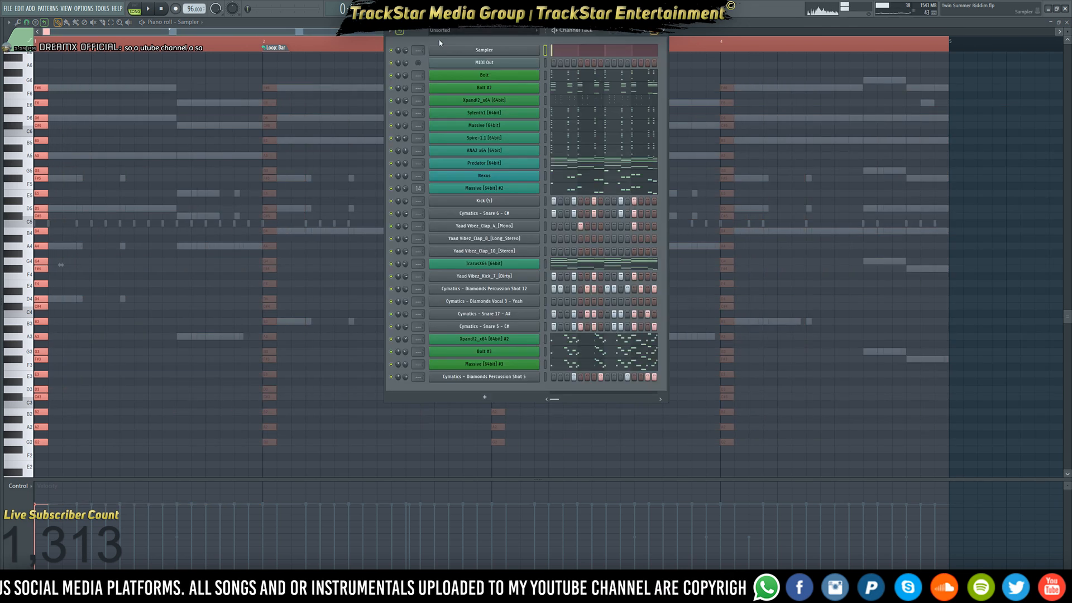
{"action": "left_click", "coordinate": [400, 32]}
{"action": "left_click", "coordinate": [212, 83]}
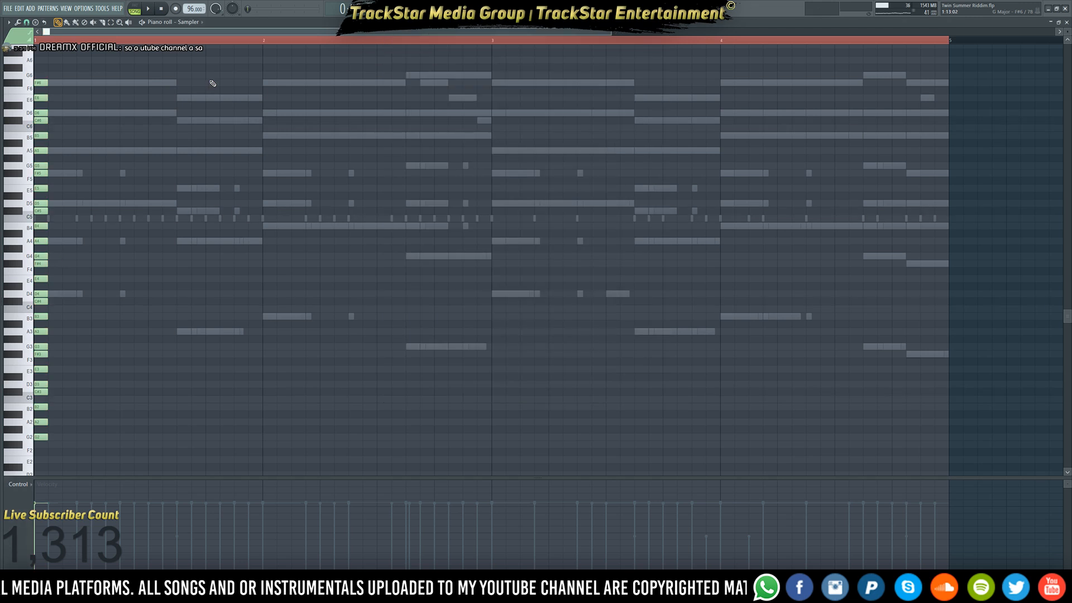
{"action": "key", "text": "ctrl+d"}
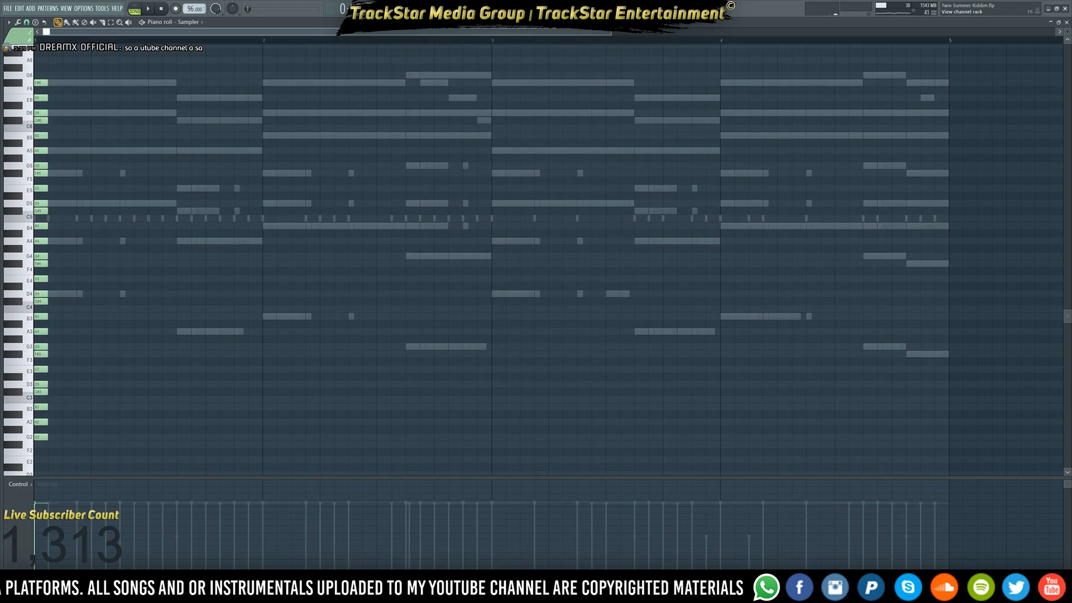
Select the channels from Bolt down in the channel rack and widen the rack to show more steps
{"action": "left_click", "coordinate": [530, 9]}
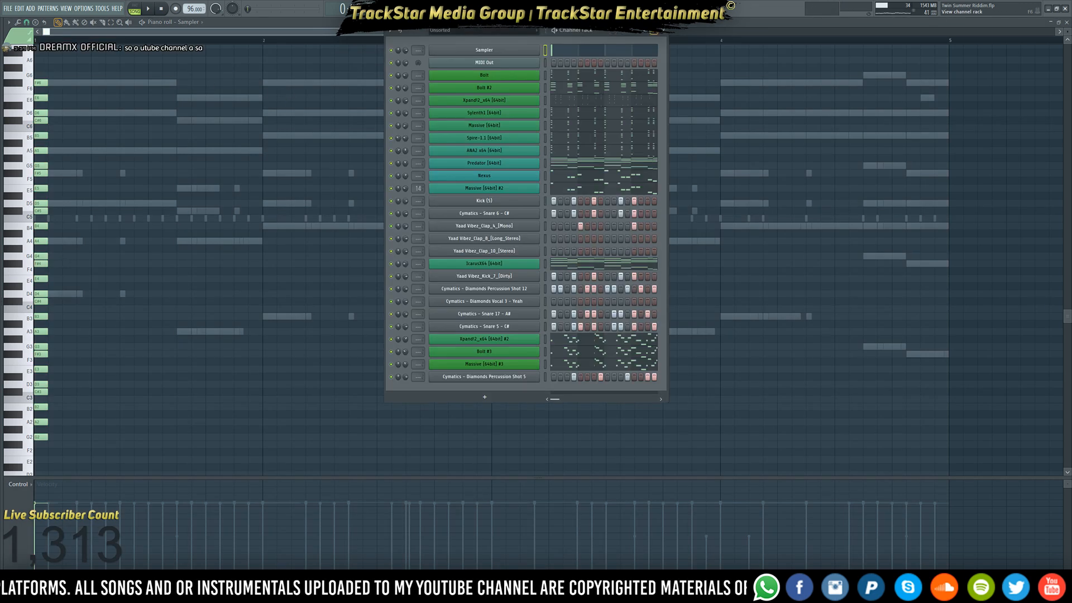
{"action": "right_click", "coordinate": [546, 78]}
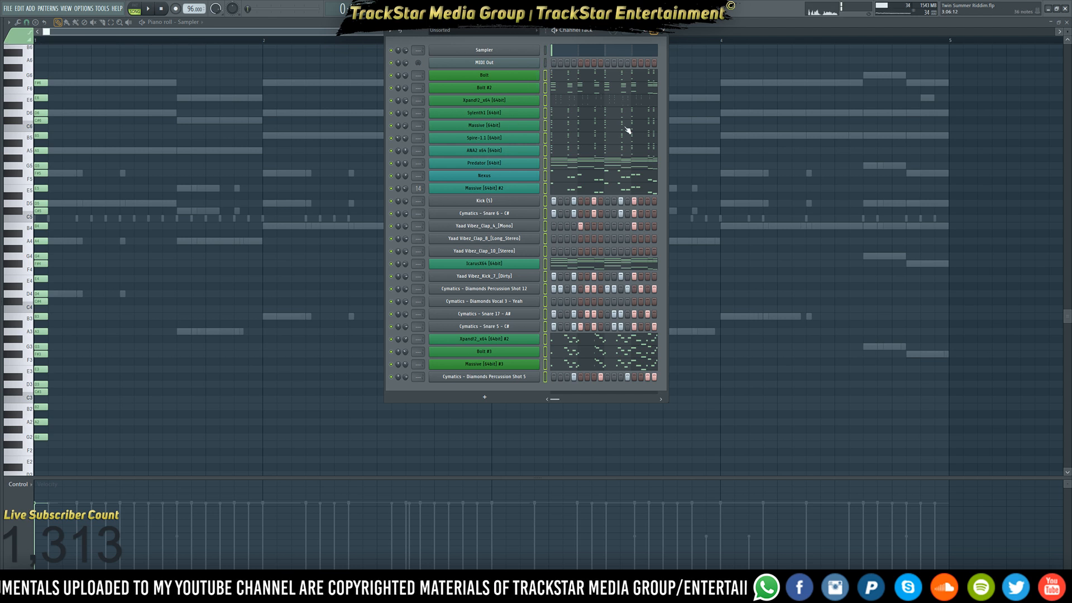
{"action": "left_click_drag", "start_coordinate": [667, 113], "coordinate": [785, 128]}
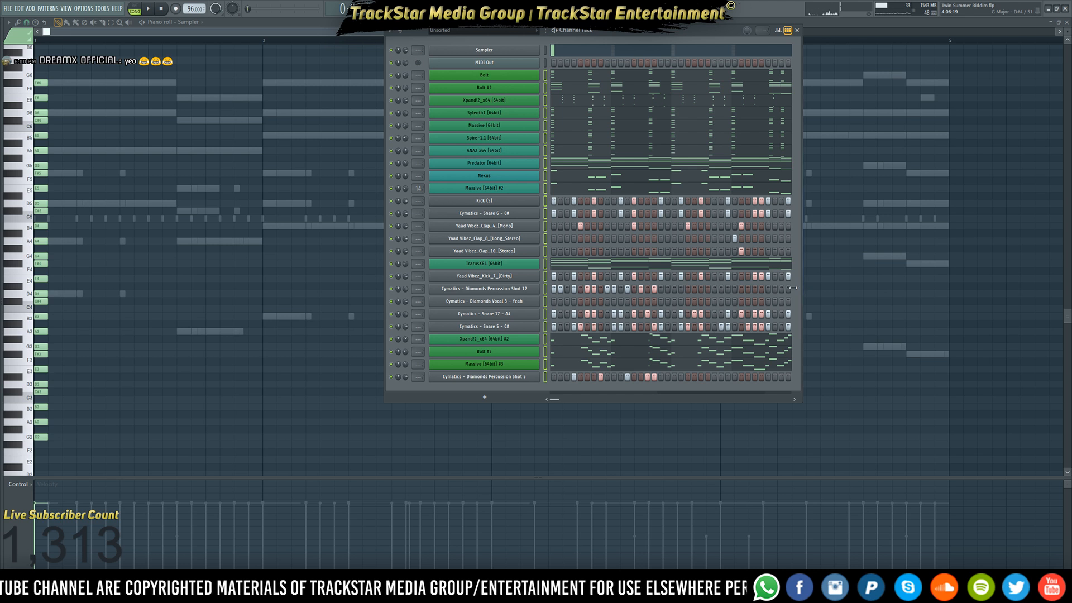
{"action": "left_click_drag", "start_coordinate": [790, 288], "coordinate": [763, 288]}
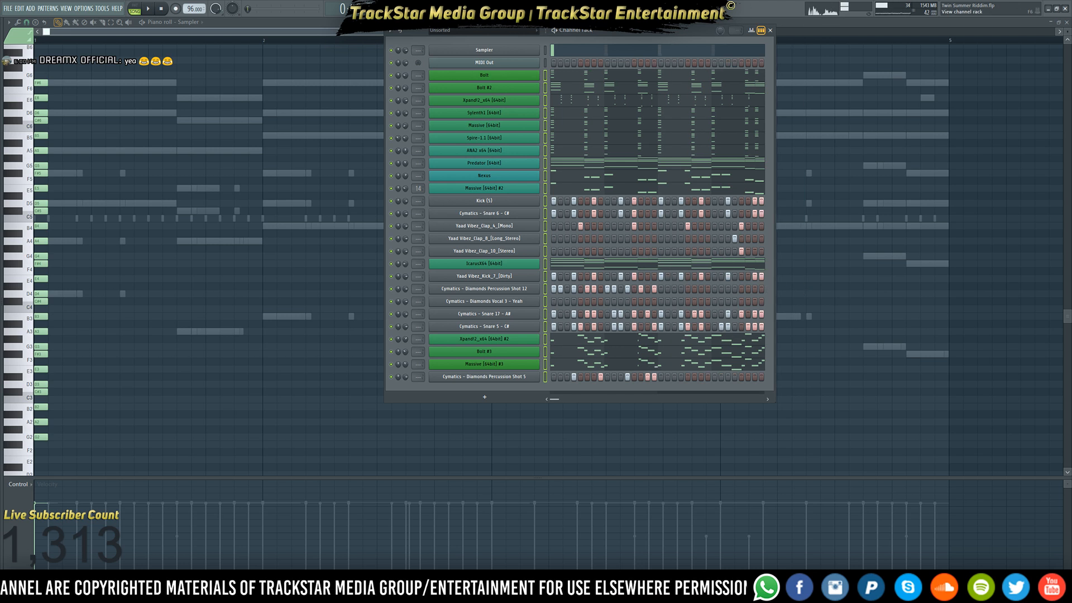
Leave only the Massive #2 and Nexus channels unmuted and play the pattern briefly in pattern mode
{"action": "right_click", "coordinate": [392, 188]}
{"action": "left_click", "coordinate": [392, 175]}
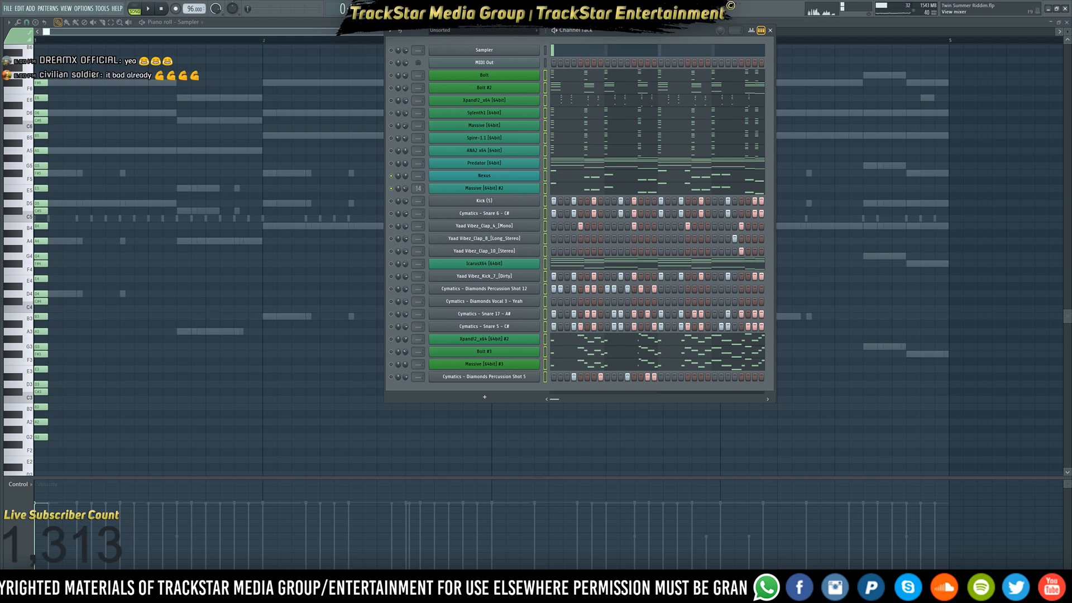
{"action": "key", "text": "space"}
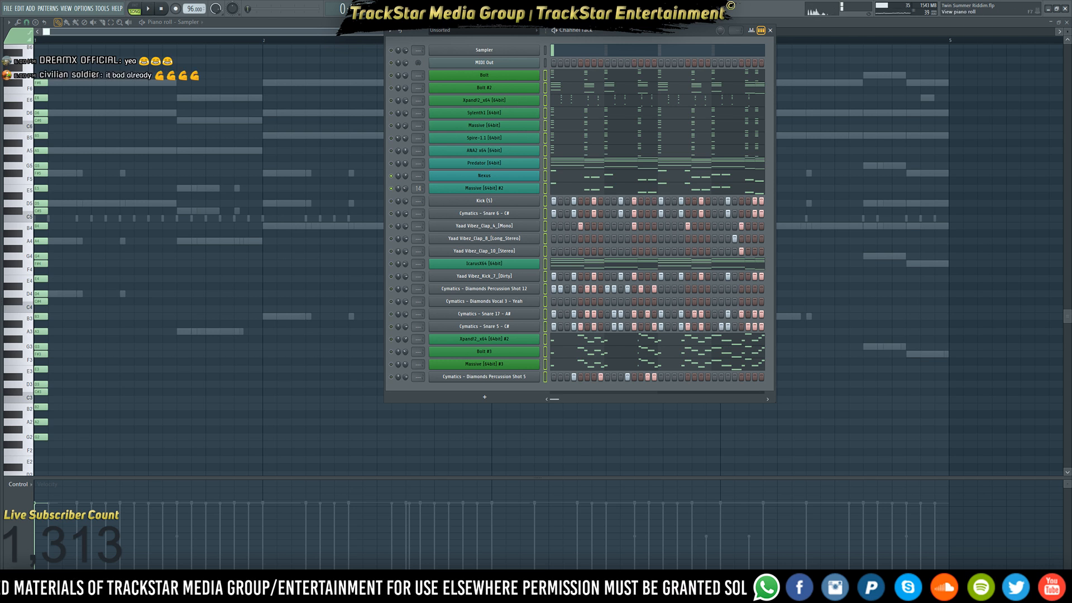
{"action": "key", "text": "l"}
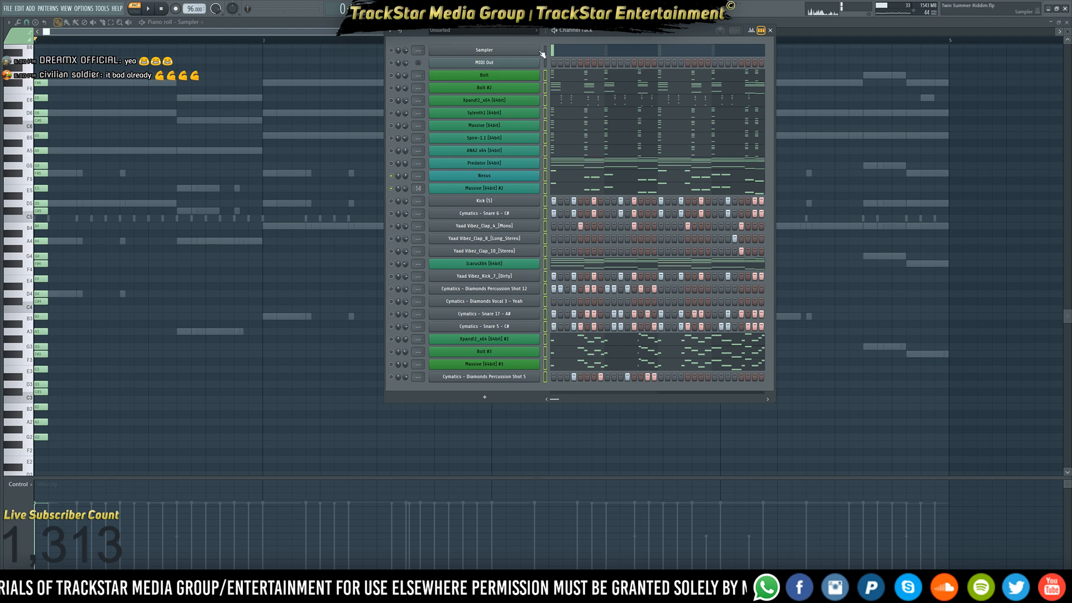
{"action": "key", "text": "space"}
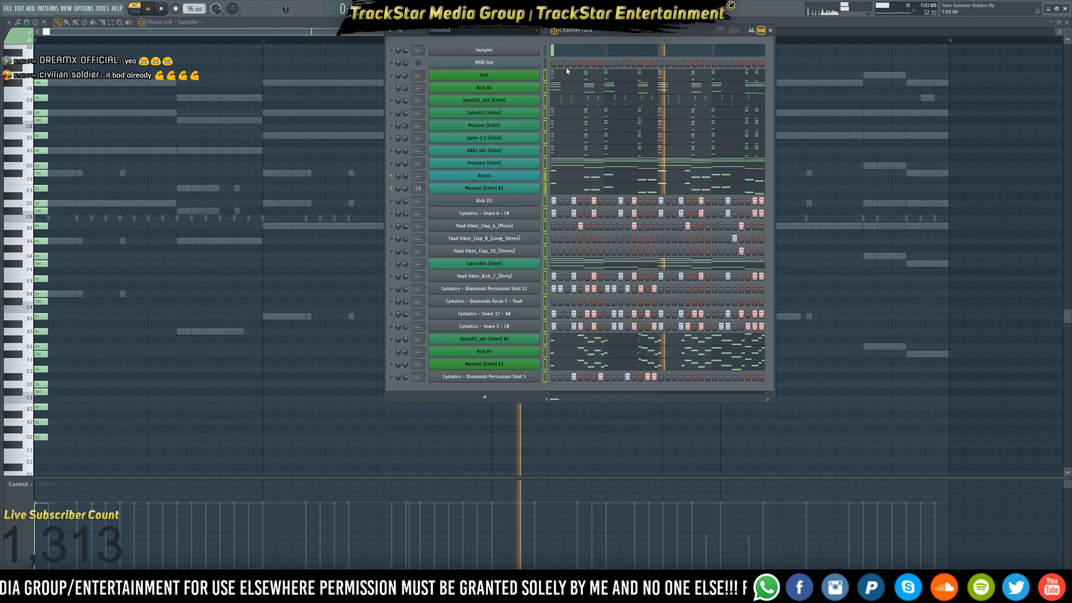
{"action": "key", "text": "space"}
View the playlist arrangement from the first track with taller clips, and check the mixer
{"action": "key", "text": "F5"}
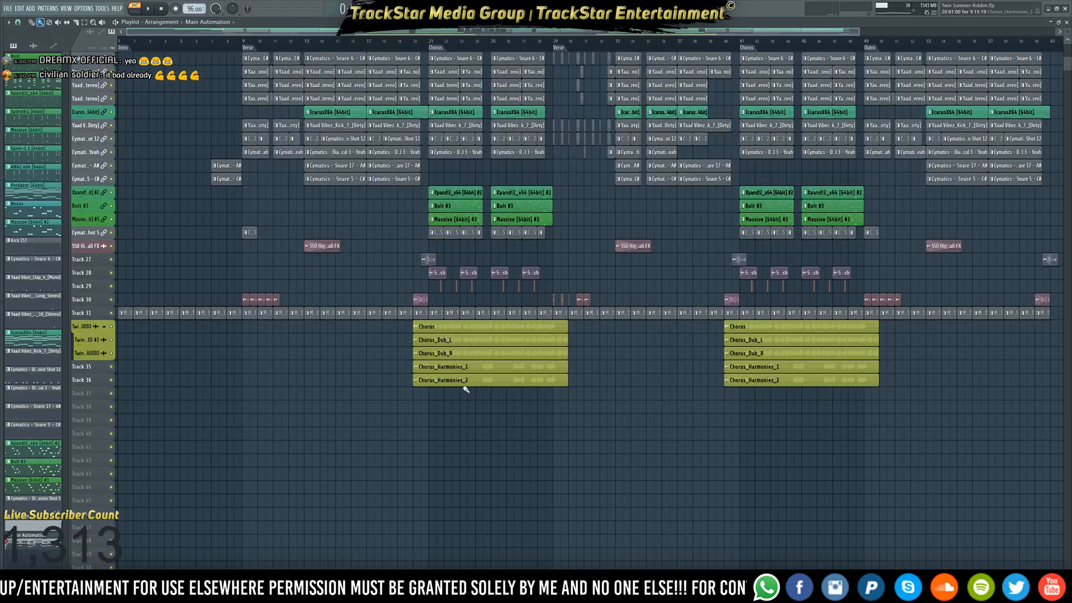
{"action": "scroll", "coordinate": [315, 350], "scroll_direction": "up", "scroll_amount": 3}
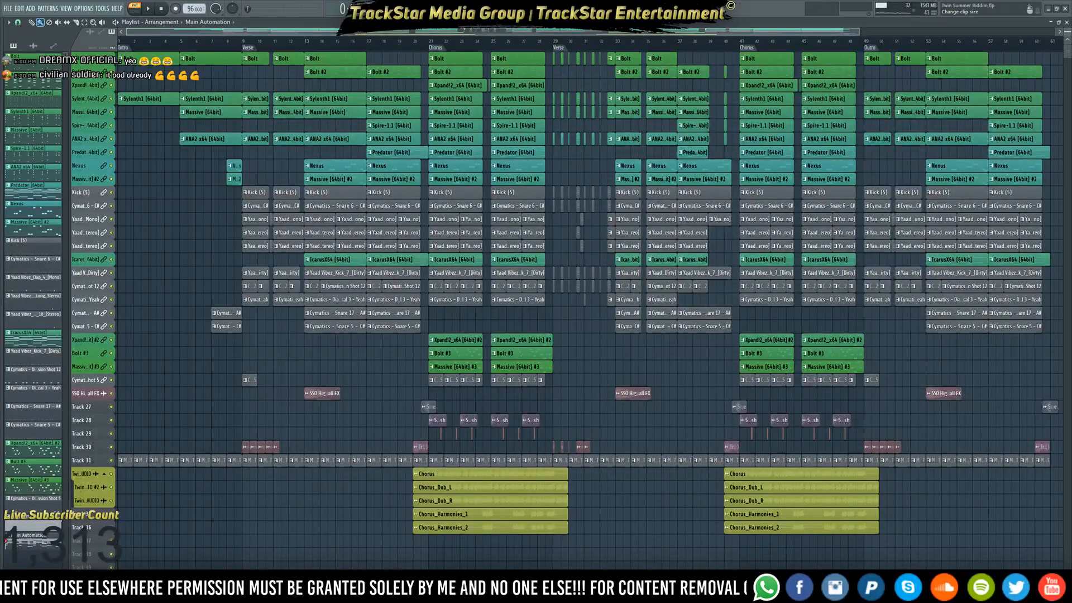
{"action": "left_click_drag", "start_coordinate": [1067, 31], "coordinate": [1067, 26]}
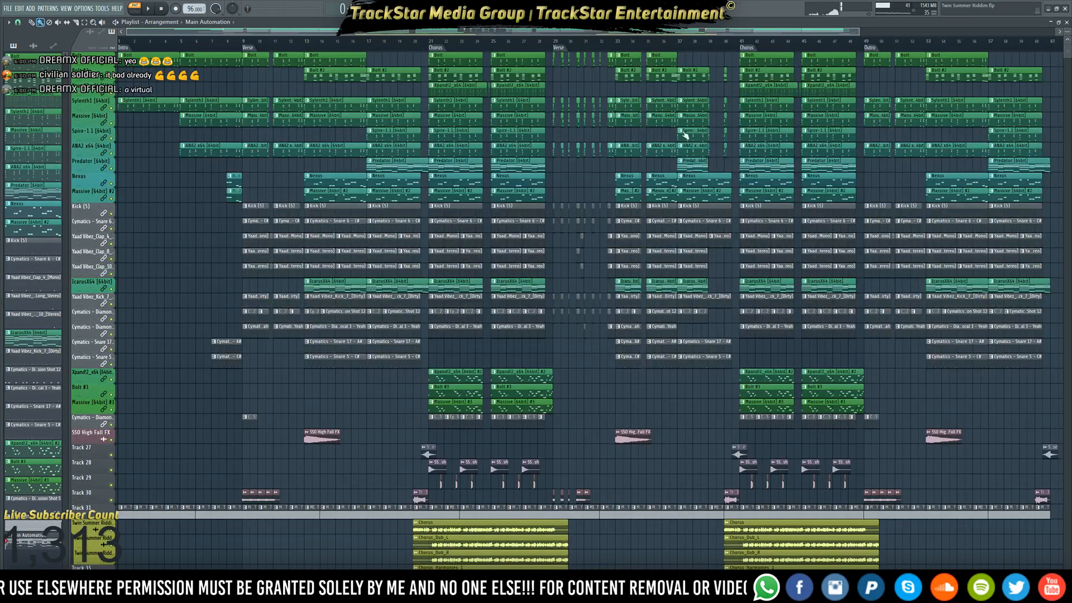
{"action": "key", "text": "F9"}
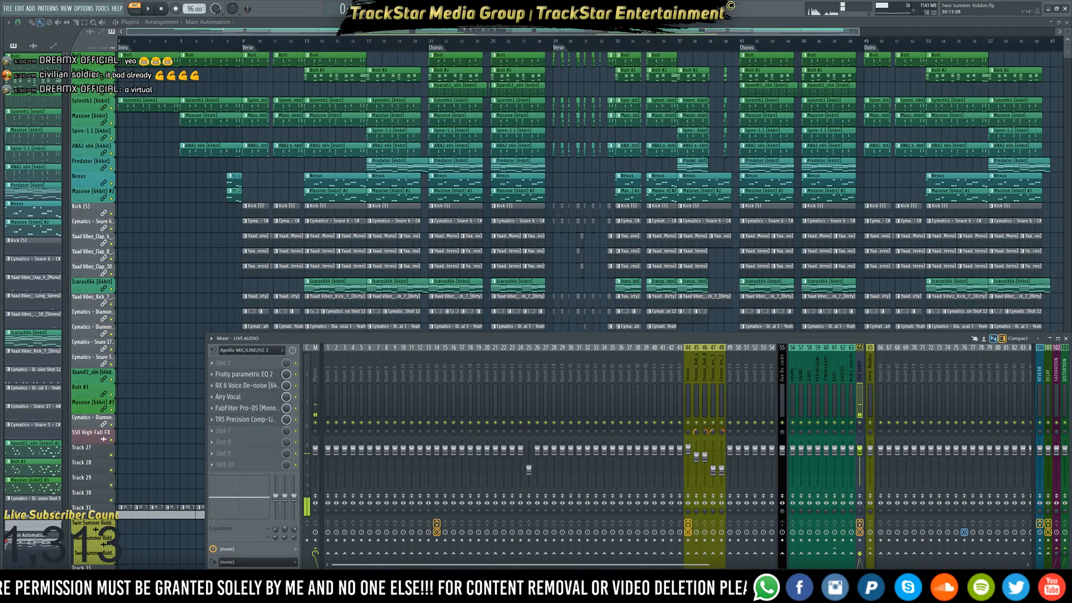
{"action": "key", "text": "F9"}
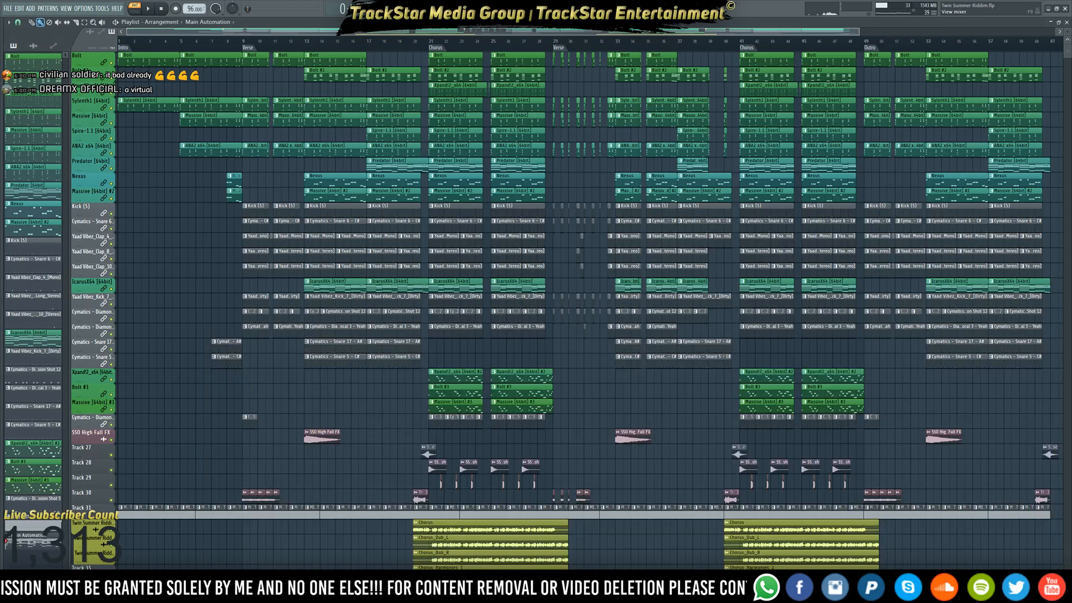
Move mixer insert 14, used by Massive #2, four places left to insert 10
{"action": "key", "text": "F9"}
{"action": "key", "text": "F6"}
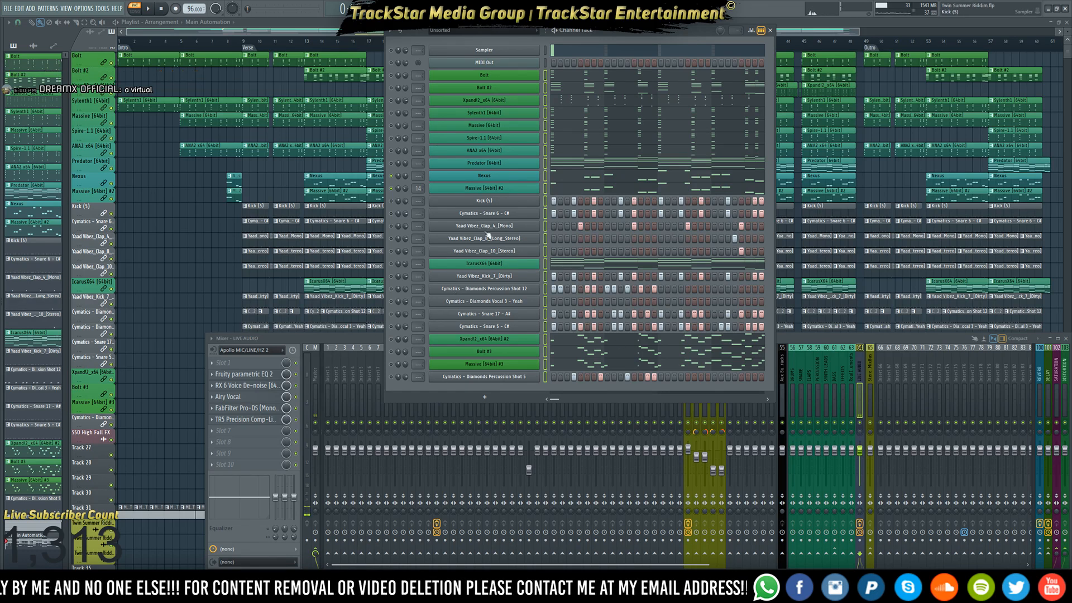
{"action": "left_click", "coordinate": [436, 416]}
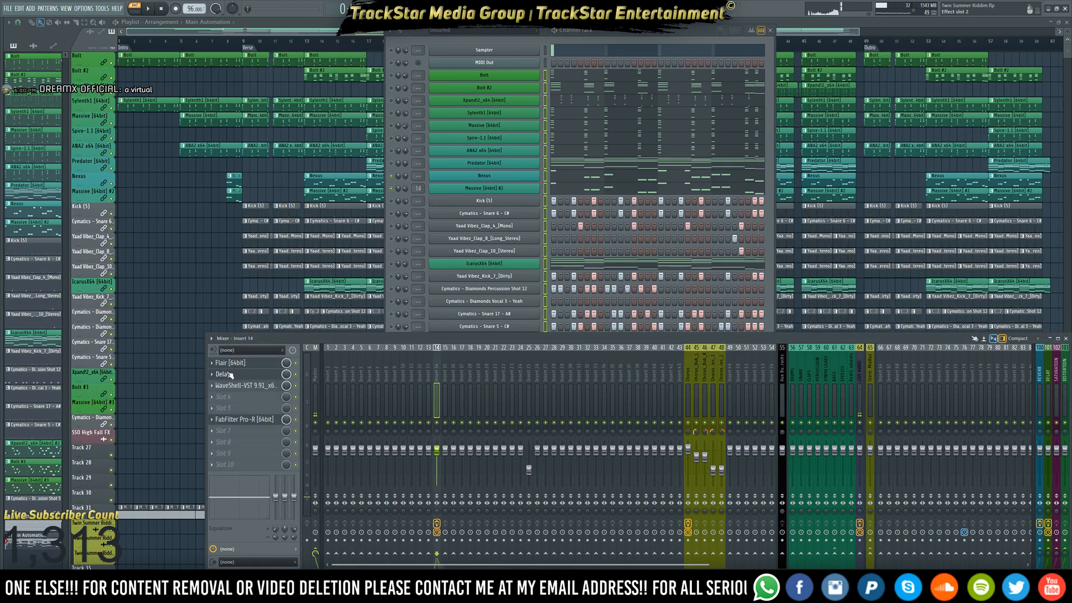
{"action": "left_click", "coordinate": [486, 193]}
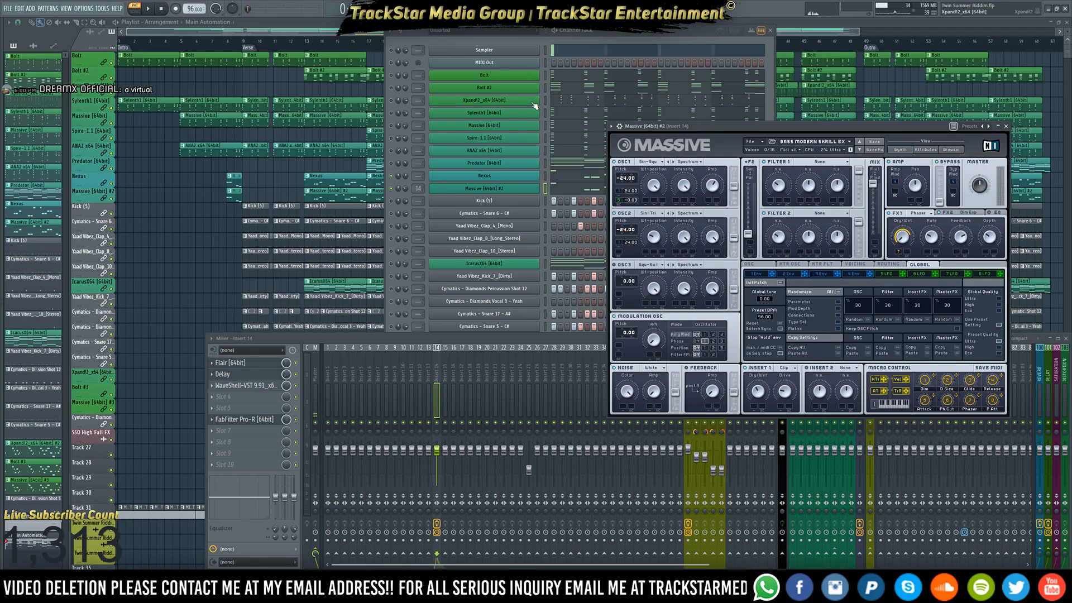
{"action": "left_click", "coordinate": [438, 381]}
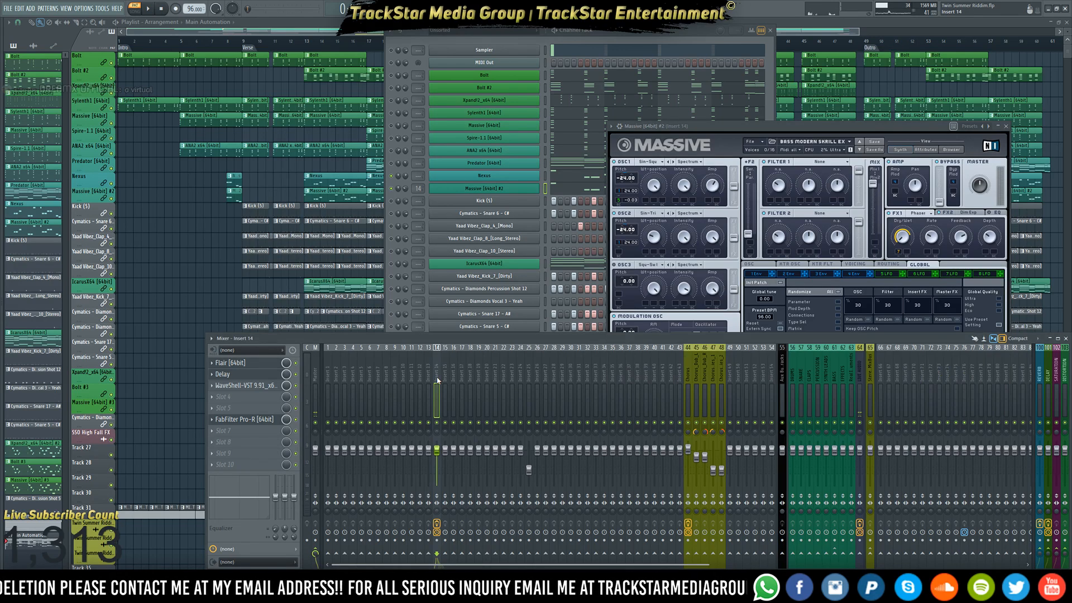
{"action": "key", "text": "alt+Left"}
{"action": "key", "text": "alt+Left"}
{"action": "key", "text": "alt+Left"}
{"action": "key", "text": "alt+Left"}
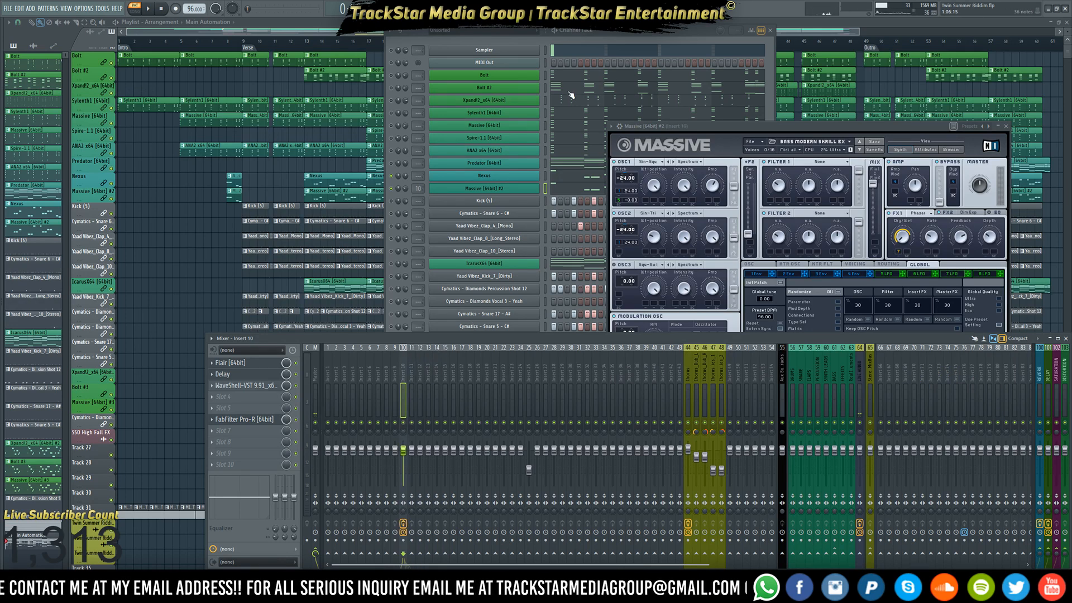
Route the channels from Bolt down to consecutive mixer tracks starting at insert 1
{"action": "left_click", "coordinate": [546, 62]}
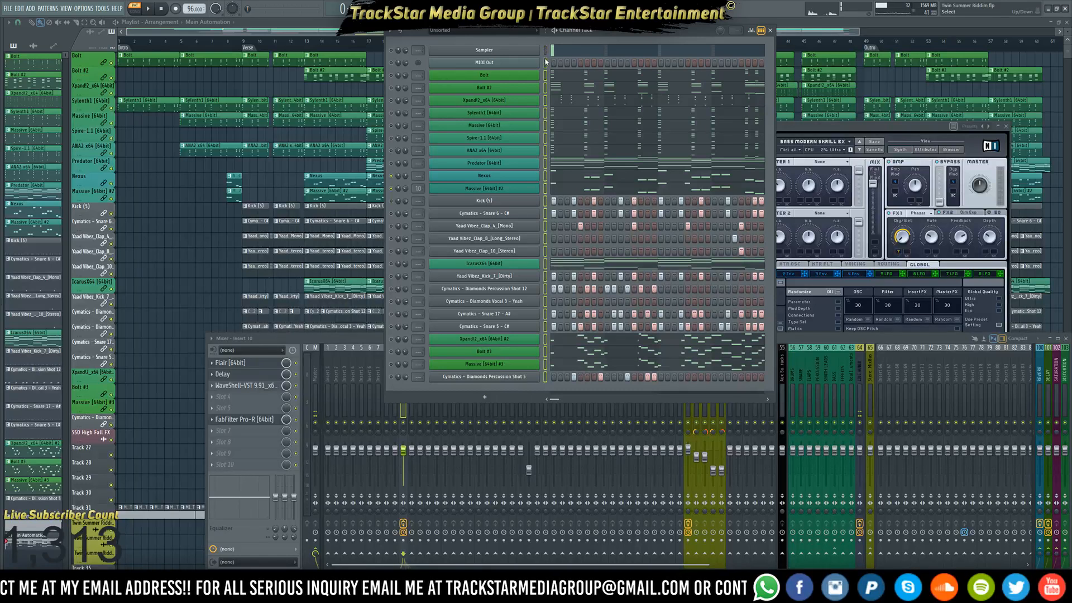
{"action": "left_click", "coordinate": [329, 386]}
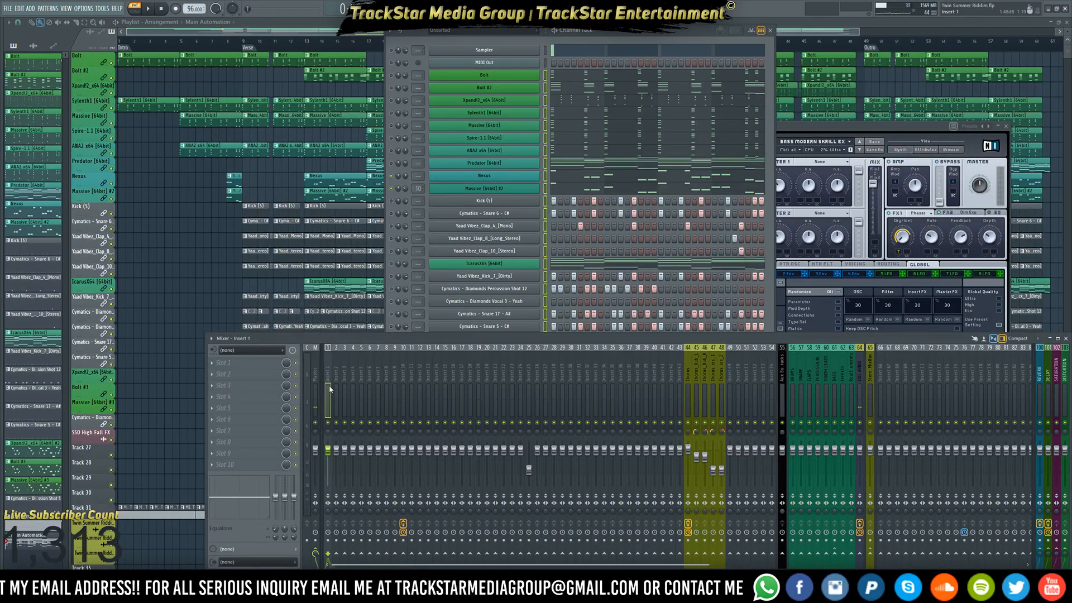
{"action": "key", "text": "ctrl+l"}
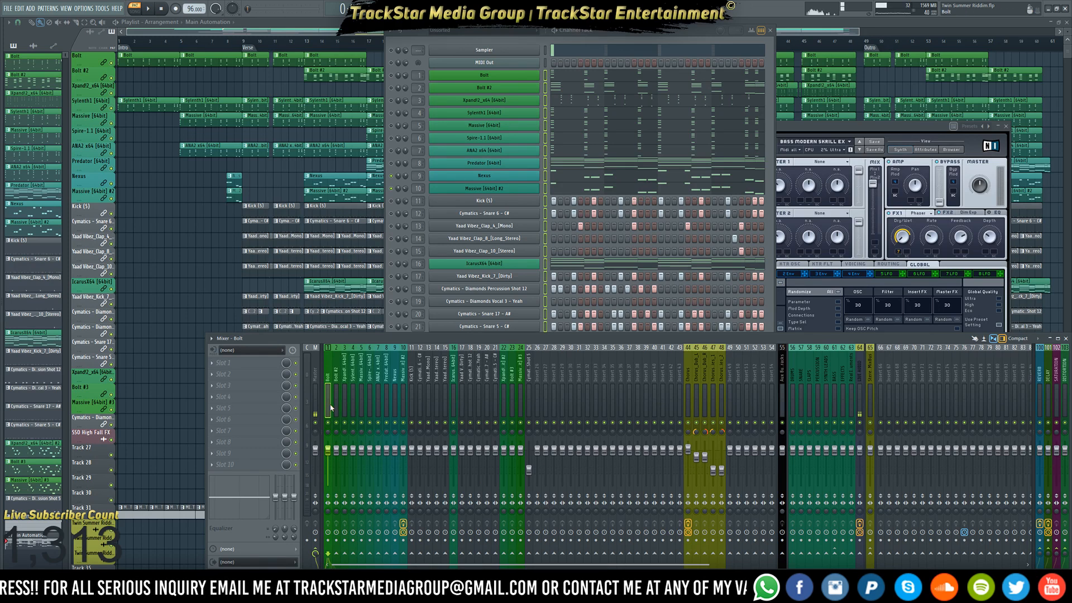
Lower the volume faders of mixer inserts 1 to 30 together to match insert 25, and start pattern playback
{"action": "left_click_drag", "start_coordinate": [330, 407], "coordinate": [568, 427]}
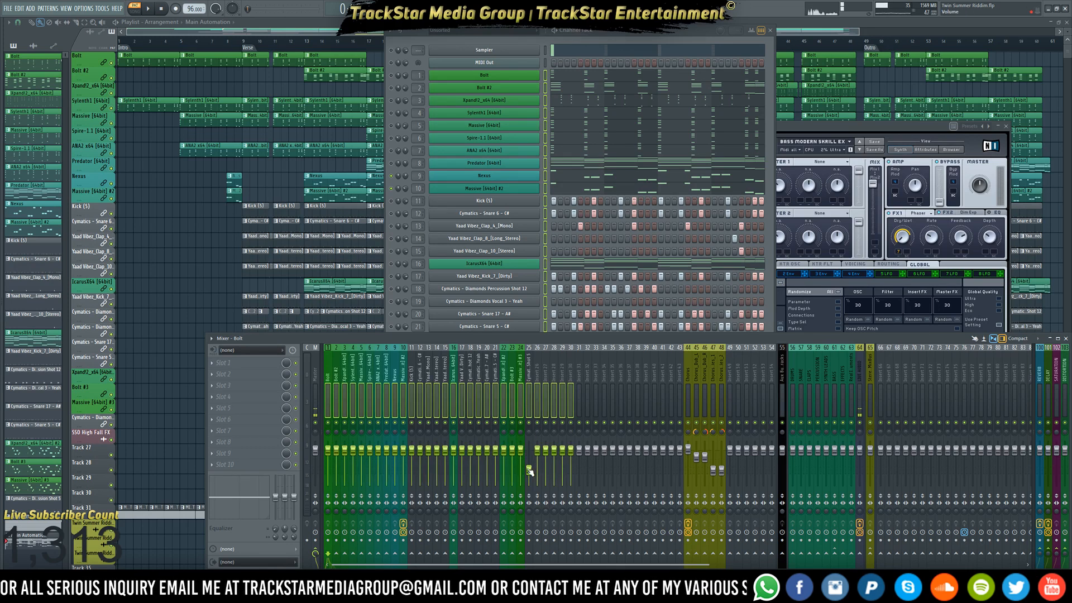
{"action": "left_click_drag", "start_coordinate": [523, 454], "coordinate": [523, 470]}
{"action": "key", "text": "space"}
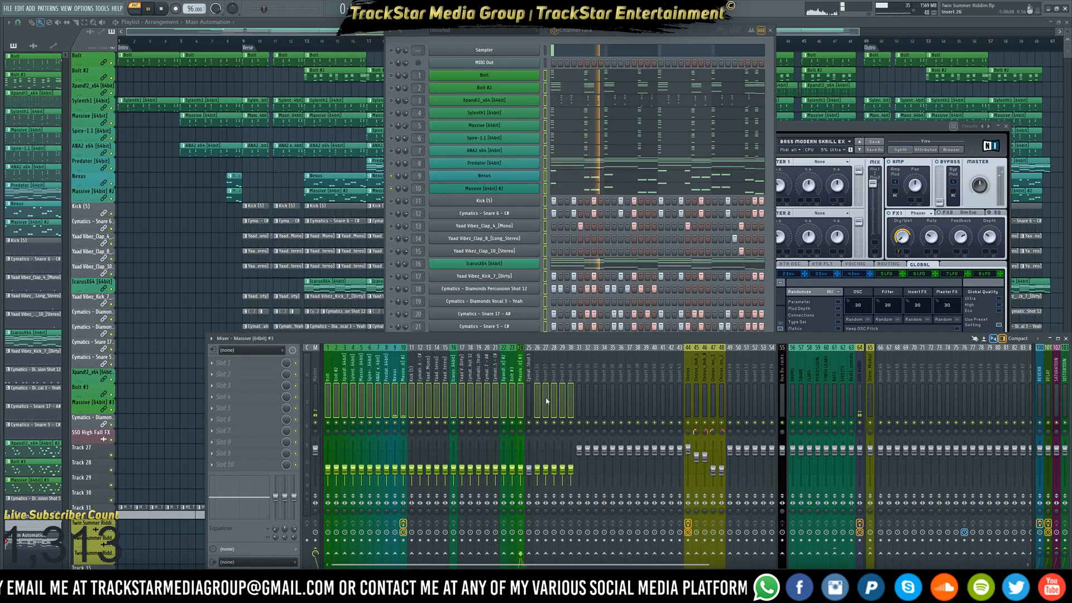
Inspect the TR5 Precision Comp-Limiter on the LIVE AUDIO insert during playback, select insert 10 and stop playback
{"action": "left_click", "coordinate": [471, 393]}
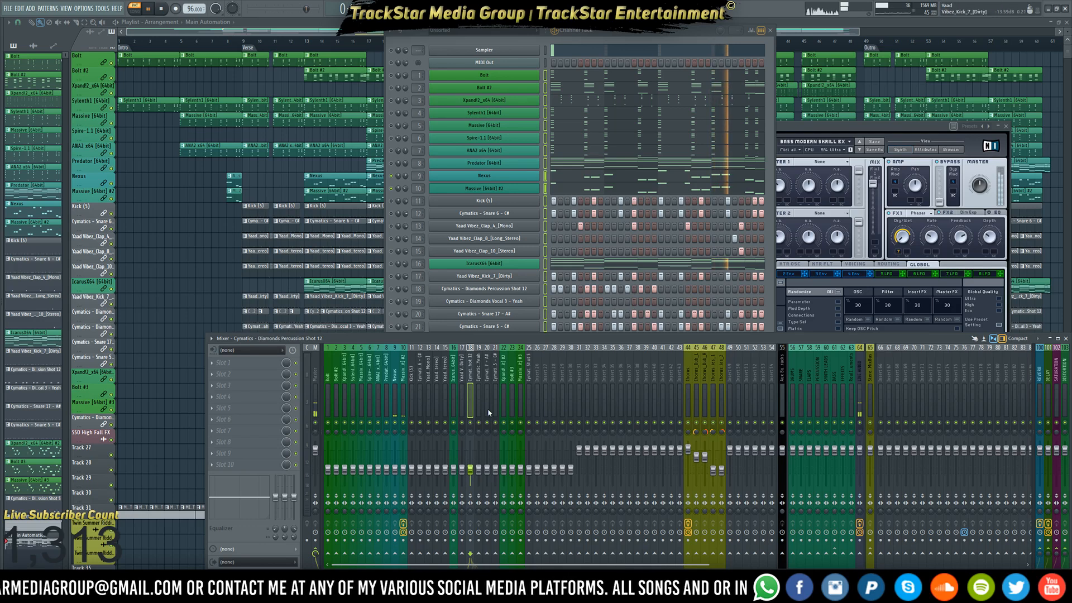
{"action": "left_click", "coordinate": [860, 405]}
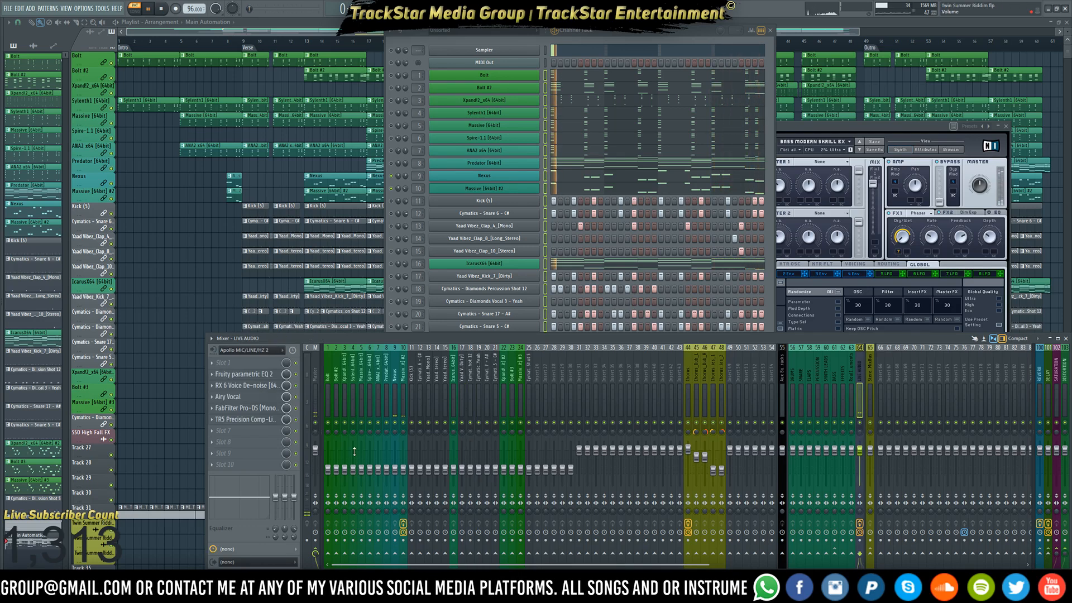
{"action": "left_click", "coordinate": [246, 419]}
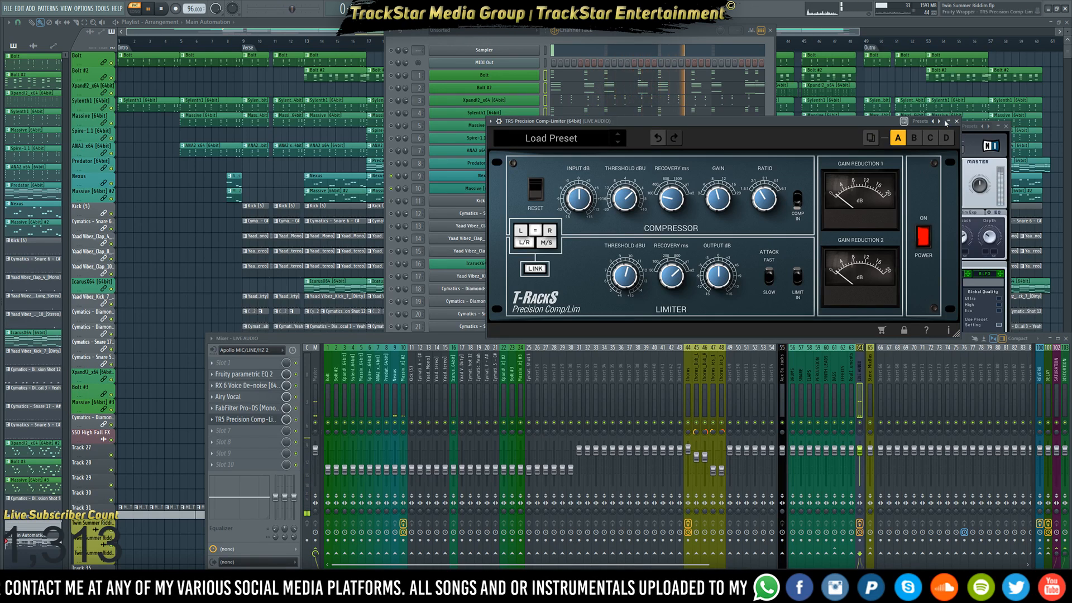
{"action": "left_click", "coordinate": [982, 148]}
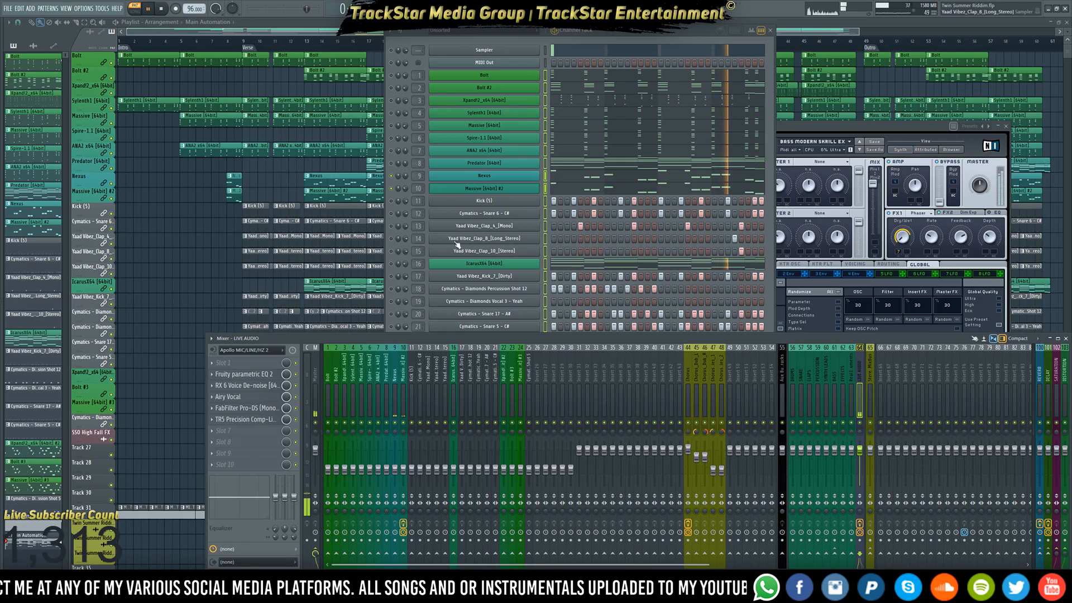
{"action": "left_click", "coordinate": [404, 412]}
{"action": "key", "text": "space"}
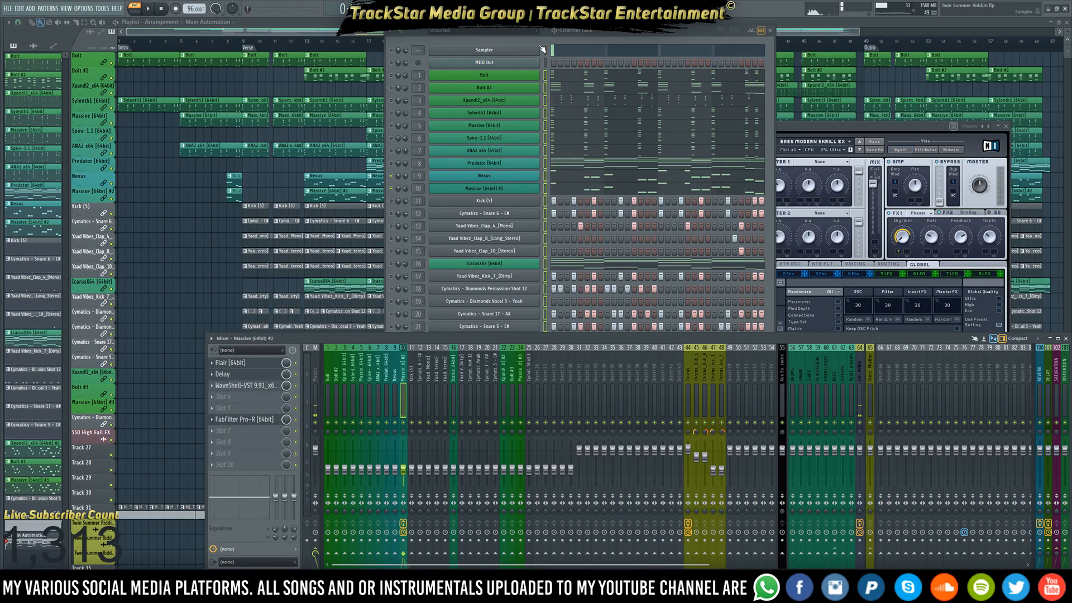
In the Audio channel group, select the channels from SSO High Fall FX to Transition FX (8) and color them with a purple-to-magenta gradient
{"action": "left_click", "coordinate": [670, 36]}
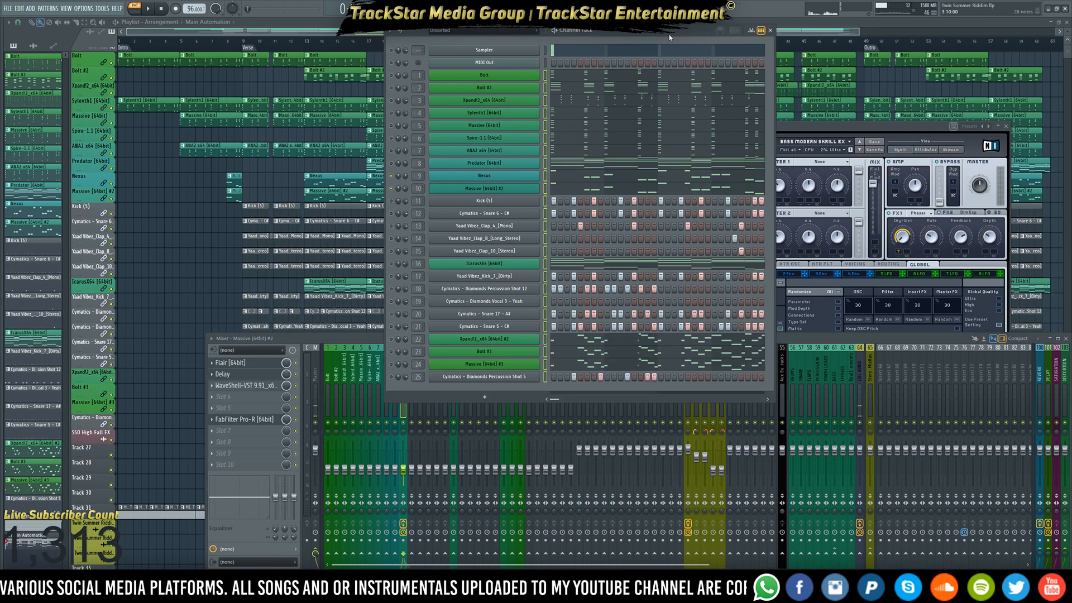
{"action": "left_click", "coordinate": [474, 32]}
{"action": "left_click", "coordinate": [450, 51]}
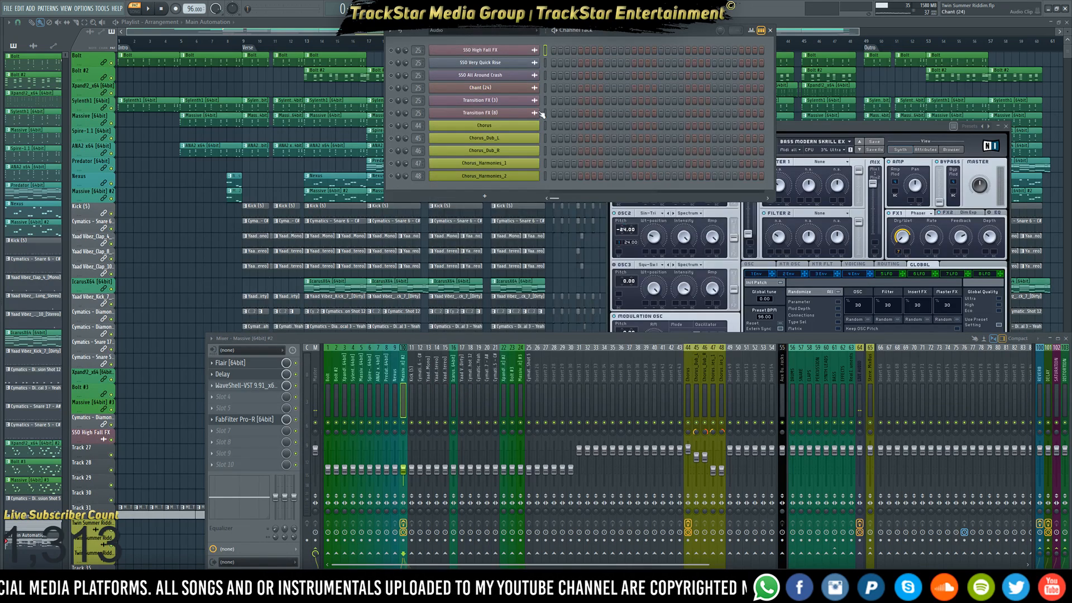
{"action": "left_click_drag", "start_coordinate": [546, 114], "coordinate": [545, 61]}
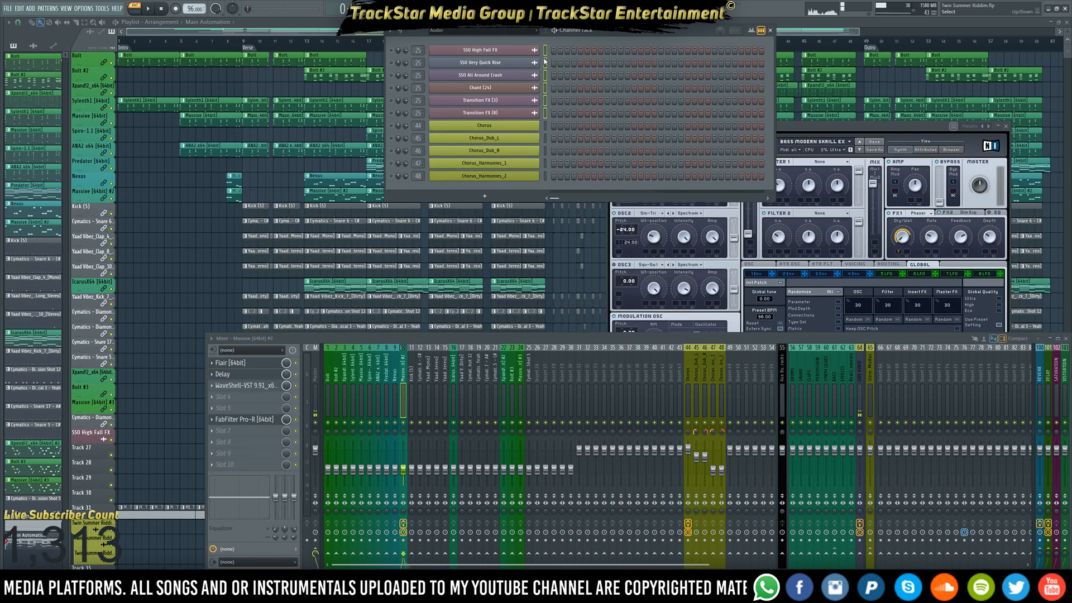
{"action": "left_click", "coordinate": [390, 31]}
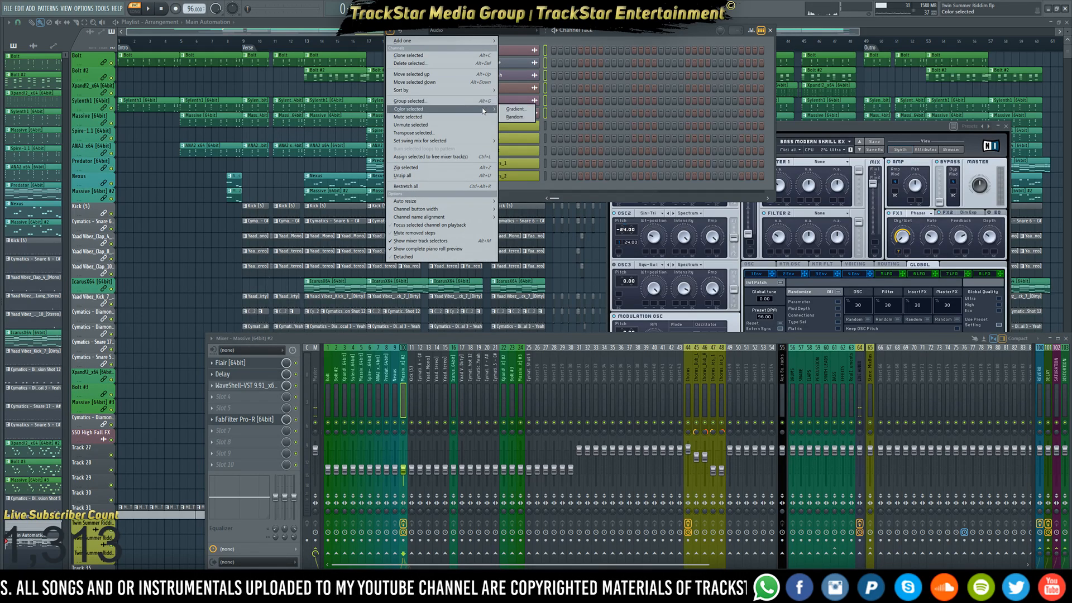
{"action": "left_click", "coordinate": [515, 108]}
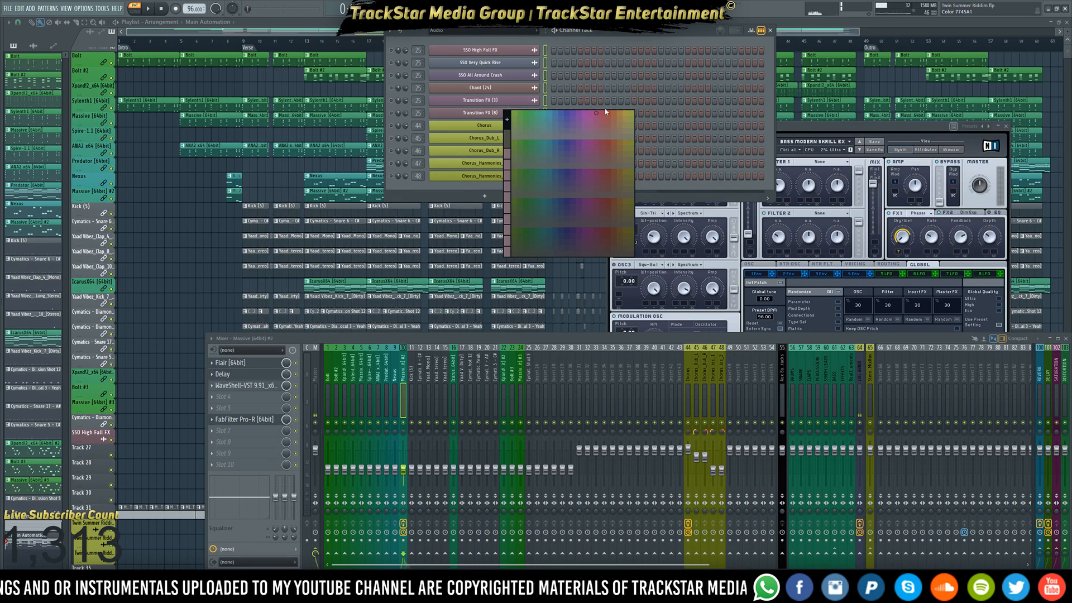
{"action": "left_click", "coordinate": [580, 115]}
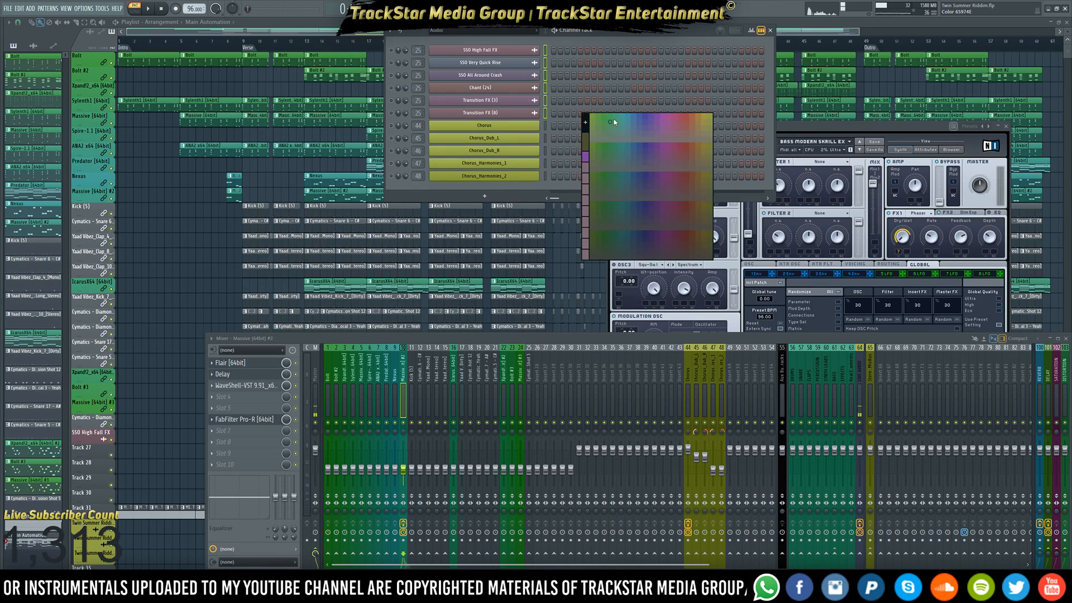
{"action": "left_click", "coordinate": [666, 147]}
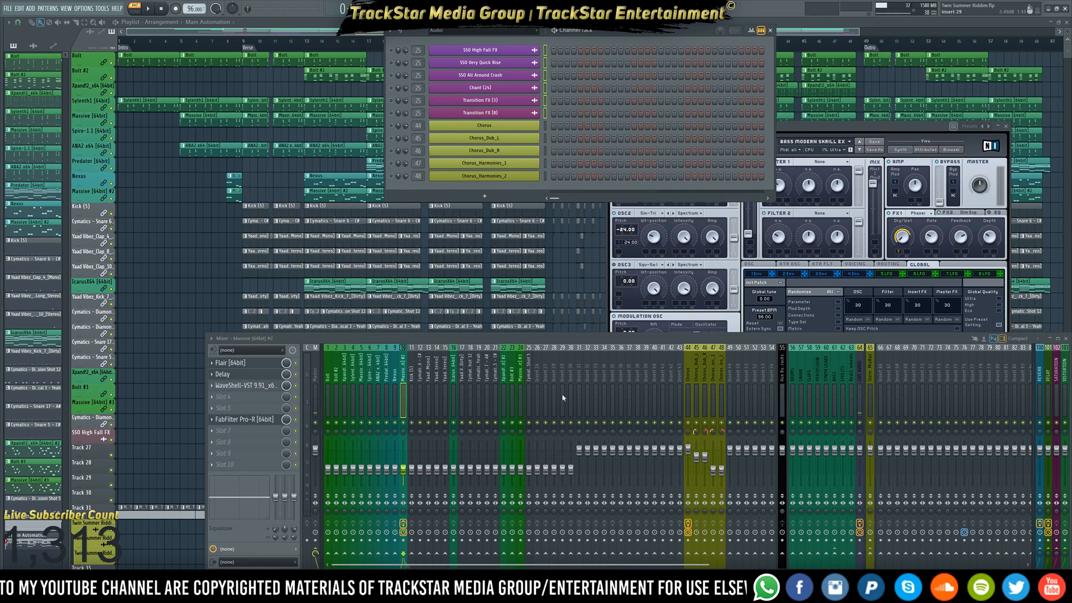
Route the six selected FX channels to consecutive mixer tracks starting at insert 27, and lower inserts 31 and 32 to match the others
{"action": "left_click", "coordinate": [544, 378]}
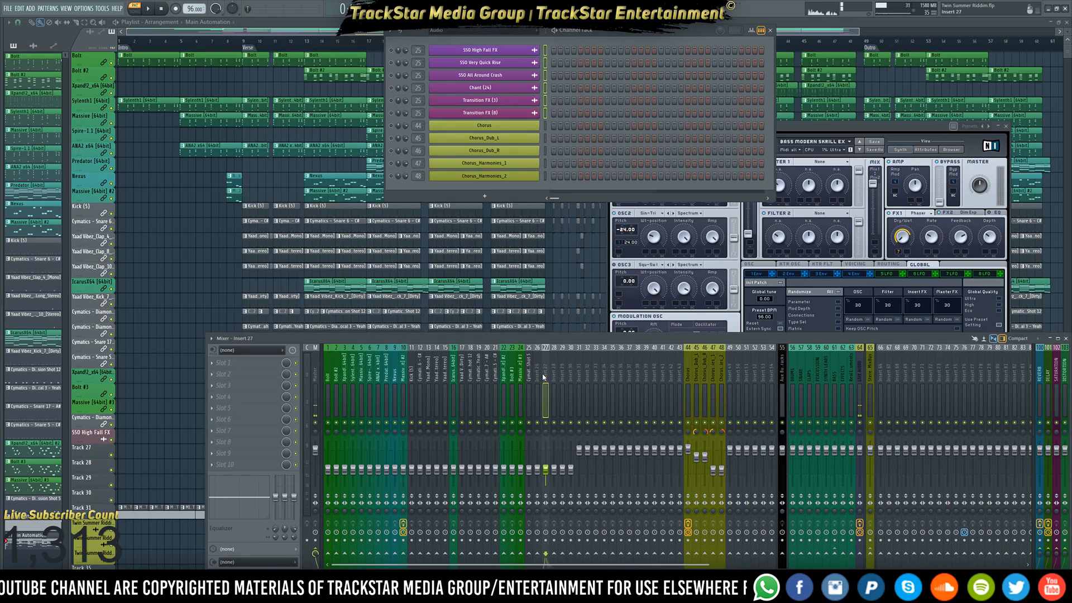
{"action": "key", "text": "ctrl+l"}
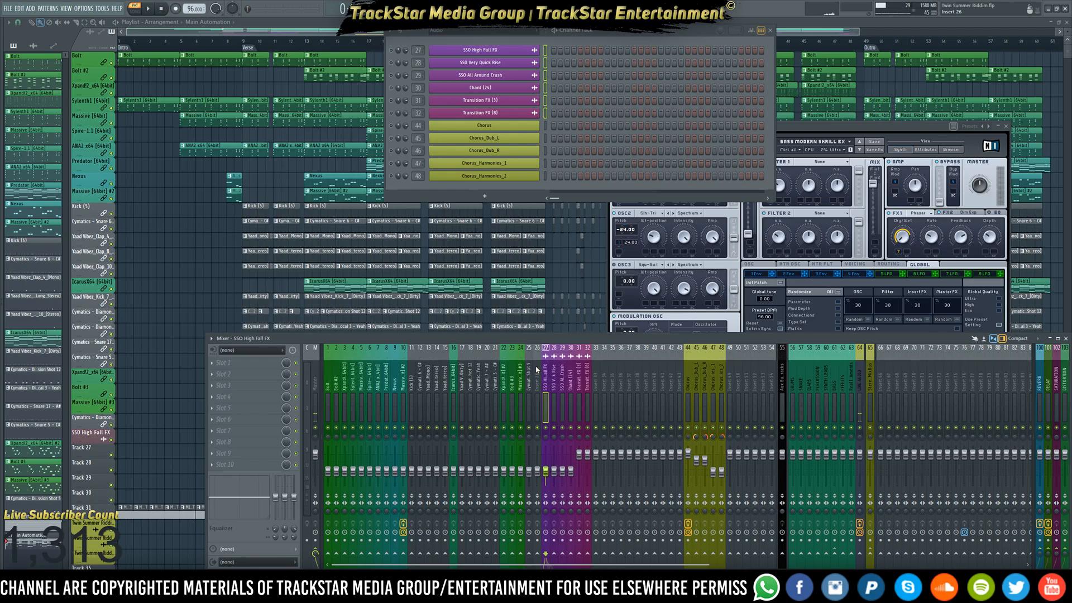
{"action": "left_click", "coordinate": [581, 401]}
{"action": "left_click", "coordinate": [586, 403], "text": "ctrl+shift"}
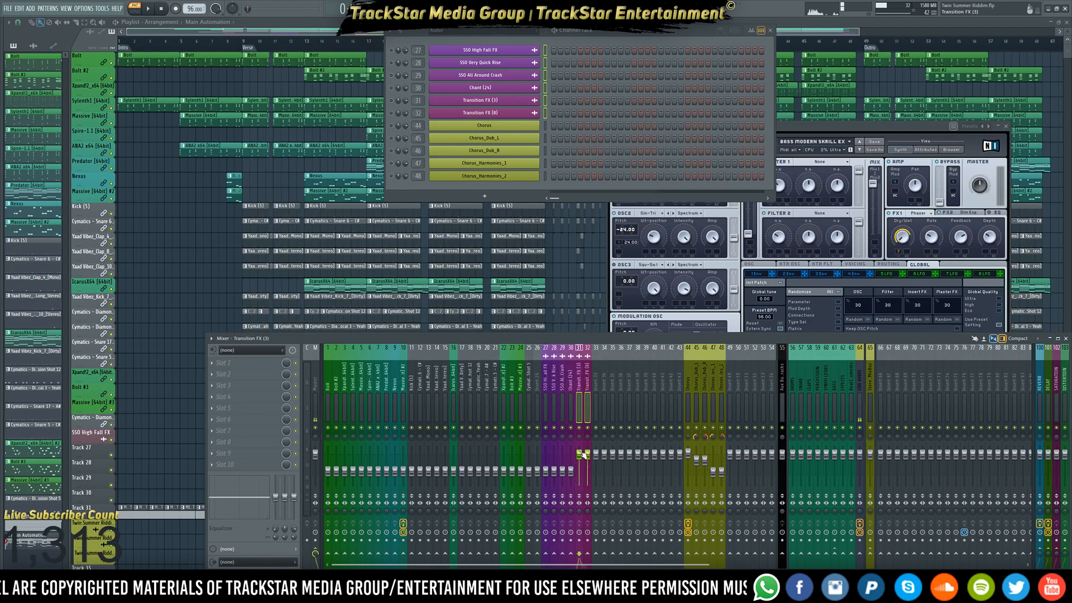
{"action": "left_click_drag", "start_coordinate": [587, 455], "coordinate": [587, 472]}
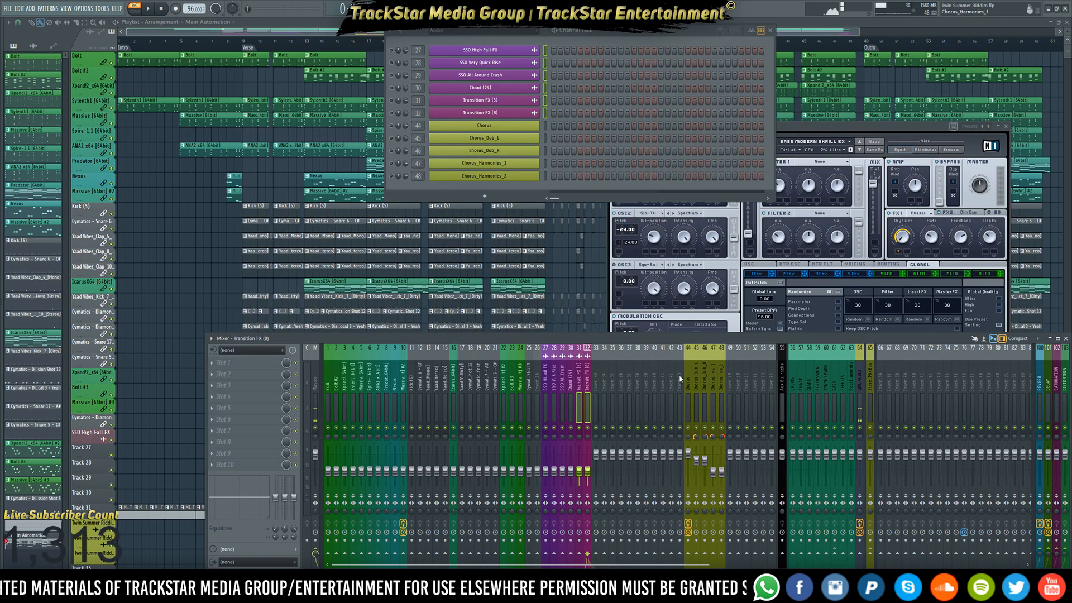
View the FX and vocal tracks lower in the playlist and play the project briefly
{"action": "scroll", "coordinate": [386, 257], "scroll_direction": "down", "scroll_amount": 4}
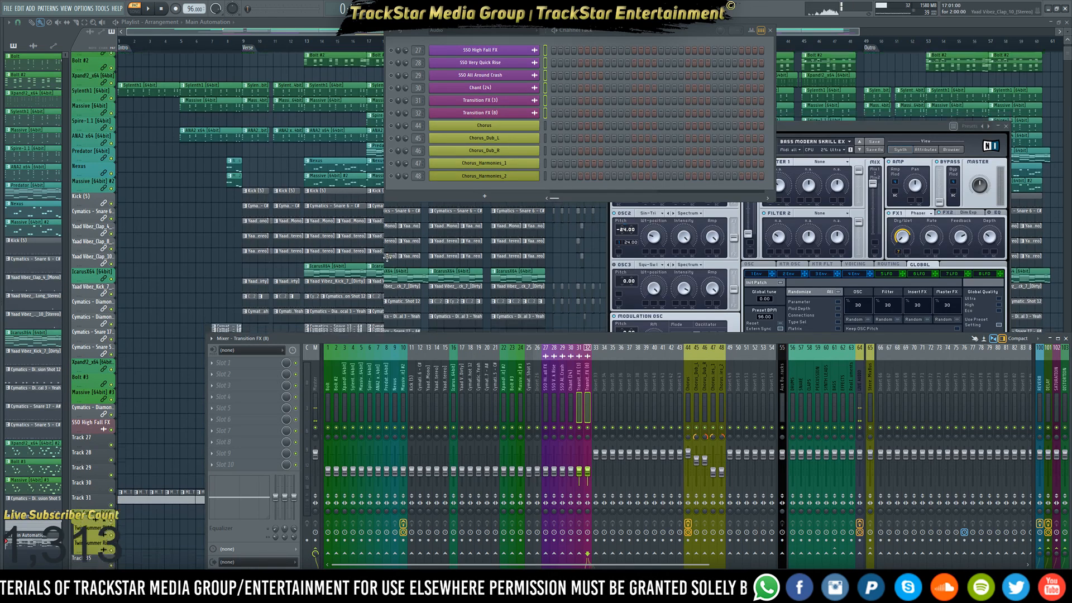
{"action": "scroll", "coordinate": [386, 256], "scroll_direction": "down", "scroll_amount": 6}
{"action": "key", "text": "space"}
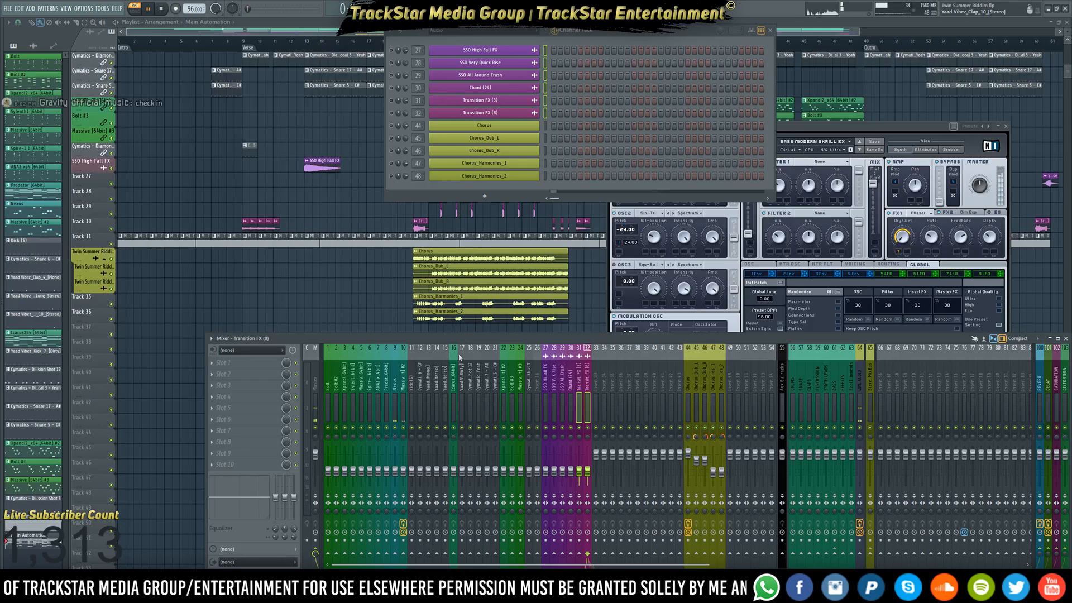
{"action": "key", "text": "space"}
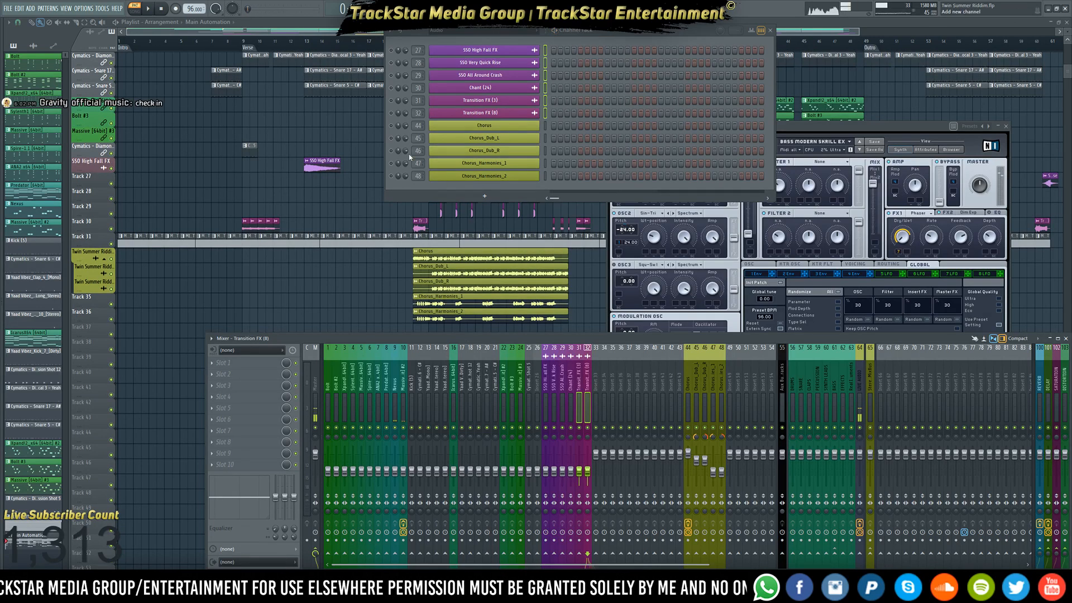
Show the Unsorted channels in the channel rack and unmute all of them
{"action": "left_click", "coordinate": [401, 32]}
{"action": "left_click", "coordinate": [469, 58]}
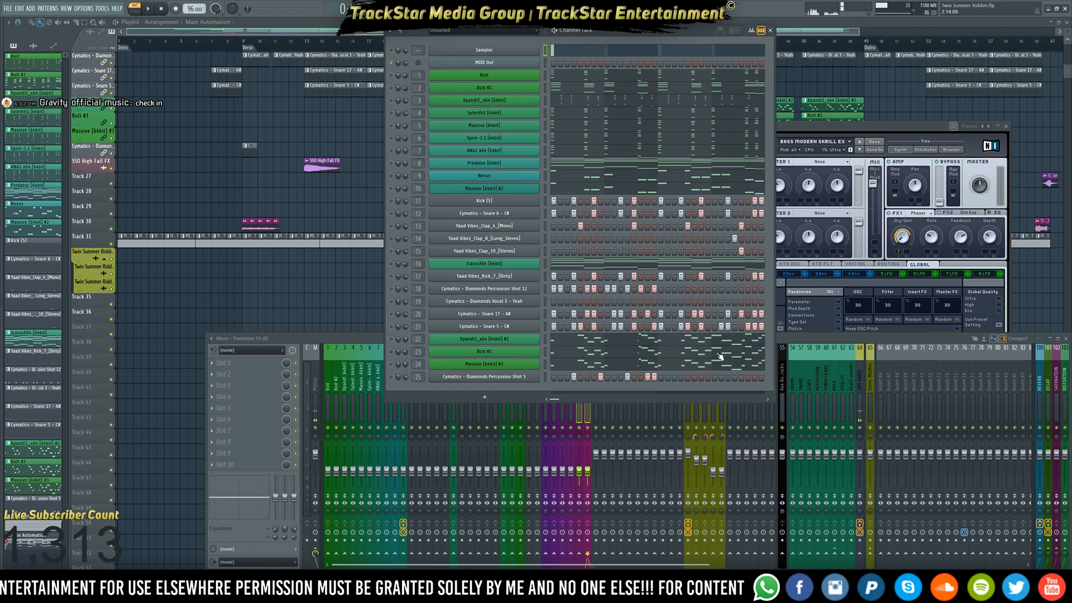
{"action": "left_click", "coordinate": [339, 386]}
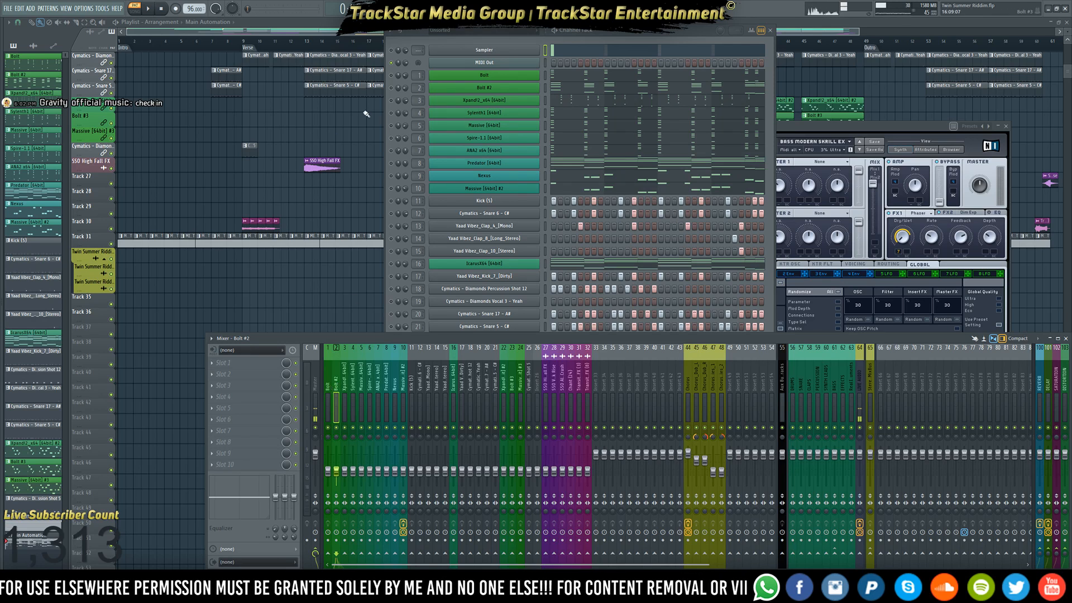
{"action": "left_click", "coordinate": [393, 67]}
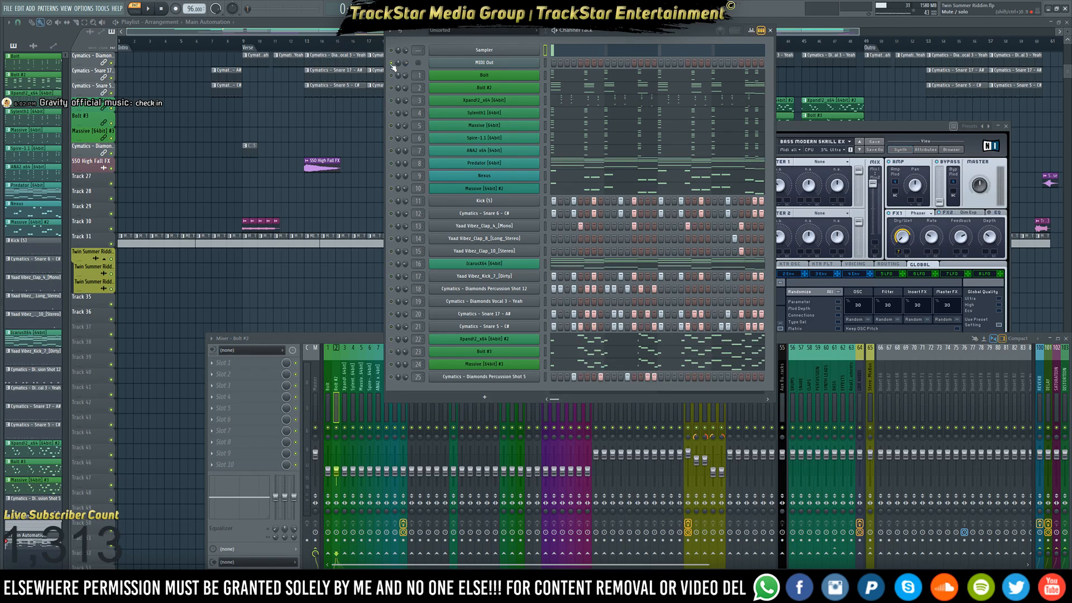
Play the pattern and raise the faders of the instrument and FX inserts 1 to 32 slightly together, leaving out insert 26
{"action": "key", "text": "space"}
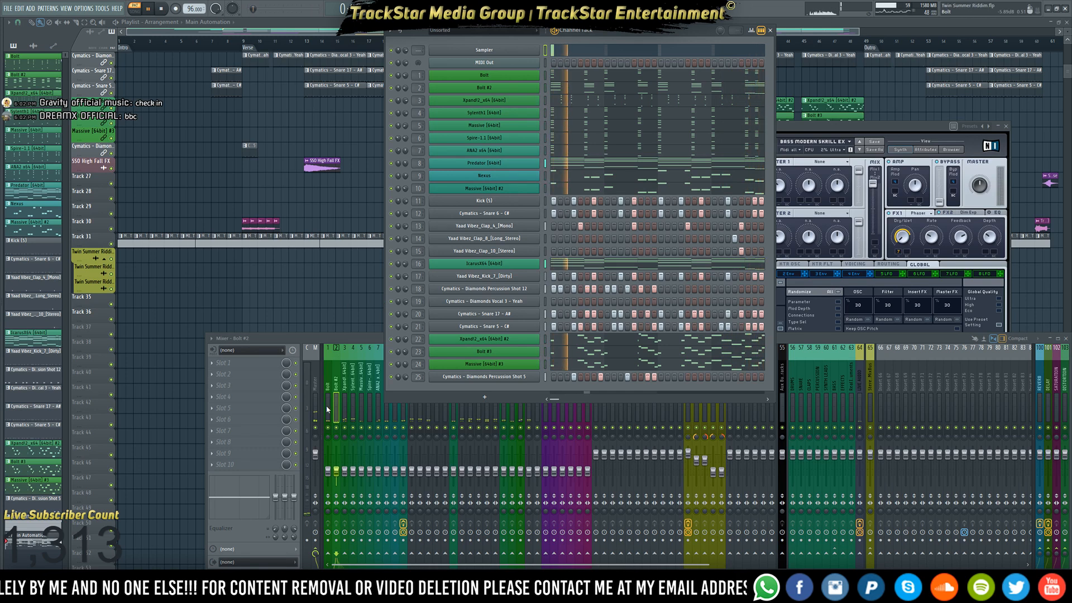
{"action": "left_click_drag", "start_coordinate": [328, 411], "coordinate": [587, 412]}
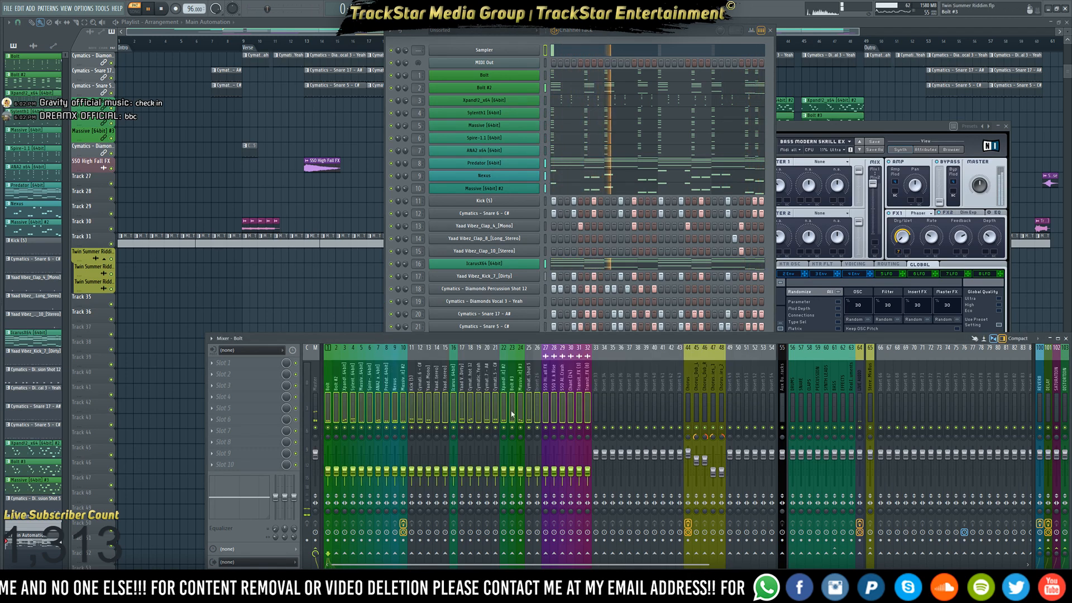
{"action": "left_click", "coordinate": [533, 472]}
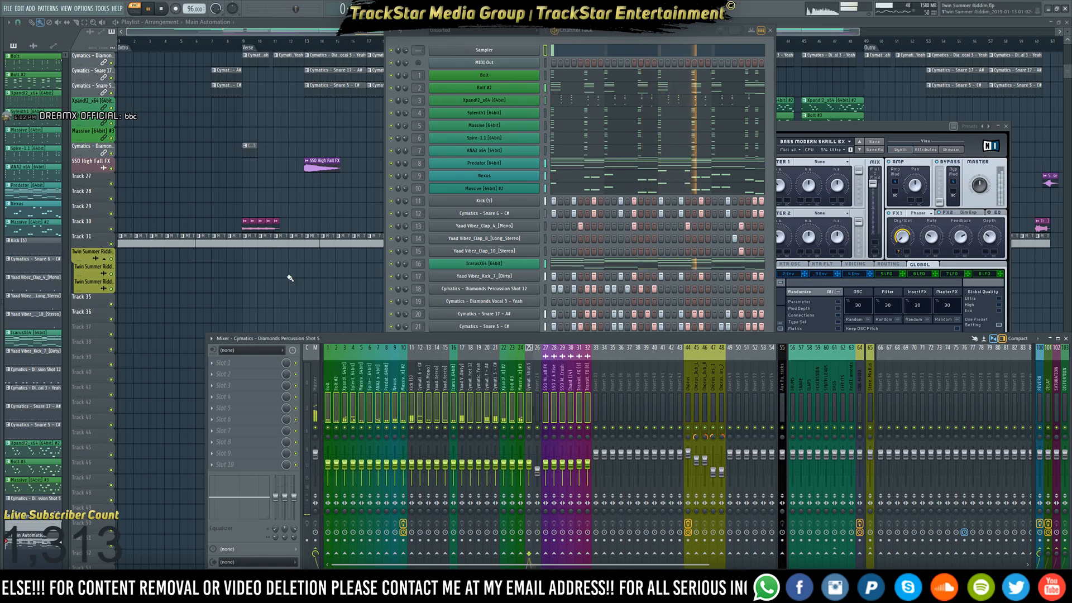
Leave only the playlist and mixer open and briefly play the song from the start of the first Chorus vocal clip
{"action": "key", "text": "F12"}
{"action": "left_click", "coordinate": [417, 50]}
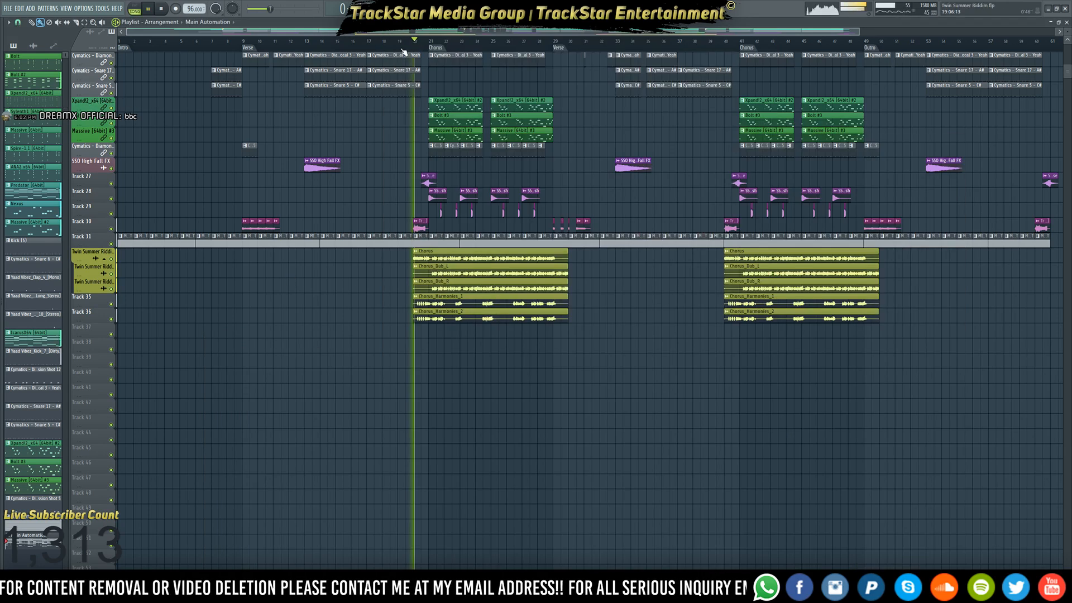
{"action": "key", "text": "F9"}
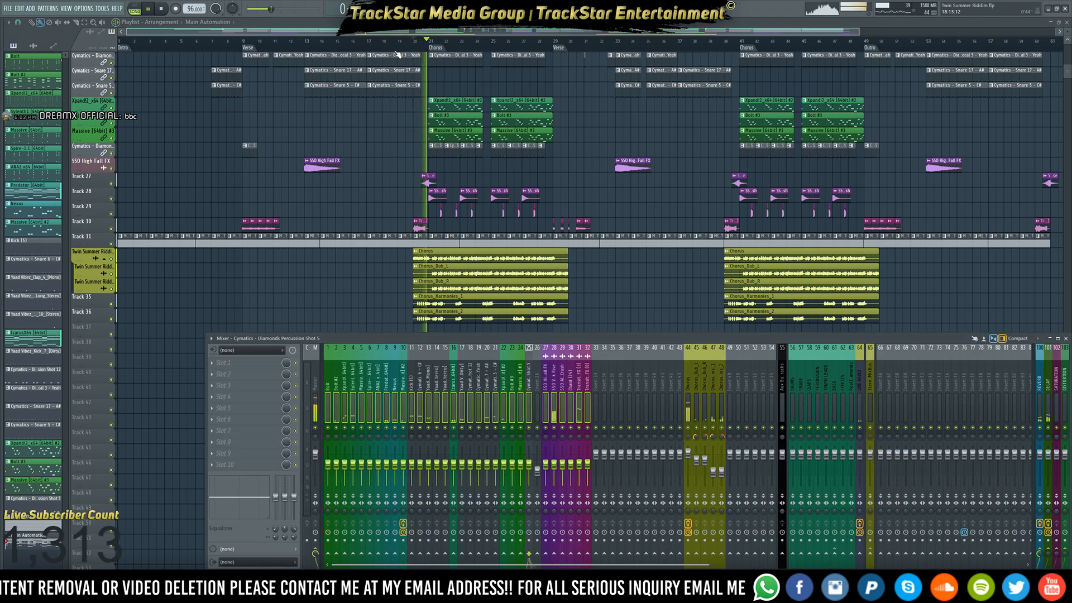
{"action": "key", "text": "space"}
Lower the faders of the chorus vocal inserts 44 to 48 together during playback, and replay the start of the chorus
{"action": "left_click_drag", "start_coordinate": [688, 415], "coordinate": [721, 411]}
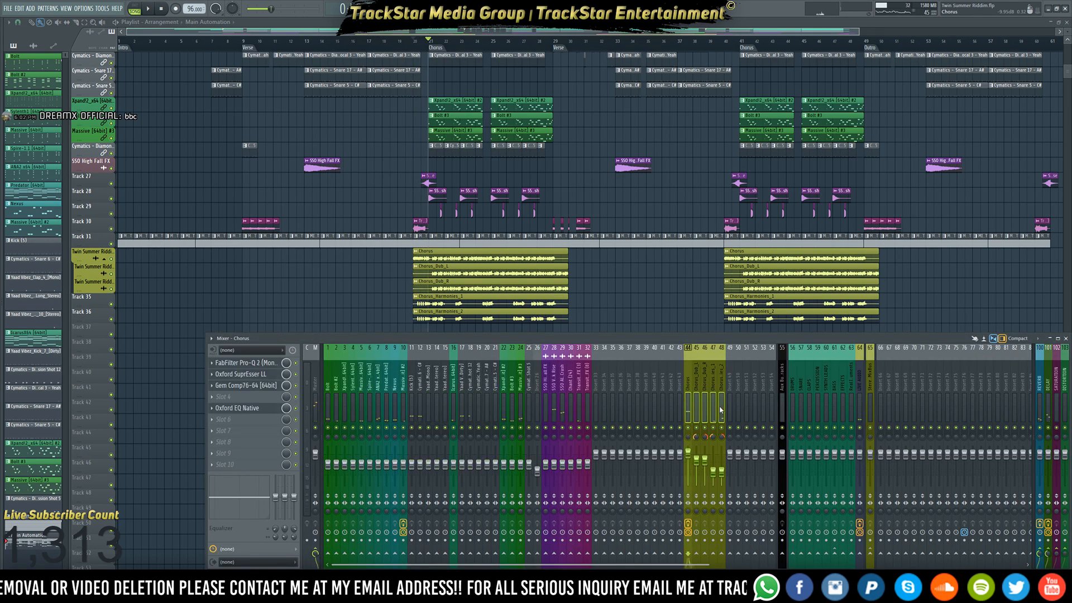
{"action": "left_click_drag", "start_coordinate": [713, 473], "coordinate": [707, 472]}
{"action": "key", "text": "space"}
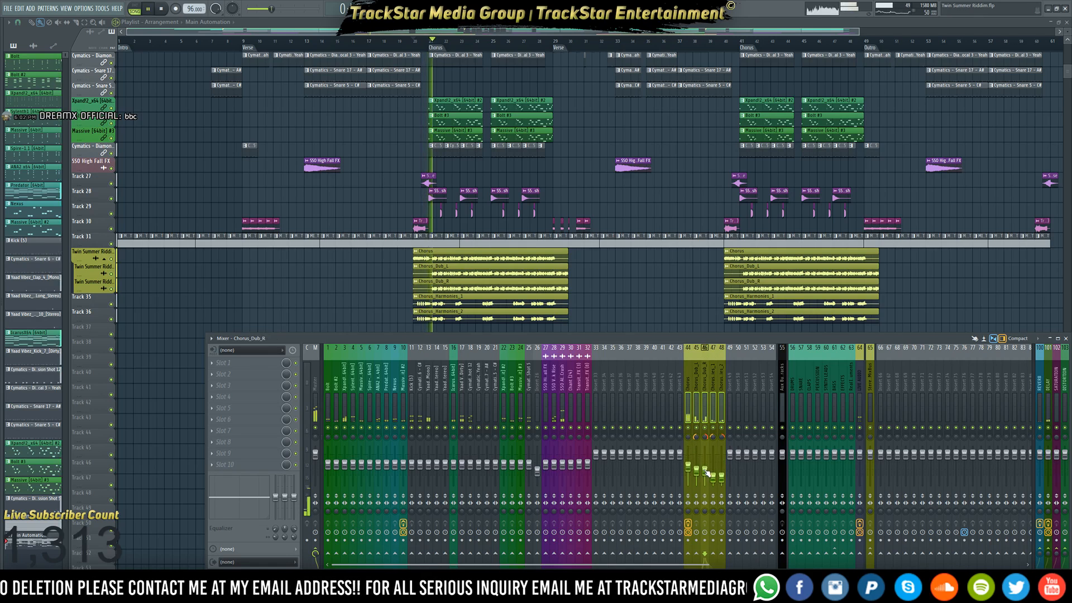
{"action": "left_click_drag", "start_coordinate": [697, 472], "coordinate": [697, 467]}
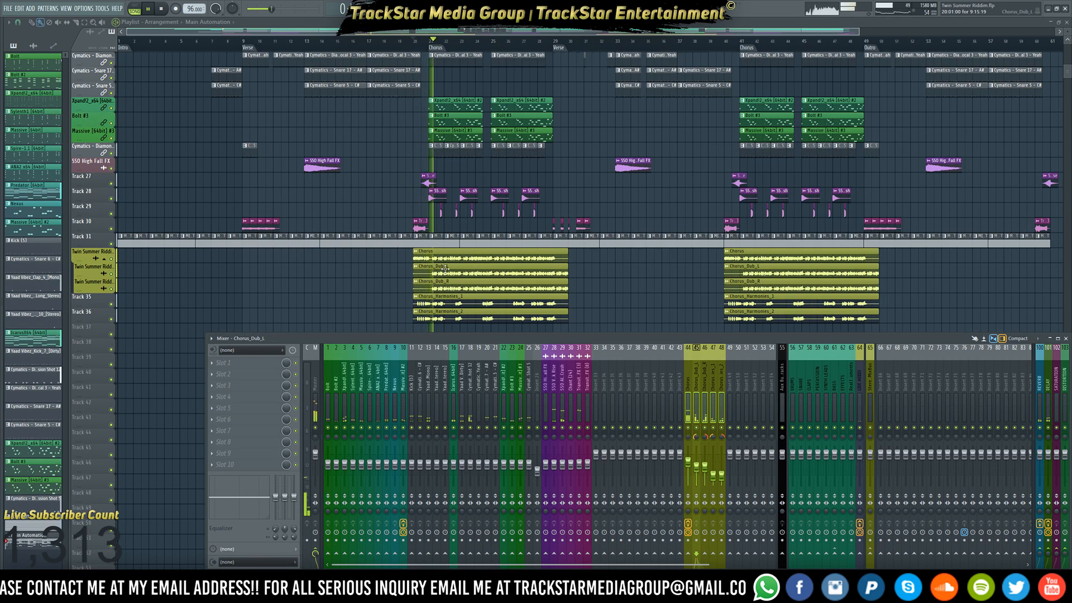
{"action": "key", "text": "space"}
{"action": "key", "text": "space"}
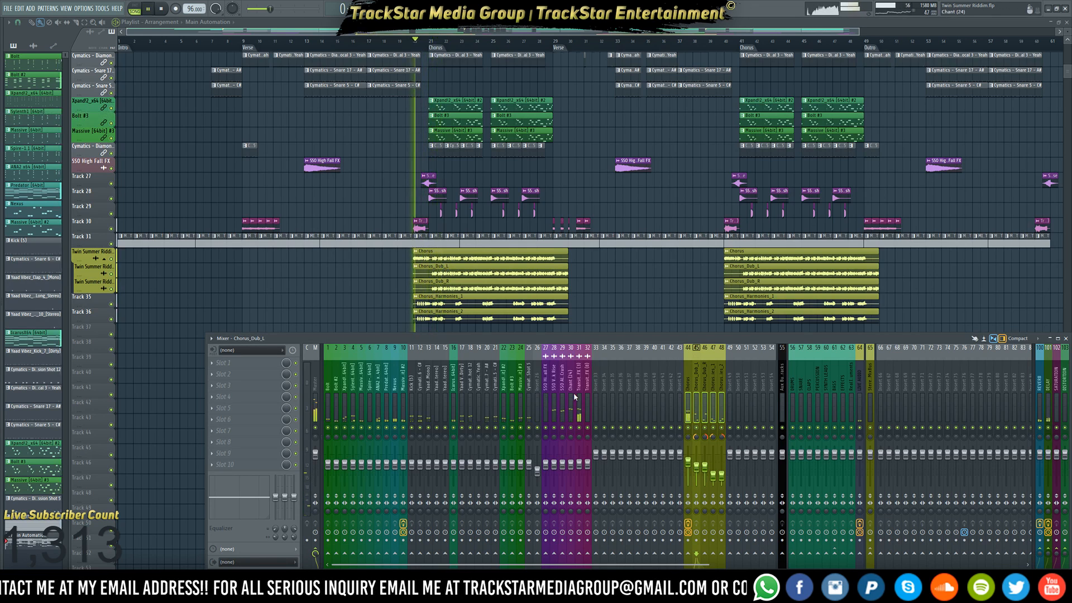
{"action": "key", "text": "space"}
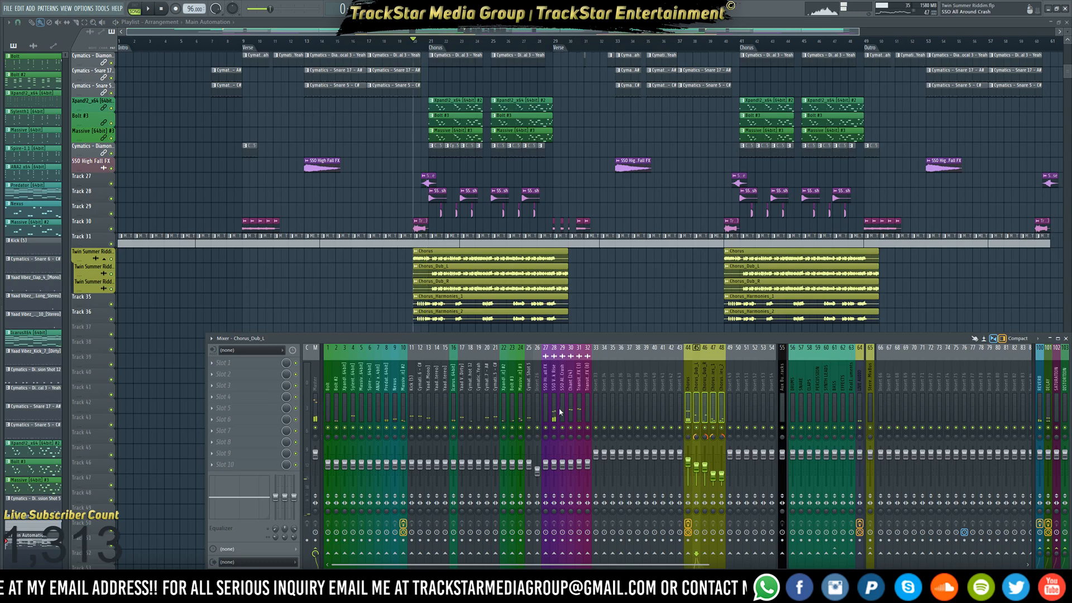
Lower the faders of FX inserts 27 to 32 together, and select chorus vocal inserts 44 to 48 during playback
{"action": "left_click_drag", "start_coordinate": [542, 410], "coordinate": [592, 416]}
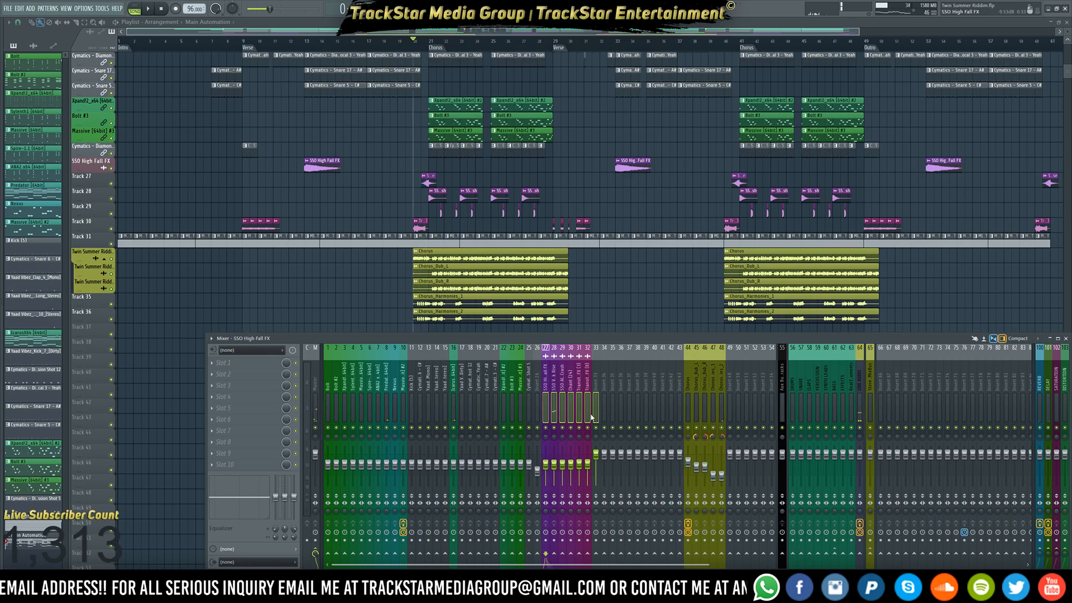
{"action": "key", "text": "space"}
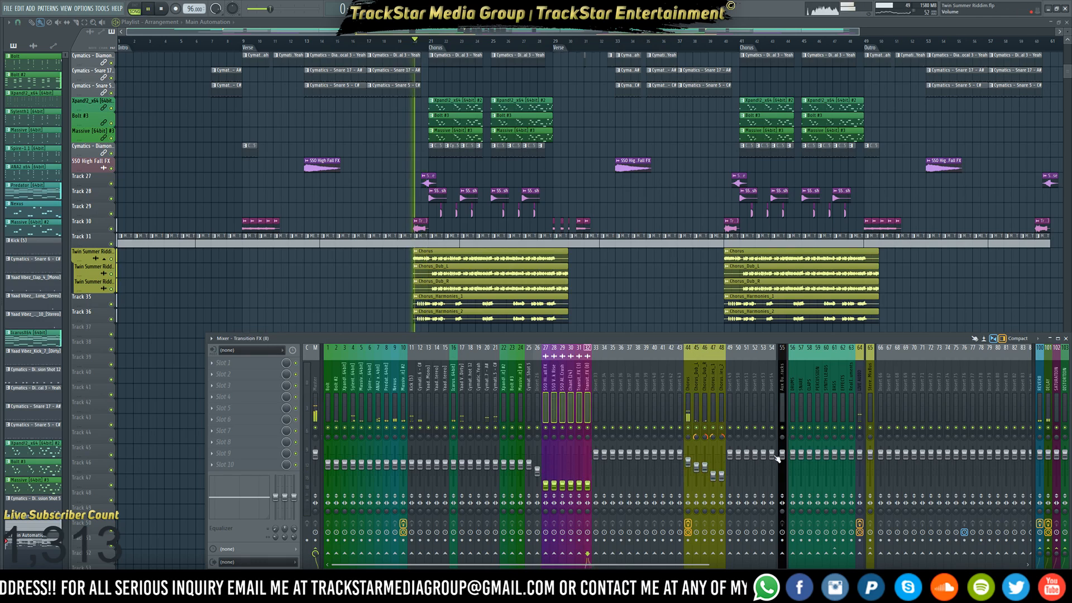
{"action": "left_click_drag", "start_coordinate": [688, 413], "coordinate": [722, 417]}
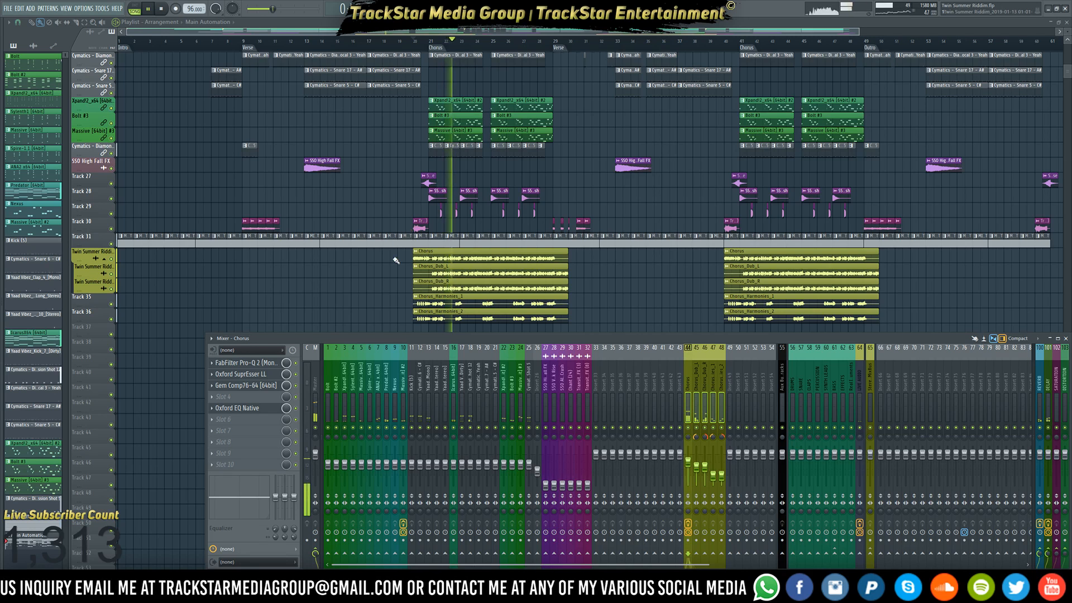
Hide the mixer and look over the playlist arrangement from the first track to the chorus vocals during playback
{"action": "key", "text": "F9"}
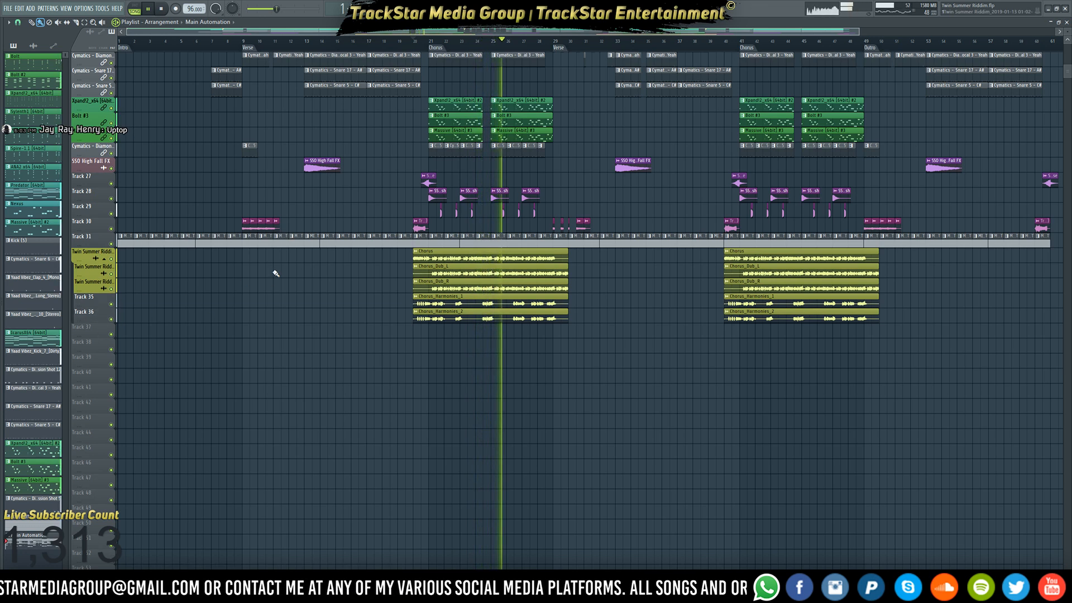
{"action": "scroll", "coordinate": [393, 286], "scroll_direction": "down", "scroll_amount": 3}
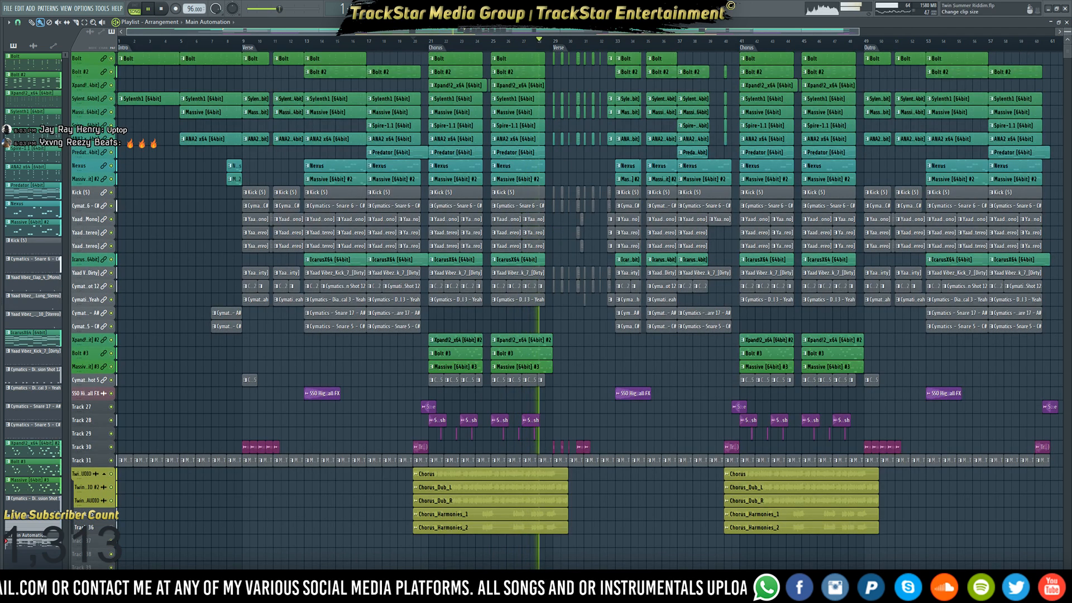
{"action": "scroll", "coordinate": [482, 340], "scroll_direction": "up", "scroll_amount": 1}
Bring up the channel rack and mixer, play the pattern, and lower the faders of inserts 11 to 33 together to one level
{"action": "key", "text": "F6"}
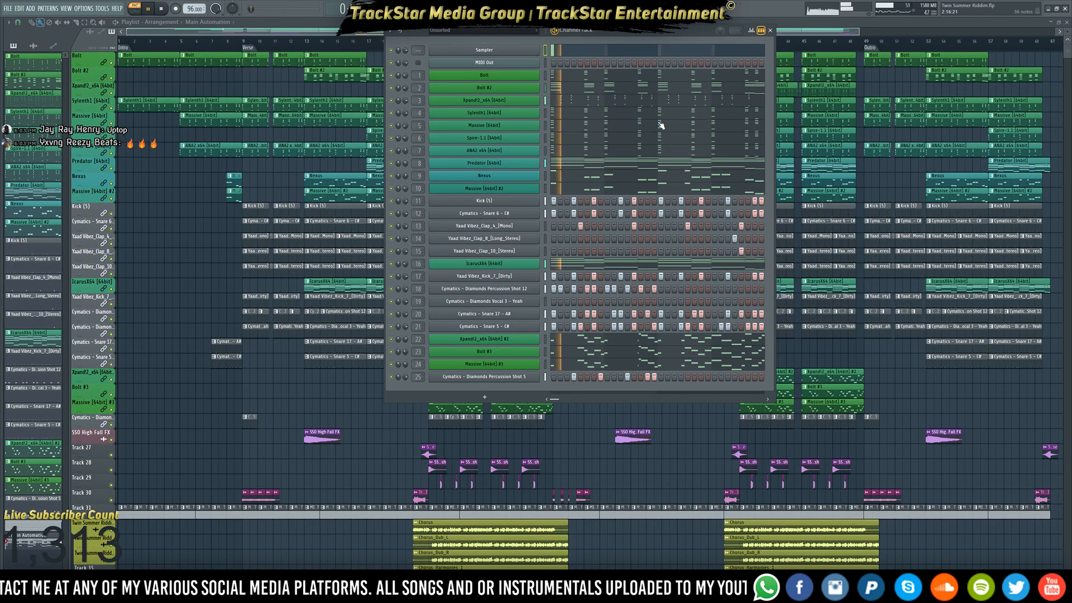
{"action": "key", "text": "space"}
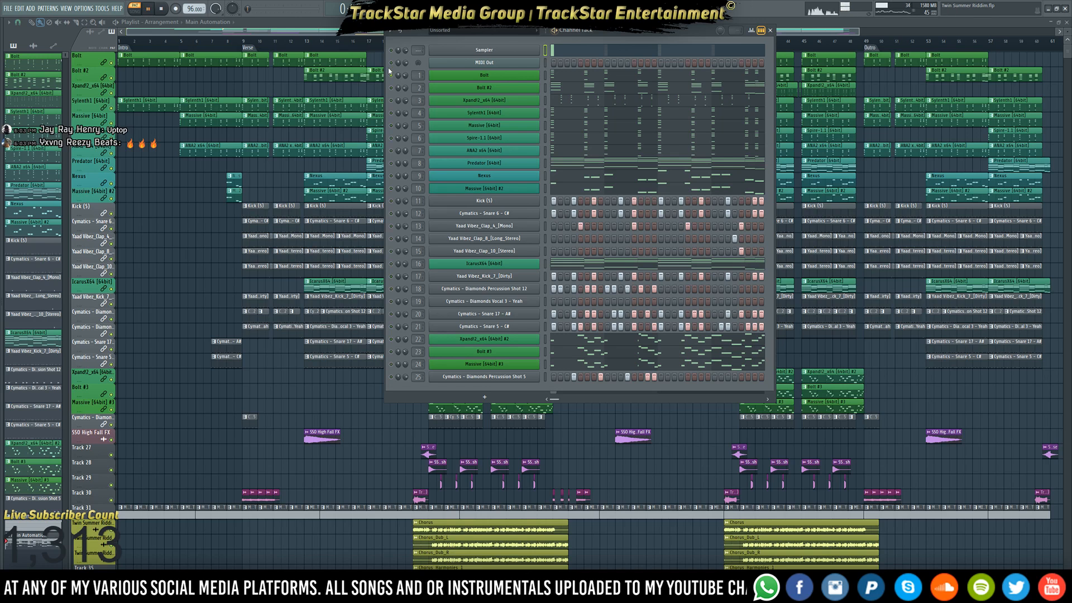
{"action": "key", "text": "space"}
{"action": "key", "text": "F9"}
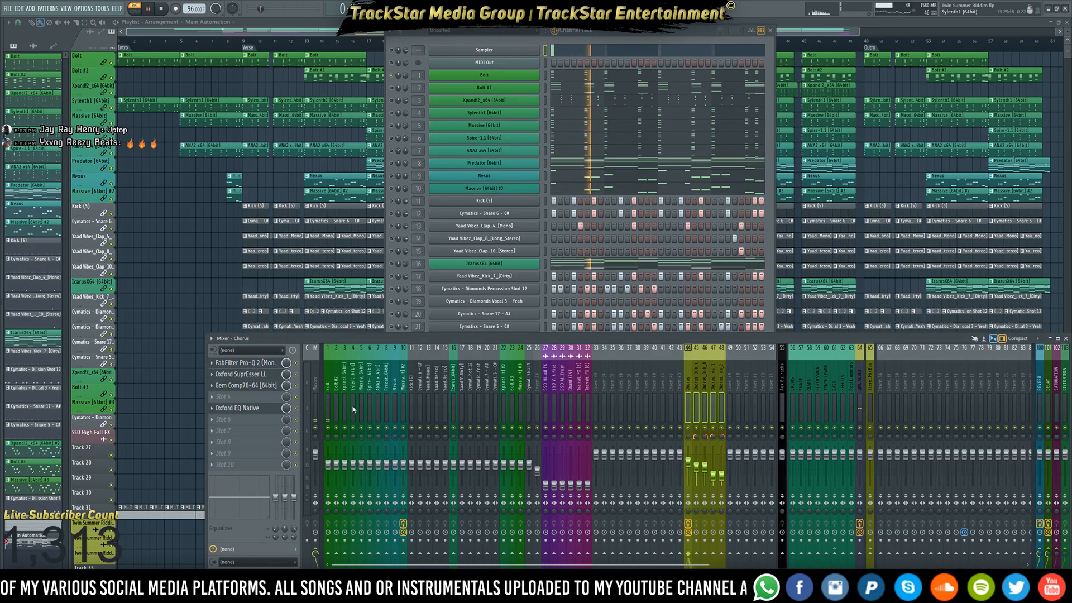
{"action": "left_click", "coordinate": [411, 413]}
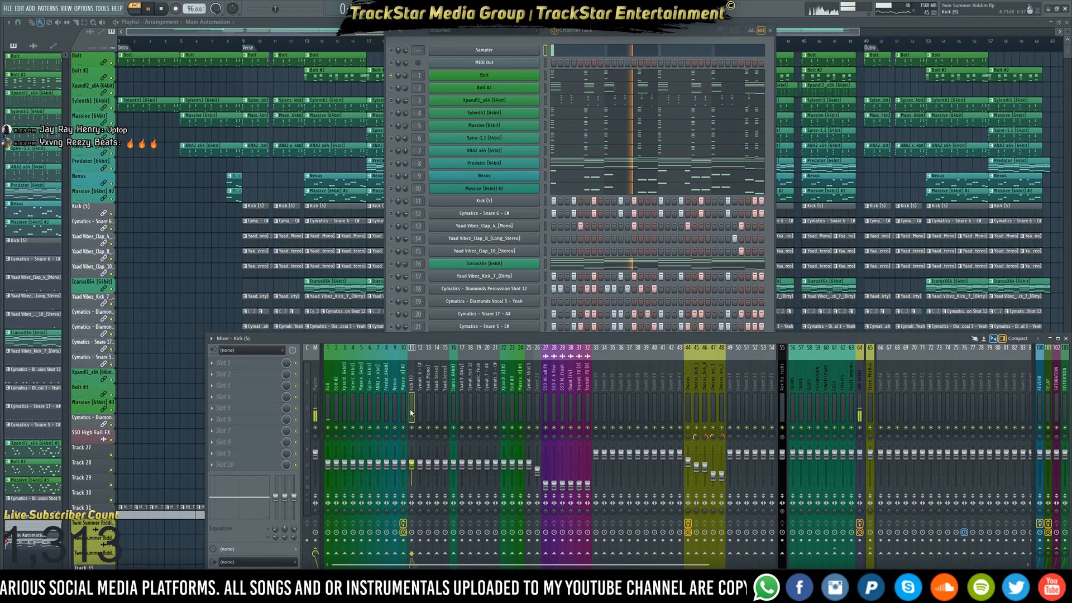
{"action": "left_click_drag", "start_coordinate": [411, 413], "coordinate": [595, 416]}
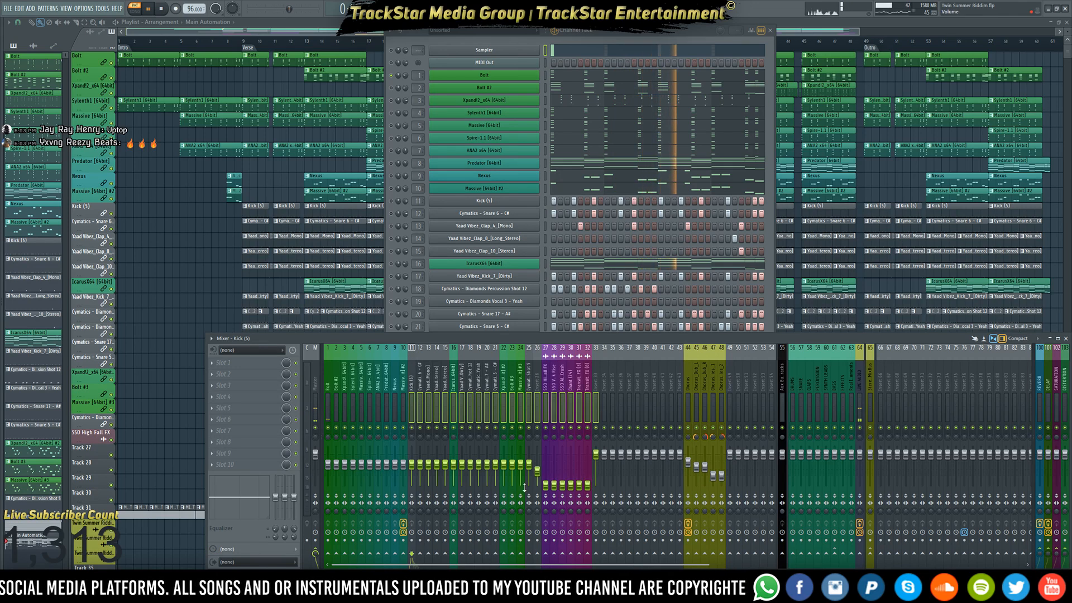
{"action": "left_click_drag", "start_coordinate": [529, 464], "coordinate": [528, 502]}
{"action": "left_click", "coordinate": [593, 410]}
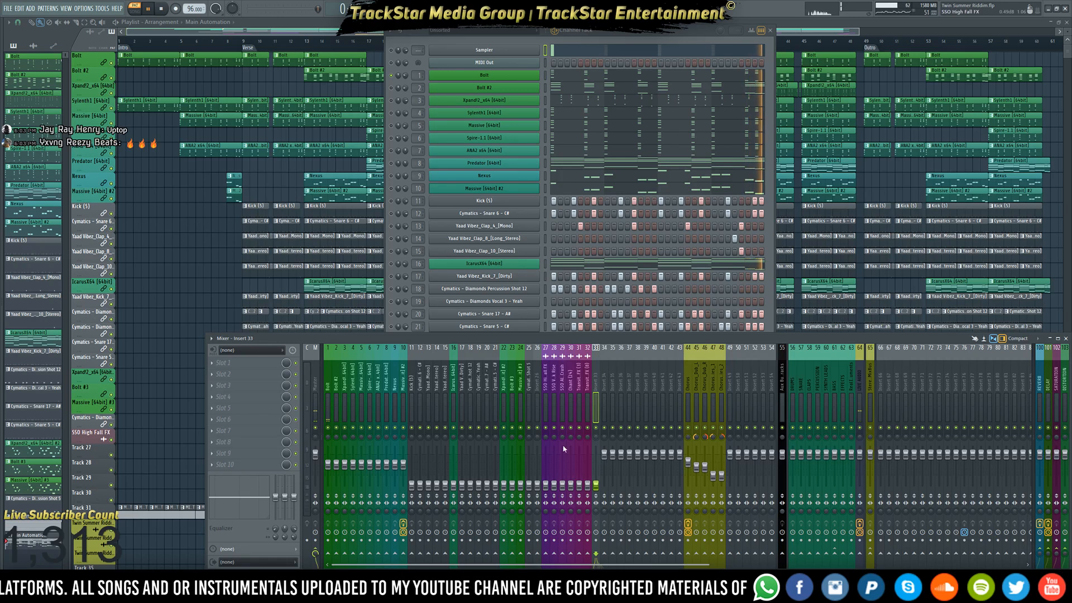
Load the stock Fruity Parametric EQ 2 into the first effect slot of the Bolt insert and maximize its window
{"action": "left_click", "coordinate": [328, 407]}
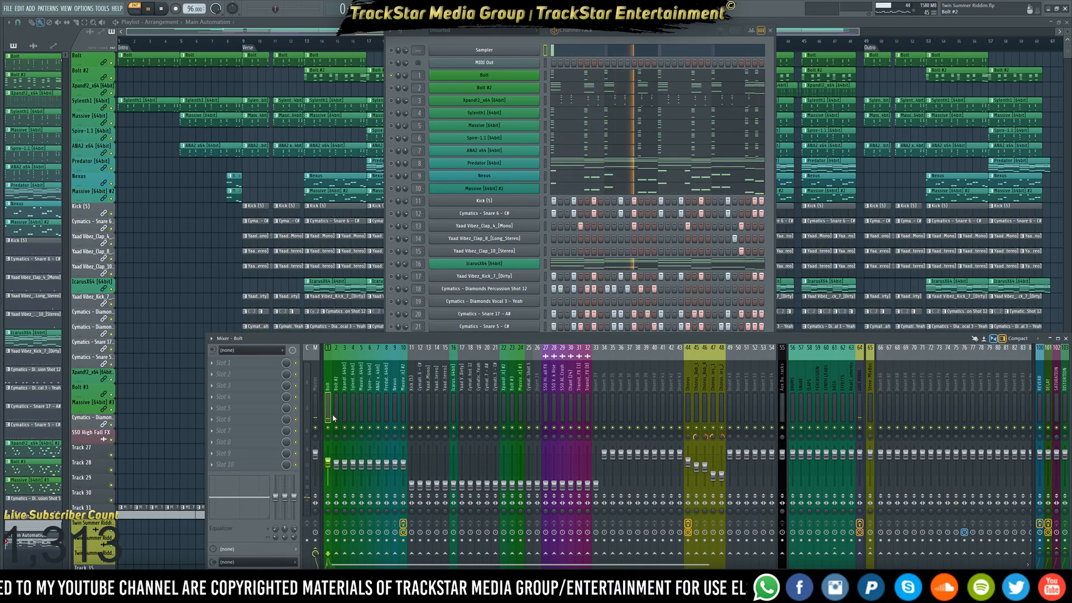
{"action": "key", "text": "space"}
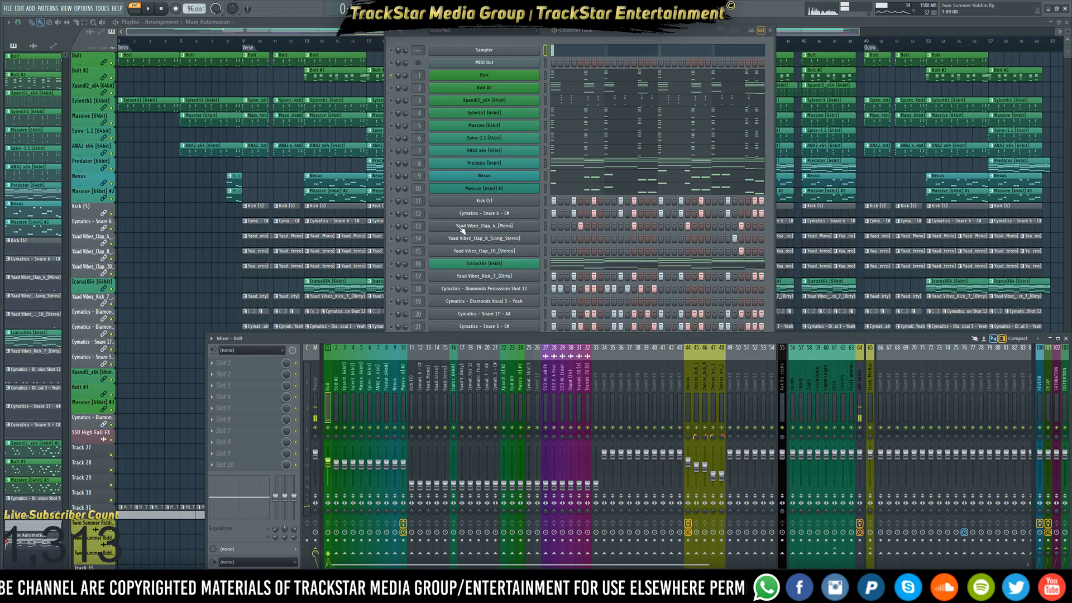
{"action": "left_click", "coordinate": [223, 363]}
{"action": "mouse_move", "coordinate": [235, 374]}
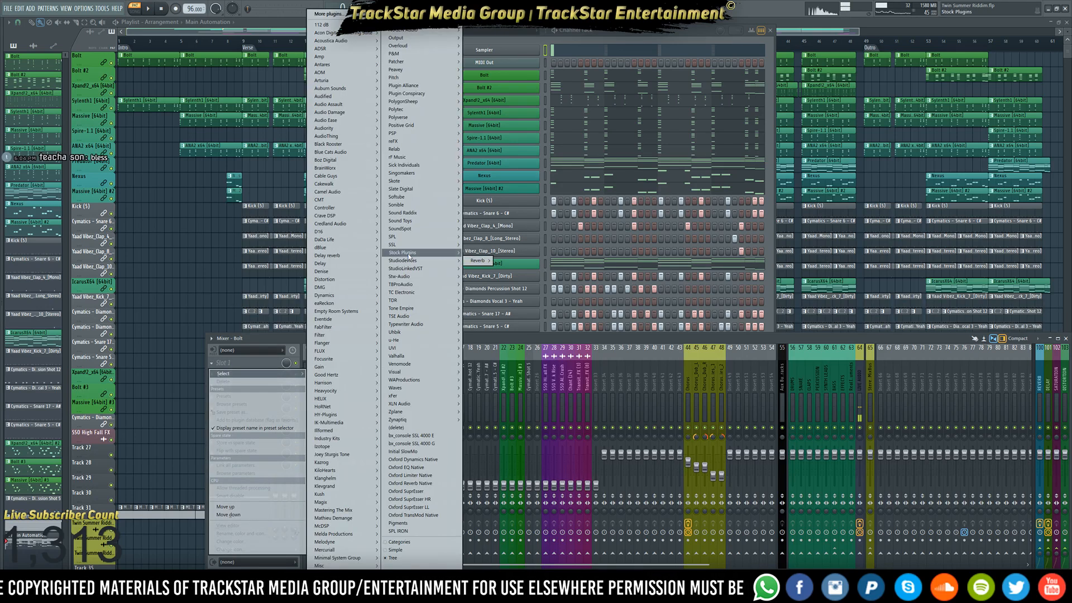
{"action": "mouse_move", "coordinate": [424, 252]}
{"action": "left_click", "coordinate": [513, 261]}
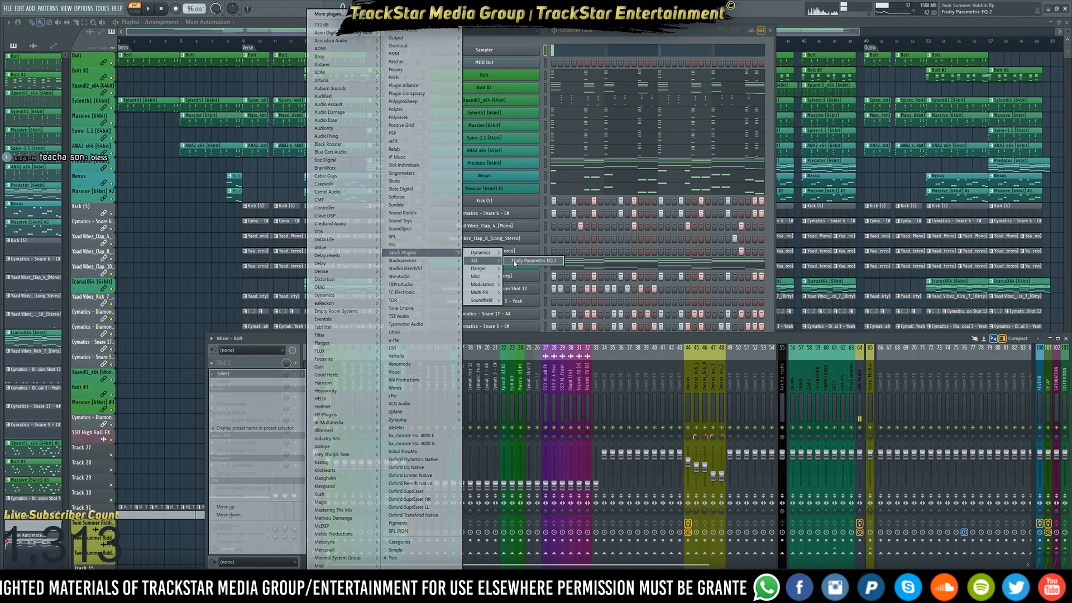
{"action": "left_click_drag", "start_coordinate": [226, 108], "coordinate": [778, 109]}
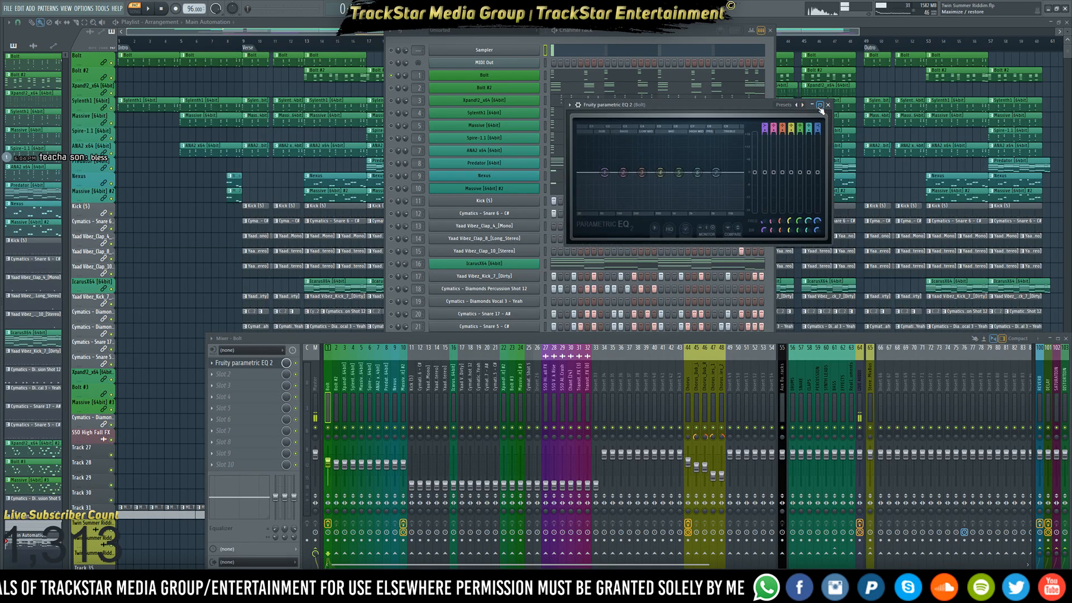
{"action": "left_click", "coordinate": [820, 105]}
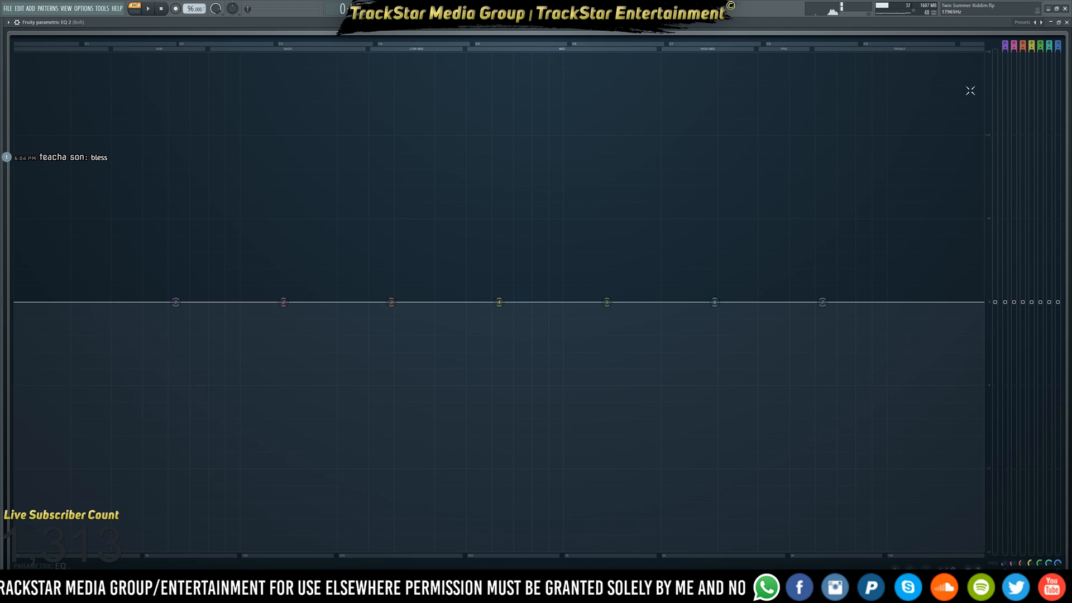
Turn EQ band 1 into a high-pass filter that rolls off the low end, and audition it on the Bolt insert
{"action": "left_click", "coordinate": [1010, 40]}
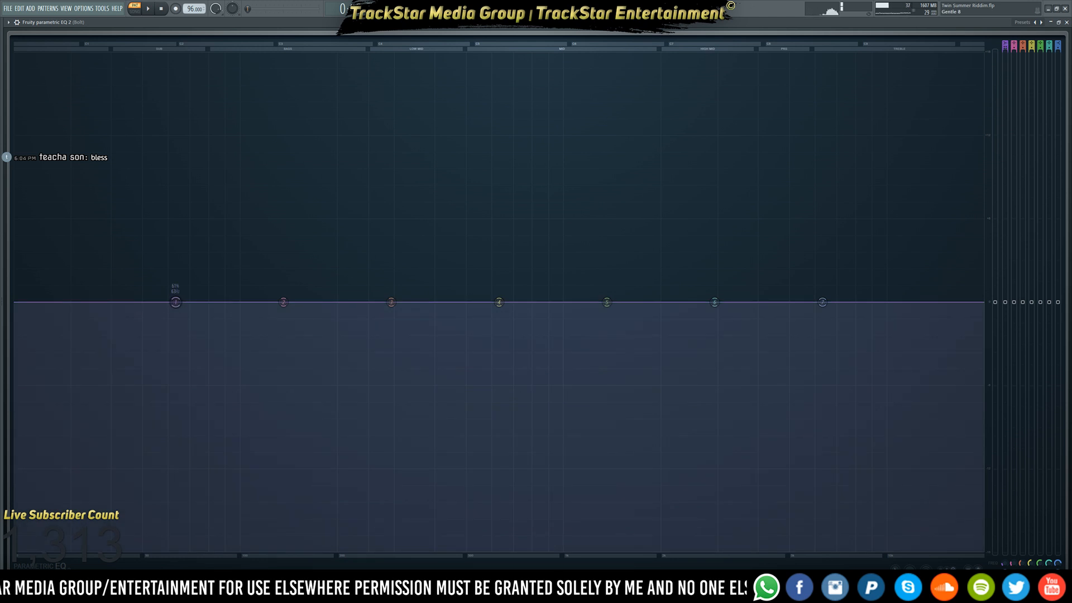
{"action": "left_click_drag", "start_coordinate": [1005, 43], "coordinate": [1004, 50]}
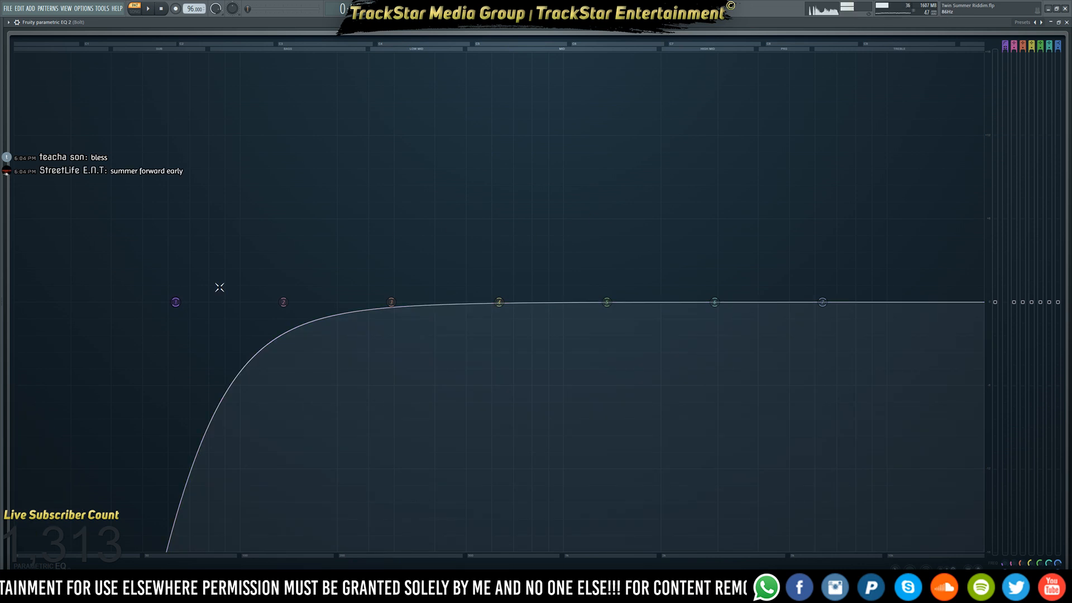
{"action": "key", "text": "space"}
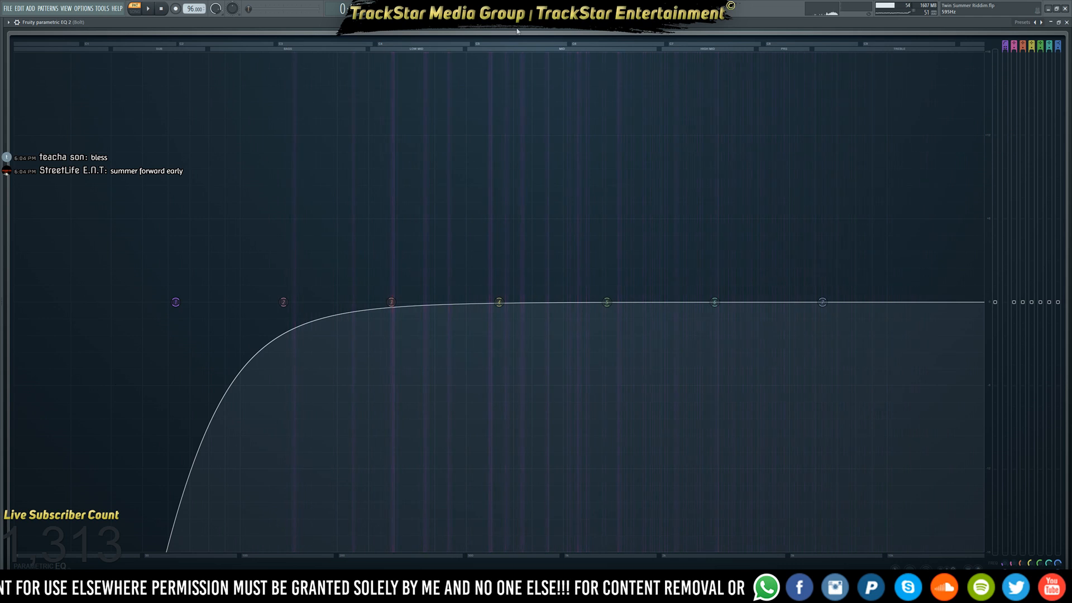
Play the pattern with and without the channel rack and mixer shown, and examine the Bolt sound's frequency spectrum in the EQ
{"action": "key", "text": "F6"}
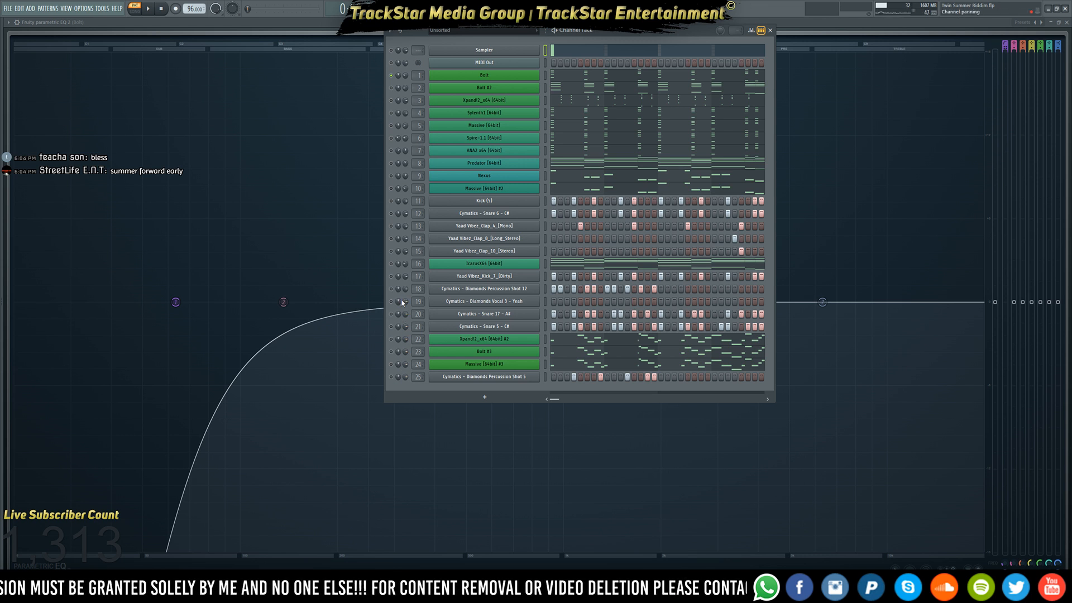
{"action": "key", "text": "space"}
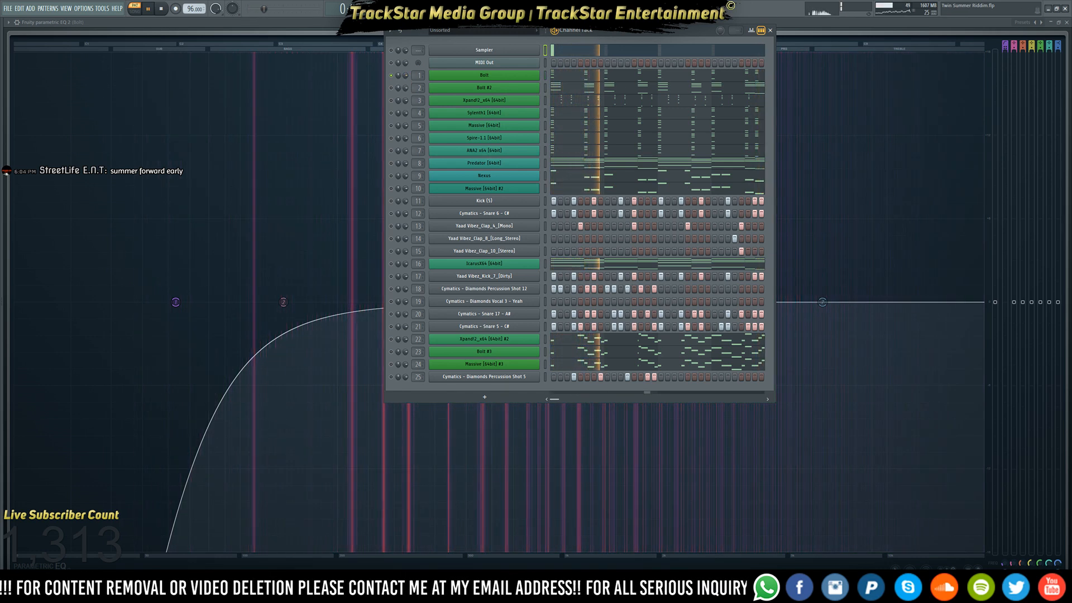
{"action": "key", "text": "F9"}
{"action": "key", "text": "F9"}
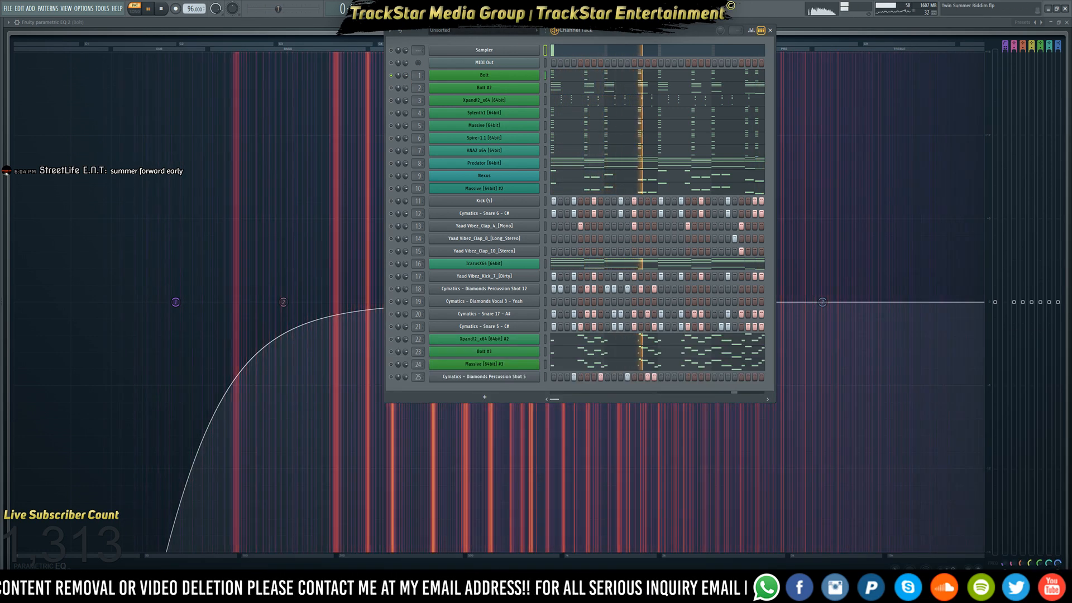
{"action": "key", "text": "F6"}
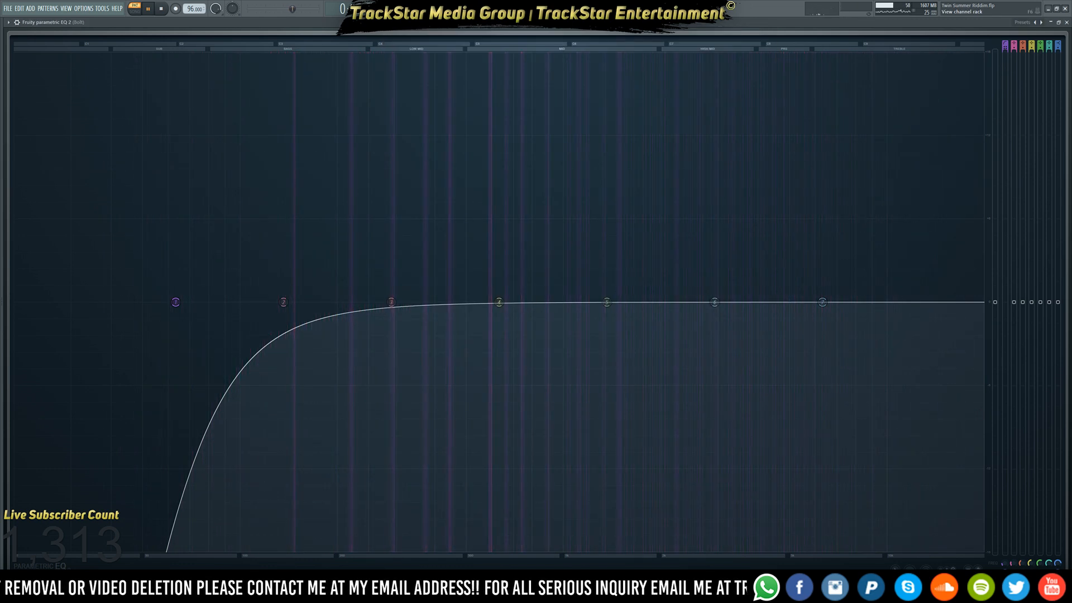
{"action": "key", "text": "F9"}
{"action": "key", "text": "space"}
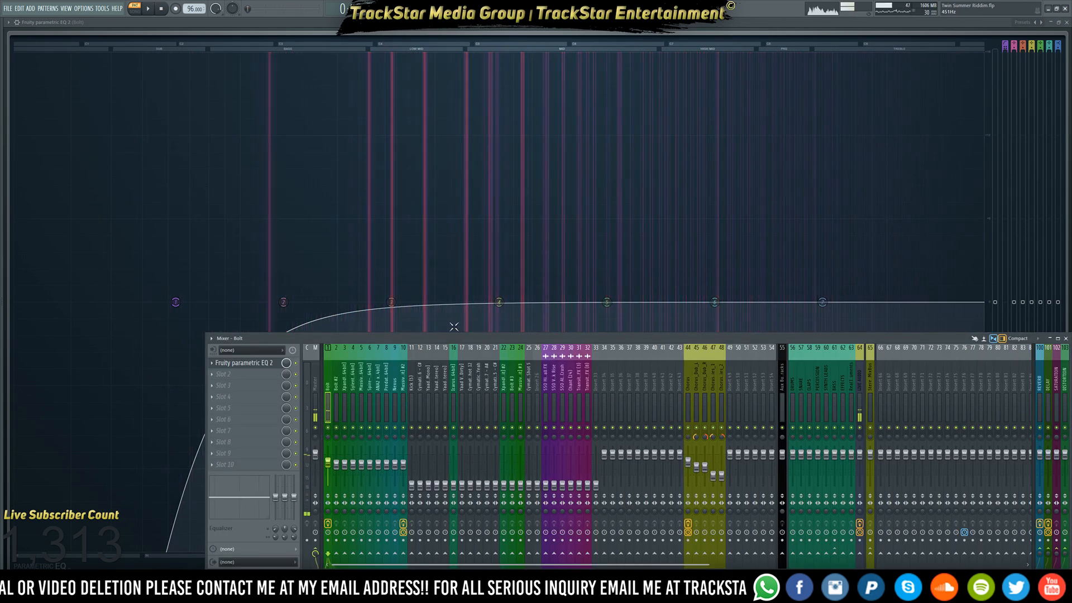
{"action": "key", "text": "F9"}
{"action": "key", "text": "space"}
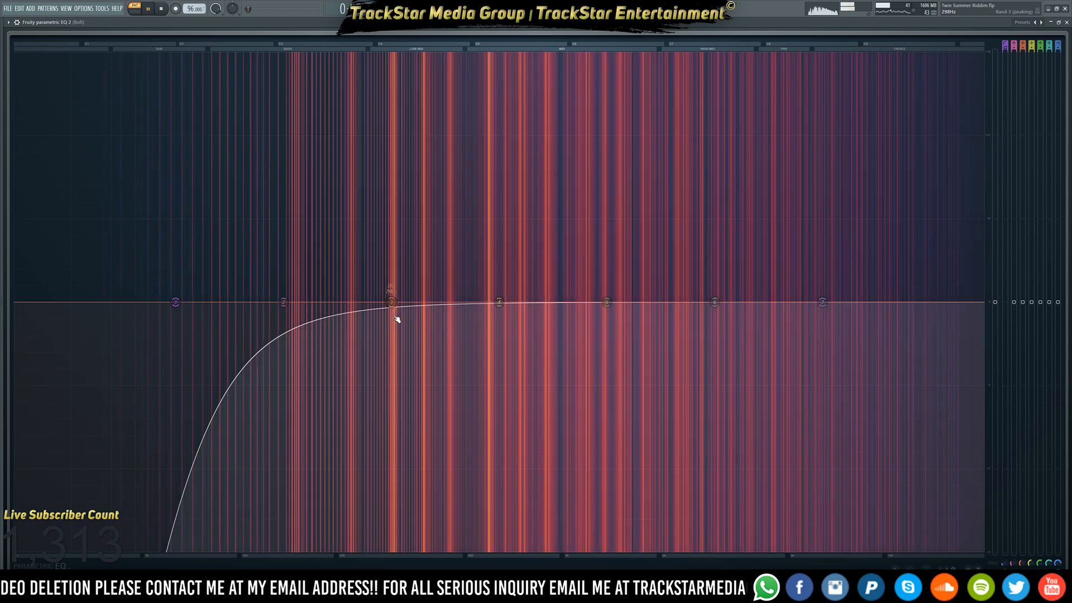
Cut a narrow notch of about 4.6 dB at 302 Hz with EQ band 3, and a shallower one at a lower frequency with band 4
{"action": "left_click_drag", "start_coordinate": [391, 302], "coordinate": [397, 369]}
{"action": "scroll", "coordinate": [395, 369], "scroll_direction": "up", "scroll_amount": 5}
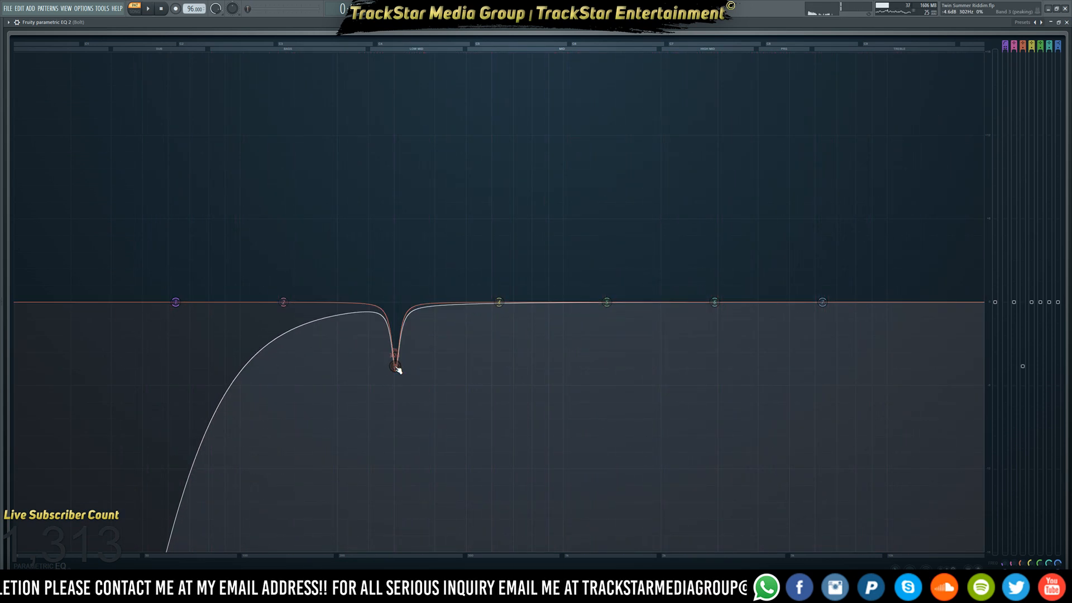
{"action": "key", "text": "space"}
{"action": "left_click_drag", "start_coordinate": [499, 302], "coordinate": [296, 348]}
{"action": "key", "text": "space"}
{"action": "key", "text": "space"}
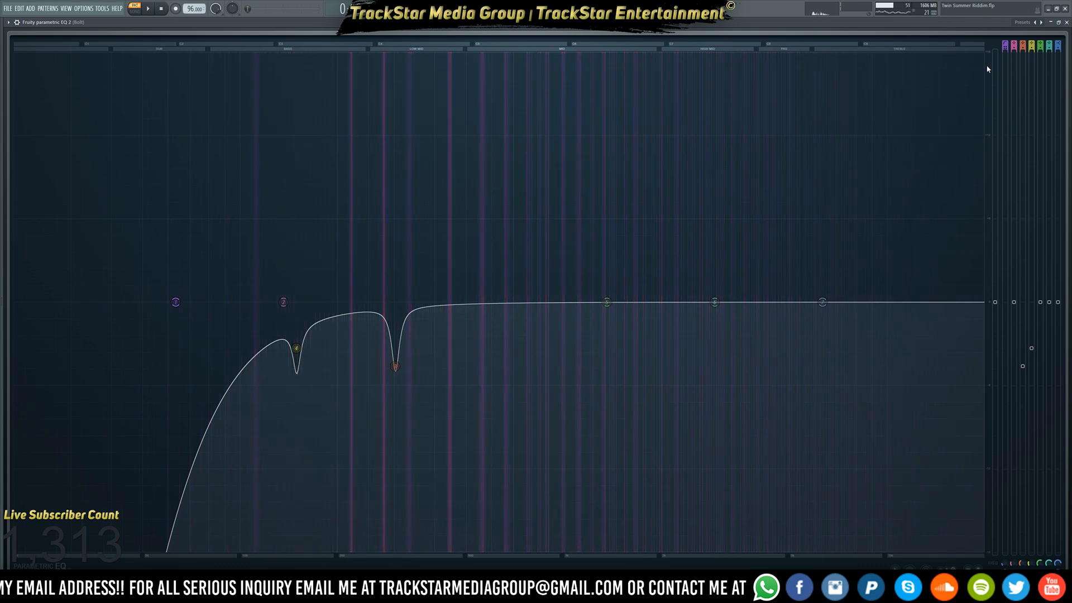
Change the slope of the band 1 high-pass filter and move its cutoff up to about 234 Hz during playback
{"action": "left_click_drag", "start_coordinate": [1005, 48], "coordinate": [1005, 43]}
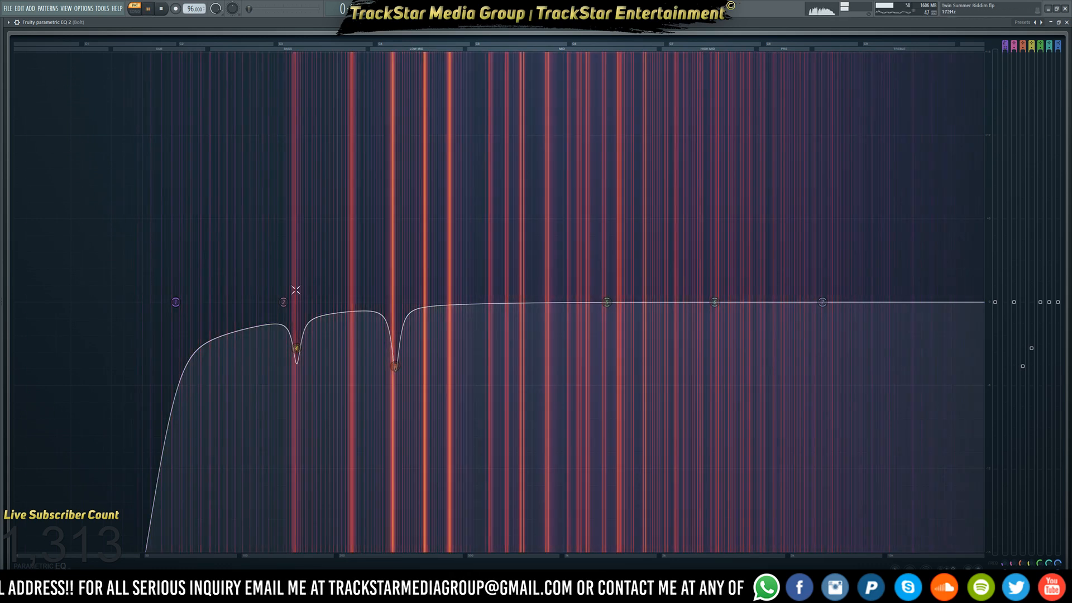
{"action": "left_click_drag", "start_coordinate": [183, 304], "coordinate": [360, 302]}
{"action": "key", "text": "space"}
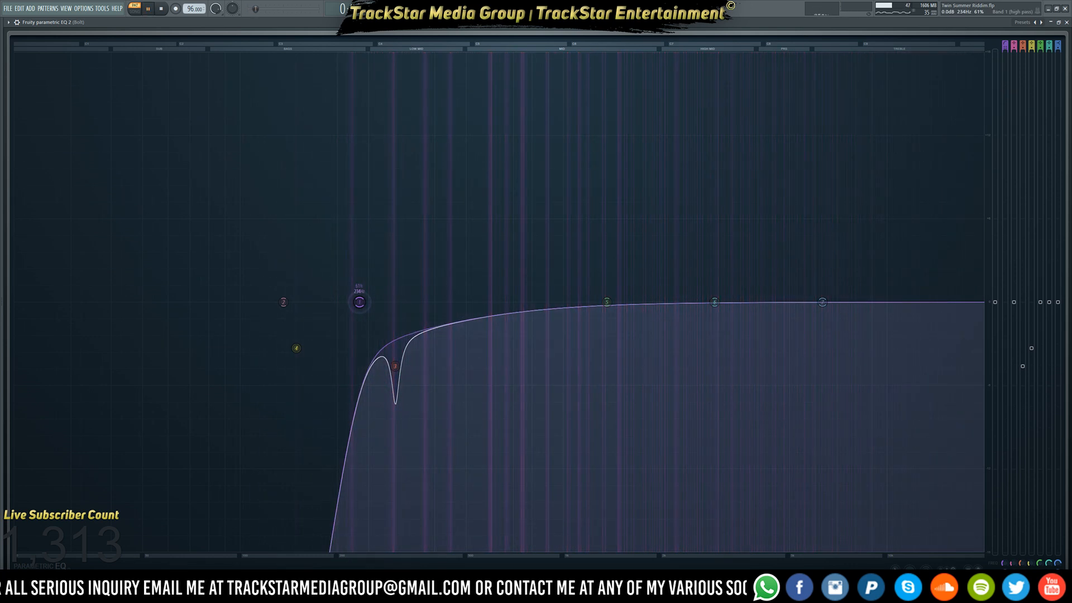
{"action": "key", "text": "space"}
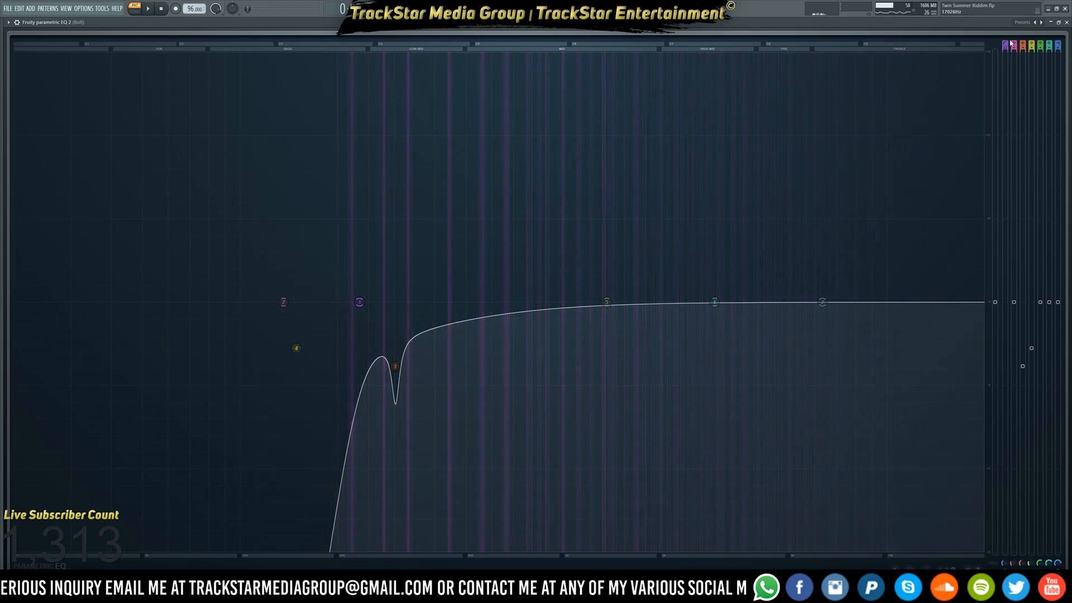
Restore the EQ window's size, lower the Bolt insert's fader slightly, and load the Master Lo + Hi-Pass Filter preset in its EQ
{"action": "left_click", "coordinate": [1058, 23]}
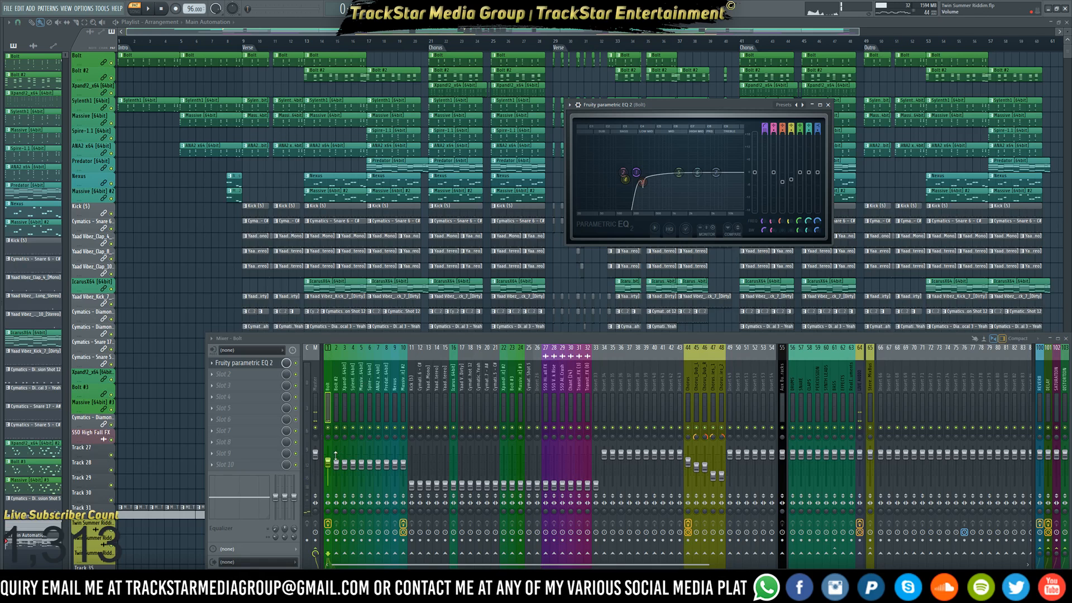
{"action": "key", "text": "space"}
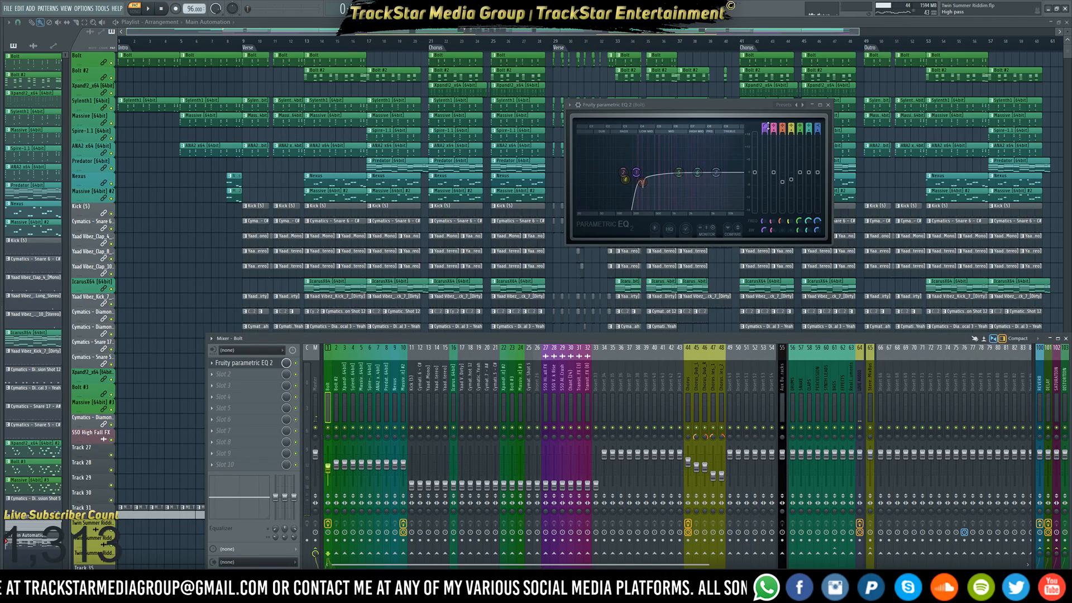
{"action": "left_click", "coordinate": [796, 105]}
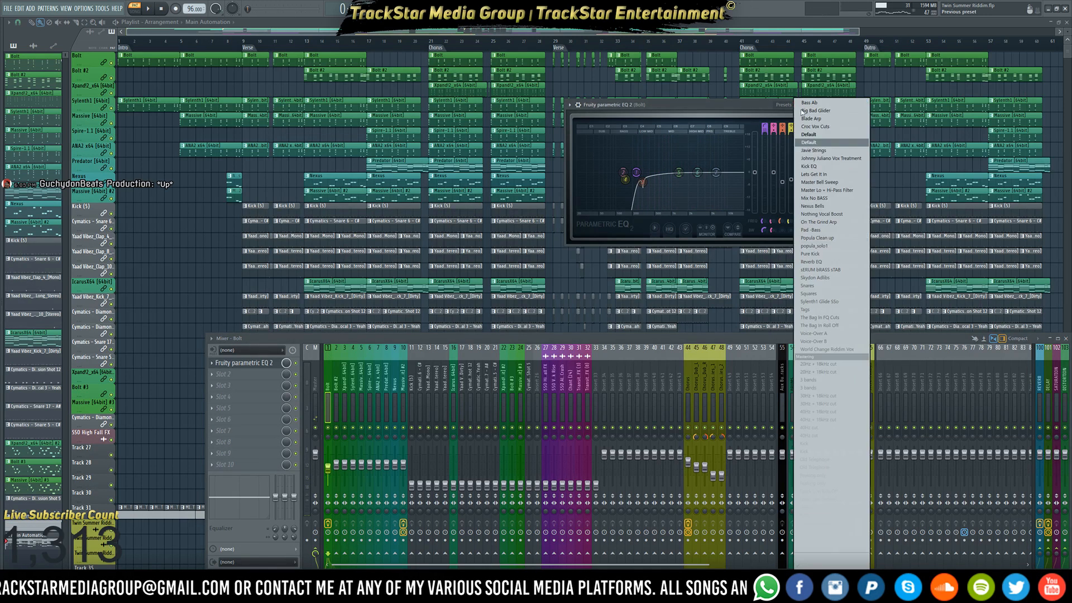
{"action": "left_click", "coordinate": [821, 191]}
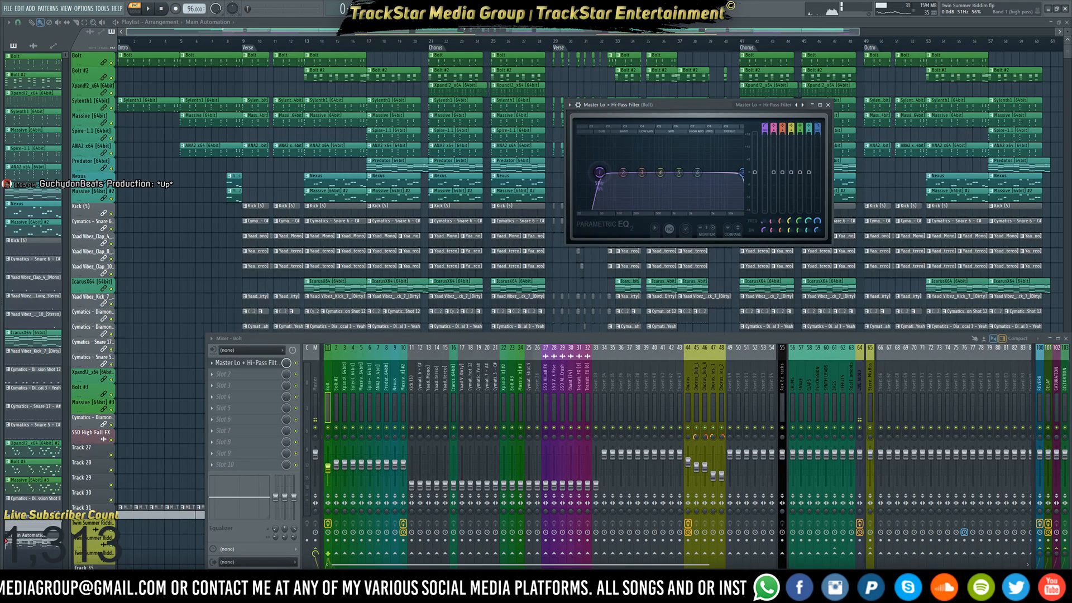
Raise the band 1 high-pass cutoff in Bolt's EQ during playback, and lower the Bolt fader to about -14.3 dB
{"action": "key", "text": "space"}
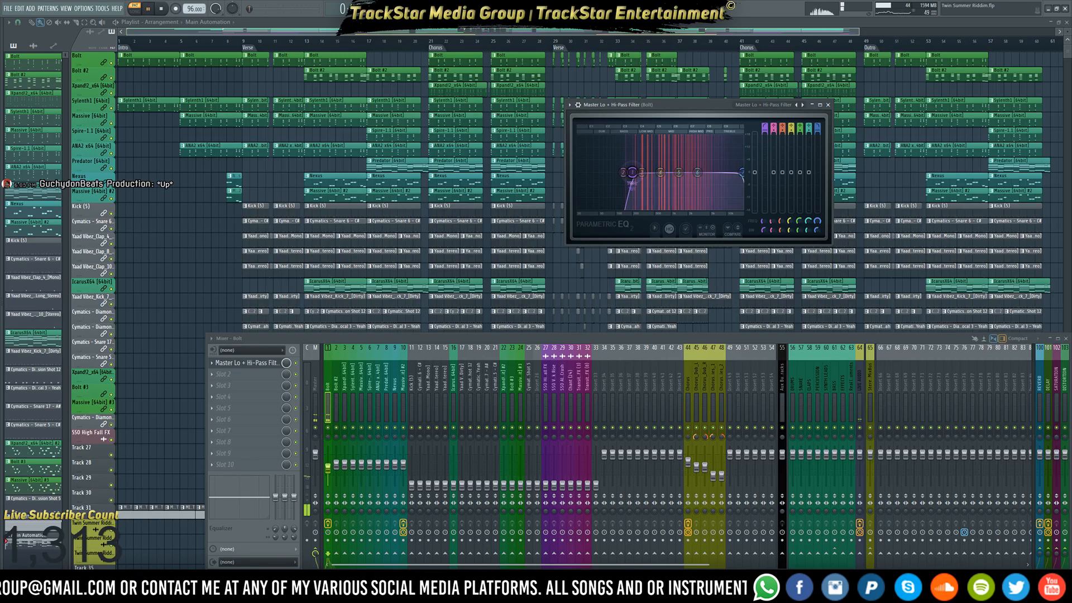
{"action": "left_click_drag", "start_coordinate": [636, 172], "coordinate": [641, 172]}
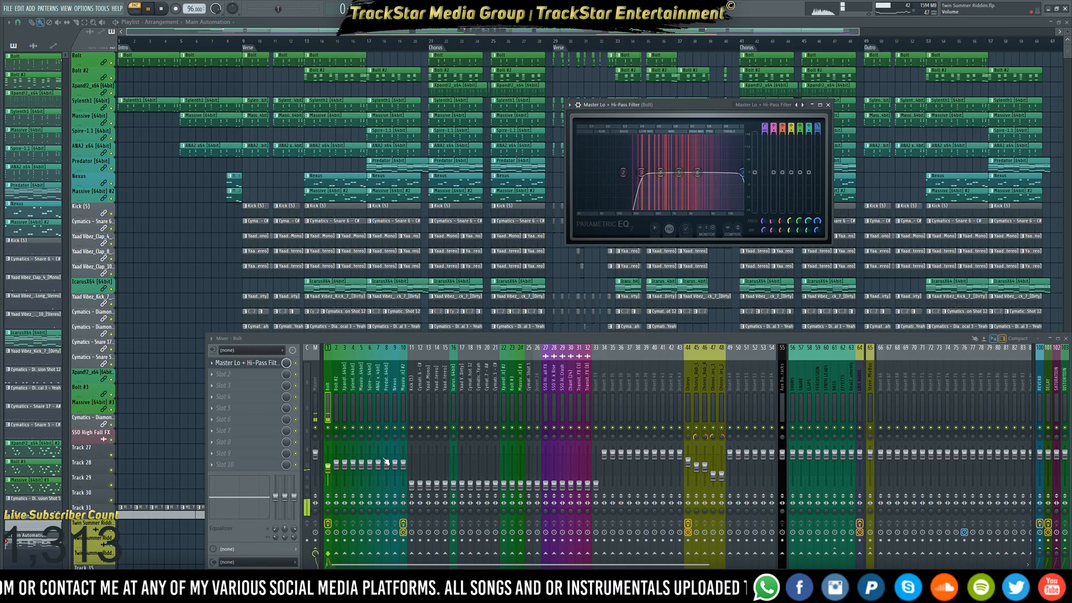
{"action": "left_click_drag", "start_coordinate": [332, 473], "coordinate": [332, 479]}
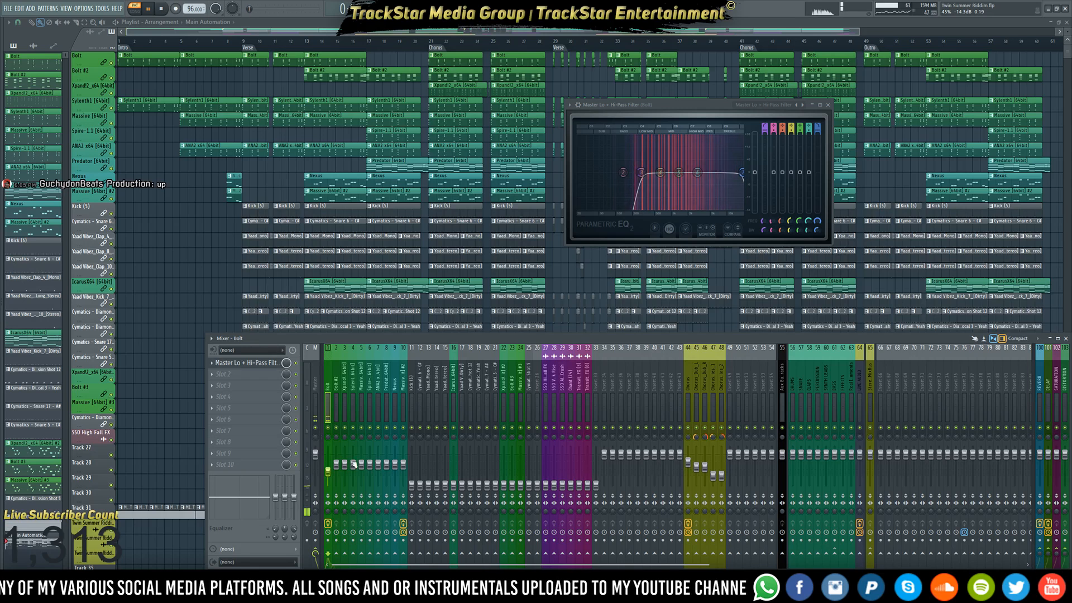
Narrow Bolt's EQ to a range of about 362 Hz to 6854 Hz, and boost the highs in the insert's own equalizer
{"action": "key", "text": "space"}
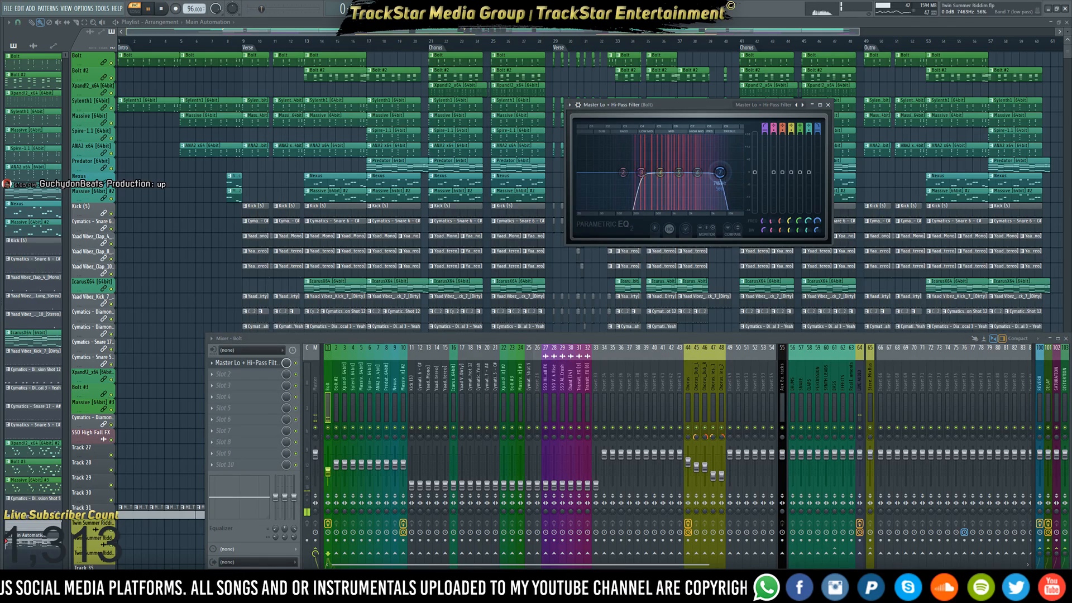
{"action": "key", "text": "space"}
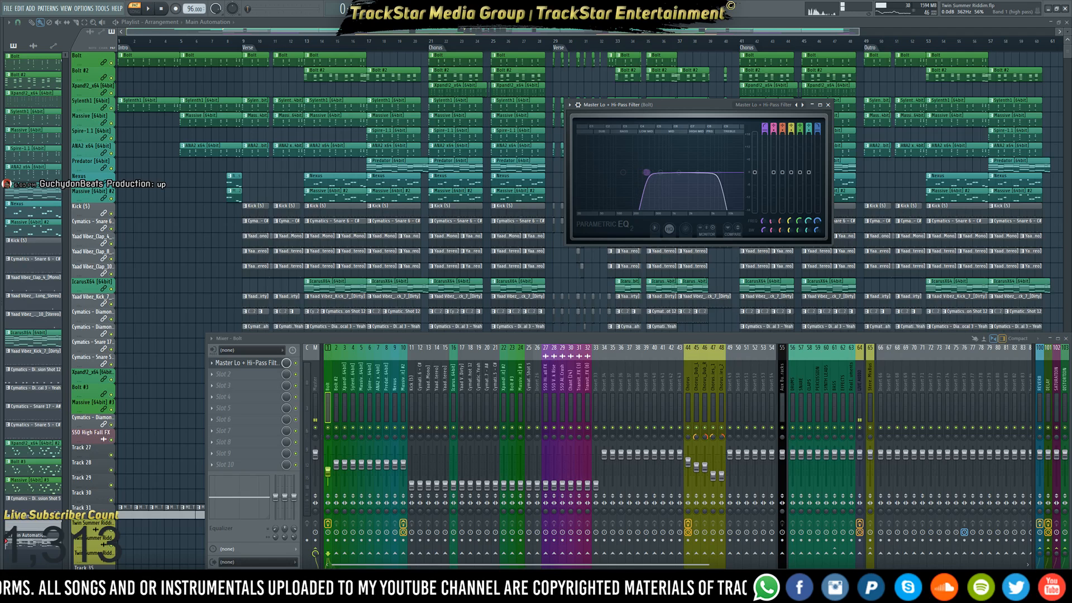
{"action": "key", "text": "space"}
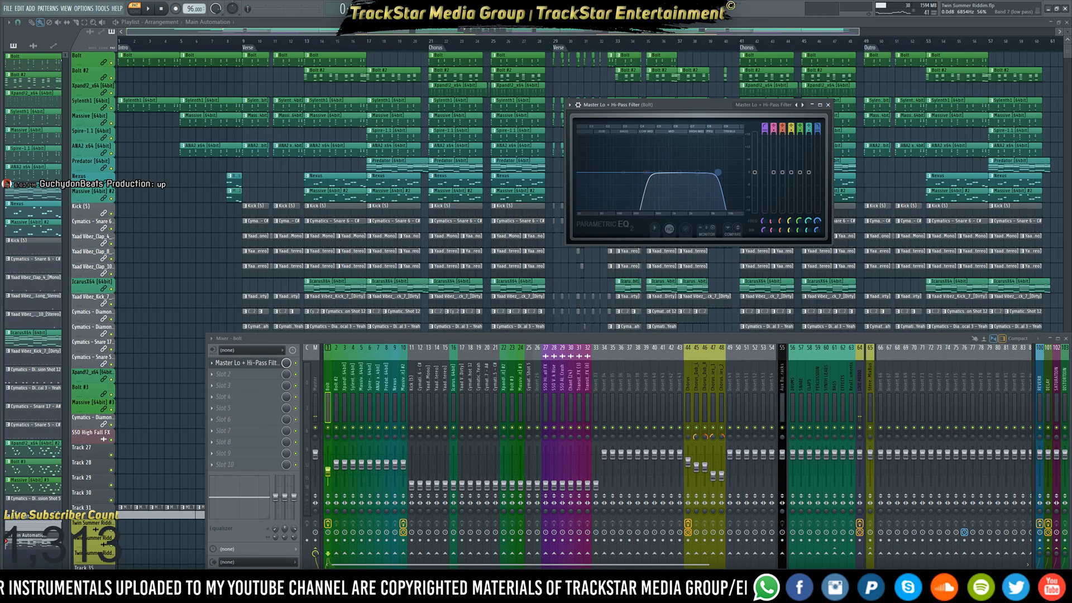
{"action": "key", "text": "space"}
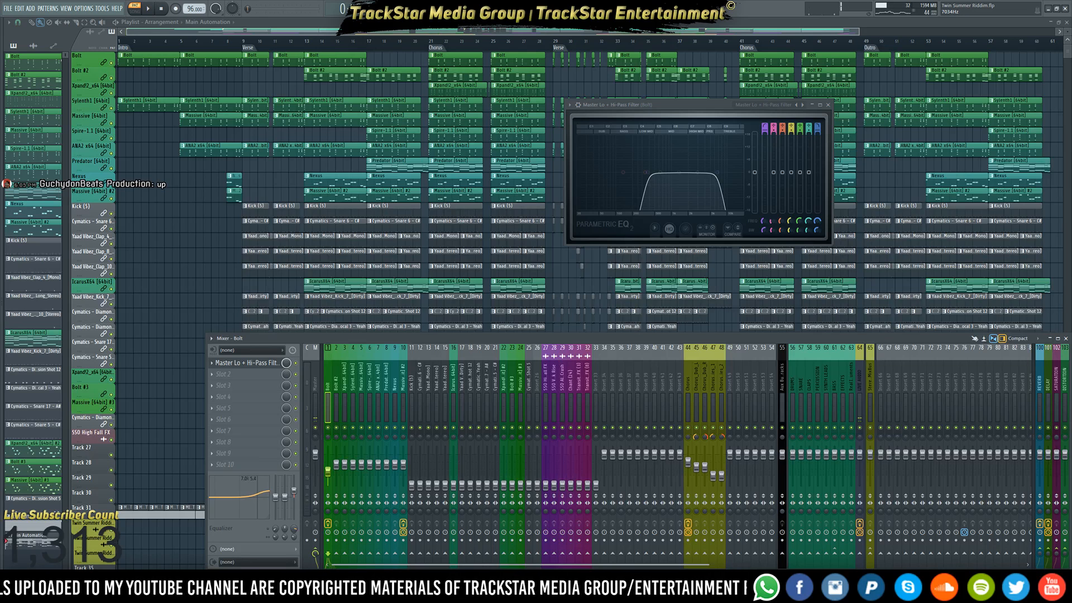
{"action": "key", "text": "space"}
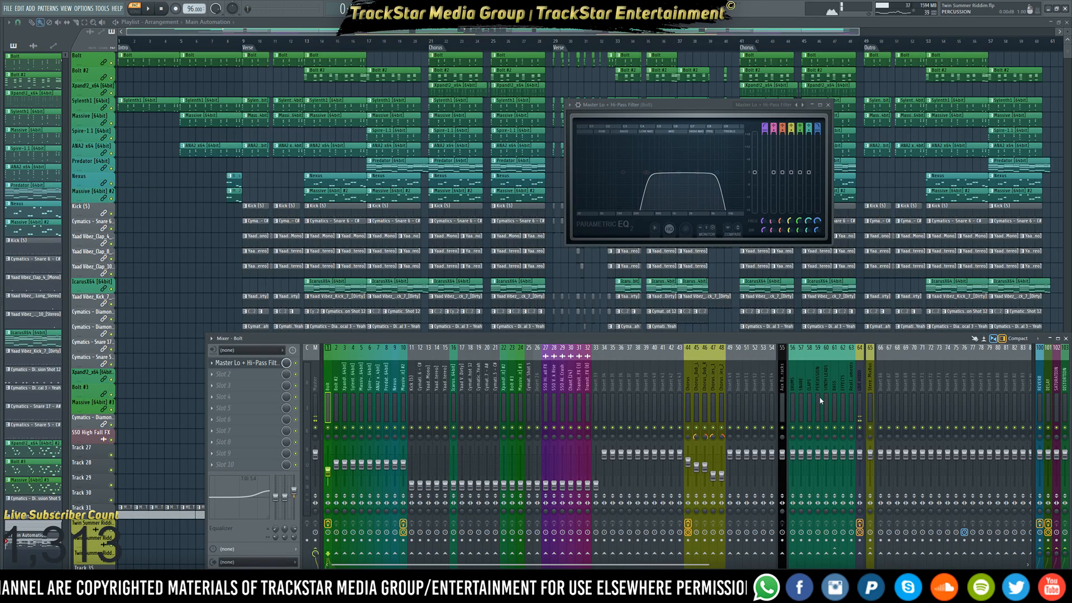
Move the empty mixer insert after the bus tracks to position 62, next to the BASS bus
{"action": "left_click", "coordinate": [850, 410]}
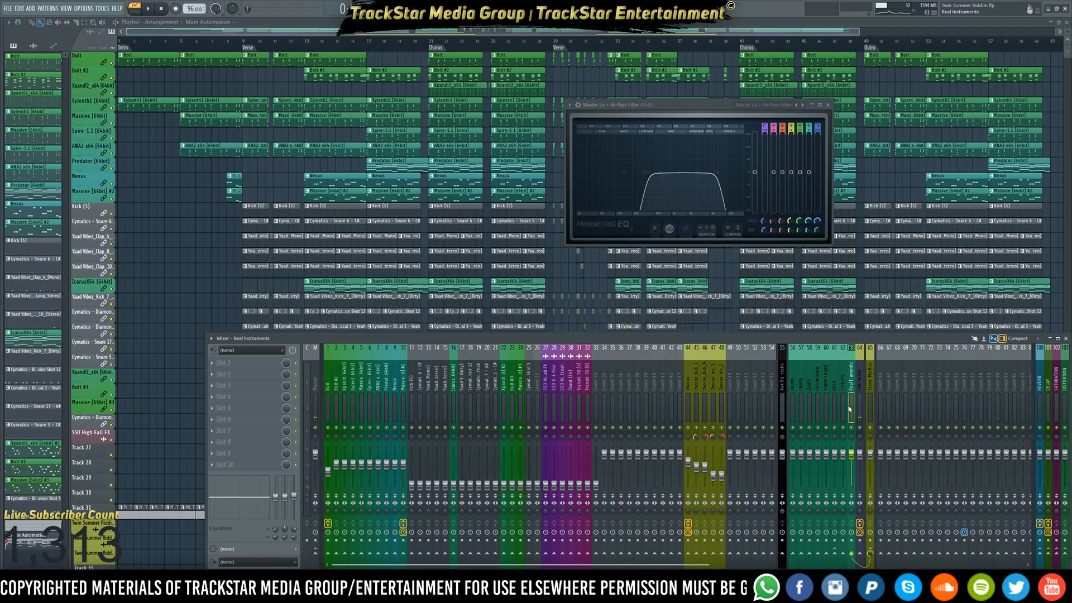
{"action": "left_click", "coordinate": [889, 407]}
{"action": "key", "text": "alt+Left"}
{"action": "key", "text": "alt+Left"}
{"action": "key", "text": "alt+Left"}
{"action": "key", "text": "alt+Left"}
{"action": "key", "text": "alt+Left"}
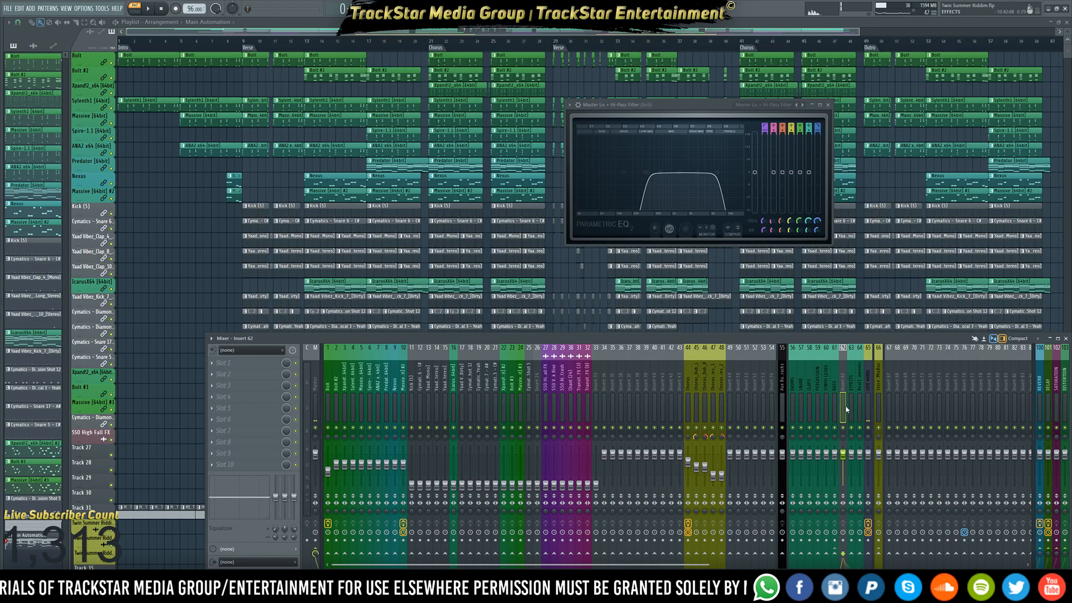
Copy the BASS bus's track state onto insert 62 and rename that insert PLUCKS
{"action": "right_click", "coordinate": [837, 392]}
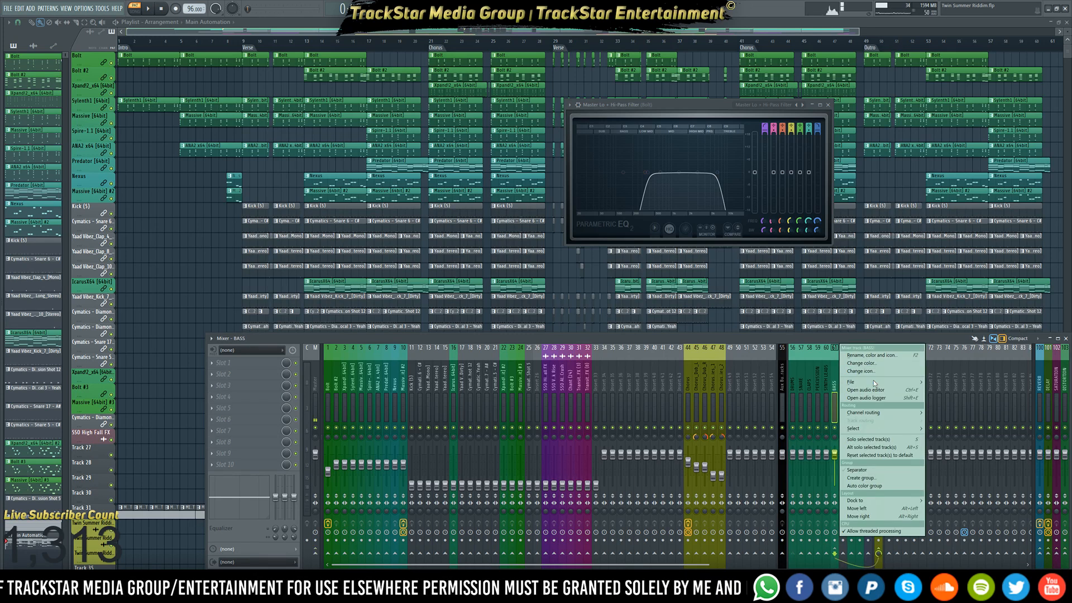
{"action": "mouse_move", "coordinate": [873, 382]}
{"action": "left_click_drag", "start_coordinate": [681, 26], "coordinate": [843, 384]}
{"action": "right_click", "coordinate": [843, 384]}
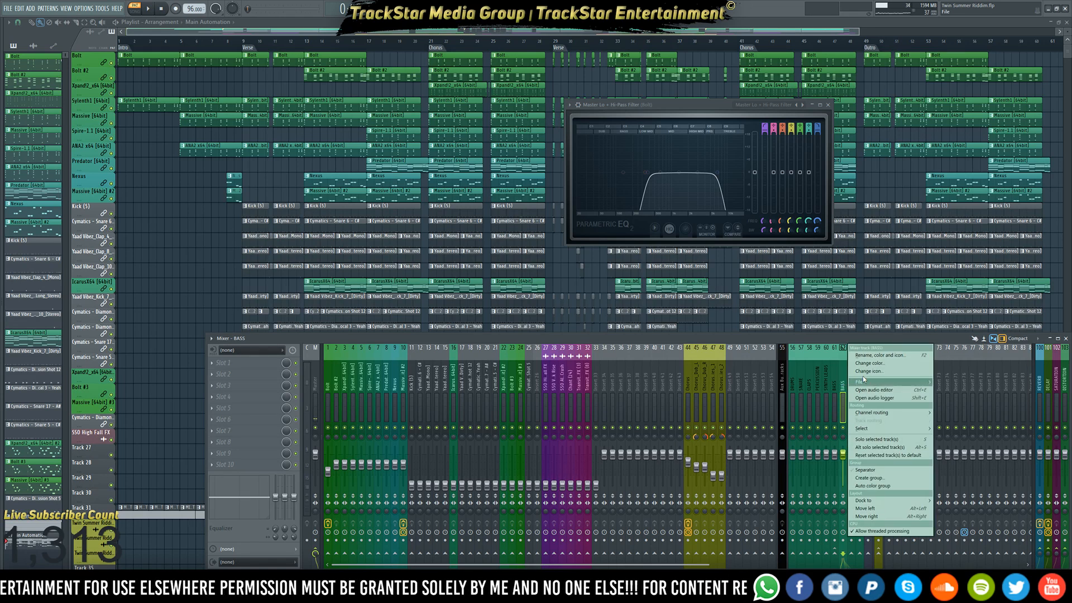
{"action": "left_click", "coordinate": [871, 358]}
{"action": "type", "text": "PLUCKS"}
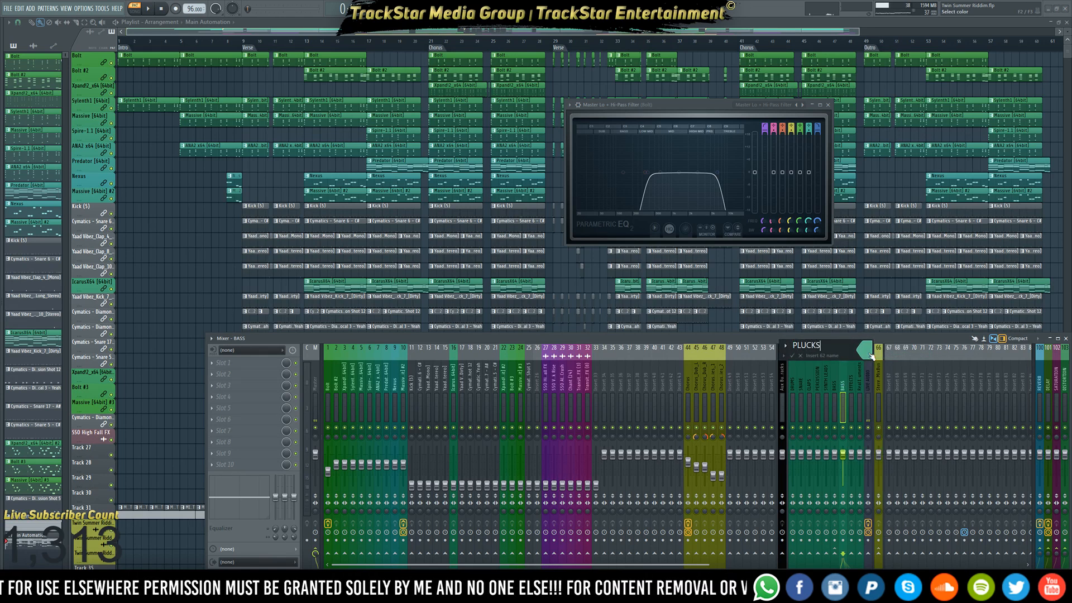
{"action": "key", "text": "Return"}
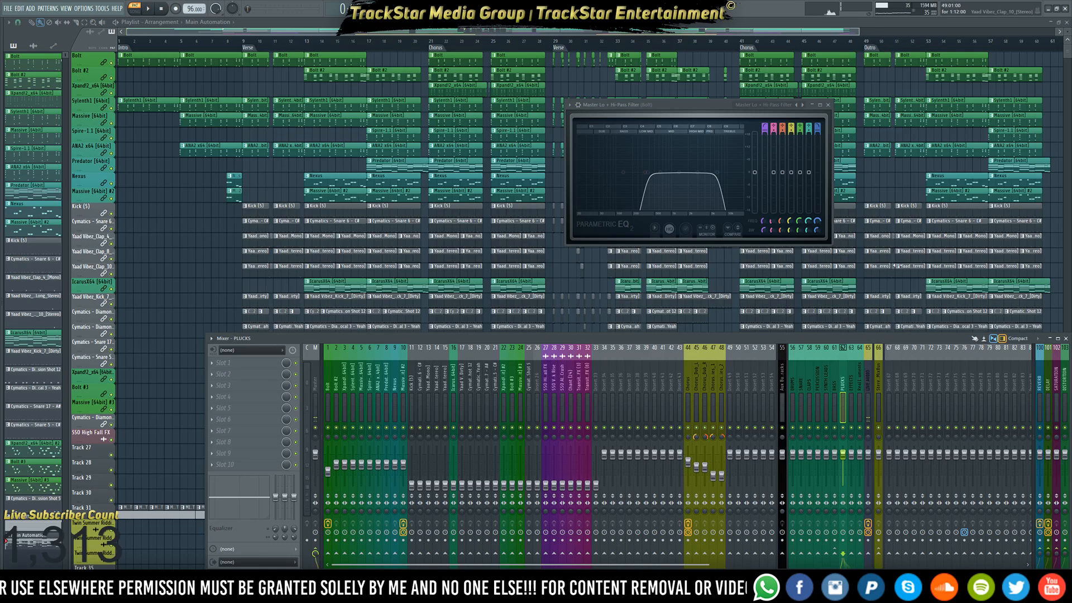
Route PLUCKS only to the stereo mixbus, route the Bolt insert to PLUCKS, and check the routing with playback
{"action": "right_click", "coordinate": [878, 553]}
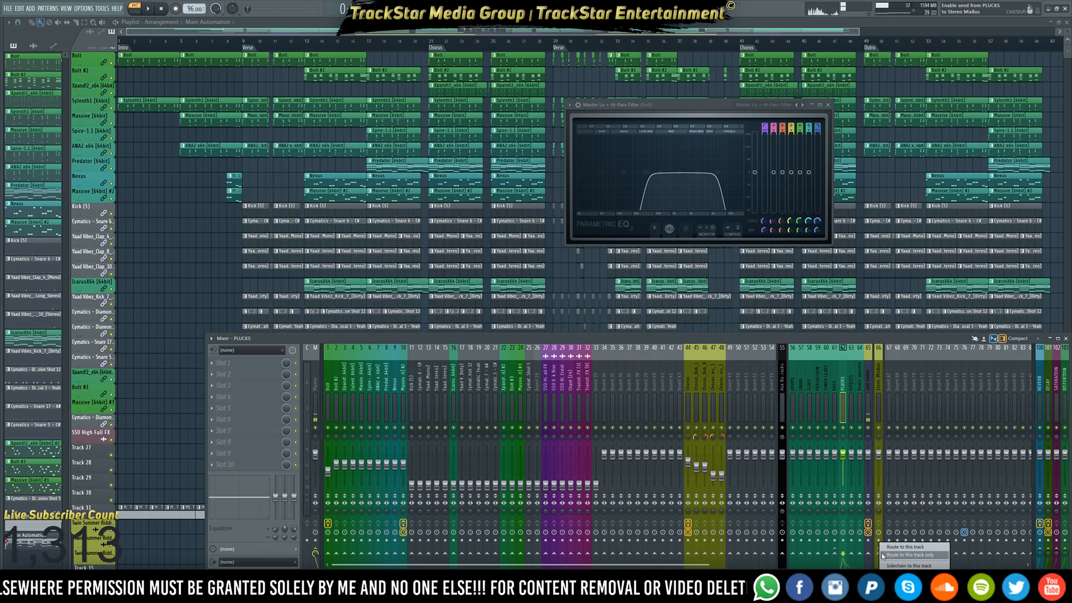
{"action": "left_click", "coordinate": [904, 555]}
{"action": "left_click", "coordinate": [328, 404]}
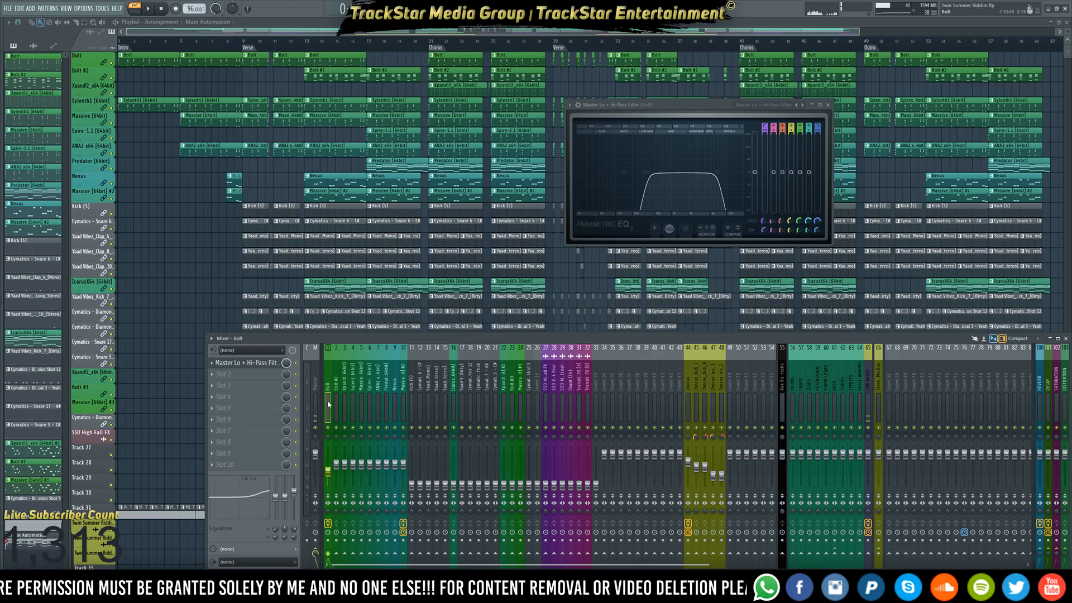
{"action": "left_click", "coordinate": [843, 555]}
{"action": "key", "text": "space"}
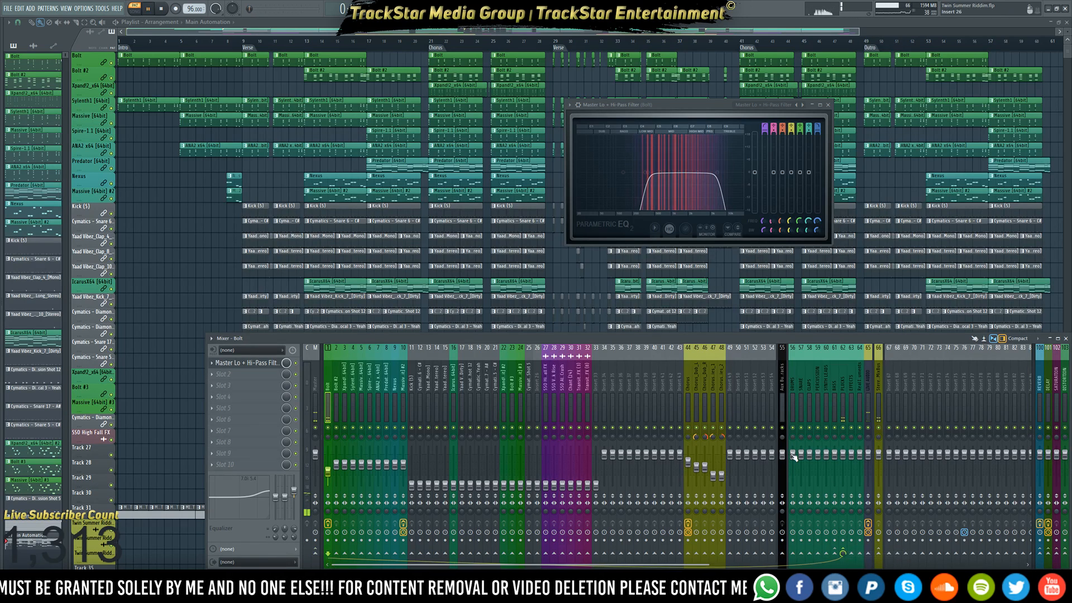
{"action": "key", "text": "space"}
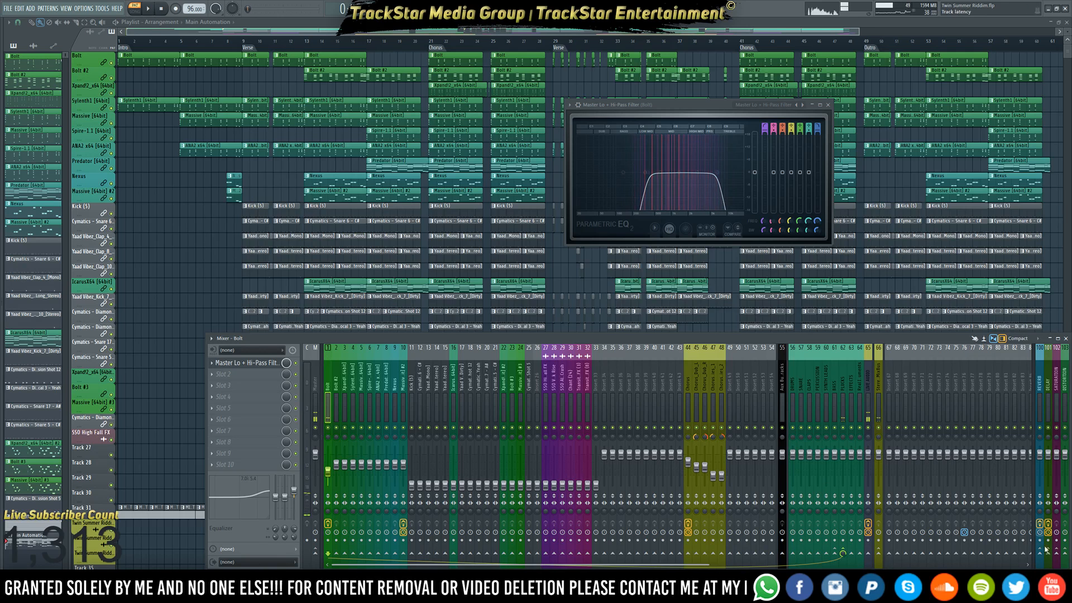
{"action": "key", "text": "space"}
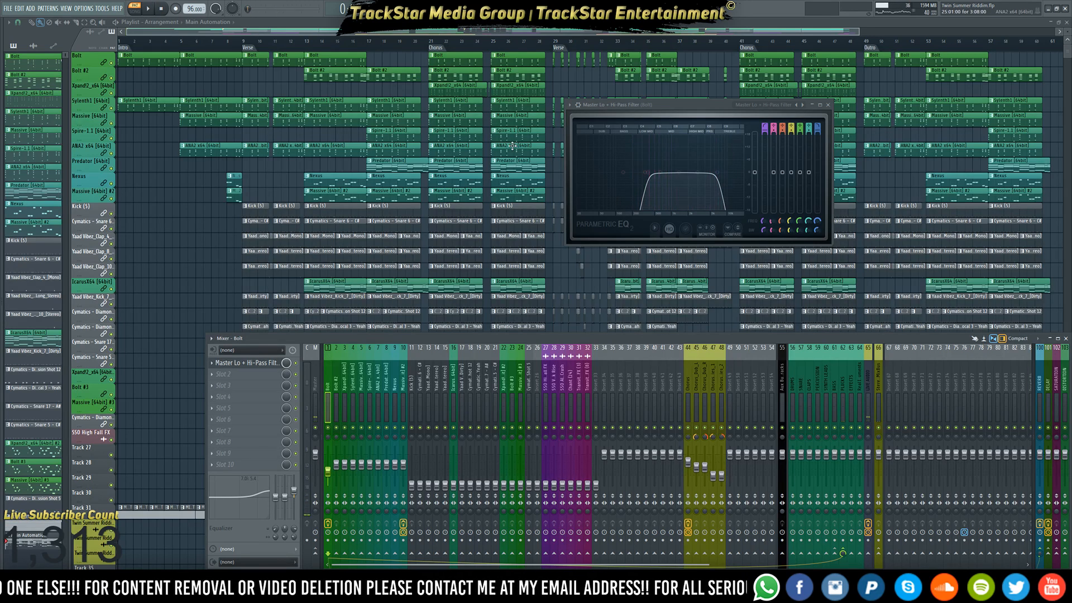
Enable the Bolt #2 channel in the channel rack and play the pattern with Bolt #2's mixer insert selected
{"action": "key", "text": "F6"}
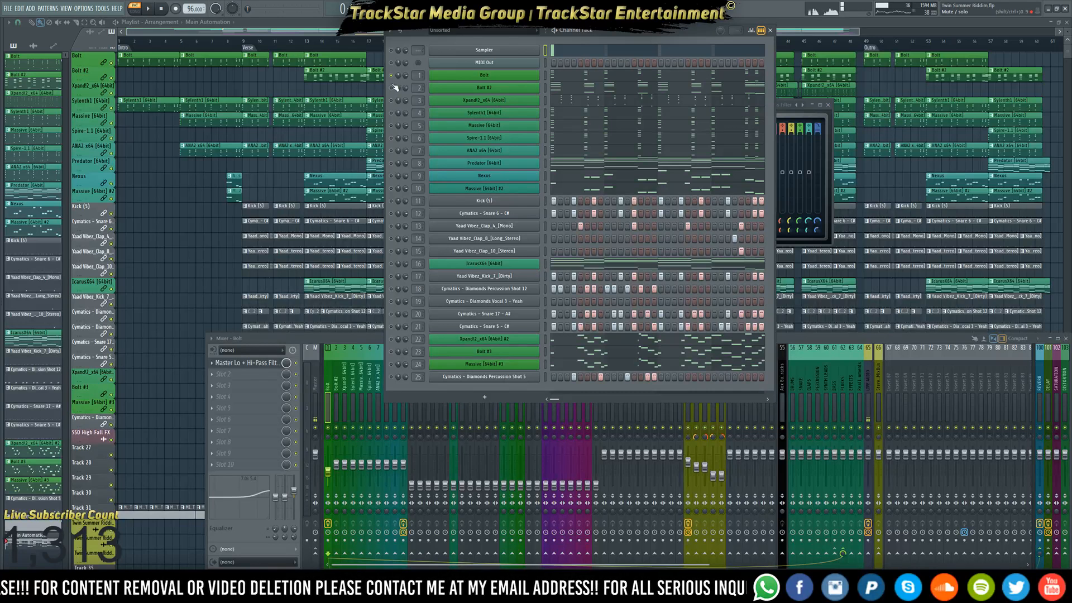
{"action": "key", "text": "space"}
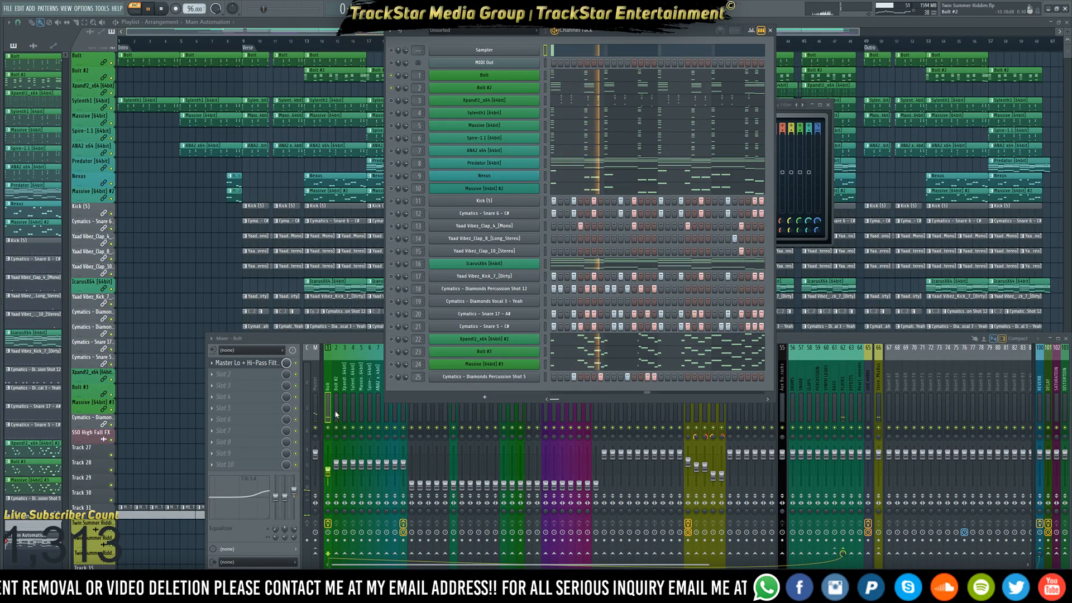
{"action": "left_click", "coordinate": [336, 430]}
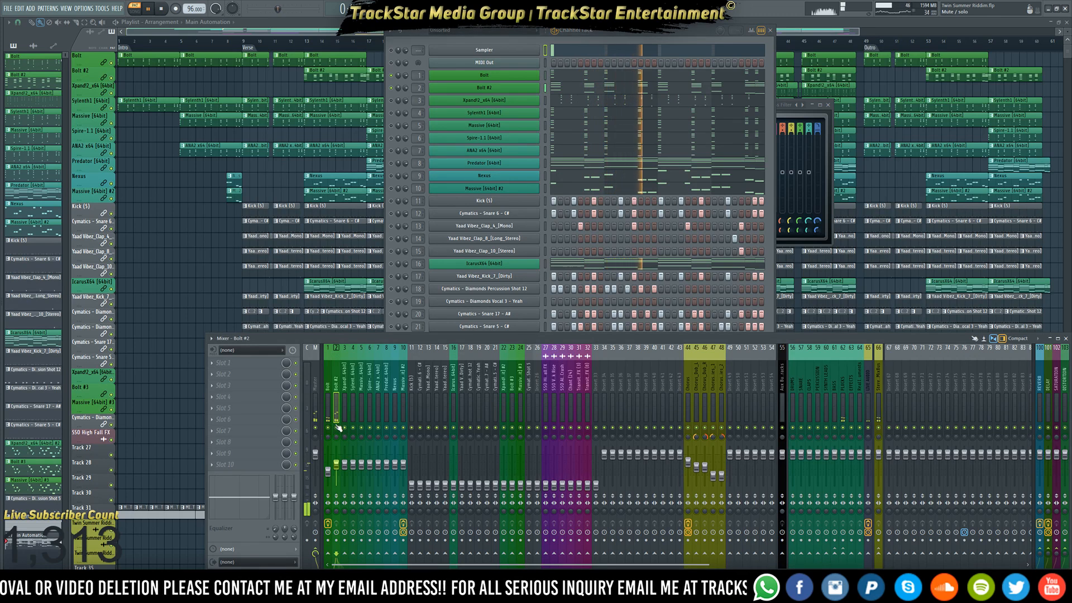
{"action": "key", "text": "space"}
Load Fruity parametric EQ 2 into the first effect slot of Bolt #2 and move its window clear of the channel names
{"action": "left_click", "coordinate": [243, 366]}
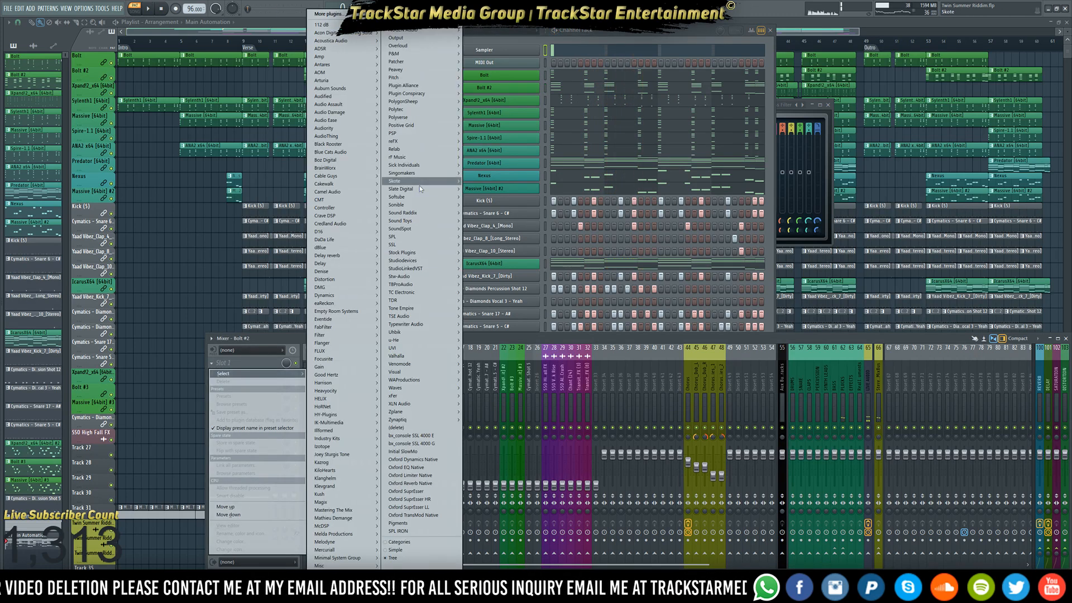
{"action": "mouse_move", "coordinate": [413, 252]}
{"action": "mouse_move", "coordinate": [479, 260]}
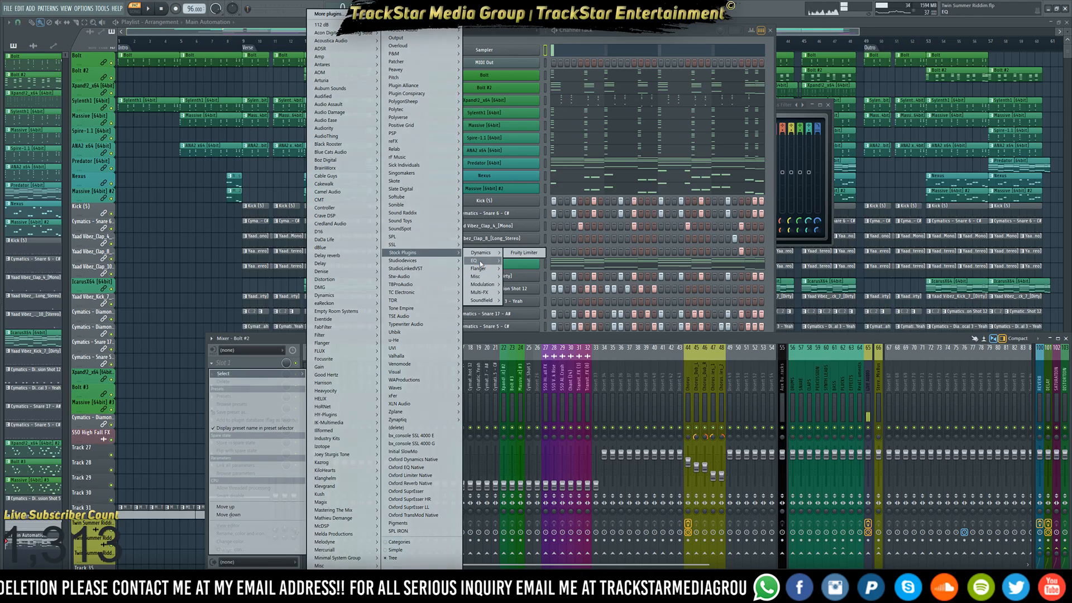
{"action": "left_click", "coordinate": [515, 261]}
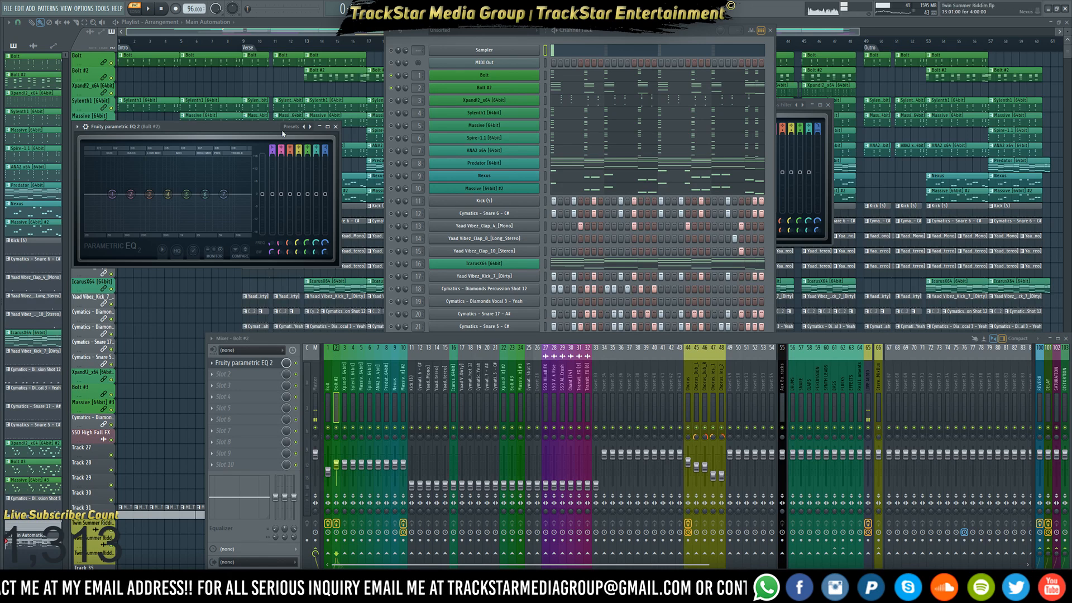
{"action": "left_click_drag", "start_coordinate": [210, 142], "coordinate": [769, 171]}
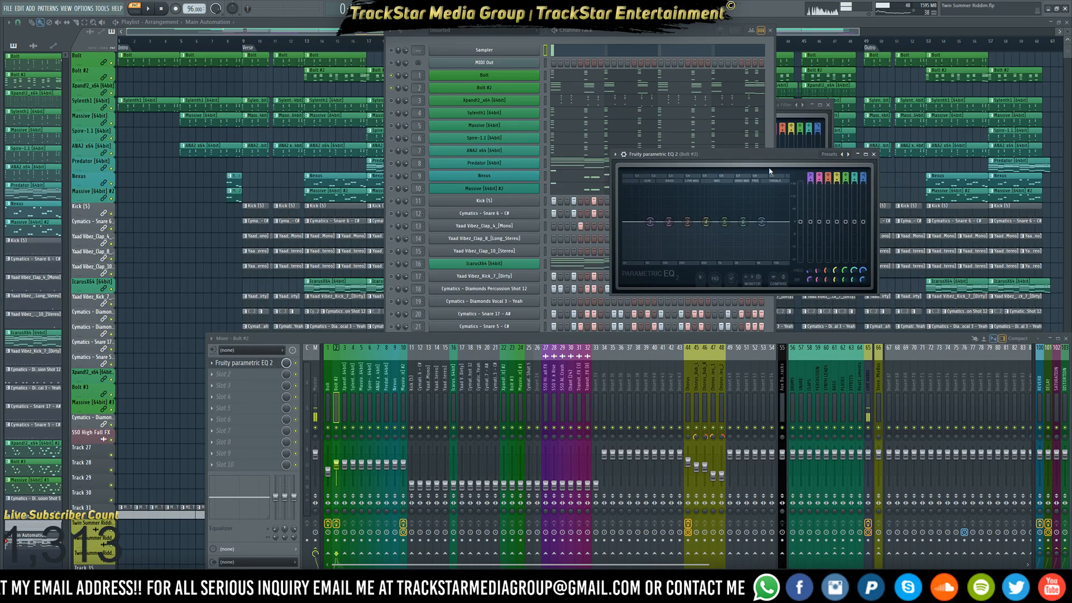
Load the Croc Vox Cuts preset in Bolt #2's EQ and listen to it with playback
{"action": "left_click", "coordinate": [848, 156]}
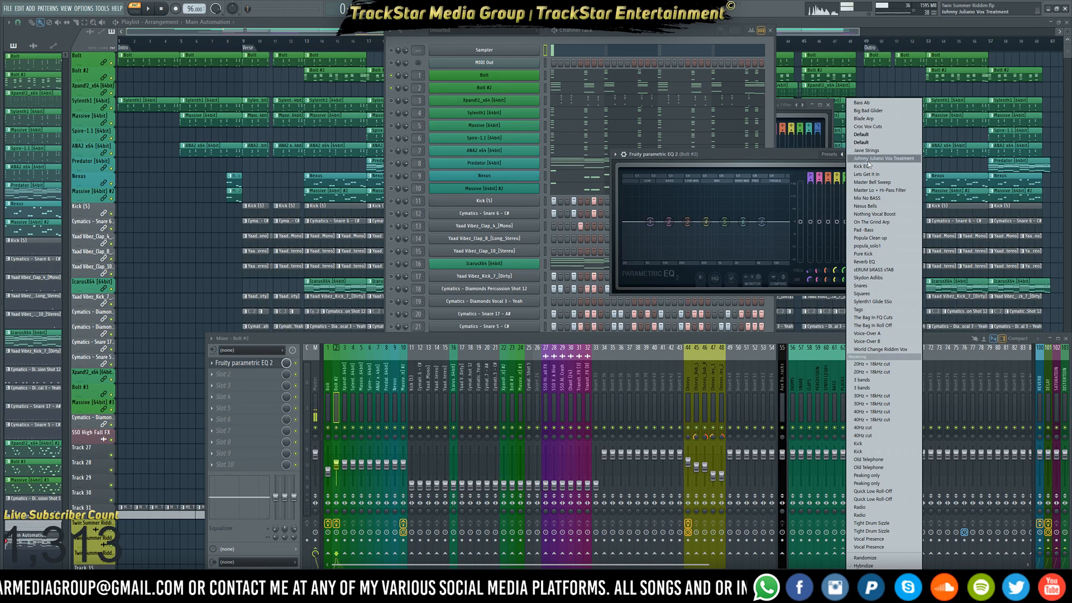
{"action": "left_click", "coordinate": [789, 154]}
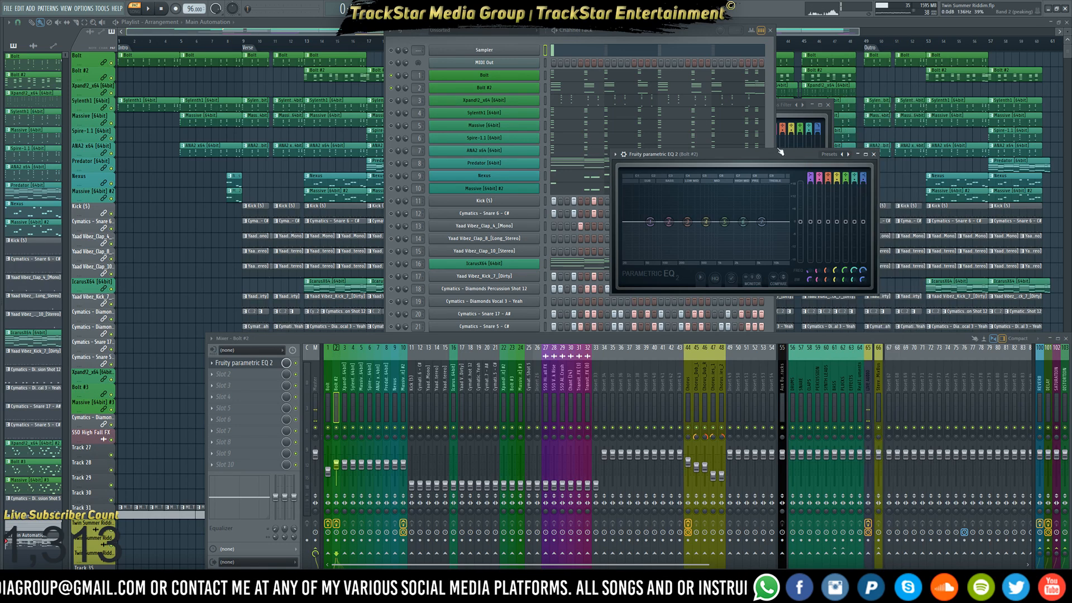
{"action": "right_click", "coordinate": [849, 154]}
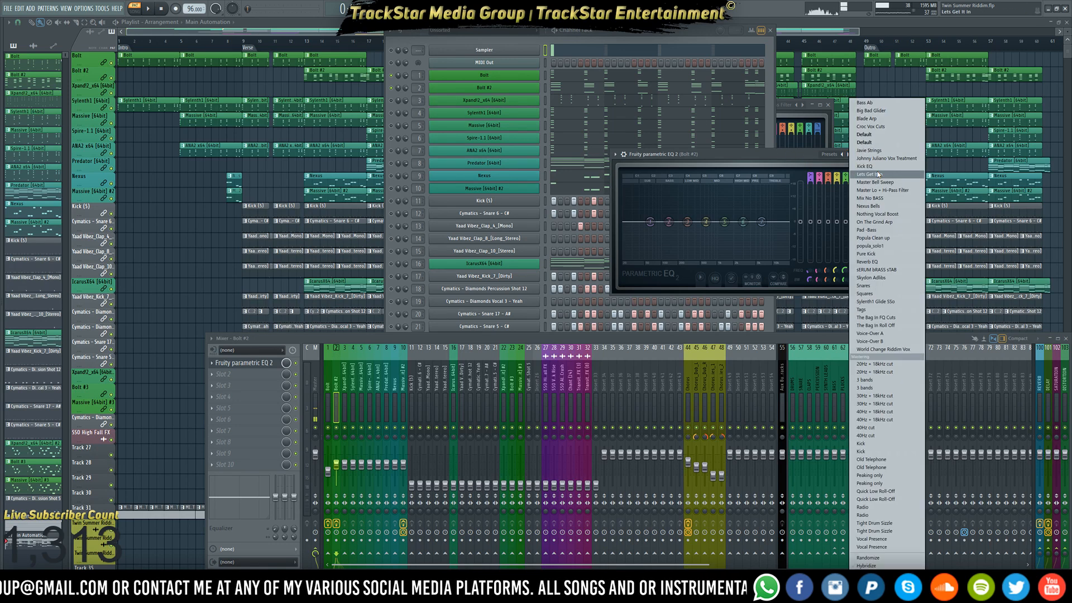
{"action": "left_click", "coordinate": [871, 126]}
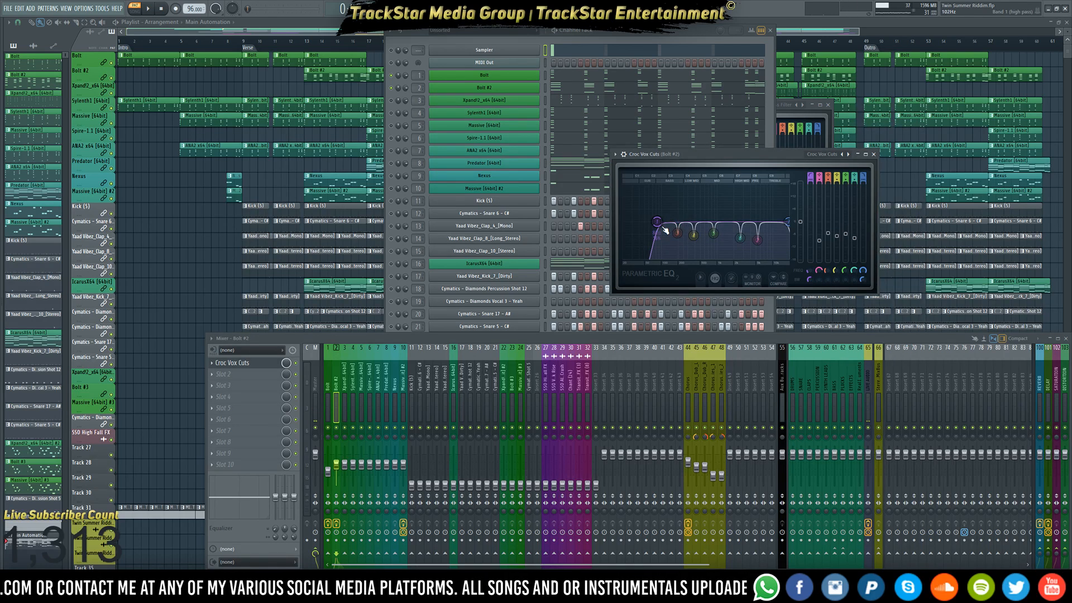
{"action": "key", "text": "space"}
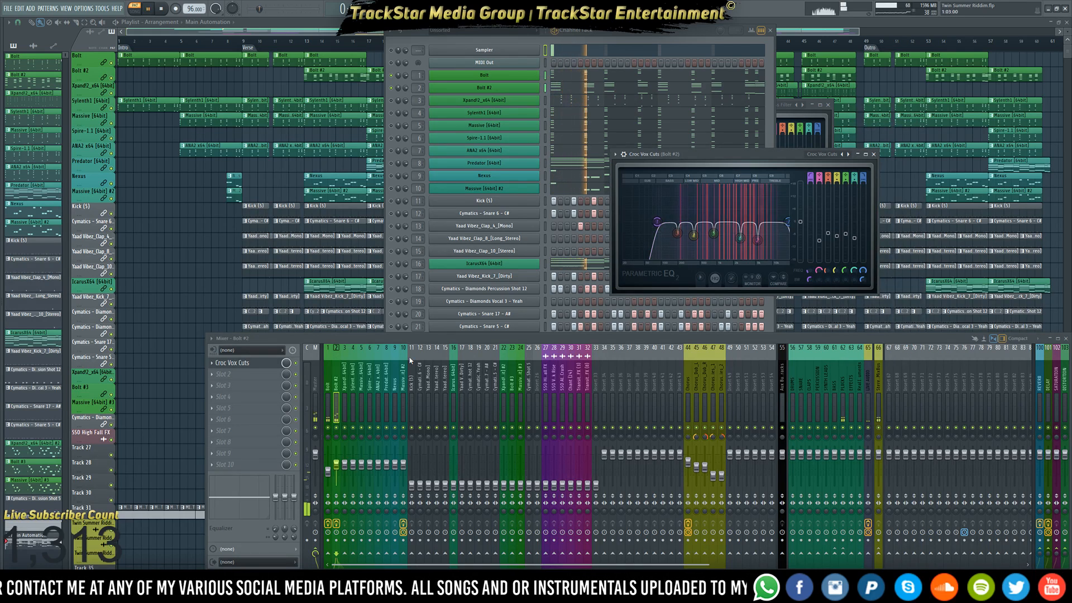
{"action": "key", "text": "space"}
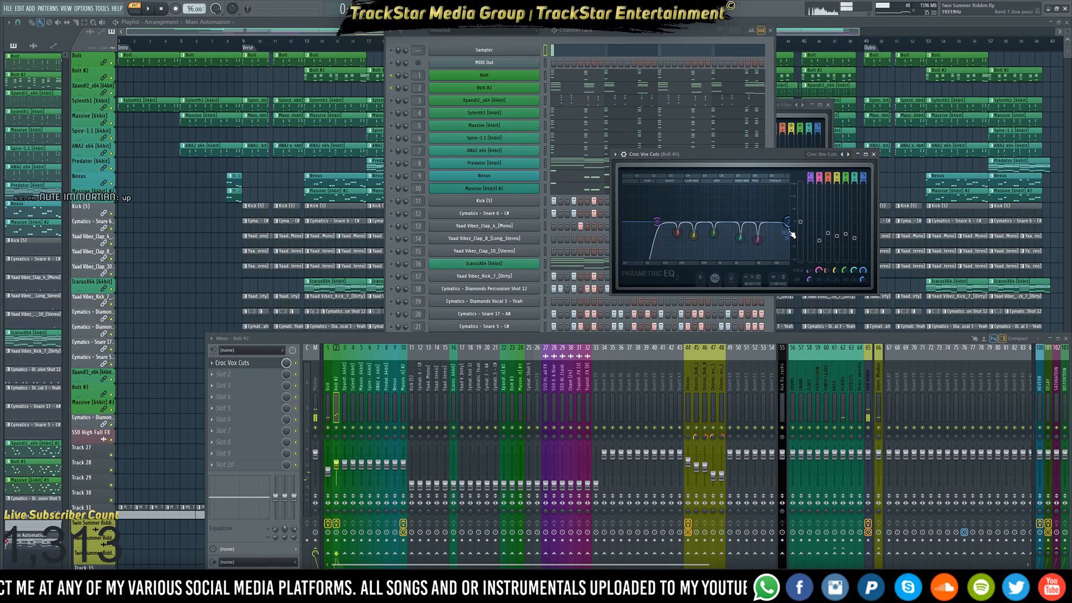
Lower the low-pass cutoff in Bolt #2's EQ and its fader to about -19.7 dB, and play the pattern
{"action": "left_click_drag", "start_coordinate": [787, 221], "coordinate": [775, 221]}
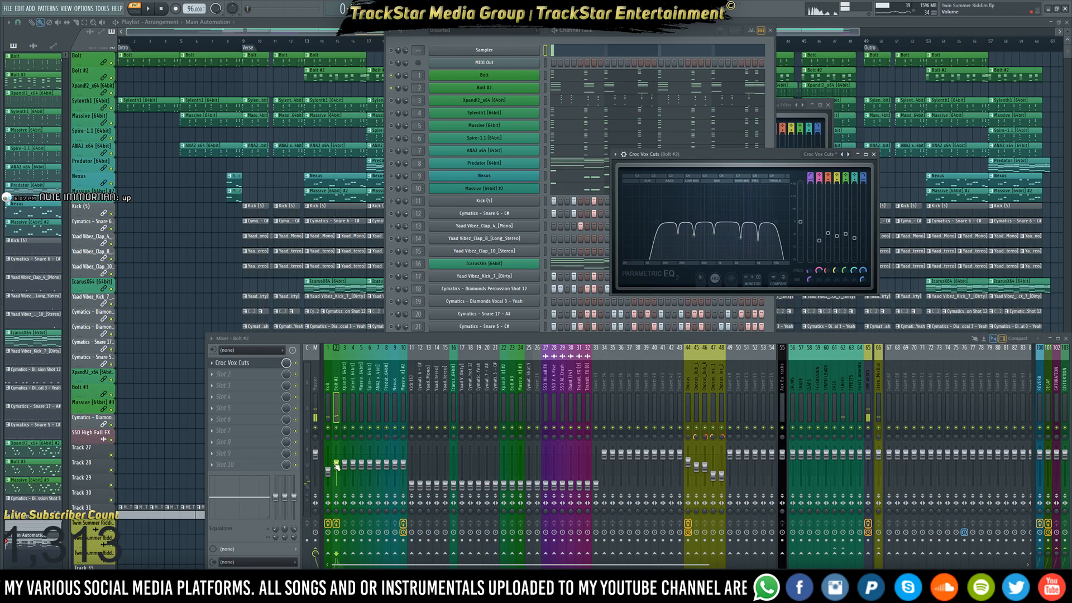
{"action": "left_click_drag", "start_coordinate": [336, 463], "coordinate": [336, 466]}
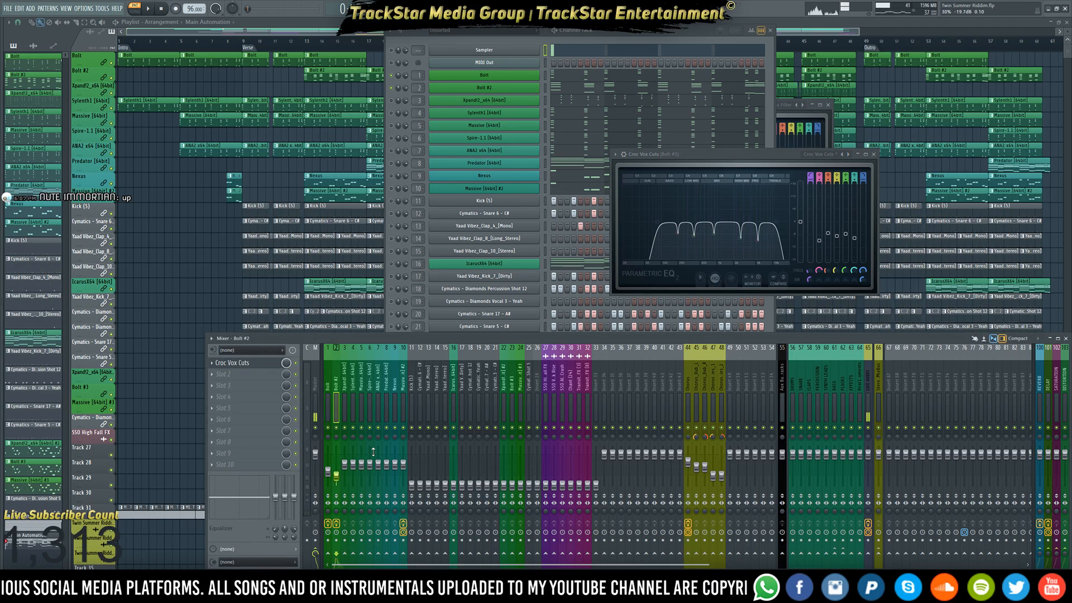
{"action": "key", "text": "space"}
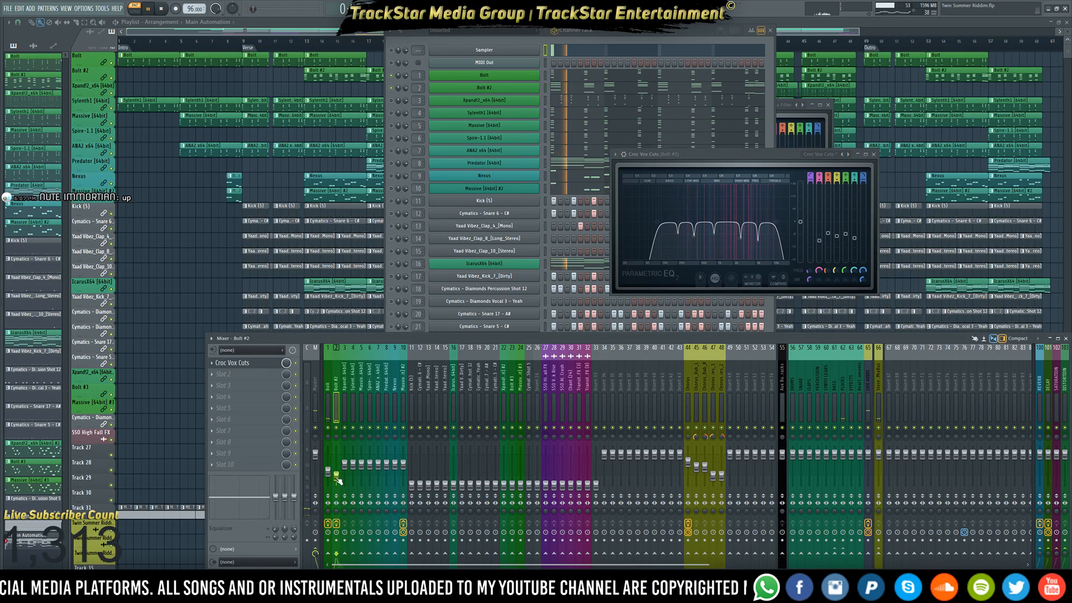
Route Bolt #2's mixer insert to the PLUCKS bus, playing the pattern before and after the routing to listen
{"action": "key", "text": "space"}
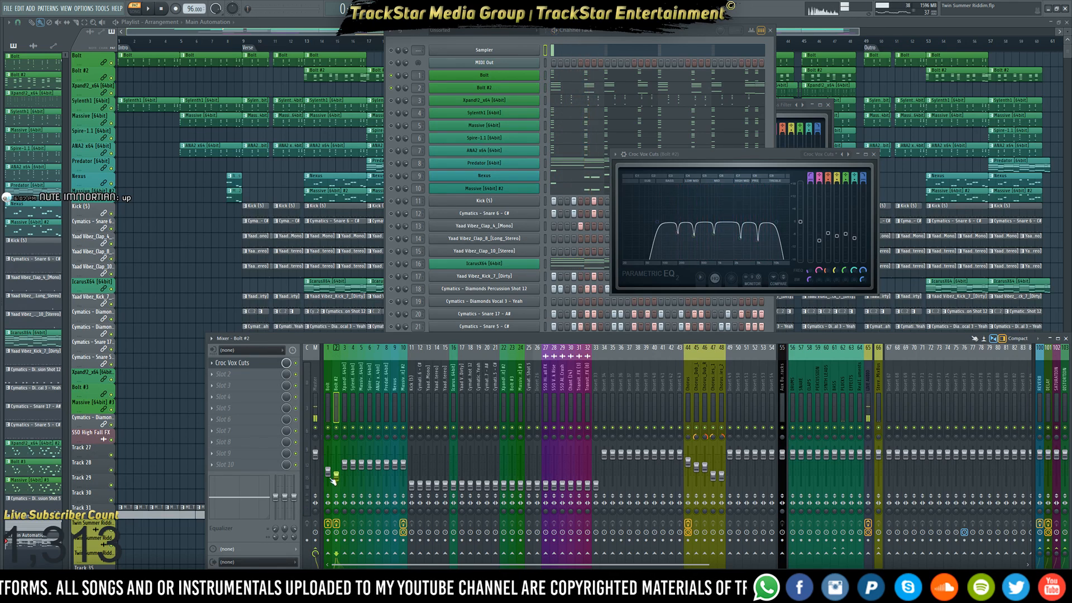
{"action": "key", "text": "space"}
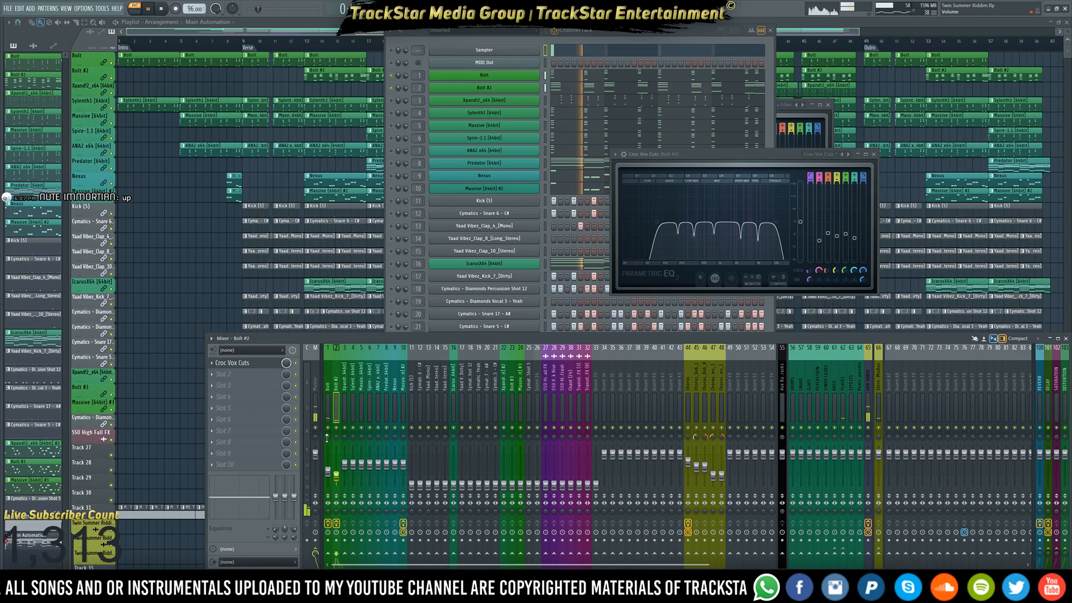
{"action": "key", "text": "space"}
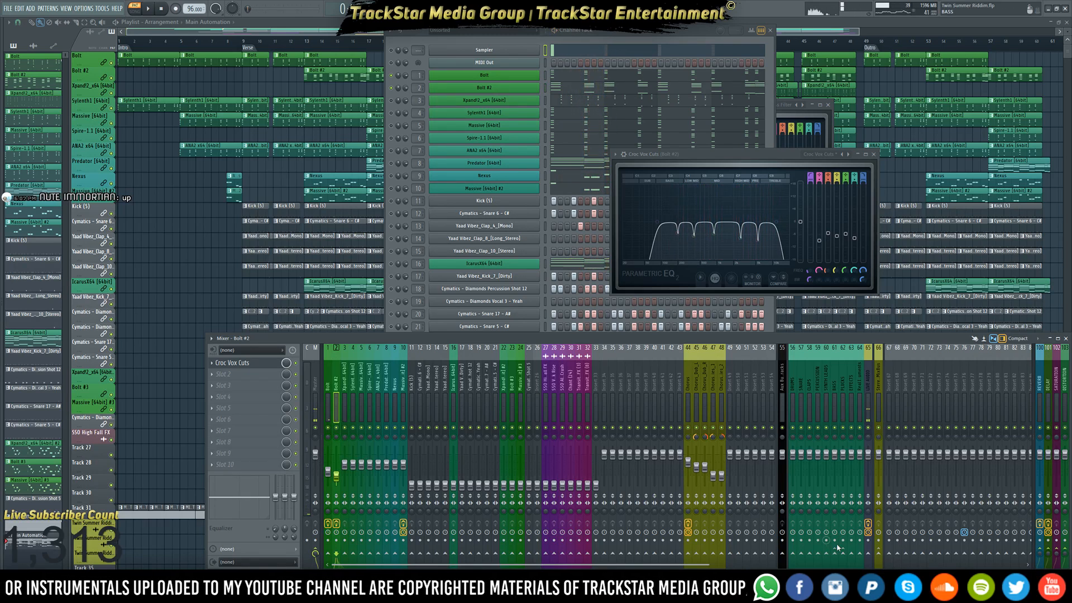
{"action": "left_click", "coordinate": [843, 554]}
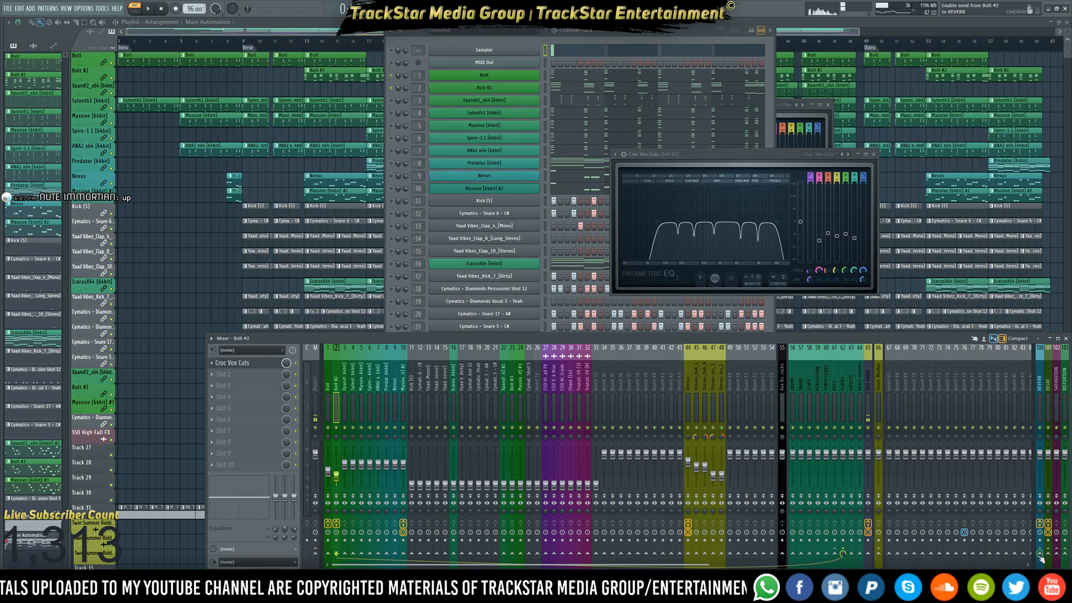
{"action": "key", "text": "space"}
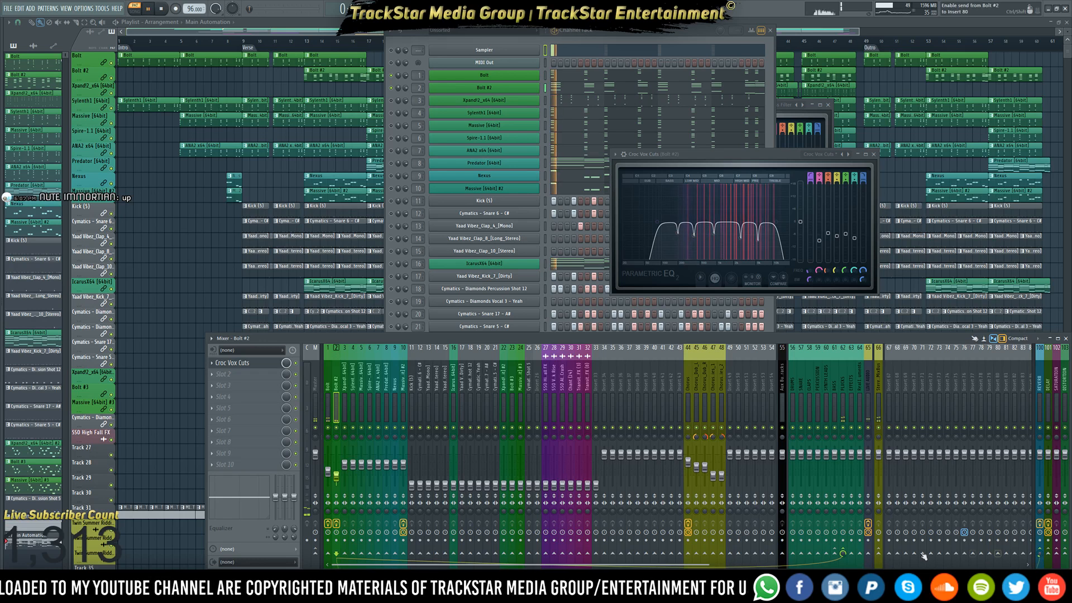
{"action": "key", "text": "space"}
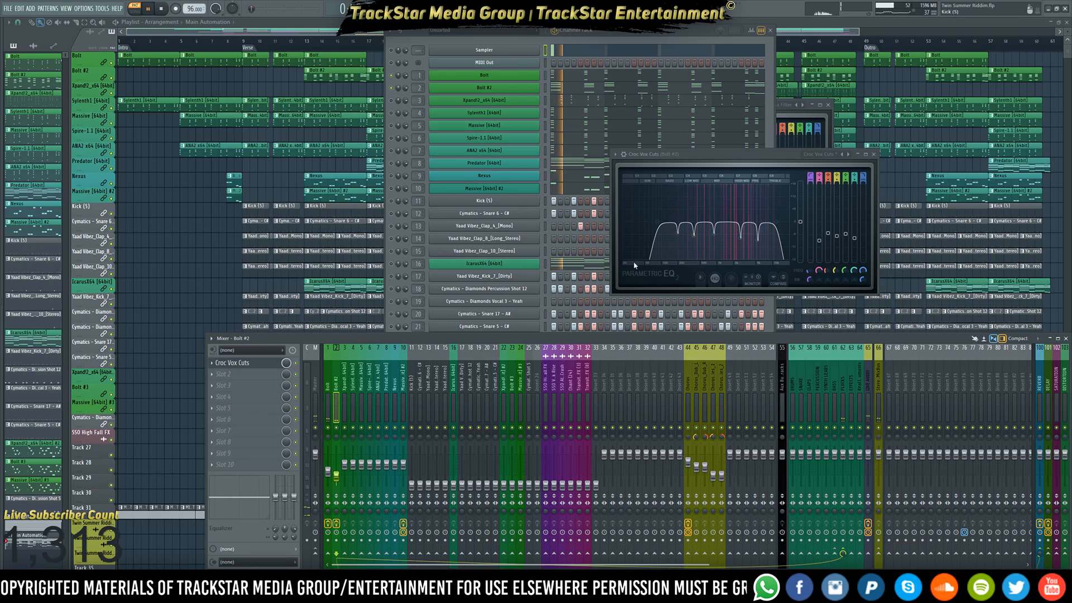
Enable the Sylenth1 channel in the channel rack and play the pattern with Sylenth1's mixer insert selected
{"action": "left_click", "coordinate": [394, 103]}
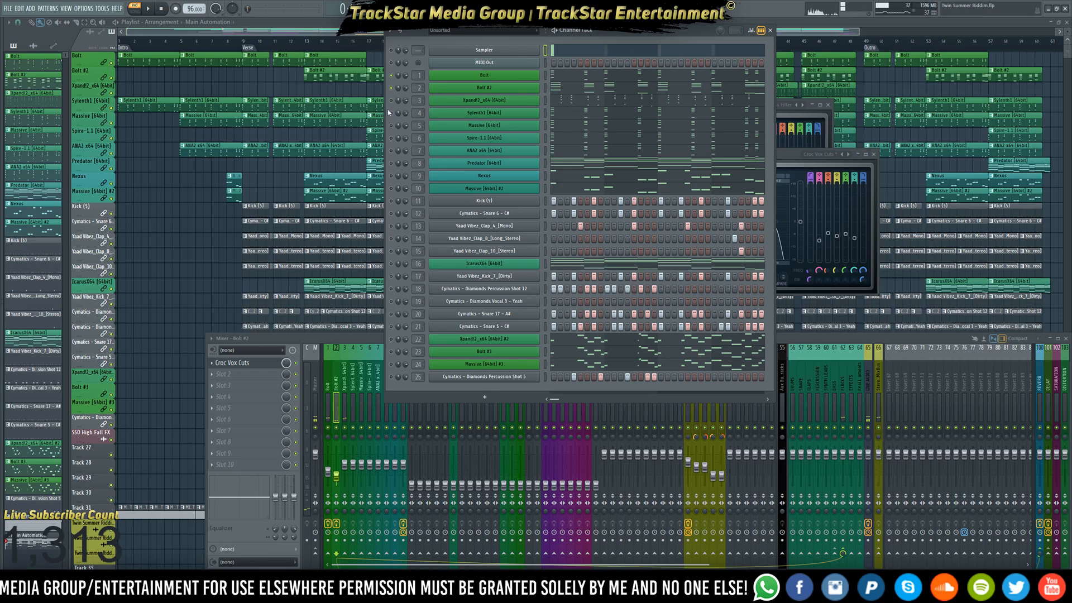
{"action": "key", "text": "space"}
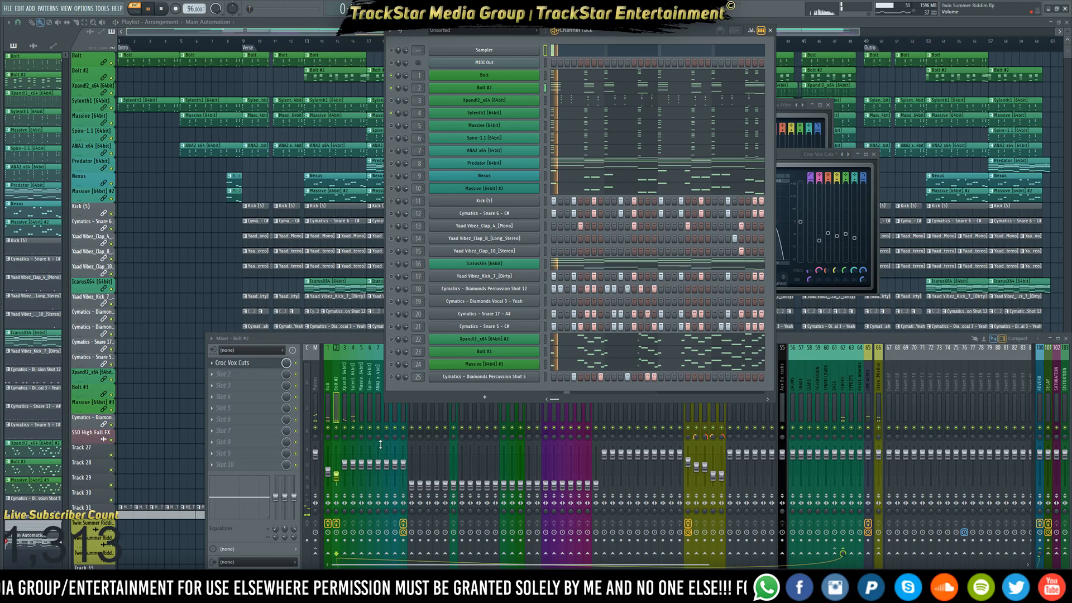
{"action": "key", "text": "space"}
{"action": "left_click", "coordinate": [354, 416]}
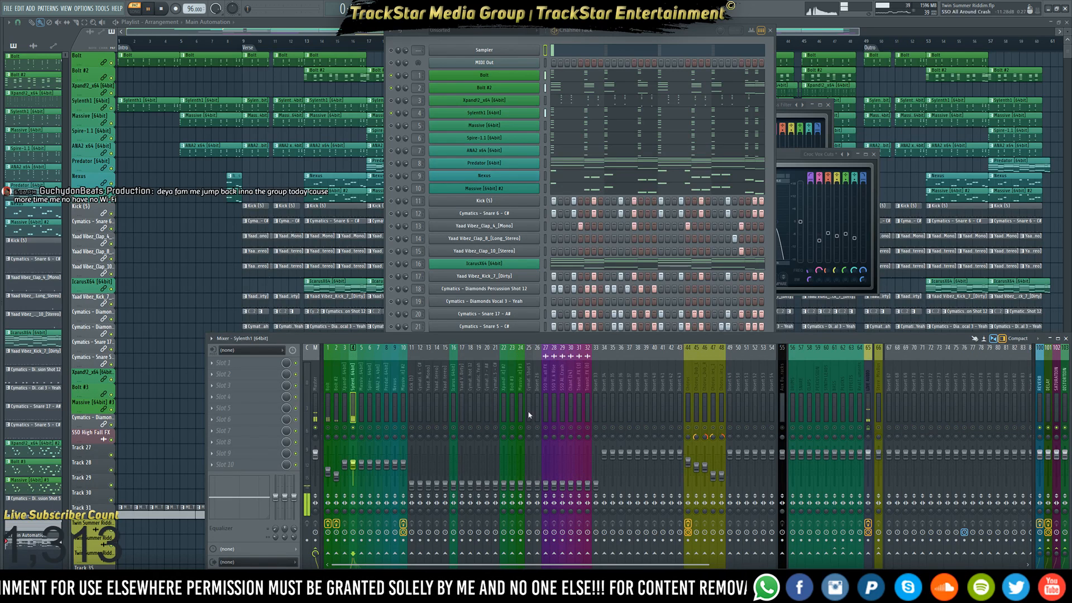
{"action": "key", "text": "space"}
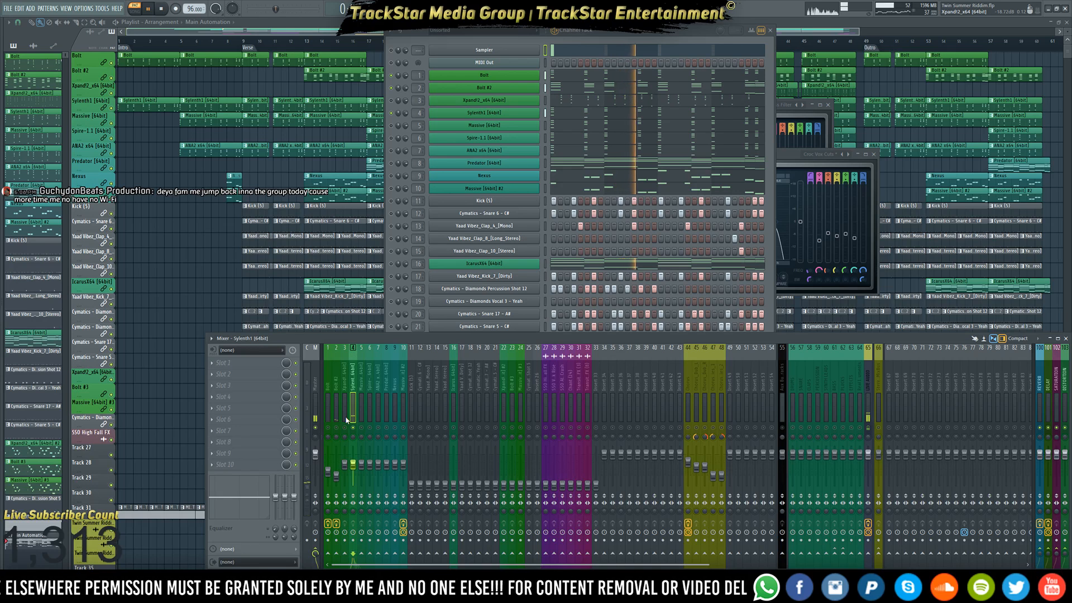
{"action": "key", "text": "space"}
Load Fruity parametric EQ 2 into the first effect slot of the Sylenth1 insert
{"action": "left_click", "coordinate": [264, 365]}
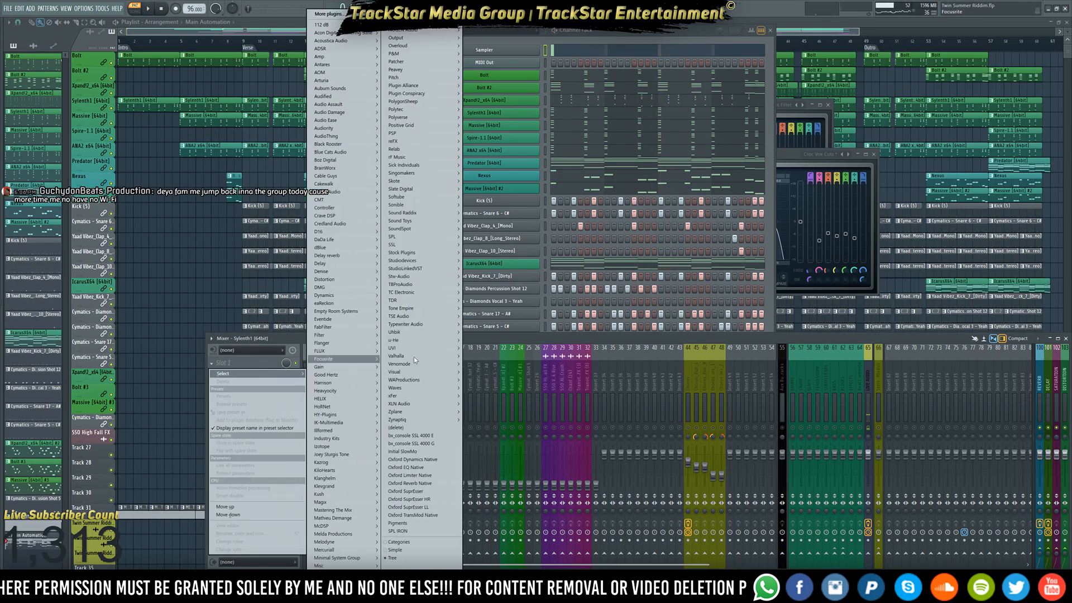
{"action": "mouse_move", "coordinate": [419, 255]}
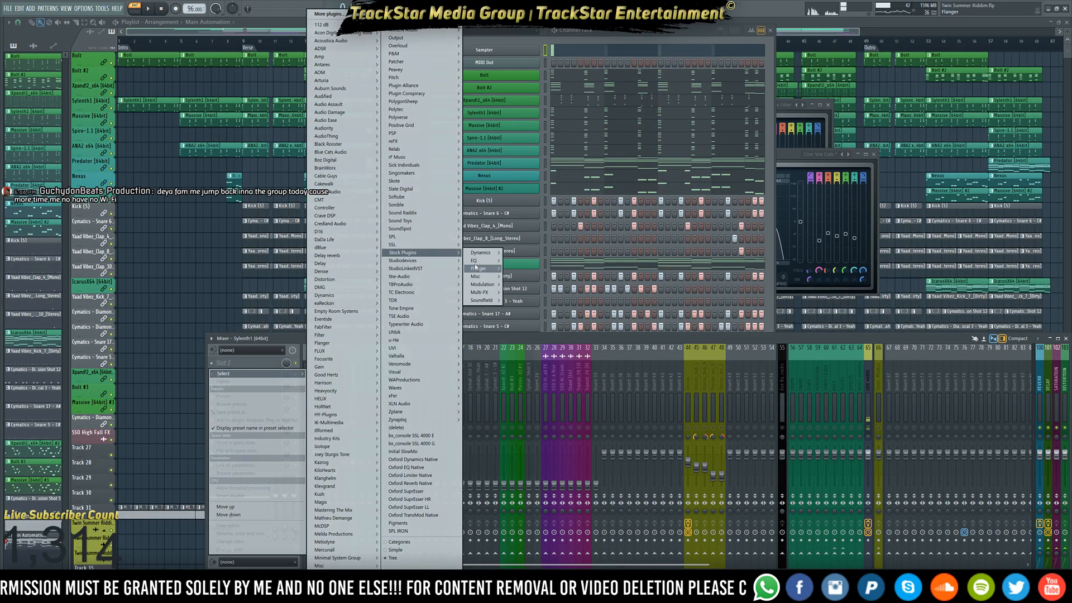
{"action": "mouse_move", "coordinate": [475, 261]}
{"action": "left_click", "coordinate": [531, 260]}
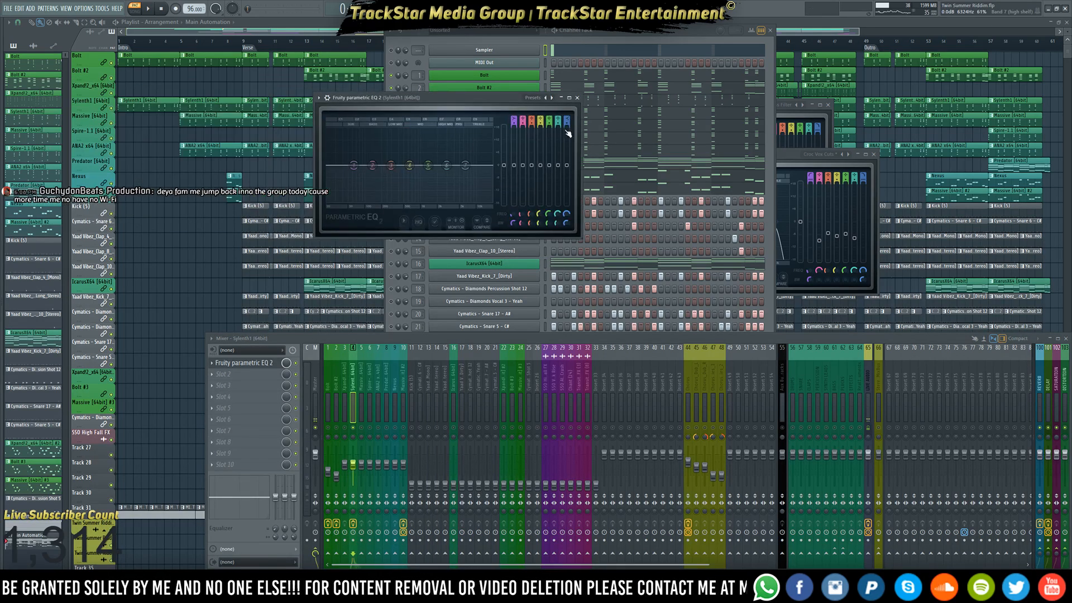
Apply the Reverb EQ preset to Sylenth1's EQ, shift its low cut to a higher frequency, and close the EQ window
{"action": "left_click", "coordinate": [547, 98]}
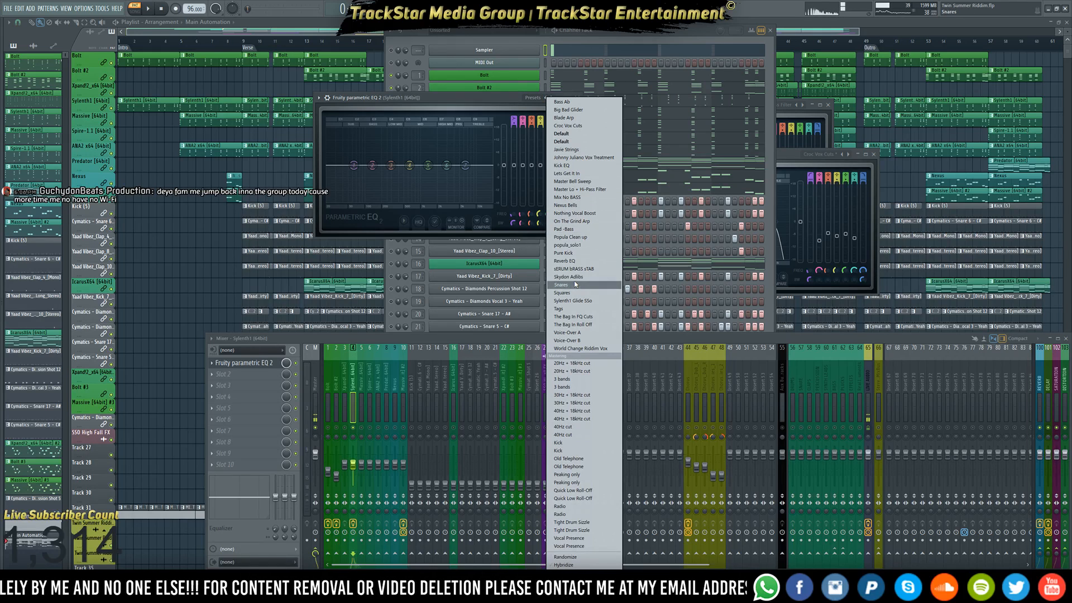
{"action": "left_click", "coordinate": [582, 260]}
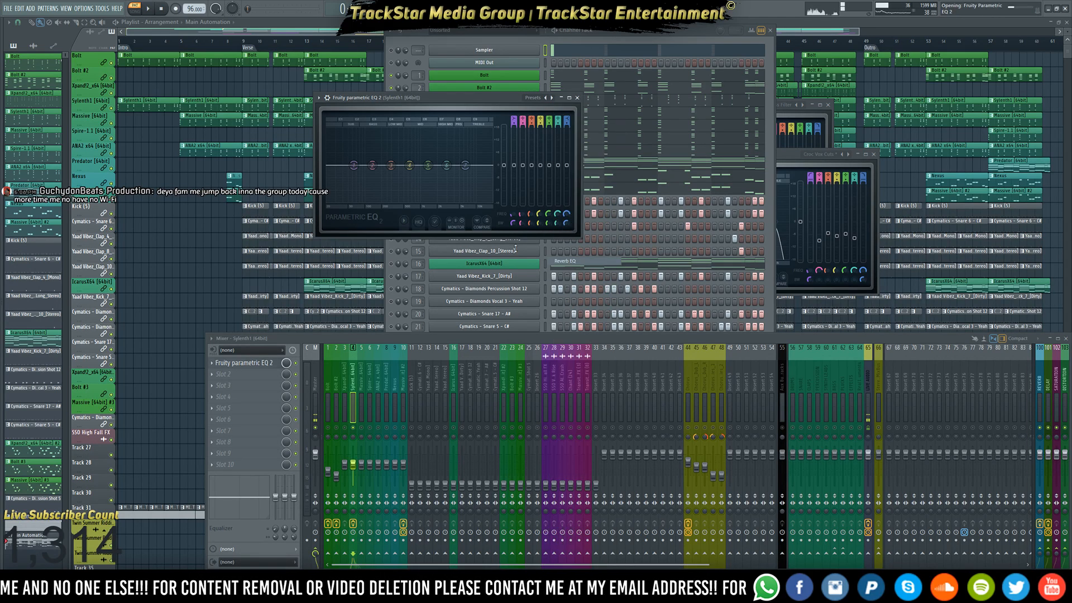
{"action": "left_click_drag", "start_coordinate": [358, 171], "coordinate": [375, 172]}
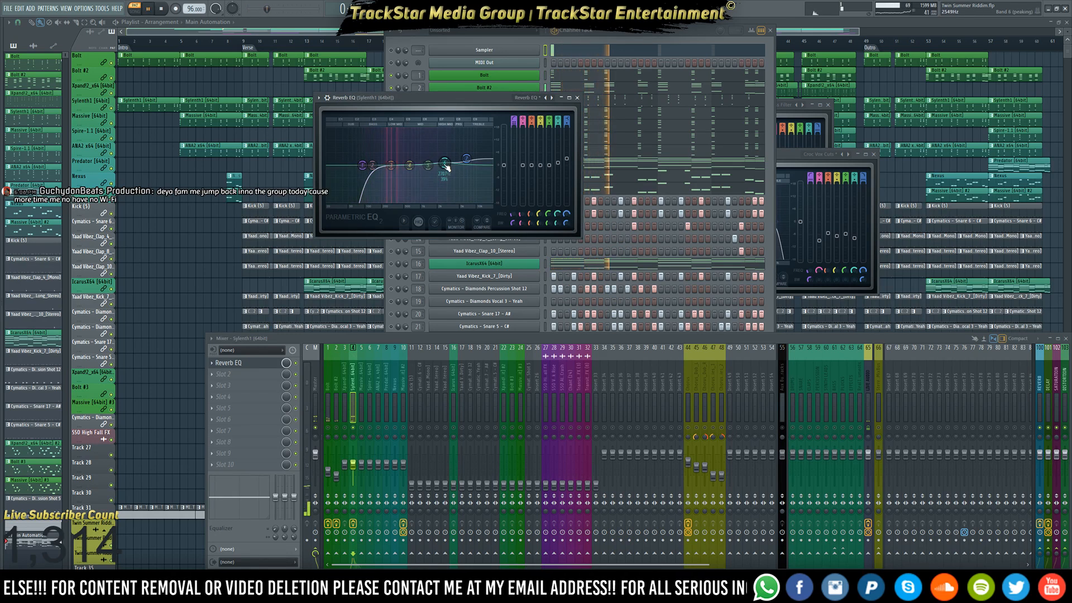
{"action": "left_click", "coordinate": [578, 100]}
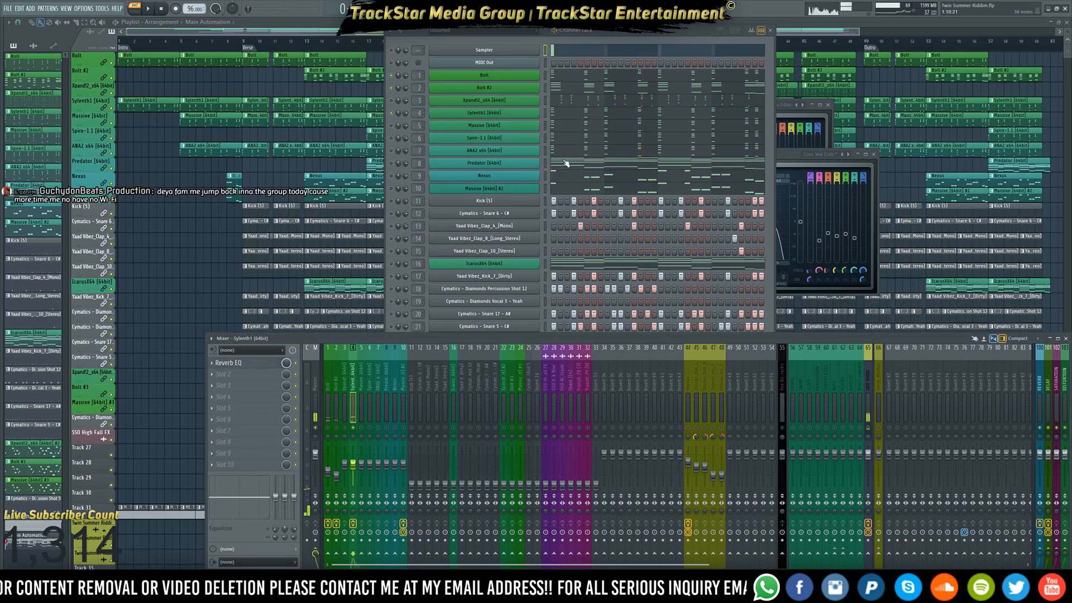
Toggle the built-in reverb effect in the Sylenth1 instrument and close its window
{"action": "left_click", "coordinate": [488, 114]}
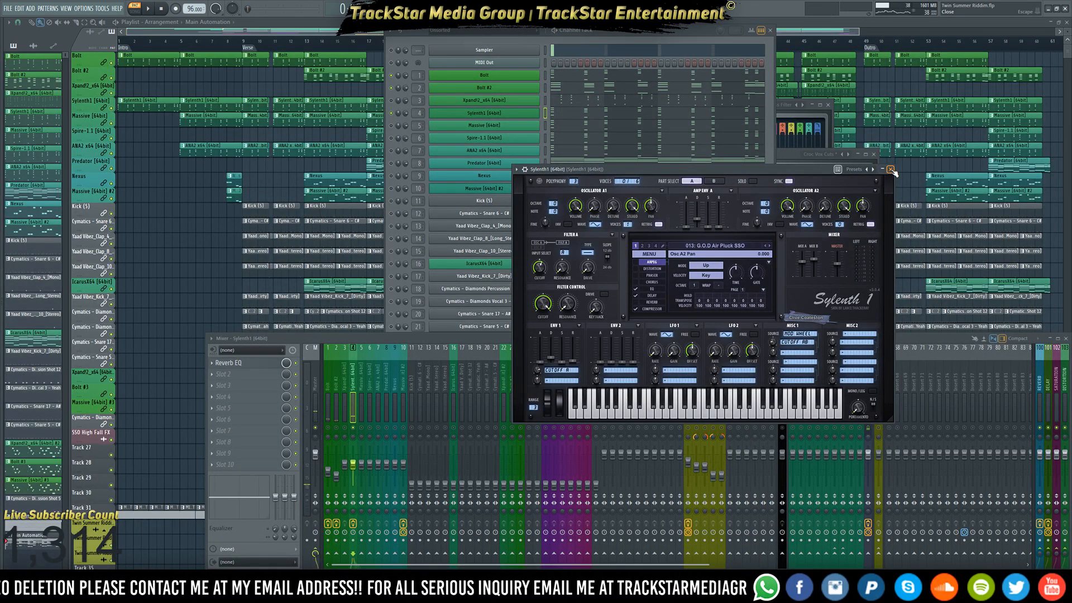
{"action": "left_click", "coordinate": [636, 302]}
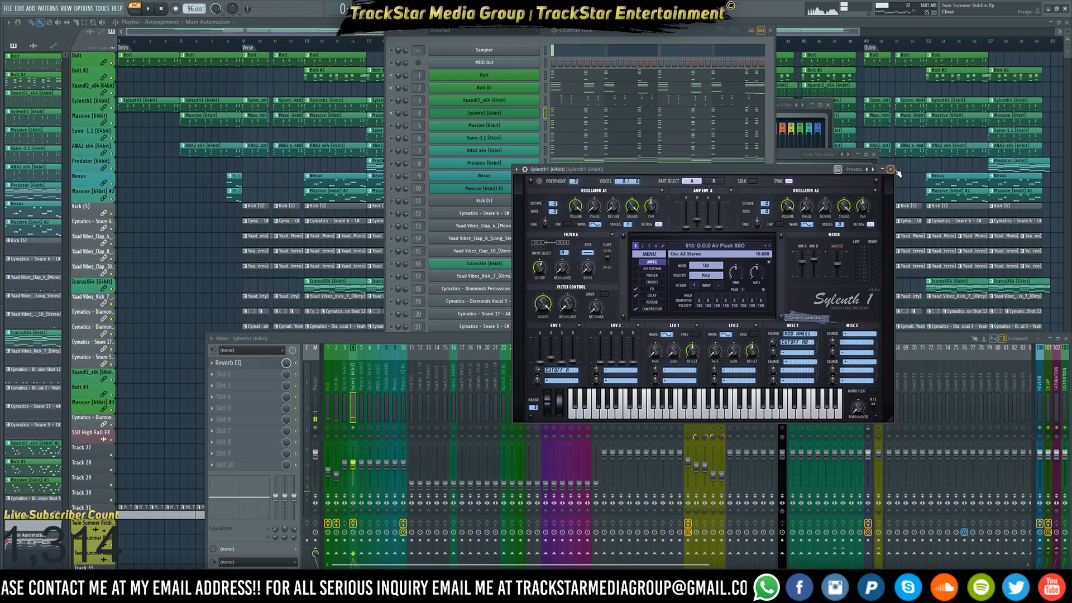
{"action": "left_click", "coordinate": [890, 170]}
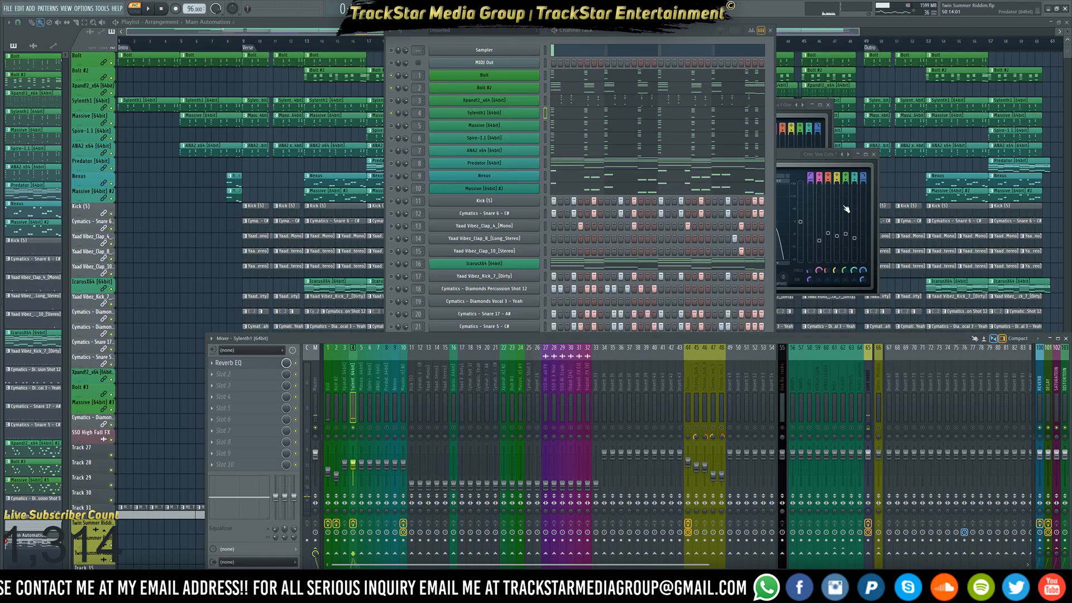
Route the Sylenth1 insert to the PLUCKS bus only and play the pattern to hear it
{"action": "right_click", "coordinate": [847, 543]}
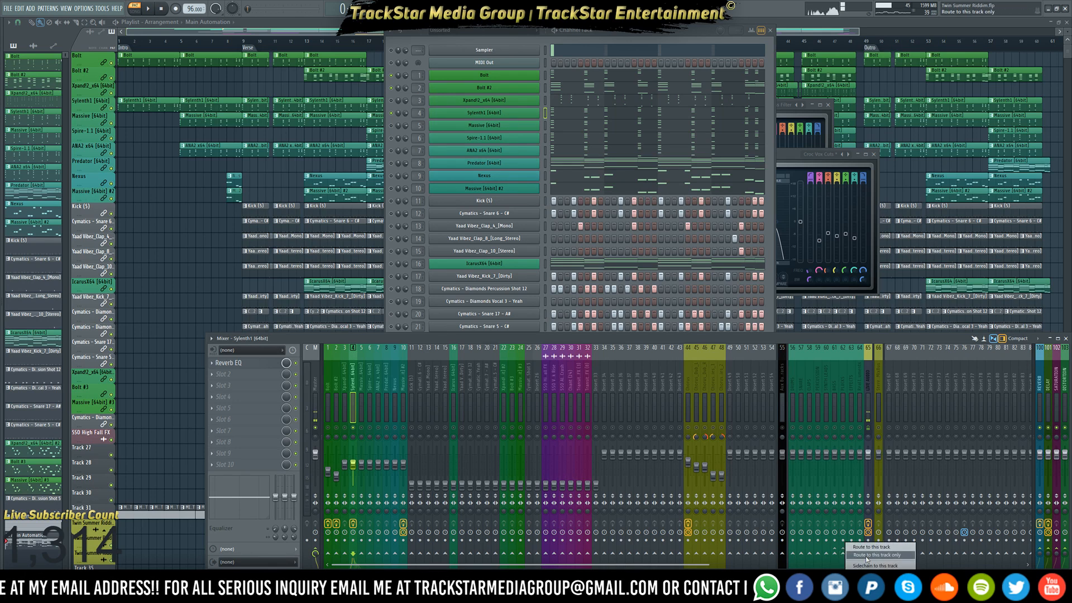
{"action": "left_click", "coordinate": [865, 556]}
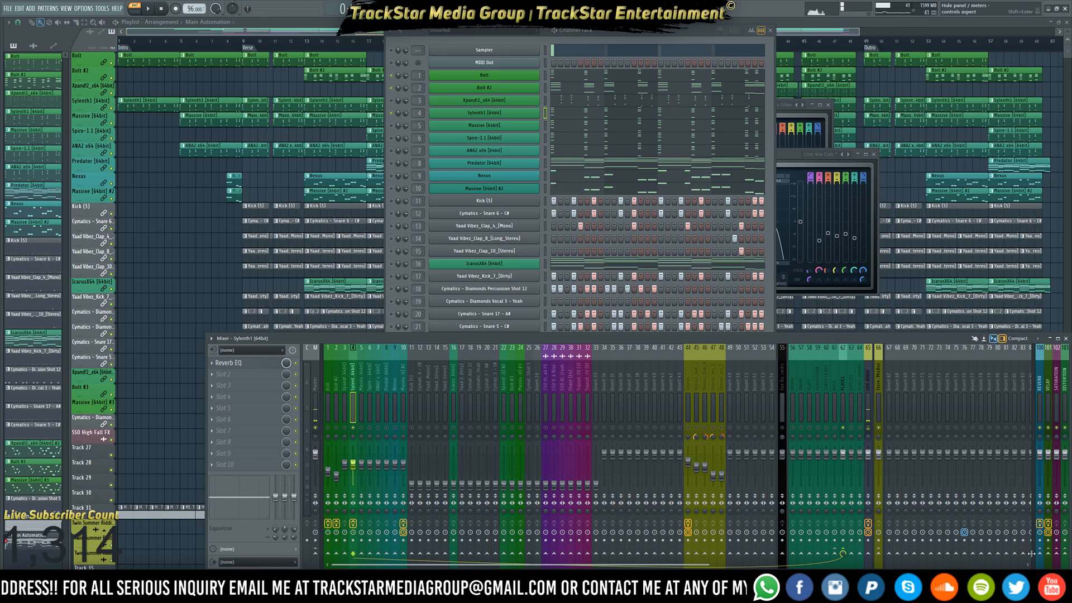
{"action": "key", "text": "space"}
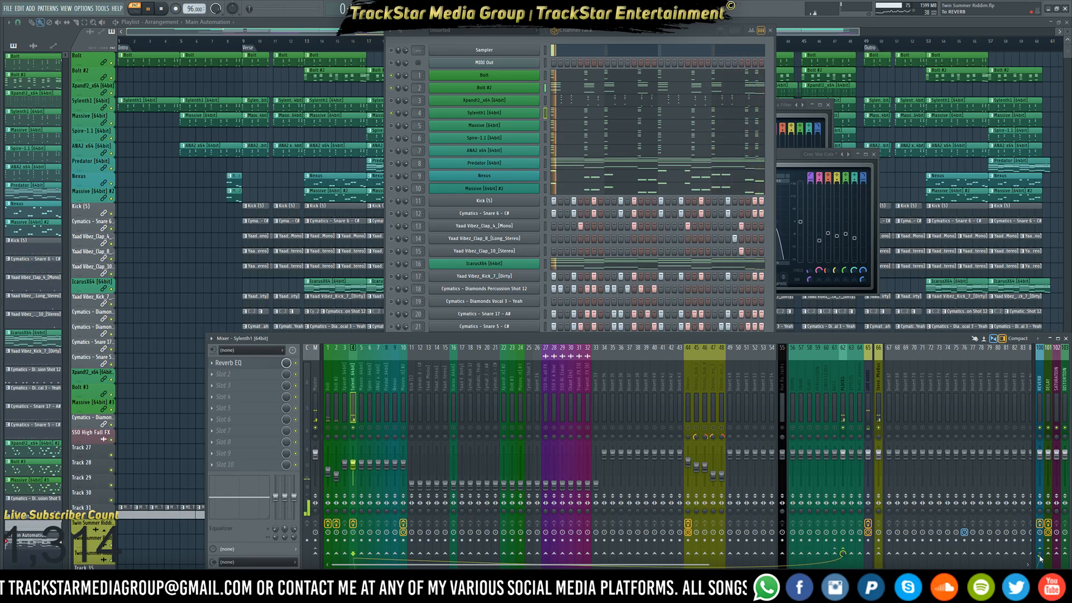
{"action": "key", "text": "space"}
Load WaveShell-VST 9.91 into Sylenth1's second effect slot and choose the S1 Imager Stereo plugin
{"action": "left_click", "coordinate": [236, 377]}
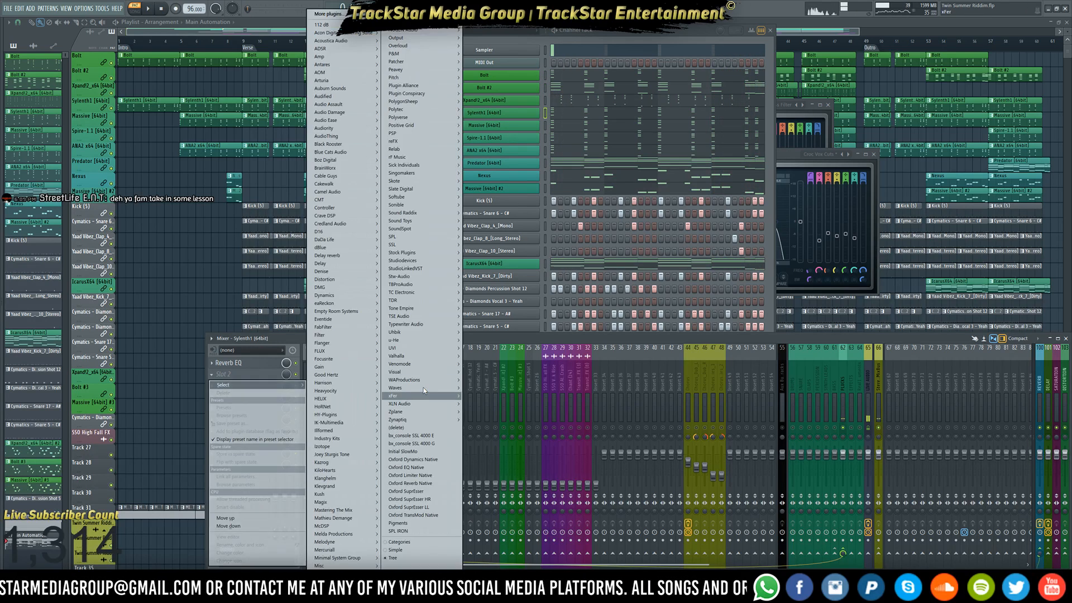
{"action": "mouse_move", "coordinate": [410, 388]}
{"action": "mouse_move", "coordinate": [486, 388]}
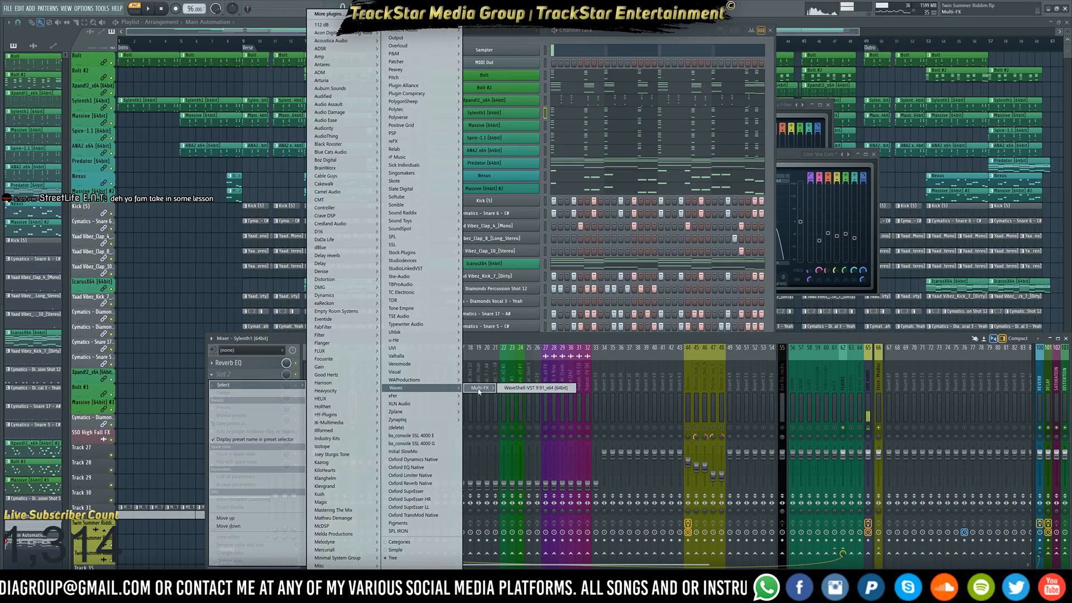
{"action": "left_click", "coordinate": [544, 389]}
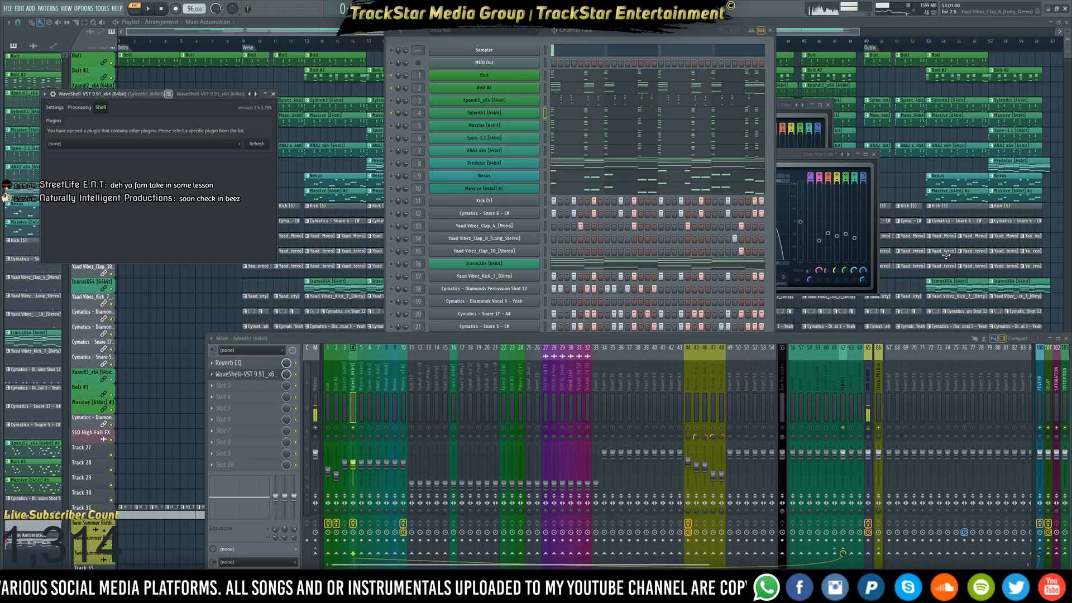
{"action": "left_click", "coordinate": [153, 145]}
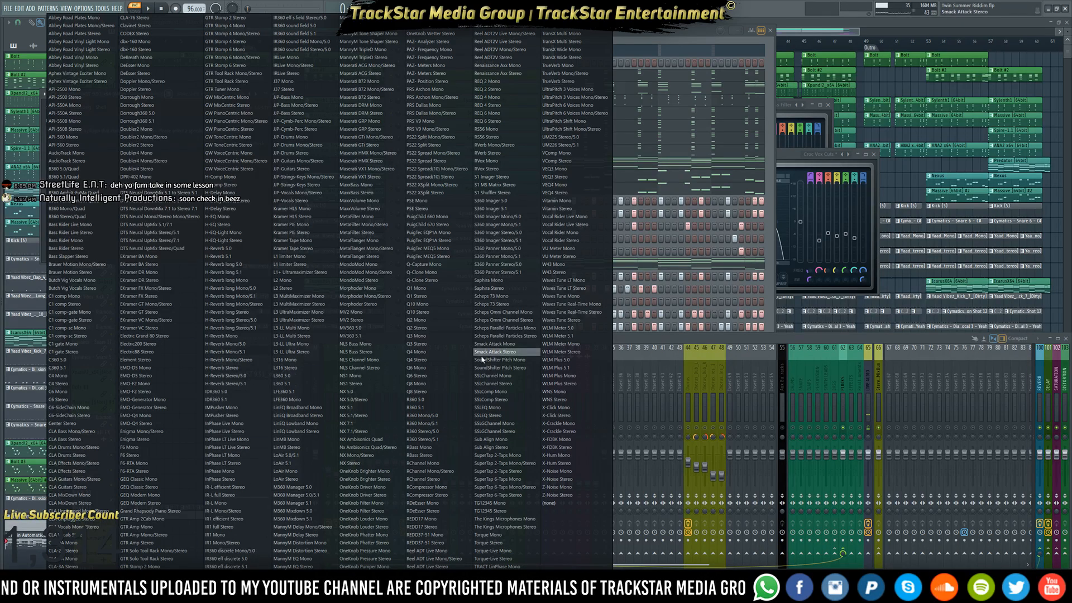
{"action": "left_click", "coordinate": [506, 177]}
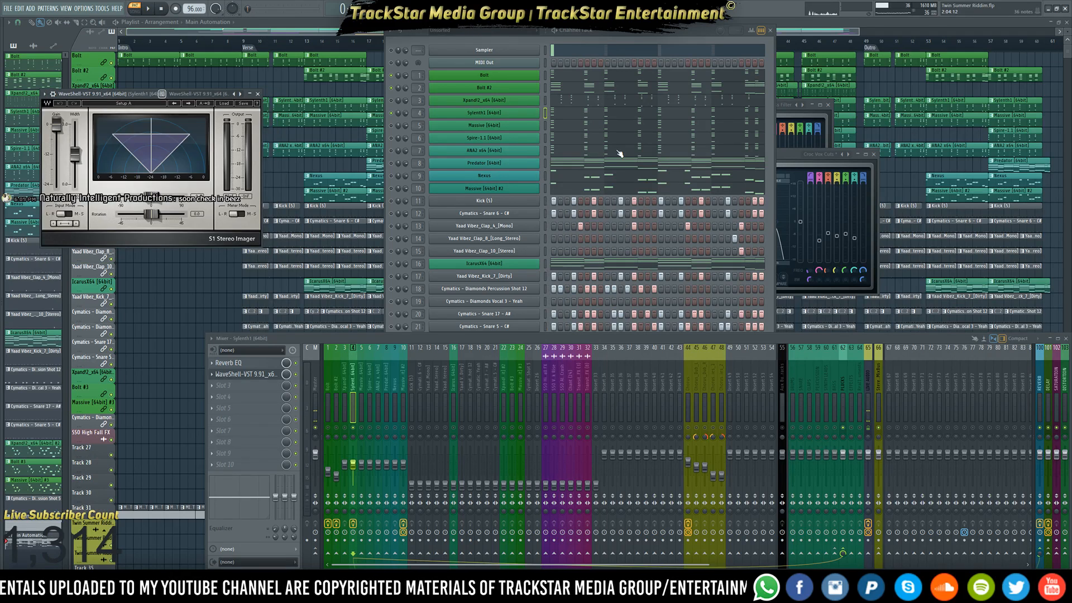
Move the S1 Stereo Imager window clear of the channel names and set its width to 1.25
{"action": "left_click_drag", "start_coordinate": [148, 96], "coordinate": [734, 155]}
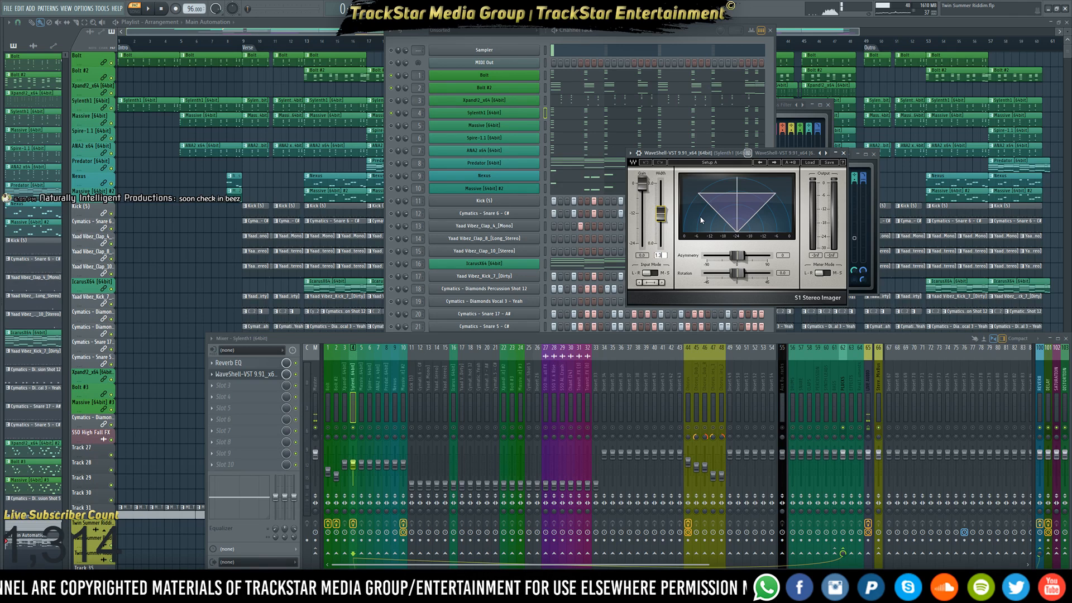
{"action": "type", "text": "5"}
{"action": "key", "text": "Return"}
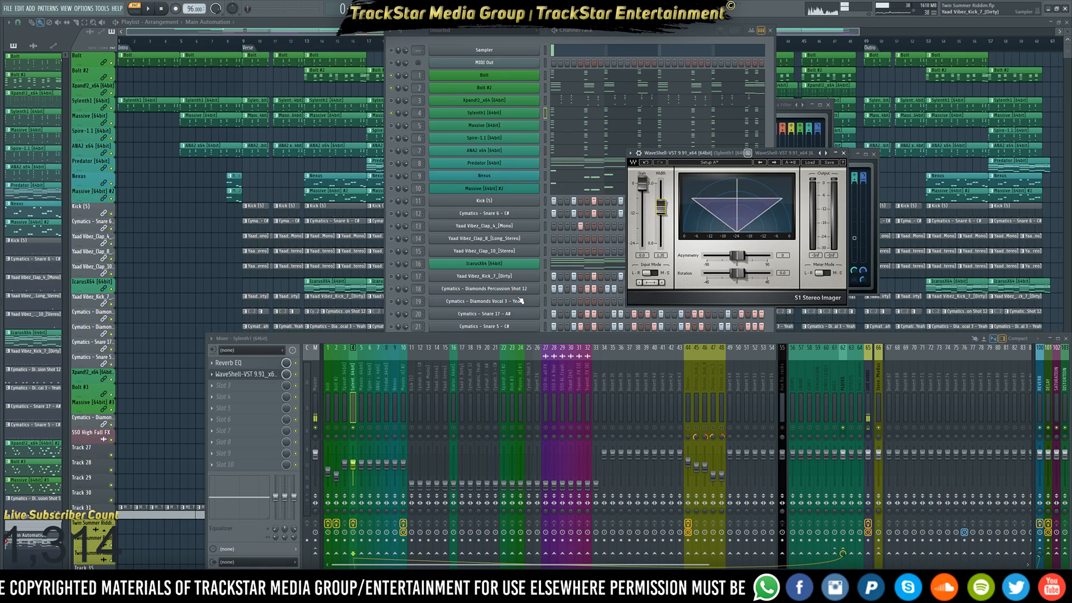
Play the pattern and raise the Sylenth1 fader to about -6.6 dB
{"action": "key", "text": "space"}
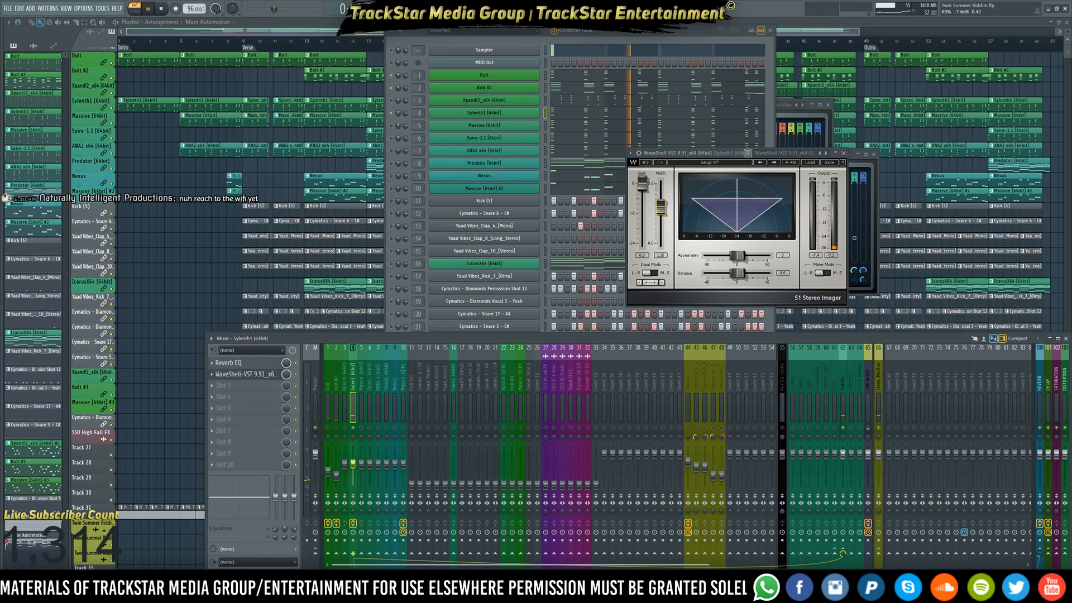
{"action": "key", "text": "space"}
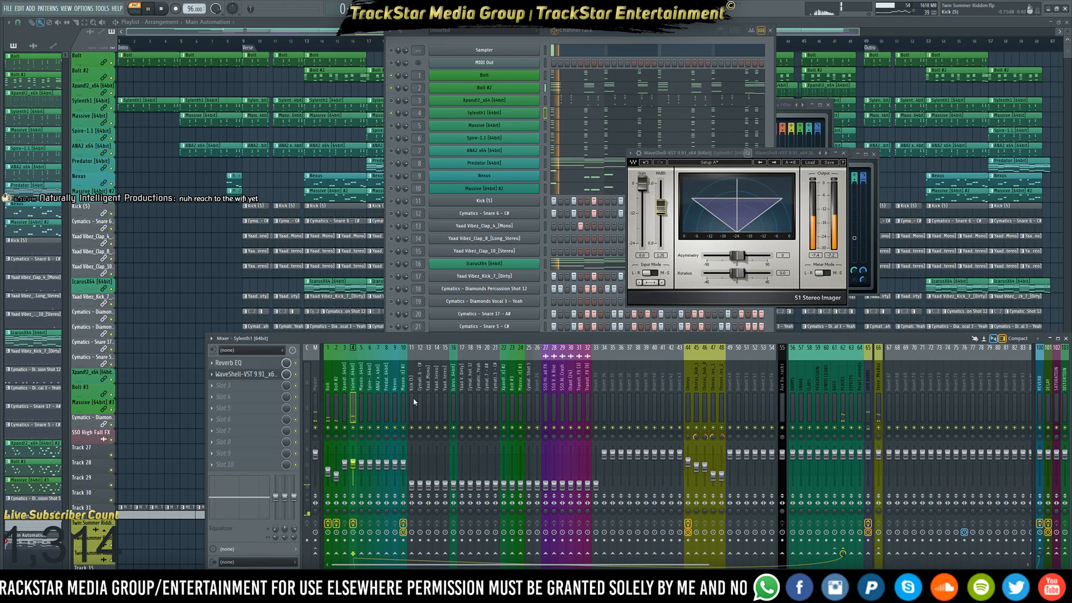
{"action": "left_click_drag", "start_coordinate": [355, 463], "coordinate": [355, 461]}
{"action": "key", "text": "space"}
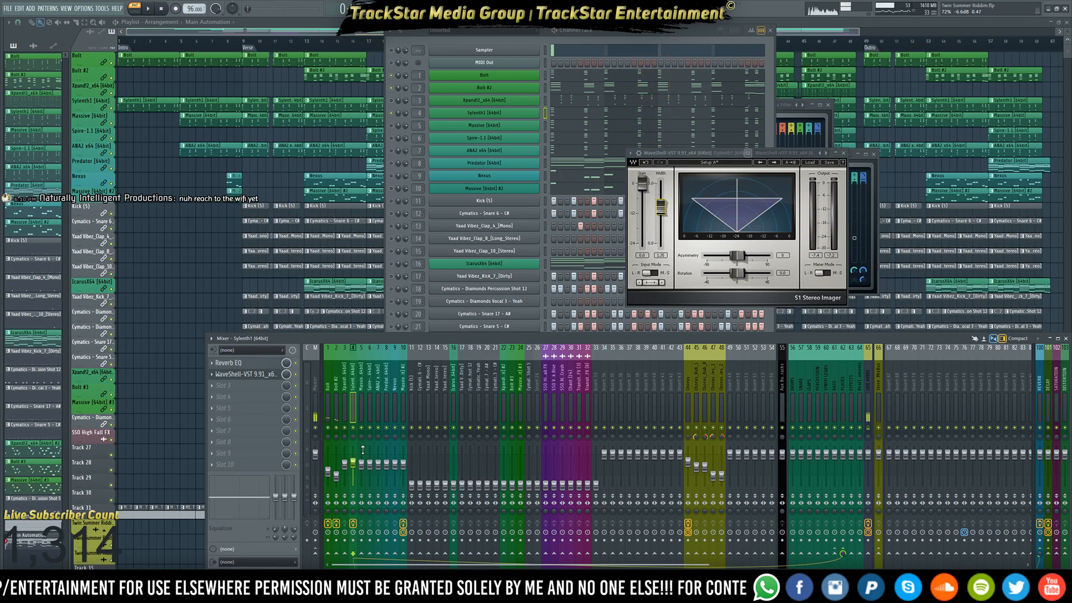
Select the Massive mixer insert and enable the Massive channel in the channel rack
{"action": "left_click", "coordinate": [361, 410]}
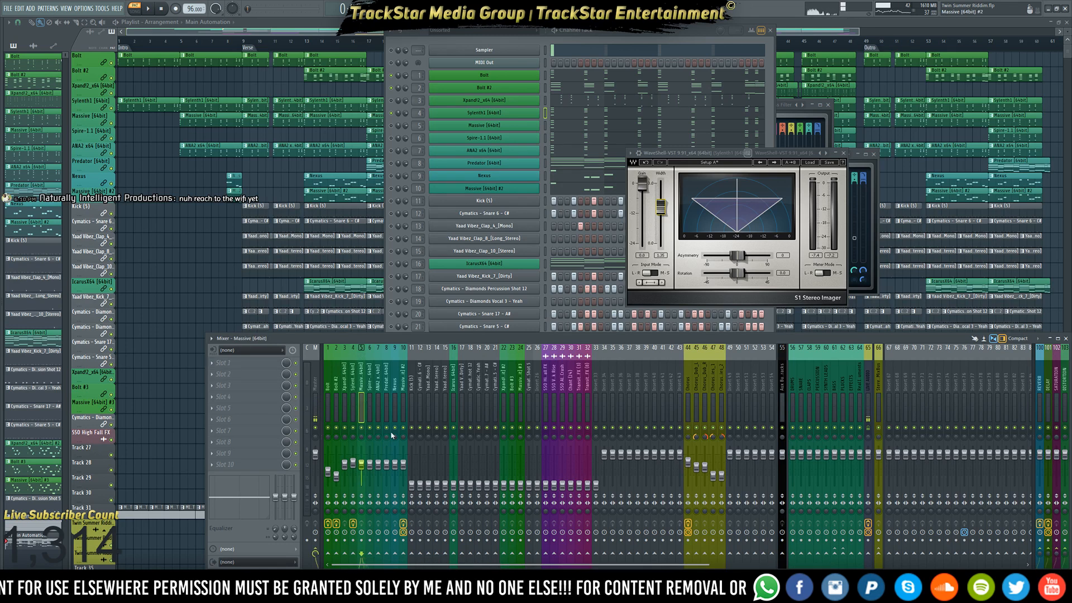
{"action": "left_click", "coordinate": [393, 126]}
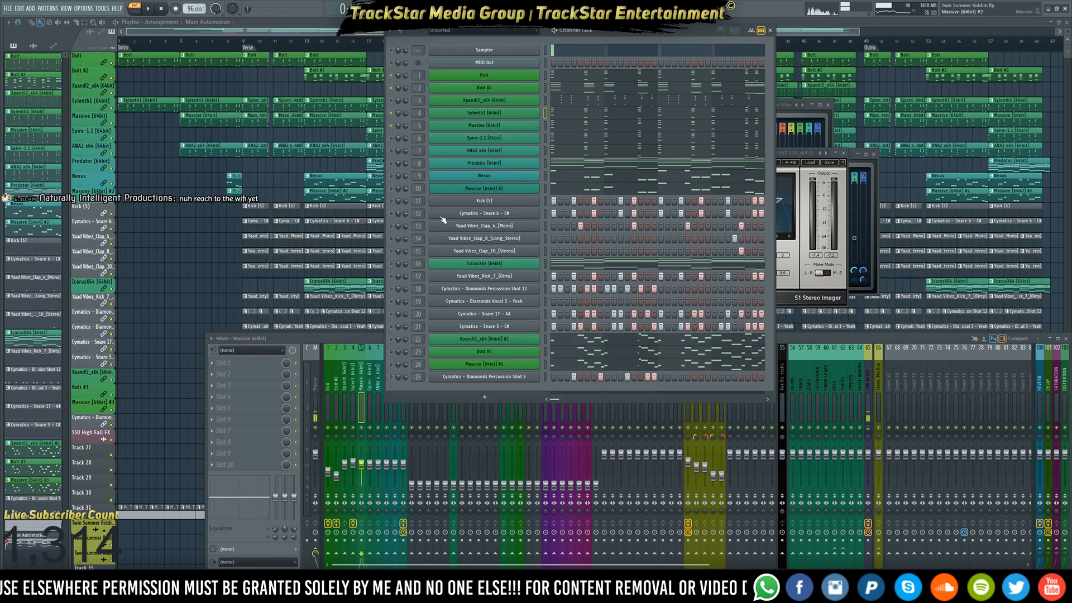
Play the pattern with the Massive insert soloed and load Fruity Parametric EQ 2 into its first effect slot
{"action": "key", "text": "space"}
{"action": "left_click", "coordinate": [357, 432]}
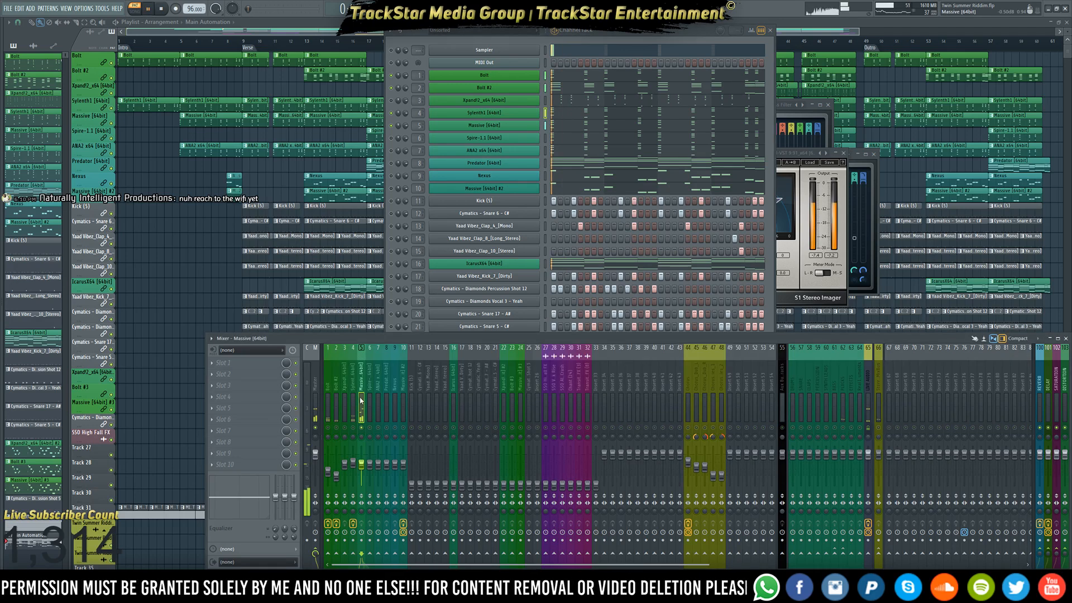
{"action": "left_click", "coordinate": [237, 363]}
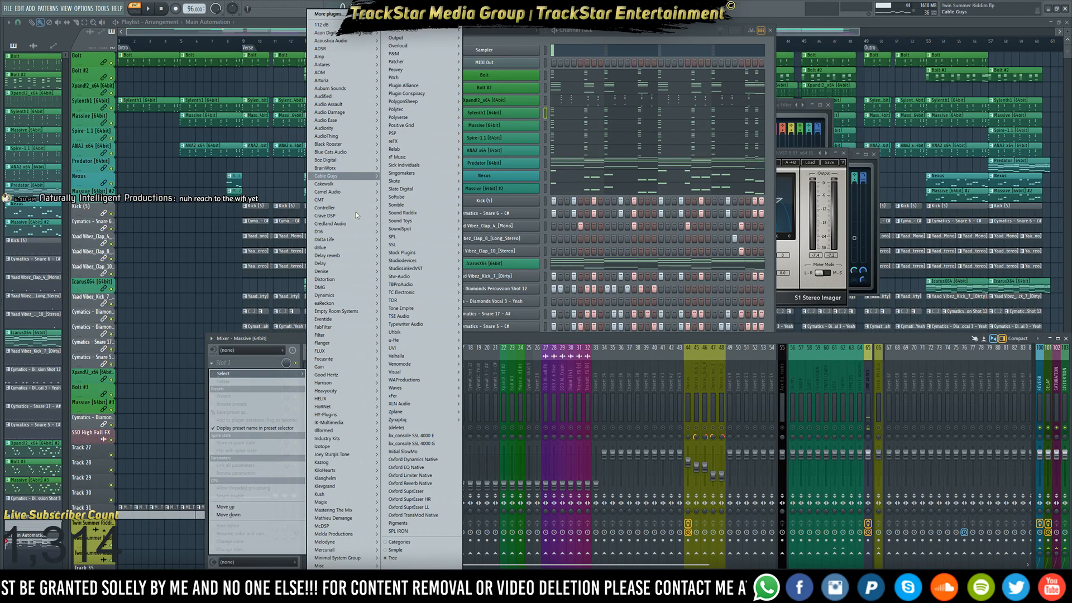
{"action": "mouse_move", "coordinate": [344, 532]}
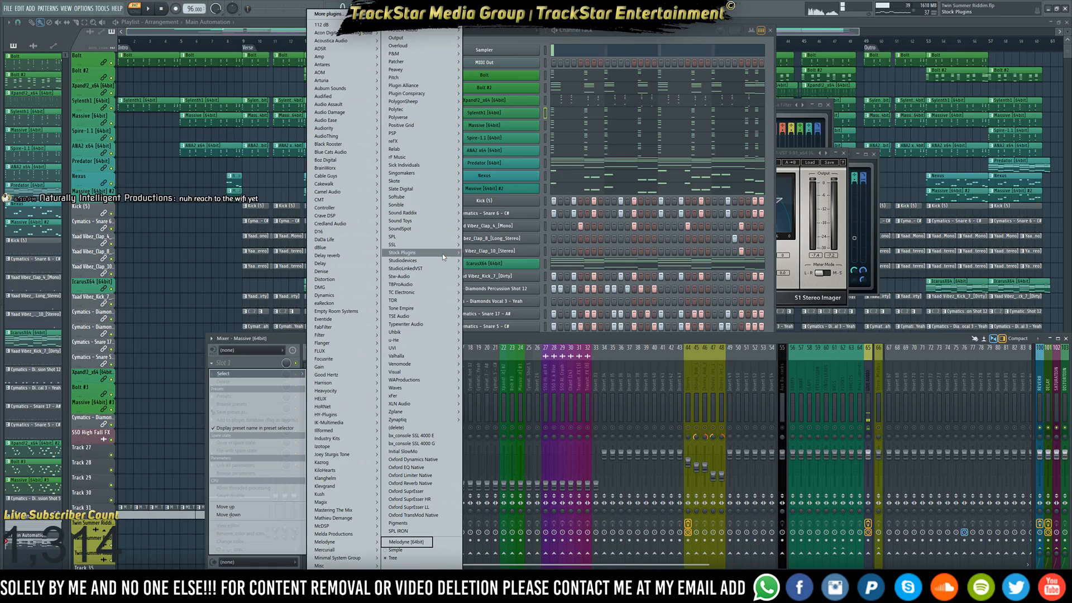
{"action": "mouse_move", "coordinate": [442, 253]}
{"action": "mouse_move", "coordinate": [486, 260]}
{"action": "left_click", "coordinate": [534, 263]}
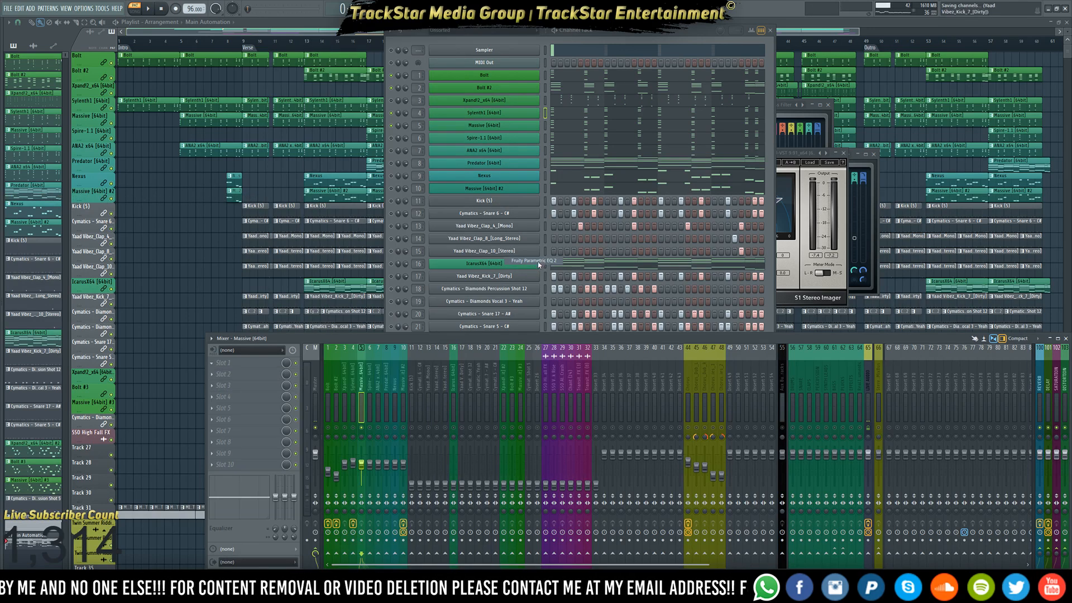
Load Choral into Massive's second effect slot and separate the Choral and Parametric EQ 2 windows so both are fully accessible
{"action": "left_click", "coordinate": [257, 378]}
{"action": "mouse_move", "coordinate": [257, 385]}
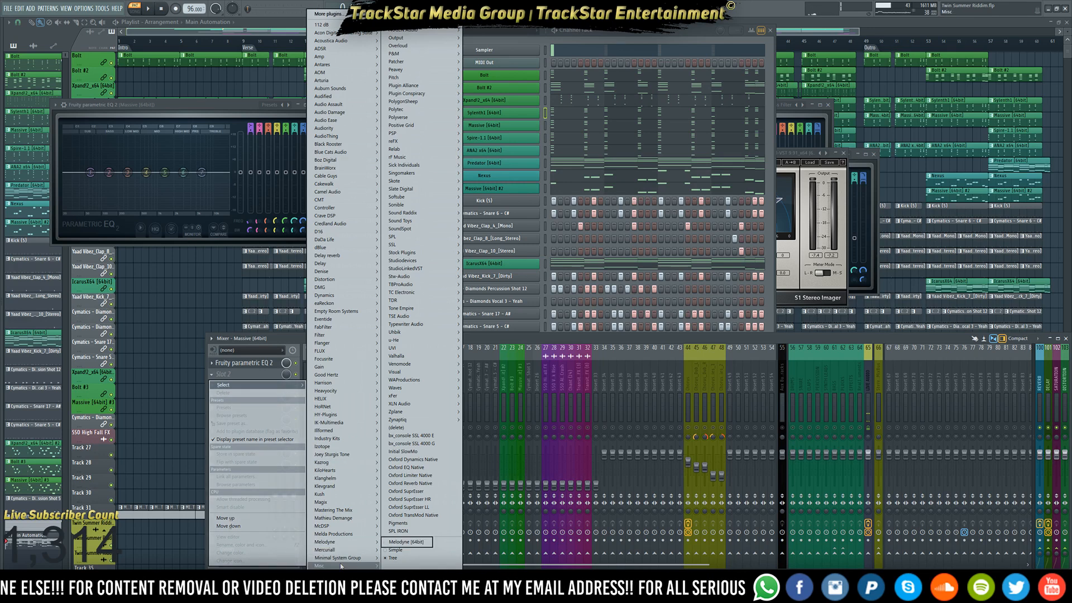
{"action": "mouse_move", "coordinate": [324, 564]}
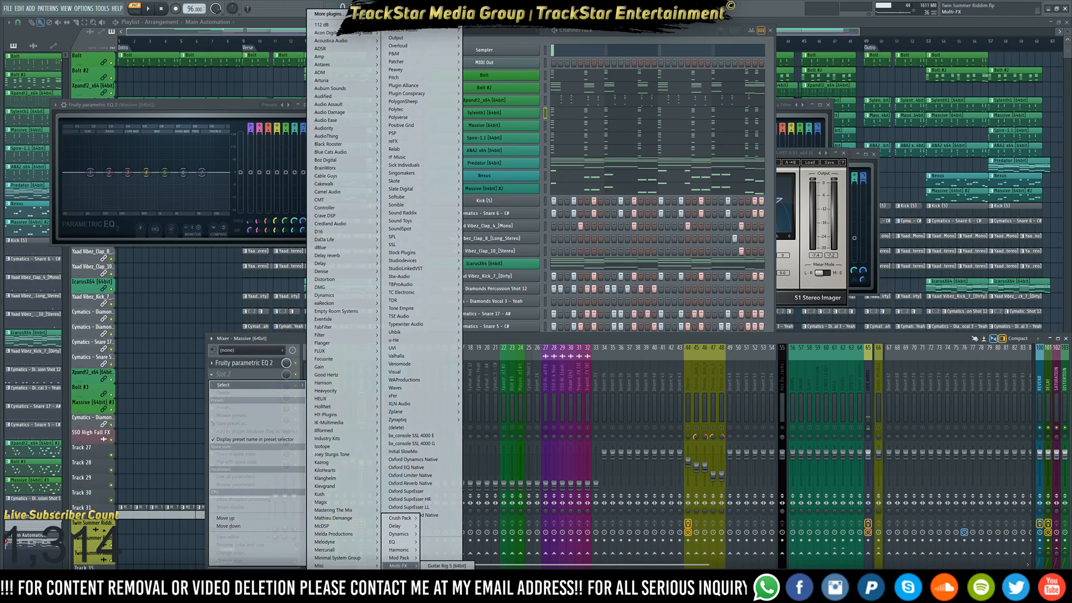
{"action": "mouse_move", "coordinate": [399, 557]}
{"action": "left_click", "coordinate": [442, 557]}
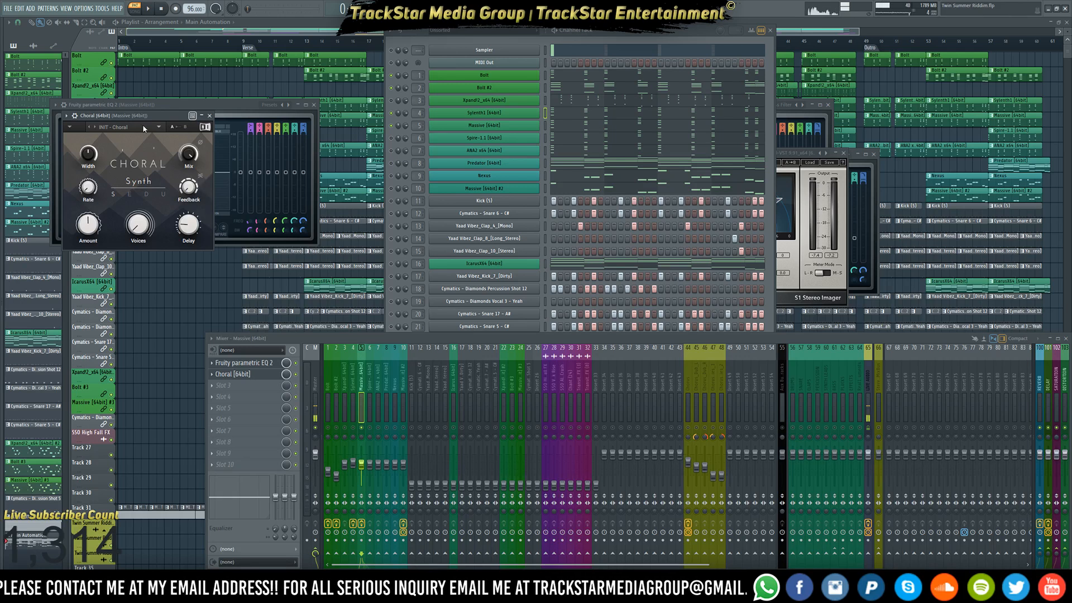
{"action": "left_click_drag", "start_coordinate": [145, 118], "coordinate": [480, 124]}
{"action": "left_click_drag", "start_coordinate": [282, 104], "coordinate": [318, 127]}
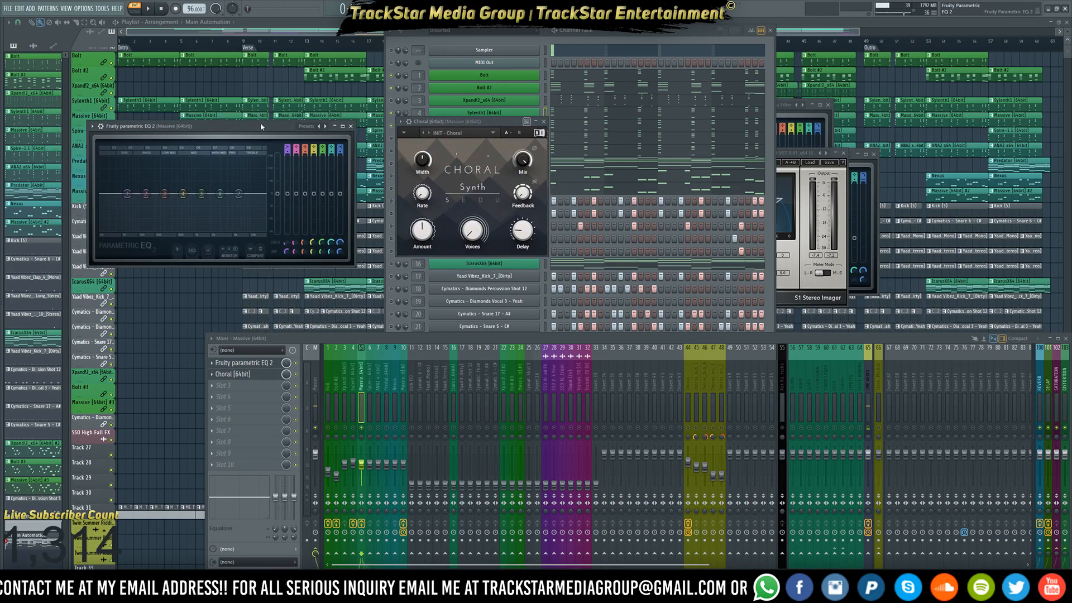
Apply the Master Lo + Hi-Pass Filter preset to Massive's EQ, lower the low-pass band to about 17114 Hz and raise the high-pass band's frequency
{"action": "left_click", "coordinate": [322, 127]}
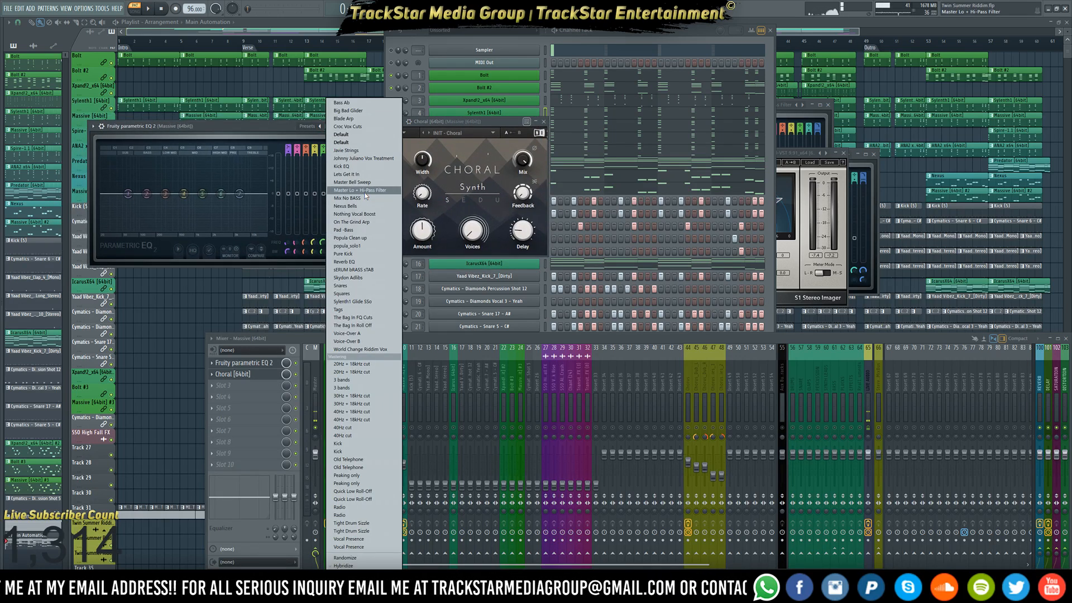
{"action": "left_click", "coordinate": [357, 195]}
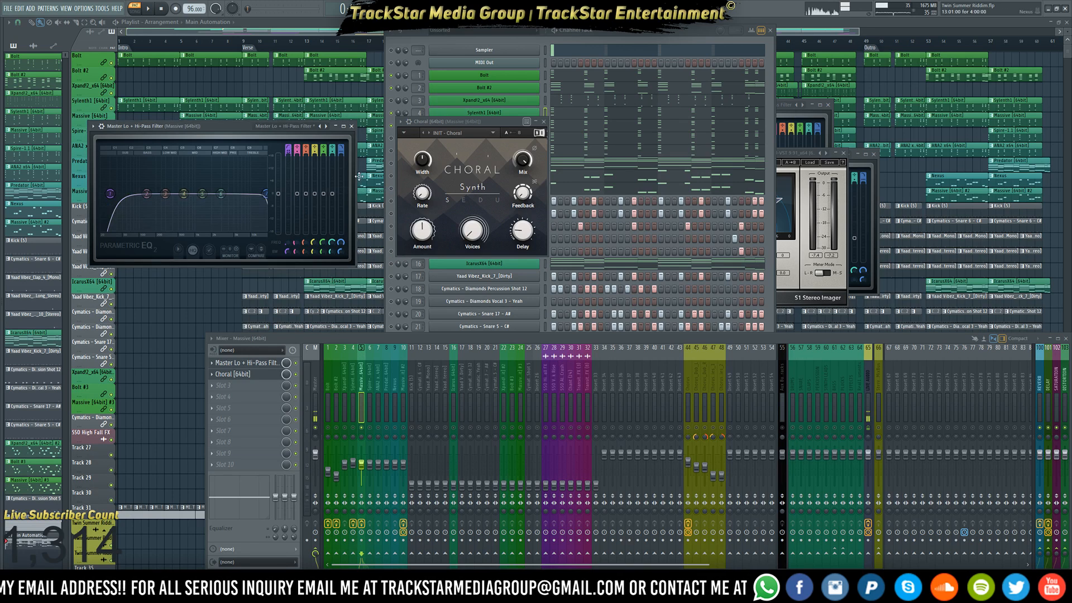
{"action": "left_click_drag", "start_coordinate": [340, 156], "coordinate": [340, 149]}
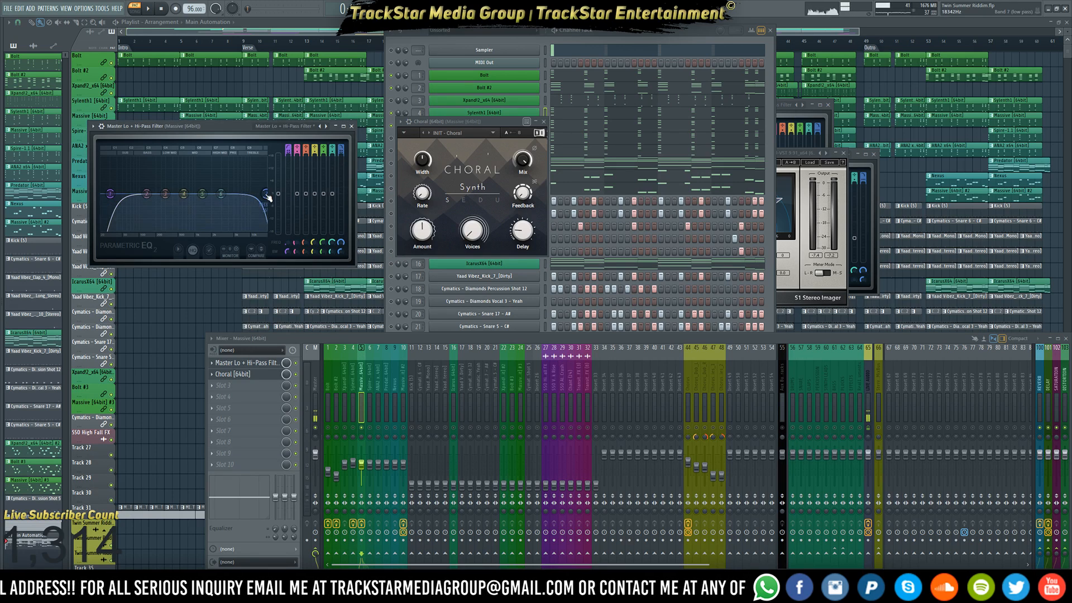
{"action": "left_click_drag", "start_coordinate": [265, 194], "coordinate": [260, 193]}
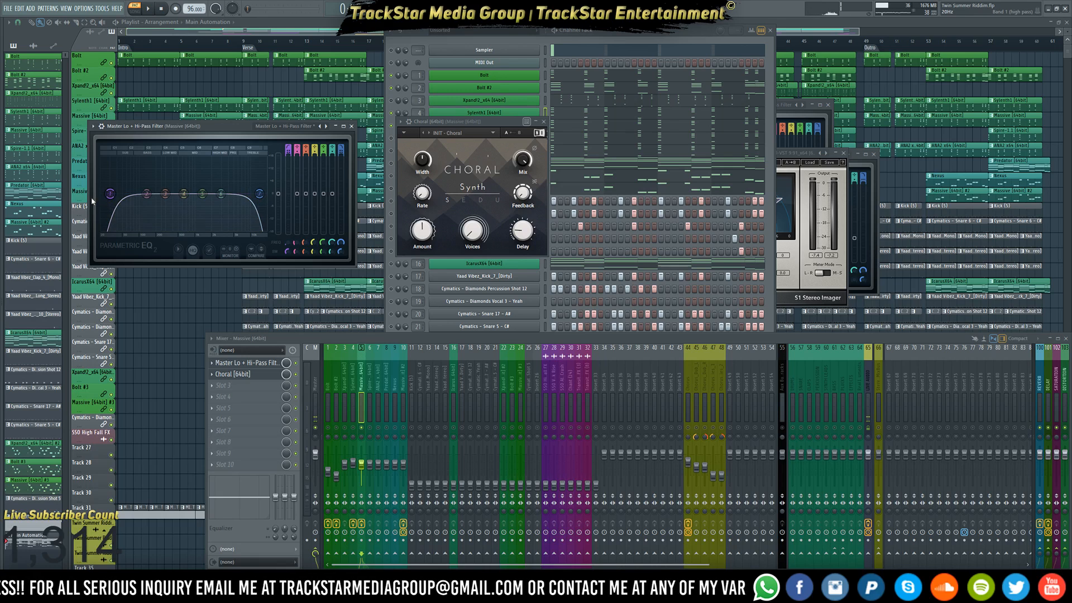
{"action": "left_click_drag", "start_coordinate": [111, 194], "coordinate": [140, 194]}
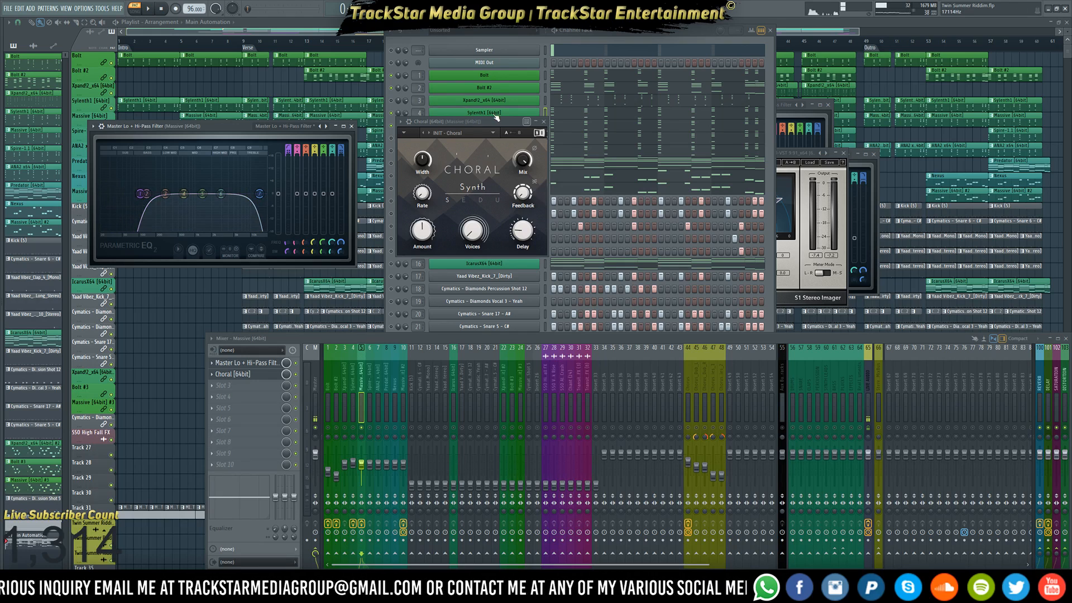
Move the Choral window over the step grid, reverse the Massive insert's polarity and audition the change
{"action": "left_click_drag", "start_coordinate": [483, 120], "coordinate": [606, 114]}
{"action": "key", "text": "space"}
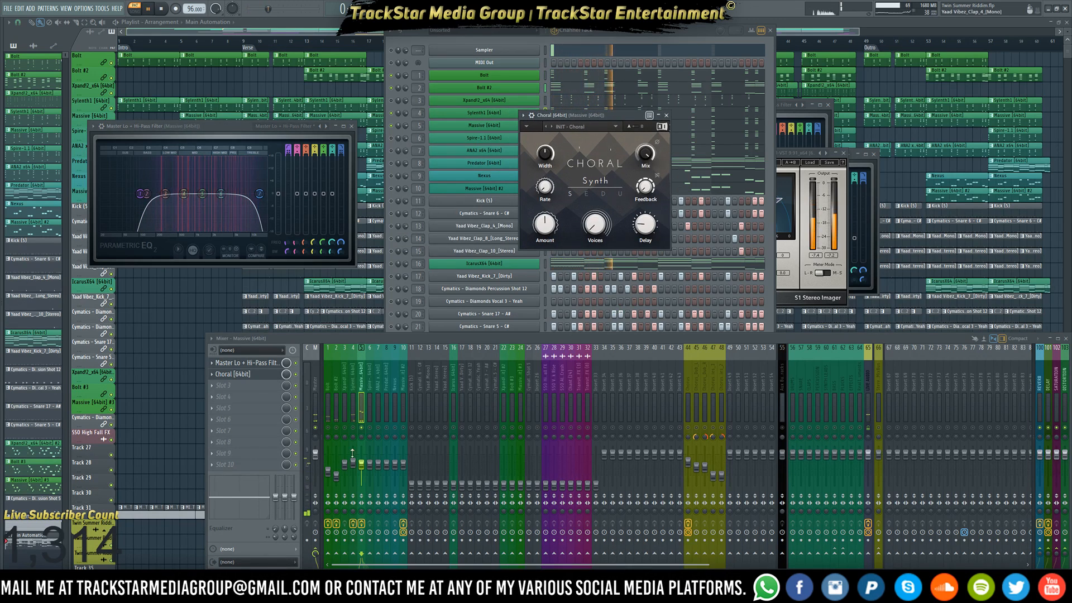
{"action": "left_click", "coordinate": [362, 523]}
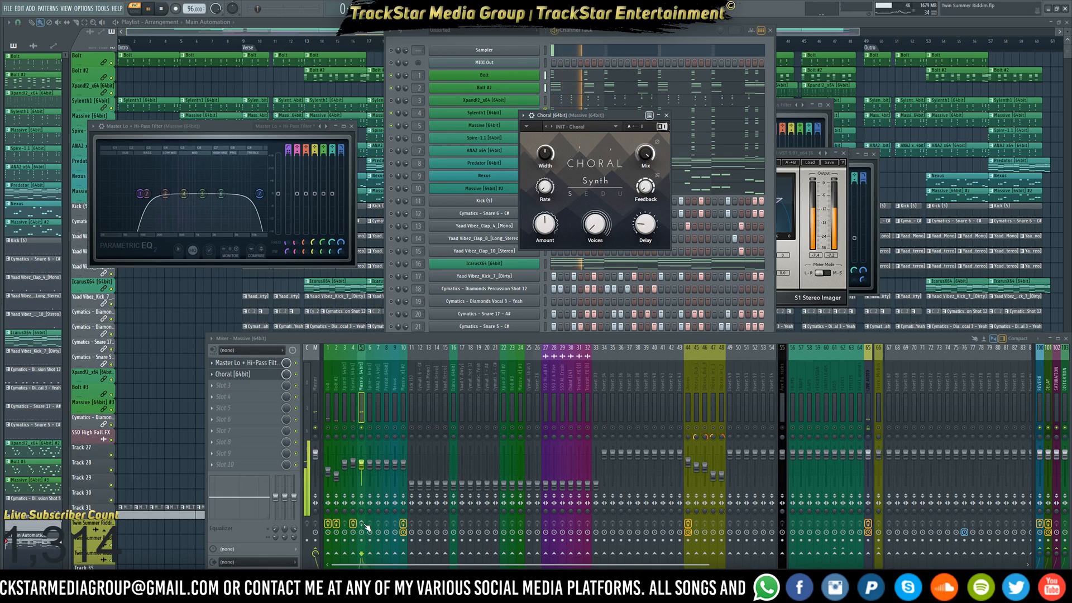
{"action": "key", "text": "space"}
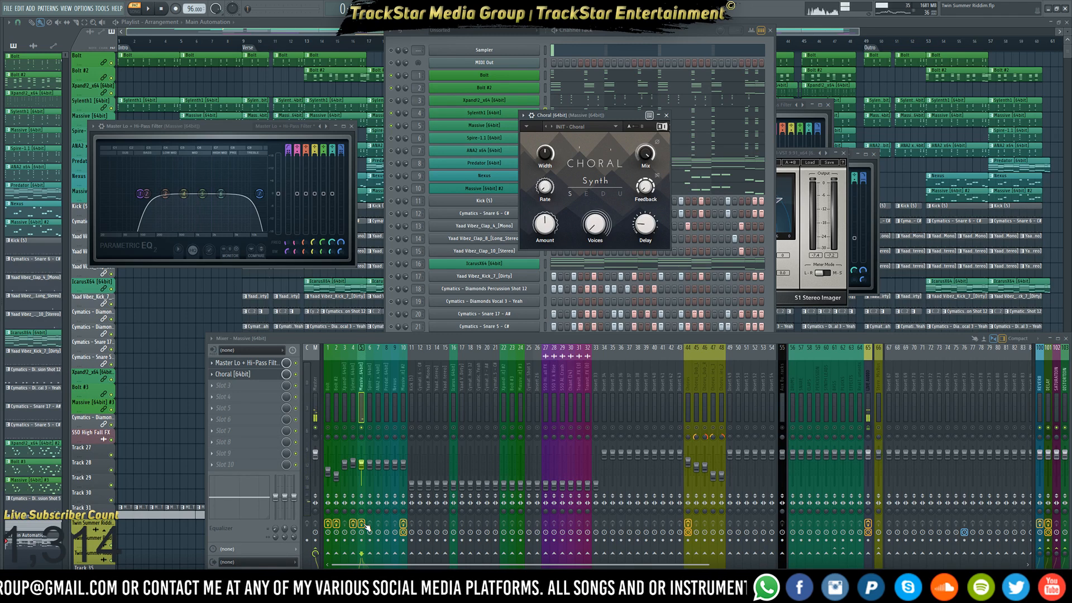
{"action": "key", "text": "space"}
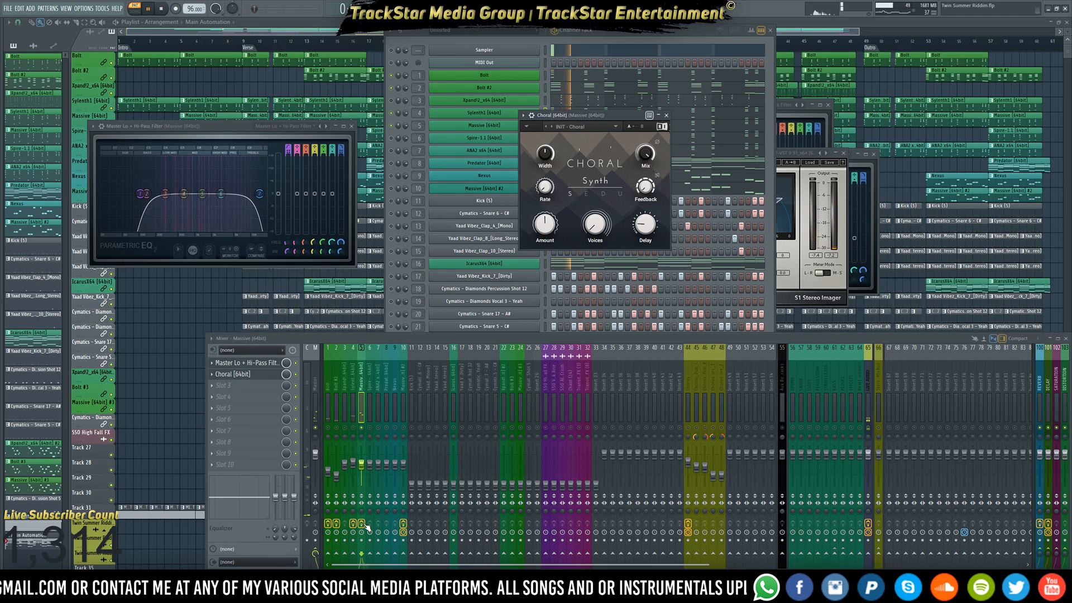
{"action": "key", "text": "space"}
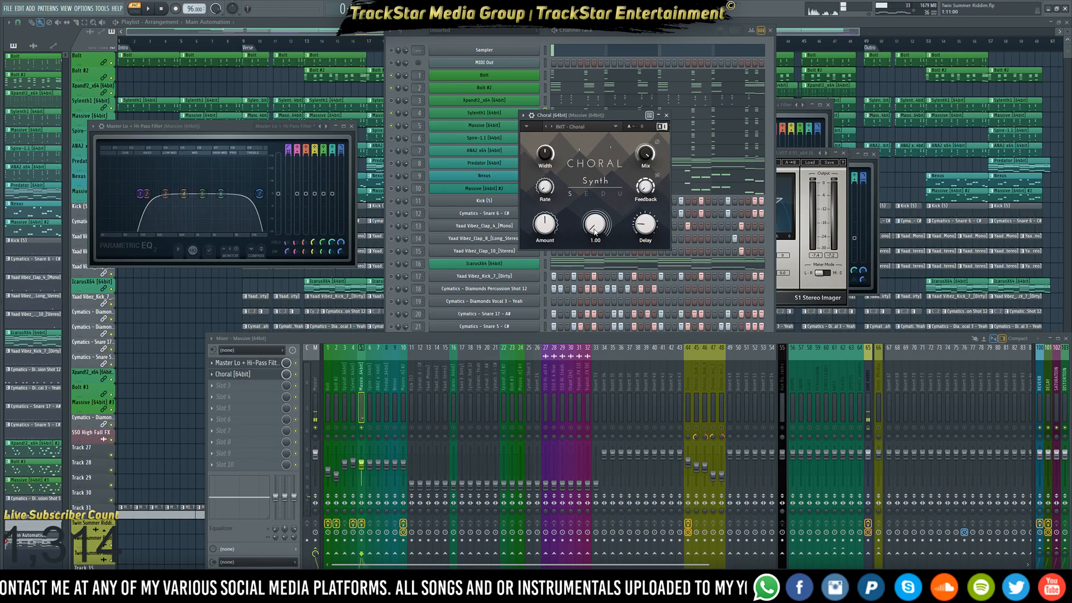
Raise Choral's Voices to 1.46 and audition Massive with the chorus effect
{"action": "key", "text": "space"}
{"action": "left_click_drag", "start_coordinate": [594, 232], "coordinate": [594, 209]}
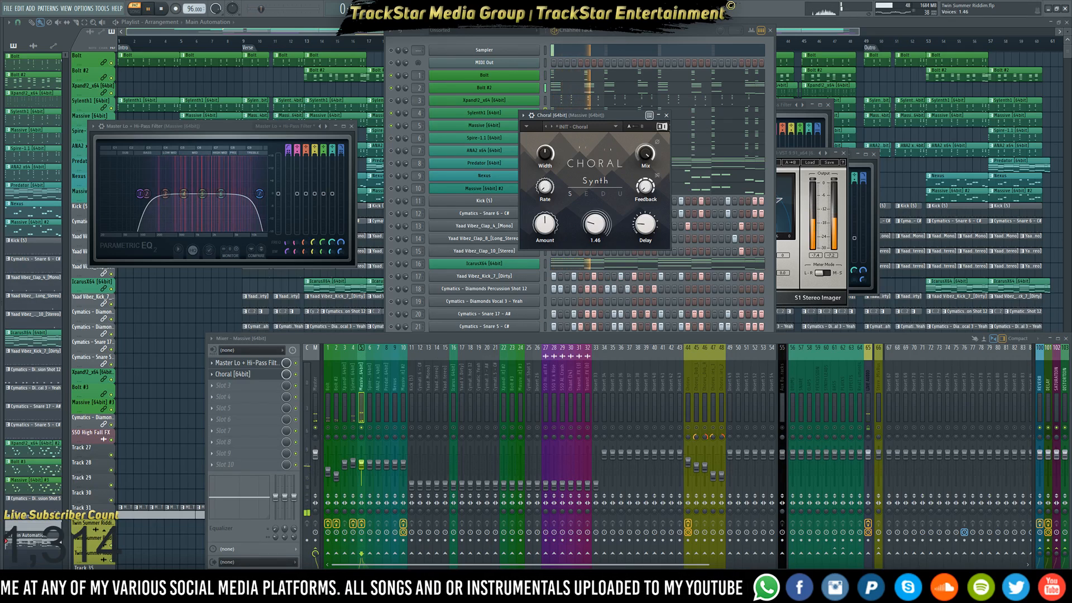
{"action": "key", "text": "space"}
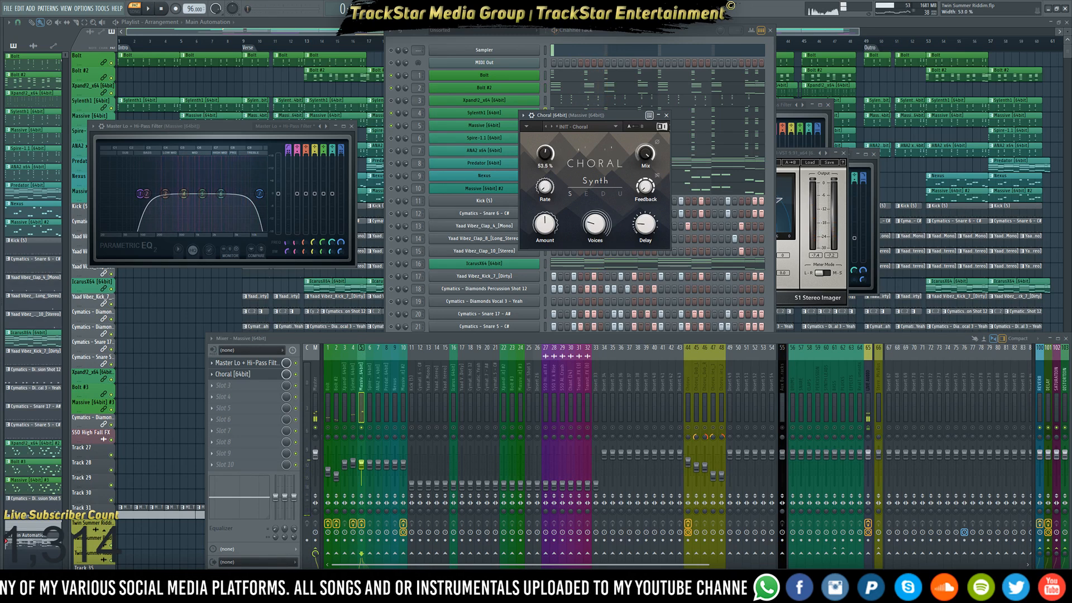
{"action": "key", "text": "space"}
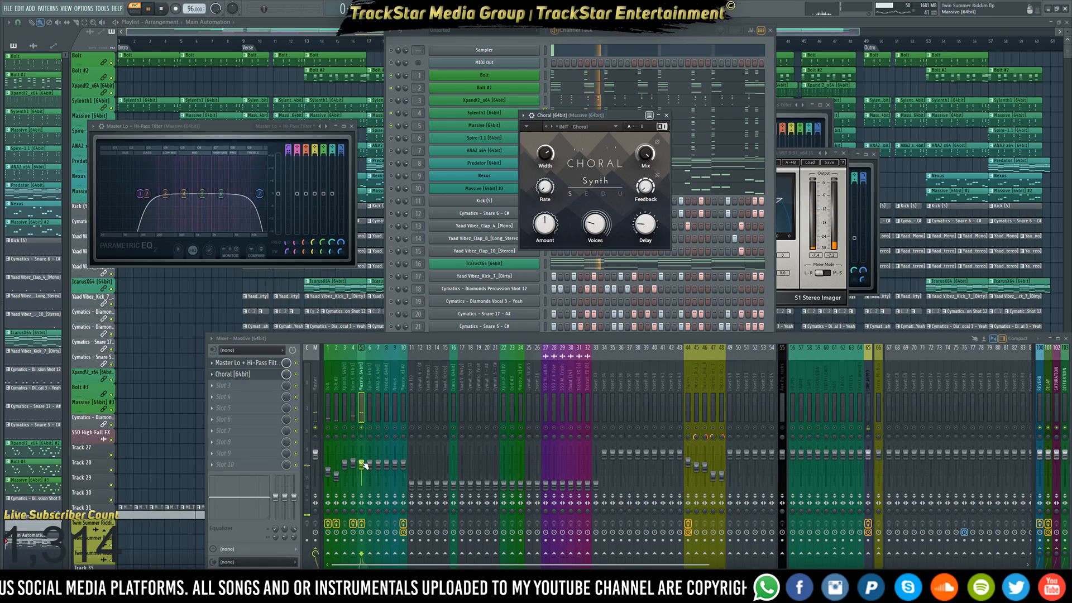
Lower the Massive fader to about -18 dB, audition the level and bring the Bolt insert back in
{"action": "key", "text": "space"}
{"action": "left_click_drag", "start_coordinate": [363, 469], "coordinate": [363, 472]}
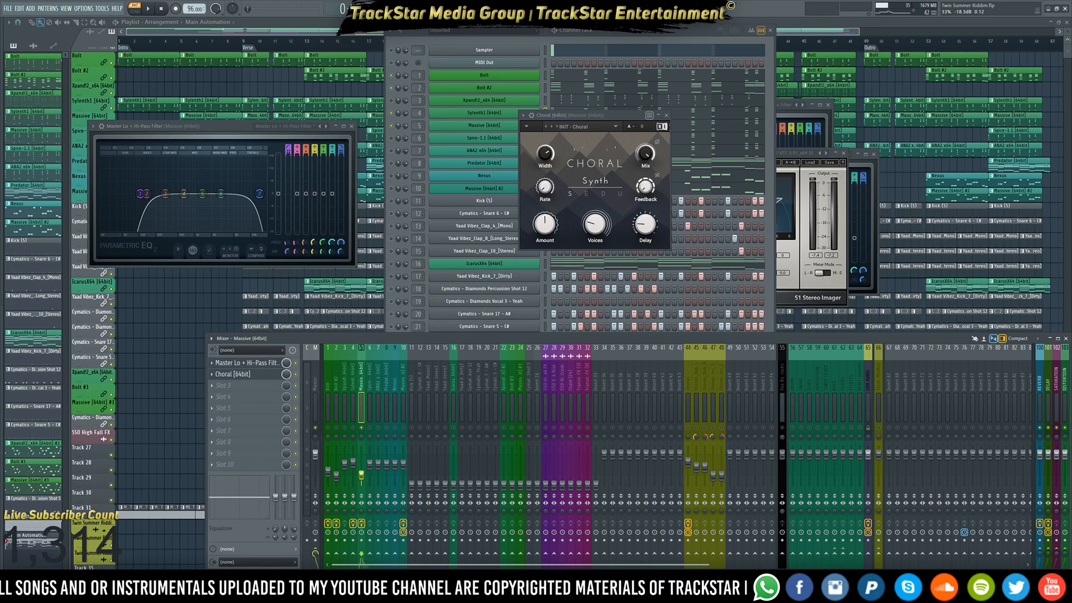
{"action": "key", "text": "space"}
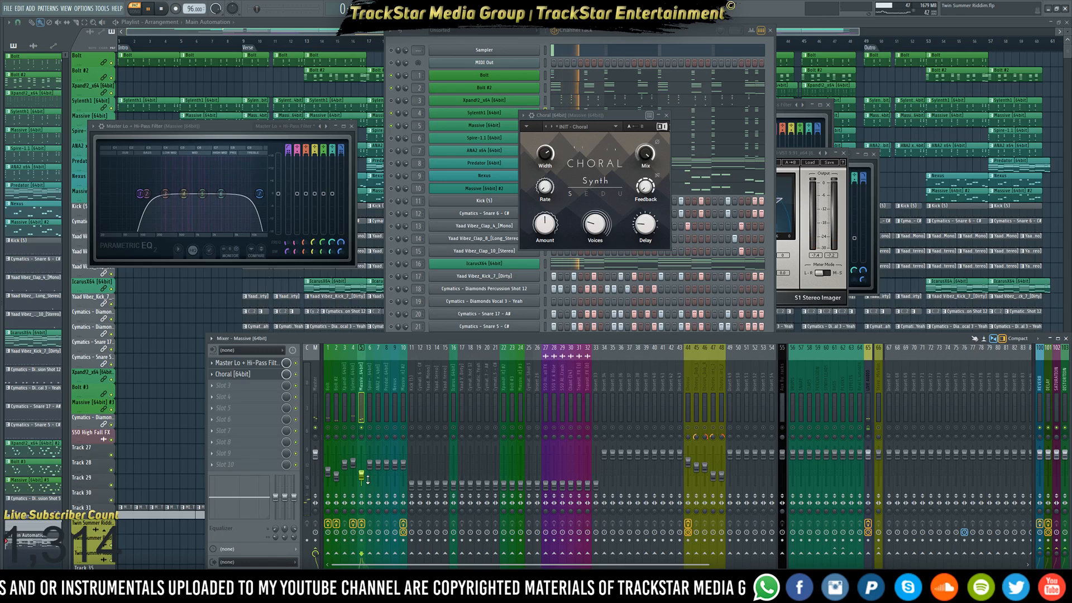
{"action": "key", "text": "space"}
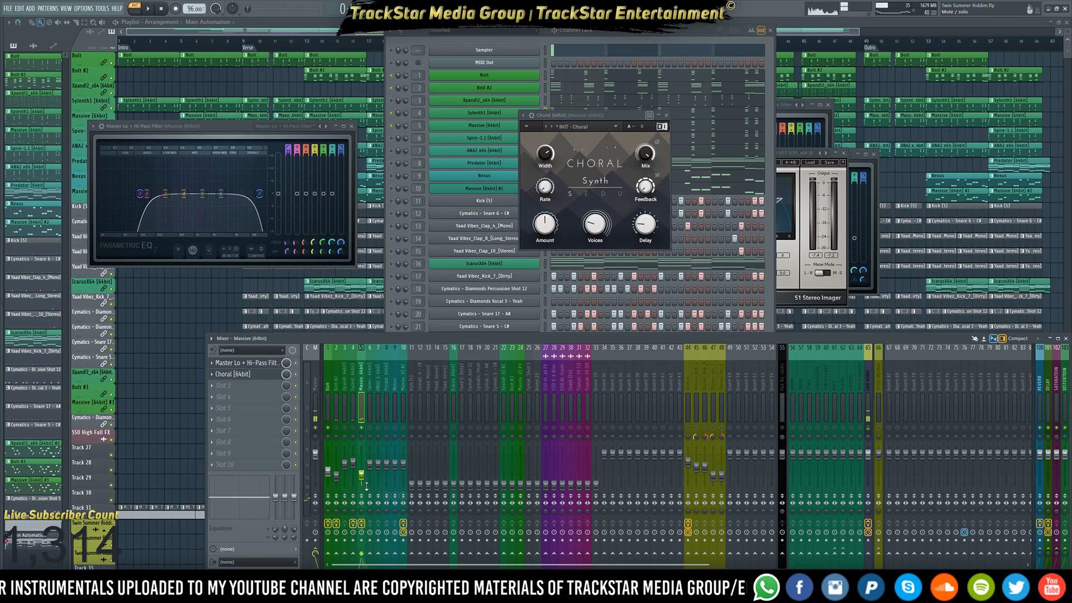
Send the Massive insert to mixer insert 62 at 14% and audition it alone and with all inserts unsoloed
{"action": "key", "text": "space"}
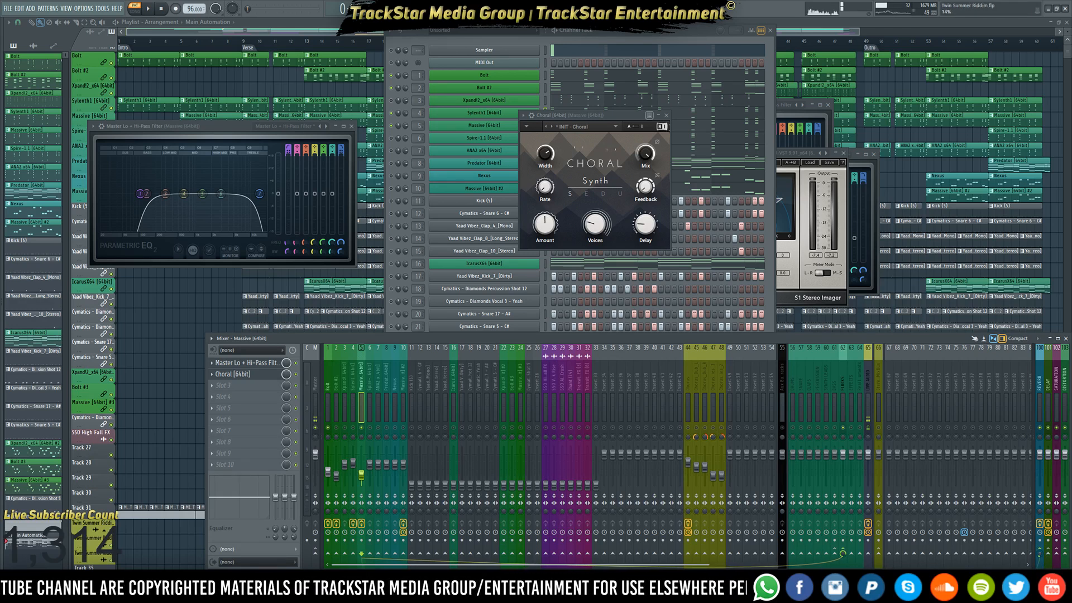
{"action": "key", "text": "space"}
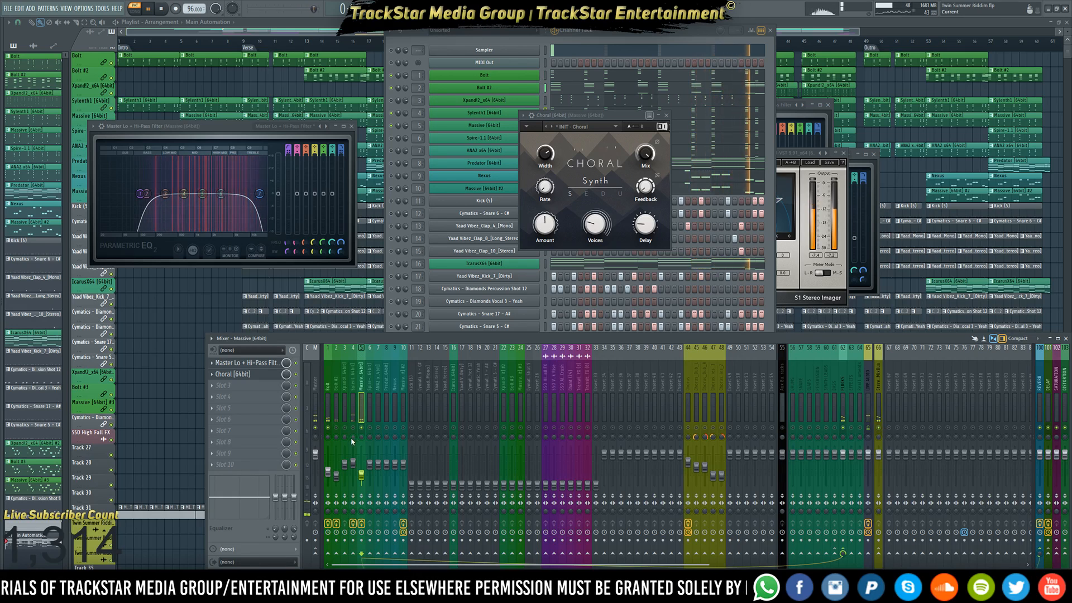
{"action": "key", "text": "space"}
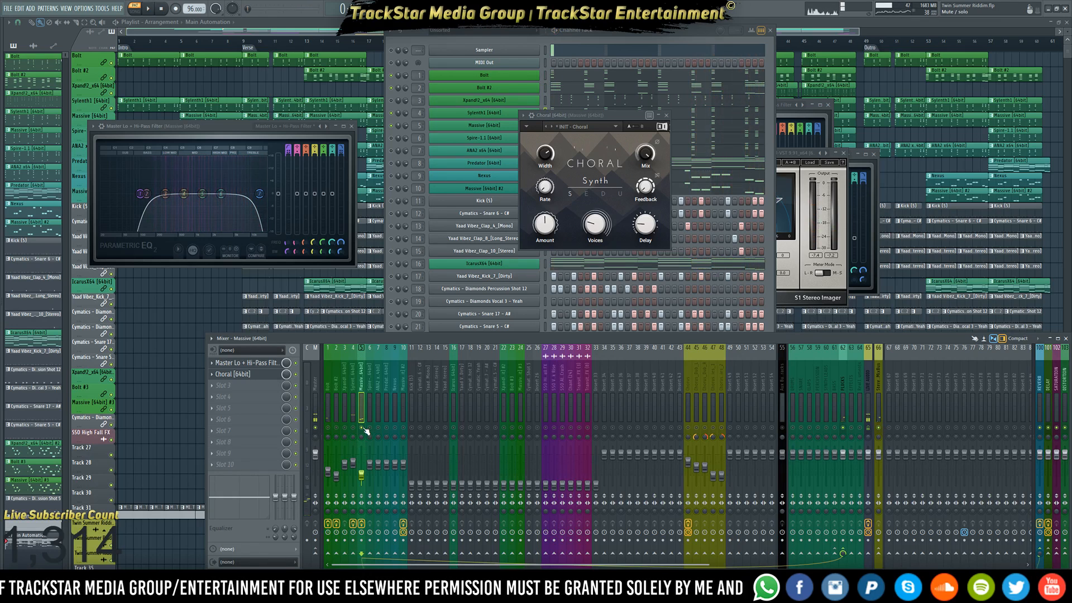
{"action": "key", "text": "space"}
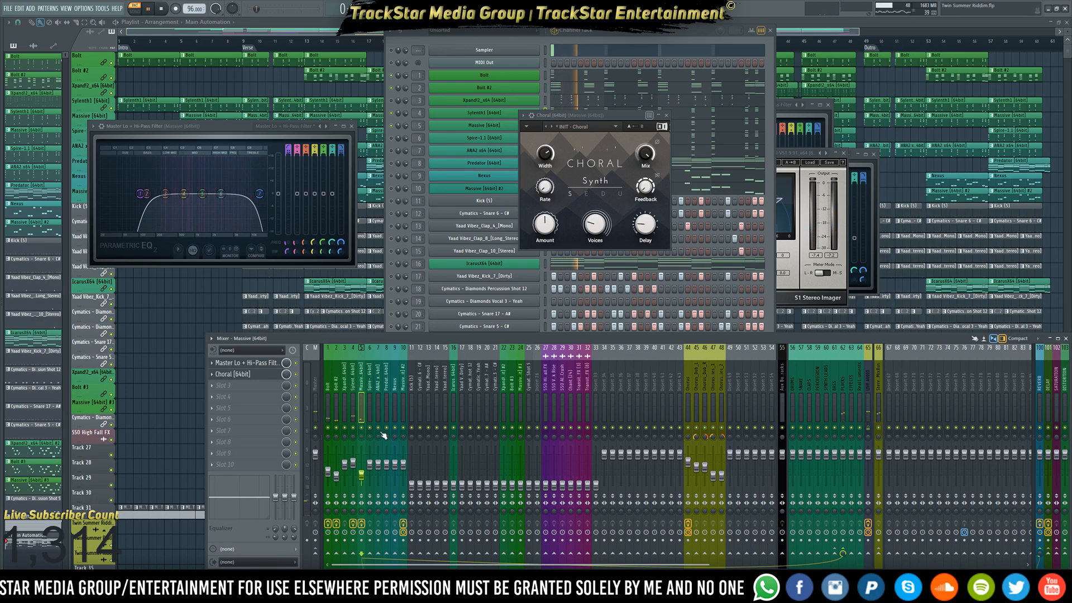
{"action": "key", "text": "space"}
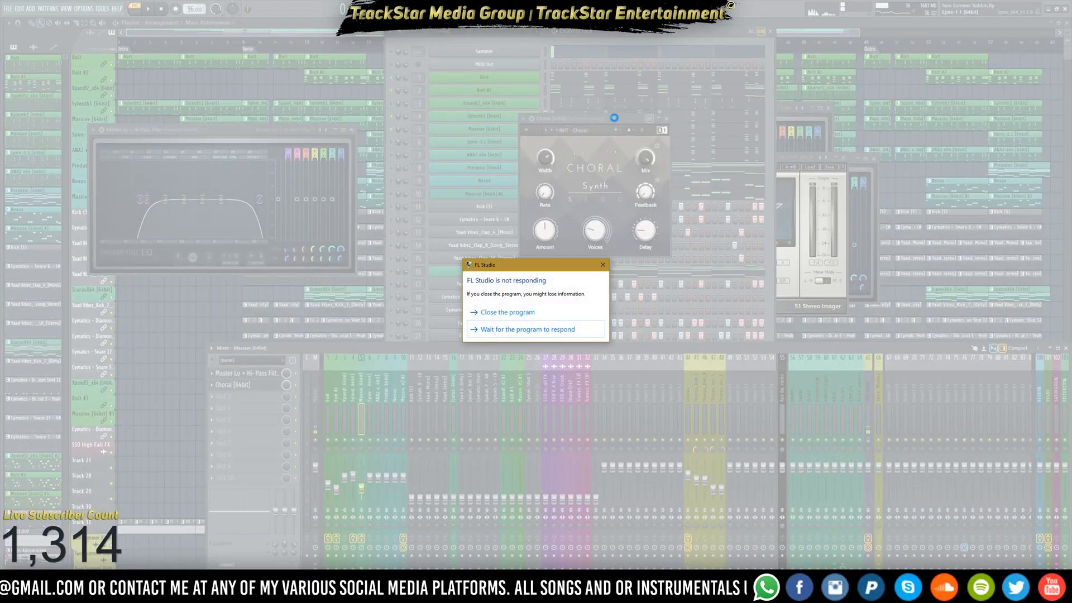
Wait for the unresponsive FL Studio, close the frozen program and relaunch it
{"action": "left_click", "coordinate": [527, 329]}
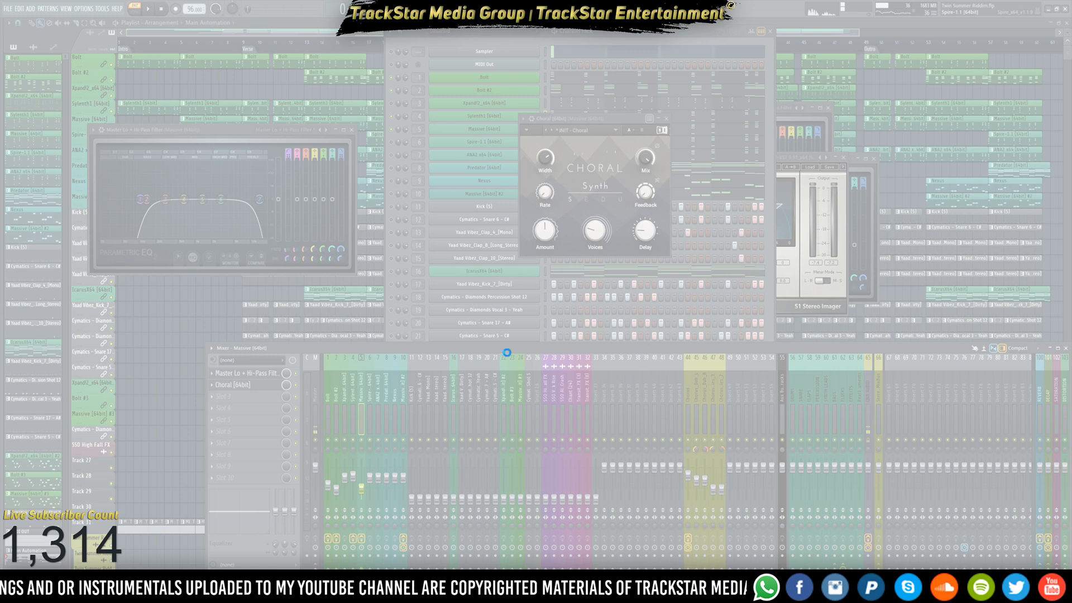
{"action": "left_click", "coordinate": [525, 313]}
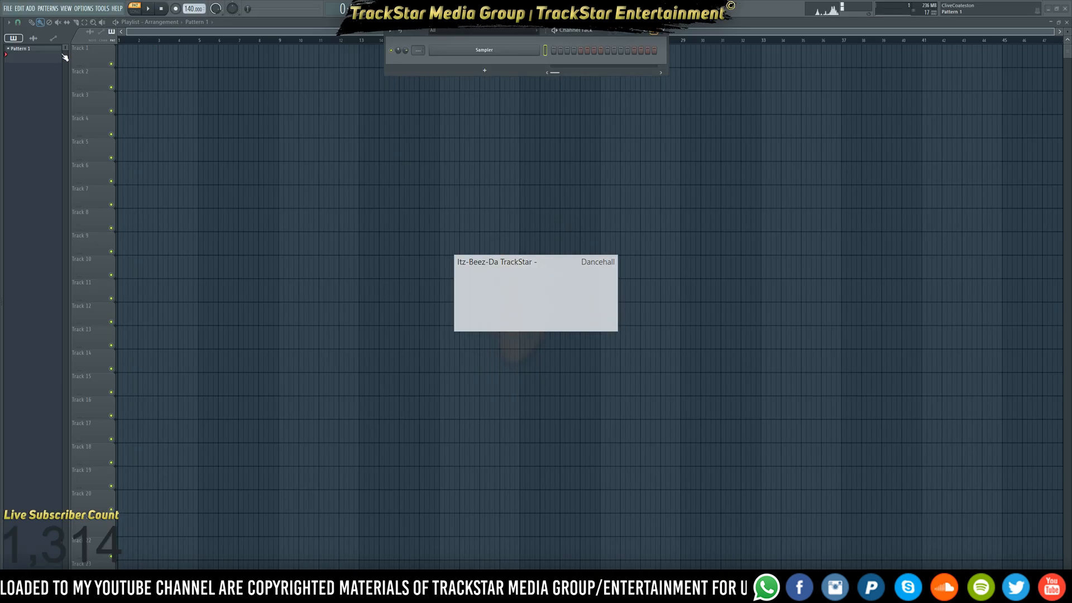
Open the backup "Twin Summer Riddim (autosaved at 18h10)_2" and discard the changes to the untitled project
{"action": "left_click", "coordinate": [8, 8]}
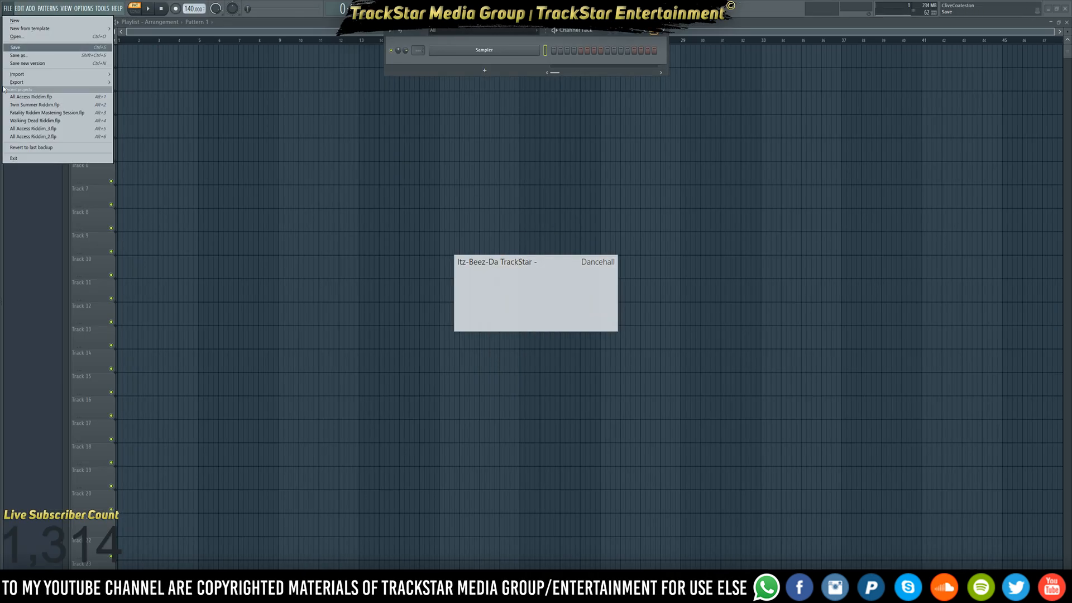
{"action": "left_click", "coordinate": [263, 85]}
{"action": "mouse_move", "coordinate": [0, 81]}
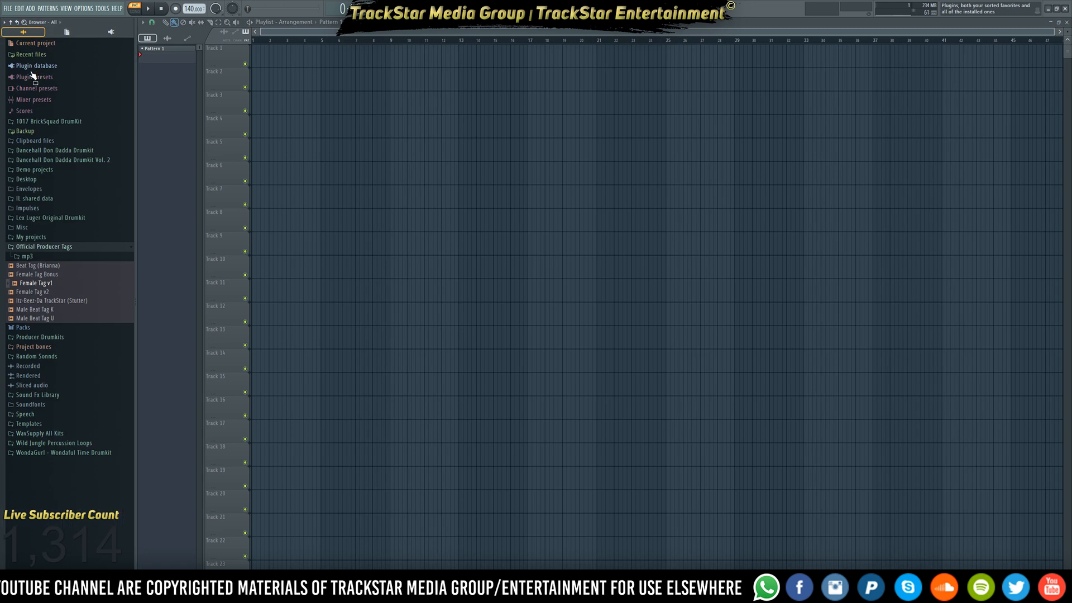
{"action": "left_click", "coordinate": [48, 45]}
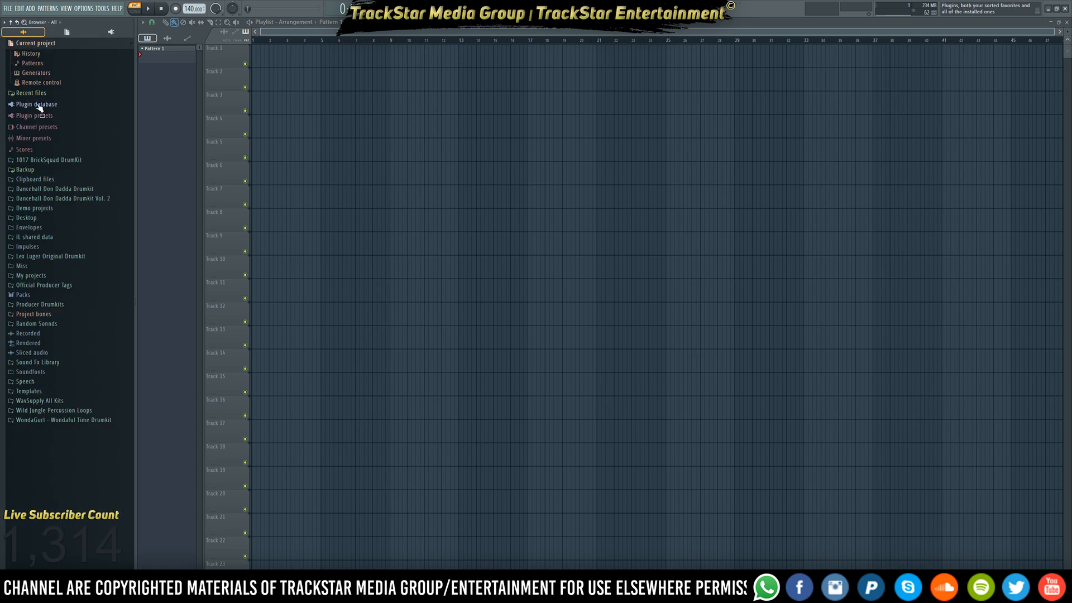
{"action": "left_click", "coordinate": [35, 93]}
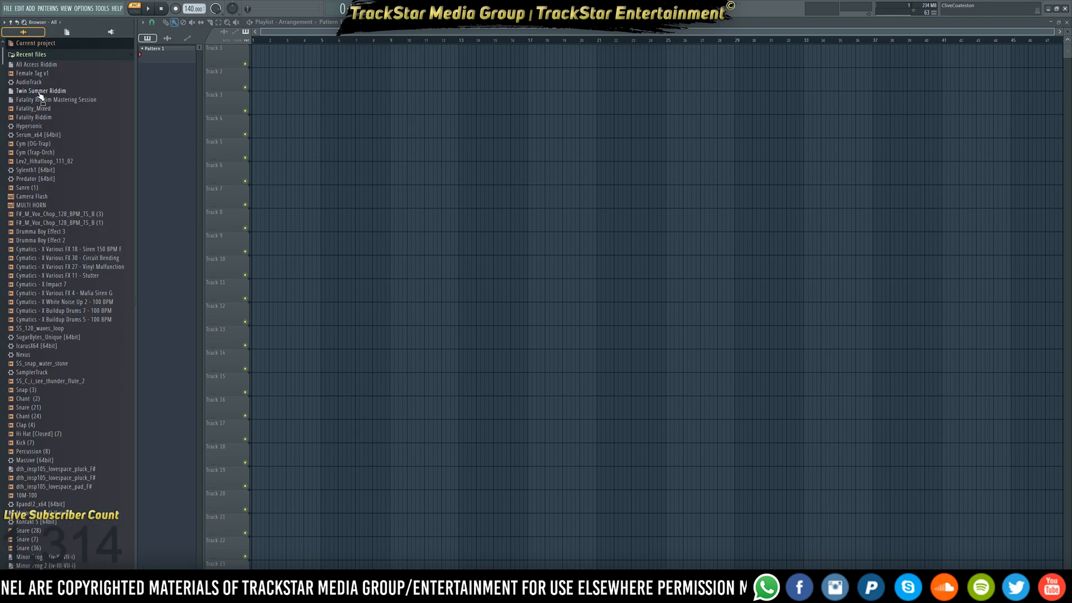
{"action": "left_click", "coordinate": [35, 55]}
{"action": "left_click", "coordinate": [33, 131]}
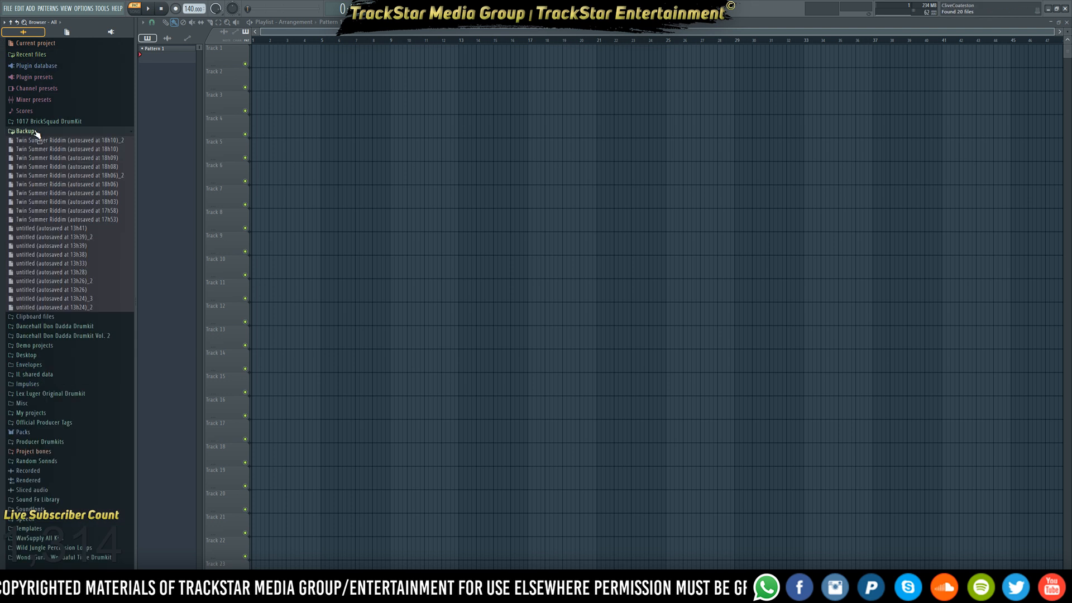
{"action": "right_click", "coordinate": [109, 141]}
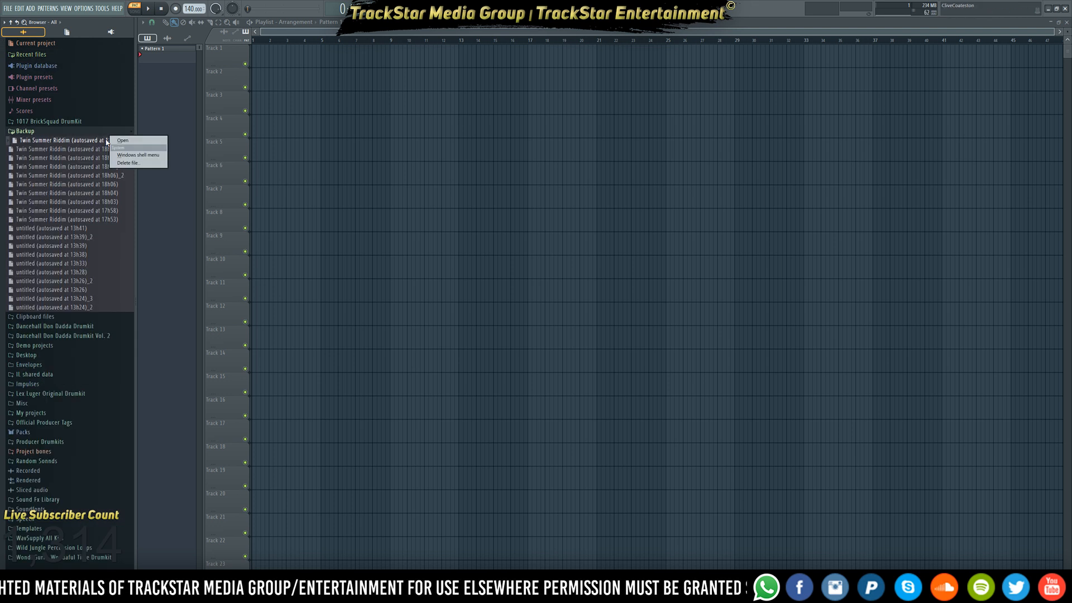
{"action": "left_click", "coordinate": [140, 142]}
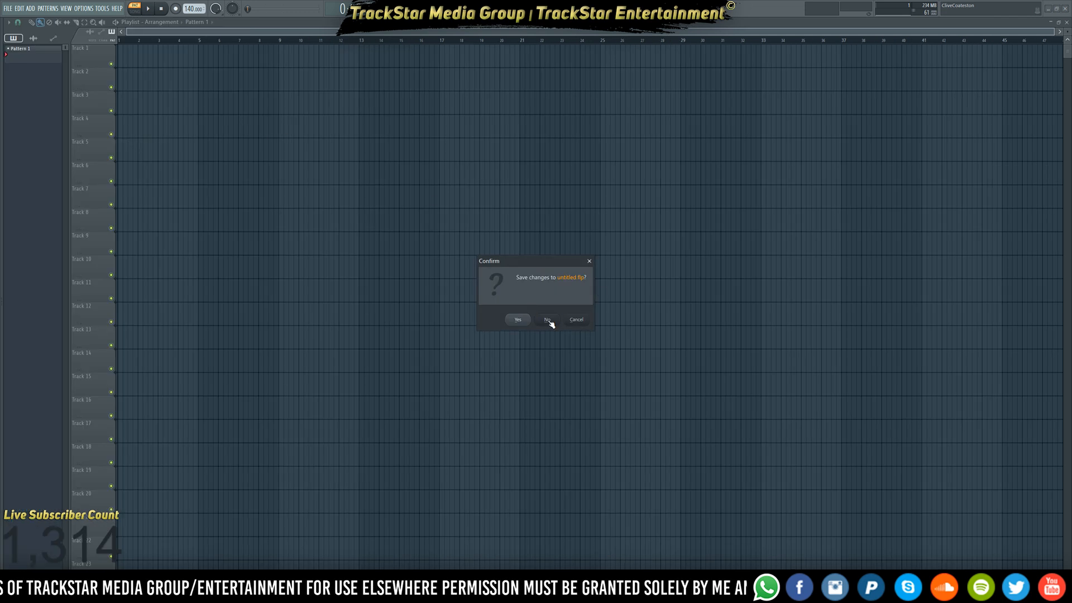
{"action": "left_click", "coordinate": [547, 320]}
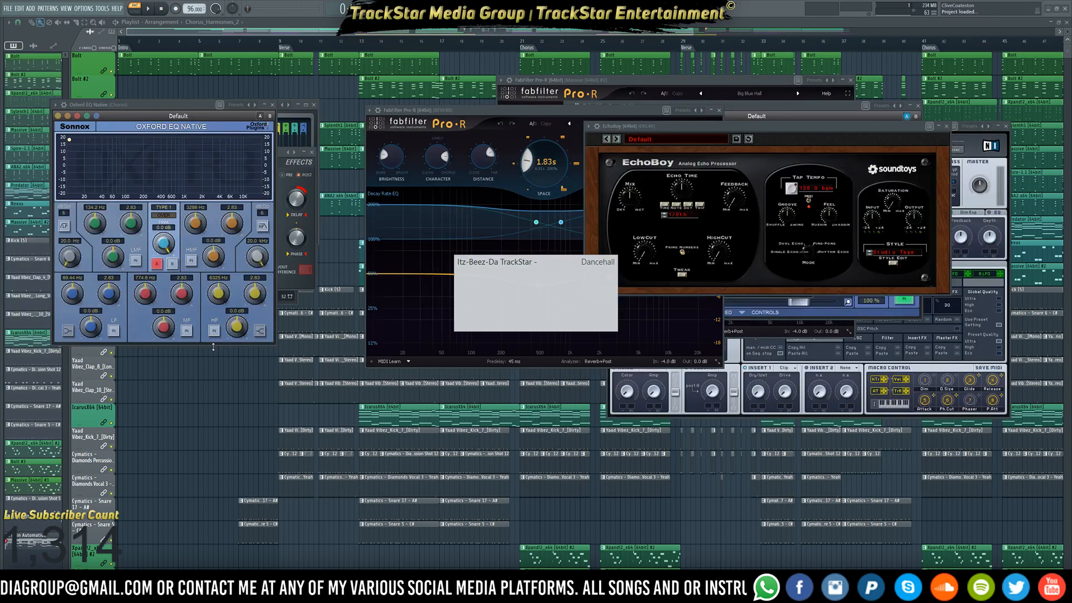
Close the open plugin windows, bring up the mixer and select the Massive insert, checking the effects on its neighbours
{"action": "key", "text": "F12"}
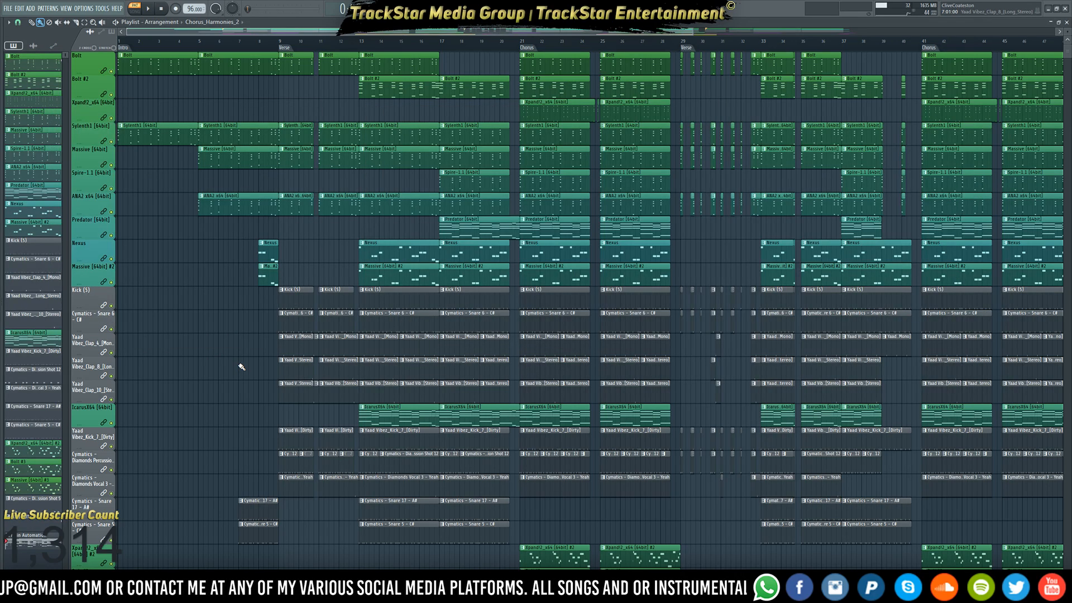
{"action": "key", "text": "F9"}
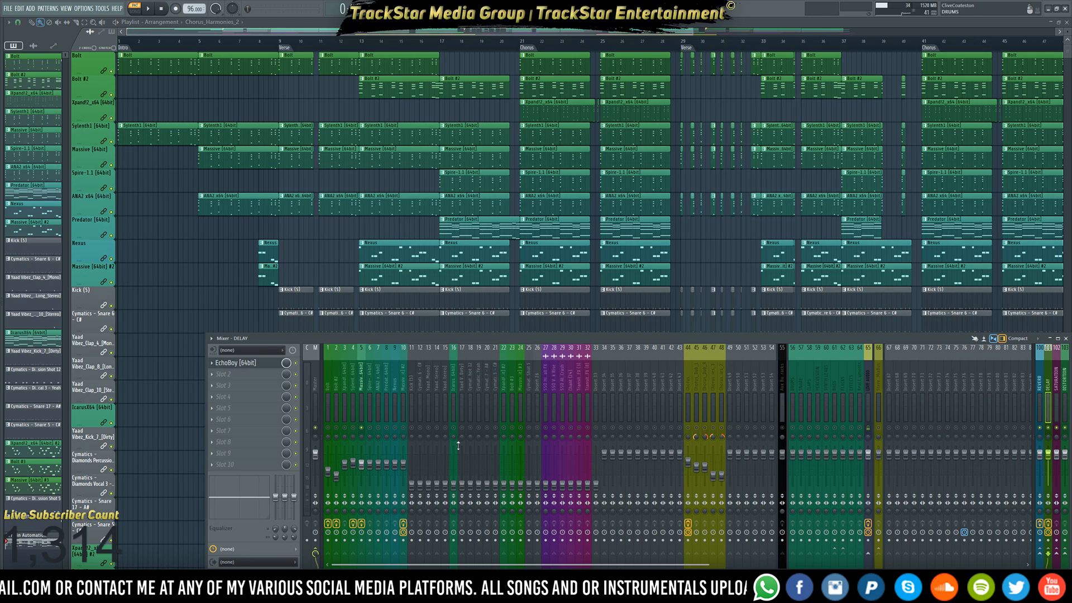
{"action": "left_click", "coordinate": [362, 412]}
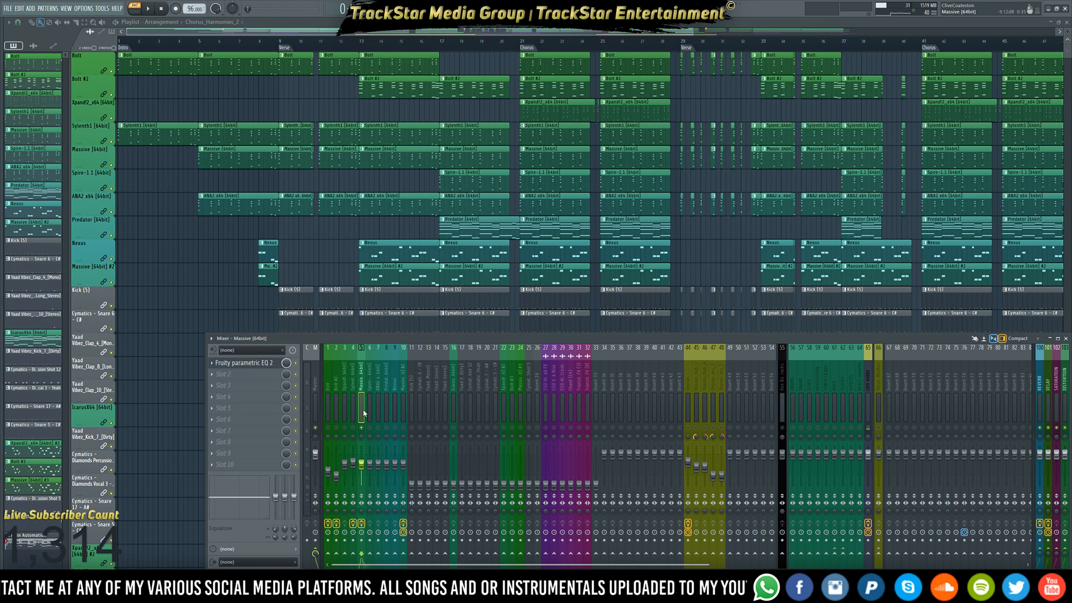
{"action": "left_click", "coordinate": [369, 412]}
{"action": "left_click", "coordinate": [362, 413]}
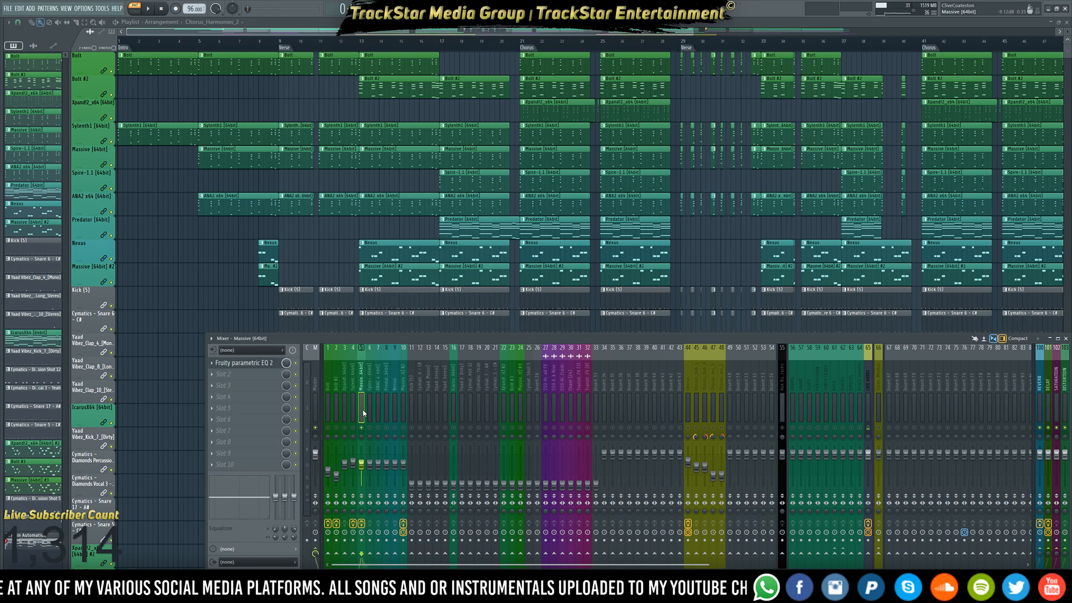
{"action": "left_click", "coordinate": [355, 413]}
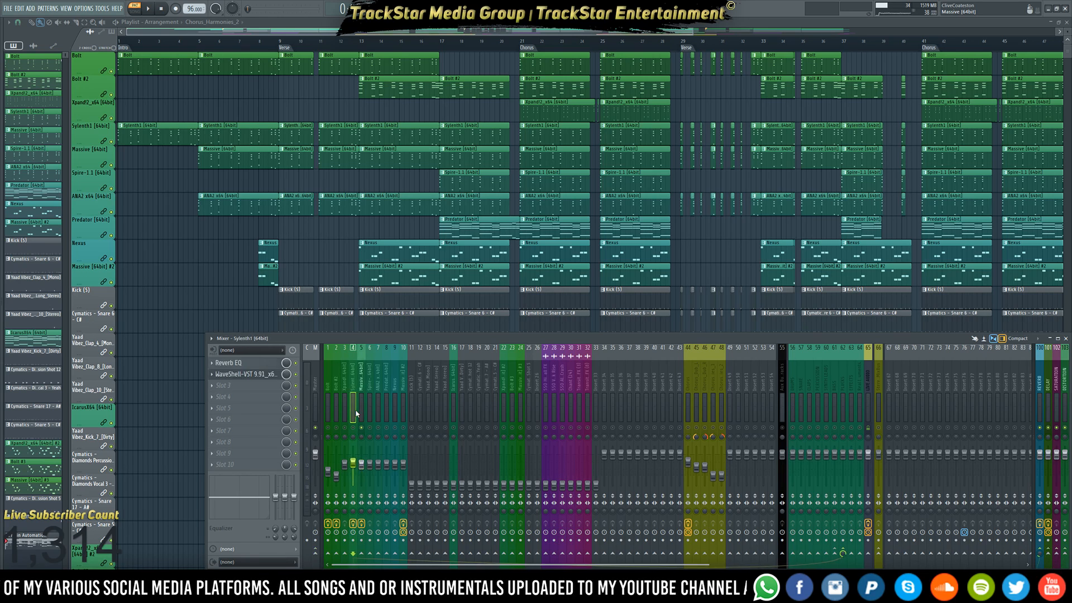
{"action": "left_click", "coordinate": [362, 413]}
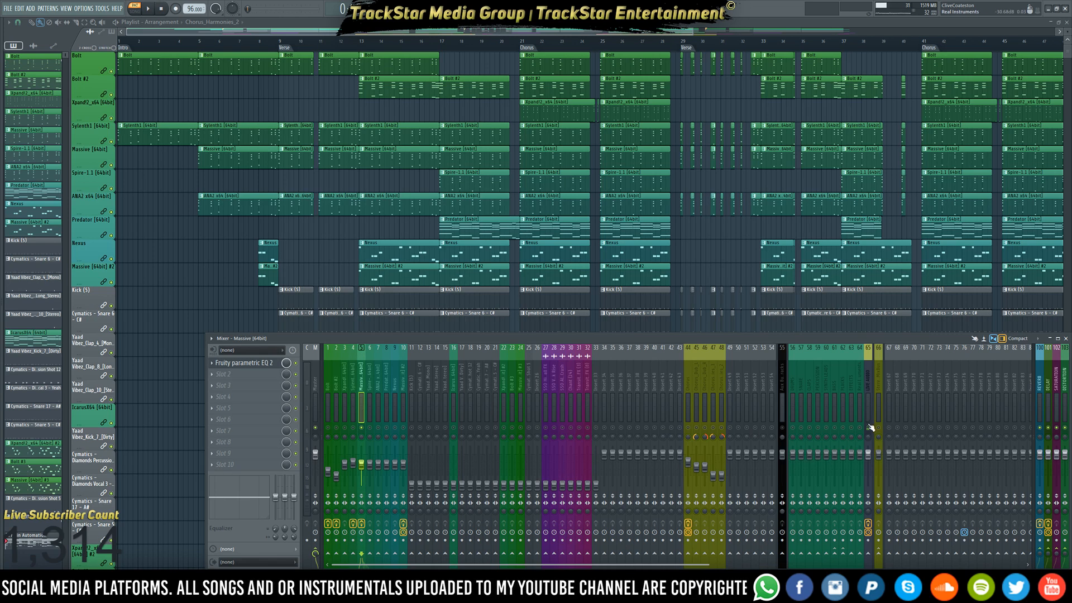
{"action": "key", "text": "F9"}
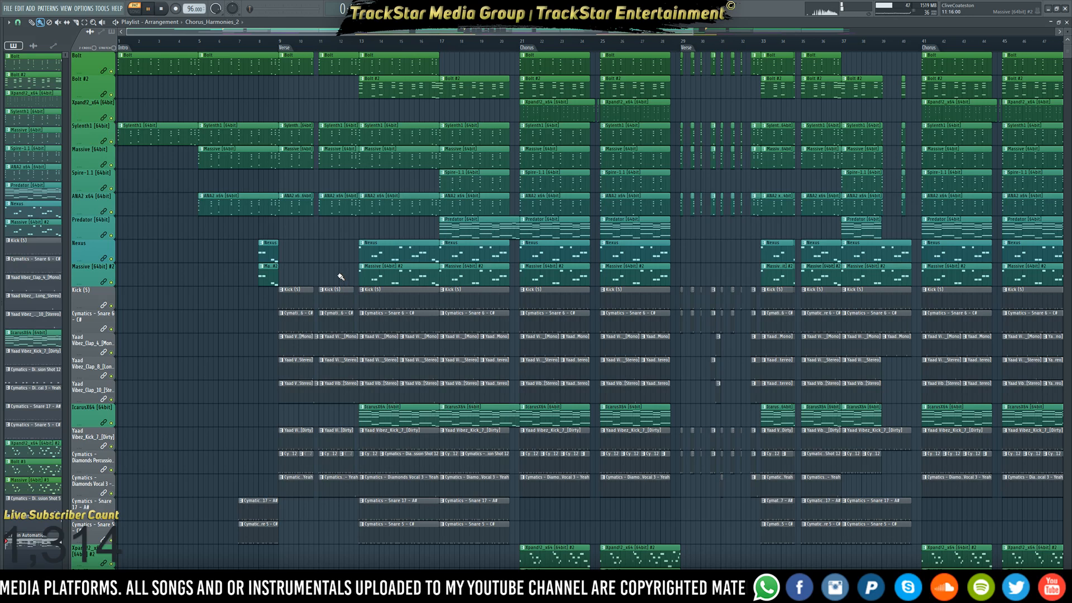
{"action": "key", "text": "F9"}
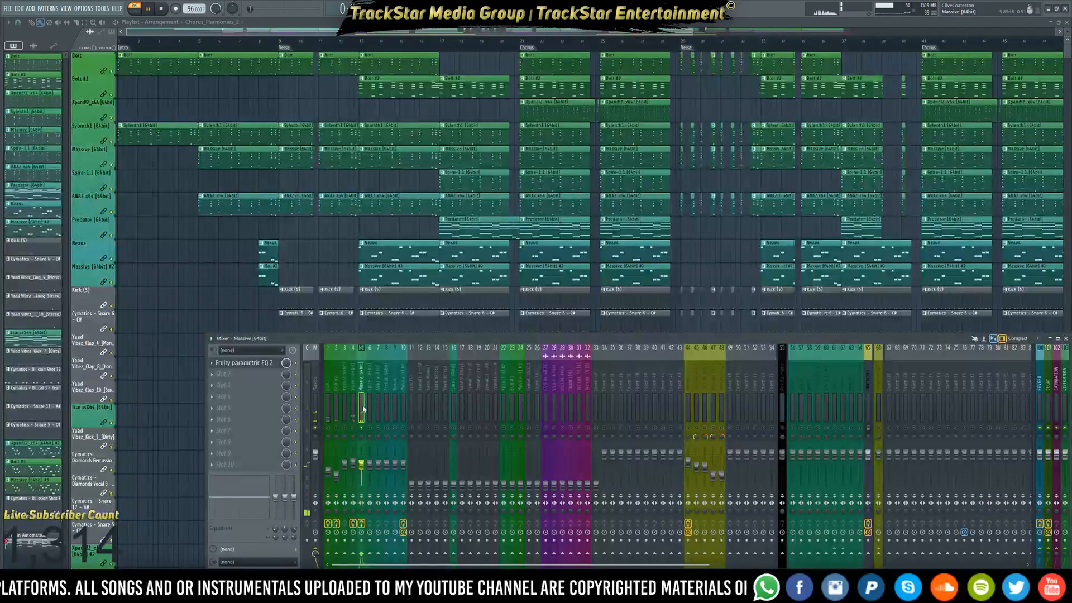
Load the Master Lo + Hi-Pass Filter preset in Massive's Parametric EQ 2 and extend the roll-offs at both ends
{"action": "left_click", "coordinate": [260, 364]}
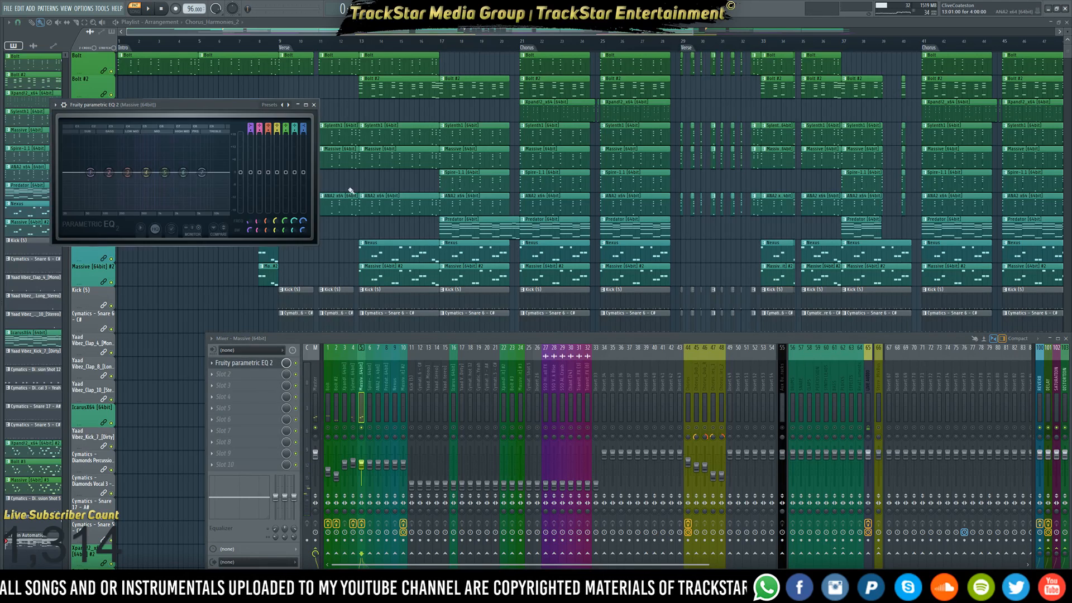
{"action": "left_click", "coordinate": [287, 104]}
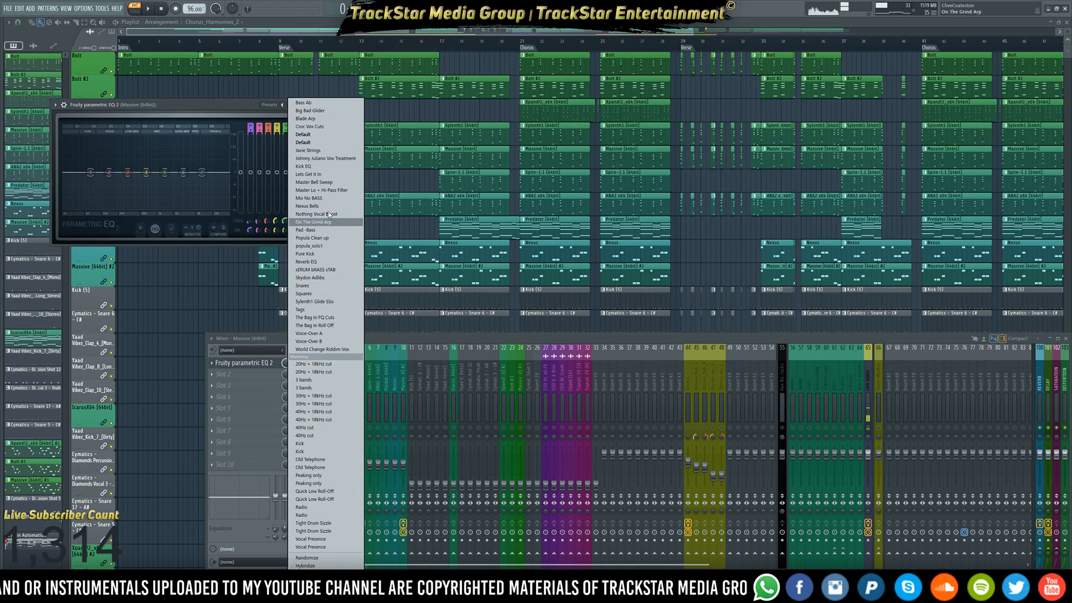
{"action": "left_click", "coordinate": [332, 191]}
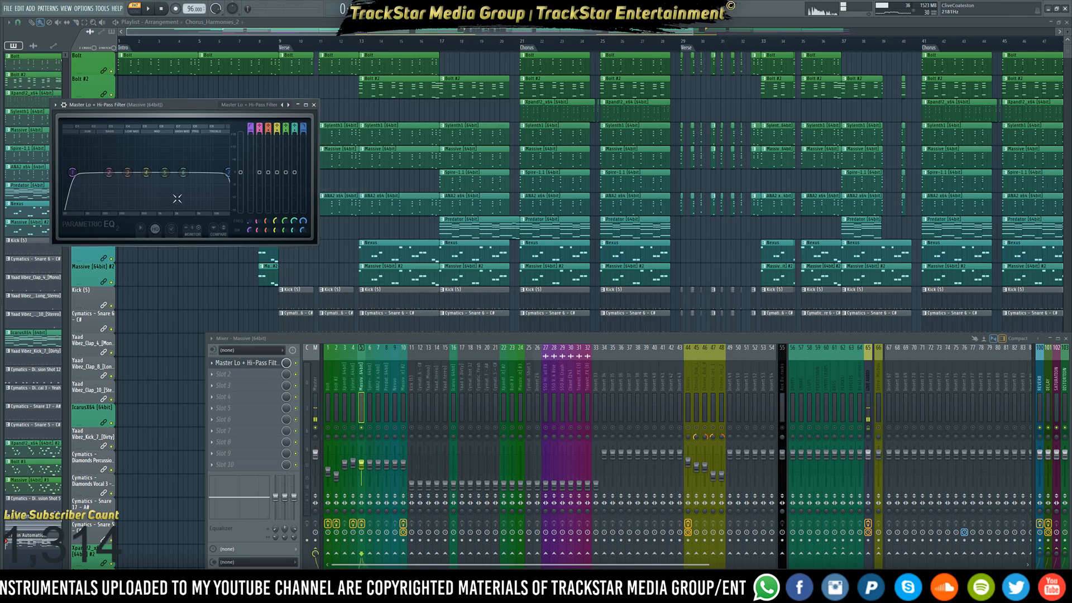
{"action": "left_click_drag", "start_coordinate": [249, 131], "coordinate": [304, 147]}
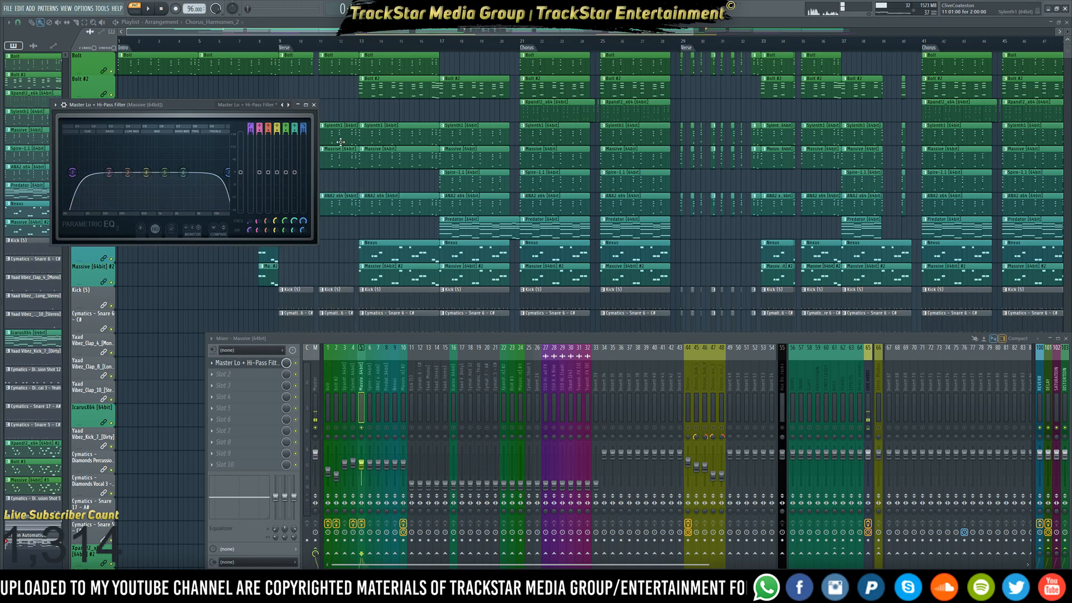
Rename the Spire-1.1 channel to PL Anjuna and move its synth window clear of the channel rack
{"action": "key", "text": "F6"}
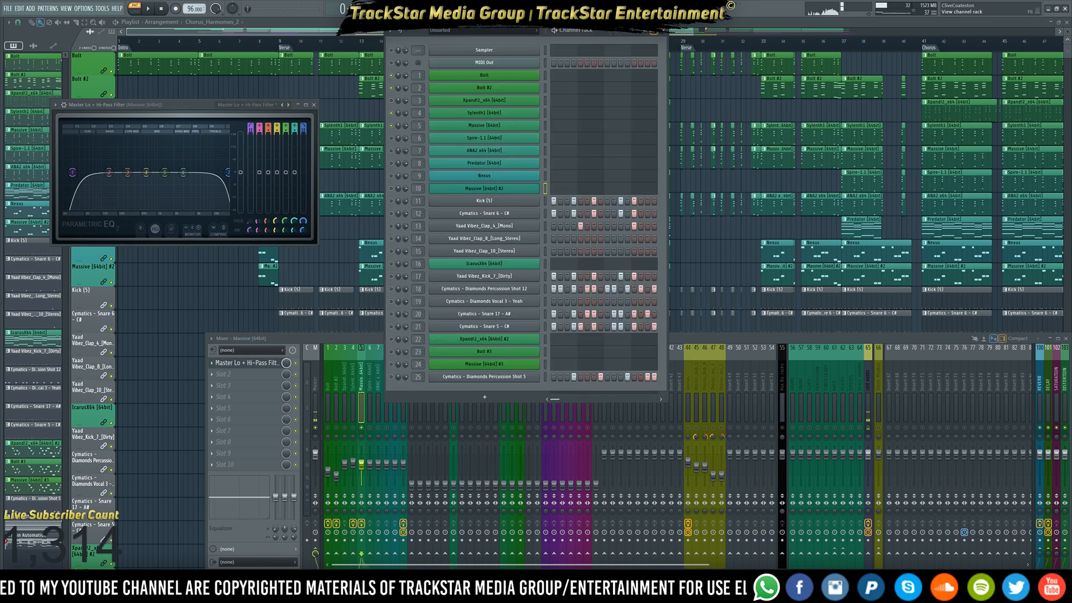
{"action": "left_click", "coordinate": [473, 140]}
{"action": "left_click_drag", "start_coordinate": [400, 224], "coordinate": [805, 114]}
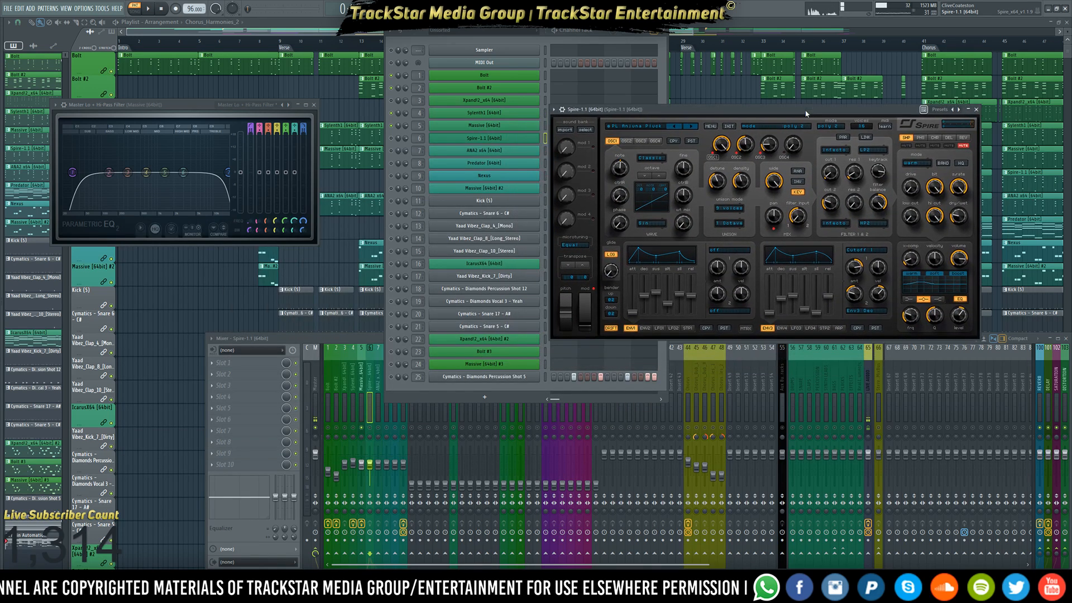
{"action": "right_click", "coordinate": [486, 139]}
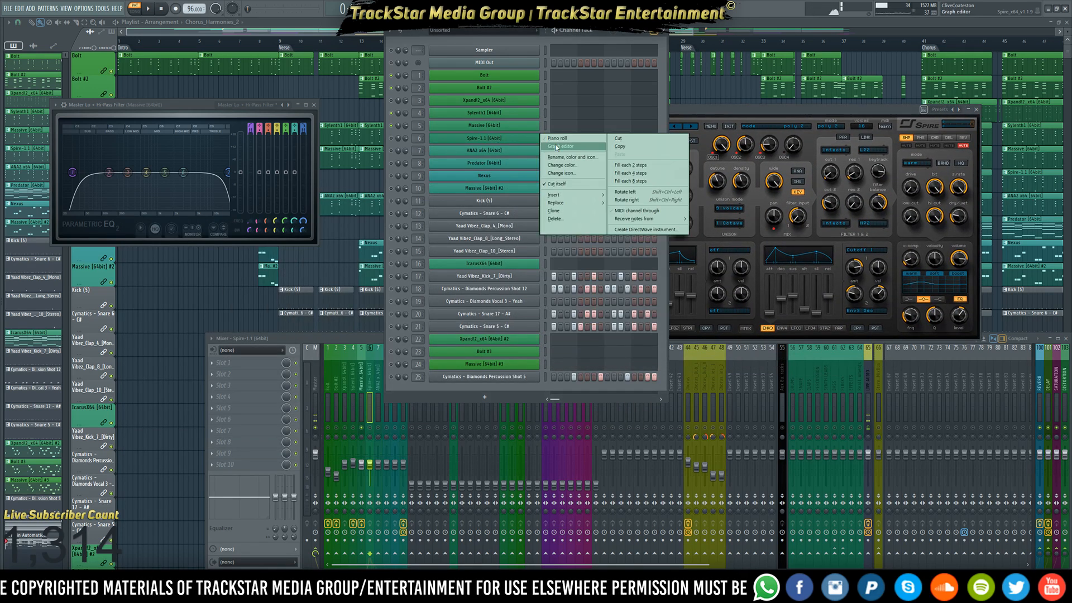
{"action": "left_click", "coordinate": [581, 163]}
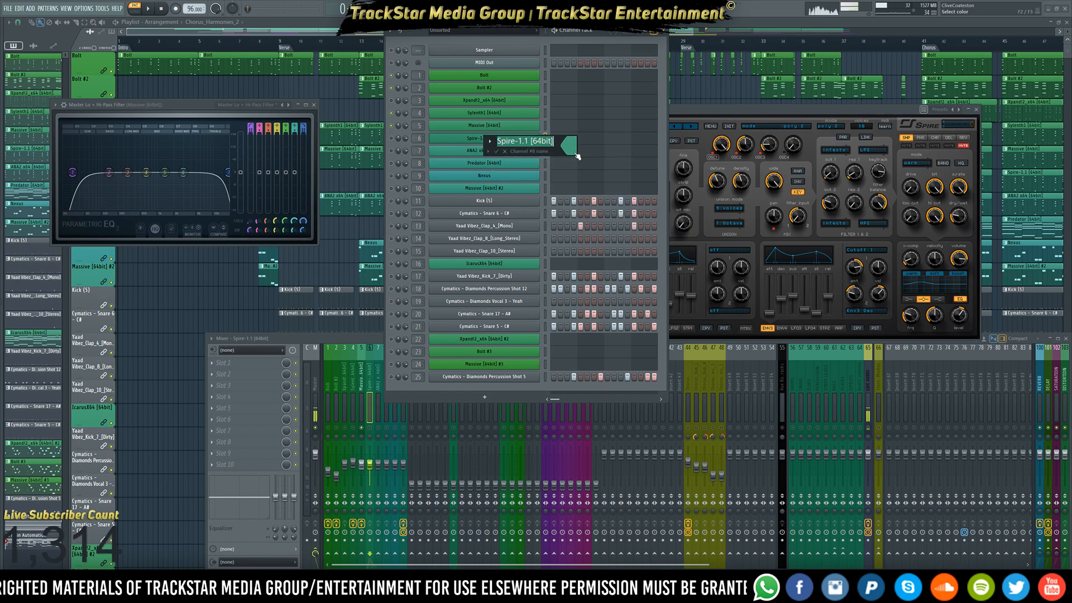
{"action": "type", "text": "PL Anjuna"}
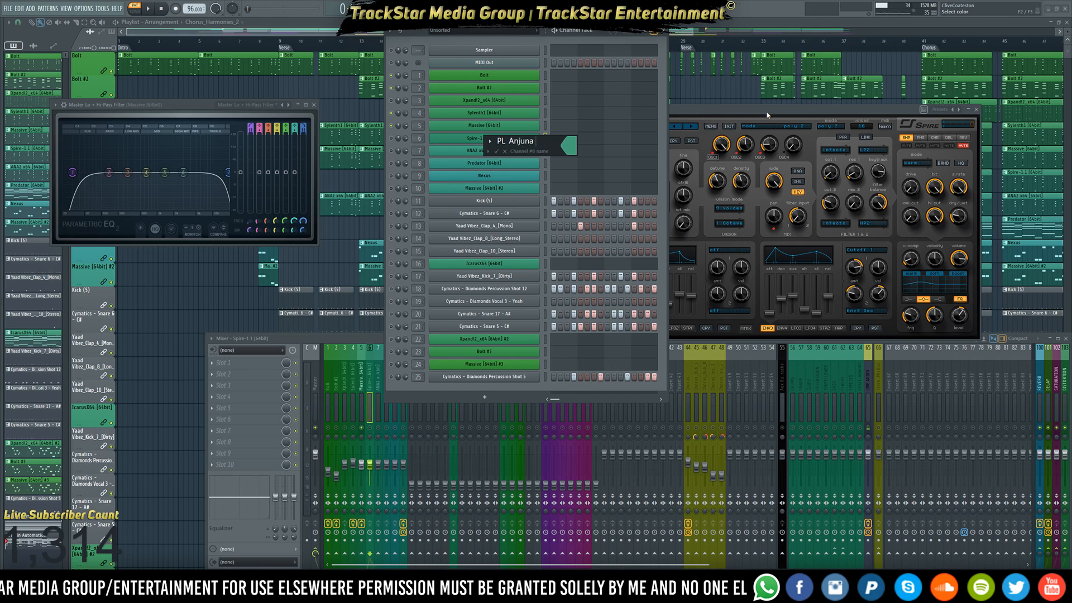
{"action": "key", "text": "Return"}
{"action": "left_click", "coordinate": [756, 110]}
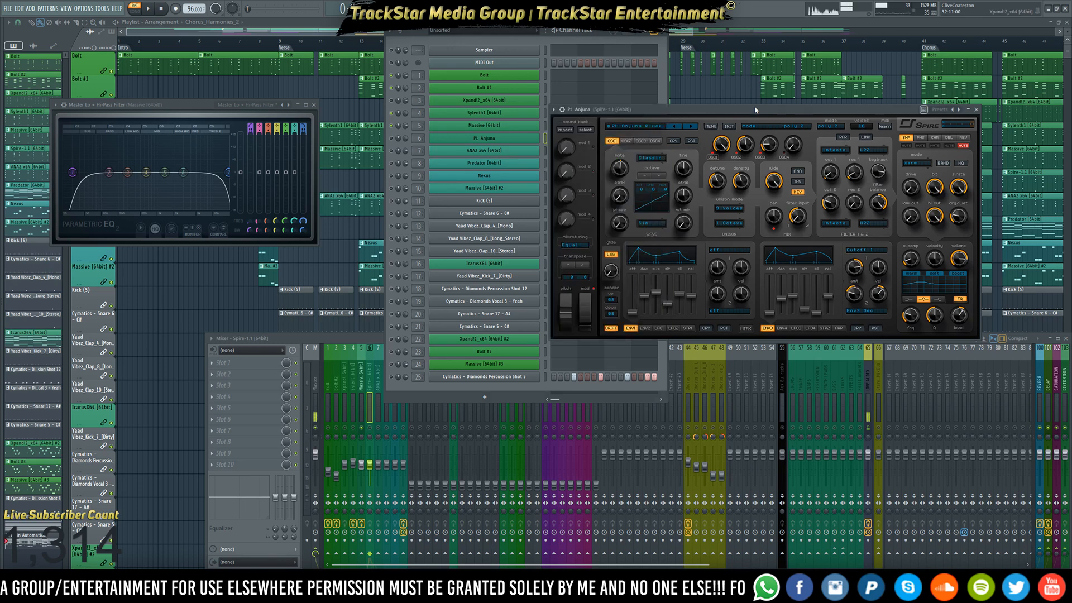
{"action": "left_click_drag", "start_coordinate": [756, 110], "coordinate": [817, 101]}
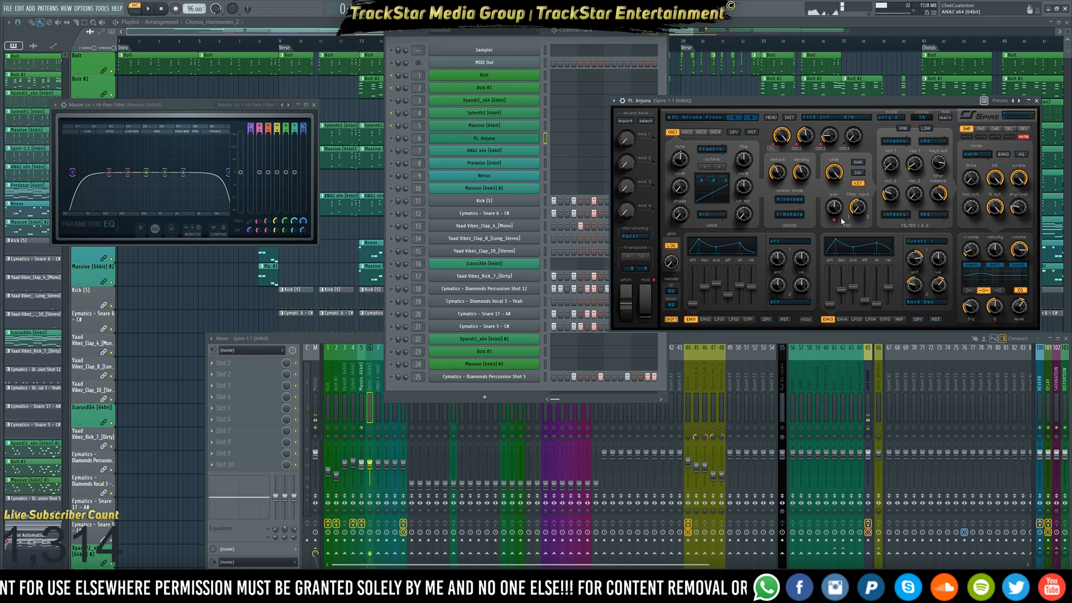
Add the Choral chorus effect to the second effect slot of the Massive insert
{"action": "left_click", "coordinate": [366, 431]}
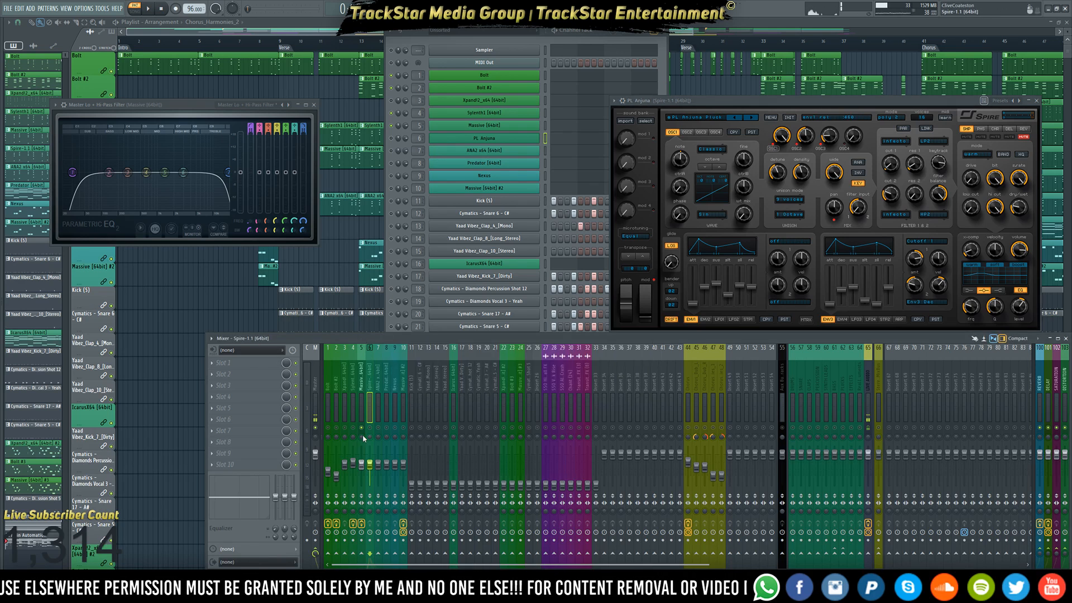
{"action": "left_click", "coordinate": [362, 430]}
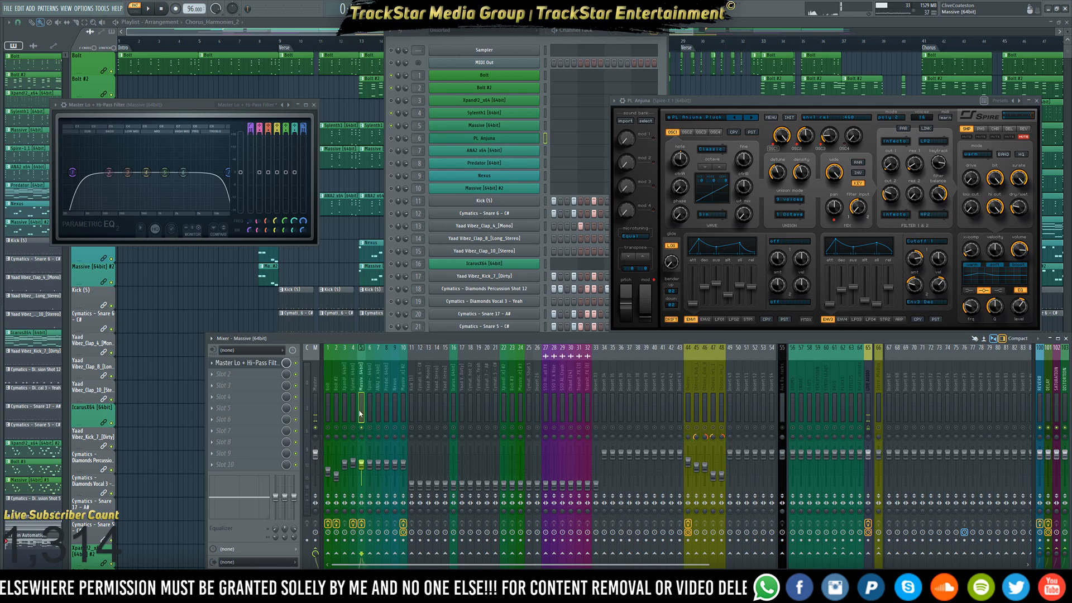
{"action": "left_click", "coordinate": [259, 374]}
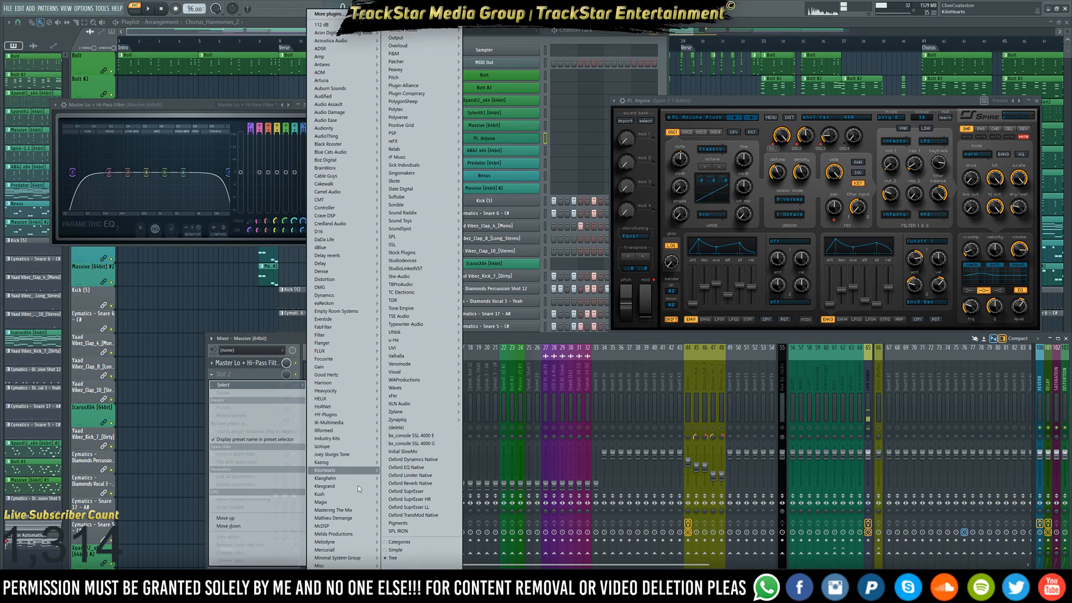
{"action": "mouse_move", "coordinate": [338, 590]}
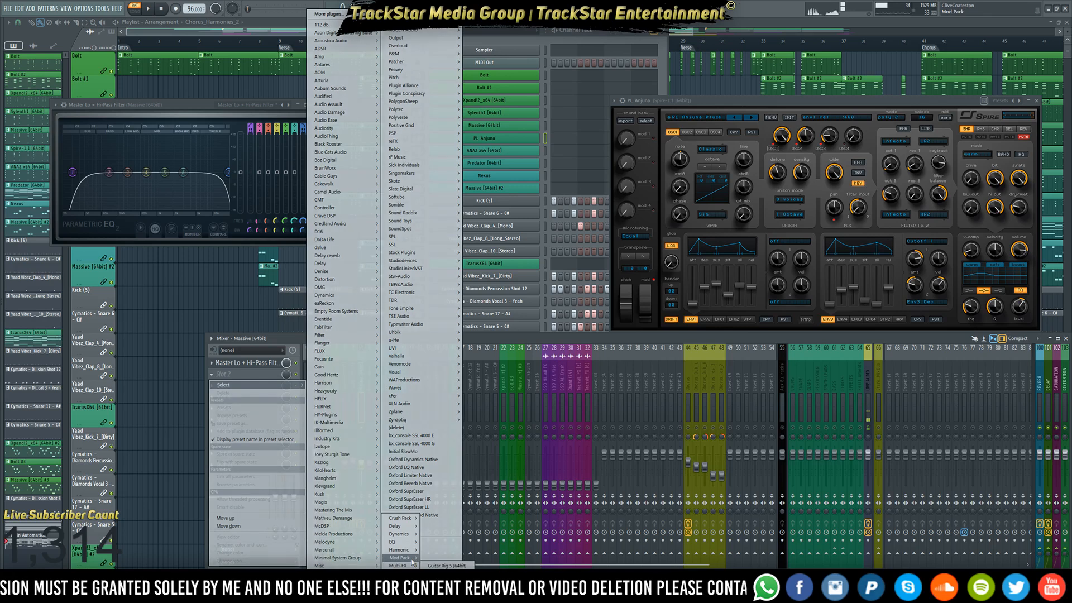
{"action": "mouse_move", "coordinate": [400, 558]}
{"action": "left_click", "coordinate": [447, 558]}
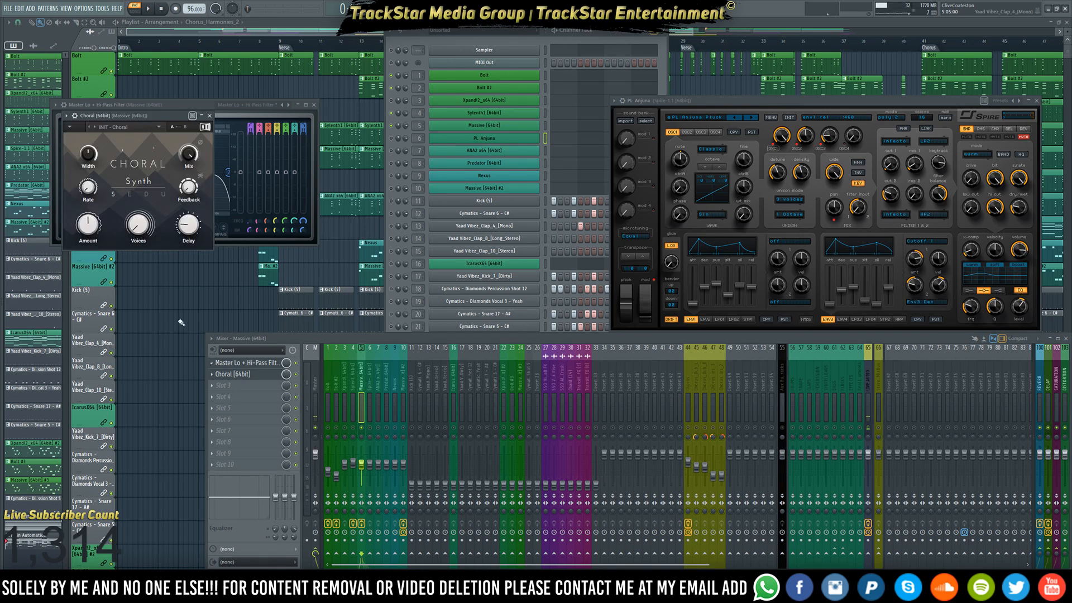
Move the Choral window clear of the EQ, set its Width to 70% and raise the Voices slightly
{"action": "left_click_drag", "start_coordinate": [150, 112], "coordinate": [530, 237]}
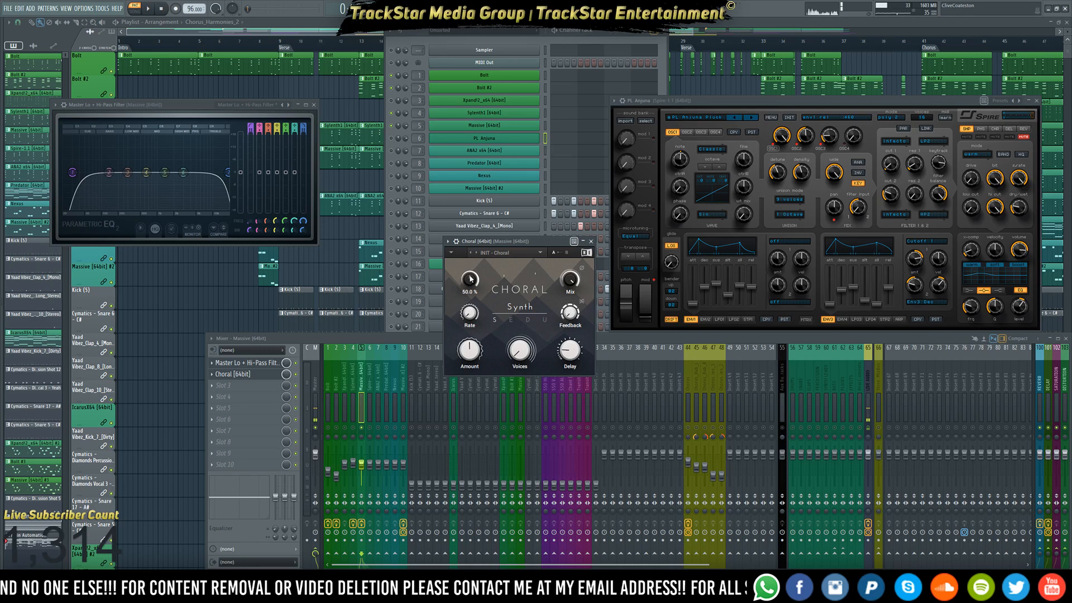
{"action": "left_click_drag", "start_coordinate": [470, 280], "coordinate": [470, 256]}
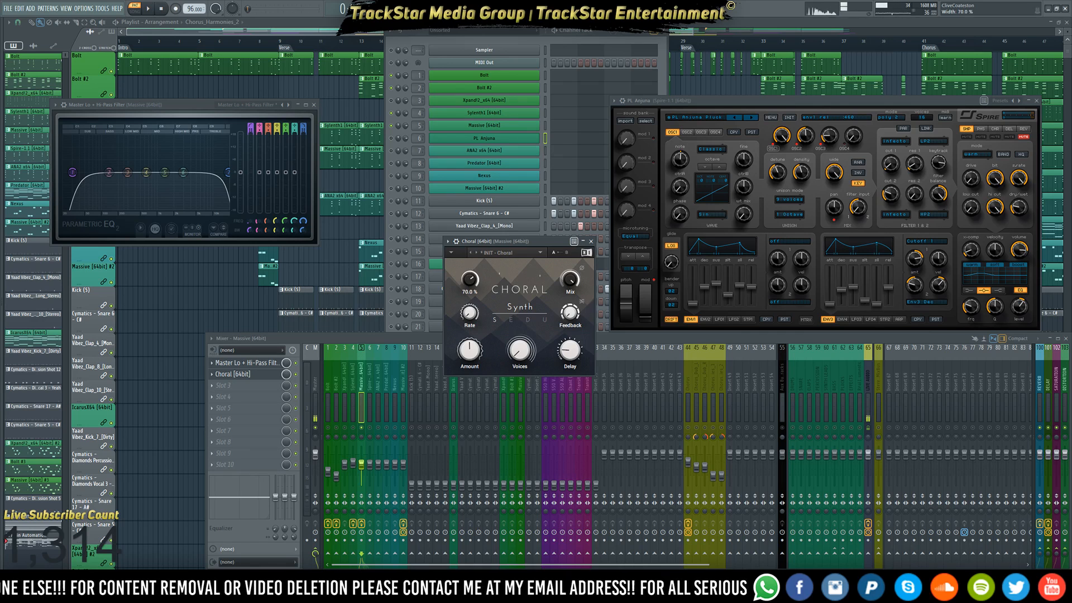
{"action": "left_click_drag", "start_coordinate": [520, 350], "coordinate": [519, 360]}
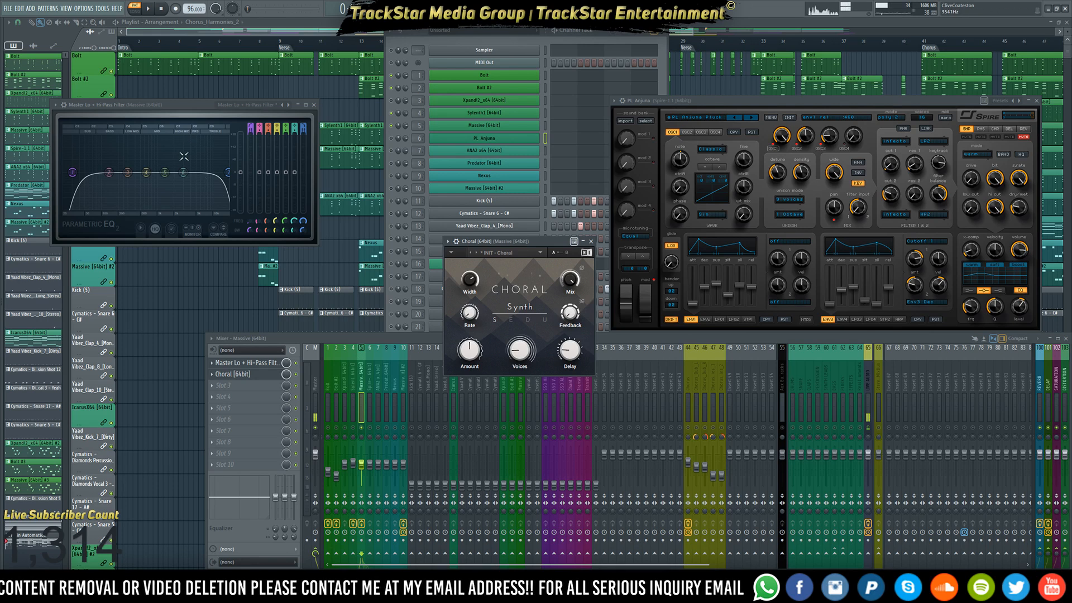
Set Massive's EQ low cut to about 104 Hz and high cut to about 14.4 kHz, and lower its mixer fader to about 38%
{"action": "left_click_drag", "start_coordinate": [73, 173], "coordinate": [87, 172]}
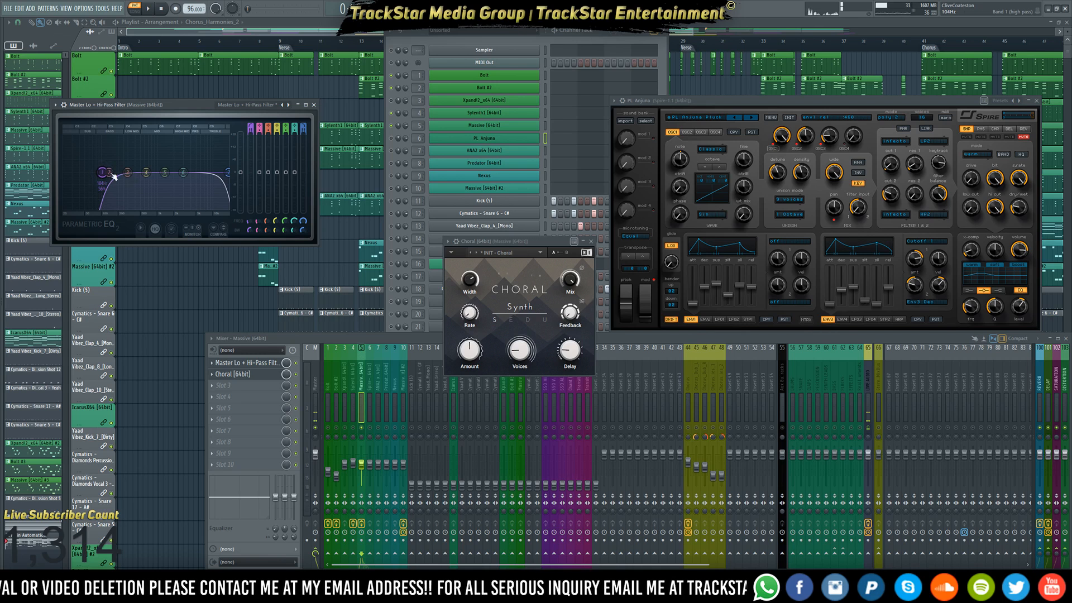
{"action": "left_click_drag", "start_coordinate": [114, 176], "coordinate": [209, 177]}
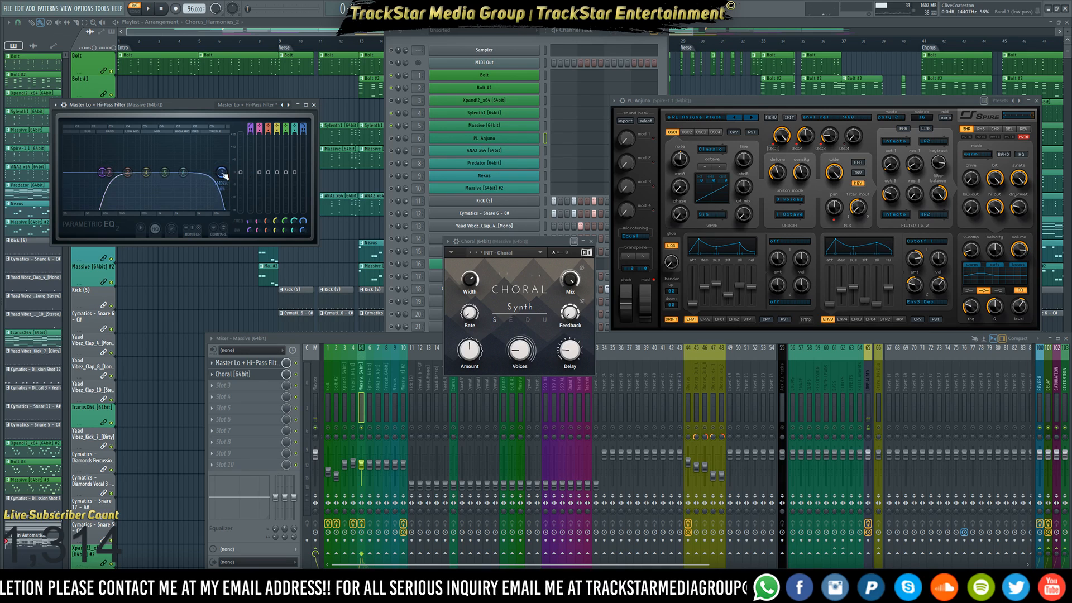
{"action": "key", "text": "space"}
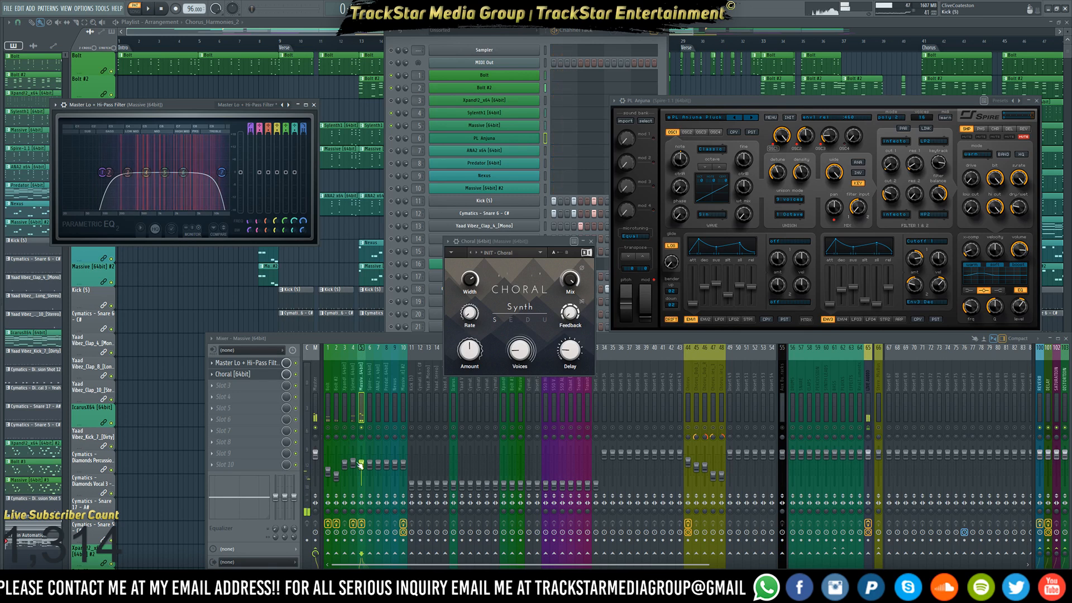
{"action": "left_click", "coordinate": [338, 428]}
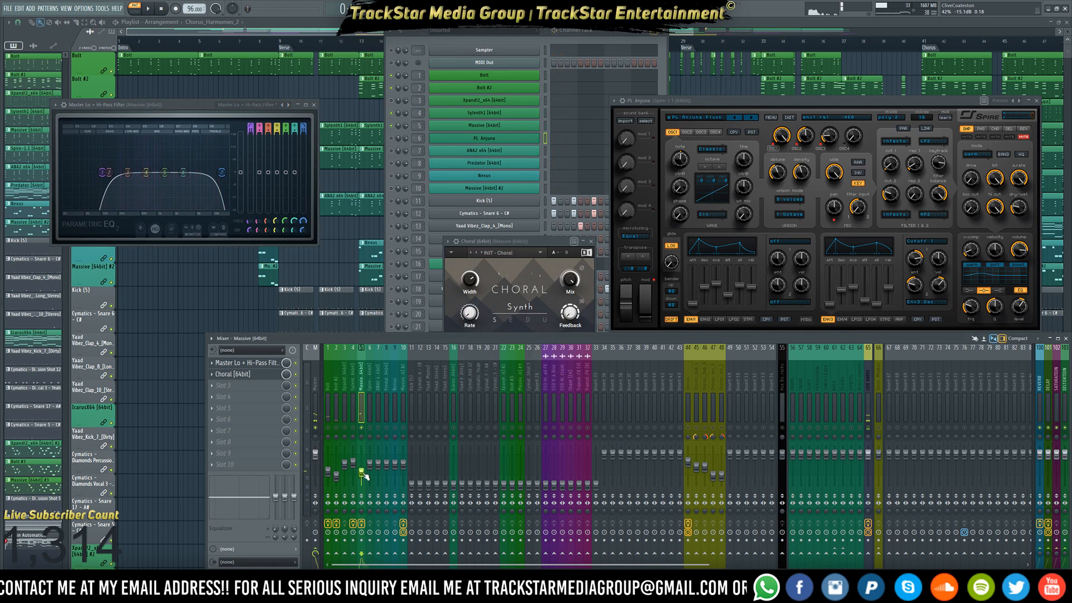
{"action": "key", "text": "space"}
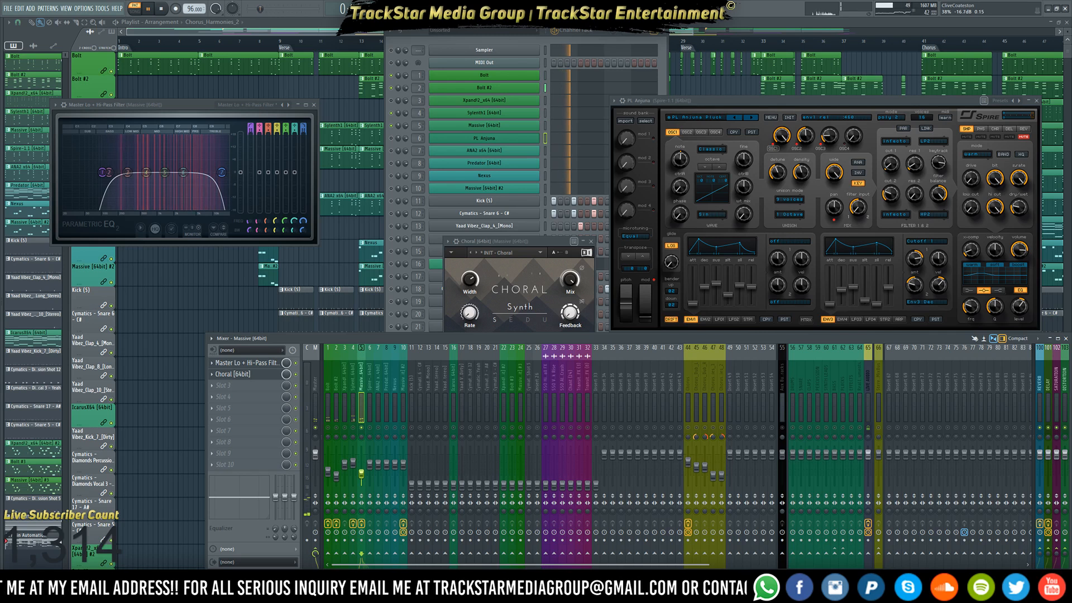
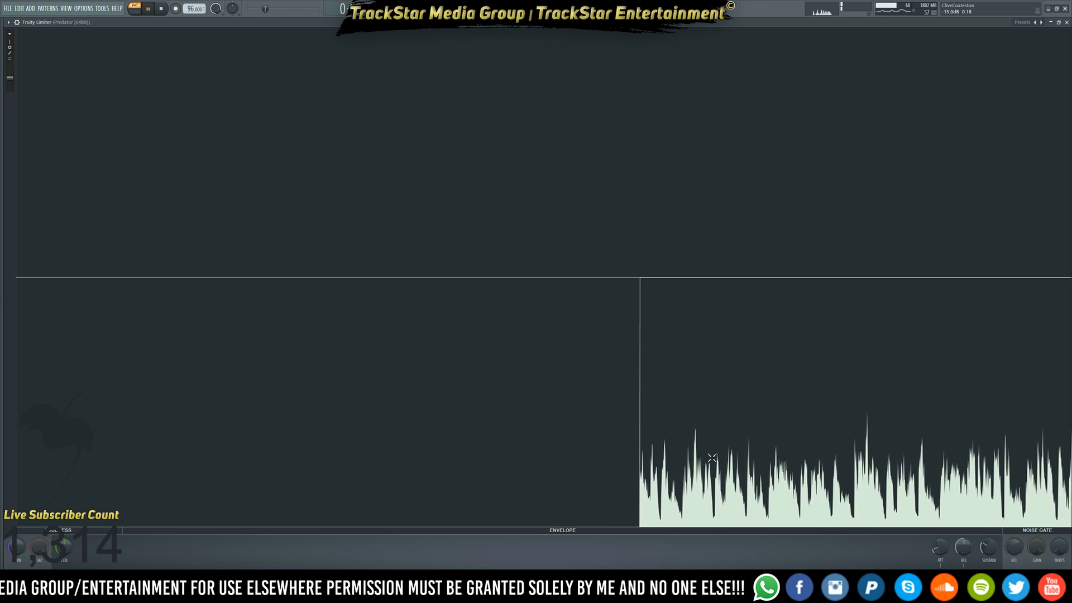
Lower the Fruity Limiter ceiling on the Predator insert so it catches the peaks, and restore the limiter window to normal size
{"action": "key", "text": "space"}
{"action": "left_click_drag", "start_coordinate": [666, 457], "coordinate": [651, 458]}
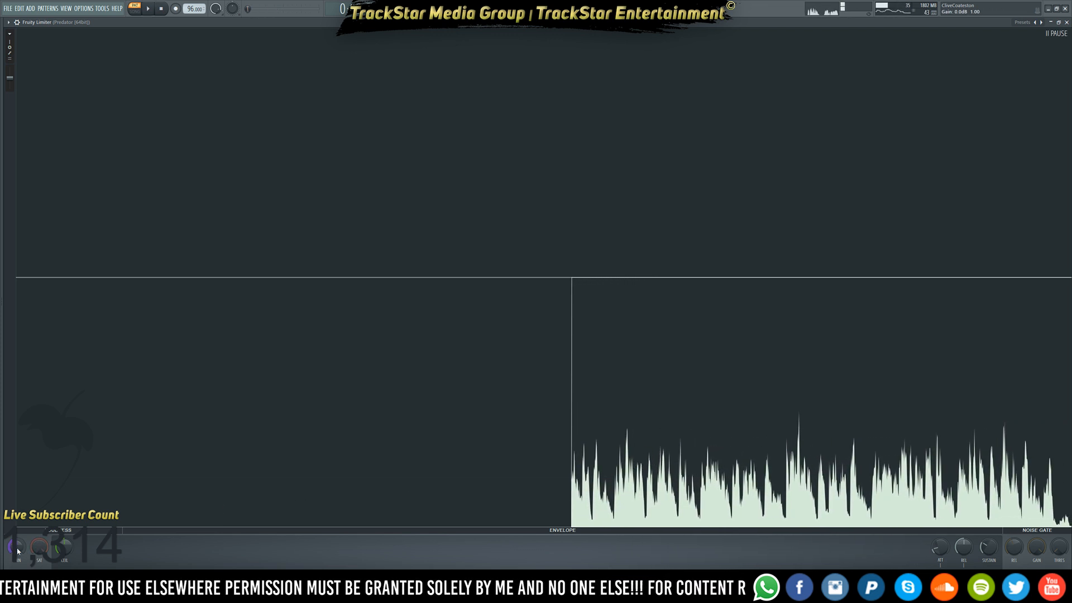
{"action": "left_click_drag", "start_coordinate": [64, 547], "coordinate": [64, 588]}
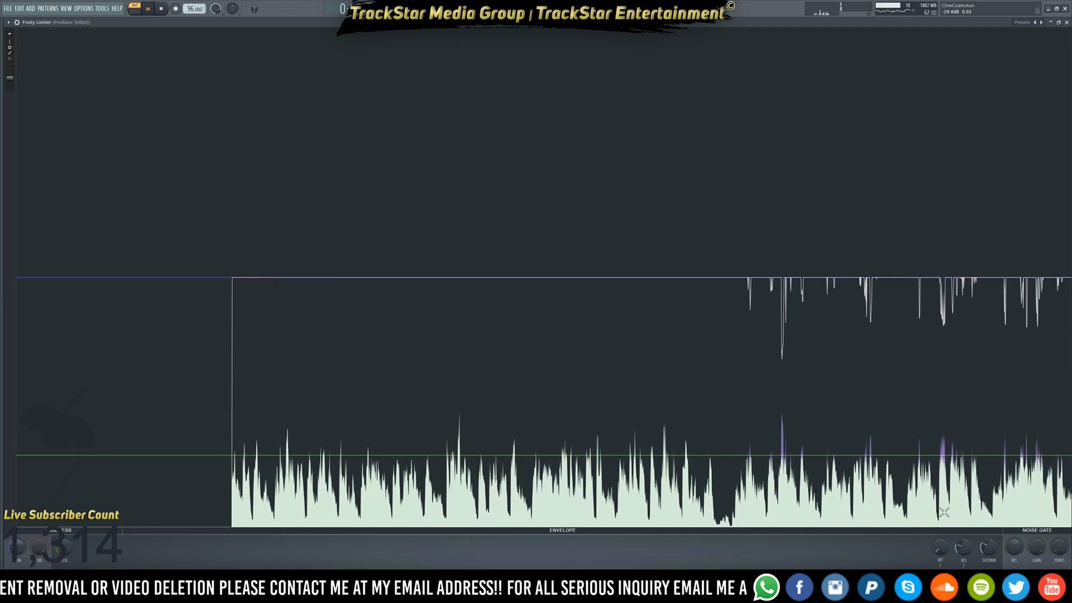
{"action": "left_click", "coordinate": [1059, 23]}
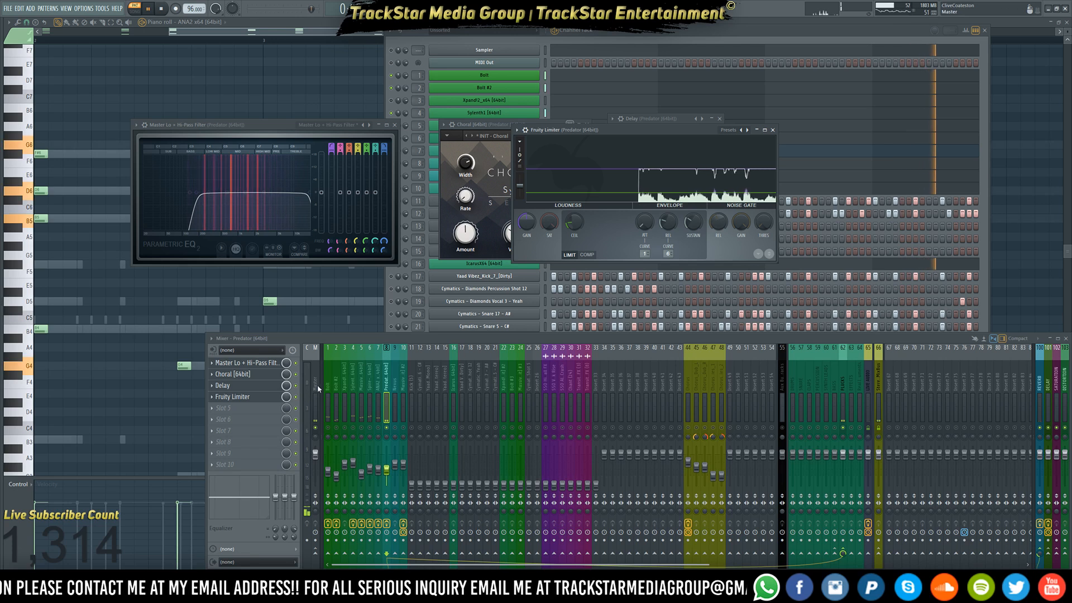
Raise the low cut on Predator's EQ and audition the sound with all mixer tracks unmuted
{"action": "key", "text": "space"}
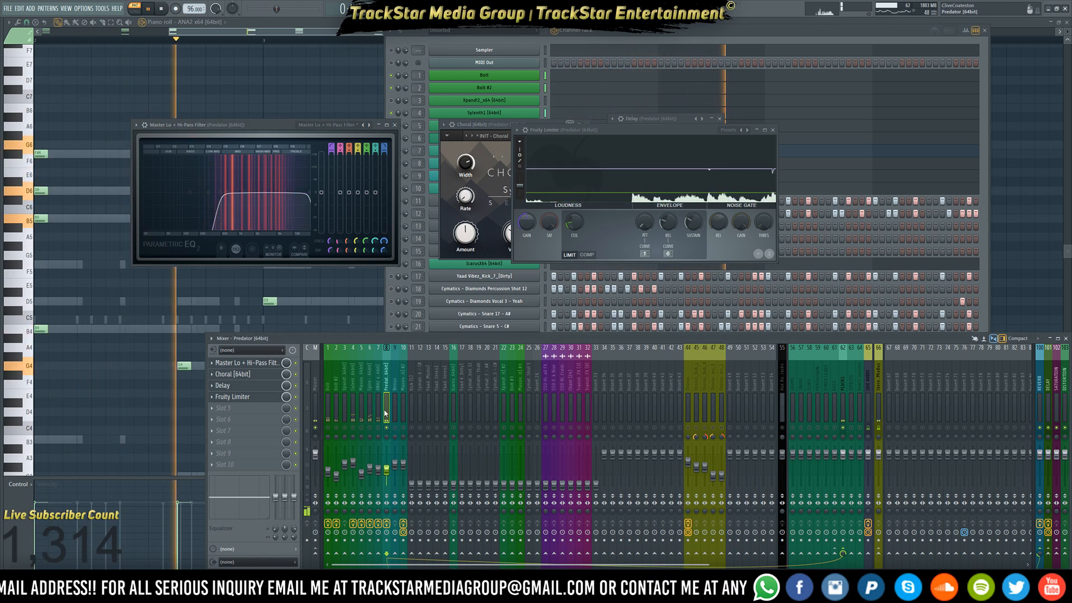
{"action": "key", "text": "space"}
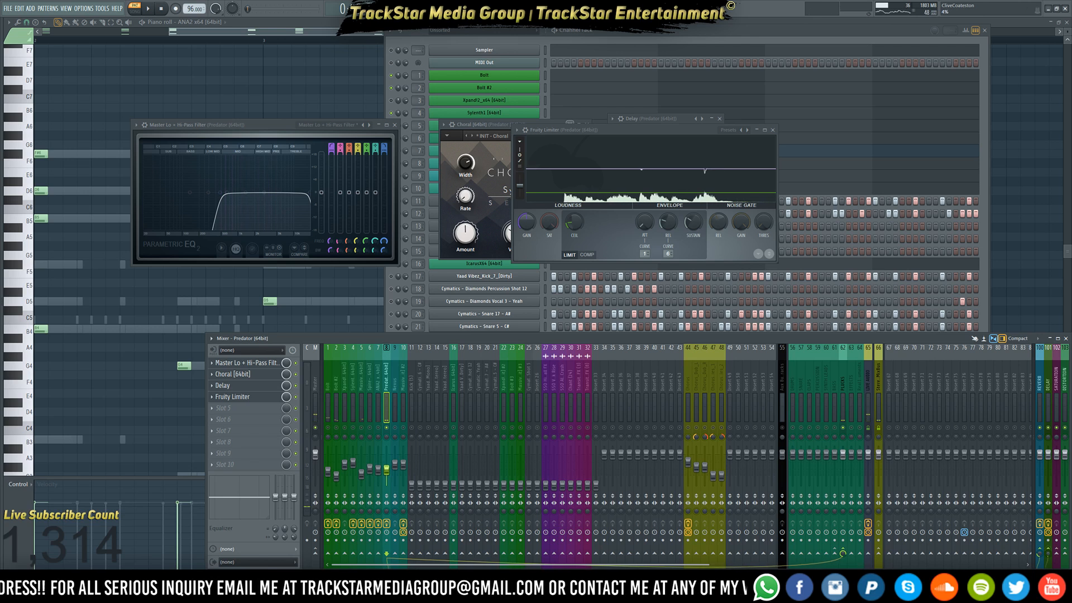
{"action": "key", "text": "space"}
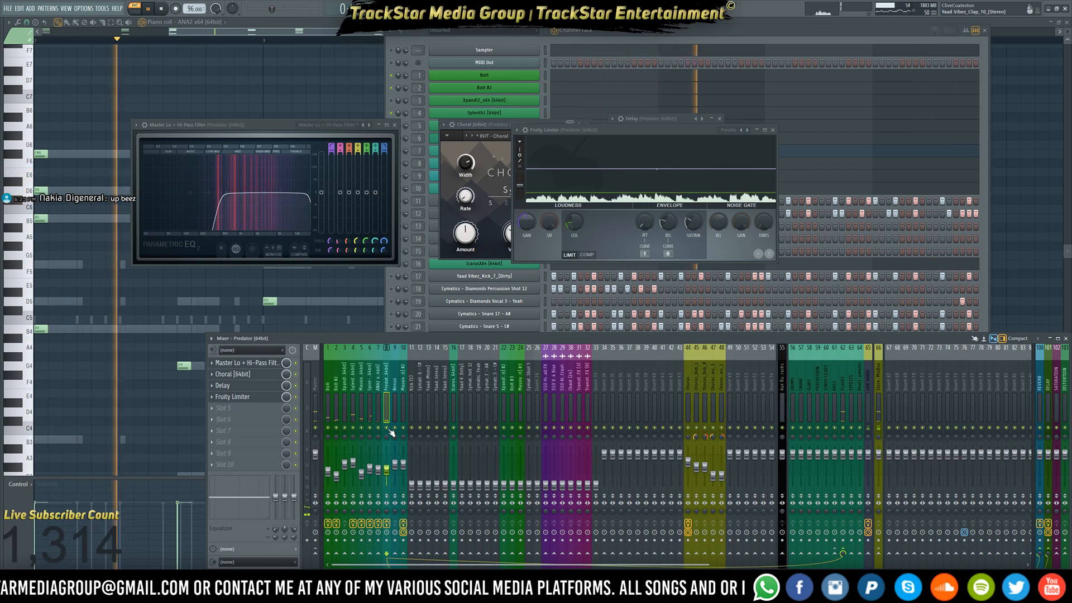
{"action": "key", "text": "space"}
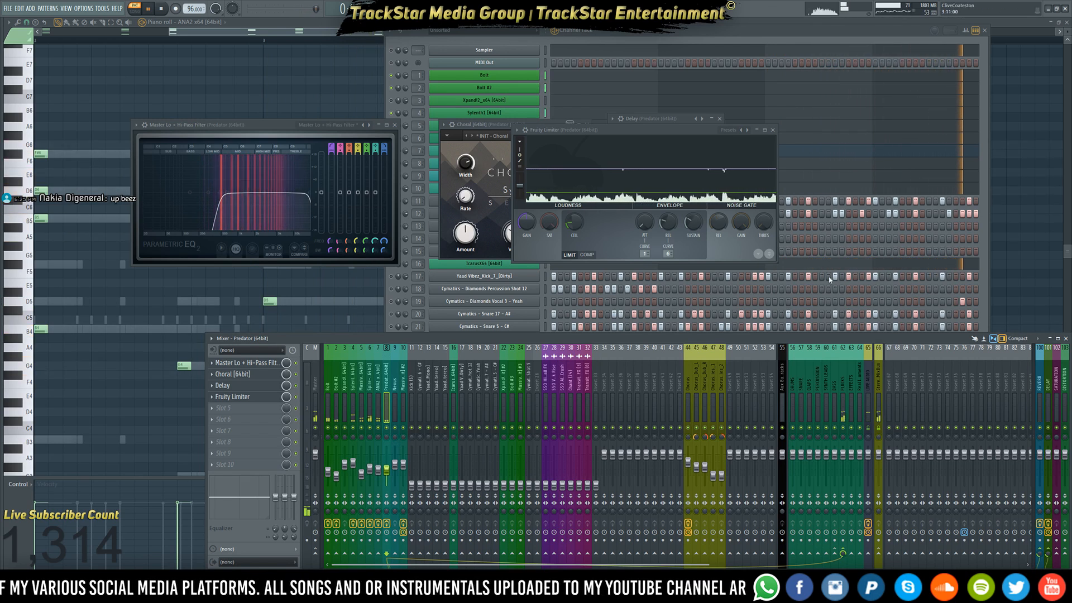
Open the IcarusX64 piano roll to check its chords in a reduced window, and return to the channel rack
{"action": "left_click", "coordinate": [884, 263]}
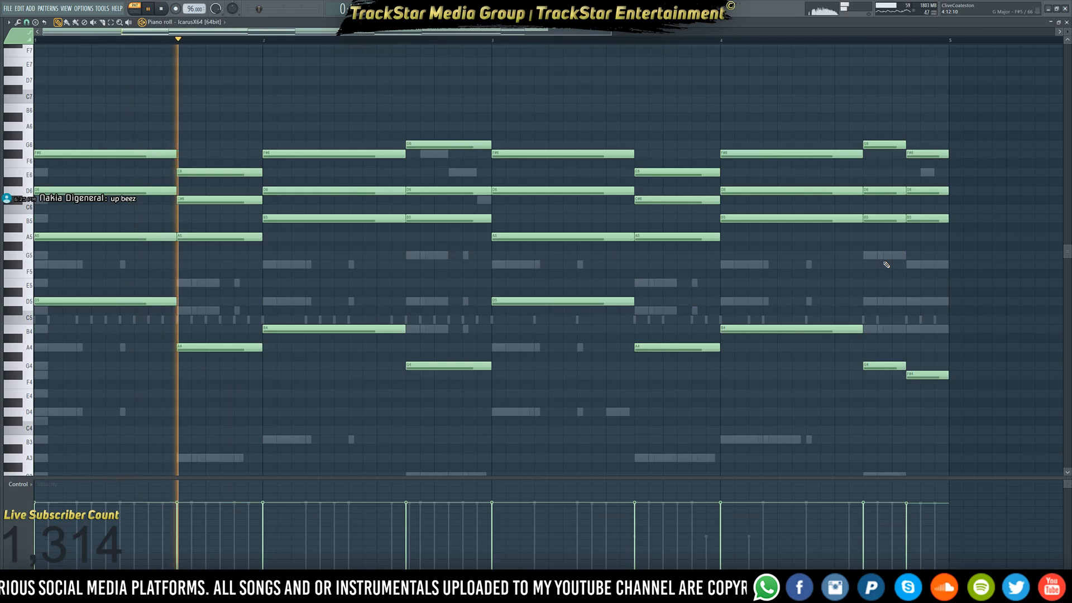
{"action": "left_click", "coordinate": [1059, 22]}
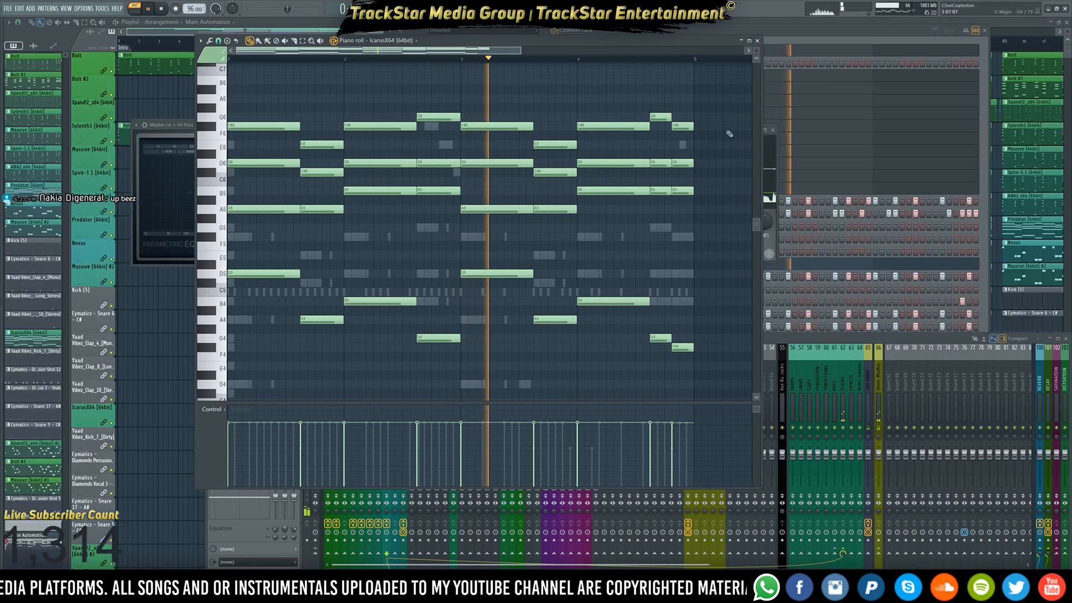
{"action": "left_click", "coordinate": [716, 245]}
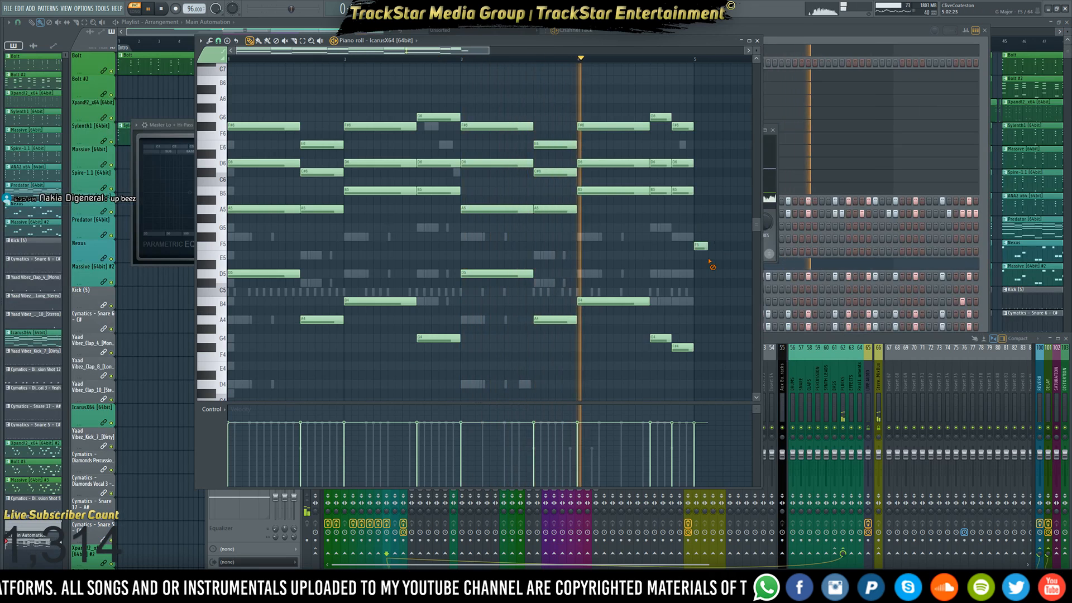
{"action": "left_click", "coordinate": [908, 38]}
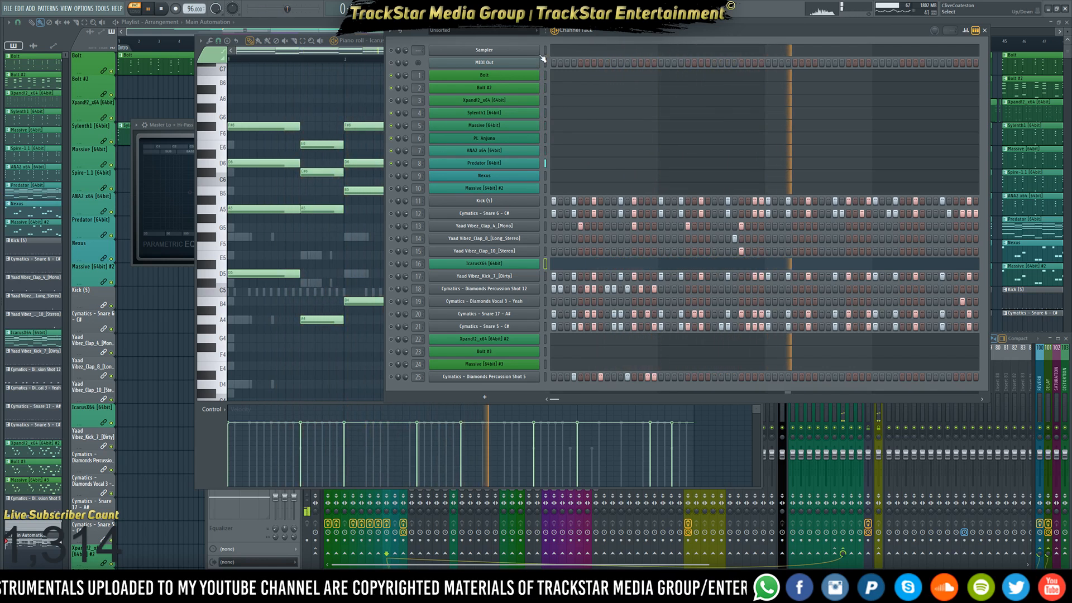
{"action": "key", "text": "alt+f"}
{"action": "key", "text": "Escape"}
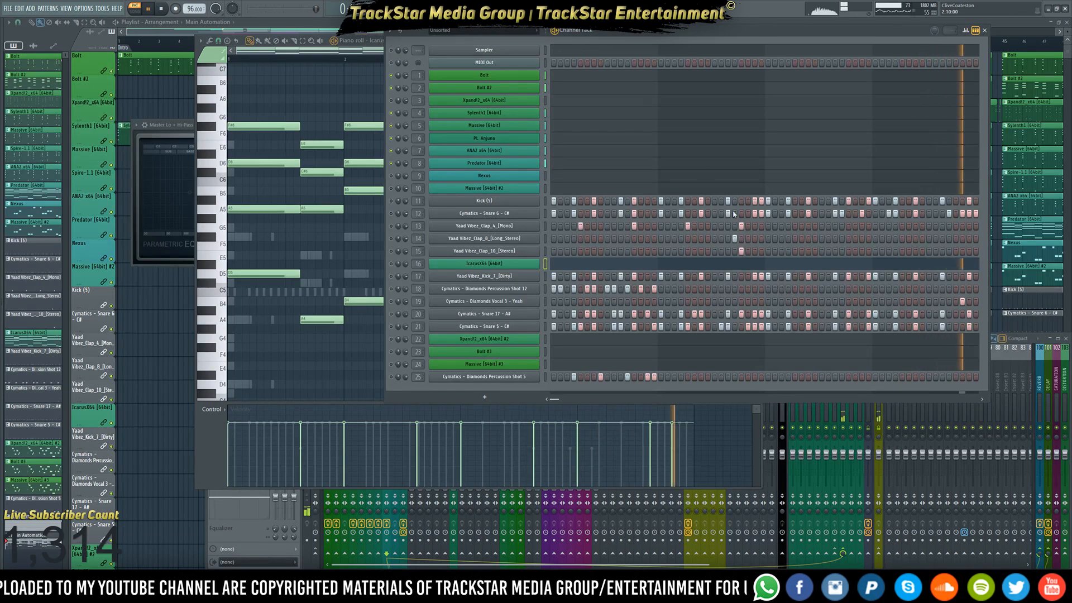
Review the whole arrangement in the playlist and bring up the channel rack and mixer in front of it
{"action": "left_click", "coordinate": [163, 383]}
{"action": "scroll", "coordinate": [316, 285], "scroll_direction": "down", "scroll_amount": 4}
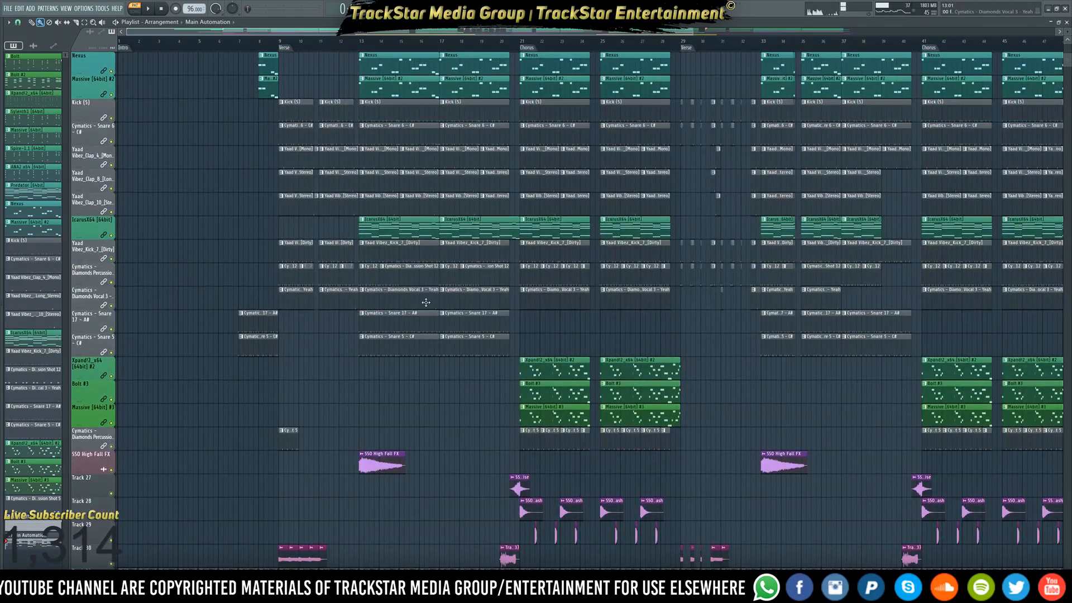
{"action": "double_click", "coordinate": [414, 301]}
{"action": "left_click", "coordinate": [865, 228]}
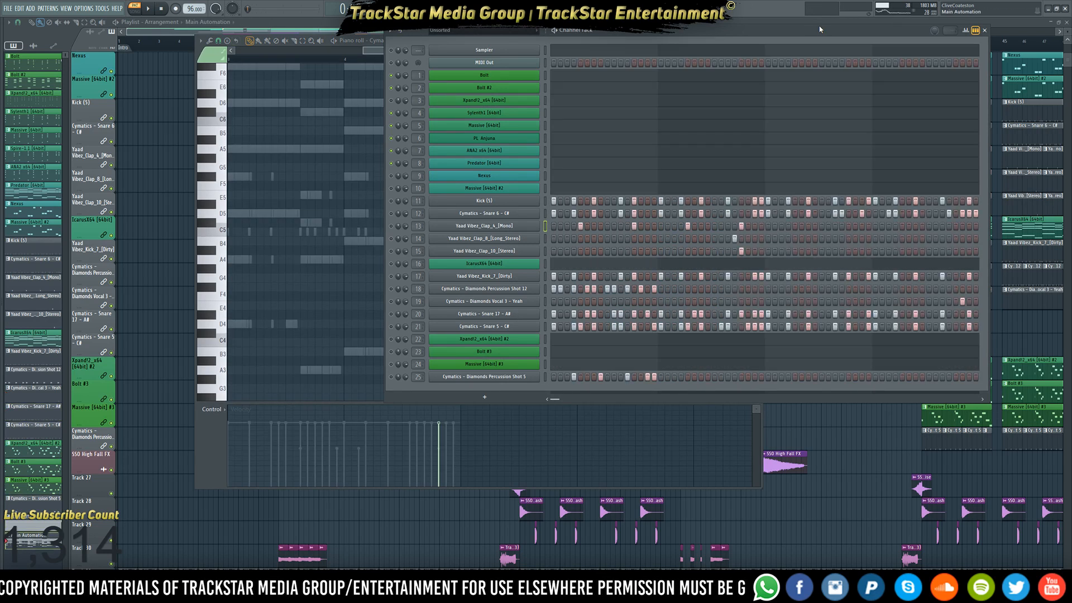
{"action": "left_click", "coordinate": [425, 511]}
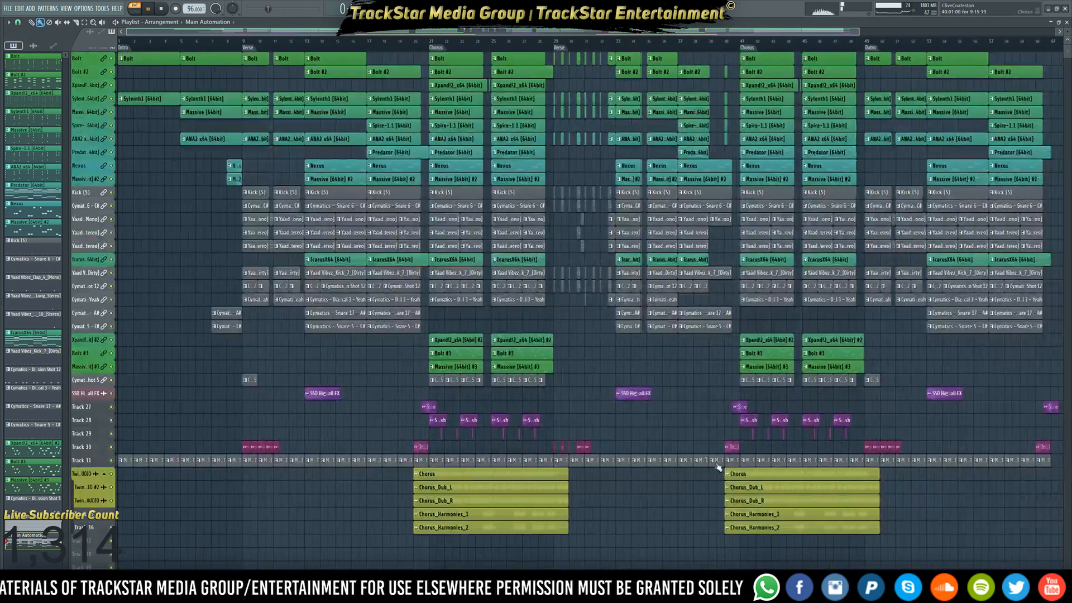
{"action": "key", "text": "F9"}
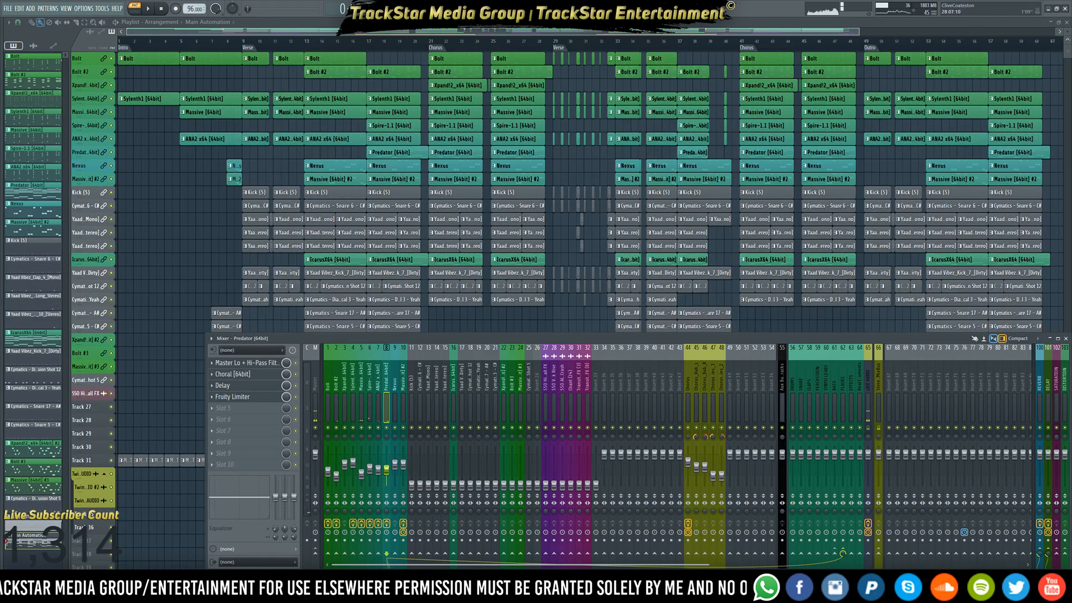
{"action": "key", "text": "F9"}
{"action": "key", "text": "F6"}
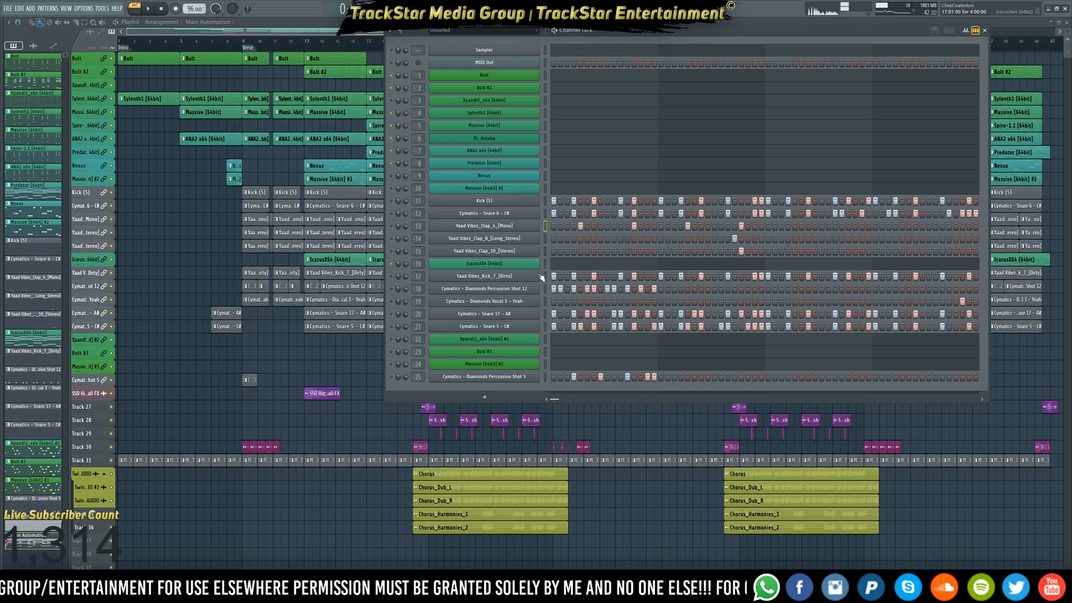
{"action": "key", "text": "F9"}
Raise the IcarusX64 insert's fader to about 37%, comparing it with Predator during playback
{"action": "key", "text": "space"}
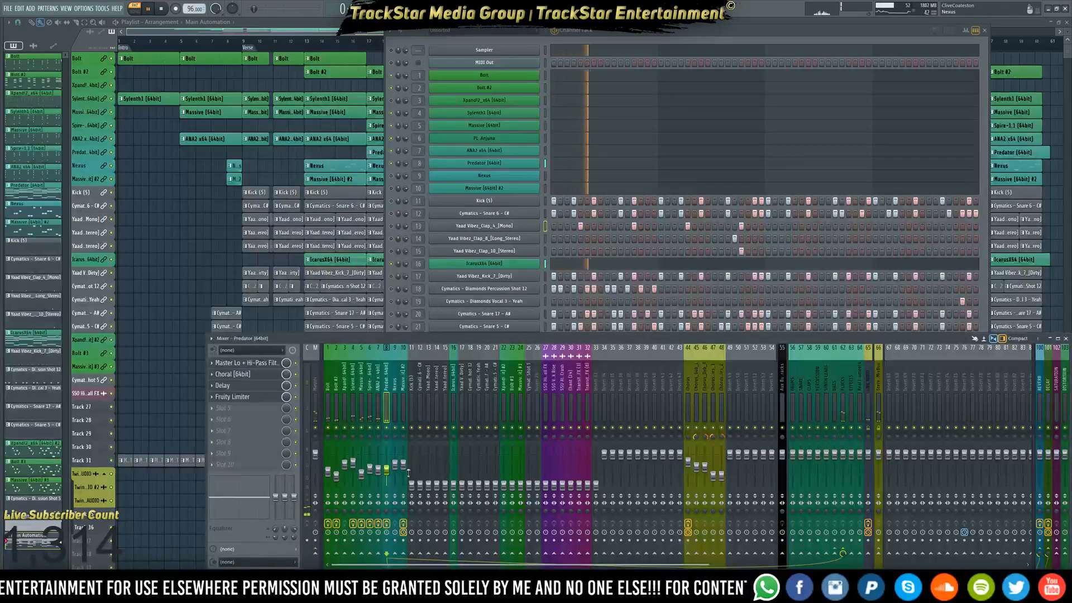
{"action": "key", "text": "space"}
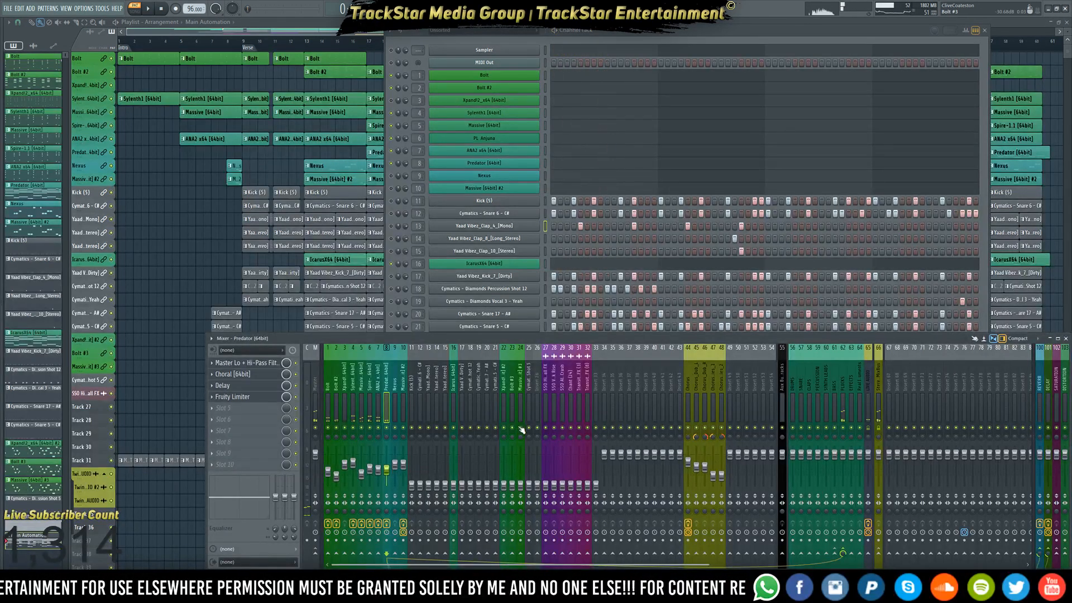
{"action": "left_click", "coordinate": [455, 485]}
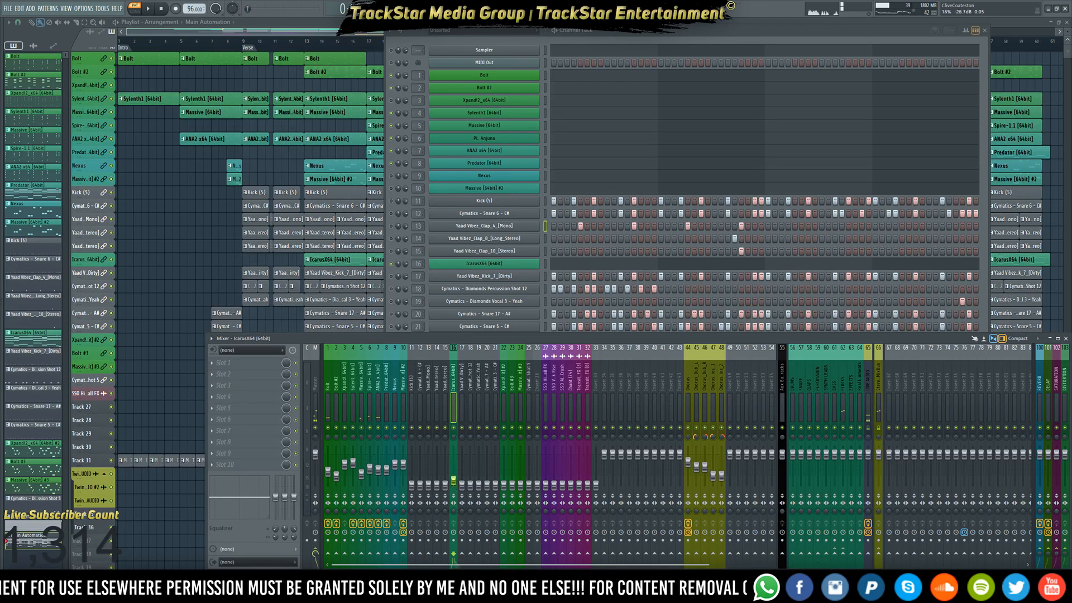
{"action": "left_click", "coordinate": [385, 478]}
{"action": "key", "text": "space"}
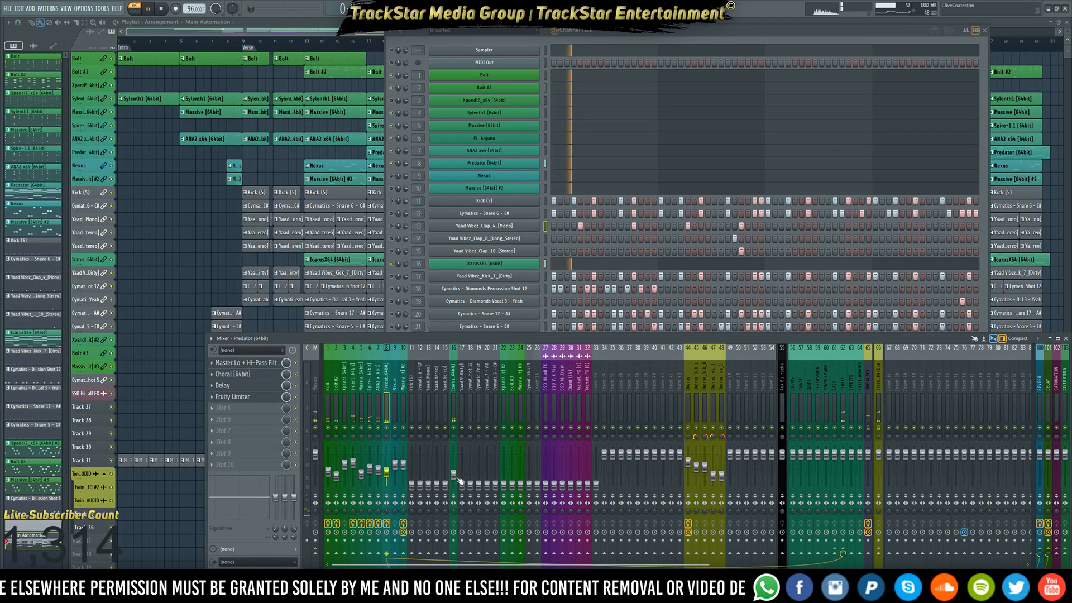
{"action": "left_click", "coordinate": [455, 484]}
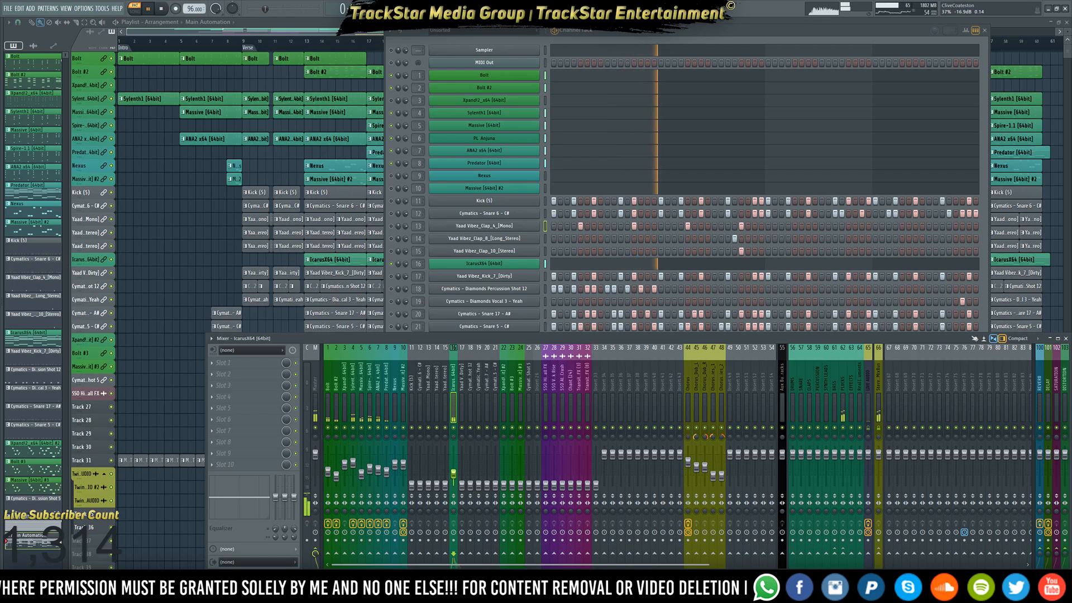
{"action": "key", "text": "space"}
Solo the IcarusX64 insert and listen to it on its own
{"action": "right_click", "coordinate": [453, 428]}
{"action": "right_click", "coordinate": [454, 418]}
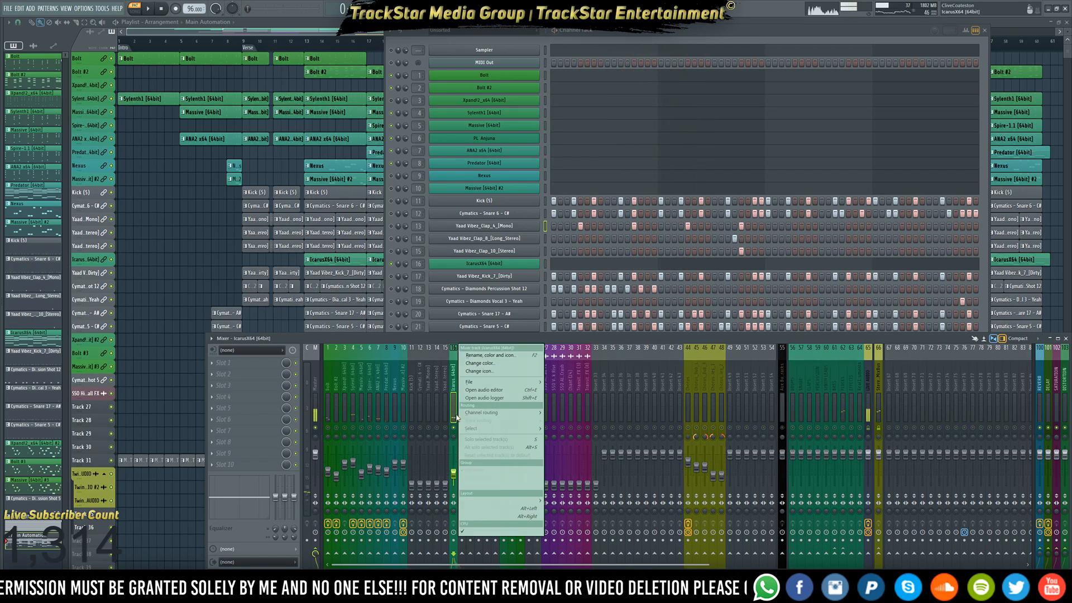
{"action": "left_click", "coordinate": [454, 418]}
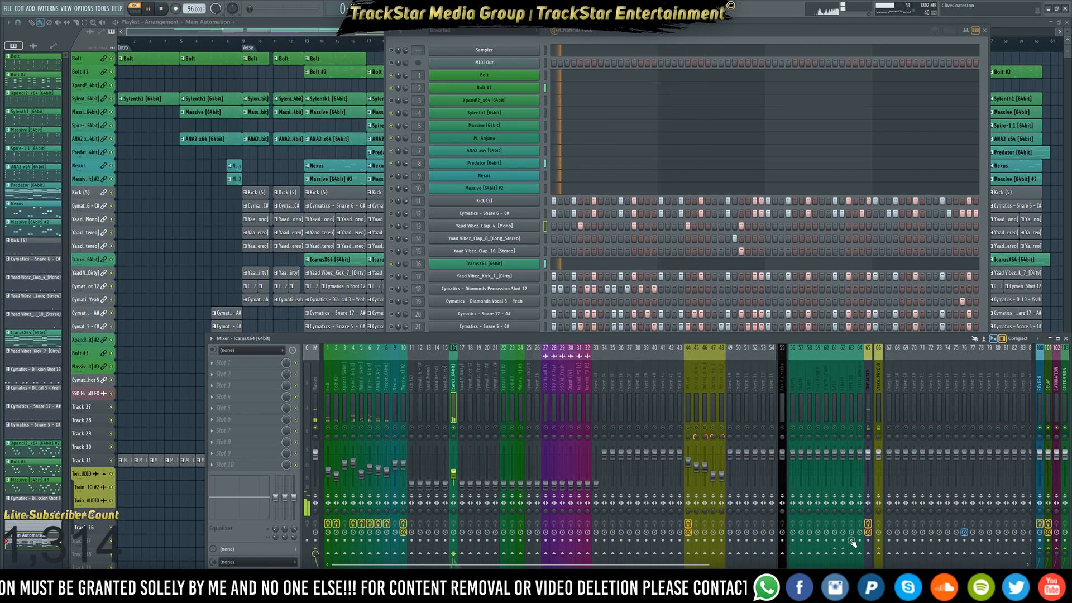
{"action": "key", "text": "space"}
Reroute the Predator insert to the SYNTH LEADS bus in place of its current bus
{"action": "left_click", "coordinate": [406, 409]}
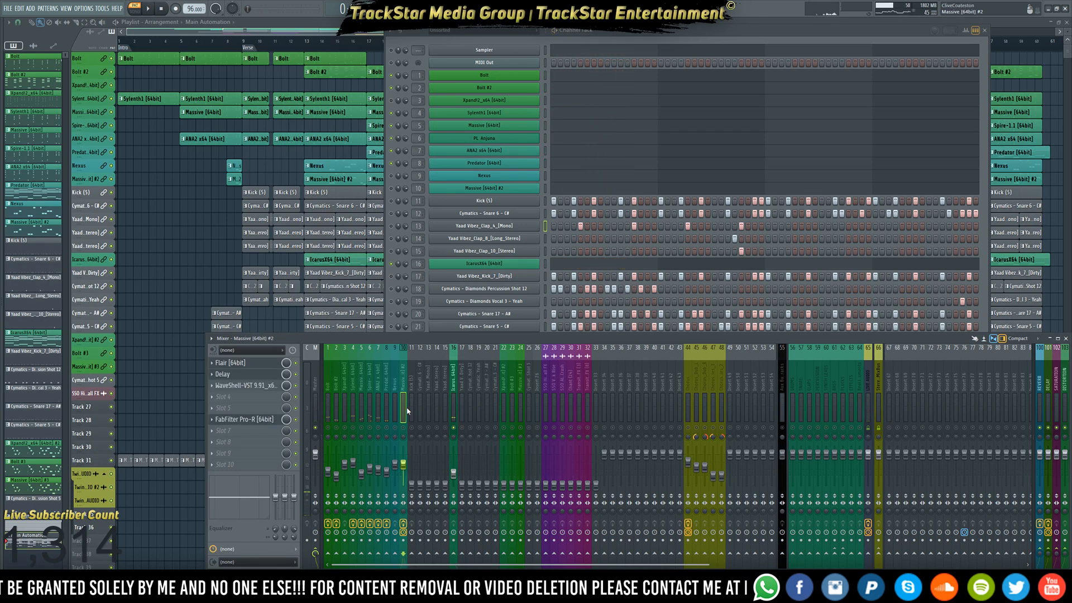
{"action": "left_click", "coordinate": [387, 409]}
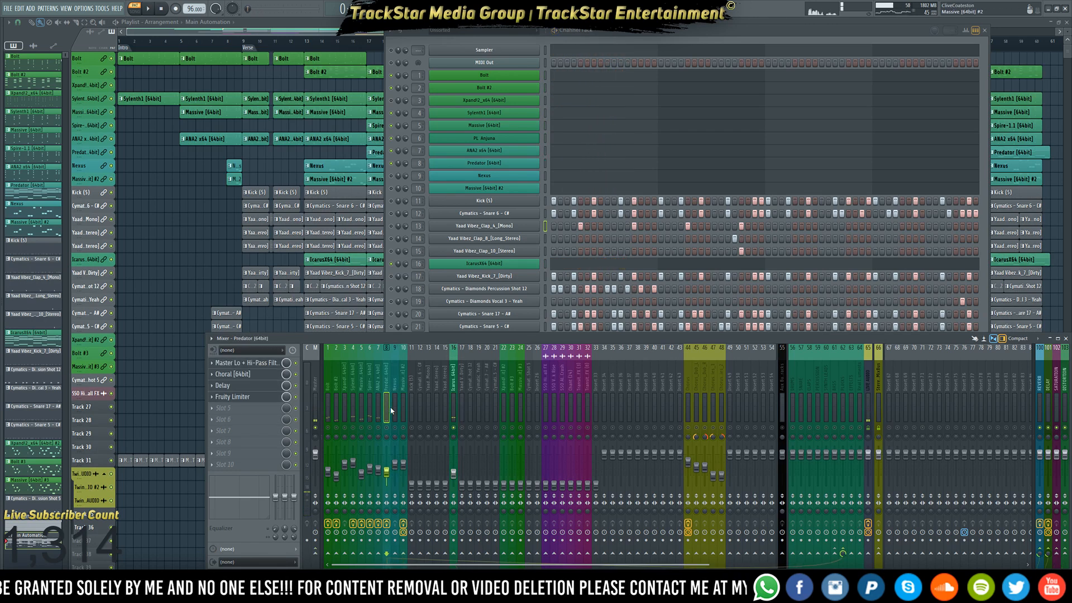
{"action": "right_click", "coordinate": [828, 554]}
{"action": "left_click", "coordinate": [840, 555]}
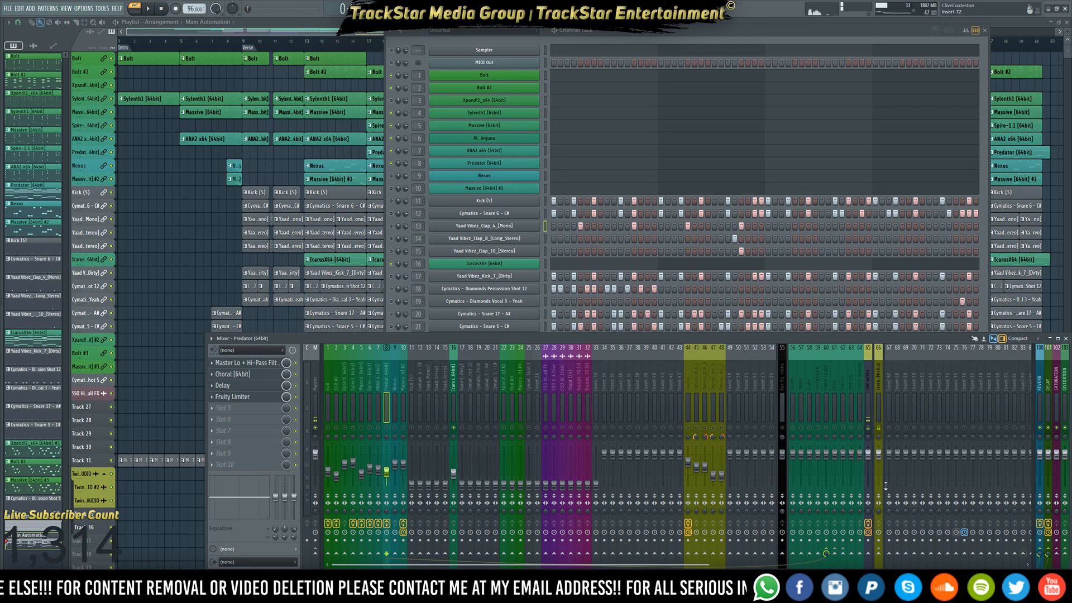
Re-enter SYNTH LEADS as the name of the bus insert that receives Predator
{"action": "right_click", "coordinate": [825, 389]}
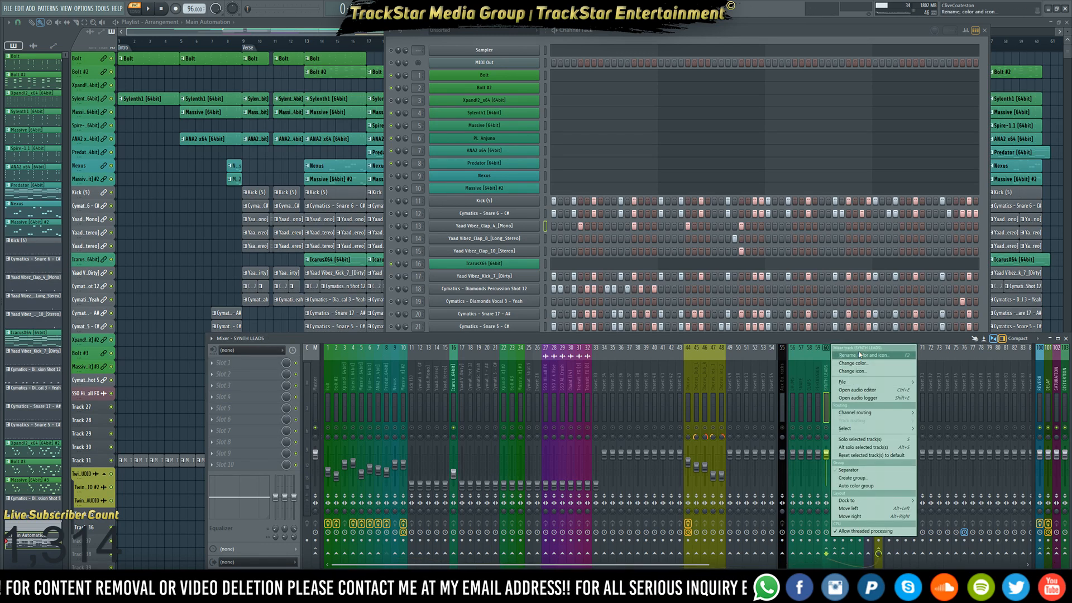
{"action": "left_click", "coordinate": [860, 358]}
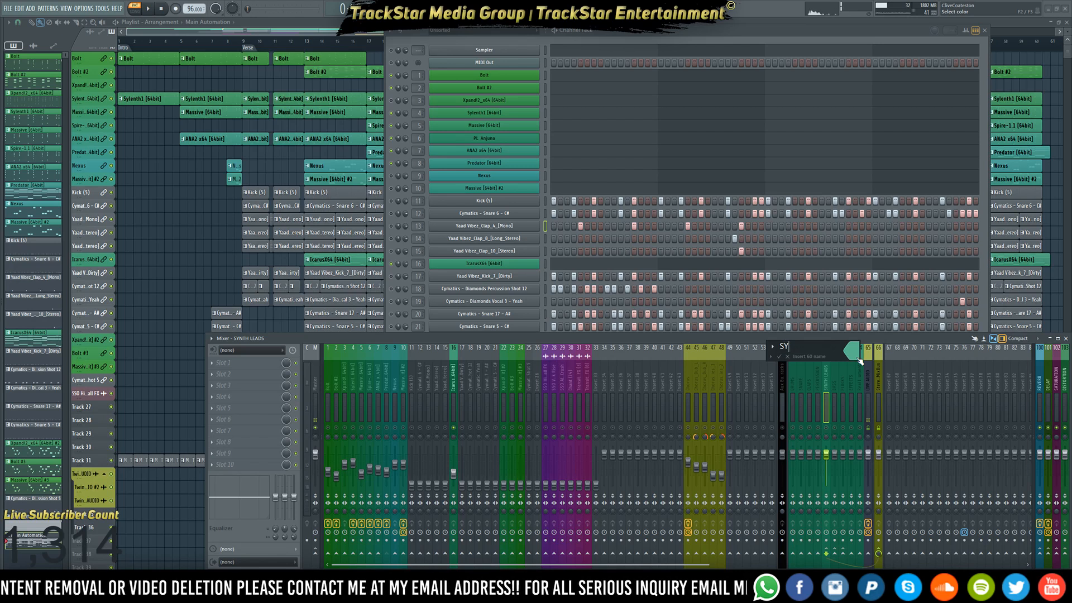
{"action": "key", "text": "Return"}
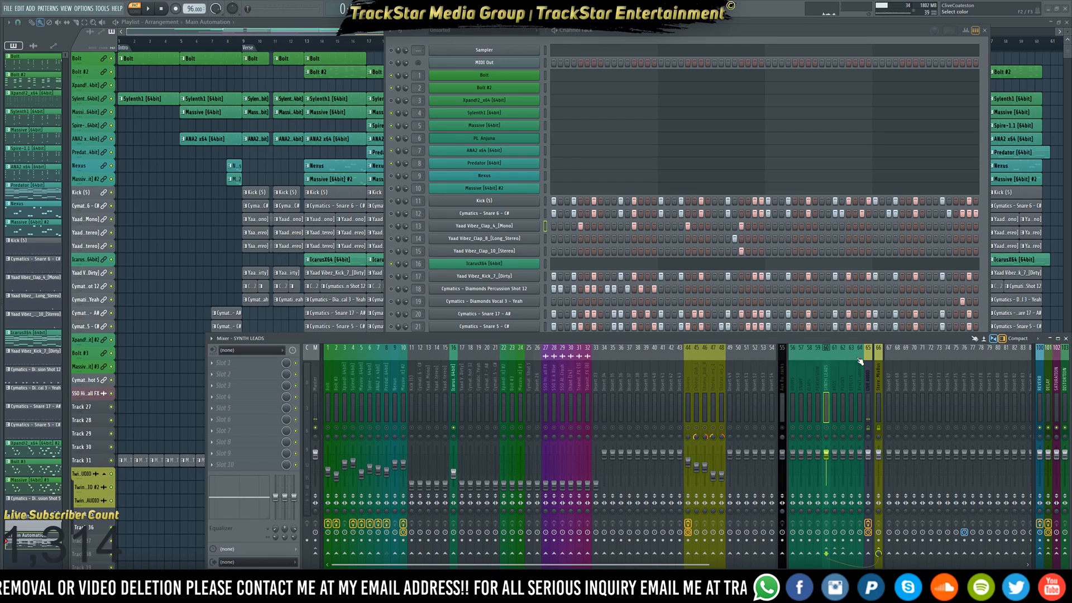
Move an empty mixer insert into the green bus group at position 62
{"action": "left_click", "coordinate": [905, 385]}
{"action": "key", "text": "alt+Left"}
{"action": "key", "text": "alt+Left"}
{"action": "key", "text": "alt+Left"}
{"action": "key", "text": "alt+Left"}
{"action": "key", "text": "alt+Left"}
{"action": "key", "text": "alt+Left"}
{"action": "key", "text": "alt+Left"}
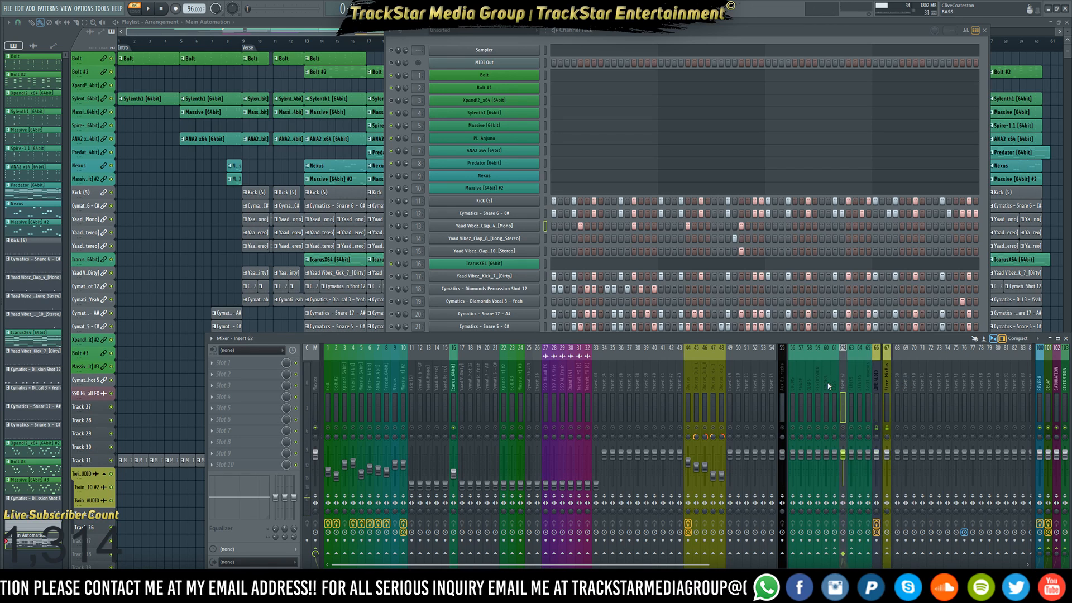
Copy the mixer track state of the EFFECTS bus onto the empty insert 62
{"action": "right_click", "coordinate": [863, 384]}
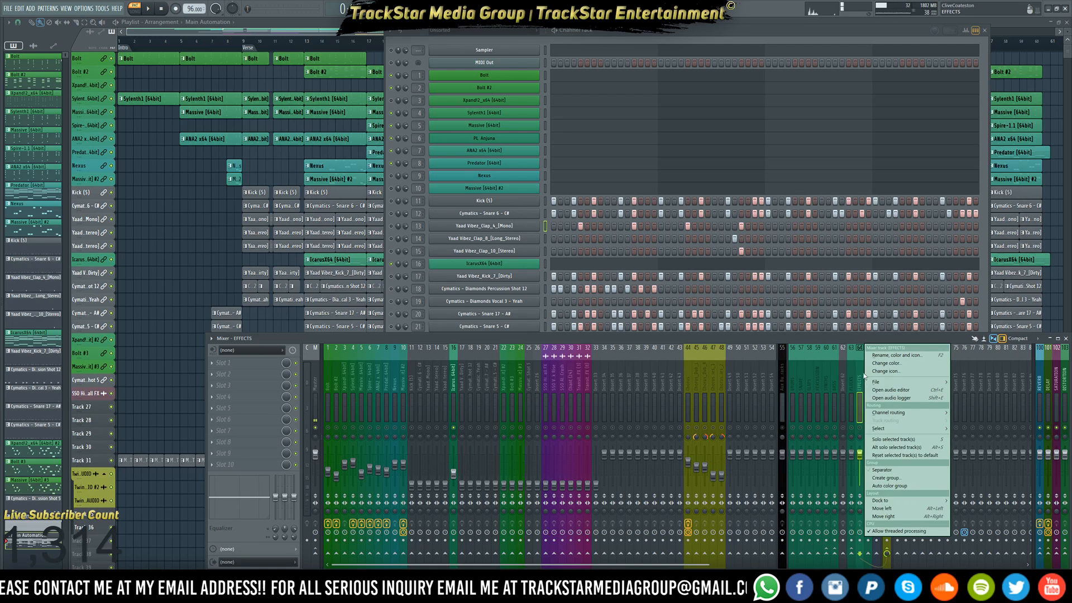
{"action": "mouse_move", "coordinate": [877, 382]}
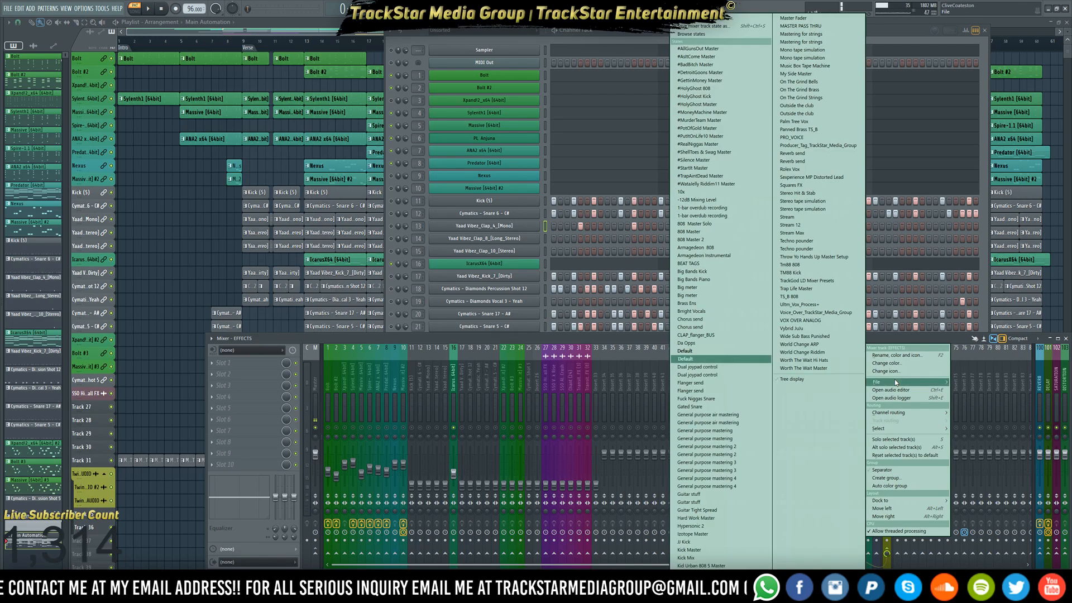
{"action": "left_click", "coordinate": [713, 27]}
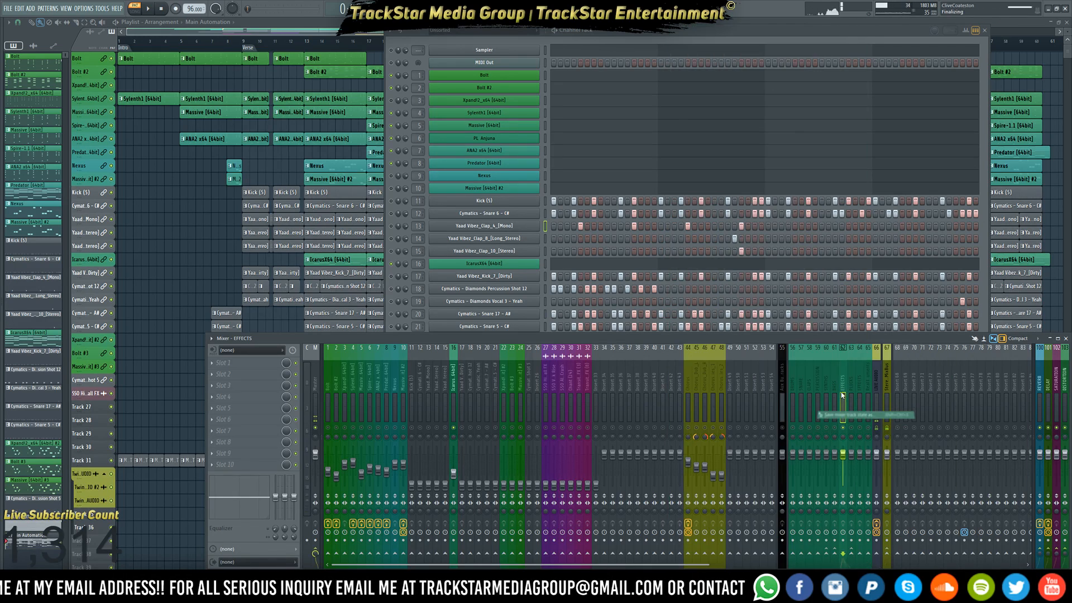
Rename insert 62 as ARPS and route it only to the yellow bus at insert 67
{"action": "right_click", "coordinate": [847, 373]}
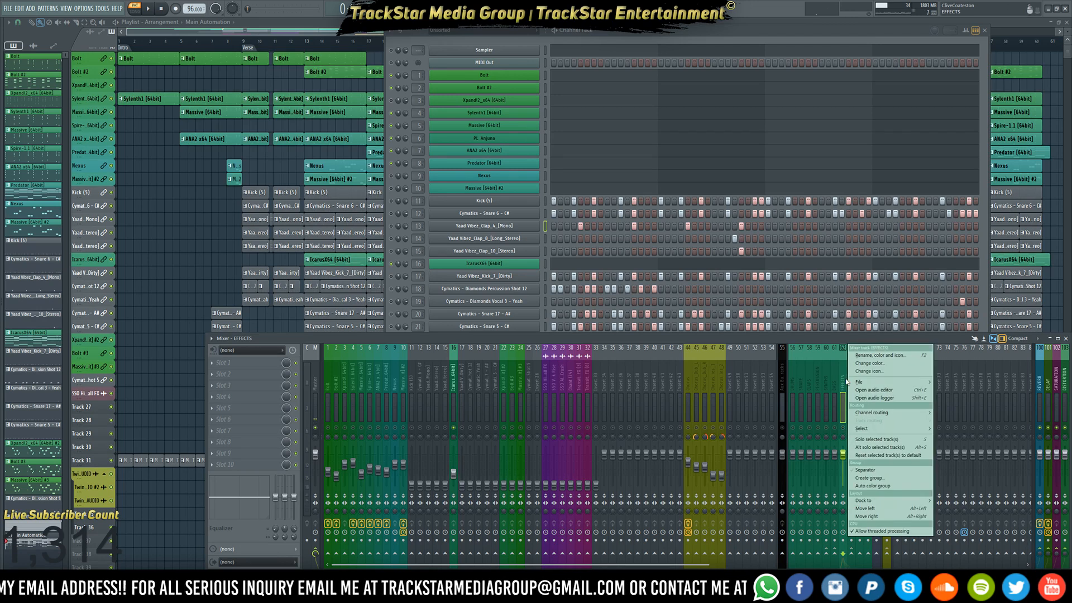
{"action": "left_click", "coordinate": [874, 358]}
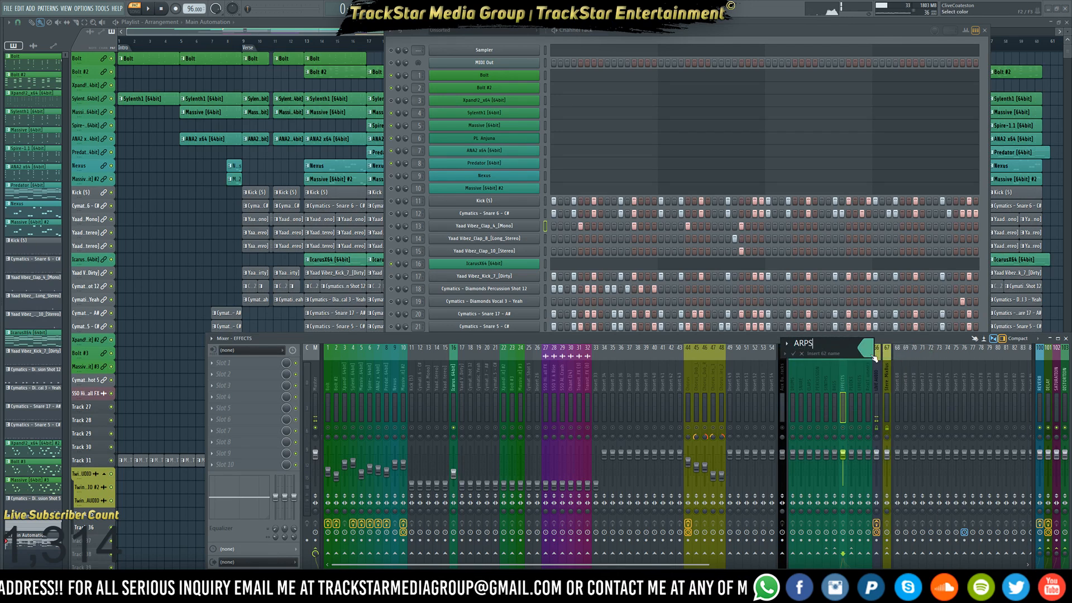
{"action": "key", "text": "Return"}
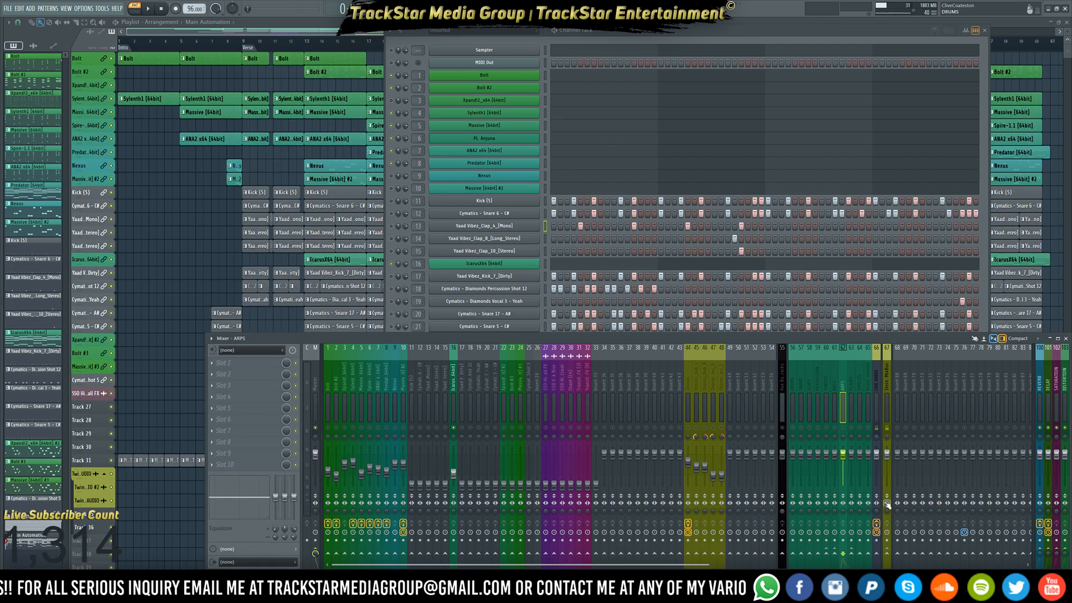
{"action": "right_click", "coordinate": [883, 556]}
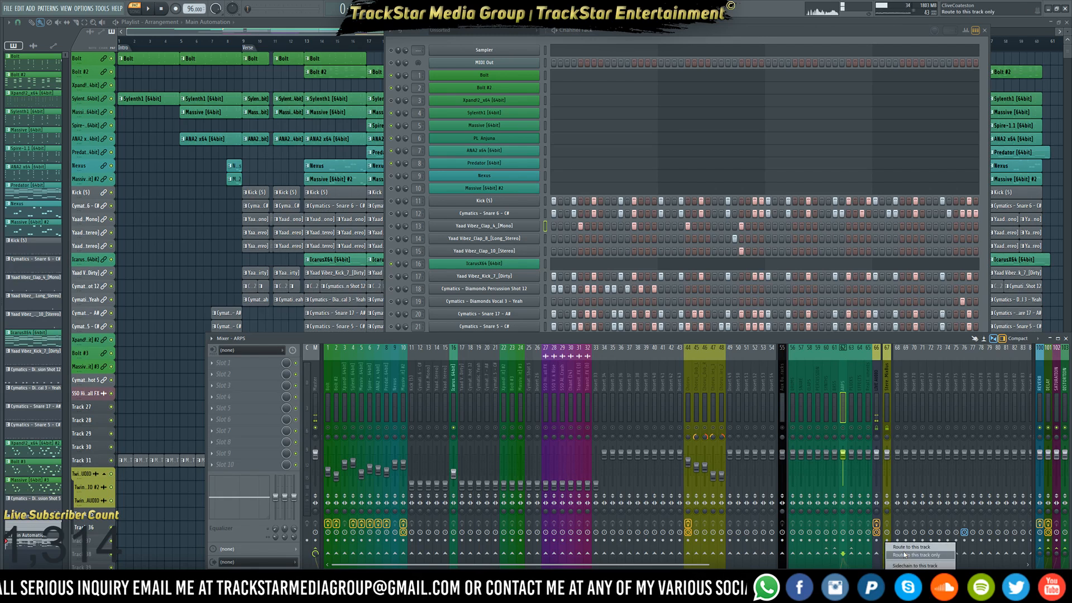
{"action": "left_click", "coordinate": [904, 555]}
Route the Predator and Yaad Vibez_Kick_7_[Dirty] inserts only to the ARPS bus
{"action": "left_click", "coordinate": [386, 406]}
{"action": "left_click", "coordinate": [379, 406]}
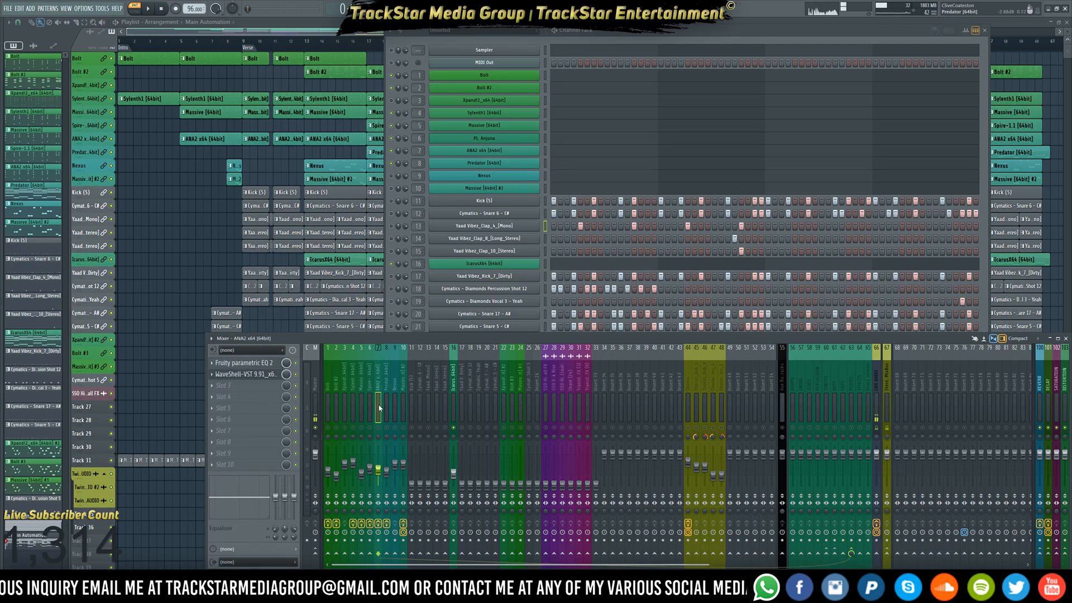
{"action": "left_click", "coordinate": [395, 407]}
{"action": "left_click", "coordinate": [389, 407]}
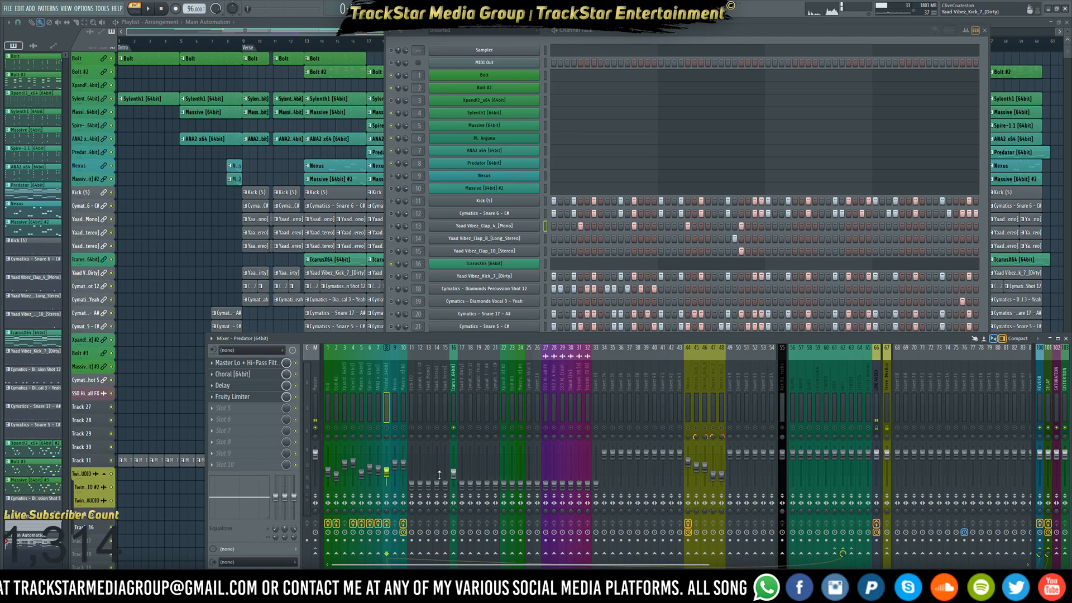
{"action": "left_click", "coordinate": [462, 472]}
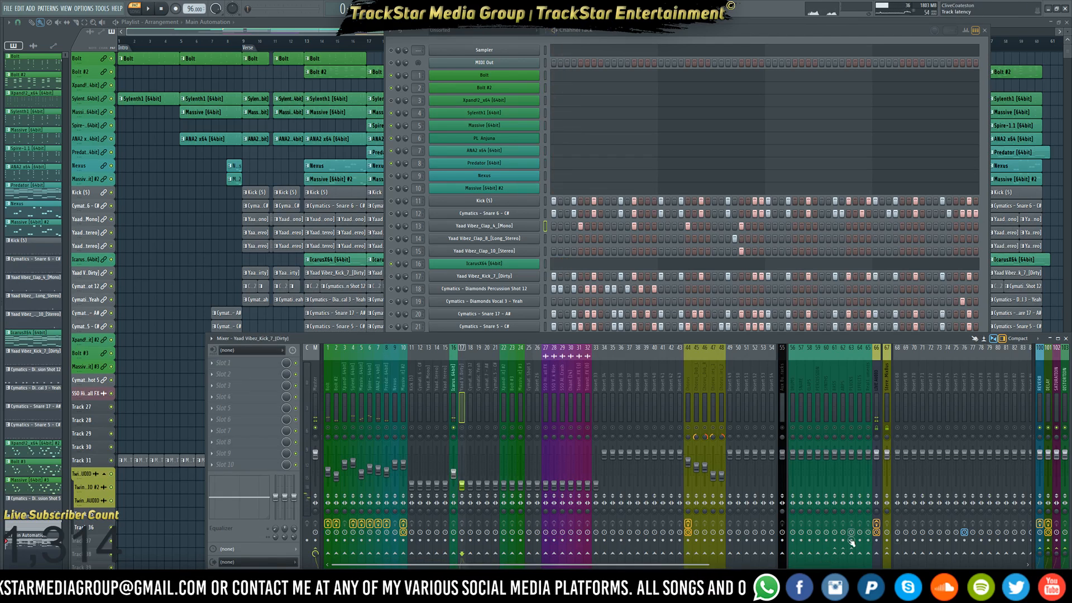
{"action": "right_click", "coordinate": [843, 553]}
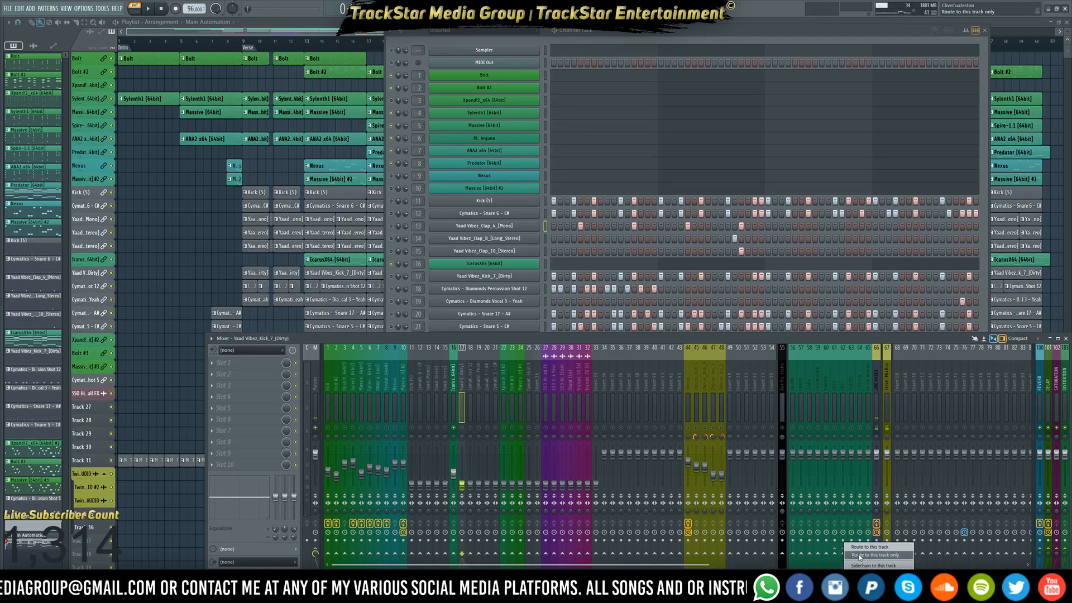
{"action": "left_click", "coordinate": [860, 556]}
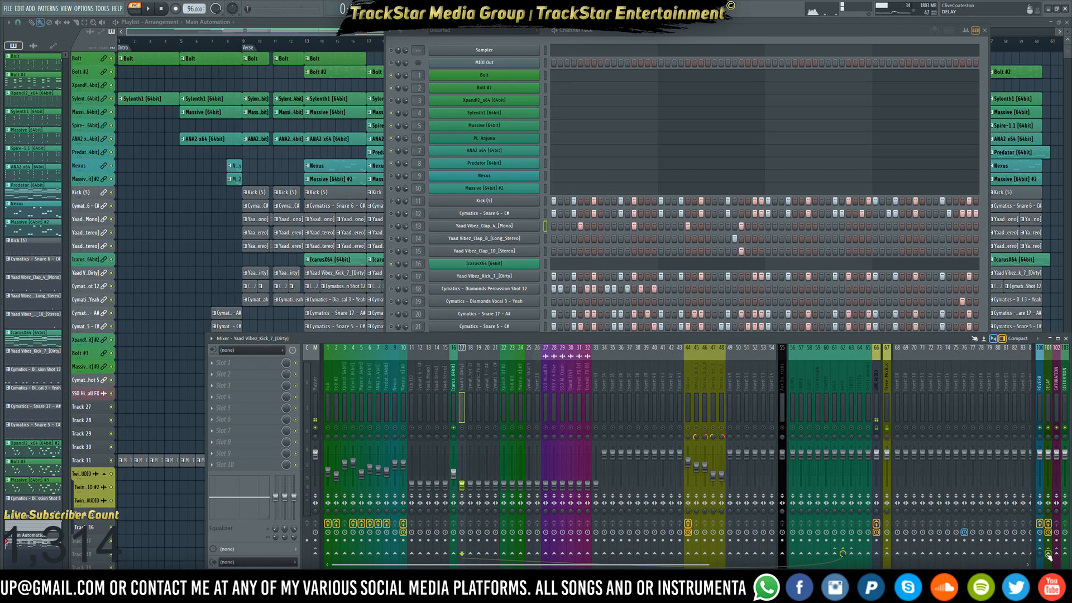
Play the song briefly, then load Fruity parametric EQ 2 into the first effect slot of the IcarusX64 insert
{"action": "key", "text": "space"}
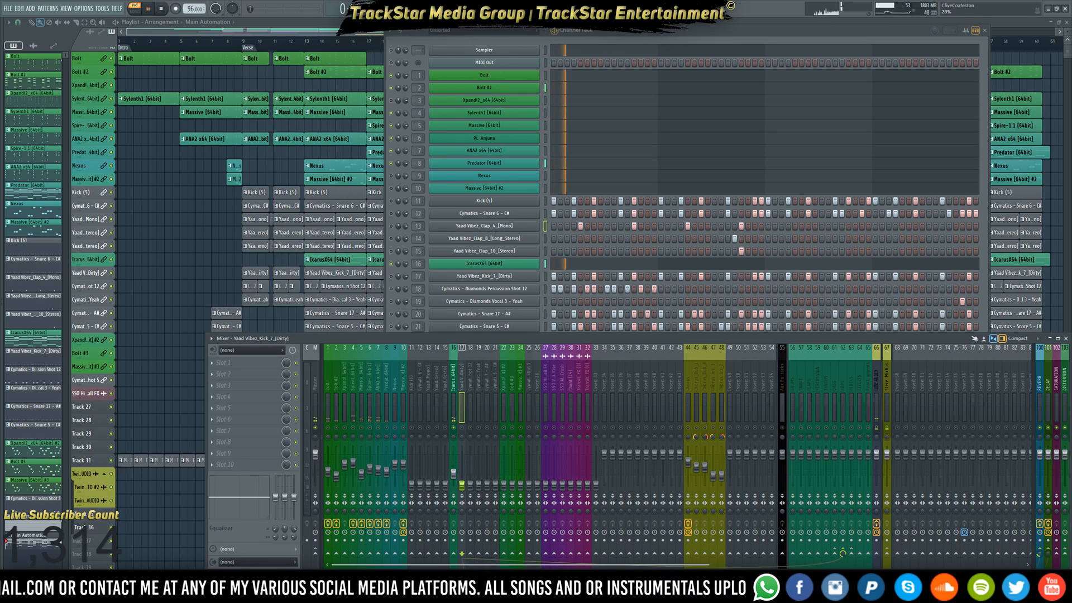
{"action": "left_click", "coordinate": [452, 410]}
{"action": "key", "text": "space"}
{"action": "left_click", "coordinate": [251, 368]}
{"action": "mouse_move", "coordinate": [252, 373]}
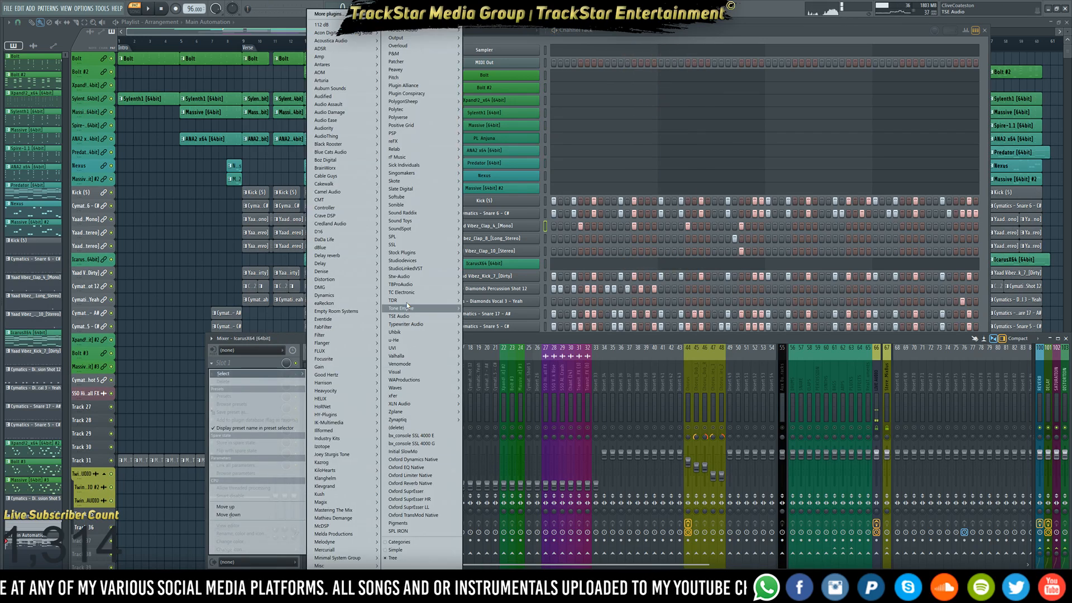
{"action": "mouse_move", "coordinate": [419, 256]}
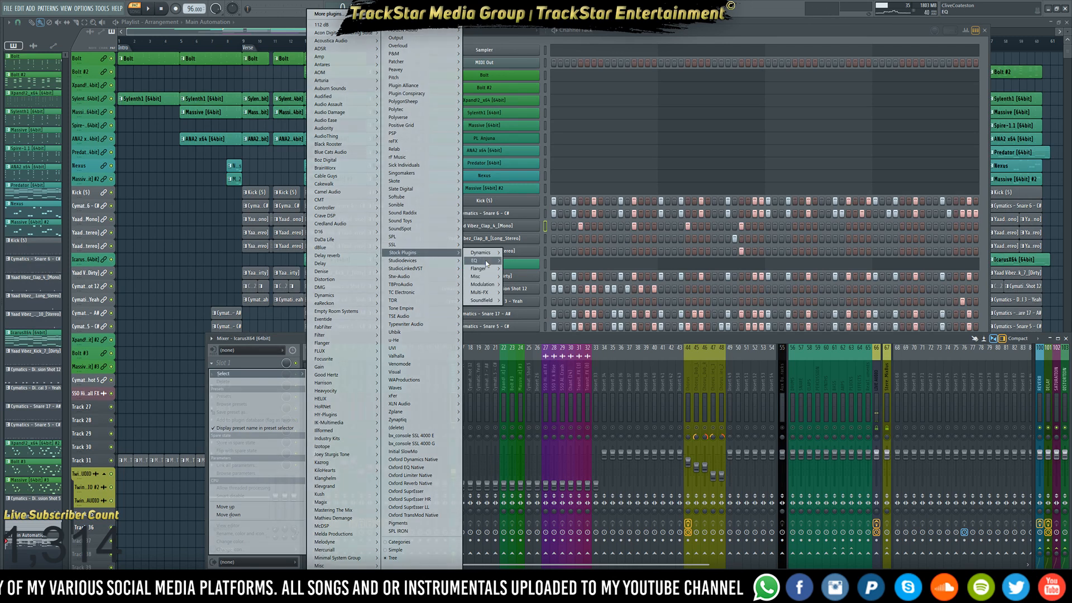
{"action": "left_click", "coordinate": [525, 261]}
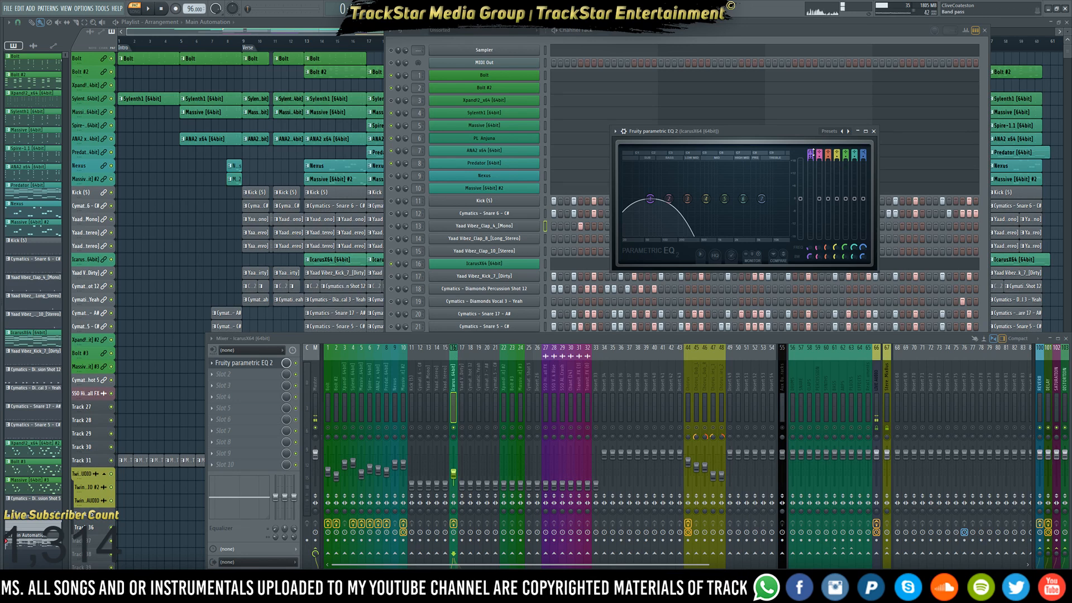
Shape IcarusX64's EQ with a high-pass low cut and a slight dip at band 6, checking it soloed and in the full mix
{"action": "left_click_drag", "start_coordinate": [657, 199], "coordinate": [662, 199]}
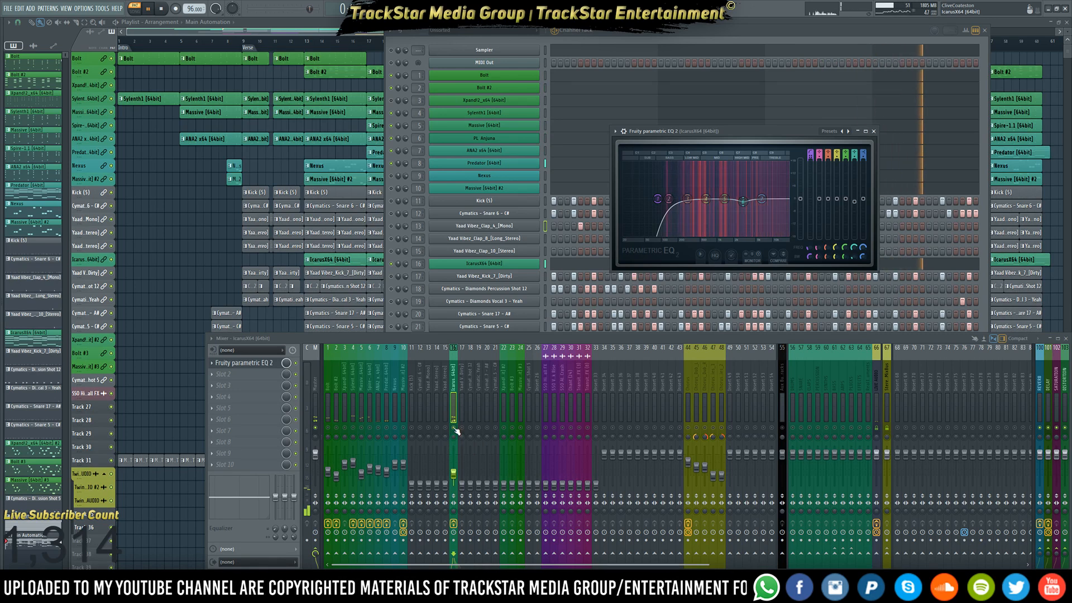
{"action": "key", "text": "space"}
{"action": "key", "text": "space"}
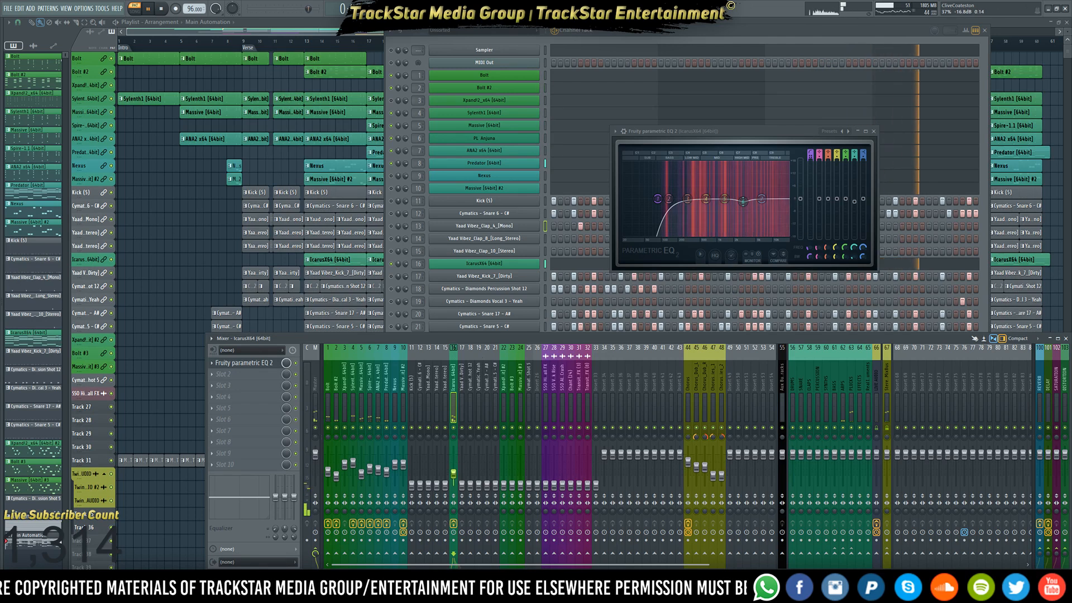
{"action": "key", "text": "space"}
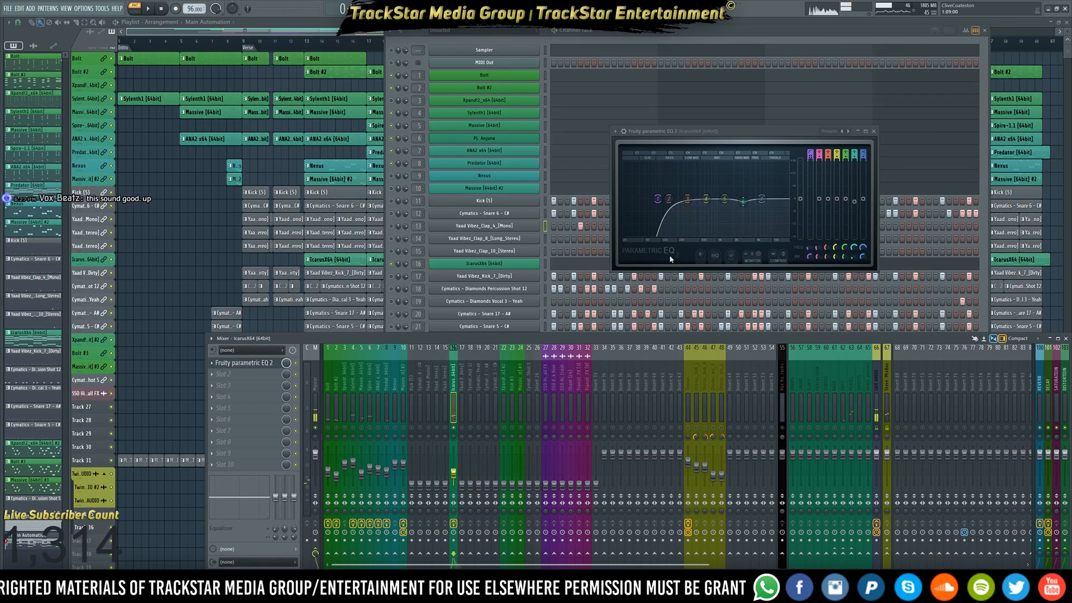
Load FabFilter Pro-DS into the second effect slot of the IcarusX64 insert and place its window beside the EQ
{"action": "left_click", "coordinate": [260, 377]}
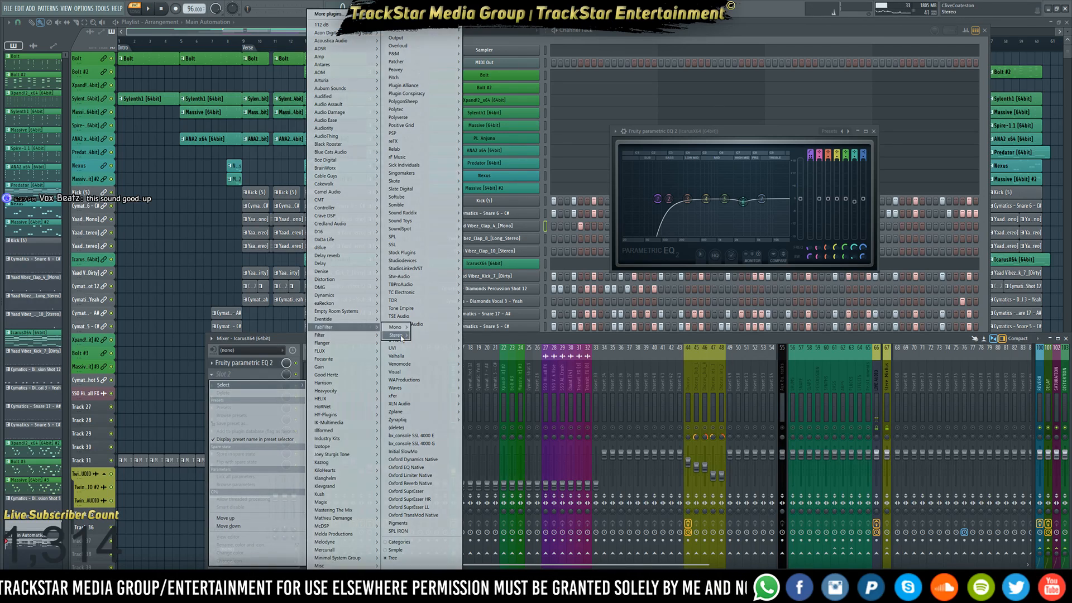
{"action": "mouse_move", "coordinate": [414, 335]}
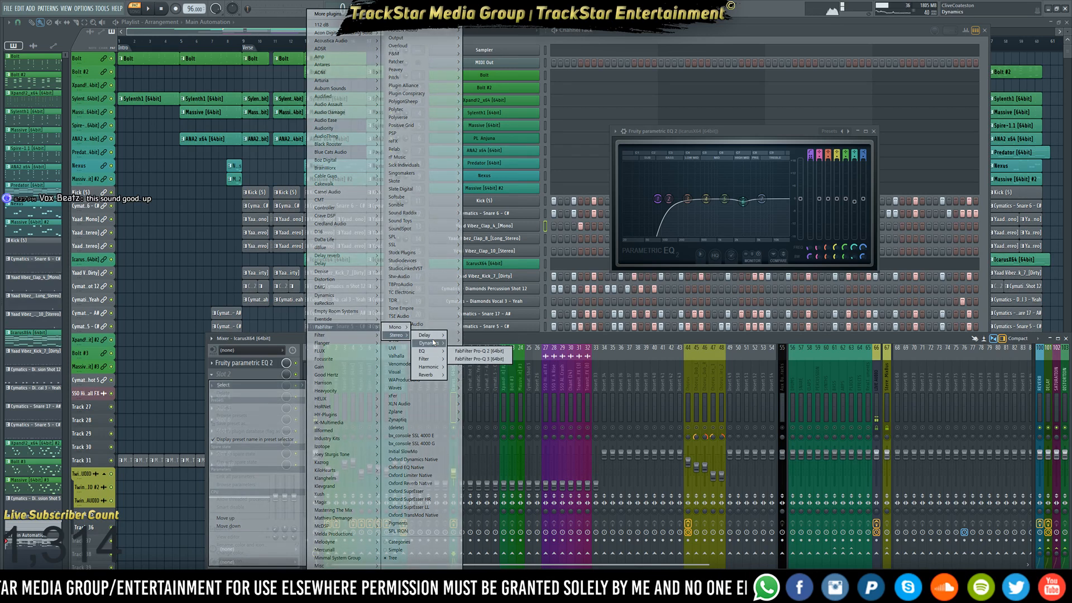
{"action": "left_click", "coordinate": [478, 350]}
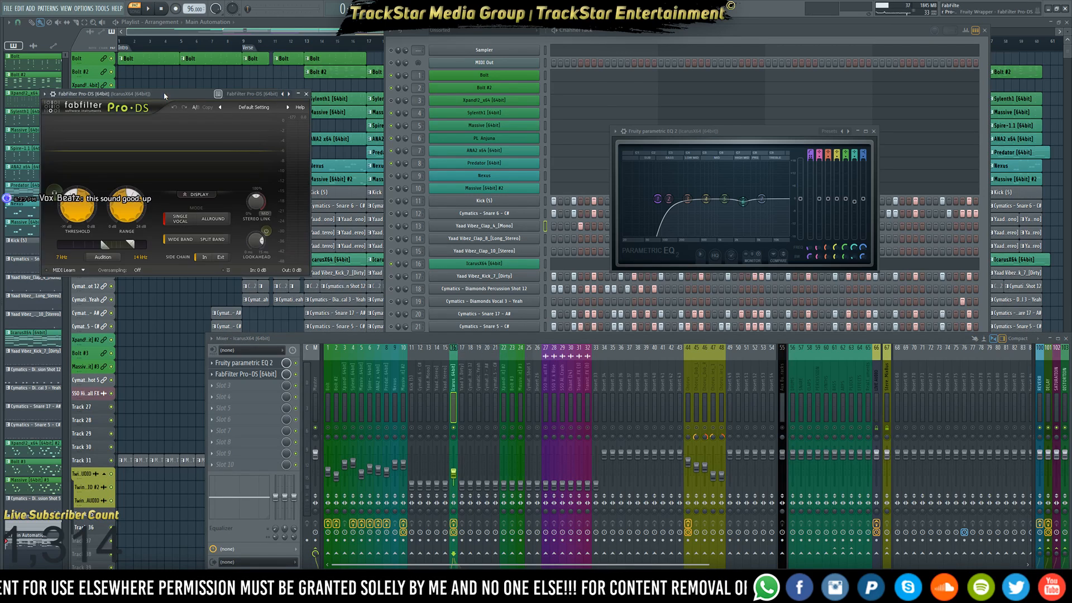
{"action": "left_click_drag", "start_coordinate": [188, 97], "coordinate": [445, 105]}
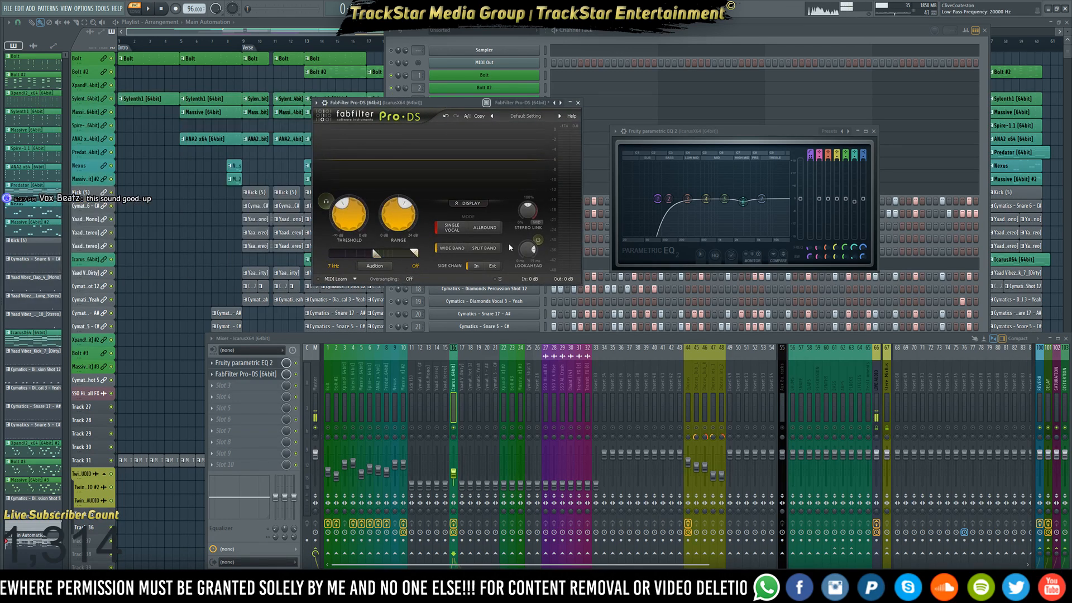
Set Pro-DS to Allround mode with a range of 4 dB
{"action": "left_click", "coordinate": [475, 230]}
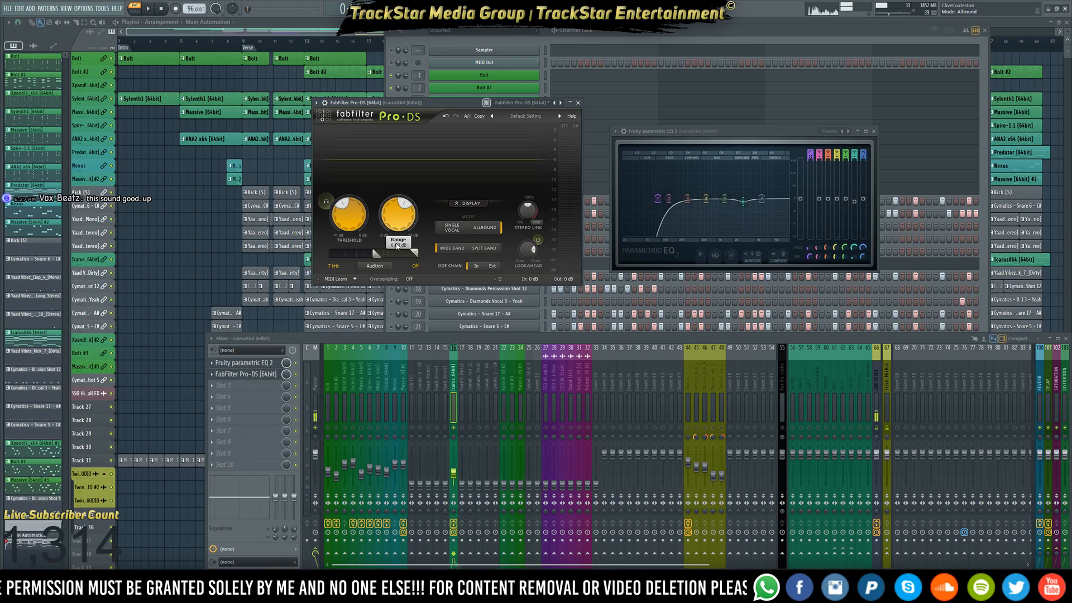
{"action": "double_click", "coordinate": [397, 245]}
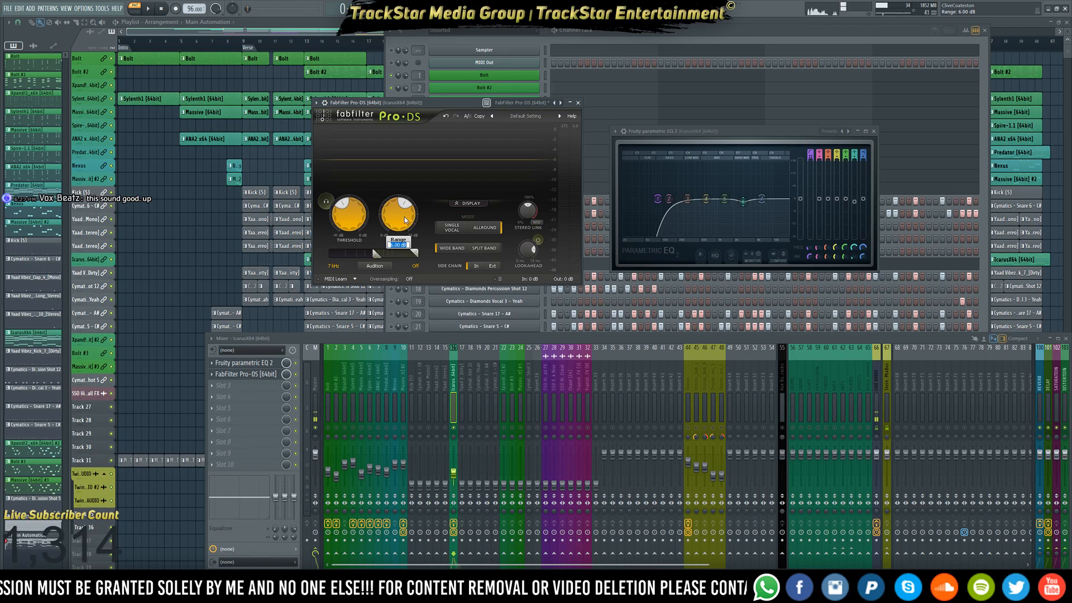
{"action": "type", "text": "4"}
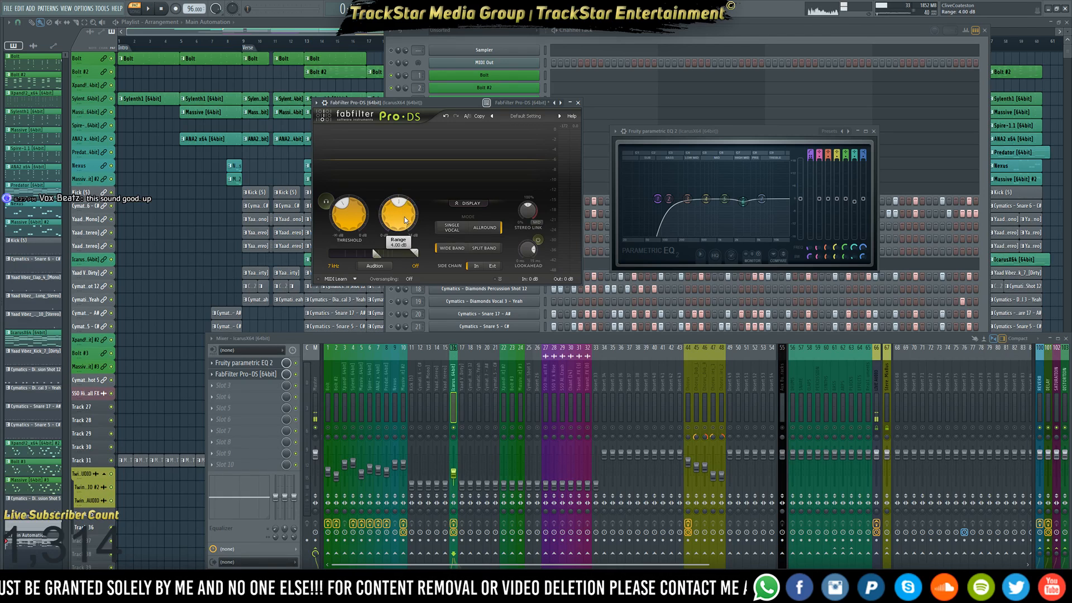
Listen to IcarusX64 through Pro-DS and the EQ, then move the Pro-DS window aside
{"action": "key", "text": "space"}
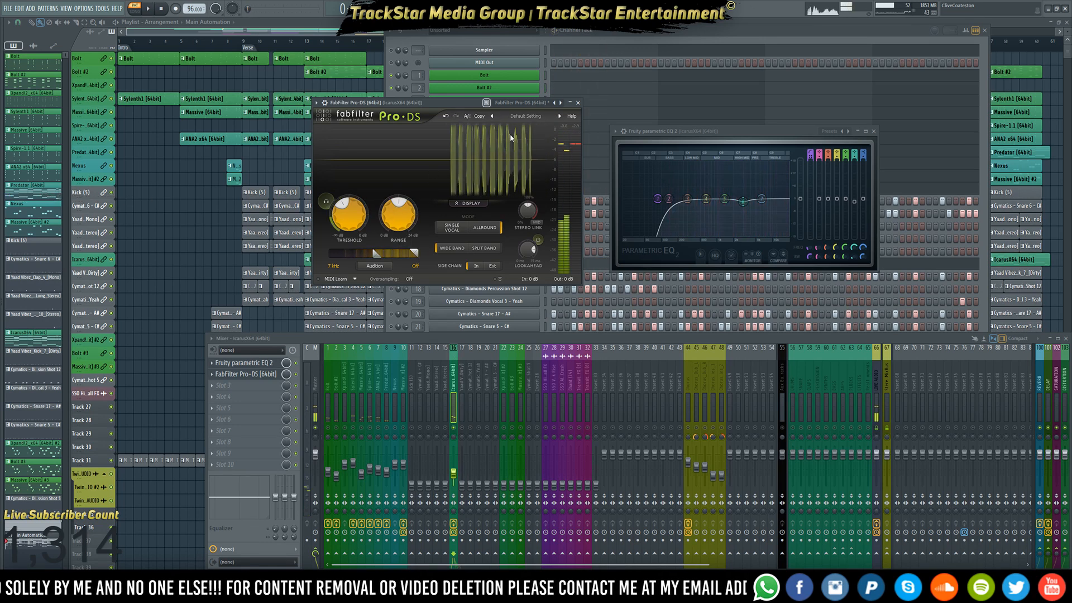
{"action": "key", "text": "space"}
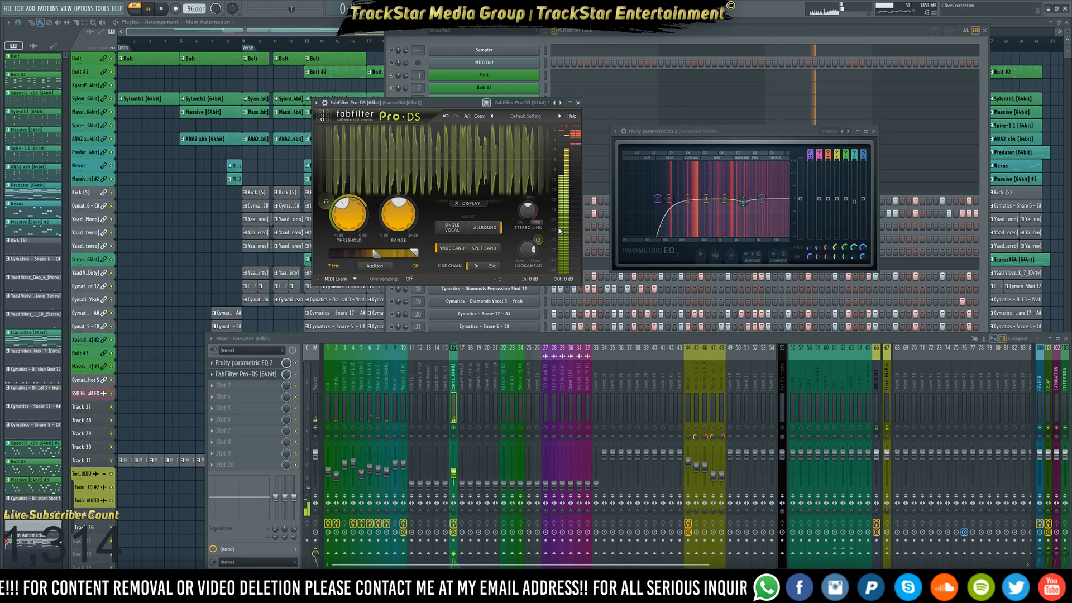
{"action": "mouse_move", "coordinate": [410, 227]}
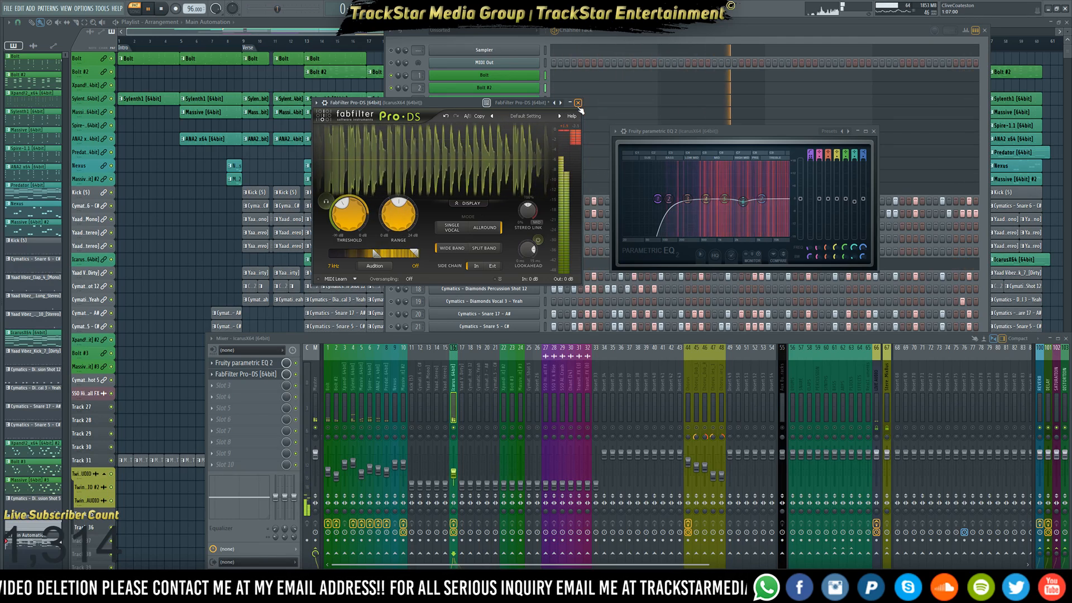
{"action": "key", "text": "space"}
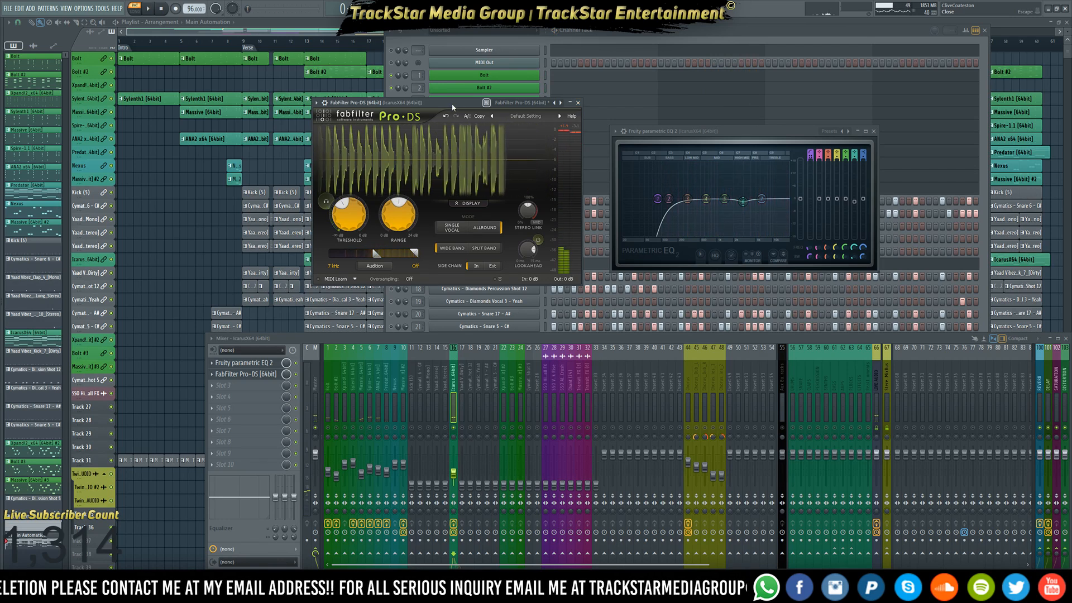
{"action": "left_click_drag", "start_coordinate": [453, 103], "coordinate": [304, 98]}
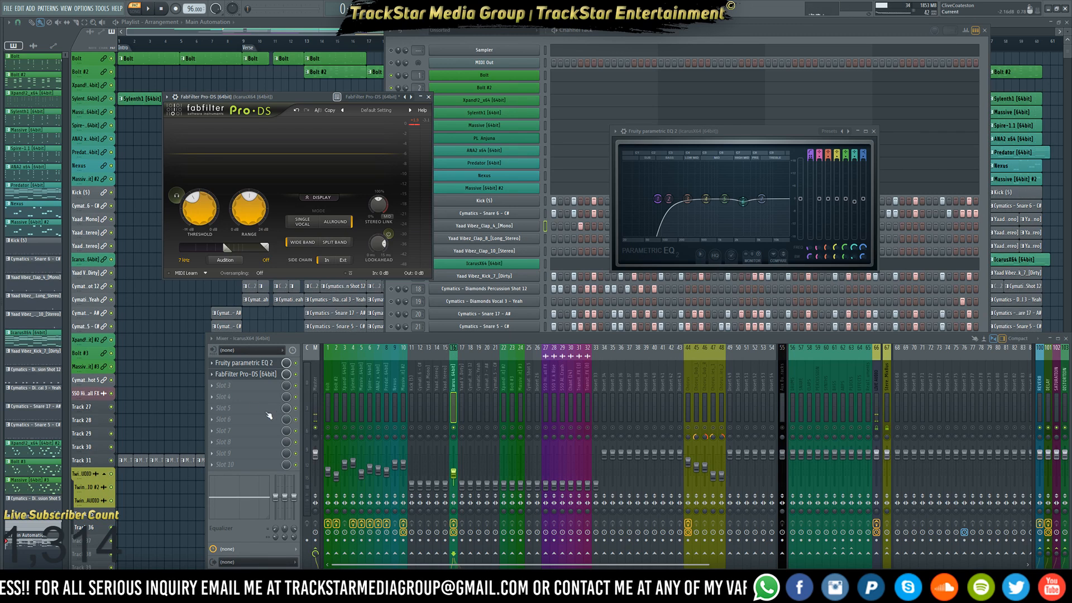
Load the stereo FabFilter Pro-Q 3 into the fourth effect slot of the IcarusX64 insert and expand its window to full screen
{"action": "left_click", "coordinate": [228, 391]}
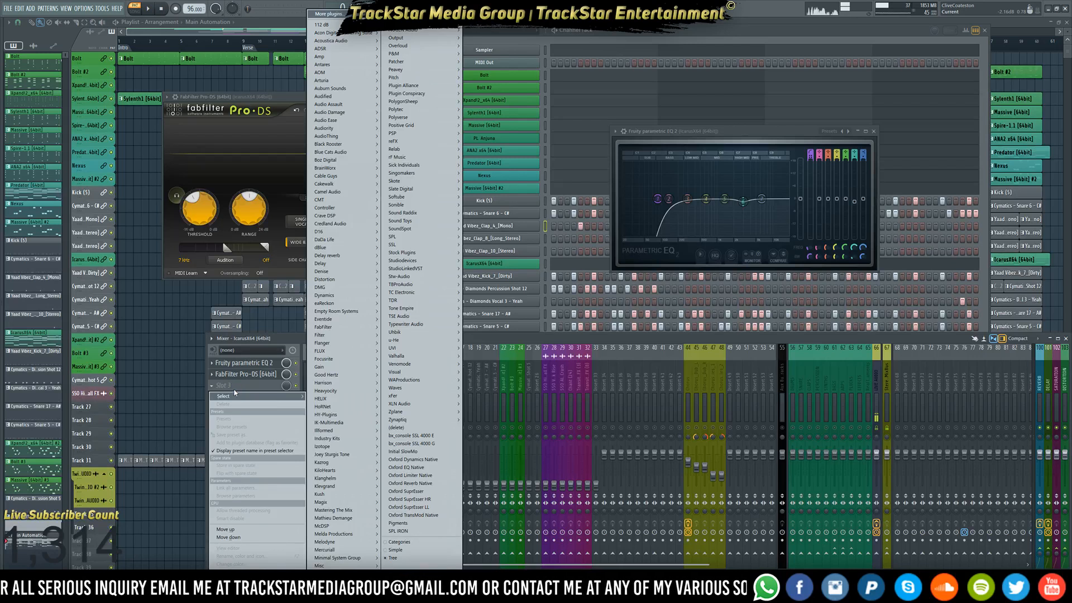
{"action": "left_click", "coordinate": [245, 386]}
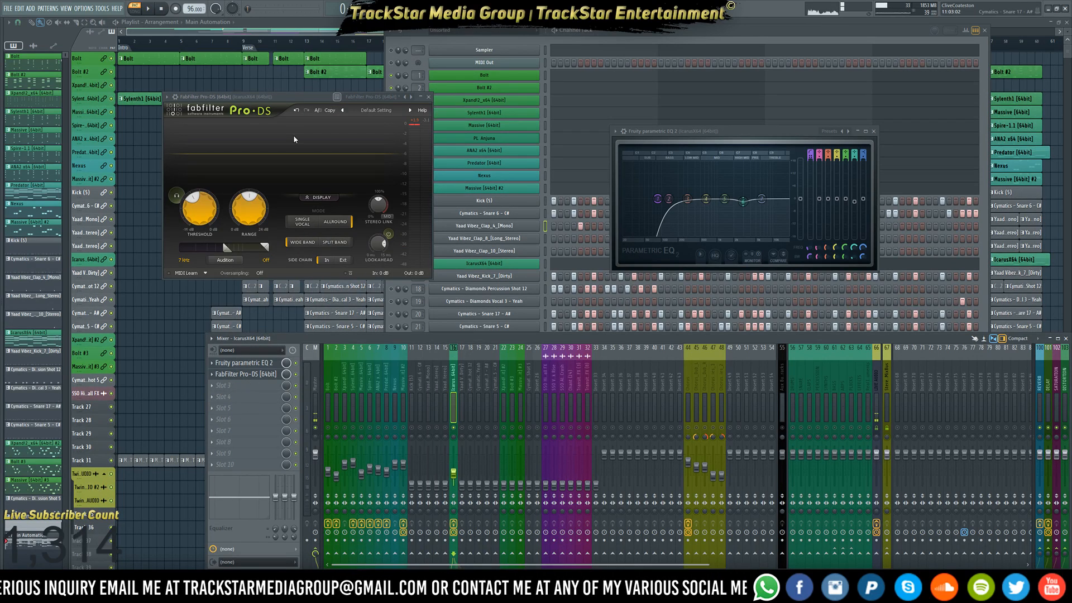
{"action": "left_click_drag", "start_coordinate": [298, 96], "coordinate": [293, 90]}
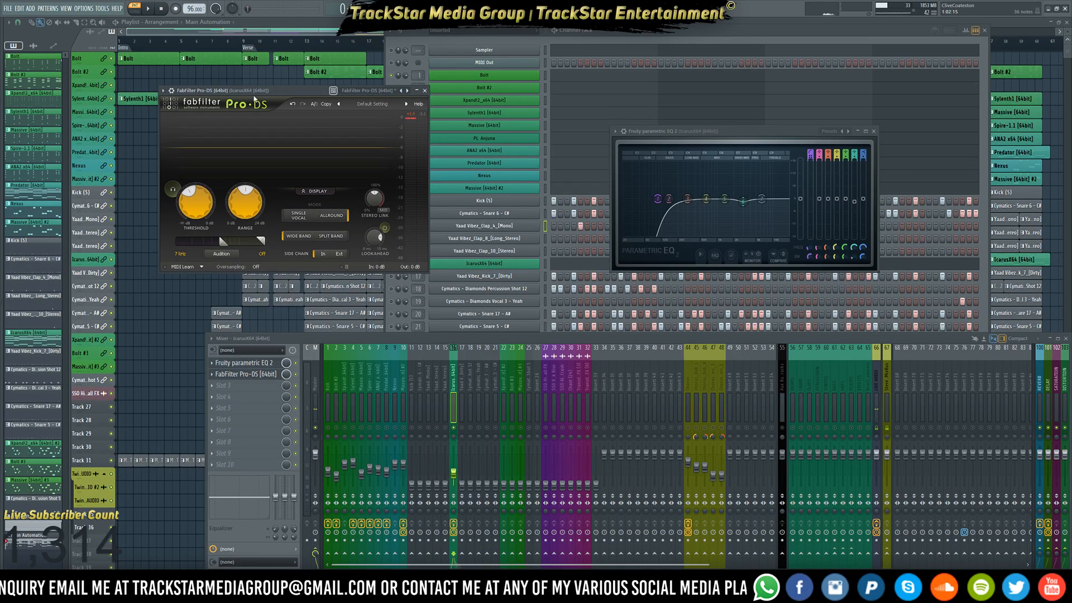
{"action": "left_click", "coordinate": [247, 394]}
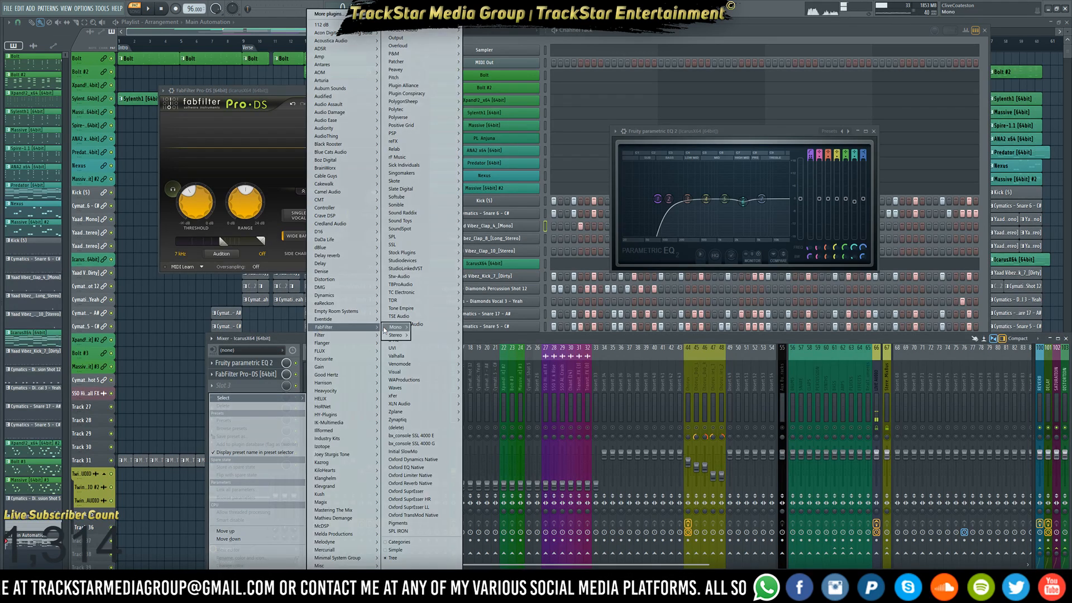
{"action": "mouse_move", "coordinate": [395, 335]}
{"action": "mouse_move", "coordinate": [423, 350]}
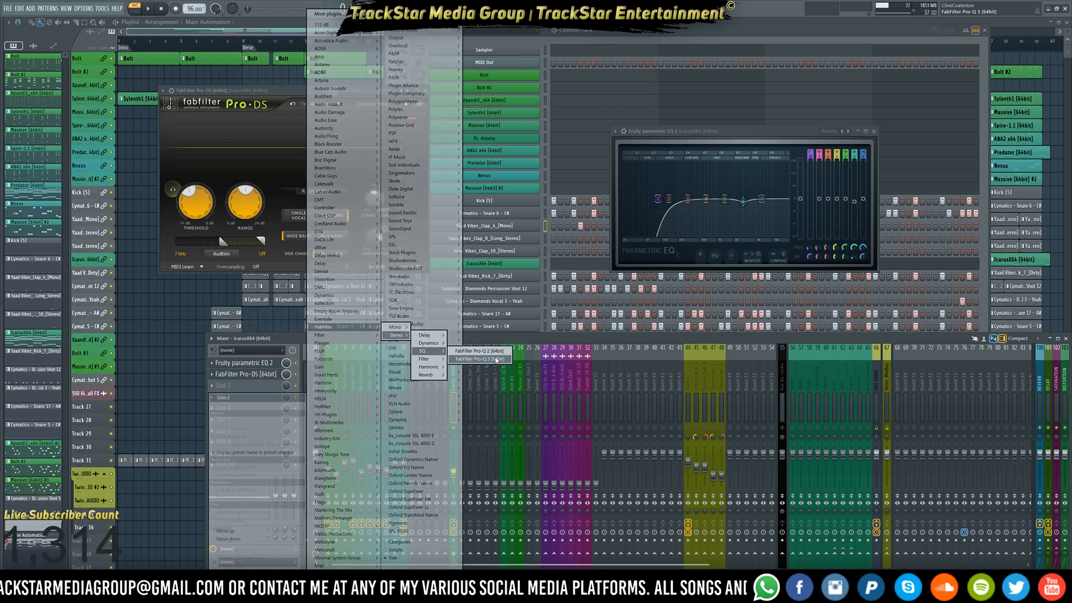
{"action": "left_click", "coordinate": [495, 359]}
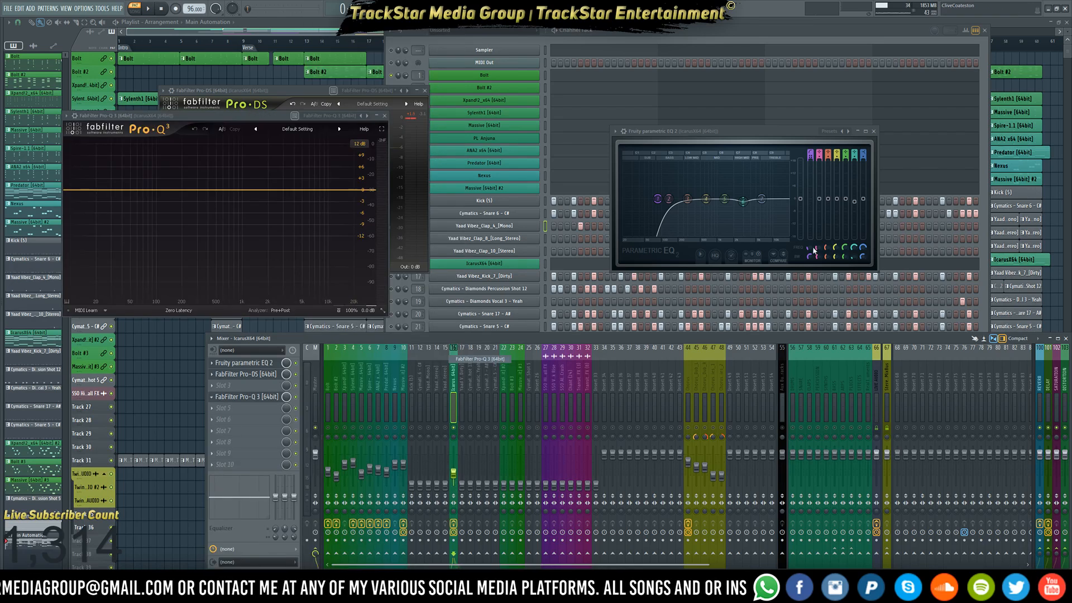
{"action": "left_click_drag", "start_coordinate": [259, 122], "coordinate": [812, 130]}
{"action": "left_click", "coordinate": [936, 139]}
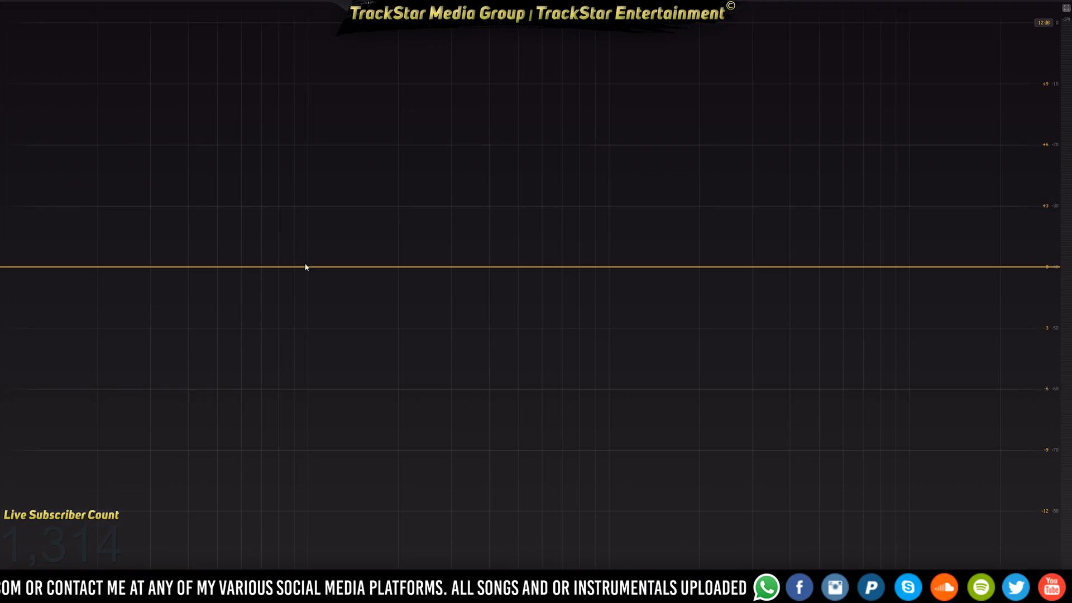
Add three bell bands along the flat Pro-Q 3 curve, spaced from about 37 Hz up to about 365 Hz
{"action": "double_click", "coordinate": [178, 265]}
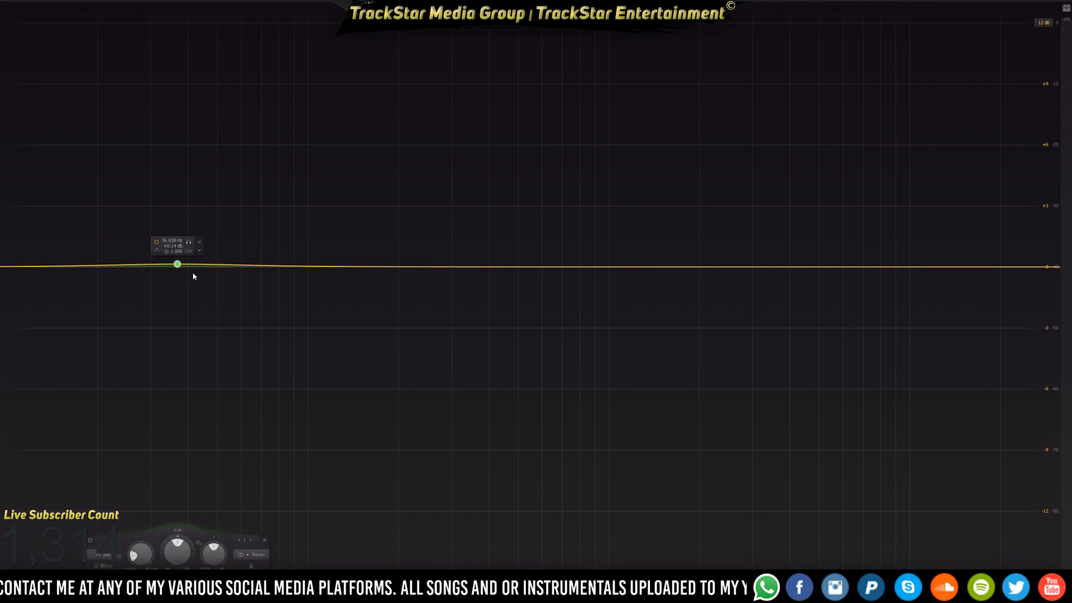
{"action": "double_click", "coordinate": [322, 267]}
{"action": "double_click", "coordinate": [477, 268]}
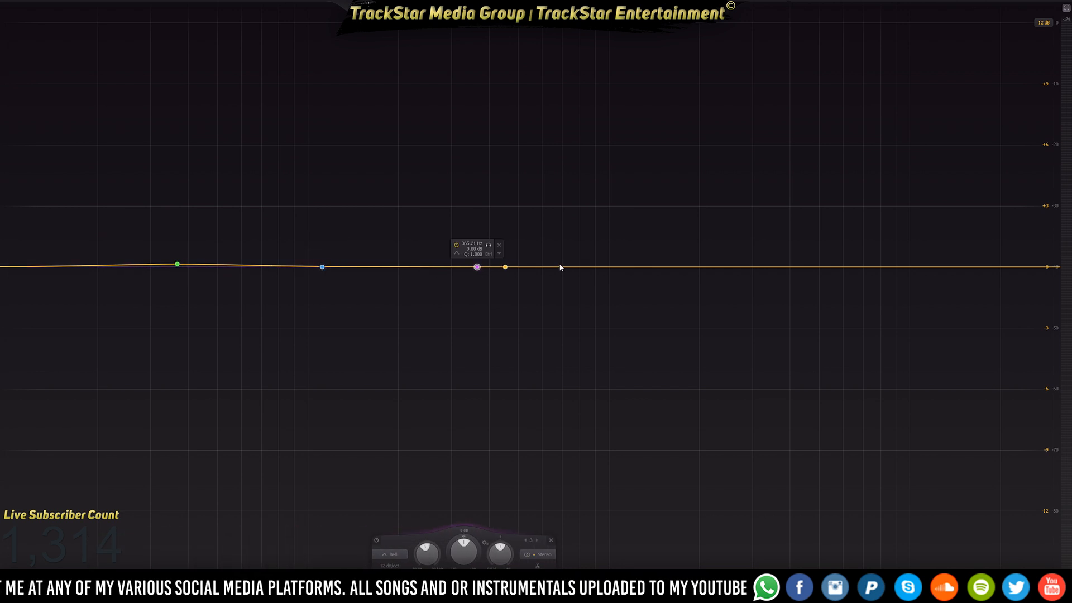
Add five flat EQ bands along the 0 dB line, including ones at about 1.09, 2.4 and 7.4 kHz and a high shelf above them
{"action": "double_click", "coordinate": [620, 268]}
{"action": "double_click", "coordinate": [723, 267]}
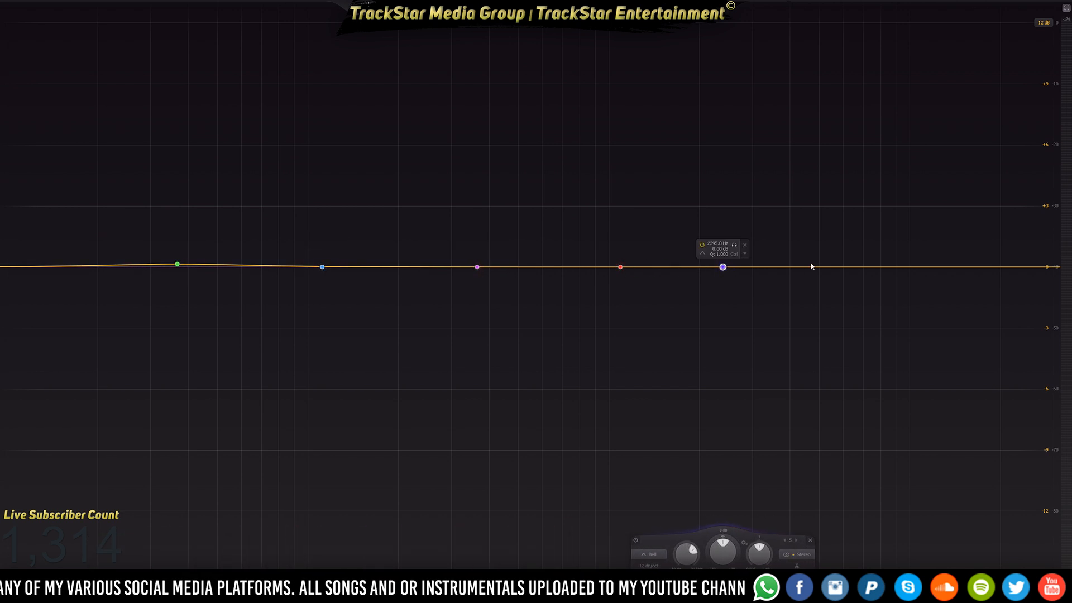
{"action": "double_click", "coordinate": [871, 267]}
{"action": "double_click", "coordinate": [938, 268]}
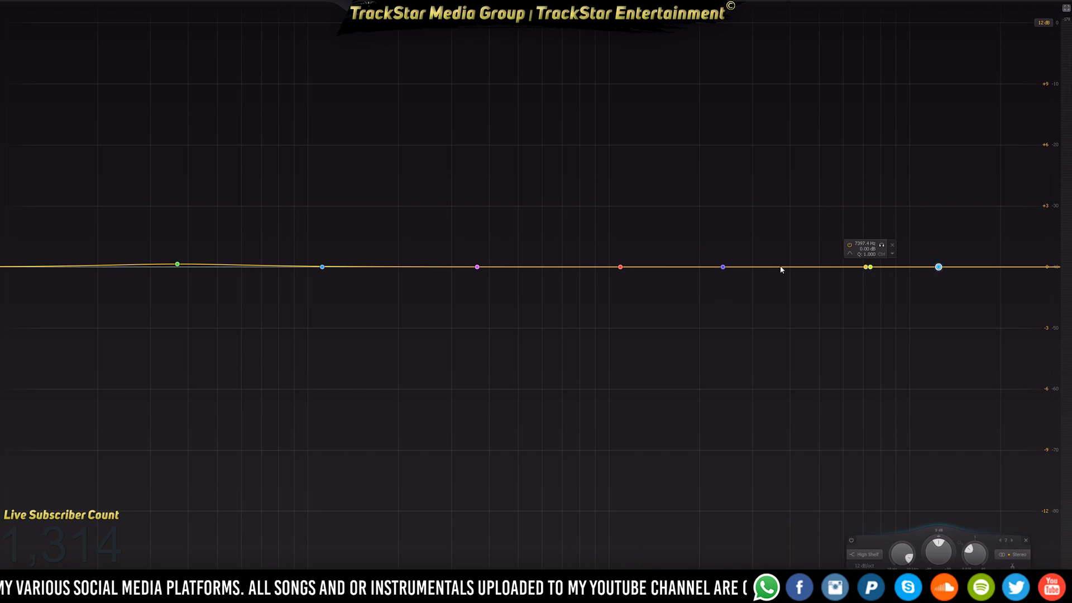
{"action": "double_click", "coordinate": [398, 268]}
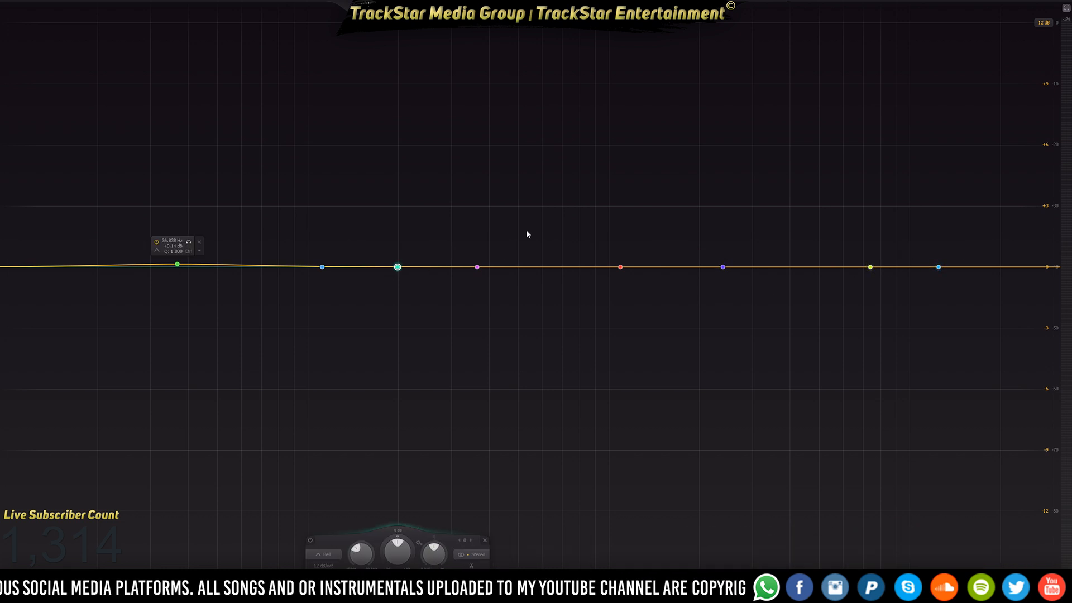
Briefly preview the track and turn the lowest band into a brickwall low cut with its cutoff just below the next band
{"action": "key", "text": "space"}
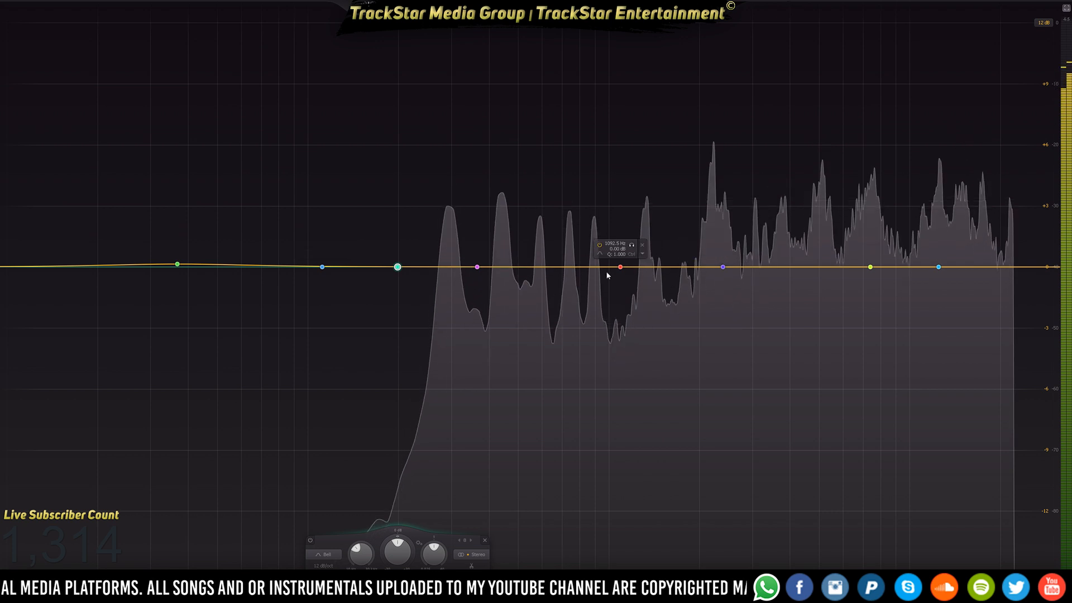
{"action": "key", "text": "space"}
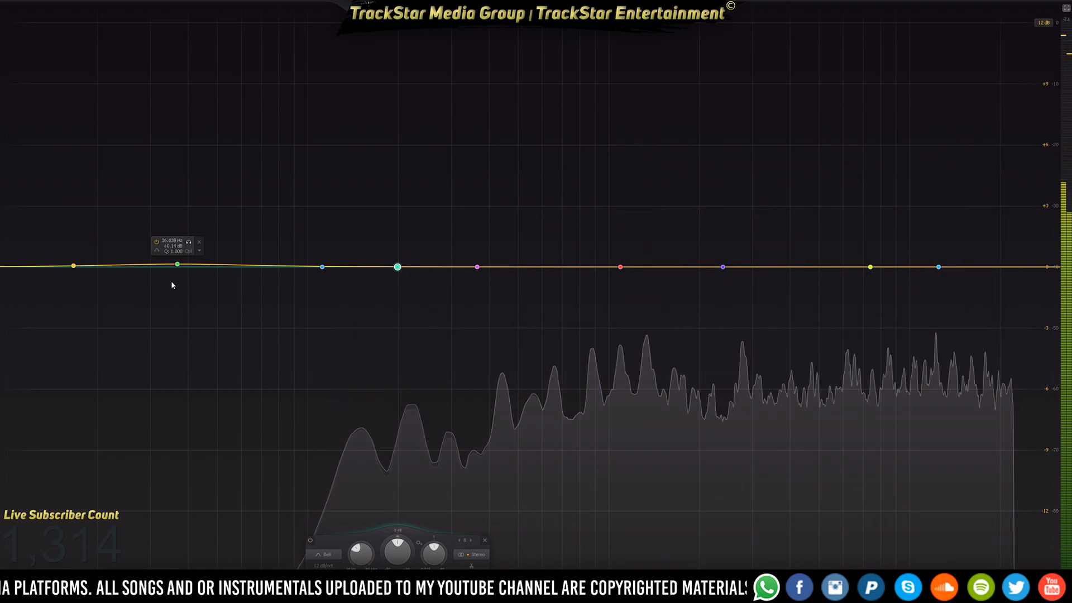
{"action": "left_click_drag", "start_coordinate": [177, 266], "coordinate": [184, 288]}
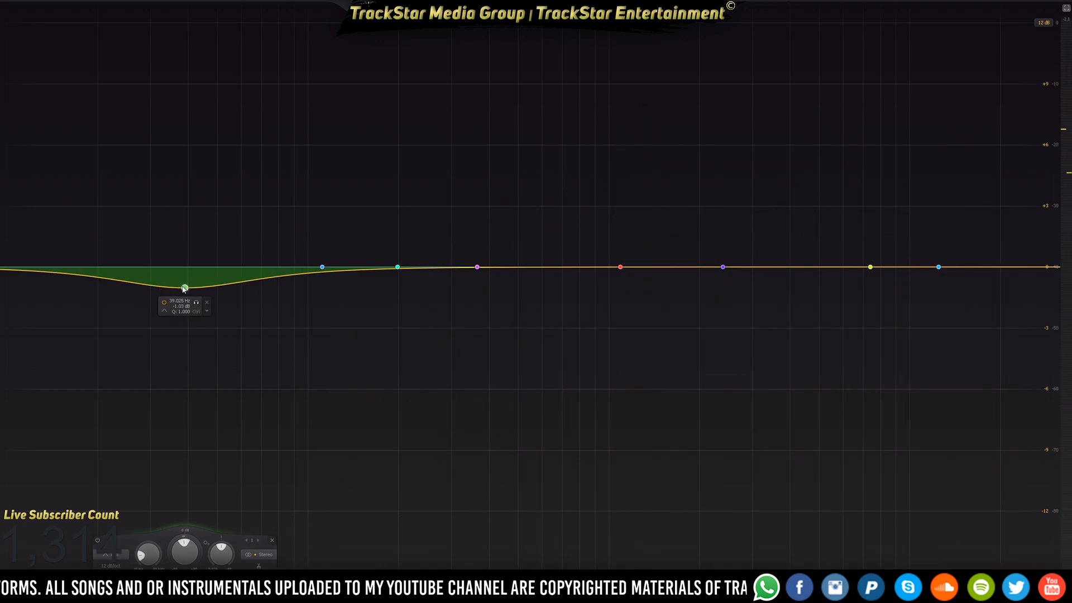
{"action": "right_click", "coordinate": [184, 287]}
{"action": "mouse_move", "coordinate": [223, 325]}
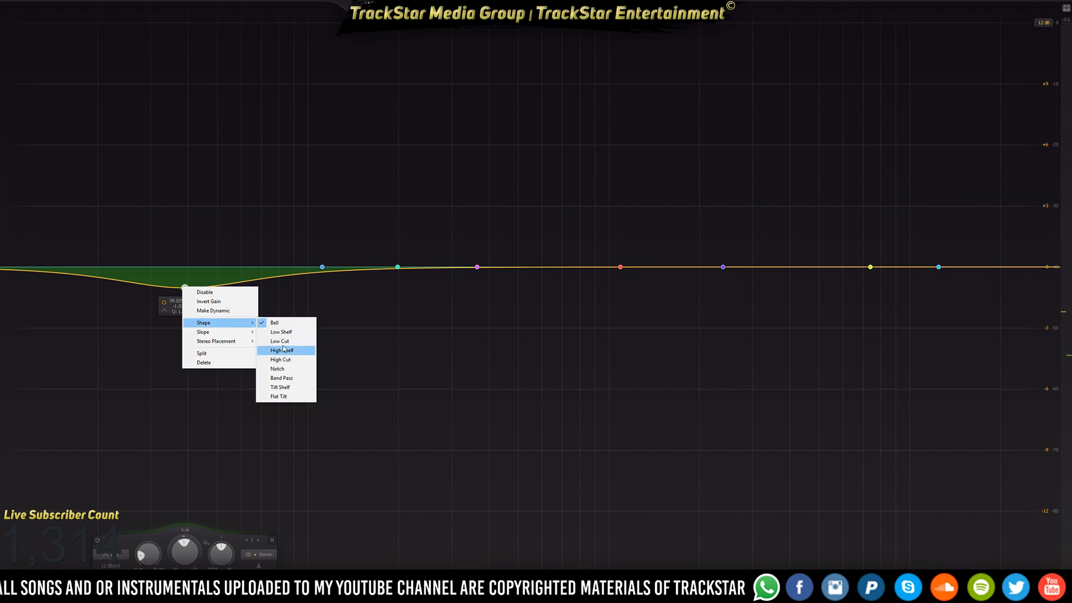
{"action": "left_click", "coordinate": [273, 341]}
{"action": "scroll", "coordinate": [186, 271], "scroll_direction": "down", "scroll_amount": 1}
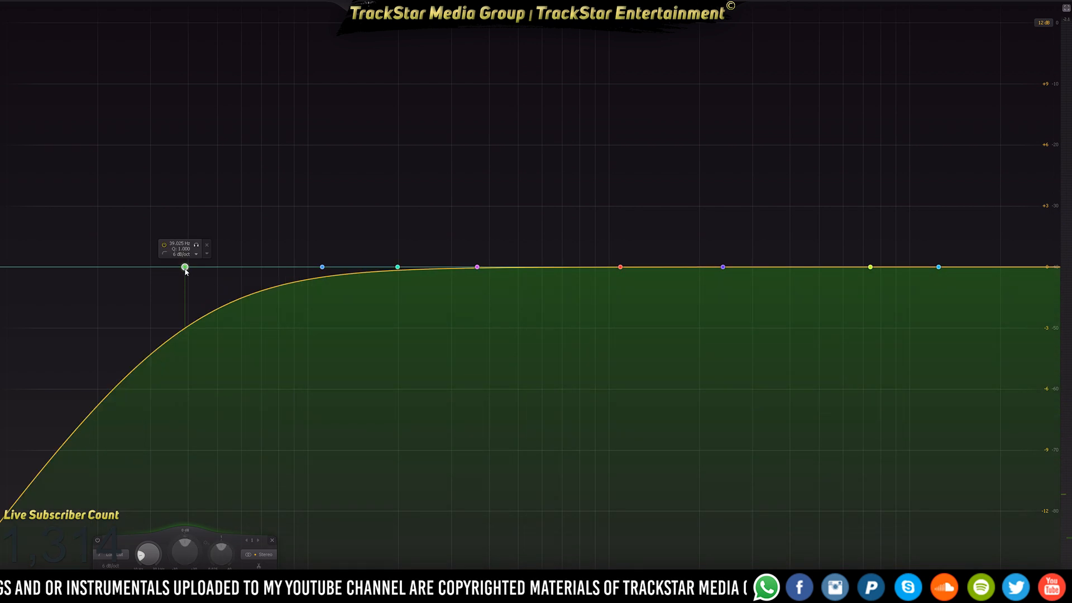
{"action": "scroll", "coordinate": [185, 271], "scroll_direction": "up", "scroll_amount": 9}
{"action": "left_click_drag", "start_coordinate": [186, 270], "coordinate": [303, 273]}
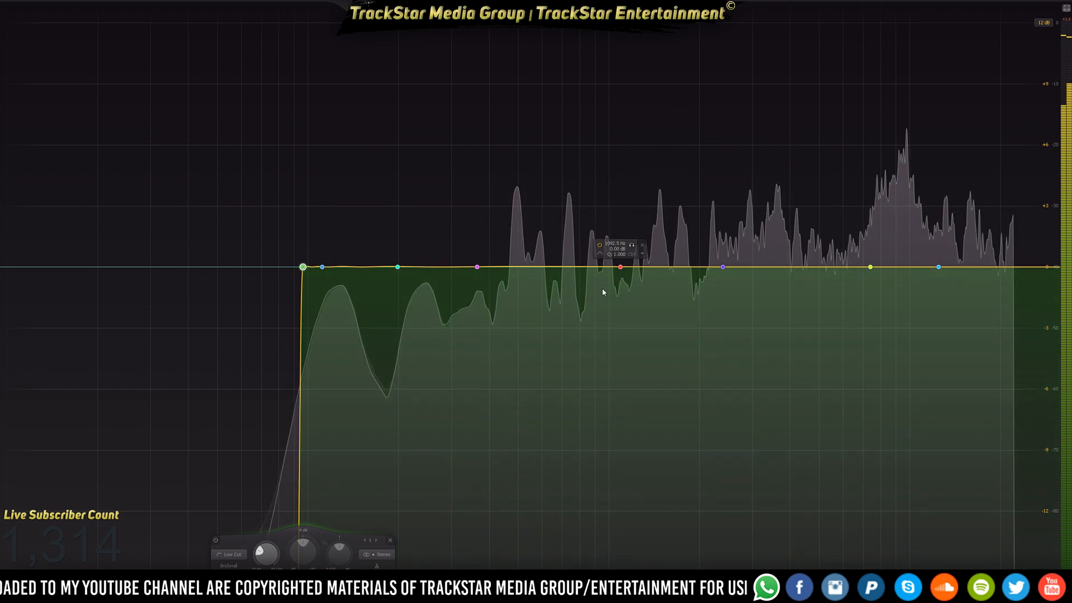
Turn the 2.4 kHz band into a narrow dynamic cut at about 2218 Hz, -0.79 dB, and deepen its dynamic range slightly
{"action": "mouse_move", "coordinate": [686, 324]}
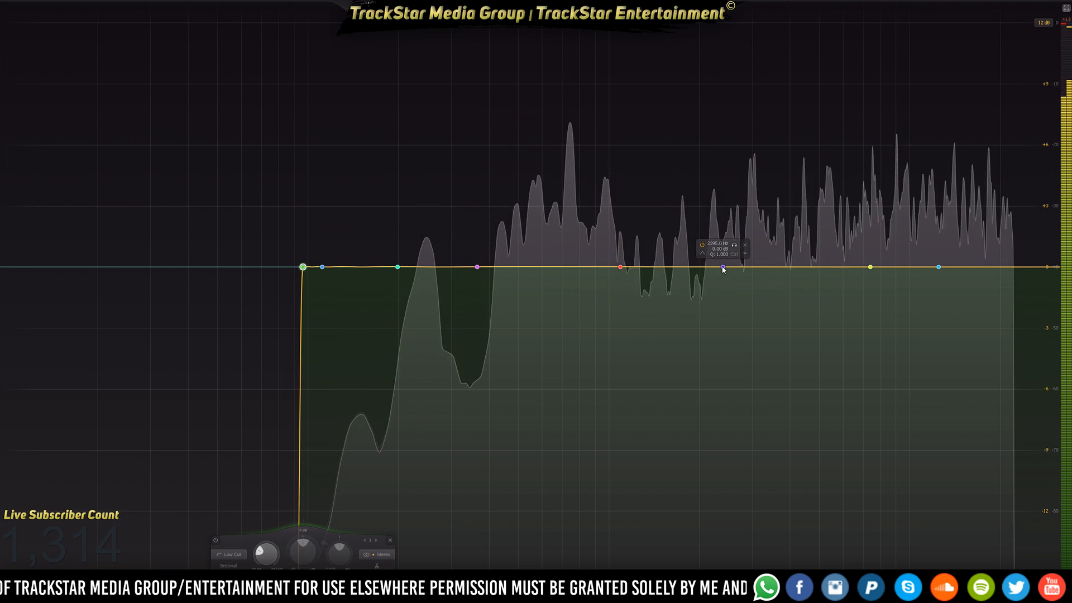
{"action": "left_click_drag", "start_coordinate": [724, 267], "coordinate": [712, 284]}
{"action": "scroll", "coordinate": [713, 275], "scroll_direction": "up", "scroll_amount": 10}
{"action": "right_click", "coordinate": [713, 283]}
{"action": "left_click", "coordinate": [745, 309]}
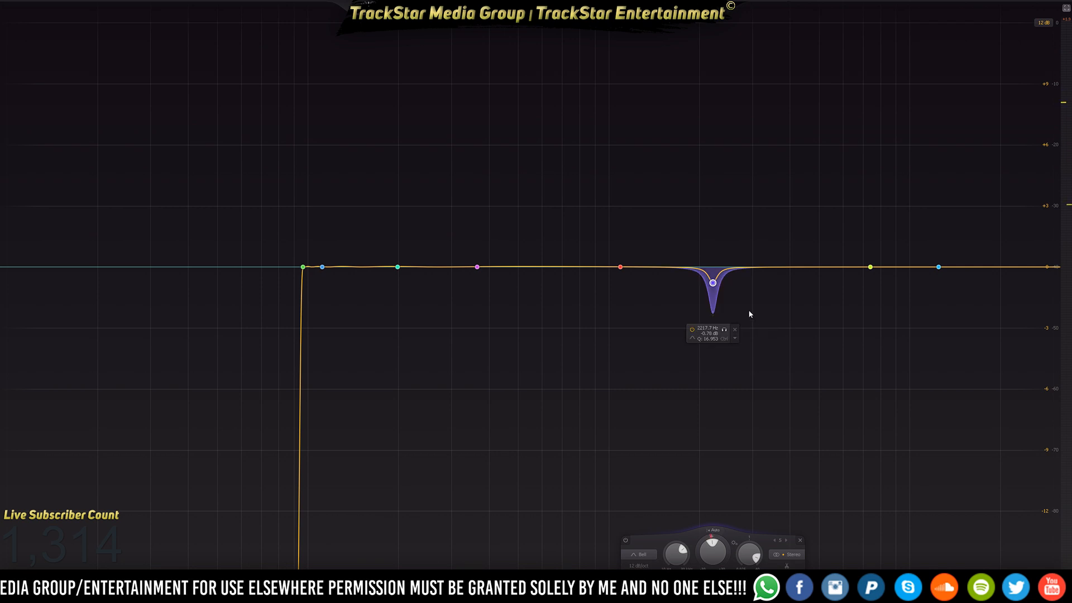
{"action": "left_click_drag", "start_coordinate": [714, 314], "coordinate": [714, 320]}
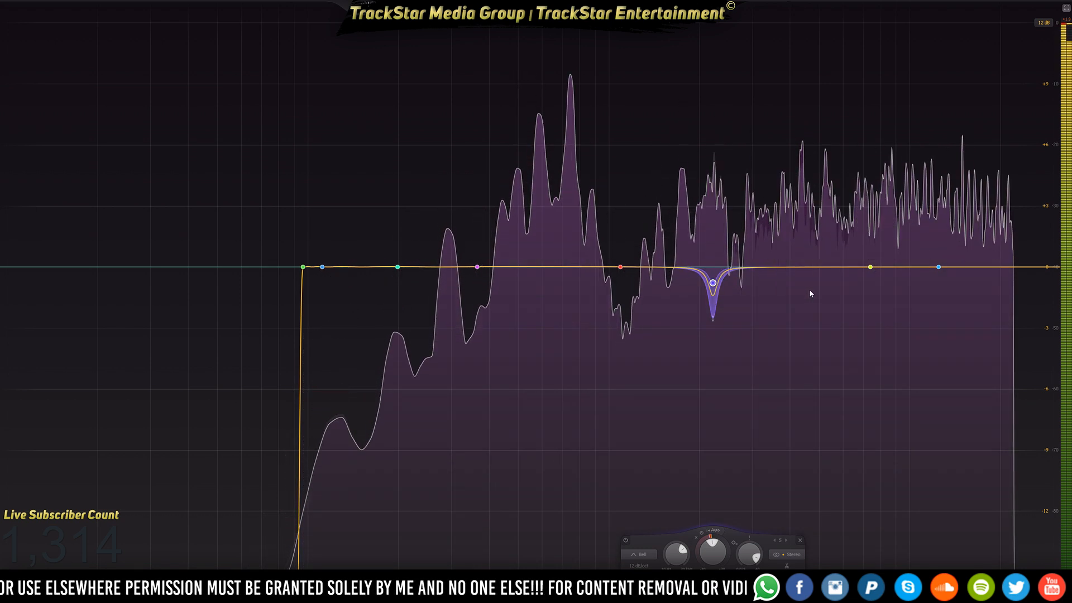
Pull down two neighbouring spectrum peaks, creating cuts of about -1.23 dB at 4402 Hz and -1.17 dB at 4724 Hz
{"action": "mouse_move", "coordinate": [809, 293]}
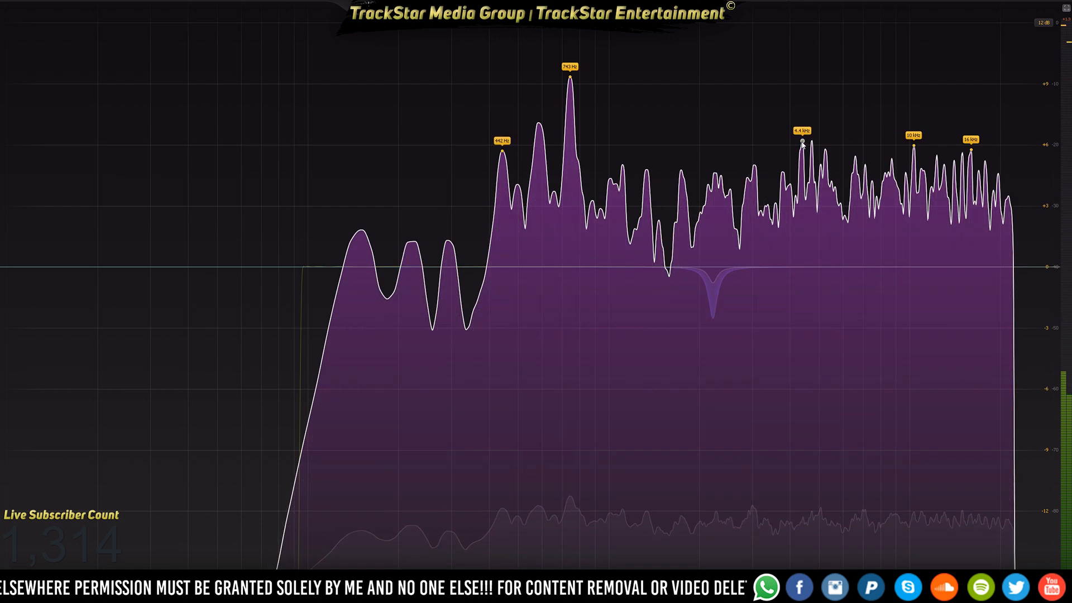
{"action": "left_click_drag", "start_coordinate": [802, 147], "coordinate": [802, 156]}
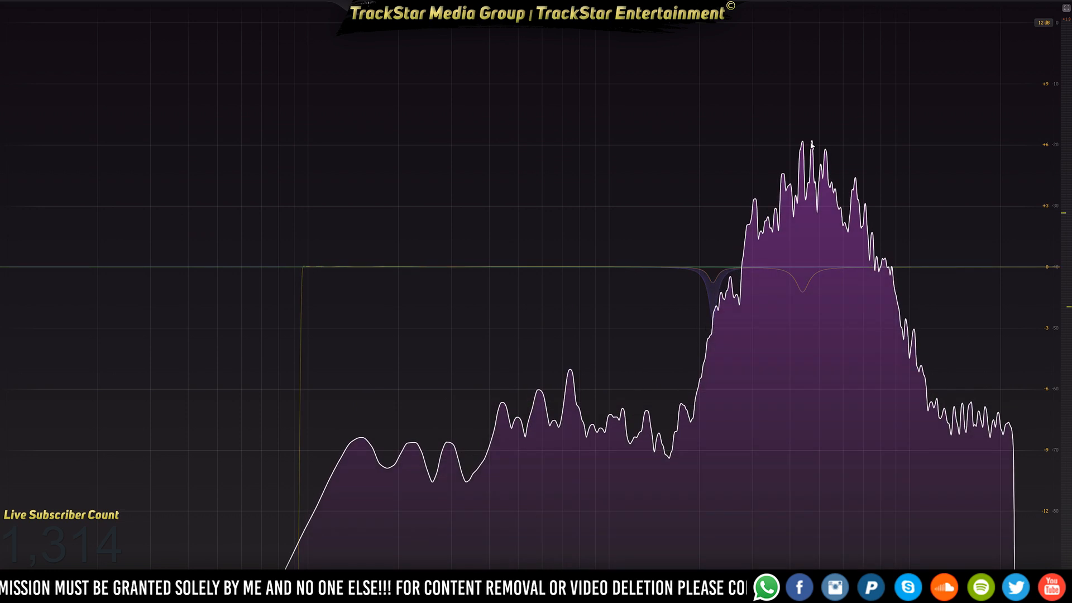
{"action": "left_click_drag", "start_coordinate": [812, 144], "coordinate": [812, 160]}
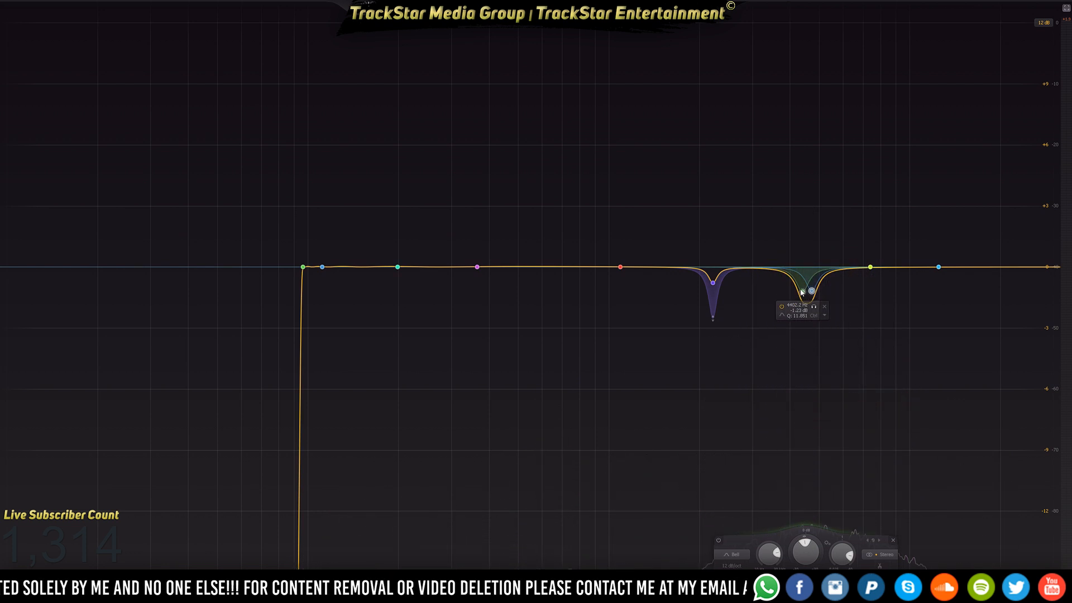
Make the 4402 Hz and 4724 Hz cuts dynamic, narrow them to Q 40, and play the track
{"action": "right_click", "coordinate": [802, 292]}
{"action": "left_click", "coordinate": [829, 317]}
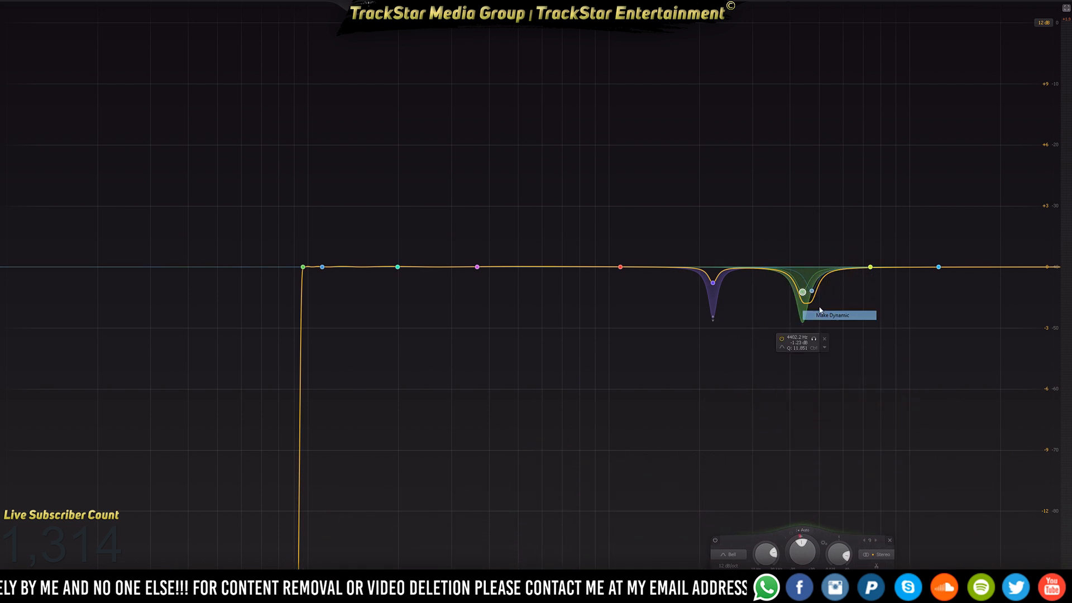
{"action": "right_click", "coordinate": [814, 294]}
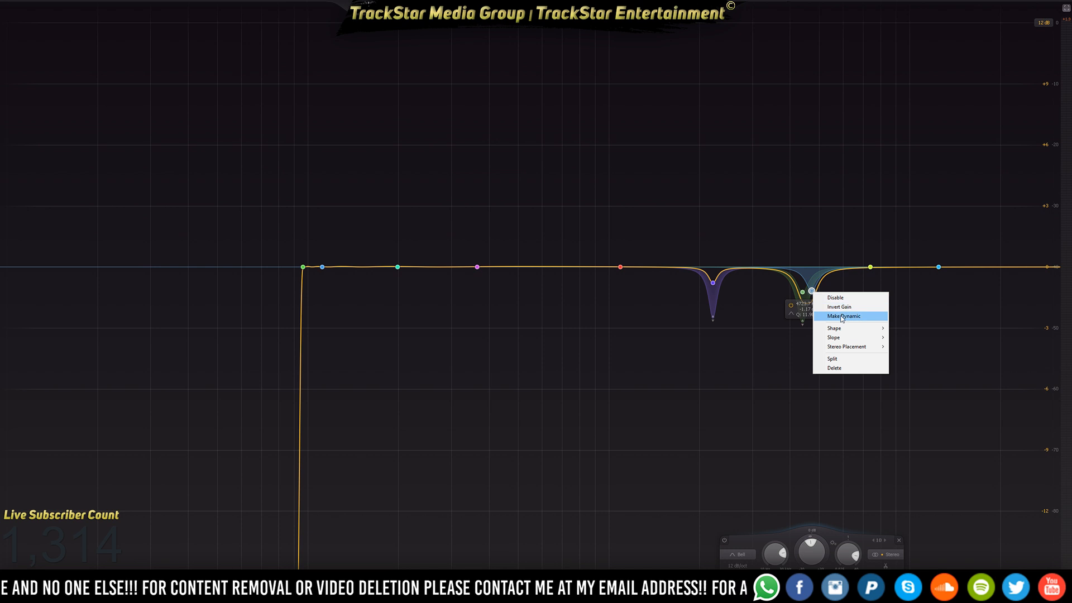
{"action": "left_click", "coordinate": [818, 316]}
{"action": "scroll", "coordinate": [811, 293], "scroll_direction": "up", "scroll_amount": 5}
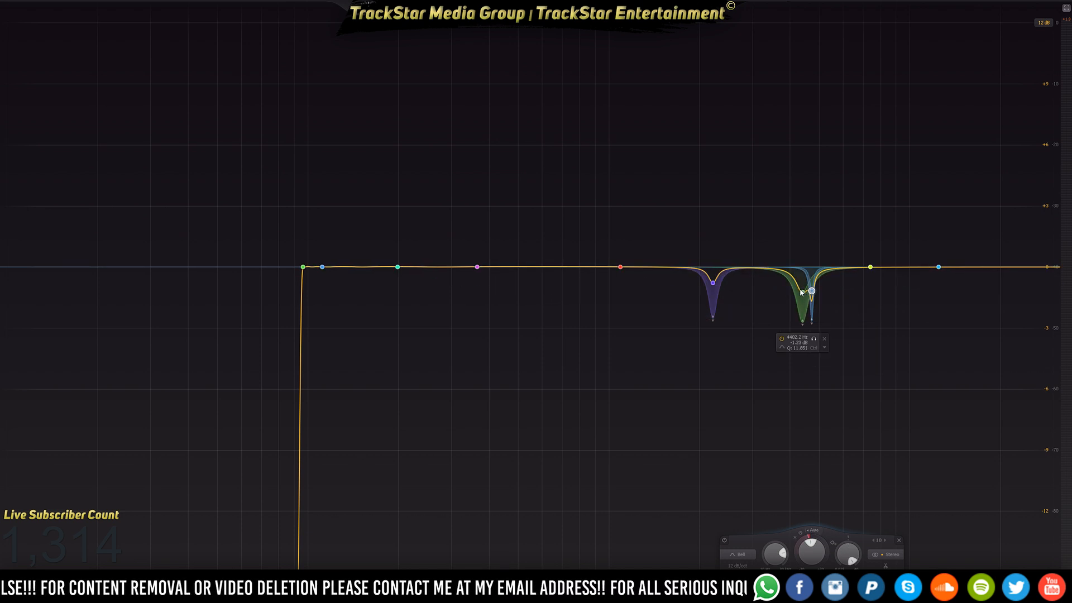
{"action": "key", "text": "space"}
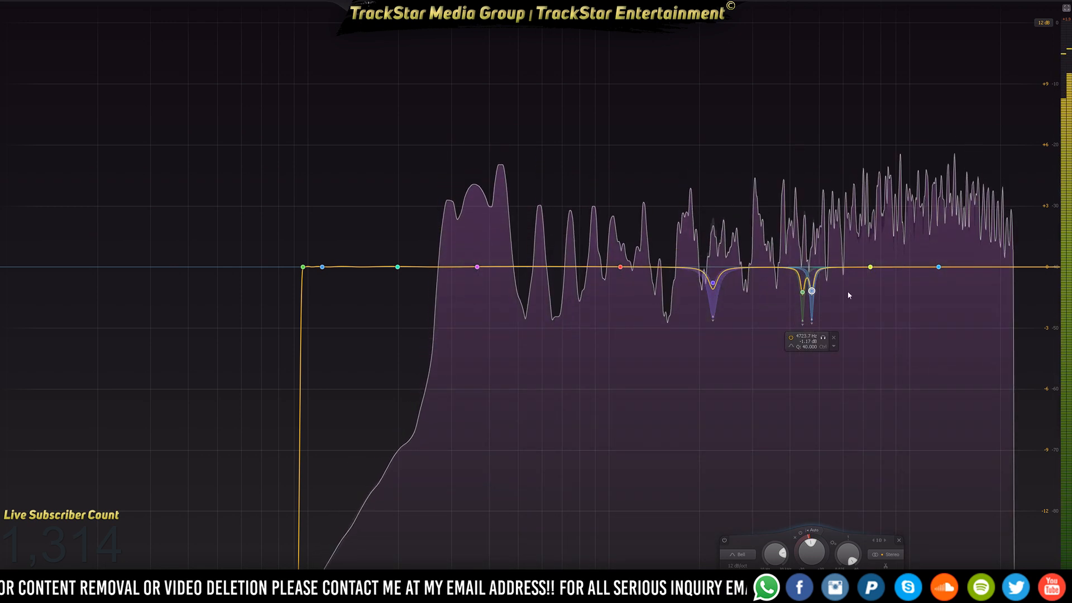
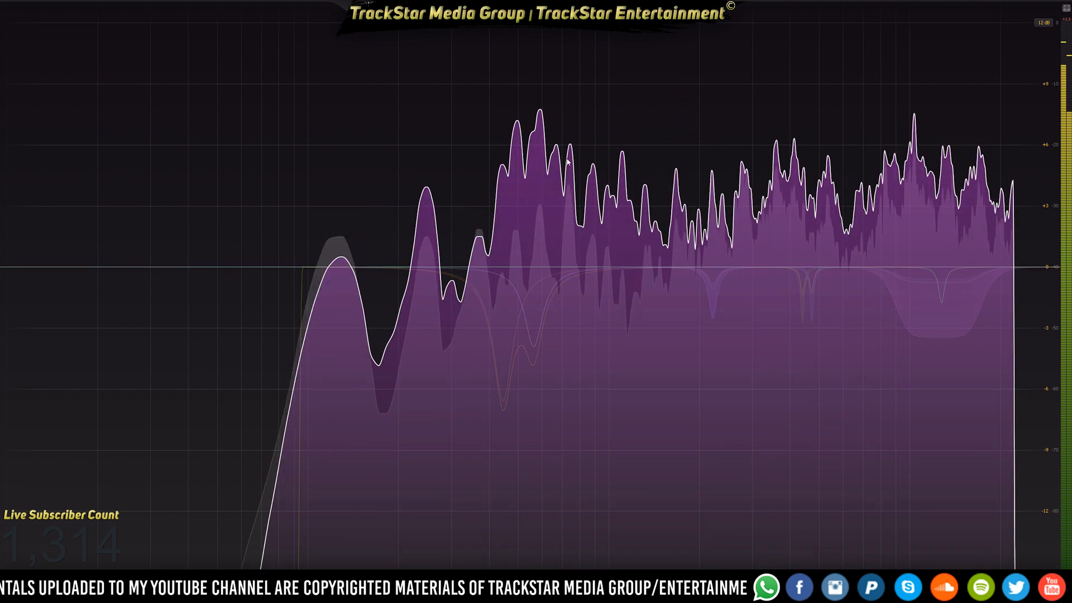
Stop playback and narrow the three cuts at about 445, 562 and 739 Hz to Q 40
{"action": "key", "text": "space"}
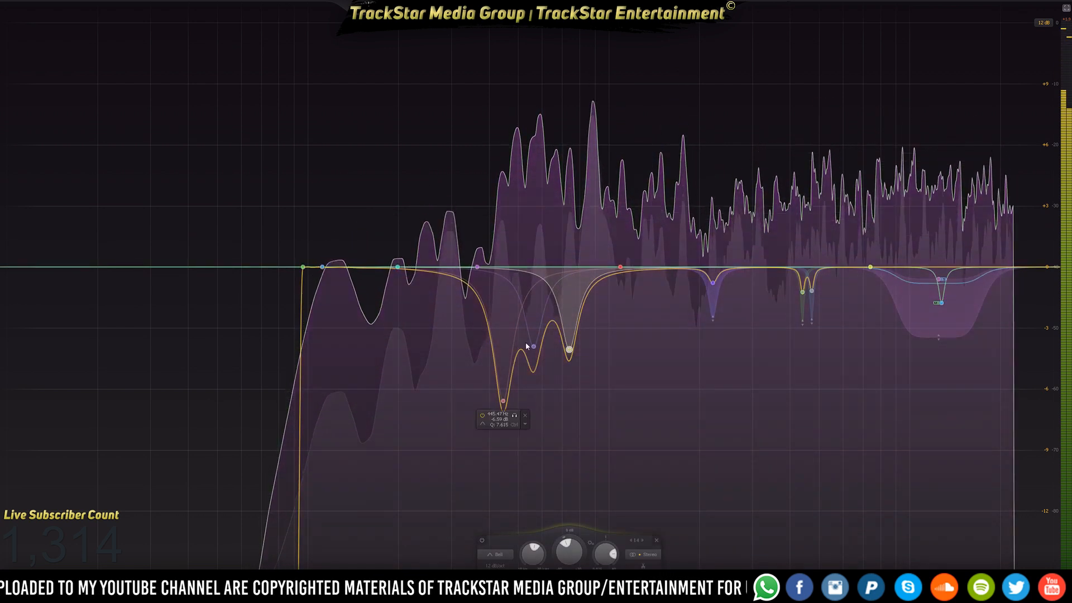
{"action": "scroll", "coordinate": [533, 348], "scroll_direction": "down", "scroll_amount": 15}
{"action": "scroll", "coordinate": [533, 347], "scroll_direction": "up", "scroll_amount": 15}
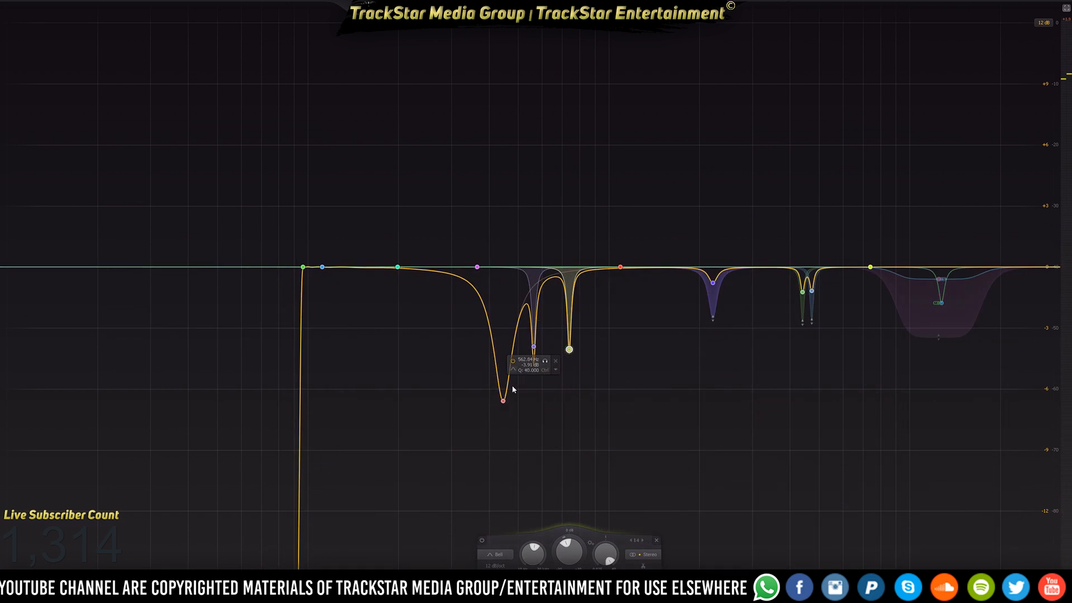
{"action": "scroll", "coordinate": [505, 401], "scroll_direction": "up", "scroll_amount": 10}
Make the three low-mid cuts dynamic and reduce the 445 Hz cut to about -2.7 dB
{"action": "right_click", "coordinate": [504, 401]}
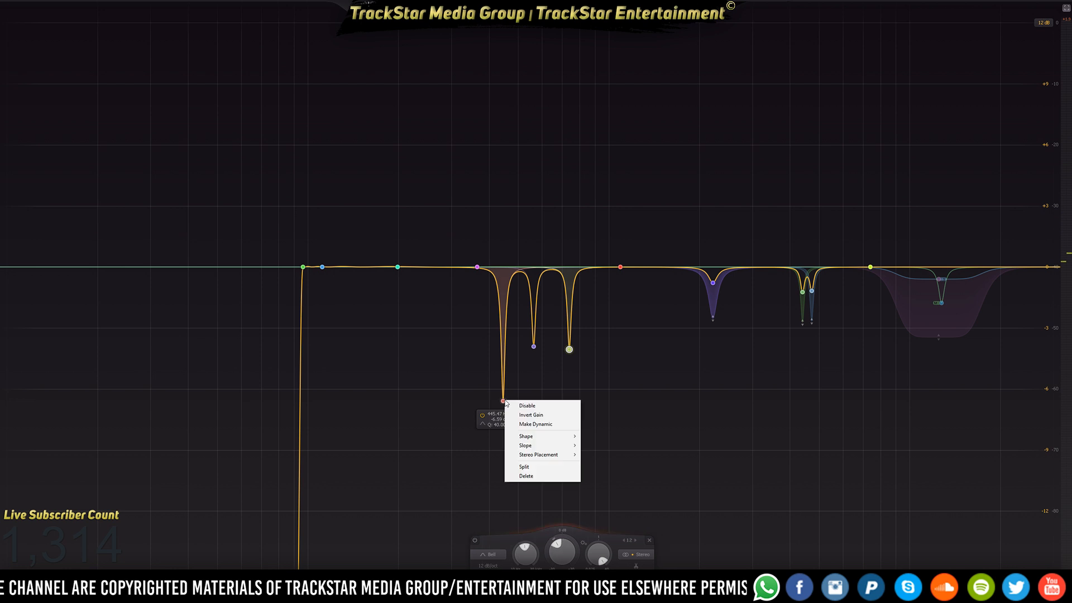
{"action": "left_click", "coordinate": [536, 424]}
{"action": "left_click_drag", "start_coordinate": [503, 401], "coordinate": [507, 320]}
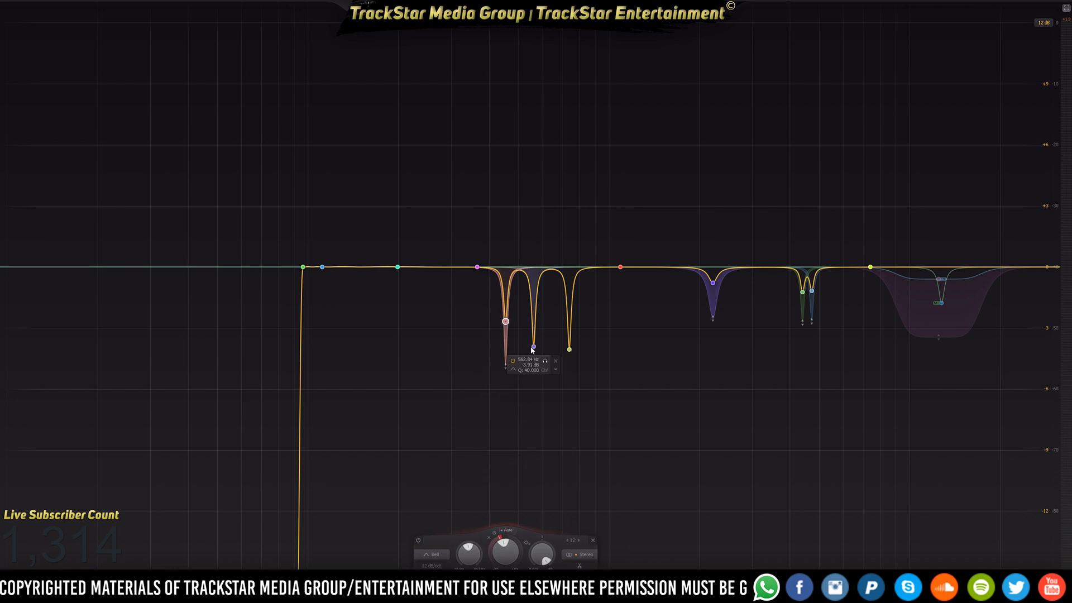
{"action": "right_click", "coordinate": [534, 347]}
{"action": "left_click", "coordinate": [541, 371]}
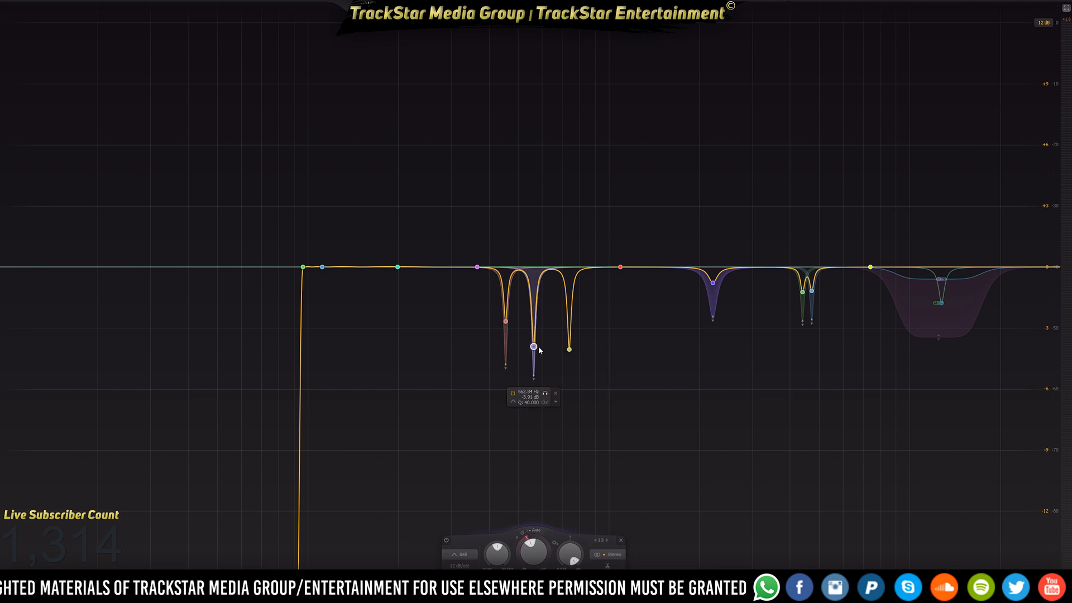
{"action": "right_click", "coordinate": [569, 350]}
{"action": "left_click", "coordinate": [597, 372]}
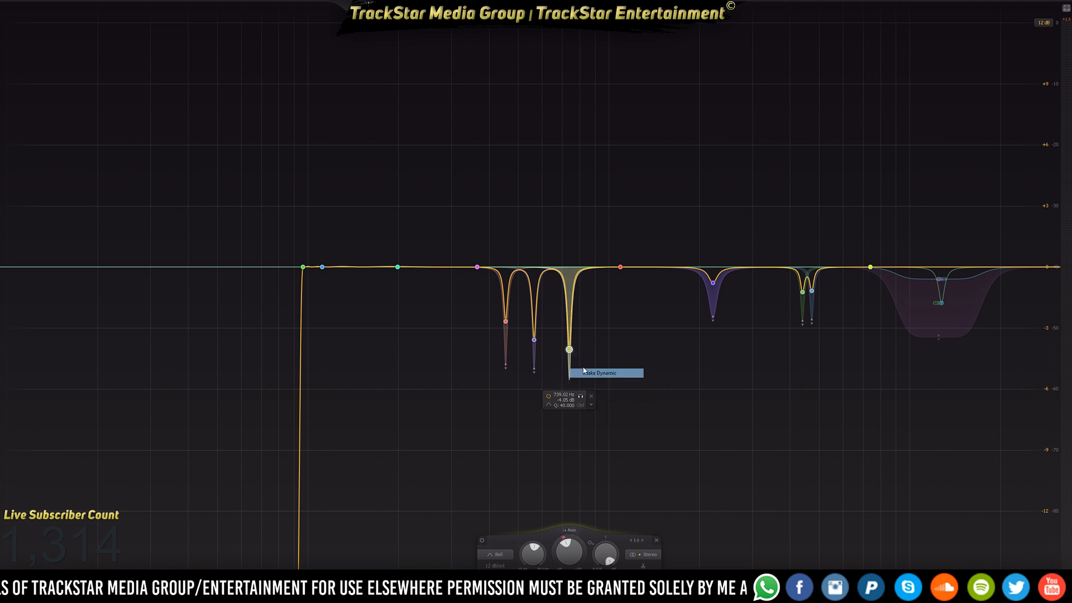
Set the 565 Hz band's stereo placement to Side and split it into separate mid and side bands
{"action": "right_click", "coordinate": [534, 340]}
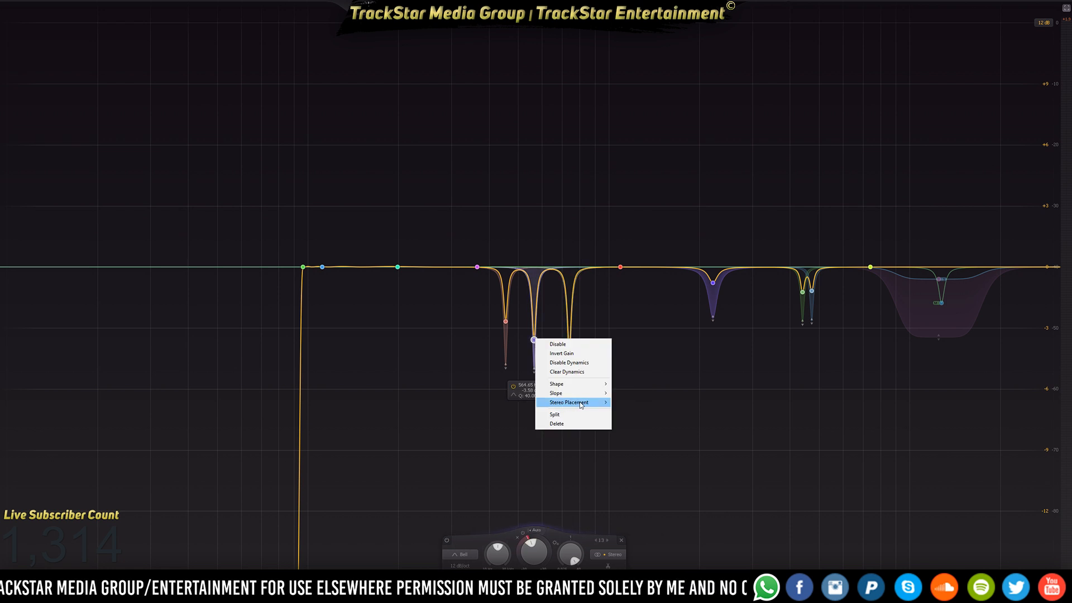
{"action": "mouse_move", "coordinate": [581, 403]}
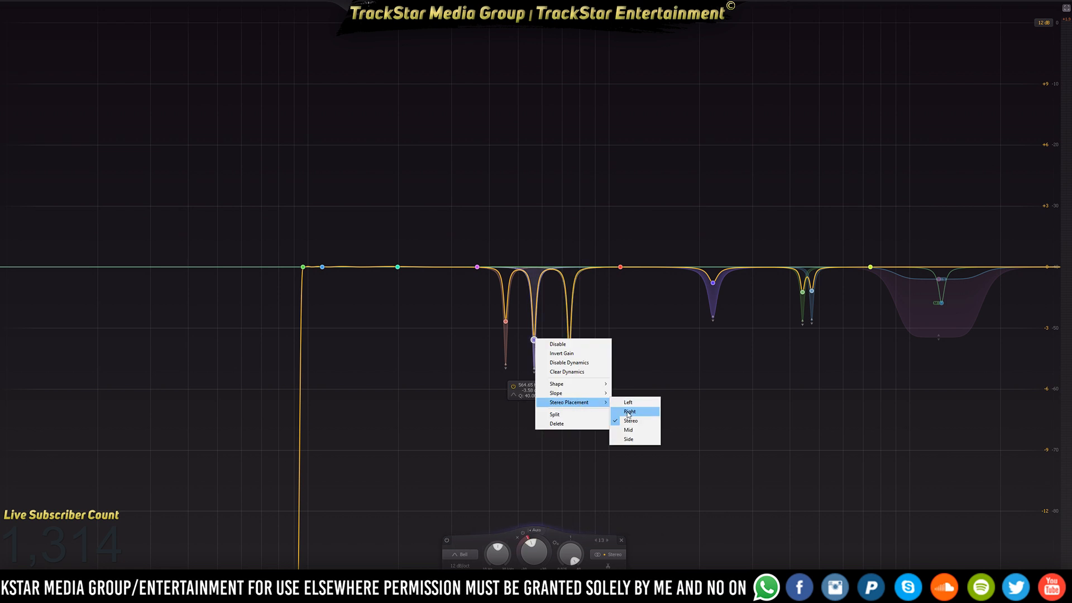
{"action": "left_click", "coordinate": [628, 443]}
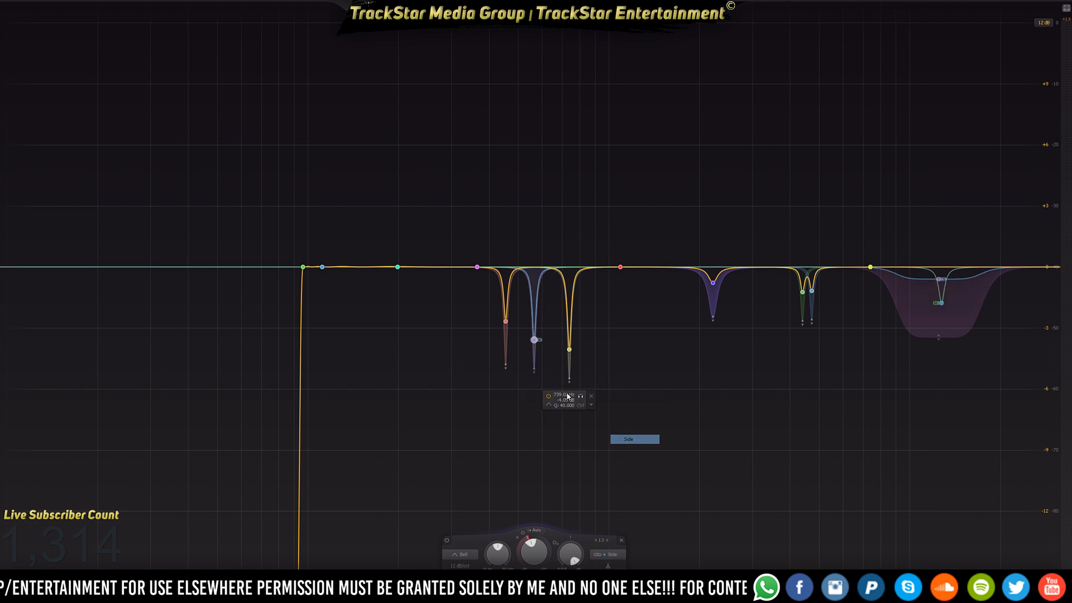
{"action": "right_click", "coordinate": [538, 342]}
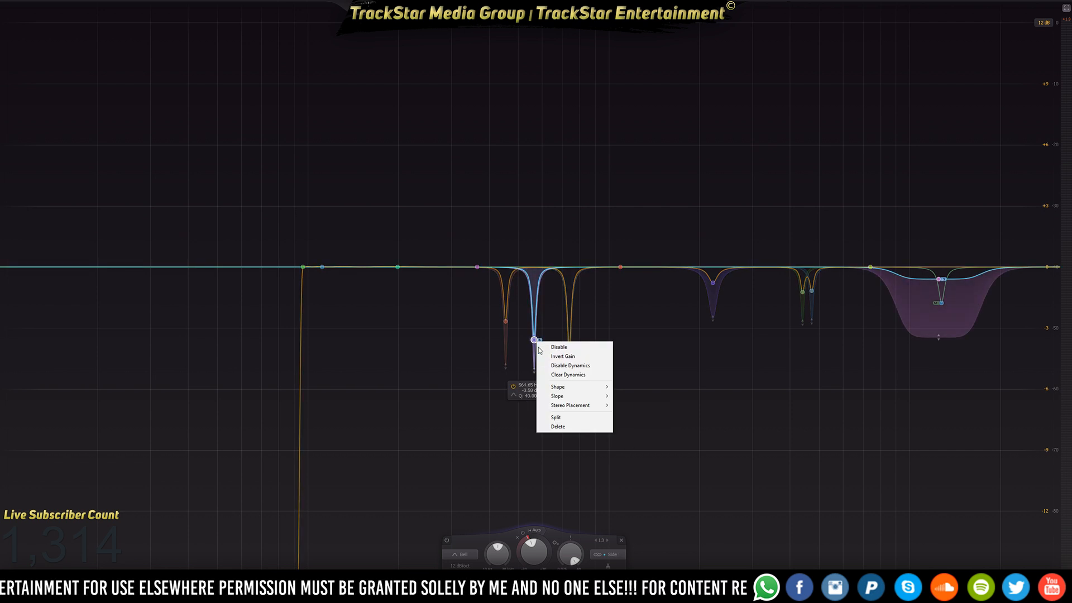
{"action": "left_click", "coordinate": [559, 417]}
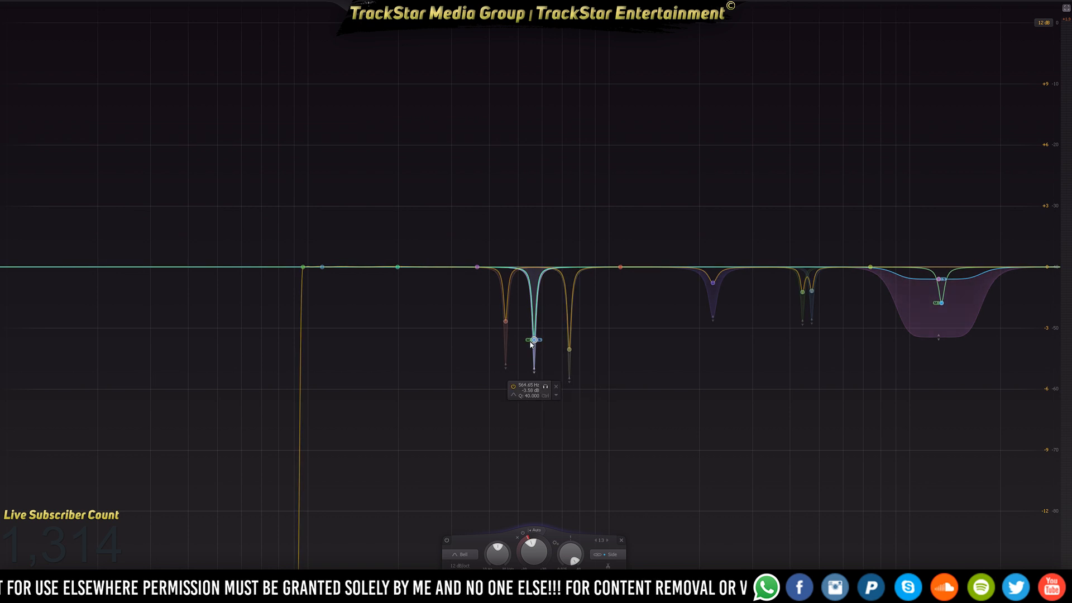
Move the split mid band to about 556 Hz and -4.10 dB, set its slope to 48 dB/oct, and widen it to about Q 1.96
{"action": "left_click_drag", "start_coordinate": [529, 345], "coordinate": [528, 356]}
{"action": "right_click", "coordinate": [528, 356]}
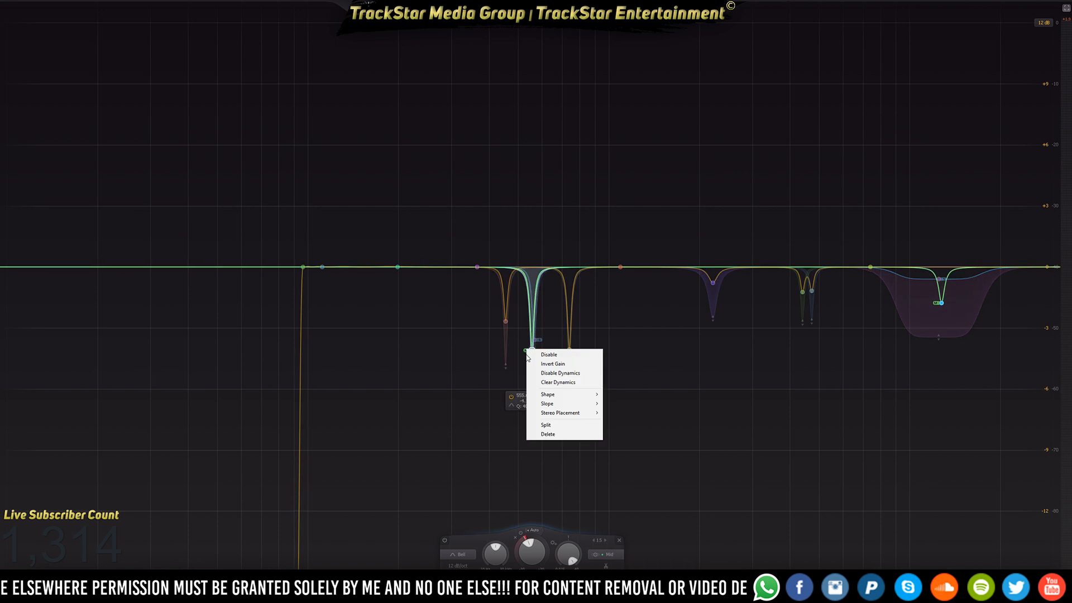
{"action": "mouse_move", "coordinate": [568, 406]}
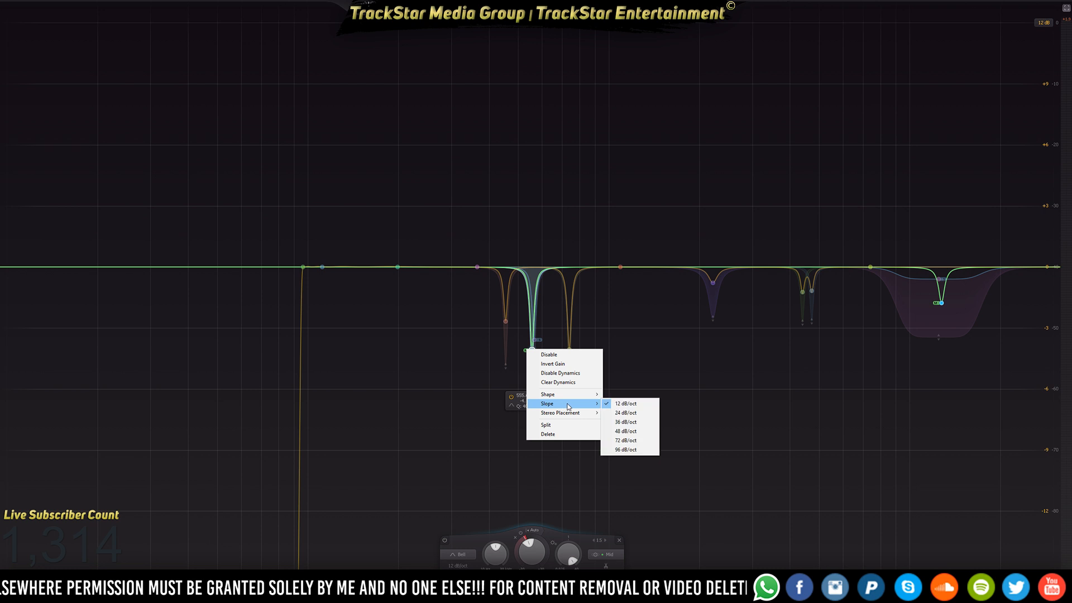
{"action": "left_click", "coordinate": [625, 433]}
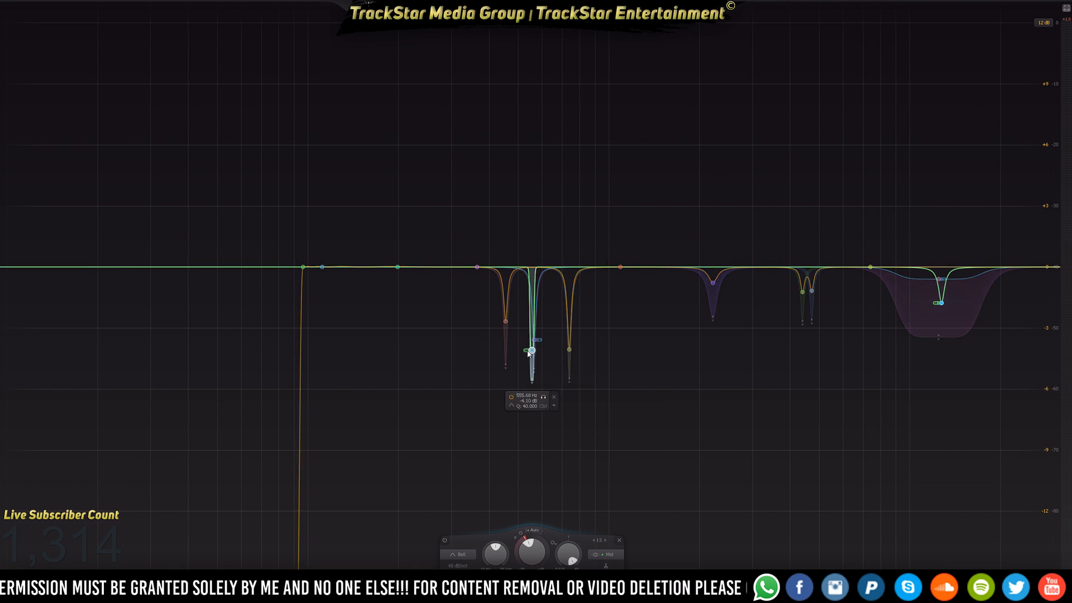
{"action": "scroll", "coordinate": [528, 353], "scroll_direction": "down", "scroll_amount": 8}
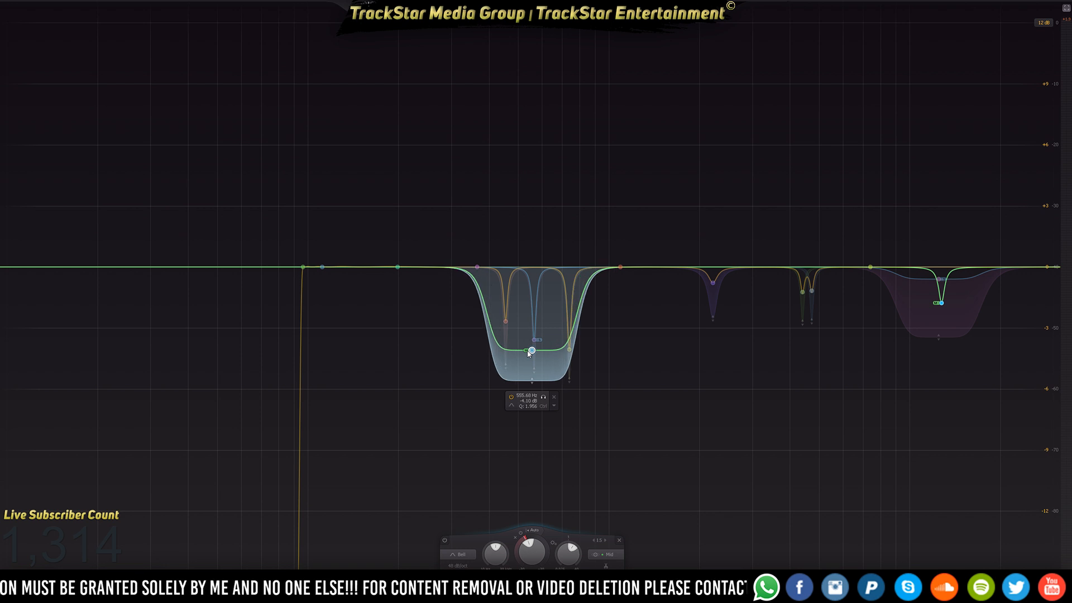
Set the mid band to 36 dB/oct at about 565 Hz and -2.25 dB, and ease the 740 Hz cut to about -2.96 dB
{"action": "right_click", "coordinate": [528, 353]}
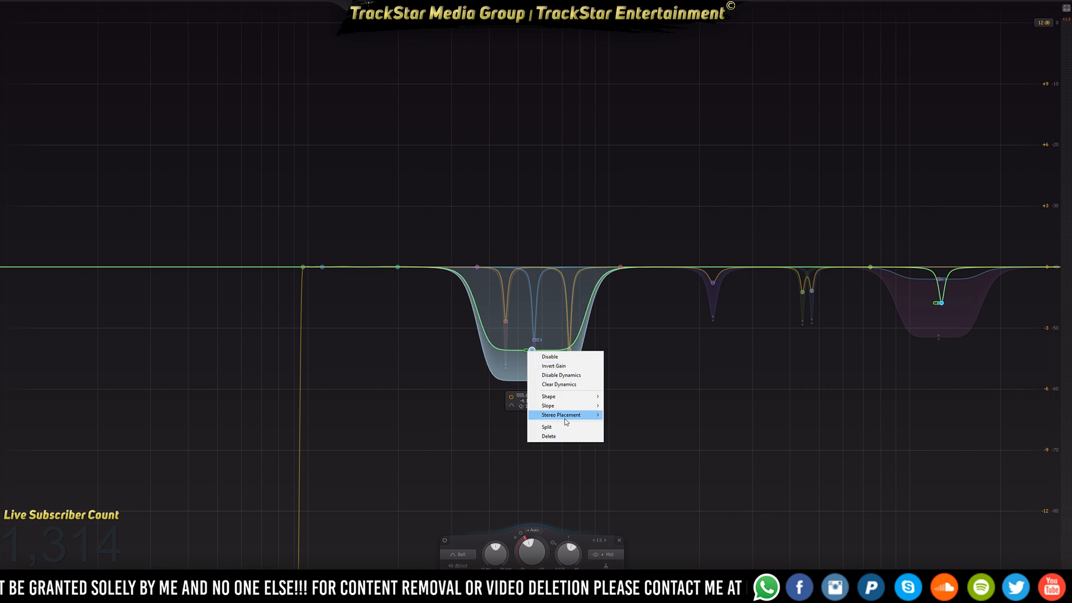
{"action": "mouse_move", "coordinate": [580, 406]}
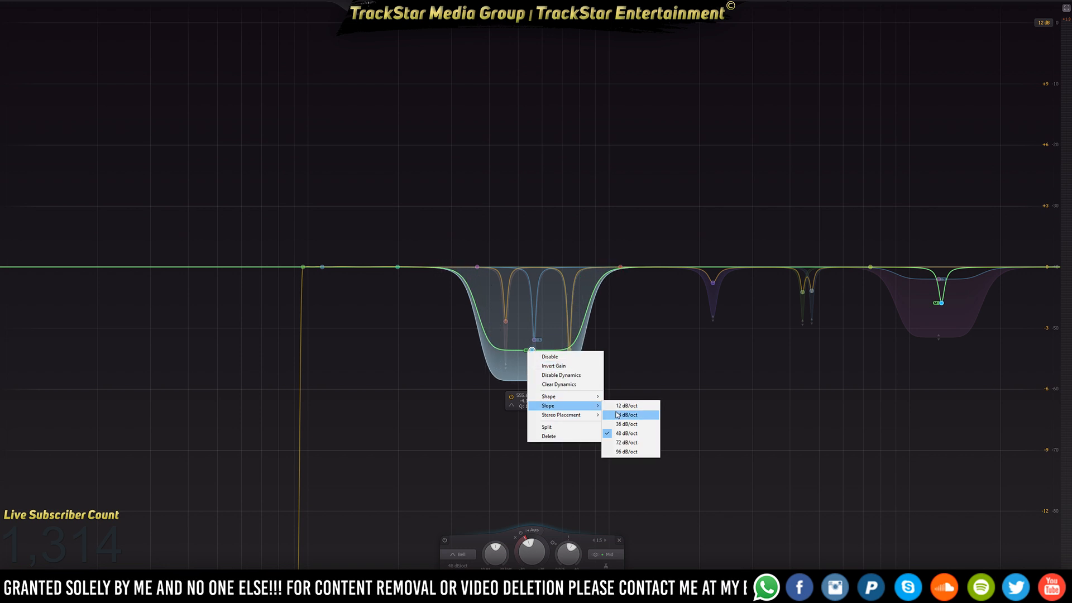
{"action": "left_click", "coordinate": [627, 425]}
{"action": "left_click_drag", "start_coordinate": [533, 355], "coordinate": [536, 319]}
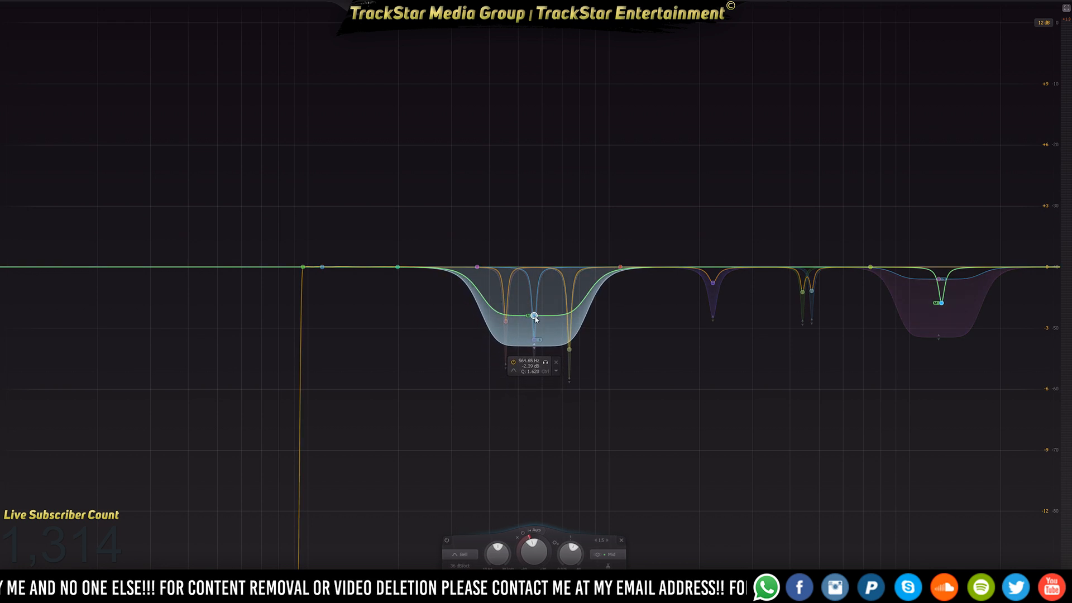
{"action": "right_click", "coordinate": [534, 317]}
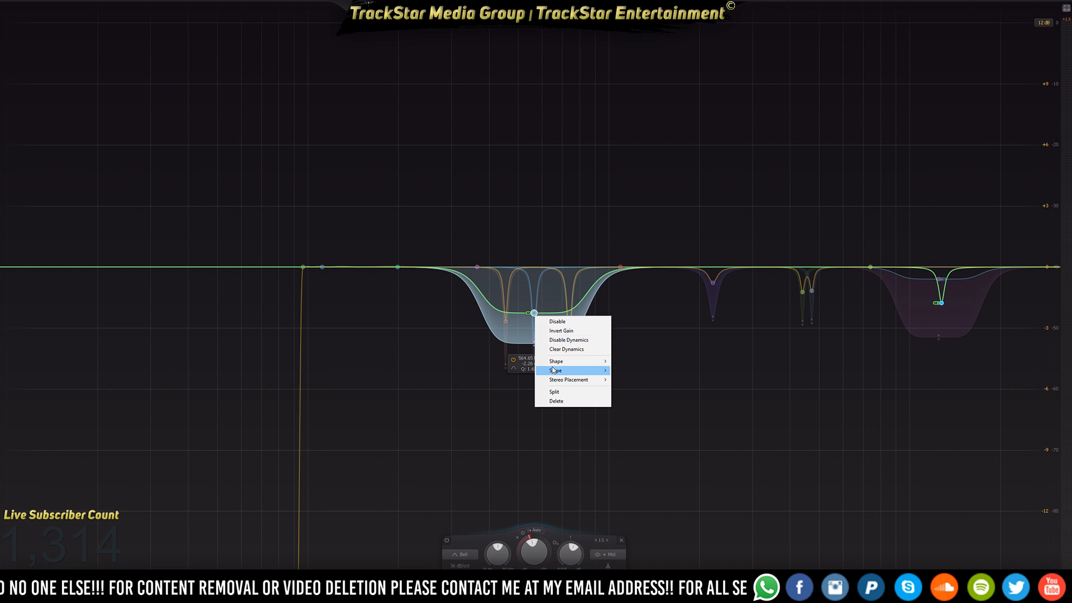
{"action": "left_click", "coordinate": [652, 339]}
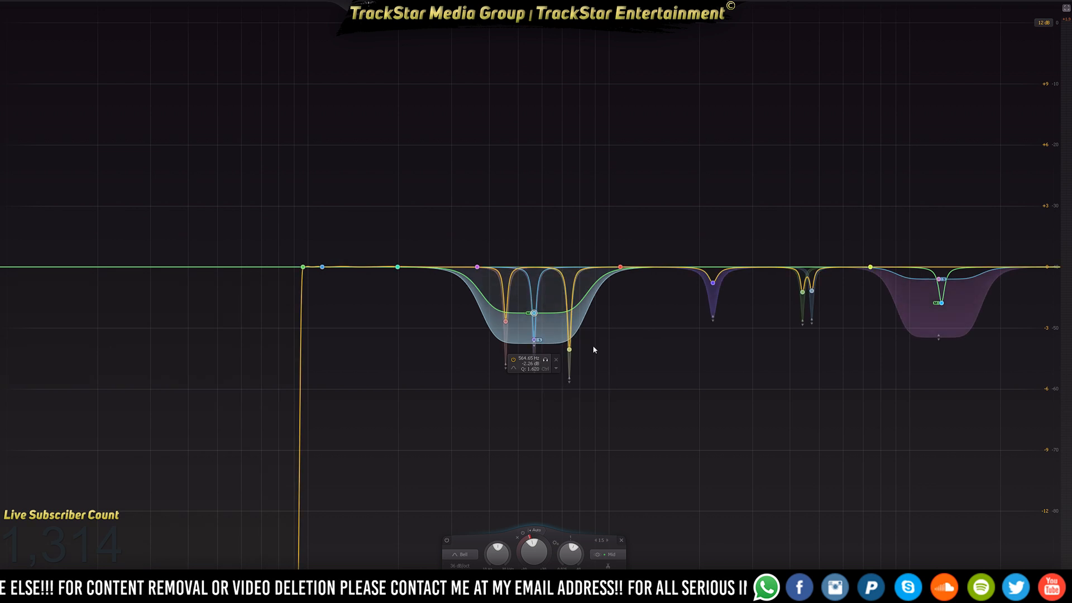
{"action": "left_click_drag", "start_coordinate": [569, 348], "coordinate": [571, 330]}
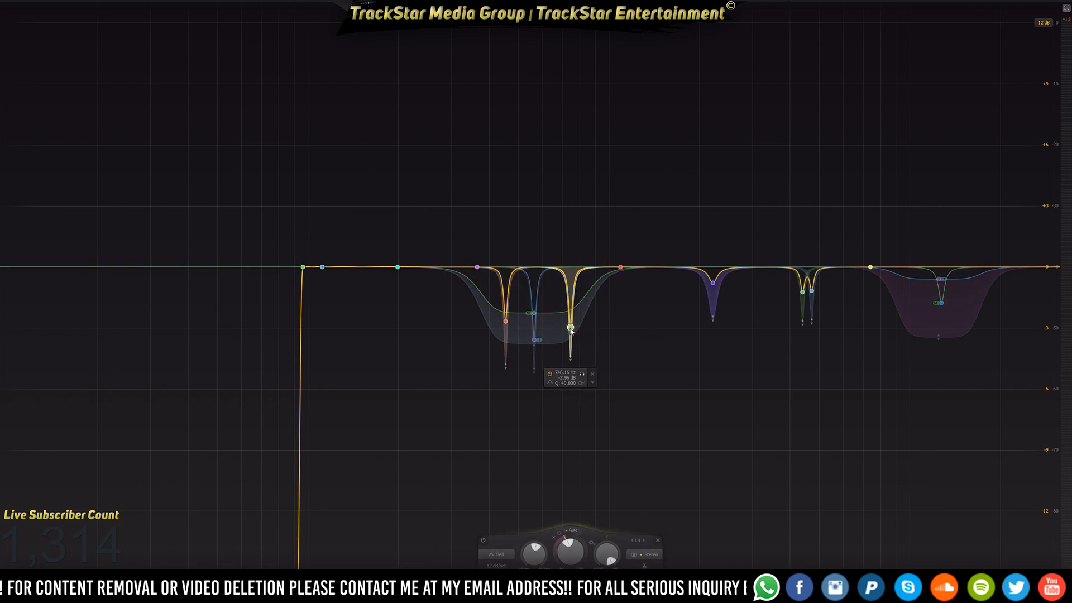
{"action": "key", "text": "space"}
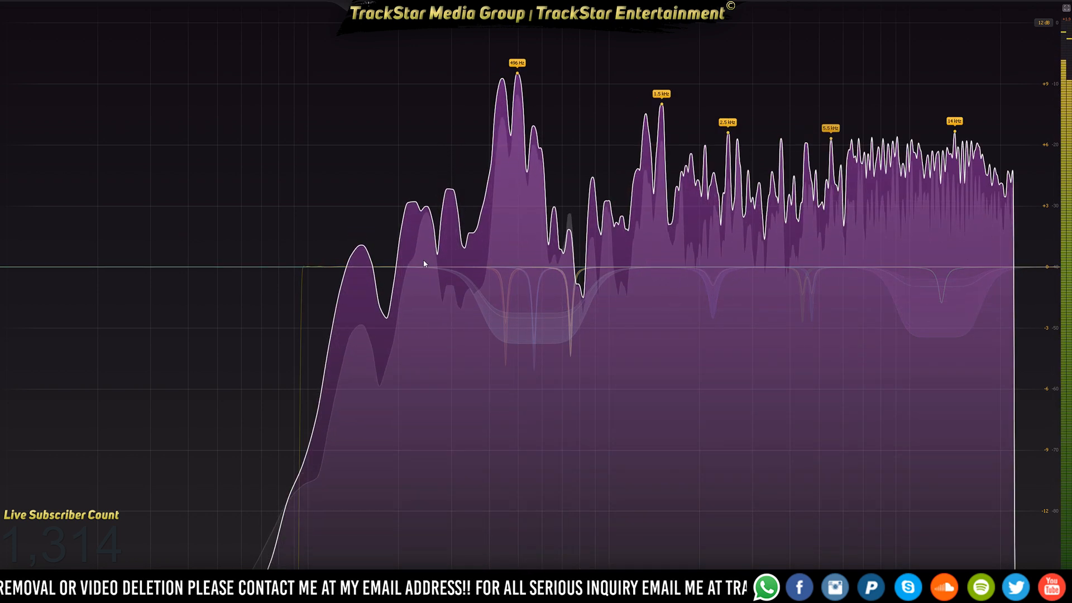
Change the flat band at about 112 Hz to a 12 dB/oct low cut and raise its cutoff frequency
{"action": "right_click", "coordinate": [302, 268]}
{"action": "left_click", "coordinate": [318, 265]}
{"action": "left_click_drag", "start_coordinate": [321, 268], "coordinate": [321, 274]}
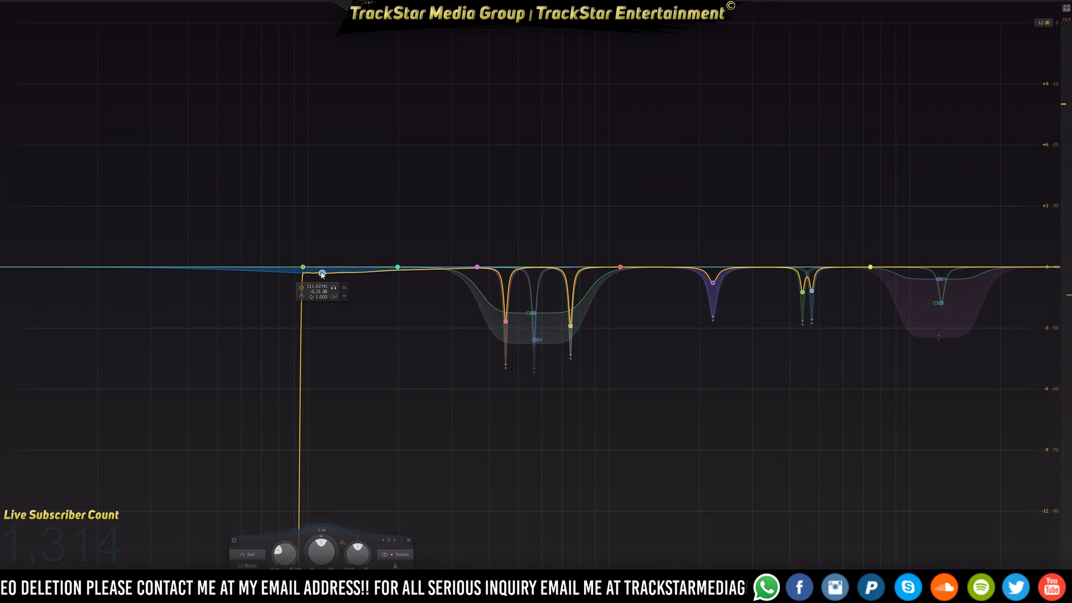
{"action": "right_click", "coordinate": [322, 274]}
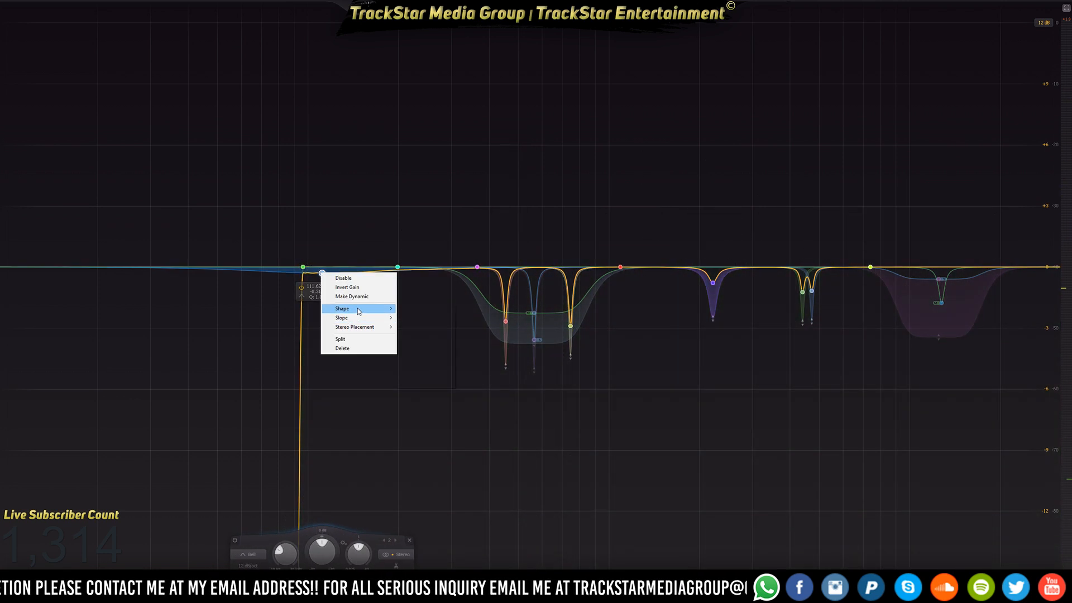
{"action": "mouse_move", "coordinate": [359, 311]}
{"action": "left_click", "coordinate": [423, 328]}
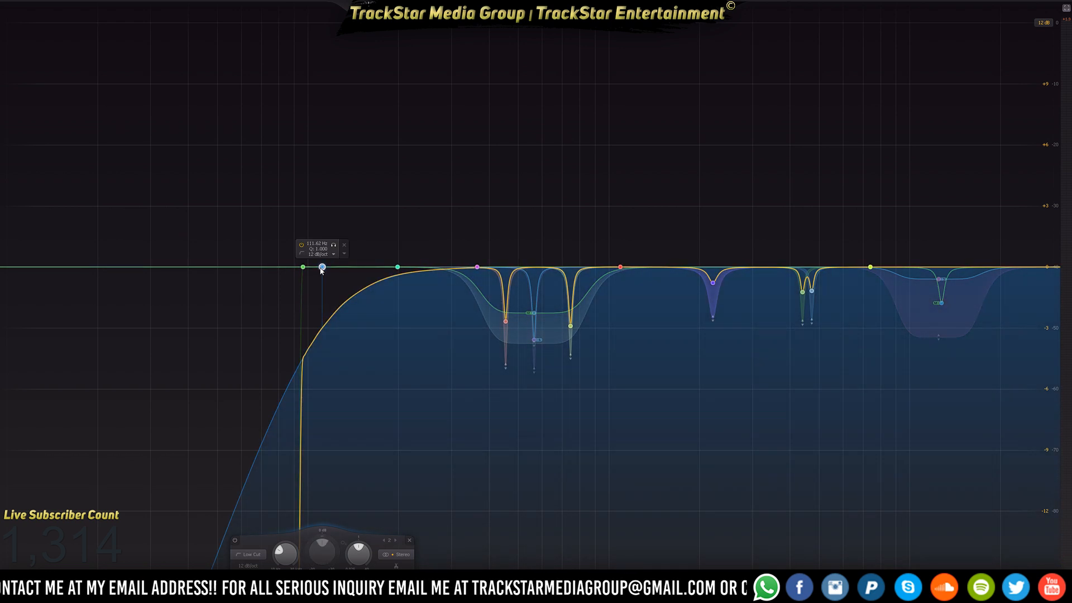
{"action": "left_click_drag", "start_coordinate": [322, 267], "coordinate": [405, 269]}
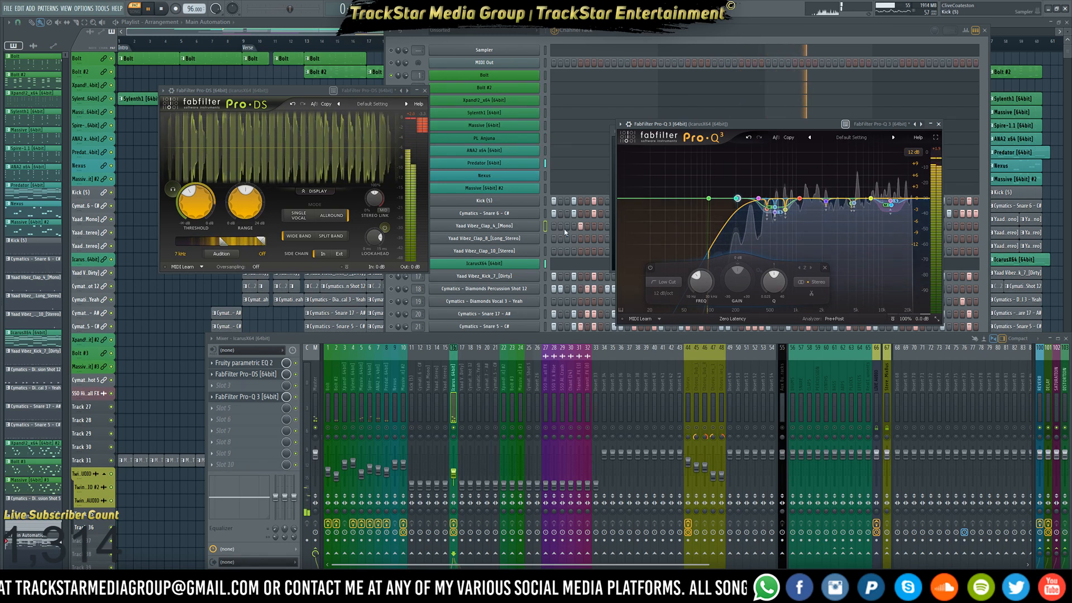
Audition the Icarus track in the full mix and set its mixer volume to about -15.6 dB
{"action": "key", "text": "space"}
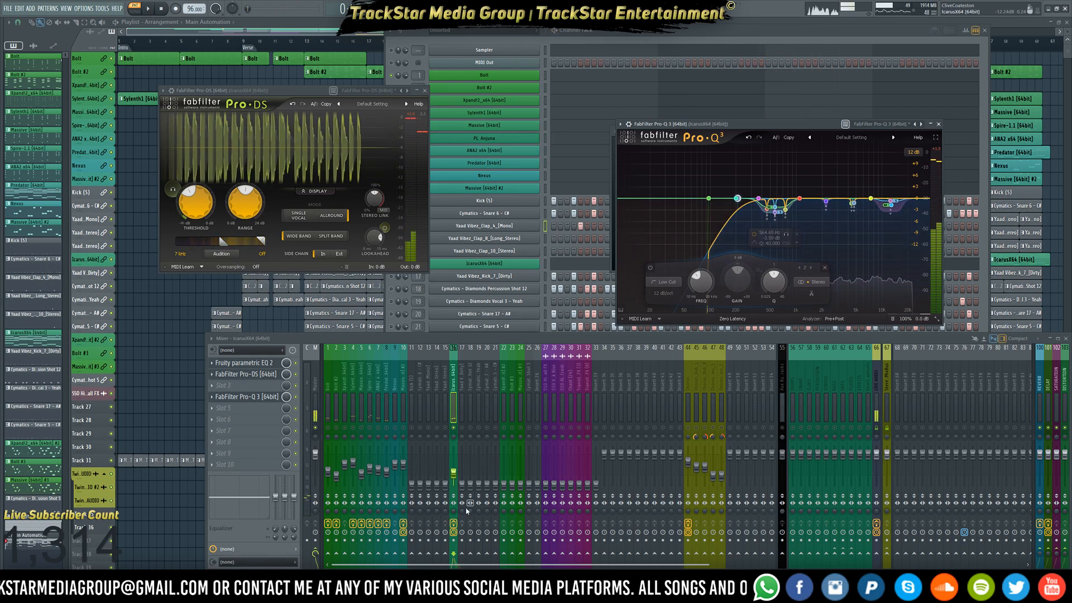
{"action": "key", "text": "space"}
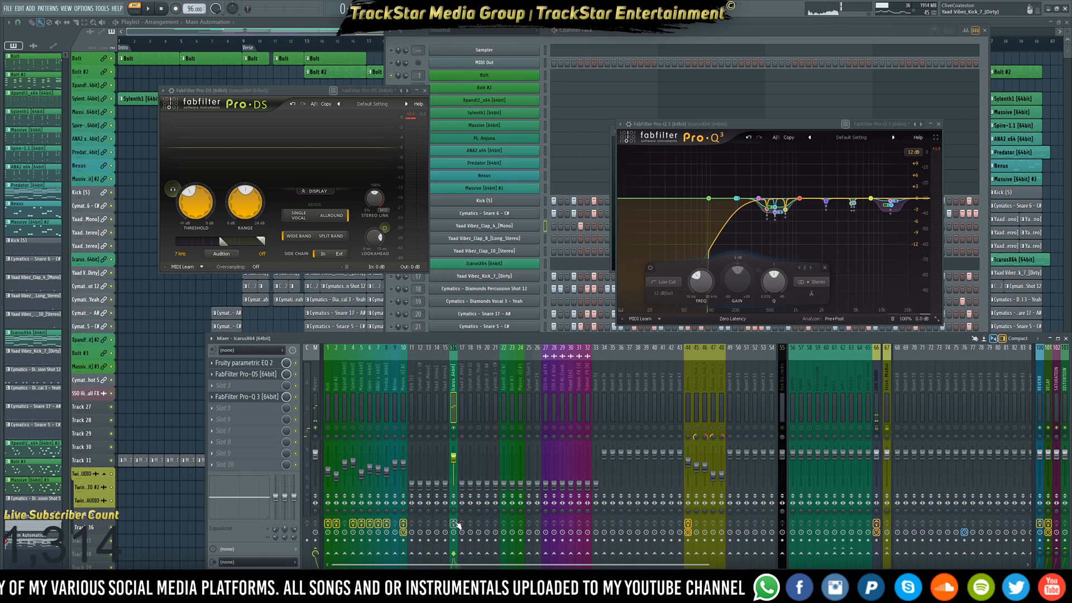
{"action": "key", "text": "space"}
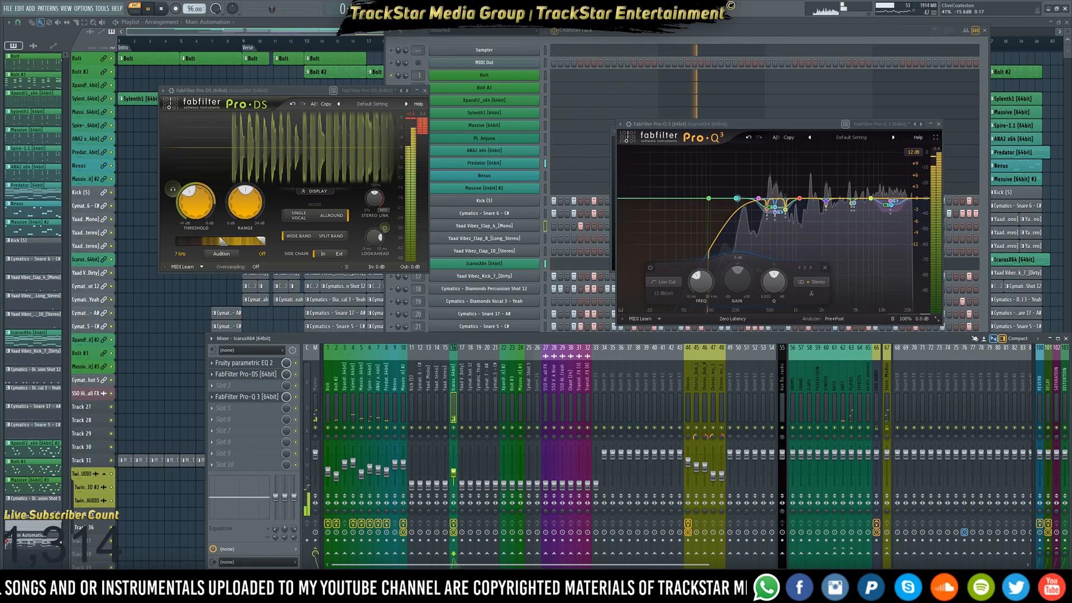
Open the Icarus synth from its channel and show its second filter's settings during playback
{"action": "left_click", "coordinate": [512, 264]}
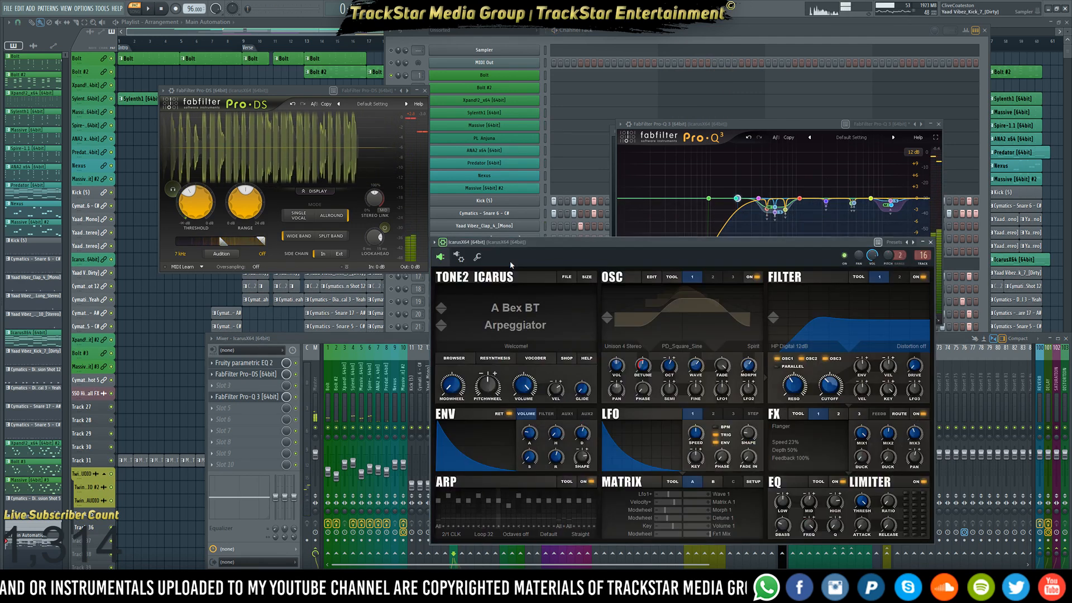
{"action": "left_click_drag", "start_coordinate": [751, 252], "coordinate": [752, 121]}
{"action": "key", "text": "space"}
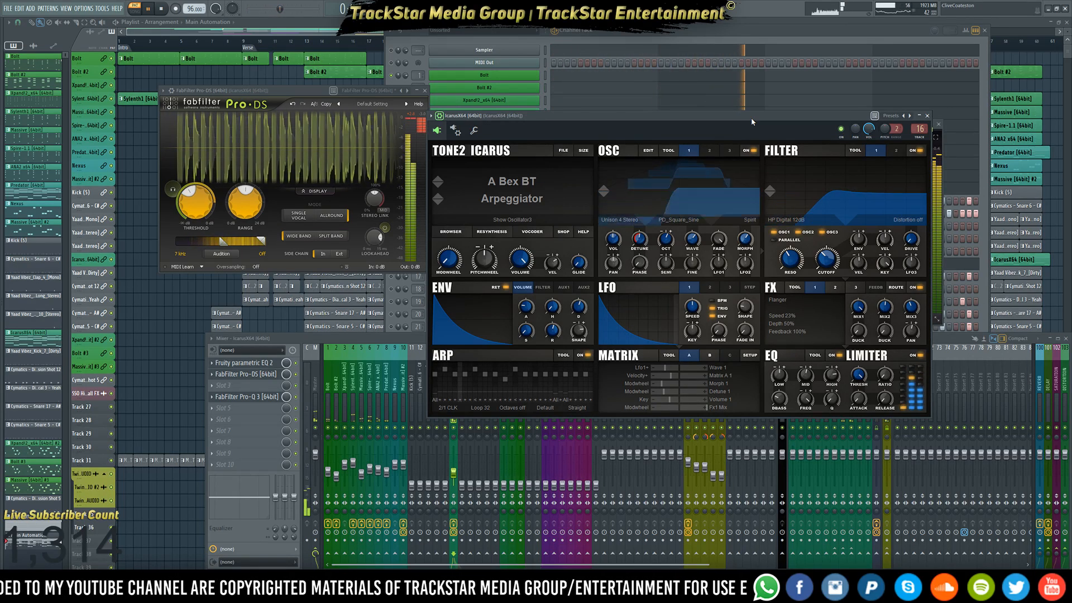
{"action": "left_click_drag", "start_coordinate": [752, 119], "coordinate": [755, 119]}
{"action": "left_click", "coordinate": [893, 152]}
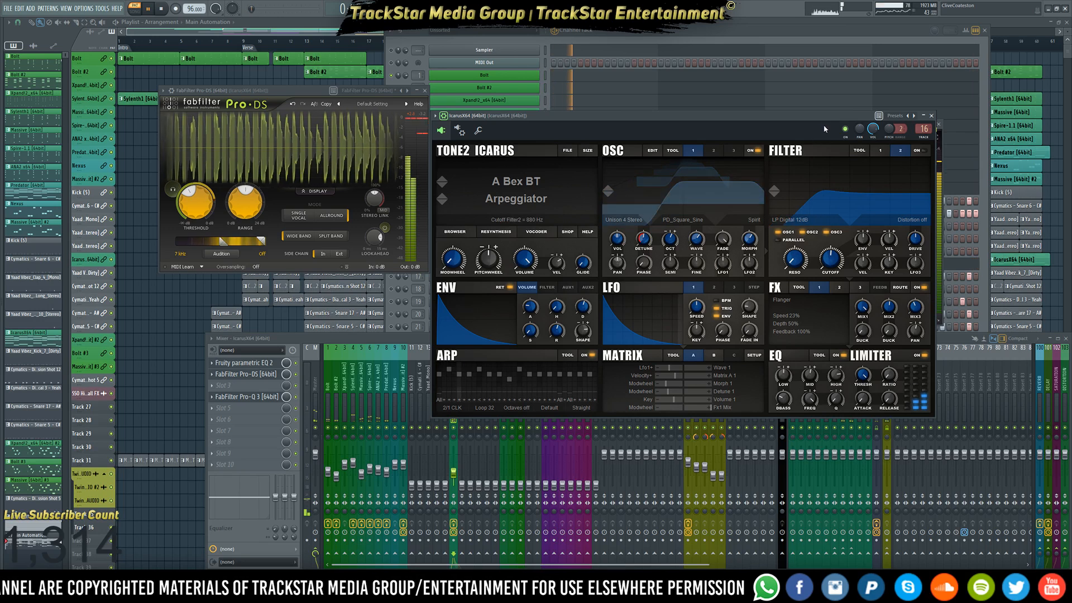
{"action": "left_click_drag", "start_coordinate": [827, 120], "coordinate": [723, 53]}
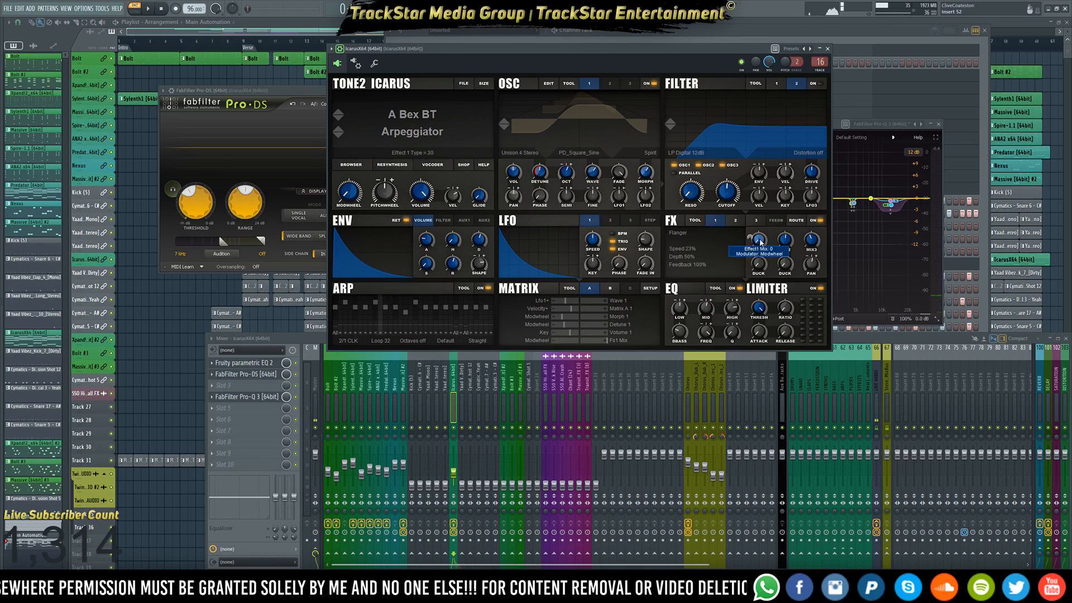
Adjust the first effect's mix amount in Icarus during playback, then close the synth
{"action": "left_click_drag", "start_coordinate": [661, 48], "coordinate": [681, 55]}
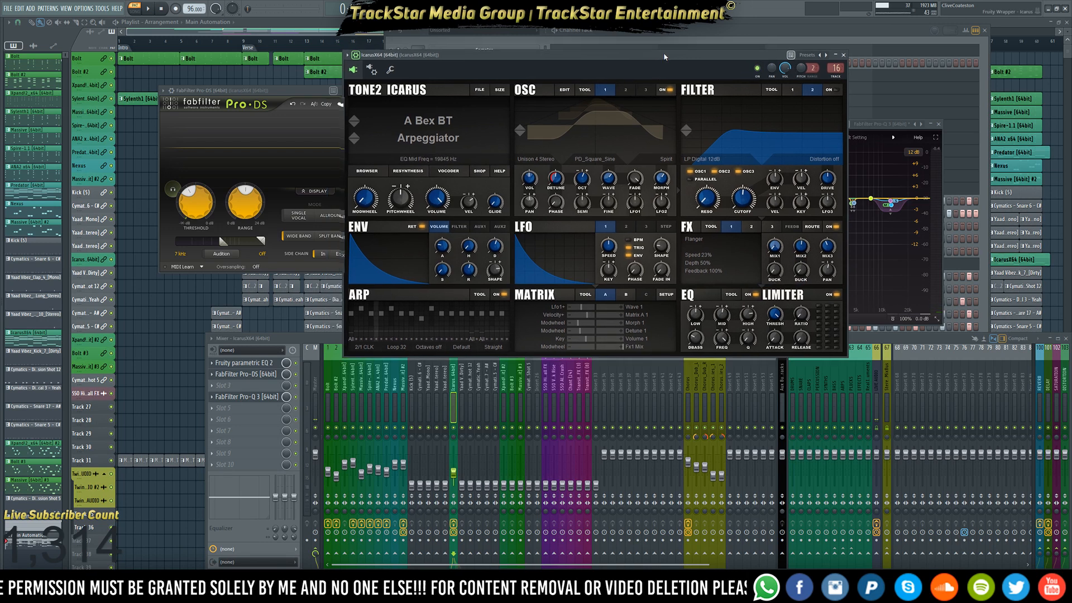
{"action": "key", "text": "space"}
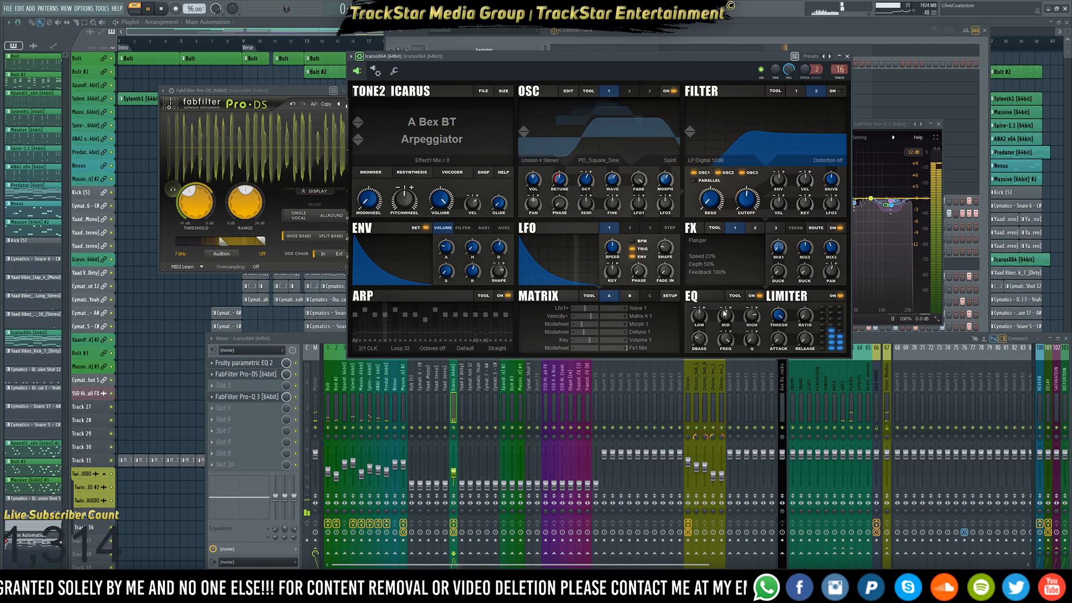
{"action": "left_click_drag", "start_coordinate": [789, 259], "coordinate": [773, 222]}
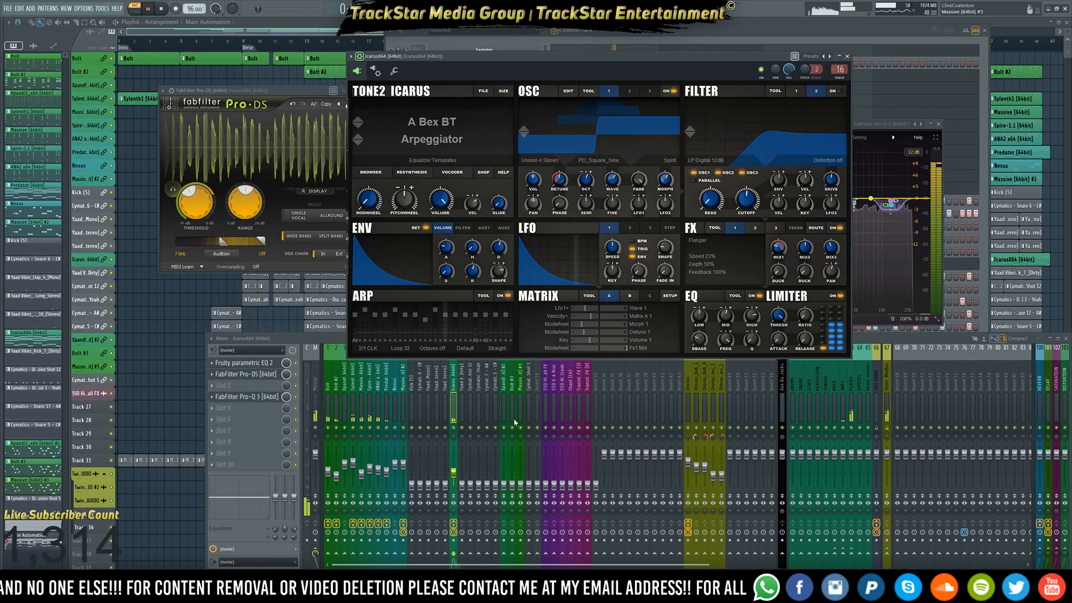
{"action": "left_click", "coordinate": [447, 473]}
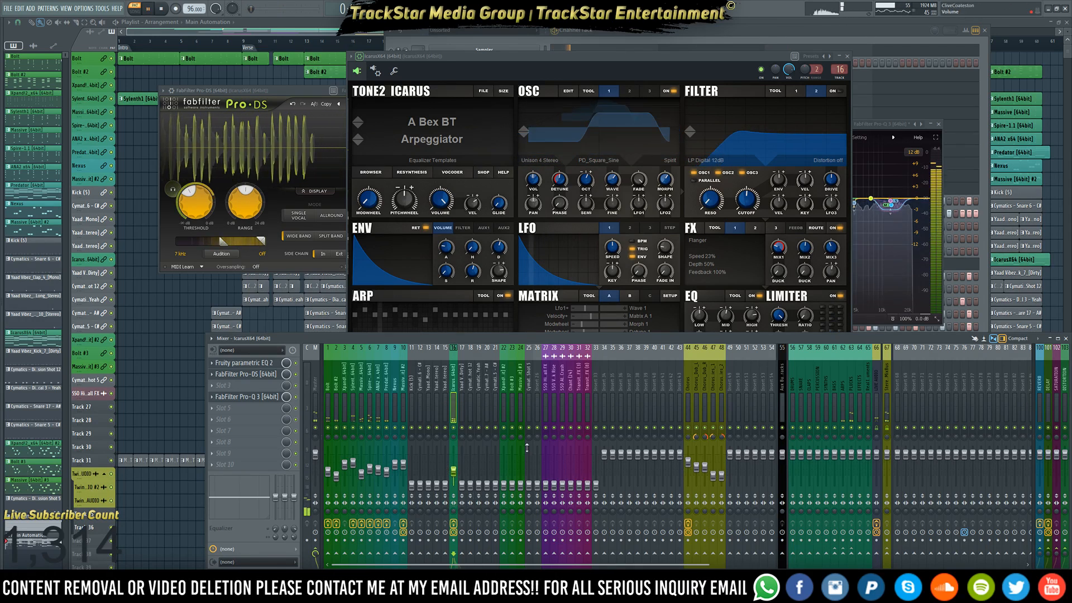
{"action": "left_click", "coordinate": [847, 57]}
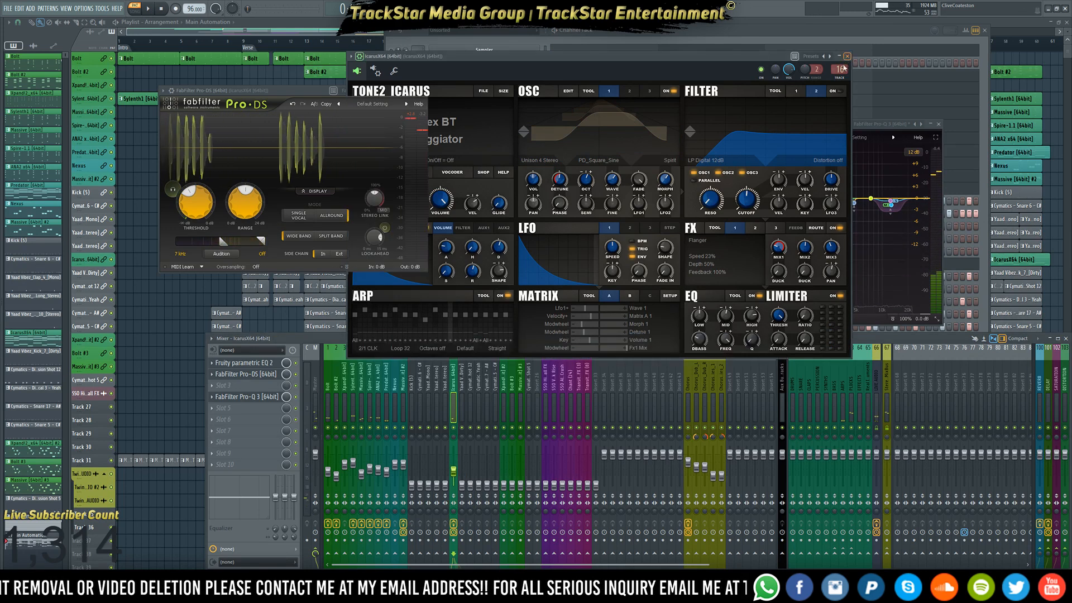
Try raising the Xpand!2 #2 mixer track to about -15.8 dB during playback
{"action": "left_click", "coordinate": [506, 408]}
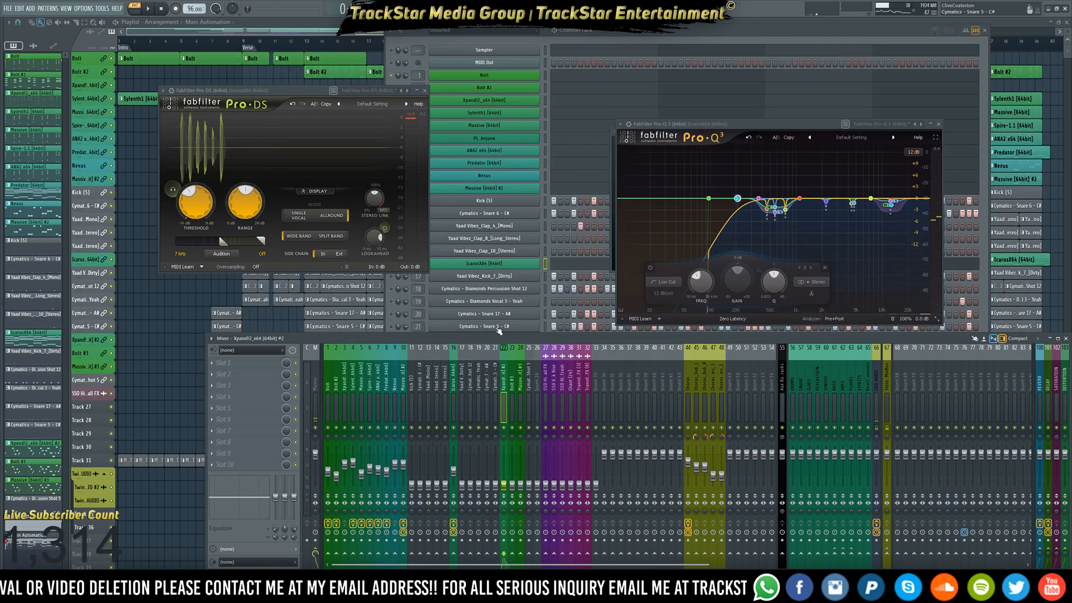
{"action": "key", "text": "space"}
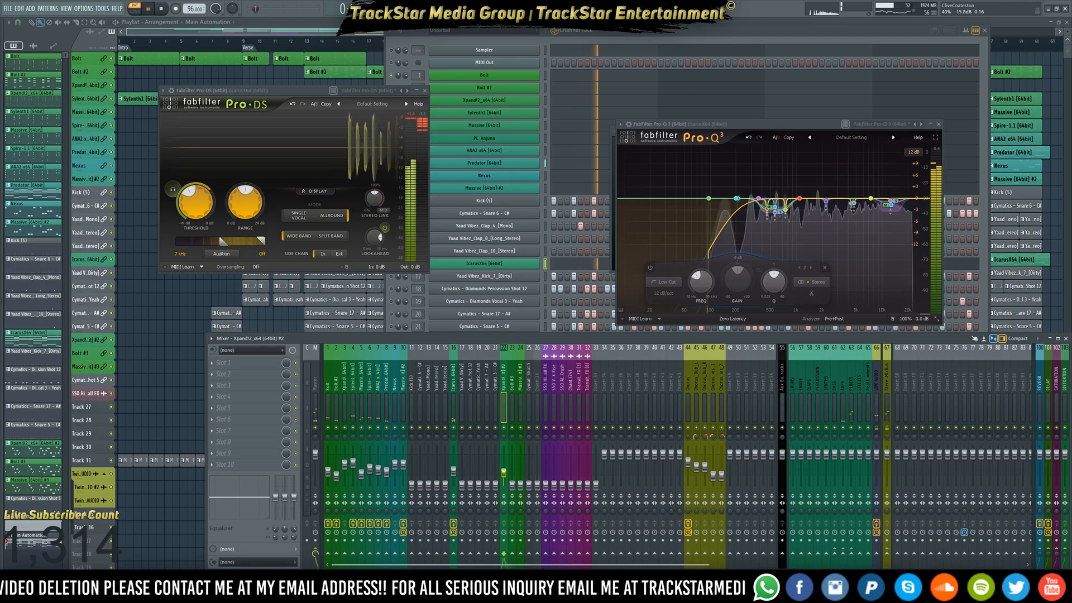
{"action": "left_click", "coordinate": [547, 286]}
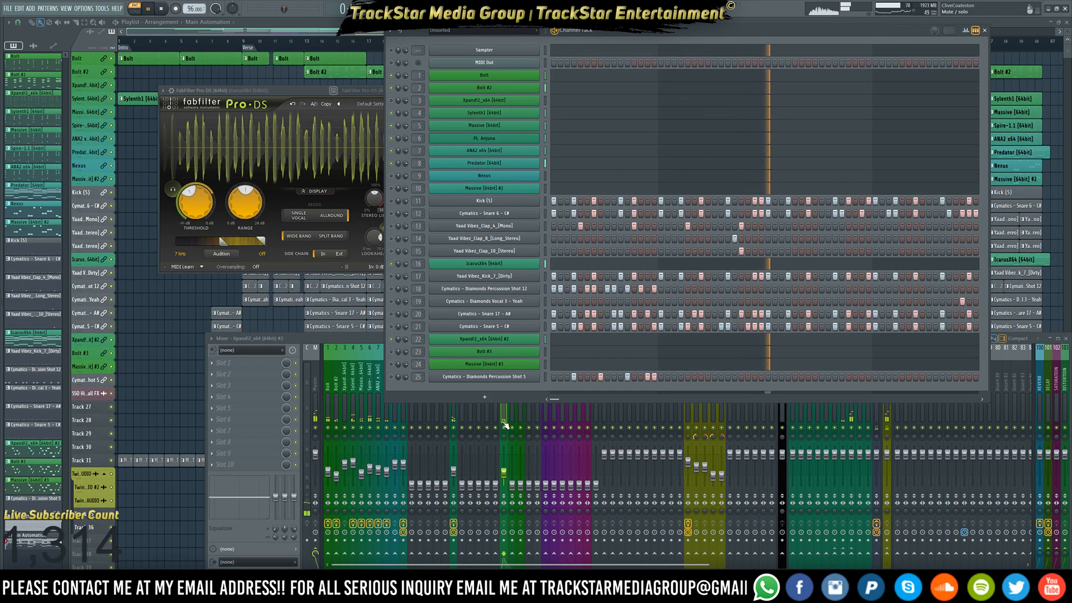
{"action": "key", "text": "space"}
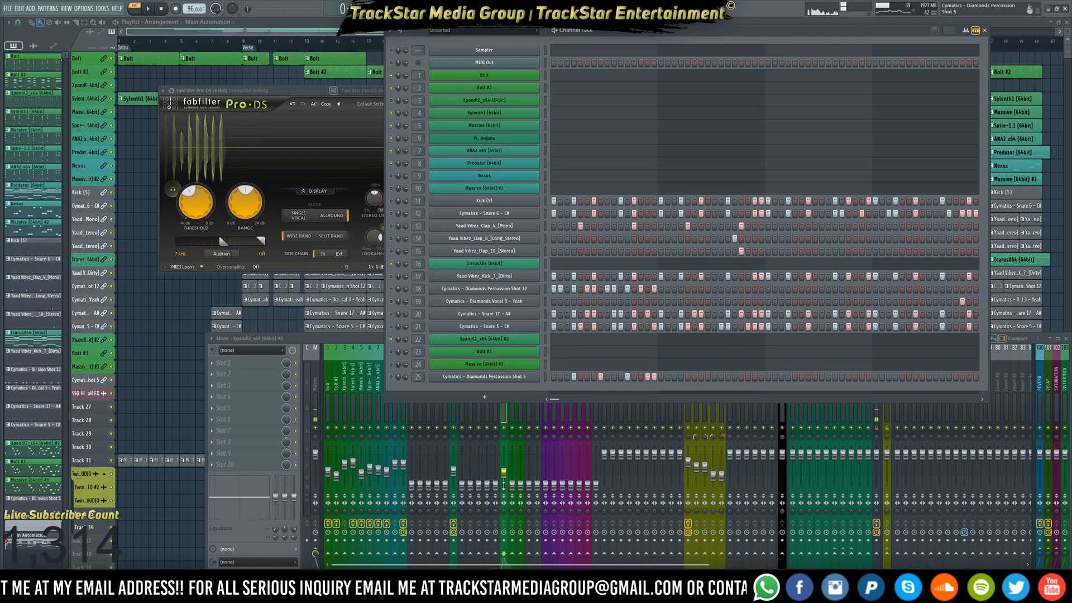
Lower the Xpand!2 #2 mixer track again, set the Kick track's volume to 68%, and audition the mix
{"action": "left_click", "coordinate": [503, 480]}
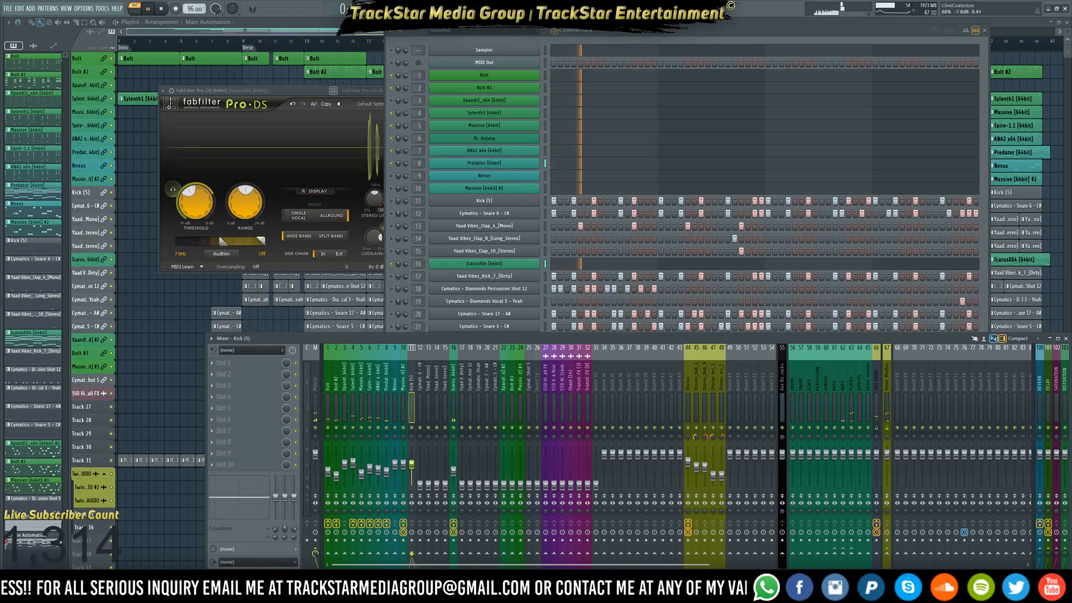
{"action": "left_click", "coordinate": [393, 206]}
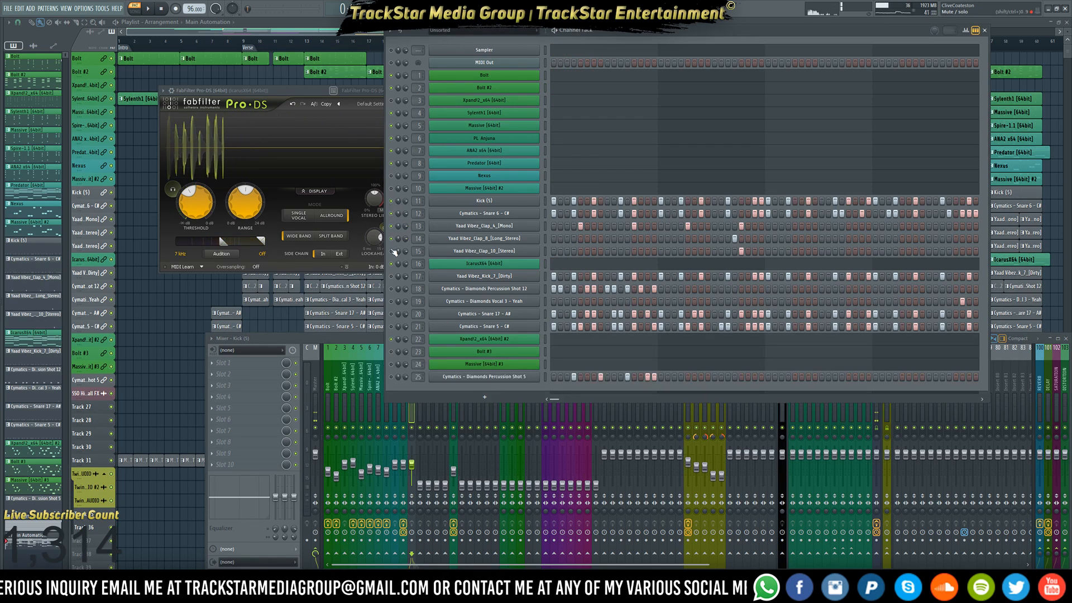
{"action": "left_click", "coordinate": [418, 428]}
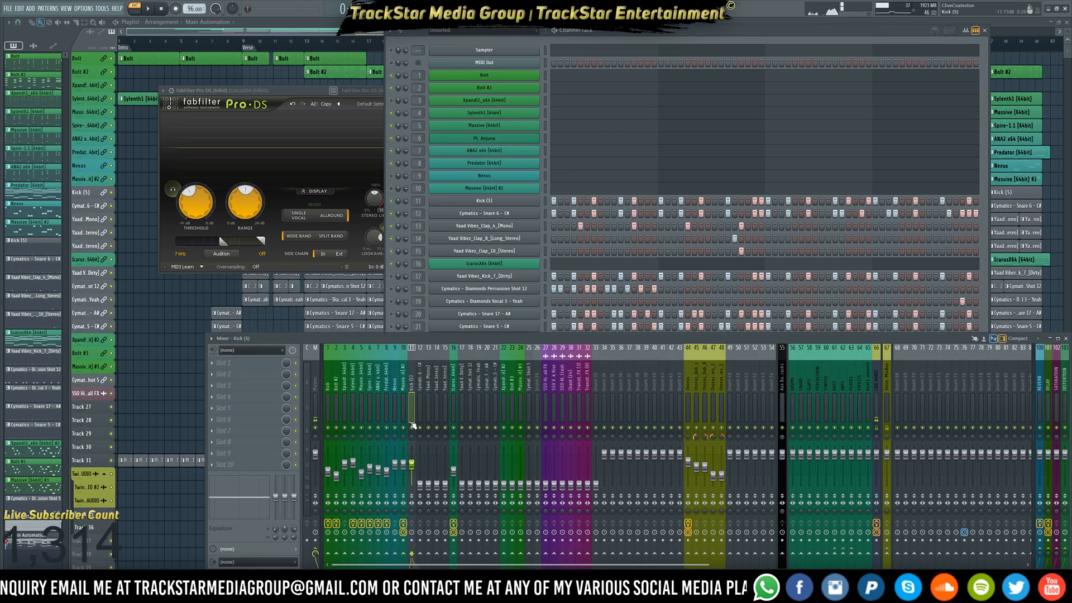
{"action": "key", "text": "space"}
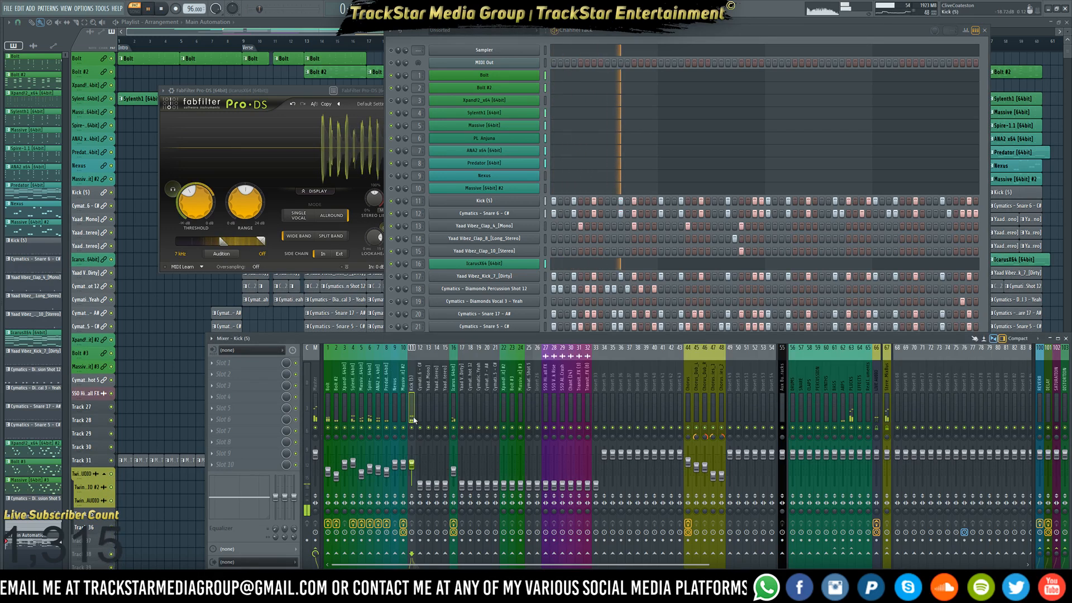
Load Fruity Parametric EQ 2 into the Kick mixer track's first effect slot and move its window over the channel rack
{"action": "left_click", "coordinate": [248, 363]}
{"action": "mouse_move", "coordinate": [416, 252]}
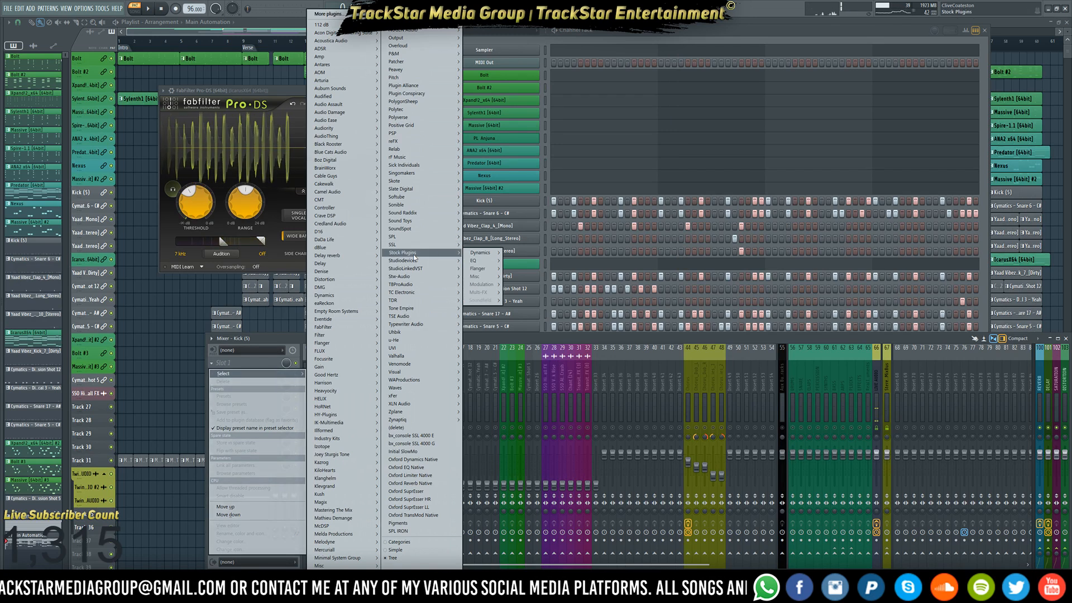
{"action": "mouse_move", "coordinate": [483, 261]}
{"action": "left_click", "coordinate": [534, 260]}
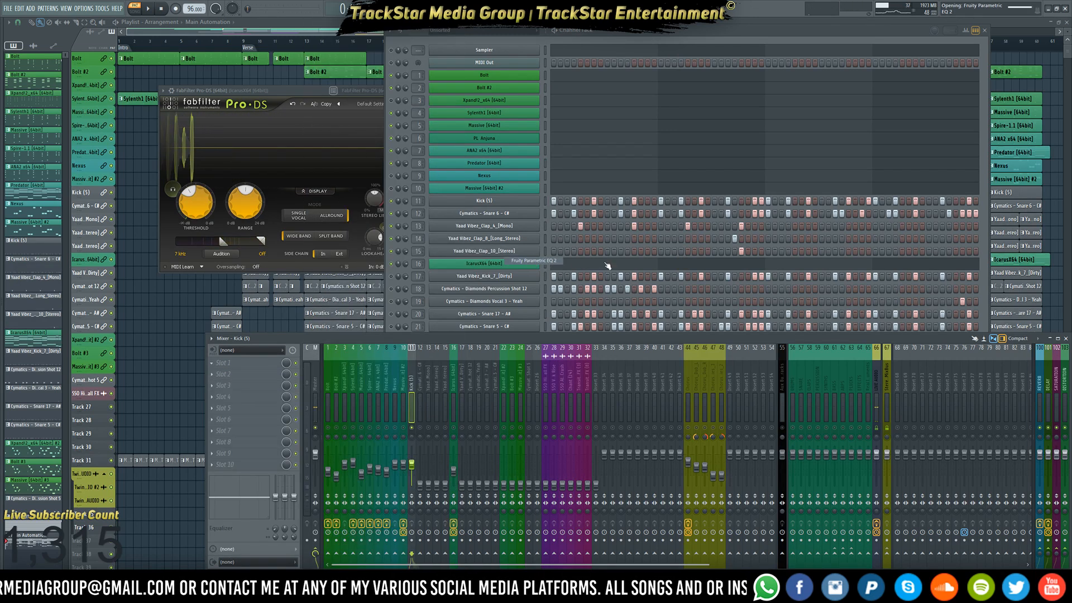
{"action": "left_click_drag", "start_coordinate": [196, 72], "coordinate": [755, 131]}
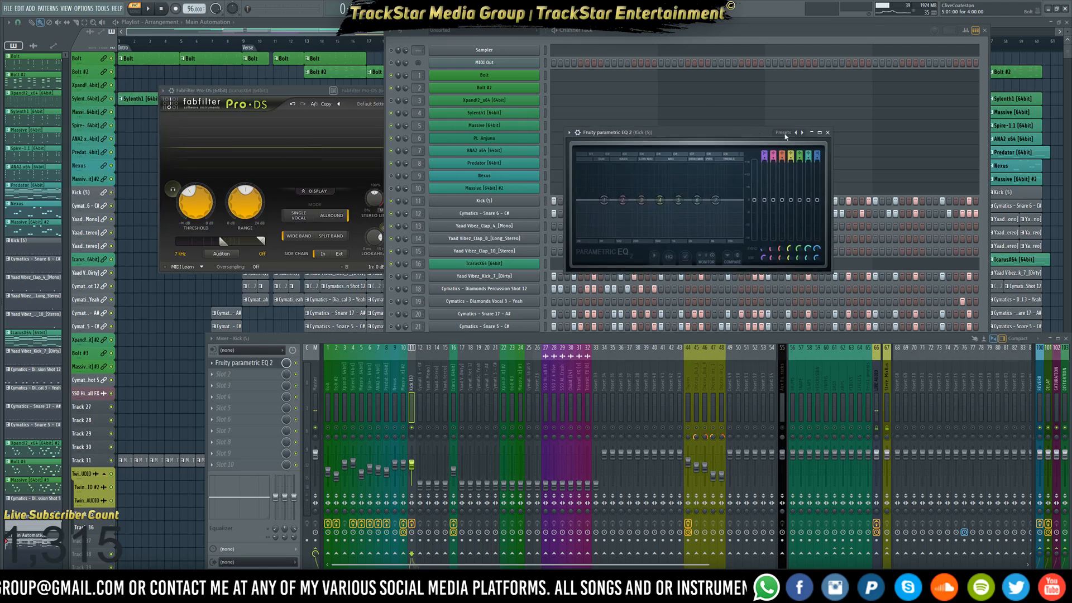
Apply the Kick EQ preset to the Kick track's equalizer and briefly audition the result
{"action": "right_click", "coordinate": [802, 132]}
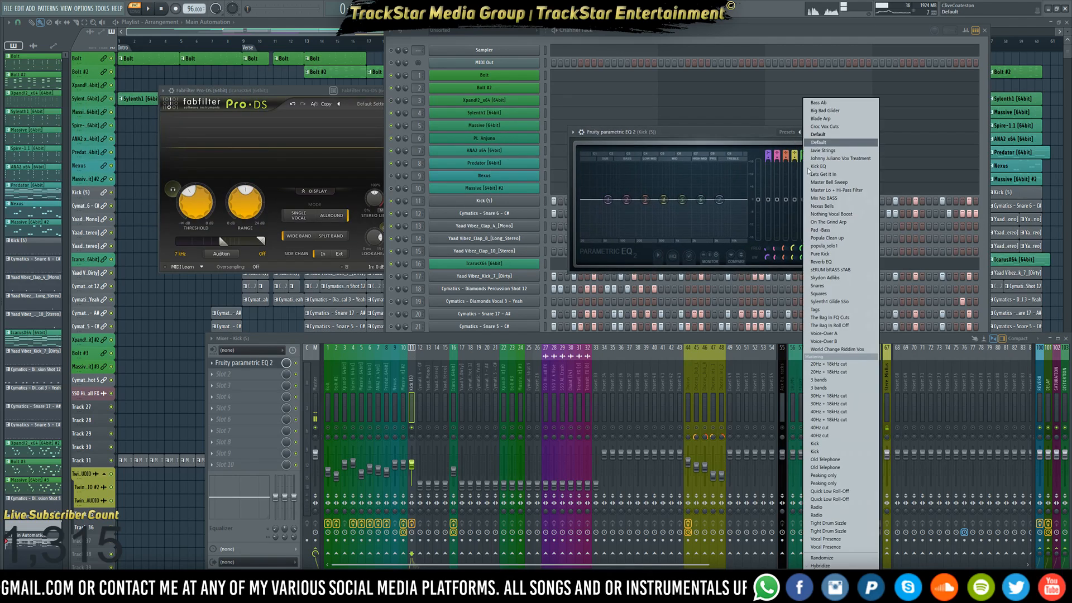
{"action": "left_click", "coordinate": [826, 167]}
{"action": "key", "text": "space"}
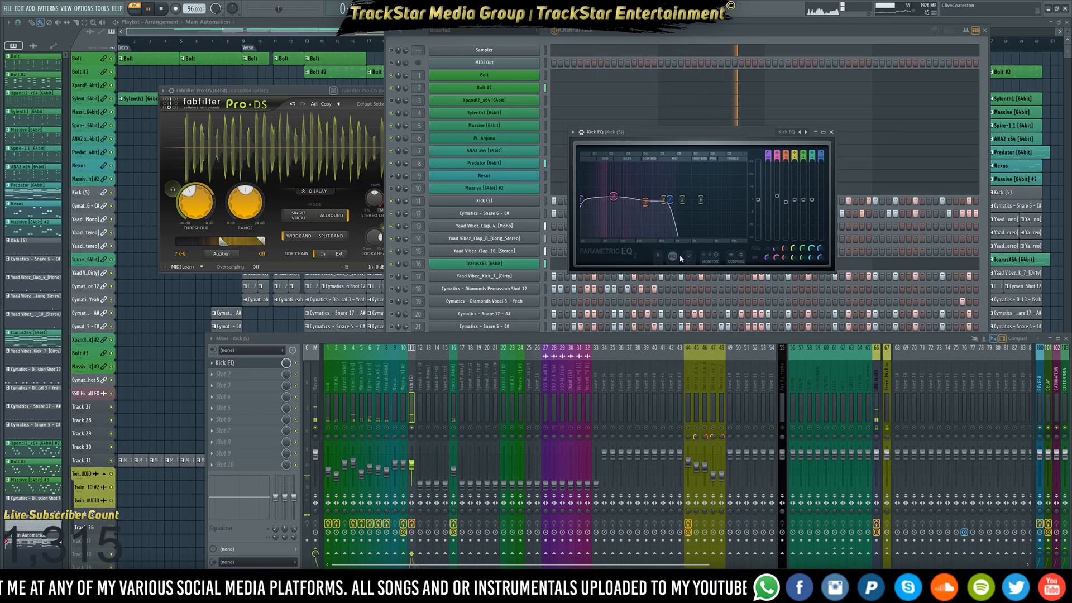
{"action": "key", "text": "space"}
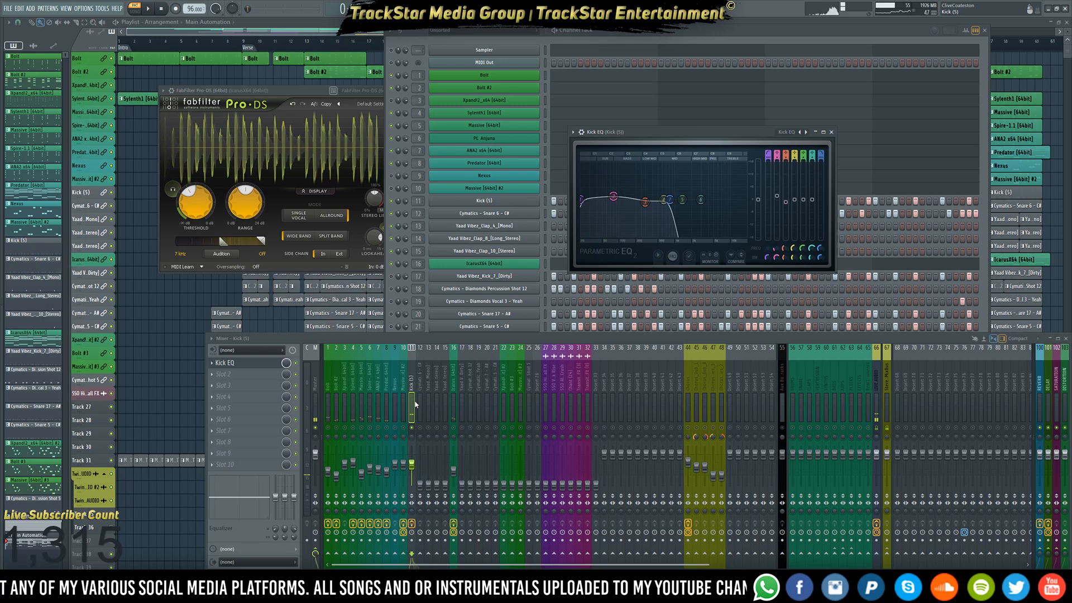
Add the Waves PuigTec EQP1A Mono equalizer to the Kick track's second effect slot and reposition its window
{"action": "left_click", "coordinate": [222, 374]}
{"action": "mouse_move", "coordinate": [223, 385]}
{"action": "mouse_move", "coordinate": [408, 379]}
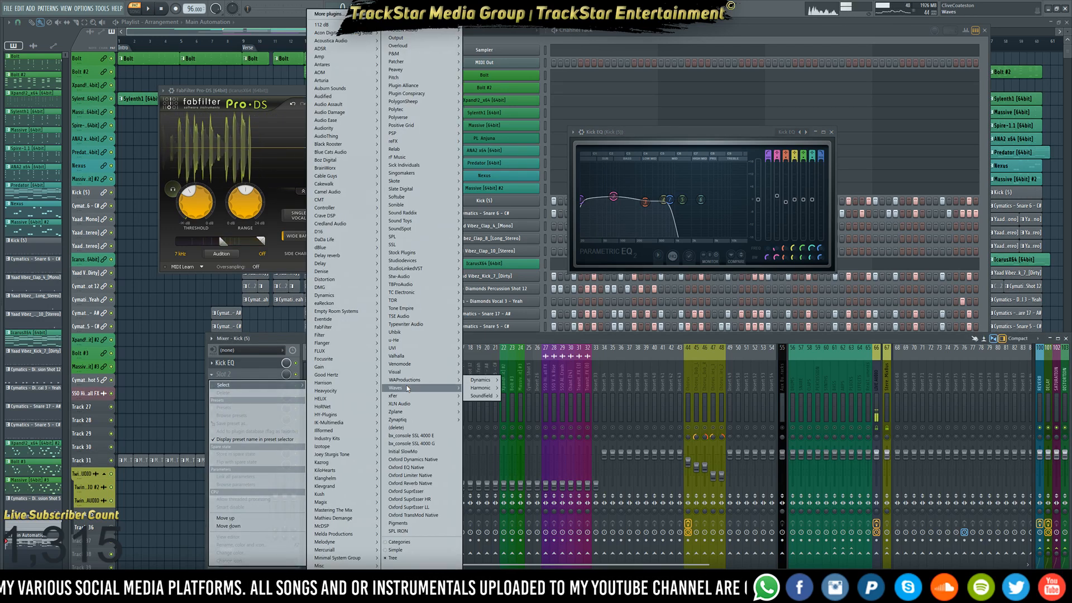
{"action": "mouse_move", "coordinate": [481, 389]}
{"action": "left_click", "coordinate": [526, 389]}
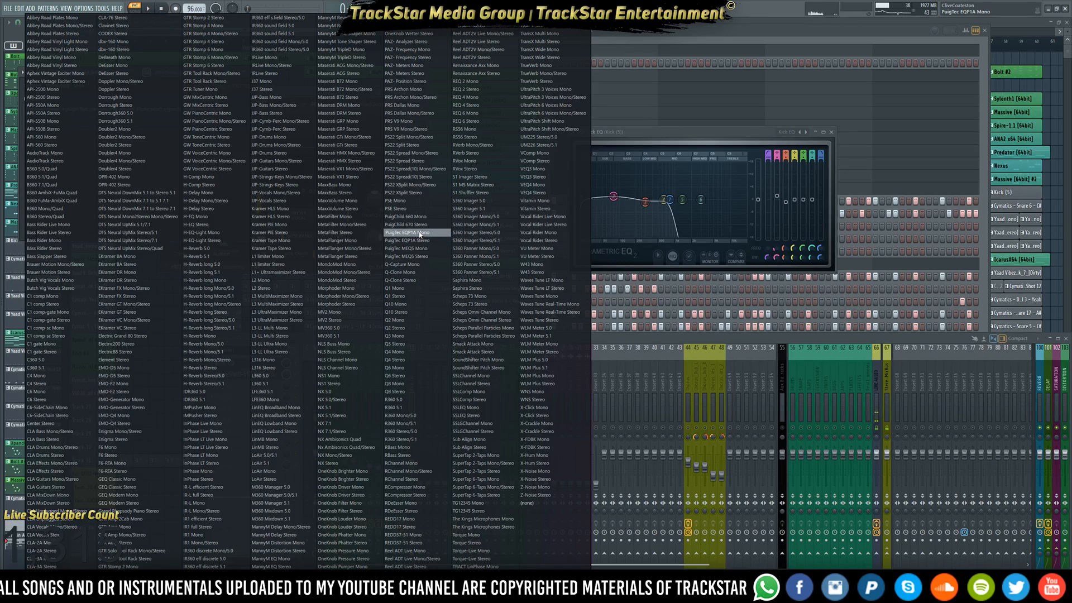
{"action": "left_click", "coordinate": [420, 234]}
{"action": "left_click_drag", "start_coordinate": [203, 79], "coordinate": [618, 168]}
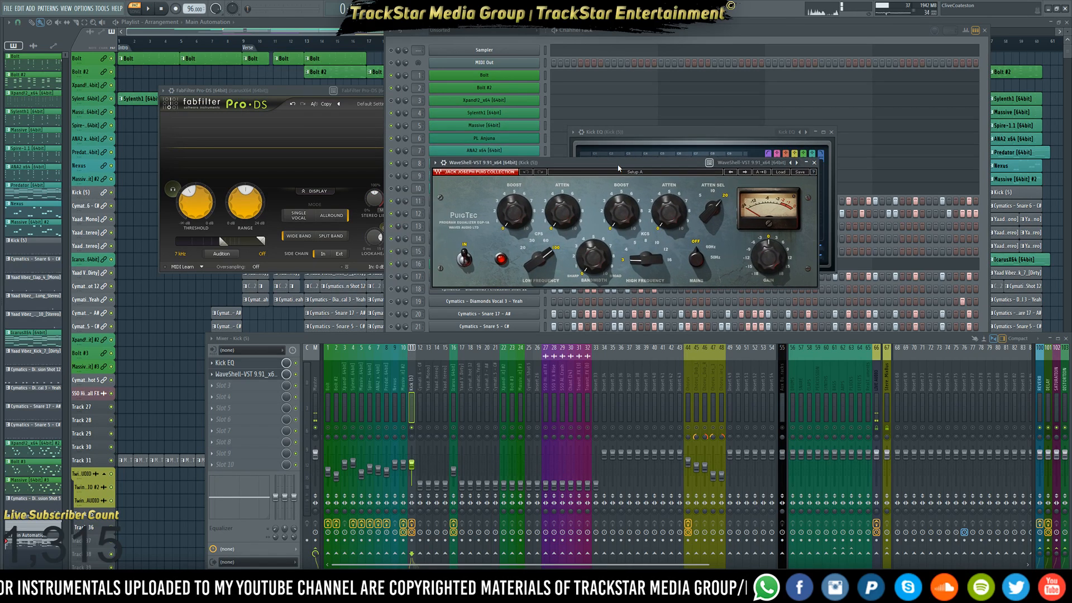
Raise the PuigTec's low boost, and set its low attenuation to 6.0 and bandwidth to 5.5
{"action": "left_click", "coordinate": [521, 220]}
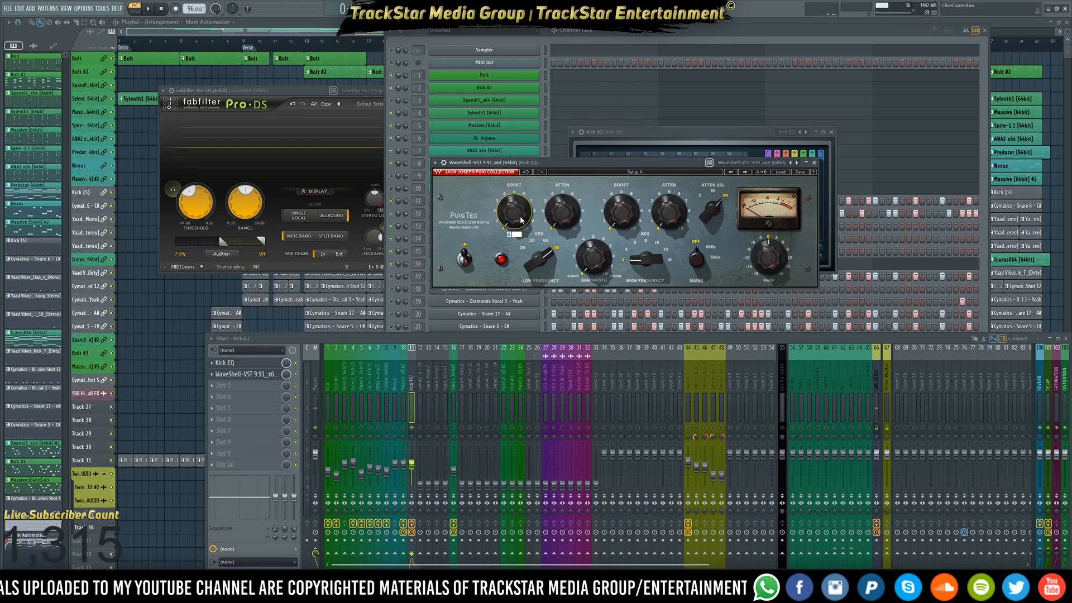
{"action": "scroll", "coordinate": [521, 220], "scroll_direction": "up", "scroll_amount": 1}
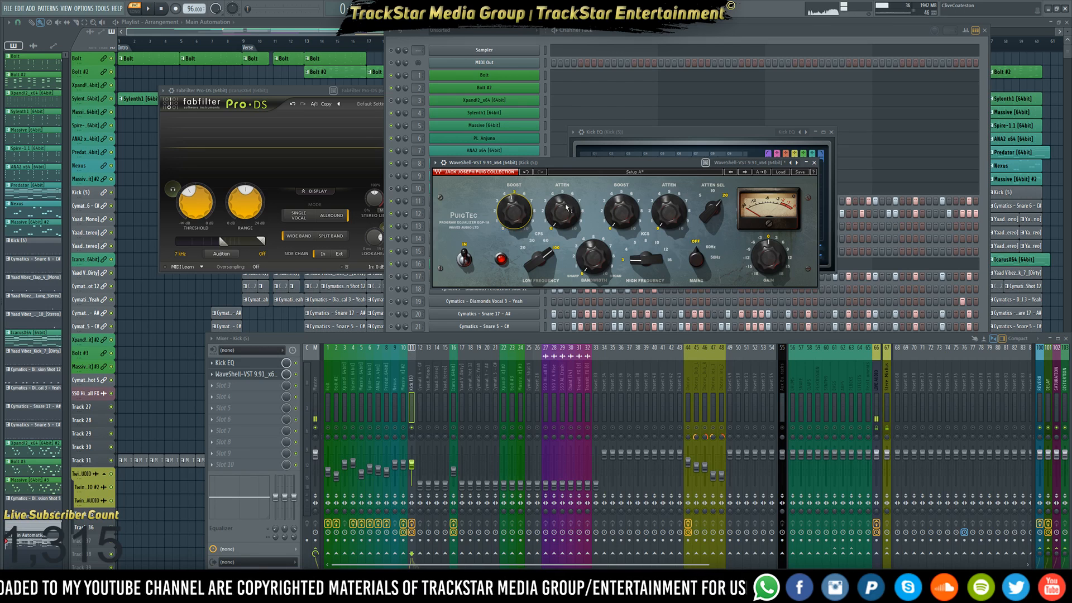
{"action": "left_click", "coordinate": [558, 222]}
{"action": "type", "text": "6"}
{"action": "key", "text": "Return"}
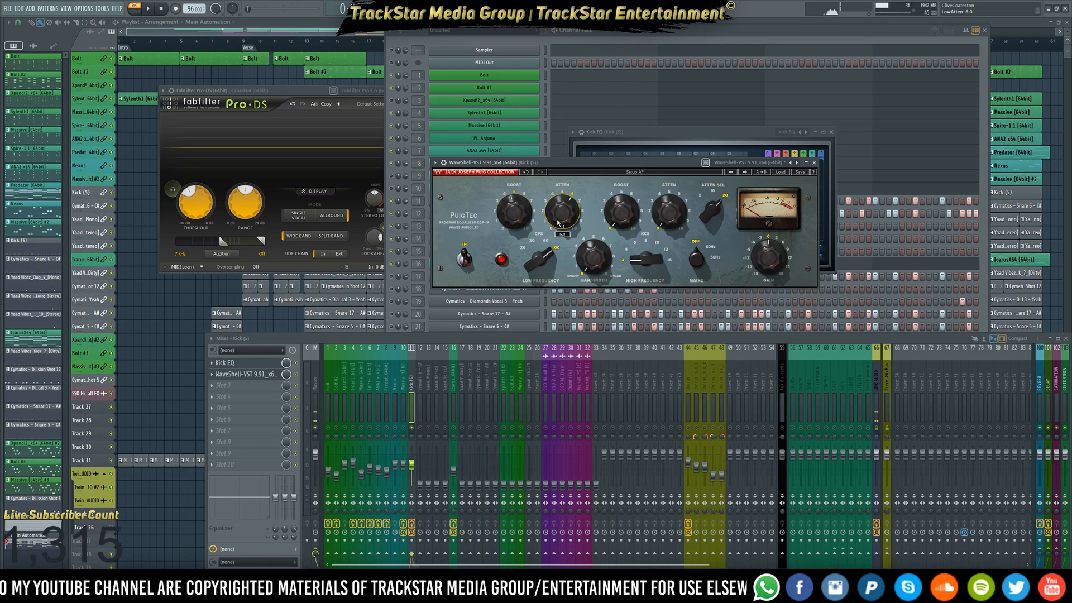
{"action": "left_click", "coordinate": [598, 272]}
{"action": "key", "text": "Return"}
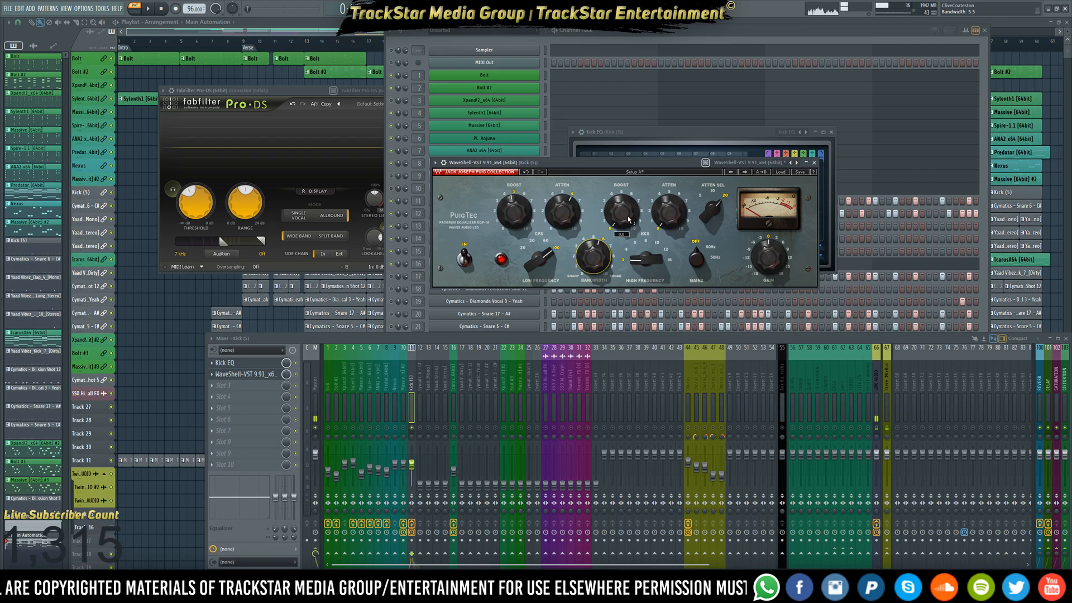
Set the PuigTec's high boost and high attenuation to 11.0 and its high frequency to 16, and adjust the gain
{"action": "left_click_drag", "start_coordinate": [628, 219], "coordinate": [628, 156]}
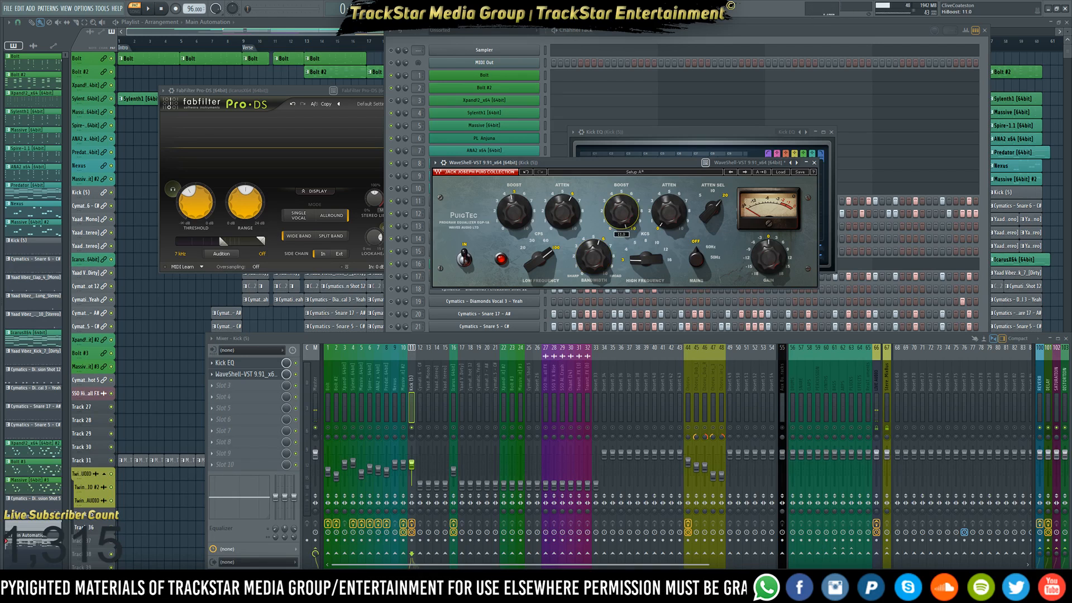
{"action": "left_click_drag", "start_coordinate": [672, 224], "coordinate": [672, 162]}
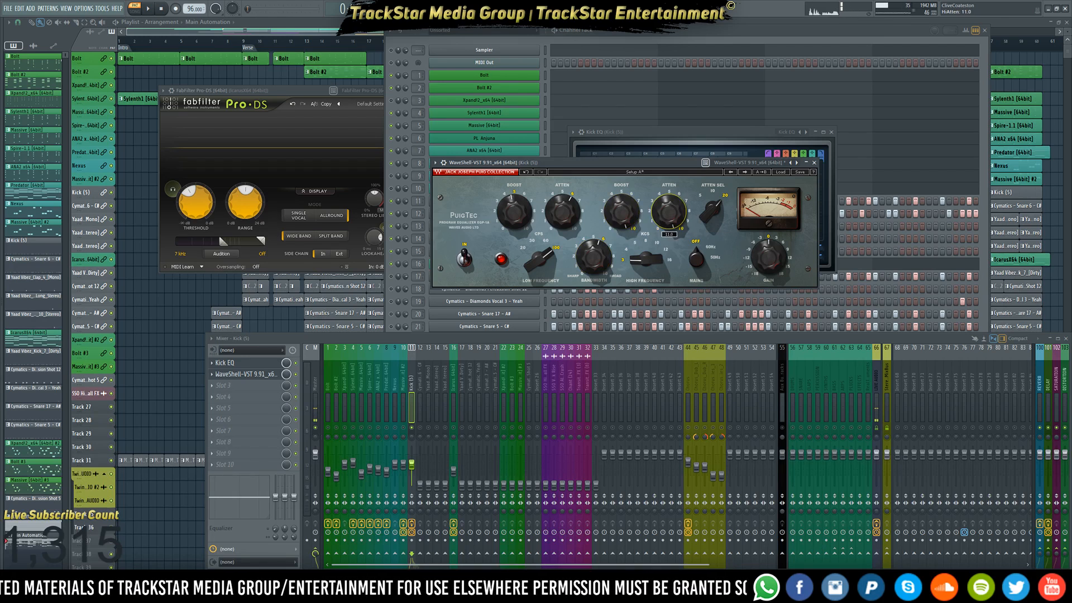
{"action": "left_click", "coordinate": [646, 259]}
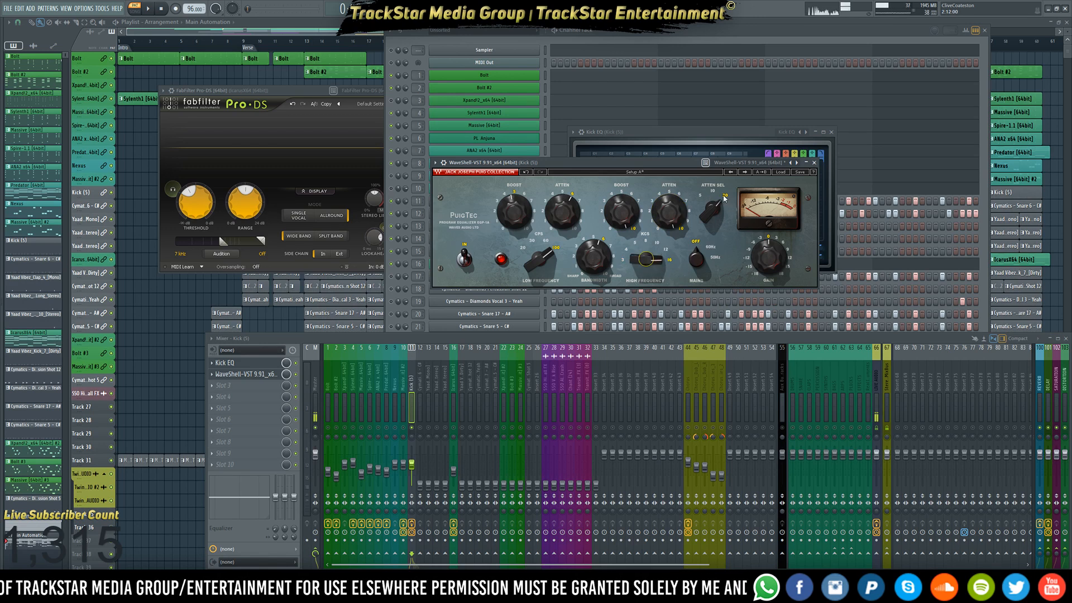
{"action": "left_click", "coordinate": [769, 271]}
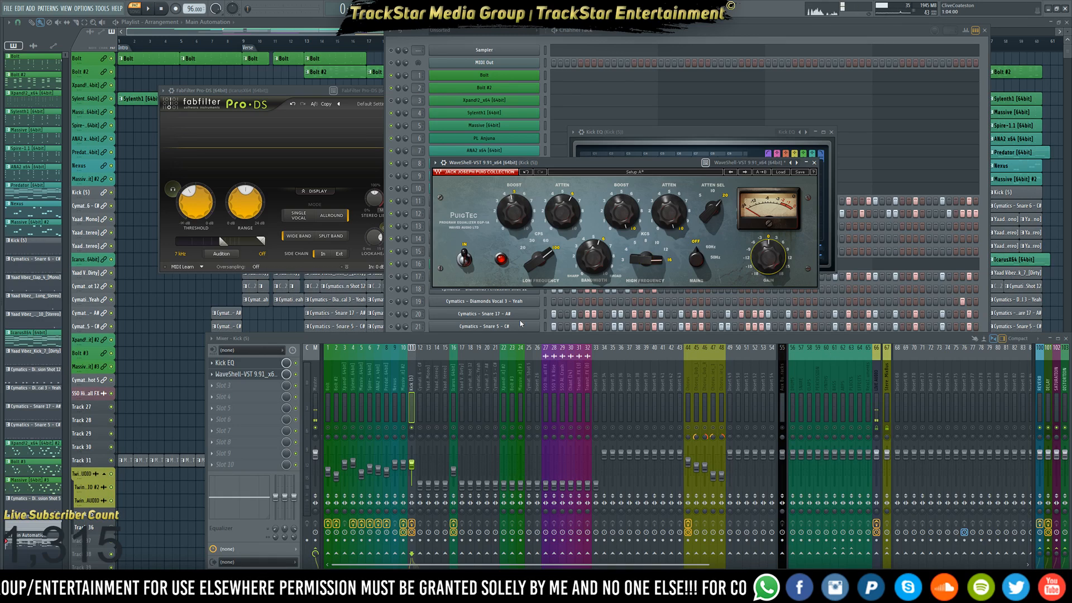
Toggle the PuigTec's effect slot on the Kick track to compare the sound, and audition the mix
{"action": "left_click_drag", "start_coordinate": [609, 167], "coordinate": [609, 129]}
{"action": "left_click", "coordinate": [296, 373]}
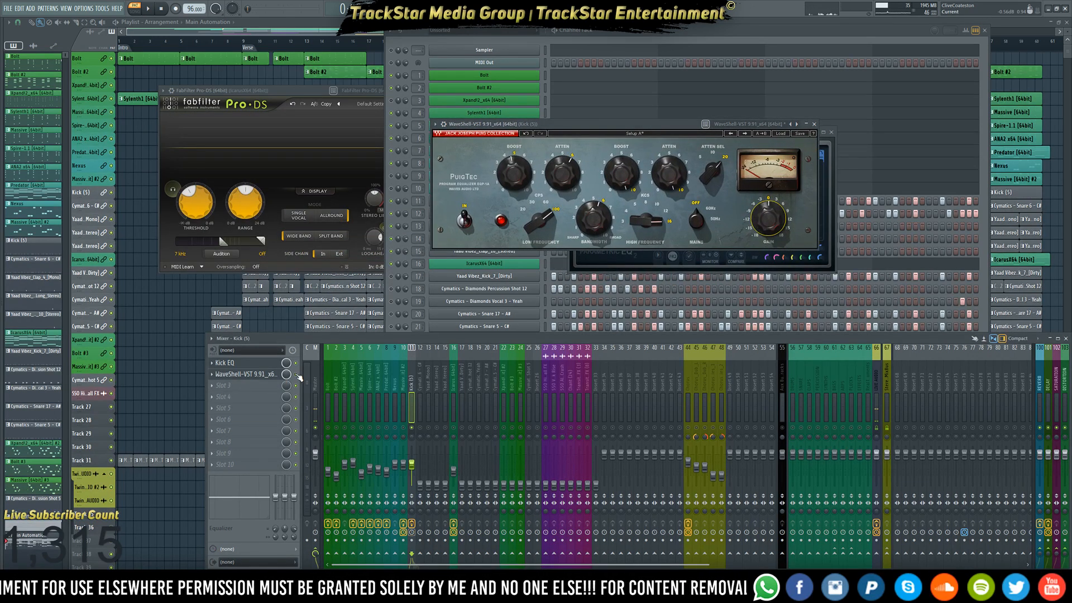
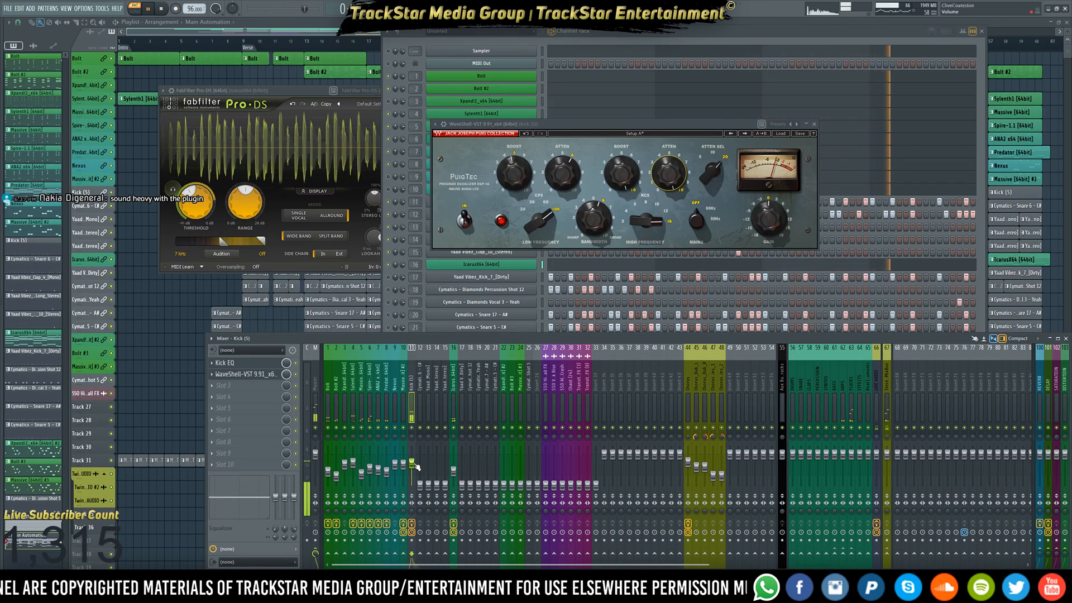
{"action": "key", "text": "space"}
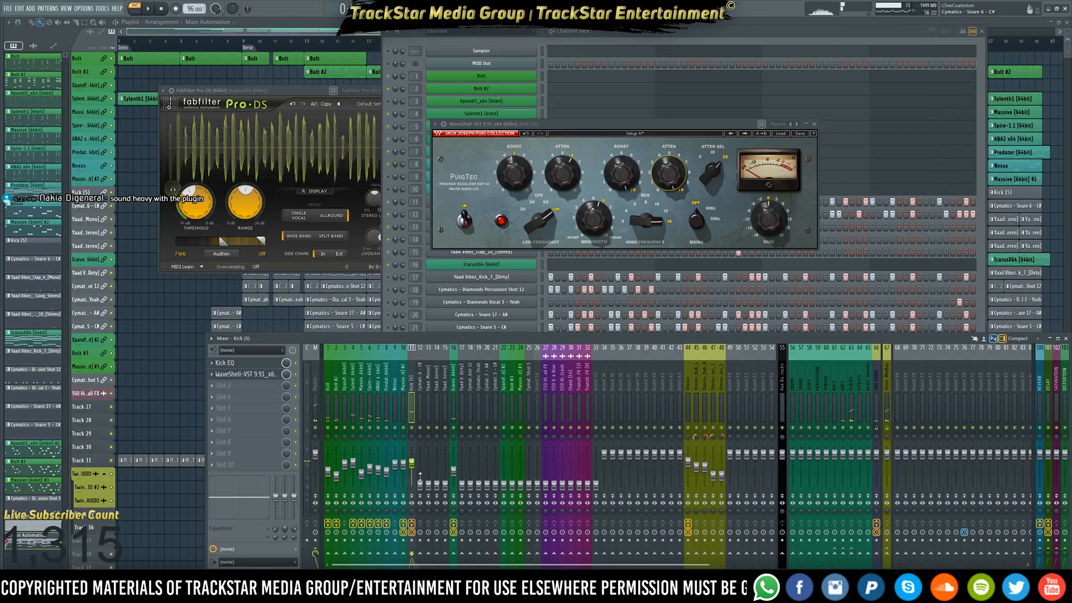
Raise the Cymatics - Snare 6 mixer track's volume to 73% while auditioning the mix
{"action": "left_click", "coordinate": [419, 483]}
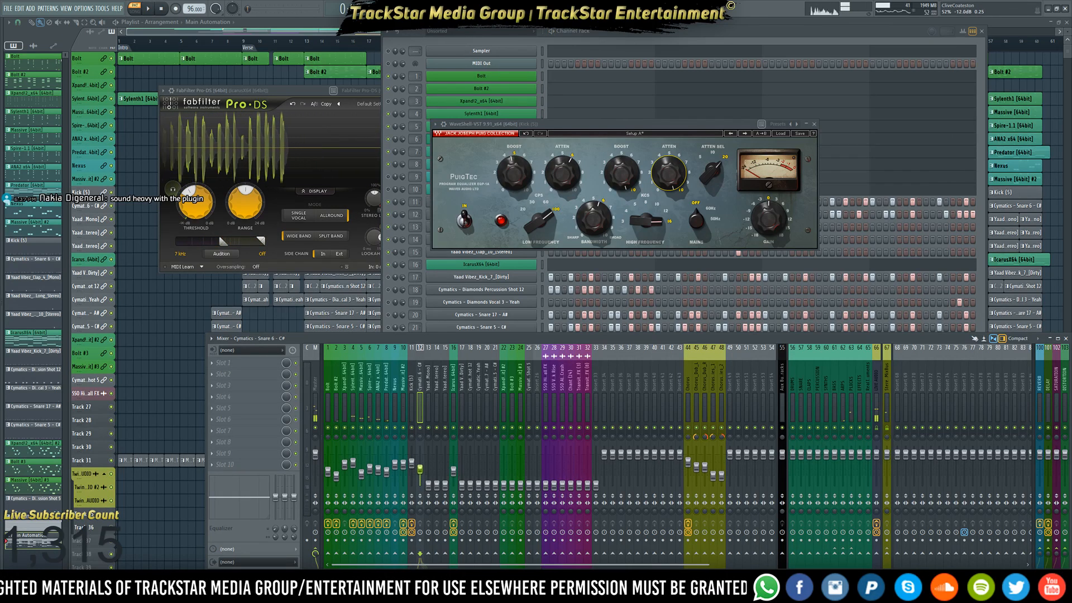
{"action": "key", "text": "space"}
{"action": "left_click_drag", "start_coordinate": [420, 470], "coordinate": [421, 463]}
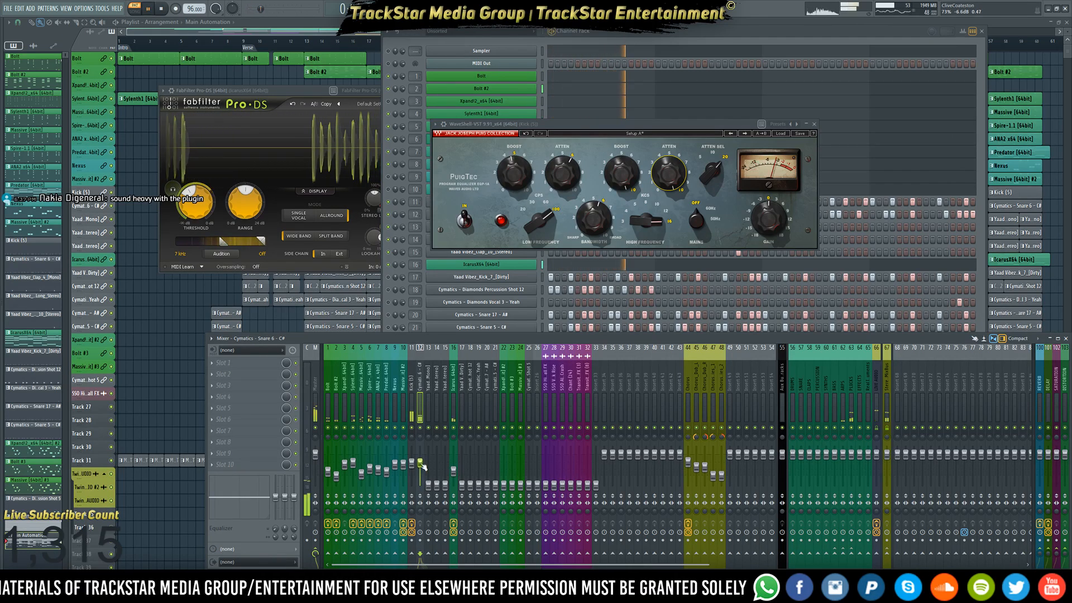
{"action": "key", "text": "space"}
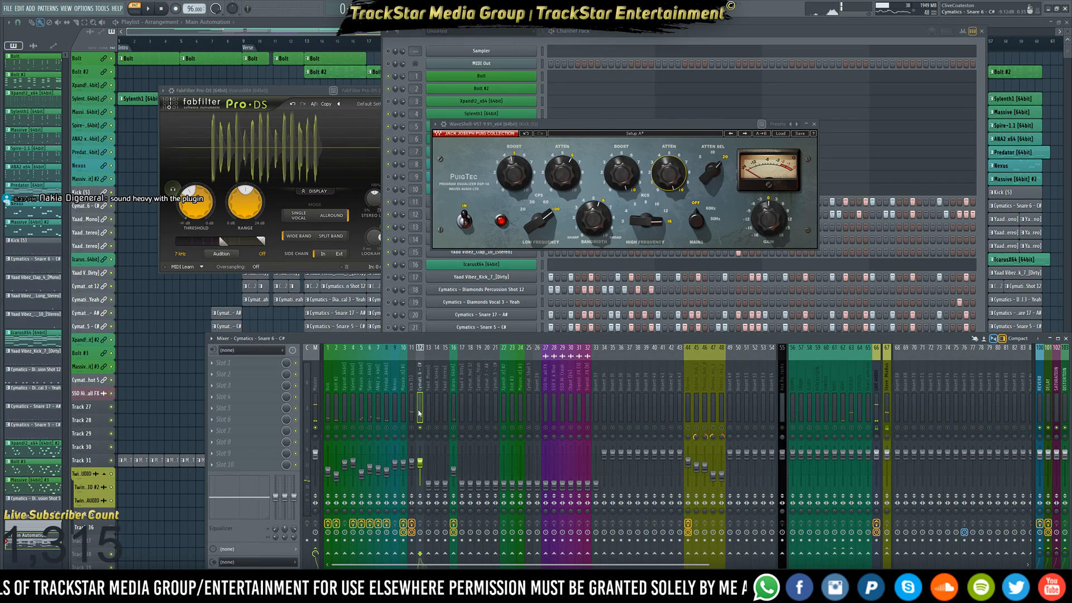
Load the WaveShell-VST 9.91 plugin into the Cymatics - Snare 6 track's first effect slot and open its plugin list
{"action": "left_click", "coordinate": [245, 364]}
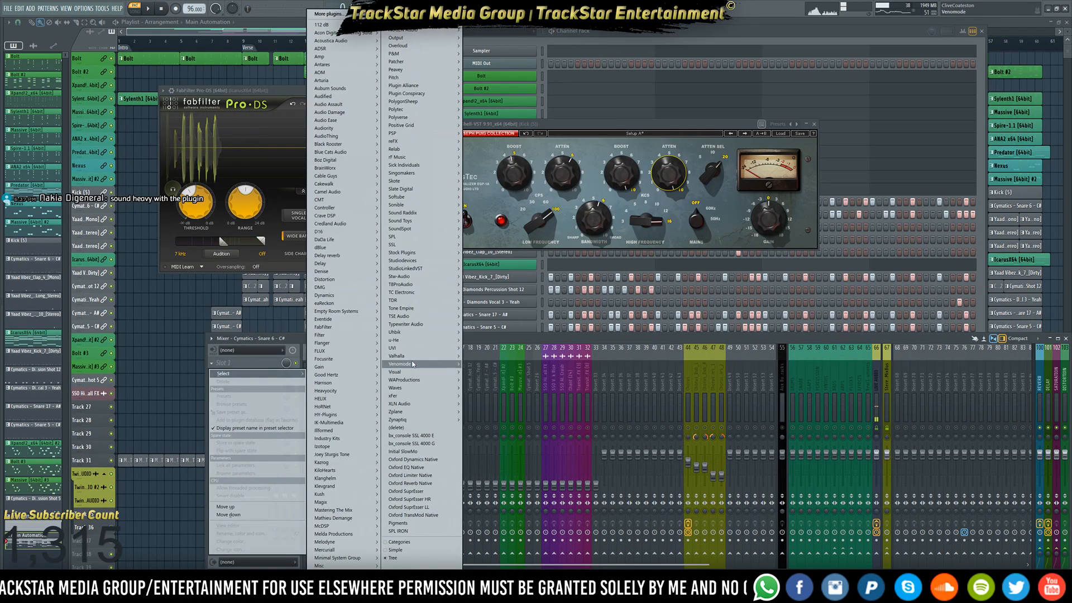
{"action": "mouse_move", "coordinate": [429, 390]}
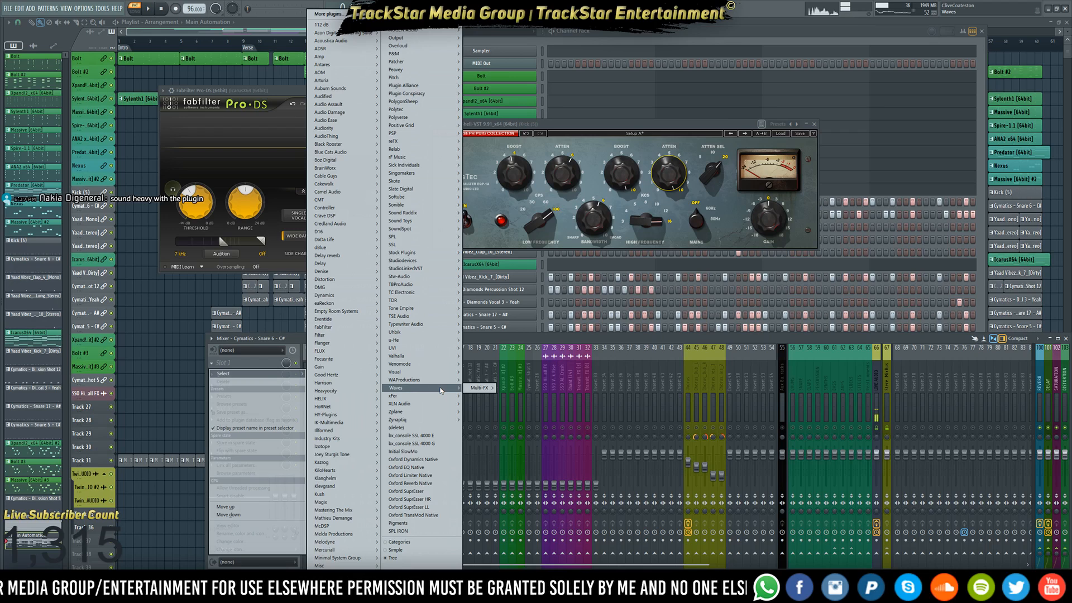
{"action": "mouse_move", "coordinate": [479, 388]}
{"action": "left_click", "coordinate": [535, 388]}
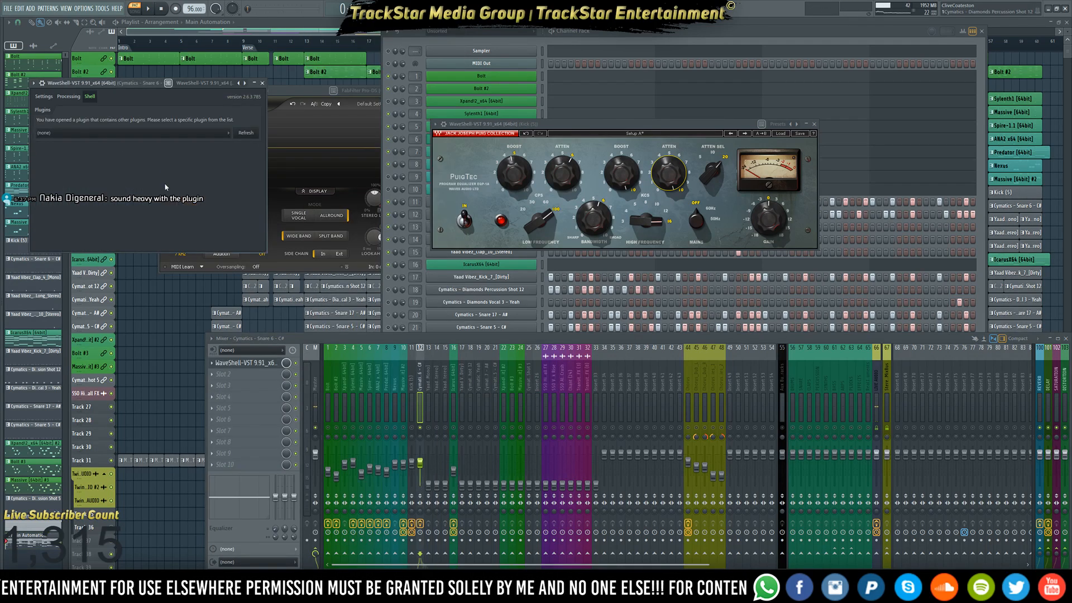
{"action": "left_click", "coordinate": [131, 135]}
{"action": "left_click", "coordinate": [696, 368]}
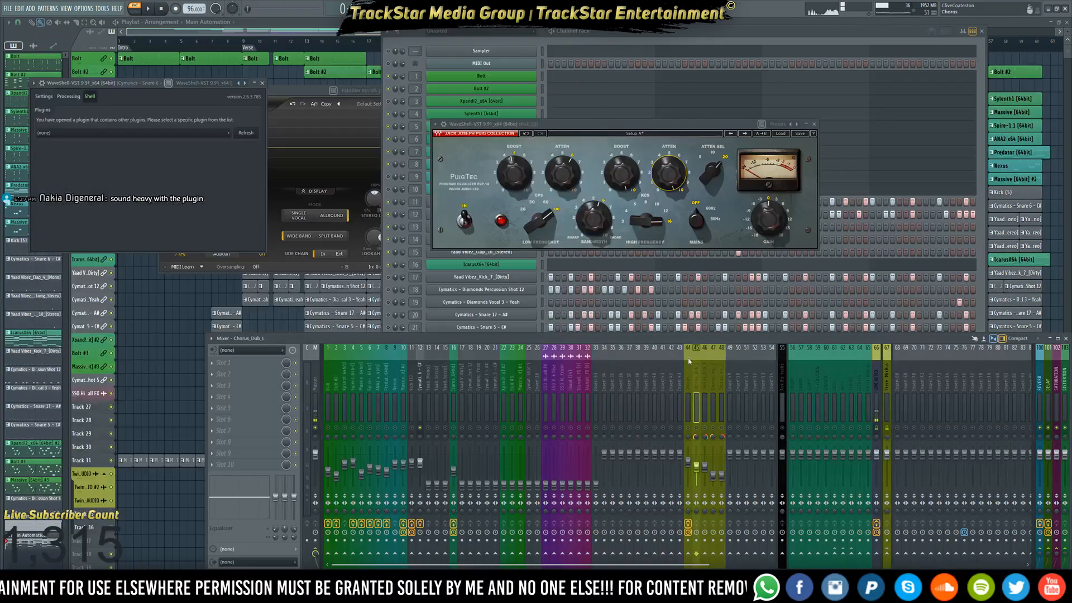
Open the piano roll for the Cymatics - Snare 6 channel and show its note pan values
{"action": "left_click_drag", "start_coordinate": [713, 133], "coordinate": [758, 33]}
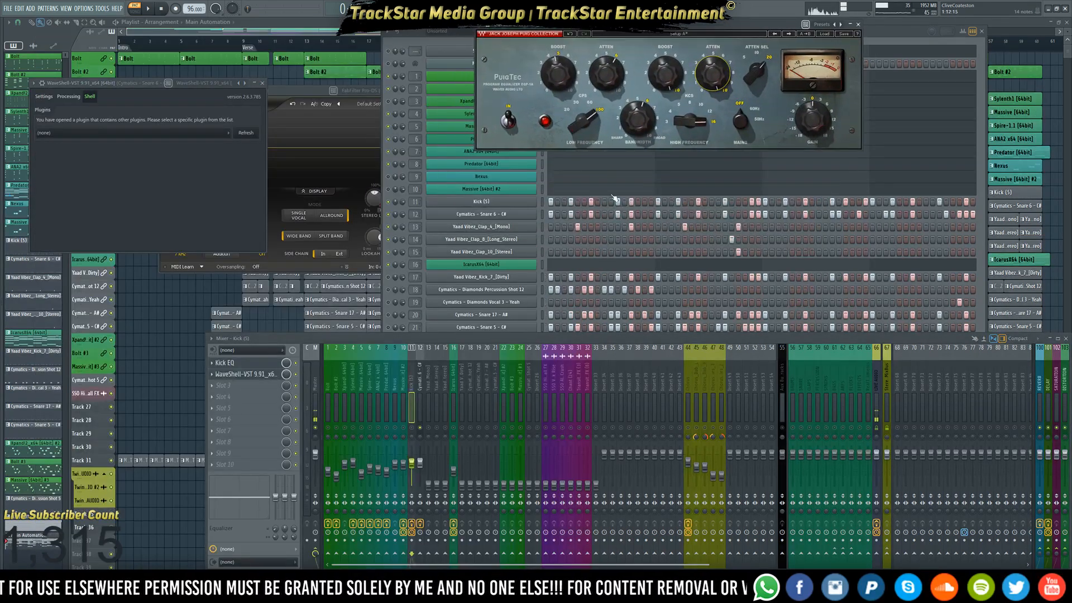
{"action": "right_click", "coordinate": [499, 218]}
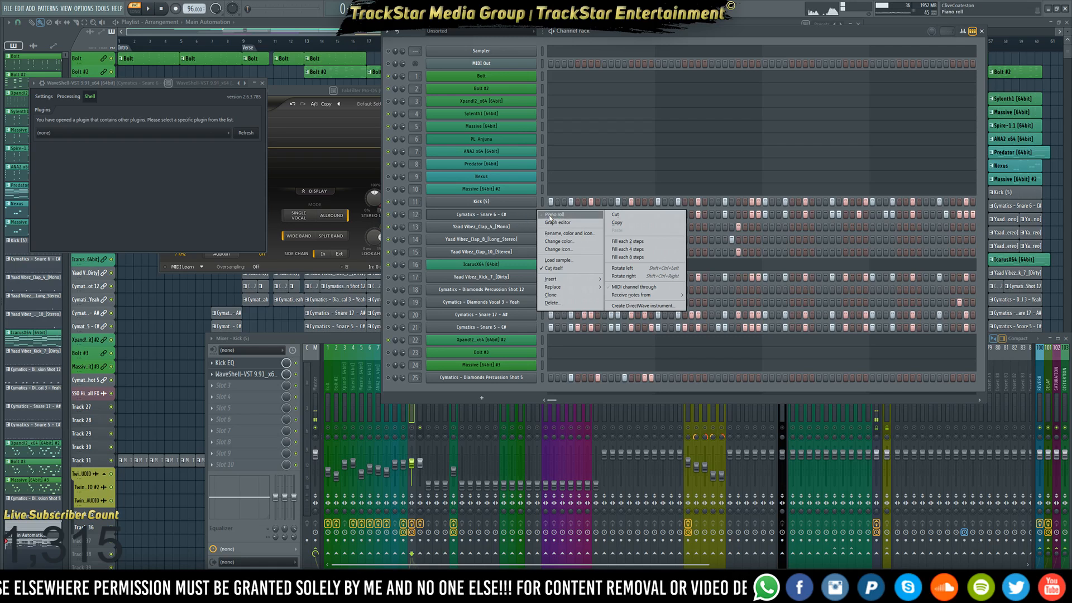
{"action": "left_click", "coordinate": [519, 219]}
{"action": "left_click", "coordinate": [227, 409]}
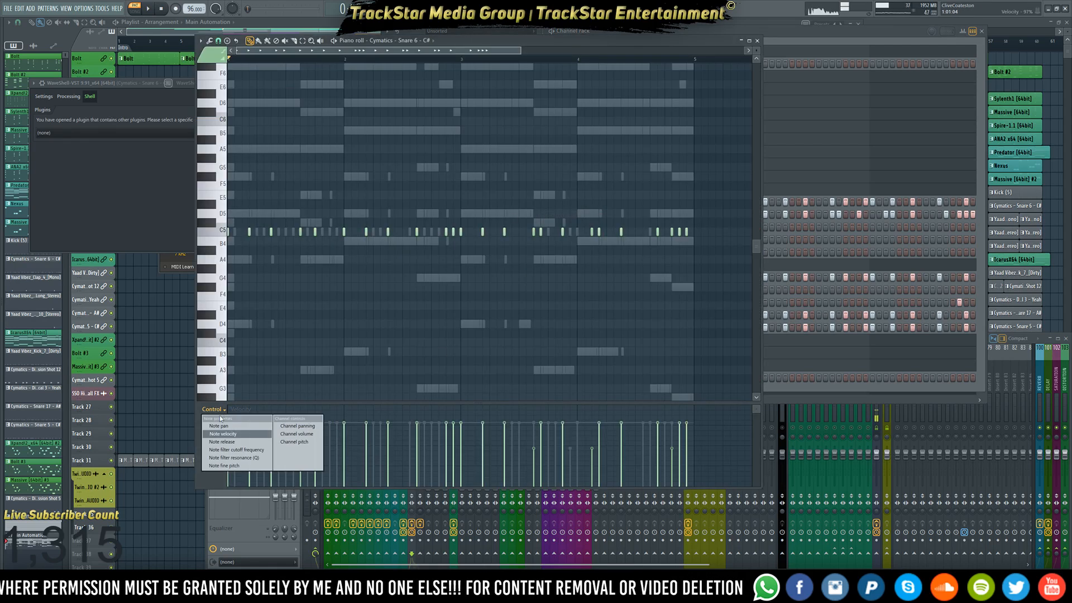
{"action": "left_click", "coordinate": [240, 430]}
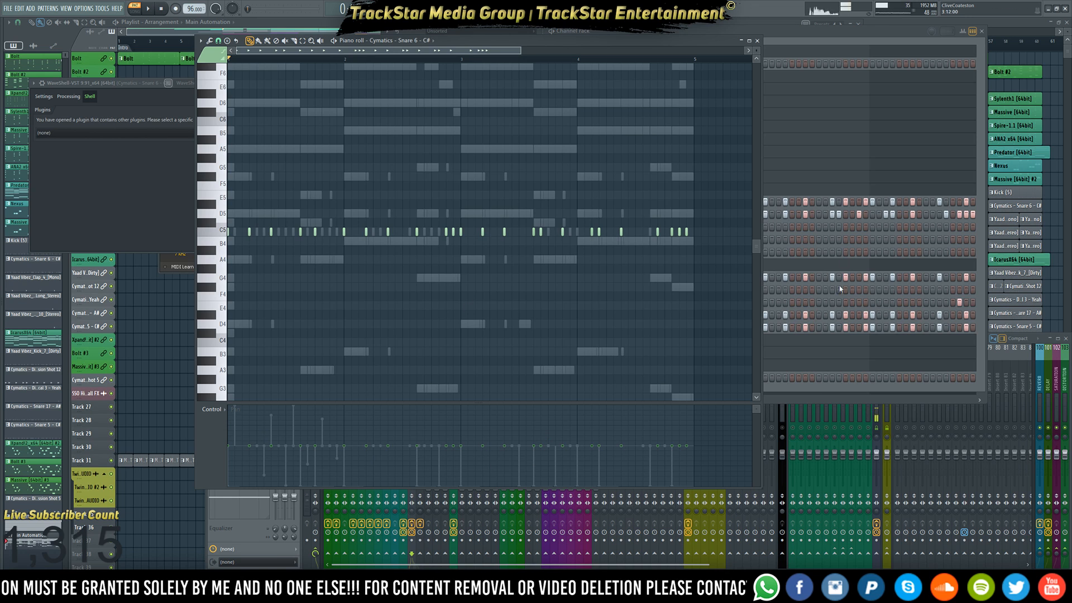
Reopen the WaveShell plugin on the Cymatics - Snare 6 mixer track, audition briefly, and bring up the channel rack
{"action": "left_click", "coordinate": [939, 415]}
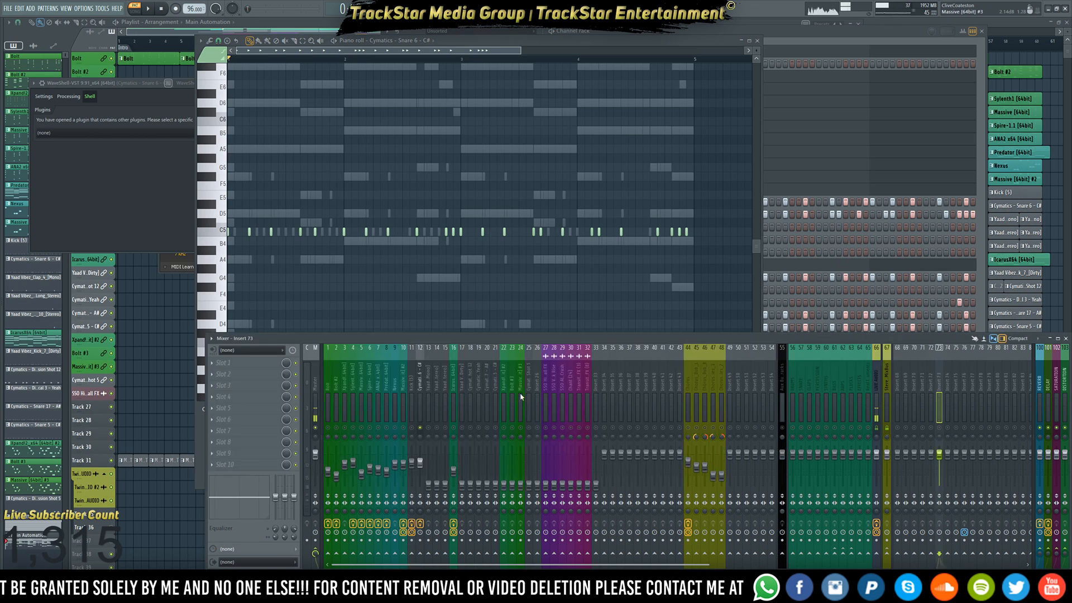
{"action": "left_click", "coordinate": [422, 384]}
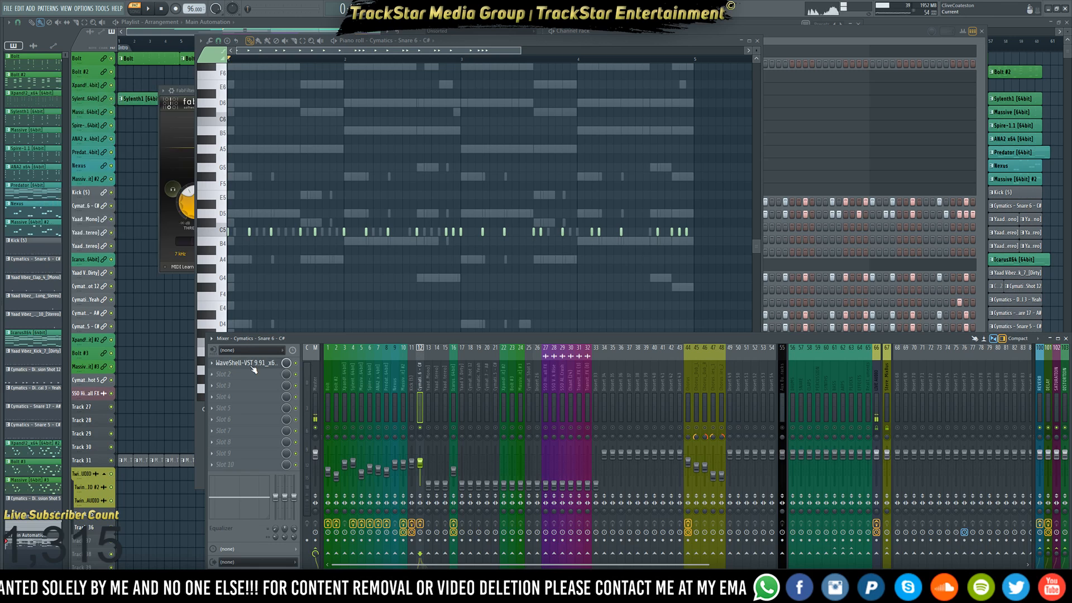
{"action": "key", "text": "space"}
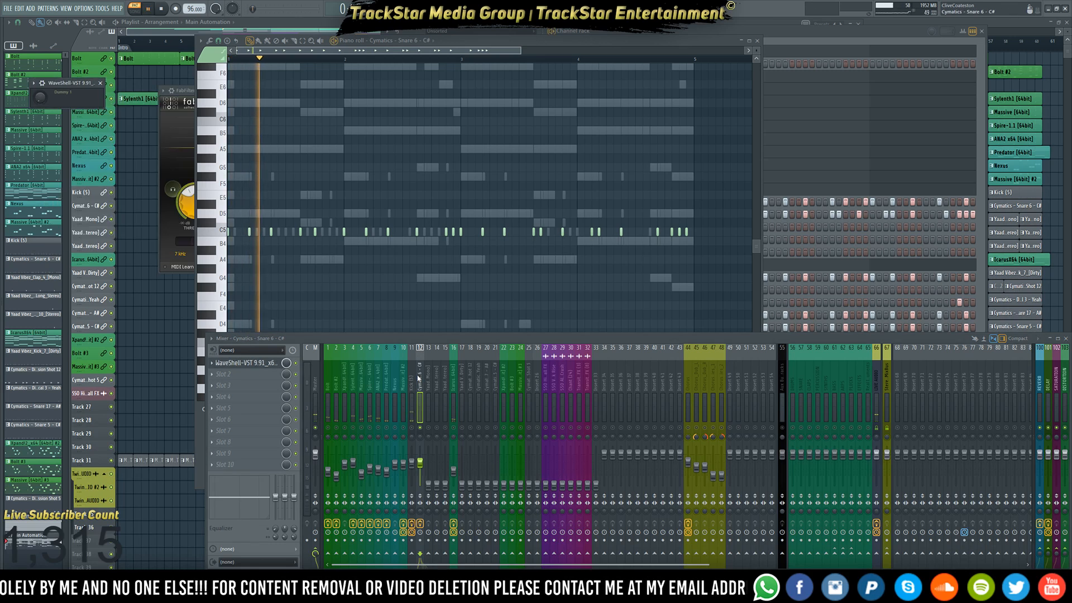
{"action": "key", "text": "space"}
{"action": "key", "text": "F6"}
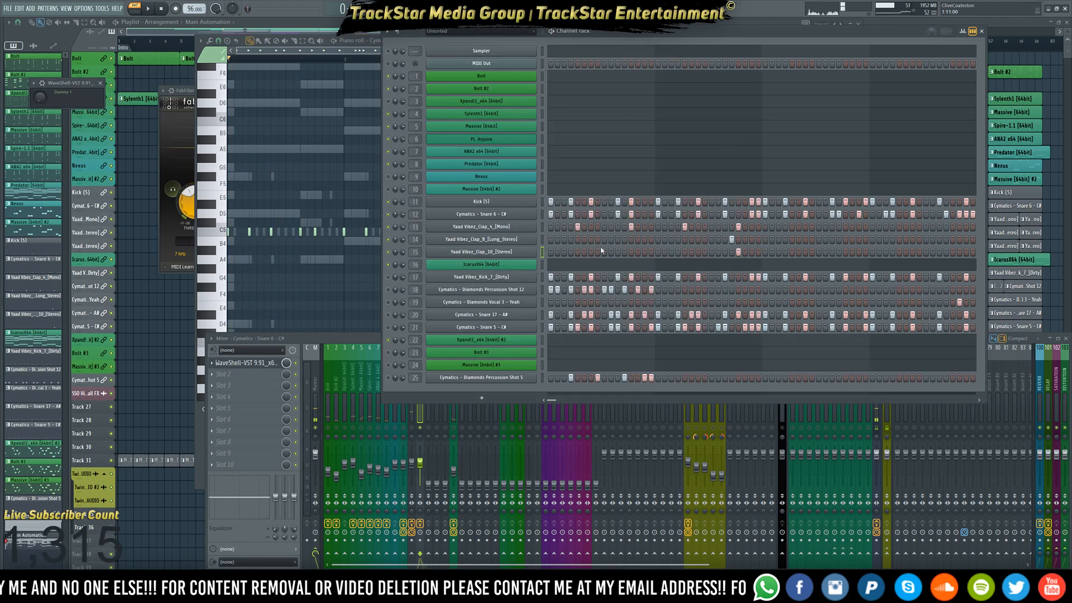
Route the Nexus and Massive #2 mixer tracks only to the BASS bus track and start playback to check the routing
{"action": "left_click", "coordinate": [420, 424]}
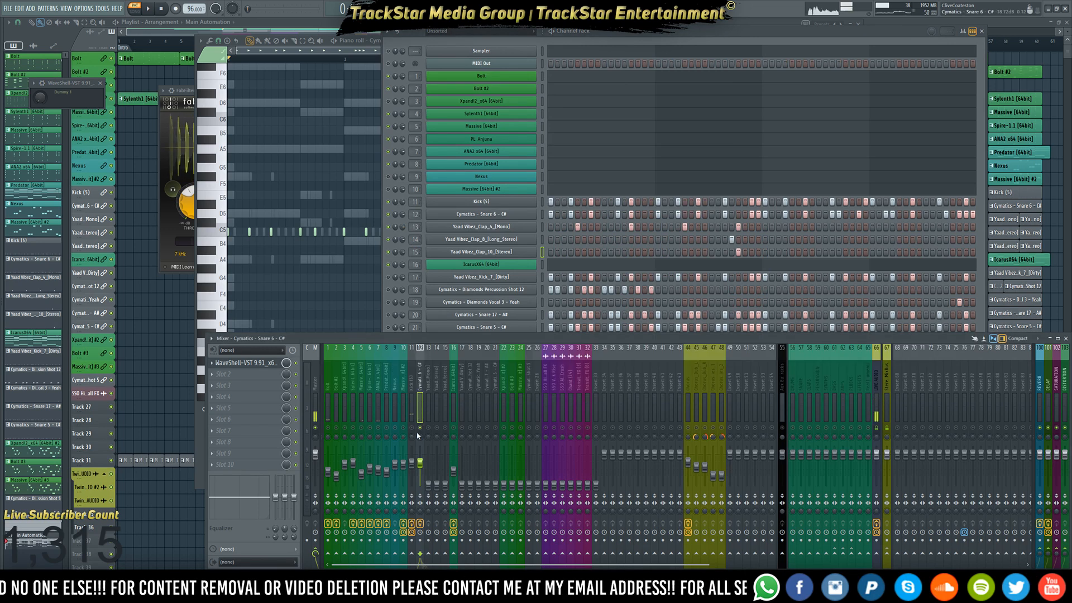
{"action": "left_click", "coordinate": [405, 413]}
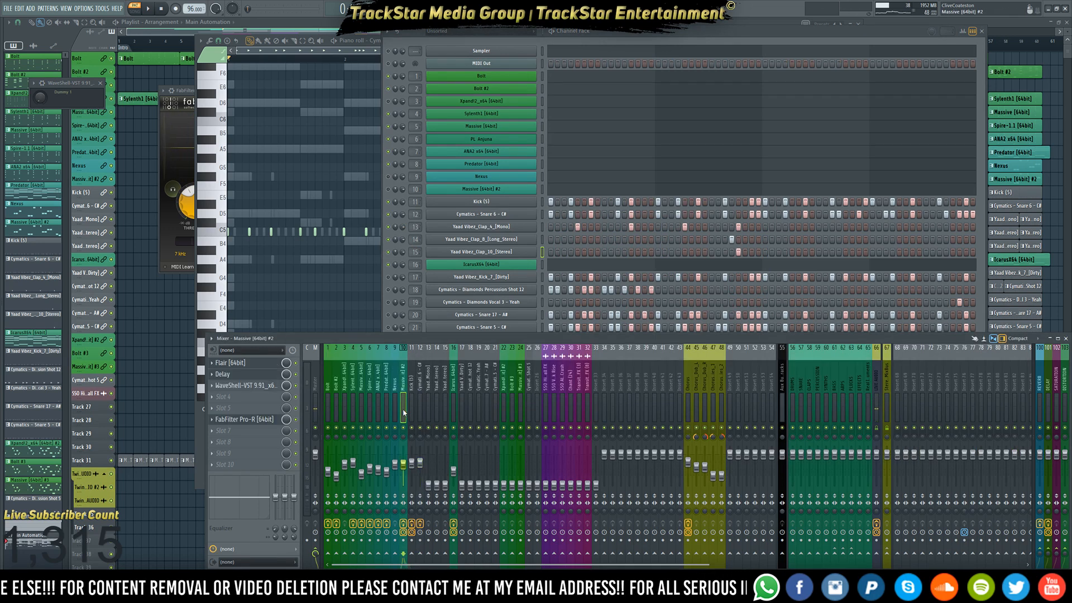
{"action": "mouse_move", "coordinate": [405, 412]}
{"action": "left_mouse_down"}
{"action": "mouse_move", "coordinate": [370, 412]}
{"action": "mouse_move", "coordinate": [400, 410]}
{"action": "left_mouse_up"}
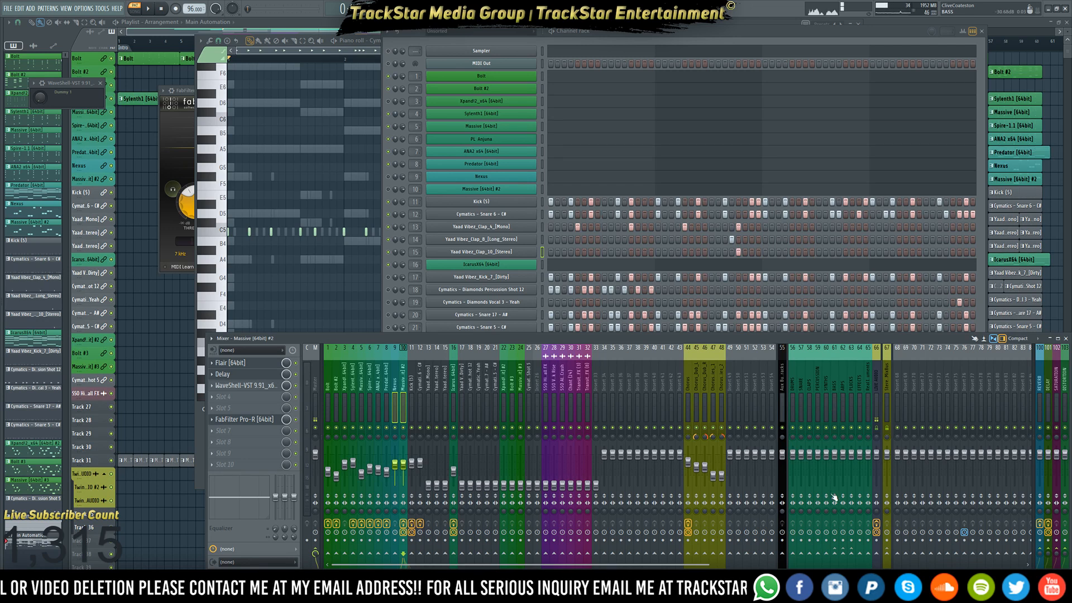
{"action": "right_click", "coordinate": [835, 555]}
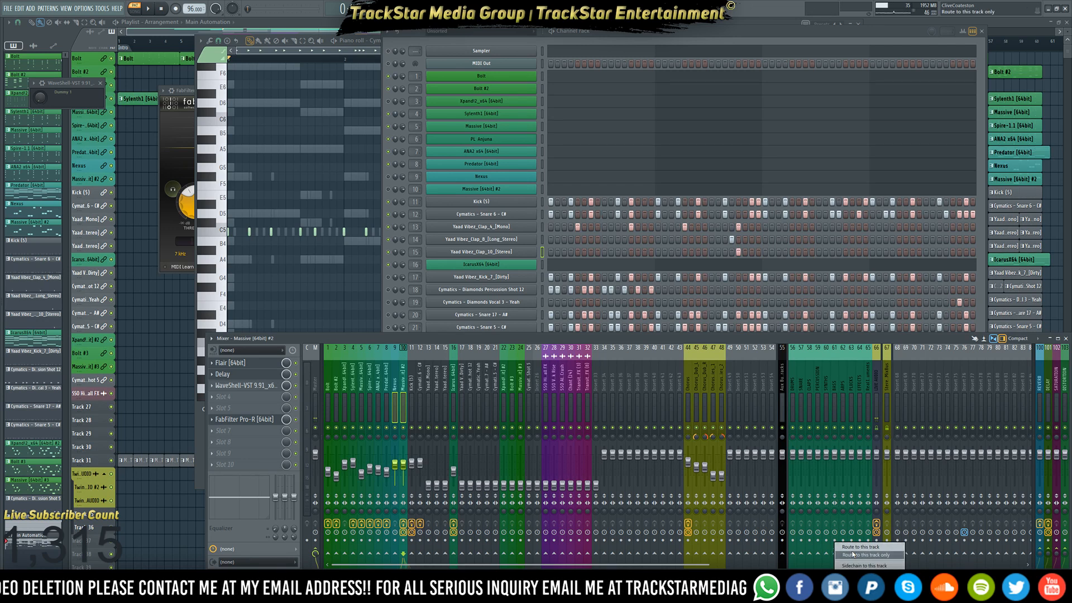
{"action": "left_click", "coordinate": [854, 556]}
{"action": "key", "text": "space"}
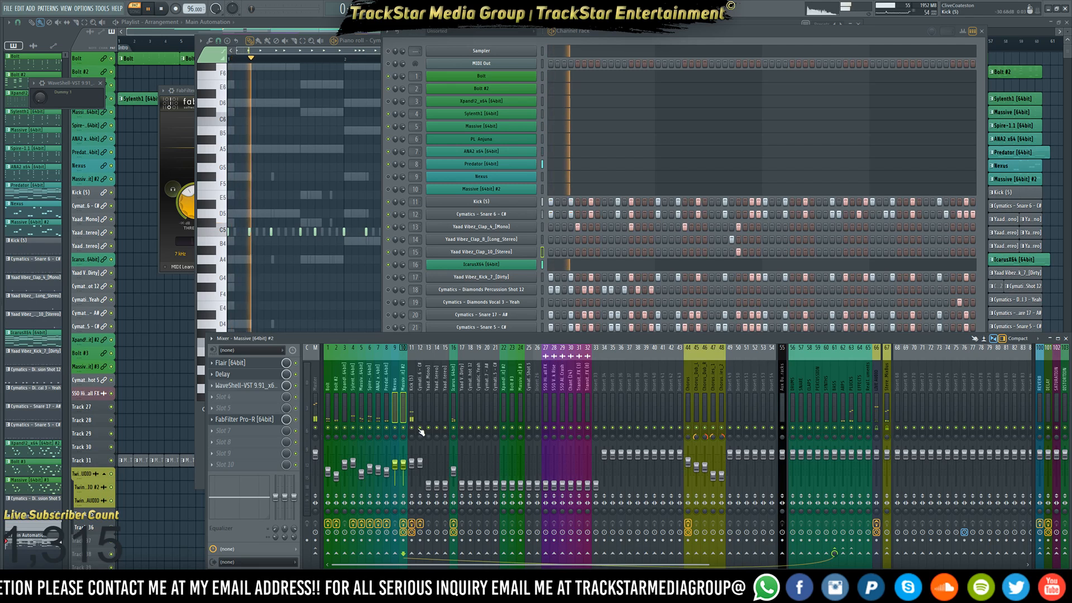
Open the Cymatics - Snare 6 channel and load the Solid State Logic G-EQ from its WaveShell plugin list
{"action": "left_click", "coordinate": [503, 215]}
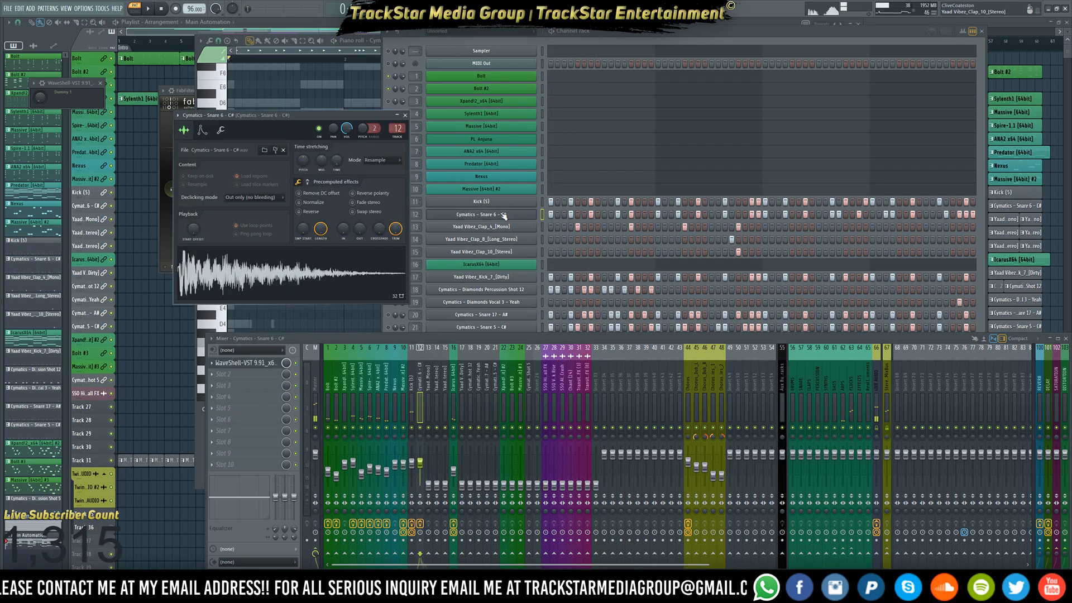
{"action": "left_click", "coordinate": [270, 367]}
{"action": "left_click", "coordinate": [271, 366]}
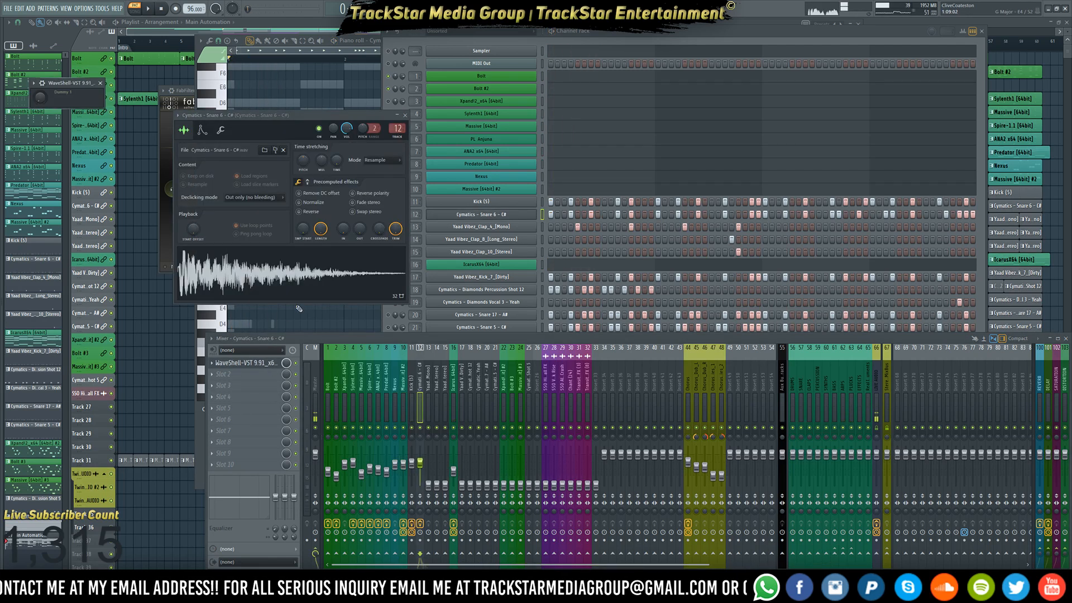
{"action": "left_click", "coordinate": [41, 83]}
{"action": "left_click", "coordinate": [59, 98]}
{"action": "left_click", "coordinate": [75, 150]}
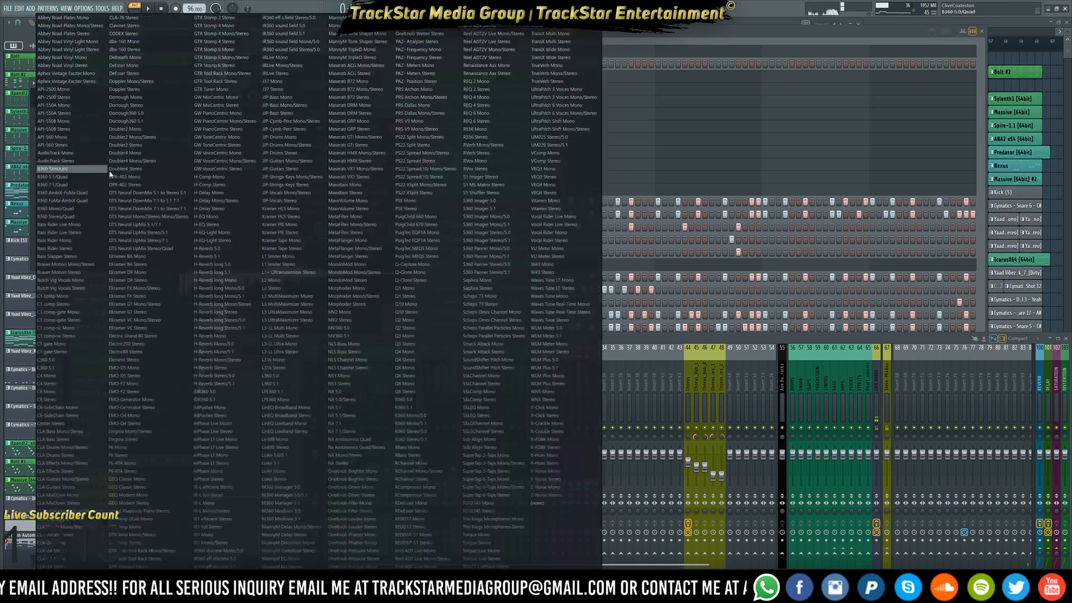
{"action": "left_click", "coordinate": [484, 408]}
{"action": "left_click", "coordinate": [58, 98]}
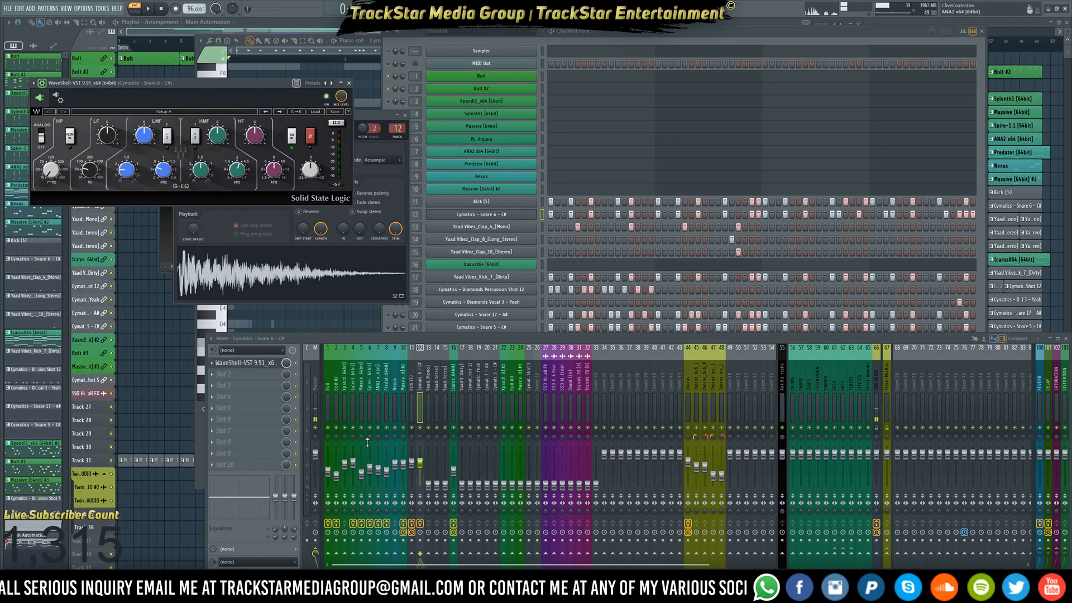
Audition the beat in short passes, checking the snare's level and the IcarusX64 mixer track
{"action": "key", "text": "space"}
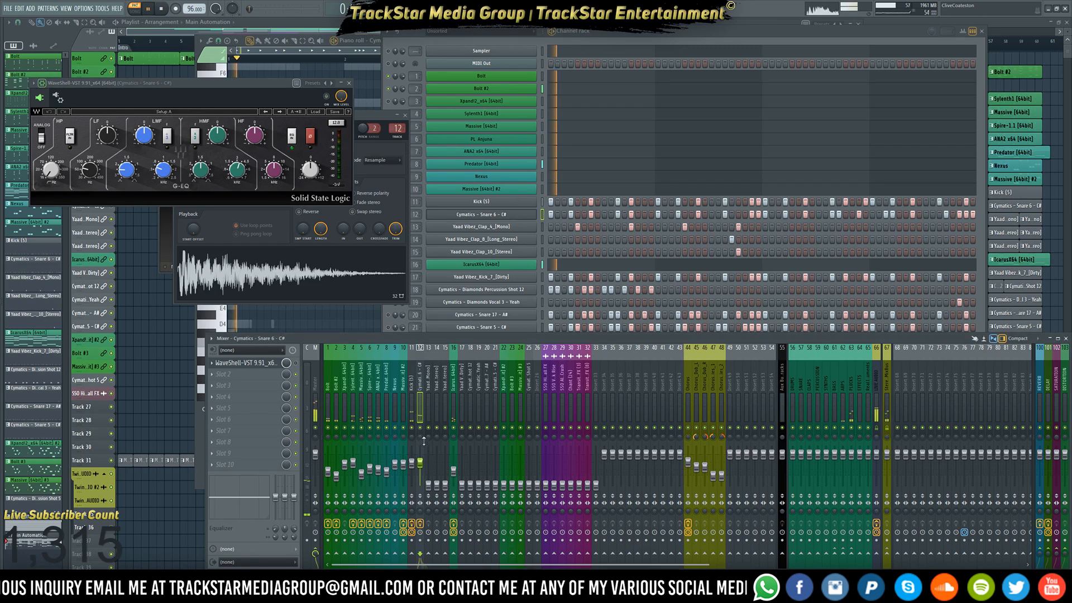
{"action": "key", "text": "space"}
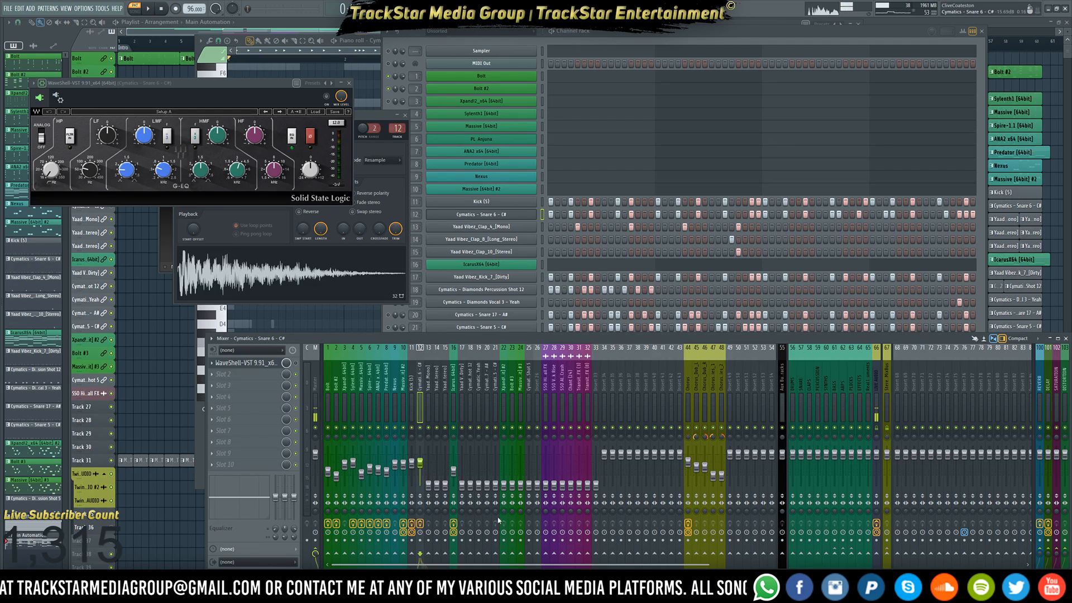
{"action": "key", "text": "space"}
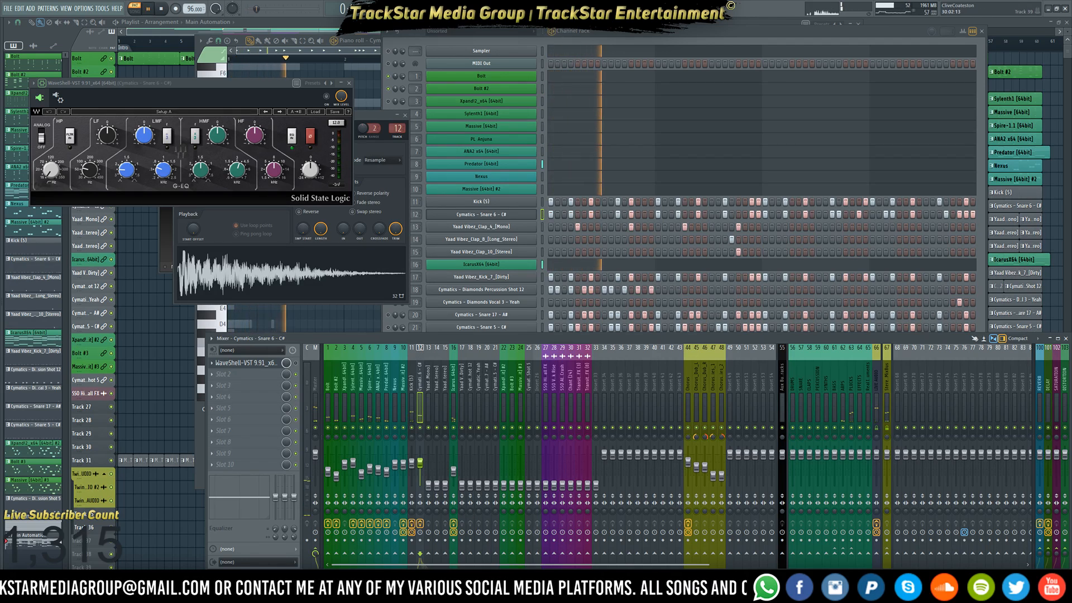
{"action": "key", "text": "space"}
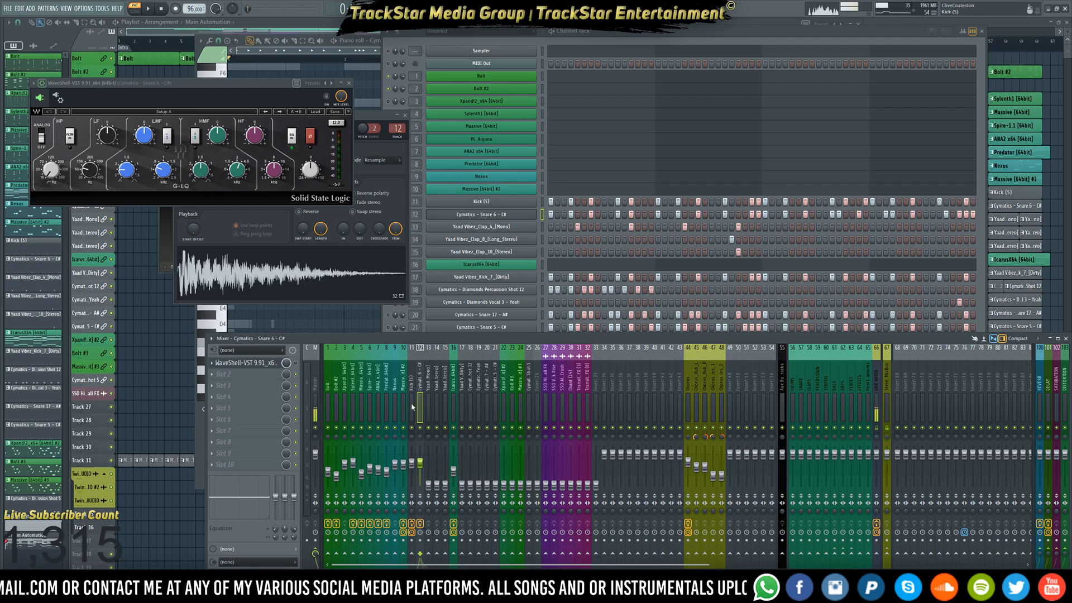
{"action": "key", "text": "space"}
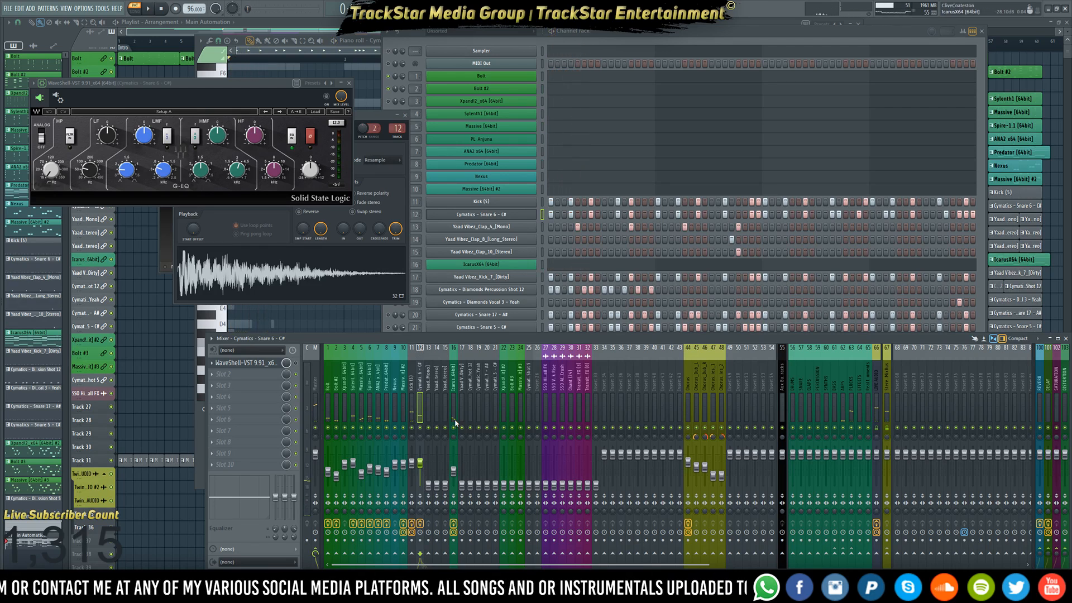
{"action": "left_click", "coordinate": [454, 413]}
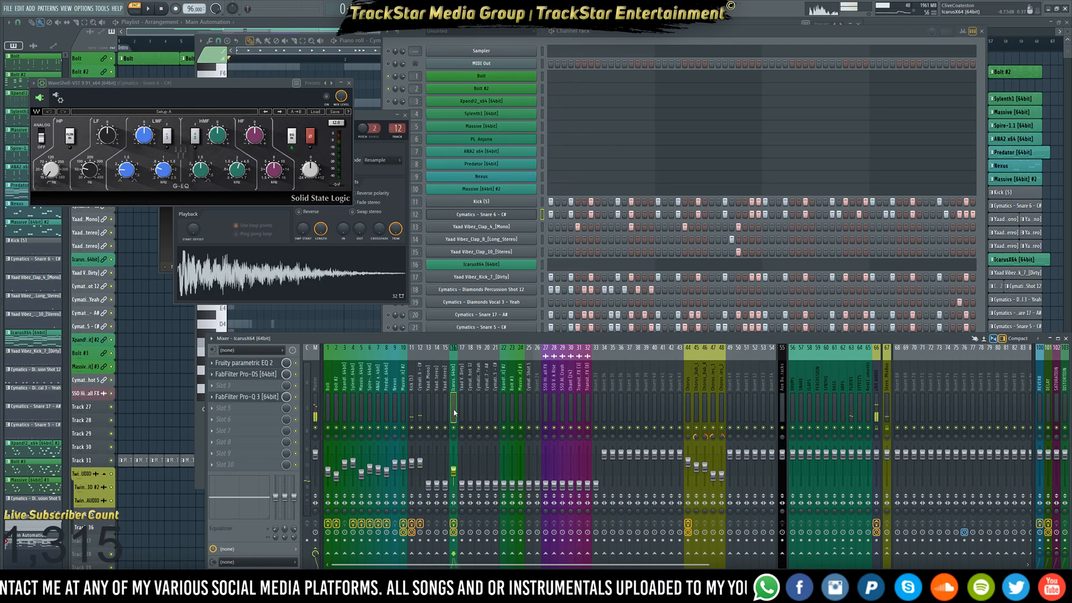
{"action": "key", "text": "space"}
{"action": "key", "text": "space"}
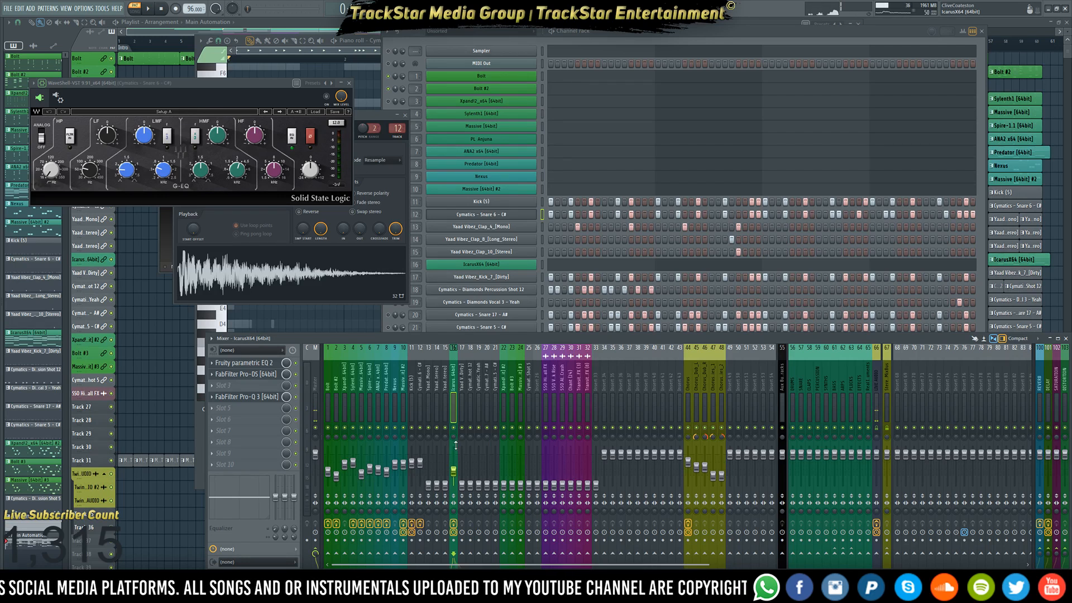
{"action": "key", "text": "space"}
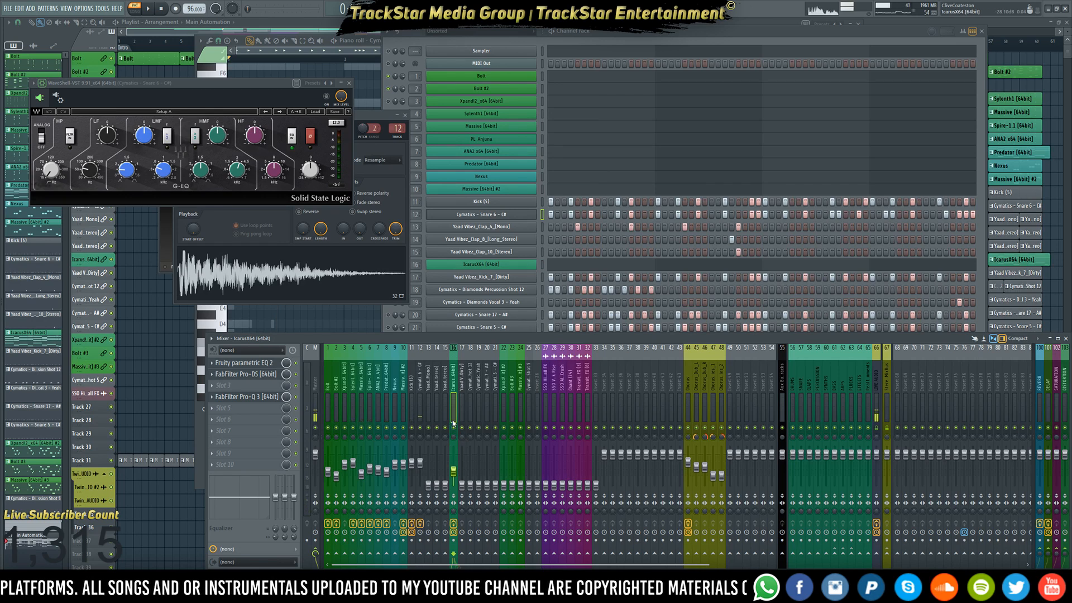
Load the Snare Presence preset into the Cymatics - Snare 6 track's G-EQ while auditioning the beat
{"action": "left_click", "coordinate": [420, 401]}
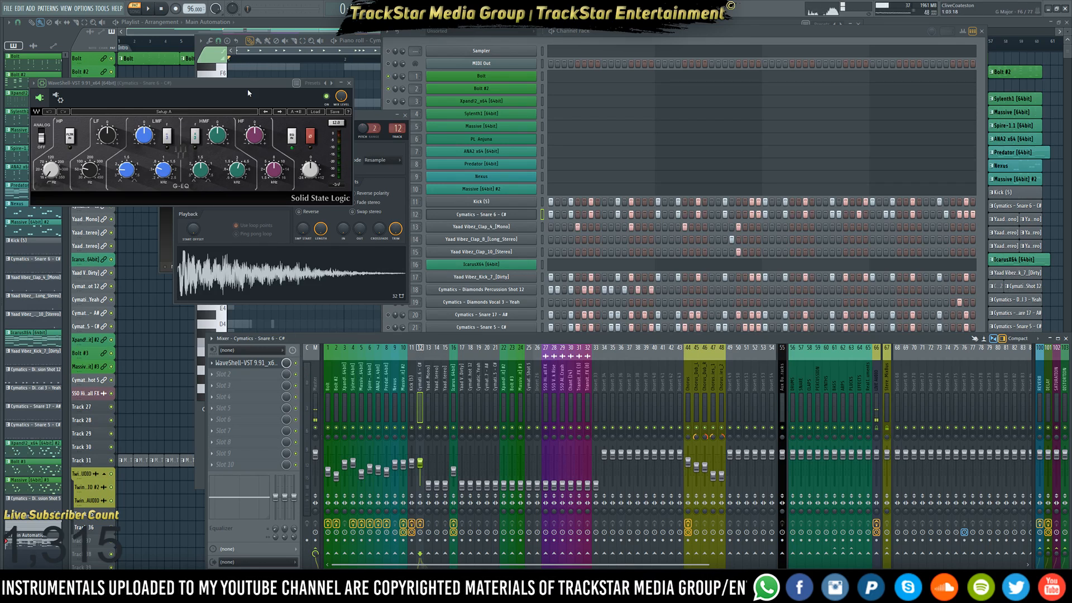
{"action": "left_click_drag", "start_coordinate": [254, 85], "coordinate": [772, 148]}
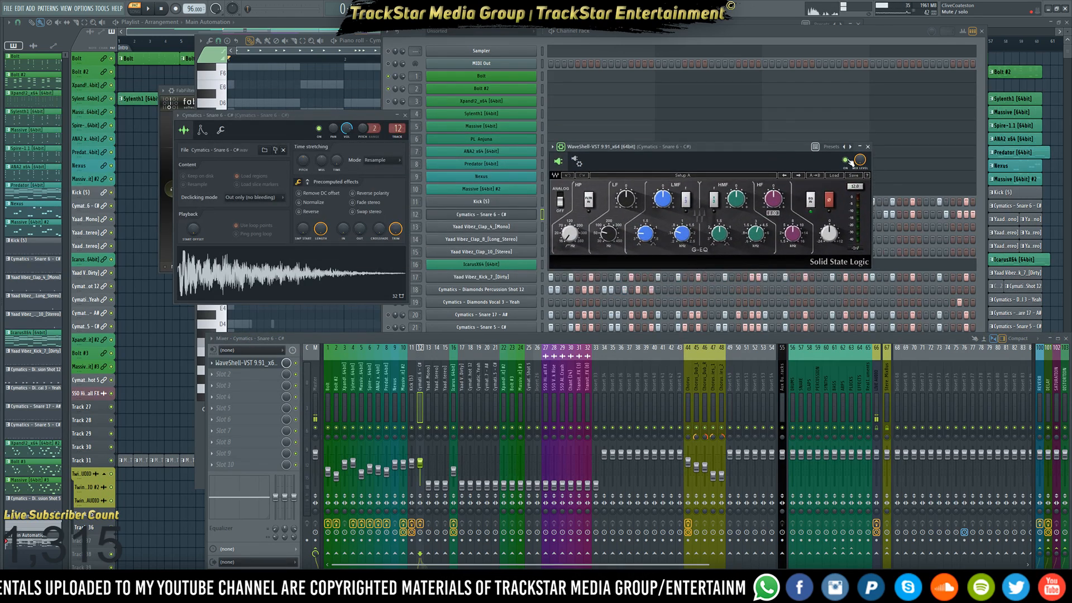
{"action": "key", "text": "space"}
{"action": "left_click", "coordinate": [834, 176]}
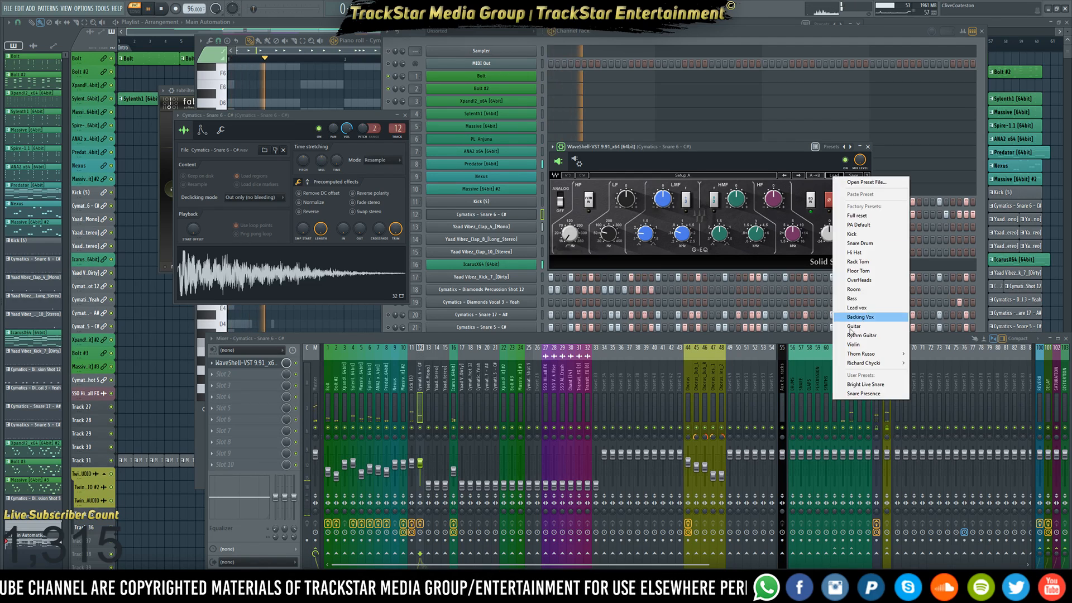
{"action": "left_click", "coordinate": [858, 395]}
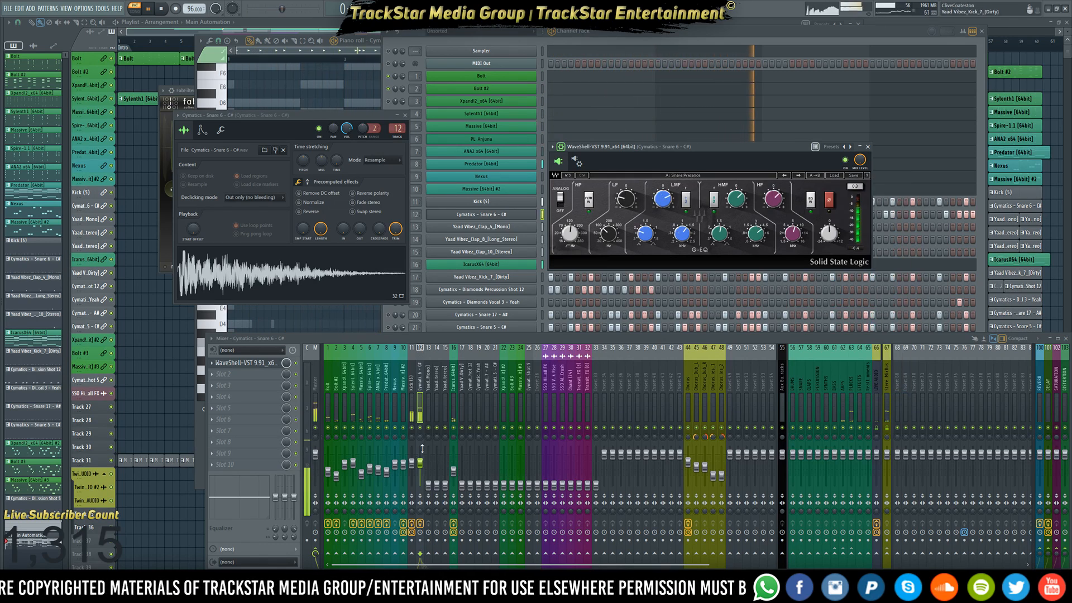
{"action": "key", "text": "space"}
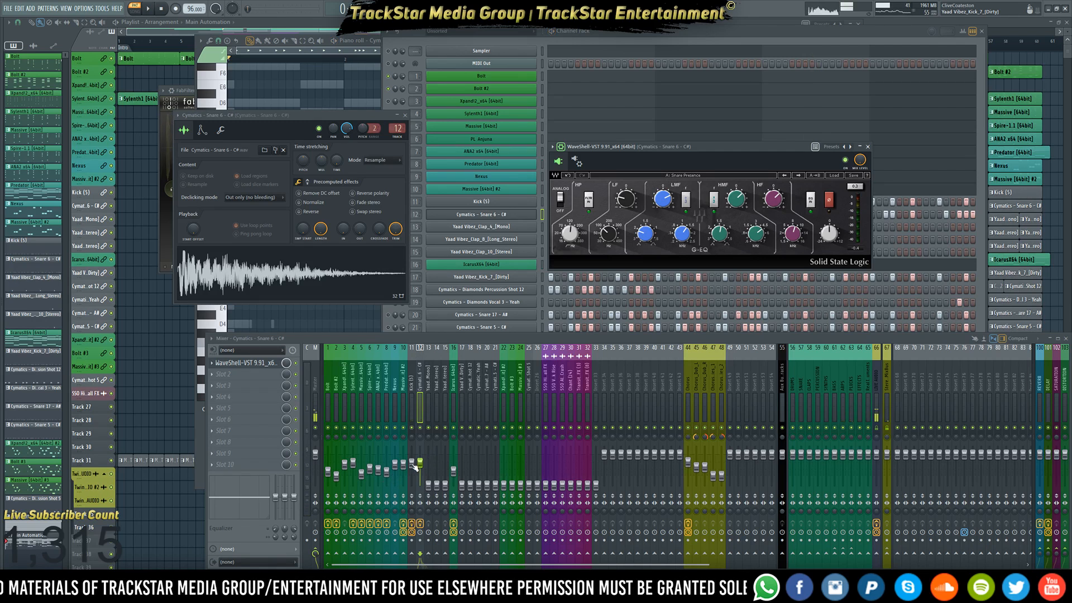
Route the Kick track only to mixer track 56 and the Cymatics - Snare 6 track only to mixer track 57
{"action": "left_click", "coordinate": [411, 463]}
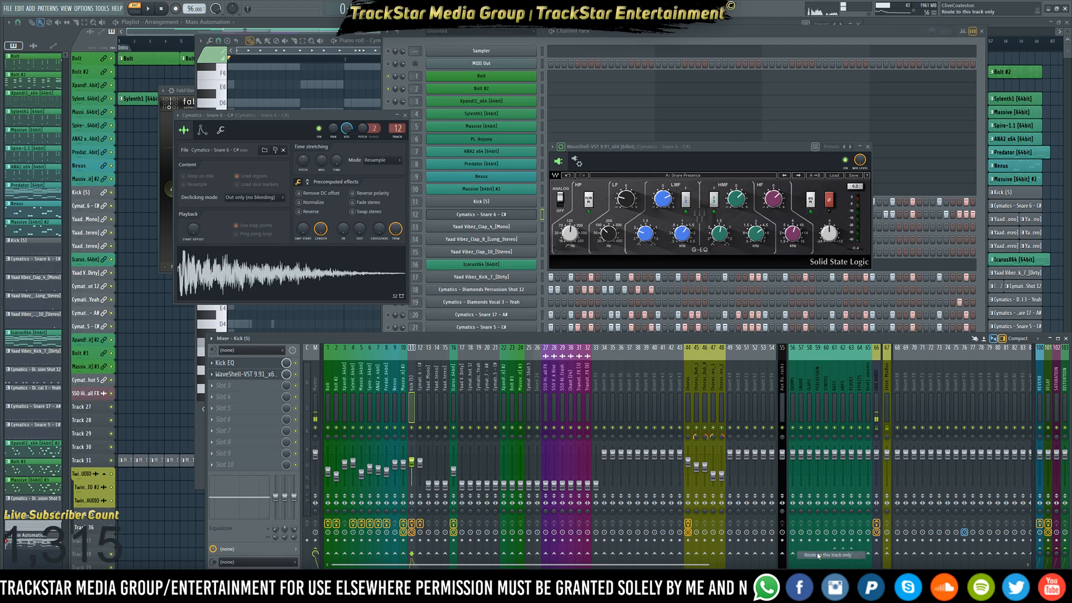
{"action": "left_click", "coordinate": [422, 403]}
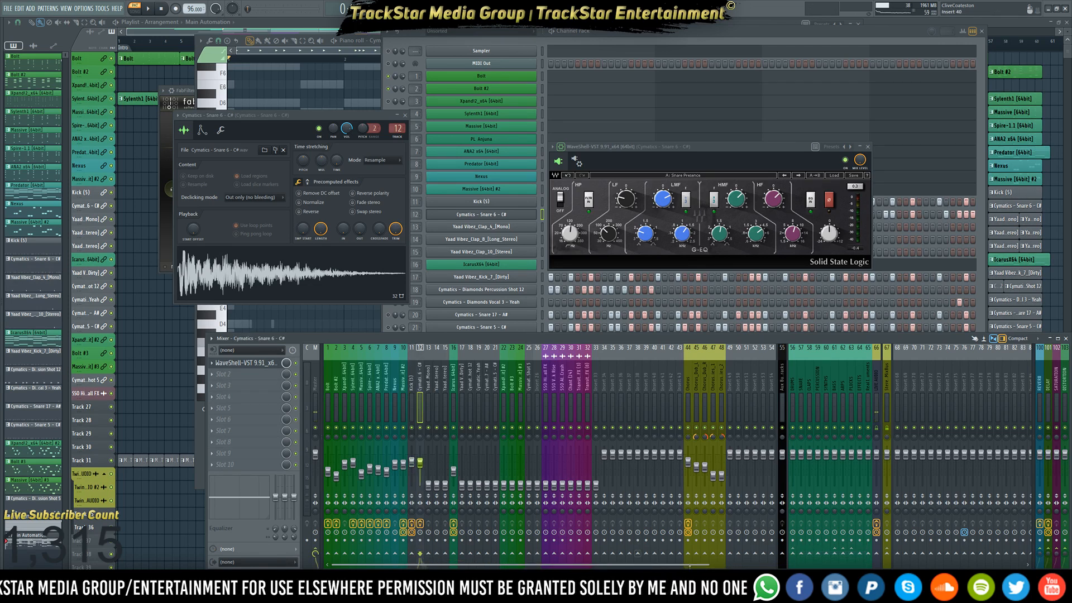
{"action": "left_click", "coordinate": [802, 554]}
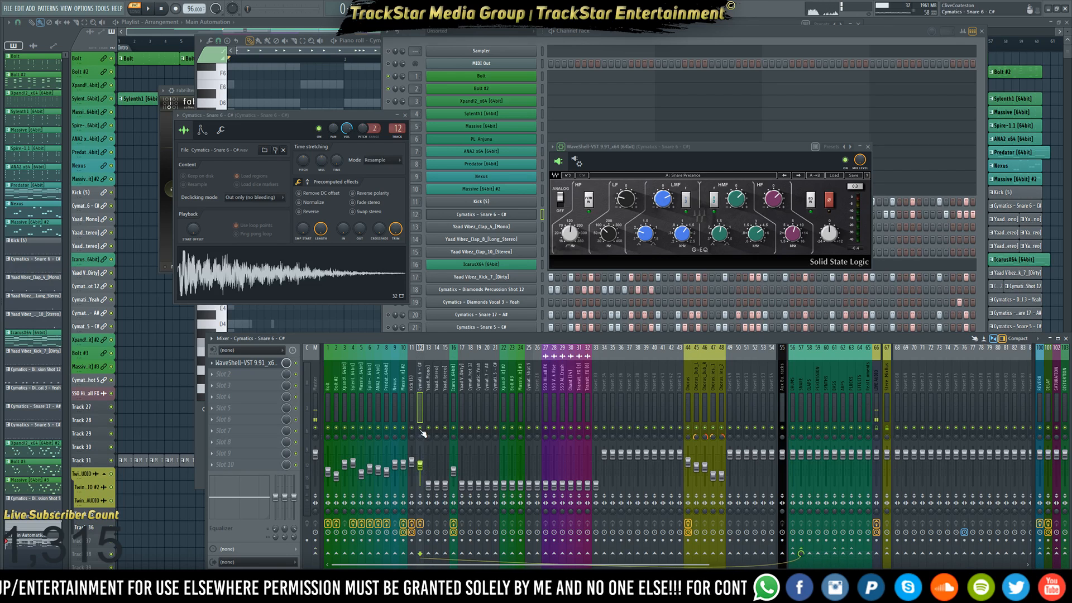
Set the Cymatics - Snare 6 mixer track's volume to 59% during playback, comparing it with the kick and master levels
{"action": "key", "text": "space"}
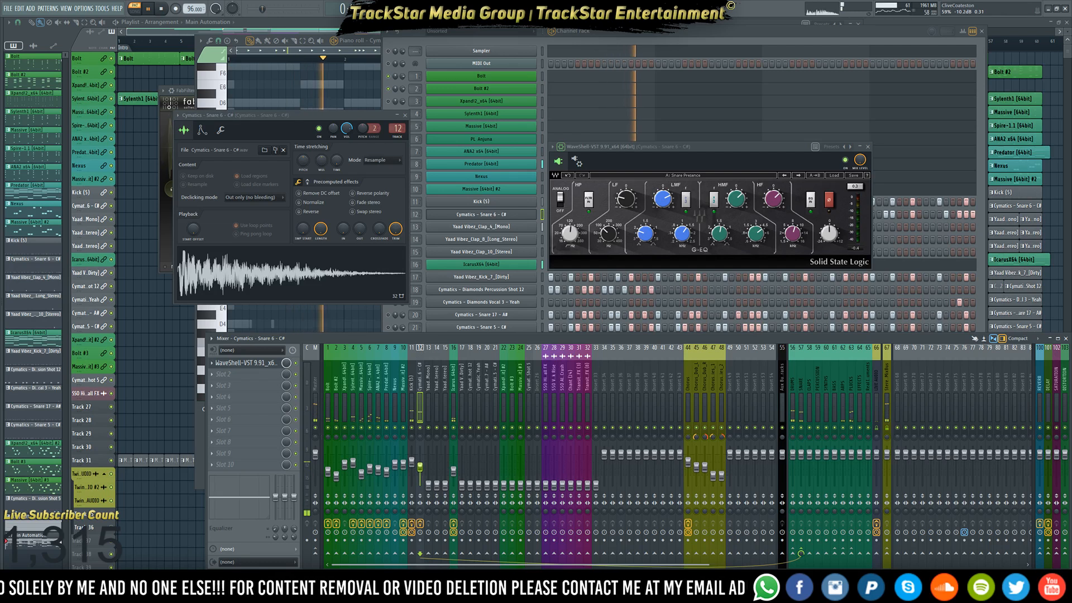
{"action": "left_click", "coordinate": [413, 460]}
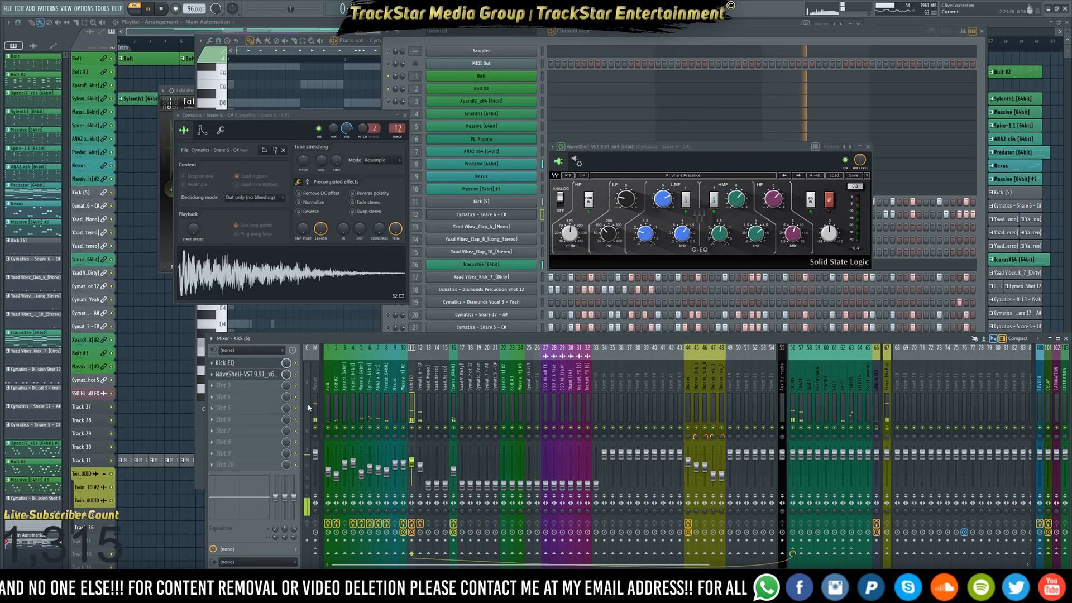
{"action": "left_click", "coordinate": [315, 390]}
{"action": "left_click", "coordinate": [421, 429]}
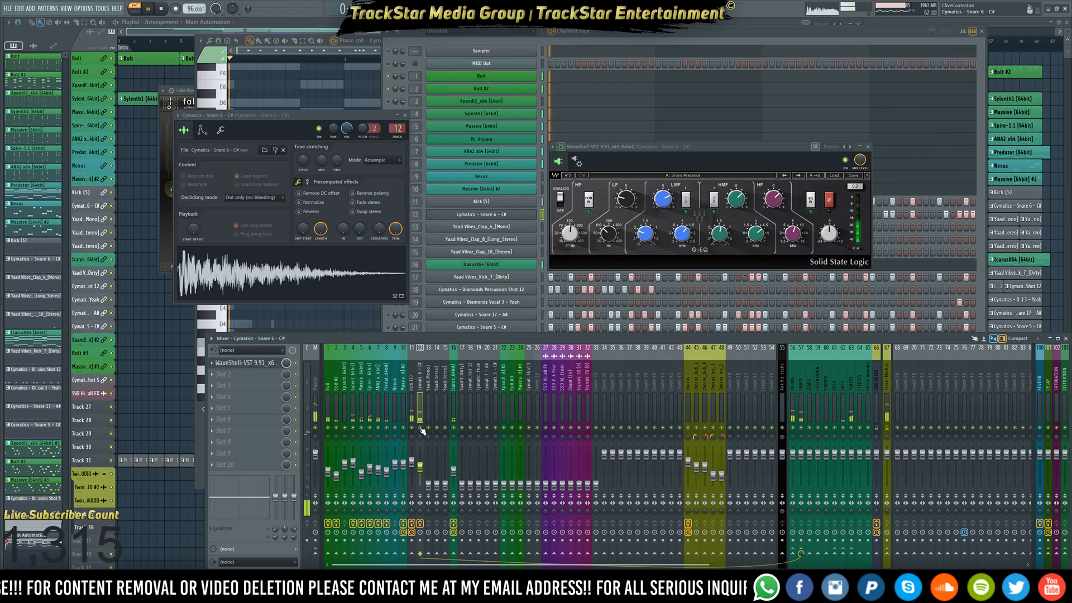
{"action": "key", "text": "space"}
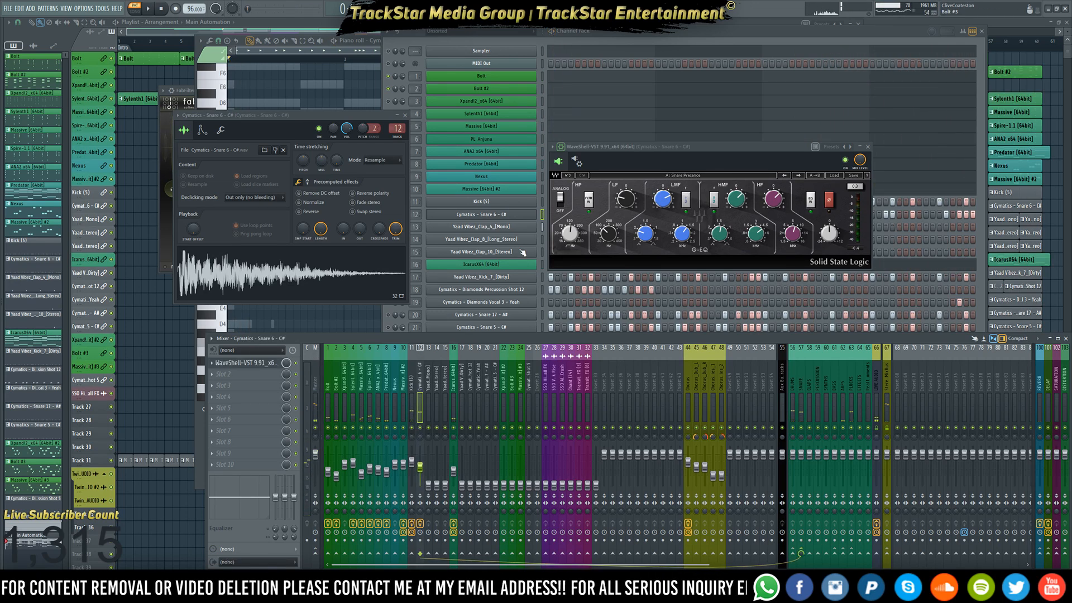
Close the snare's G-EQ and show the Yaad Vibez_Clap_4_[Mono] channel settings beside the mixer
{"action": "left_click", "coordinate": [868, 147]}
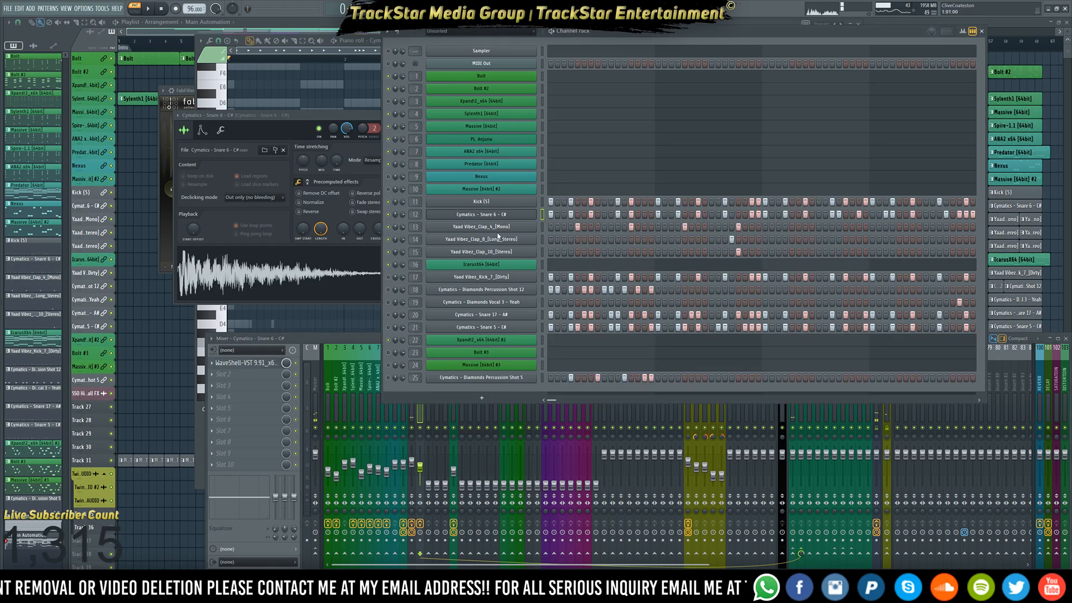
{"action": "left_click", "coordinate": [502, 227]}
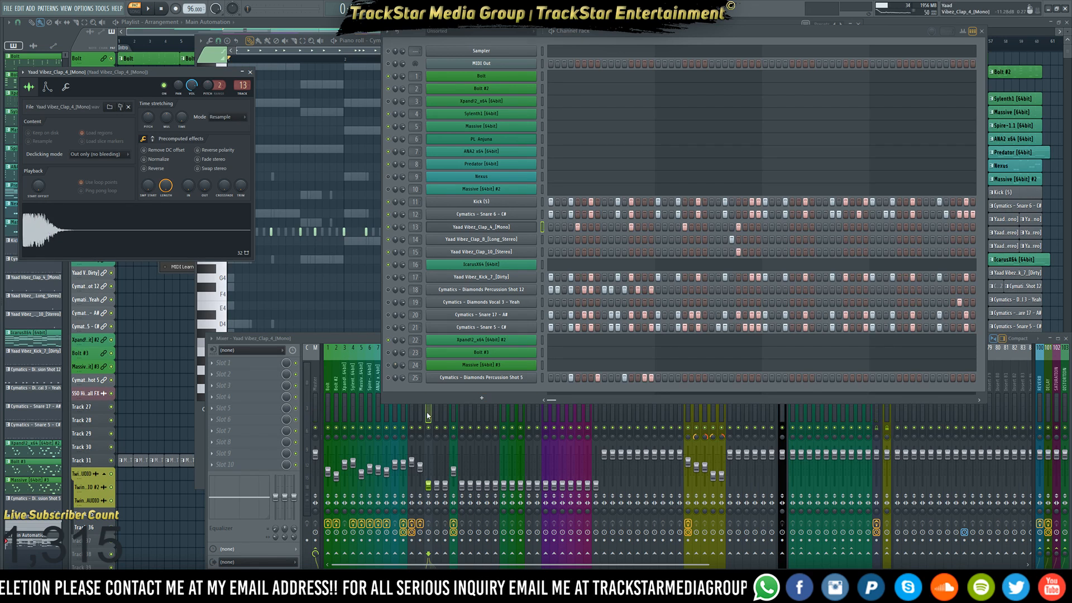
{"action": "left_click", "coordinate": [381, 403]}
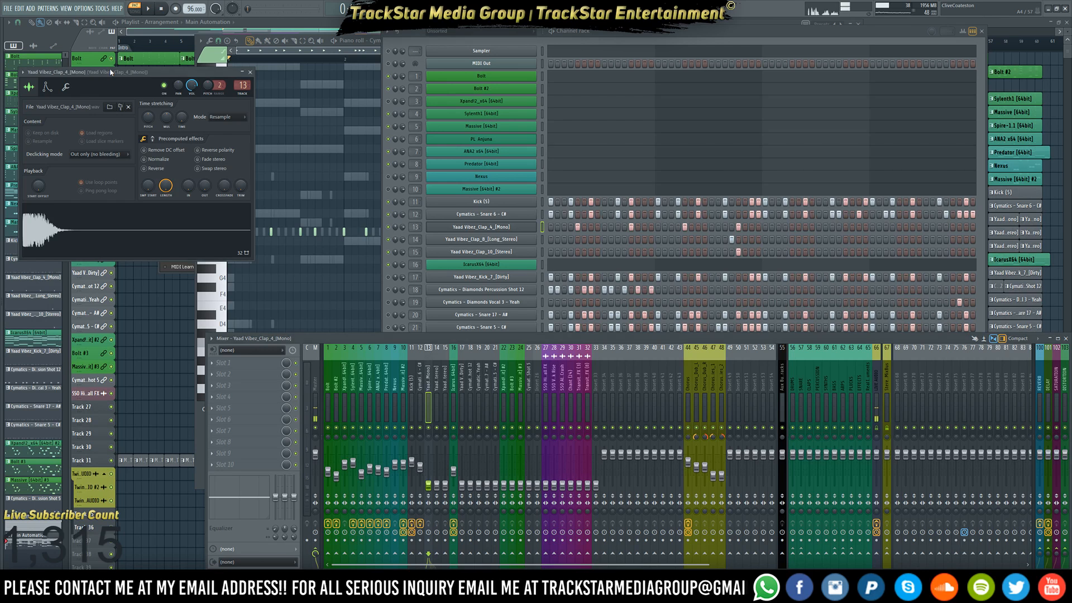
{"action": "left_click_drag", "start_coordinate": [111, 72], "coordinate": [226, 87]}
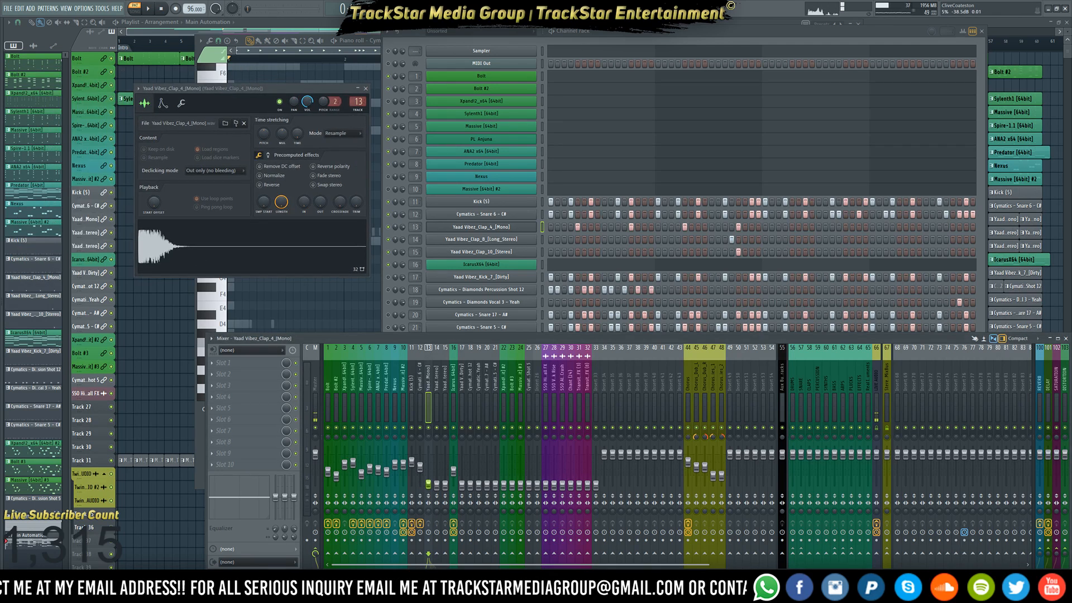
Raise the Yaad Vibez_Clap_4_[Mono] mixer volume and route the track only to mixer track 58, auditioning the beat
{"action": "left_click_drag", "start_coordinate": [433, 487], "coordinate": [434, 480]}
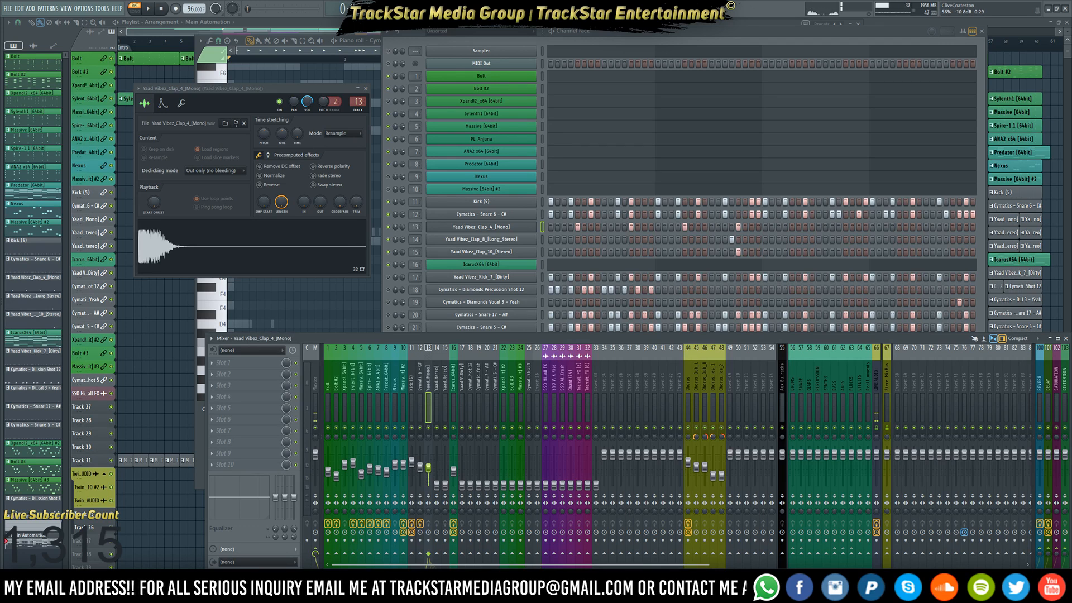
{"action": "key", "text": "space"}
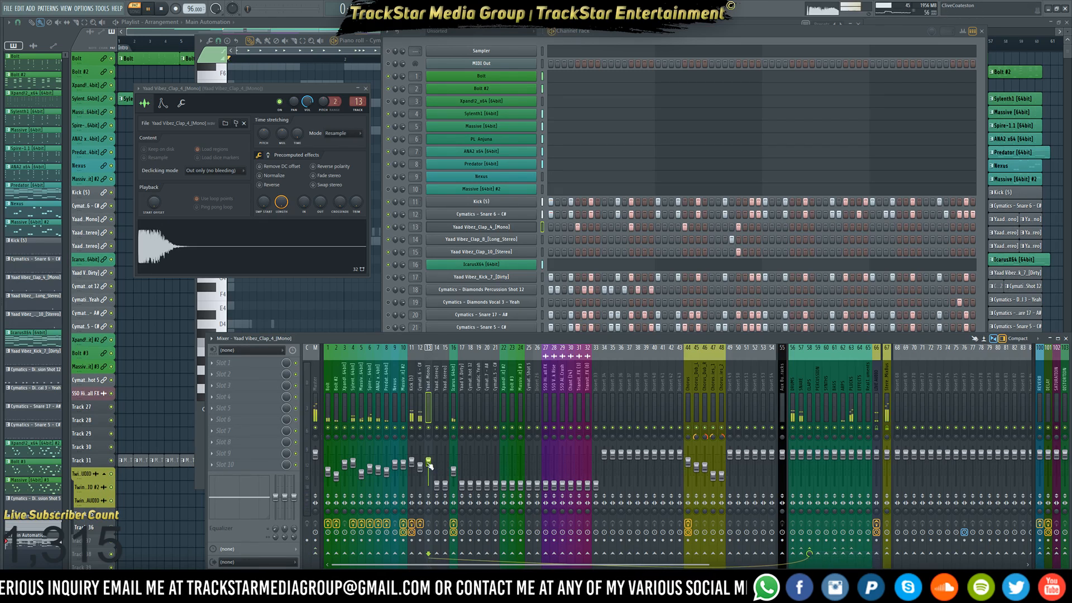
{"action": "key", "text": "space"}
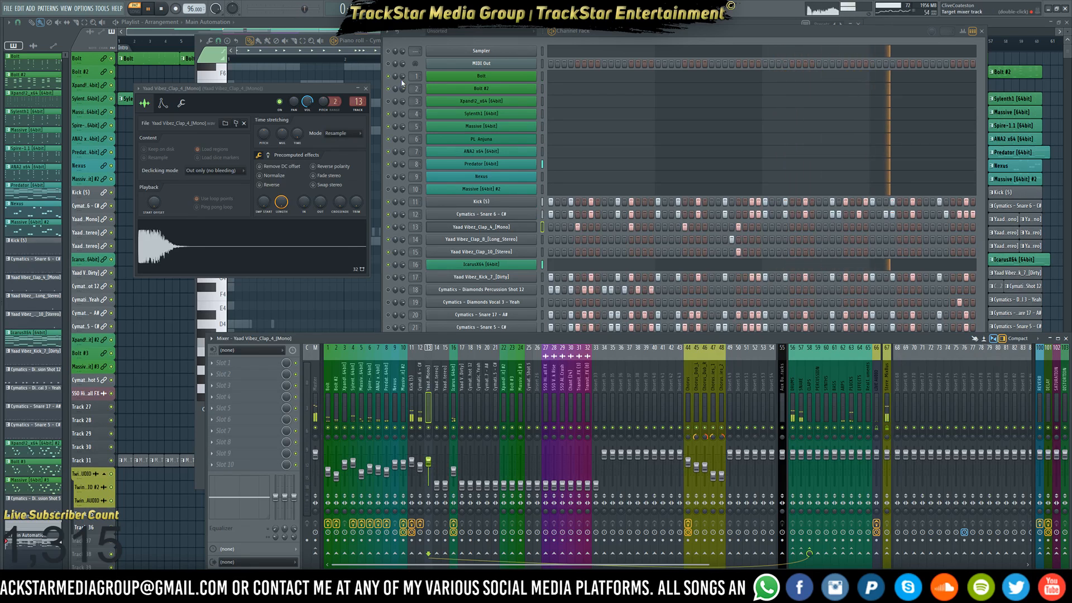
Turn on step looping in the channel rack and audition Yaad Vibez_Clap_4_[Mono] at about 80% volume, checking its CLAPS bus
{"action": "left_click", "coordinate": [397, 31]}
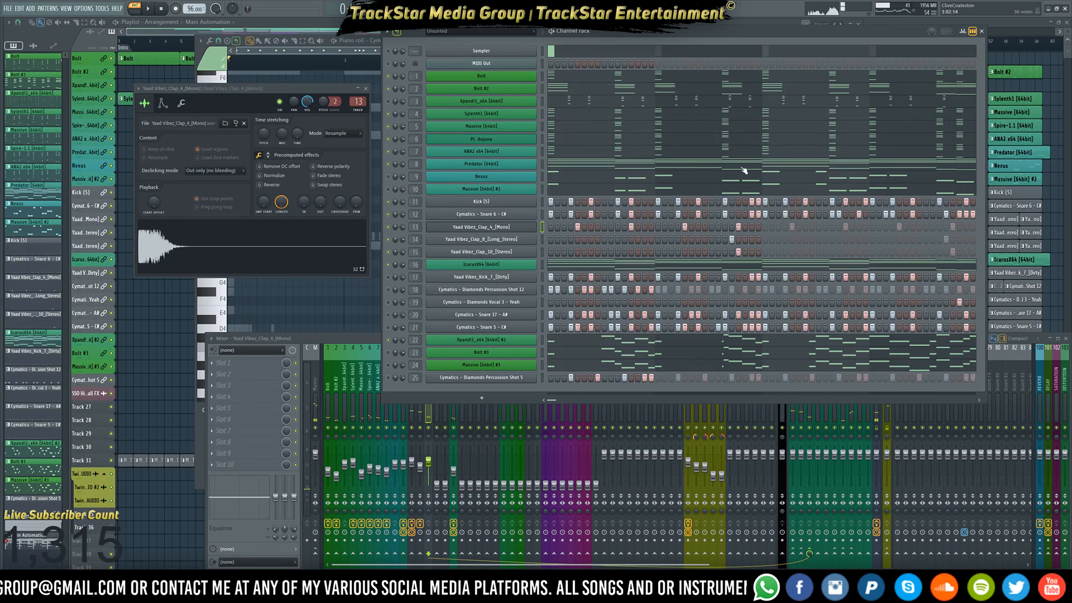
{"action": "key", "text": "space"}
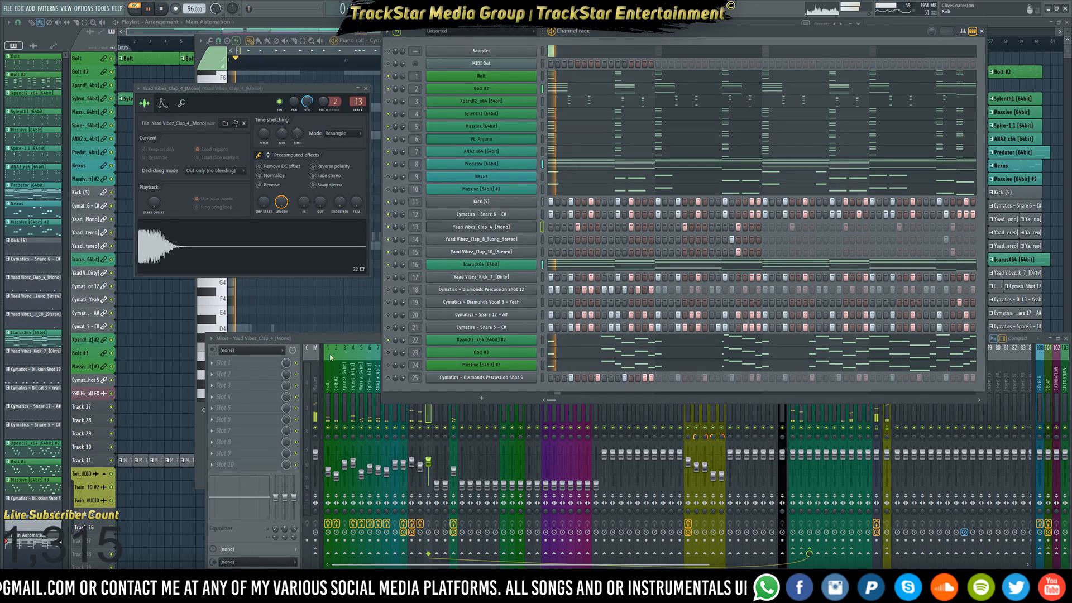
{"action": "left_click", "coordinate": [356, 344]}
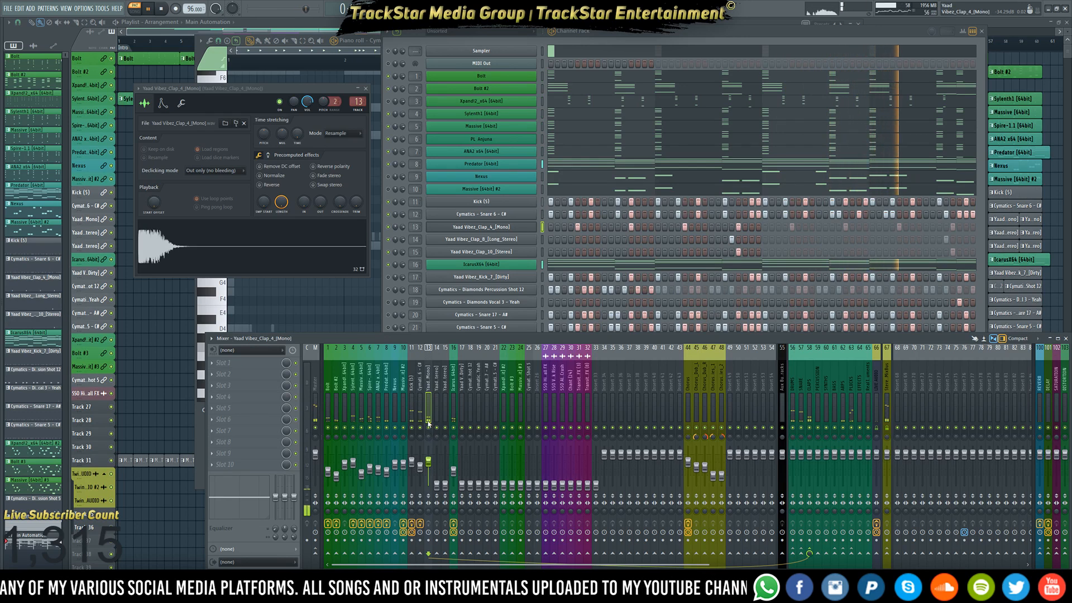
{"action": "key", "text": "space"}
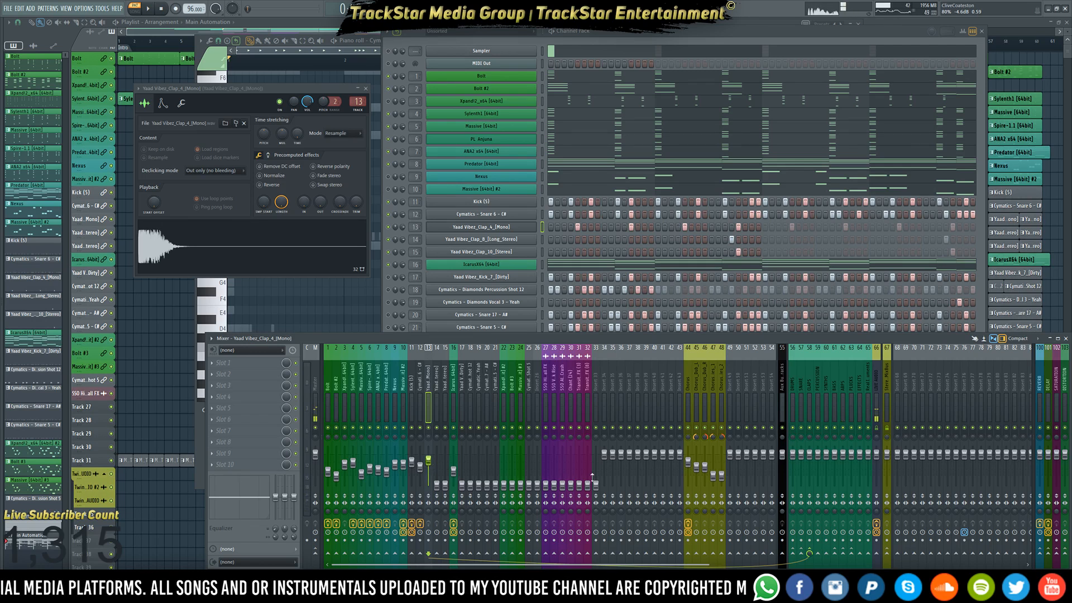
{"action": "left_click", "coordinate": [810, 408]}
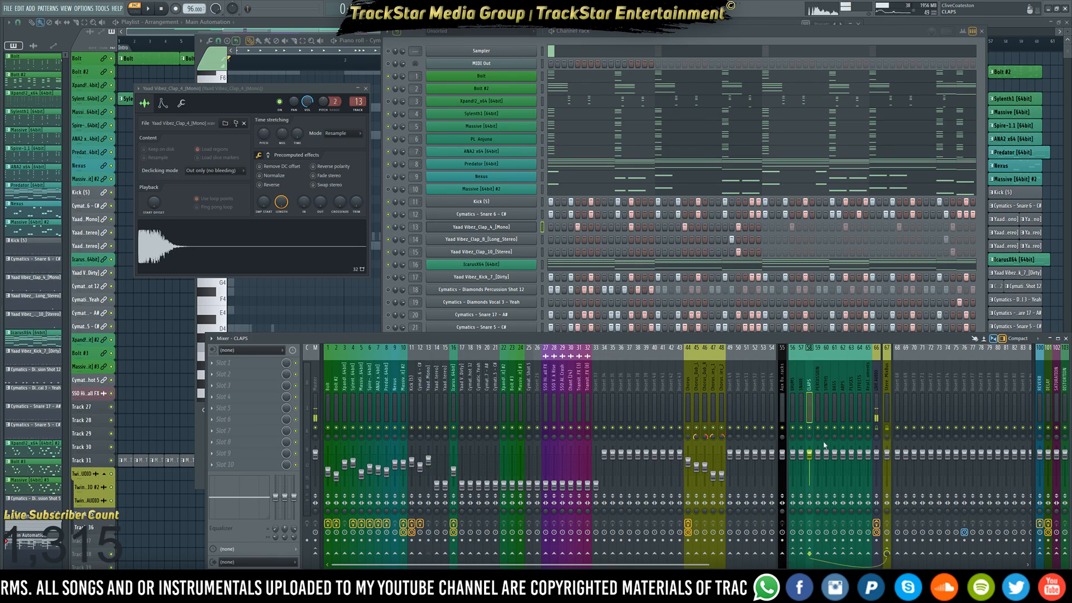
{"action": "left_click", "coordinate": [427, 410]}
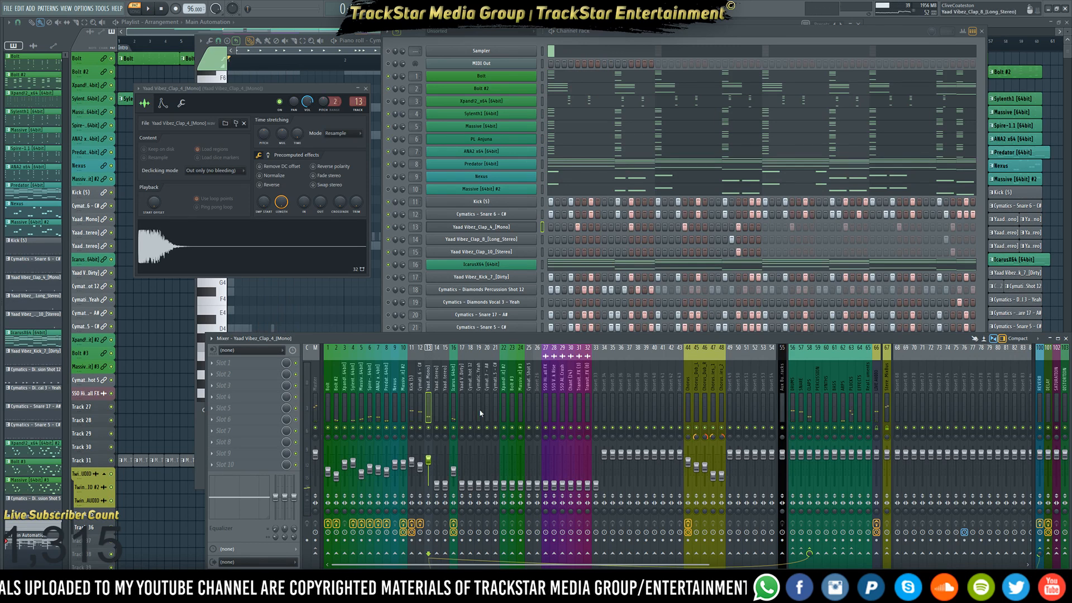
Set the Yaad Vibez_Clap_8_[Long_Stereo] mixer volume to 73%, route the track only to mixer track 58 and solo it
{"action": "left_click", "coordinate": [439, 486]}
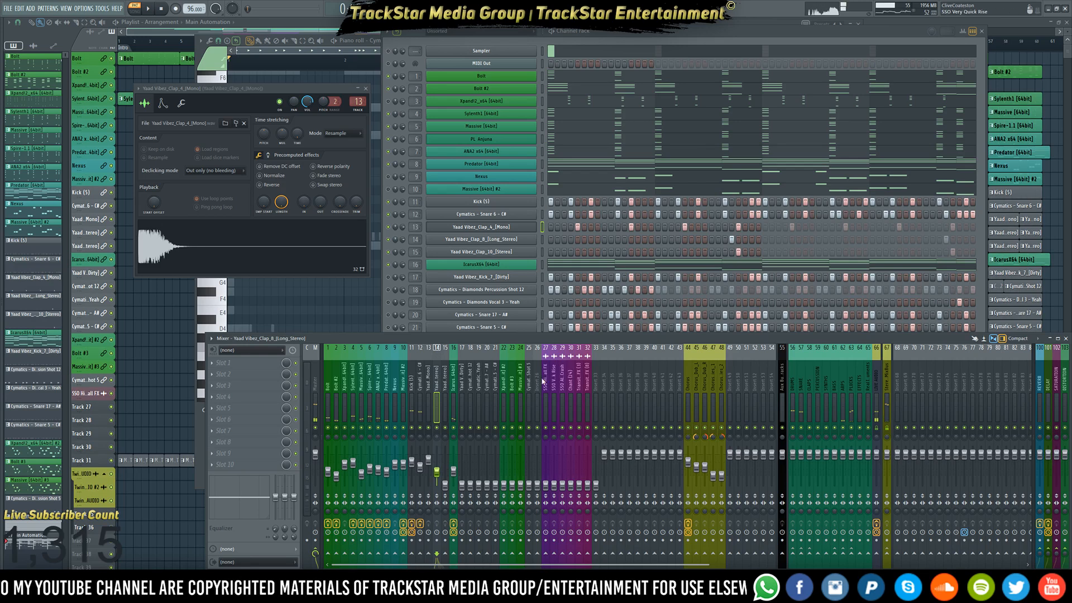
{"action": "left_click_drag", "start_coordinate": [438, 472], "coordinate": [438, 462]}
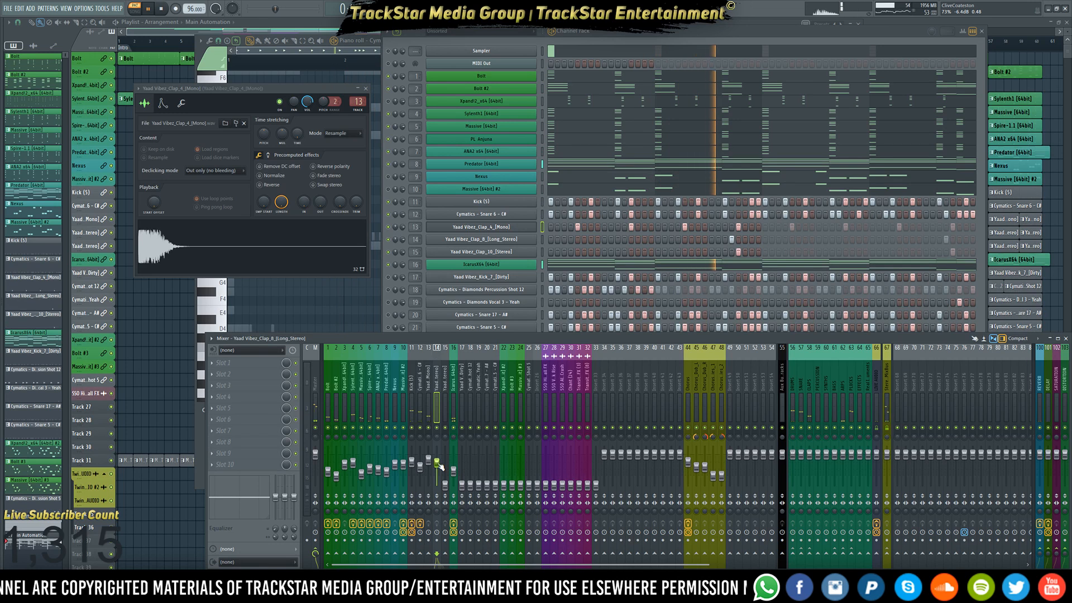
{"action": "right_click", "coordinate": [438, 428]}
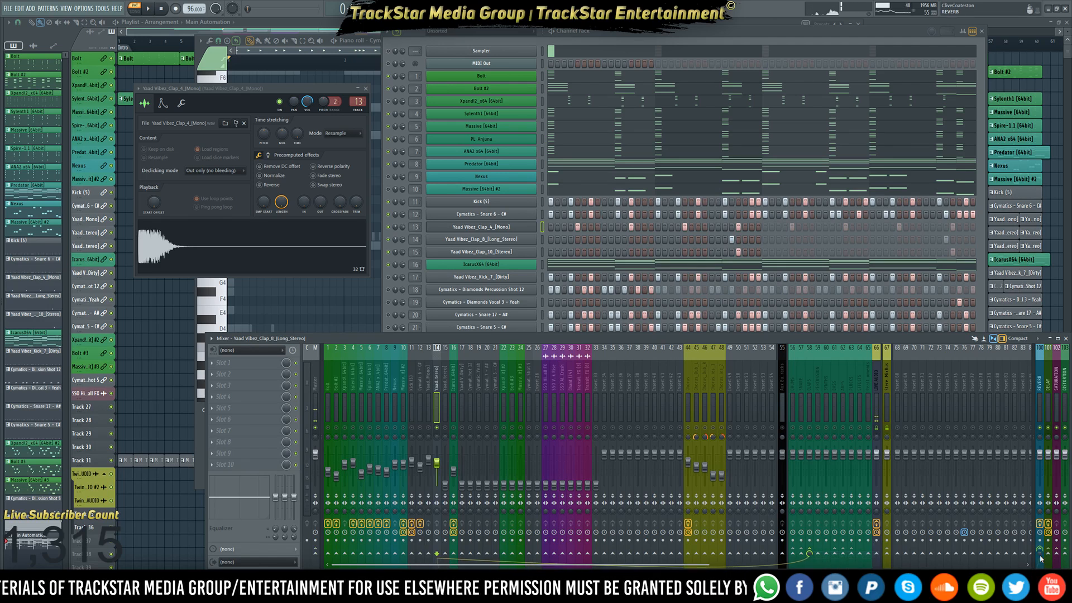
Cut the low band in the Yaad Vibez_Clap_8_[Long_Stereo] mixer track's built-in equalizer while auditioning the soloed claps
{"action": "key", "text": "space"}
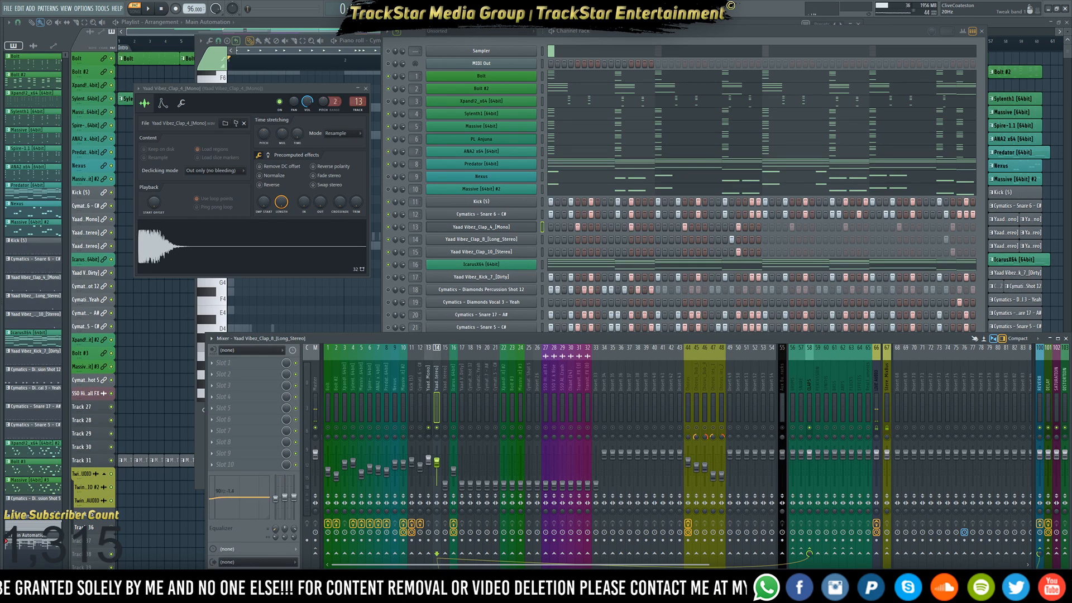
{"action": "left_click_drag", "start_coordinate": [222, 498], "coordinate": [224, 505]}
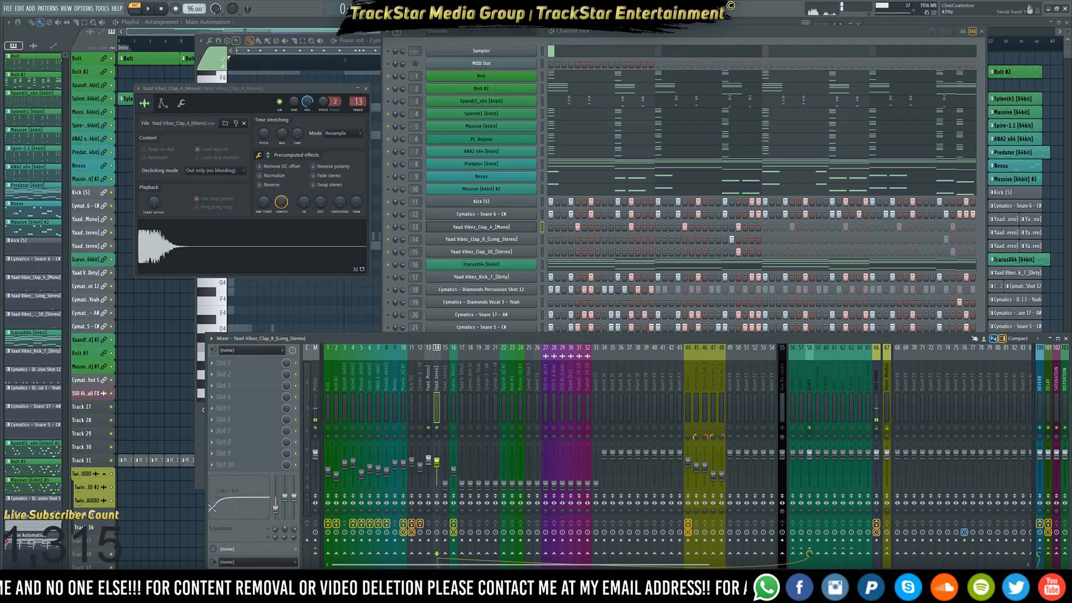
{"action": "left_click_drag", "start_coordinate": [212, 501], "coordinate": [215, 506]}
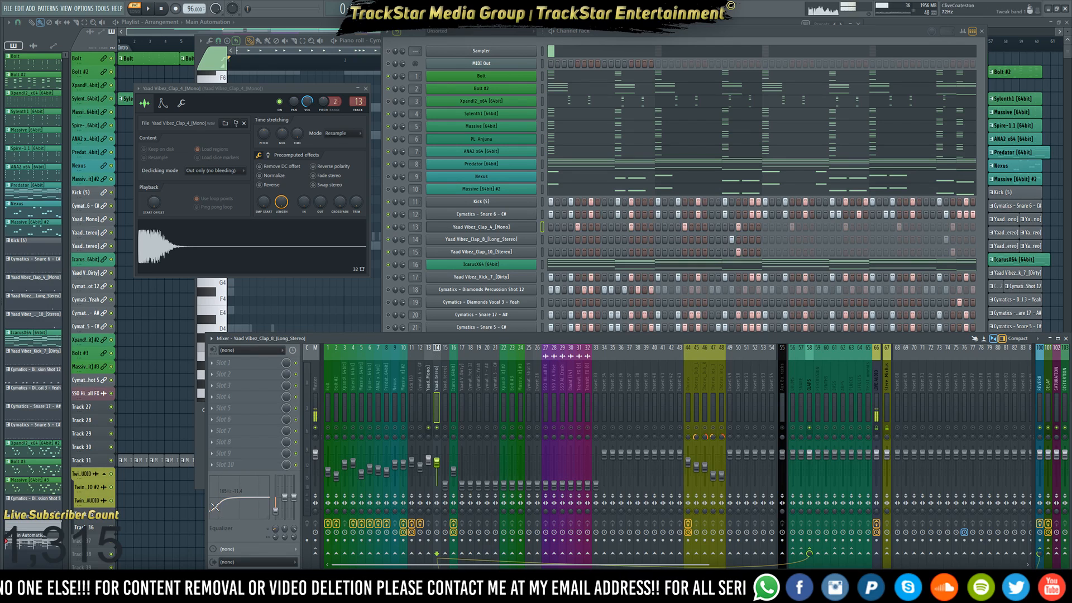
{"action": "key", "text": "space"}
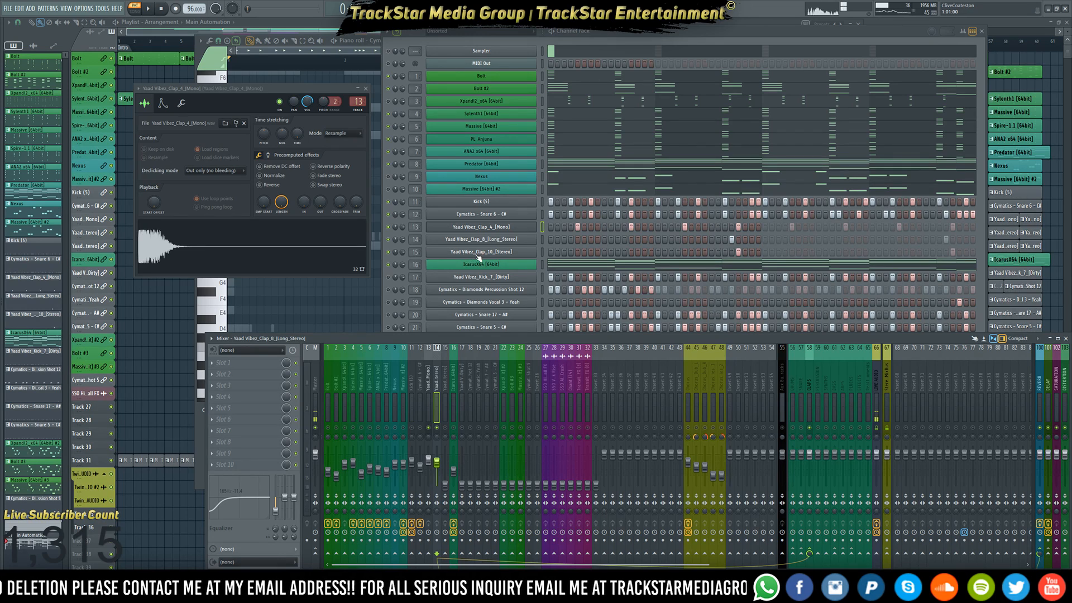
Set the Yaad Vibez_Clap_10_[Stereo] mixer volume to 72% during playback and route the track only to mixer track 58
{"action": "left_click_drag", "start_coordinate": [449, 486], "coordinate": [445, 464]}
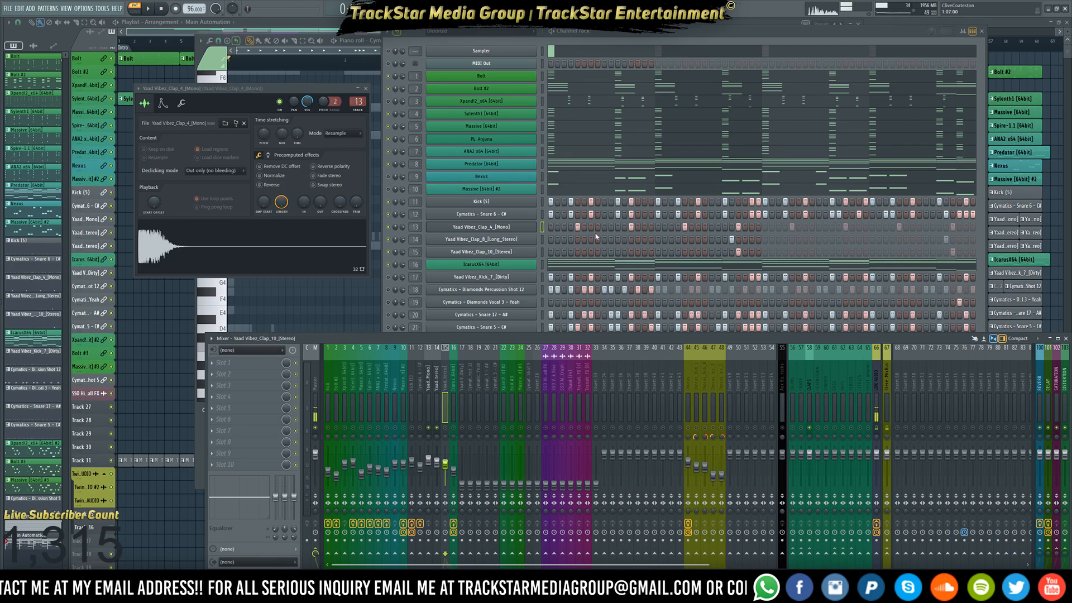
{"action": "key", "text": "space"}
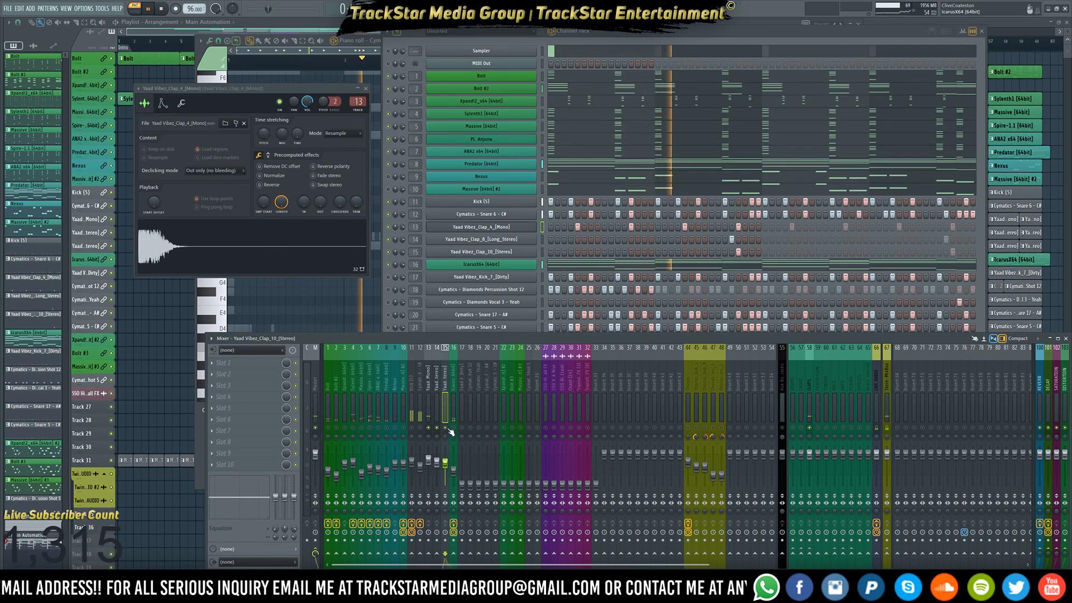
{"action": "key", "text": "space"}
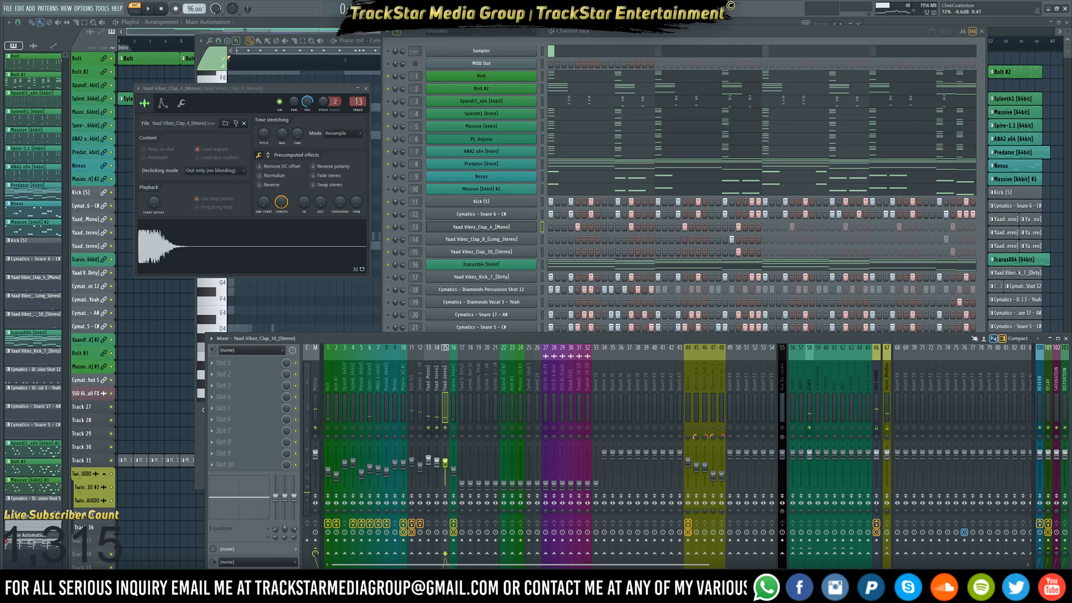
{"action": "left_click", "coordinate": [809, 554]}
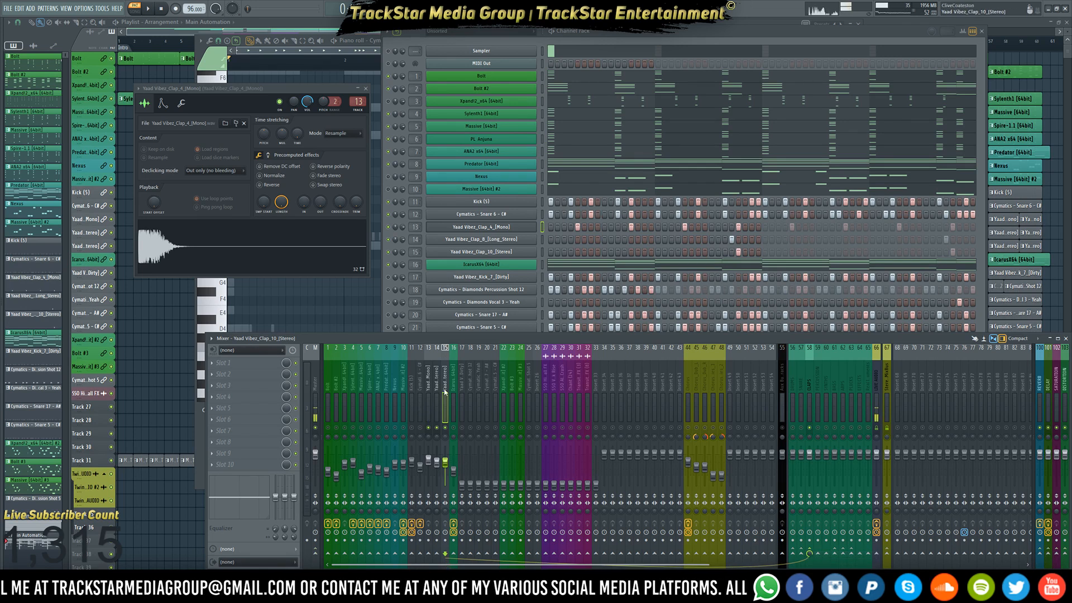
Mute the other claps to audition Yaad Vibez_Clap_10_[Stereo] alone, and restore all mixer tracks
{"action": "left_click", "coordinate": [437, 428]}
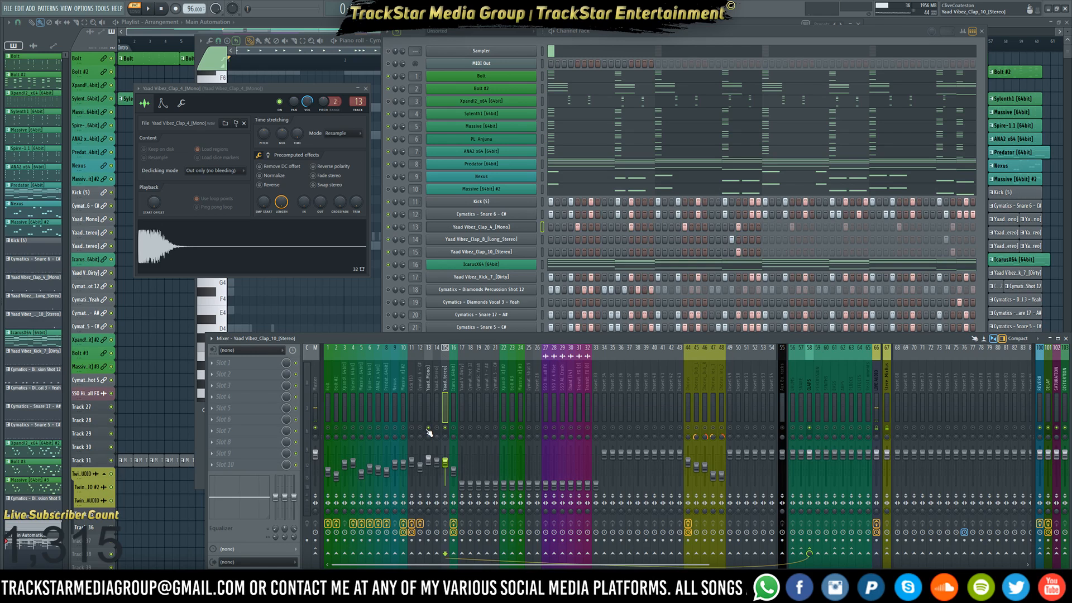
{"action": "key", "text": "space"}
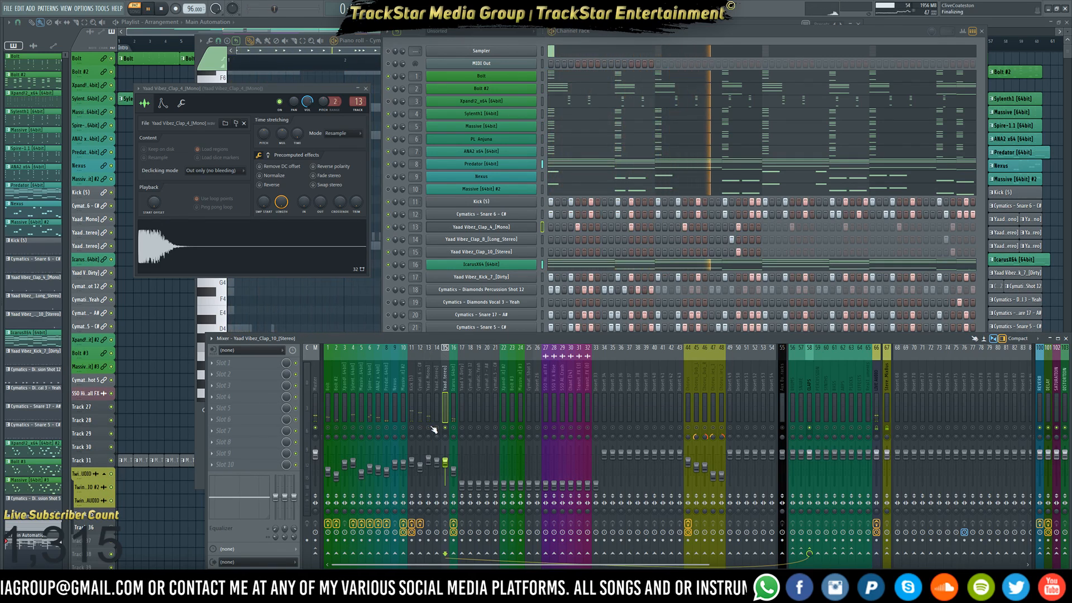
{"action": "key", "text": "space"}
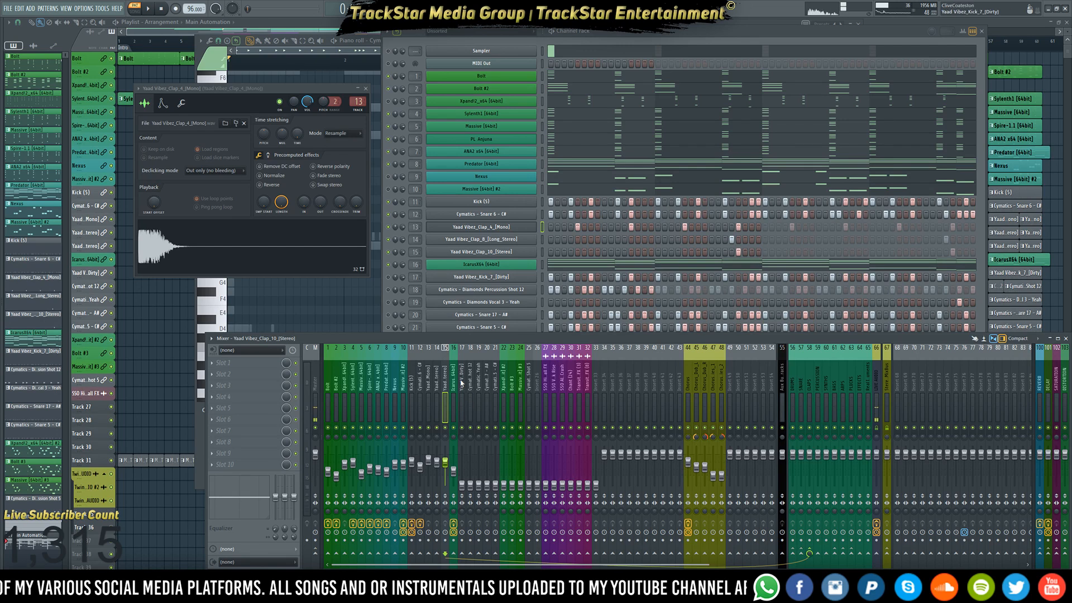
Route the Yaad Vibez_Kick_7_[Dirty] track only to mixer track 62, then open and unmute its channel
{"action": "left_click", "coordinate": [461, 386]}
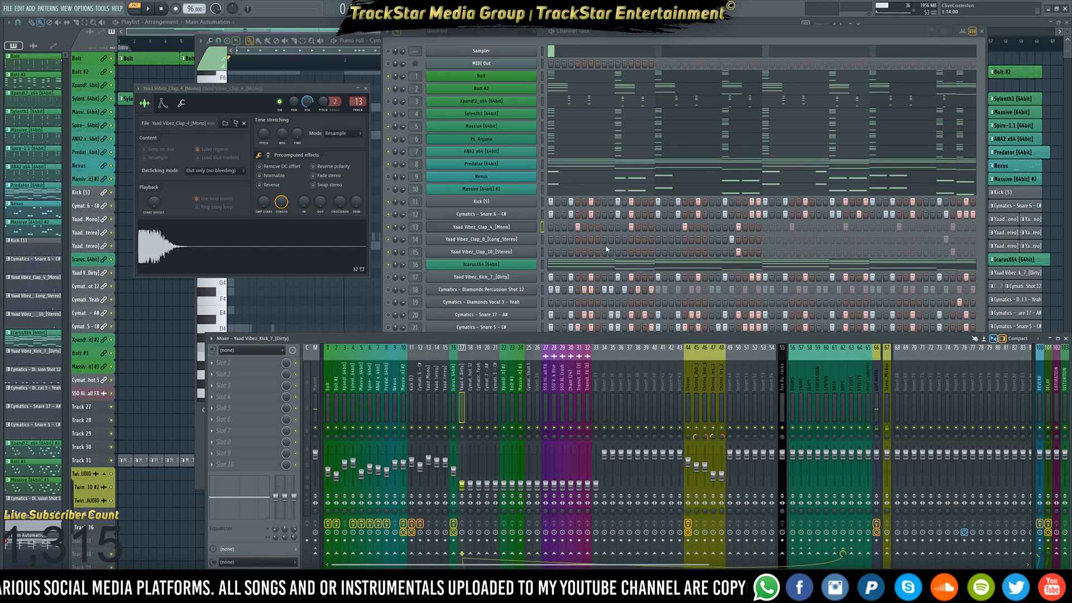
{"action": "left_click", "coordinate": [504, 279]}
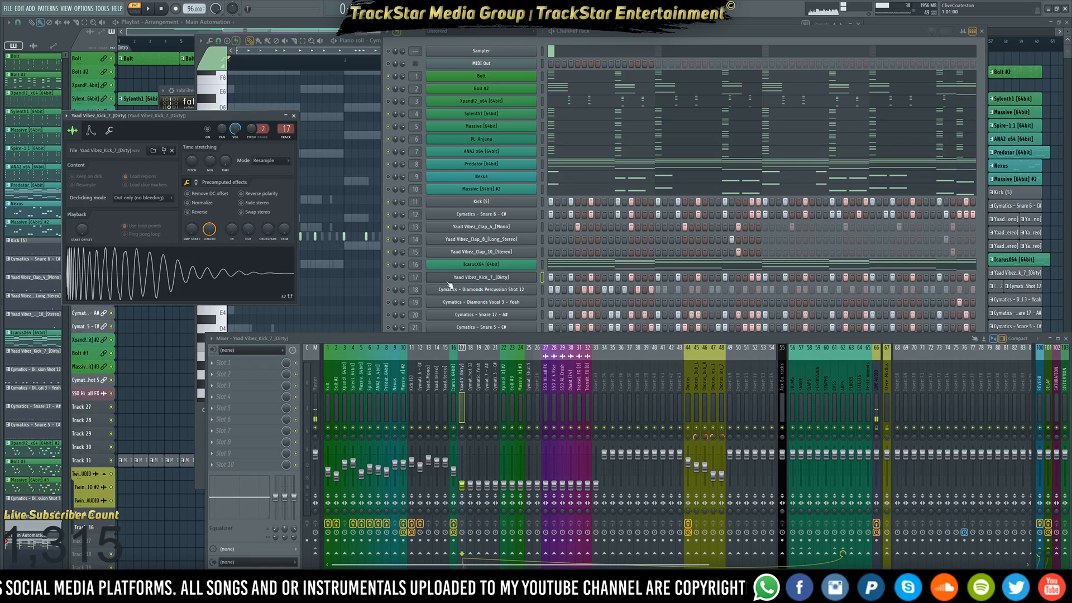
{"action": "left_click", "coordinate": [391, 279]}
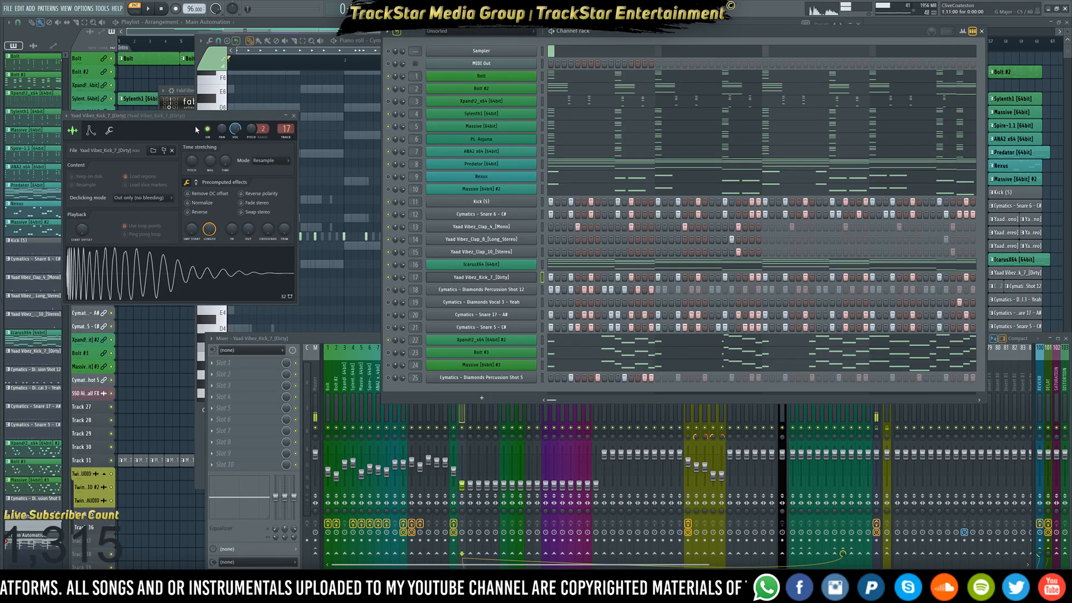
{"action": "left_click_drag", "start_coordinate": [203, 126], "coordinate": [265, 127]}
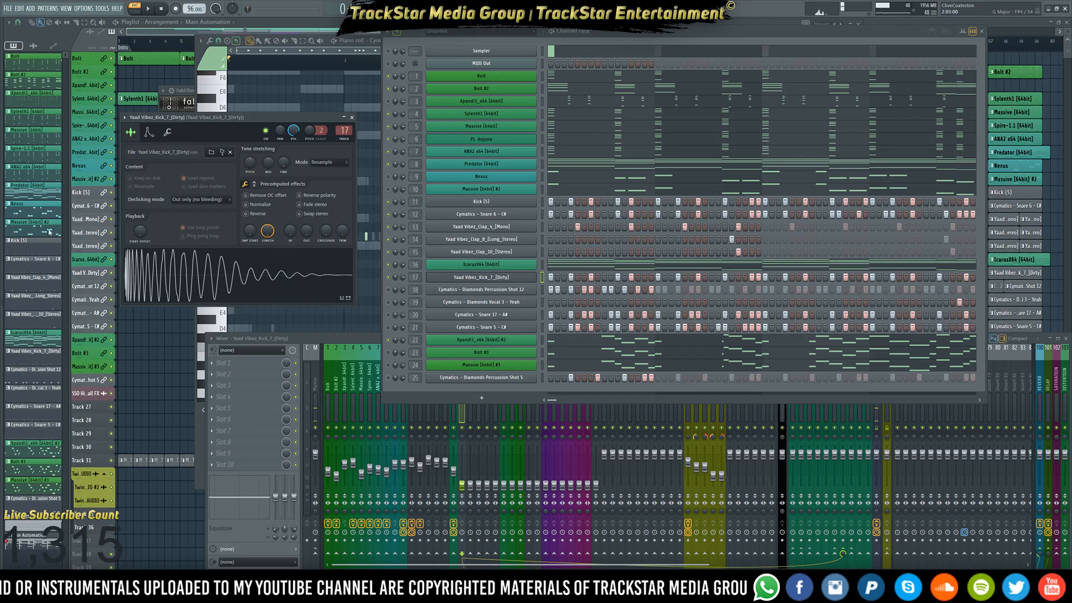
Set the Yaad Vibez_Kick_7_[Dirty] mixer volume to 47% during playback, comparing it with the Kick (5) track
{"action": "mouse_move", "coordinate": [2, 277]}
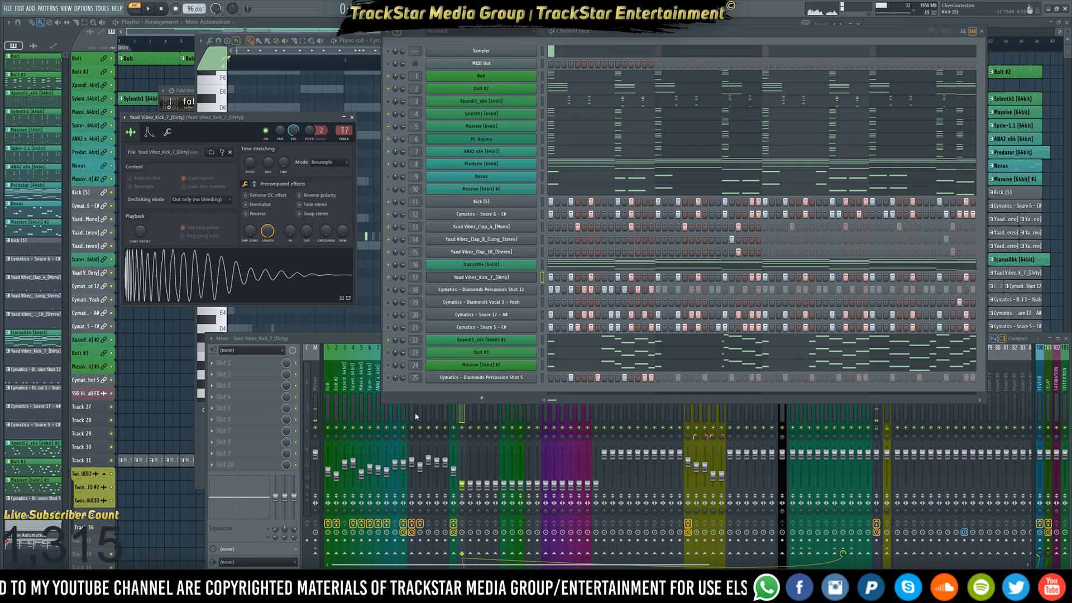
{"action": "left_click", "coordinate": [414, 387]}
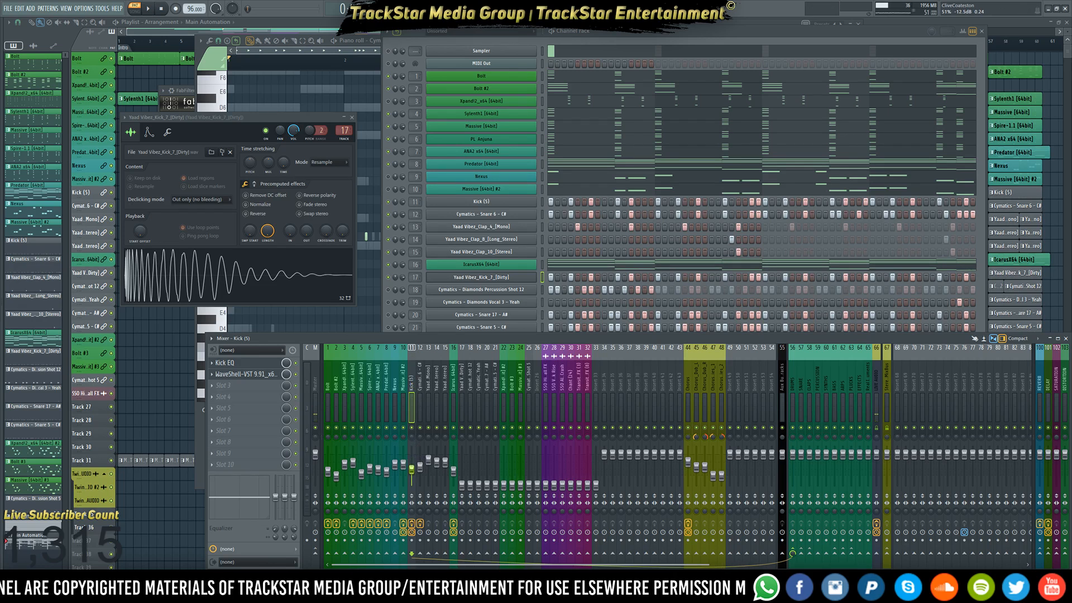
{"action": "left_click_drag", "start_coordinate": [465, 490], "coordinate": [464, 475]}
{"action": "key", "text": "space"}
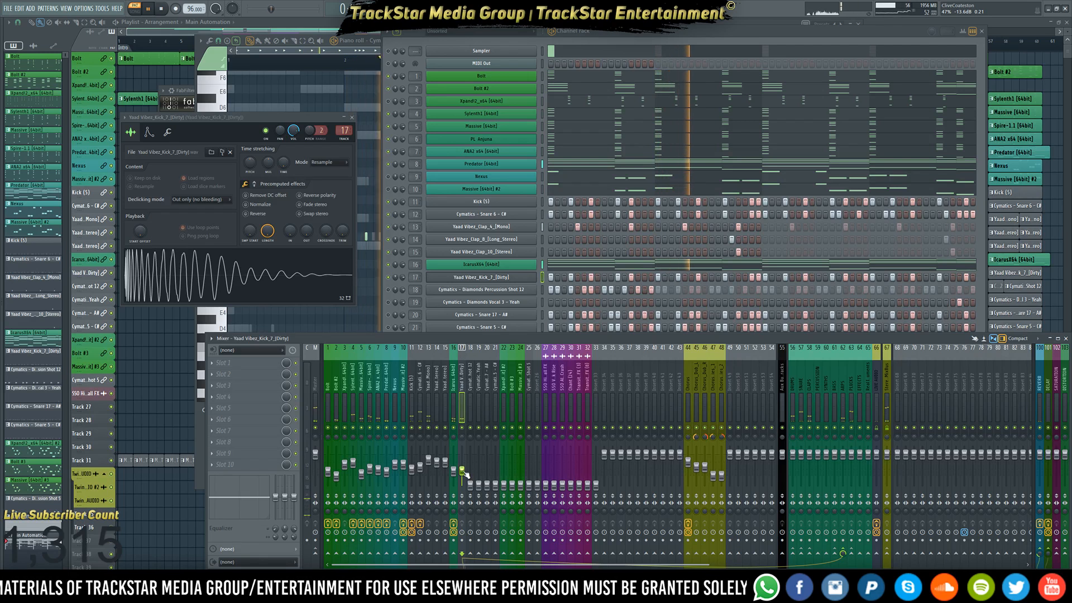
{"action": "key", "text": "space"}
{"action": "left_click", "coordinate": [501, 278]}
{"action": "left_click", "coordinate": [501, 278]}
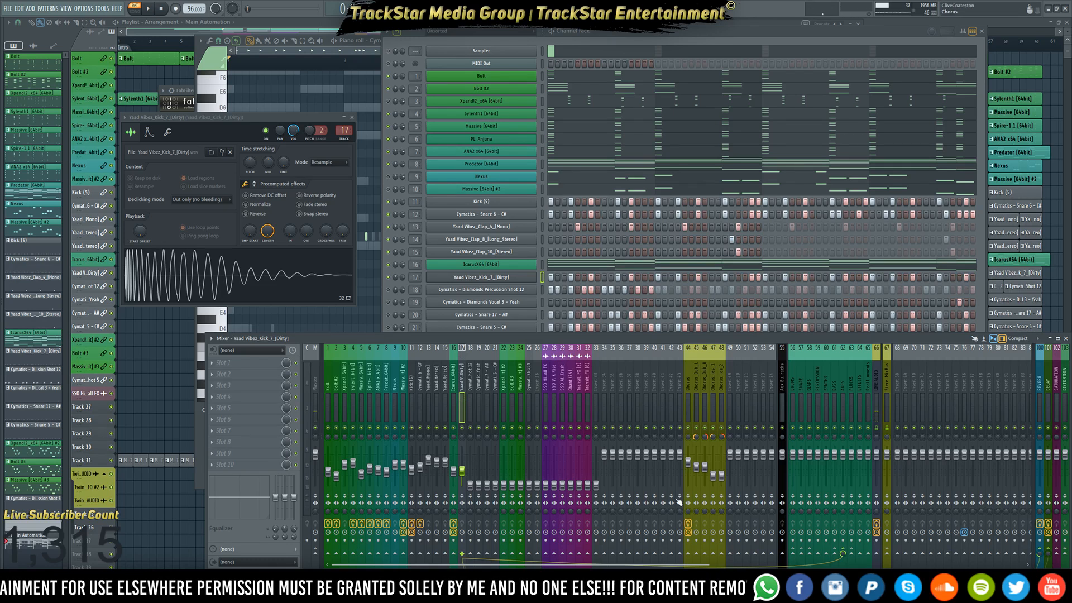
Route the IcarusX64 track only to mixer track 62
{"action": "left_click", "coordinate": [454, 411]}
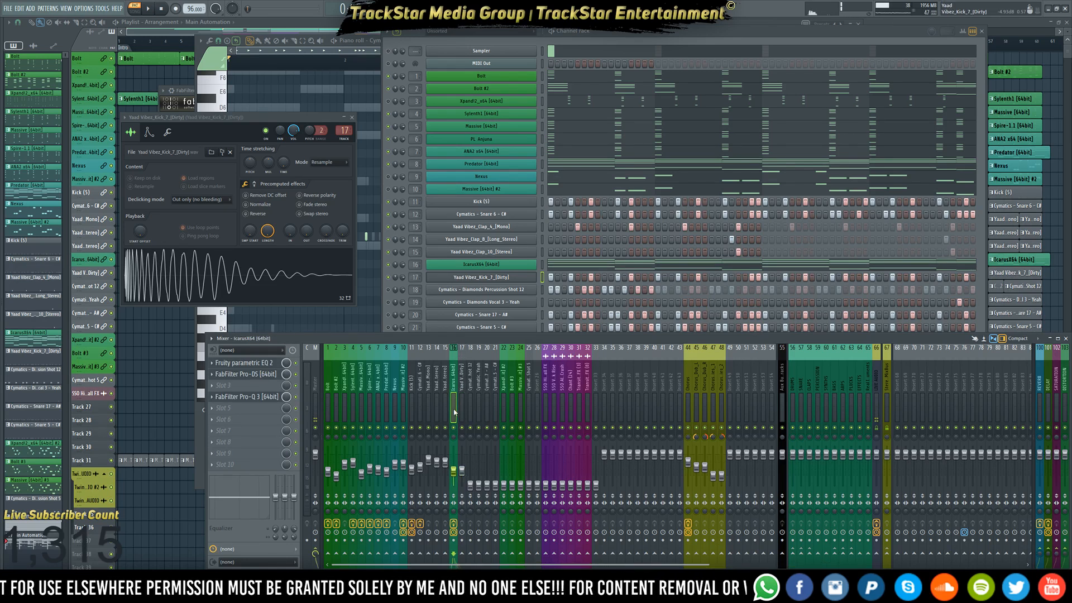
{"action": "left_click", "coordinate": [844, 553]}
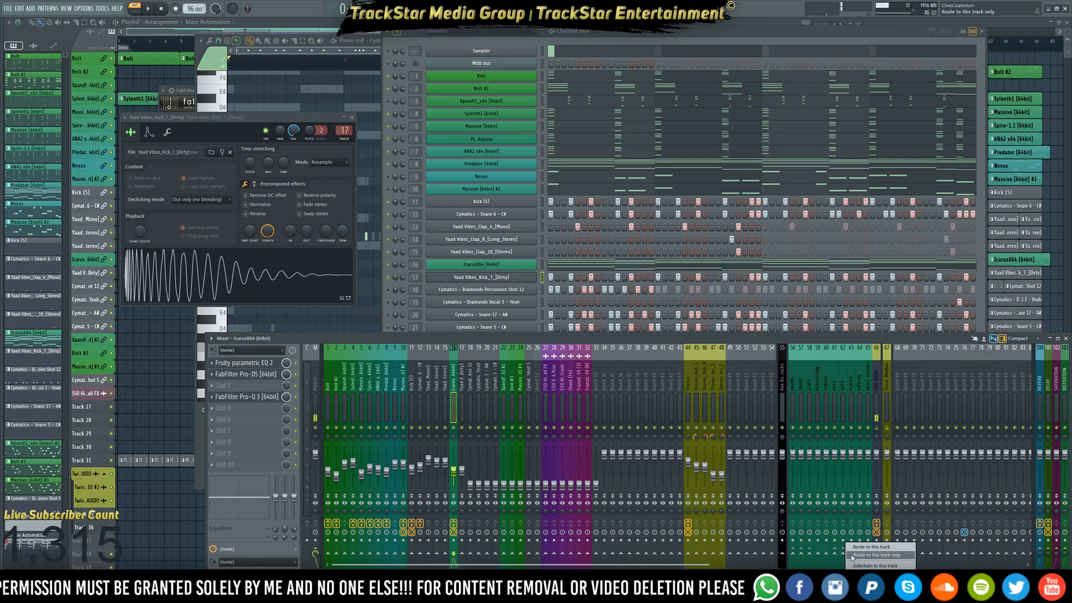
Raise the Yaad Vibez_Kick_7_[Dirty] mixer volume slightly and route the track only to the DRUMS bus on mixer track 56
{"action": "left_click", "coordinate": [465, 400]}
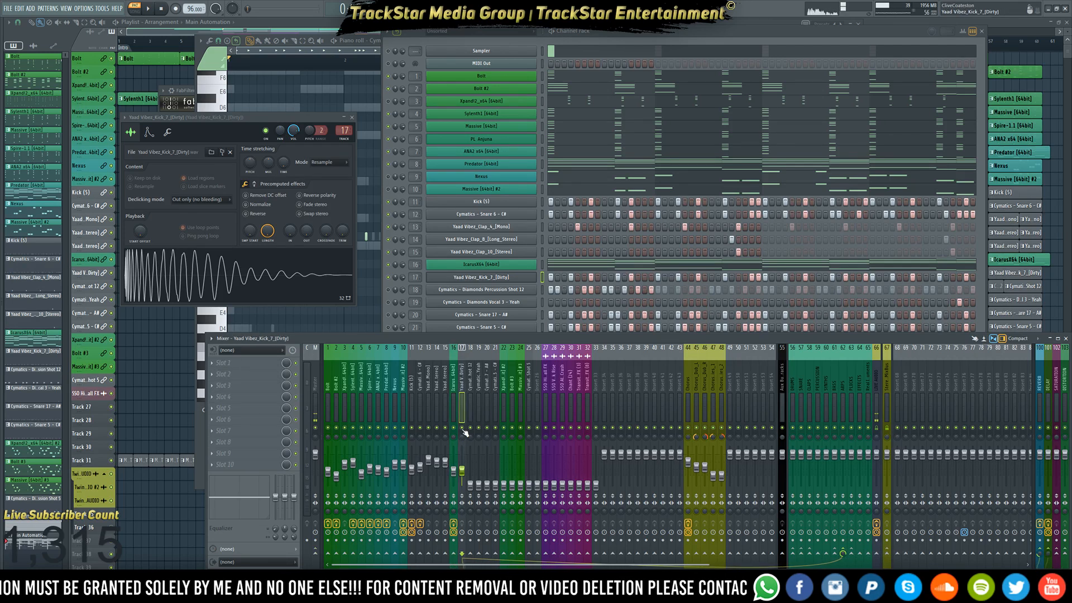
{"action": "left_click_drag", "start_coordinate": [463, 470], "coordinate": [462, 463]}
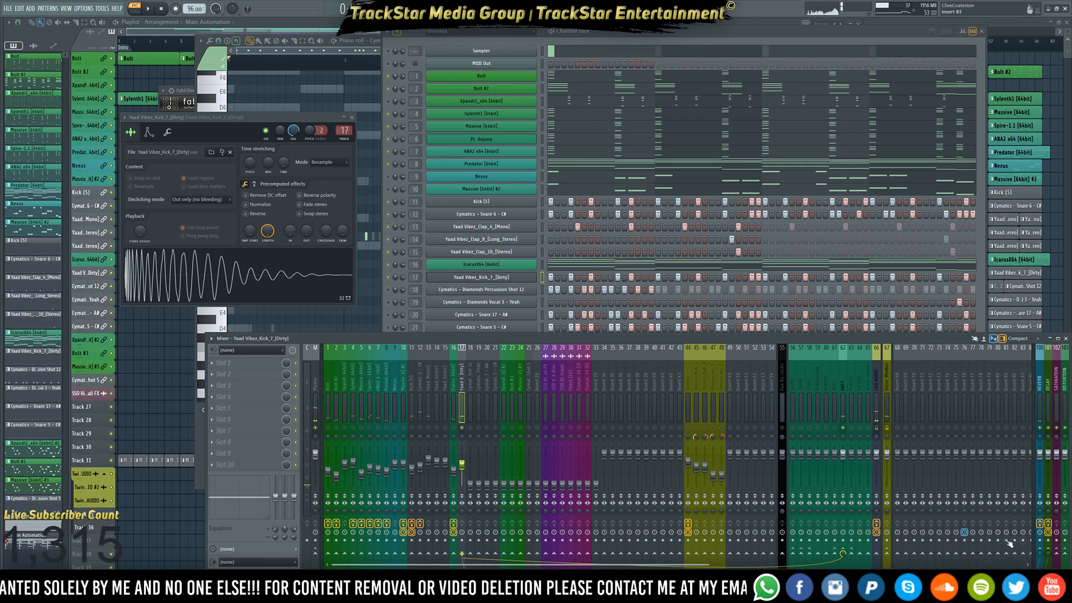
{"action": "left_click", "coordinate": [793, 555]}
{"action": "left_click", "coordinate": [462, 408]}
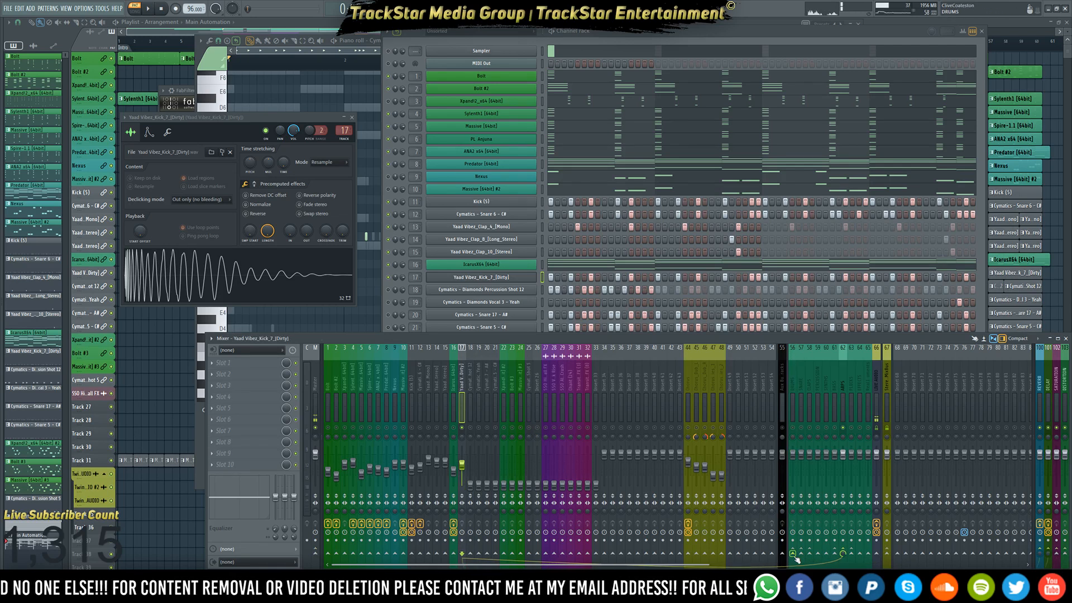
Audition Yaad Vibez_Kick_7_[Dirty] together with the Kick (5) track, comparing normal and reversed polarity on its mixer track
{"action": "key", "text": "space"}
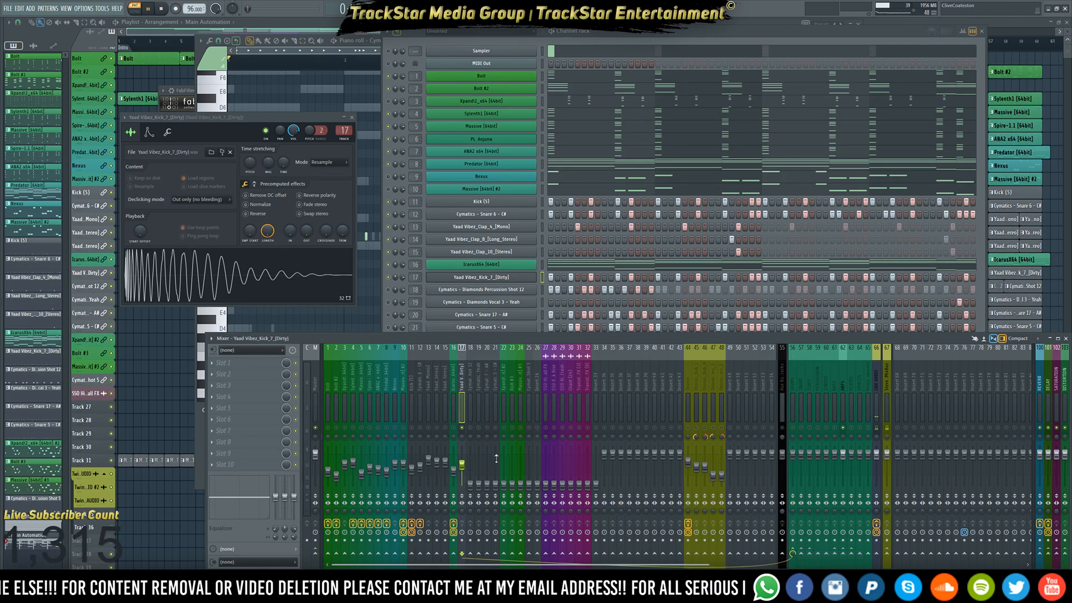
{"action": "key", "text": "space"}
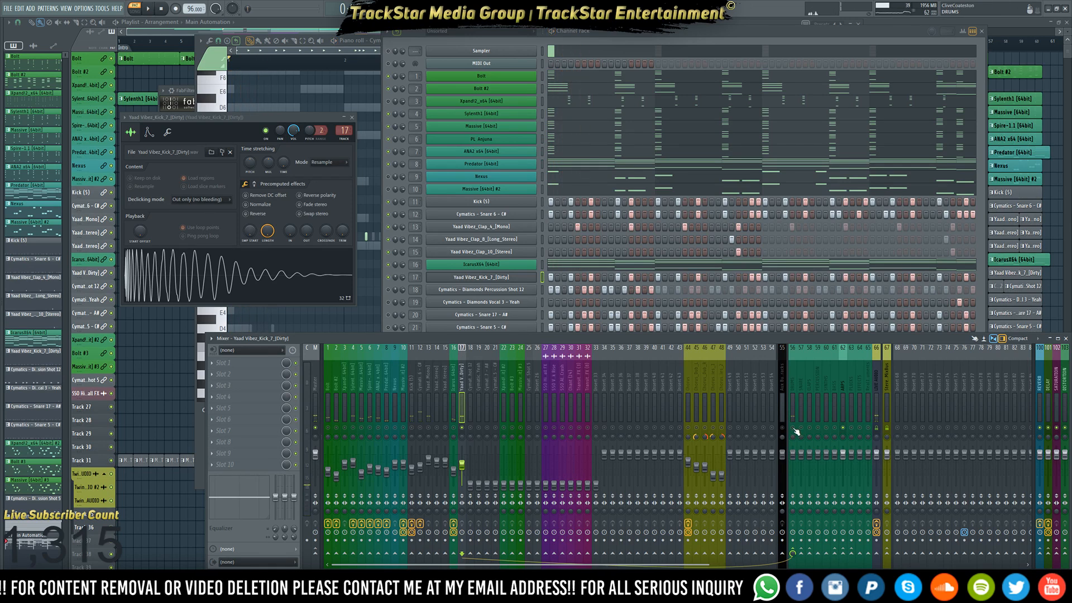
{"action": "key", "text": "space"}
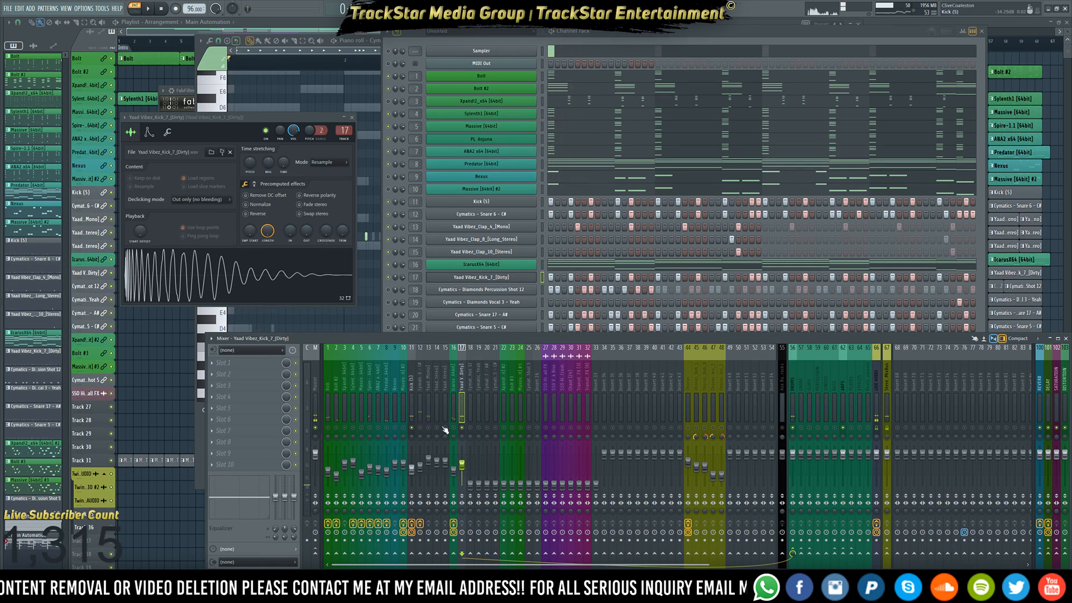
{"action": "key", "text": "space"}
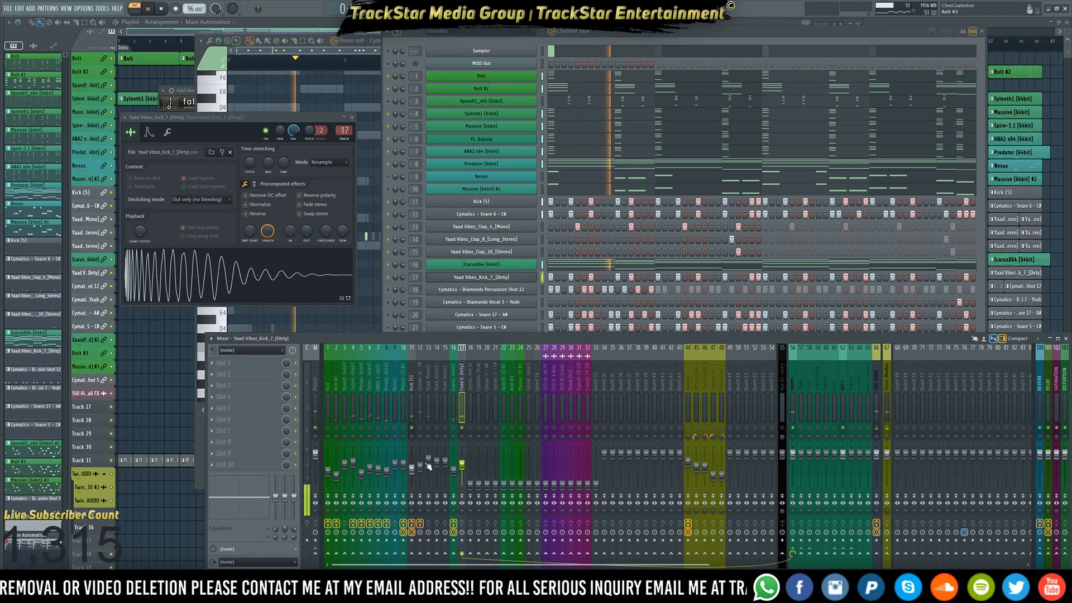
{"action": "key", "text": "space"}
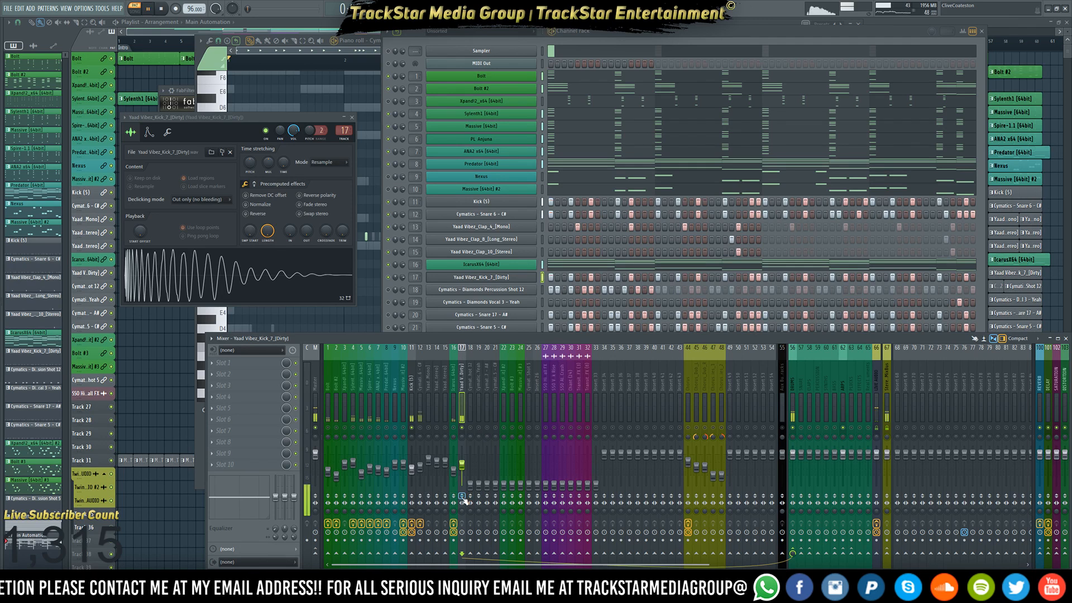
{"action": "key", "text": "space"}
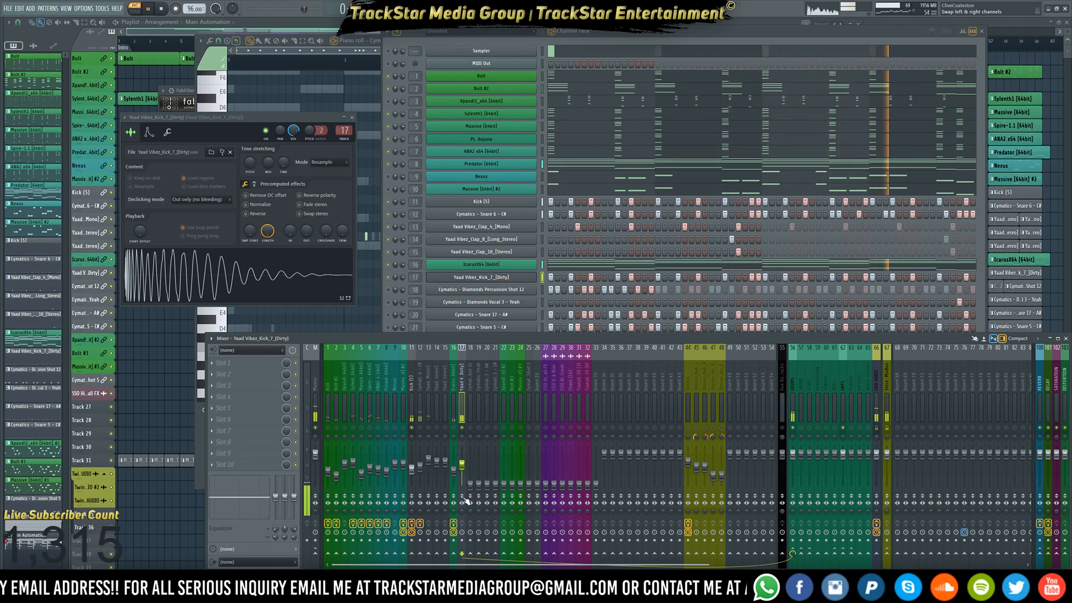
{"action": "key", "text": "space"}
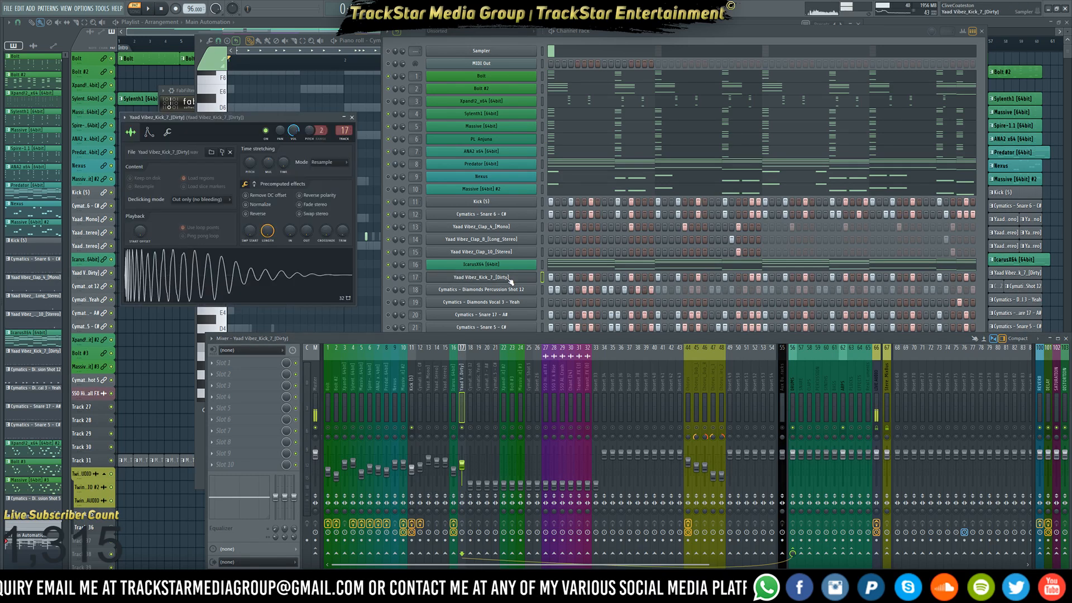
Compare the Yaad Vibez_Kick_7_[Dirty] sample with its Reverse polarity effect on and off during playback
{"action": "left_click", "coordinate": [321, 197]}
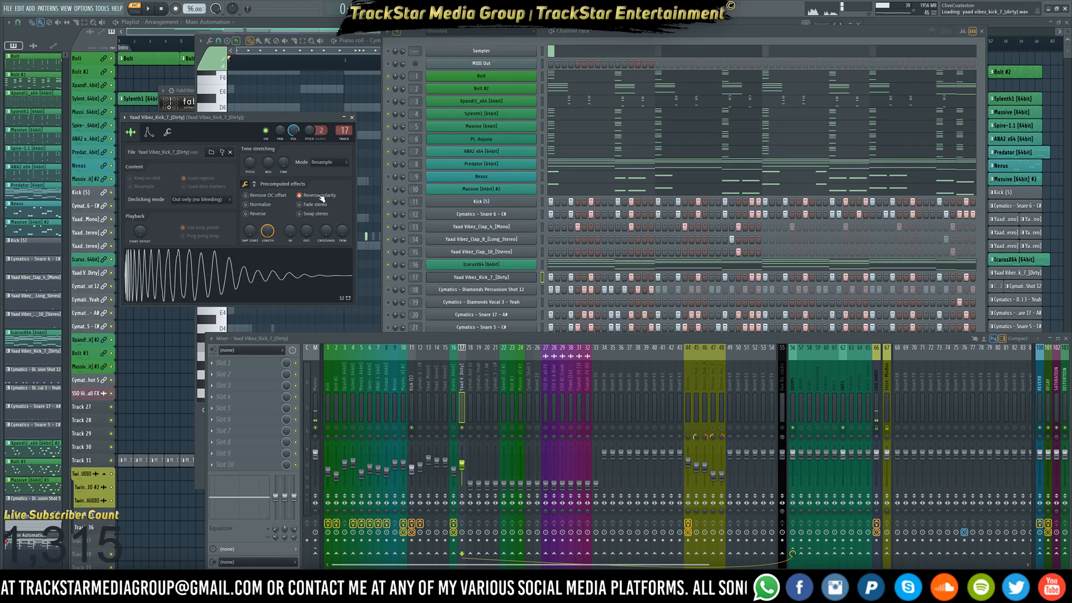
{"action": "left_click", "coordinate": [321, 197]}
{"action": "left_click", "coordinate": [321, 196]}
{"action": "left_click", "coordinate": [321, 197]}
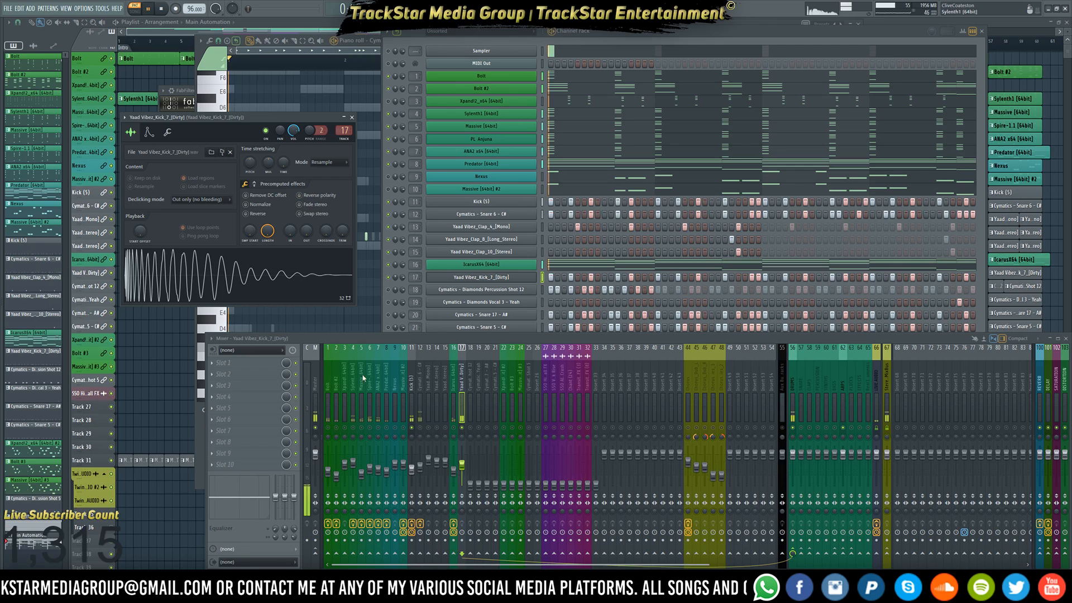
{"action": "key", "text": "space"}
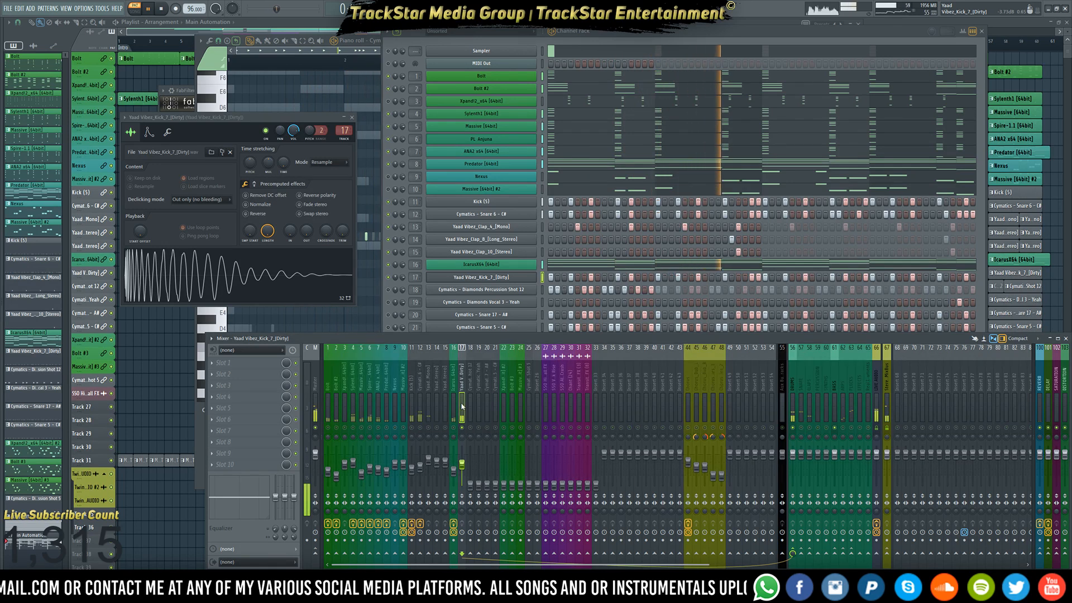
Load the Waves PuigTec EQP1A equalizer through WaveShell-VST 9.91 in the kick track's first effect slot and move its window clear
{"action": "left_click", "coordinate": [240, 364]}
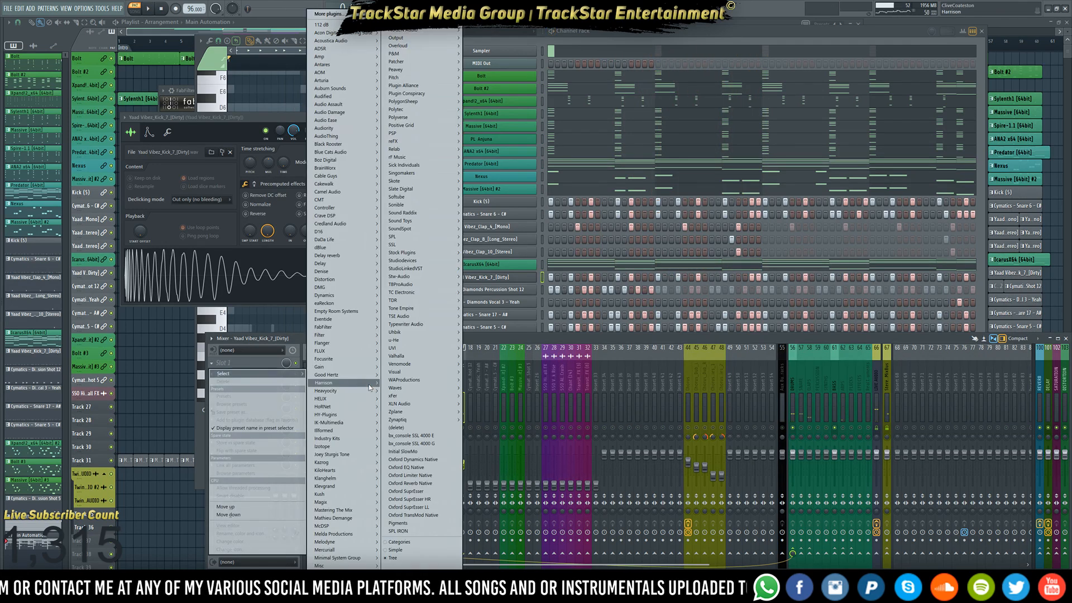
{"action": "mouse_move", "coordinate": [340, 327]}
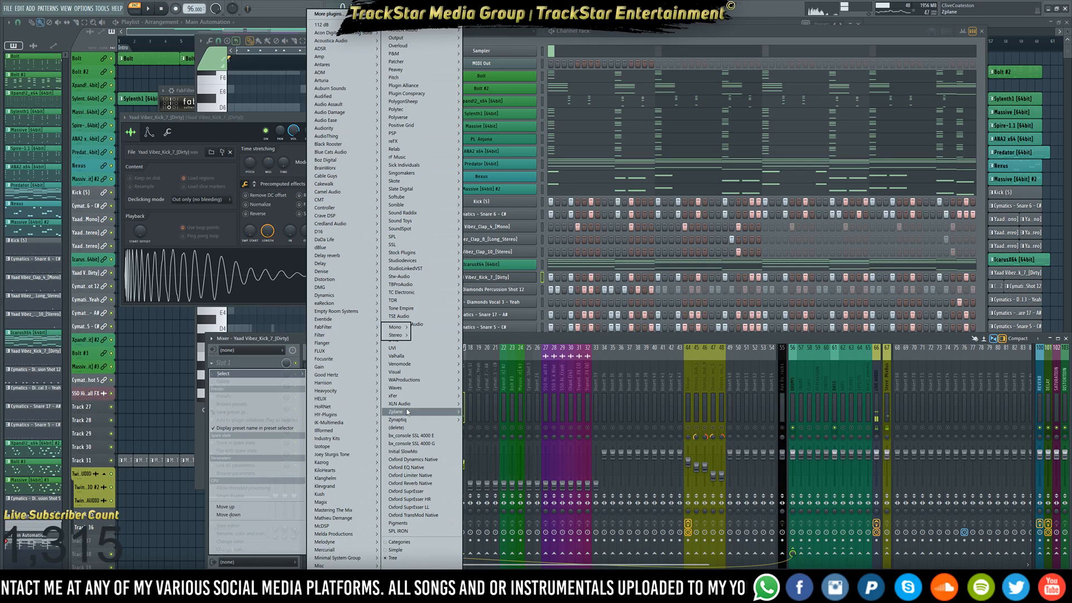
{"action": "mouse_move", "coordinate": [416, 389]}
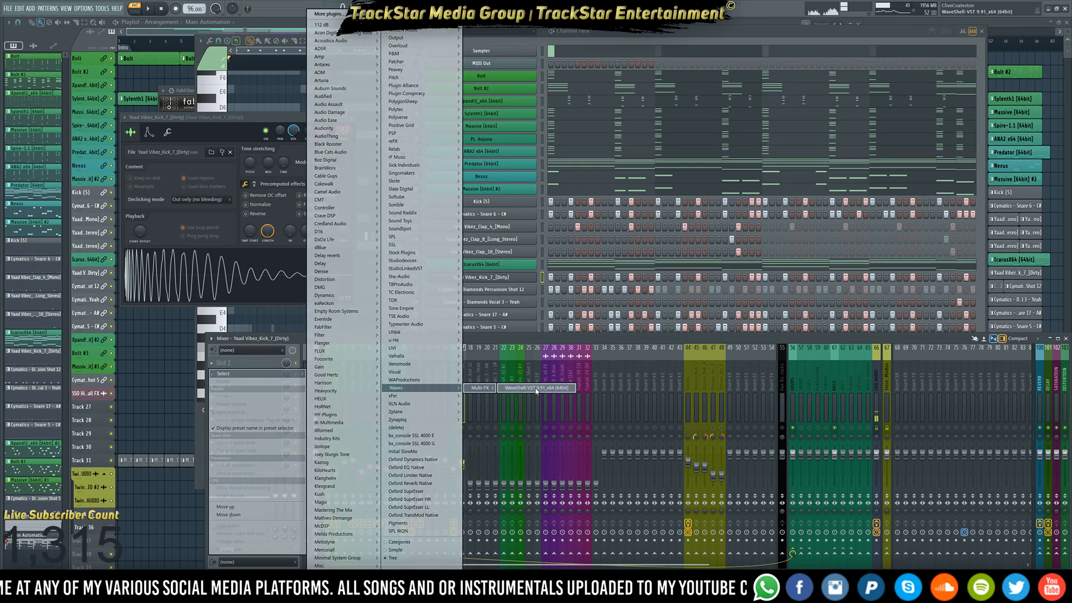
{"action": "left_click", "coordinate": [539, 388]}
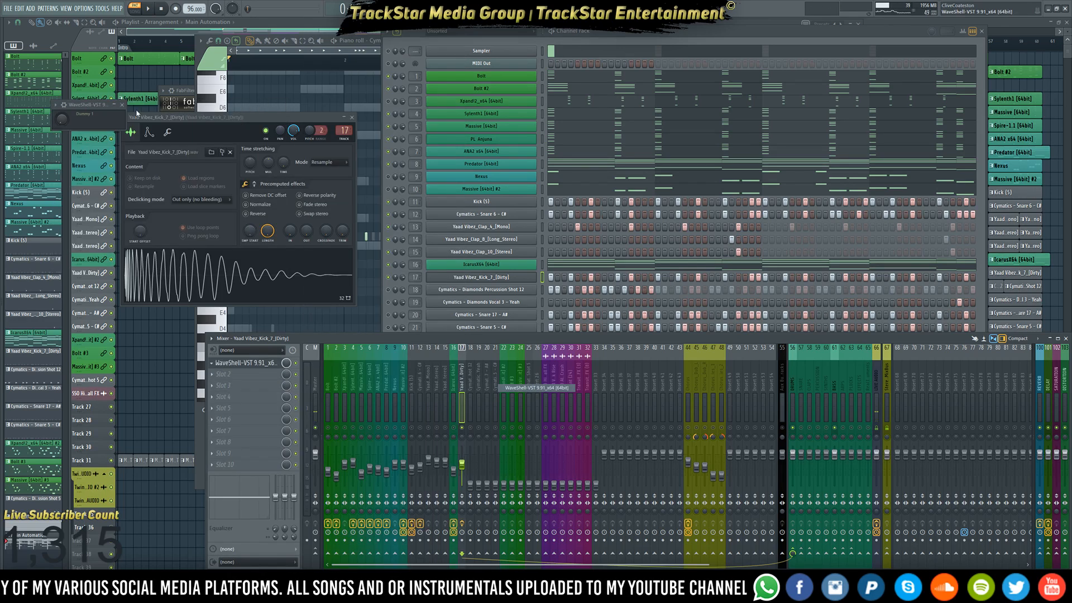
{"action": "left_click", "coordinate": [64, 105]}
{"action": "left_click", "coordinate": [103, 157]}
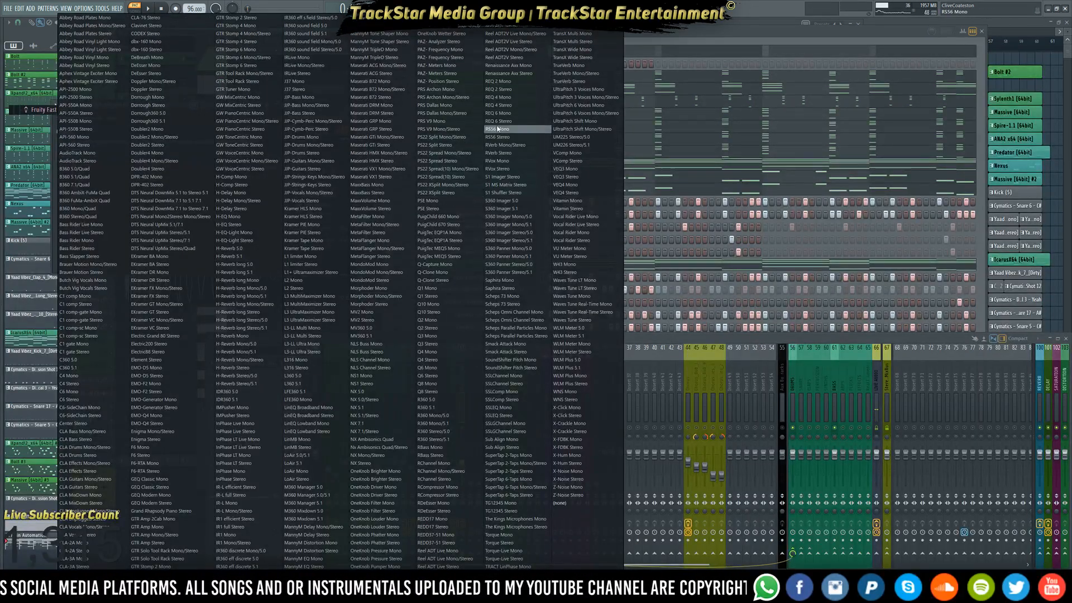
{"action": "left_click", "coordinate": [441, 232]}
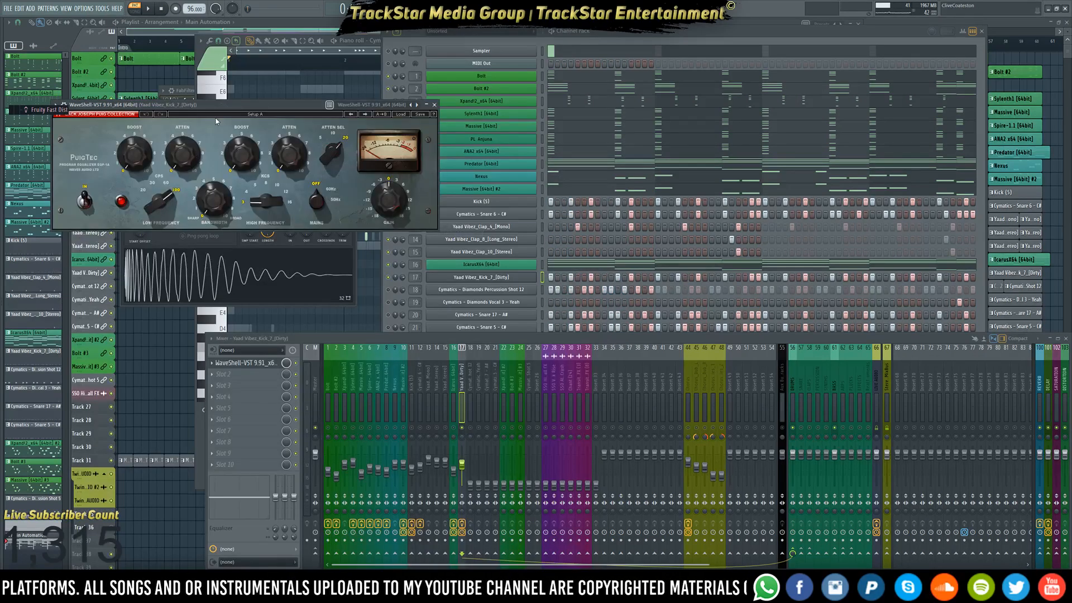
{"action": "left_click_drag", "start_coordinate": [263, 105], "coordinate": [658, 148]}
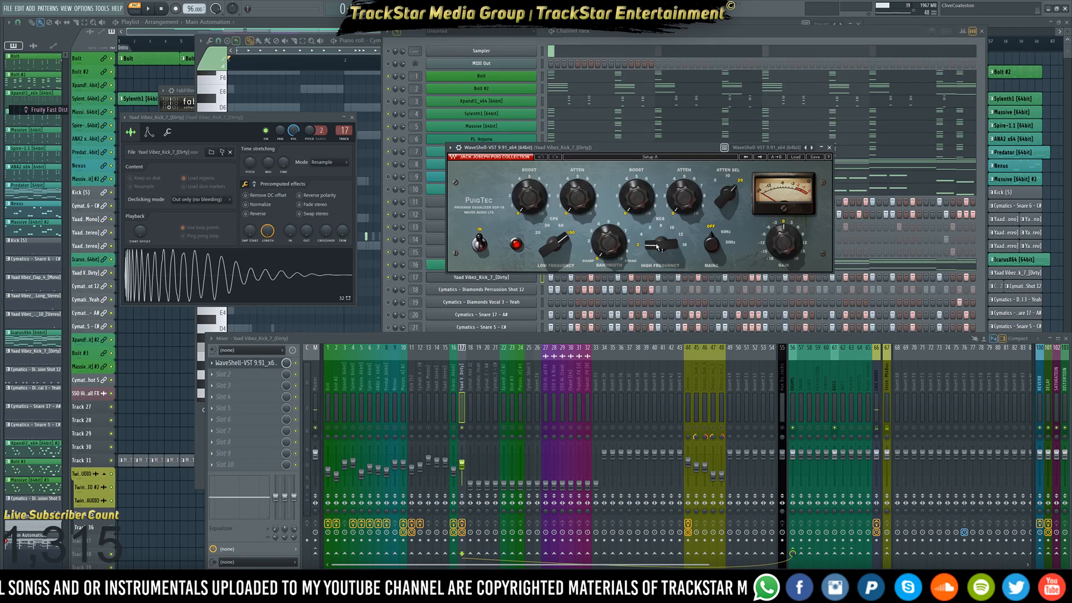
Set the PuigTec high frequency to 16, low attenuation to 3.2 and low boost to 3.3 during playback
{"action": "left_click_drag", "start_coordinate": [656, 243], "coordinate": [661, 234]}
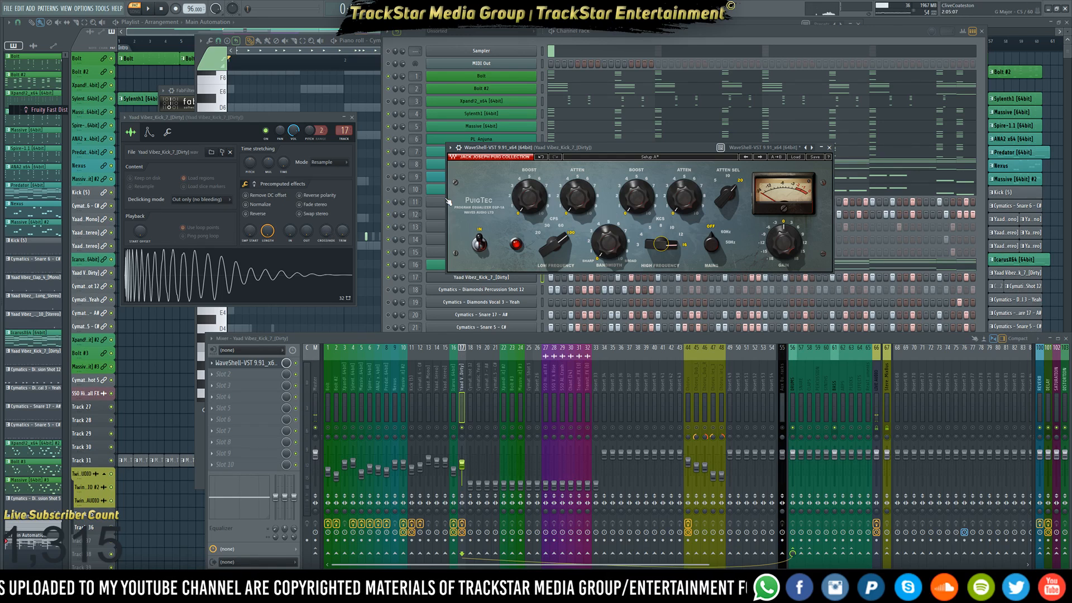
{"action": "key", "text": "space"}
{"action": "left_click", "coordinate": [534, 204]}
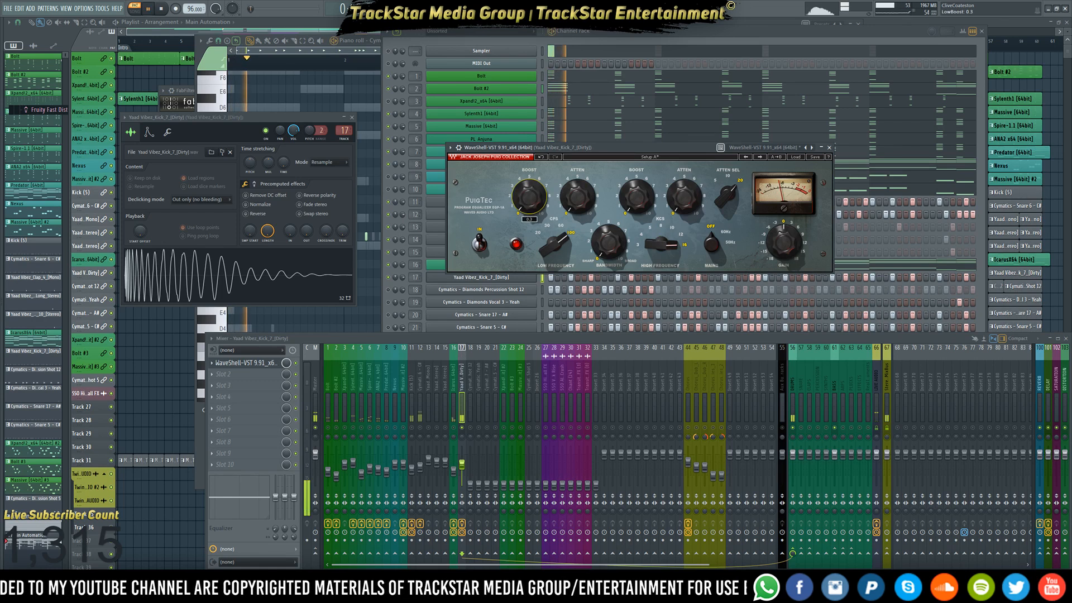
{"action": "left_click_drag", "start_coordinate": [568, 208], "coordinate": [568, 191]}
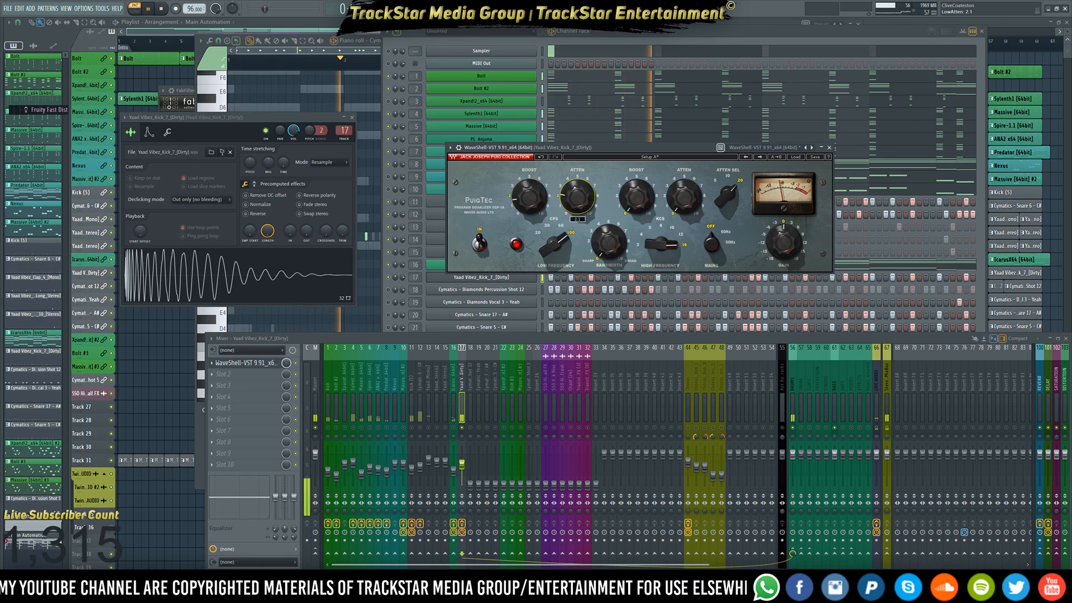
{"action": "left_click", "coordinate": [531, 206]}
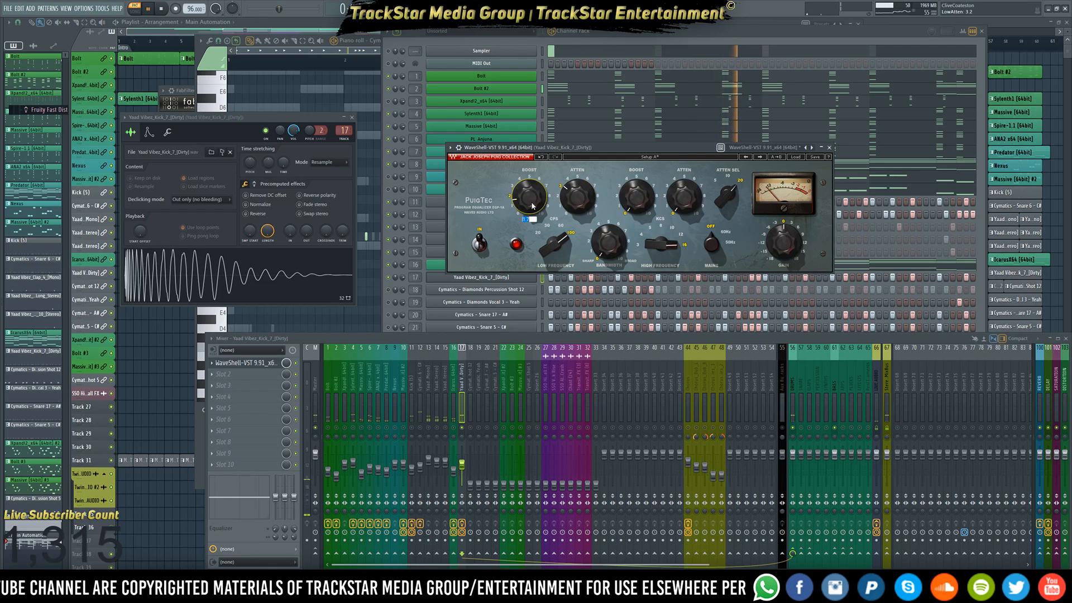
{"action": "type", "text": "3.3"}
{"action": "key", "text": "Return"}
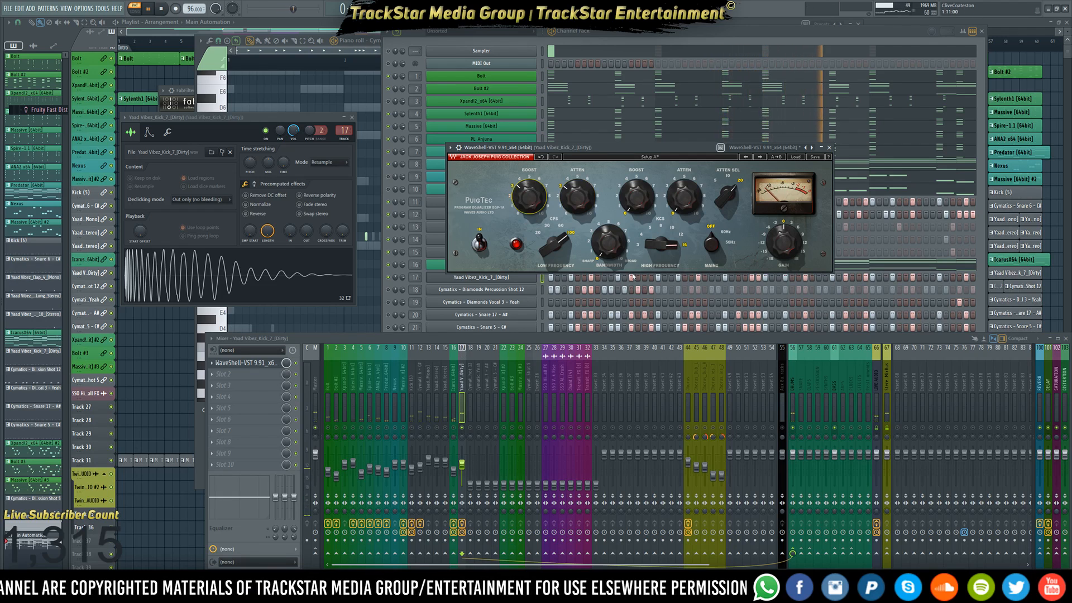
Set the PuigTec bandwidth to about 4.1, increase its high attenuation, and check the kick in the full mix
{"action": "left_click", "coordinate": [609, 241]}
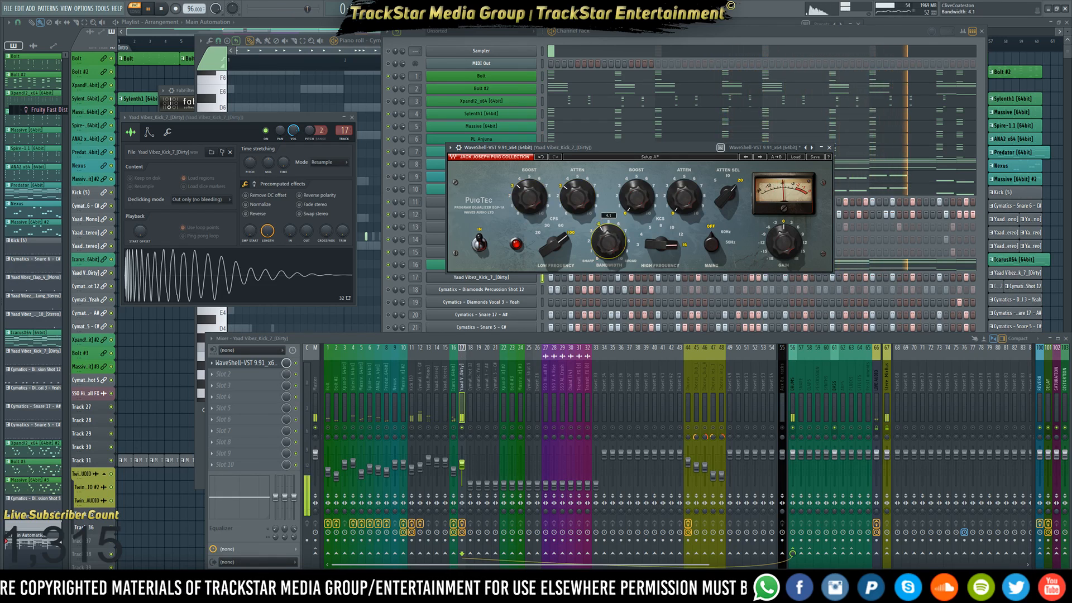
{"action": "left_click", "coordinate": [683, 197]}
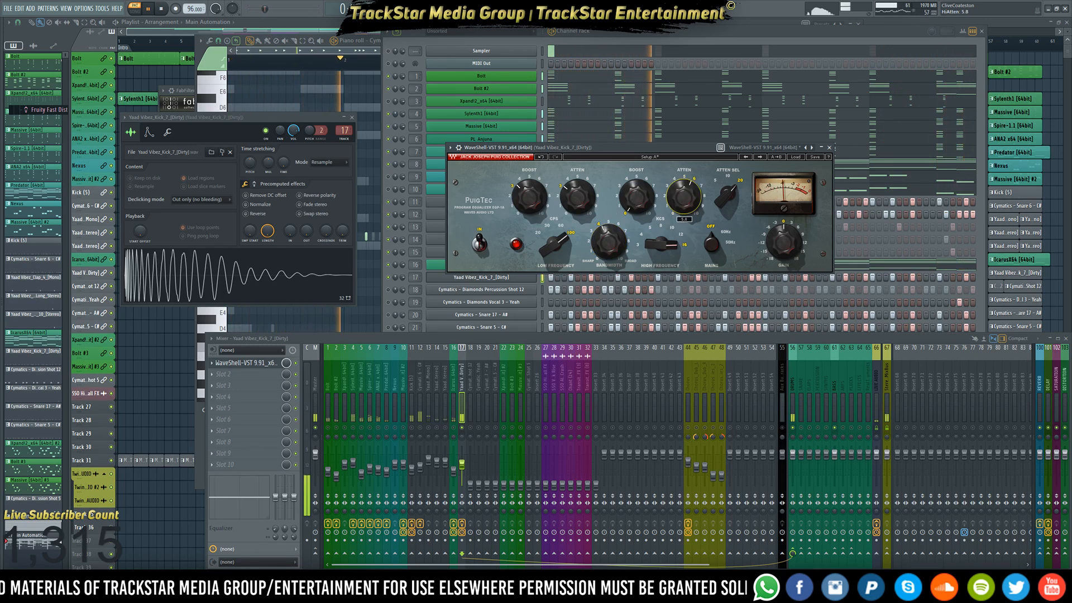
{"action": "left_click_drag", "start_coordinate": [680, 207], "coordinate": [679, 201]}
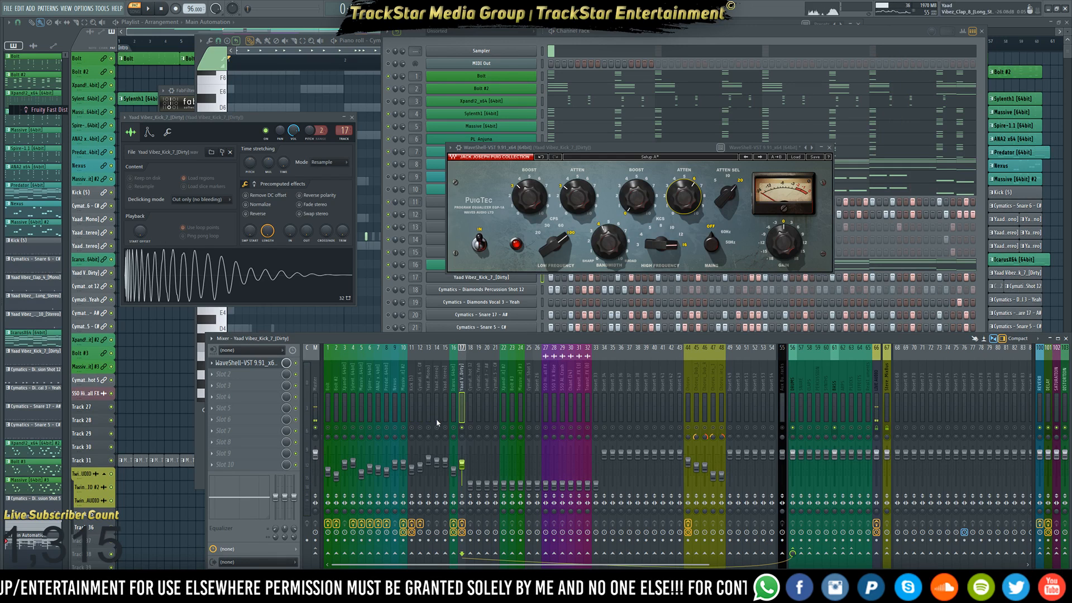
{"action": "key", "text": "space"}
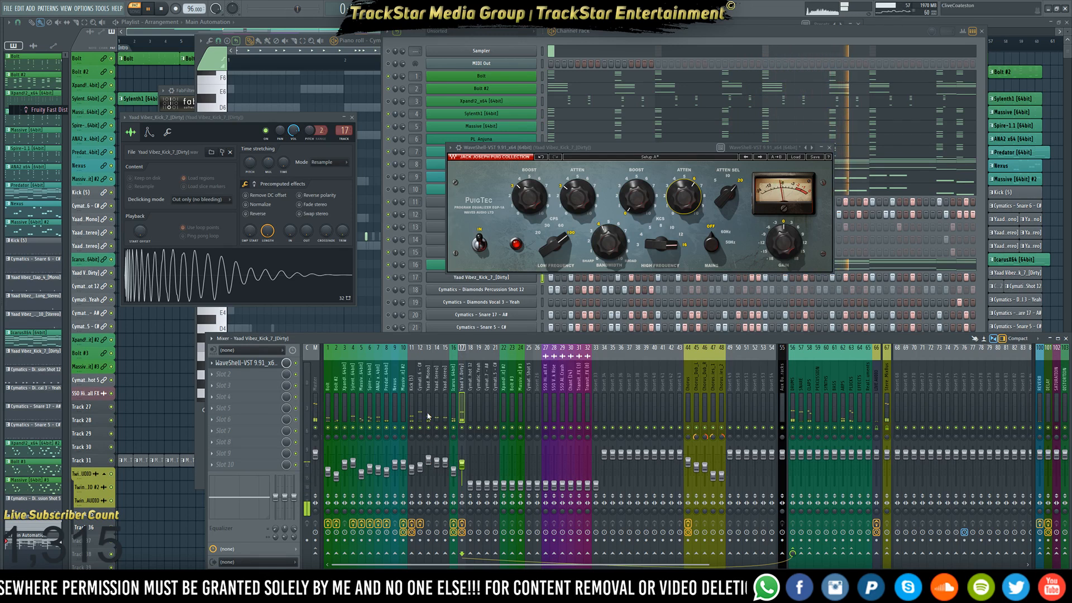
{"action": "key", "text": "space"}
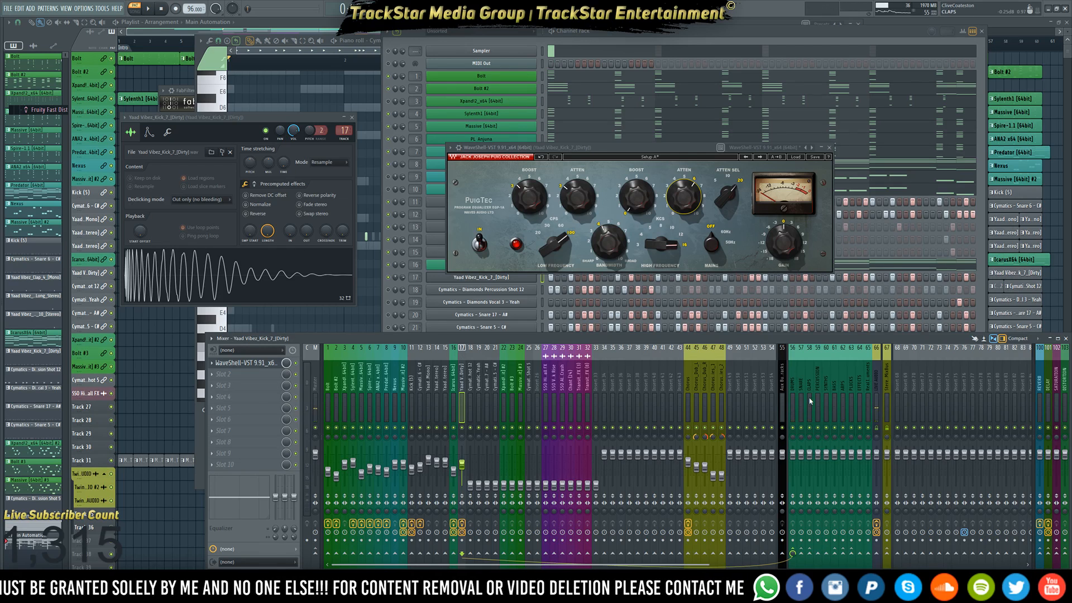
Try a lower volume on the CLAPS bus during playback and return its fader to the original level
{"action": "left_click", "coordinate": [810, 455]}
{"action": "key", "text": "space"}
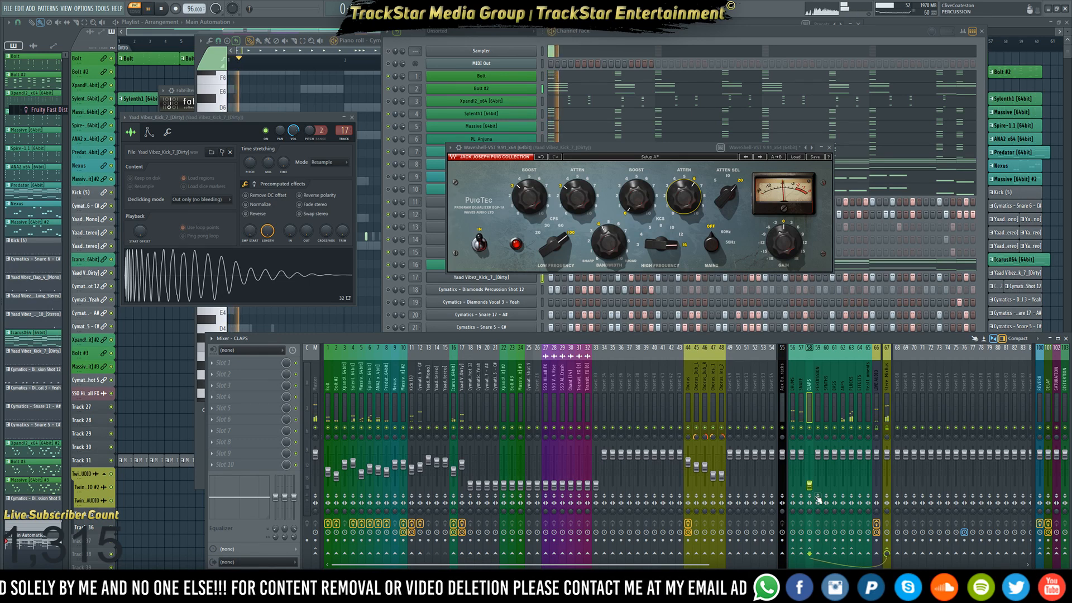
{"action": "mouse_move", "coordinate": [809, 486]}
{"action": "left_mouse_down"}
{"action": "mouse_move", "coordinate": [809, 447]}
{"action": "mouse_move", "coordinate": [809, 476]}
{"action": "left_mouse_up"}
{"action": "key", "text": "space"}
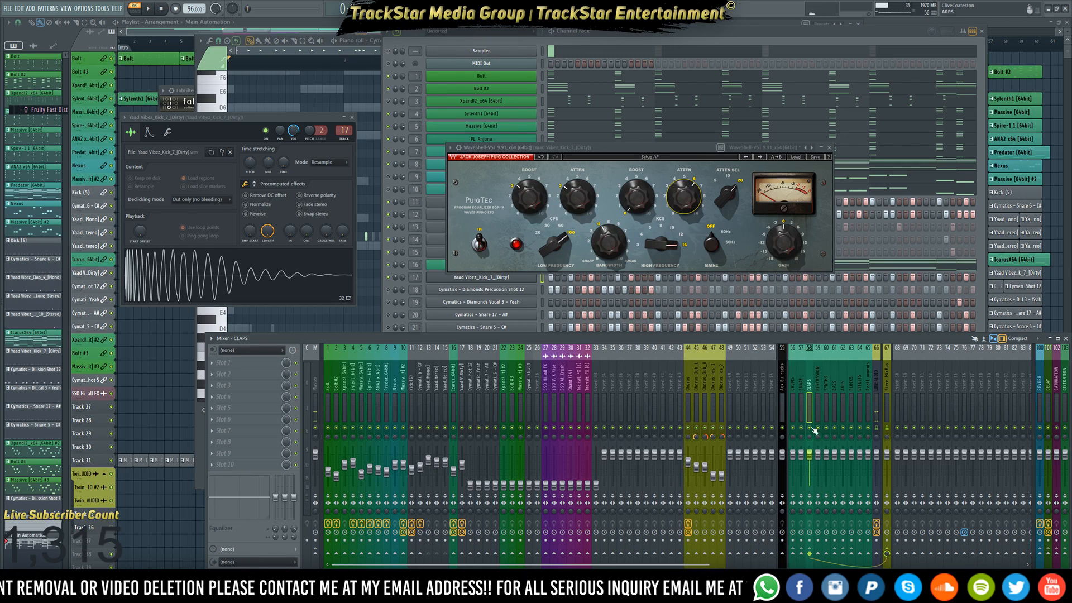
Raise the mixer fader of the Cymatics Diamonds Percussion Shot 12 track and check it in brief playback
{"action": "left_click", "coordinate": [473, 487]}
{"action": "key", "text": "space"}
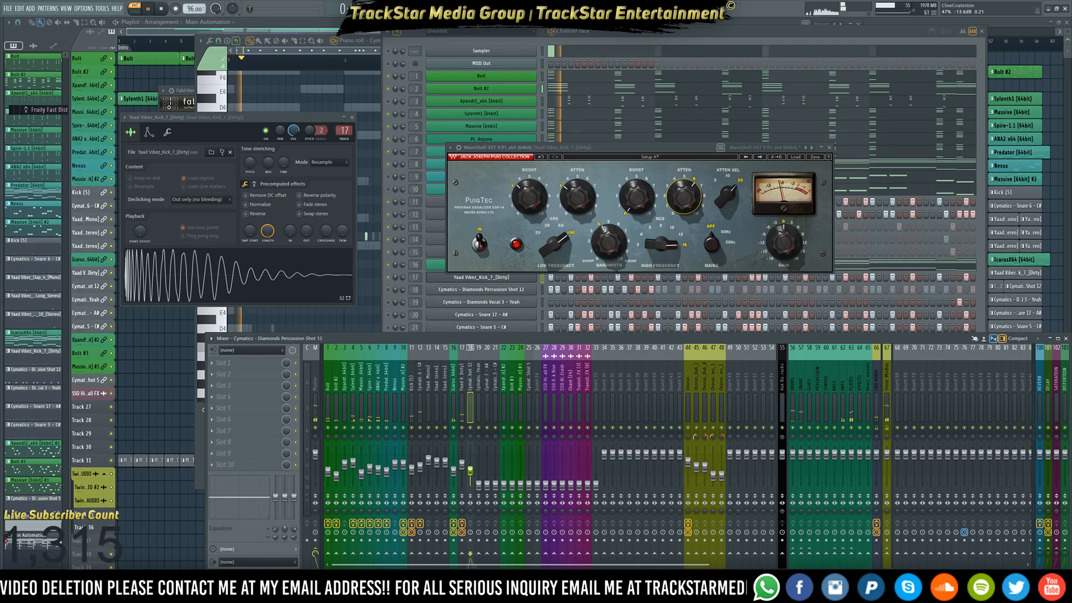
{"action": "key", "text": "space"}
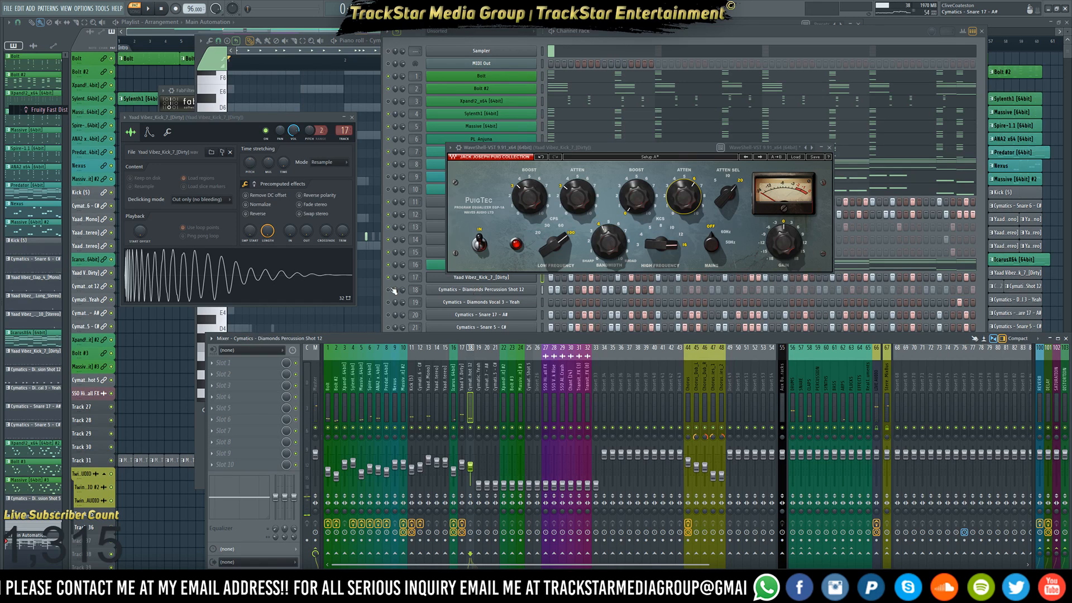
{"action": "left_click", "coordinate": [388, 292]}
{"action": "left_click", "coordinate": [469, 441]}
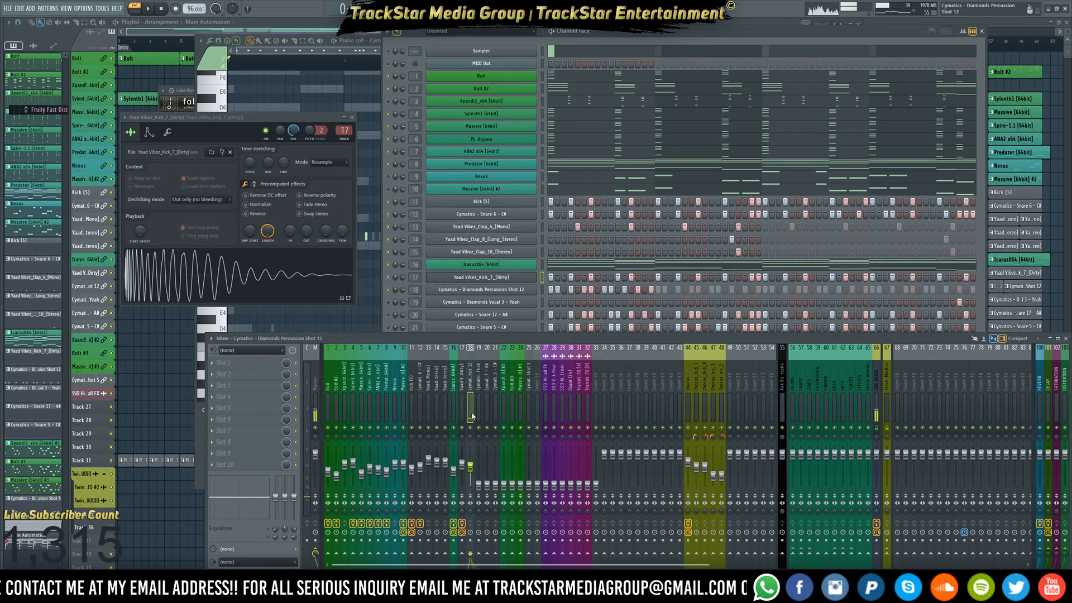
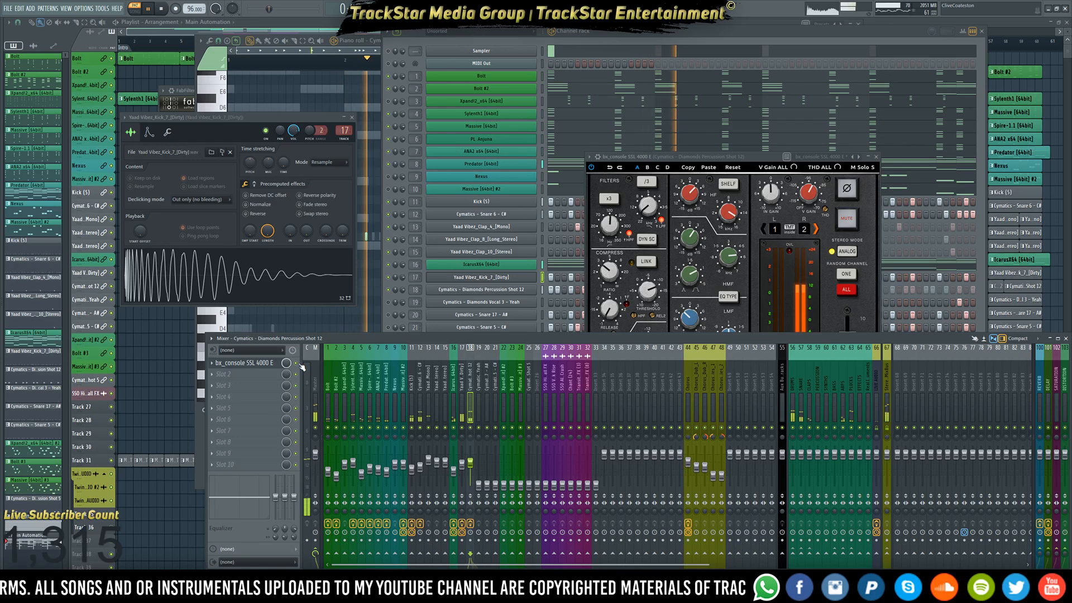
Stop playback and route the Percussion Shot 12 mixer track only to the percussion bus on mixer track 59
{"action": "key", "text": "space"}
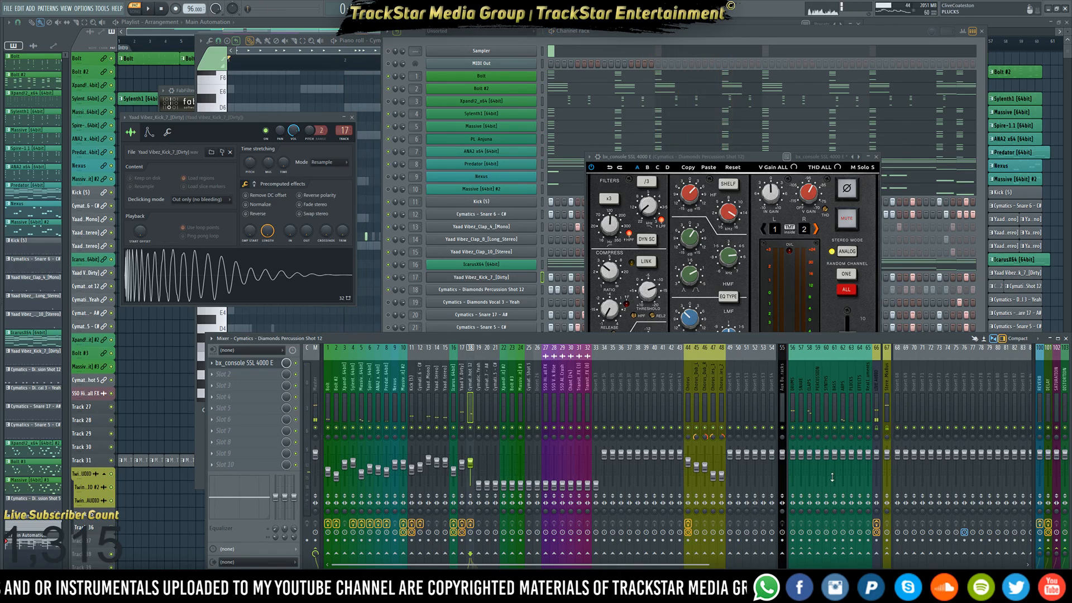
{"action": "right_click", "coordinate": [819, 555]}
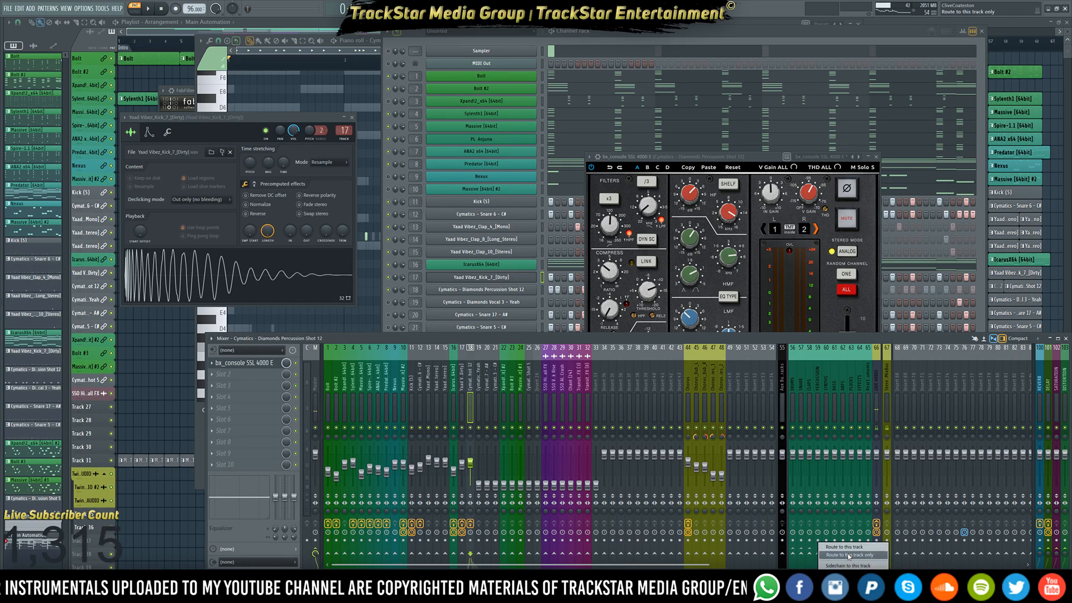
{"action": "left_click", "coordinate": [848, 555]}
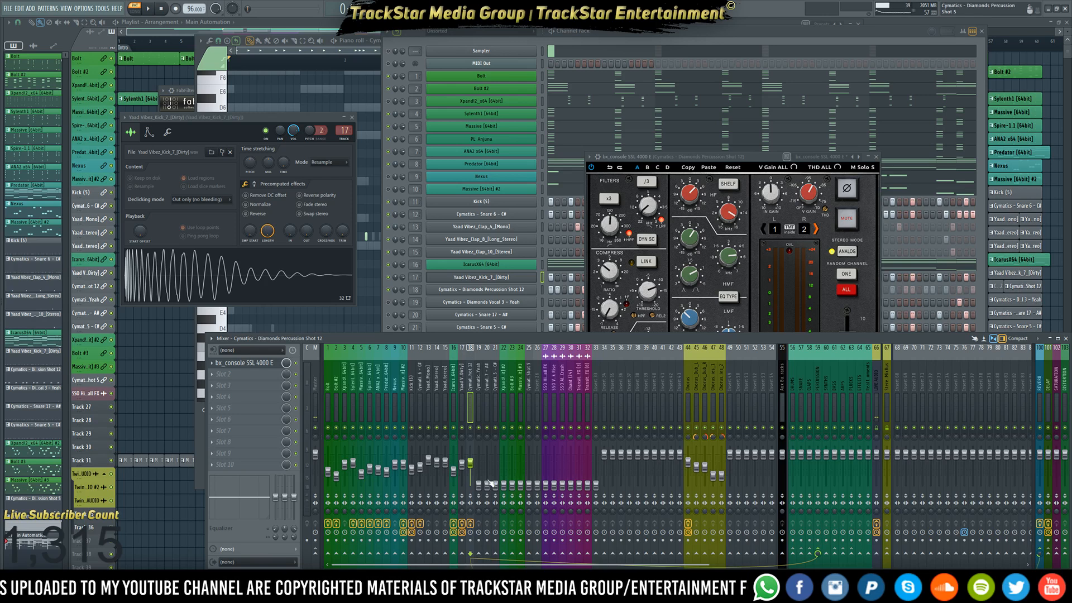
Audition the percussion shot alone and in the full mix, moving the bx_console SSL 4000 E window up to reveal its controls
{"action": "key", "text": "space"}
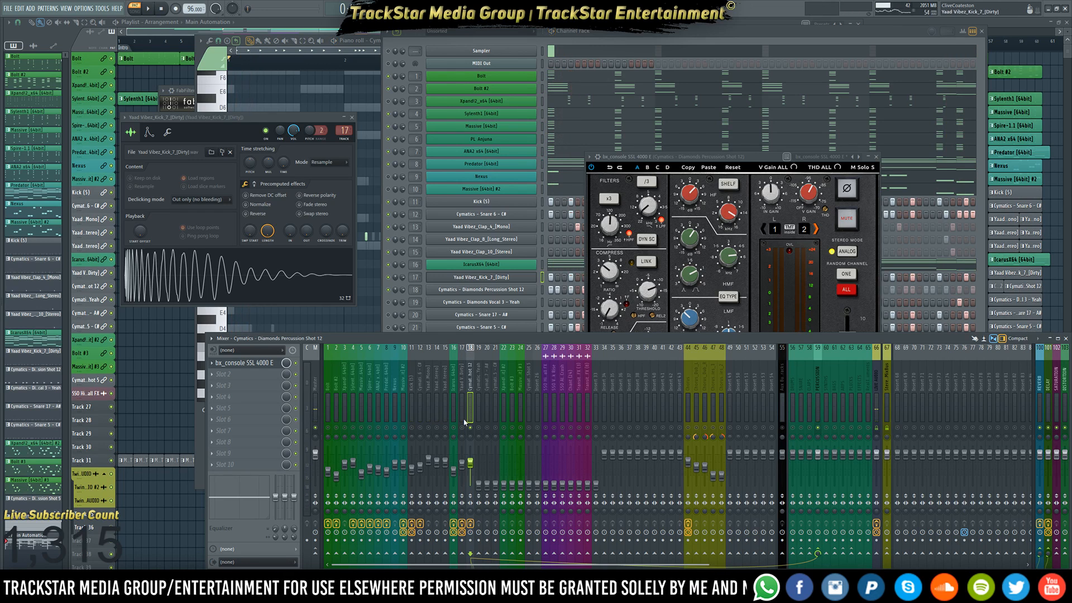
{"action": "key", "text": "space"}
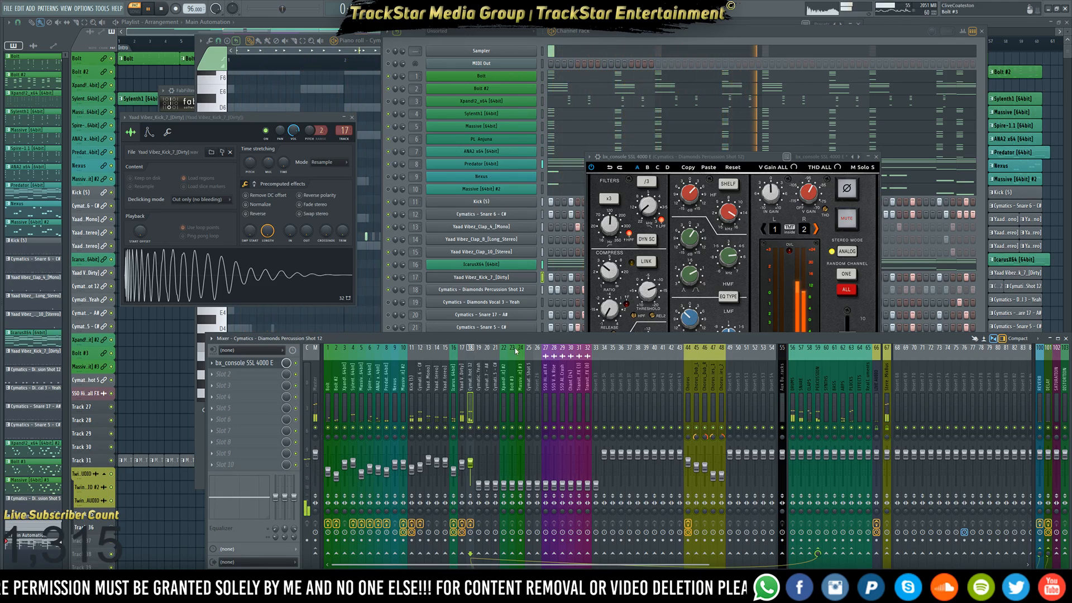
{"action": "left_click_drag", "start_coordinate": [757, 158], "coordinate": [773, 61]}
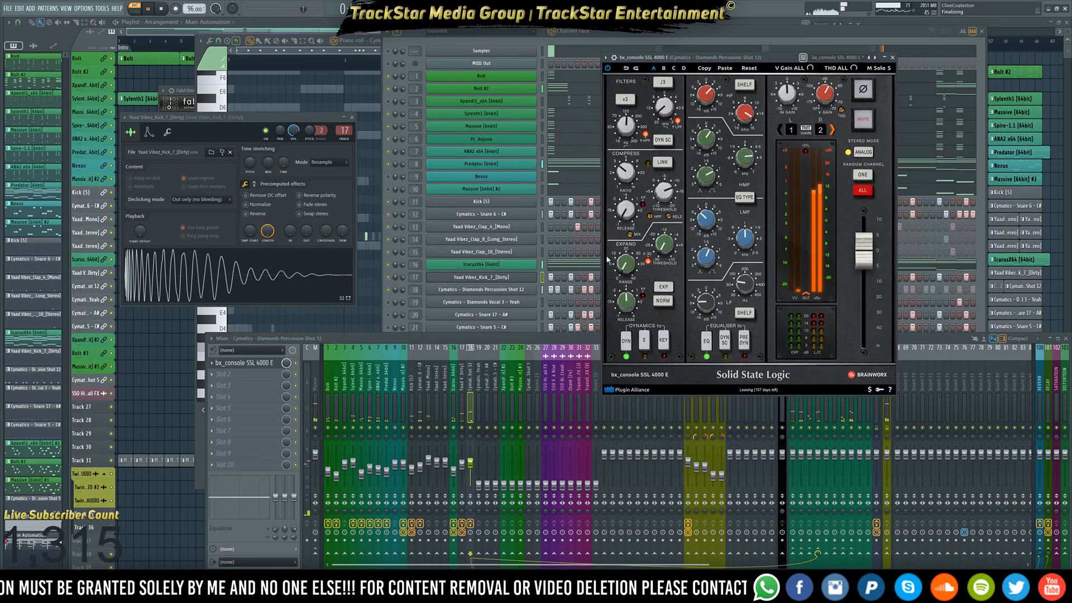
{"action": "left_click", "coordinate": [472, 468]}
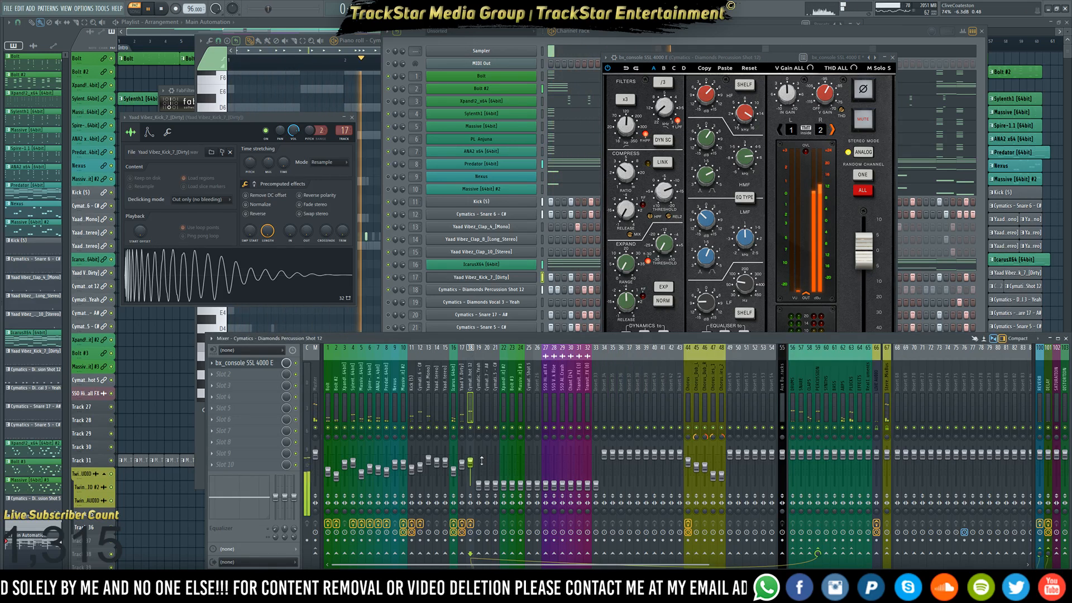
{"action": "left_click", "coordinate": [315, 401]}
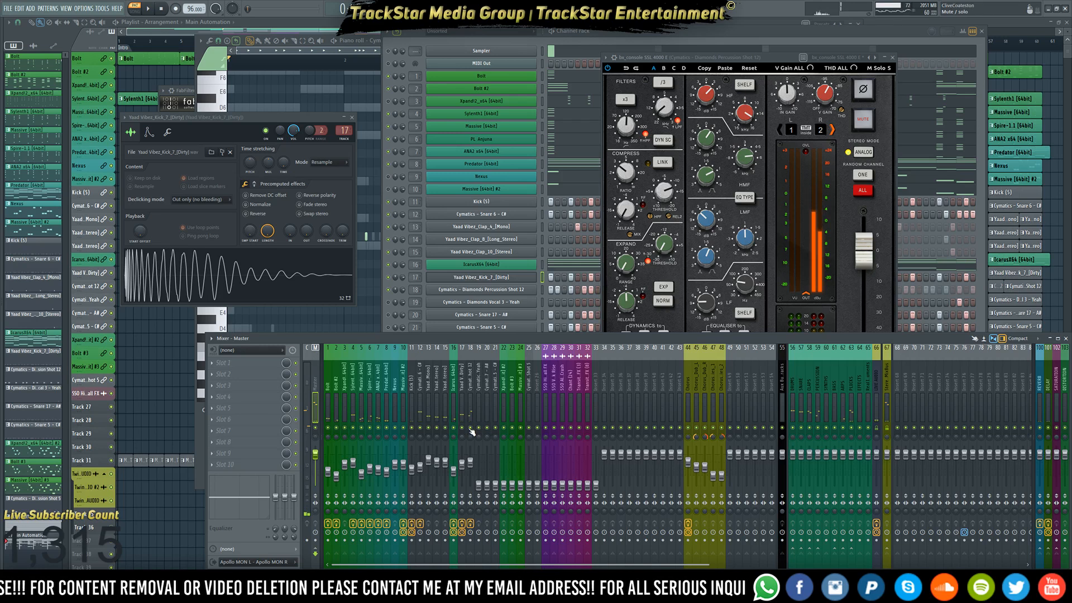
Open the Cymatics Diamonds Vocal 3 - Yeah sample and raise its mixer track fader to about -10.8 dB
{"action": "left_click", "coordinate": [480, 302]}
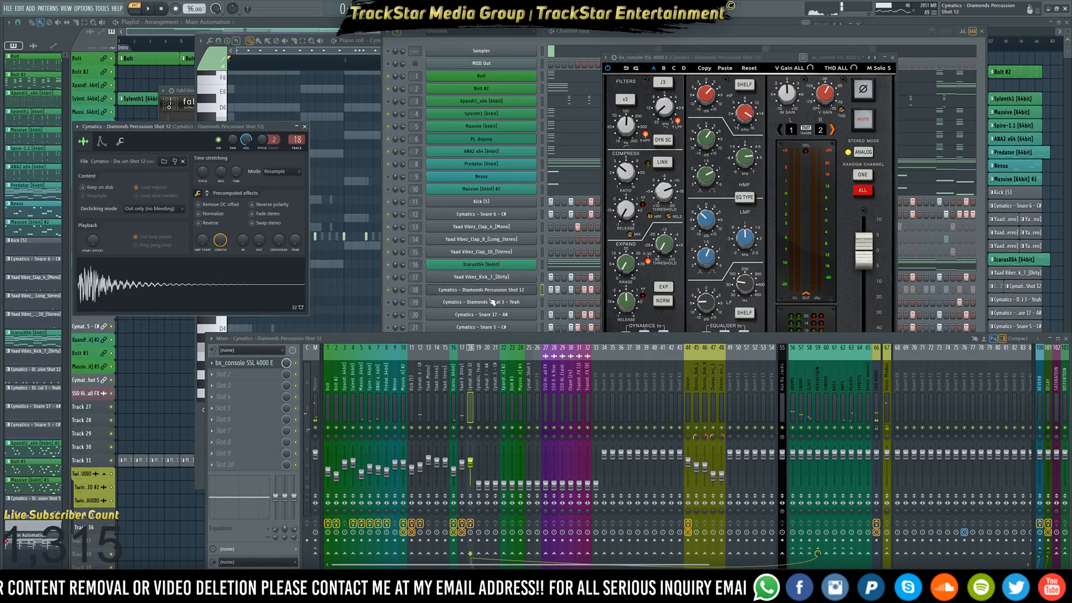
{"action": "left_click", "coordinate": [394, 304]}
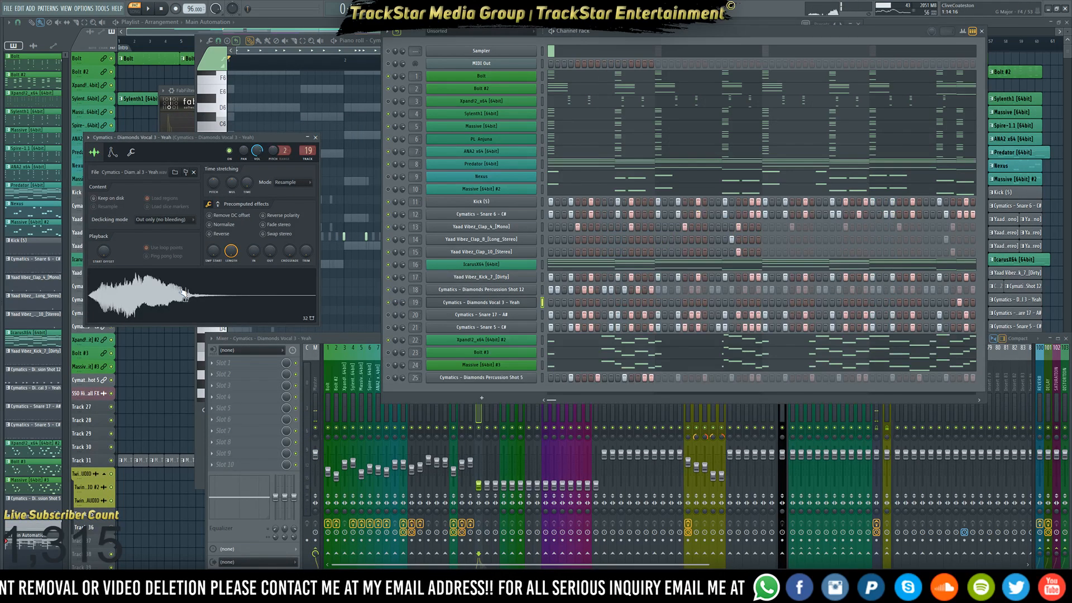
{"action": "left_click_drag", "start_coordinate": [480, 484], "coordinate": [479, 467]}
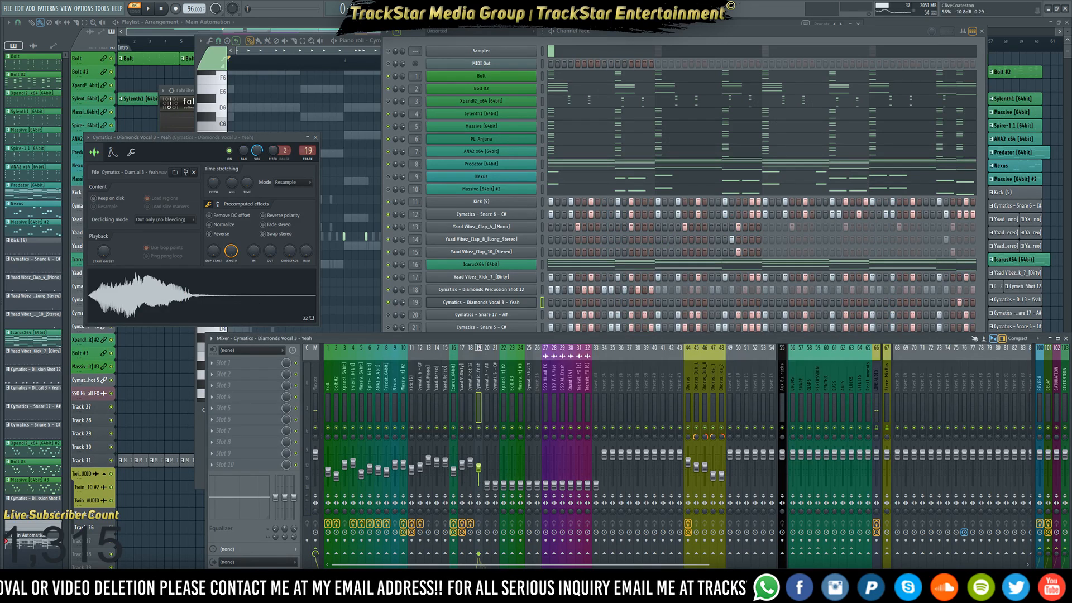
Increase the vocal sample's trim, turn on Normalize, and route its mixer track to the bus on mixer track 64
{"action": "left_click", "coordinate": [254, 300]}
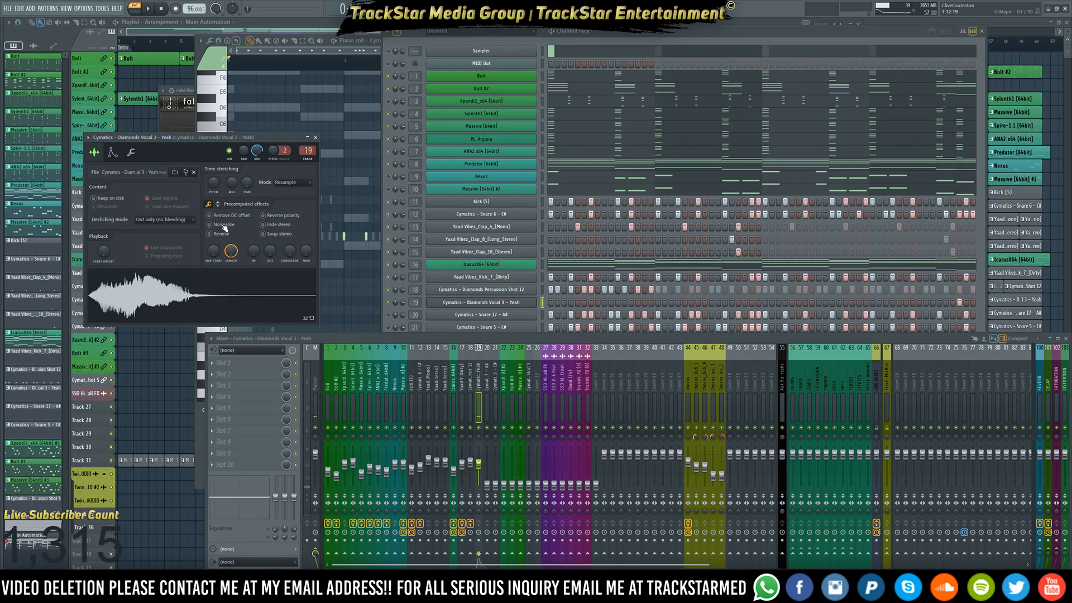
{"action": "left_click_drag", "start_coordinate": [309, 257], "coordinate": [310, 228]}
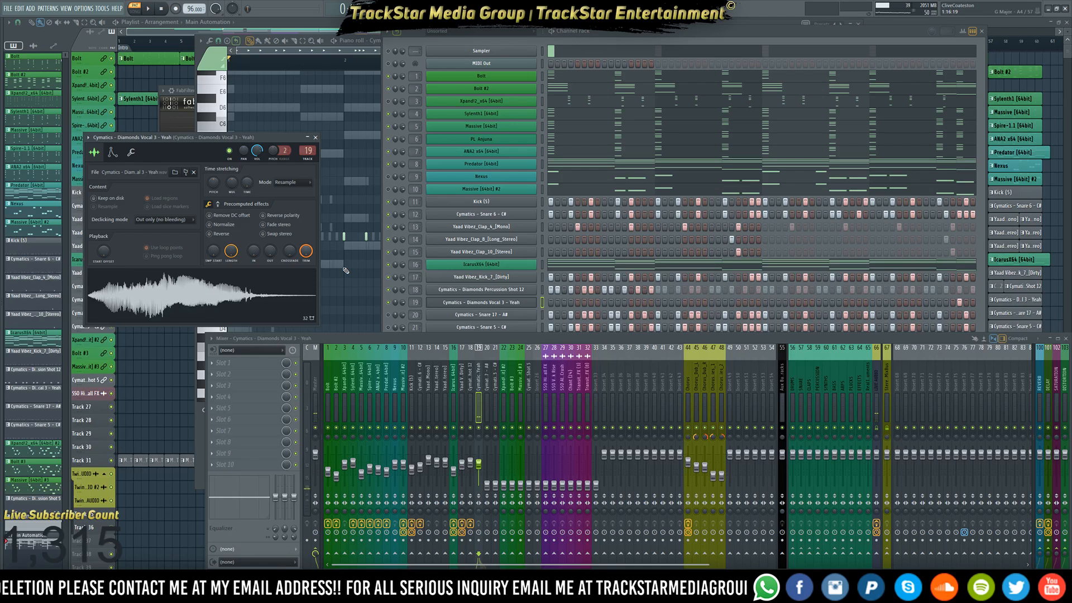
{"action": "left_click", "coordinate": [225, 225]}
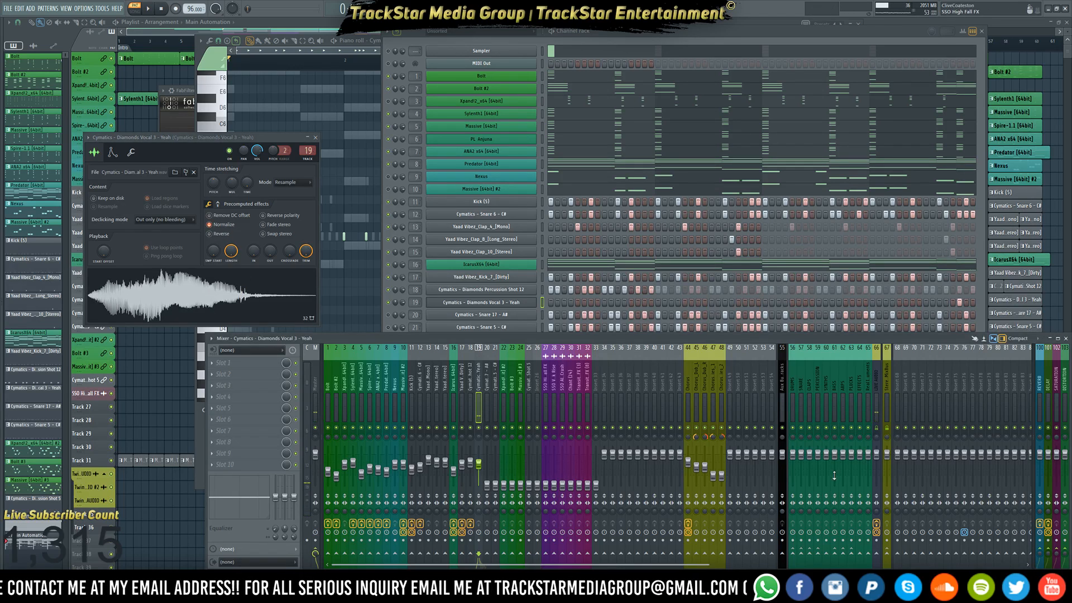
{"action": "left_click", "coordinate": [859, 554]}
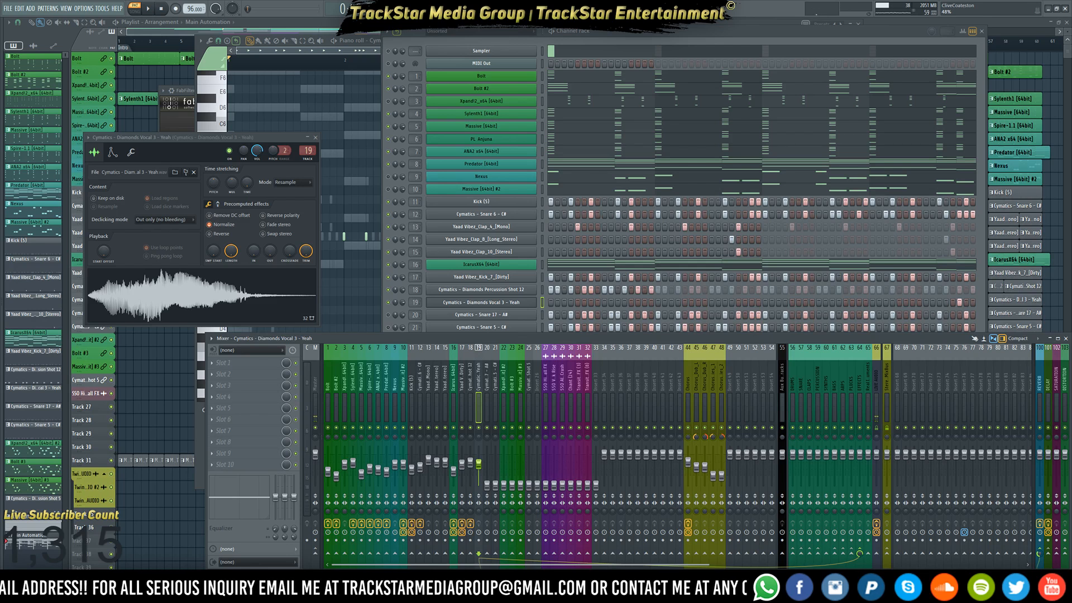
{"action": "key", "text": "space"}
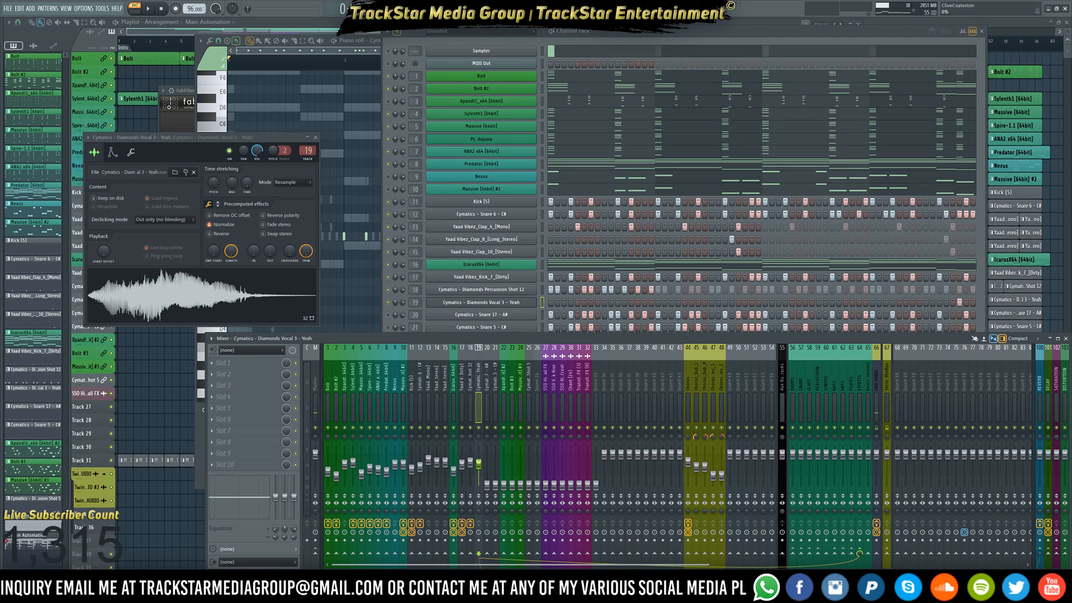
Rename the SATURATION mixer track as HUGE VERB
{"action": "right_click", "coordinate": [1055, 375]}
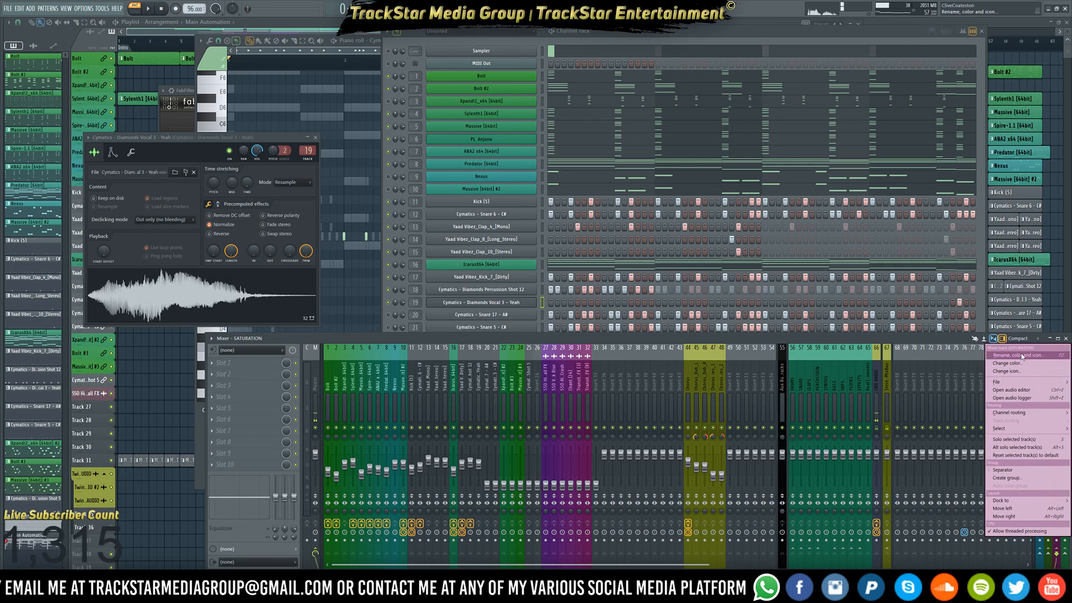
{"action": "left_click", "coordinate": [1020, 356]}
{"action": "type", "text": "RE"}
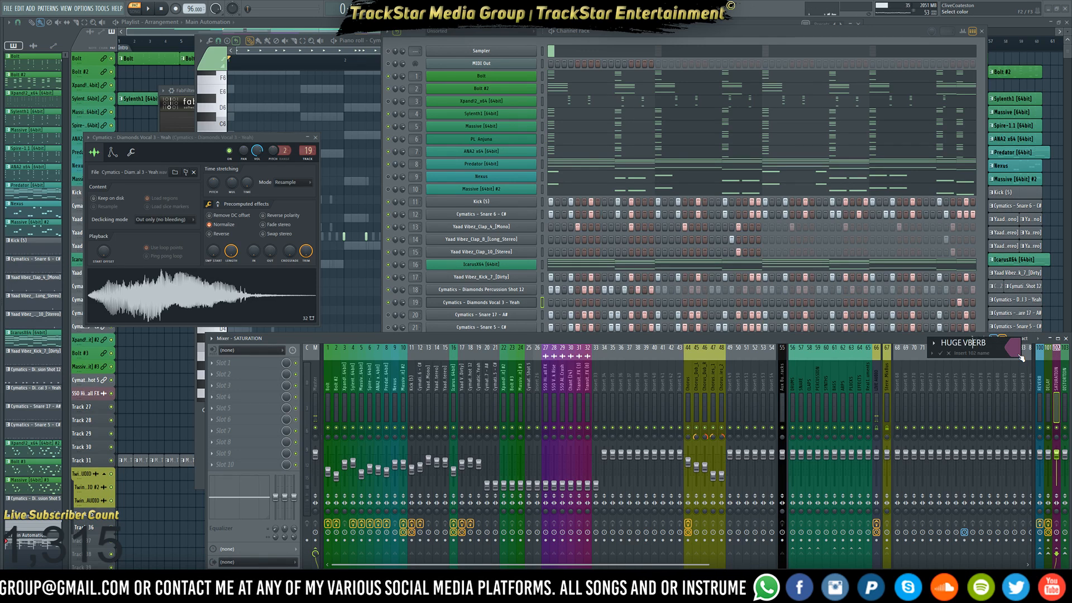
{"action": "key", "text": "Return"}
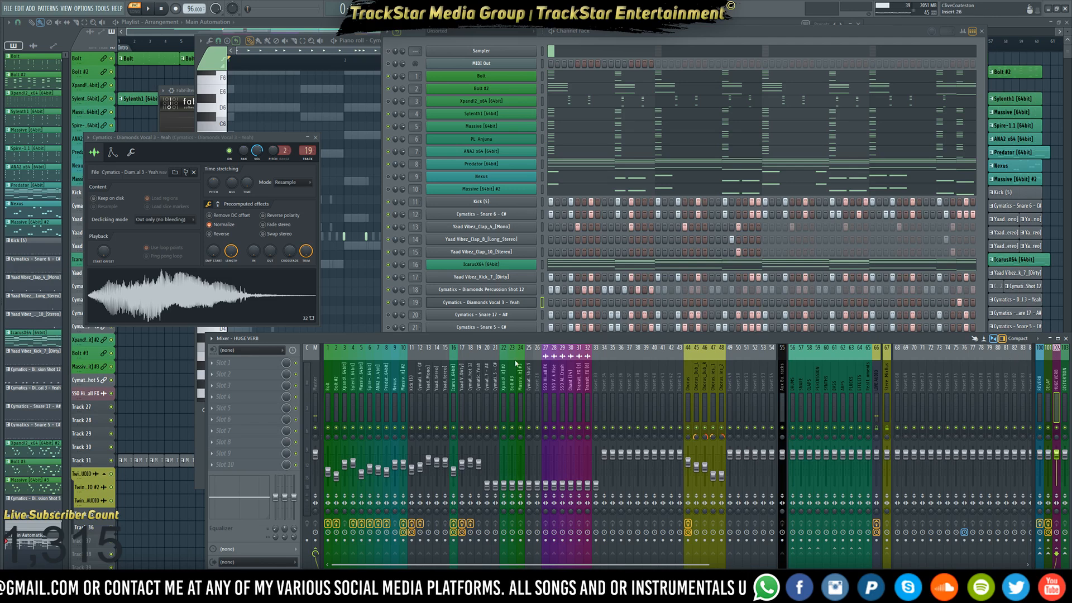
Load Slate Digital VerbSuite Classics in the HUGE VERB track's first effect slot and choose the 6k's Big Vocal Plate preset from Vocals
{"action": "left_click", "coordinate": [251, 363]}
{"action": "mouse_move", "coordinate": [254, 373]}
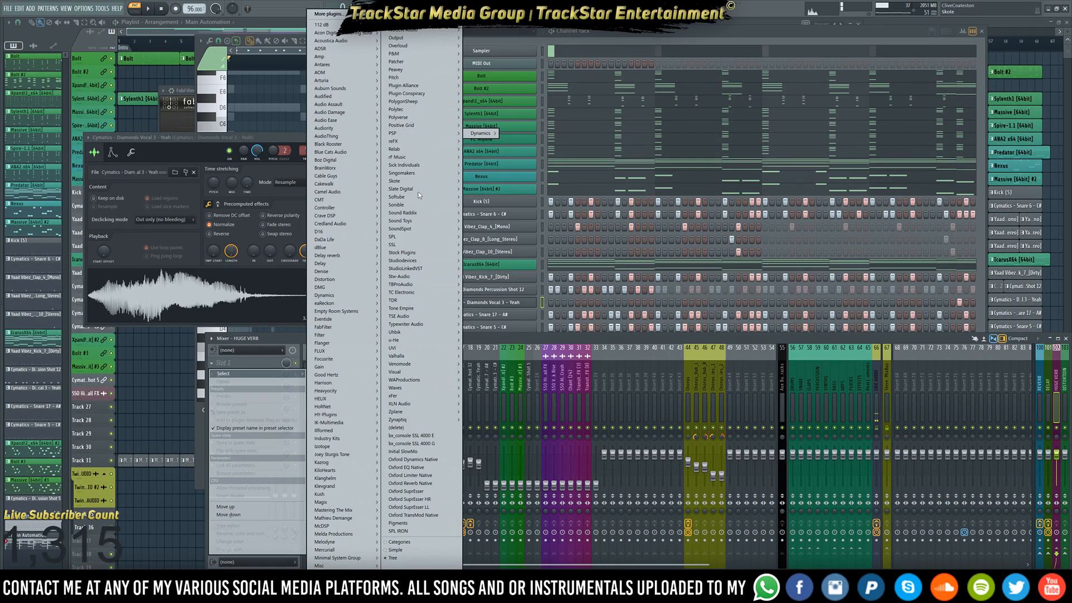
{"action": "mouse_move", "coordinate": [455, 189]}
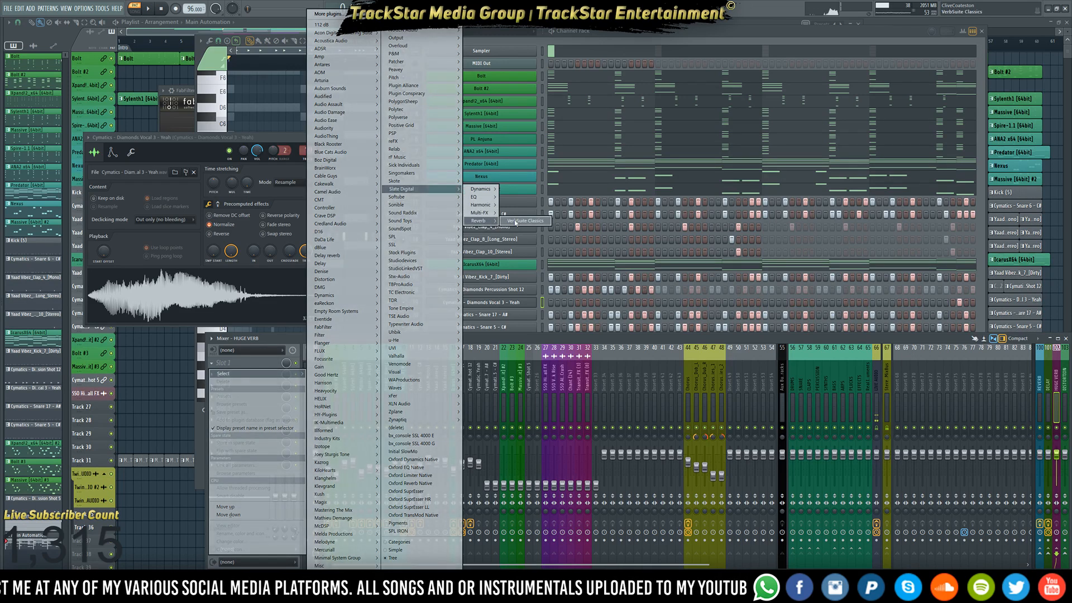
{"action": "left_click", "coordinate": [527, 221]}
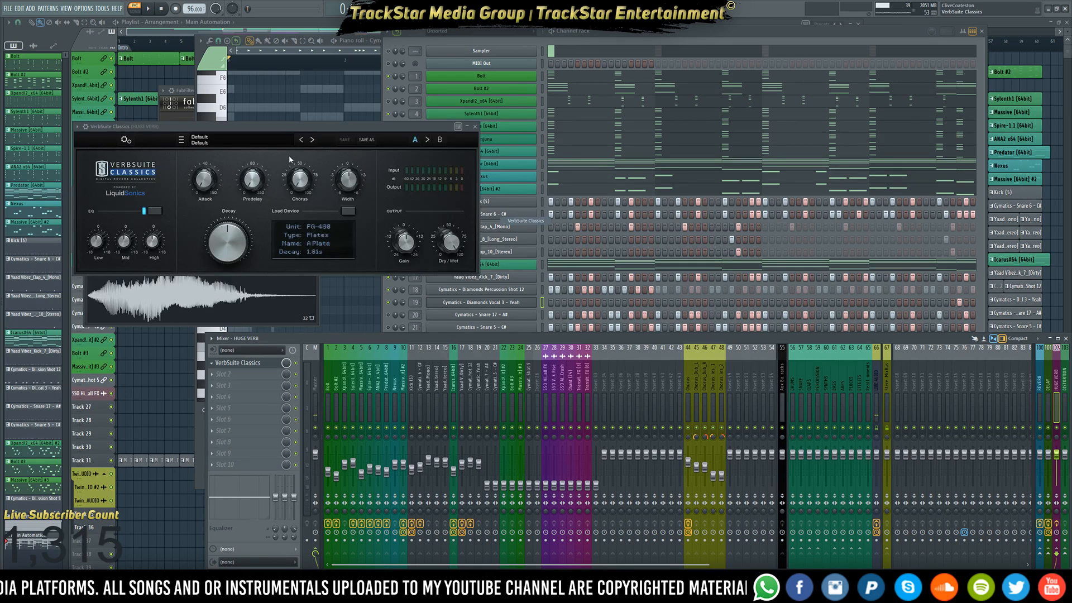
{"action": "left_click", "coordinate": [201, 143]}
{"action": "mouse_move", "coordinate": [245, 202]}
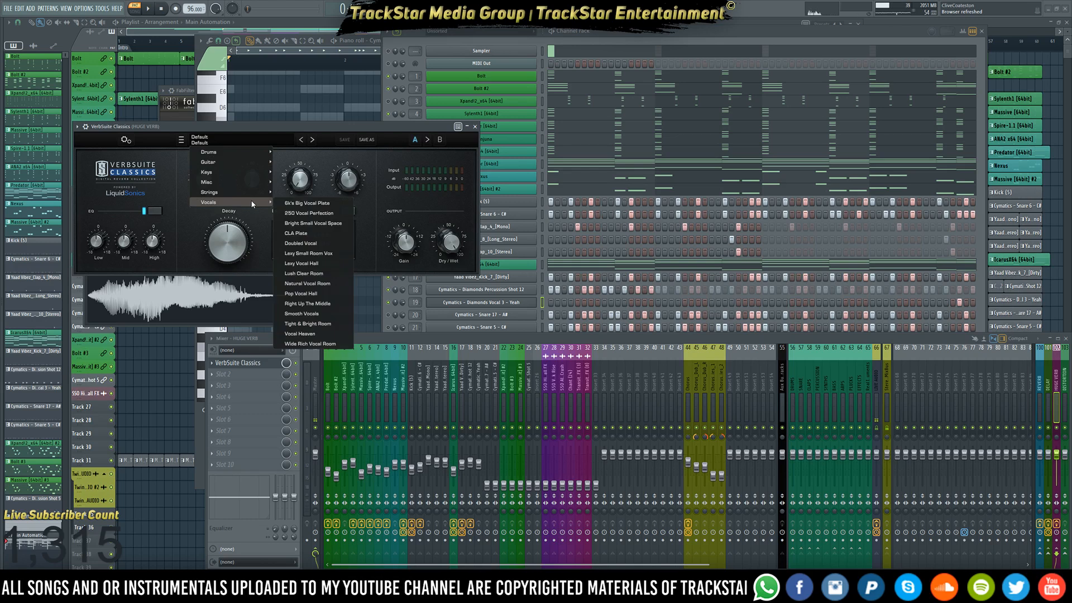
{"action": "left_click", "coordinate": [322, 204]}
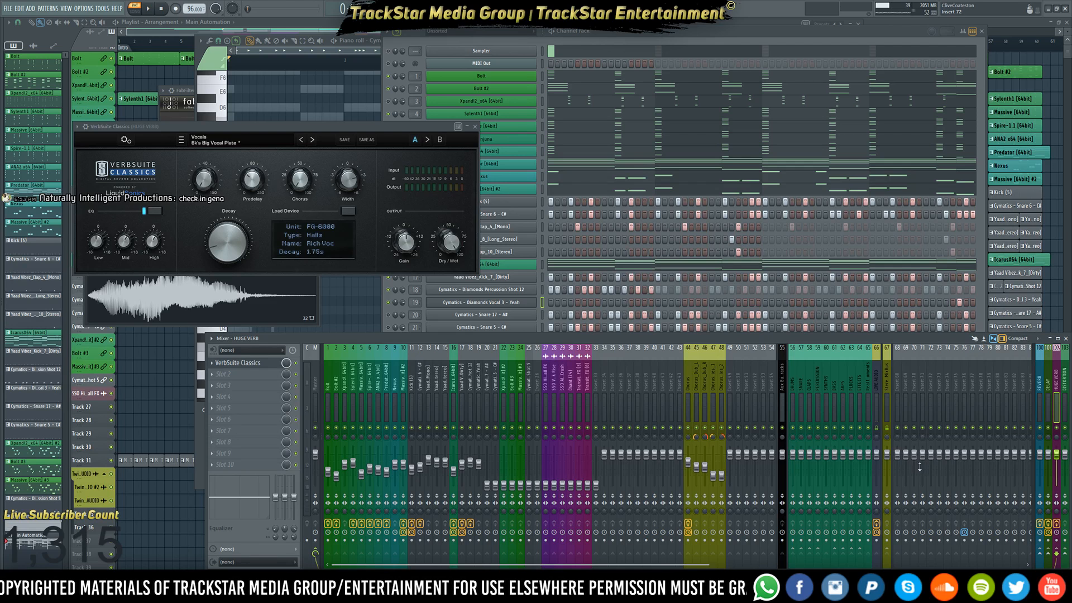
Send the Percussion Shot 12 mixer track to HUGE VERB and listen to the reverb during playback
{"action": "key", "text": "space"}
{"action": "key", "text": "space"}
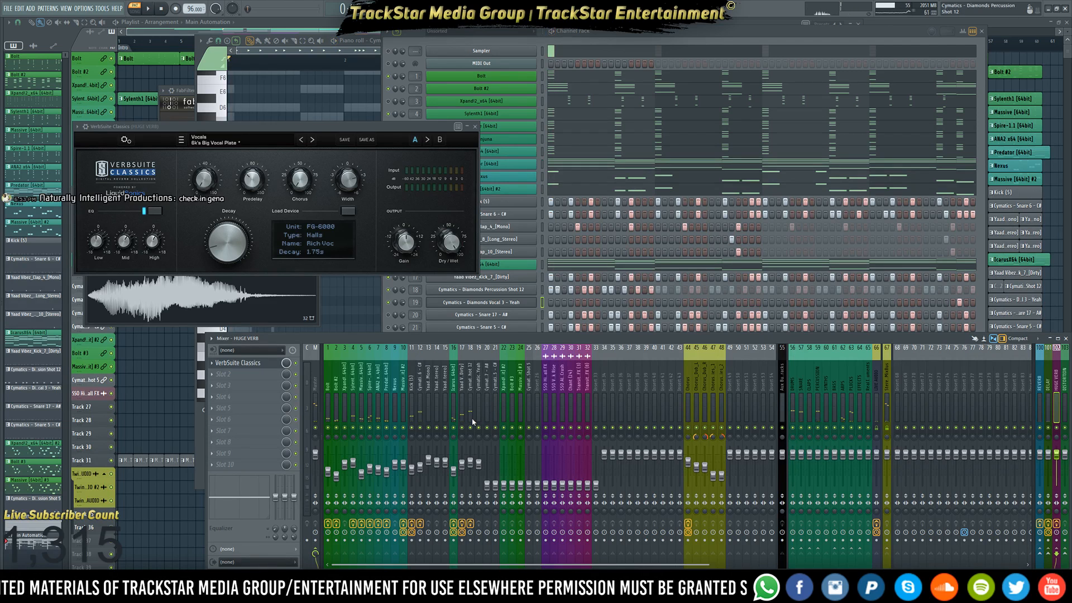
{"action": "left_click", "coordinate": [471, 421]}
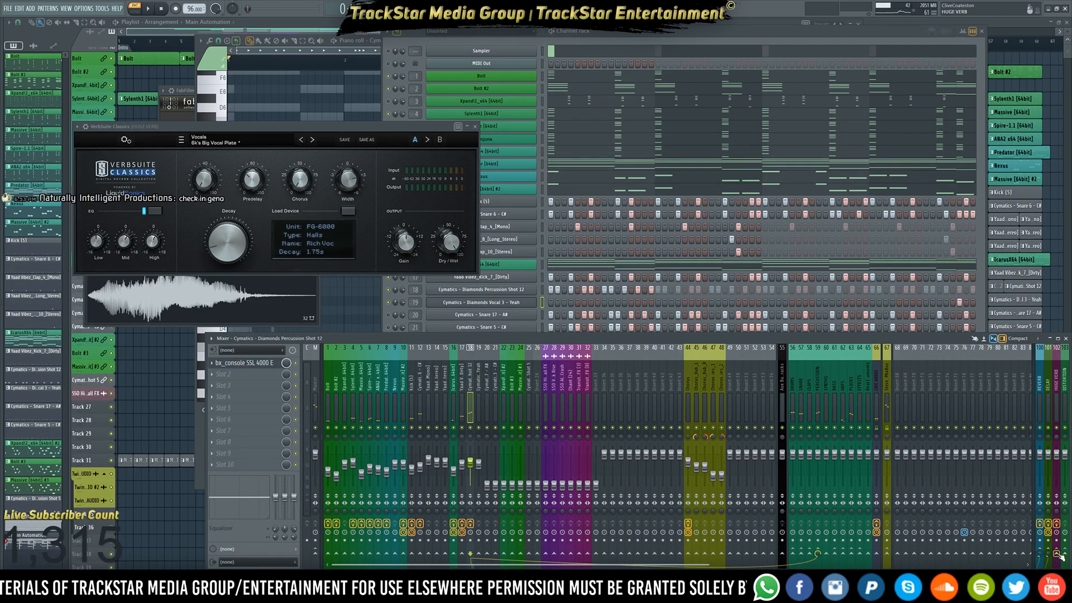
{"action": "key", "text": "space"}
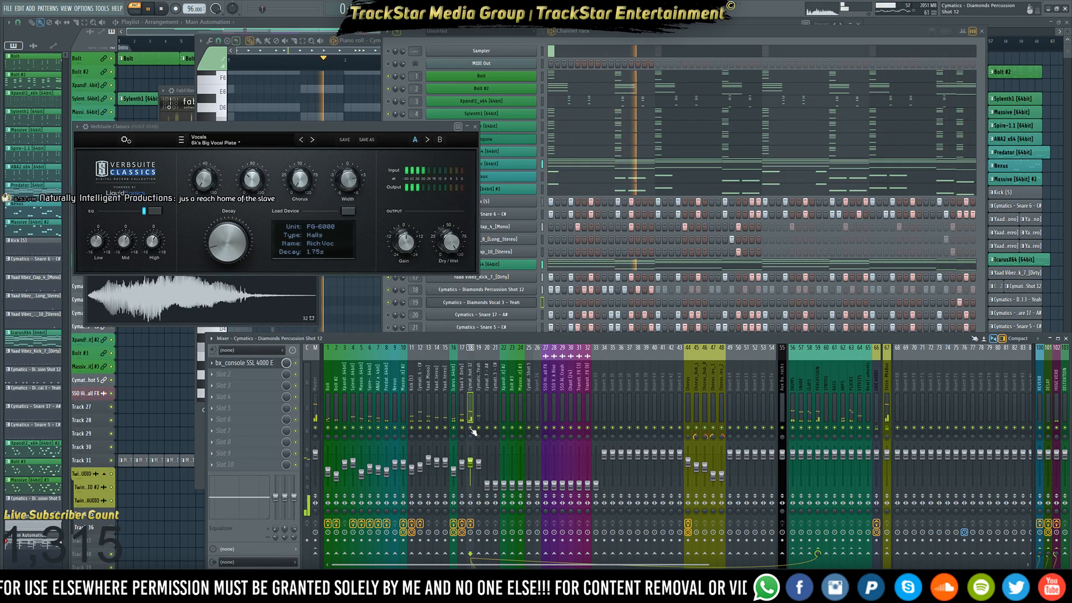
{"action": "key", "text": "space"}
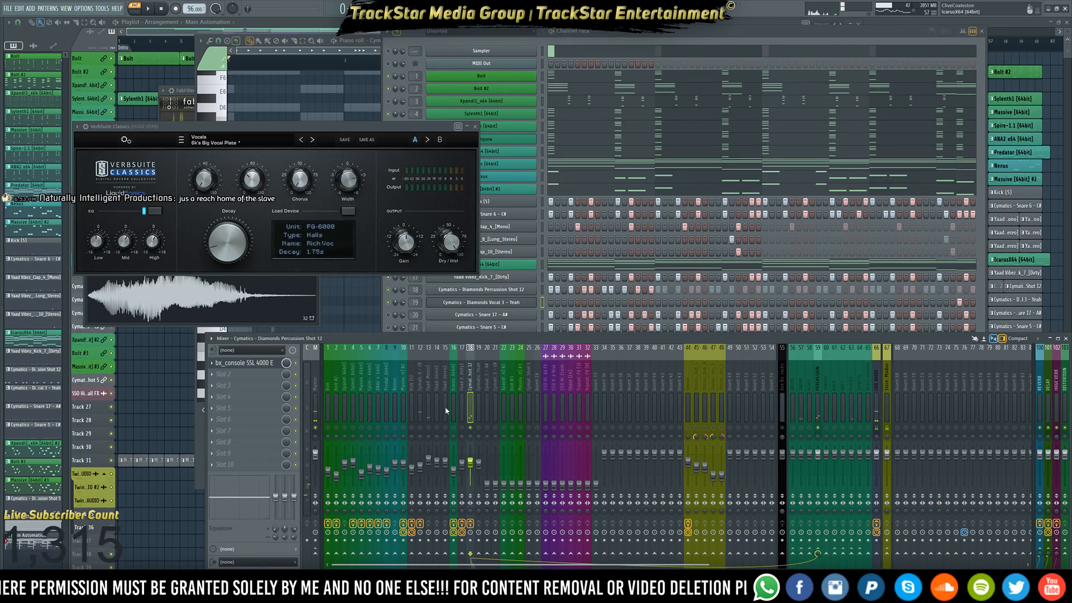
Send the Vocal 3 - Yeah mixer track to HUGE VERB and audition the soloed vocal with the reverb
{"action": "left_click", "coordinate": [478, 406]}
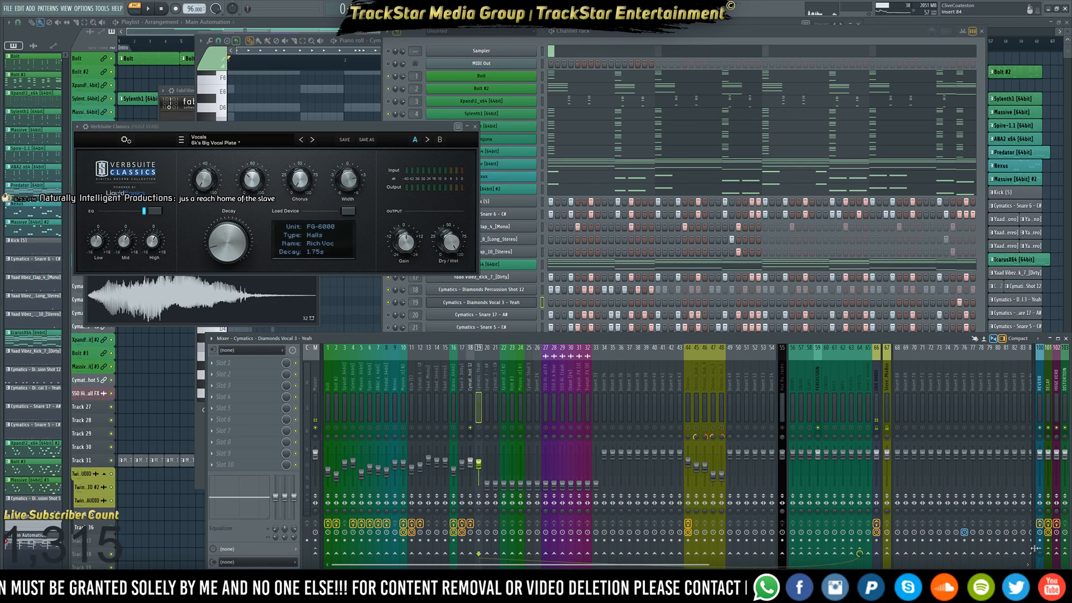
{"action": "key", "text": "space"}
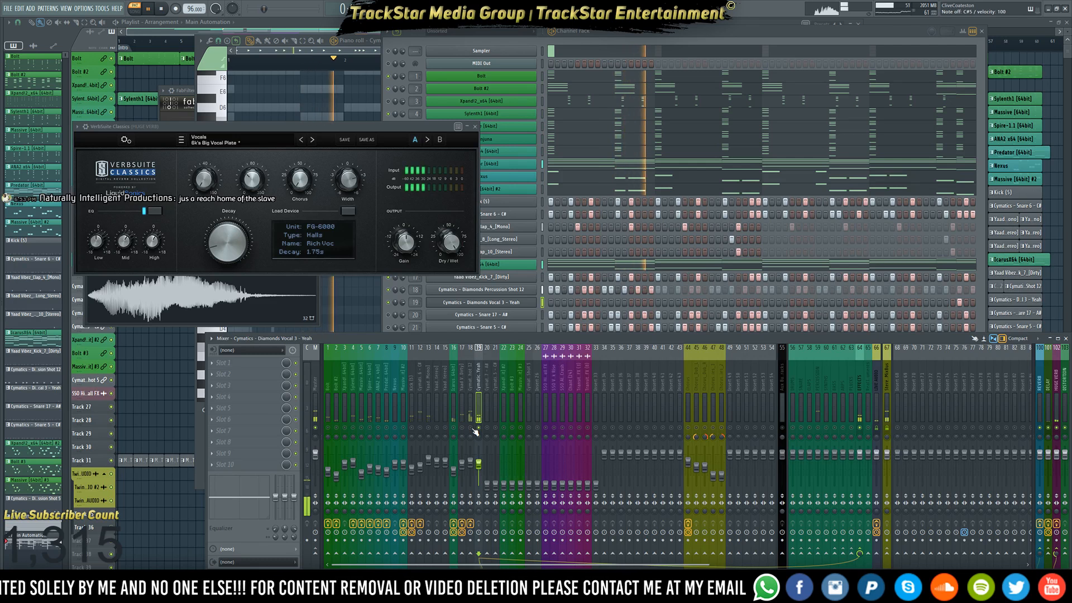
{"action": "key", "text": "space"}
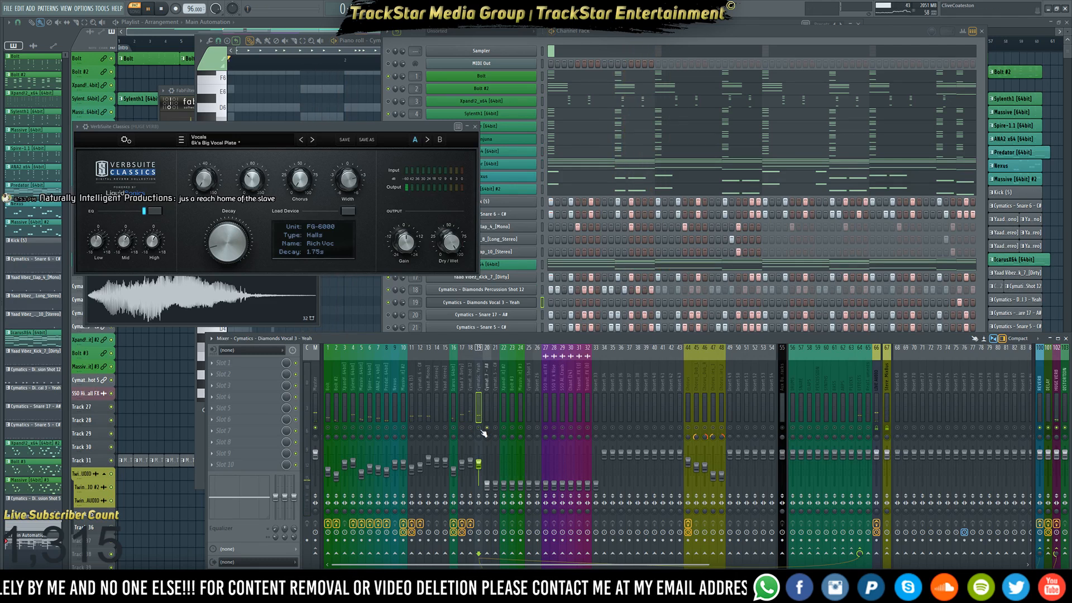
Load Fruity Parametric EQ 2 in the Vocal 3 - Yeah mixer track's first effect slot while the beat plays
{"action": "key", "text": "space"}
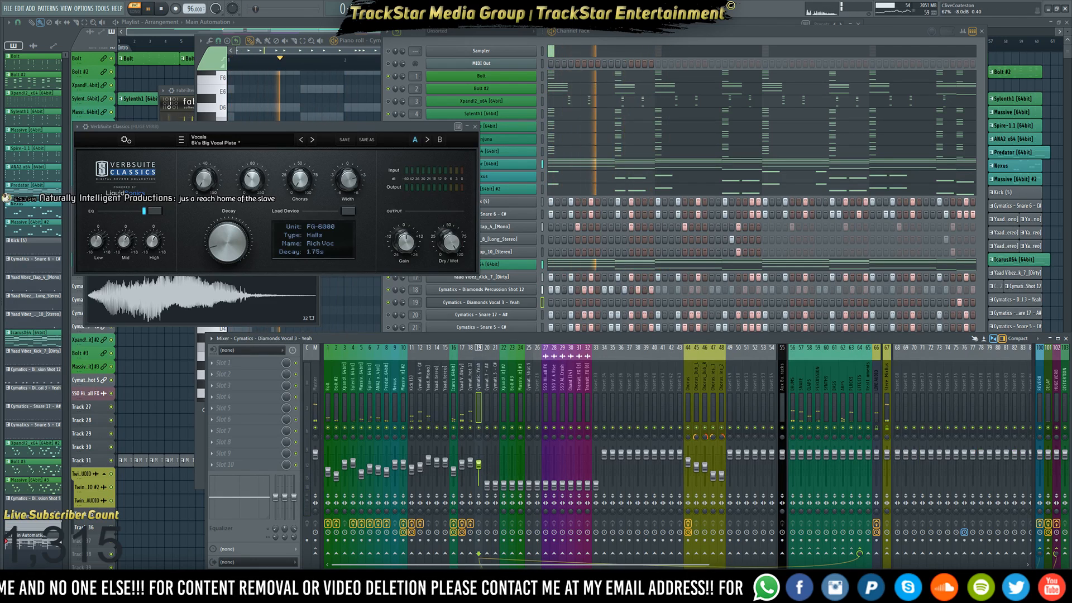
{"action": "left_click", "coordinate": [223, 363]}
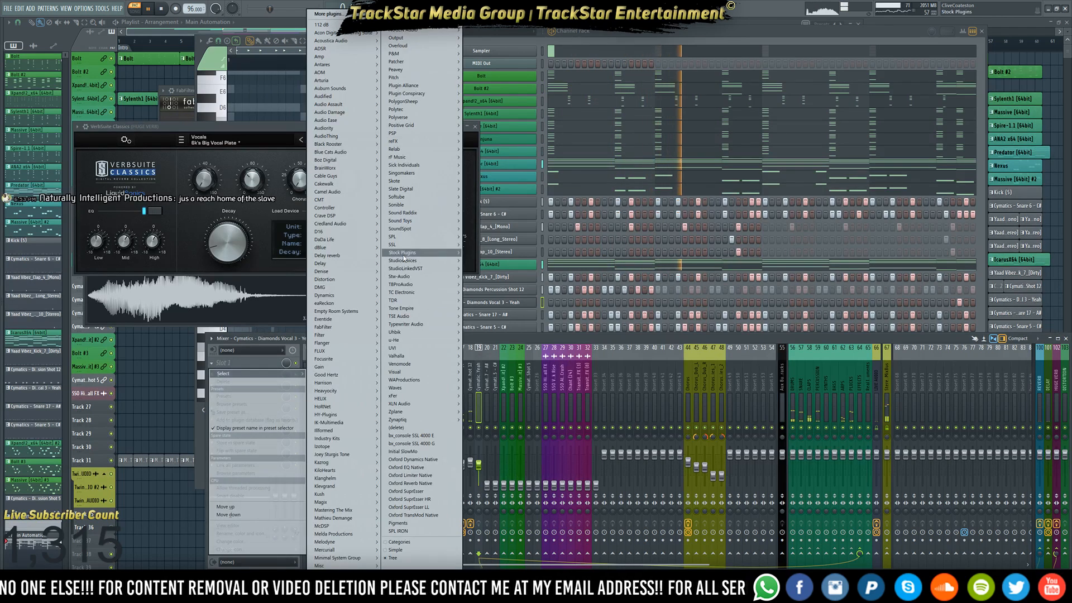
{"action": "mouse_move", "coordinate": [403, 252]}
{"action": "mouse_move", "coordinate": [486, 260]}
{"action": "left_click", "coordinate": [533, 261]}
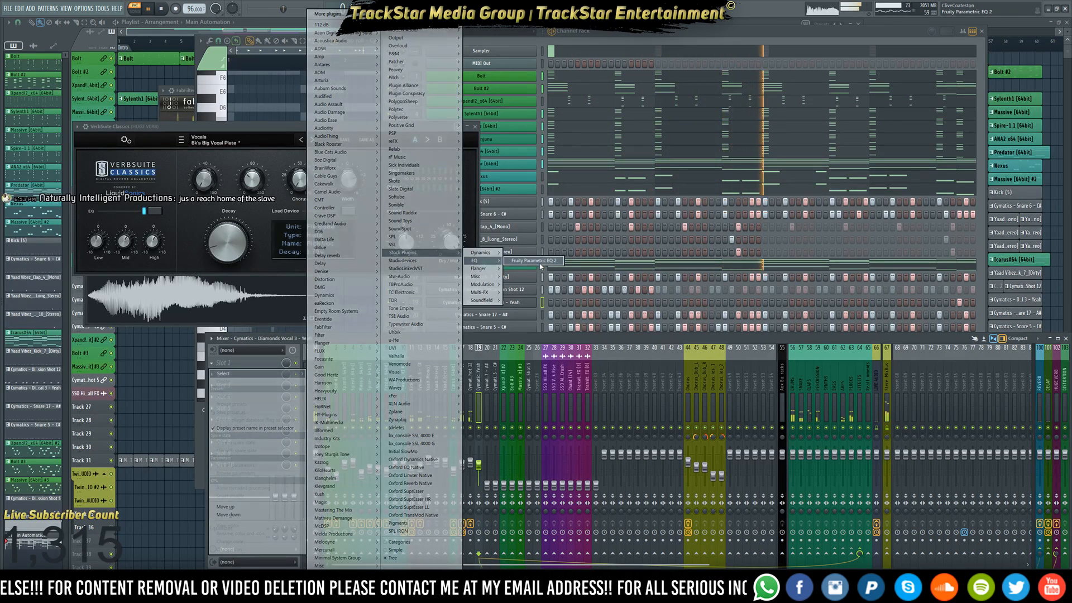
{"action": "left_click_drag", "start_coordinate": [193, 68], "coordinate": [645, 159]}
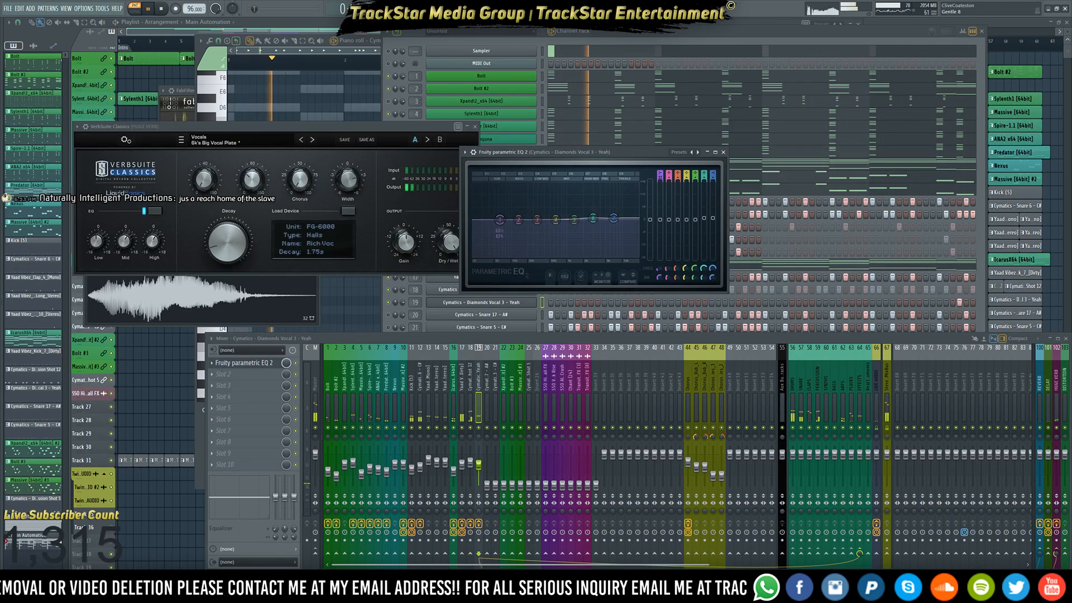
Turn the first EQ band on the Vocal 3 - Yeah track into a high-pass filter and raise its cutoff to about 143 Hz
{"action": "left_click_drag", "start_coordinate": [660, 179], "coordinate": [660, 192]}
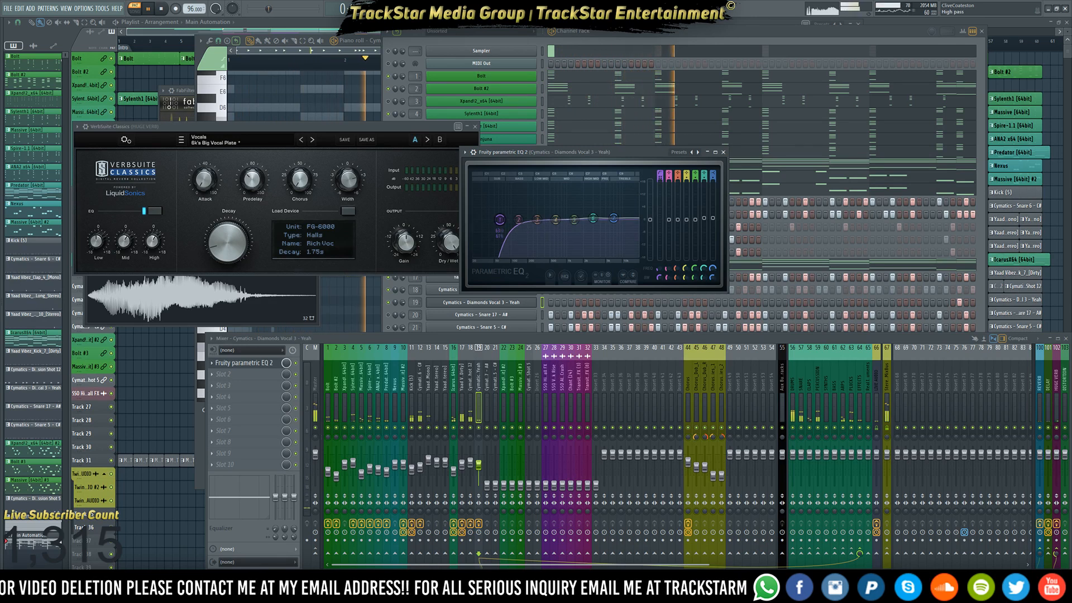
{"action": "left_click_drag", "start_coordinate": [500, 220], "coordinate": [512, 220]}
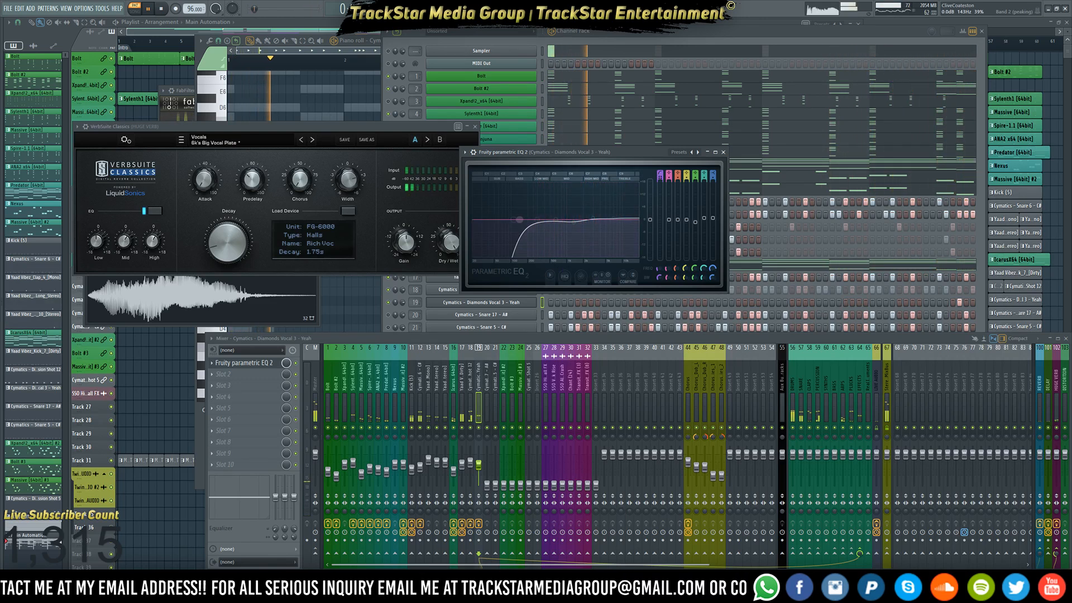
{"action": "key", "text": "space"}
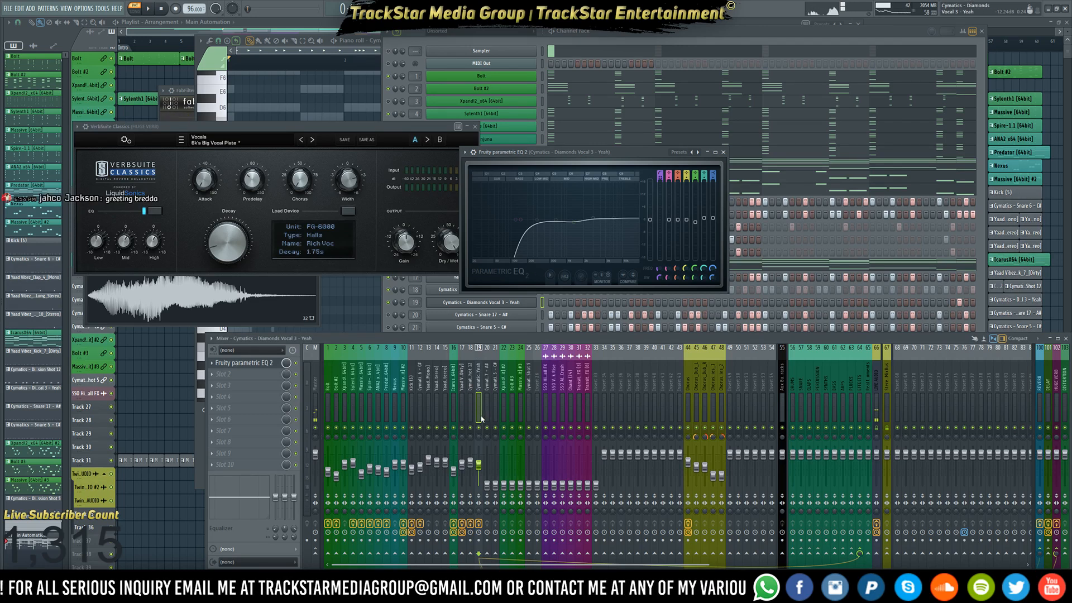
Rename the DISTORTION mixer track as REPEATER
{"action": "left_click", "coordinate": [1048, 403]}
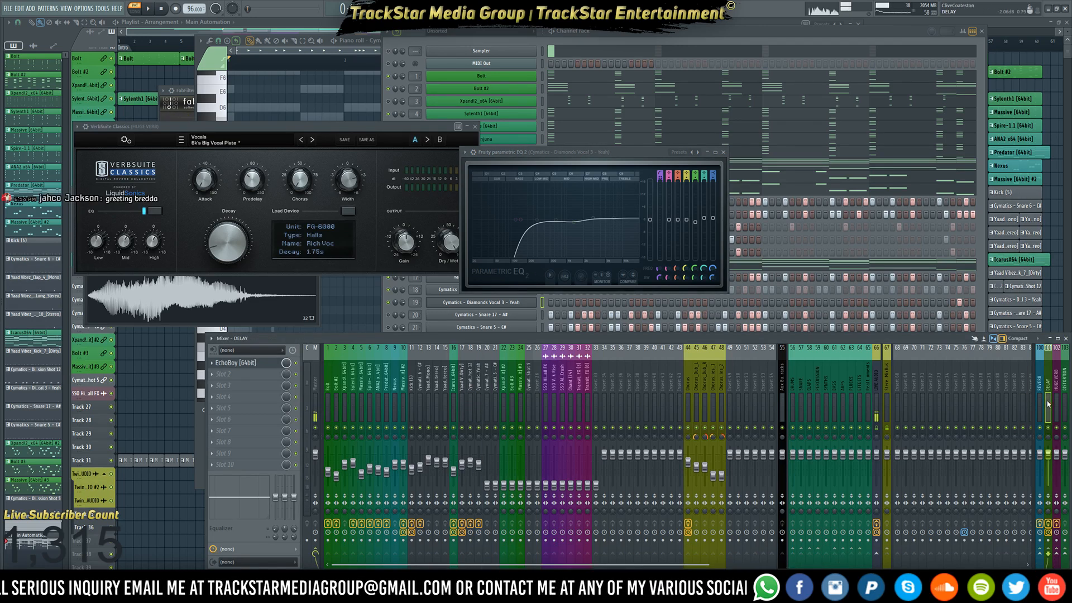
{"action": "left_click", "coordinate": [1063, 404]}
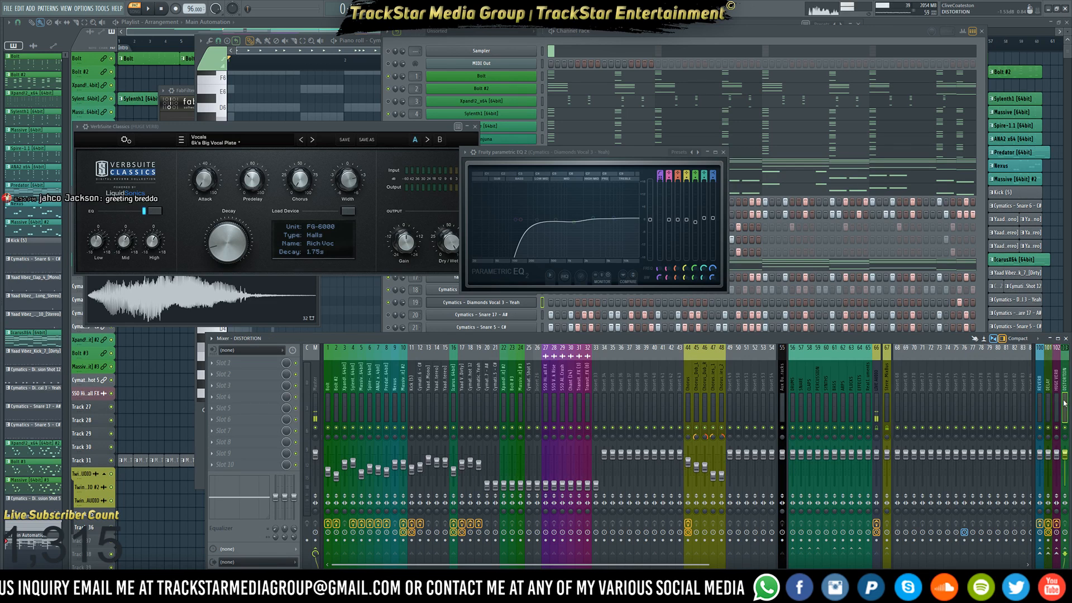
{"action": "key", "text": "F2"}
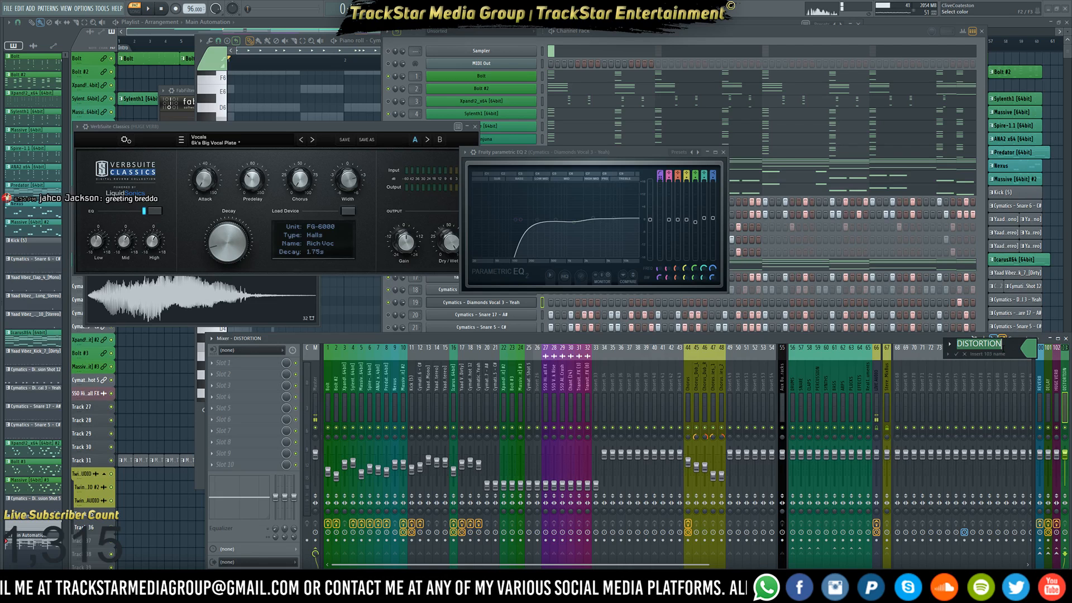
{"action": "type", "text": "REPEAT"}
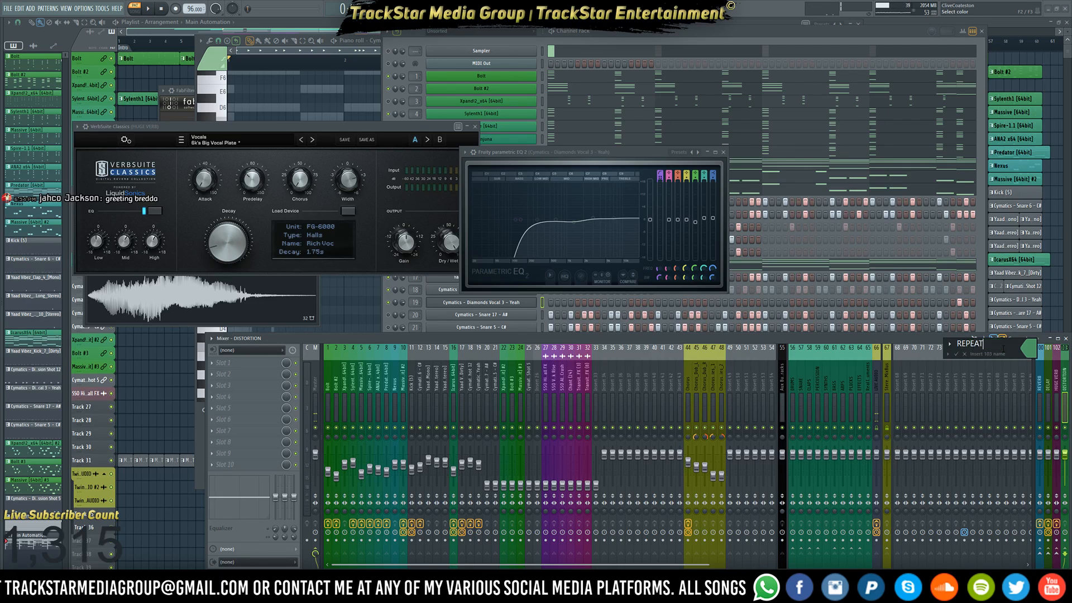
{"action": "type", "text": "ER"}
{"action": "key", "text": "Return"}
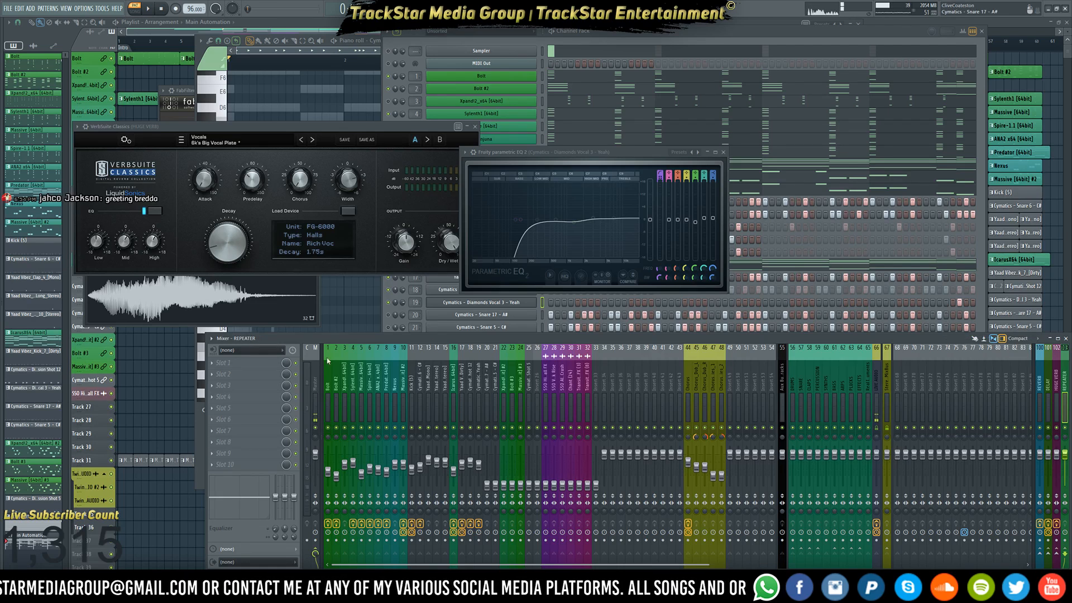
Load the Slate Digital Repeater delay in the REPEATER track's first effect slot
{"action": "left_click", "coordinate": [234, 363]}
{"action": "mouse_move", "coordinate": [235, 374]}
{"action": "mouse_move", "coordinate": [425, 190]}
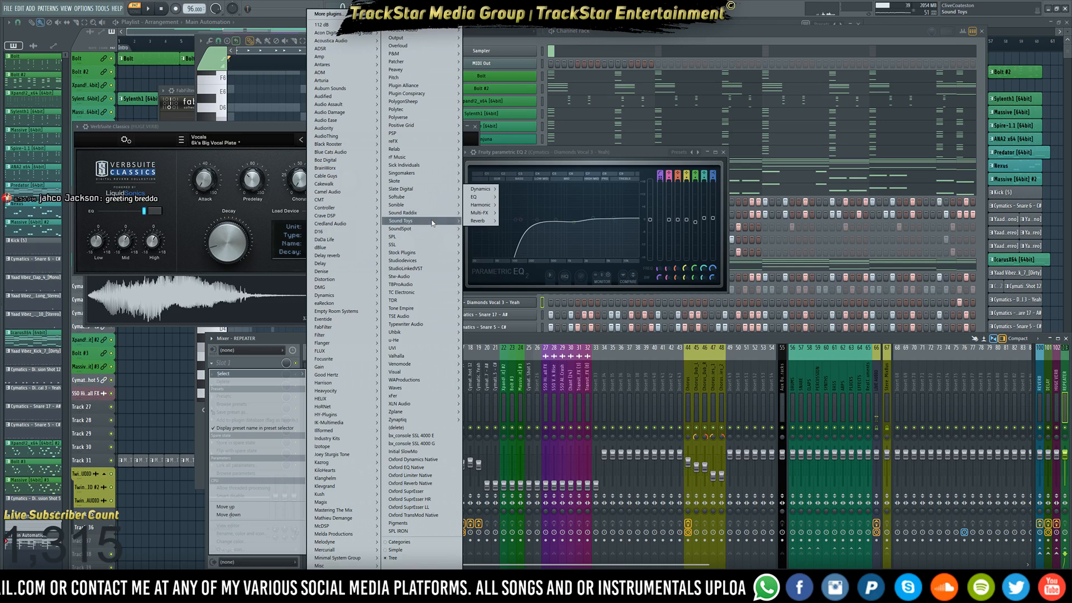
{"action": "mouse_move", "coordinate": [433, 221]}
{"action": "mouse_move", "coordinate": [481, 222]}
{"action": "left_click", "coordinate": [528, 238]}
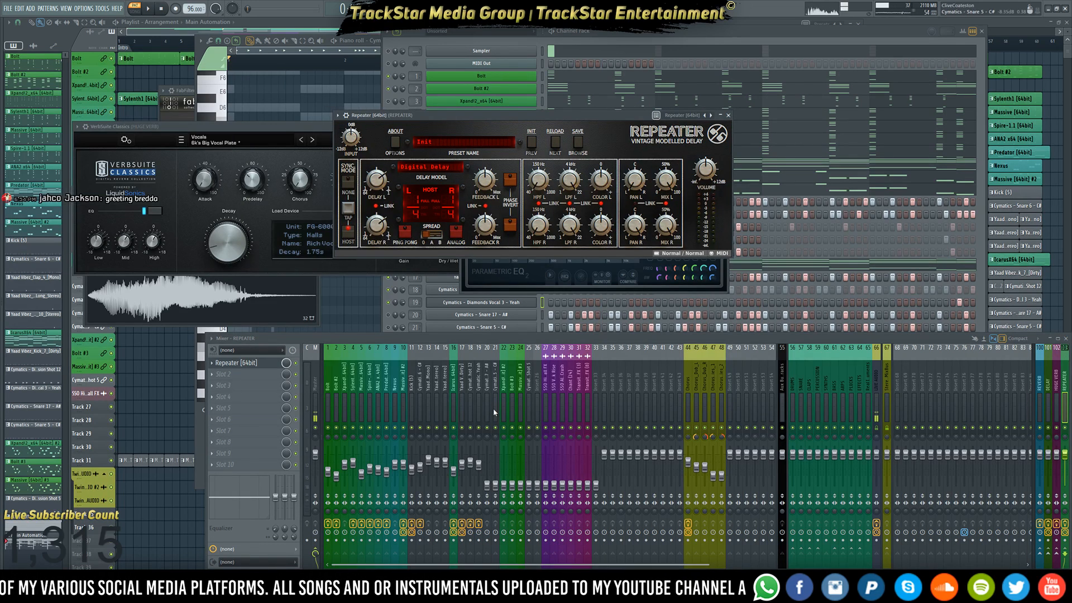
Turn on Repeater's Ping Pong mode, adjust its stereo spread and set the left and right delay durations to 1/2
{"action": "left_click", "coordinate": [478, 413]}
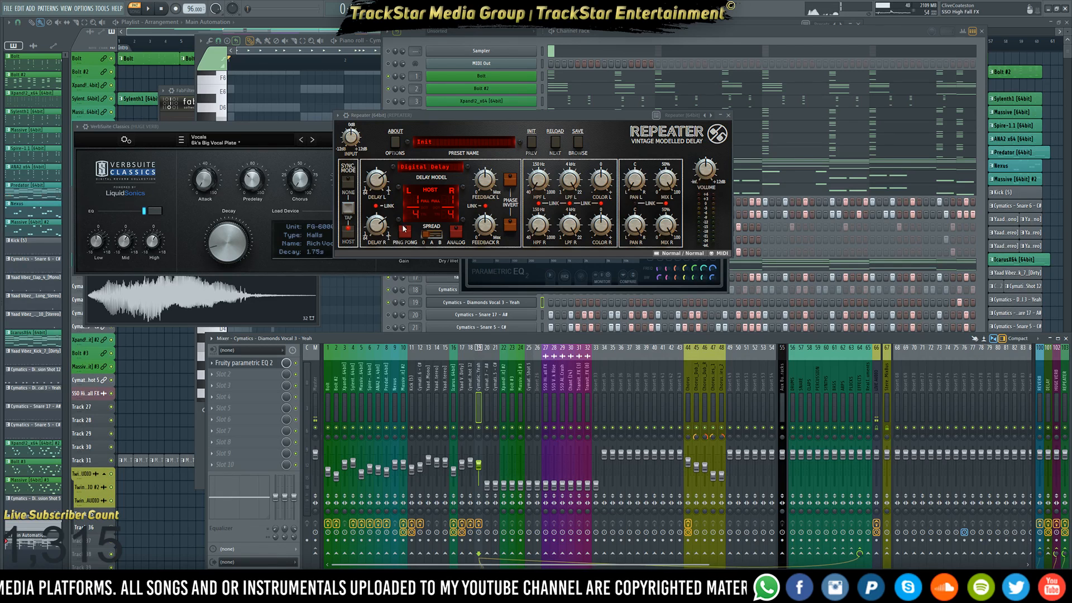
{"action": "left_click", "coordinate": [429, 239]}
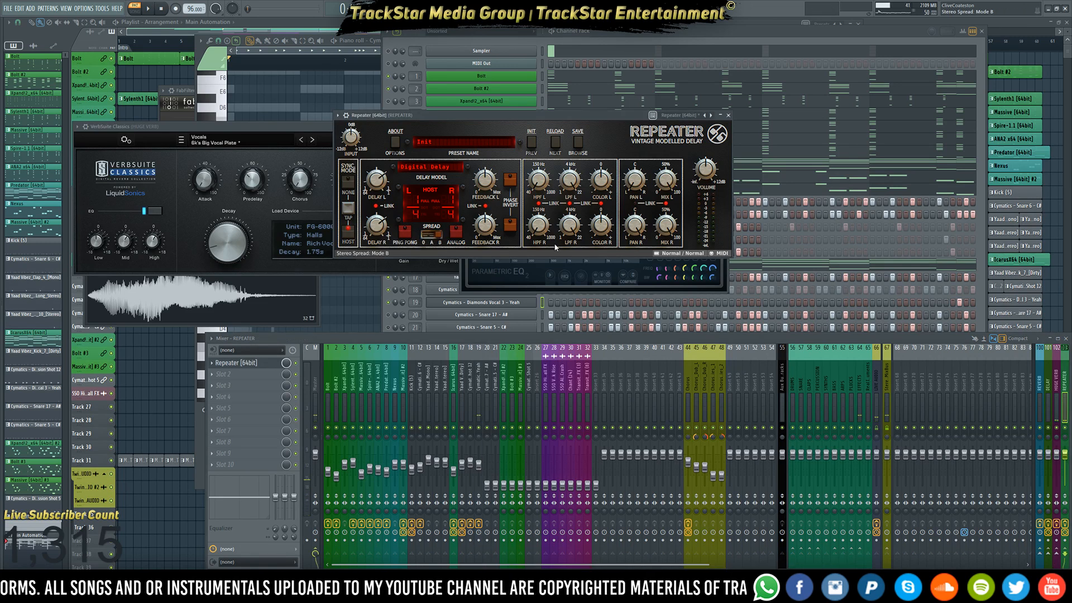
{"action": "left_click", "coordinate": [425, 238]}
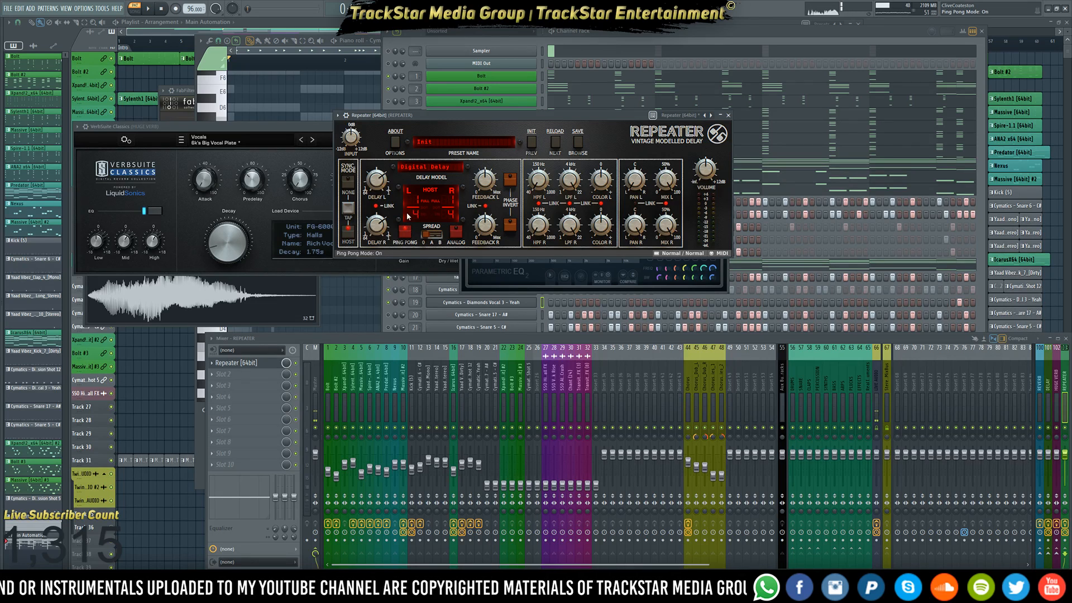
{"action": "left_click_drag", "start_coordinate": [376, 221], "coordinate": [376, 205]}
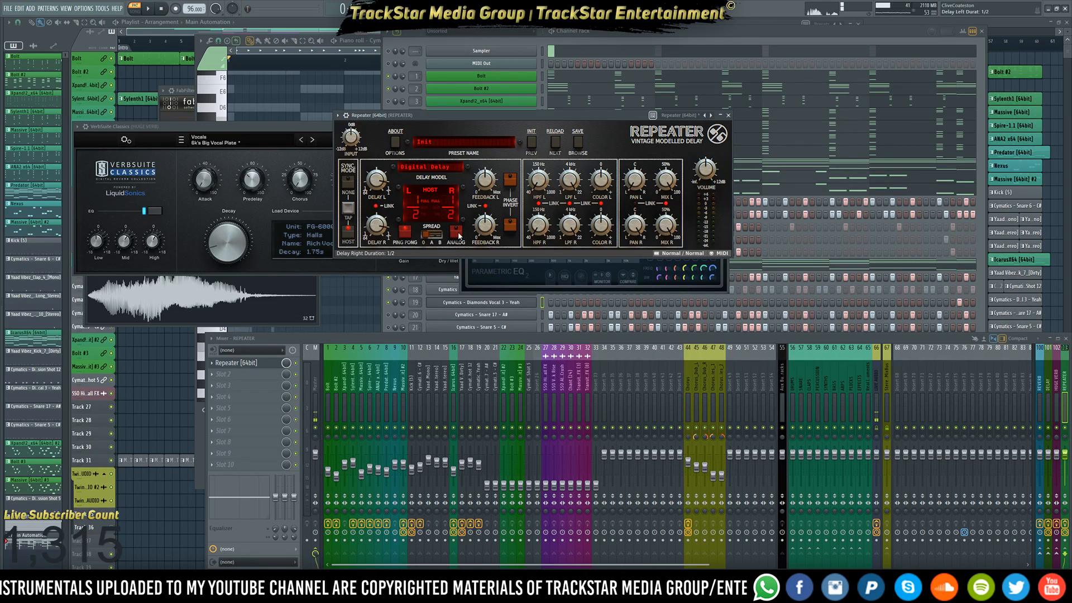
Set Repeater's feedback to 46% and color to +33% on both channels, and adjust its high-pass filter
{"action": "left_click_drag", "start_coordinate": [484, 225], "coordinate": [483, 229]}
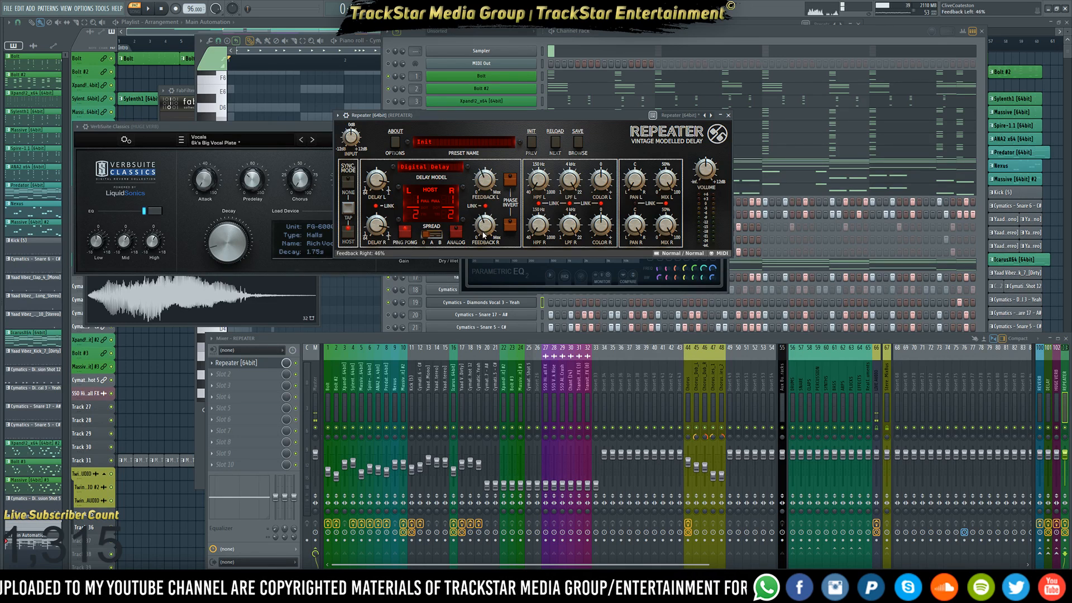
{"action": "left_click_drag", "start_coordinate": [596, 188], "coordinate": [598, 170]}
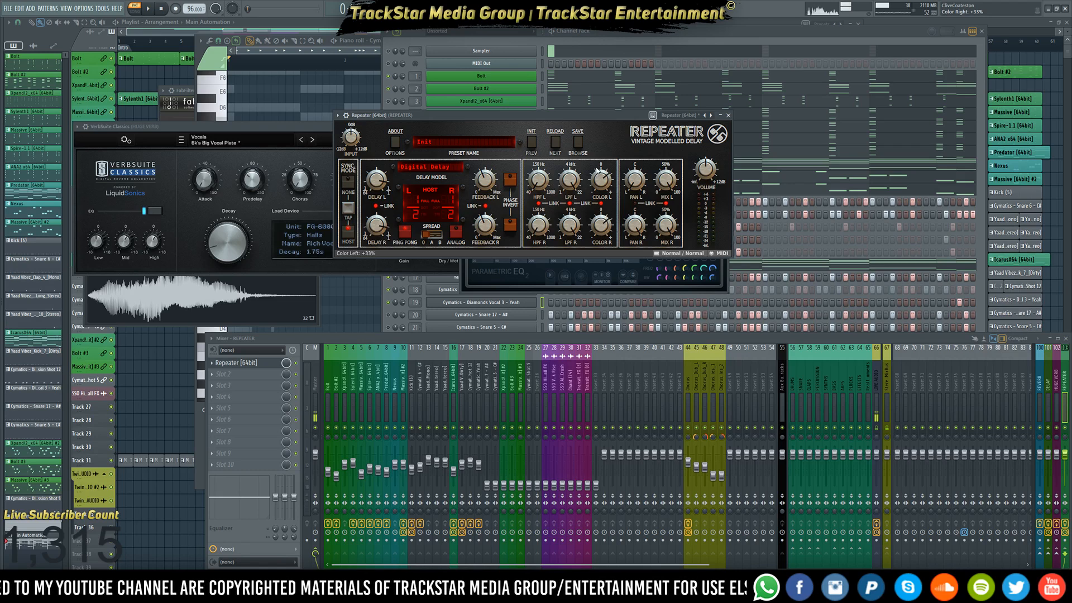
{"action": "left_click_drag", "start_coordinate": [533, 185], "coordinate": [530, 154]}
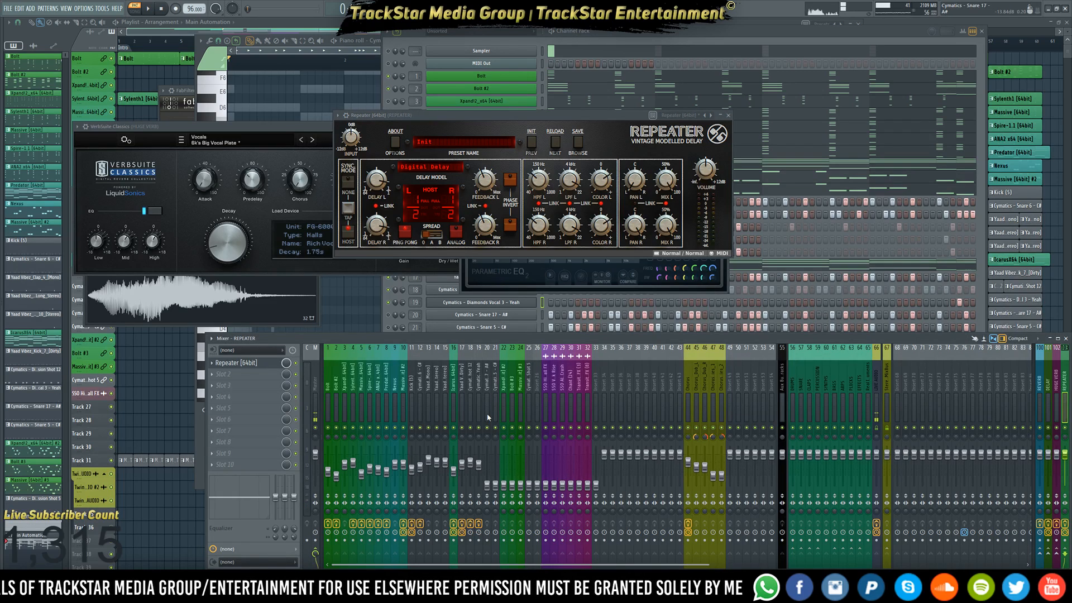
Audition the delay, fine-tune Repeater's feedback and replay with the Vocal 3 - Yeah track's send level at 42%
{"action": "key", "text": "space"}
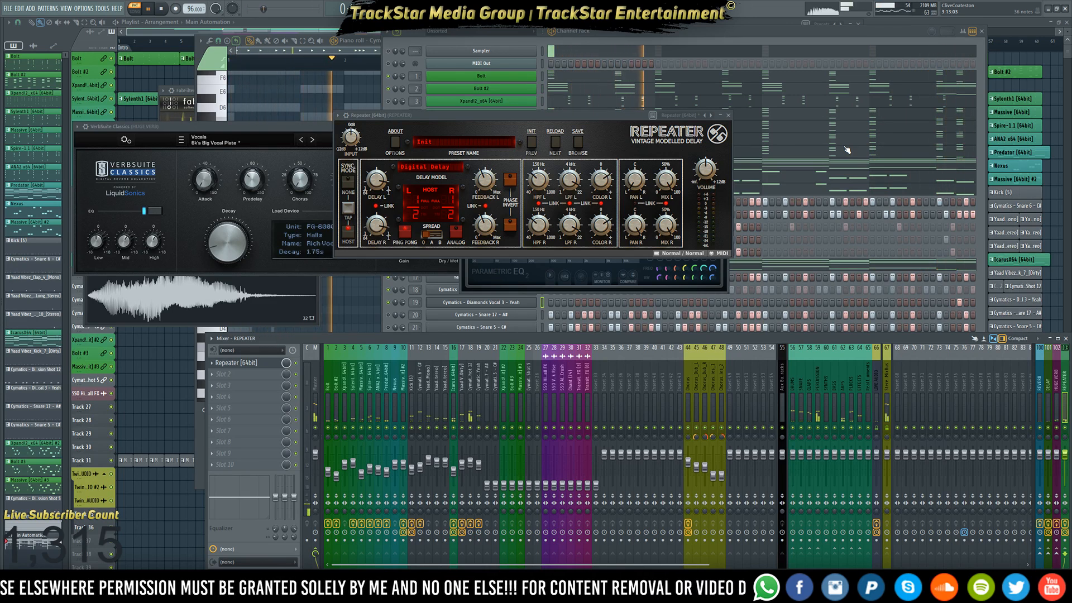
{"action": "key", "text": "space"}
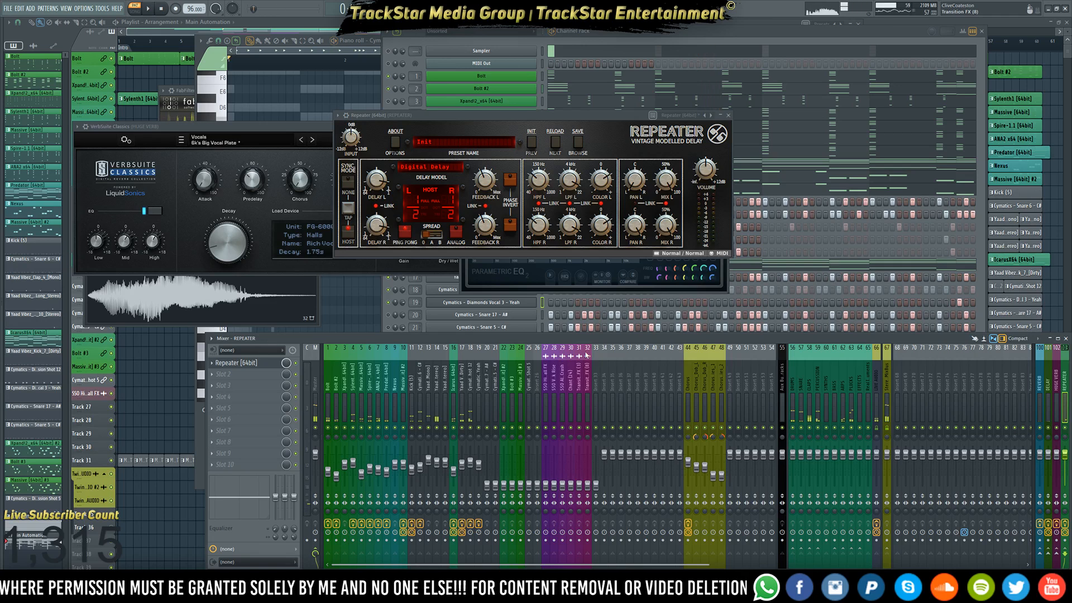
{"action": "left_click_drag", "start_coordinate": [538, 119], "coordinate": [670, 135]}
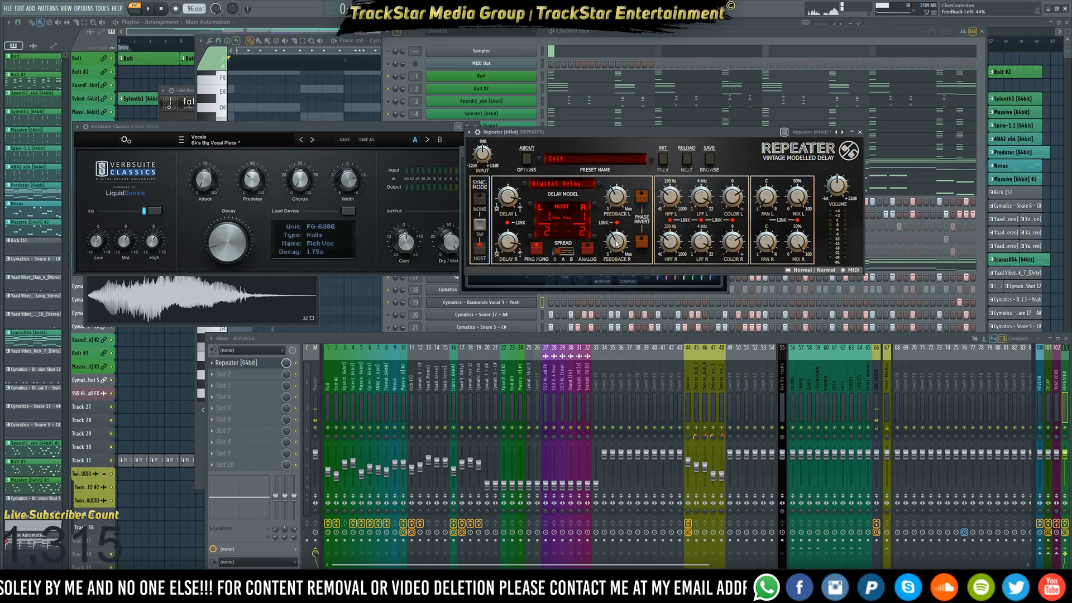
{"action": "left_click_drag", "start_coordinate": [616, 244], "coordinate": [618, 252]}
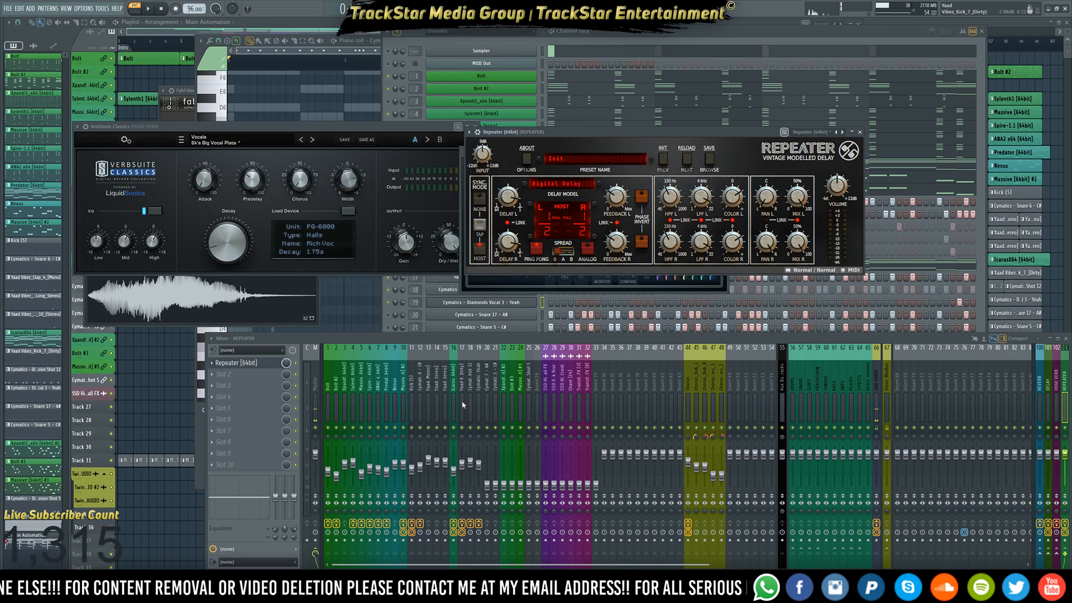
{"action": "left_click", "coordinate": [479, 409]}
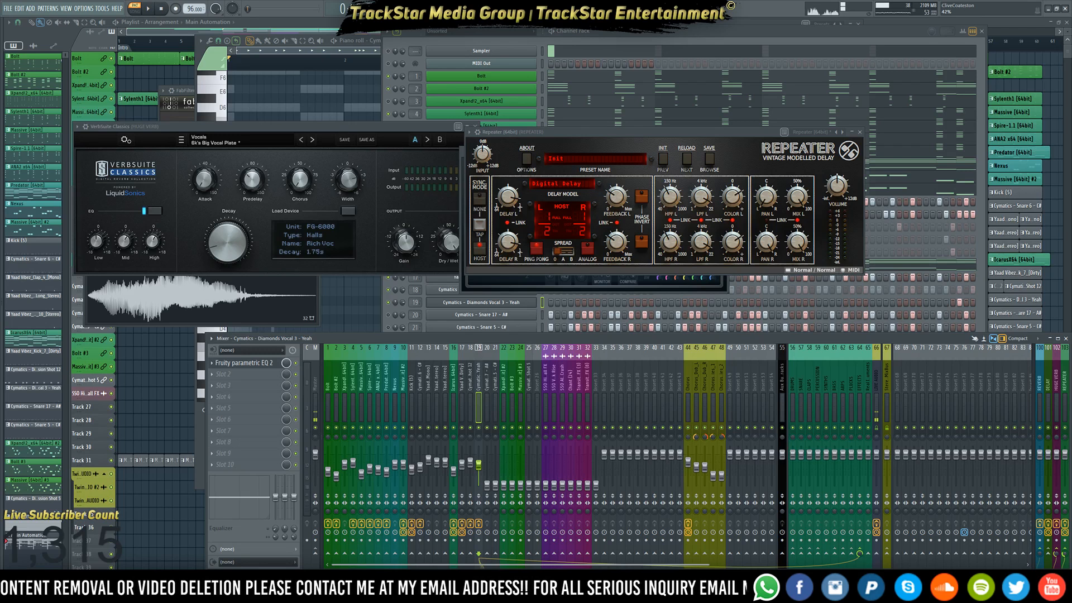
{"action": "key", "text": "space"}
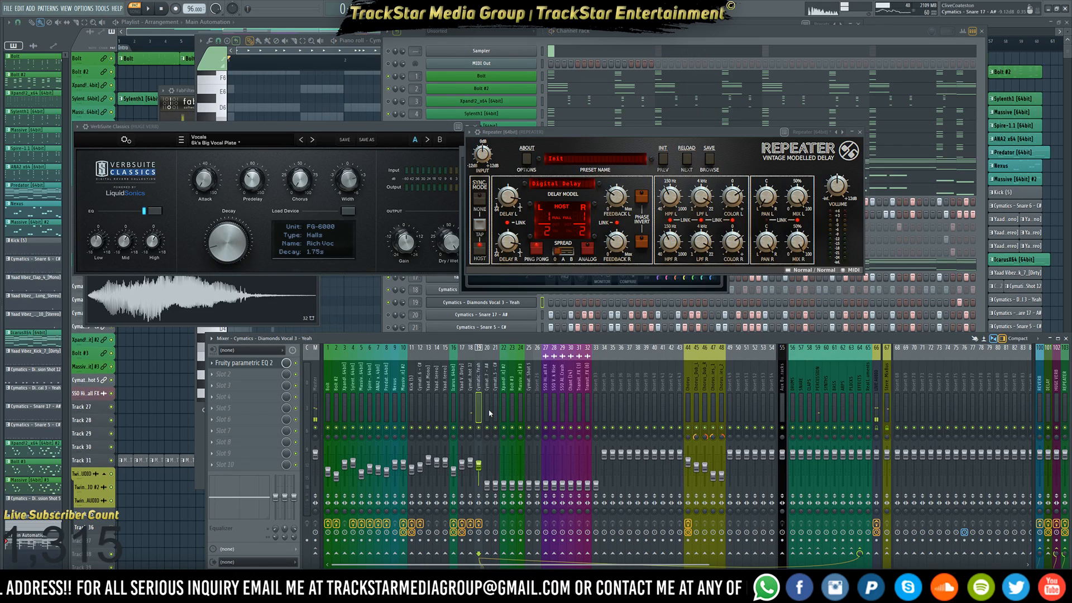
Open the Cymatics Snare 17 - A# channel's settings and switch the channel back on in the channel rack
{"action": "left_click", "coordinate": [485, 444]}
{"action": "left_click", "coordinate": [474, 316]}
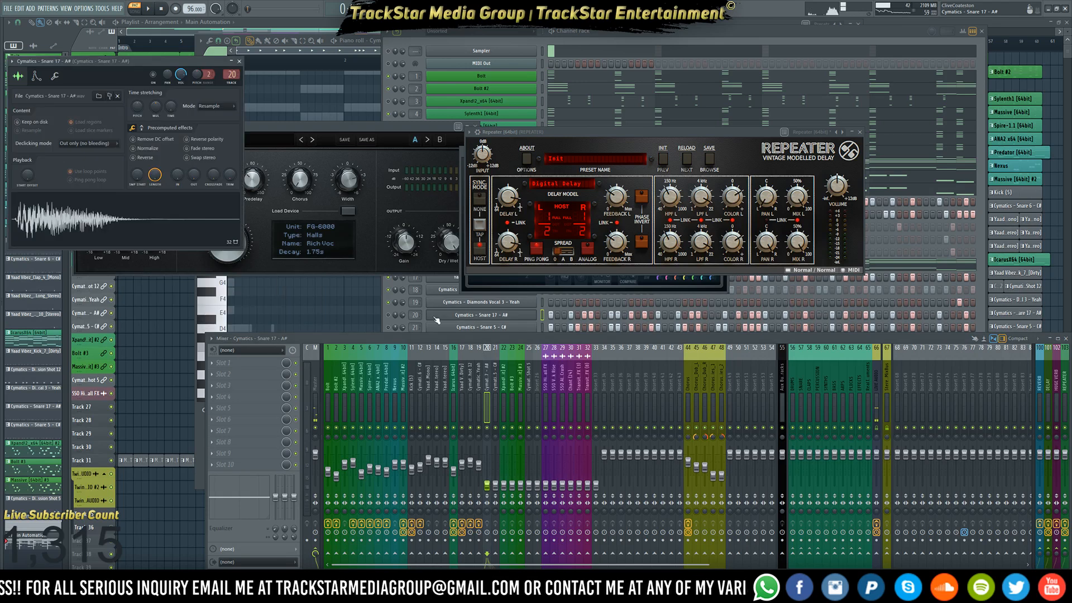
{"action": "left_click", "coordinate": [393, 327]}
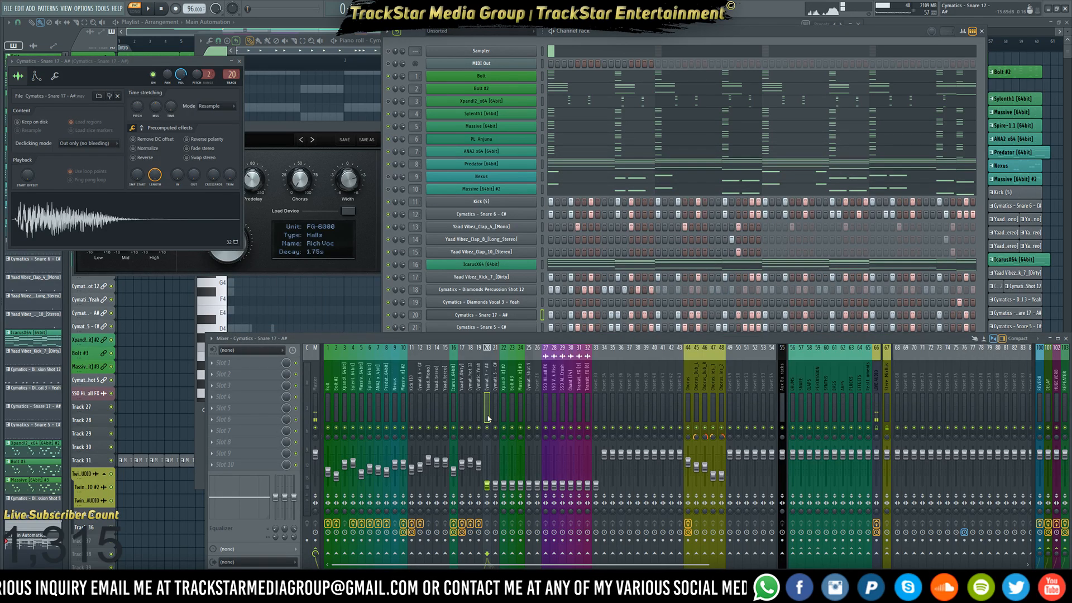
Examine the effects on the neighbouring percussion tracks, browse the Snare 6 track's saved mixer states and reselect the Snare 17 track
{"action": "left_click", "coordinate": [495, 418]}
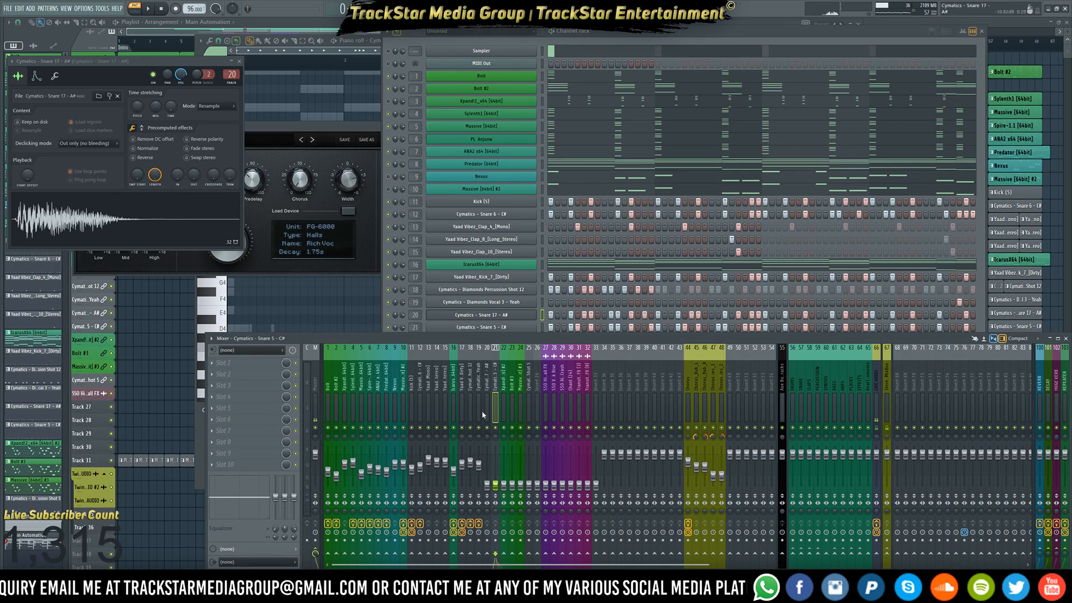
{"action": "left_click", "coordinate": [470, 410]}
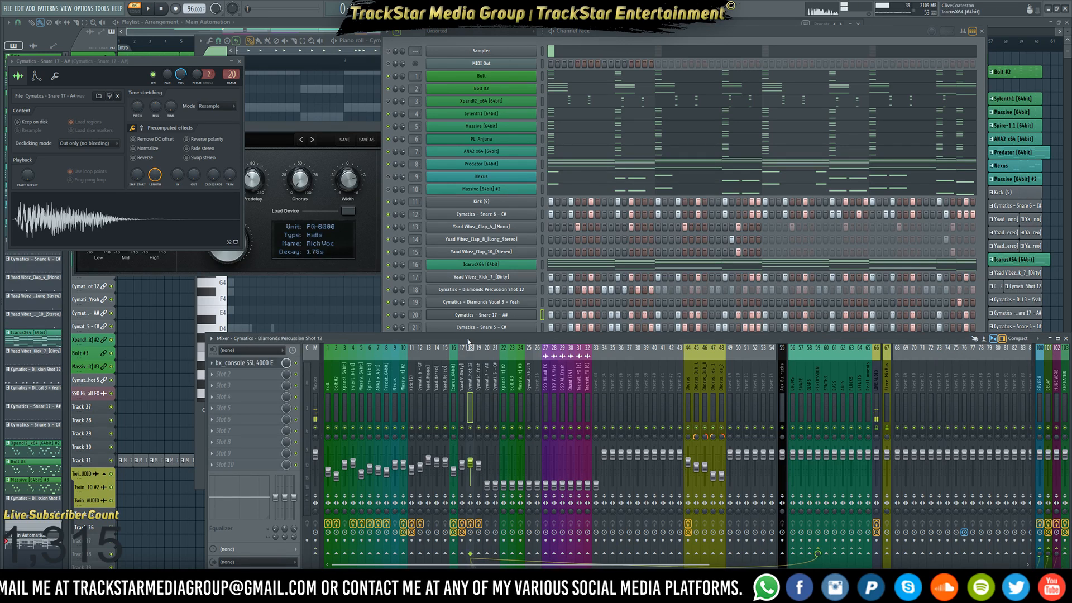
{"action": "left_click", "coordinate": [463, 398]}
{"action": "left_click", "coordinate": [444, 398]}
{"action": "left_click", "coordinate": [436, 399]}
{"action": "left_click", "coordinate": [420, 398]}
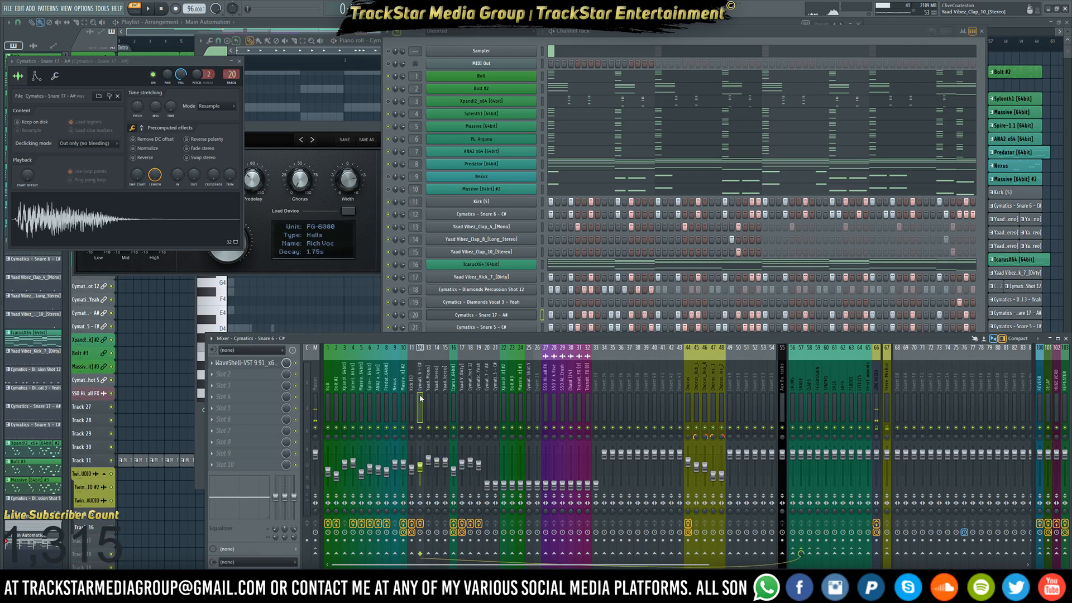
{"action": "right_click", "coordinate": [420, 398]}
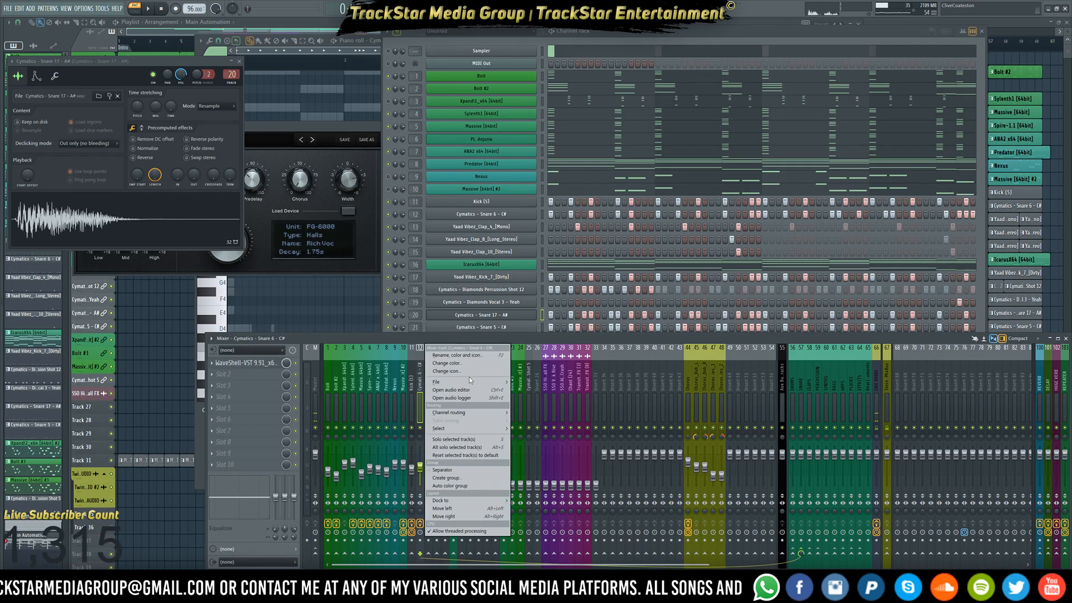
{"action": "mouse_move", "coordinate": [477, 384]}
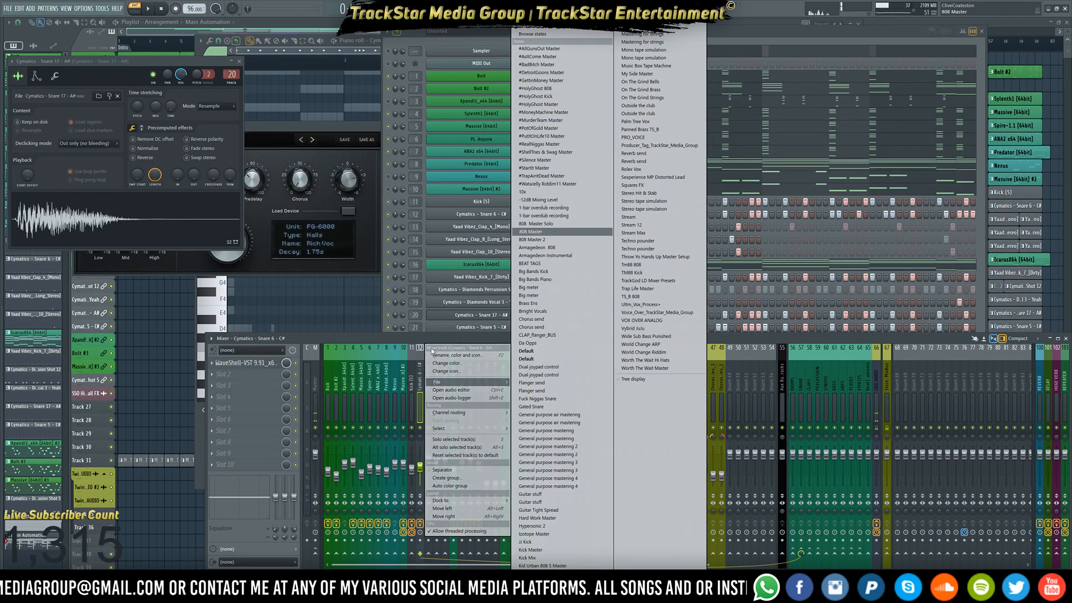
{"action": "left_click", "coordinate": [531, 365]}
{"action": "left_click", "coordinate": [487, 385]}
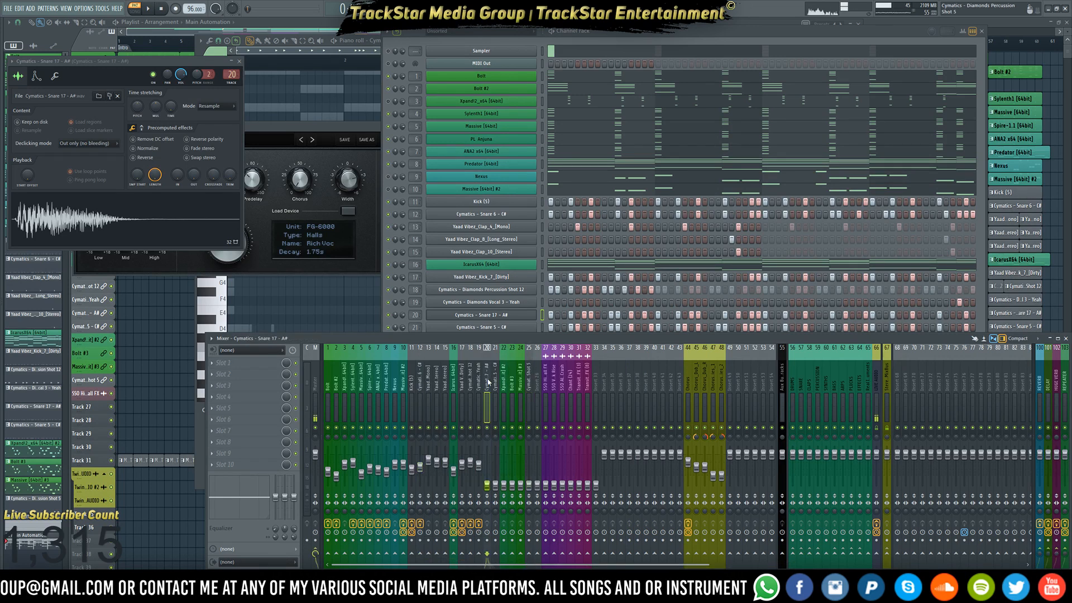
Load the Waves WaveShell-VST 9.91_x64 multi-effect into the first effect slot of the Cymatics Snare 17 - A# track
{"action": "left_click", "coordinate": [288, 363]}
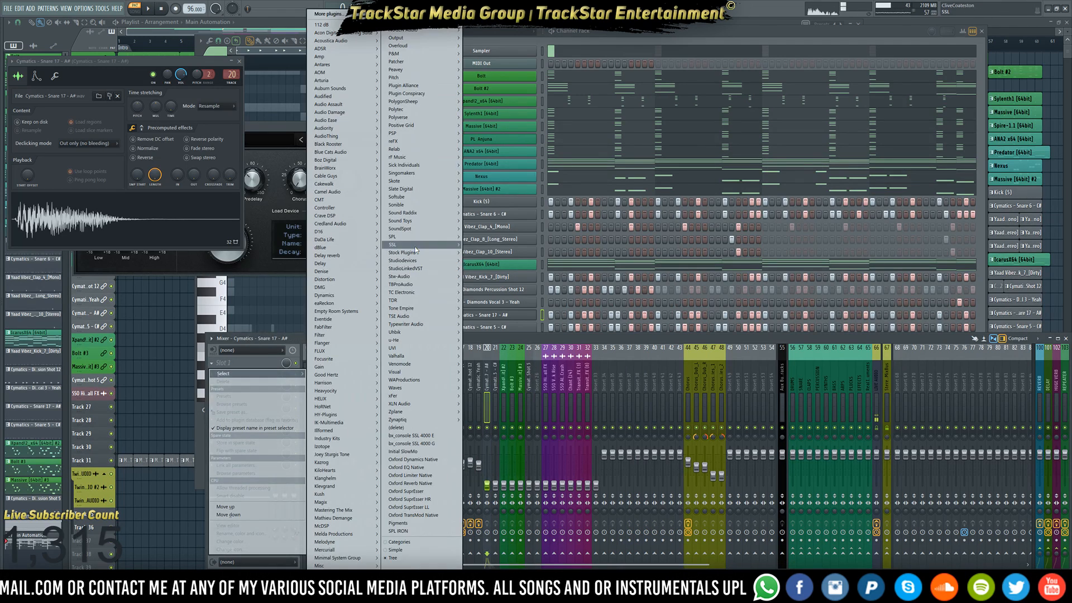
{"action": "mouse_move", "coordinate": [439, 387]}
{"action": "mouse_move", "coordinate": [471, 388]}
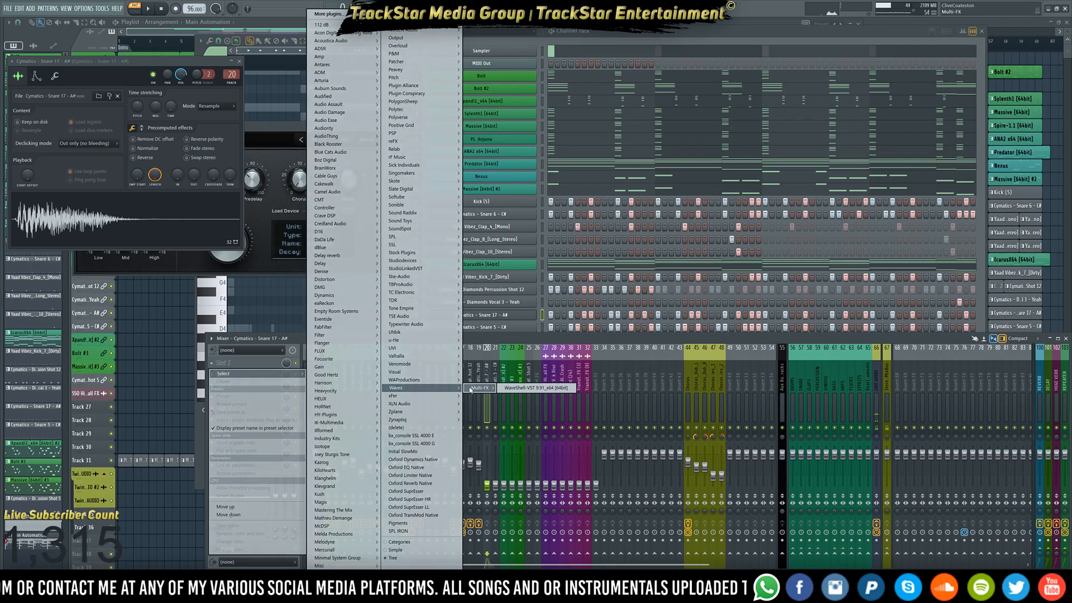
{"action": "left_click", "coordinate": [536, 388]}
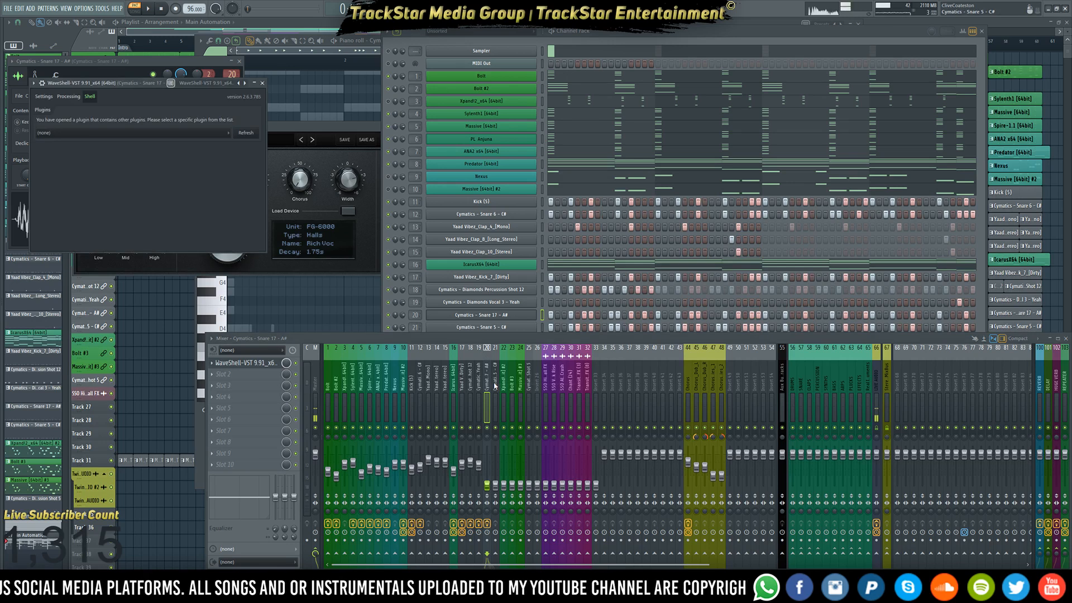
Examine the Snare 17 - A# notes with their velocity and pitch values in the piano roll, and the Snare 5 - C# notes
{"action": "right_click", "coordinate": [527, 319]}
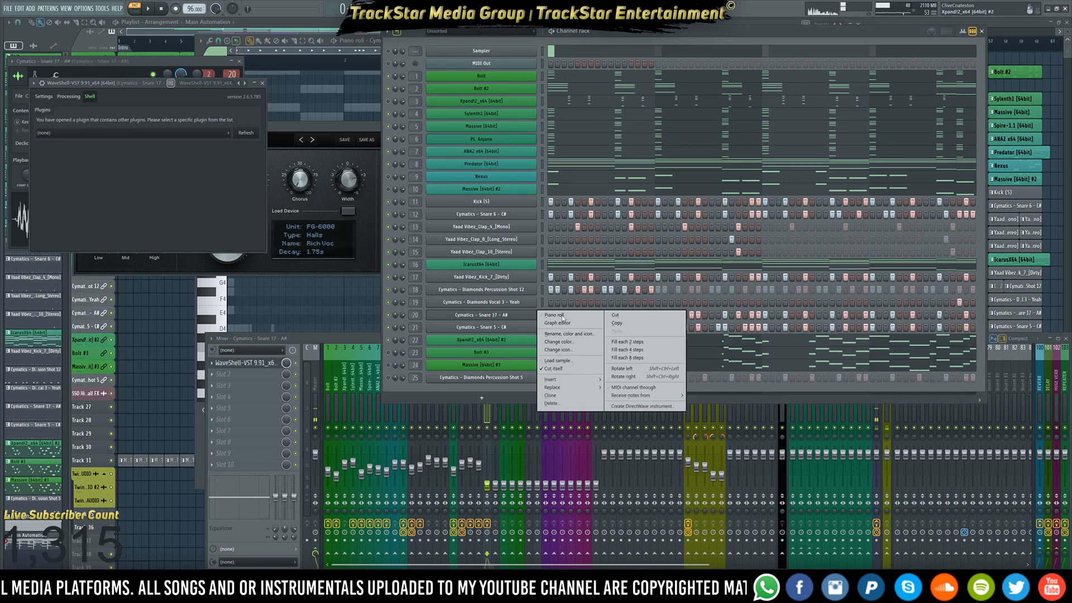
{"action": "left_click", "coordinate": [558, 317]}
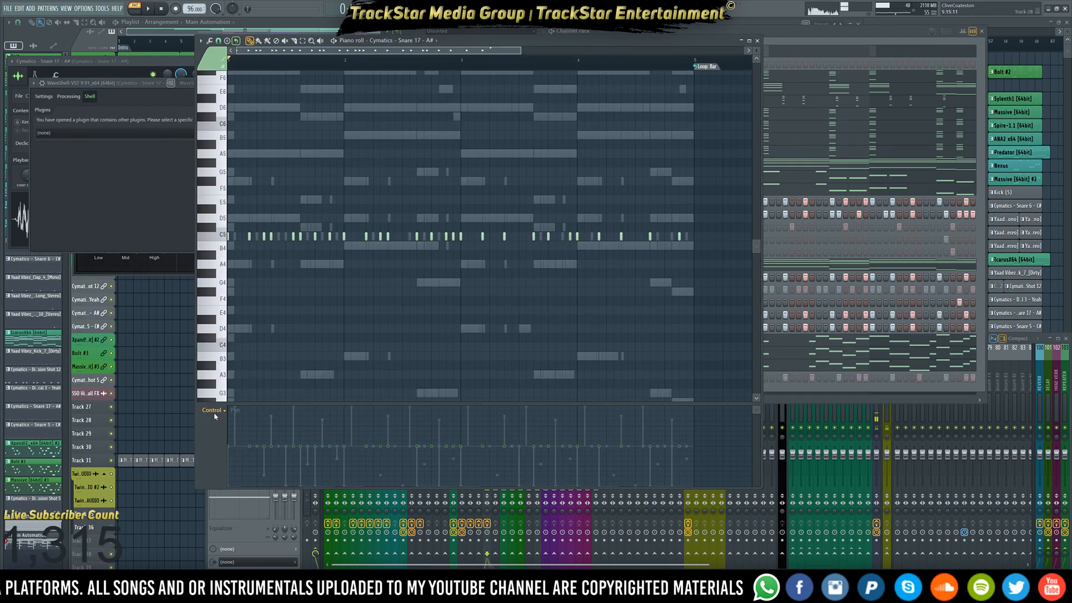
{"action": "left_click", "coordinate": [215, 416]}
{"action": "left_click", "coordinate": [234, 435]}
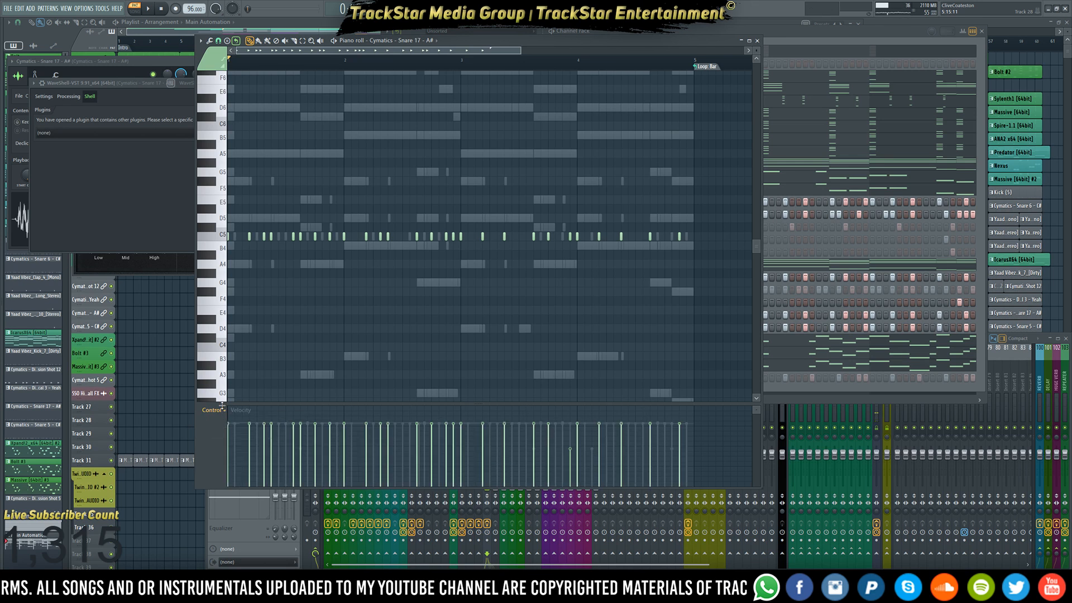
{"action": "left_click", "coordinate": [213, 410]}
{"action": "left_click", "coordinate": [240, 428]}
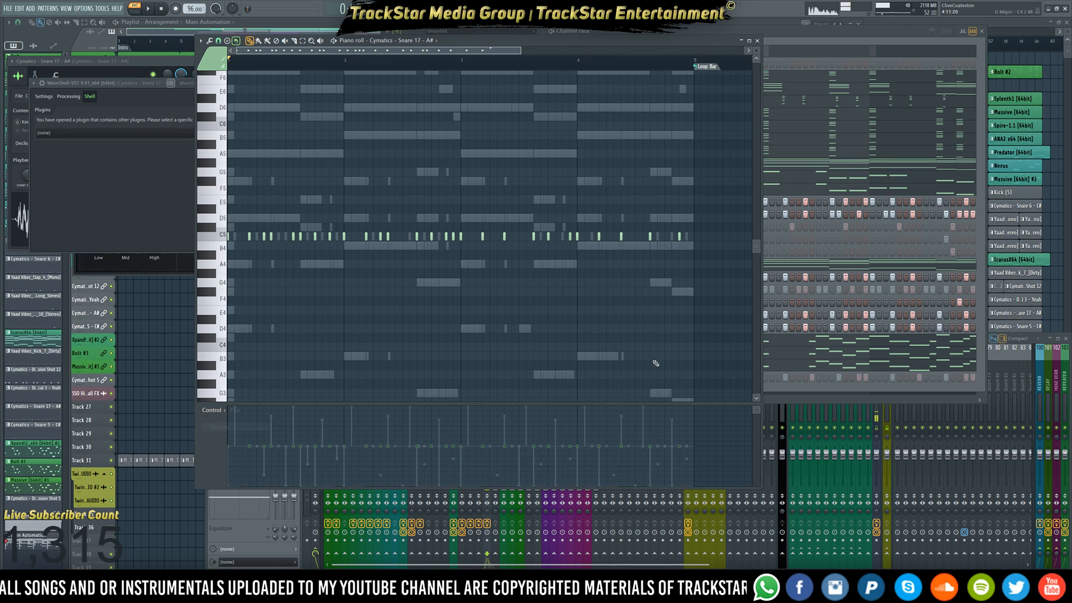
{"action": "left_click", "coordinate": [832, 307]}
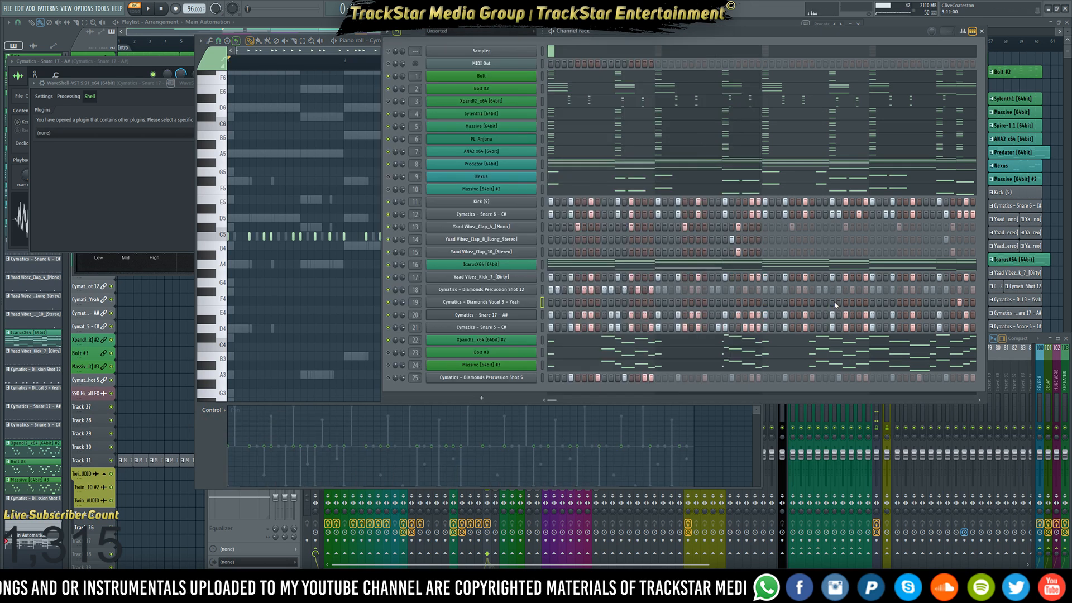
{"action": "right_click", "coordinate": [495, 328]}
{"action": "left_click", "coordinate": [589, 328]}
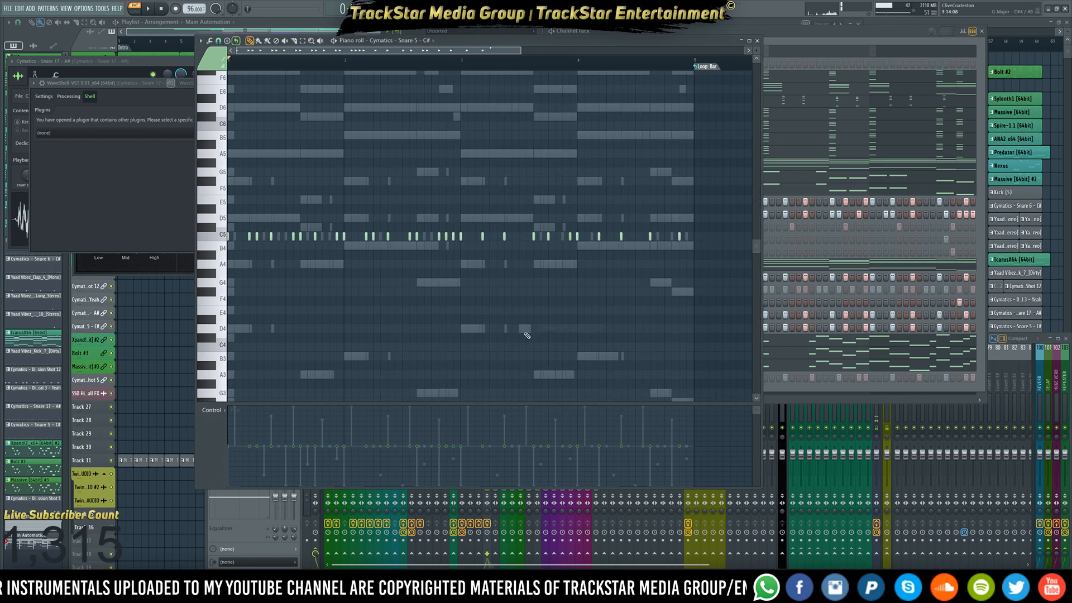
{"action": "left_click", "coordinate": [811, 303]}
{"action": "left_click", "coordinate": [235, 527]}
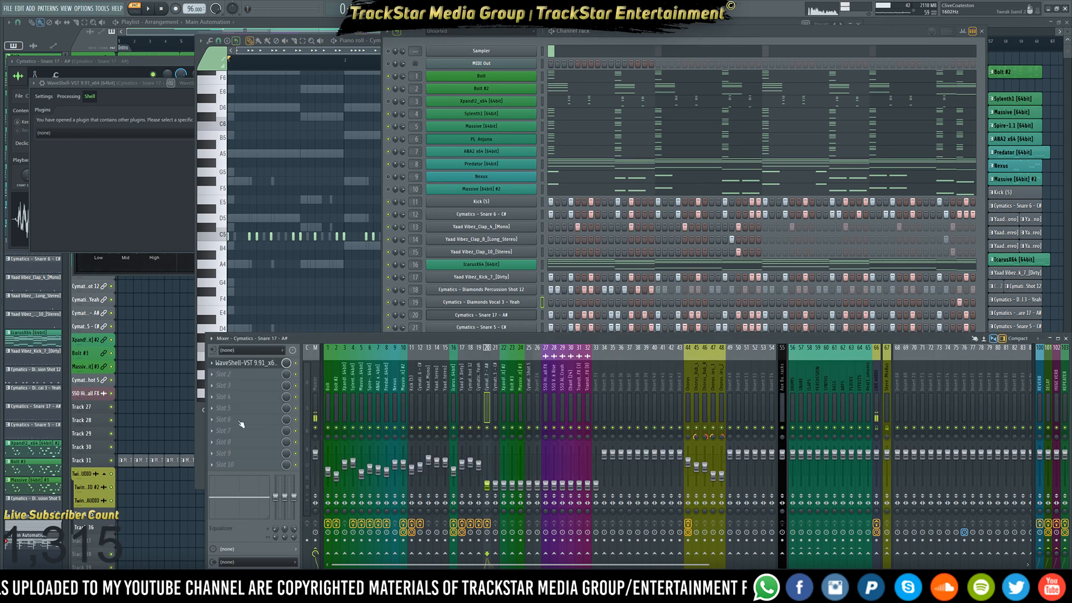
Choose SSLEQ in the Snare 17 track's WaveShell, and load WaveShell with SSLEQ into the Snare 5 - C# track's first slot
{"action": "left_click", "coordinate": [127, 134]}
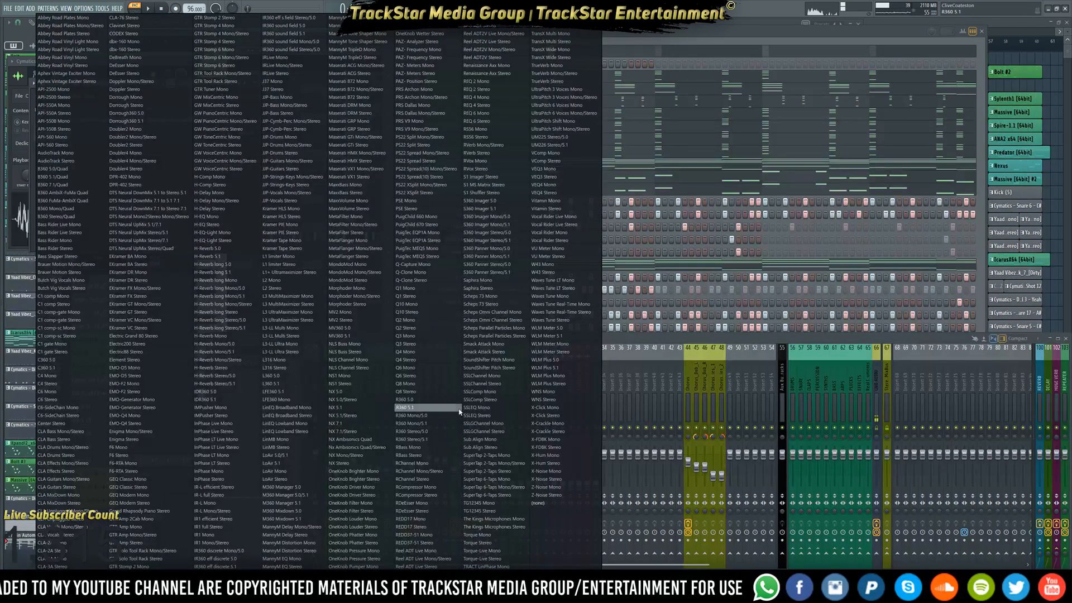
{"action": "left_click", "coordinate": [476, 408]}
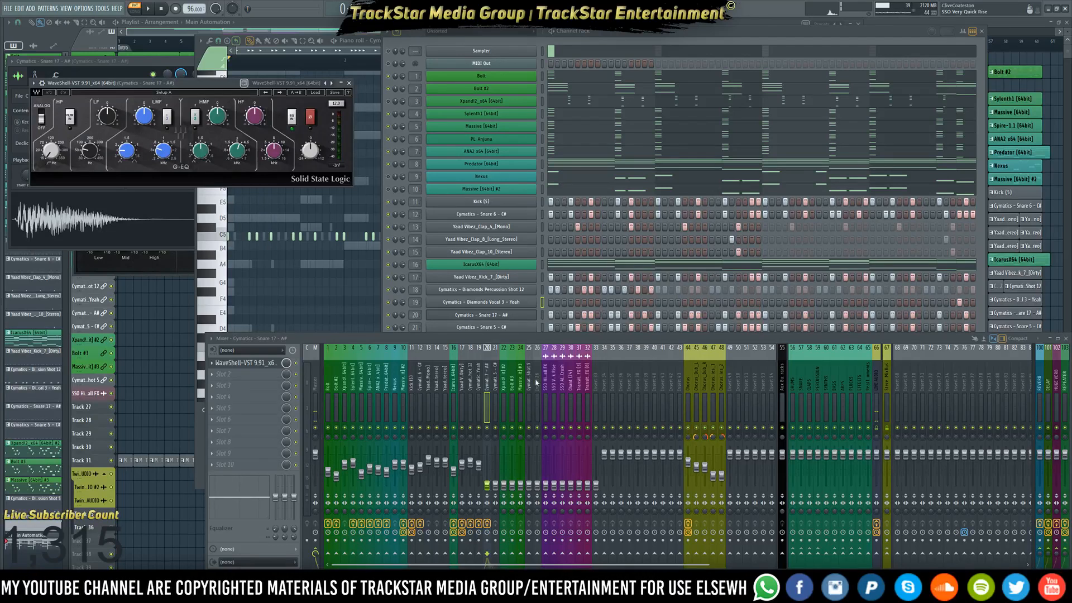
{"action": "left_click", "coordinate": [493, 386]}
{"action": "left_click", "coordinate": [241, 364]}
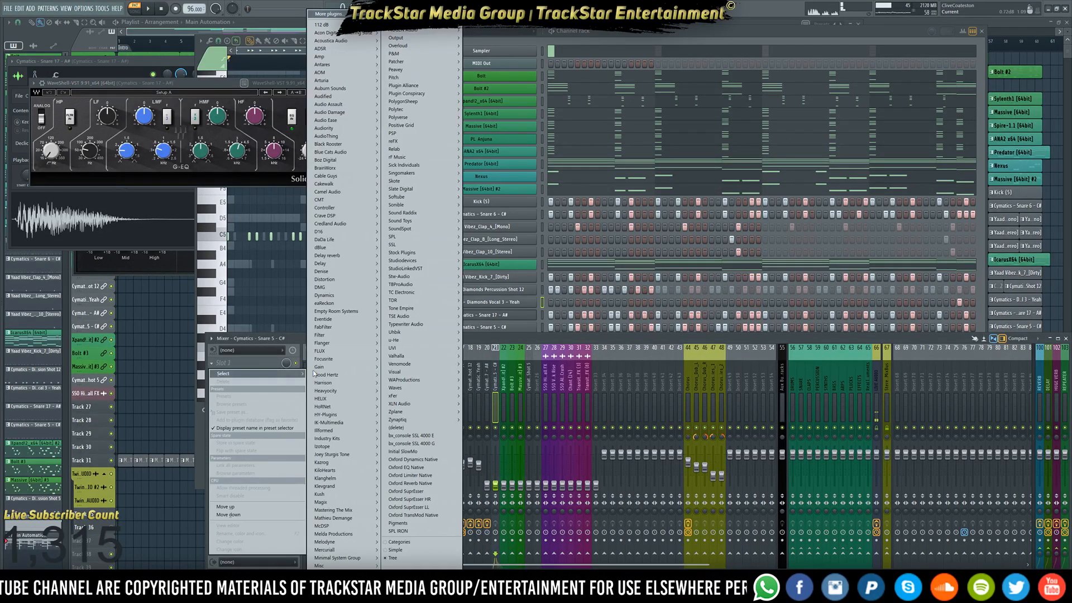
{"action": "mouse_move", "coordinate": [402, 355]}
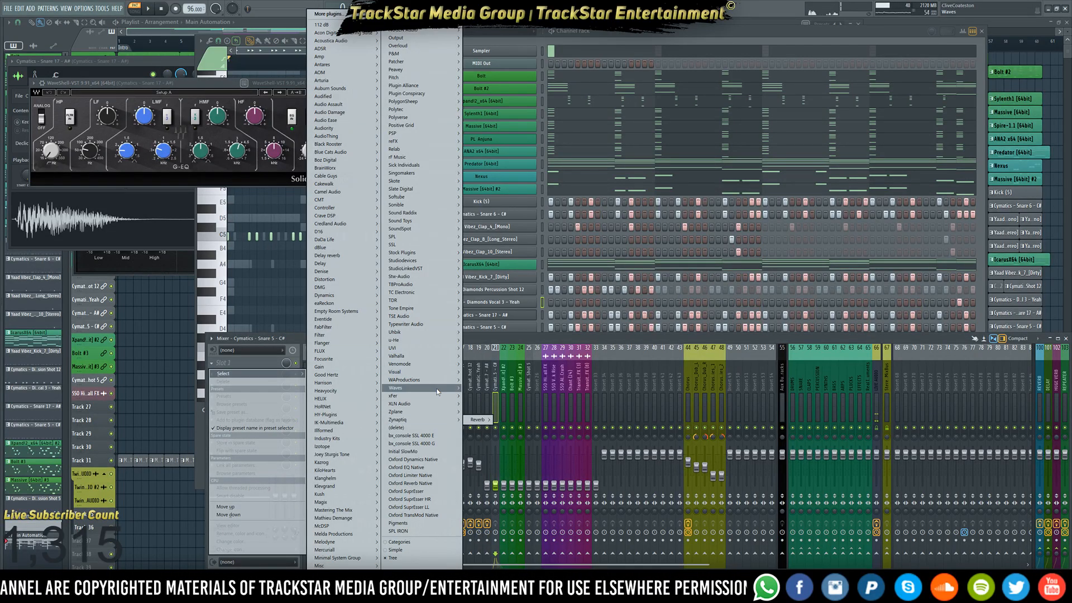
{"action": "mouse_move", "coordinate": [441, 387]}
{"action": "mouse_move", "coordinate": [476, 389]}
{"action": "left_click", "coordinate": [530, 388]}
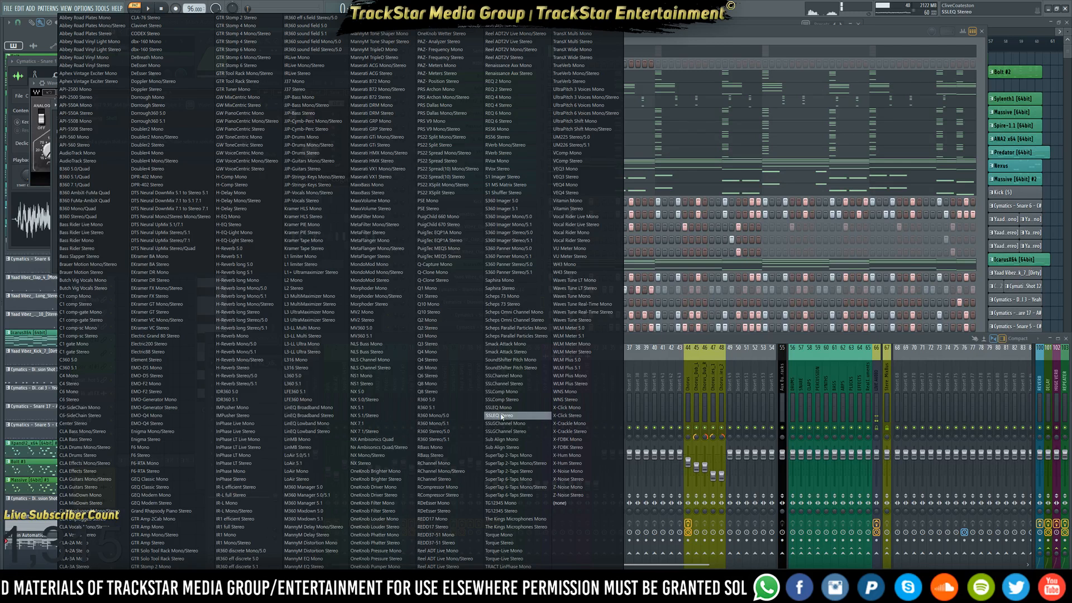
{"action": "left_click", "coordinate": [505, 407]}
Separate the two SSL EQ windows, load the Snare Presence preset in both, and raise both snare tracks' faders together during playback
{"action": "left_click_drag", "start_coordinate": [120, 105], "coordinate": [697, 146]}
{"action": "left_click_drag", "start_coordinate": [222, 83], "coordinate": [468, 180]}
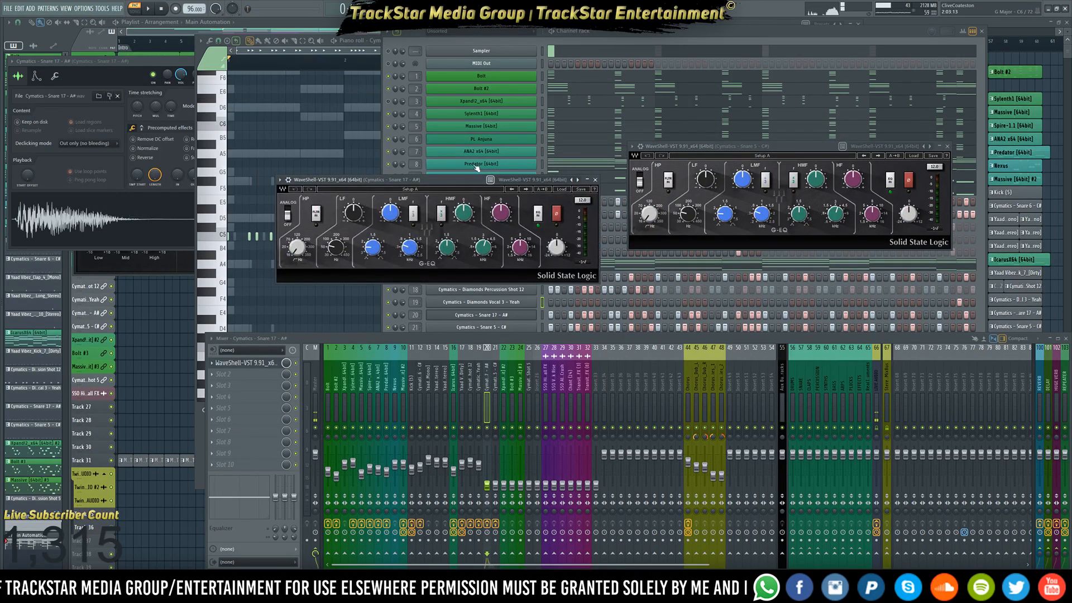
{"action": "left_click", "coordinate": [567, 190]}
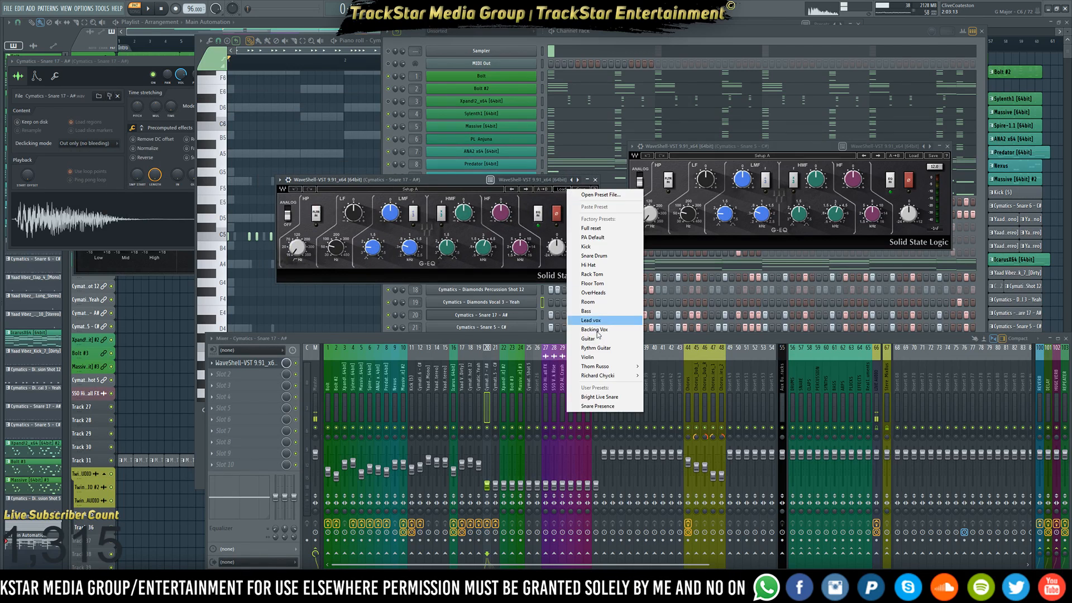
{"action": "left_click", "coordinate": [606, 405]}
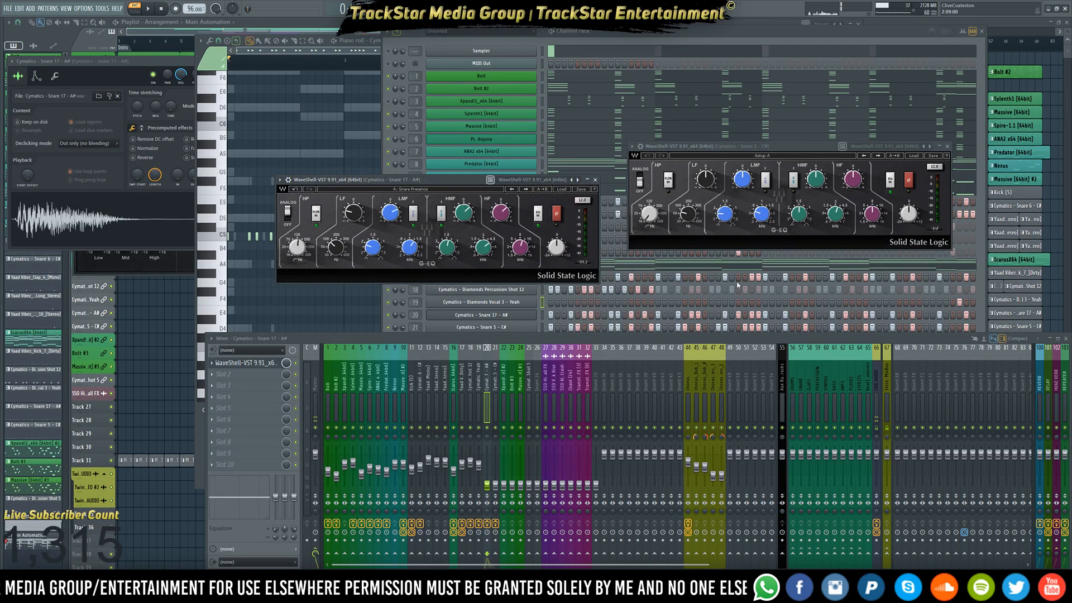
{"action": "left_click", "coordinate": [914, 157]}
{"action": "left_click", "coordinate": [938, 373]}
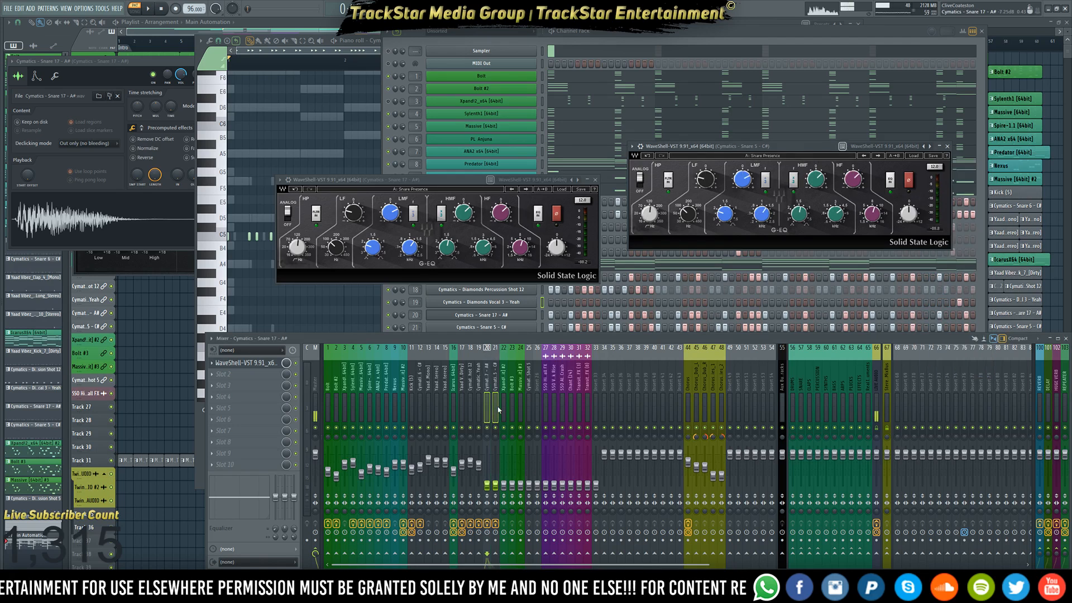
{"action": "left_click", "coordinate": [498, 489]}
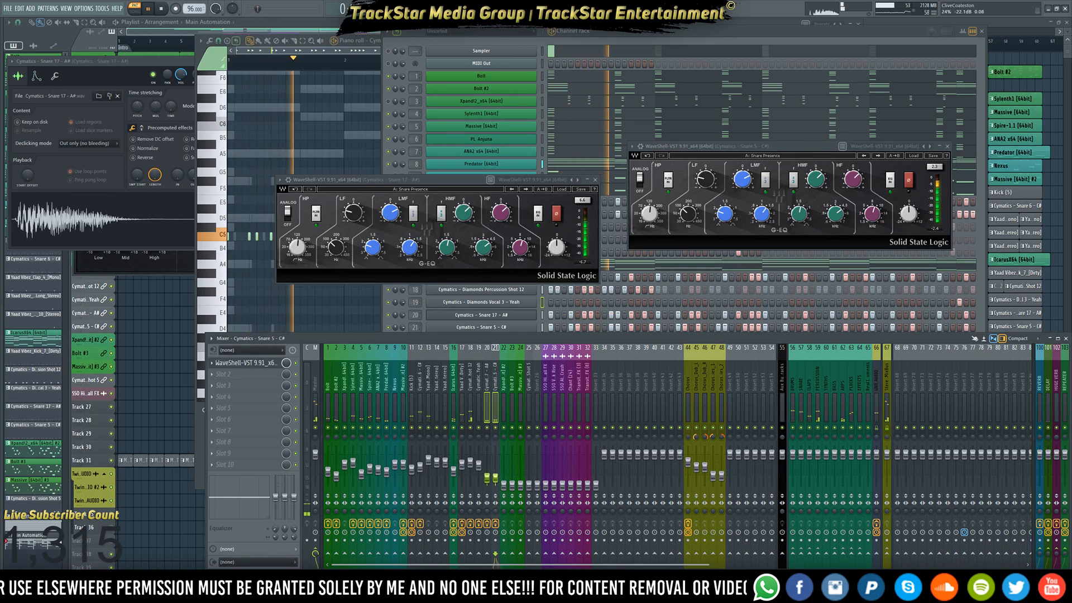
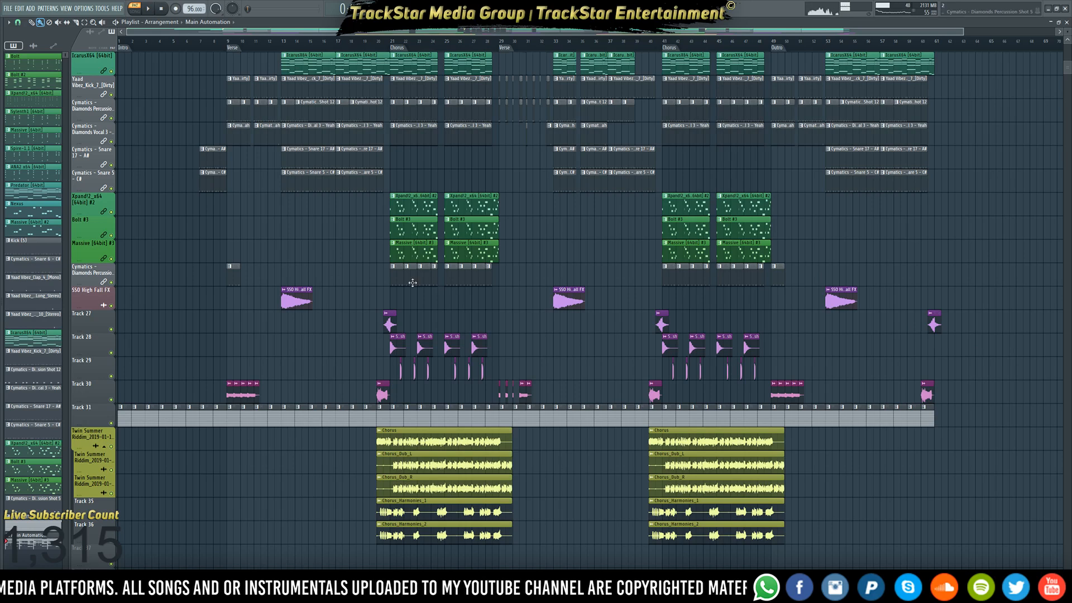
Lock the SSO High Fall FX playlist track to its content
{"action": "scroll", "coordinate": [412, 283], "scroll_direction": "down", "scroll_amount": 10}
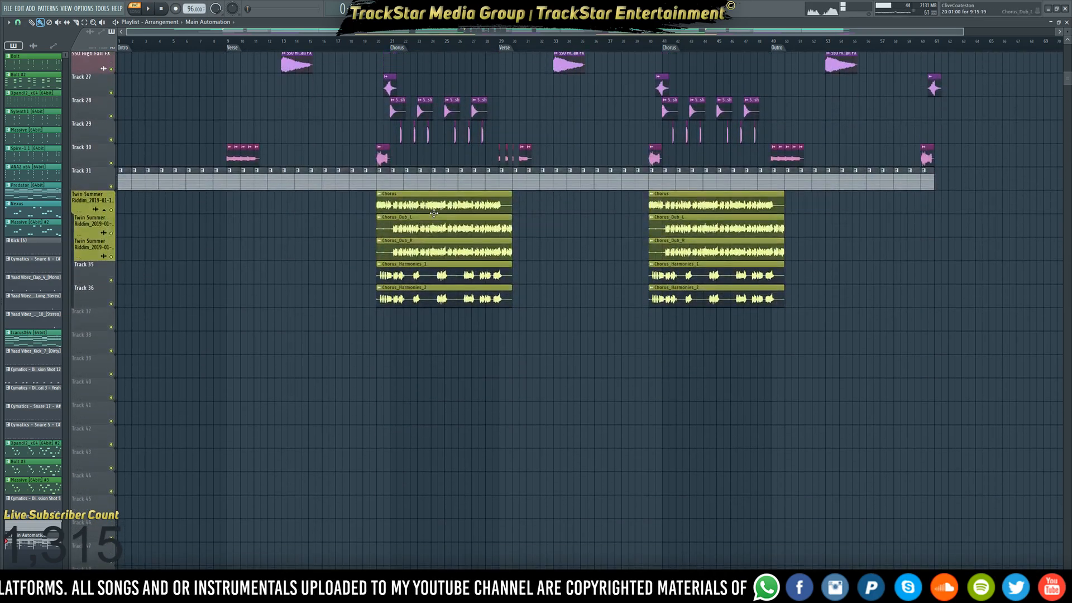
{"action": "scroll", "coordinate": [294, 50], "scroll_direction": "up", "scroll_amount": 3}
{"action": "scroll", "coordinate": [301, 131], "scroll_direction": "down", "scroll_amount": 3}
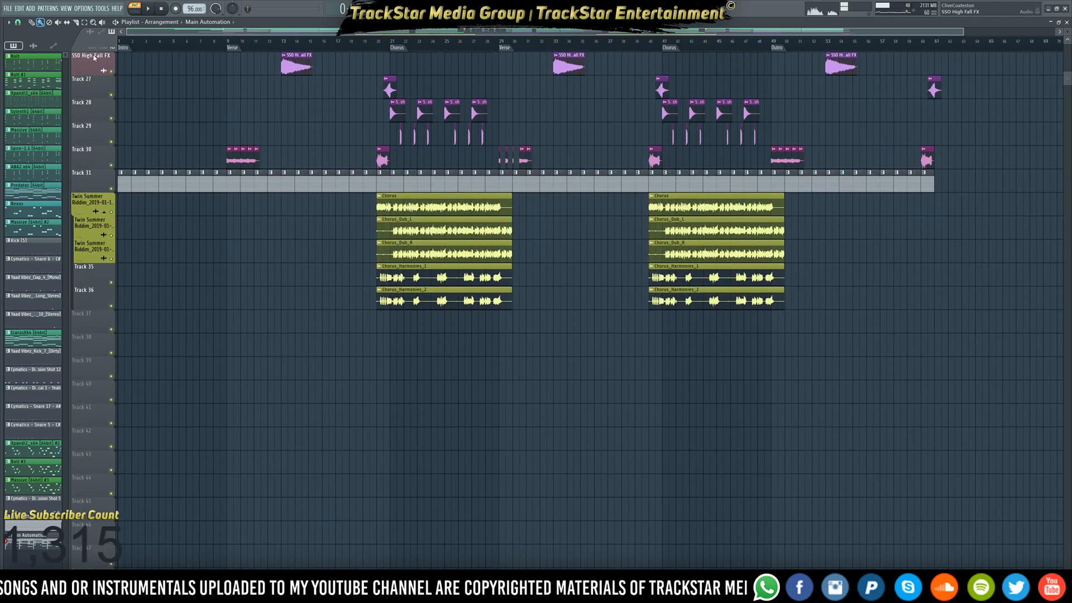
{"action": "right_click", "coordinate": [94, 58]}
{"action": "left_click", "coordinate": [115, 163]}
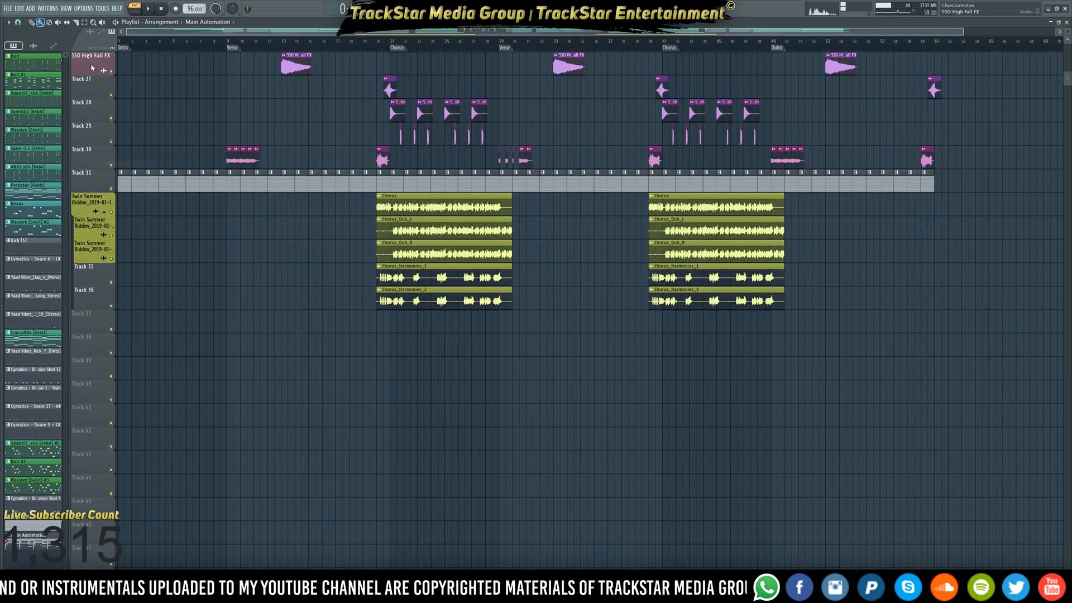
{"action": "right_click", "coordinate": [113, 148]}
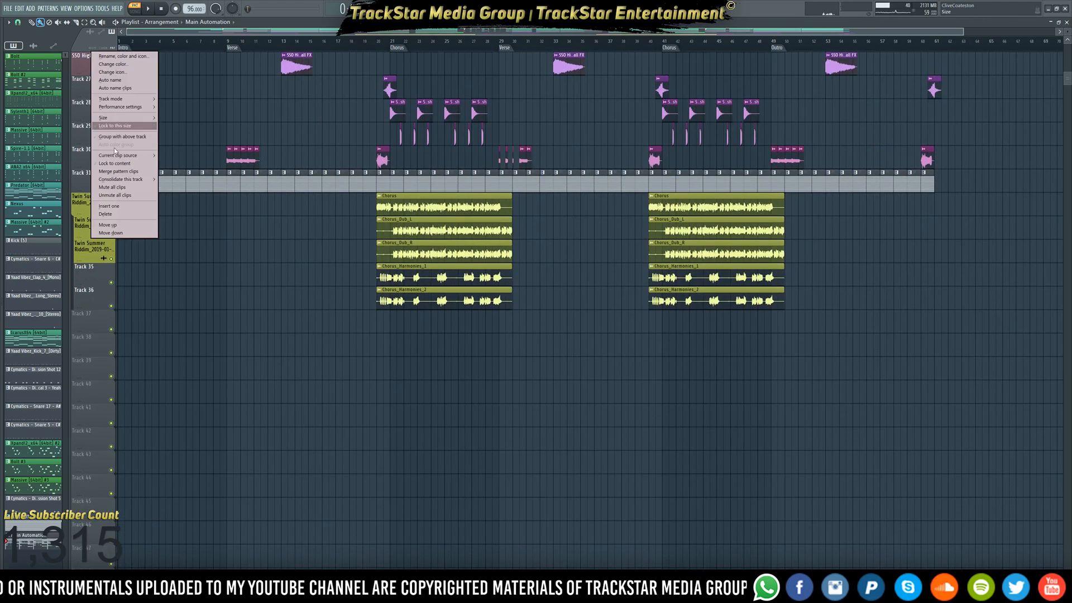
{"action": "left_click", "coordinate": [125, 80]}
Lock playlist tracks 27, 28, 29 and 30 to their content, so they take the clips' names and purple colours
{"action": "right_click", "coordinate": [94, 75]}
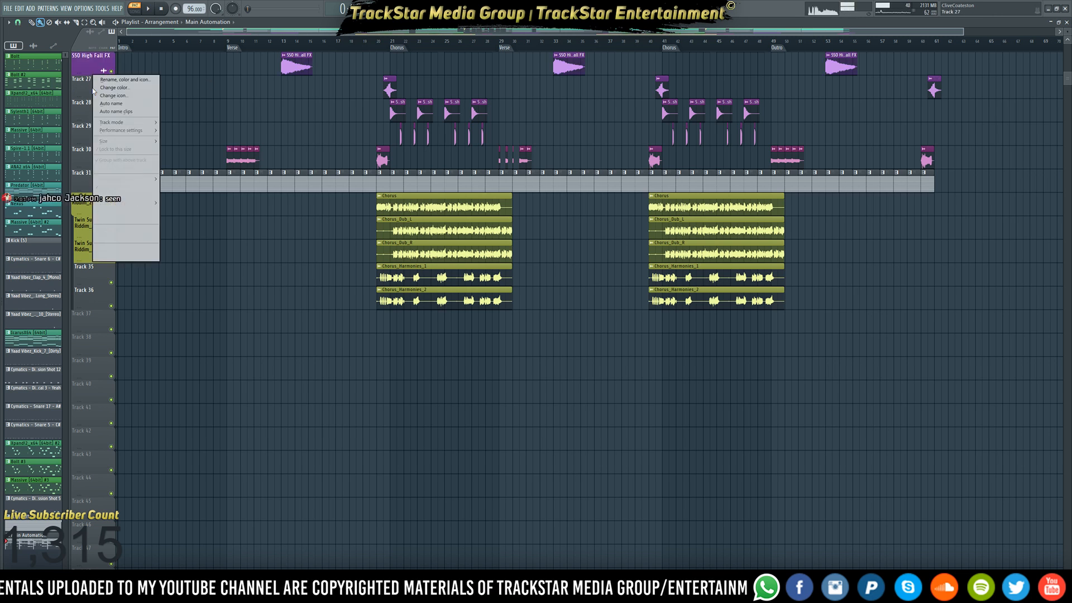
{"action": "left_click", "coordinate": [119, 189]}
{"action": "right_click", "coordinate": [91, 99]}
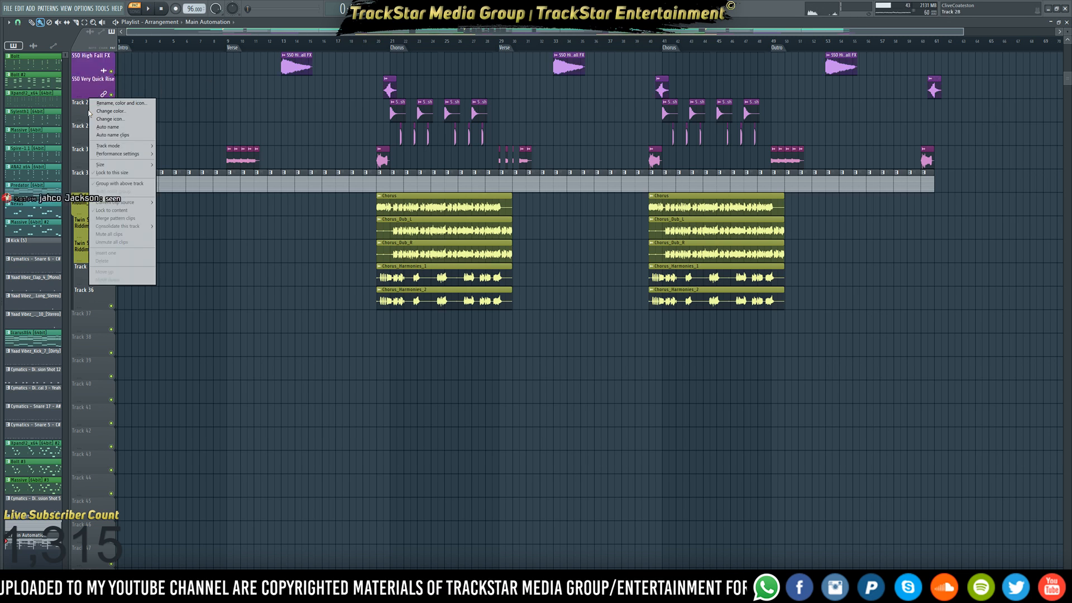
{"action": "left_click", "coordinate": [115, 210]}
{"action": "right_click", "coordinate": [94, 123]}
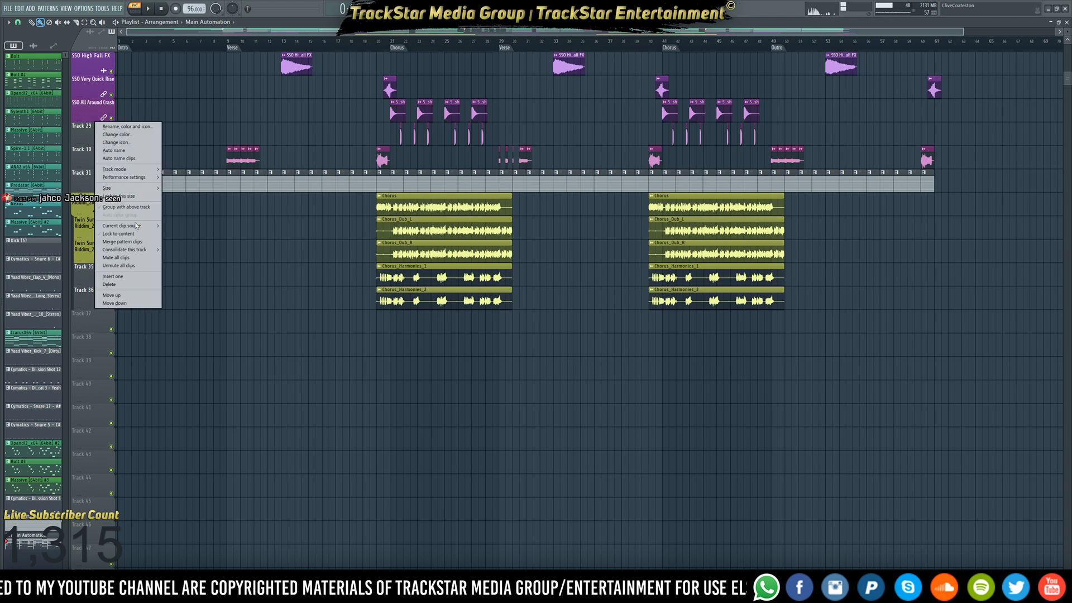
{"action": "left_click", "coordinate": [135, 233]}
{"action": "right_click", "coordinate": [105, 146]}
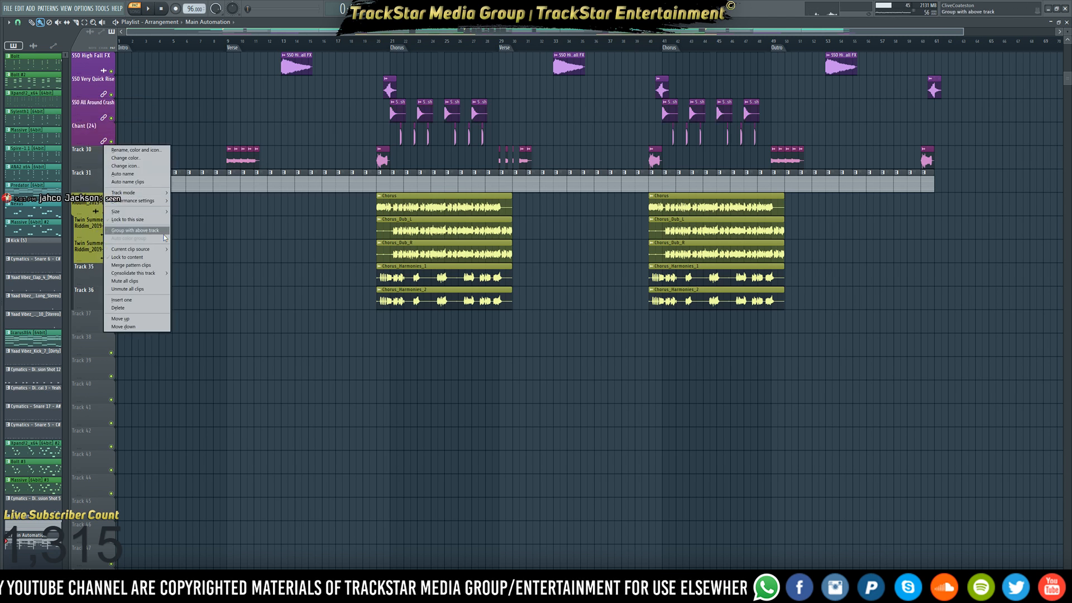
{"action": "left_click", "coordinate": [139, 256]}
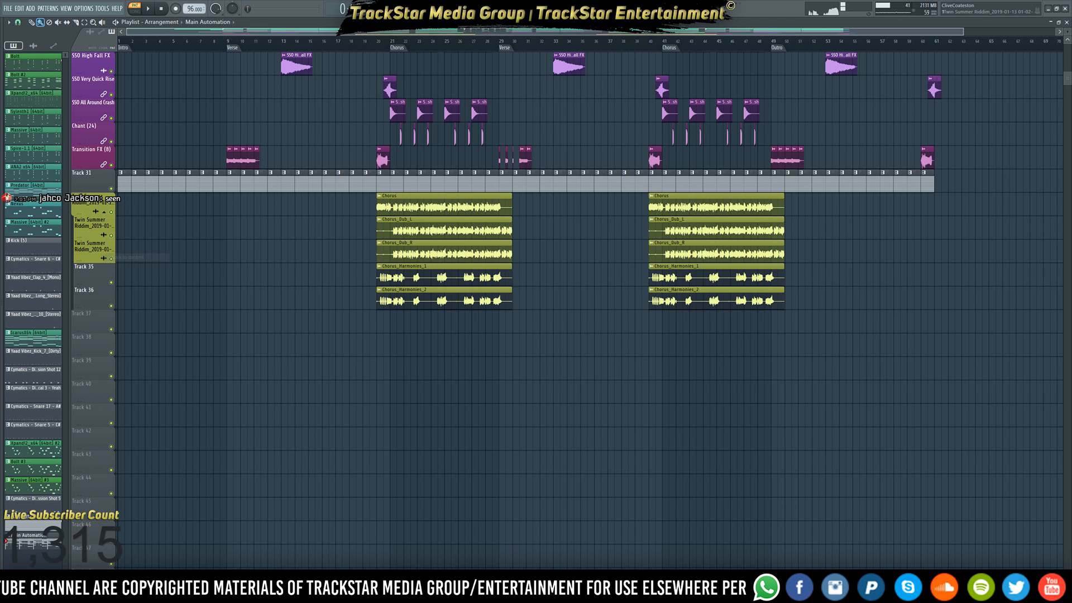
Insert an empty playlist track at Track 31 and move the three transition clips before both choruses and at the end into it
{"action": "right_click", "coordinate": [98, 189]}
{"action": "left_click", "coordinate": [134, 325]}
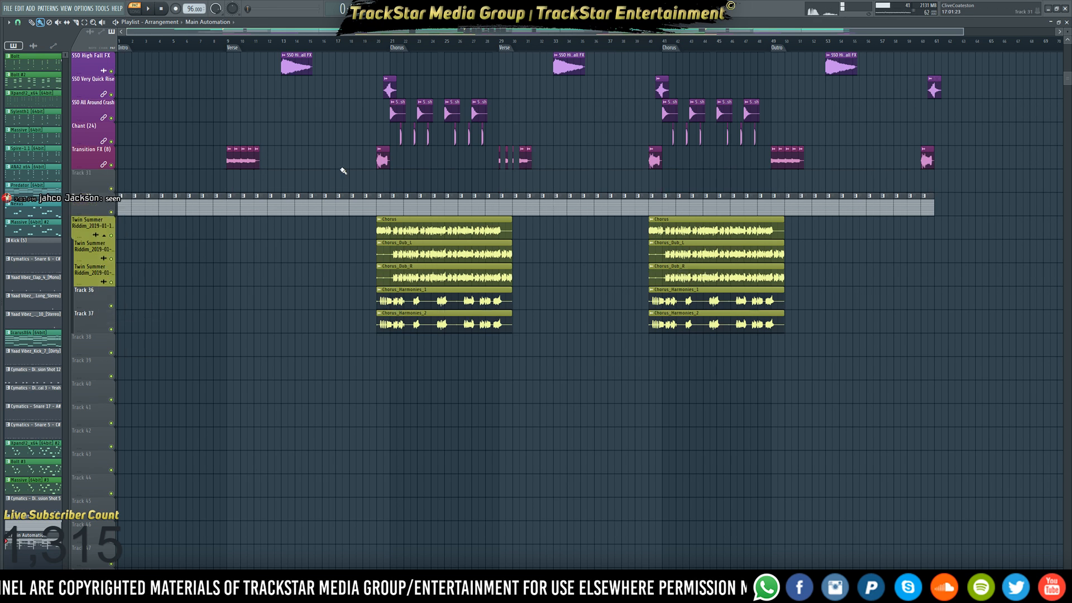
{"action": "left_click_drag", "start_coordinate": [341, 167], "coordinate": [385, 168]}
{"action": "left_click_drag", "start_coordinate": [635, 153], "coordinate": [679, 162]}
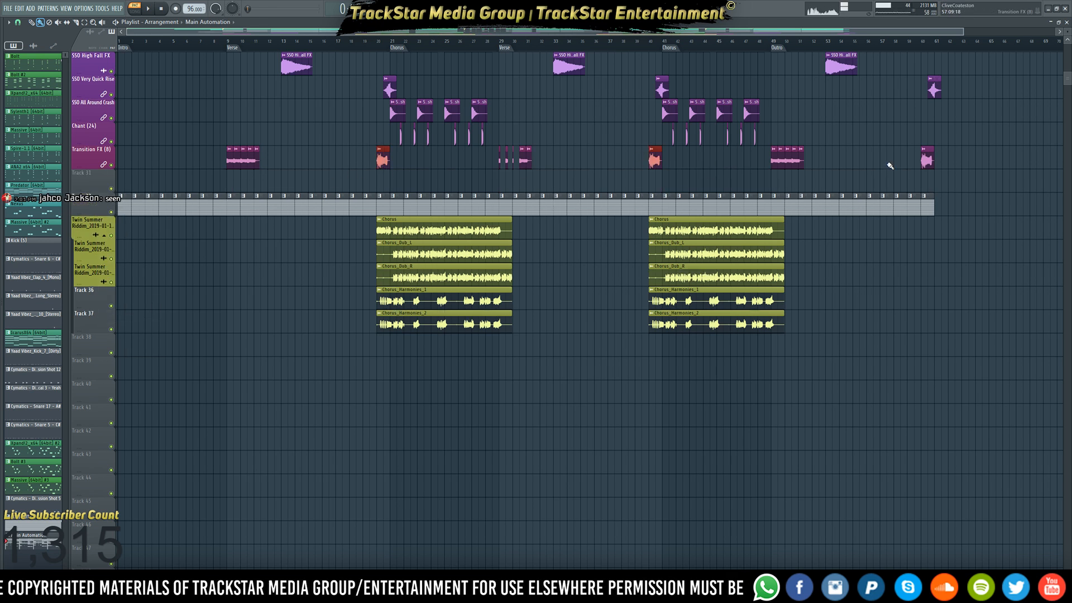
{"action": "key", "text": "shift+Down"}
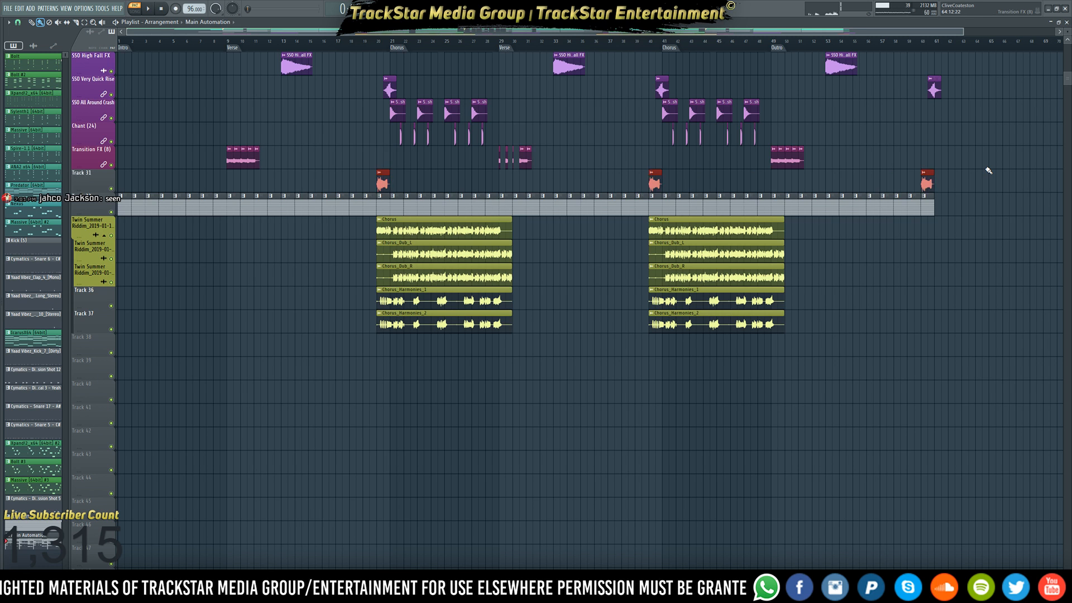
Lock the new Track 31 holding the moved transition clips to its content
{"action": "right_click", "coordinate": [102, 178]}
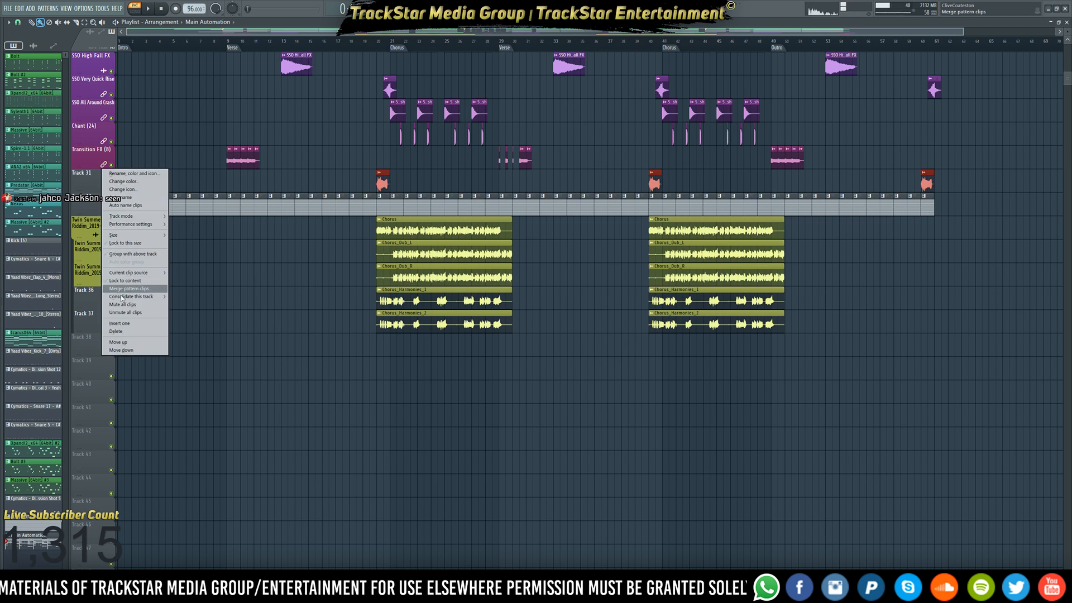
{"action": "left_click", "coordinate": [131, 281]}
{"action": "scroll", "coordinate": [500, 193], "scroll_direction": "up", "scroll_amount": 5}
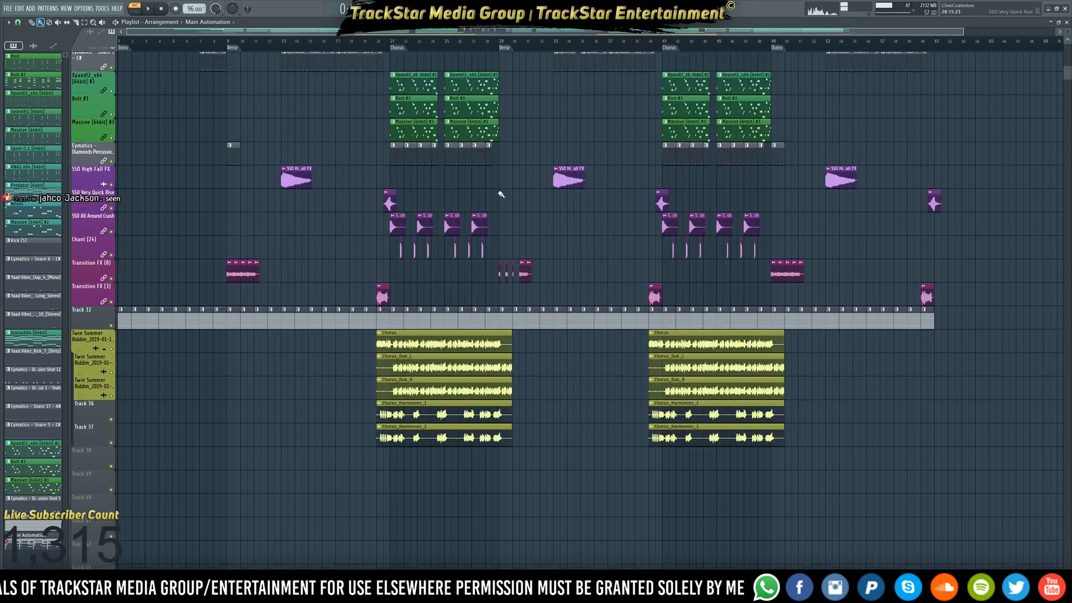
Play the arrangement from the first Verse marker and bring up the mixer to check the effects tracks' levels
{"action": "right_click", "coordinate": [103, 281]}
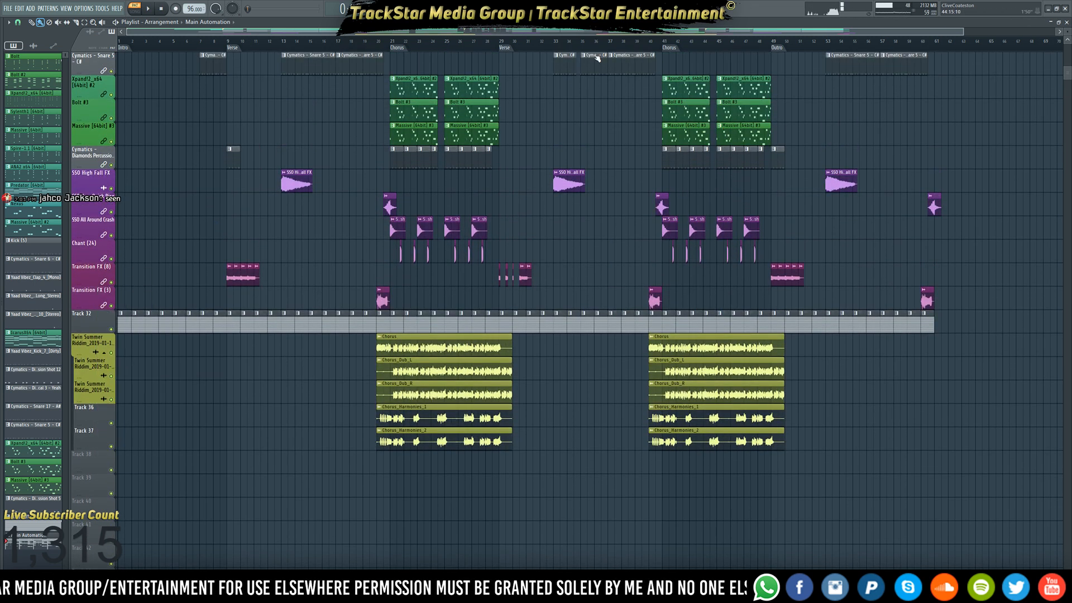
{"action": "left_click", "coordinate": [226, 41]}
{"action": "key", "text": "space"}
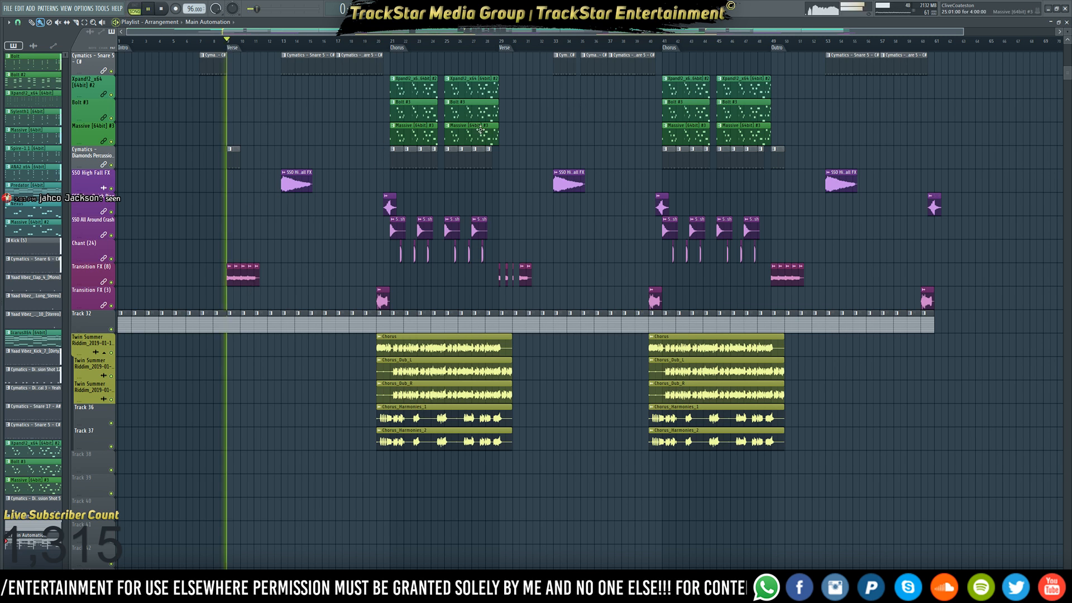
{"action": "key", "text": "F9"}
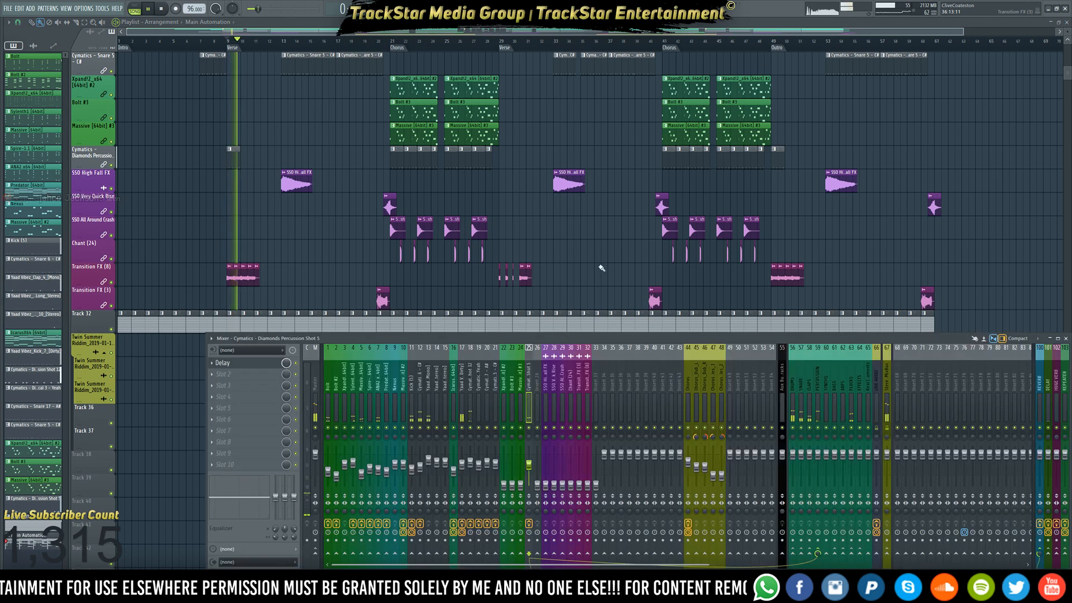
{"action": "key", "text": "space"}
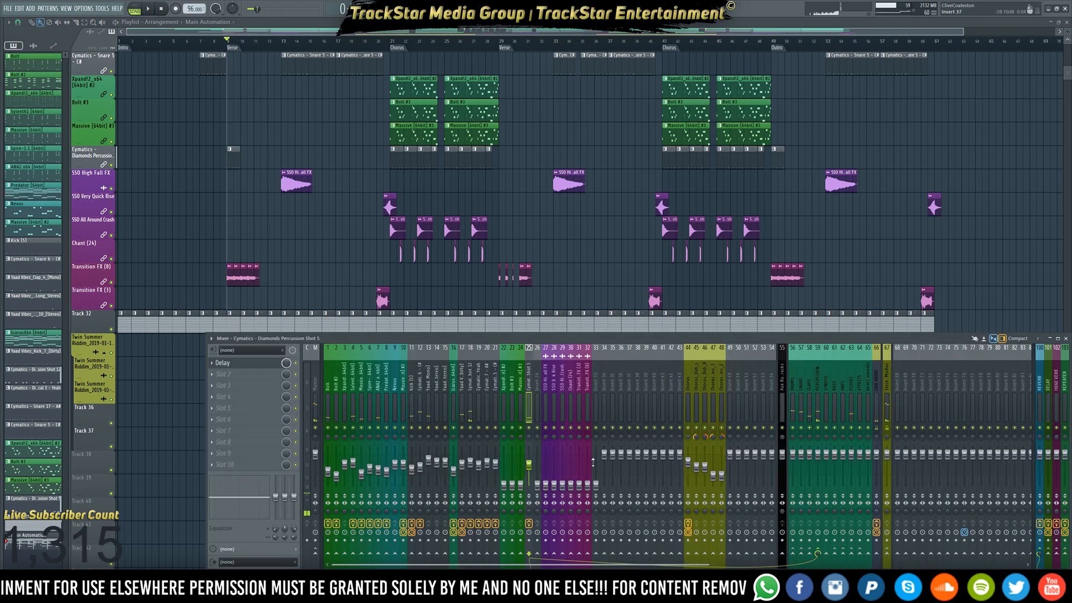
Try a higher level on the SSO High Fall FX mixer track during playback, then bring its fader back to minimum
{"action": "left_click", "coordinate": [548, 486]}
{"action": "key", "text": "space"}
{"action": "left_click_drag", "start_coordinate": [547, 471], "coordinate": [546, 484]}
{"action": "key", "text": "space"}
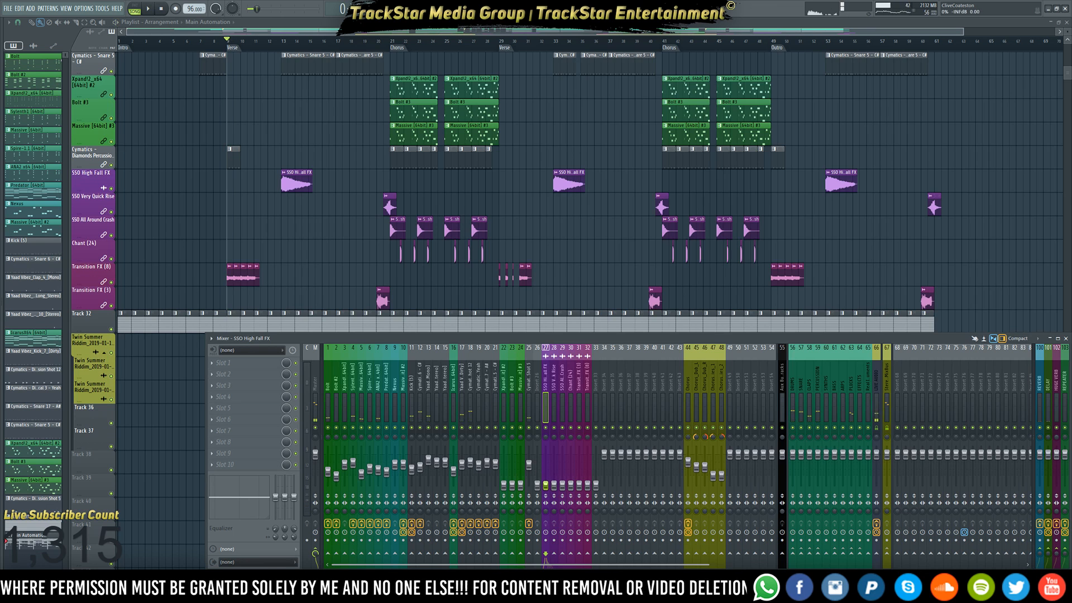
{"action": "key", "text": "F6"}
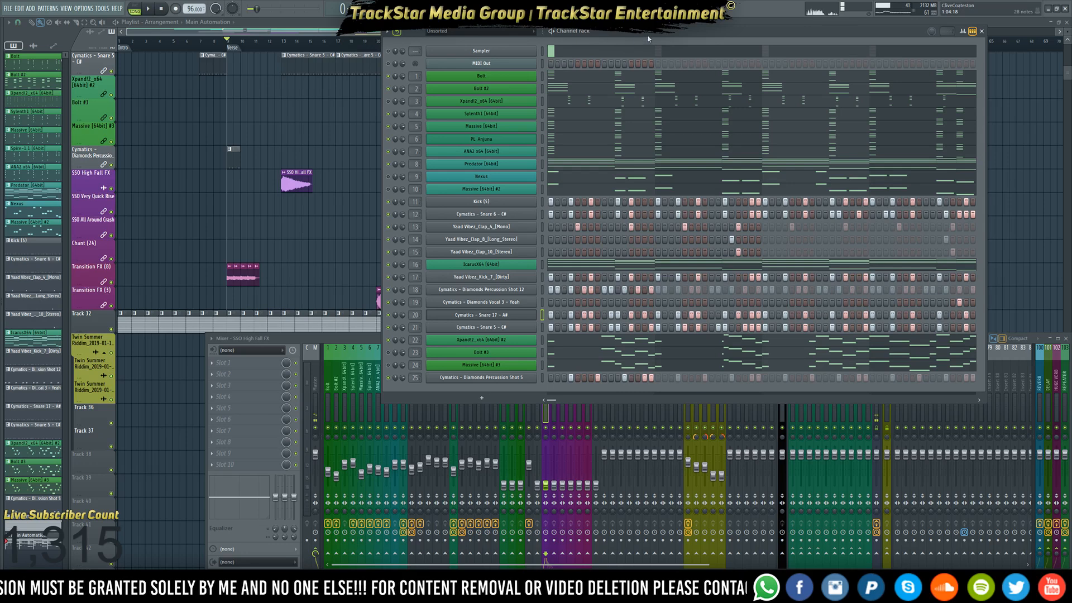
{"action": "key", "text": "F12"}
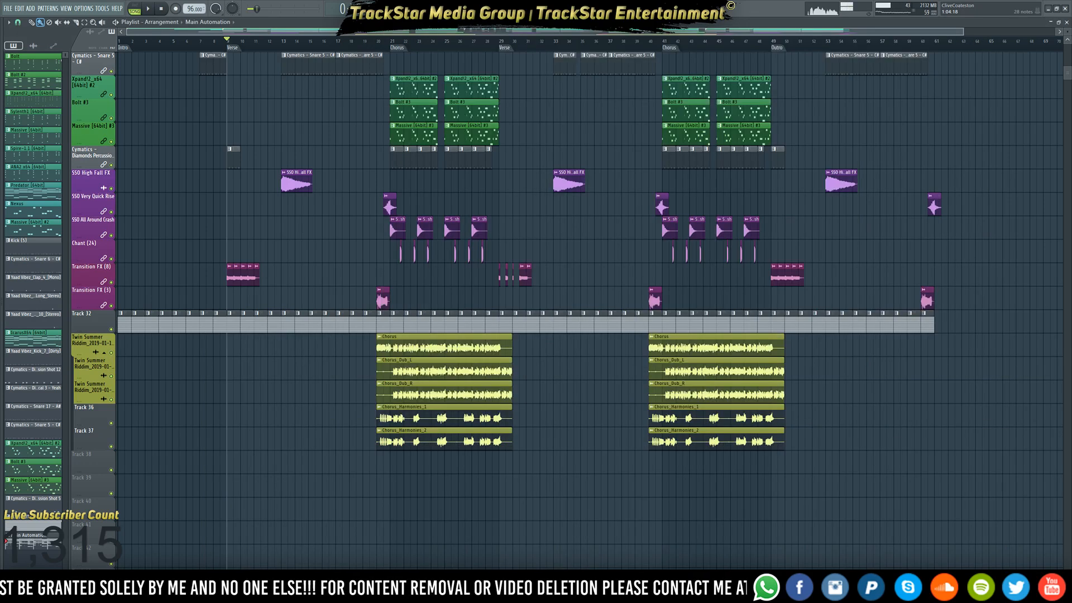
{"action": "key", "text": "F6"}
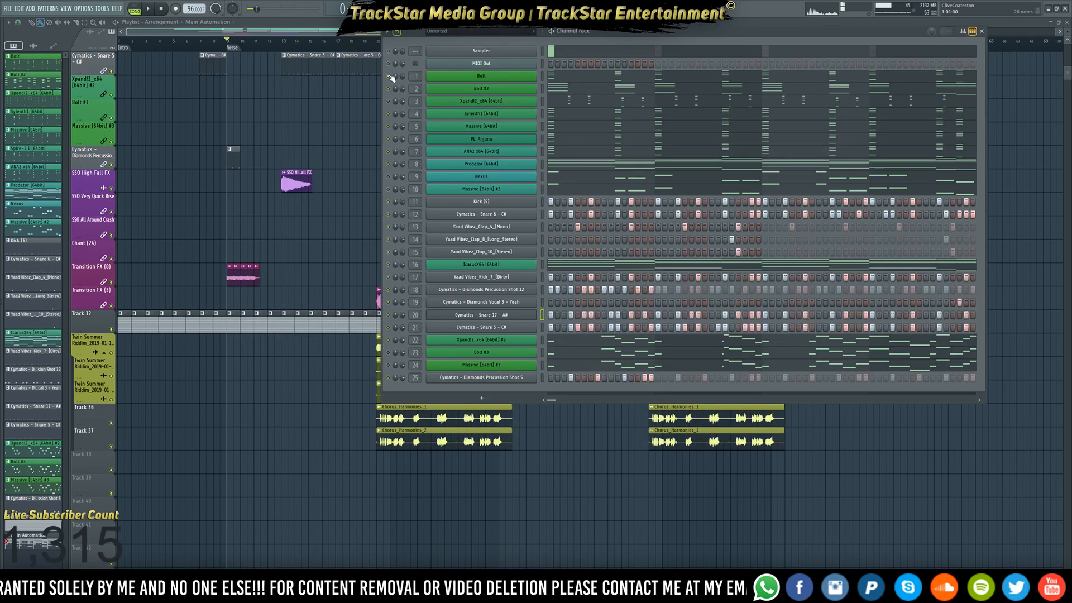
{"action": "key", "text": "F6"}
Play from the first Verse marker and try raising the SSO High Fall FX mixer fader to about the neighbouring percussion level
{"action": "key", "text": "space"}
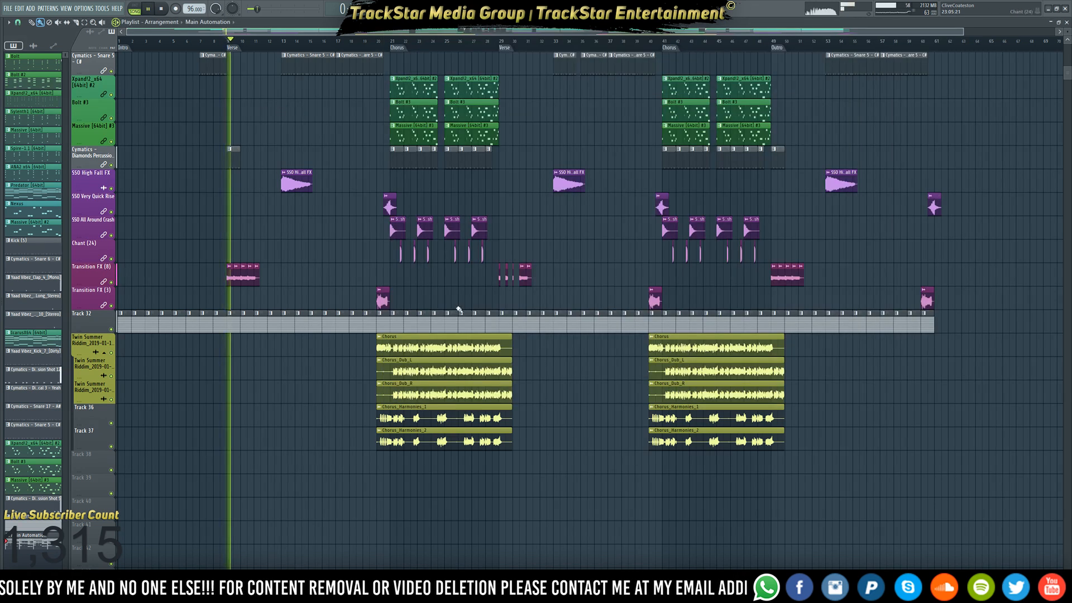
{"action": "key", "text": "F9"}
{"action": "key", "text": "space"}
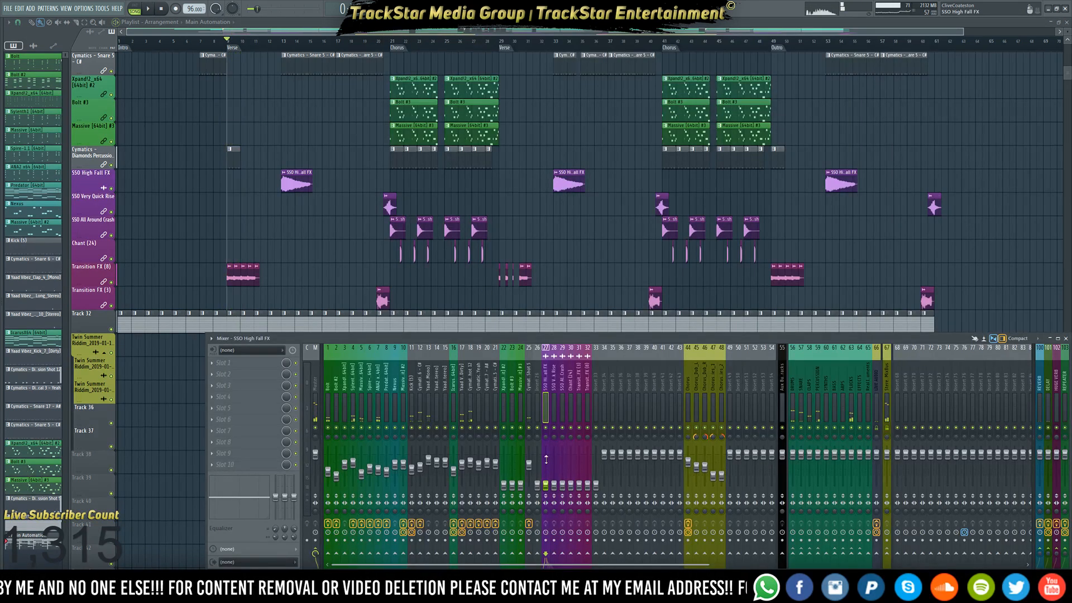
{"action": "left_click_drag", "start_coordinate": [546, 484], "coordinate": [546, 465]}
{"action": "key", "text": "space"}
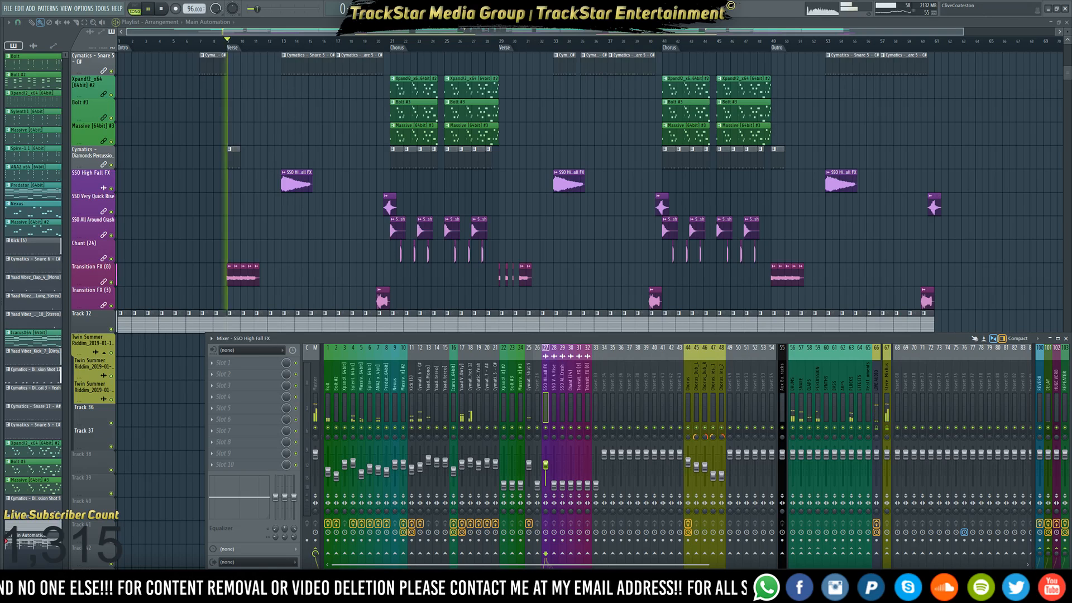
{"action": "key", "text": "space"}
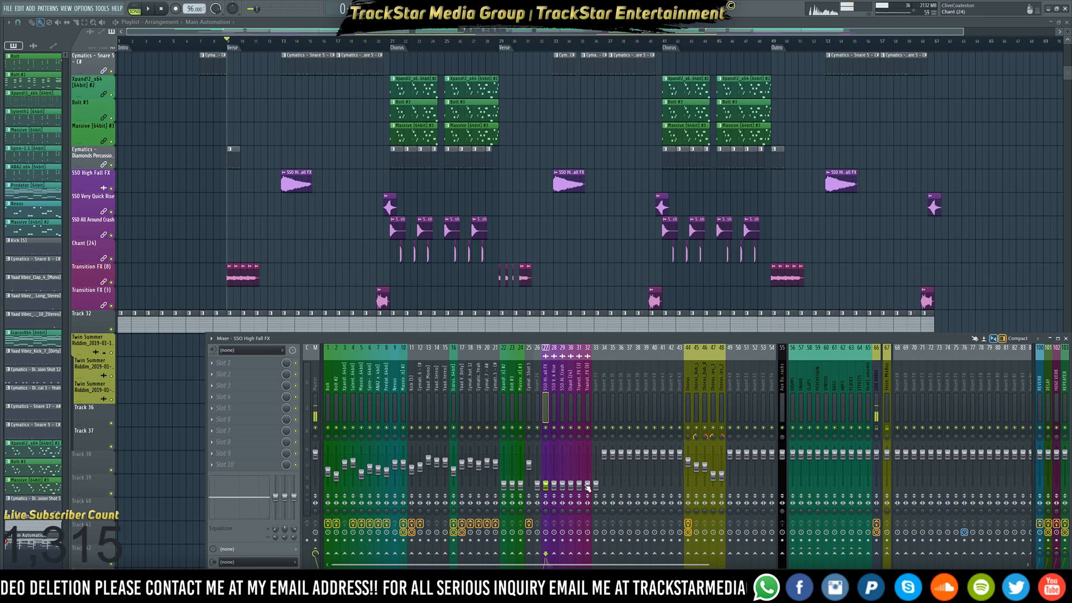
Select the Transition FX (8) mixer track for level adjustment
{"action": "left_click", "coordinate": [588, 402]}
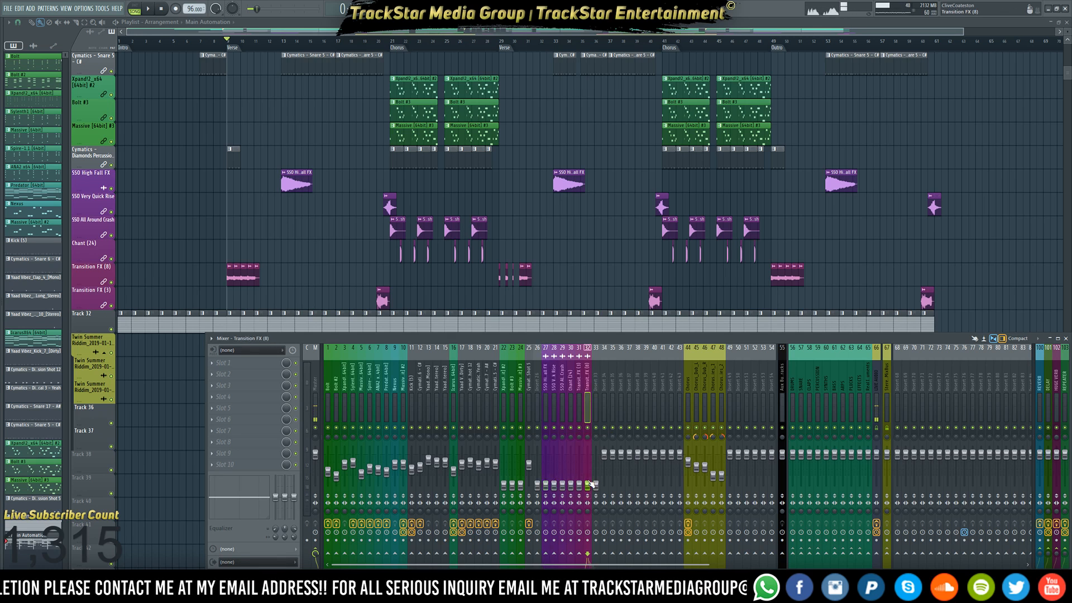
Raise the Transition FX (8) mixer track's volume during verse playback and load Fruity Parametric EQ 2 in its first effect slot
{"action": "key", "text": "space"}
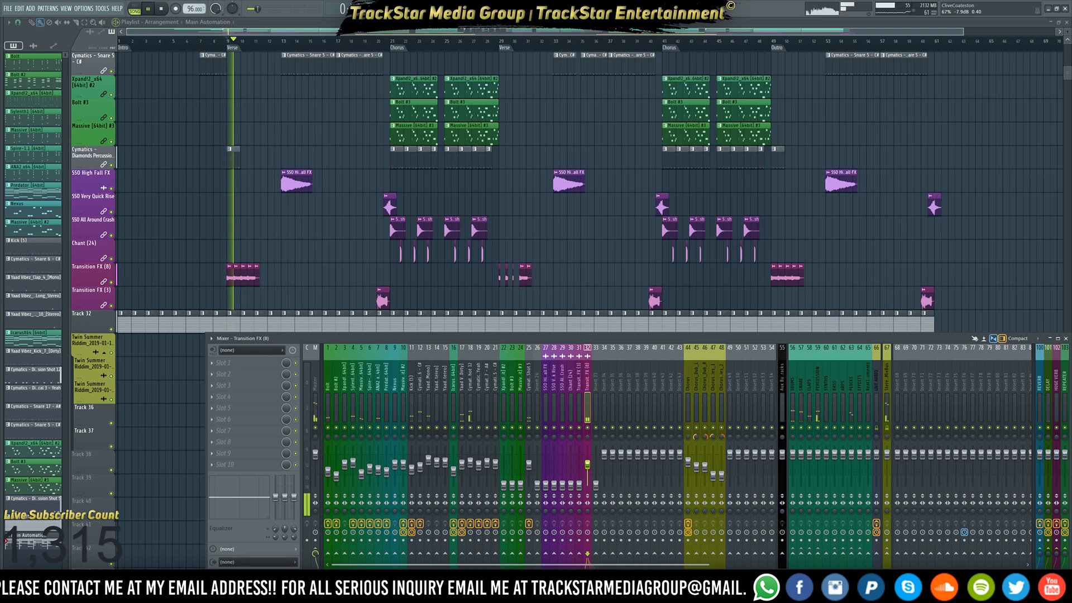
{"action": "key", "text": "space"}
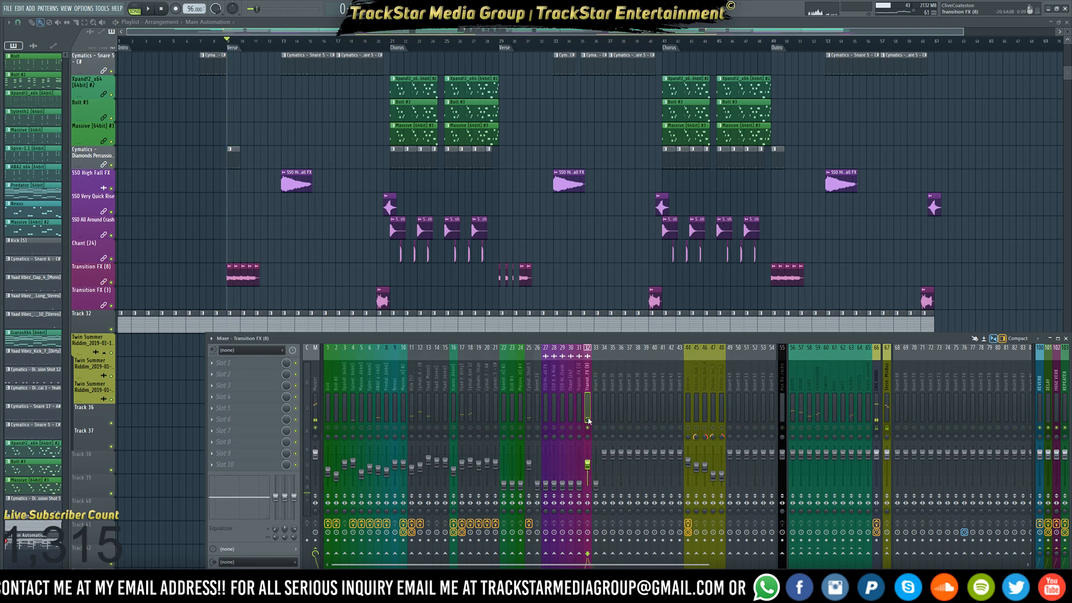
{"action": "left_click", "coordinate": [249, 368]}
{"action": "mouse_move", "coordinate": [427, 257]}
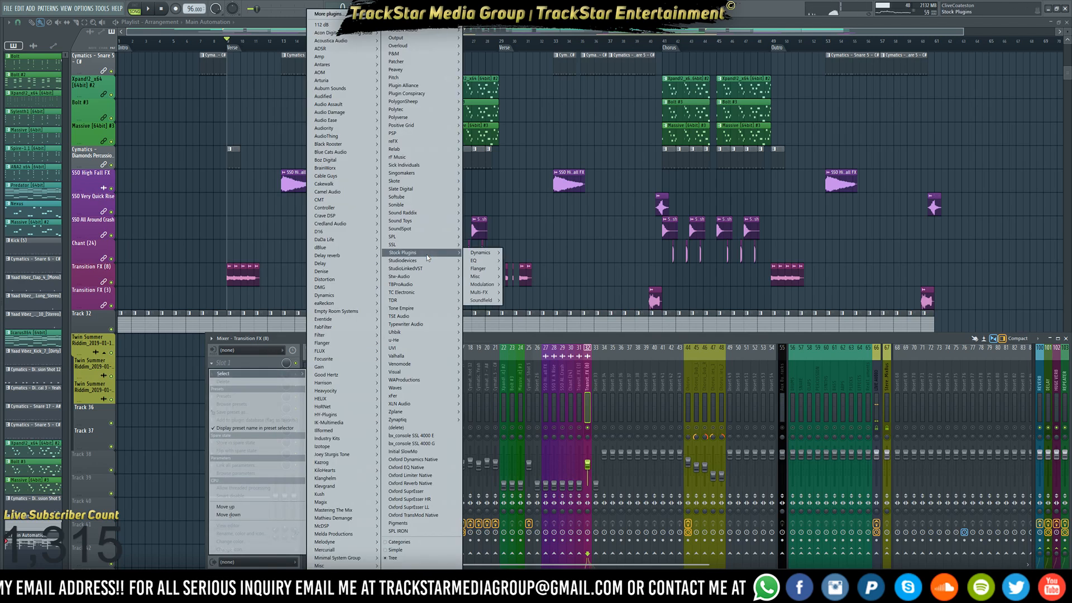
{"action": "mouse_move", "coordinate": [474, 260]}
{"action": "left_click", "coordinate": [533, 261]}
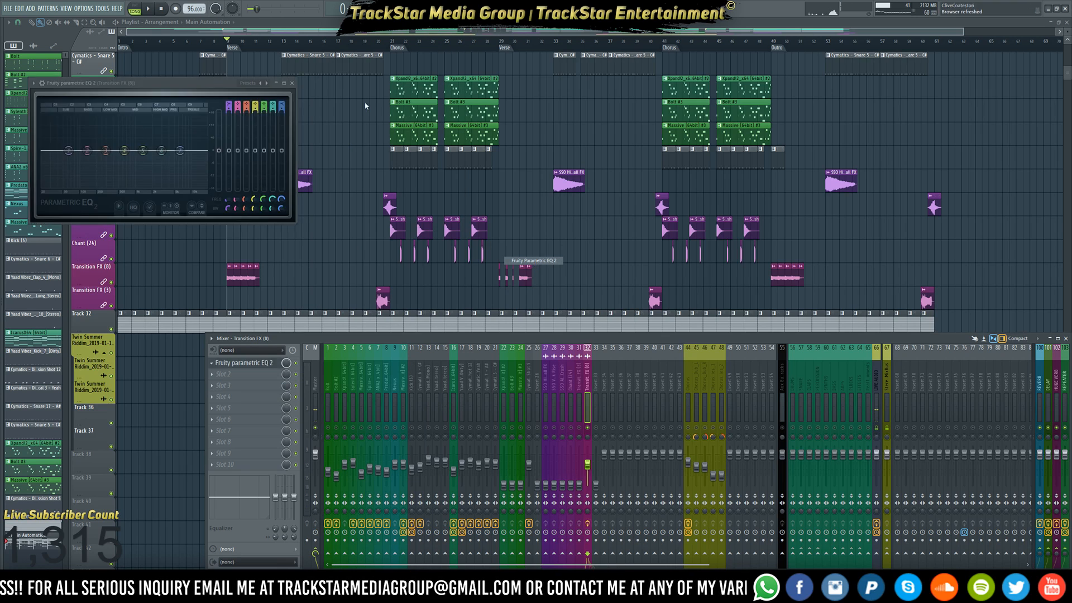
Apply the Master Lo + Hi-Pass Filter preset to the equalizer and audition the filtered transition effect
{"action": "left_click_drag", "start_coordinate": [250, 87], "coordinate": [678, 141]}
{"action": "right_click", "coordinate": [691, 136]}
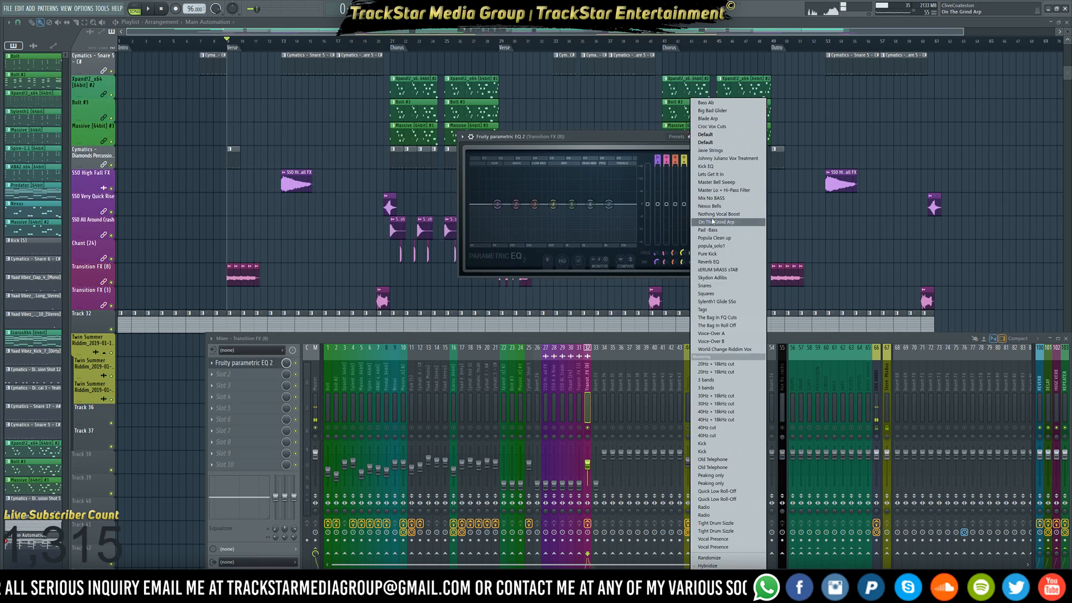
{"action": "left_click", "coordinate": [724, 190]}
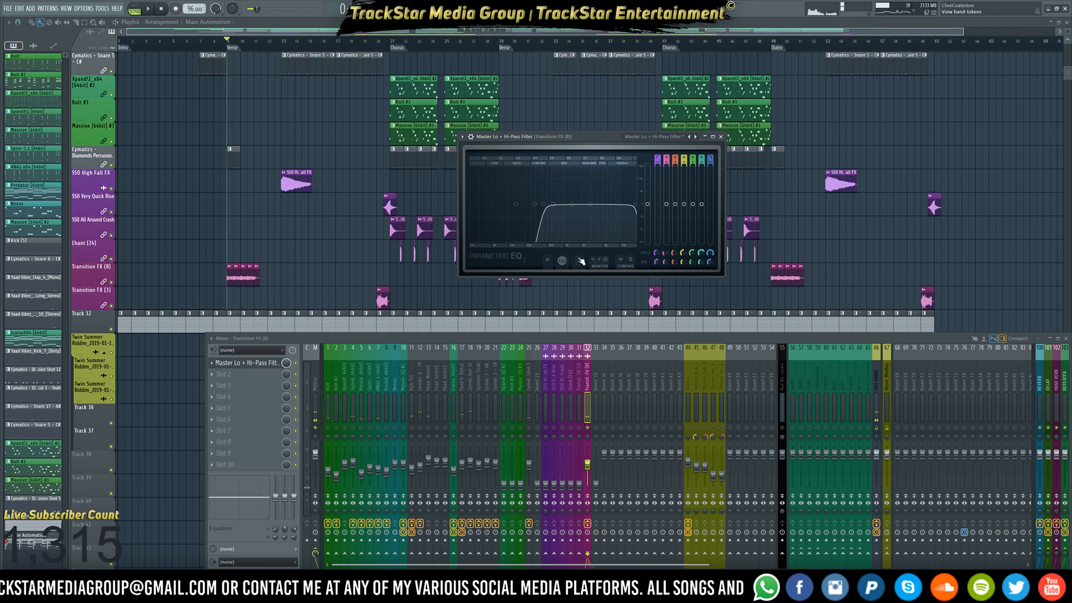
{"action": "key", "text": "space"}
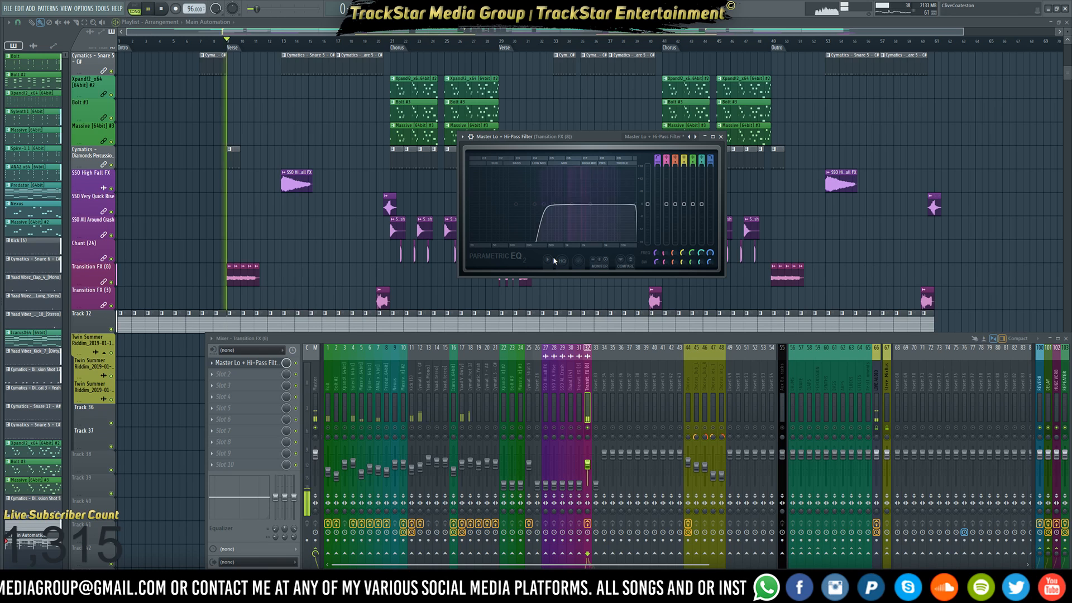
{"action": "key", "text": "space"}
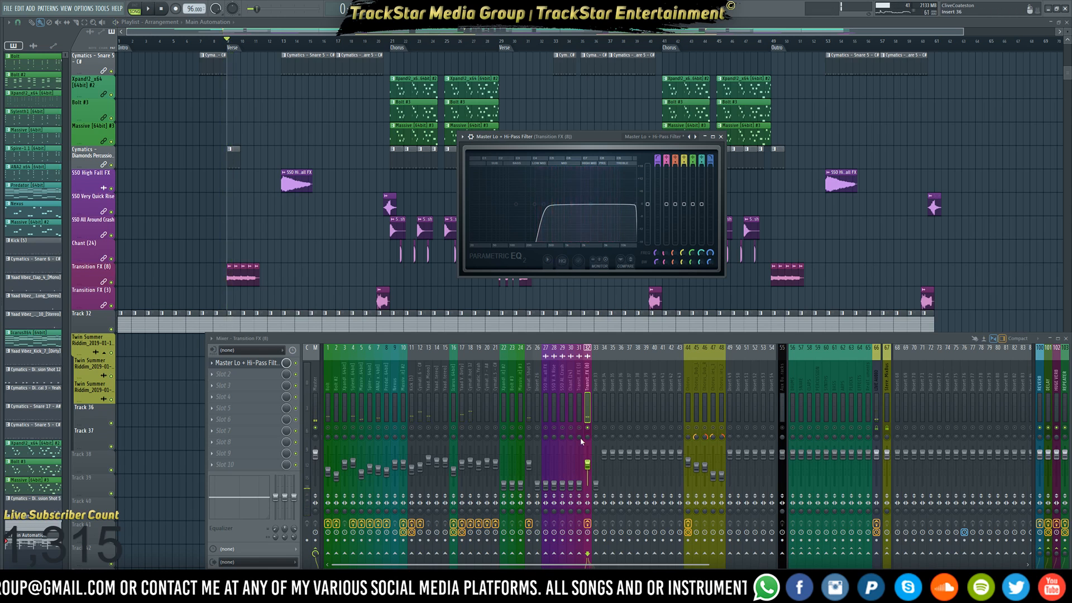
Route the Transition FX (8) mixer track to mixer track 64 and play the verse section
{"action": "left_click", "coordinate": [860, 554]}
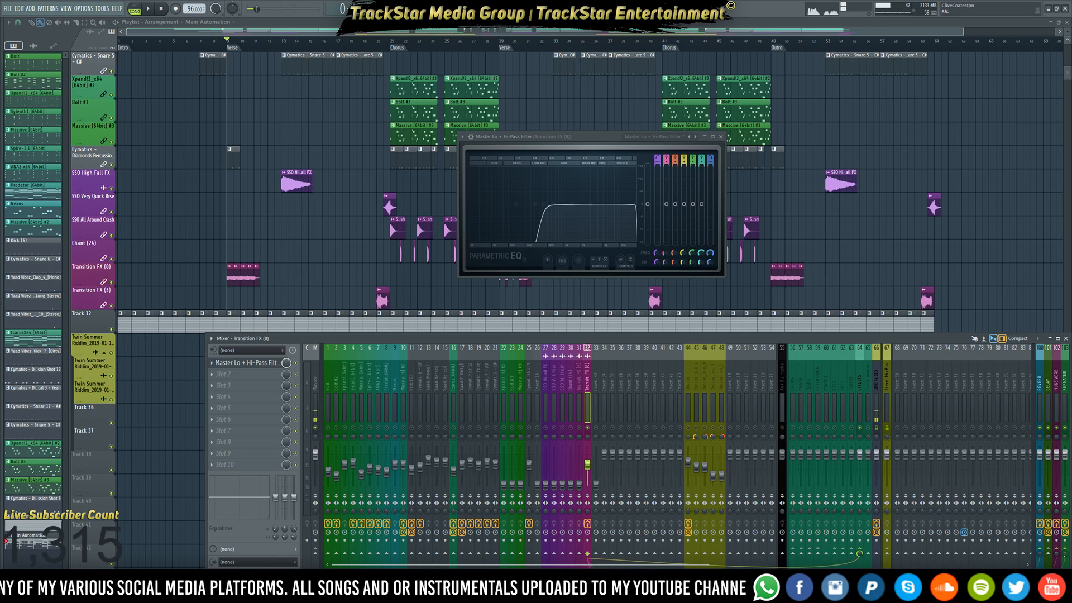
{"action": "key", "text": "space"}
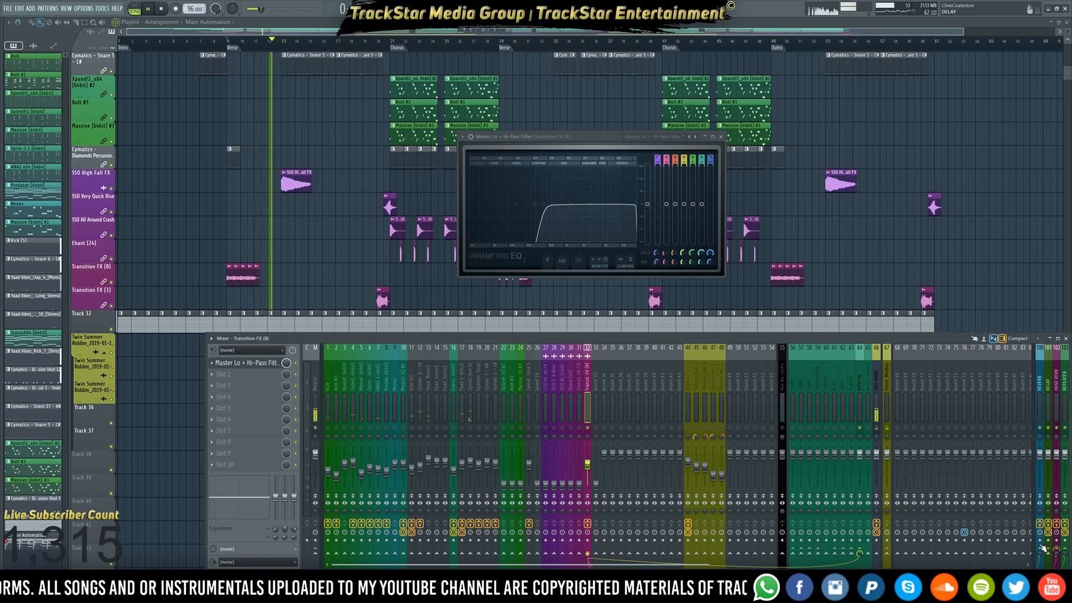
{"action": "key", "text": "space"}
Lower the Transition FX (8) mixer track's volume slightly while auditioning the start of the verse
{"action": "key", "text": "space"}
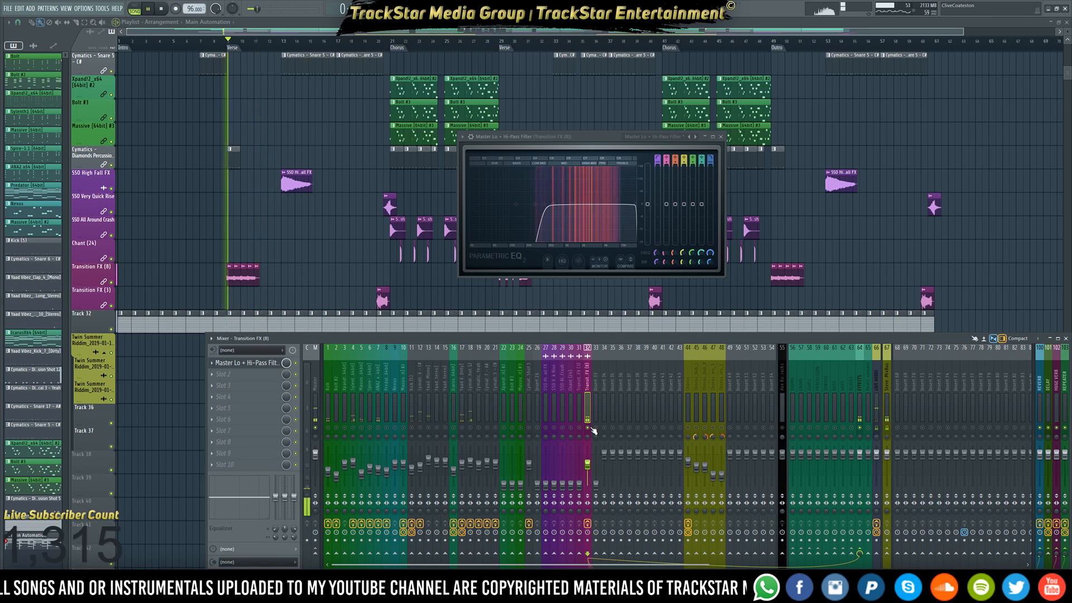
{"action": "left_click_drag", "start_coordinate": [587, 465], "coordinate": [595, 469]}
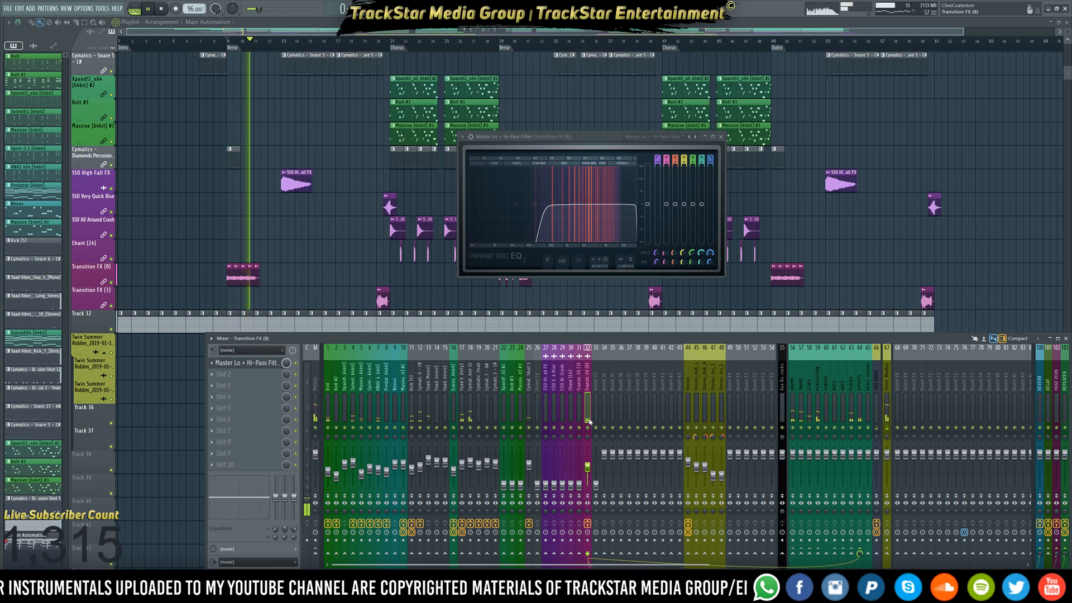
{"action": "key", "text": "space"}
{"action": "key", "text": "space"}
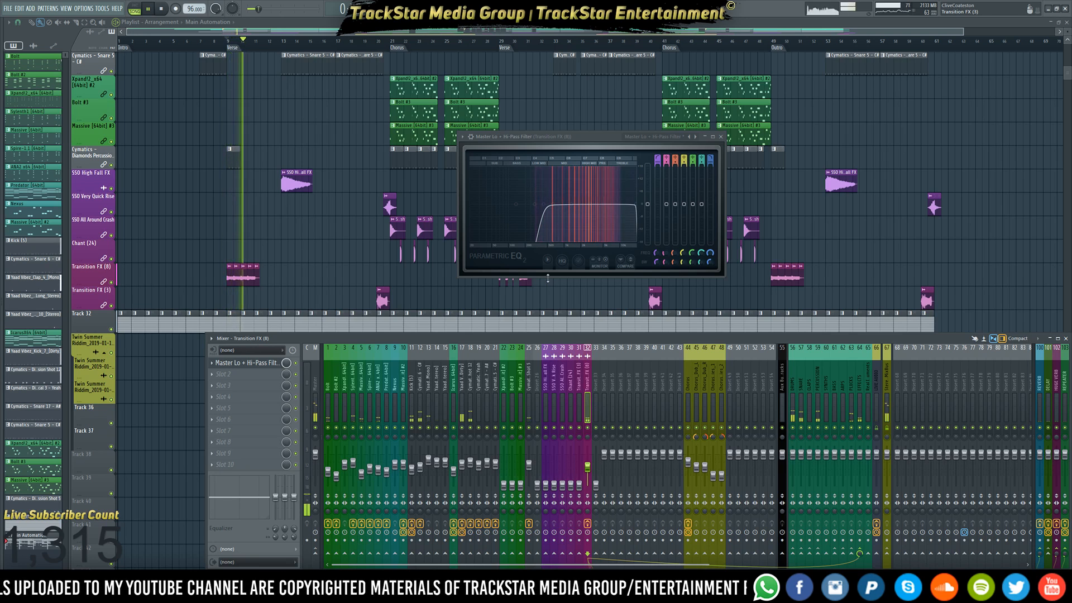
{"action": "key", "text": "space"}
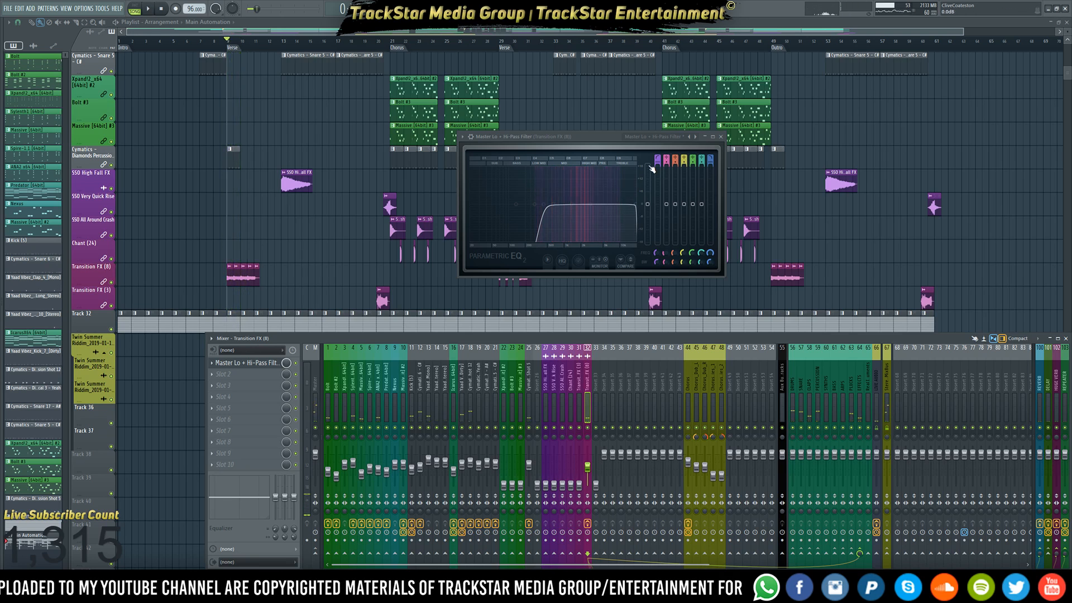
Lower the cutoff of the equalizer's low-pass band and give its high-end roll-off a gentler slope
{"action": "left_click", "coordinate": [691, 137]}
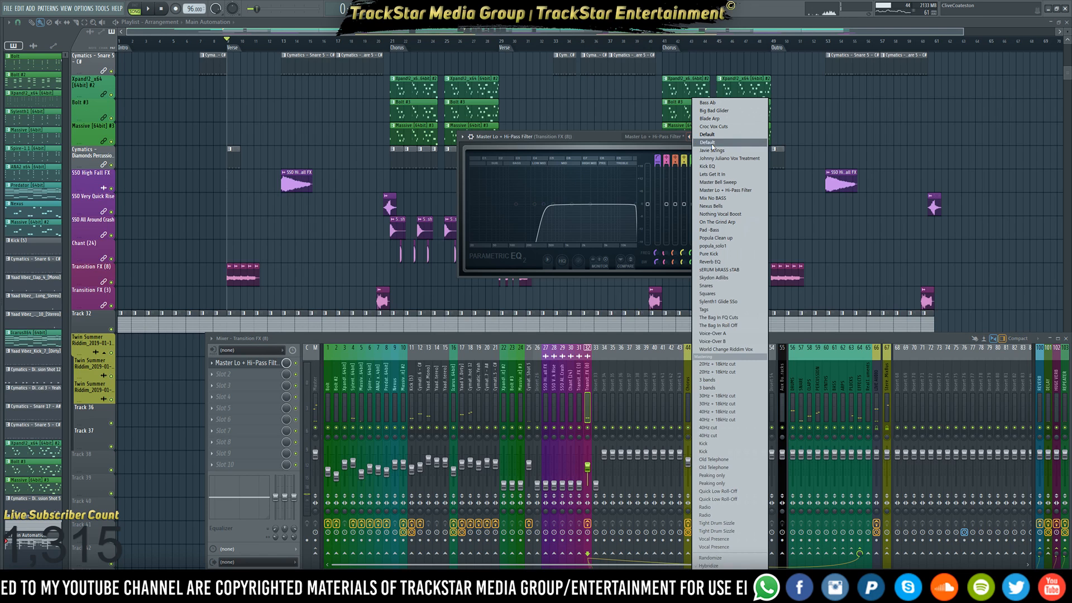
{"action": "left_click", "coordinate": [592, 179]}
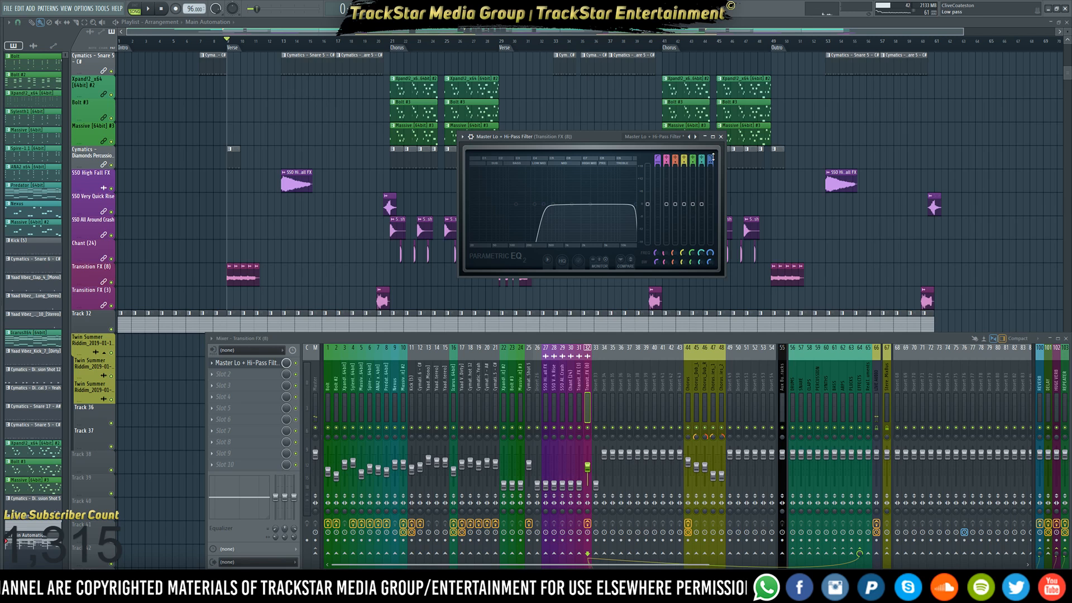
{"action": "left_click_drag", "start_coordinate": [636, 205], "coordinate": [619, 204]}
{"action": "scroll", "coordinate": [711, 162], "scroll_direction": "down", "scroll_amount": 2}
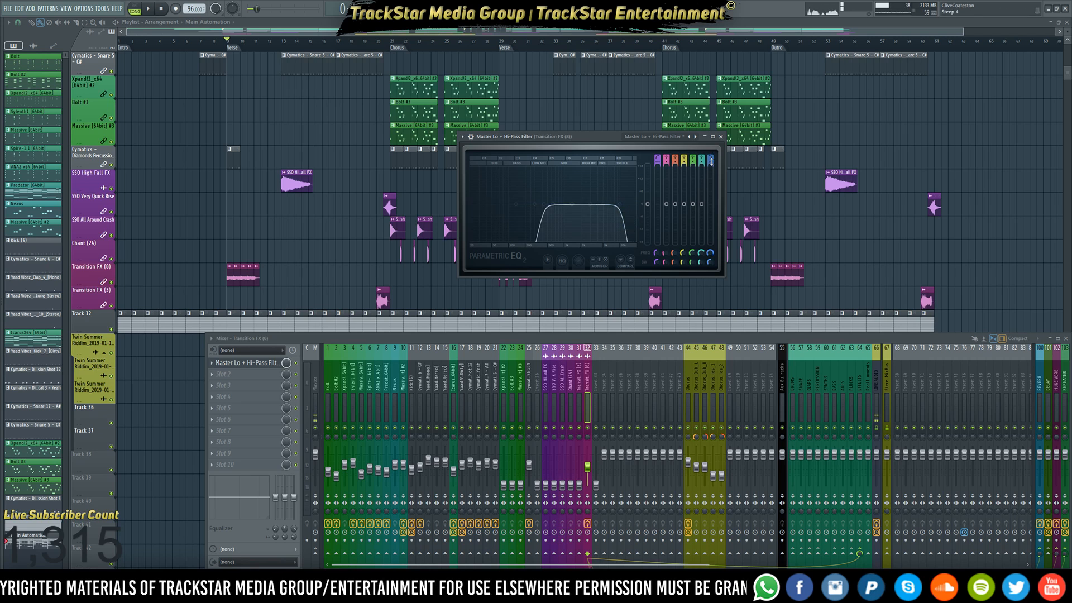
{"action": "scroll", "coordinate": [711, 162], "scroll_direction": "down", "scroll_amount": 2}
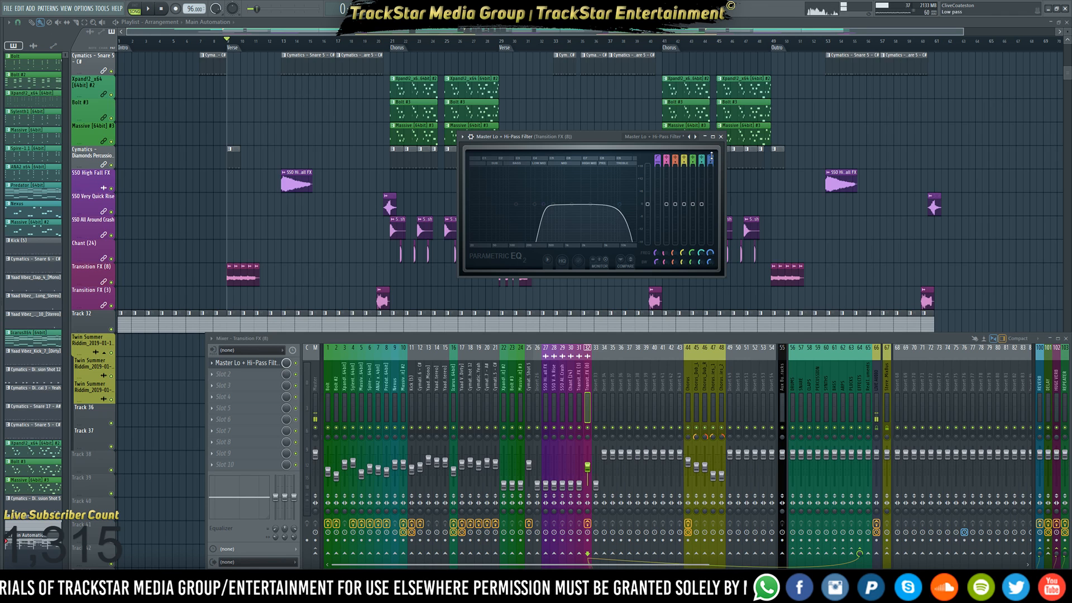
{"action": "scroll", "coordinate": [711, 158], "scroll_direction": "down", "scroll_amount": 4}
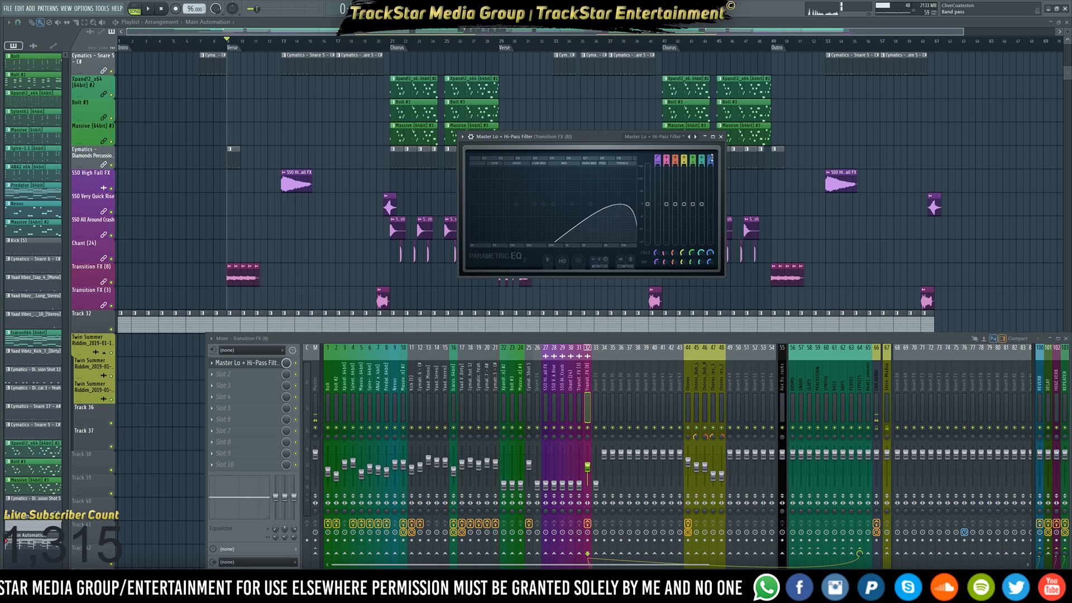
{"action": "scroll", "coordinate": [711, 159], "scroll_direction": "up", "scroll_amount": 1}
Lower the equalizer's high-pass cutoff to let in more low end, and audition the transition effect
{"action": "key", "text": "space"}
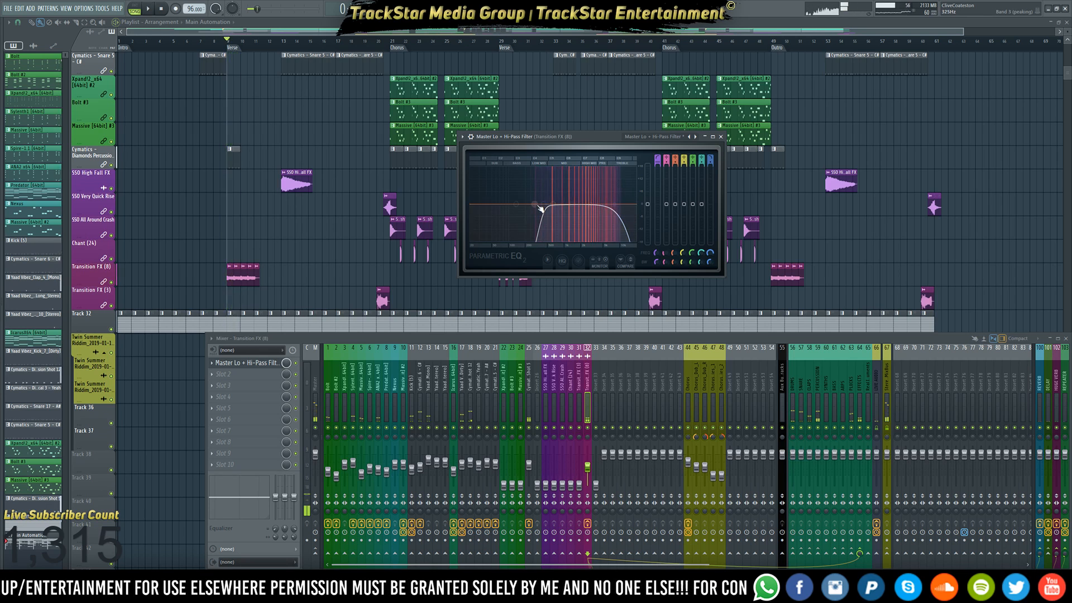
{"action": "key", "text": "space"}
{"action": "left_click_drag", "start_coordinate": [540, 207], "coordinate": [533, 208]}
{"action": "key", "text": "space"}
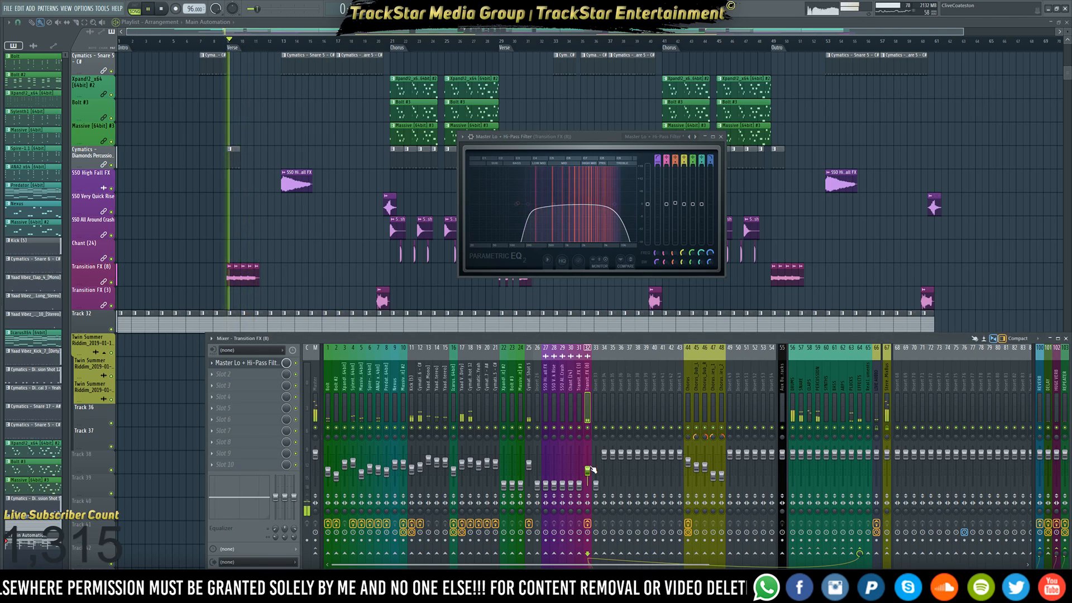
{"action": "key", "text": "space"}
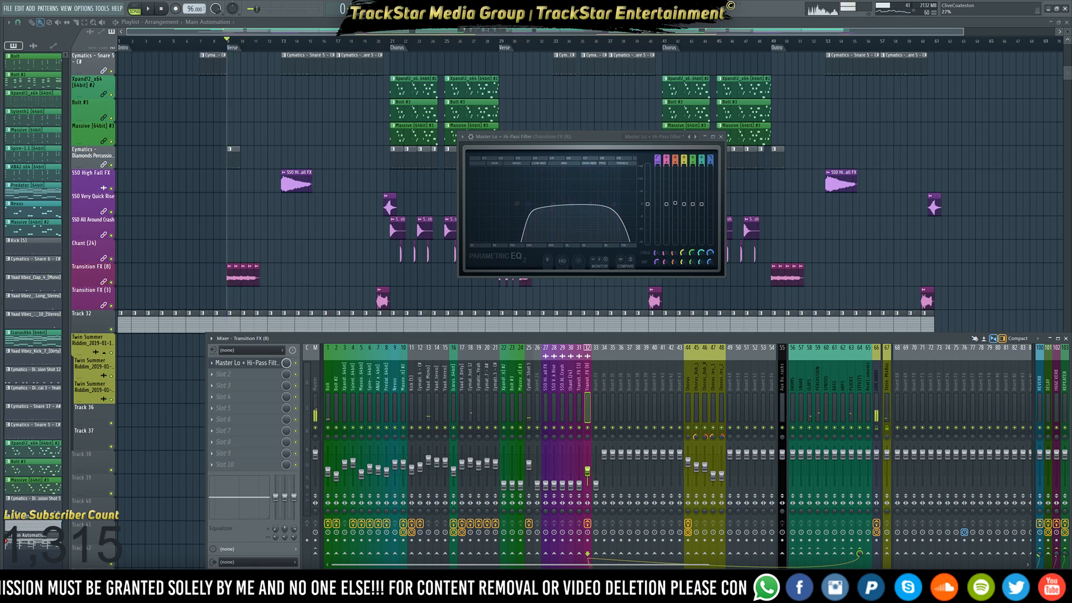
Set the equalizer's high-pass band slope to Gentle 6 and play the verse transition to check it
{"action": "key", "text": "space"}
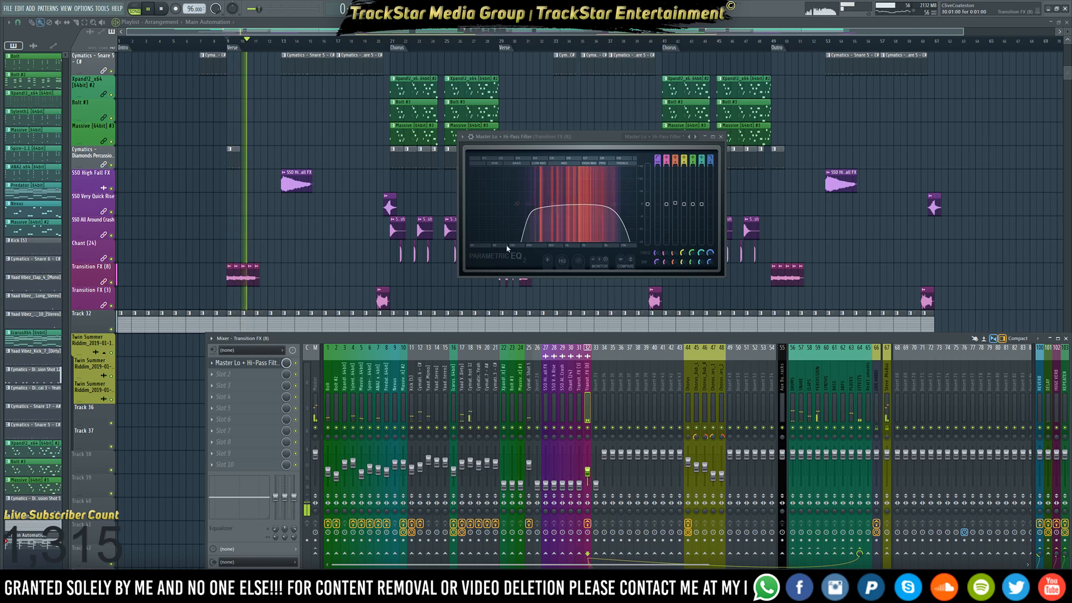
{"action": "key", "text": "space"}
{"action": "scroll", "coordinate": [660, 160], "scroll_direction": "up", "scroll_amount": 4}
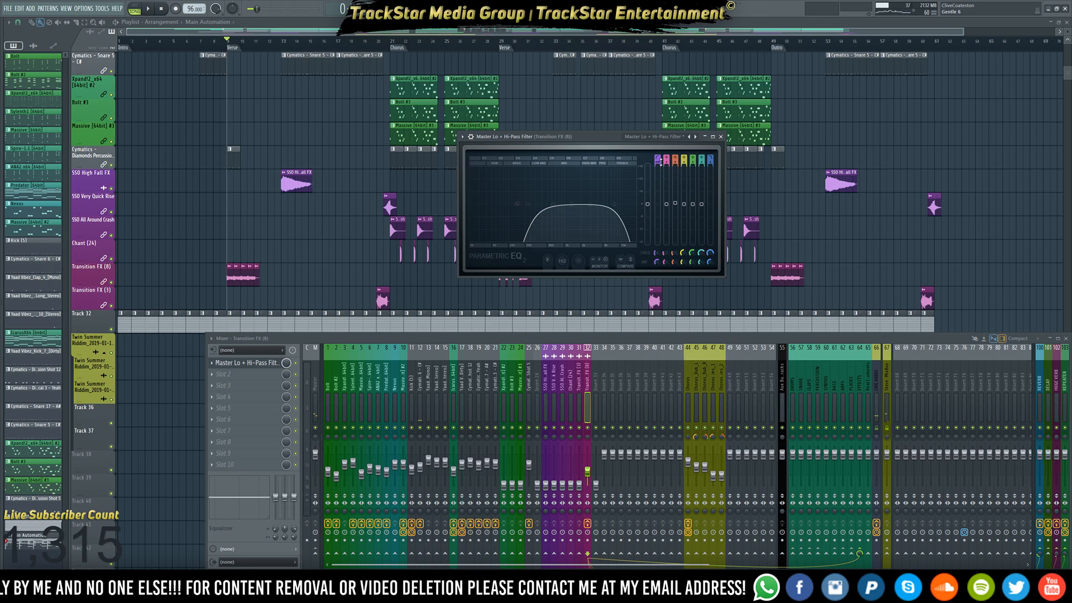
{"action": "key", "text": "space"}
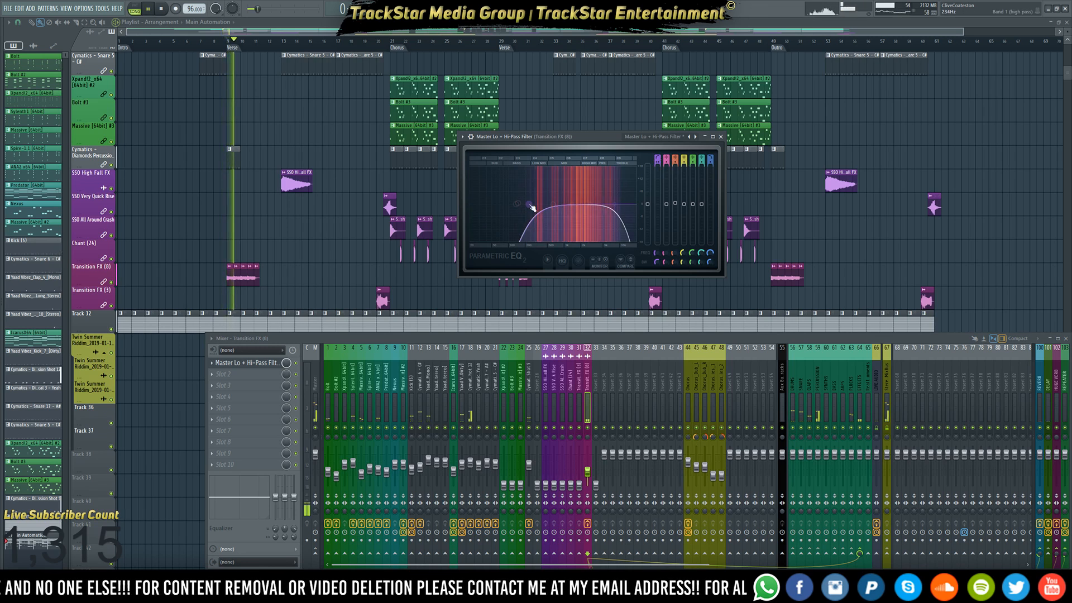
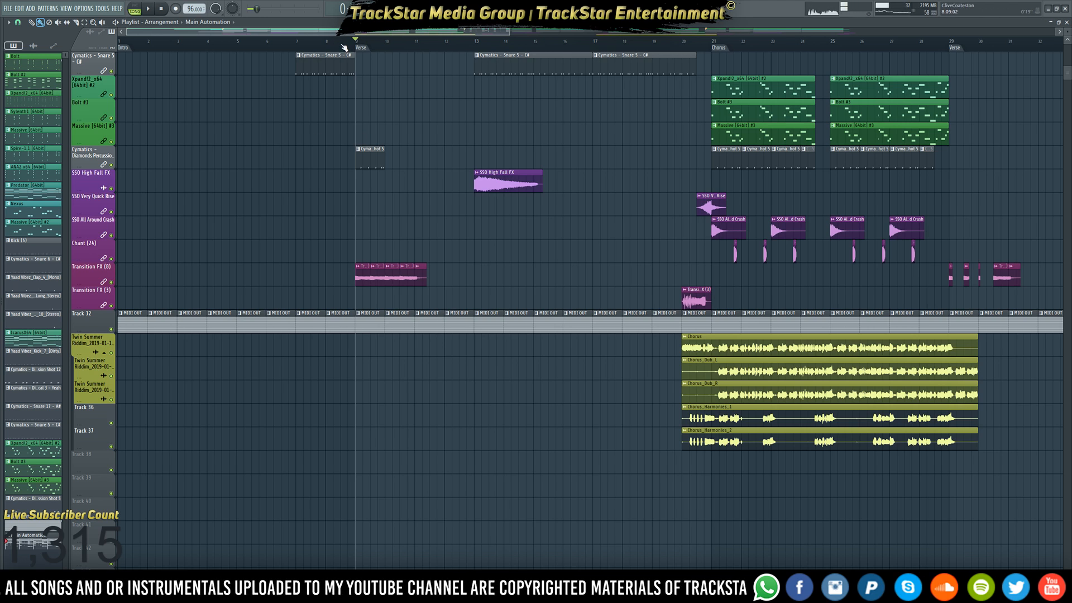
Create a panning automation clip for the Transition FX (8) mixer track over about bars 8.5 to 11.5
{"action": "left_click_drag", "start_coordinate": [343, 47], "coordinate": [433, 50]}
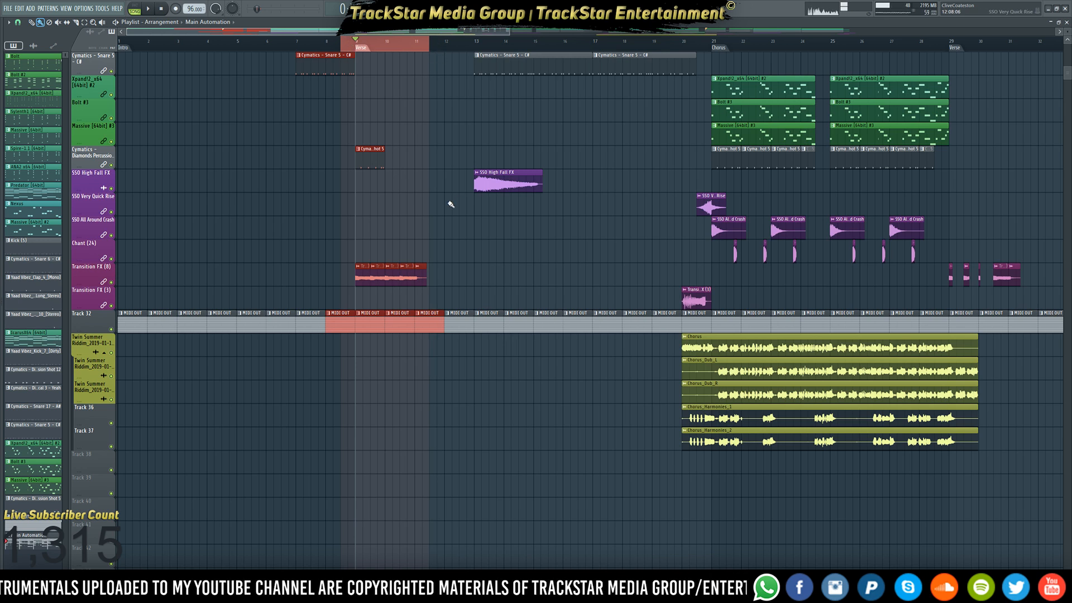
{"action": "scroll", "coordinate": [451, 204], "scroll_direction": "down", "scroll_amount": 8}
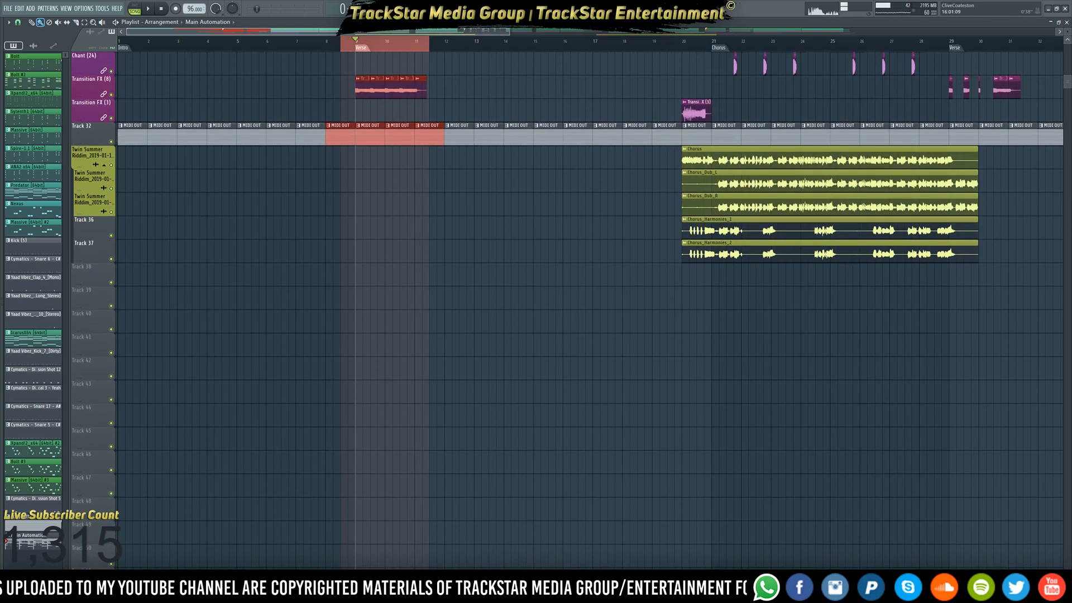
{"action": "key", "text": "F9"}
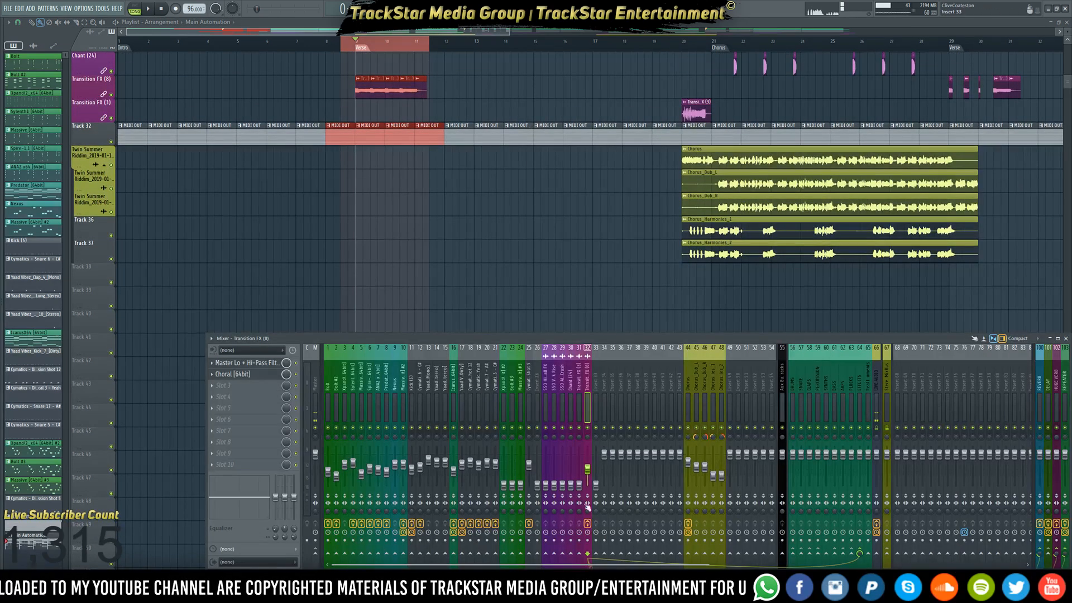
{"action": "right_click", "coordinate": [588, 441]}
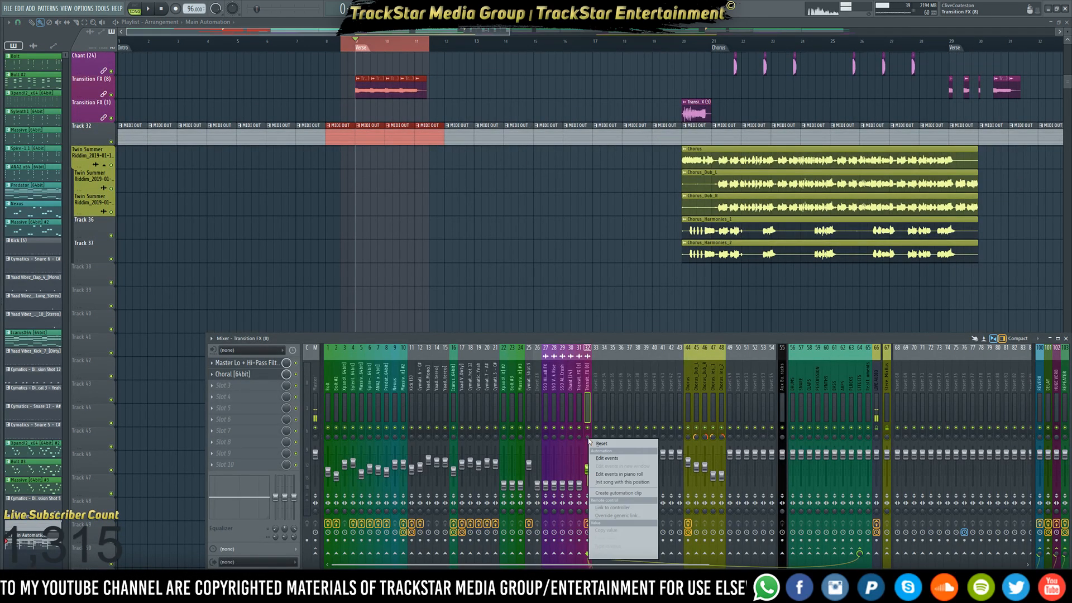
{"action": "left_click", "coordinate": [625, 493]}
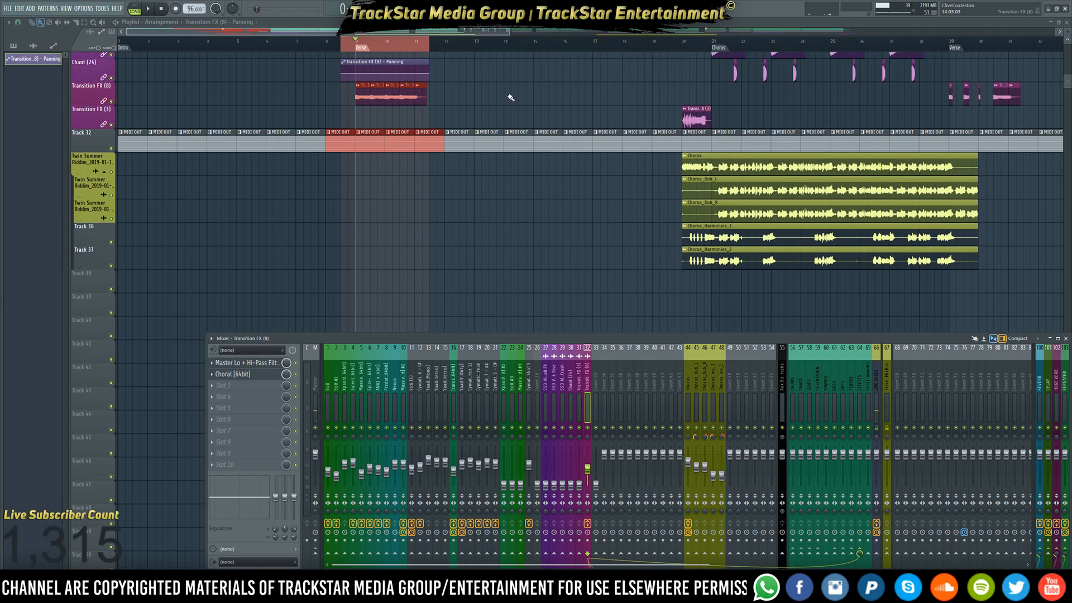
Copy the centred value of the first point in the Transition FX (8) panning automation clip
{"action": "scroll", "coordinate": [394, 49], "scroll_direction": "up", "scroll_amount": 3}
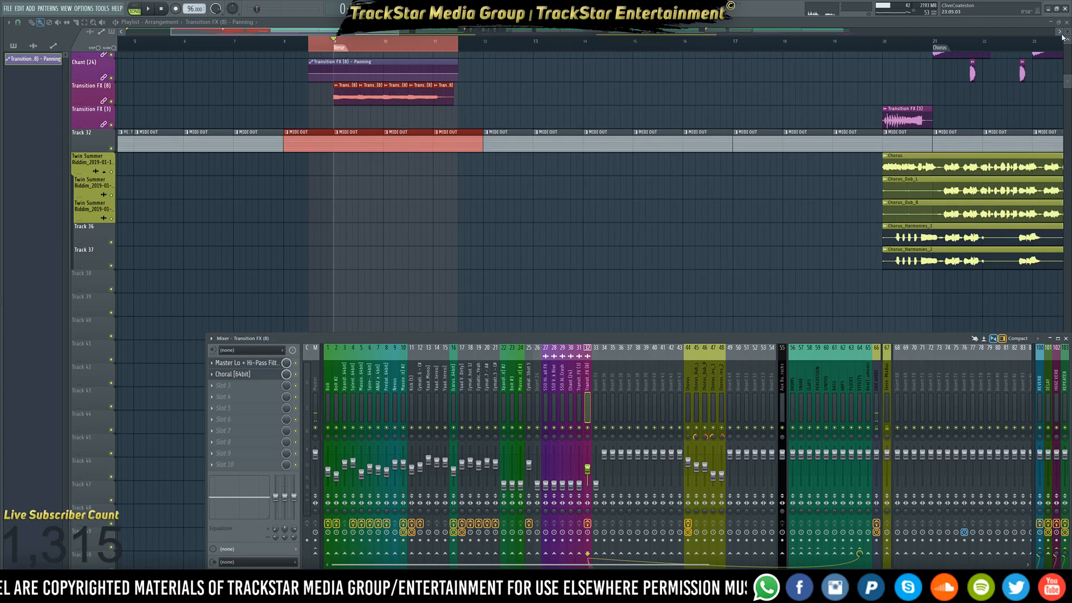
{"action": "scroll", "coordinate": [665, 168], "scroll_direction": "up", "scroll_amount": 6}
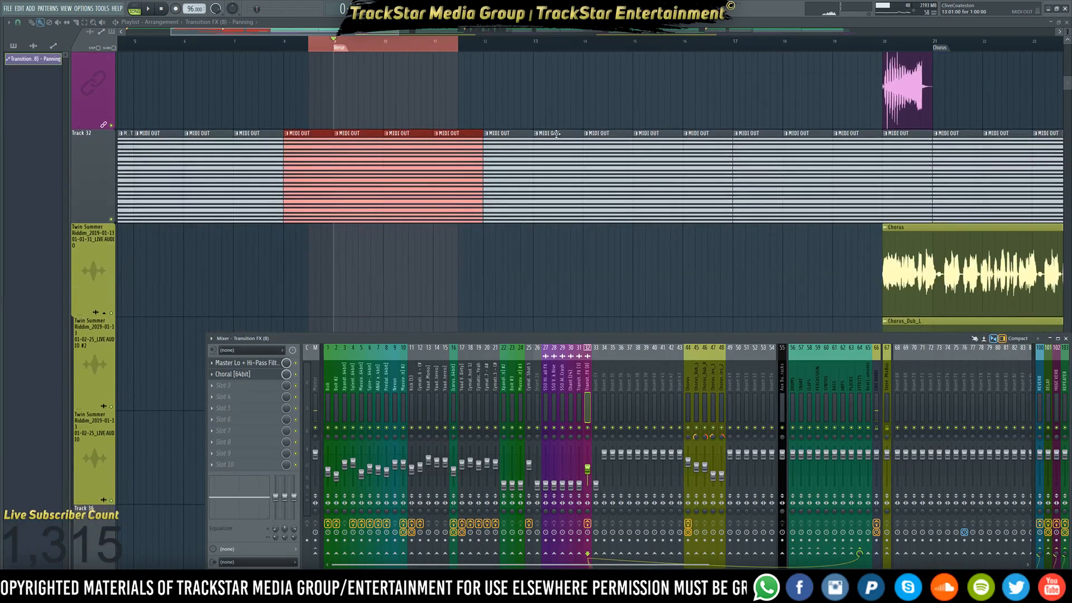
{"action": "mouse_move", "coordinate": [316, 264]}
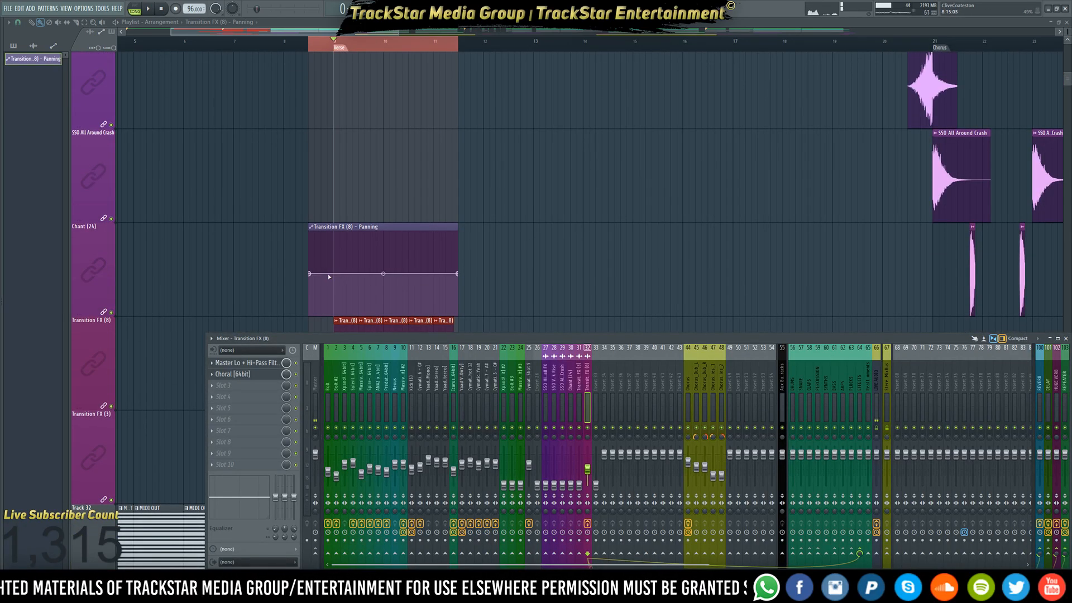
{"action": "key", "text": "F9"}
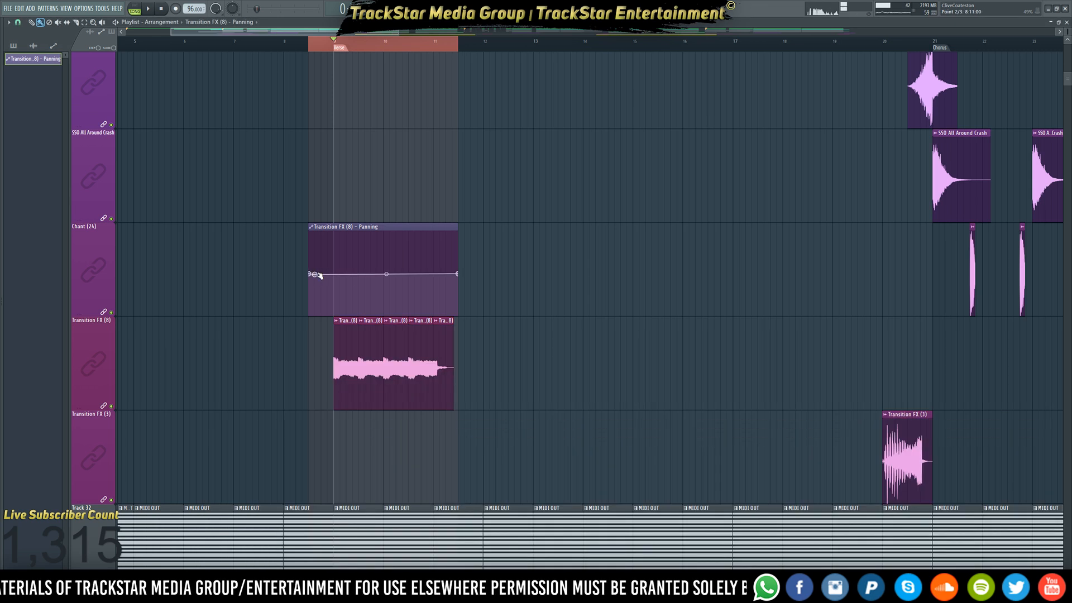
{"action": "right_click", "coordinate": [316, 274]}
{"action": "left_click", "coordinate": [331, 287]}
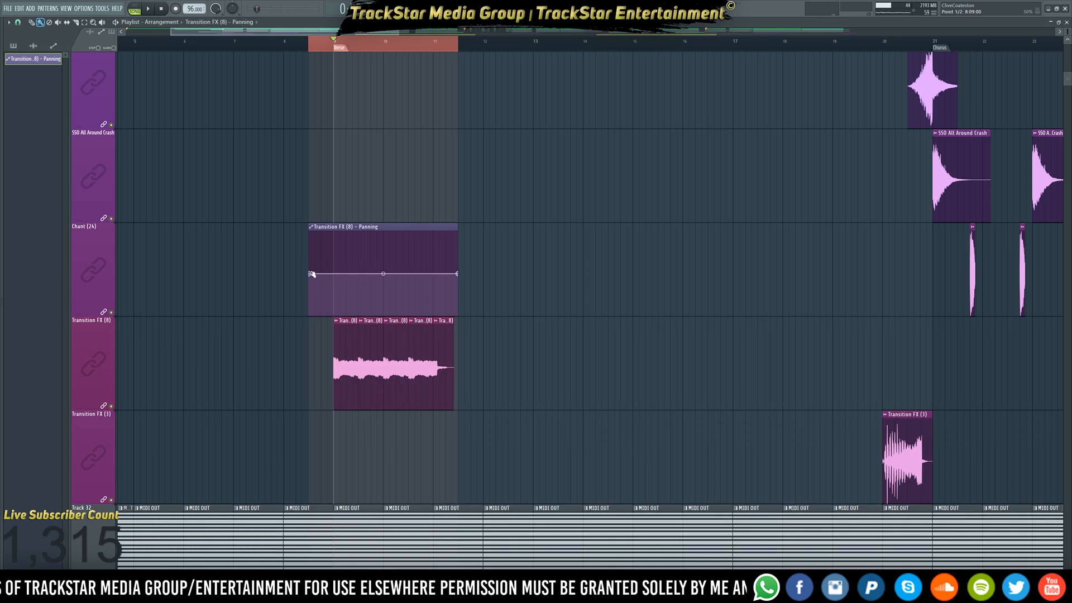
{"action": "right_click", "coordinate": [311, 274]}
{"action": "left_click", "coordinate": [328, 408]}
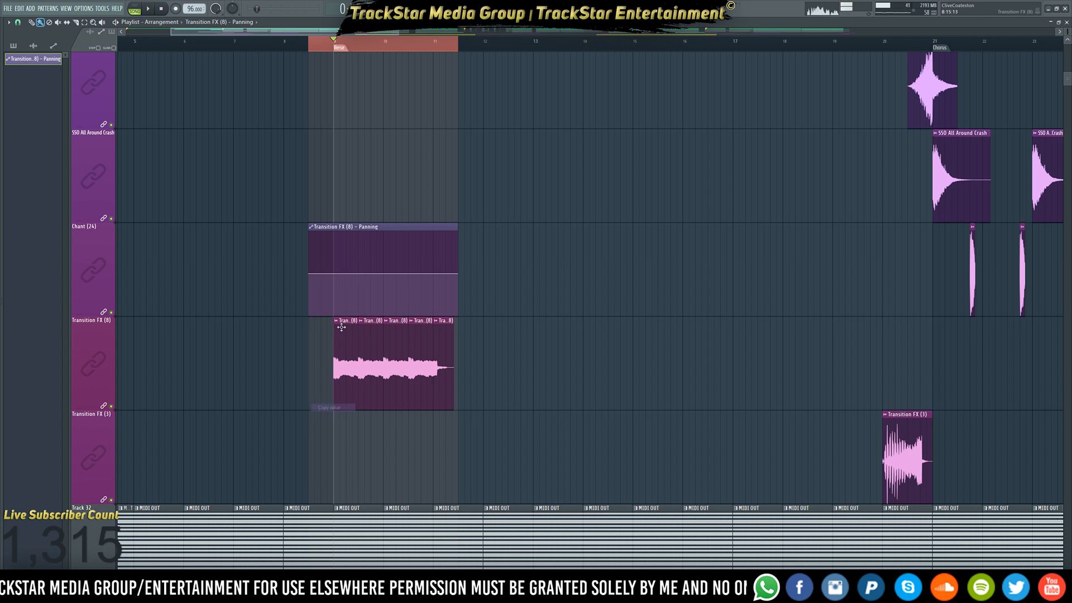
Swing the panning curve between maximum and minimum every half bar from bar 9 with steep transitions, and paste the copied 50% value at bar 11
{"action": "left_click_drag", "start_coordinate": [338, 274], "coordinate": [334, 227]}
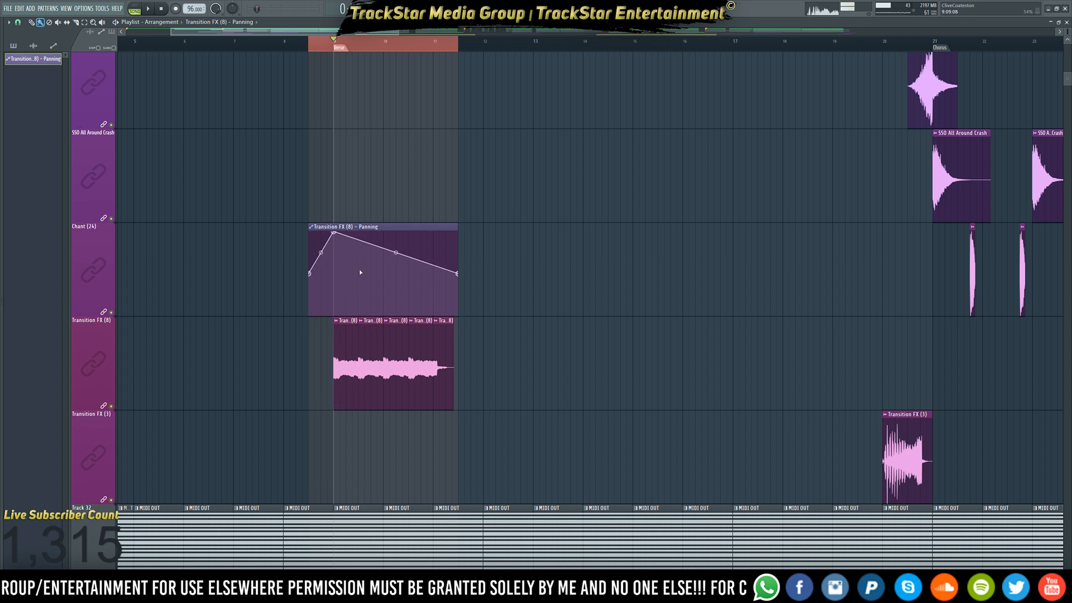
{"action": "left_click_drag", "start_coordinate": [360, 273], "coordinate": [362, 317]}
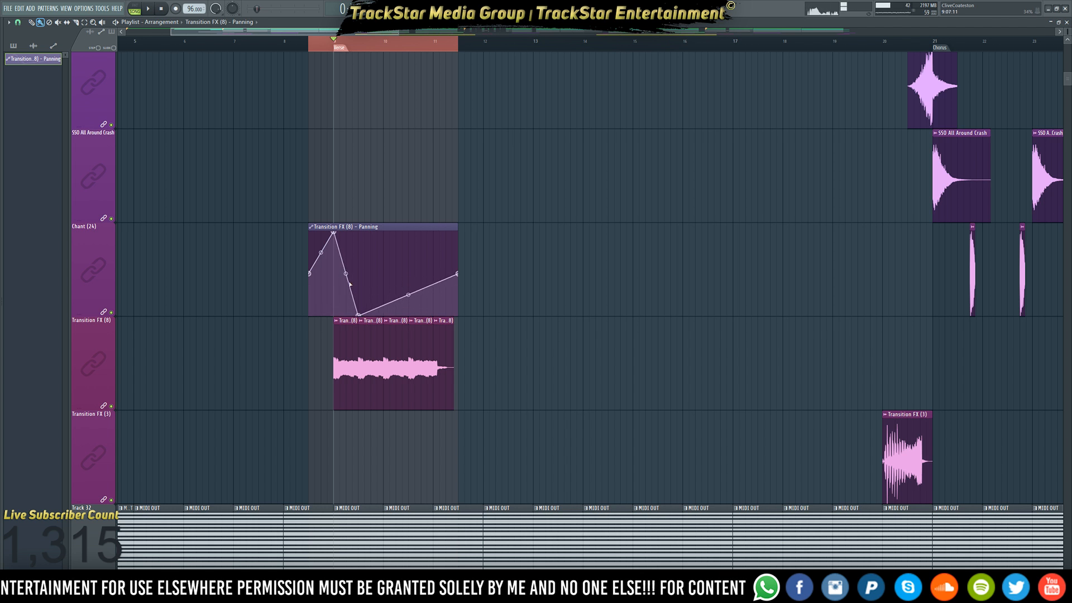
{"action": "left_click_drag", "start_coordinate": [346, 273], "coordinate": [346, 246]}
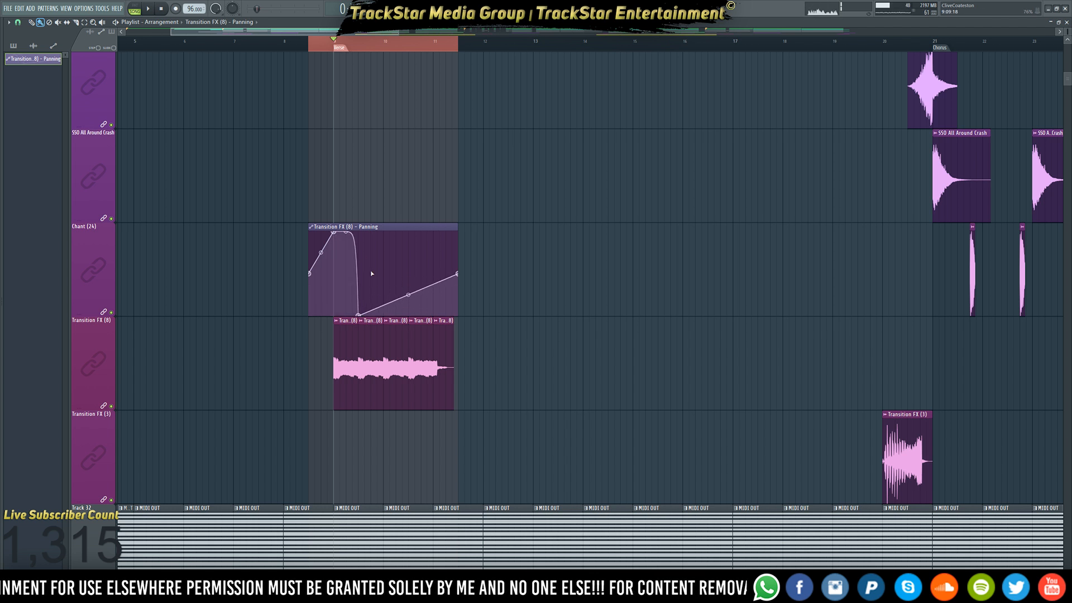
{"action": "left_click_drag", "start_coordinate": [386, 281], "coordinate": [384, 221]}
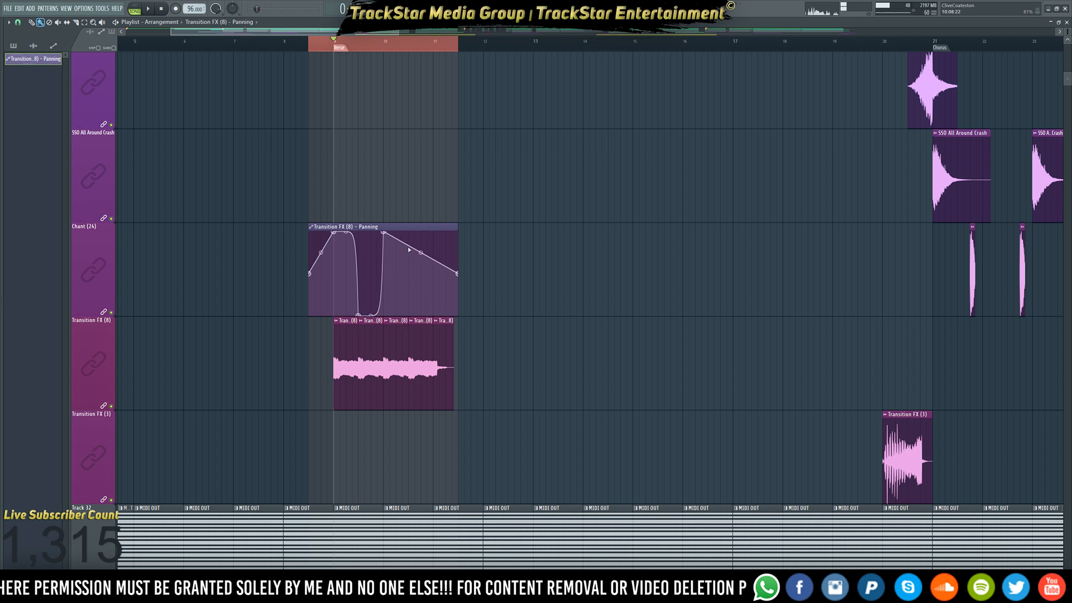
{"action": "left_click_drag", "start_coordinate": [409, 249], "coordinate": [409, 315]}
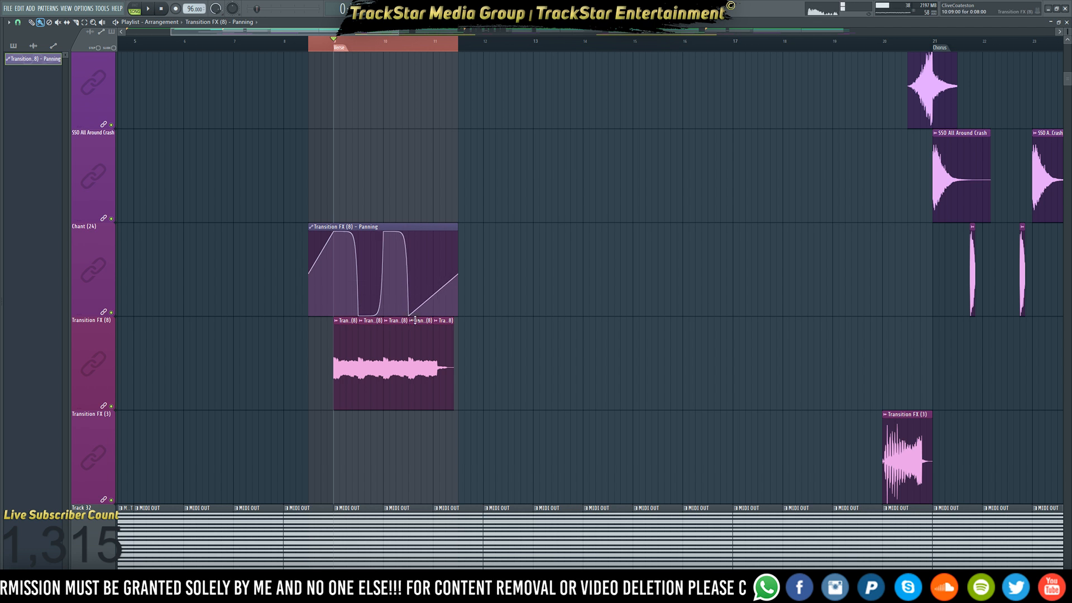
{"action": "right_click", "coordinate": [435, 283]}
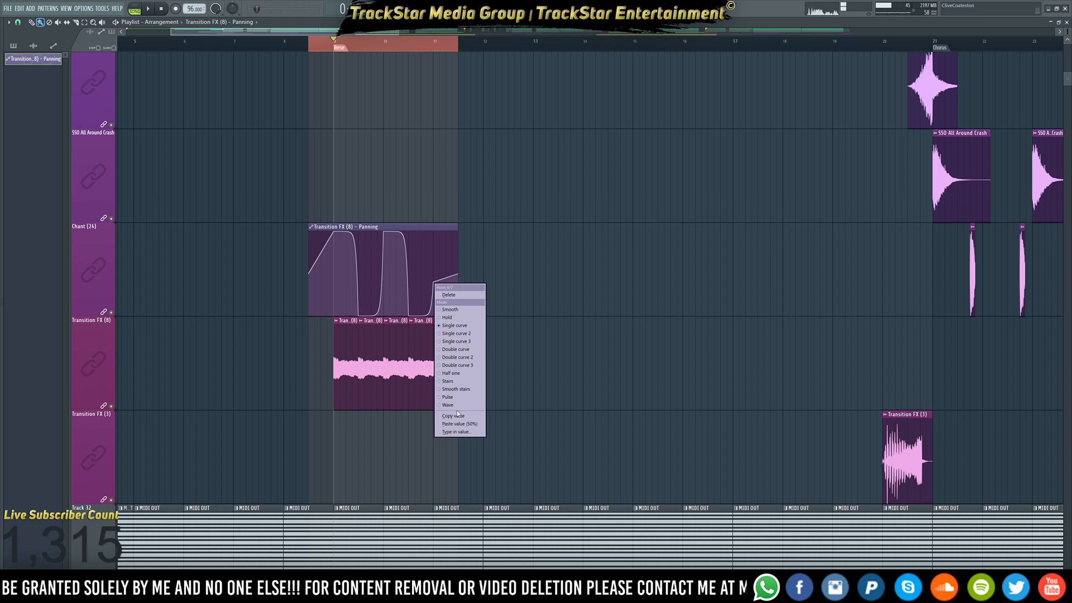
{"action": "left_click", "coordinate": [461, 423]}
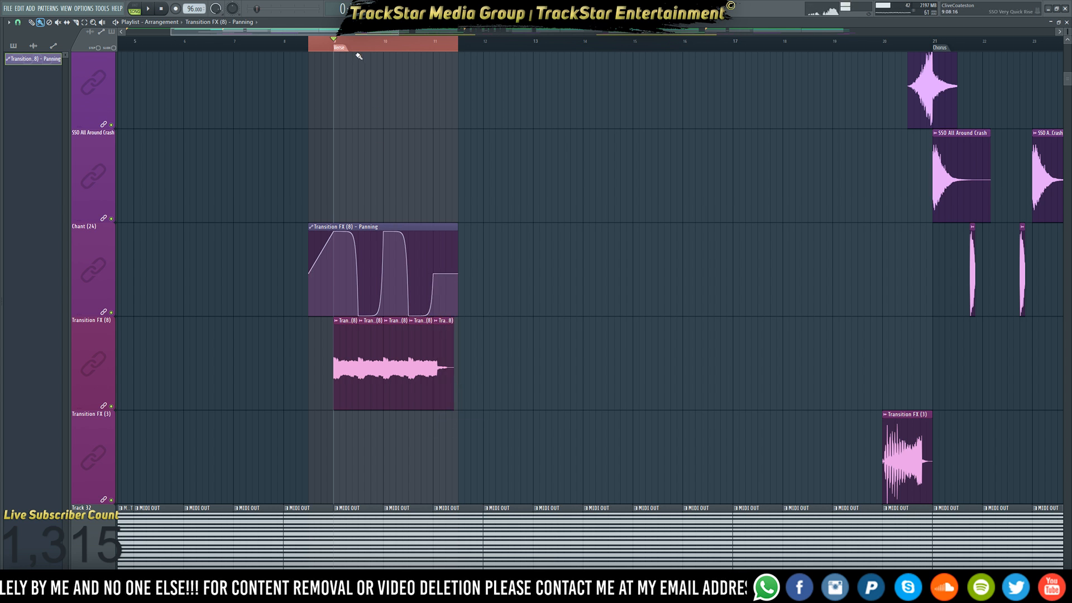
Play the section from about bar 8.5 to 11.5 several times to audition the panning automation
{"action": "scroll", "coordinate": [359, 49], "scroll_direction": "up", "scroll_amount": 5}
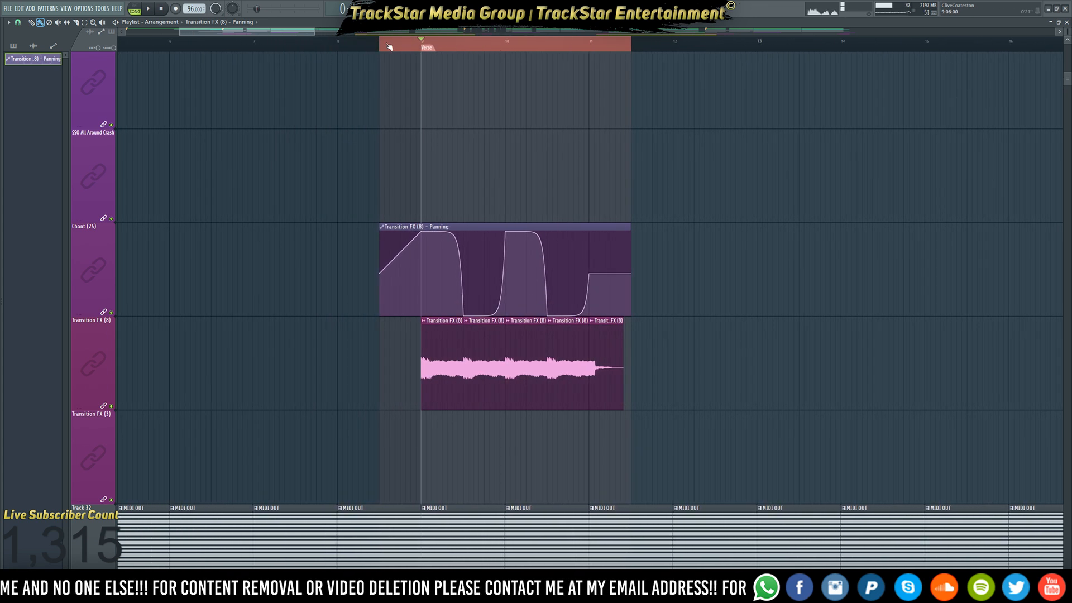
{"action": "left_click", "coordinate": [385, 46]}
{"action": "key", "text": "space"}
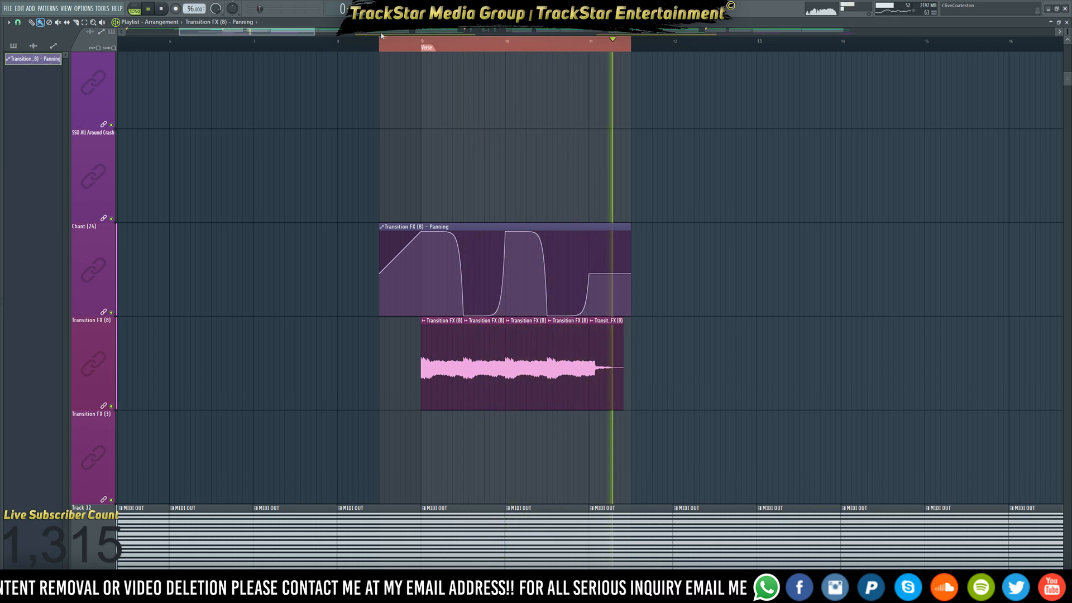
{"action": "key", "text": "space"}
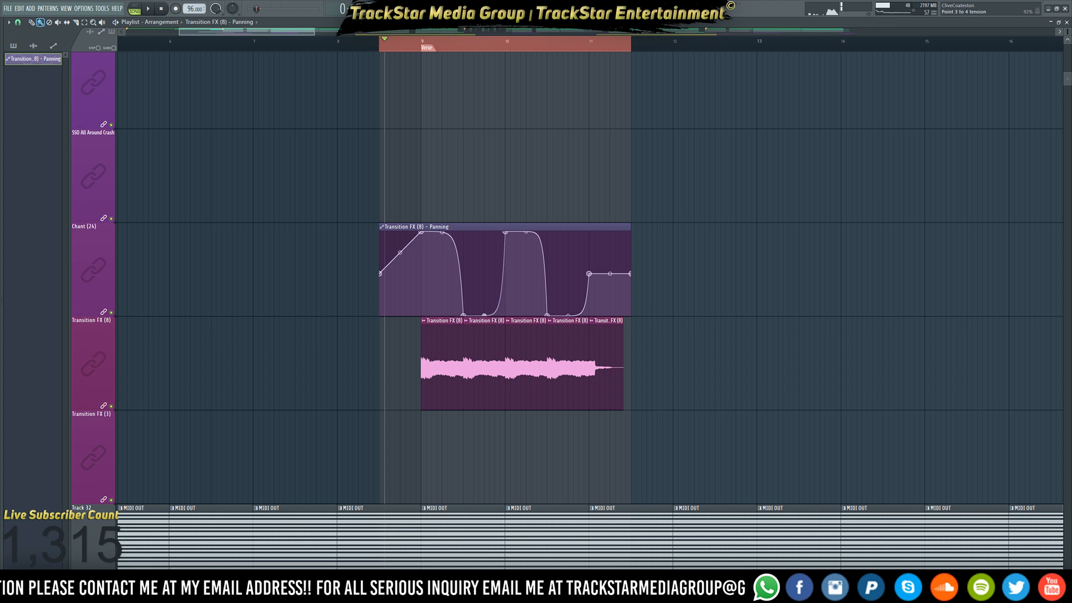
{"action": "key", "text": "space"}
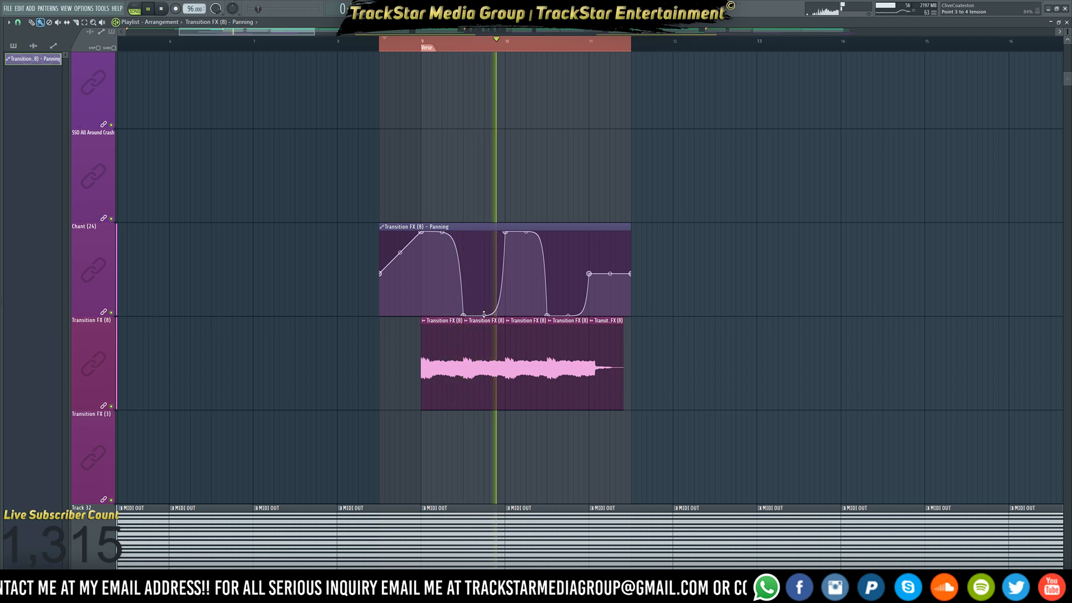
{"action": "key", "text": "space"}
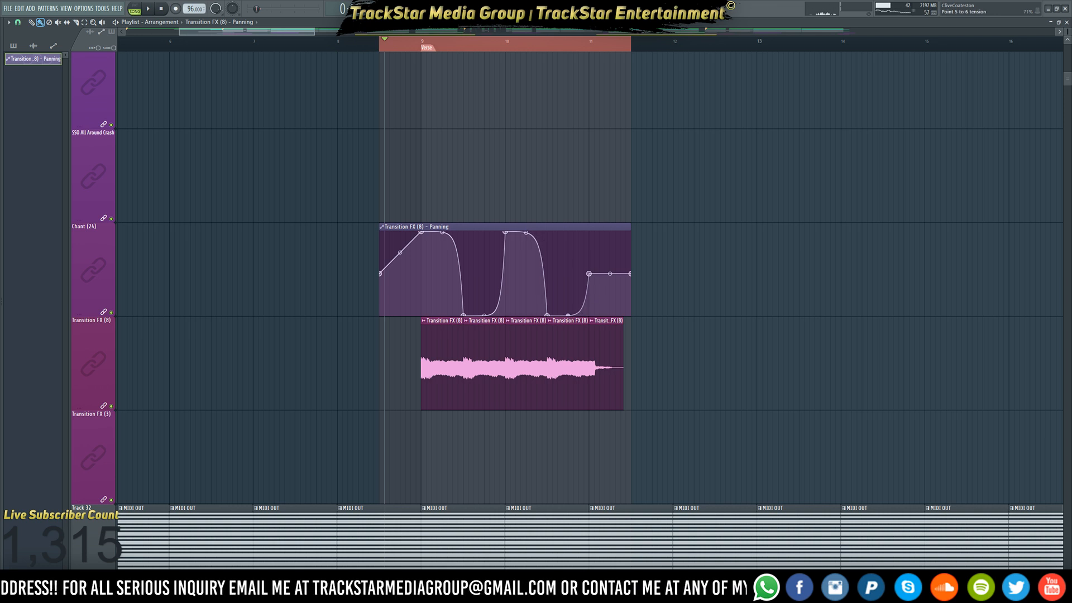
{"action": "key", "text": "space"}
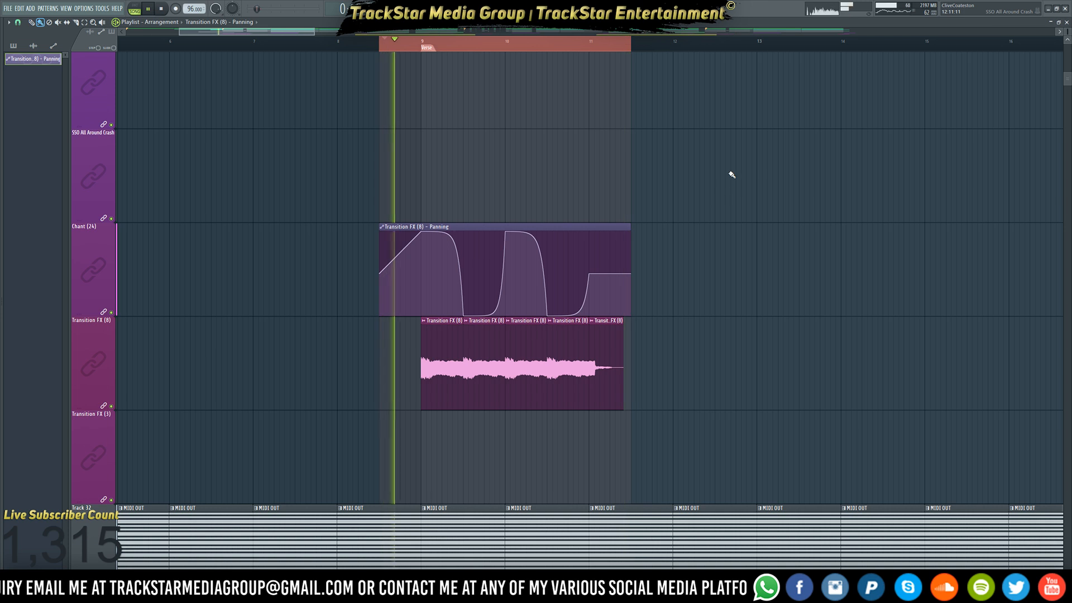
{"action": "key", "text": "space"}
Clear the time selection and copy the panning clip to about bars 28.5 and 48.5, over the second Verse and Outro transitions
{"action": "scroll", "coordinate": [736, 161], "scroll_direction": "up", "scroll_amount": 5}
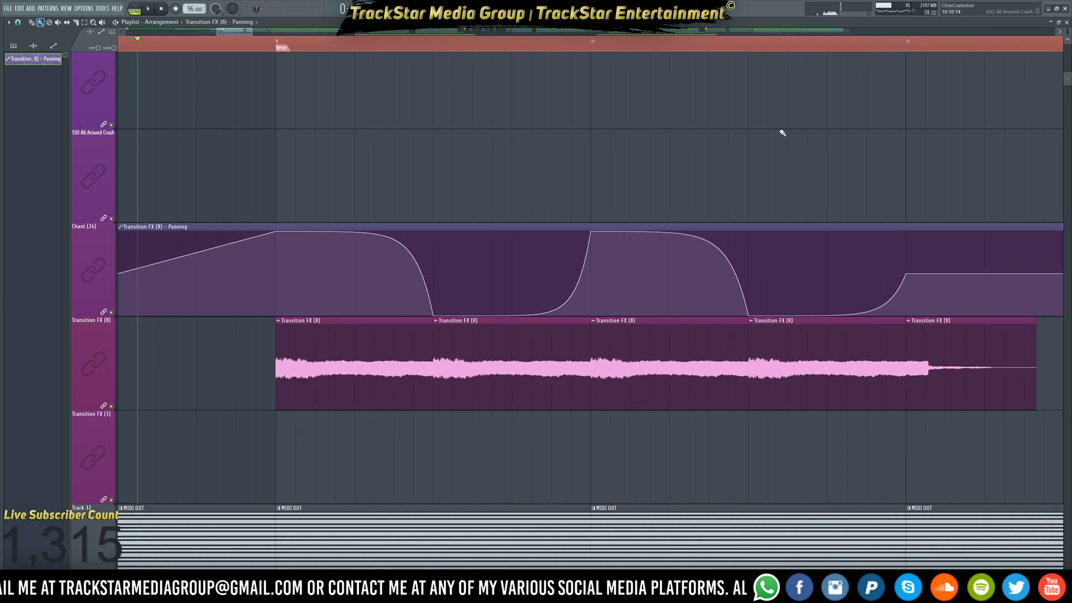
{"action": "right_click", "coordinate": [783, 133], "text": "ctrl"}
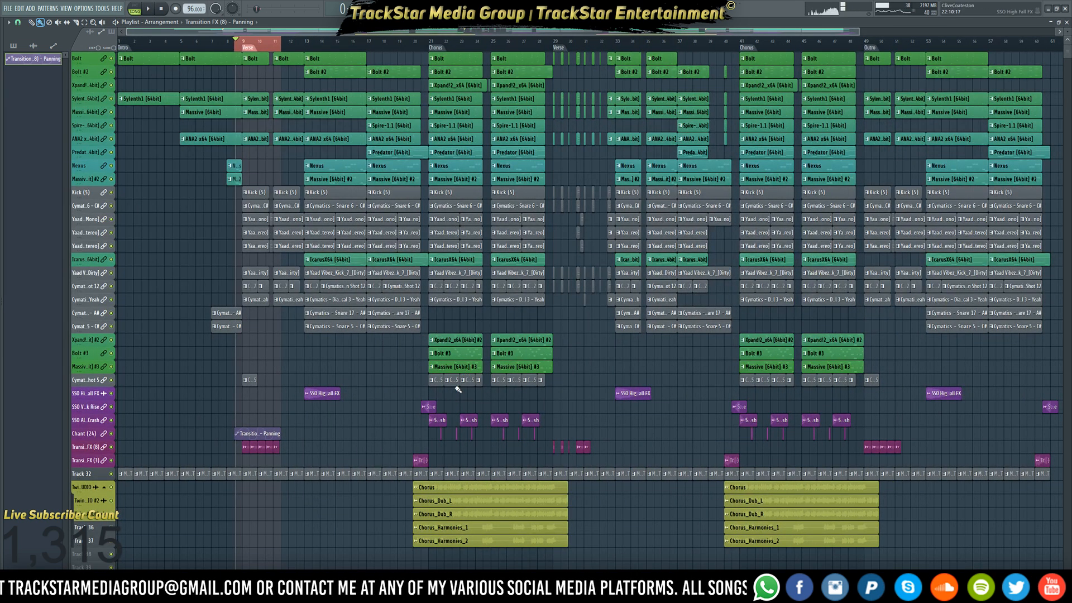
{"action": "left_click", "coordinate": [458, 431], "text": "ctrl"}
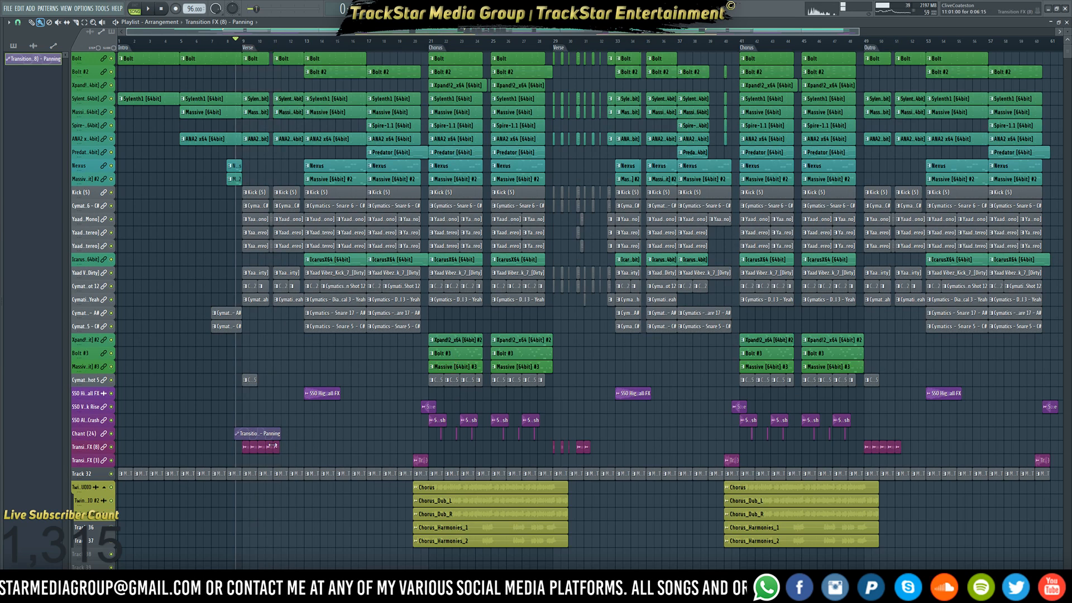
{"action": "left_click_drag", "start_coordinate": [256, 432], "coordinate": [874, 434], "text": "shift"}
Insert a playlist track above Transition FX (8), place all three panning clips on it, and lock the track to its content
{"action": "left_click", "coordinate": [274, 433]}
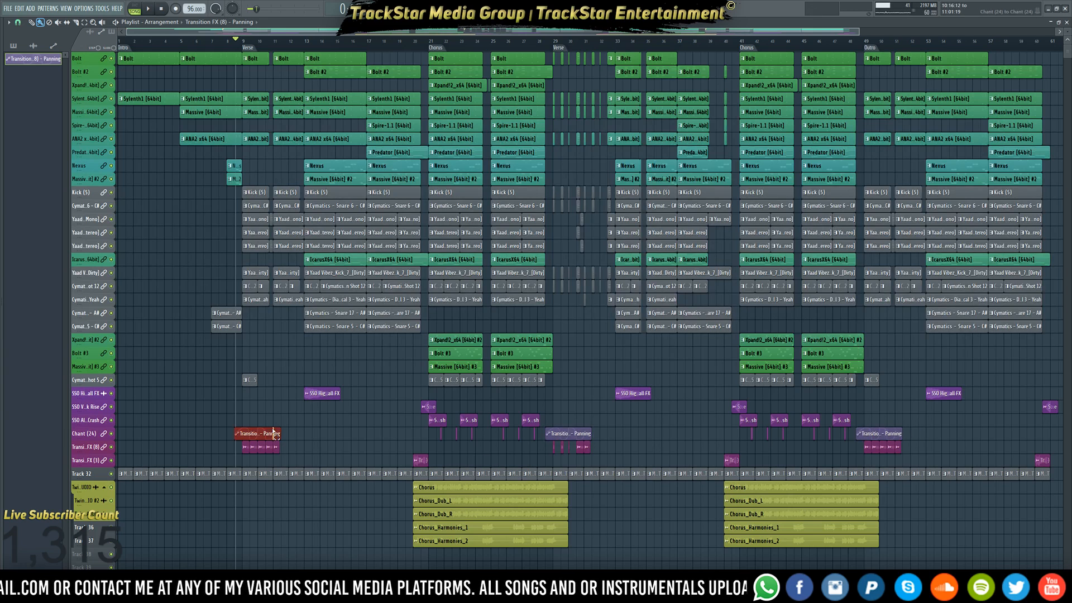
{"action": "left_click", "coordinate": [575, 433], "text": "shift"}
{"action": "left_click", "coordinate": [892, 433], "text": "shift"}
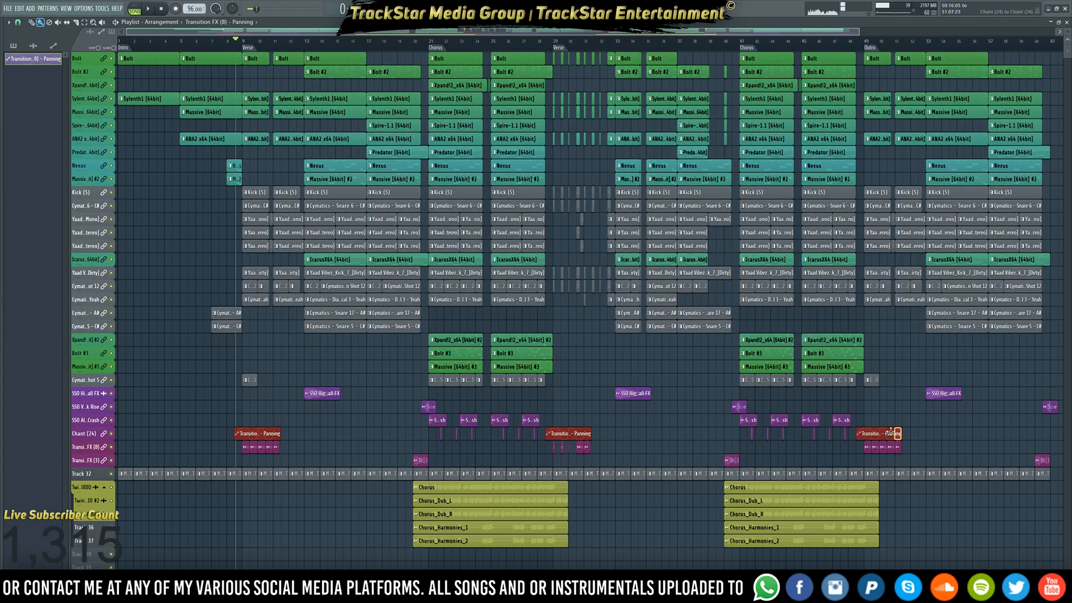
{"action": "right_click", "coordinate": [96, 447]}
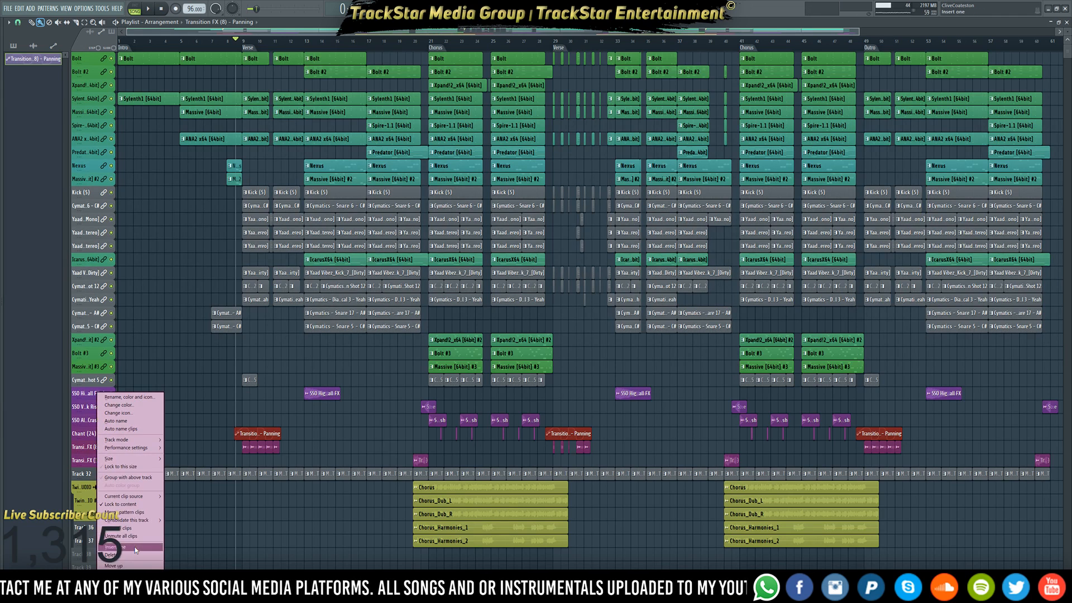
{"action": "left_click", "coordinate": [136, 549]}
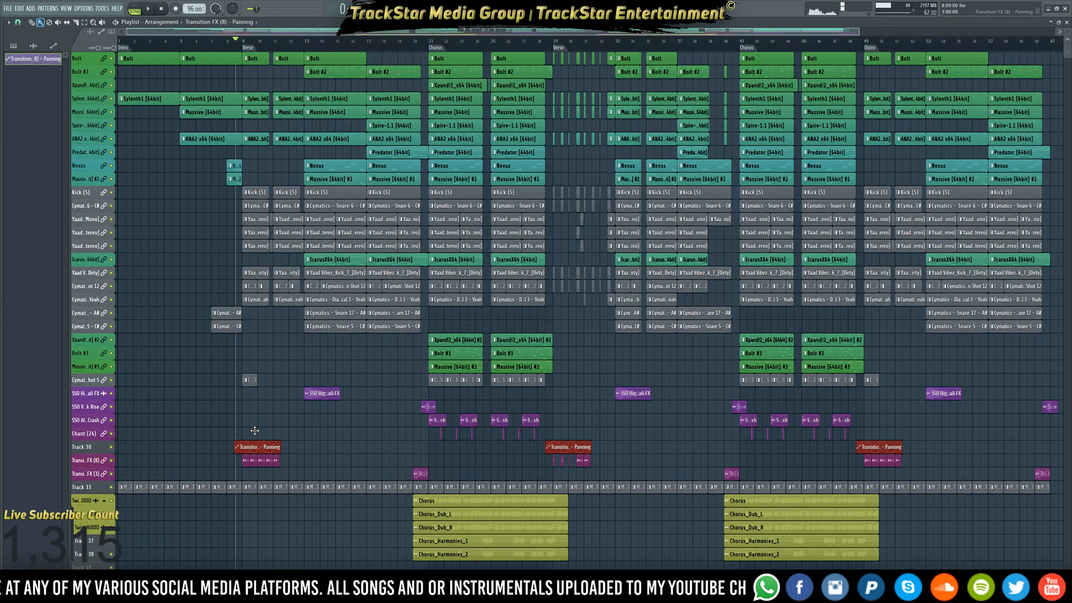
{"action": "right_click", "coordinate": [90, 447]}
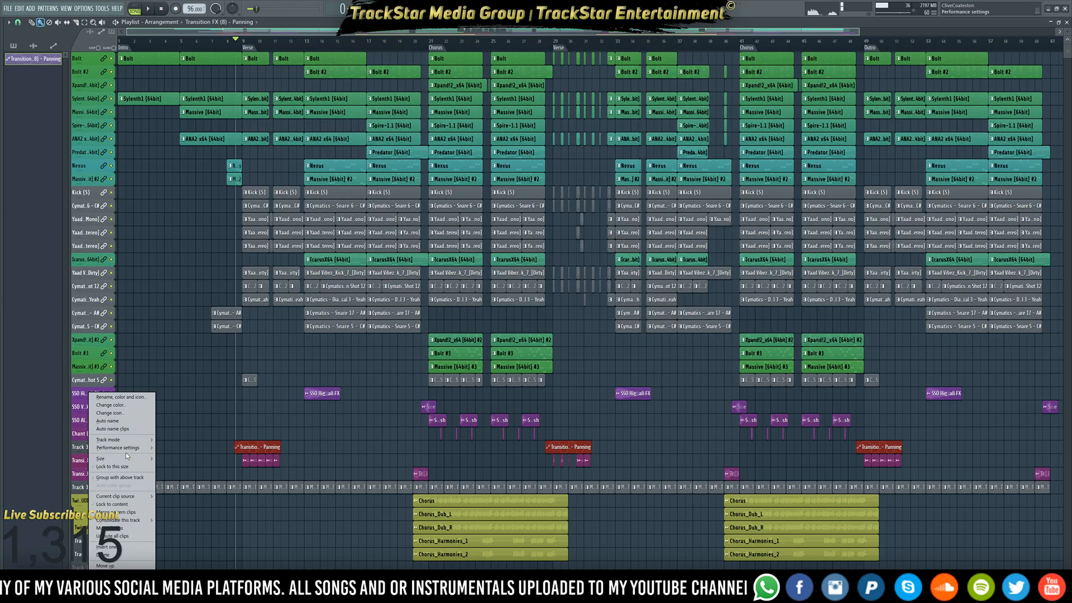
{"action": "left_click", "coordinate": [122, 504]}
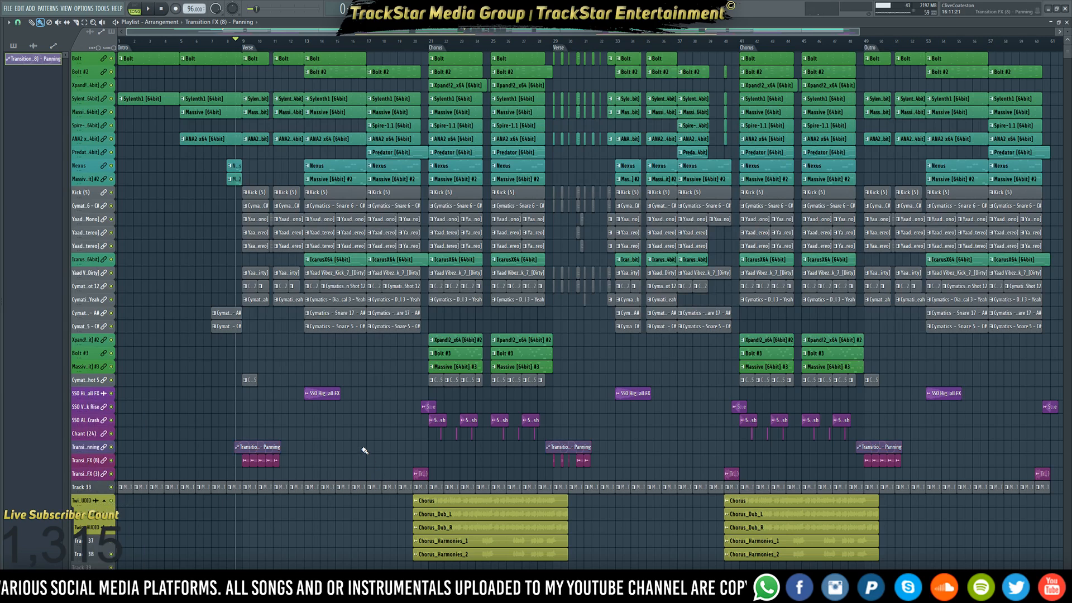
Change the panning automation clips' color to yellow and auto name their track so it matches them
{"action": "left_click", "coordinate": [237, 447]}
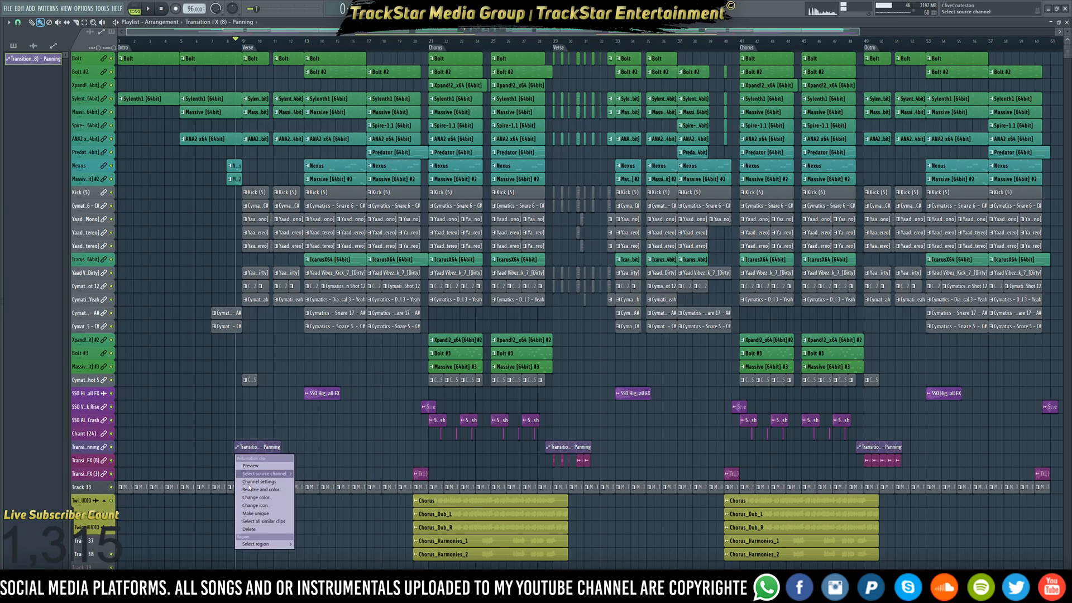
{"action": "left_click", "coordinate": [256, 498]}
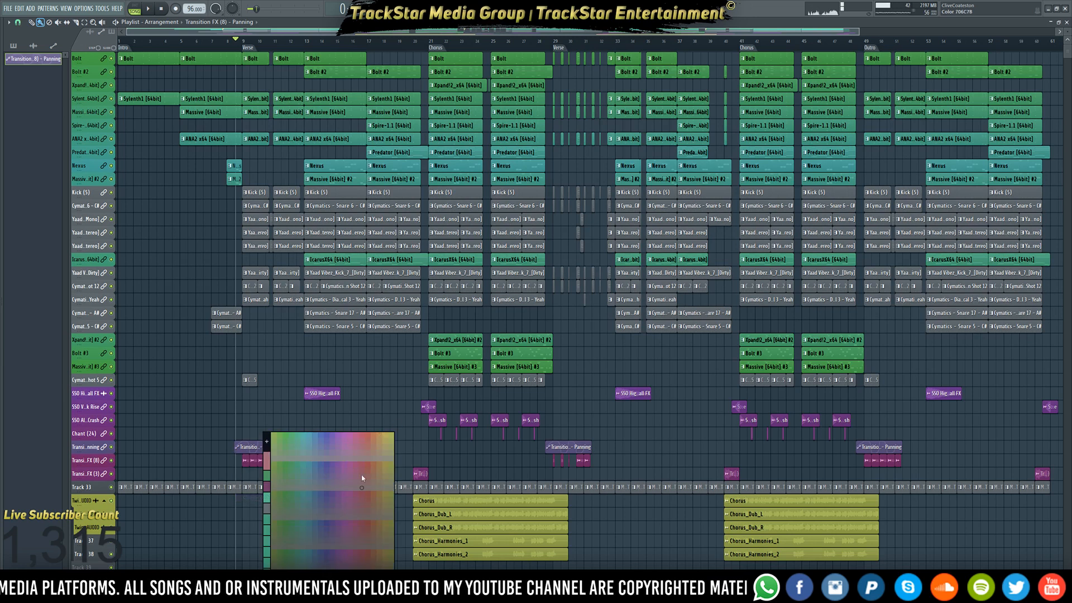
{"action": "left_click", "coordinate": [388, 437]}
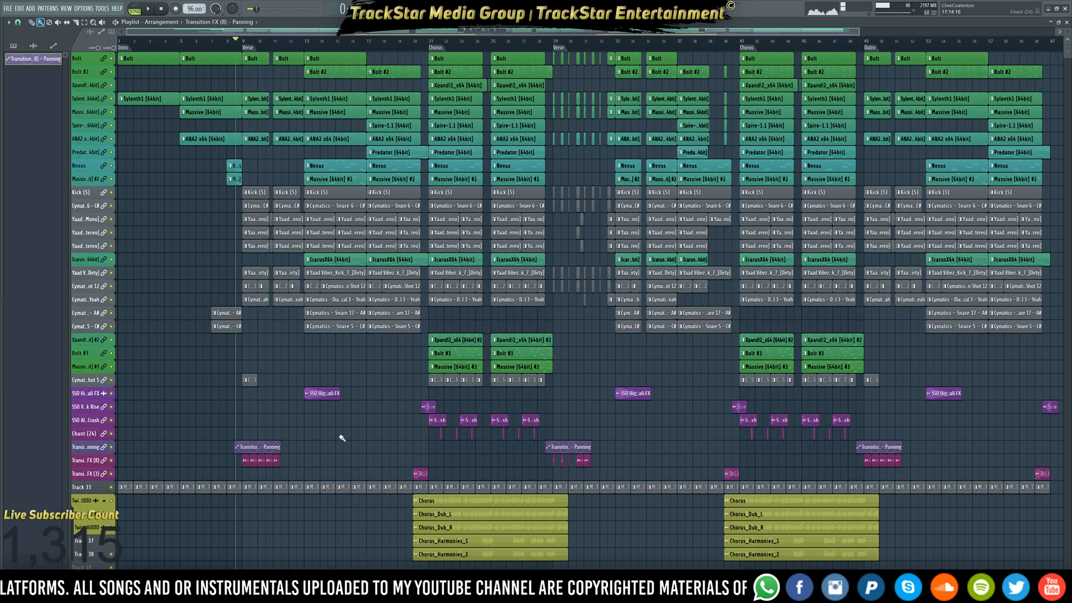
{"action": "left_click", "coordinate": [248, 446]}
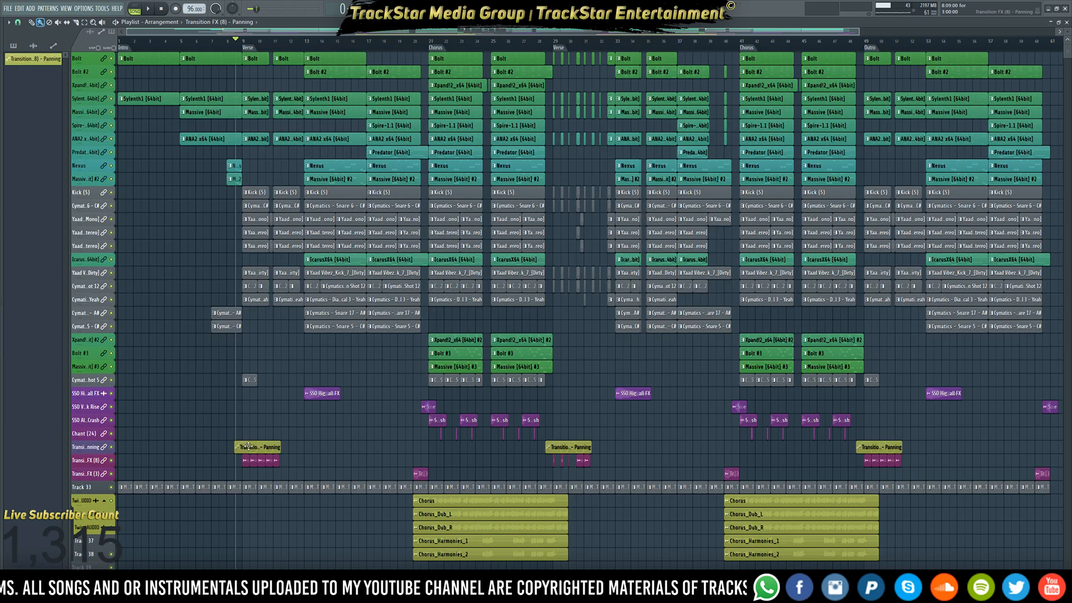
{"action": "right_click", "coordinate": [106, 447]}
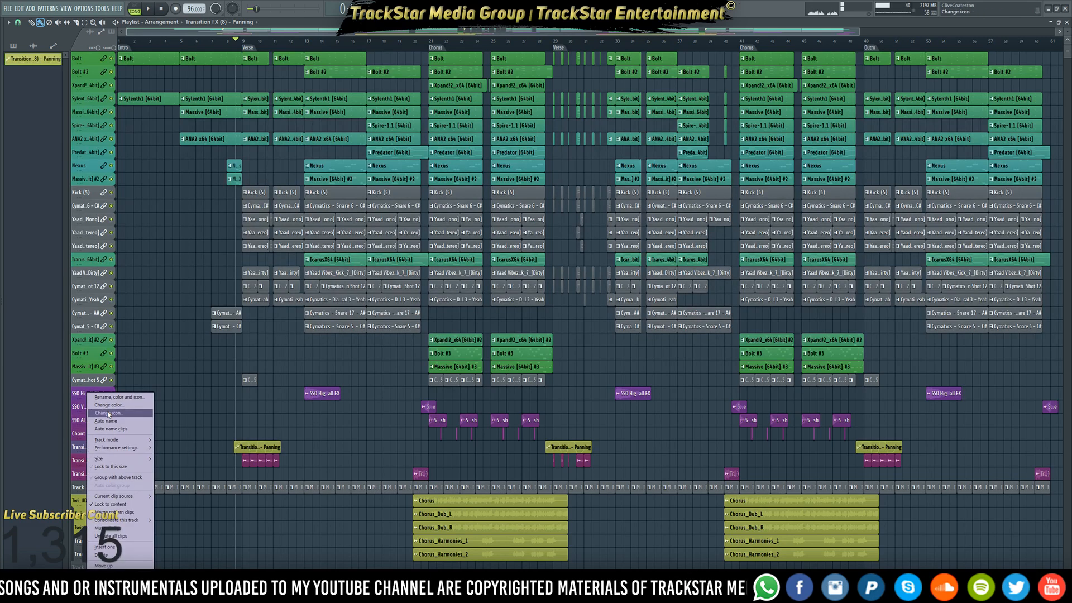
{"action": "left_click", "coordinate": [109, 421]}
Play the full arrangement through the first verse transition to check the panned effect in context
{"action": "scroll", "coordinate": [347, 433], "scroll_direction": "down", "scroll_amount": 1}
{"action": "key", "text": "space"}
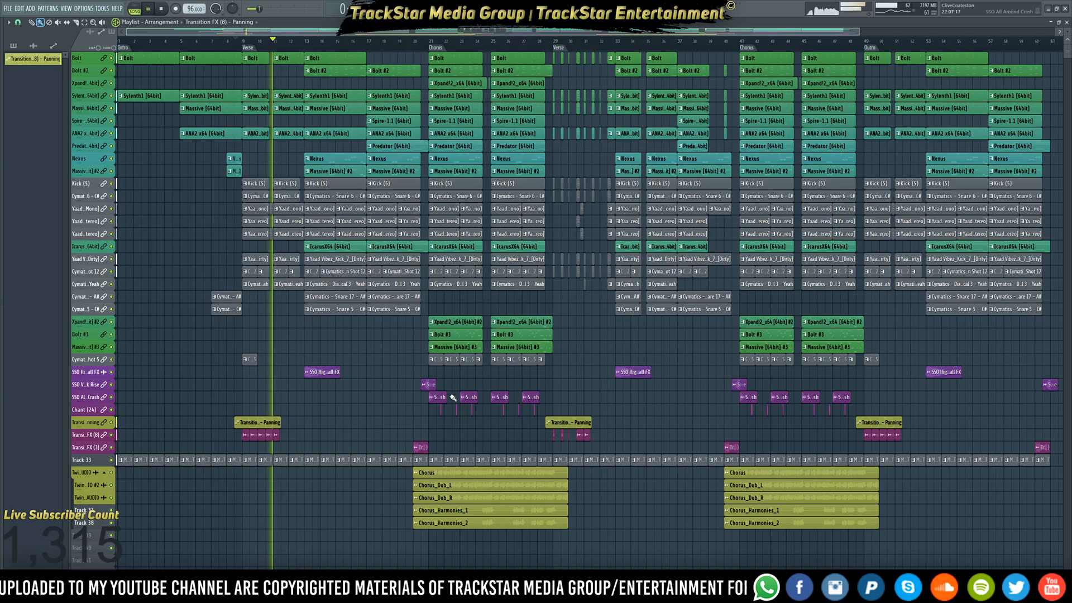
{"action": "scroll", "coordinate": [312, 55], "scroll_direction": "up", "scroll_amount": 2}
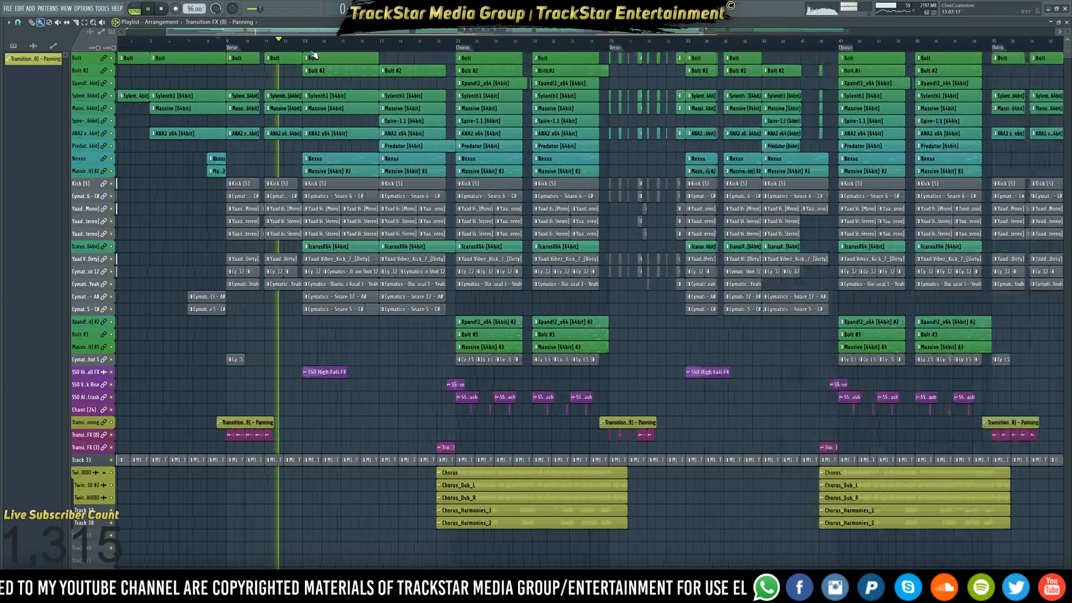
Stop playback and set a looped time selection over the SSO High Fall FX clip, from bar 13 to the clip's end
{"action": "scroll", "coordinate": [313, 56], "scroll_direction": "up", "scroll_amount": 8}
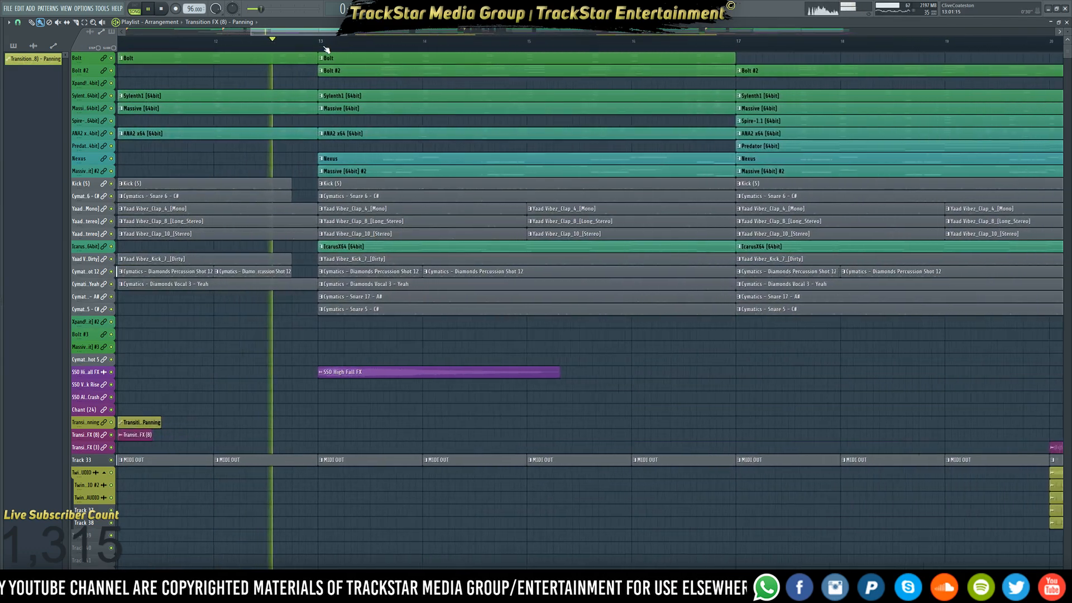
{"action": "scroll", "coordinate": [326, 49], "scroll_direction": "up", "scroll_amount": 1}
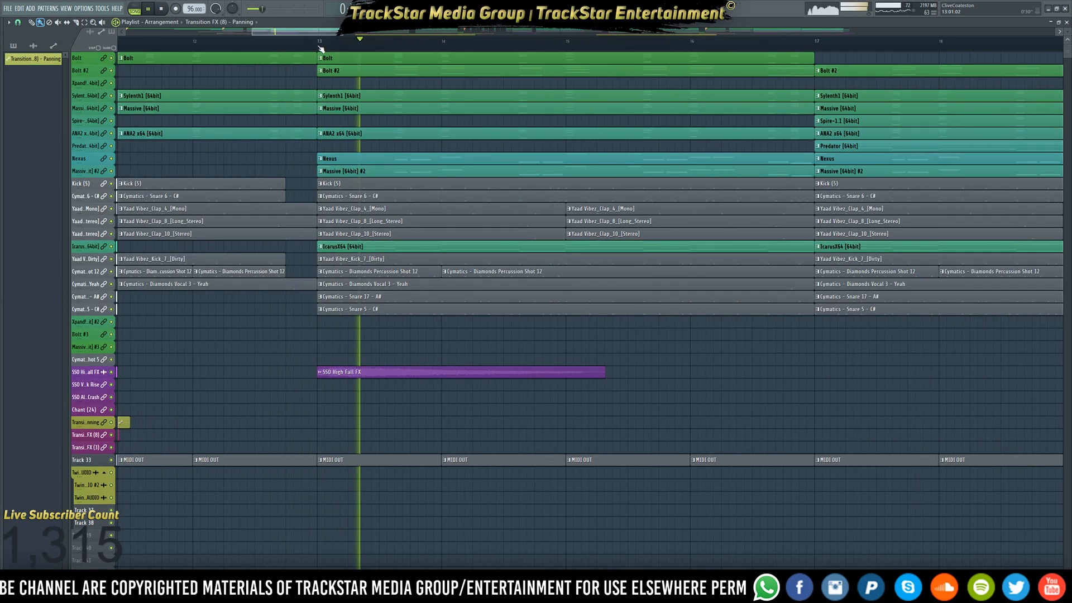
{"action": "key", "text": "space"}
{"action": "right_click", "coordinate": [317, 47]}
{"action": "left_click", "coordinate": [615, 41]}
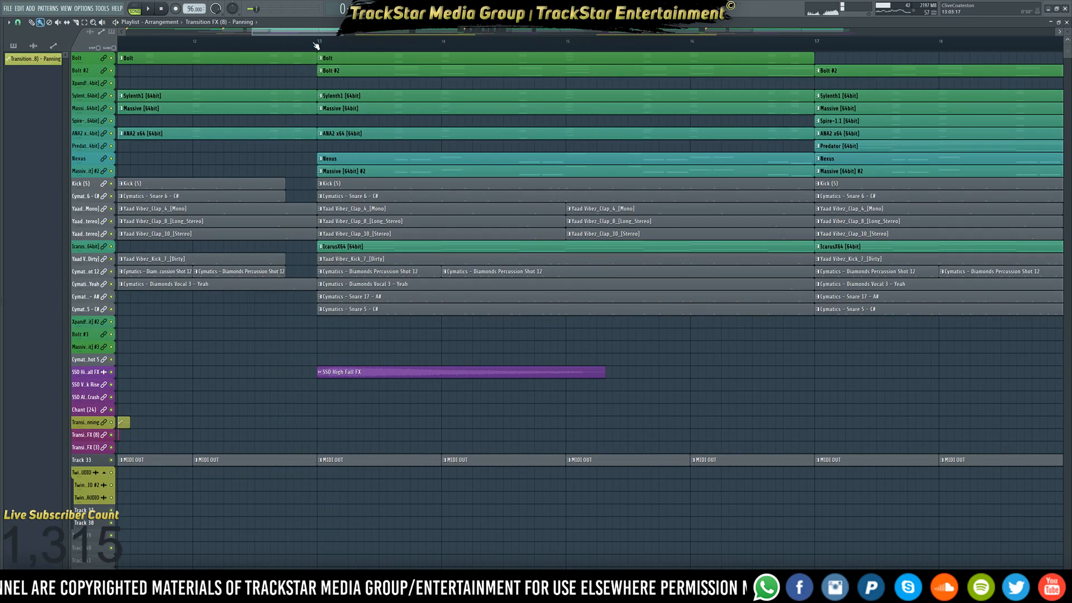
{"action": "left_click_drag", "start_coordinate": [328, 45], "coordinate": [603, 59]}
{"action": "key", "text": "F9"}
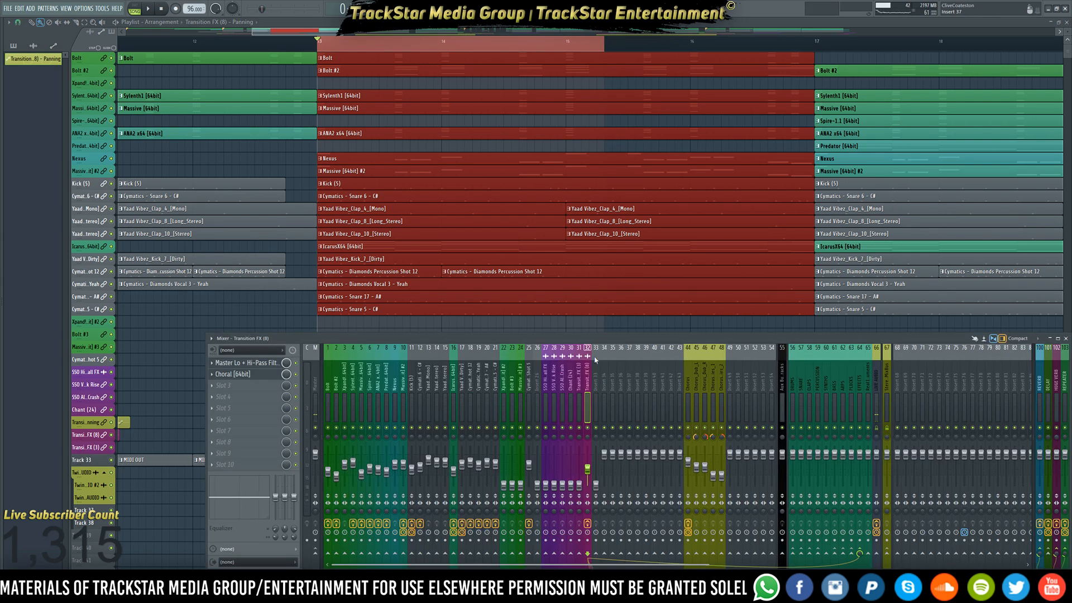
{"action": "left_click", "coordinate": [836, 392]}
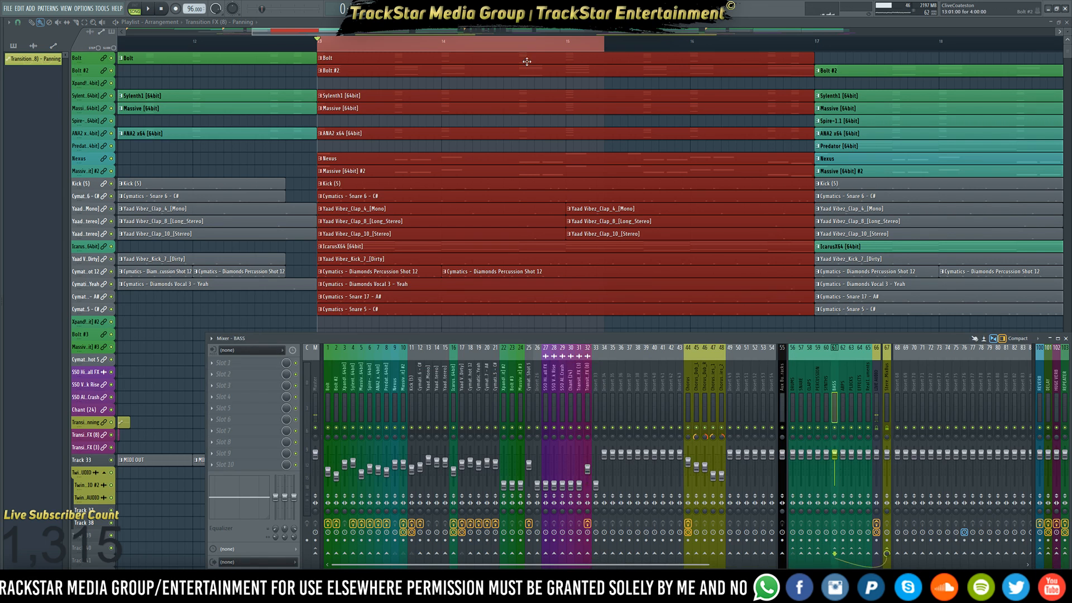
{"action": "key", "text": "F6"}
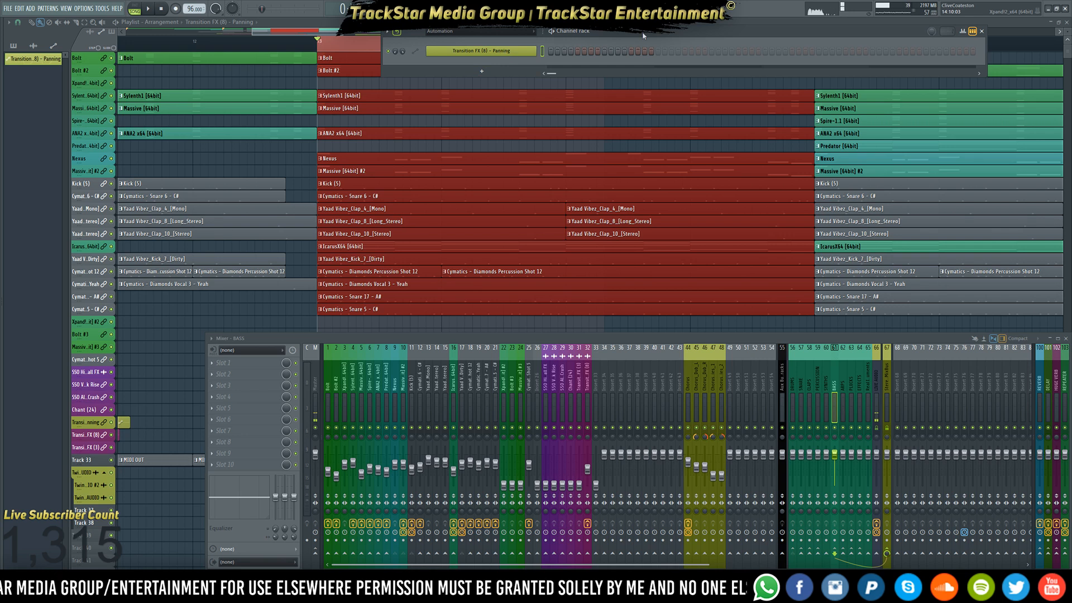
{"action": "key", "text": "F4"}
{"action": "key", "text": "Left"}
{"action": "key", "text": "Left"}
{"action": "key", "text": "Right"}
{"action": "key", "text": "Right"}
{"action": "key", "text": "Left"}
{"action": "key", "text": "Left"}
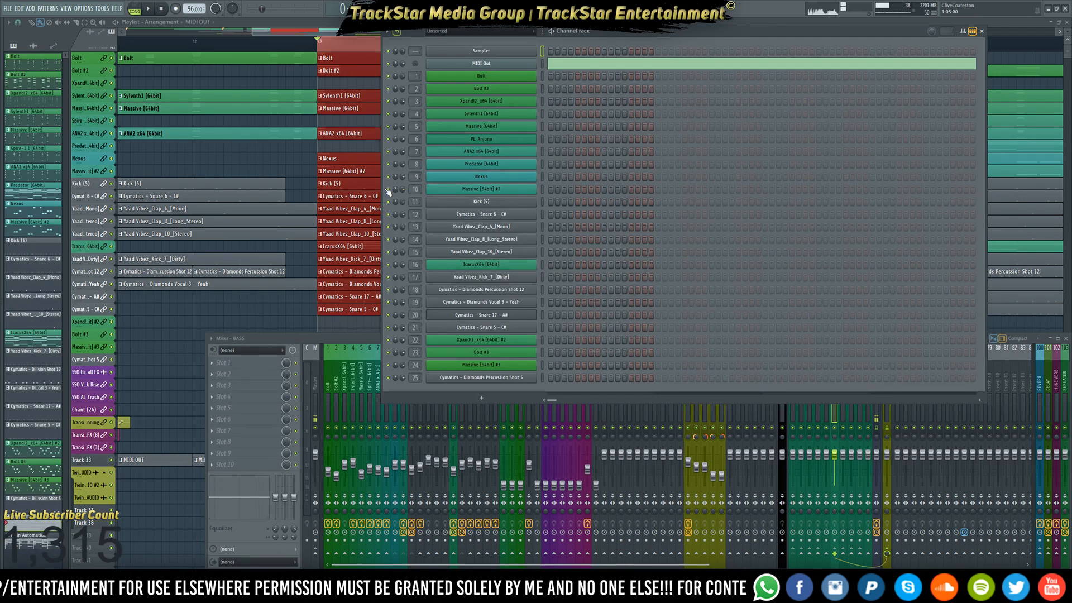
{"action": "right_click", "coordinate": [313, 258]}
Raise the SSO High Fall FX mixer track's level and play the selection to check it against the beat
{"action": "key", "text": "space"}
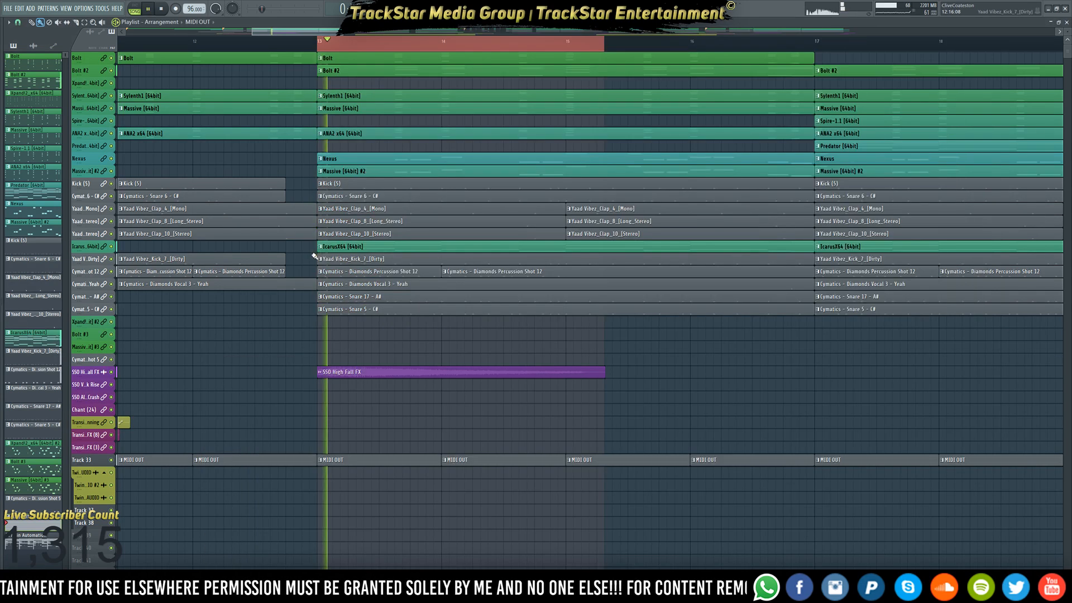
{"action": "key", "text": "space"}
{"action": "left_click", "coordinate": [421, 377]}
{"action": "double_click", "coordinate": [421, 377]}
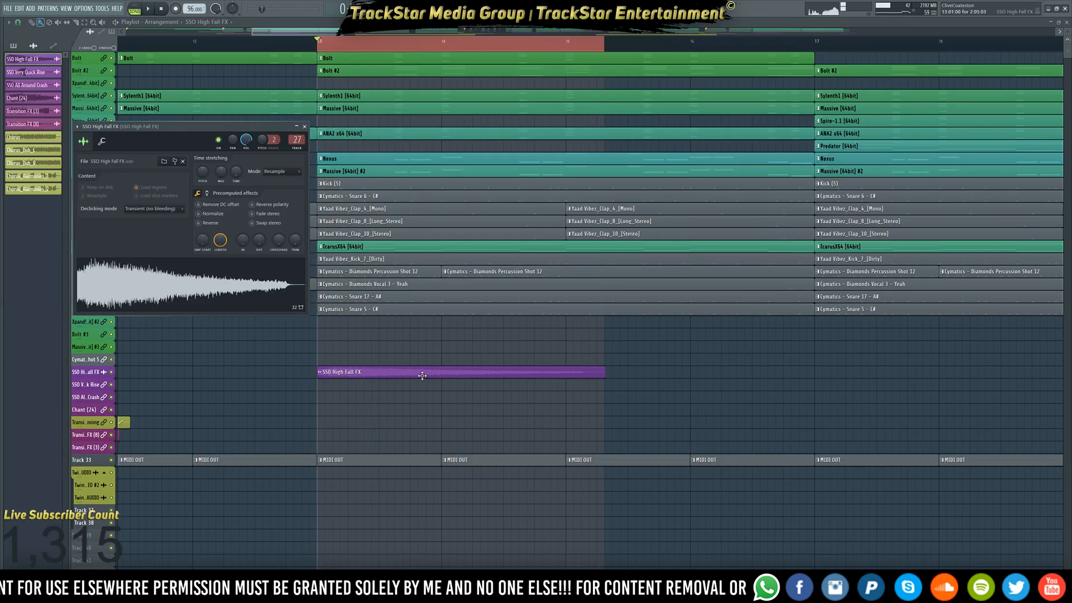
{"action": "key", "text": "F9"}
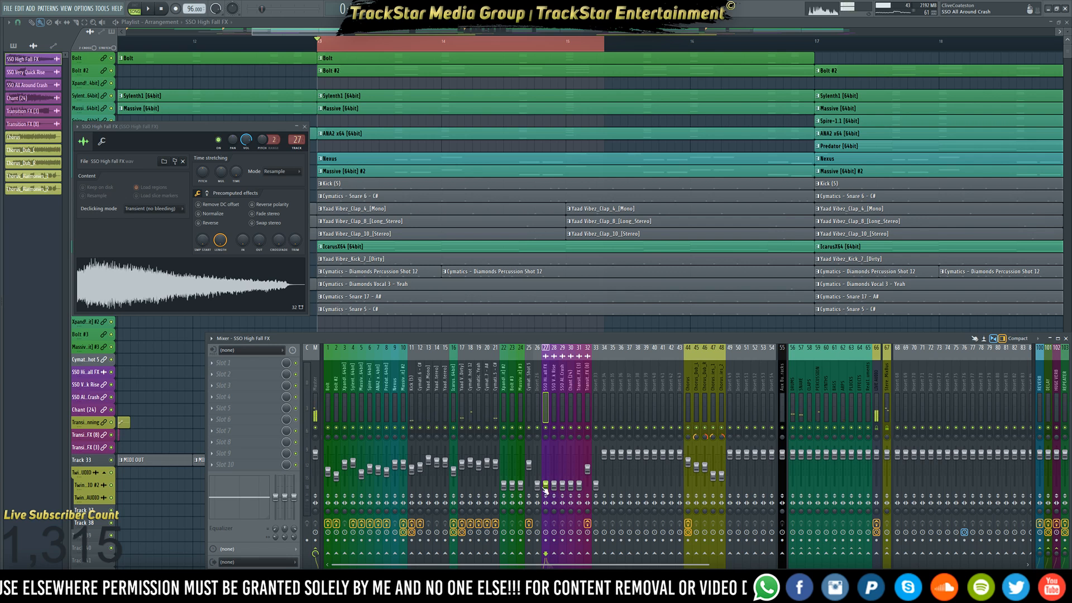
{"action": "left_click_drag", "start_coordinate": [545, 477], "coordinate": [545, 468]}
{"action": "key", "text": "space"}
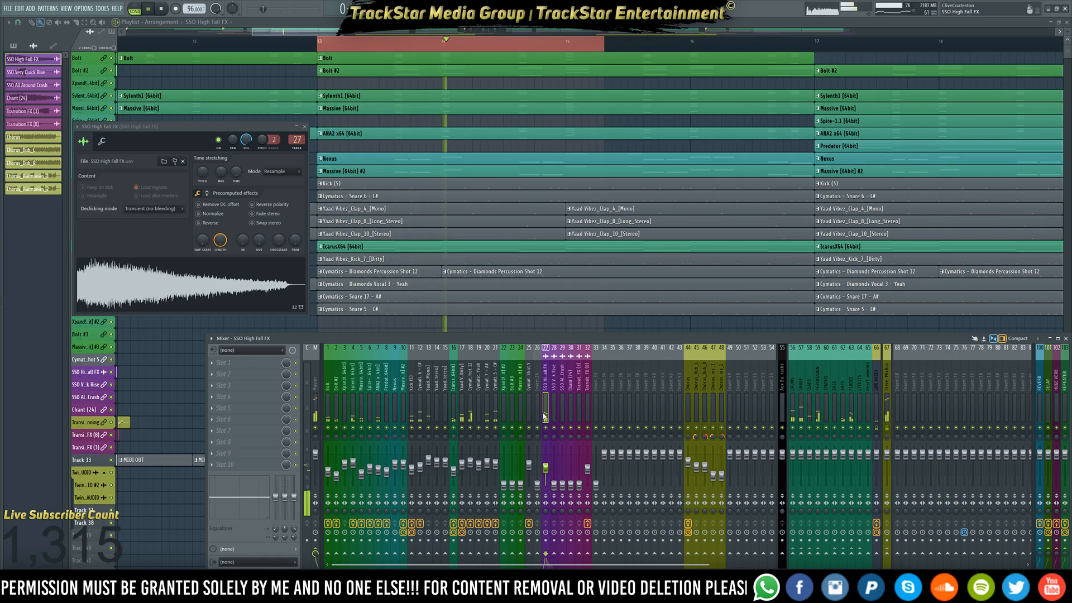
{"action": "key", "text": "space"}
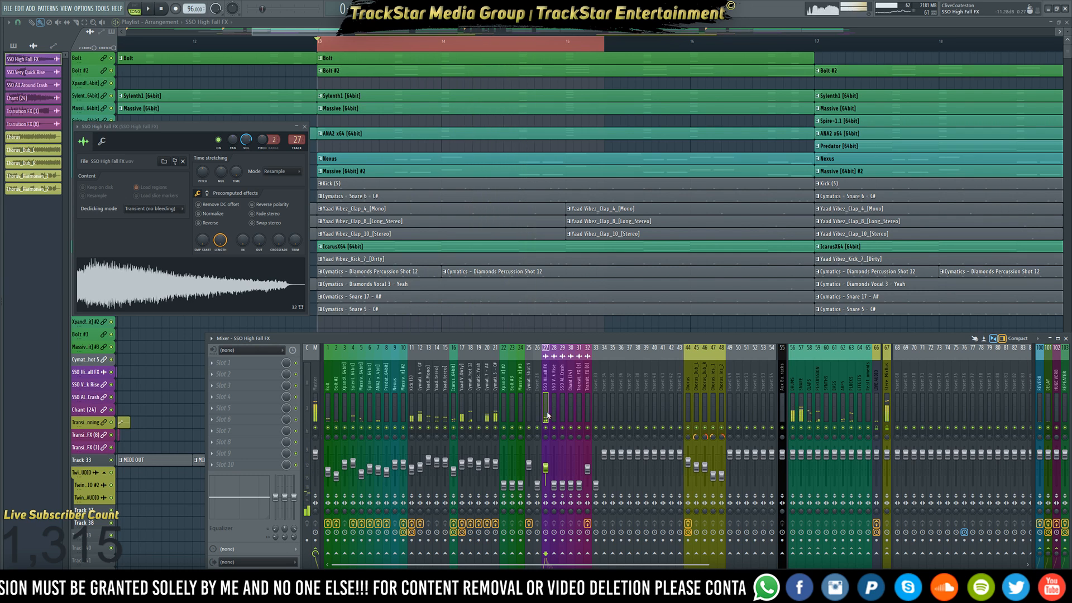
Load Fruity Parametric EQ 2 into the first effect slot of the SSO High Fall FX mixer track
{"action": "left_click", "coordinate": [222, 363]}
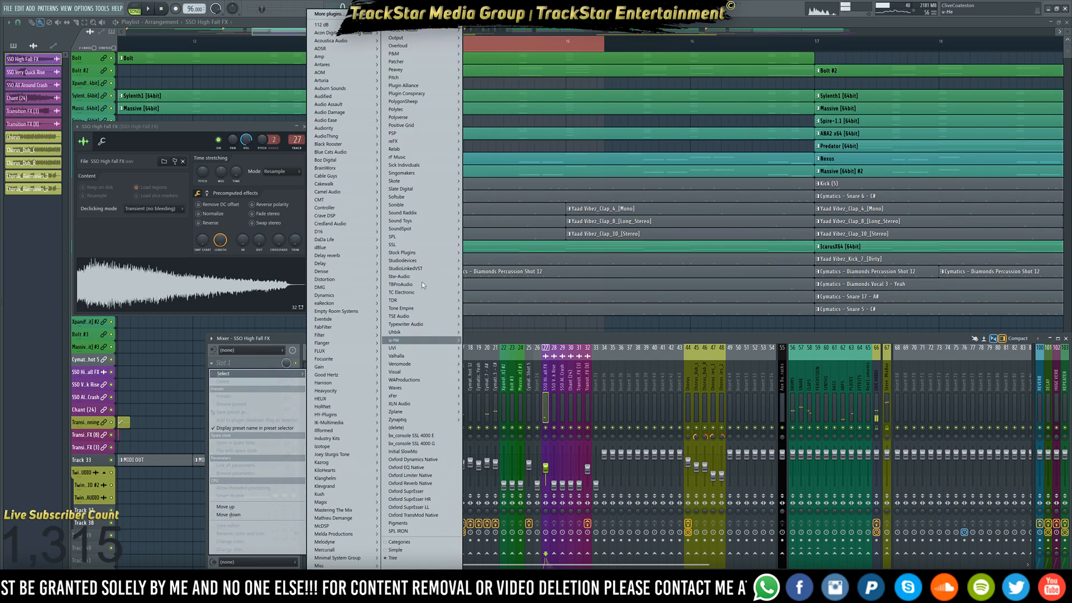
{"action": "mouse_move", "coordinate": [424, 249]}
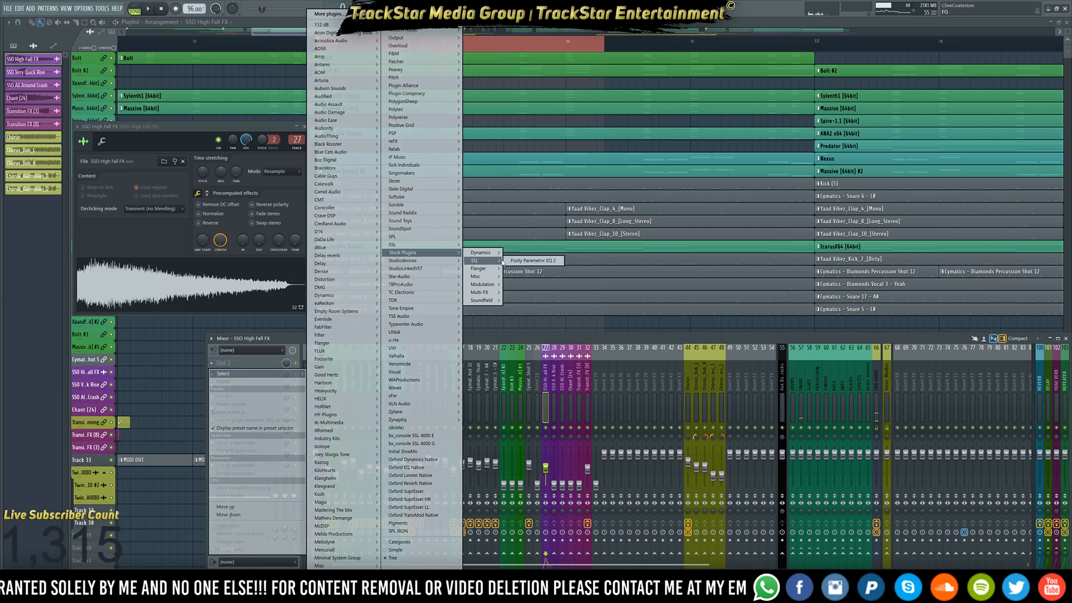
{"action": "left_click", "coordinate": [519, 262]}
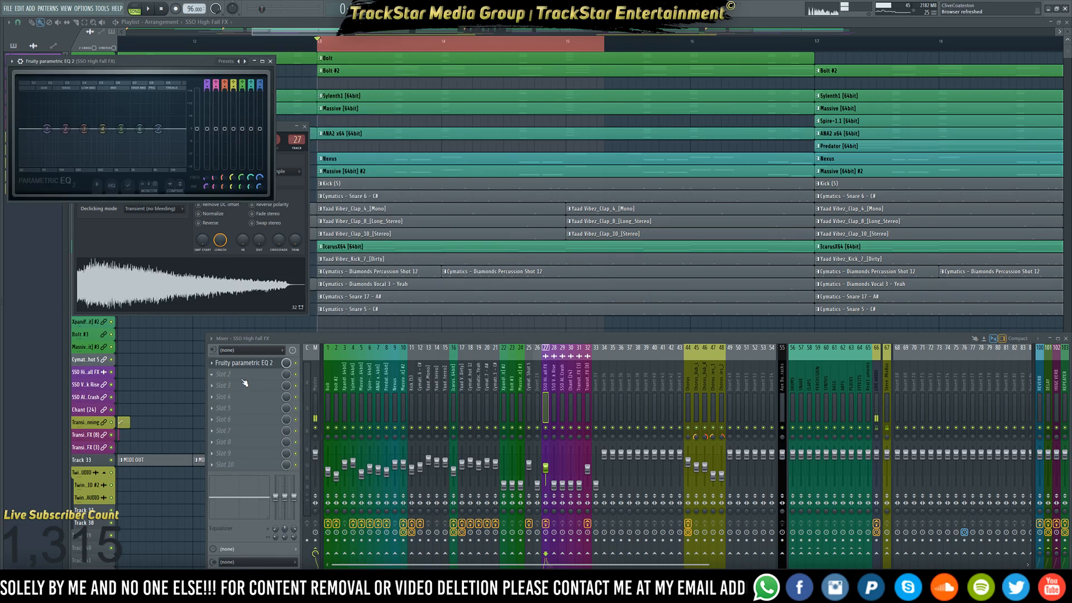
Load Polyverse's Gatekeeper into the track's second effect slot and arrange the Gatekeeper and EQ windows side by side
{"action": "left_click", "coordinate": [250, 375]}
{"action": "mouse_move", "coordinate": [265, 384]}
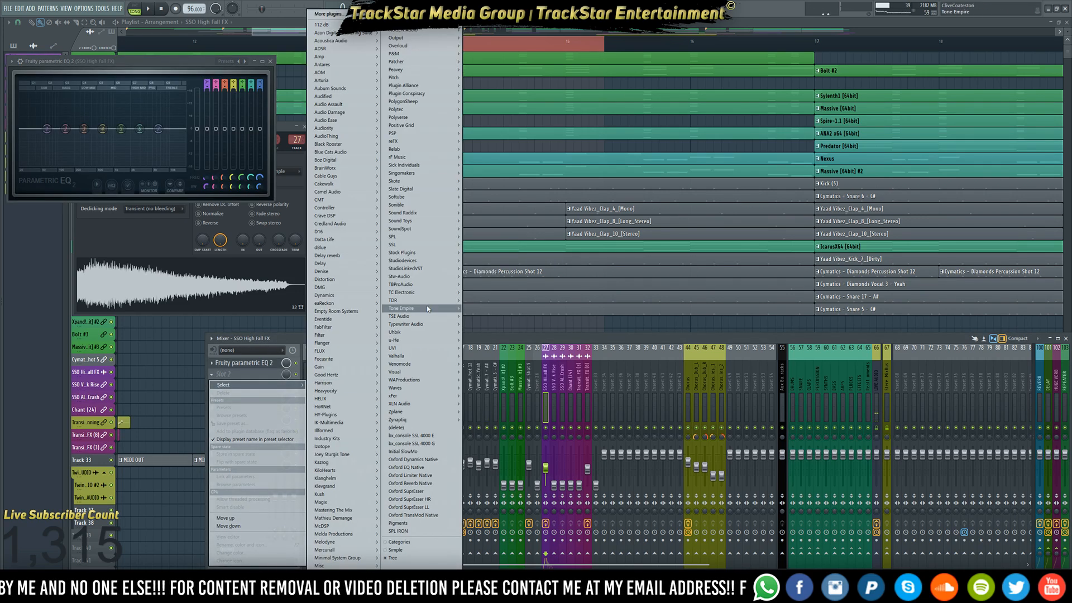
{"action": "mouse_move", "coordinate": [344, 542]}
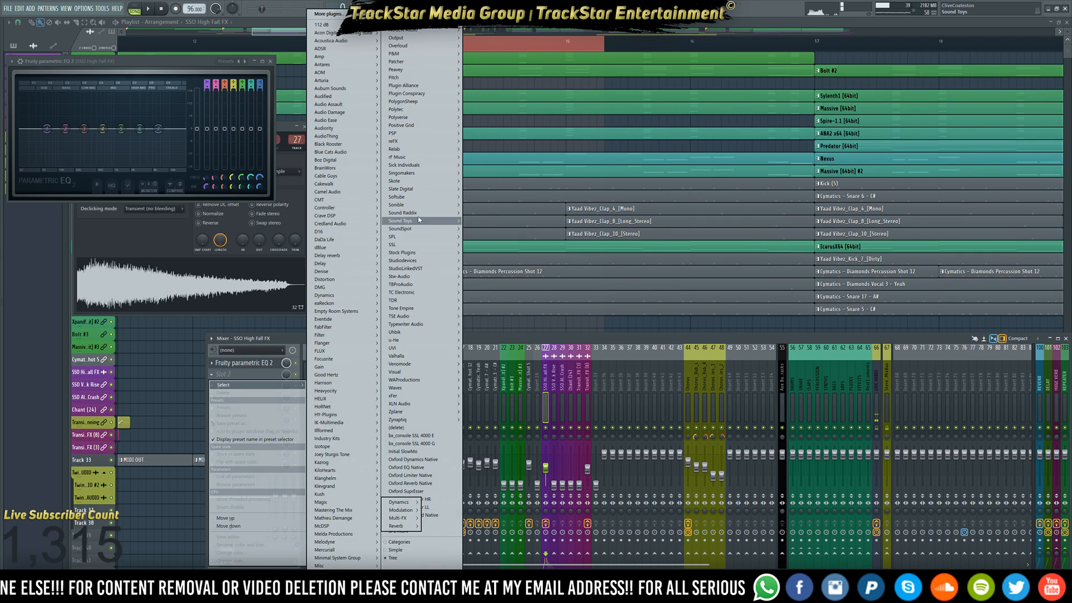
{"action": "mouse_move", "coordinate": [421, 174]}
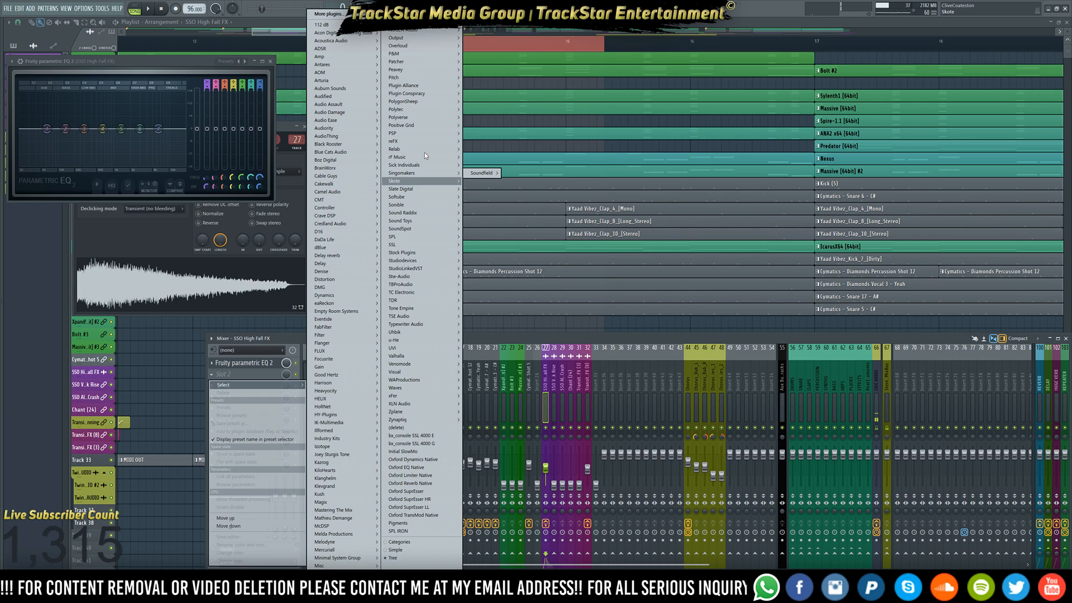
{"action": "mouse_move", "coordinate": [428, 125]}
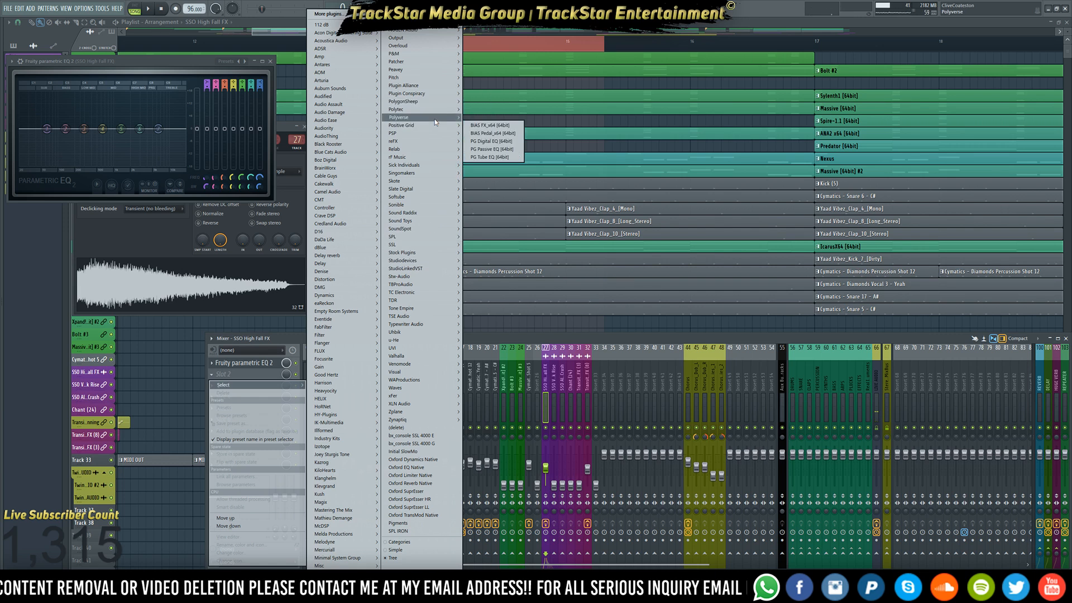
{"action": "mouse_move", "coordinate": [490, 128]}
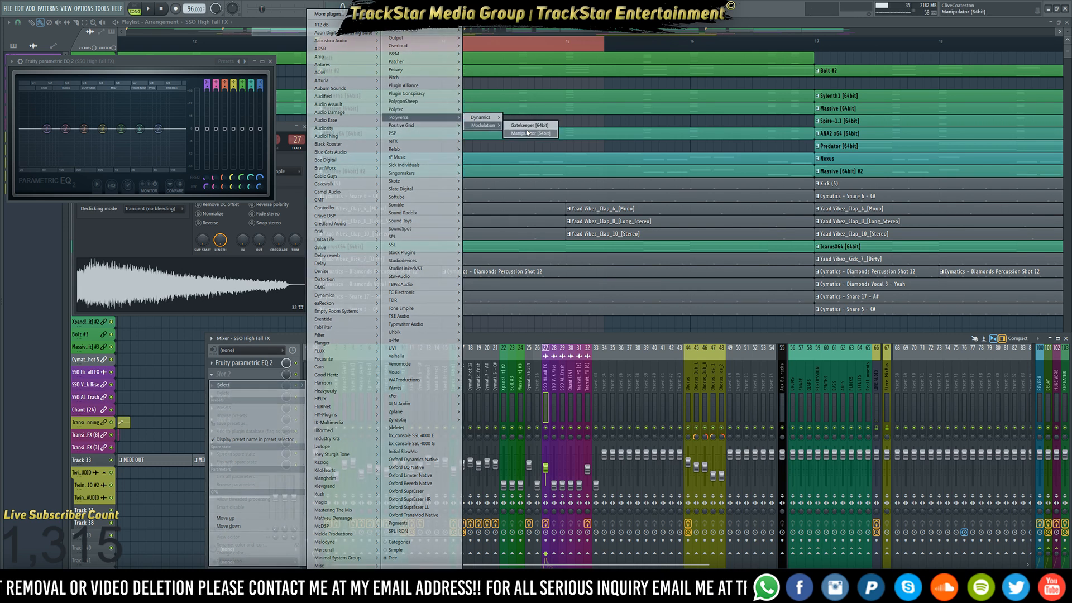
{"action": "left_click", "coordinate": [535, 126]}
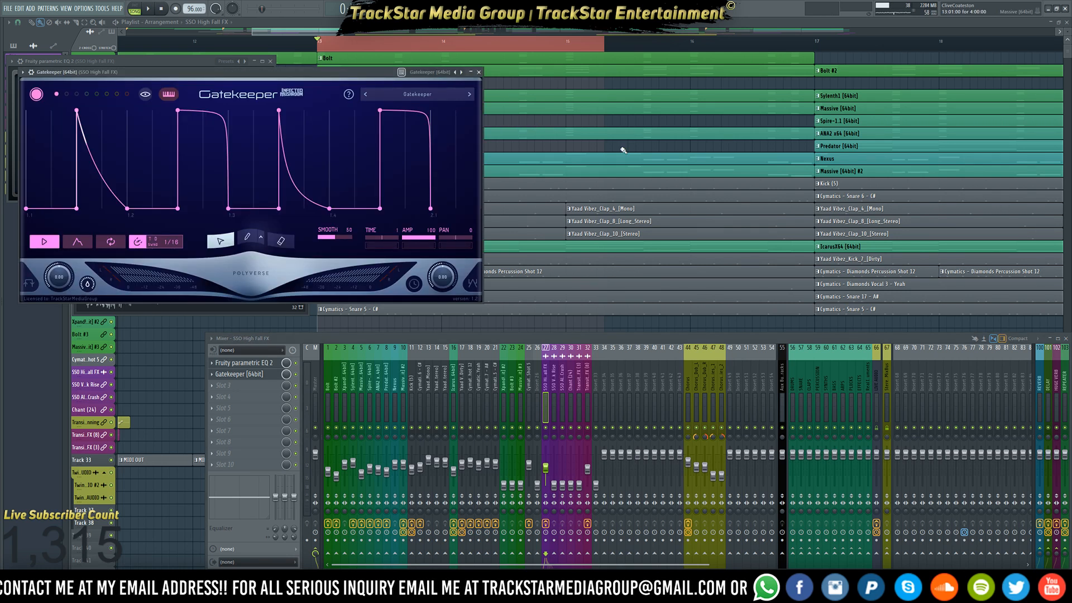
{"action": "left_click_drag", "start_coordinate": [228, 74], "coordinate": [678, 73]}
{"action": "left_click_drag", "start_coordinate": [200, 67], "coordinate": [325, 74]}
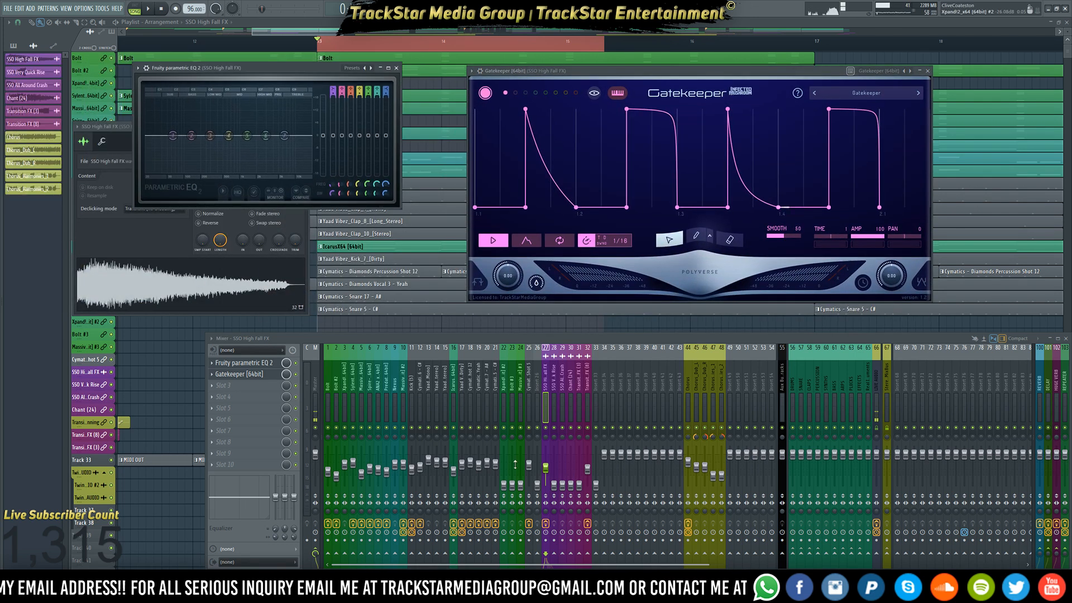
Solo the SSO High Fall FX track, play it through Gatekeeper's default pattern, and try to open the plugin's preset list
{"action": "key", "text": "space"}
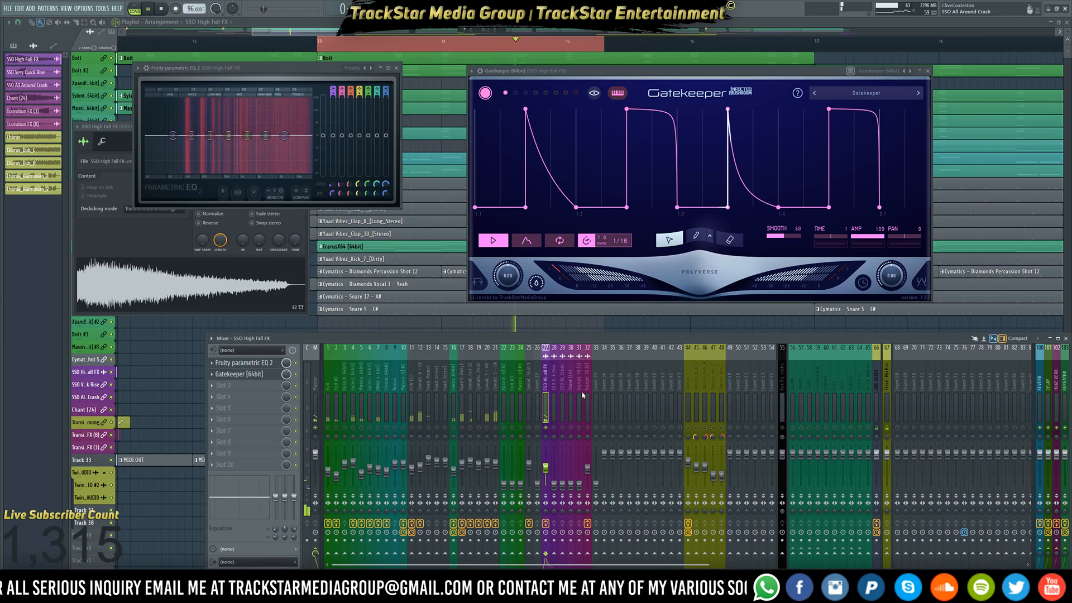
{"action": "left_click", "coordinate": [858, 97]}
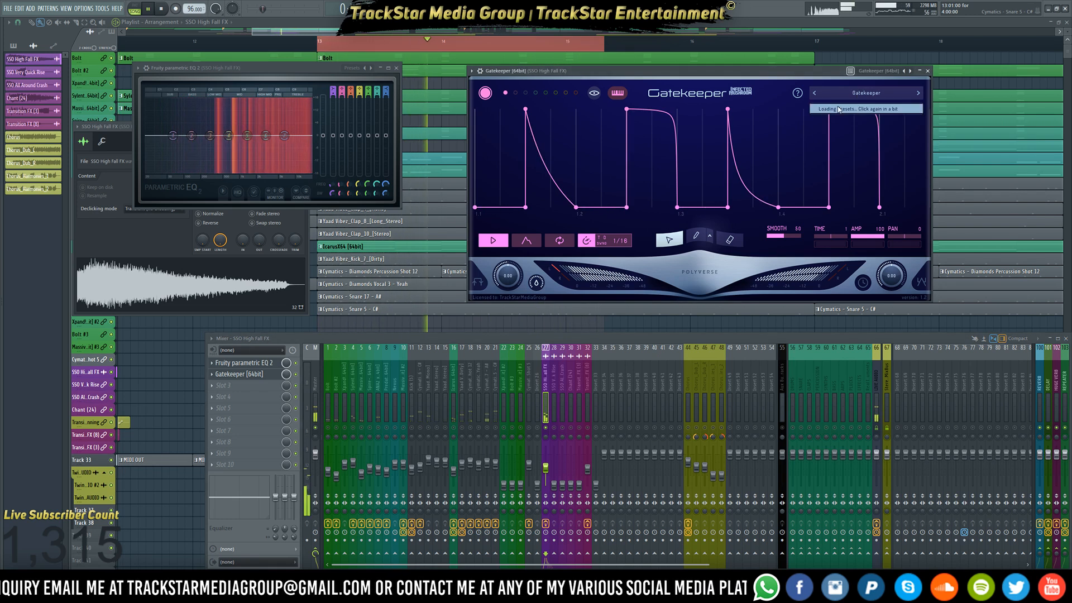
{"action": "left_click", "coordinate": [848, 113]}
{"action": "key", "text": "space"}
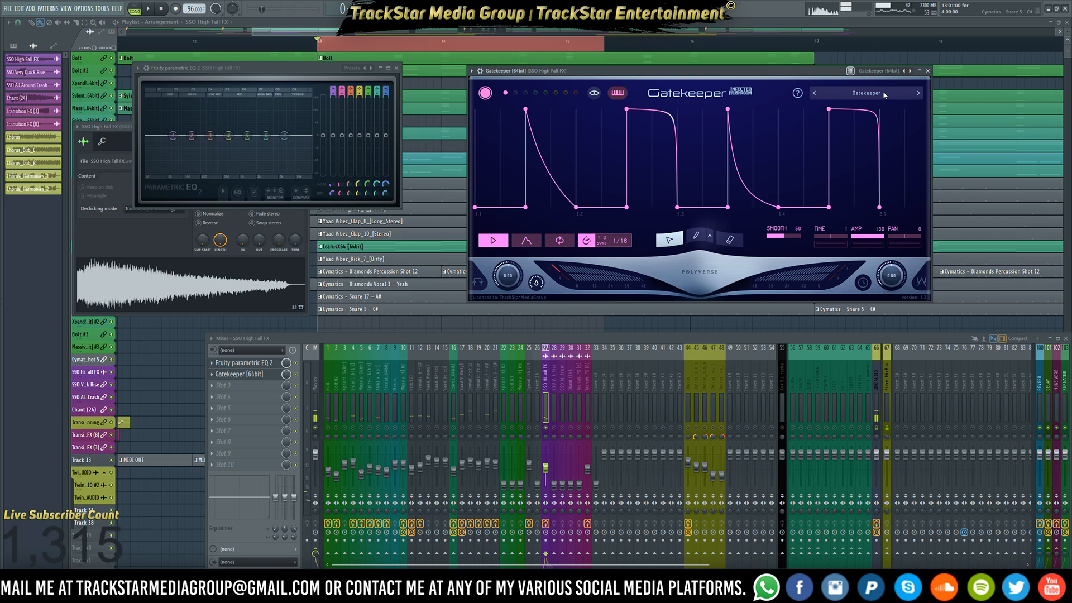
{"action": "left_click", "coordinate": [863, 93]}
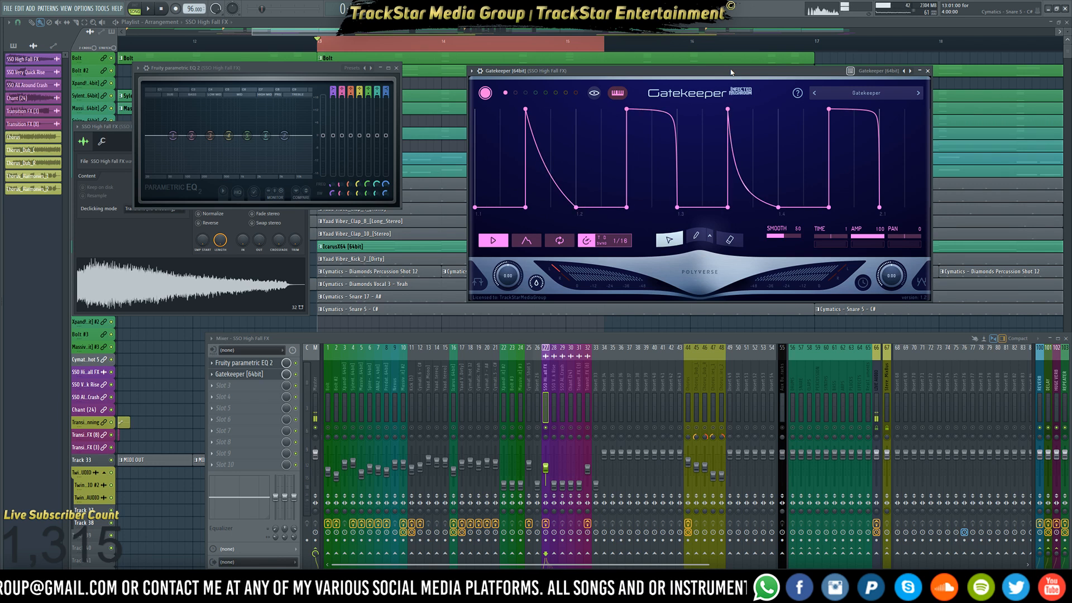
{"action": "left_click", "coordinate": [863, 95]}
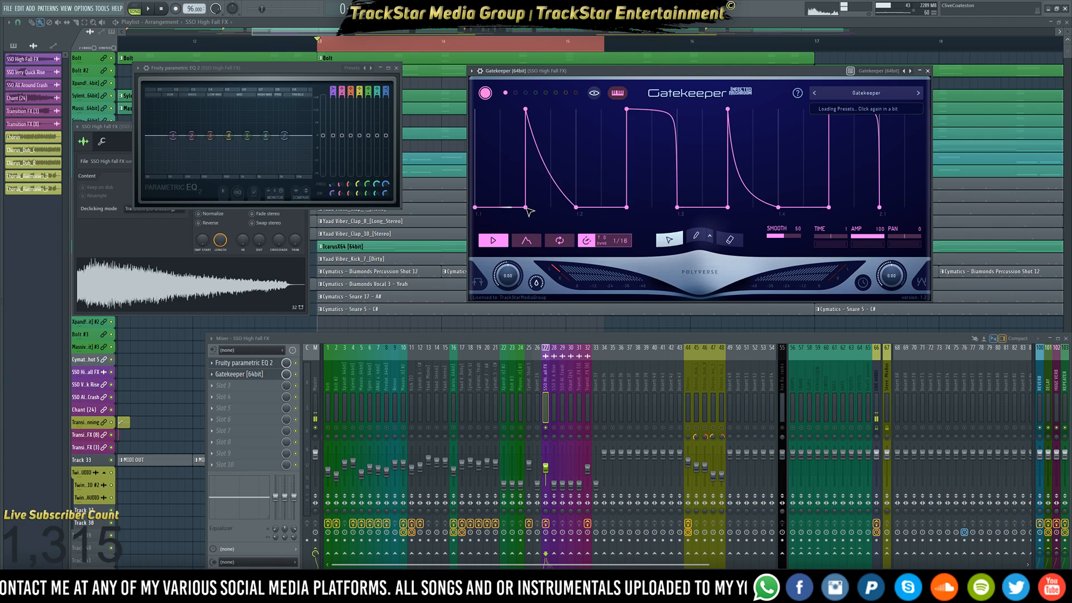
Reshape the start of Gatekeeper's first envelope into a rising ramp, then look through the other envelopes and show all together
{"action": "left_click_drag", "start_coordinate": [526, 208], "coordinate": [513, 145]}
{"action": "left_click", "coordinate": [515, 93]}
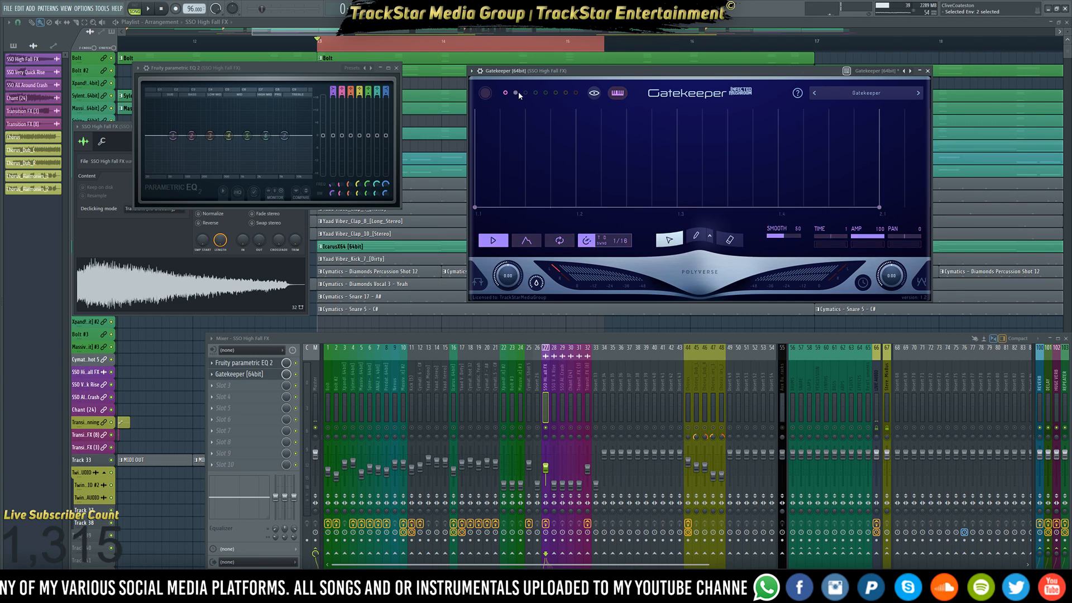
{"action": "left_click", "coordinate": [525, 93]}
{"action": "left_click", "coordinate": [535, 93]}
{"action": "left_click", "coordinate": [546, 92]}
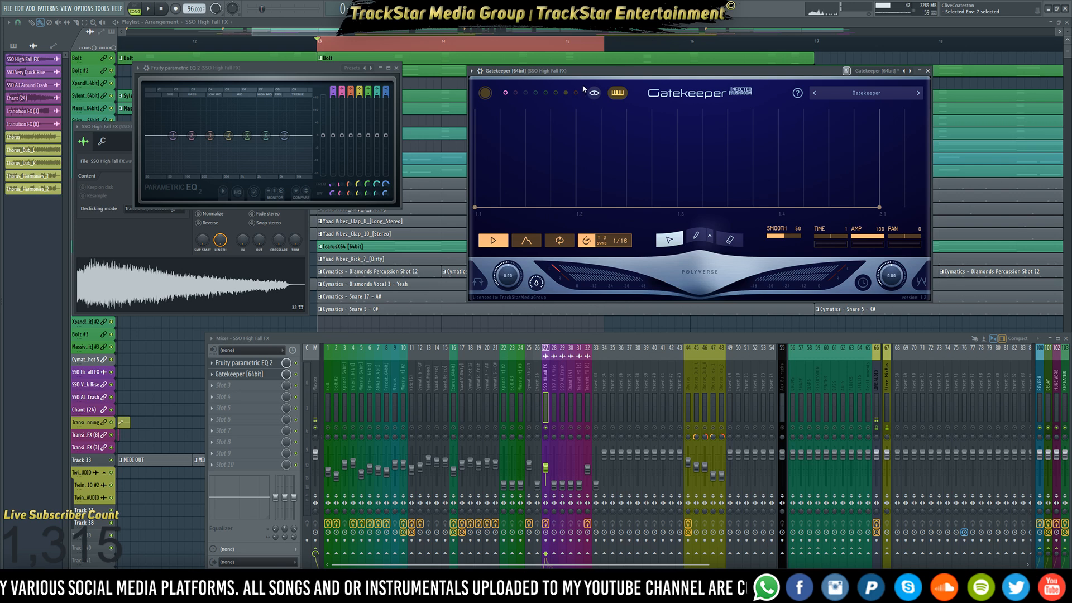
{"action": "left_click", "coordinate": [593, 92]}
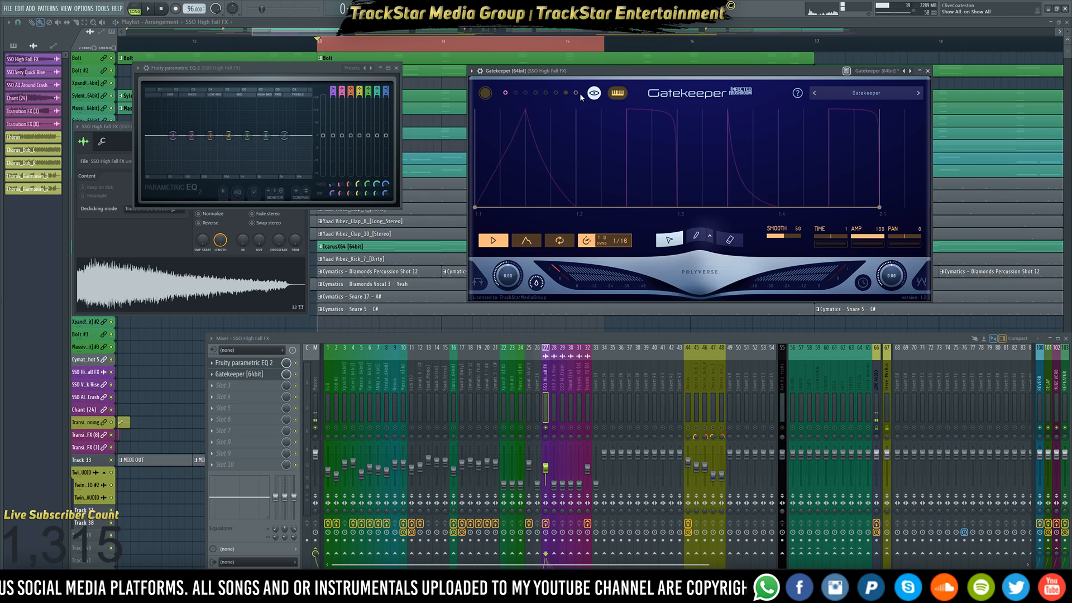
Load the Auto Panner preset from Gatekeeper's Stereo category, discarding the changes to the current preset
{"action": "left_click", "coordinate": [880, 100]}
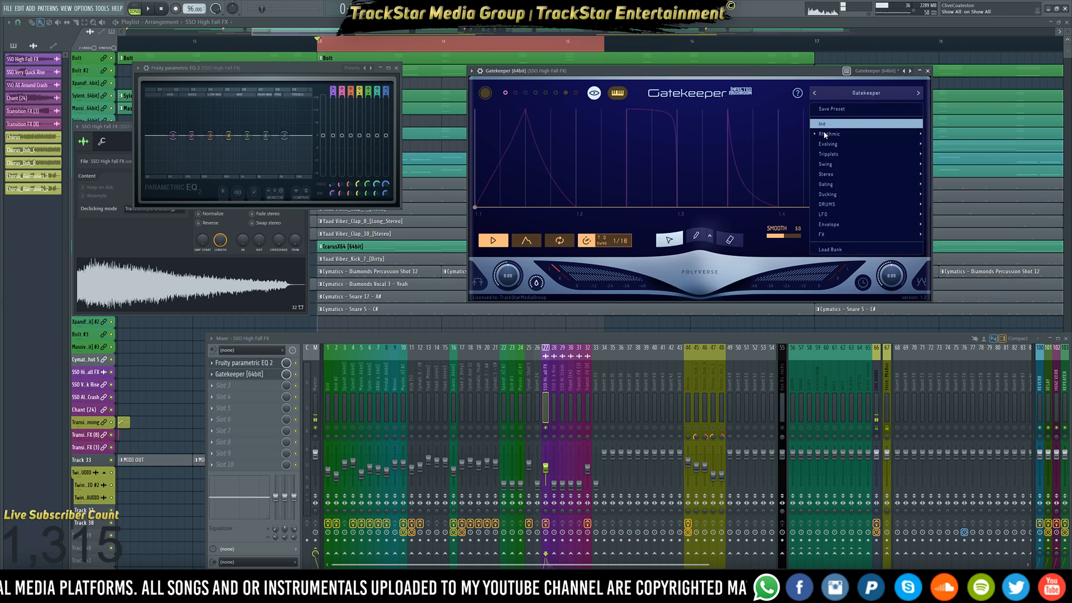
{"action": "mouse_move", "coordinate": [837, 139]}
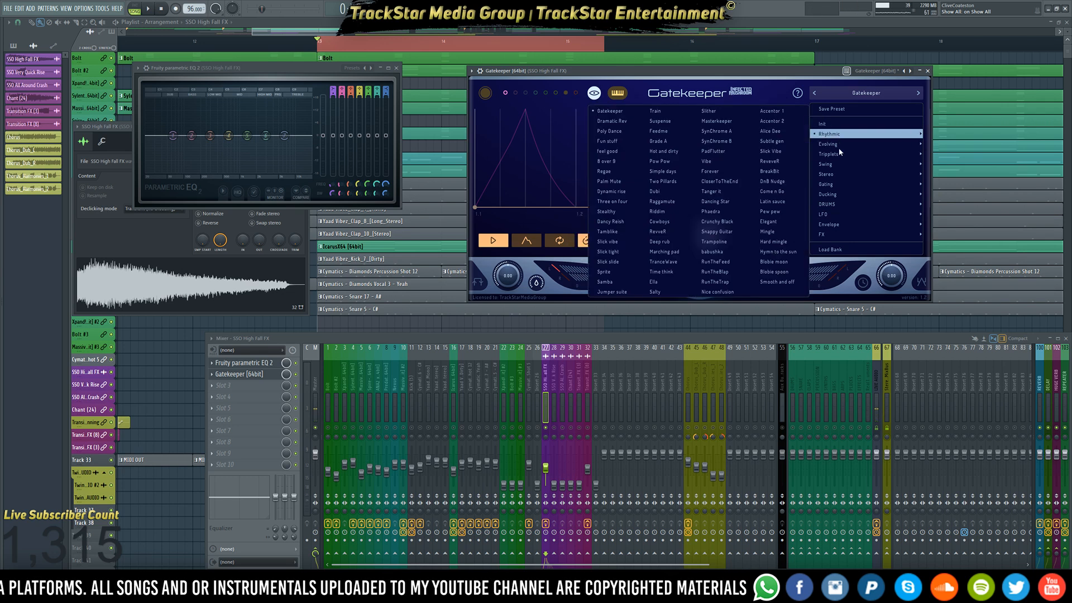
{"action": "mouse_move", "coordinate": [838, 179]}
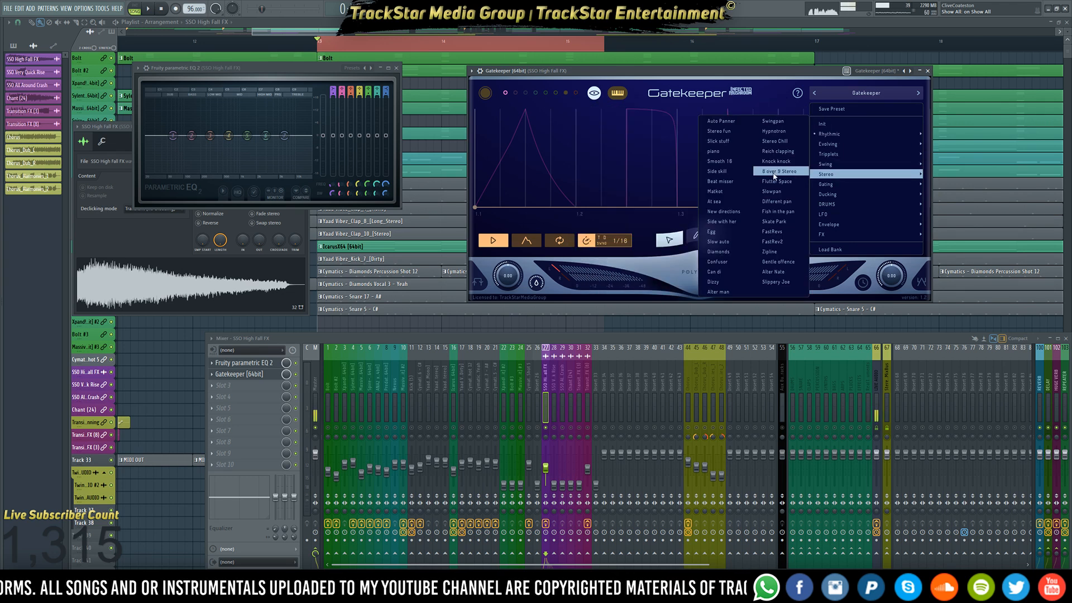
{"action": "left_click", "coordinate": [721, 121]}
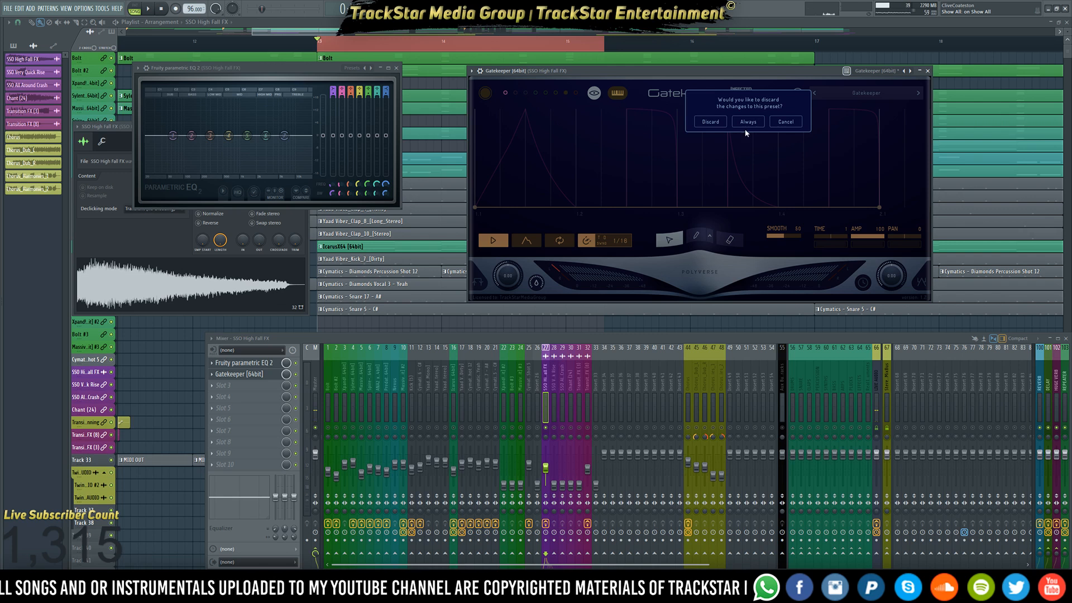
{"action": "left_click", "coordinate": [711, 122]}
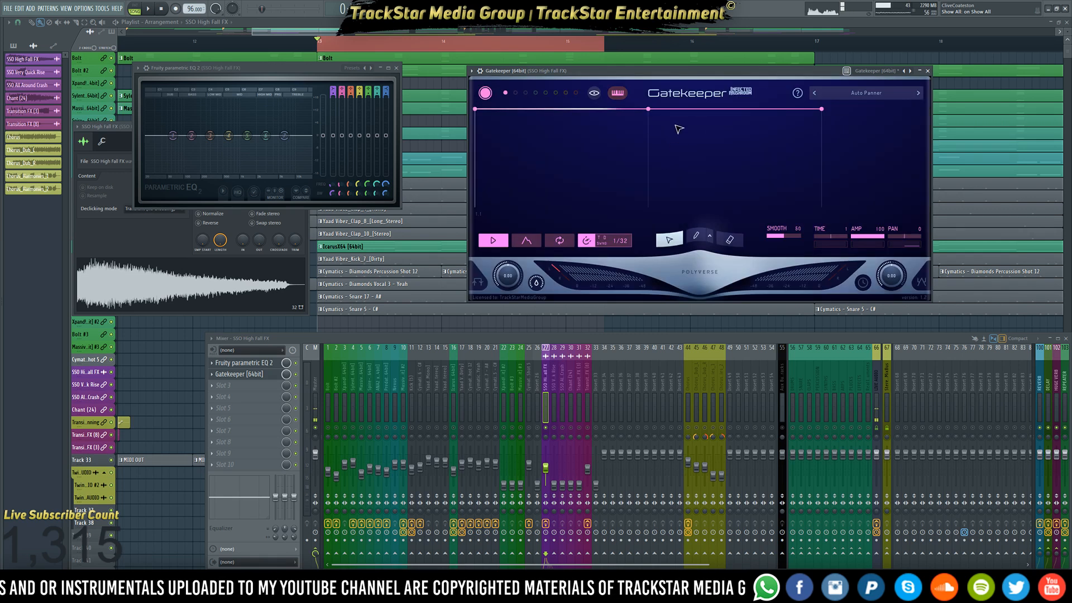
Move Gatekeeper's window clear of the EQ and audition the Auto Panner, Stereo fun, Slick stuff and piane presets
{"action": "mouse_move", "coordinate": [692, 76]}
{"action": "left_mouse_down"}
{"action": "mouse_move", "coordinate": [763, 93]}
{"action": "mouse_move", "coordinate": [697, 82]}
{"action": "left_mouse_up"}
{"action": "key", "text": "space"}
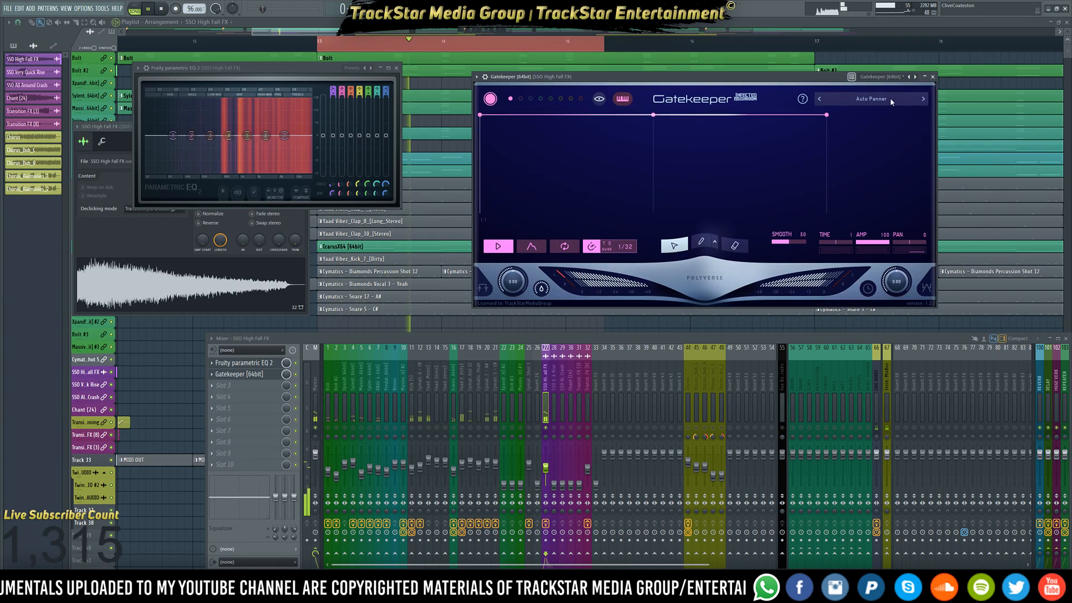
{"action": "left_click", "coordinate": [921, 100]}
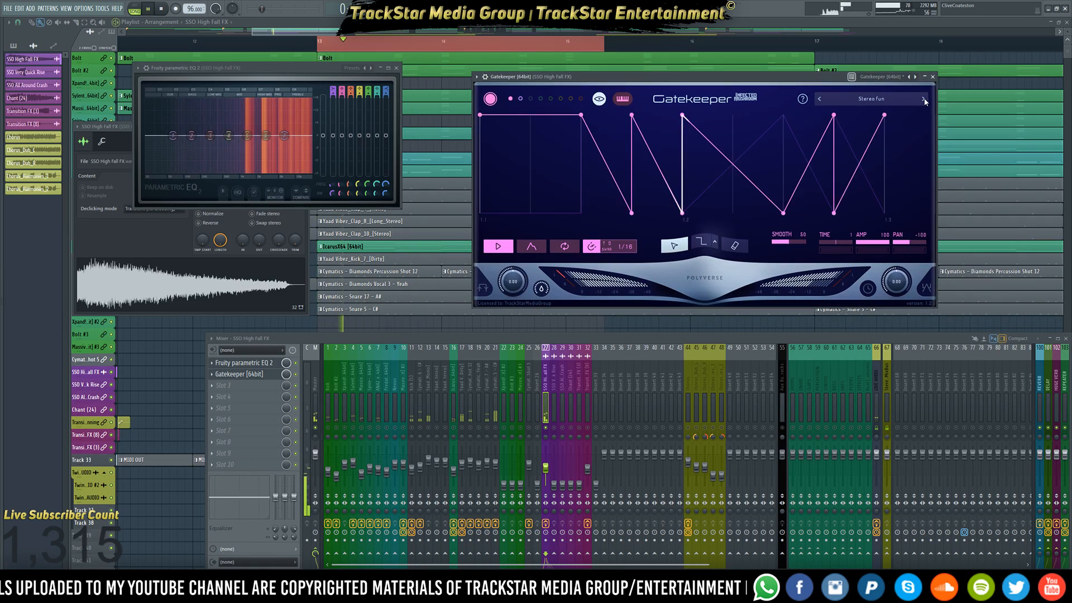
{"action": "key", "text": "space"}
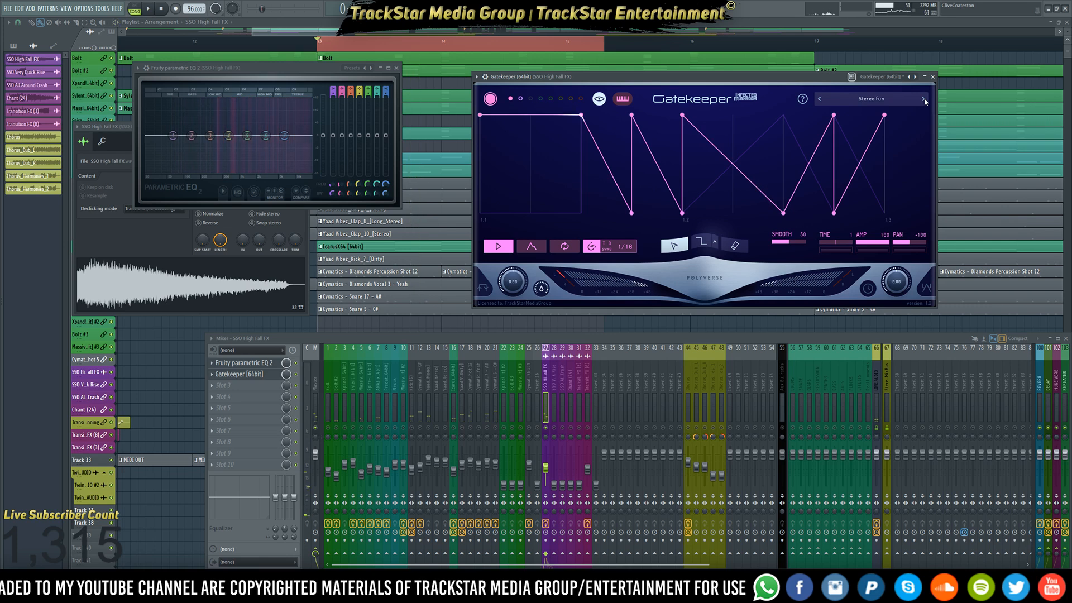
{"action": "left_click", "coordinate": [923, 100]}
{"action": "key", "text": "space"}
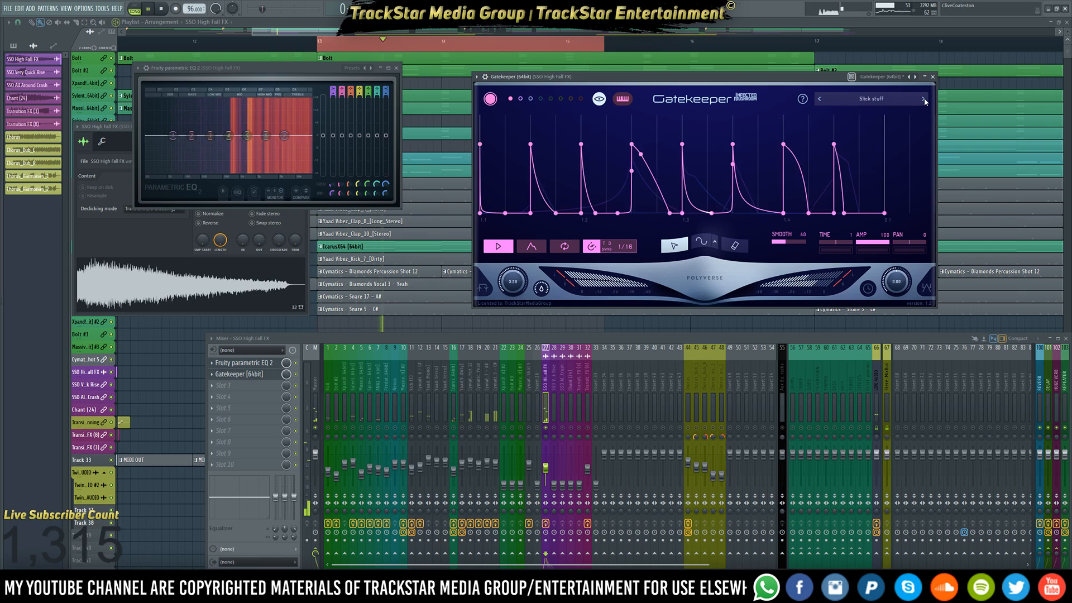
{"action": "left_click", "coordinate": [923, 99]}
{"action": "key", "text": "space"}
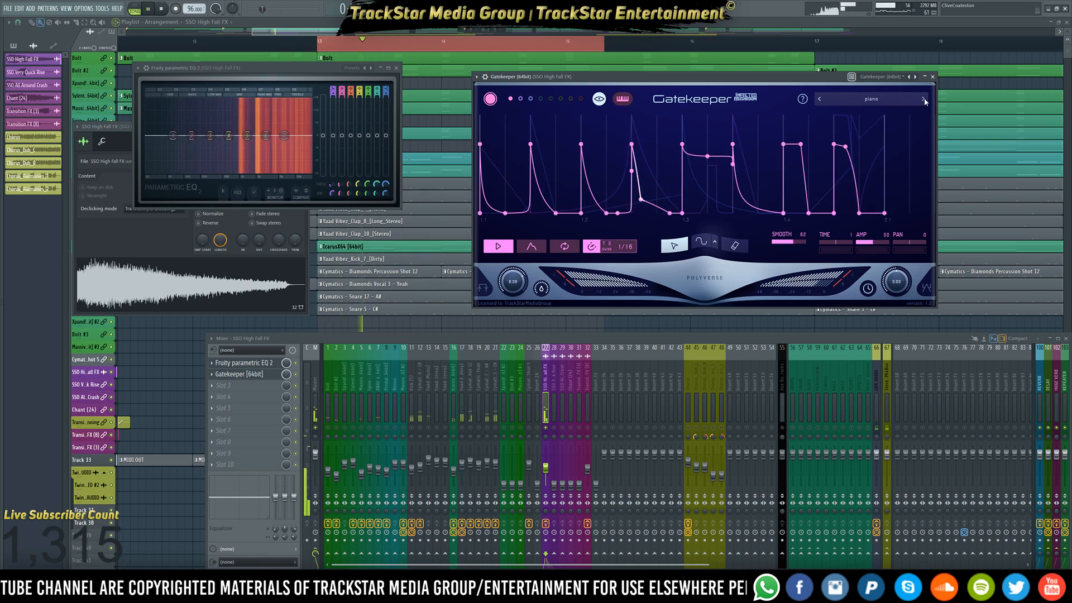
Audition Gatekeeper's next presets on the soloed effect: Smooth 18, Side skill, Beat misser and Matkot
{"action": "left_click", "coordinate": [924, 100]}
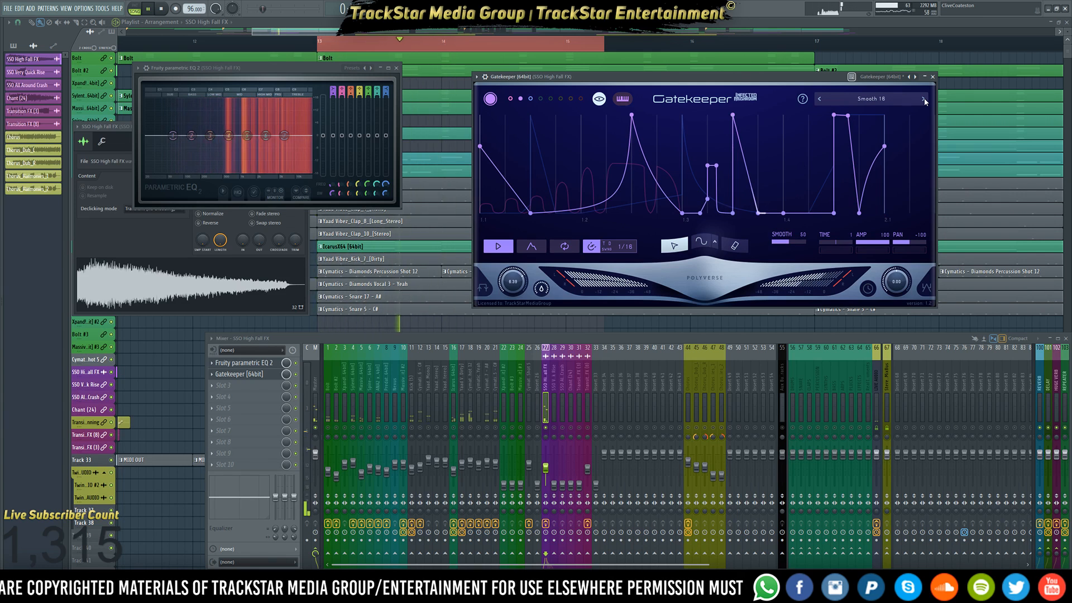
{"action": "key", "text": "space"}
{"action": "left_click", "coordinate": [924, 100]}
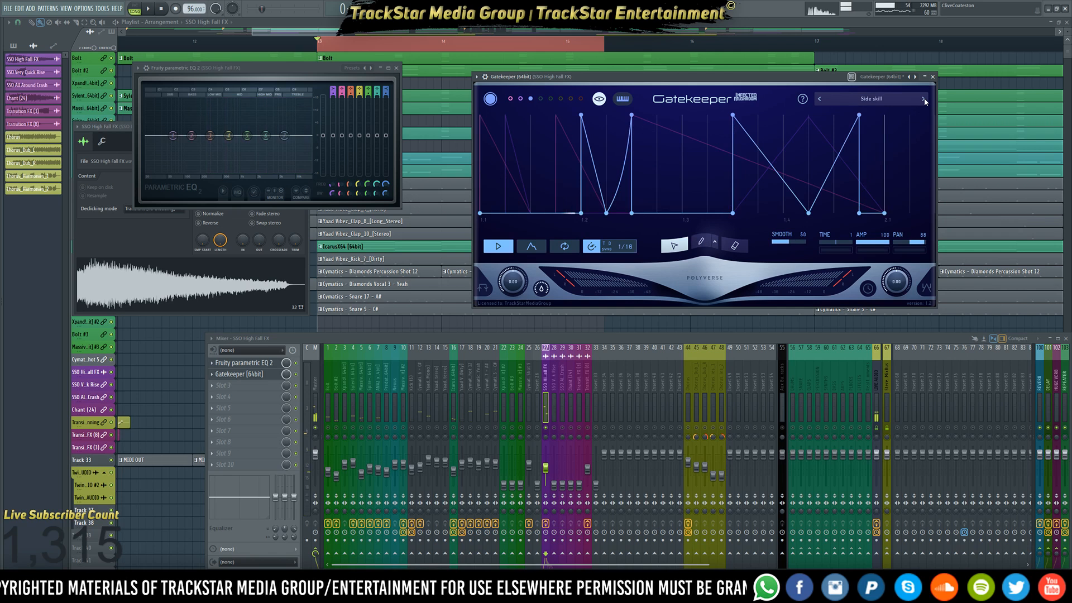
{"action": "key", "text": "space"}
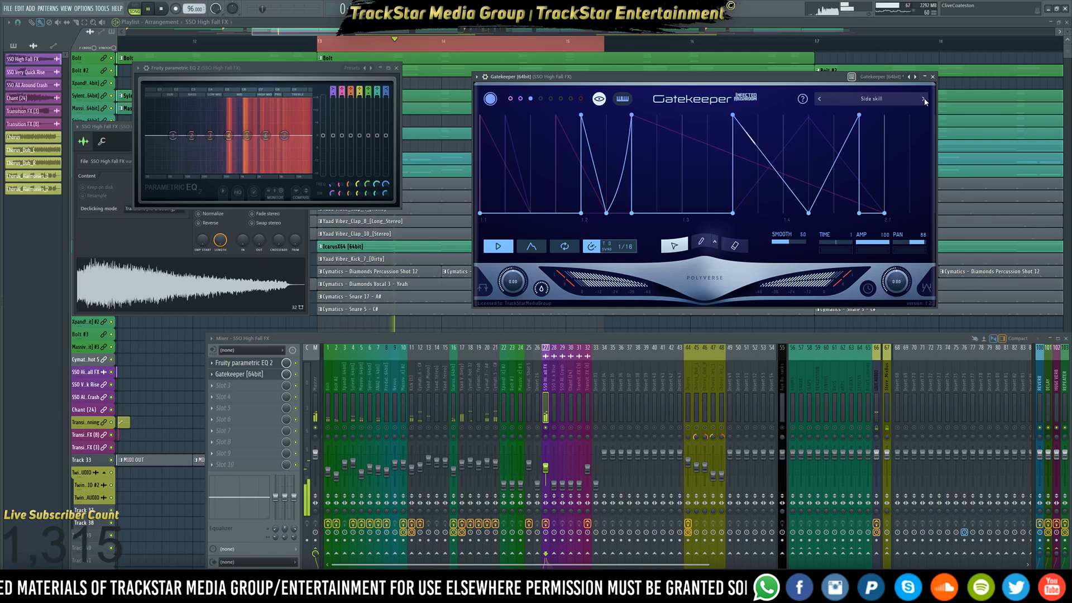
{"action": "left_click", "coordinate": [923, 100]}
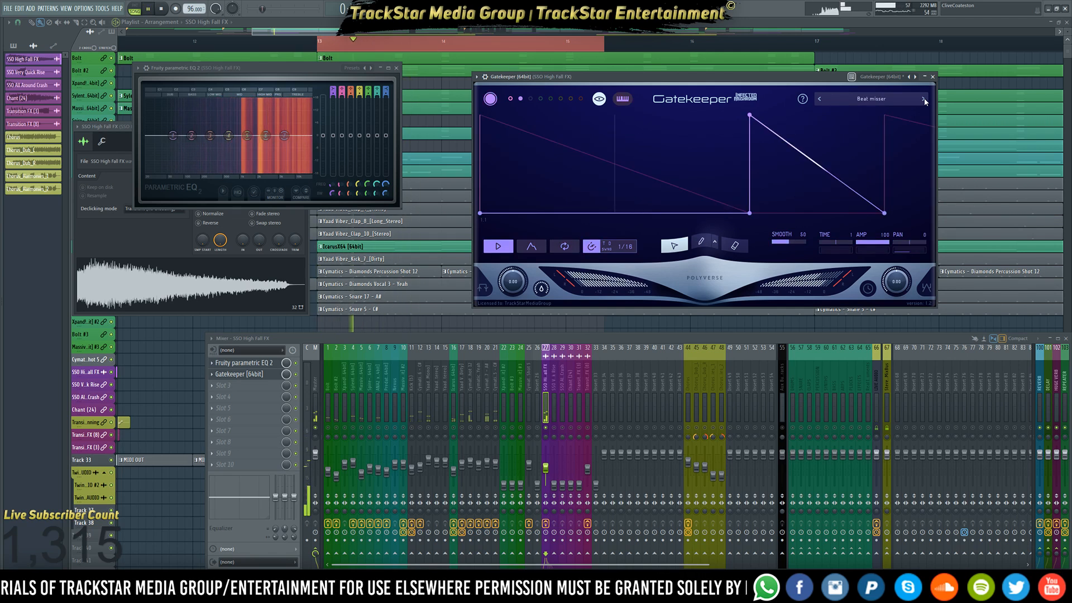
{"action": "key", "text": "space"}
{"action": "left_click", "coordinate": [924, 100]}
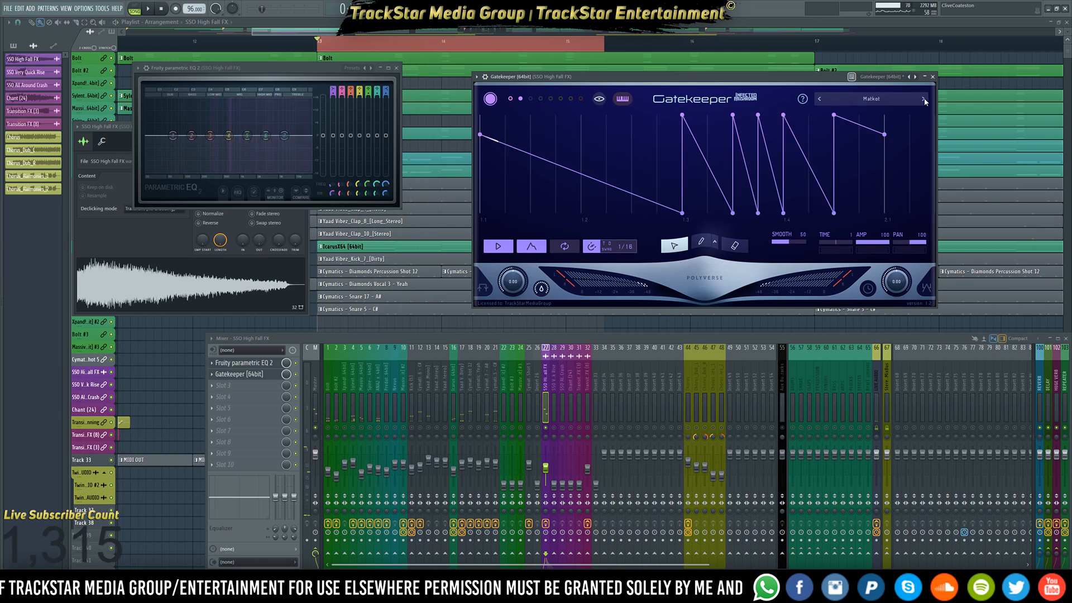
{"action": "key", "text": "space"}
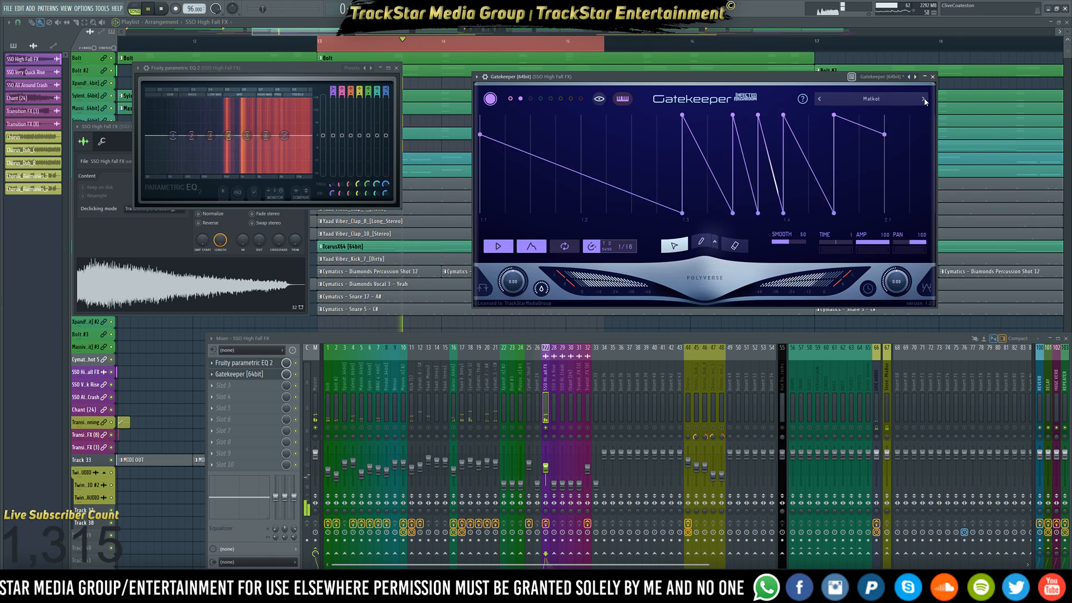
Audition the Al sea and New directions presets and settle on Side with her for SSO High Fall FX
{"action": "key", "text": "space"}
{"action": "left_click", "coordinate": [924, 100]}
{"action": "key", "text": "space"}
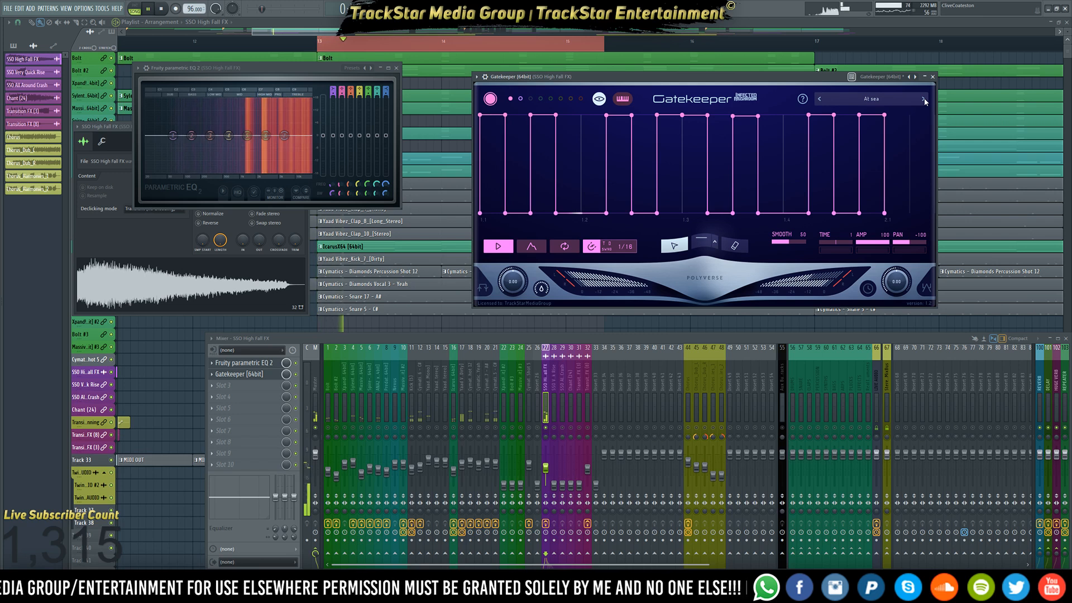
{"action": "key", "text": "space"}
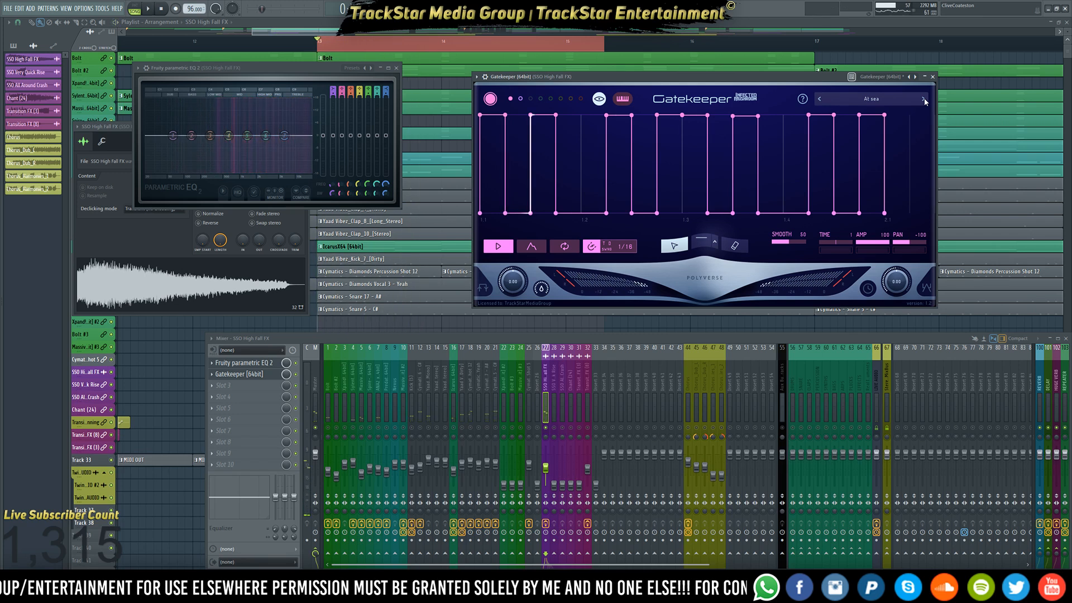
{"action": "left_click", "coordinate": [924, 100]}
{"action": "key", "text": "space"}
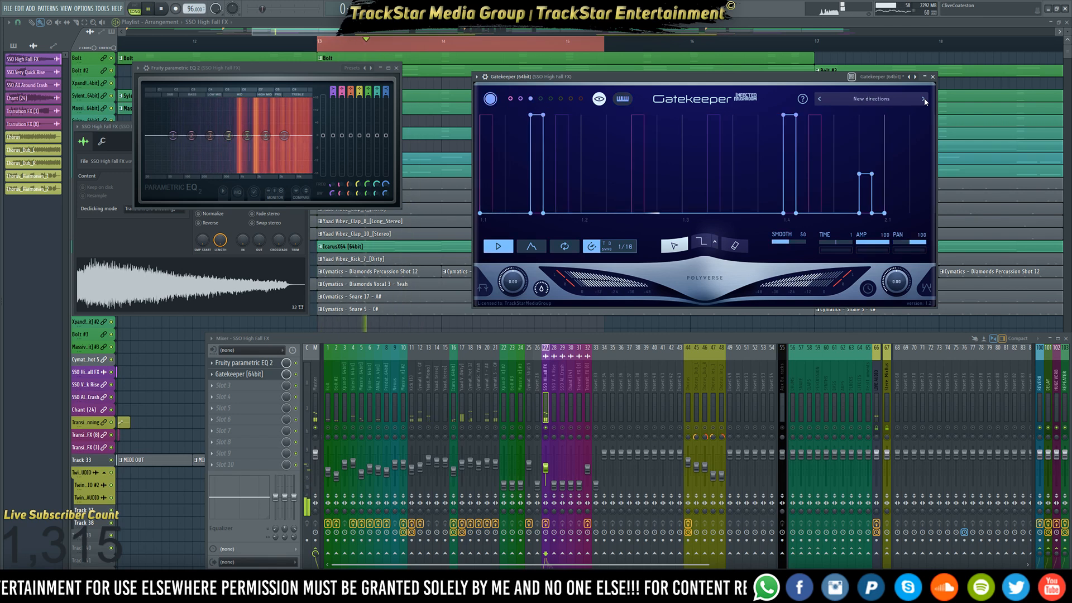
{"action": "key", "text": "space"}
{"action": "left_click", "coordinate": [924, 100]}
{"action": "key", "text": "space"}
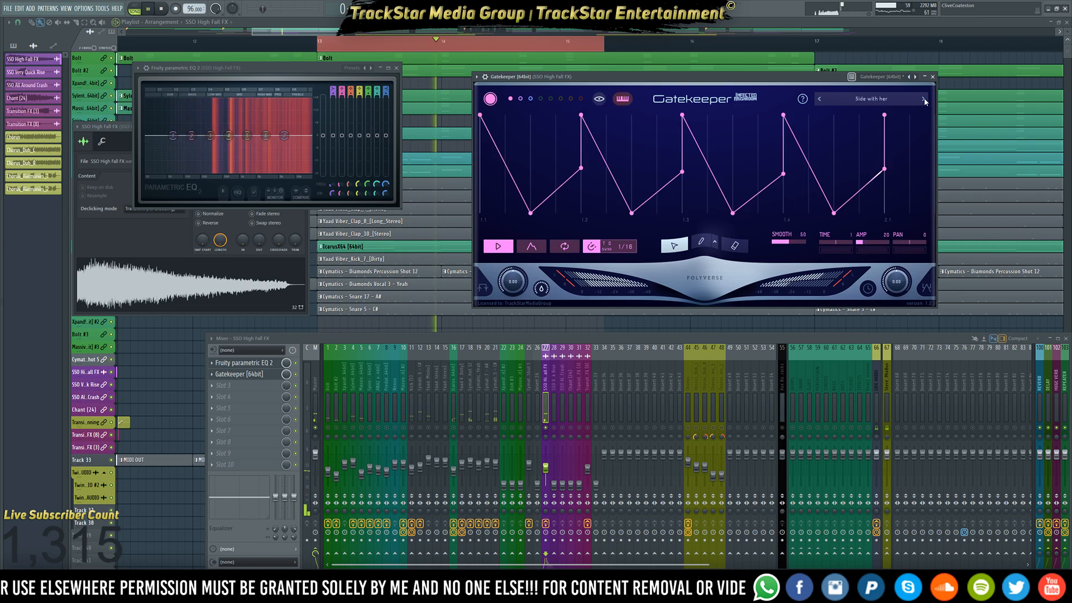
{"action": "key", "text": "space"}
Route the SSO High Fall FX mixer track to bus track 64 and play it within the full mix
{"action": "key", "text": "space"}
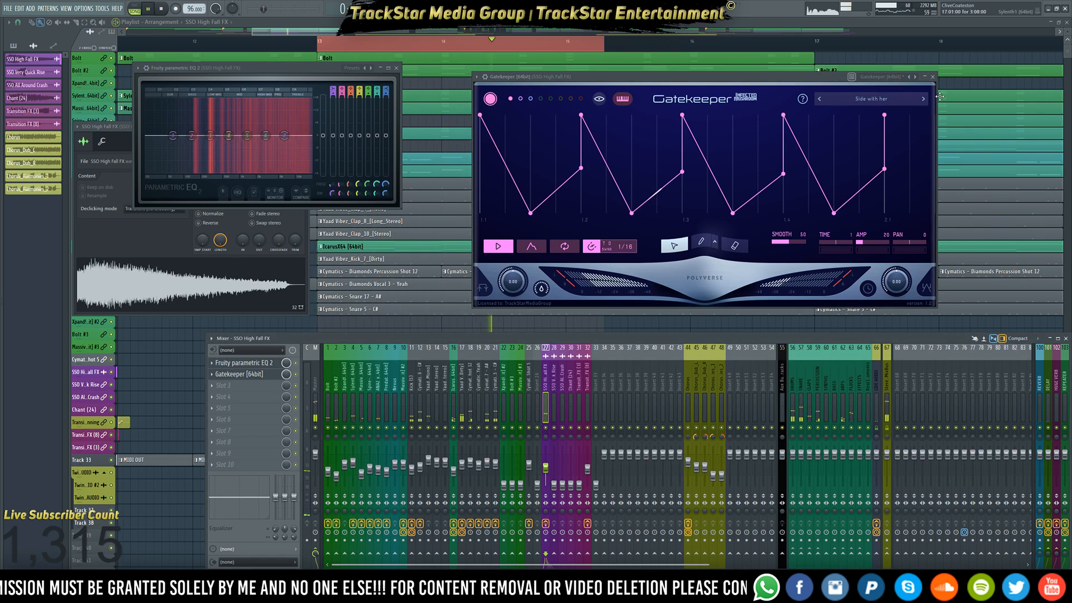
{"action": "key", "text": "space"}
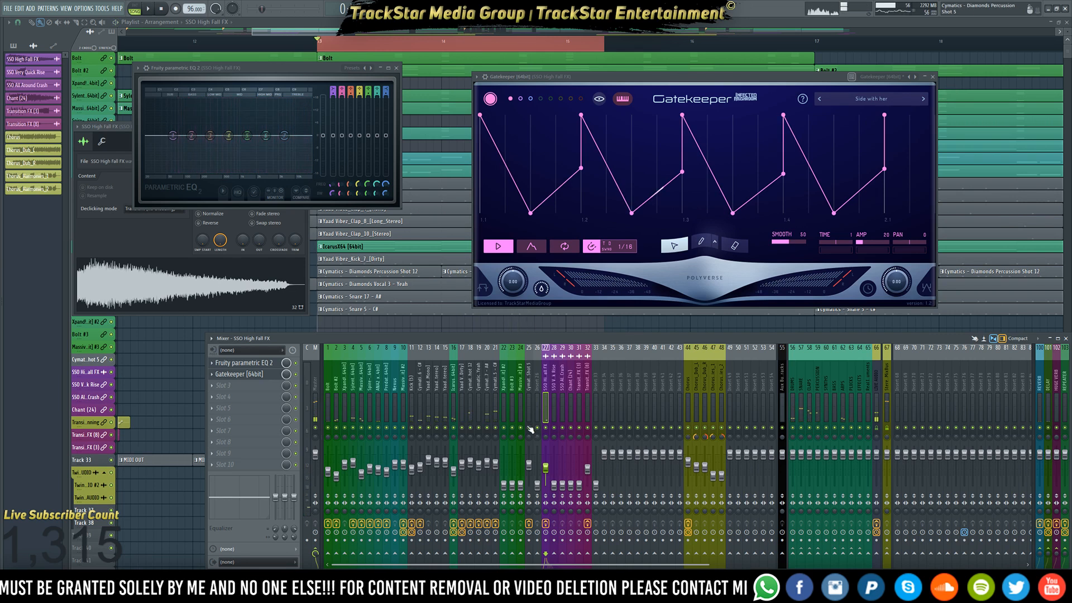
{"action": "left_click", "coordinate": [861, 554]}
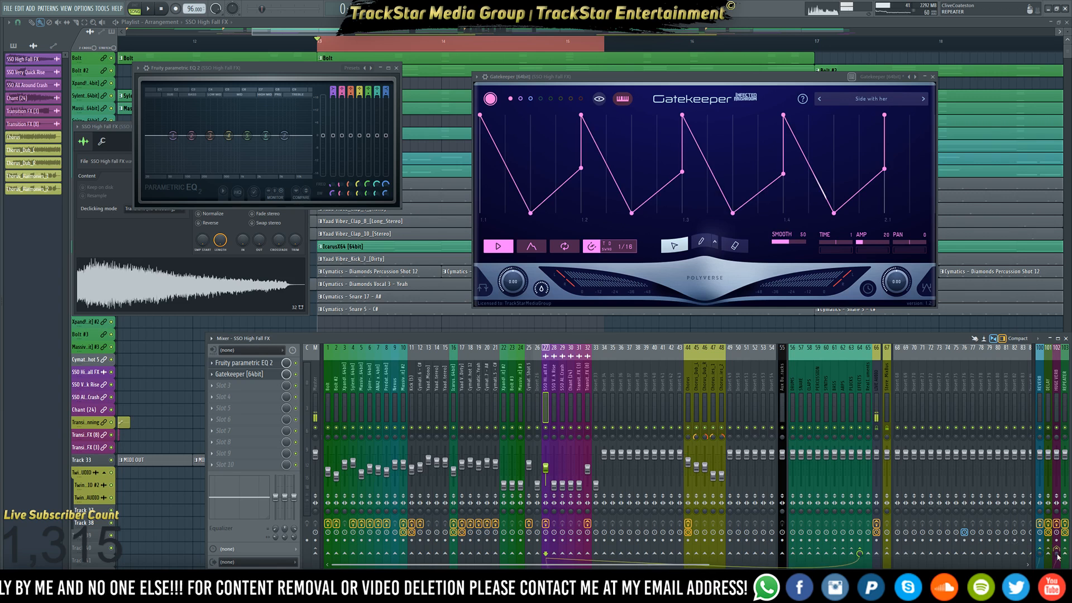
{"action": "key", "text": "space"}
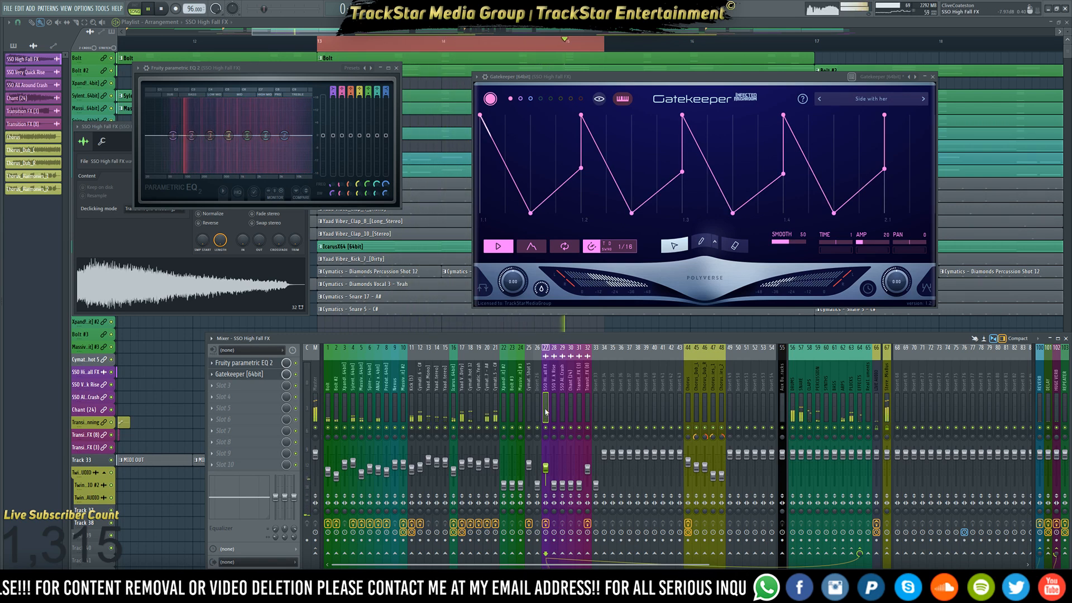
{"action": "key", "text": "space"}
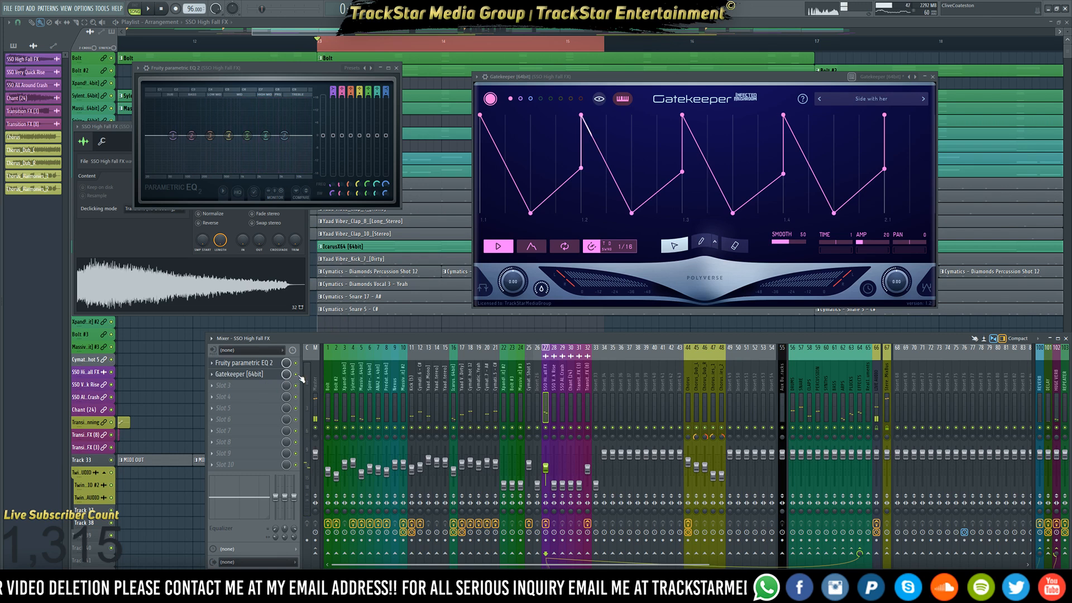
Lower the SSO High Fall FX fader slightly while checking its level in the mix
{"action": "key", "text": "space"}
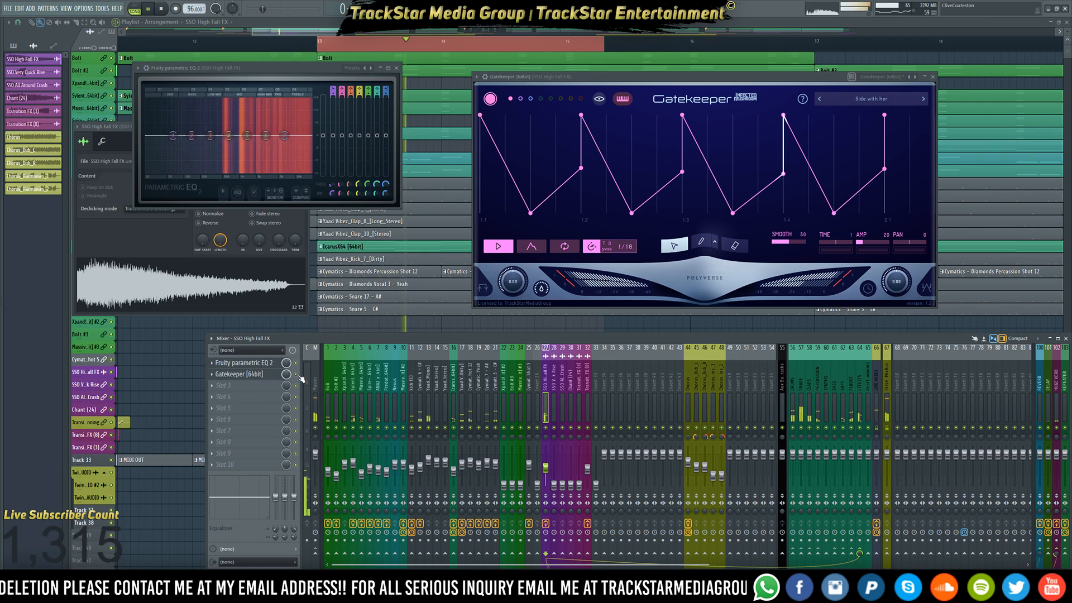
{"action": "key", "text": "space"}
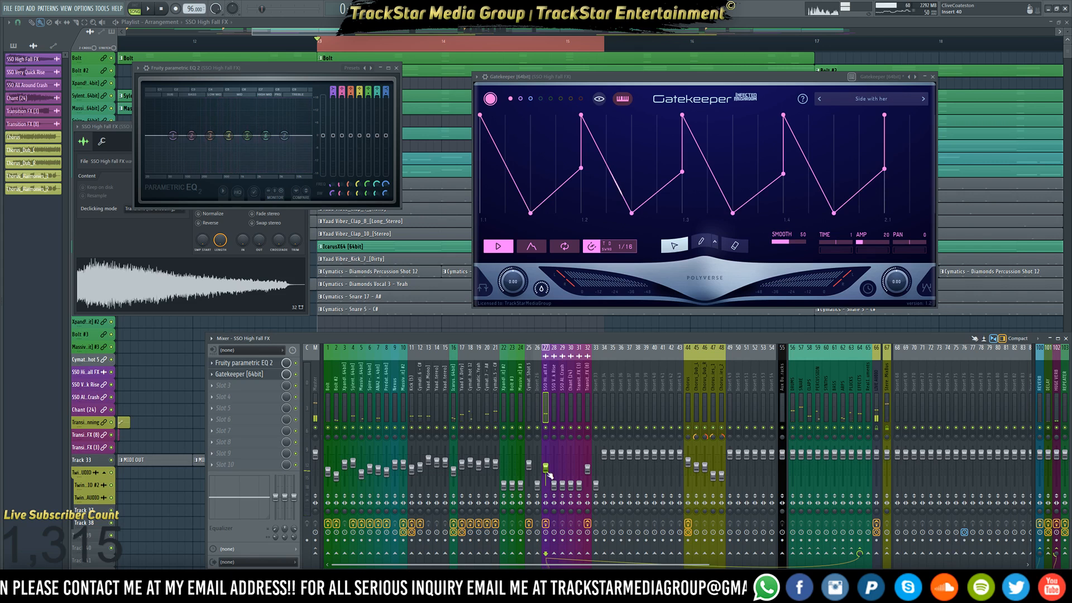
{"action": "key", "text": "space"}
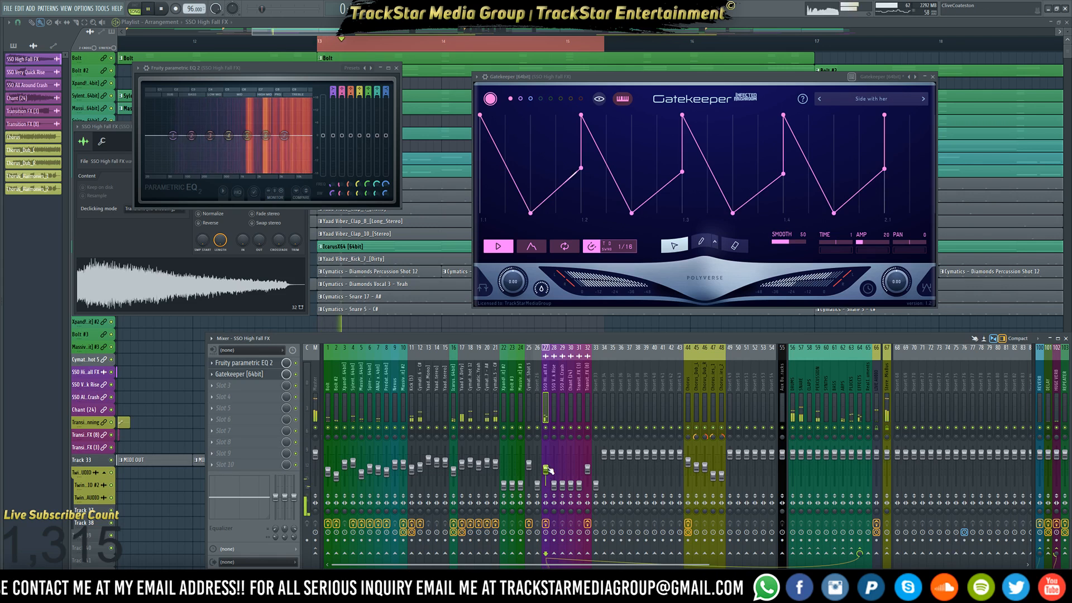
{"action": "key", "text": "space"}
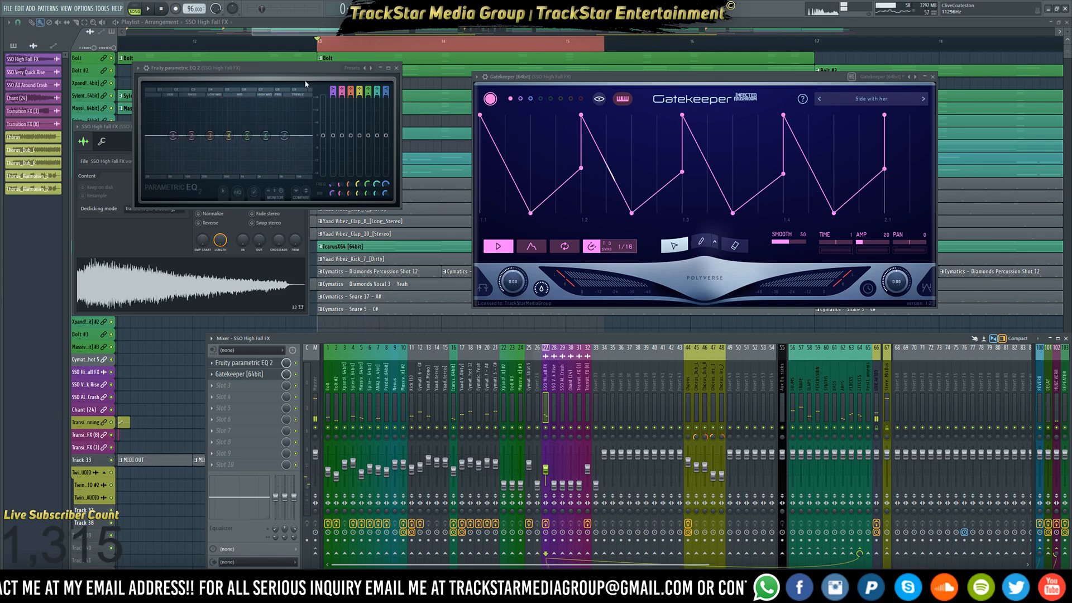
Roll off the top end of SSO High Fall FX with band 7 of Parametric EQ 2 and play the result
{"action": "left_click_drag", "start_coordinate": [284, 135], "coordinate": [311, 164]}
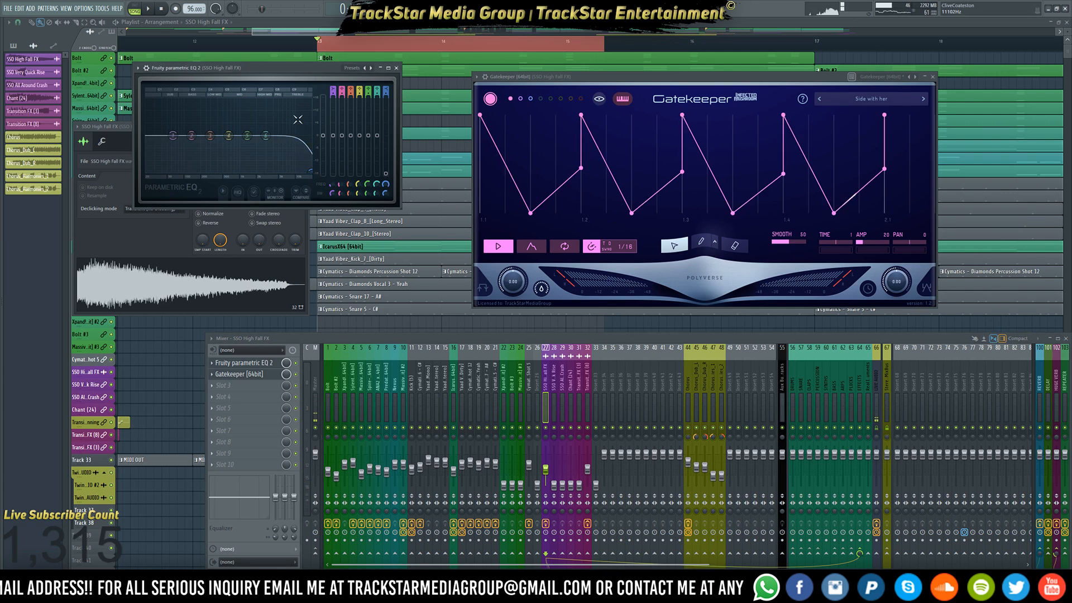
{"action": "key", "text": "space"}
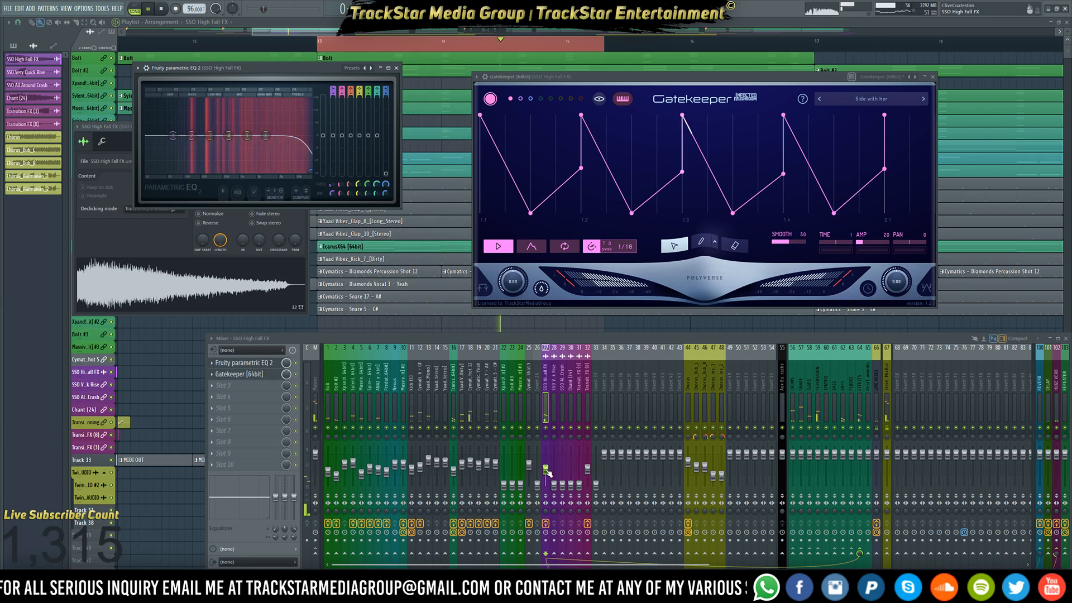
{"action": "key", "text": "space"}
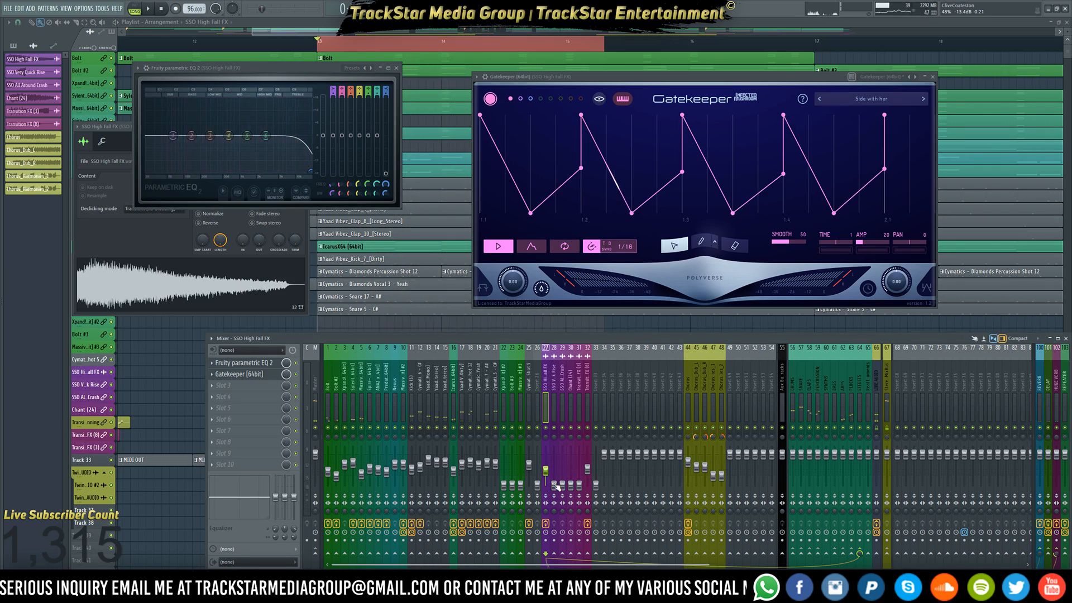
Raise the SSO Very Quick Rise mixer track's fader and close all open windows to expose its playlist clip
{"action": "left_click", "coordinate": [555, 484]}
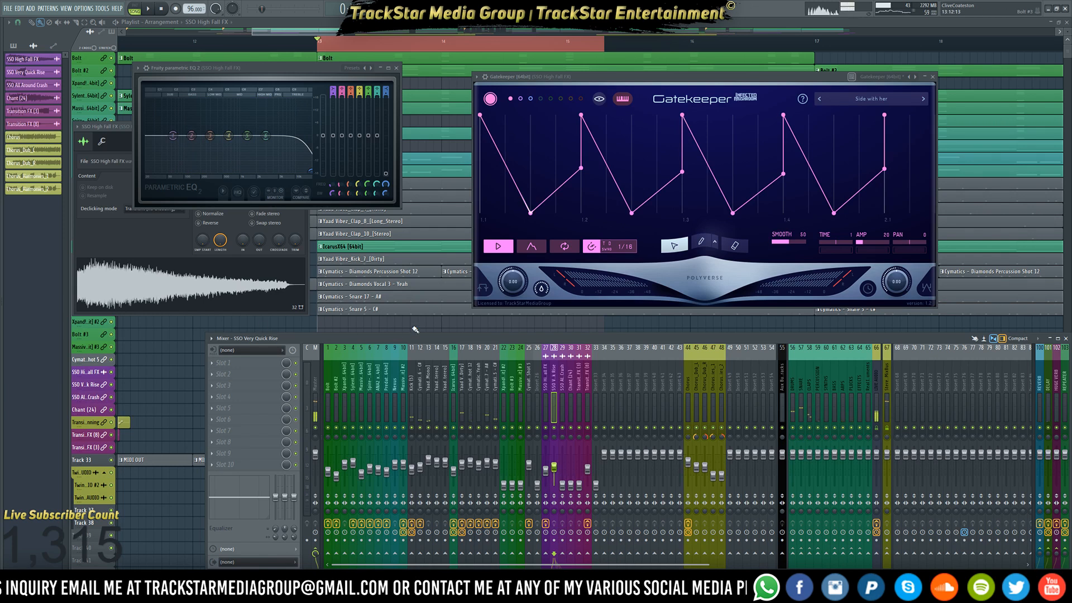
{"action": "scroll", "coordinate": [415, 329], "scroll_direction": "down", "scroll_amount": 5}
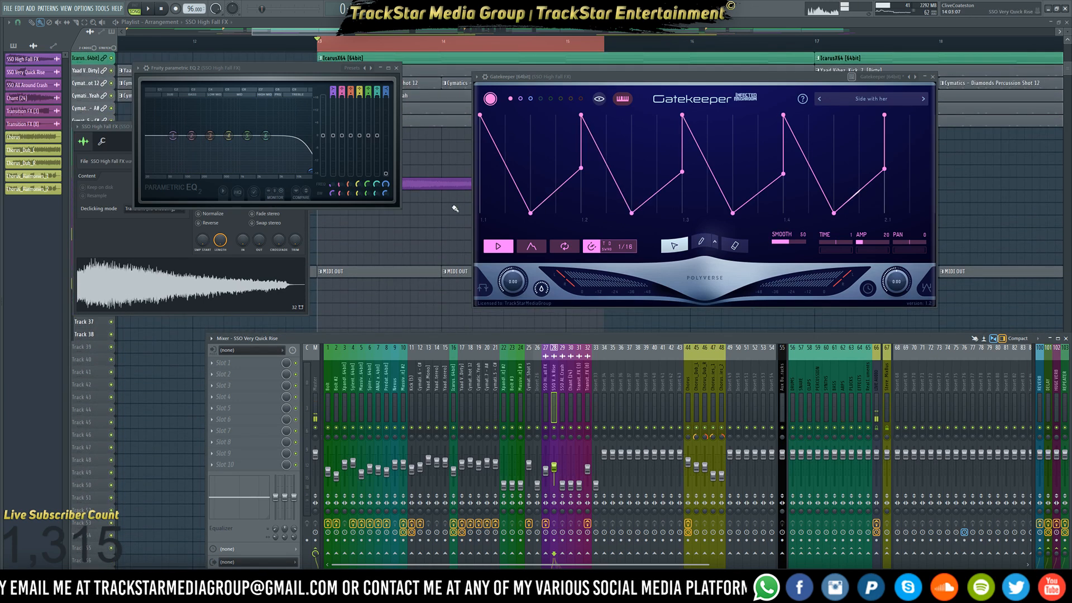
{"action": "key", "text": "F12"}
{"action": "scroll", "coordinate": [771, 48], "scroll_direction": "down", "scroll_amount": 5}
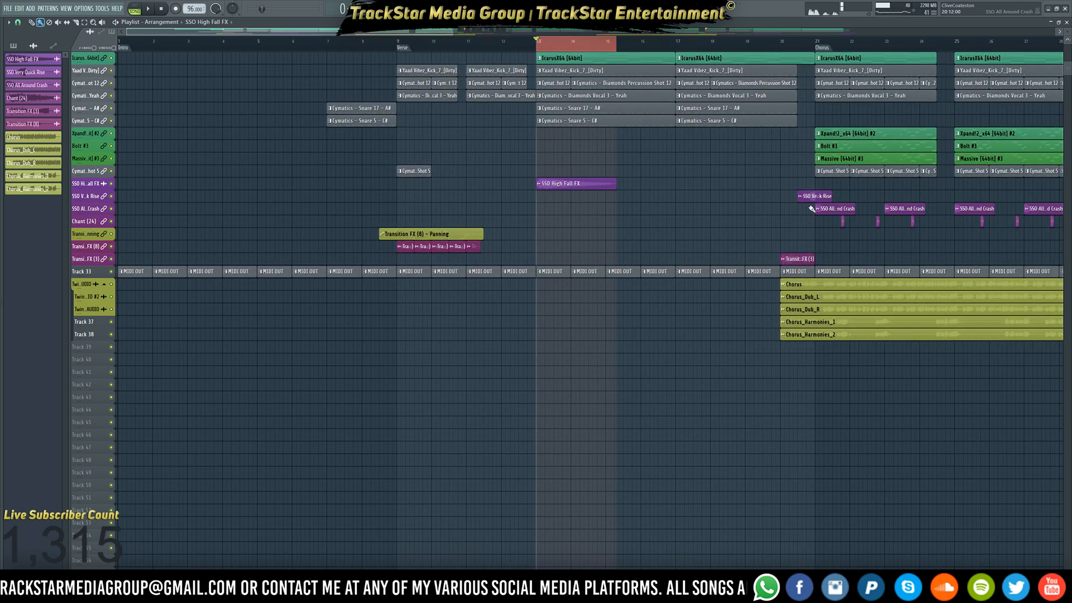
Clear the playlist's time selection and play from bar 20, leading into the chorus, to hear SSO Very Quick Rise
{"action": "double_click", "coordinate": [814, 197]}
{"action": "key", "text": "space"}
{"action": "key", "text": "space"}
{"action": "left_click", "coordinate": [804, 58]}
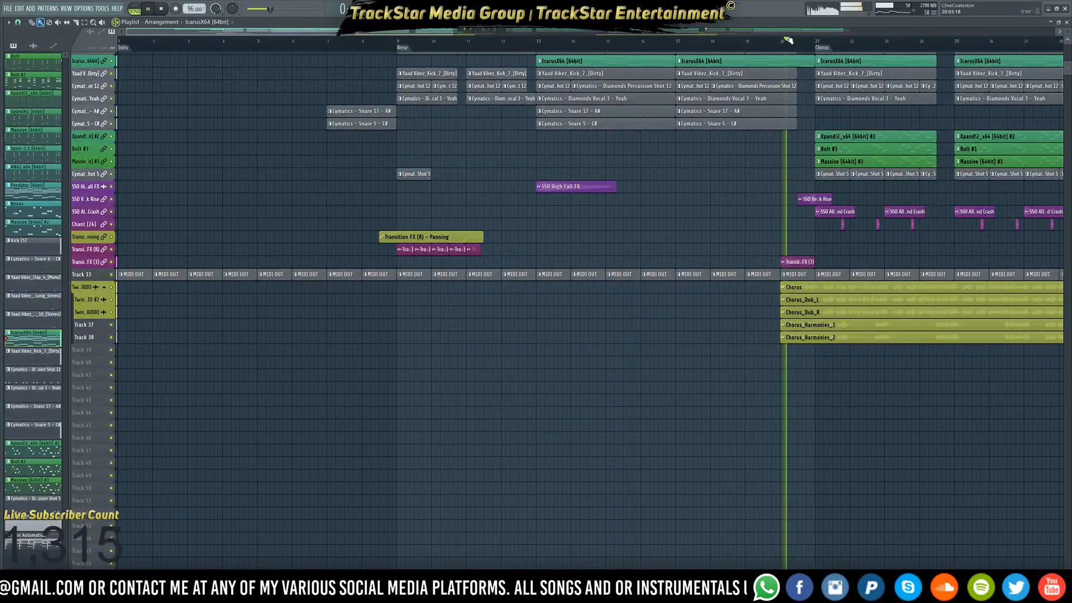
Pull the faders of chorus vocal mixer tracks 44 to 48 down together and replay from bar 20
{"action": "key", "text": "F9"}
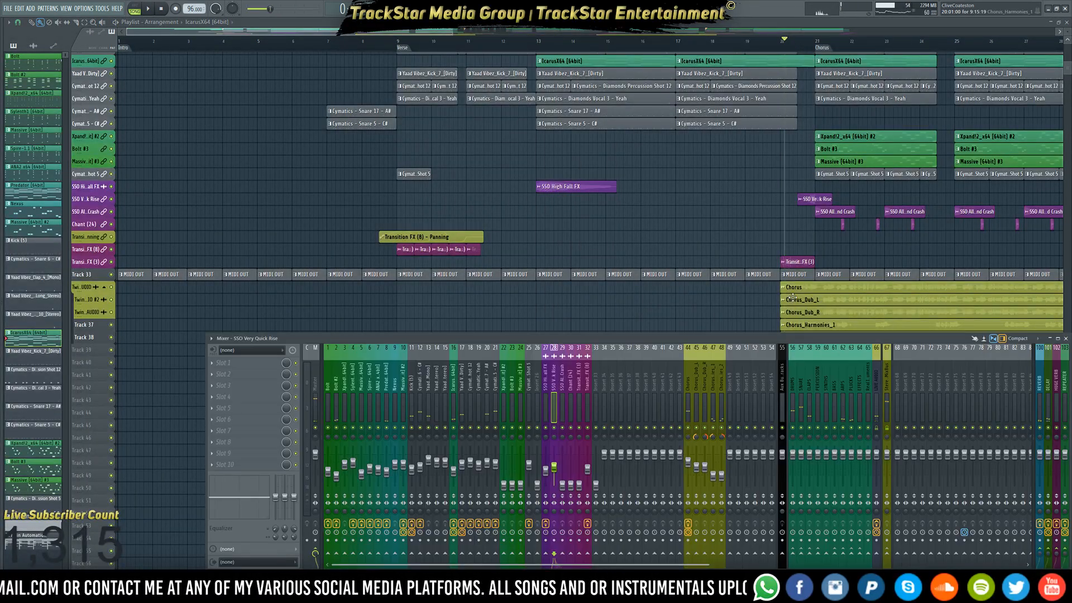
{"action": "left_click", "coordinate": [690, 404]}
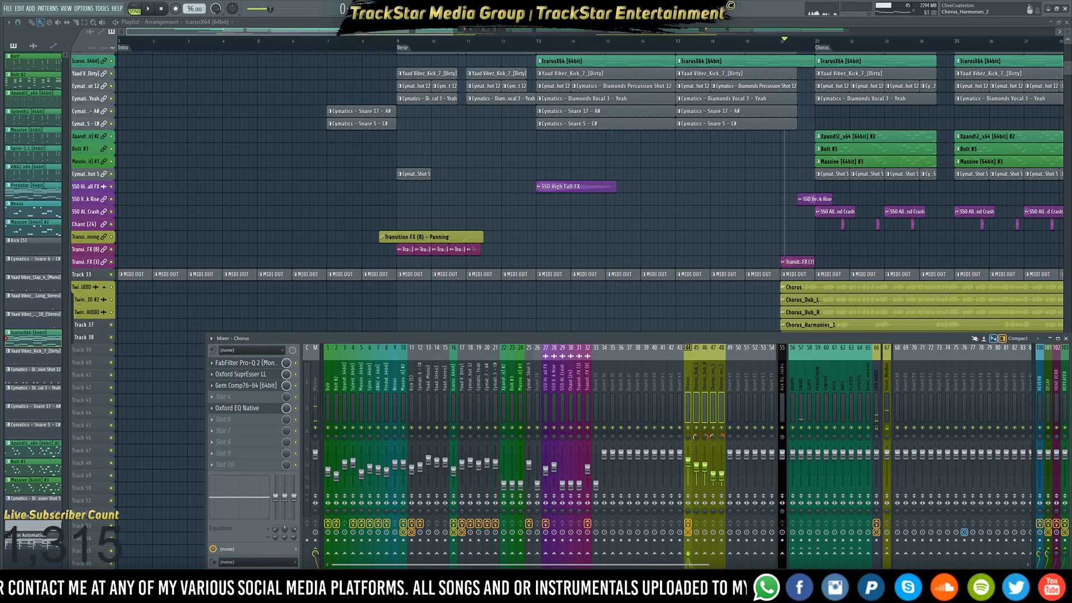
{"action": "left_click", "coordinate": [704, 408]}
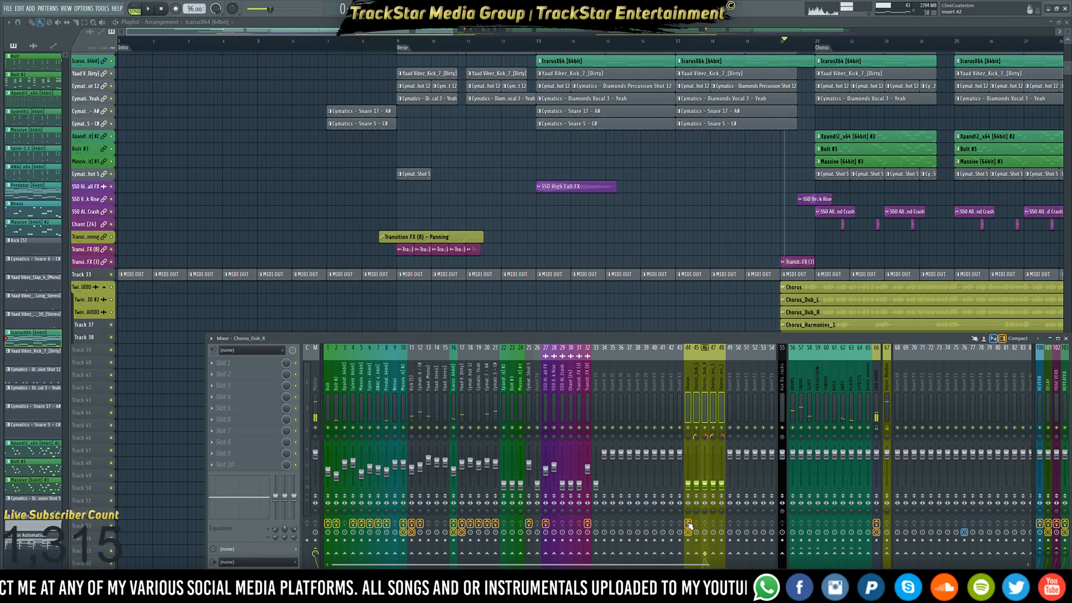
{"action": "key", "text": "F9"}
{"action": "key", "text": "space"}
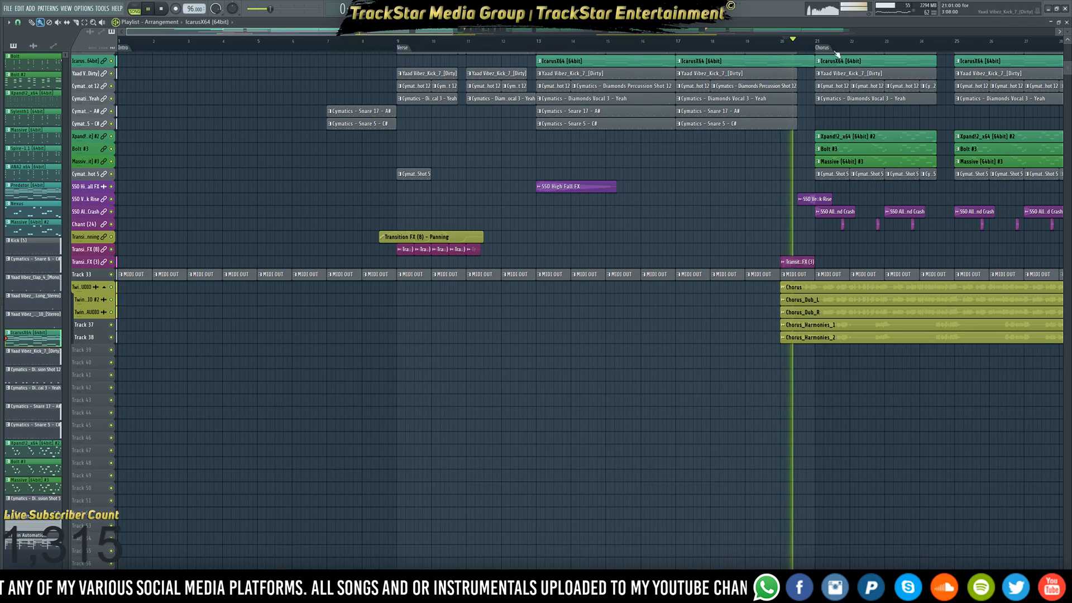
Stop playback, open the SSO Very Quick Rise clip with its mixer track, and load Fruity Parametric EQ 2 in the first effect slot
{"action": "scroll", "coordinate": [844, 43], "scroll_direction": "up", "scroll_amount": 2}
{"action": "scroll", "coordinate": [844, 43], "scroll_direction": "up", "scroll_amount": 2}
{"action": "key", "text": "space"}
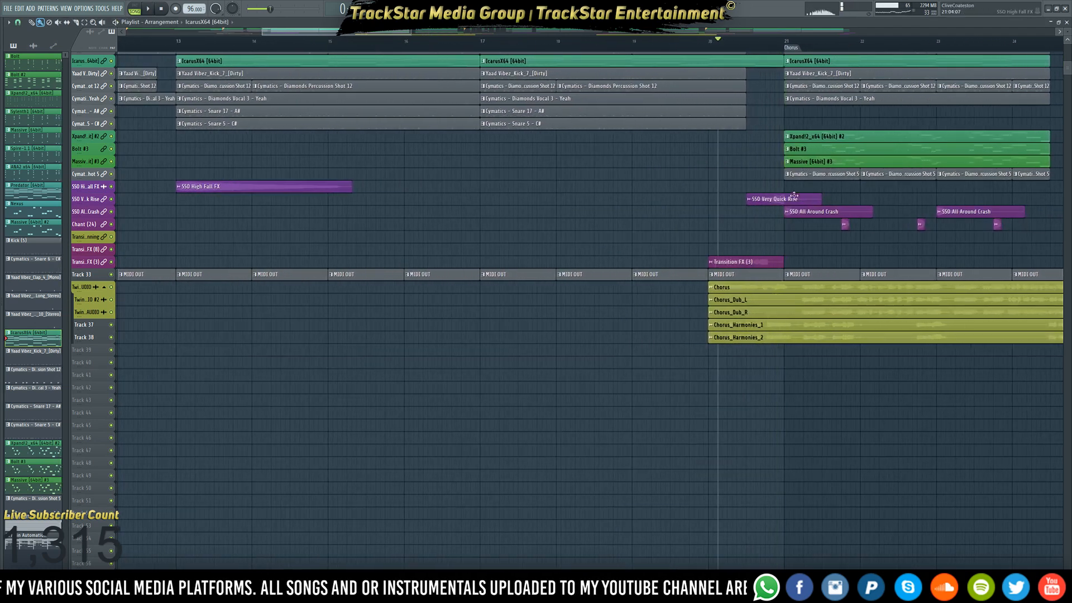
{"action": "double_click", "coordinate": [769, 193]}
{"action": "key", "text": "F9"}
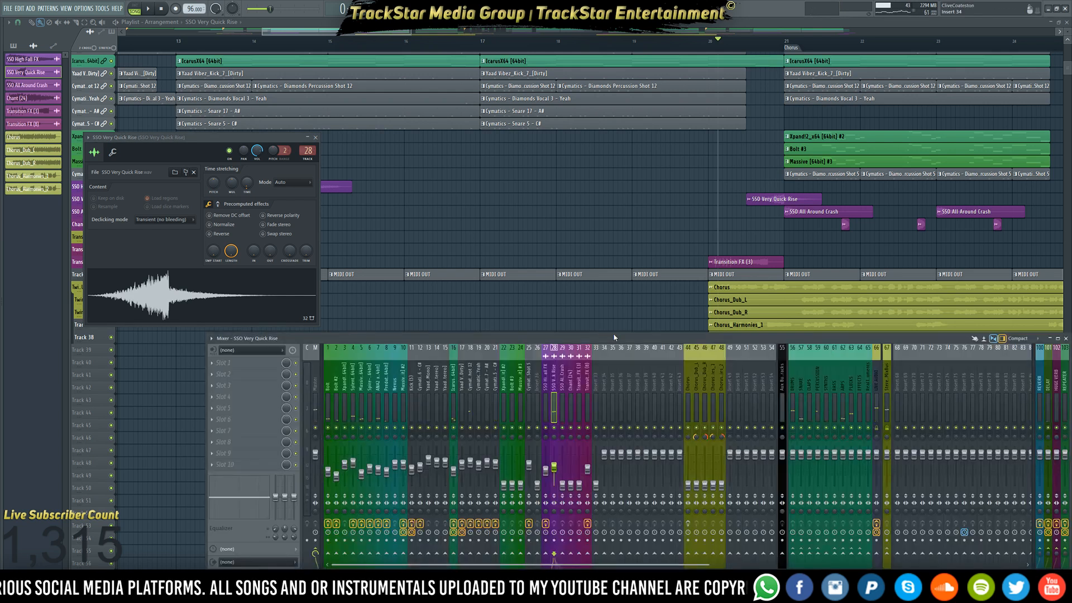
{"action": "left_click", "coordinate": [259, 368]}
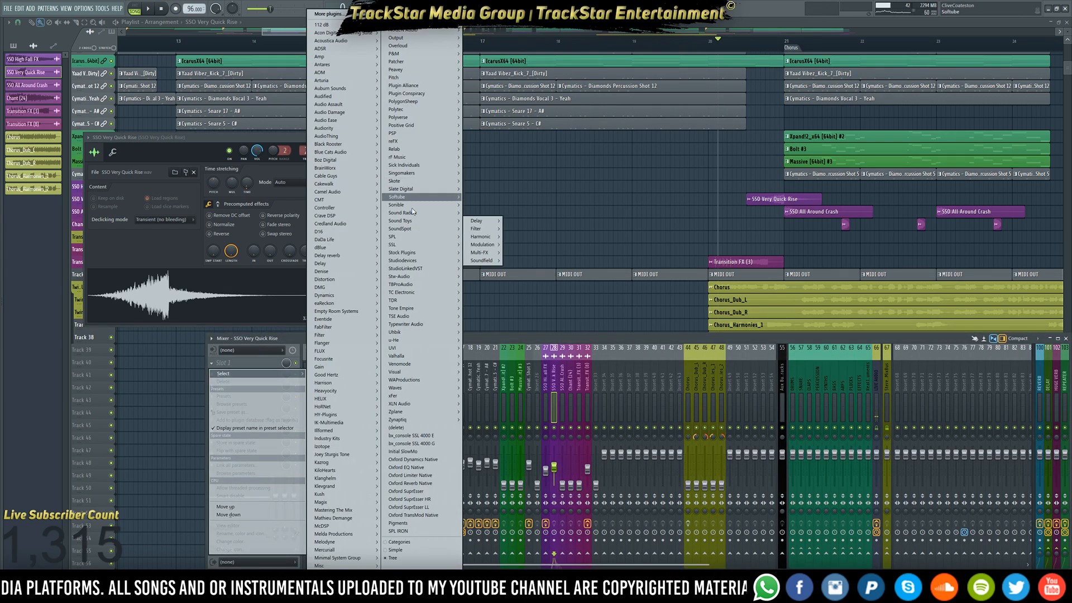
{"action": "mouse_move", "coordinate": [424, 188]}
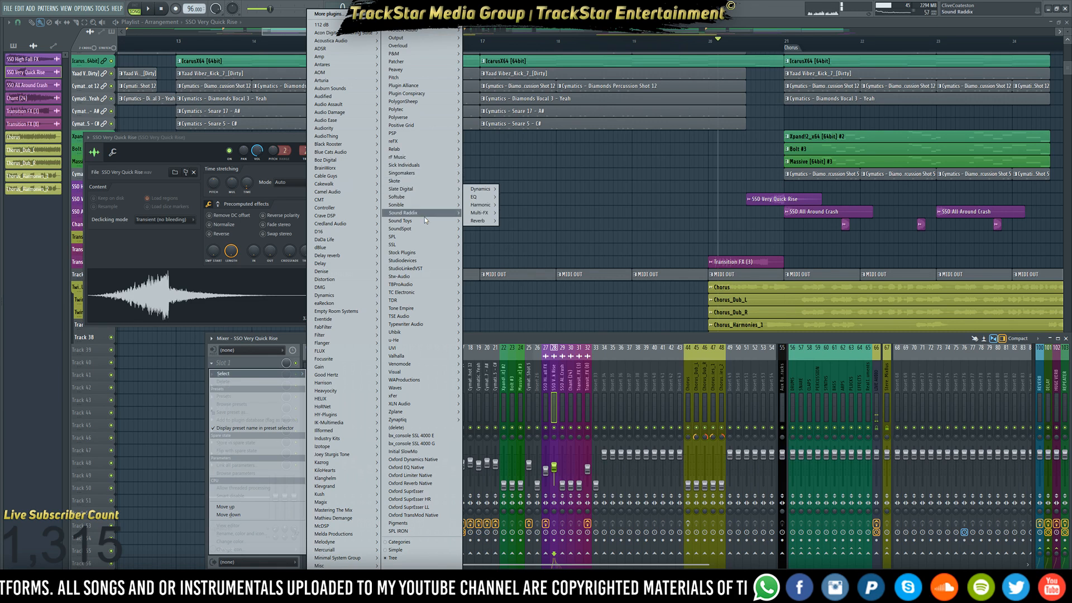
{"action": "mouse_move", "coordinate": [424, 253]}
{"action": "mouse_move", "coordinate": [474, 263]}
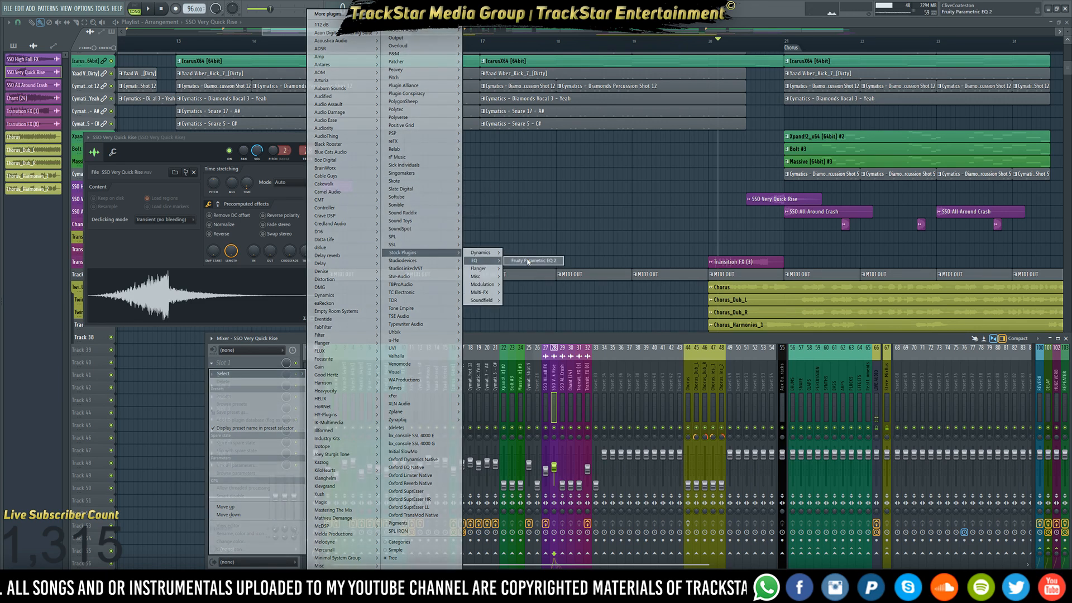
{"action": "left_click", "coordinate": [534, 260]}
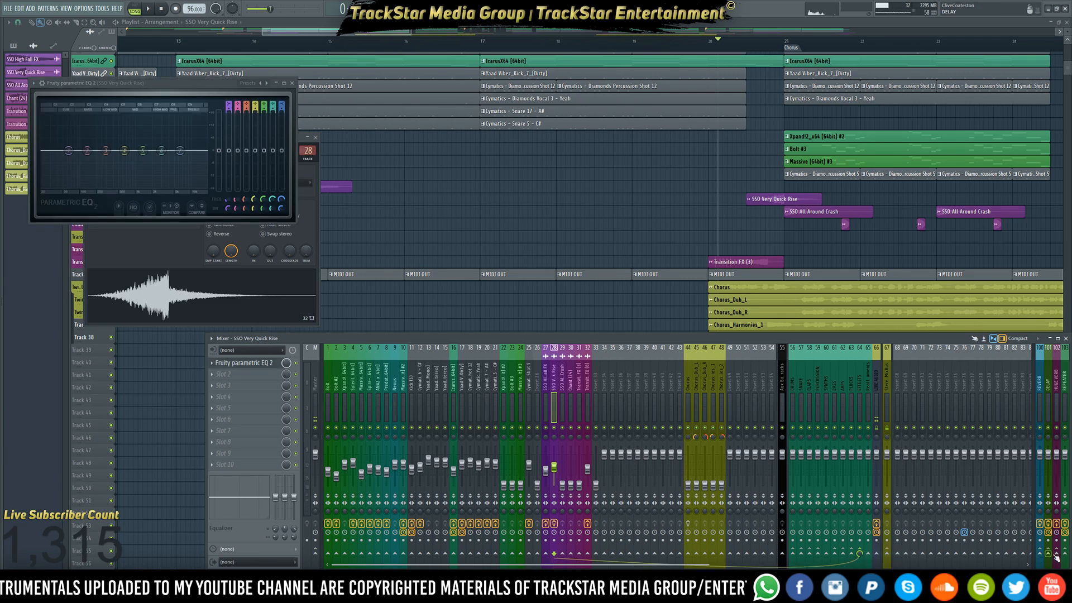
Play the rise, solo its mixer track, and cut its low end with band 1 as a high pass at about 73 Hz
{"action": "key", "text": "space"}
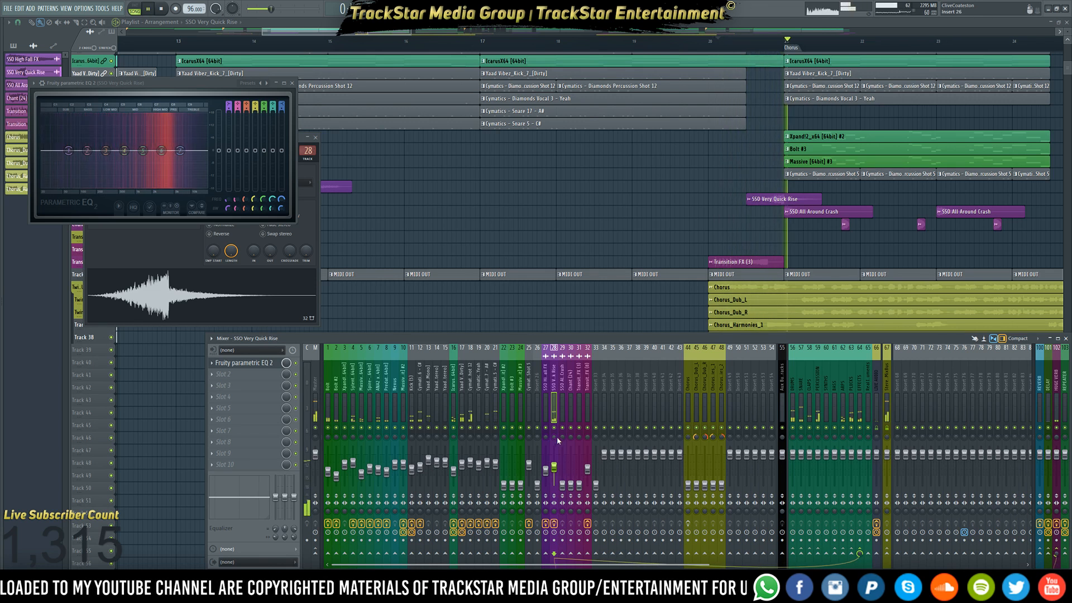
{"action": "key", "text": "space"}
{"action": "left_click_drag", "start_coordinate": [168, 96], "coordinate": [591, 125]}
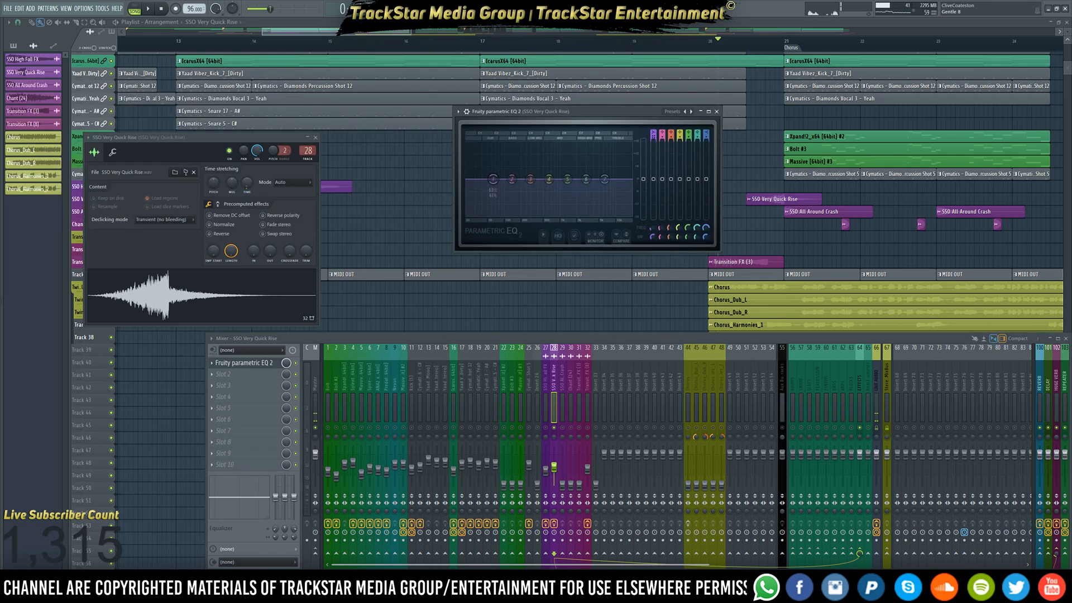
{"action": "left_click_drag", "start_coordinate": [655, 131], "coordinate": [654, 141]}
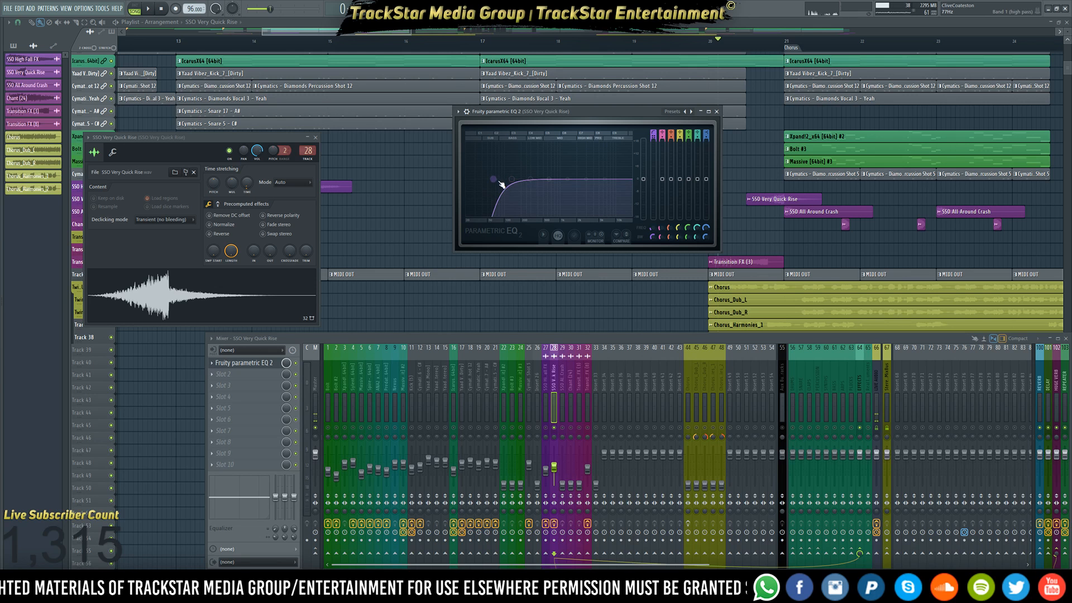
{"action": "left_click_drag", "start_coordinate": [499, 181], "coordinate": [502, 180]}
Carve four narrow adjacent notches with EQ bands 3 to 6 and slightly lift the top end with band 7 while auditioning the rise
{"action": "key", "text": "space"}
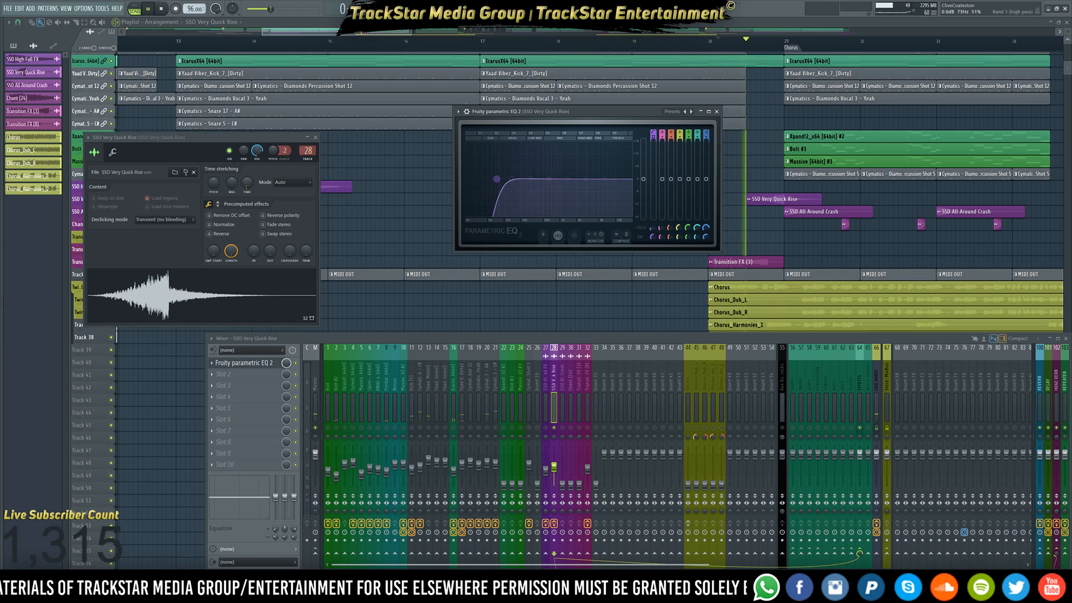
{"action": "key", "text": "space"}
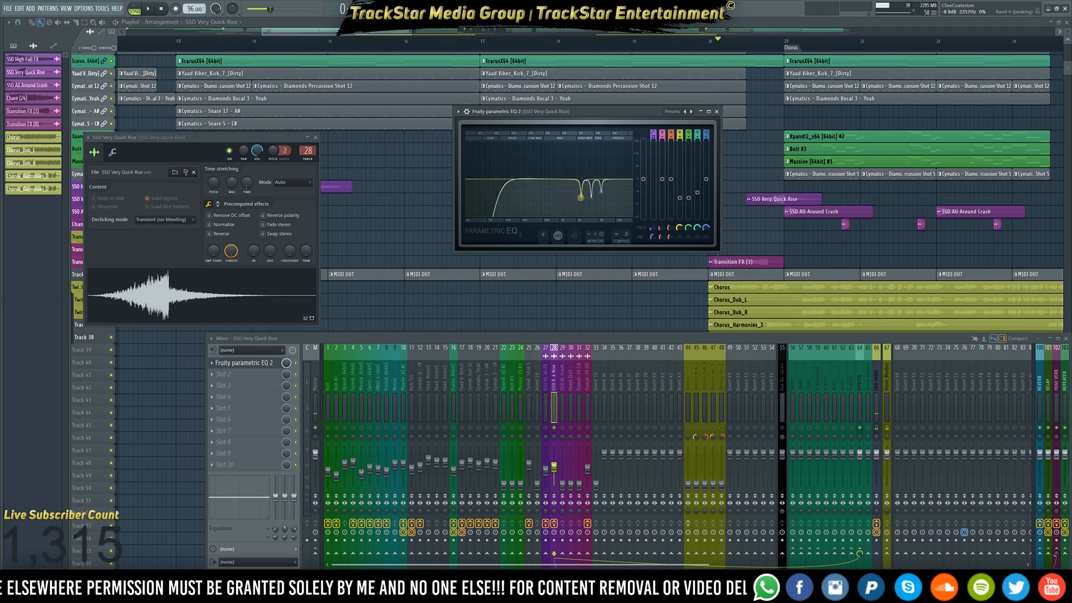
{"action": "left_click_drag", "start_coordinate": [581, 197], "coordinate": [528, 186]}
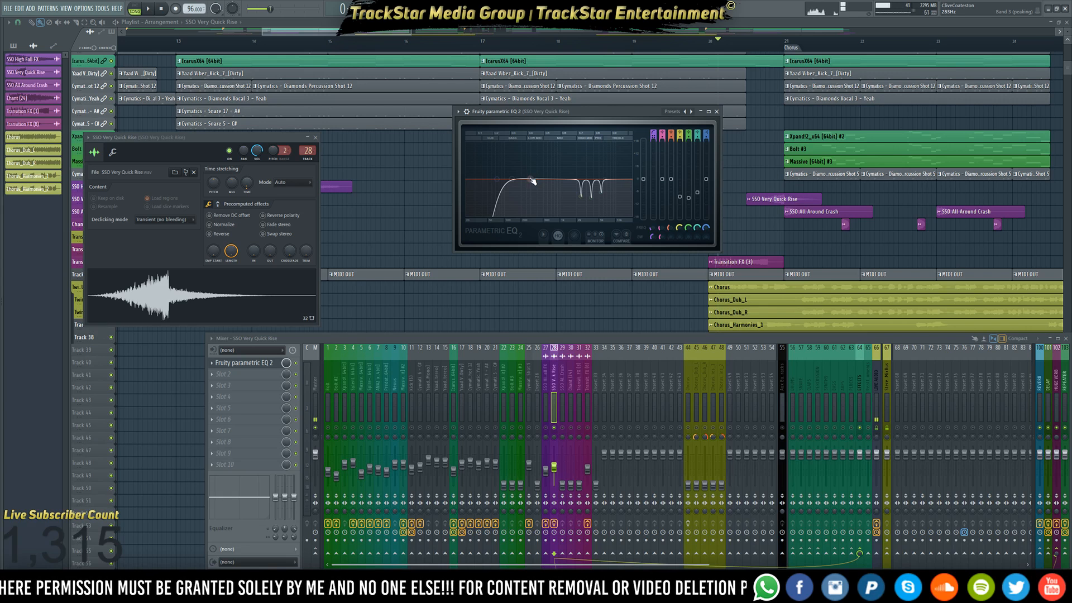
{"action": "left_click_drag", "start_coordinate": [530, 178], "coordinate": [597, 208]}
{"action": "key", "text": "space"}
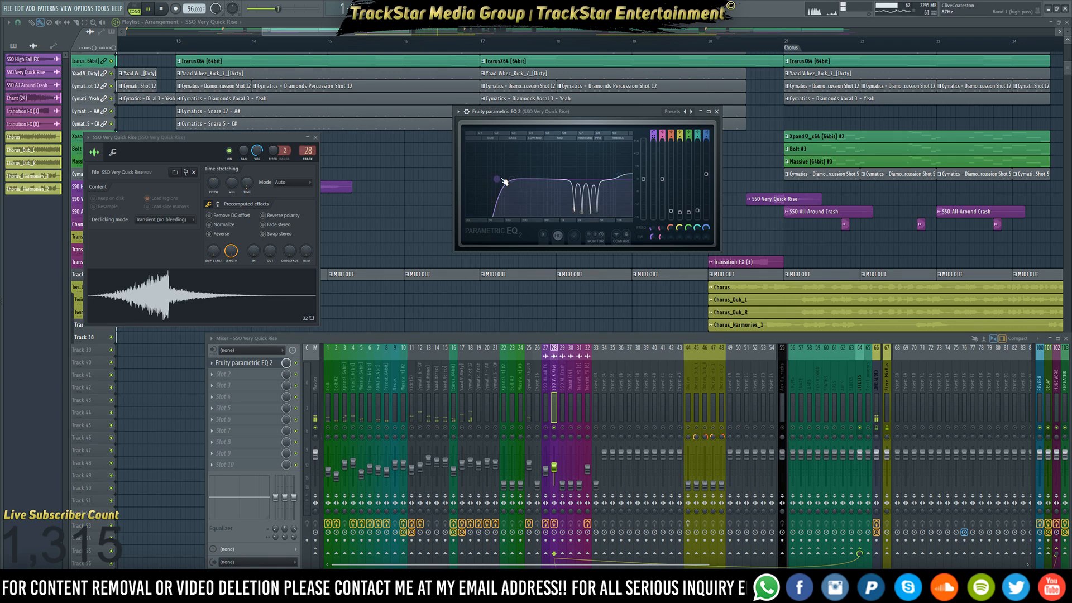
Raise band 1's high-pass cutoff to about 85 Hz and lower the EQ's main level to about -1.8 dB, auditioning the rise
{"action": "scroll", "coordinate": [503, 180], "scroll_direction": "up", "scroll_amount": 2}
{"action": "key", "text": "space"}
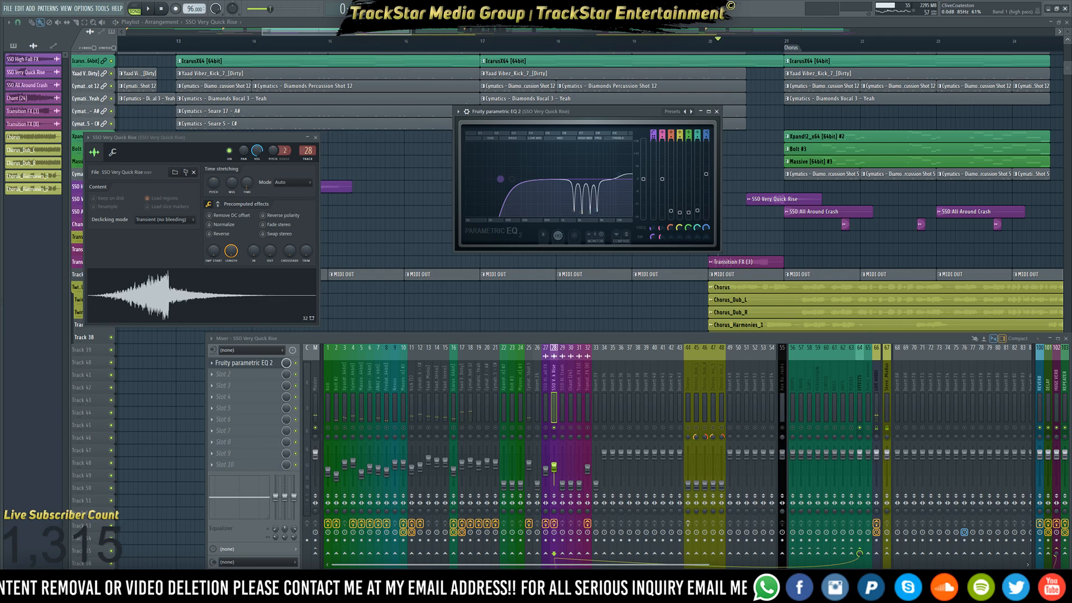
{"action": "key", "text": "space"}
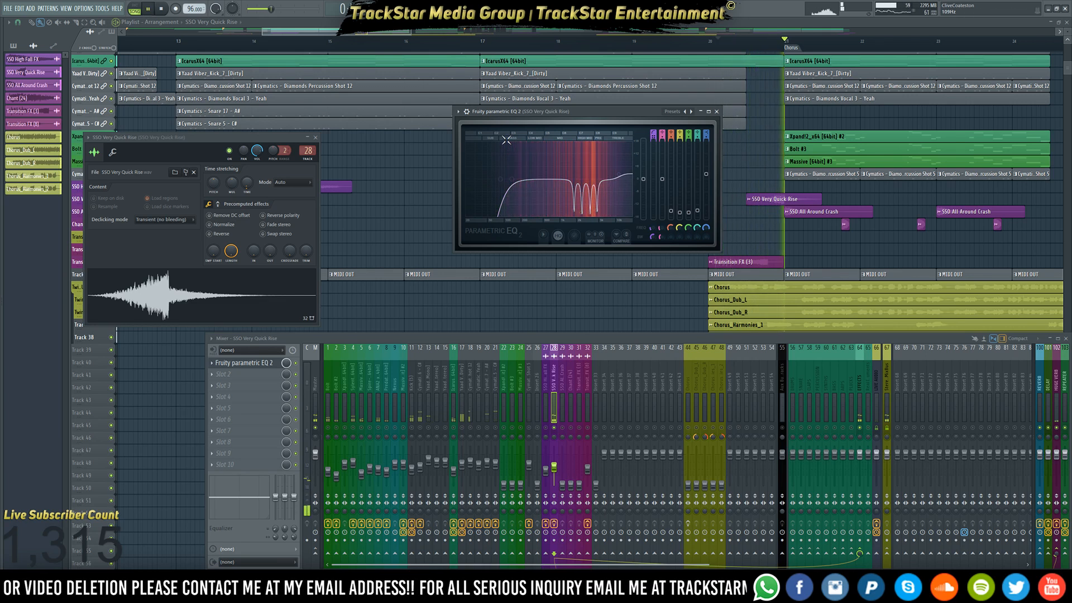
{"action": "key", "text": "space"}
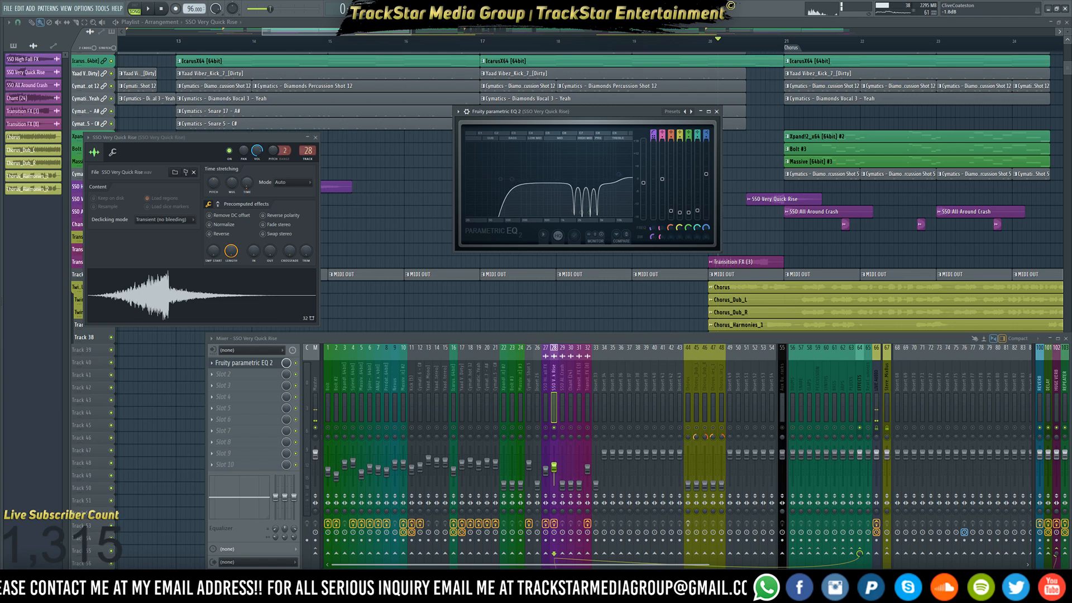
{"action": "key", "text": "space"}
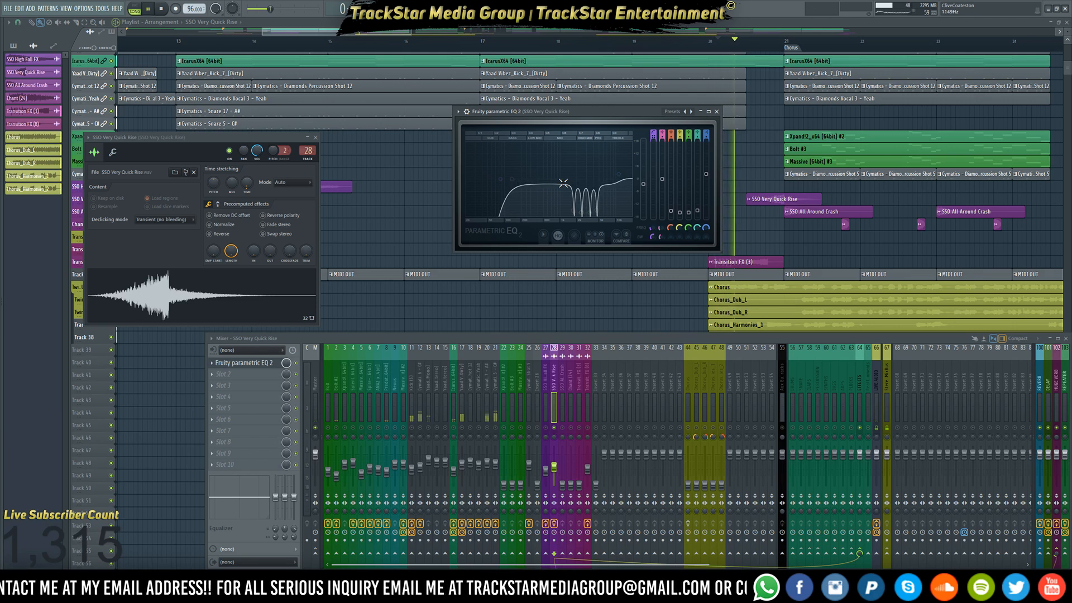
{"action": "key", "text": "space"}
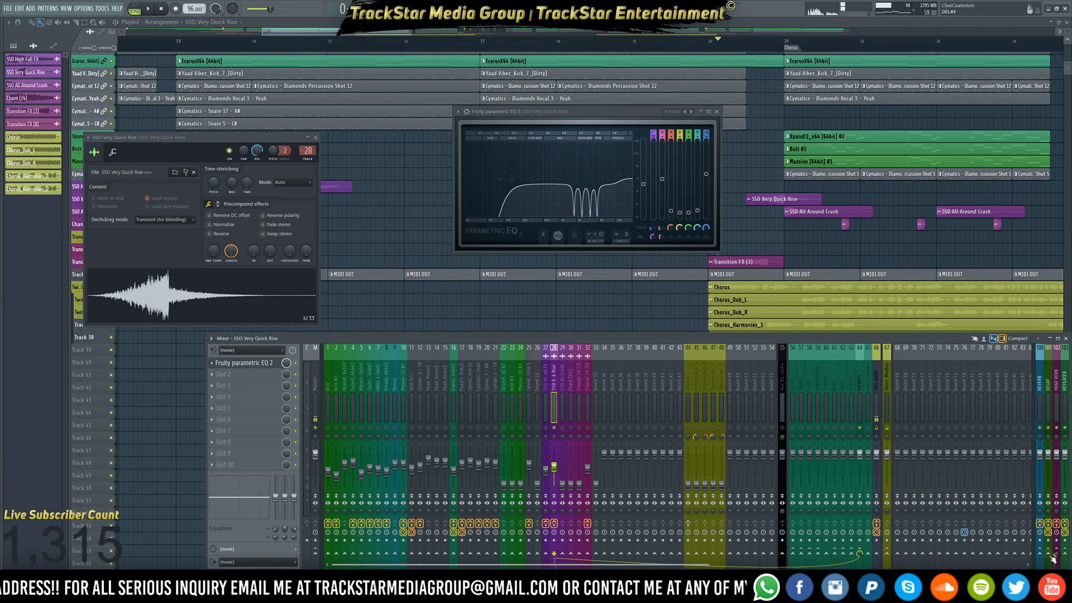
Audition SSO Very Quick Rise in the full mix and lower its mixer fader to about -11.5 dB
{"action": "key", "text": "space"}
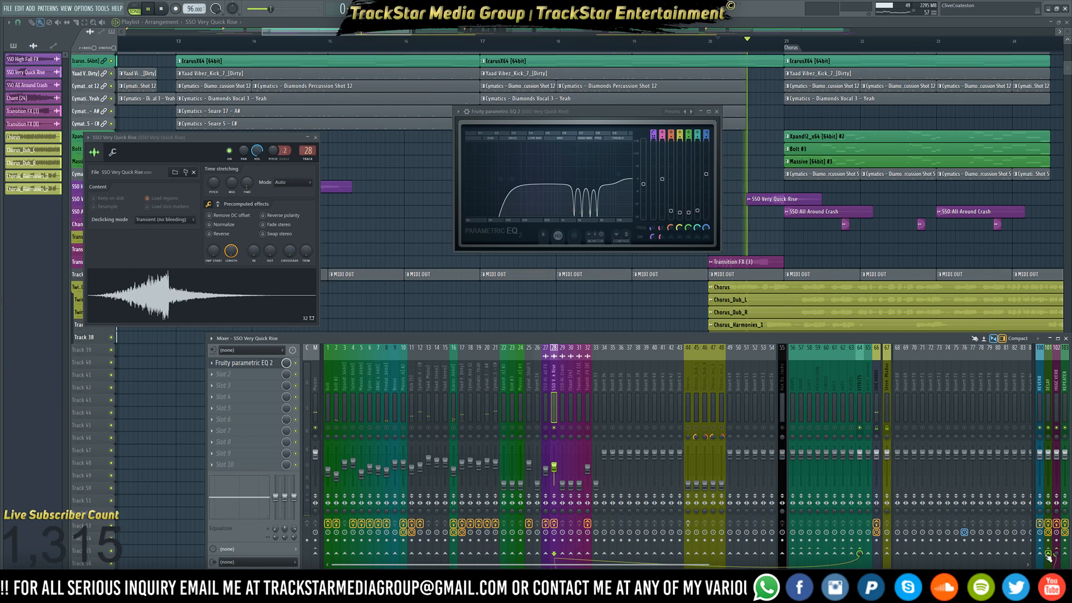
{"action": "key", "text": "space"}
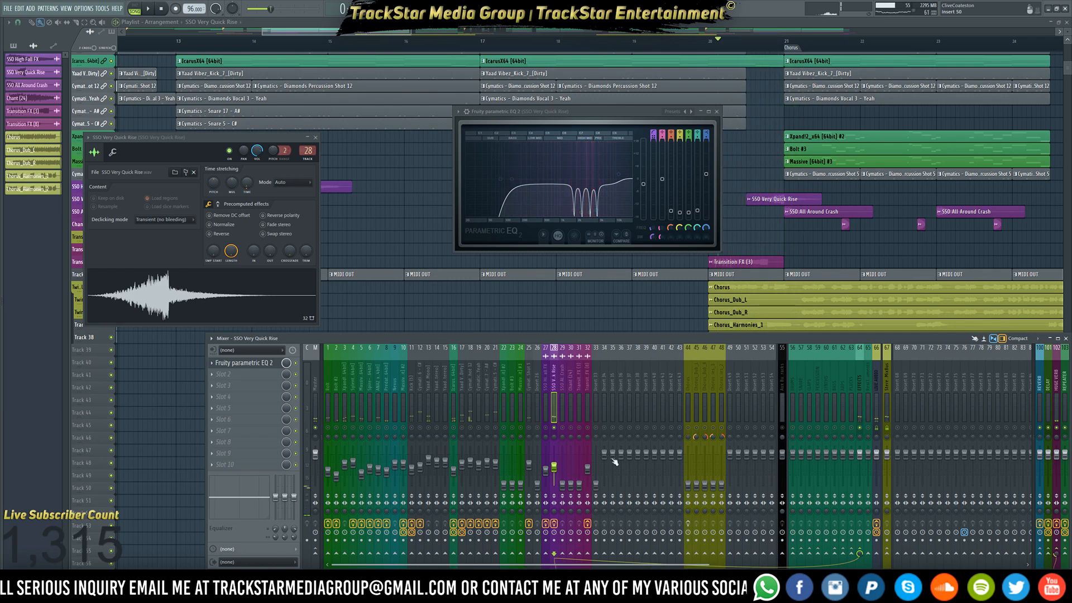
{"action": "key", "text": "space"}
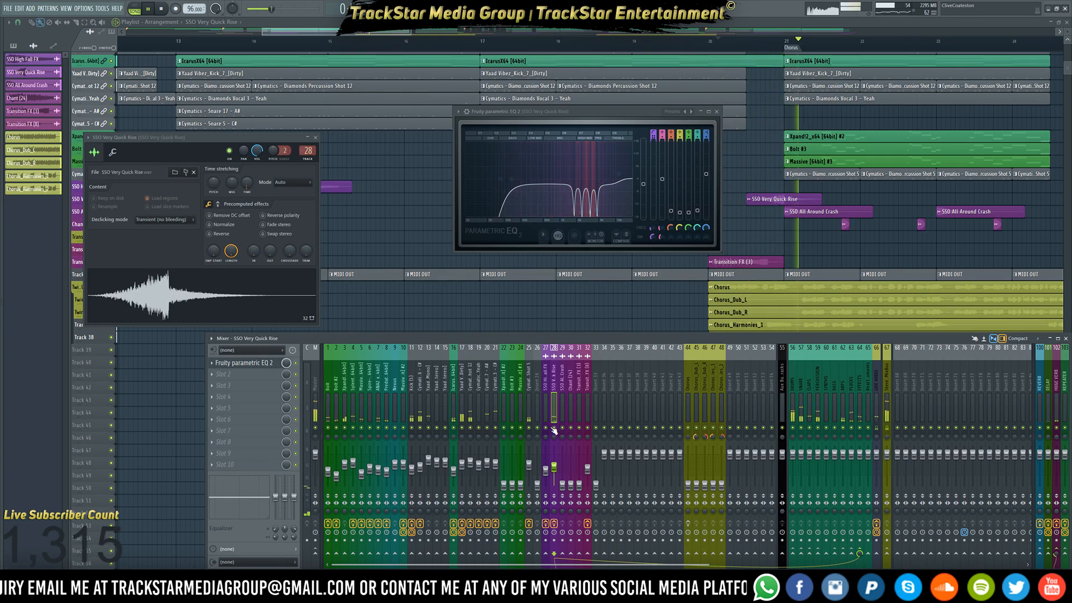
{"action": "key", "text": "space"}
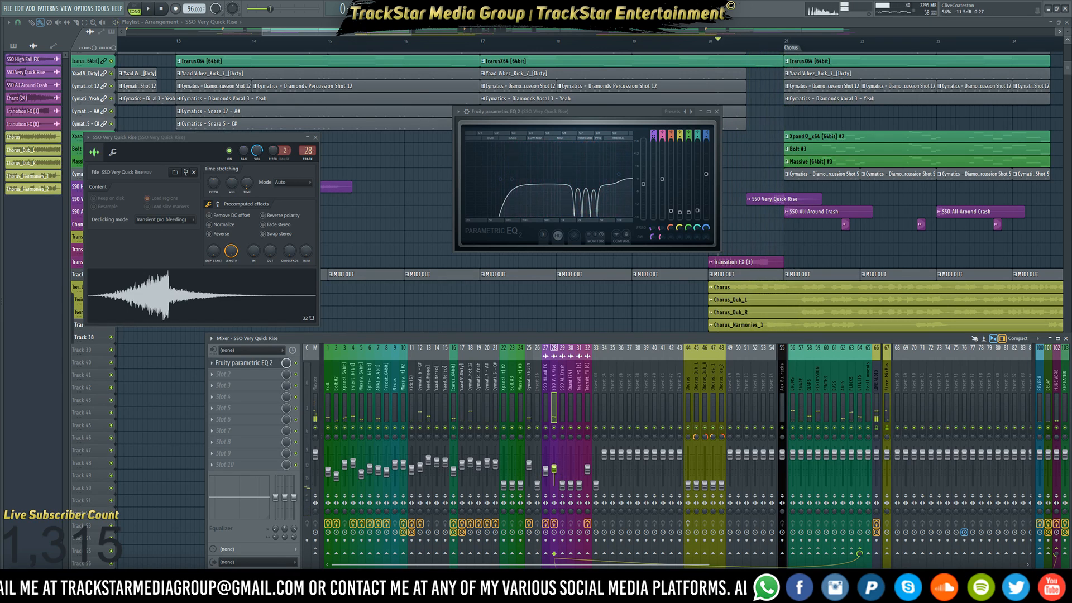
Raise the Transition FX (3) mixer fader to about -10.5 dB and play the transition into the chorus
{"action": "left_click", "coordinate": [579, 485]}
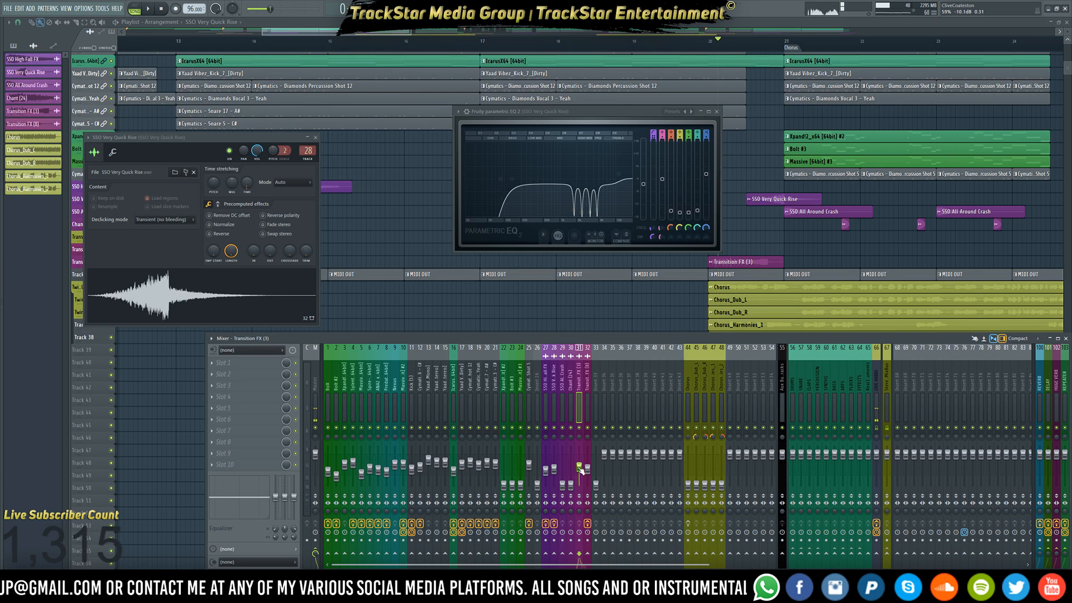
{"action": "key", "text": "space"}
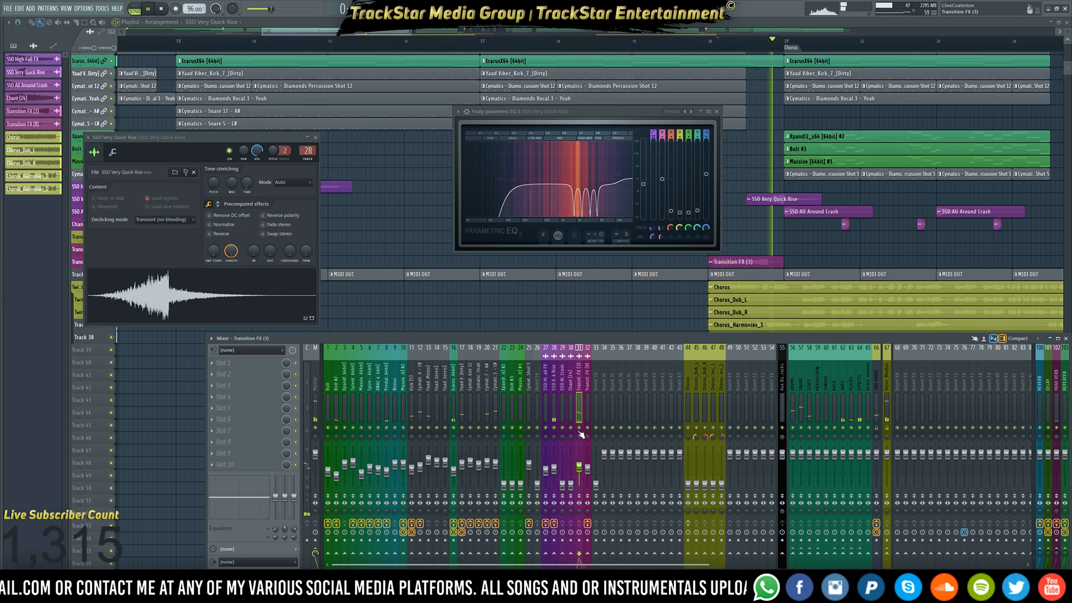
{"action": "key", "text": "space"}
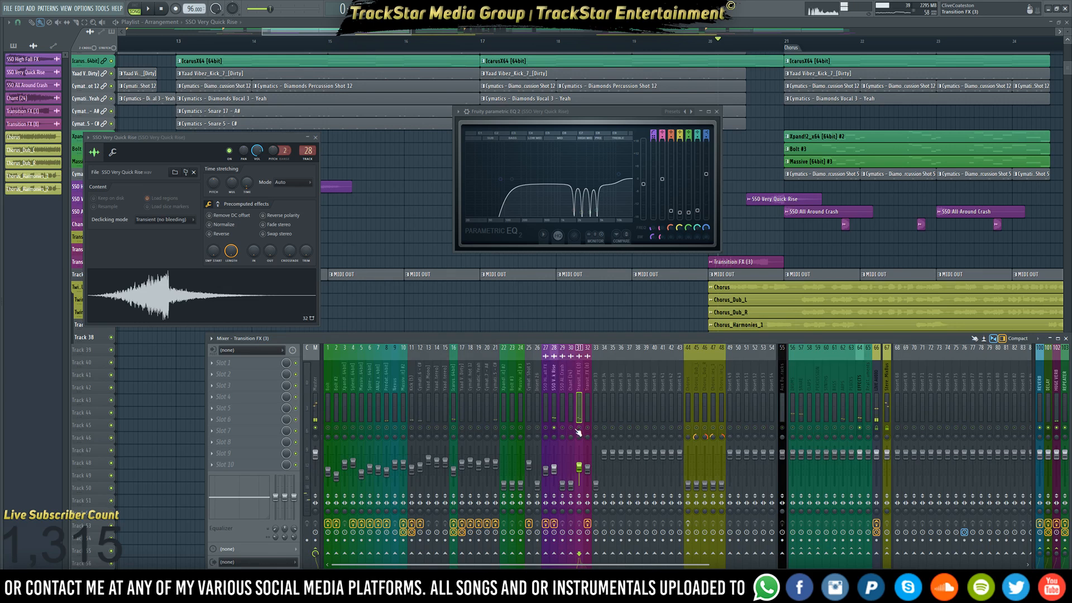
Close the open windows, replay from bar 20, and select the playlist range from just before bar 20 to just past the chorus start
{"action": "left_click", "coordinate": [710, 50]}
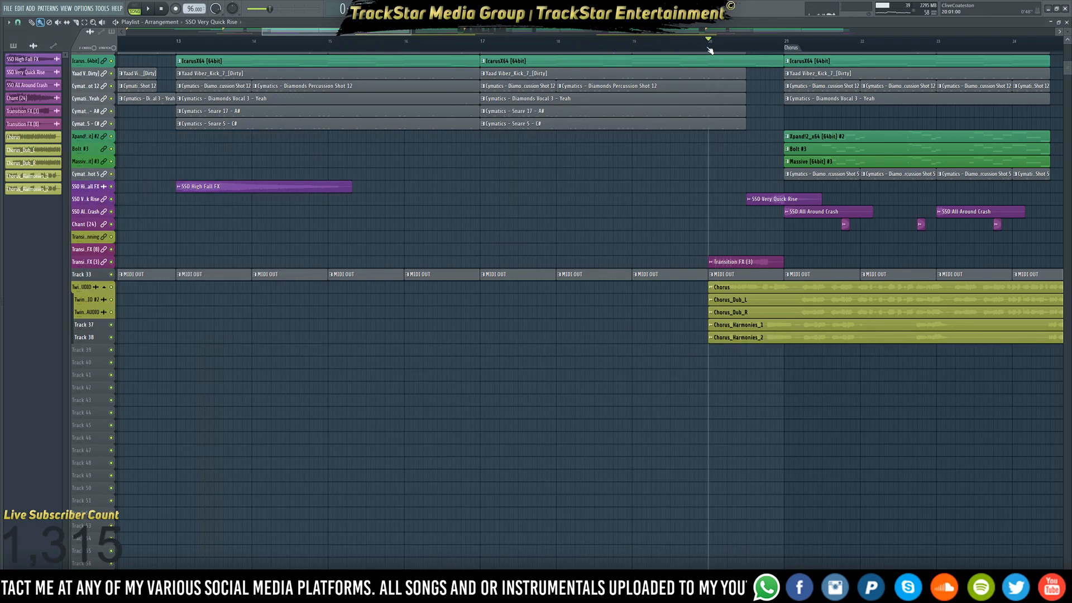
{"action": "key", "text": "space"}
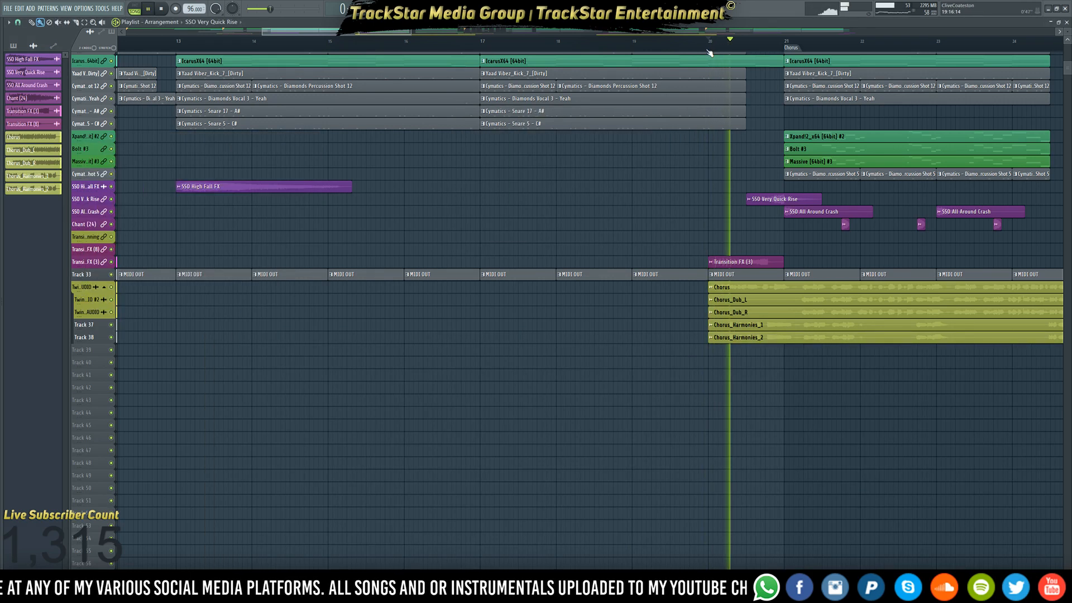
{"action": "key", "text": "space"}
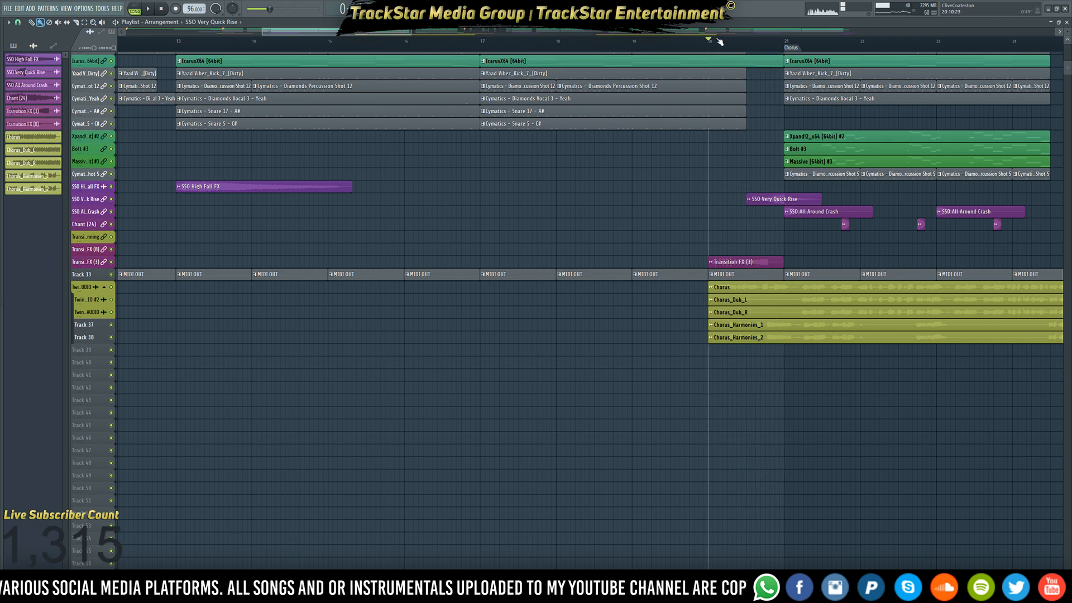
{"action": "left_click_drag", "start_coordinate": [711, 46], "coordinate": [787, 52]}
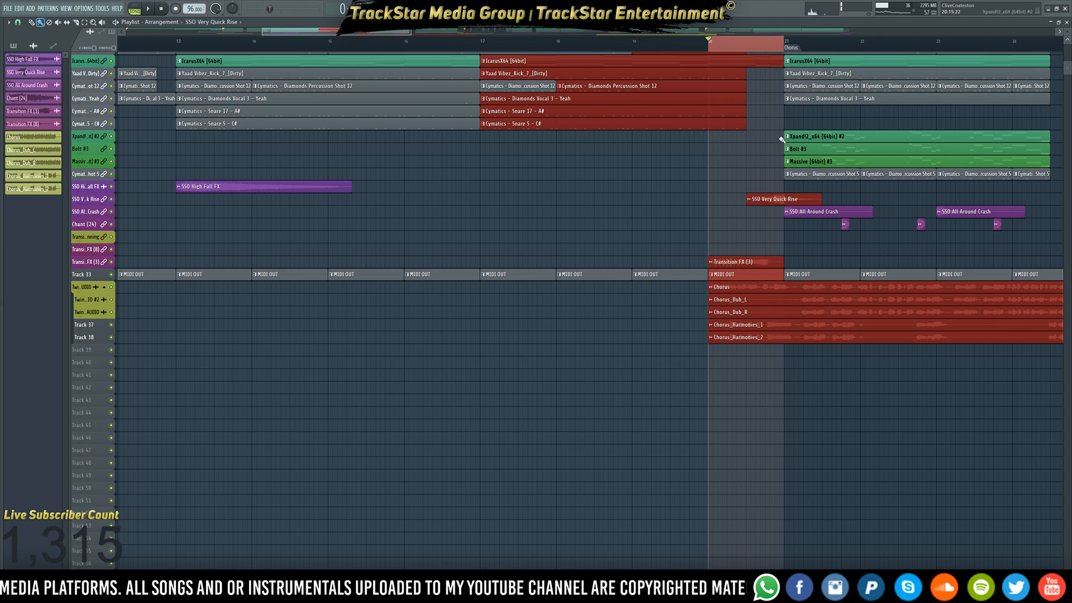
{"action": "left_click_drag", "start_coordinate": [791, 44], "coordinate": [793, 42]}
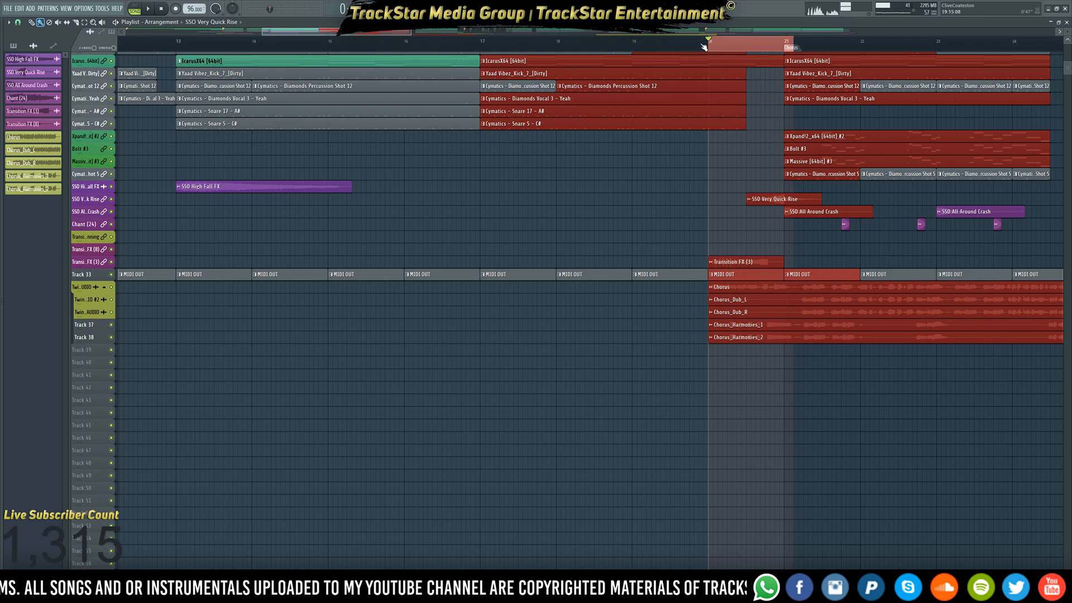
{"action": "left_click_drag", "start_coordinate": [703, 47], "coordinate": [702, 46]}
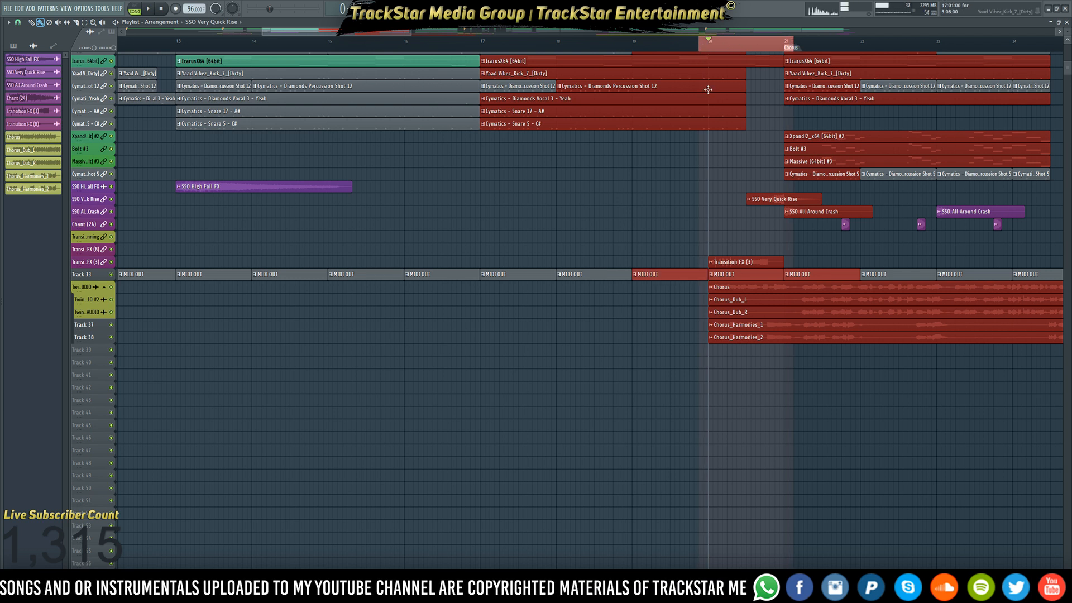
Bring back the mixer, audition the selected transition range, and lower the Transition FX (3) fader to about -13.3 dB
{"action": "key", "text": "F9"}
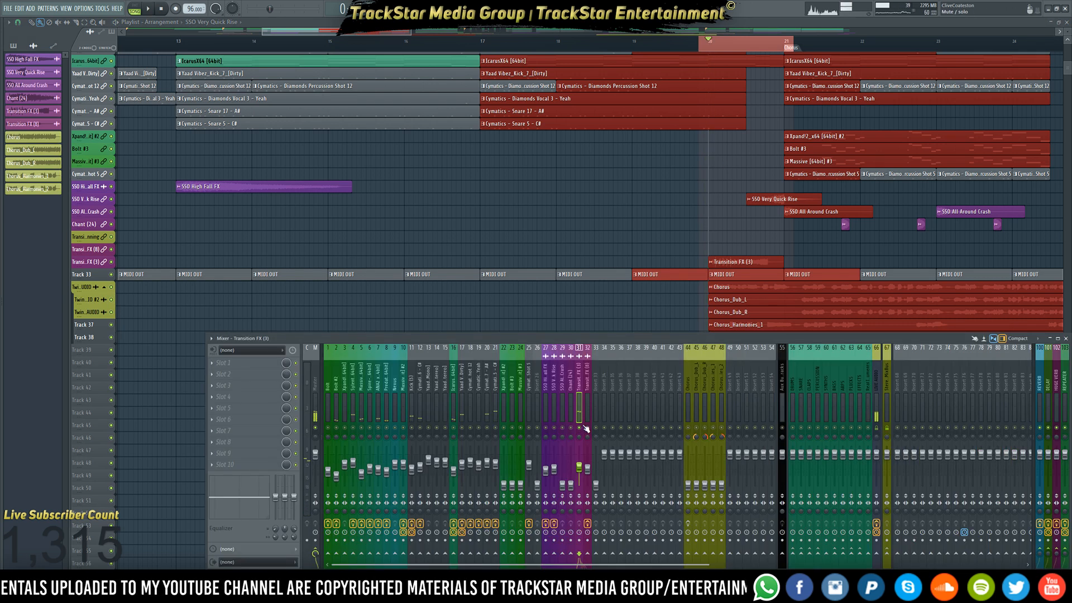
{"action": "key", "text": "space"}
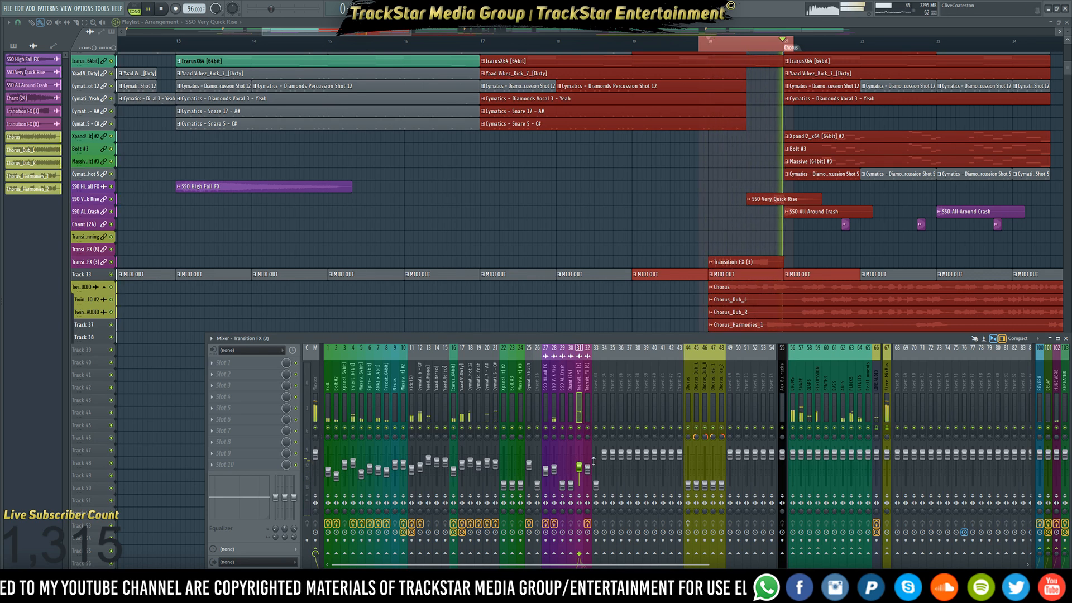
{"action": "key", "text": "space"}
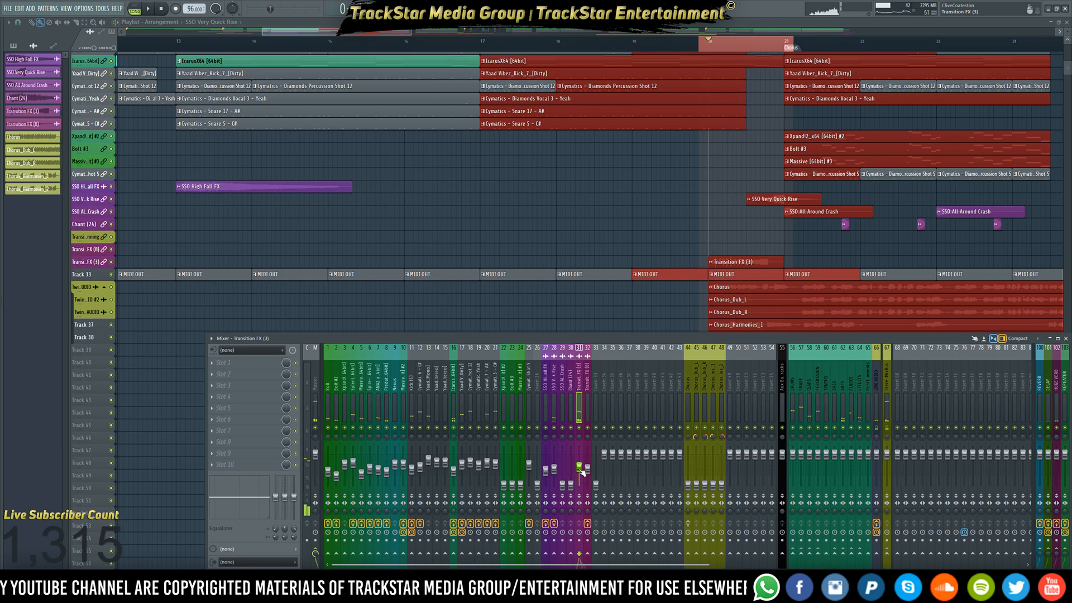
{"action": "key", "text": "space"}
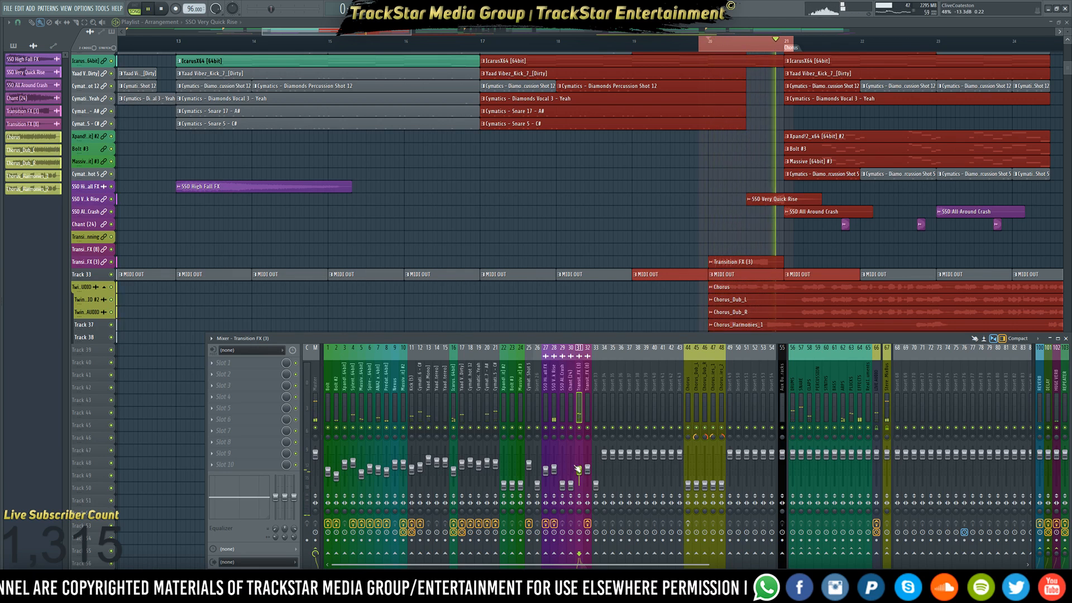
Stop playback, load Fruity parametric EQ 2 into the first effect slot of Transition FX (3), and place its window over the playlist
{"action": "key", "text": "space"}
{"action": "left_click", "coordinate": [223, 363]}
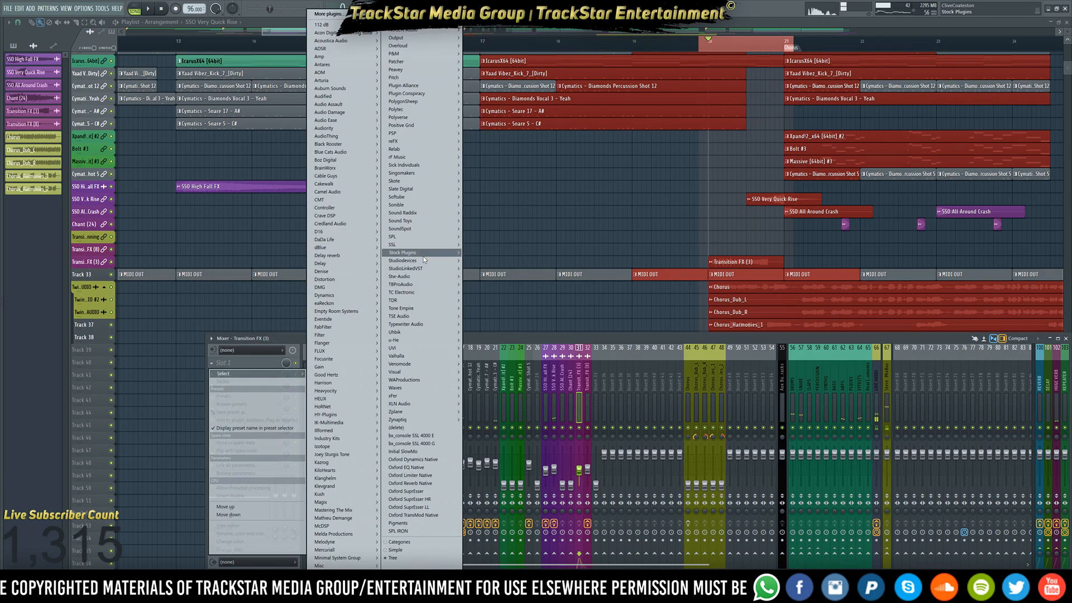
{"action": "mouse_move", "coordinate": [424, 252]}
{"action": "mouse_move", "coordinate": [482, 260]}
{"action": "left_click", "coordinate": [536, 262]}
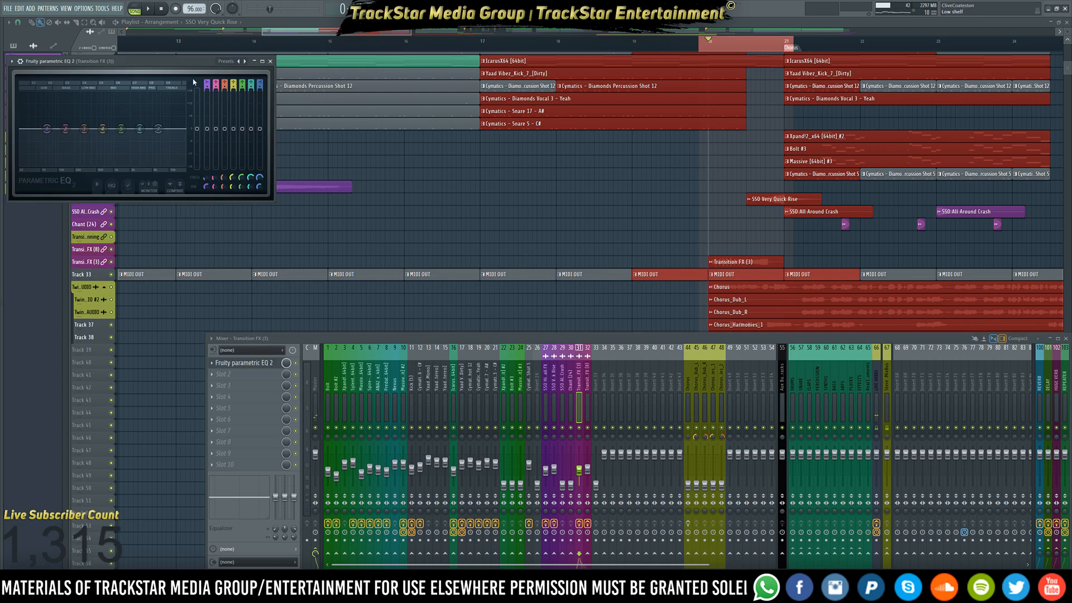
{"action": "left_click_drag", "start_coordinate": [192, 61], "coordinate": [710, 164]}
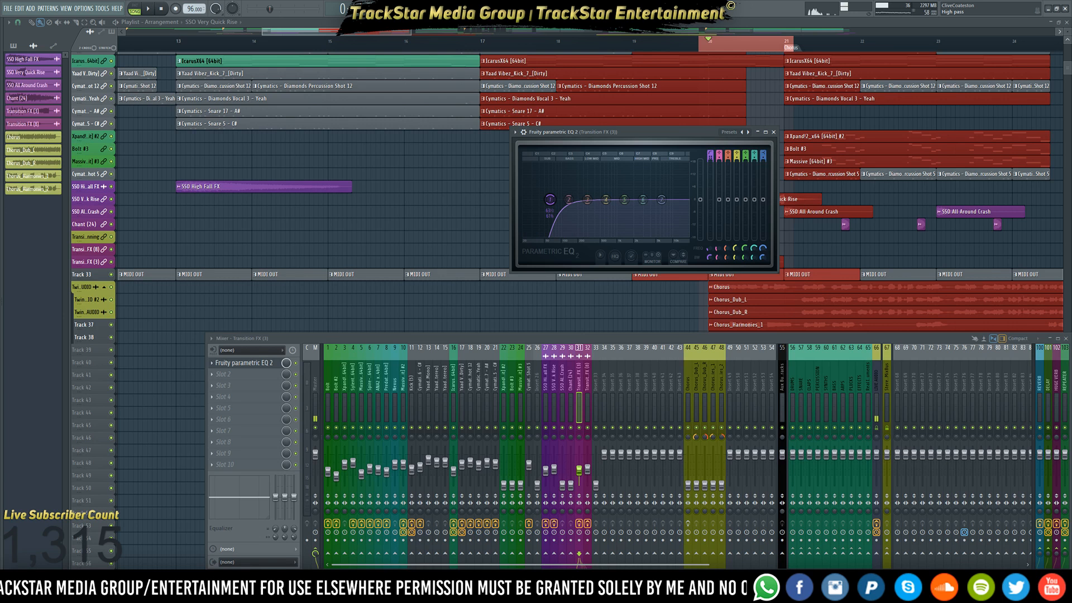
Enable the equalizer's HQ mode, move its high-pass cutoff up to about 140 Hz, and play the transition
{"action": "left_click", "coordinate": [616, 257]}
{"action": "left_click_drag", "start_coordinate": [550, 200], "coordinate": [570, 200]}
{"action": "key", "text": "space"}
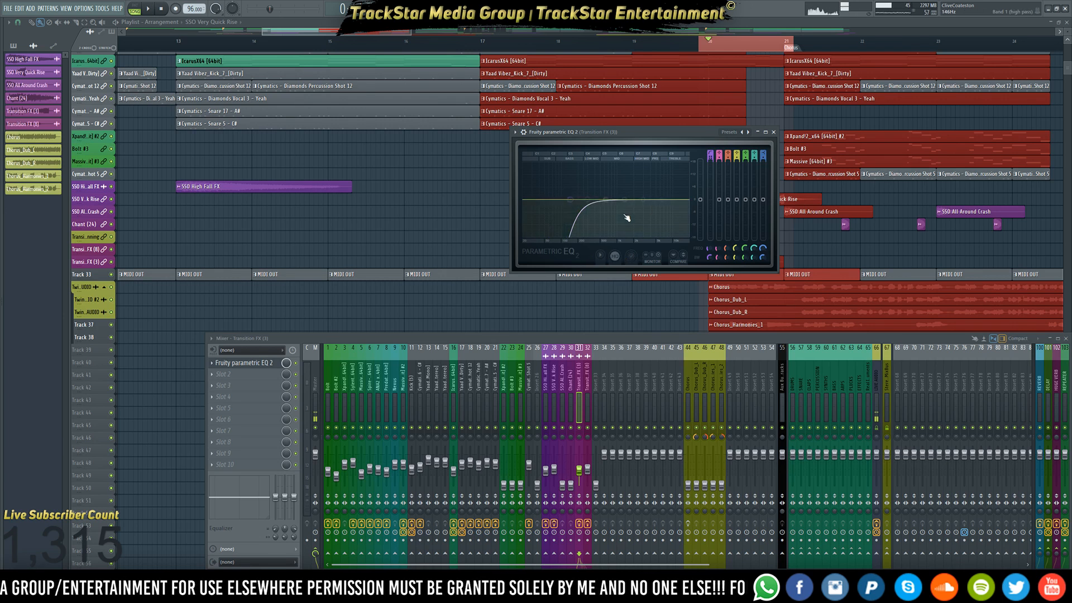
{"action": "key", "text": "space"}
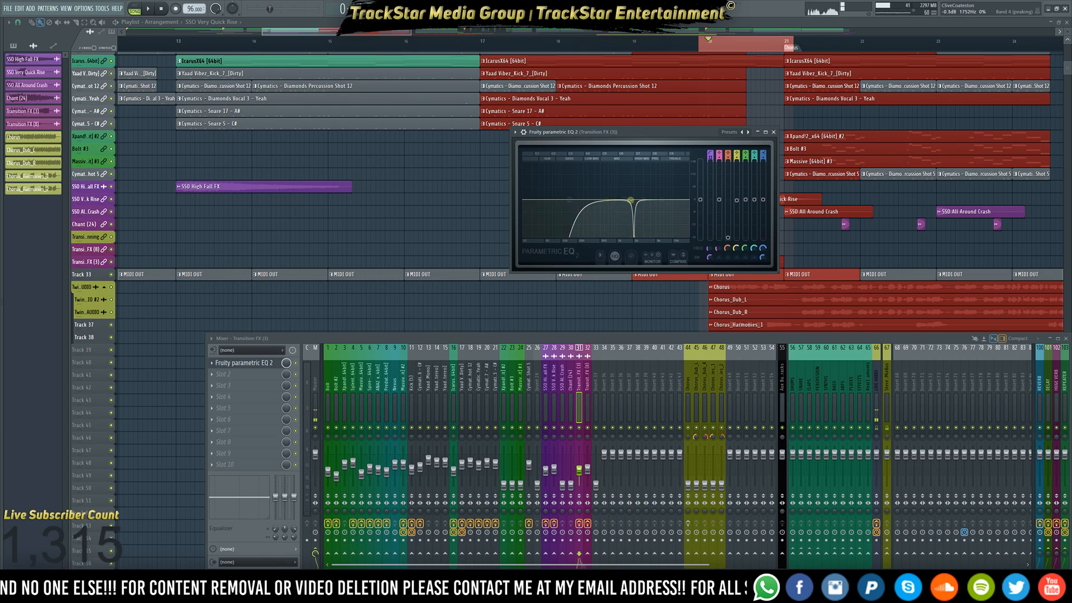
Carve narrow, deep notches across the upper mids and highs of Transition FX (3), boost the top end slightly, and lower the high-pass cutoff
{"action": "left_click_drag", "start_coordinate": [644, 227], "coordinate": [642, 223]}
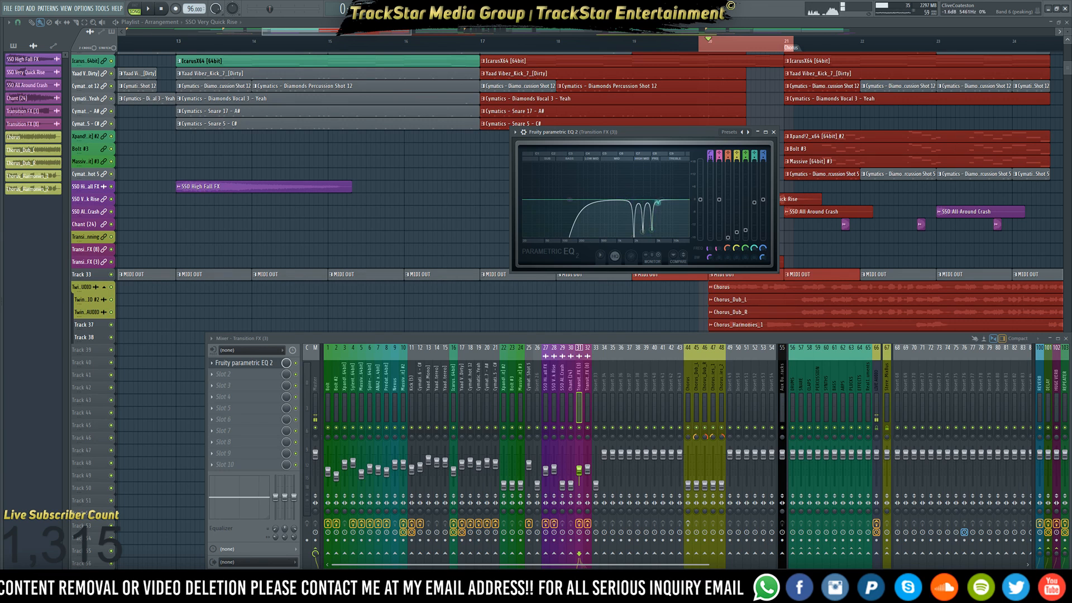
{"action": "left_click_drag", "start_coordinate": [661, 234], "coordinate": [633, 234]}
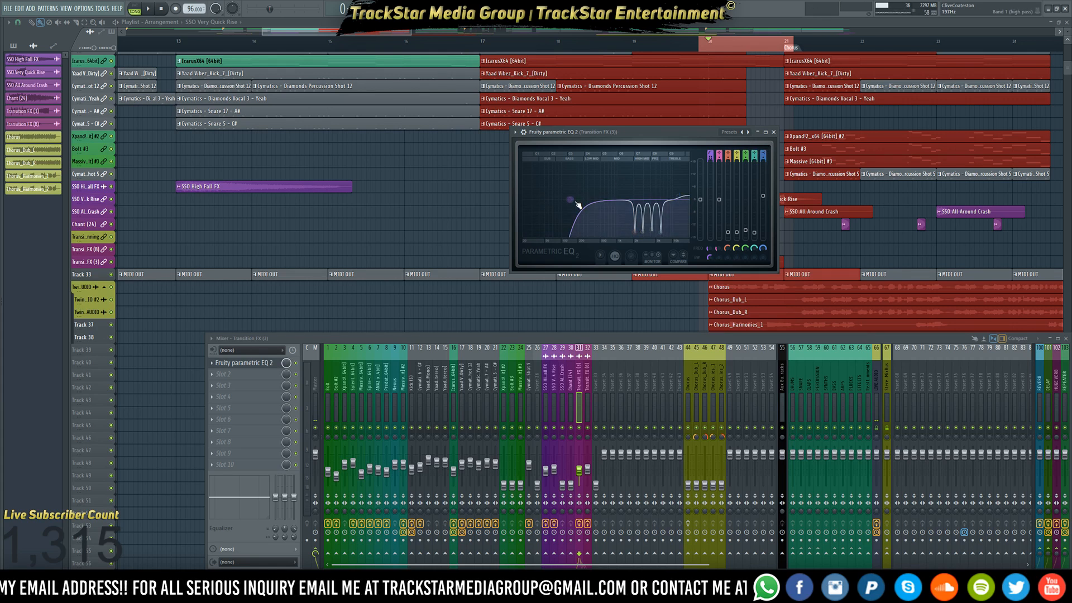
{"action": "left_click_drag", "start_coordinate": [575, 205], "coordinate": [545, 205]}
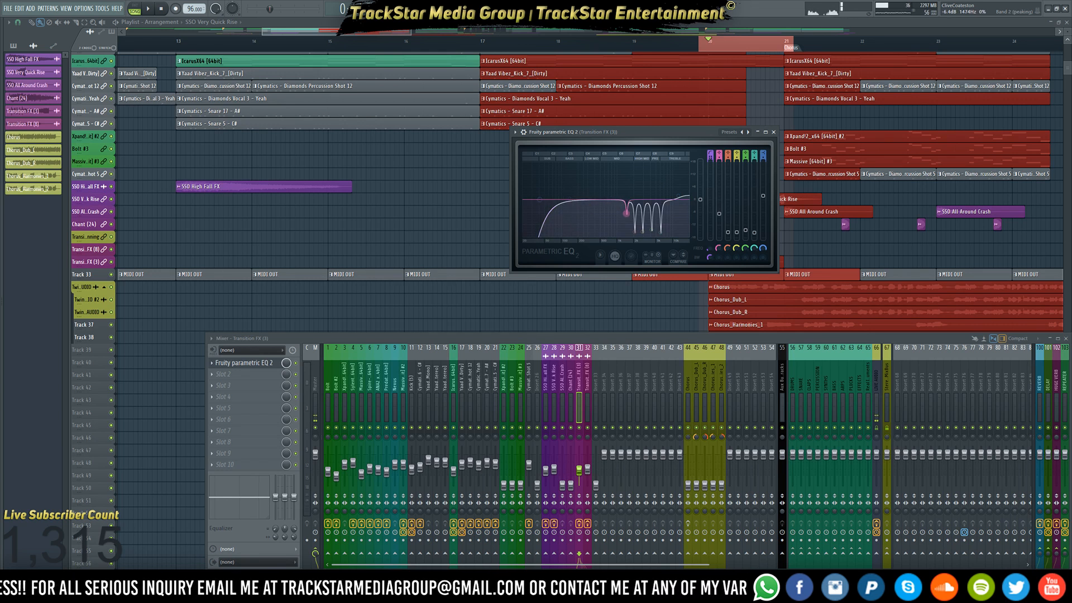
{"action": "left_click_drag", "start_coordinate": [624, 223], "coordinate": [615, 225]}
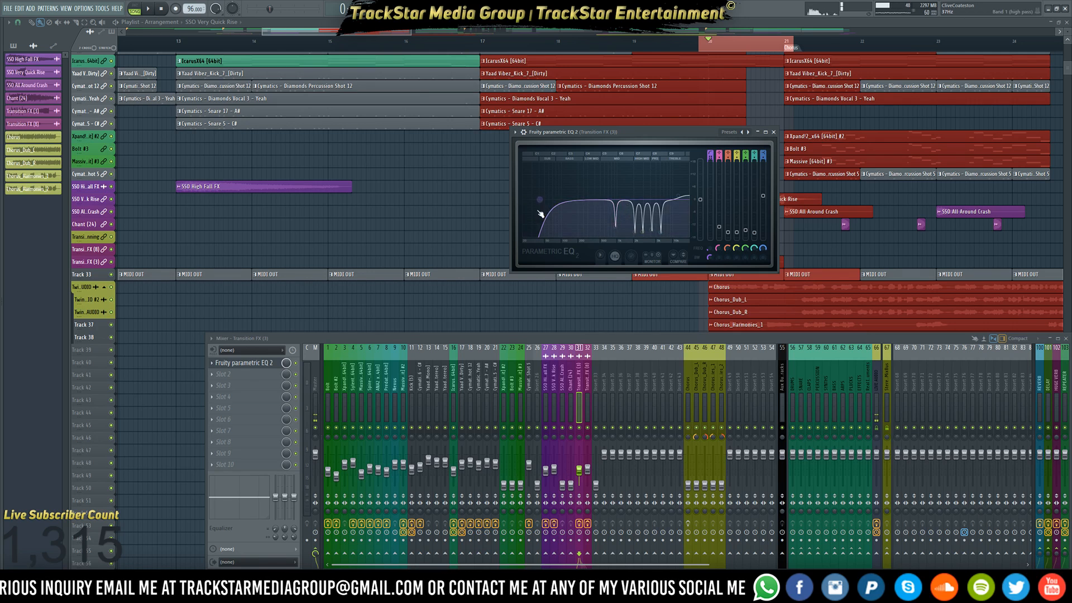
Move the high-pass cutoff back up on the Transition FX (3) equalizer and audition the transition
{"action": "left_click_drag", "start_coordinate": [540, 202], "coordinate": [588, 226]}
{"action": "key", "text": "space"}
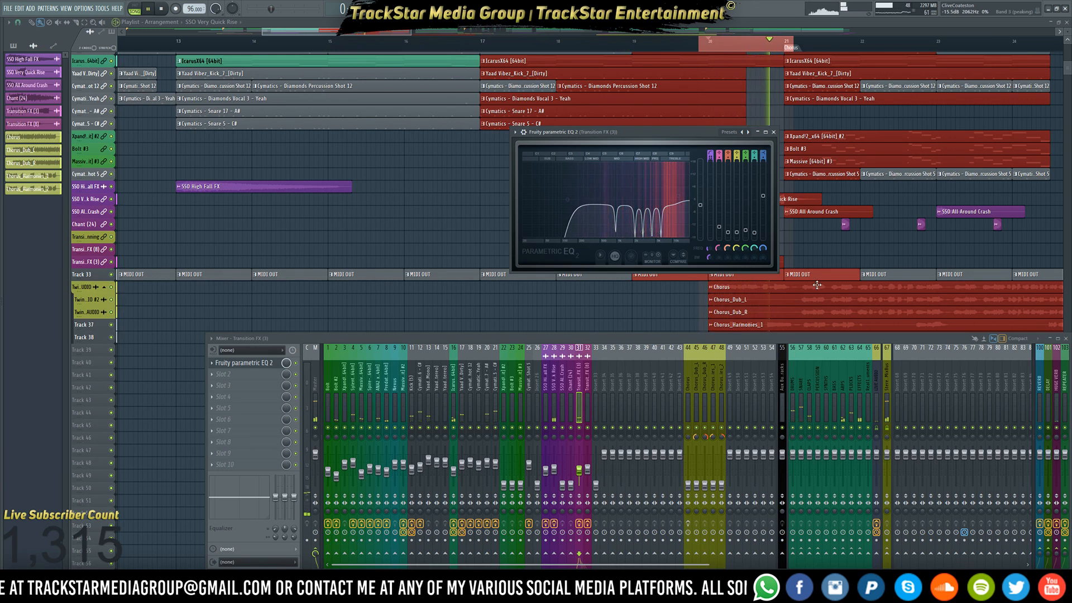
{"action": "key", "text": "space"}
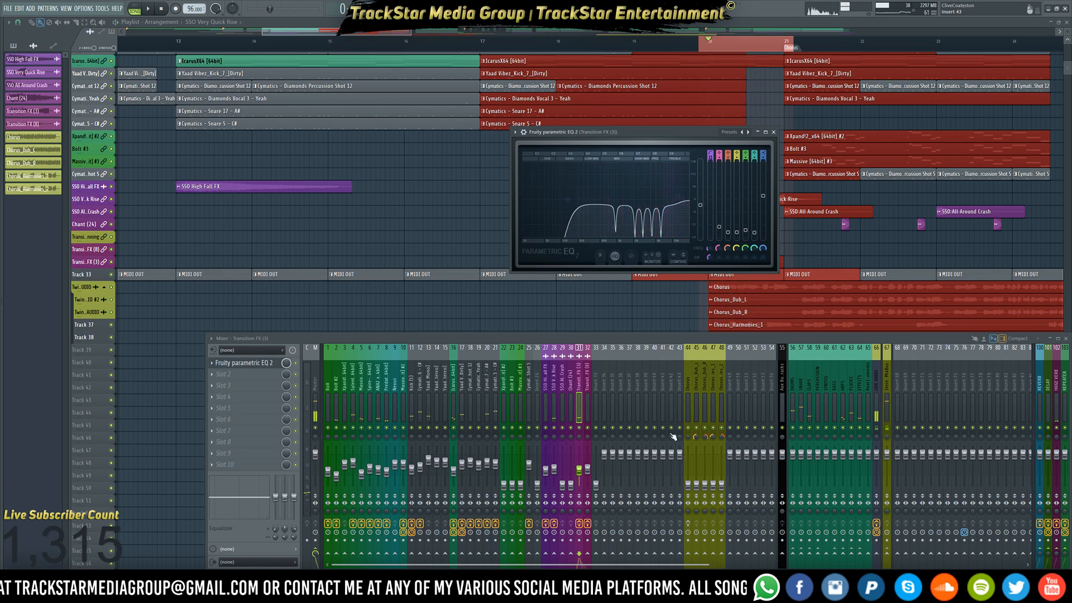
Raise the Transition FX (3) mixer fader slightly and route the track to mixer track 64 while playing the transition
{"action": "left_click", "coordinate": [583, 470]}
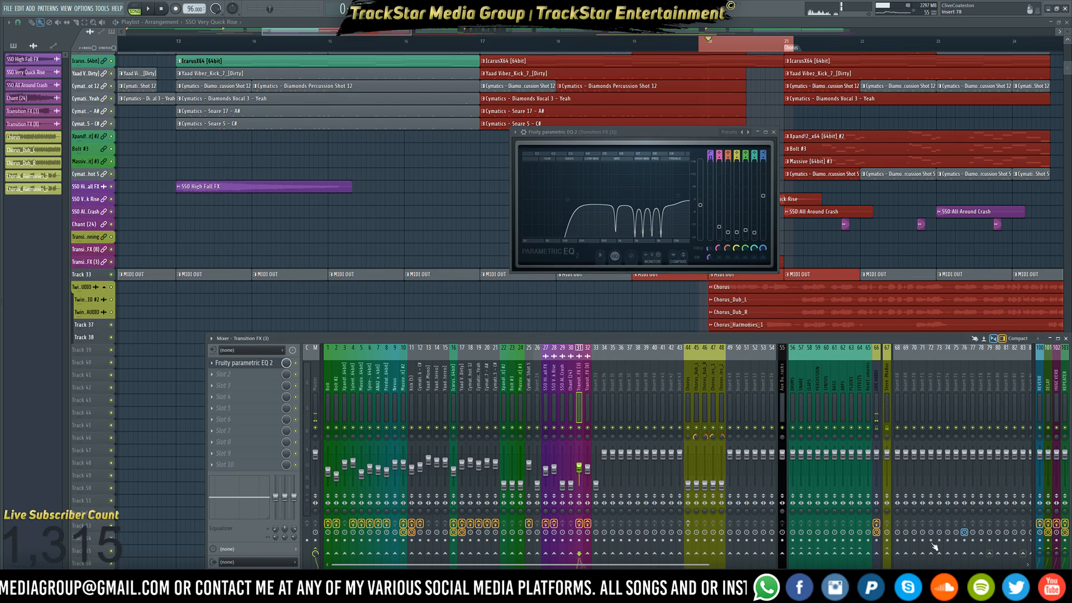
{"action": "key", "text": "space"}
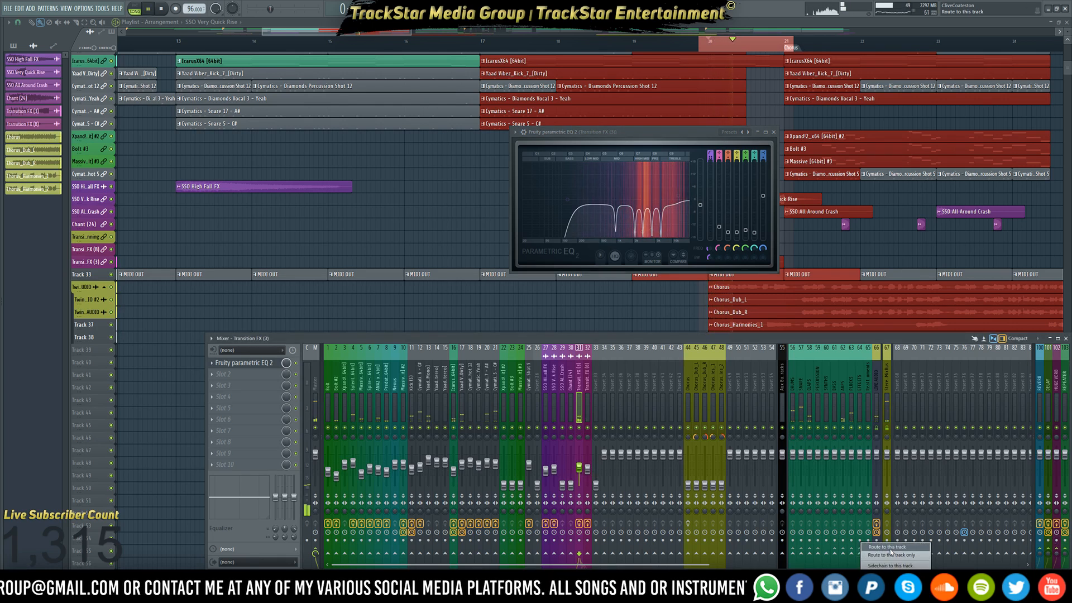
{"action": "key", "text": "space"}
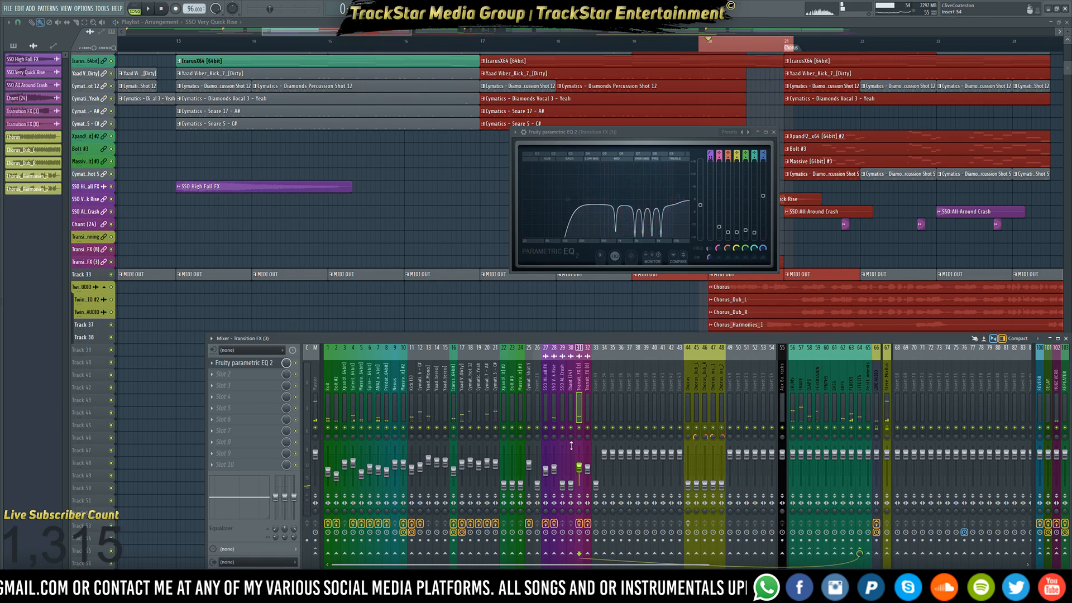
Audition the transition repeatedly and set the Transition FX (3) mixer fader to about -13.1 dB
{"action": "key", "text": "space"}
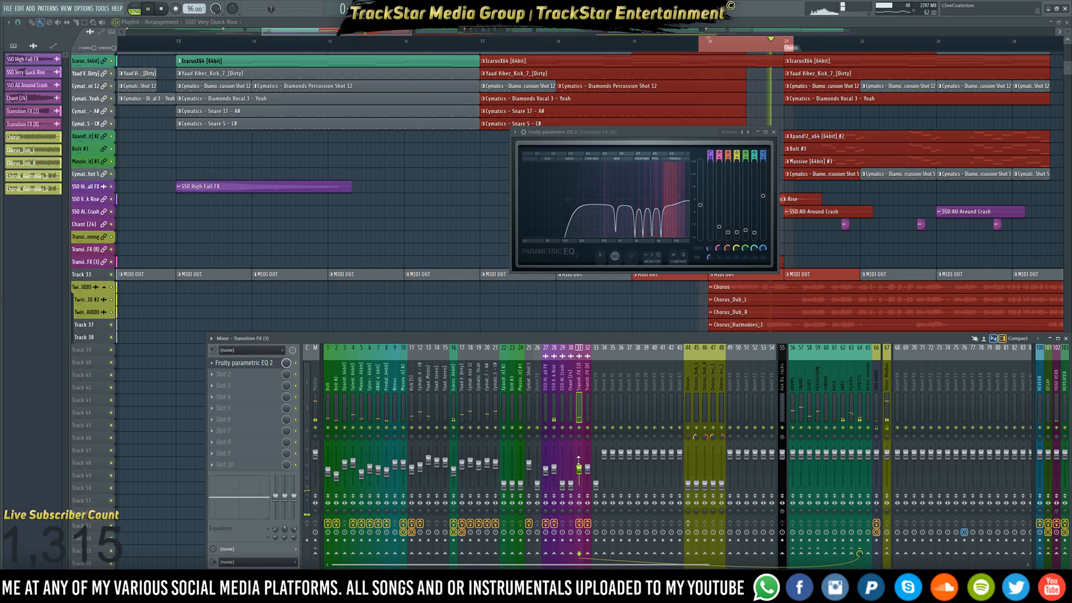
{"action": "key", "text": "space"}
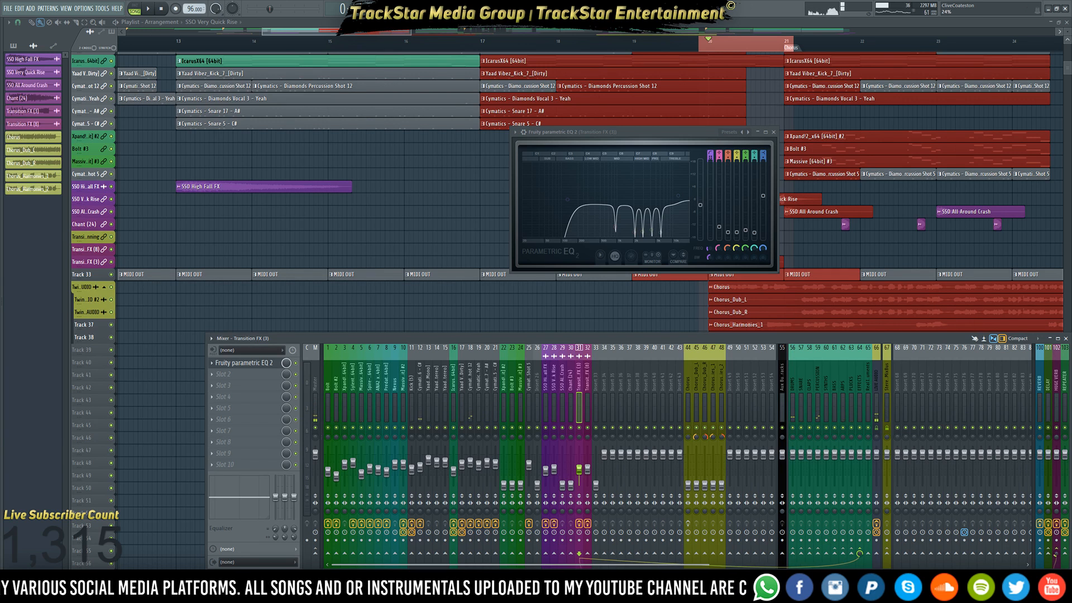
{"action": "key", "text": "space"}
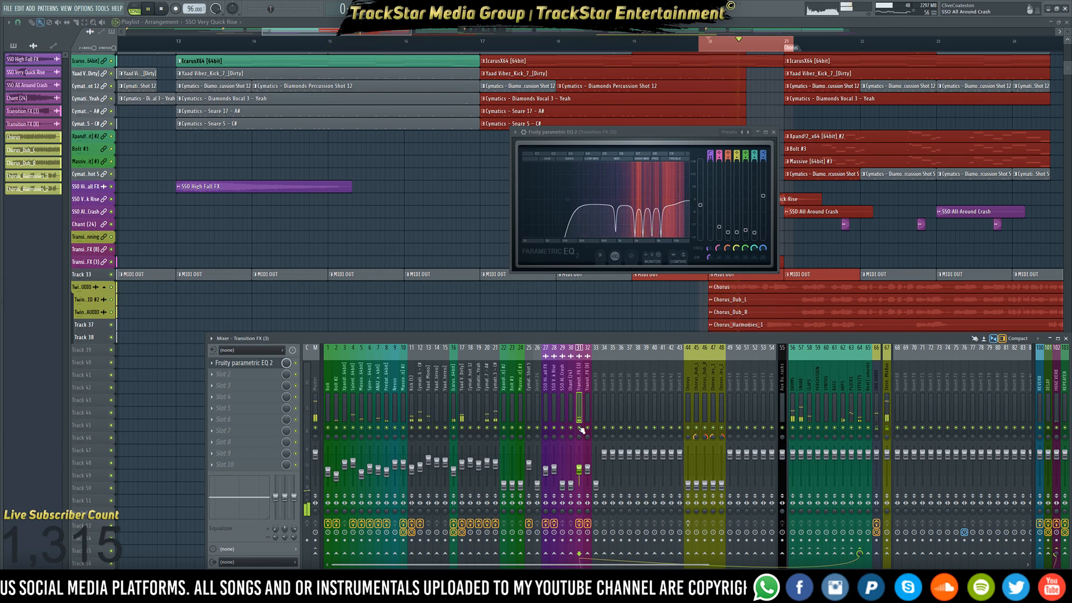
{"action": "key", "text": "space"}
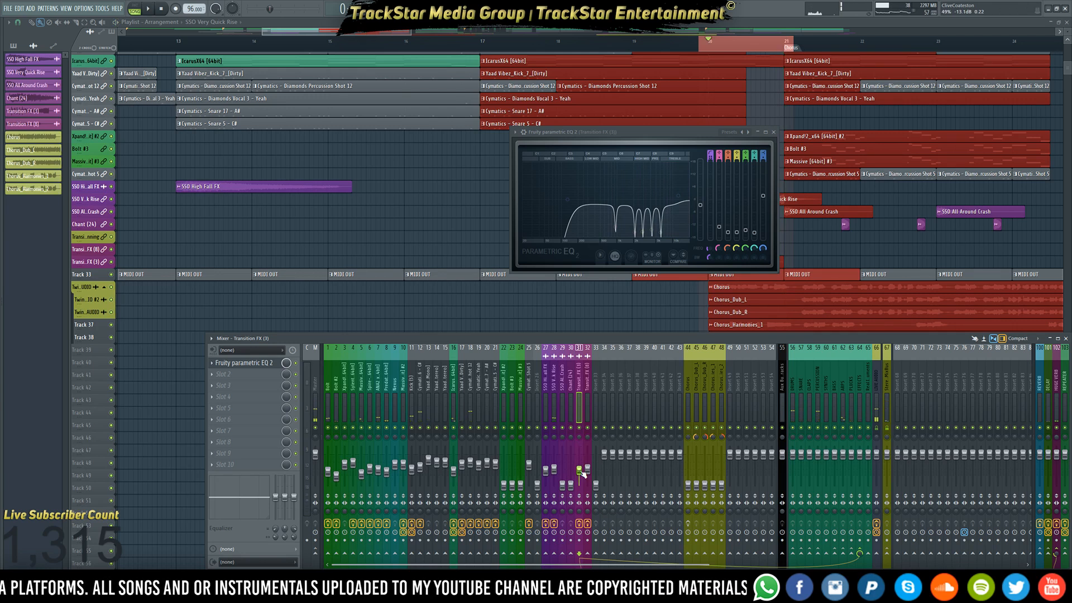
{"action": "key", "text": "space"}
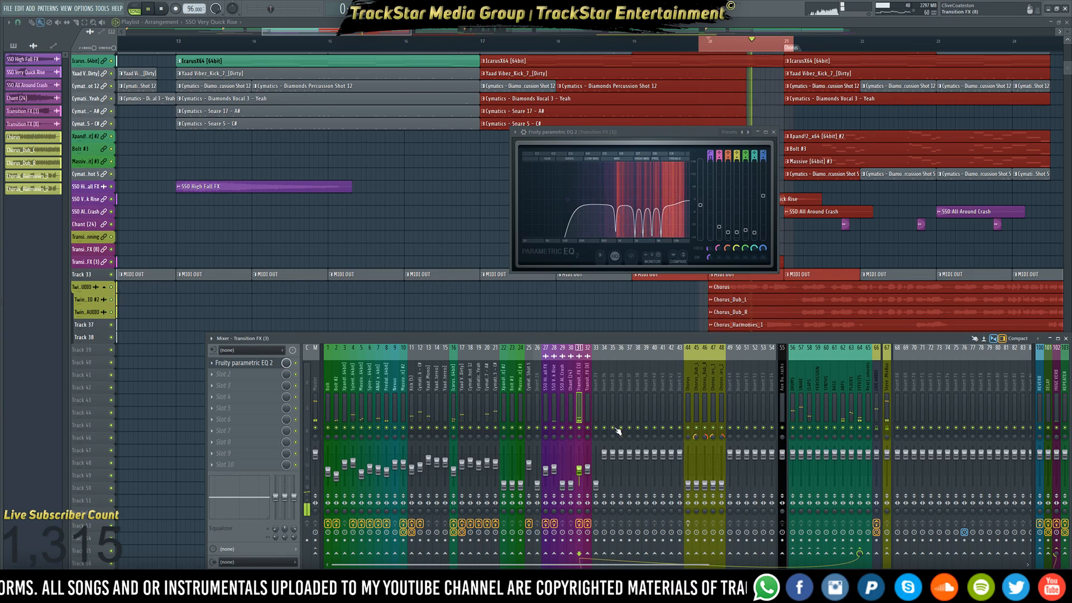
{"action": "key", "text": "space"}
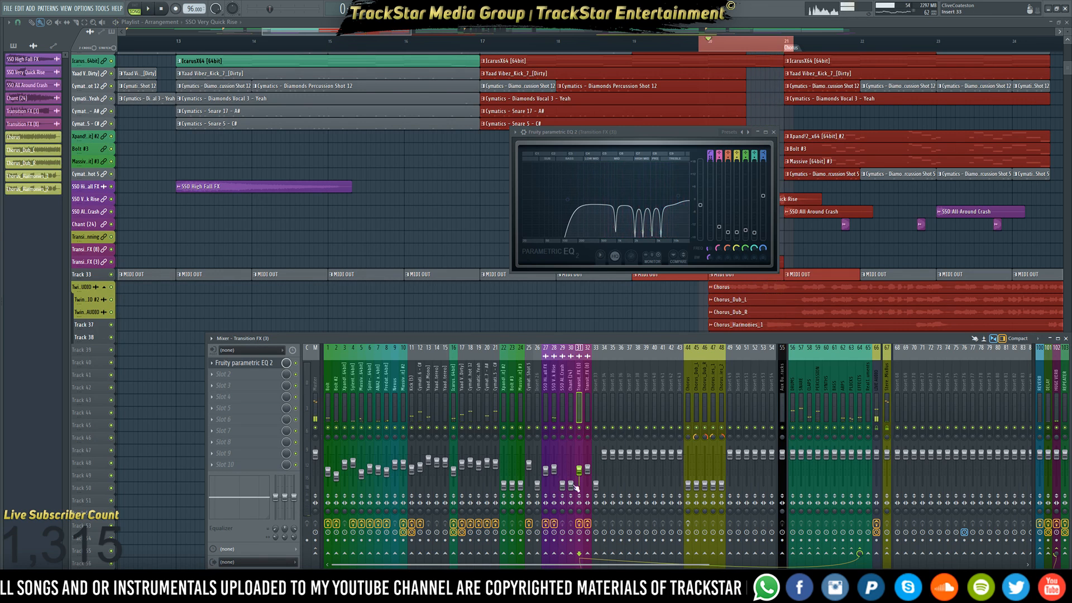
Create volume automation clips for SSO Very Quick Rise and Transition FX (3), and clear the mixer and equalizer from view
{"action": "right_click", "coordinate": [554, 469]}
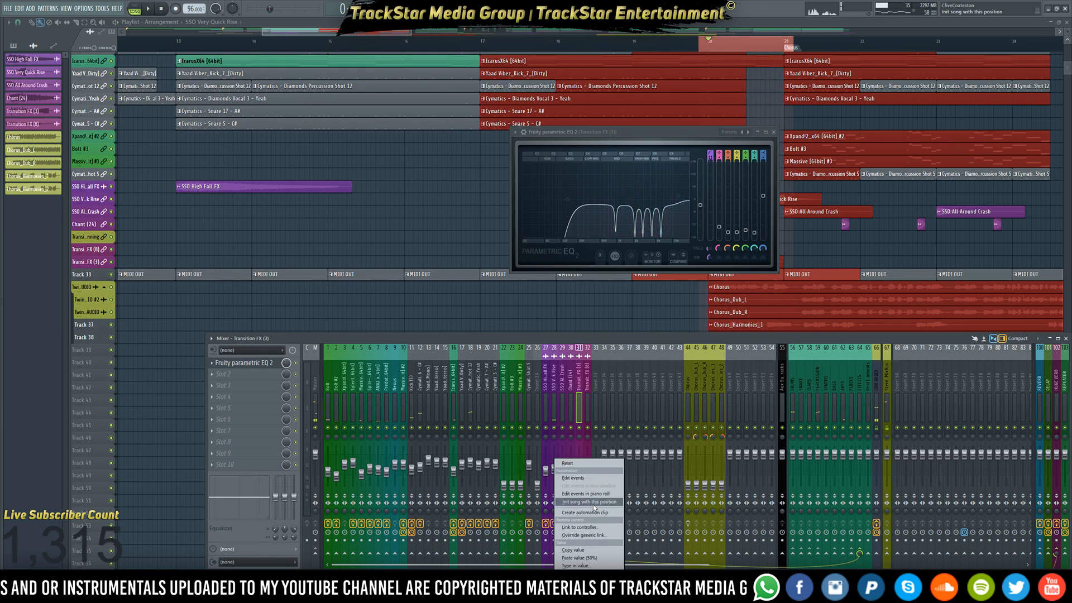
{"action": "left_click", "coordinate": [596, 512]}
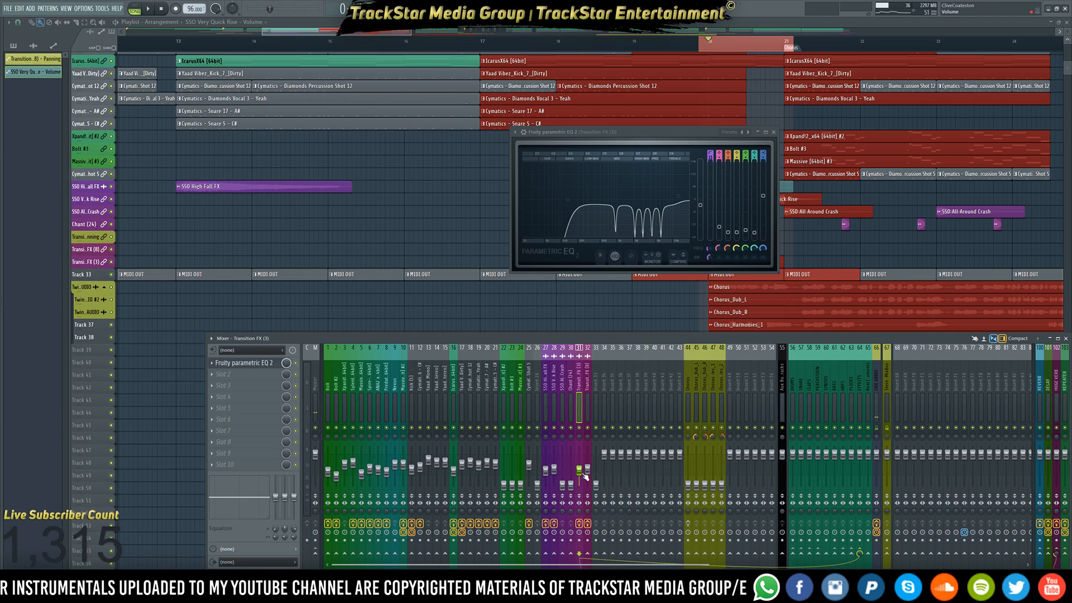
{"action": "right_click", "coordinate": [584, 474]}
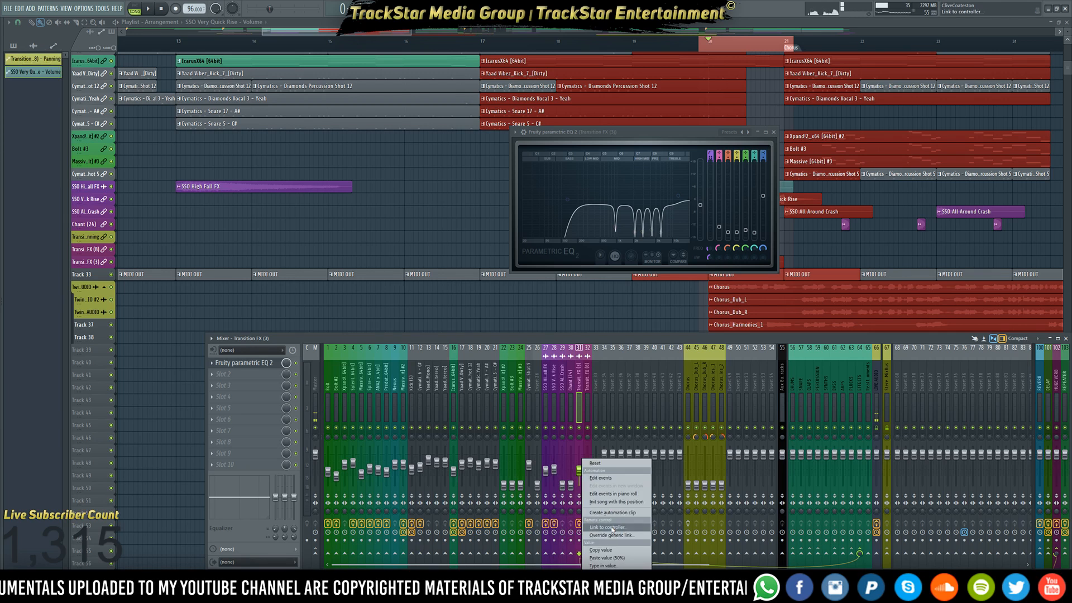
{"action": "left_click", "coordinate": [632, 513]}
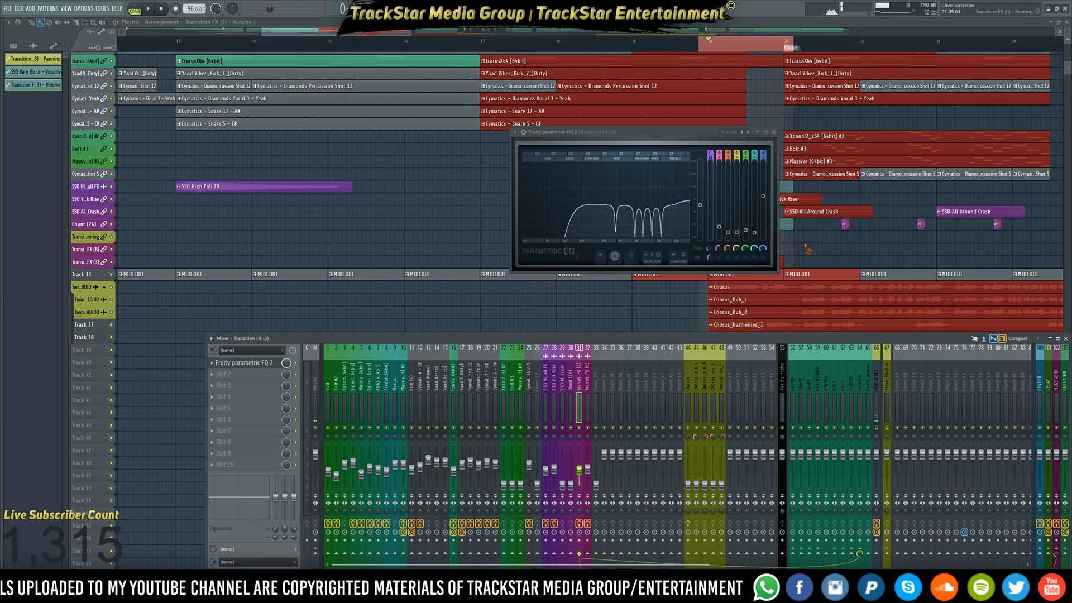
{"action": "left_click", "coordinate": [716, 169]}
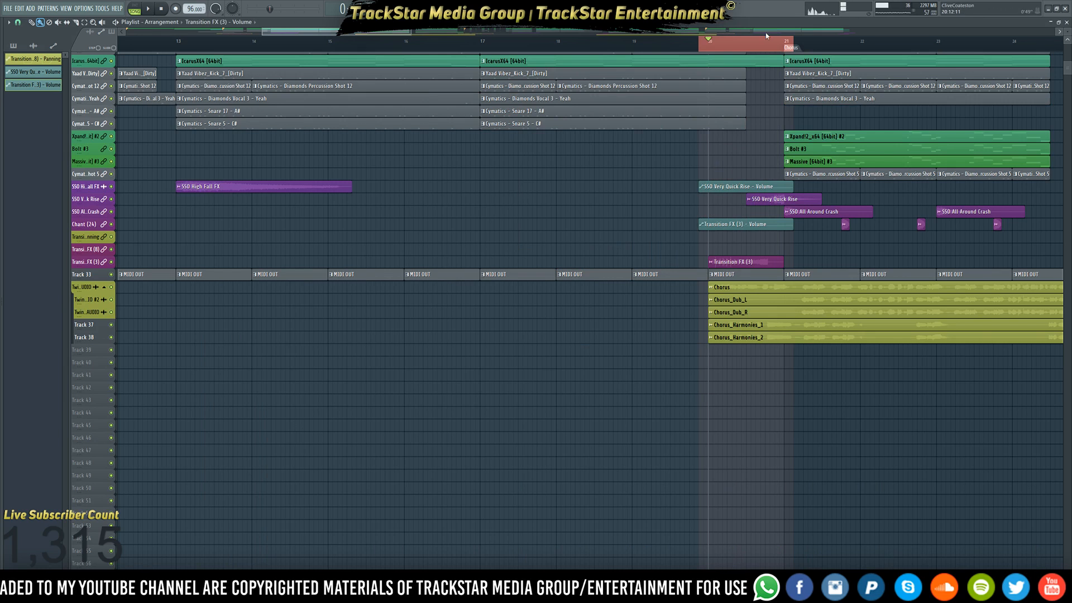
Move the Transition FX (3) volume automation clip down to the track directly above the Transition FX (3) audio clip and briefly play the range
{"action": "scroll", "coordinate": [768, 43], "scroll_direction": "up", "scroll_amount": 5}
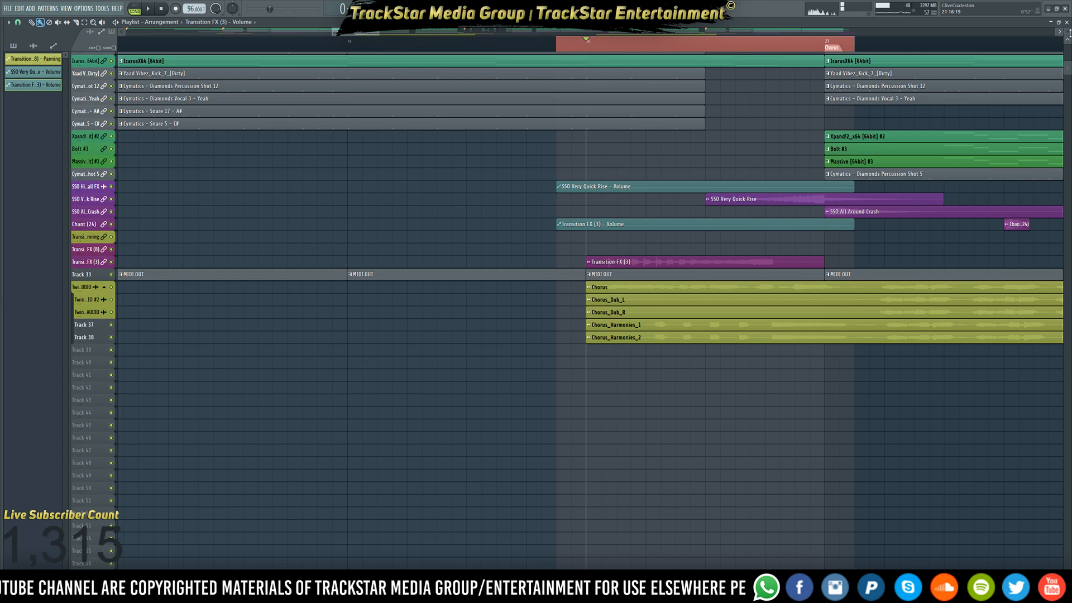
{"action": "left_click_drag", "start_coordinate": [1070, 33], "coordinate": [1070, 117]}
{"action": "scroll", "coordinate": [965, 176], "scroll_direction": "down", "scroll_amount": 9}
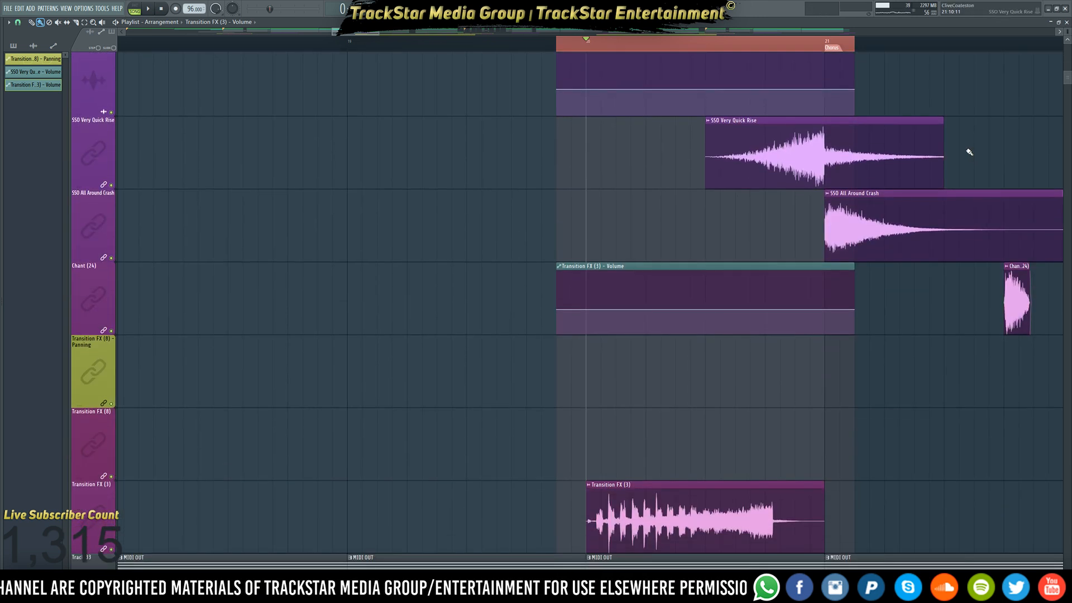
{"action": "scroll", "coordinate": [969, 152], "scroll_direction": "up", "scroll_amount": 2}
{"action": "scroll", "coordinate": [969, 142], "scroll_direction": "down", "scroll_amount": 2}
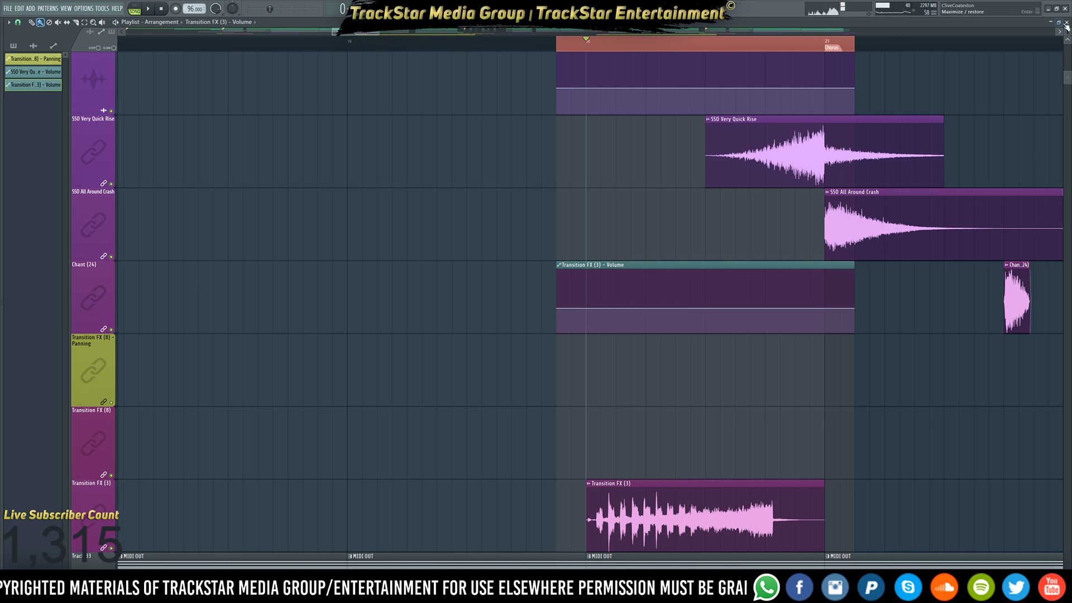
{"action": "left_click_drag", "start_coordinate": [1066, 31], "coordinate": [1067, 16]}
{"action": "scroll", "coordinate": [878, 239], "scroll_direction": "down", "scroll_amount": 5}
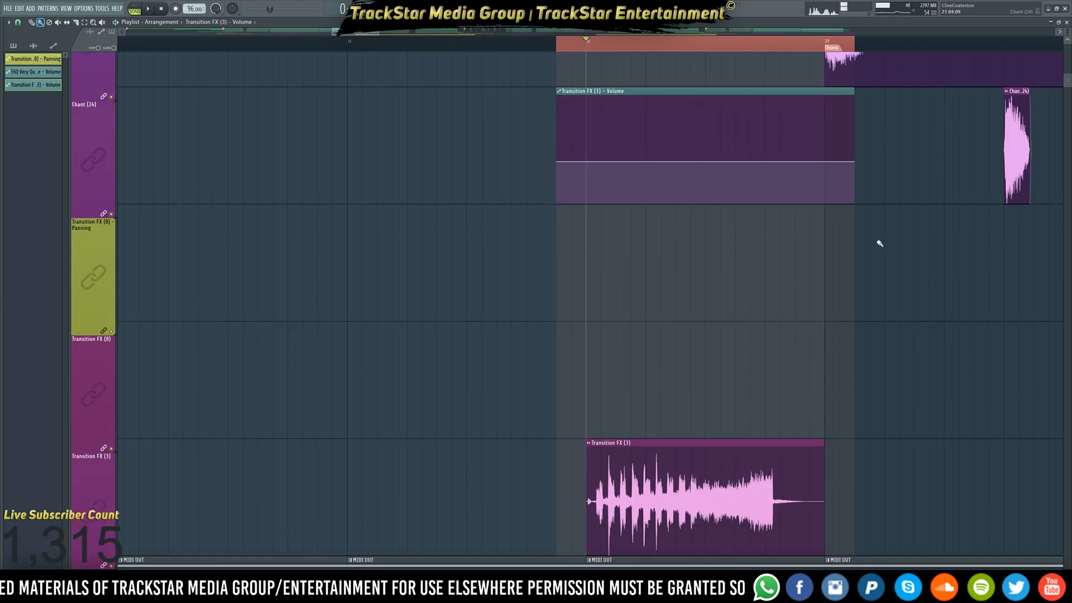
{"action": "scroll", "coordinate": [863, 213], "scroll_direction": "up", "scroll_amount": 4}
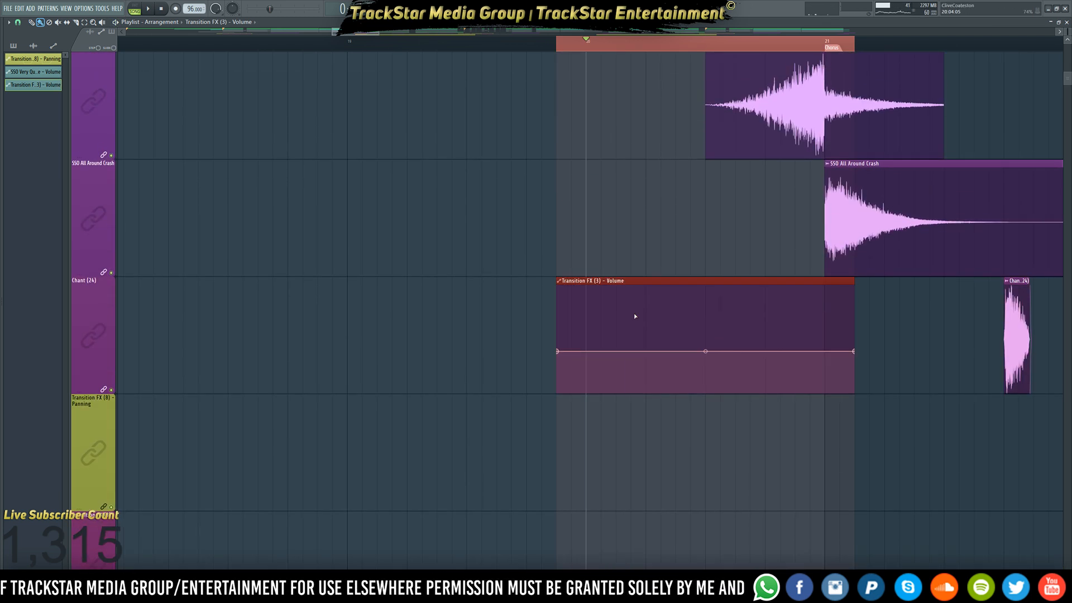
{"action": "scroll", "coordinate": [634, 316], "scroll_direction": "down", "scroll_amount": 4}
{"action": "scroll", "coordinate": [634, 316], "scroll_direction": "up", "scroll_amount": 3}
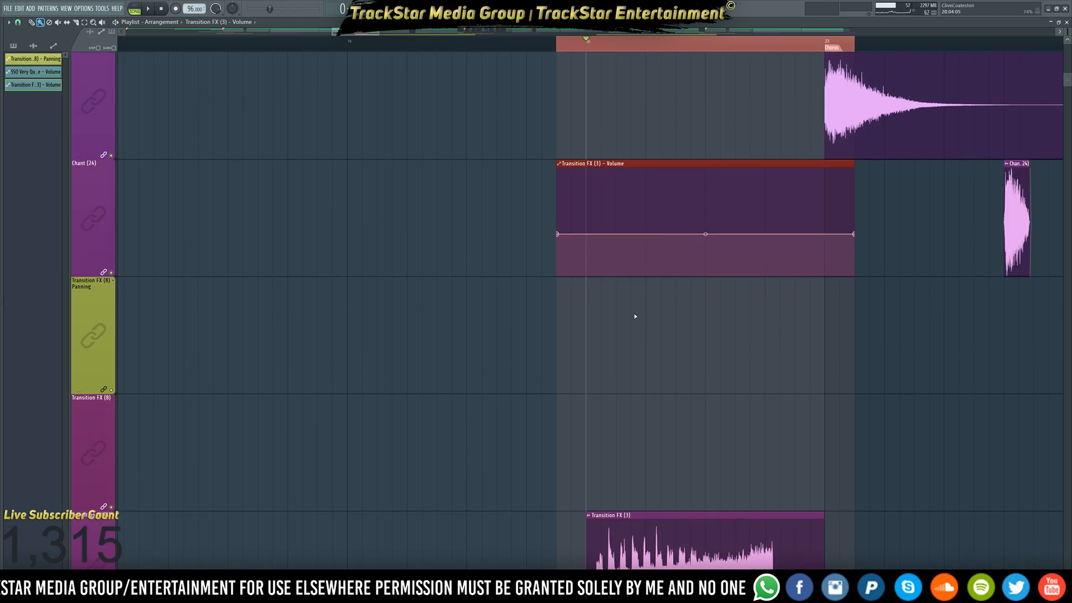
{"action": "key", "text": "shift+Down"}
{"action": "key", "text": "shift+Down"}
{"action": "key", "text": "shift+Down"}
{"action": "key", "text": "shift+Up"}
{"action": "key", "text": "space"}
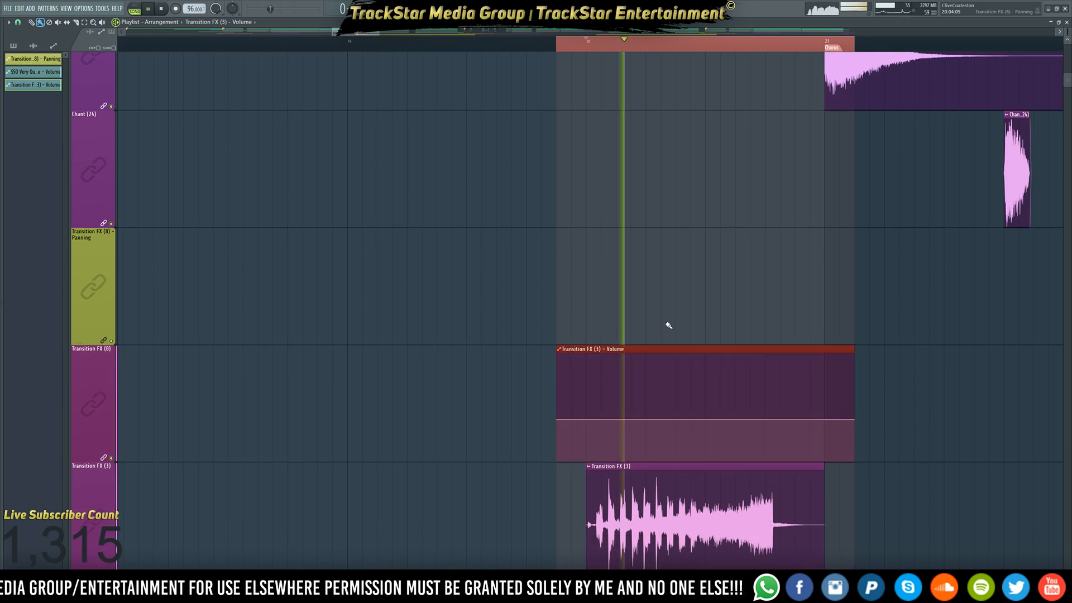
{"action": "key", "text": "space"}
Add a point to the Transition FX (3) volume automation where its audio clip starts, lower it slightly and straighten the curve leading into it
{"action": "scroll", "coordinate": [685, 334], "scroll_direction": "down", "scroll_amount": 4}
{"action": "scroll", "coordinate": [685, 334], "scroll_direction": "up", "scroll_amount": 1}
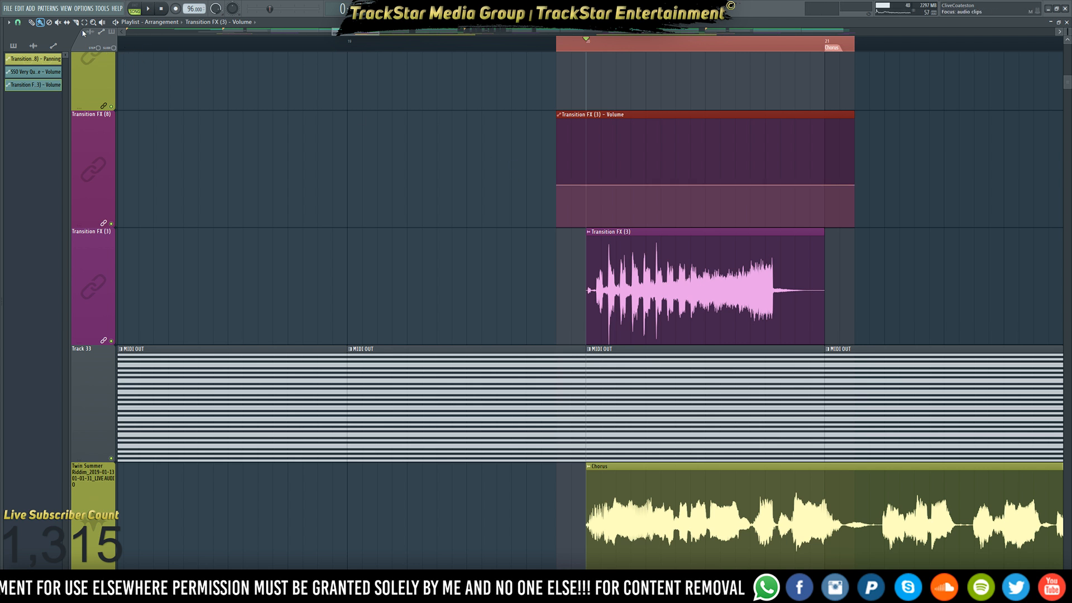
{"action": "left_click", "coordinate": [39, 22]}
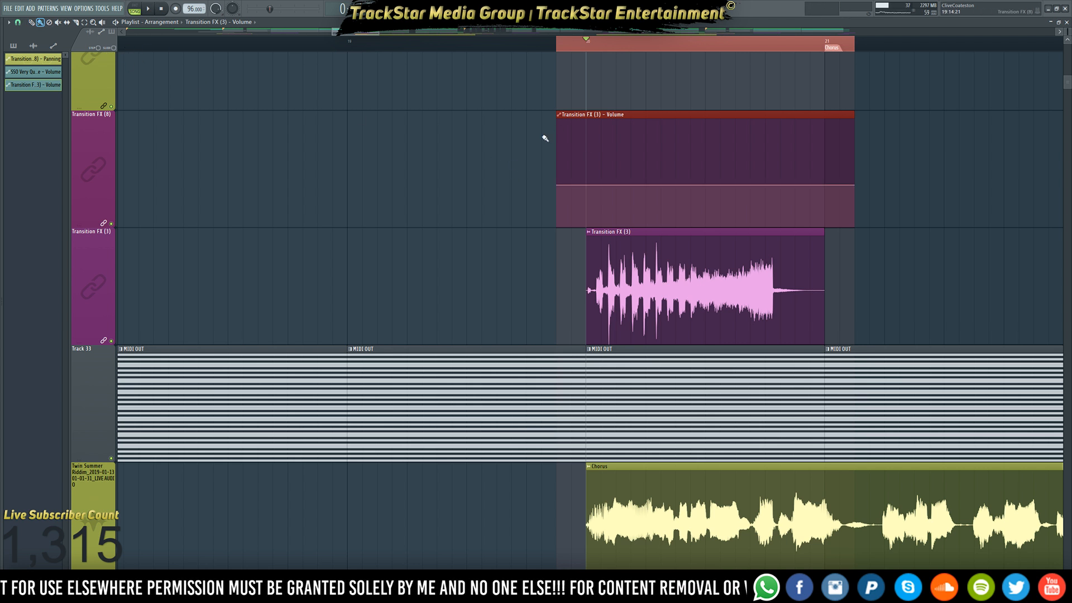
{"action": "right_click", "coordinate": [559, 186]}
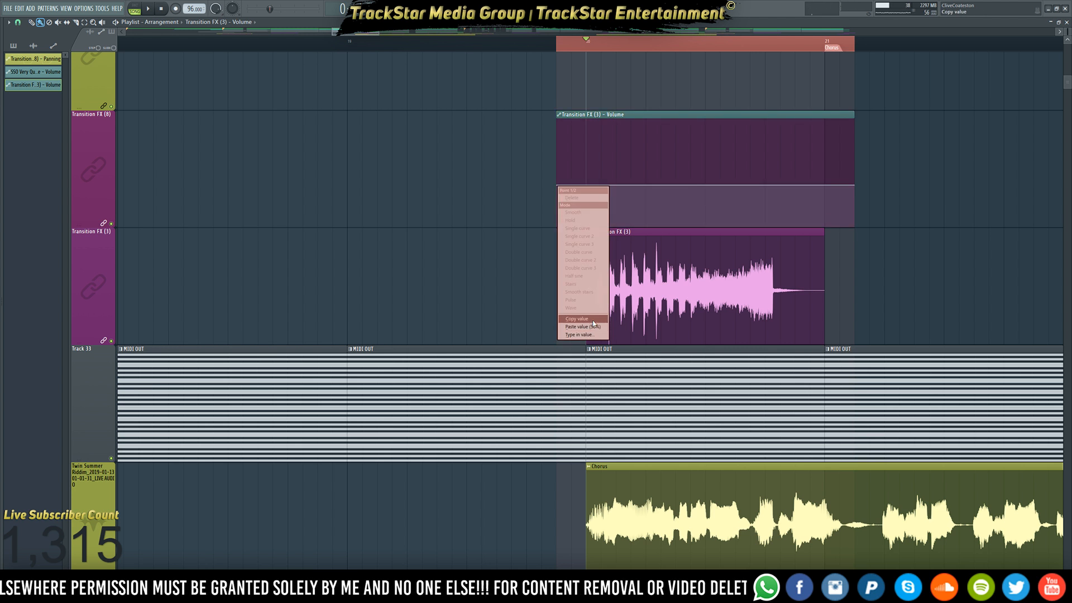
{"action": "left_click", "coordinate": [594, 319]}
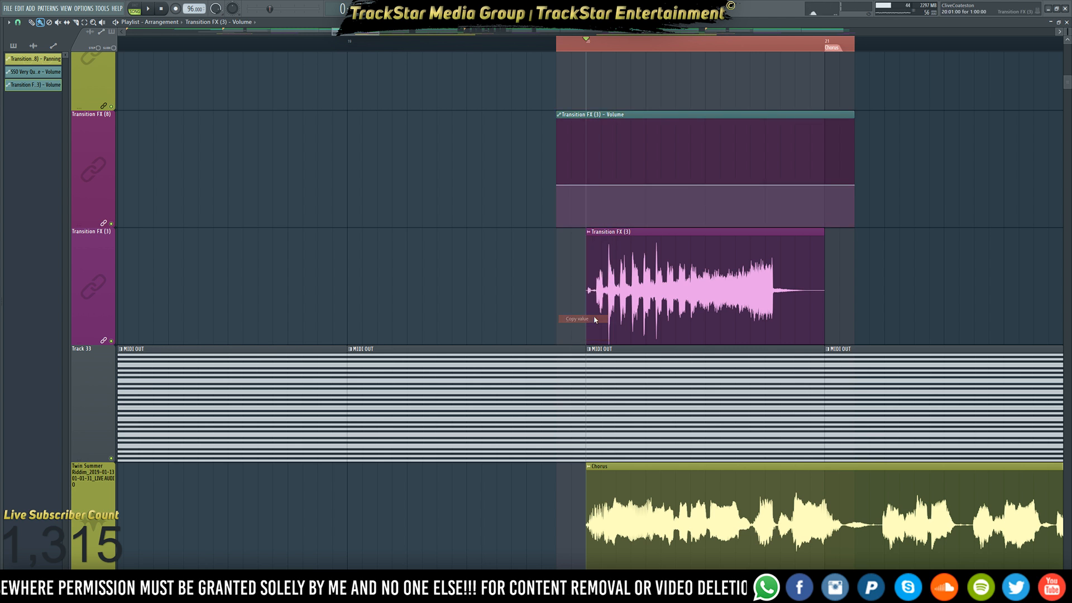
{"action": "left_click", "coordinate": [587, 186]}
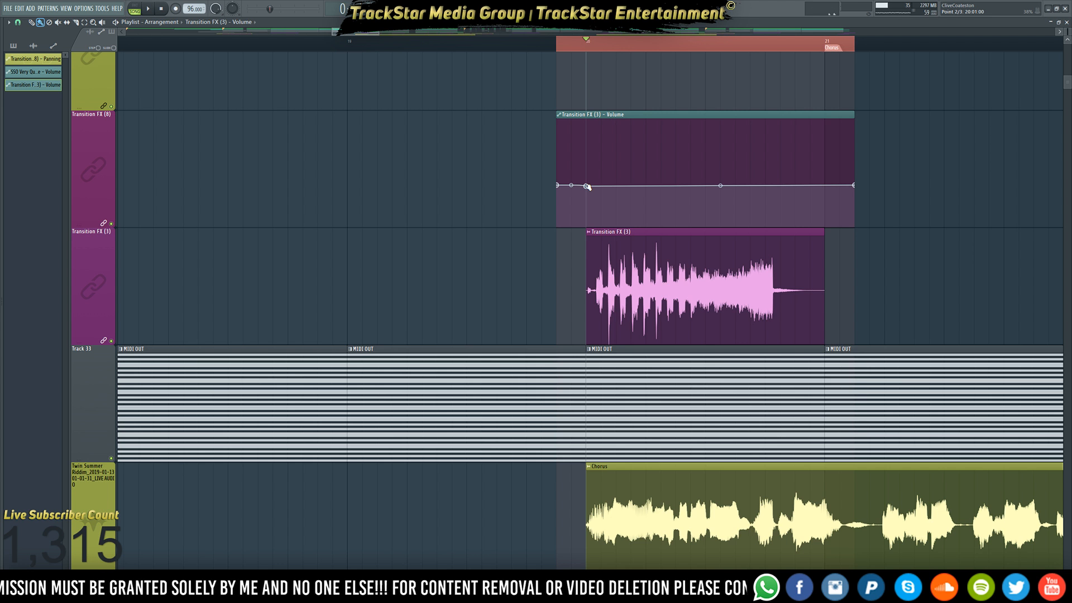
{"action": "left_click_drag", "start_coordinate": [587, 187], "coordinate": [586, 191]}
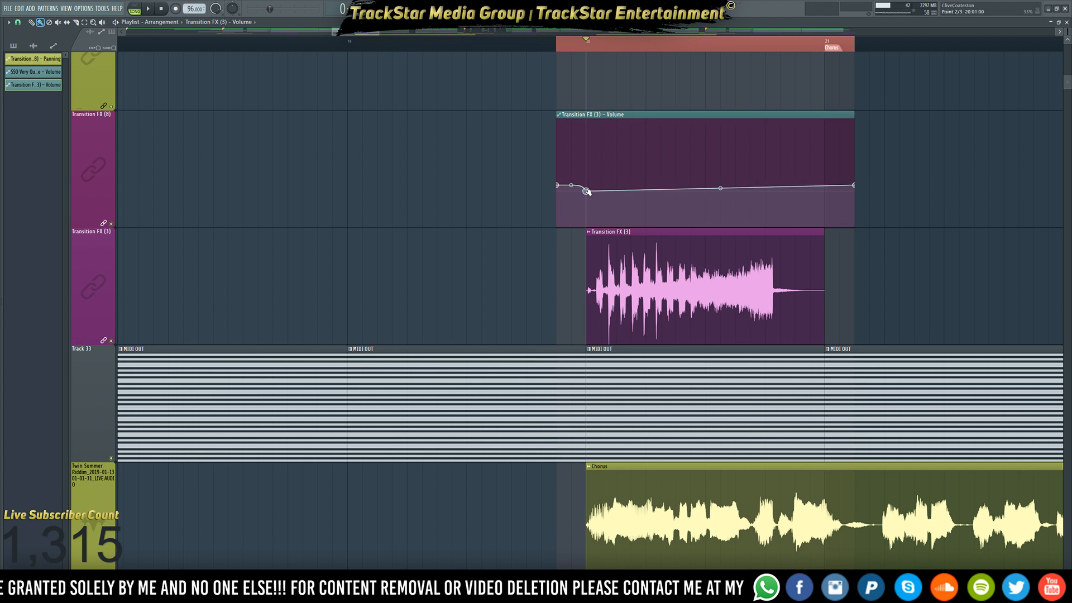
{"action": "right_click", "coordinate": [571, 187]}
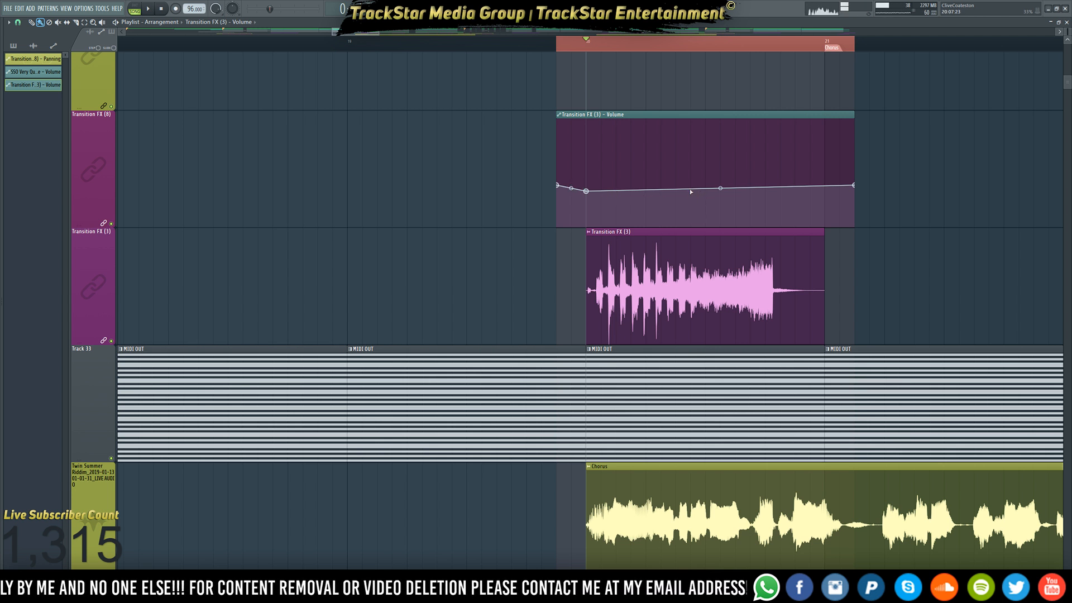
Add two more points to the Transition FX (3) volume automation and round them into a gentle hump over the audio clip's first half
{"action": "left_click", "coordinate": [690, 189]}
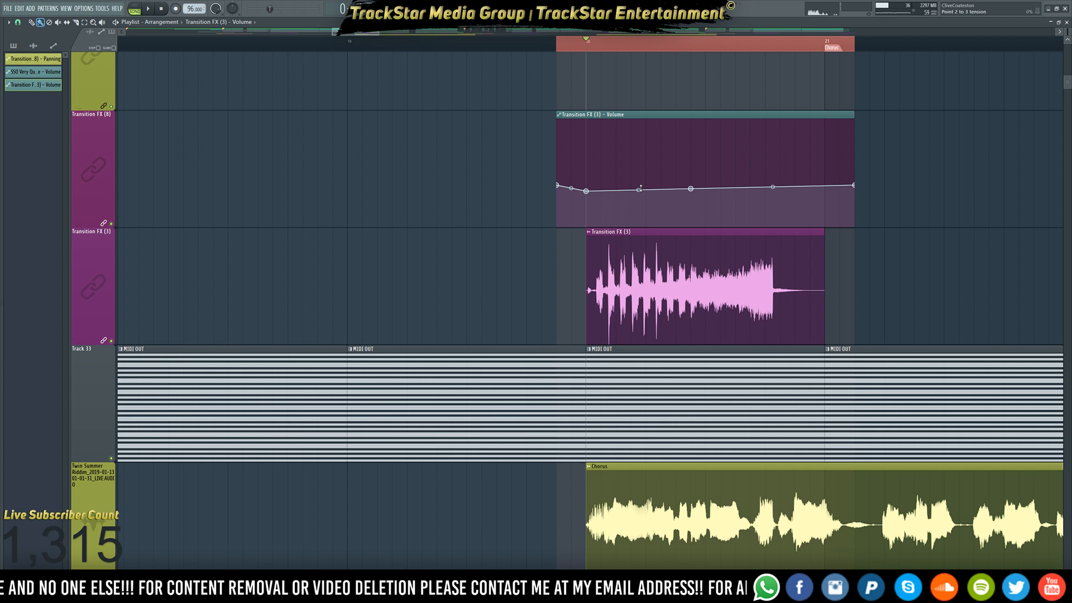
{"action": "left_click", "coordinate": [643, 181]}
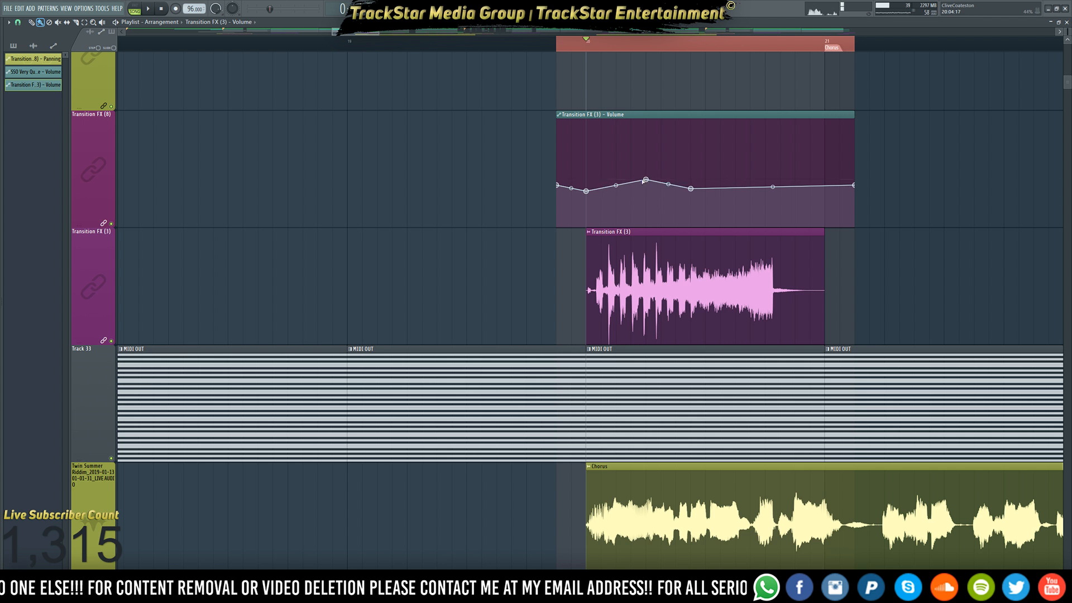
{"action": "left_click_drag", "start_coordinate": [616, 184], "coordinate": [616, 180]}
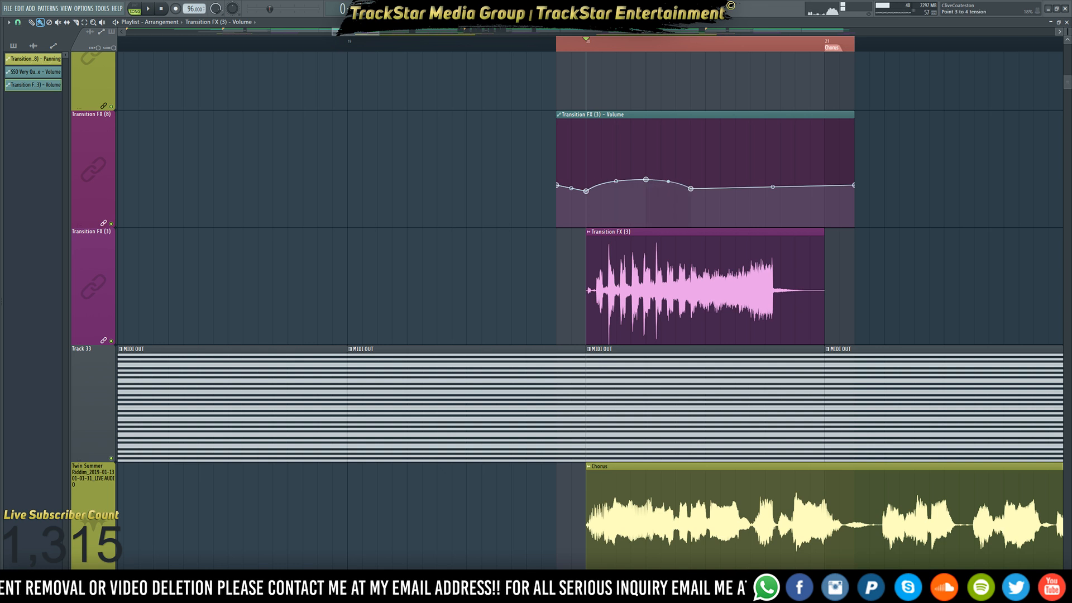
Show the mixer and play the selected range to check the Transition FX (3) volume movement
{"action": "key", "text": "F9"}
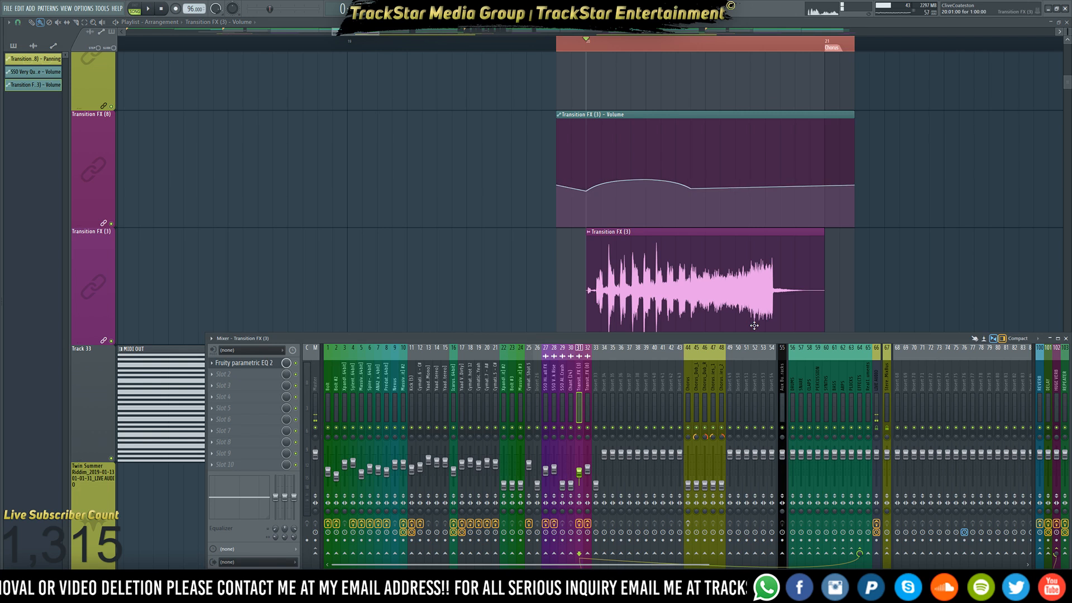
{"action": "scroll", "coordinate": [674, 254], "scroll_direction": "down", "scroll_amount": 2}
{"action": "scroll", "coordinate": [675, 250], "scroll_direction": "up", "scroll_amount": 2}
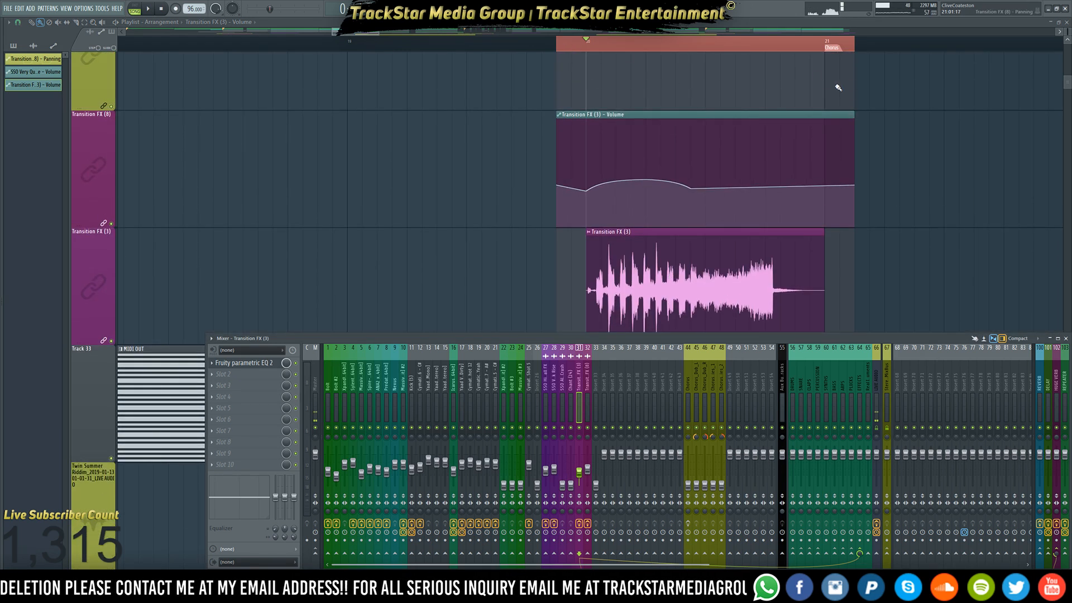
{"action": "key", "text": "space"}
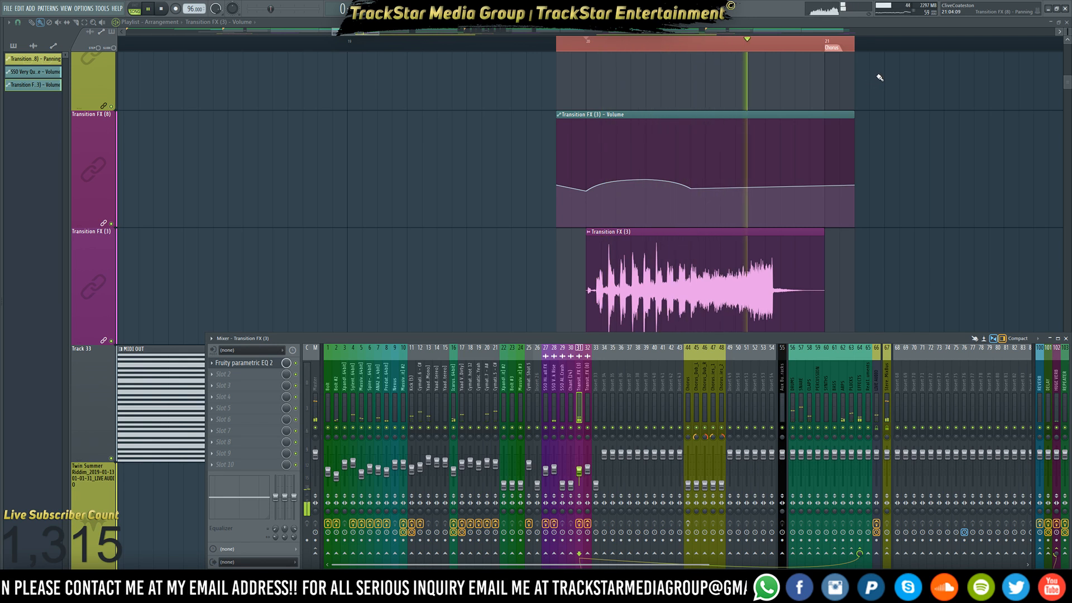
{"action": "key", "text": "space"}
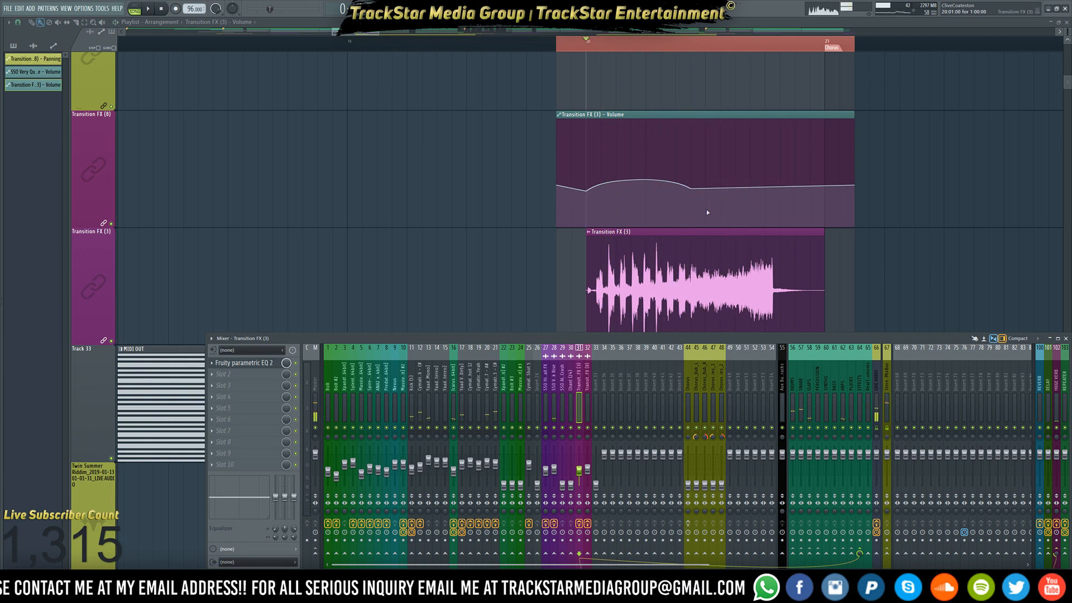
Add a slightly raised point about two-thirds through the Transition FX (3) clip, drop the automation's end to zero and curve the fade between them
{"action": "left_click", "coordinate": [736, 186]}
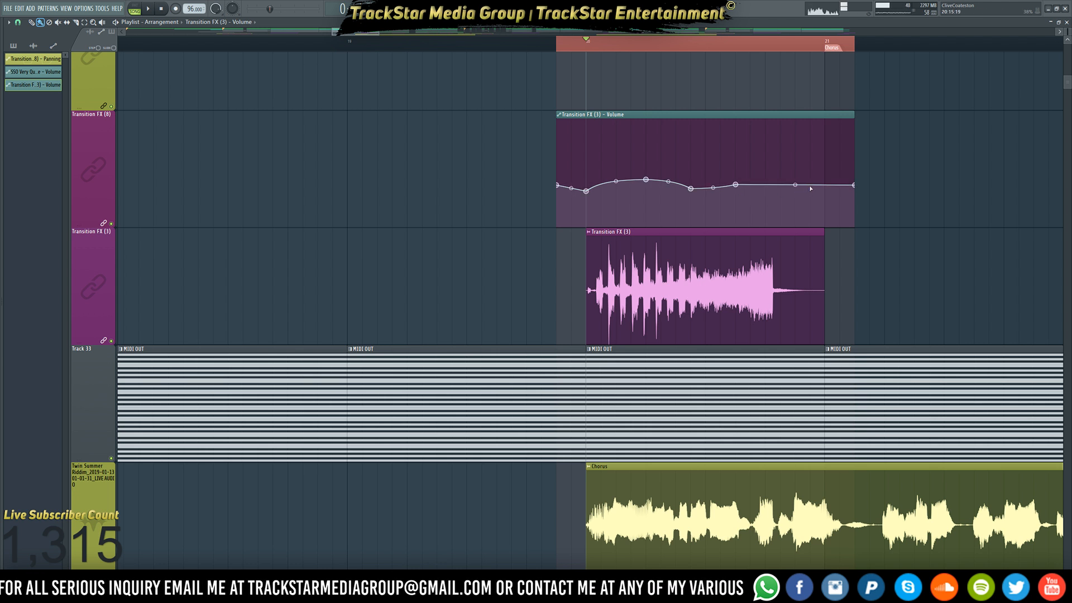
{"action": "left_click_drag", "start_coordinate": [854, 186], "coordinate": [855, 233]}
{"action": "left_click_drag", "start_coordinate": [793, 214], "coordinate": [796, 221]}
In the SSO Very Quick Rise volume automation, add a point where the rise starts and paste the clip's starting value into it
{"action": "scroll", "coordinate": [797, 190], "scroll_direction": "up", "scroll_amount": 4}
{"action": "scroll", "coordinate": [797, 190], "scroll_direction": "up", "scroll_amount": 6}
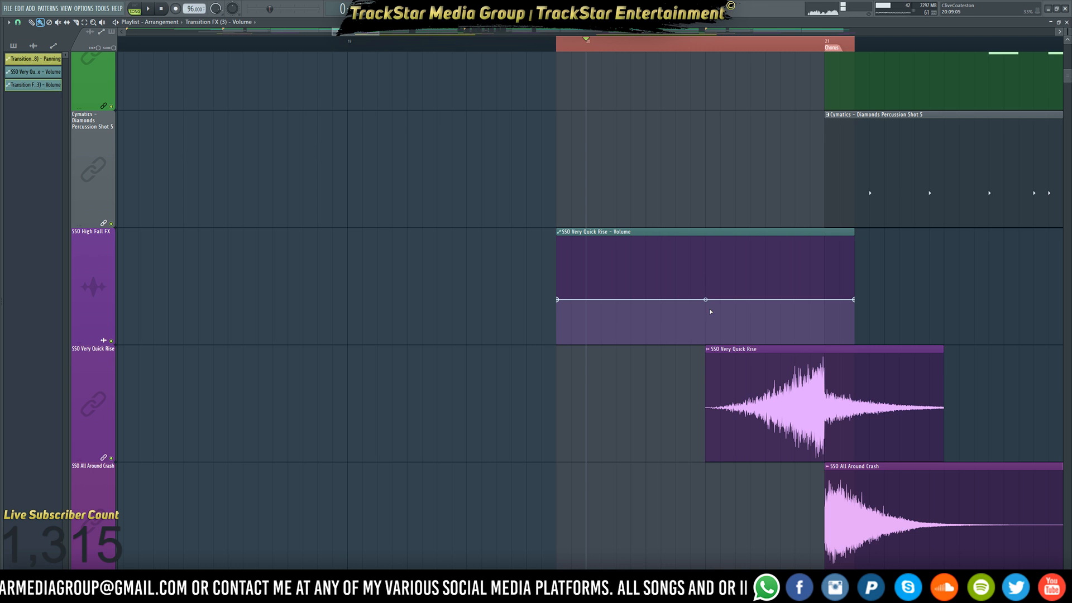
{"action": "right_click", "coordinate": [559, 300]}
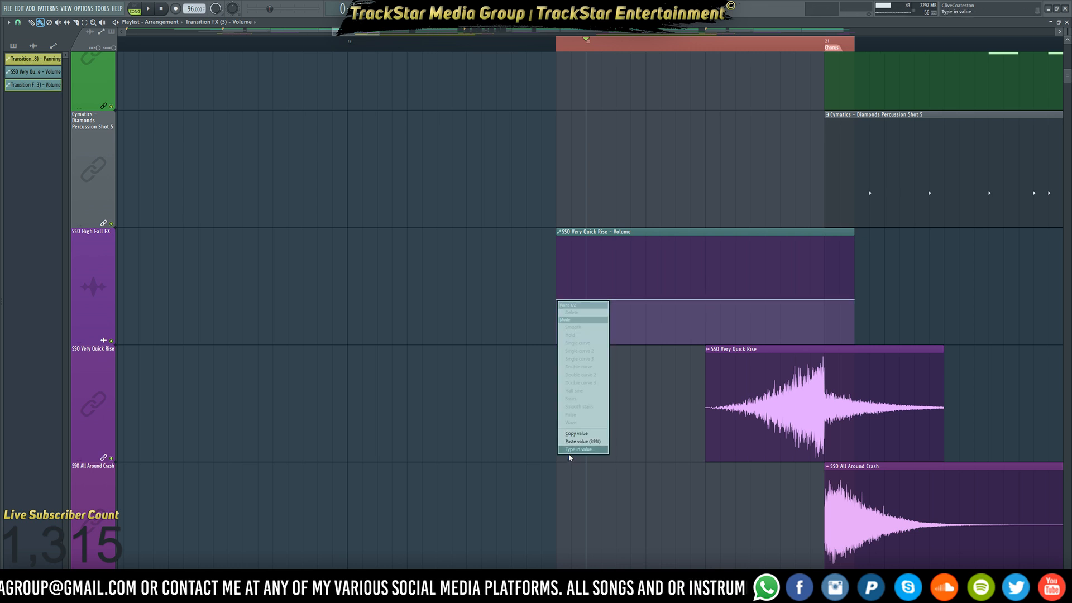
{"action": "left_click", "coordinate": [575, 433]}
{"action": "left_click_drag", "start_coordinate": [706, 299], "coordinate": [706, 296]}
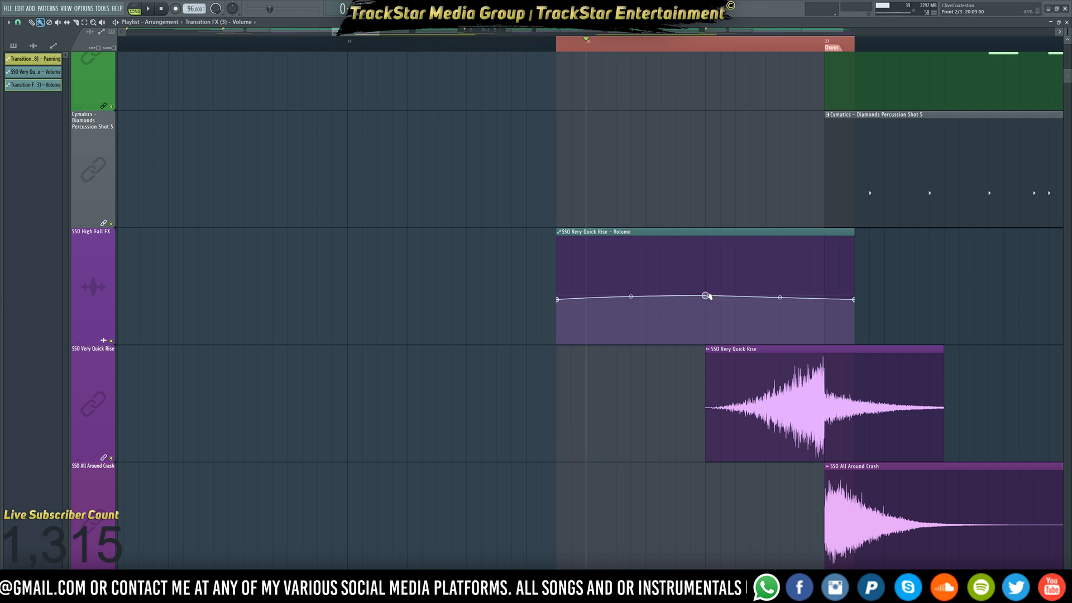
{"action": "right_click", "coordinate": [706, 296]}
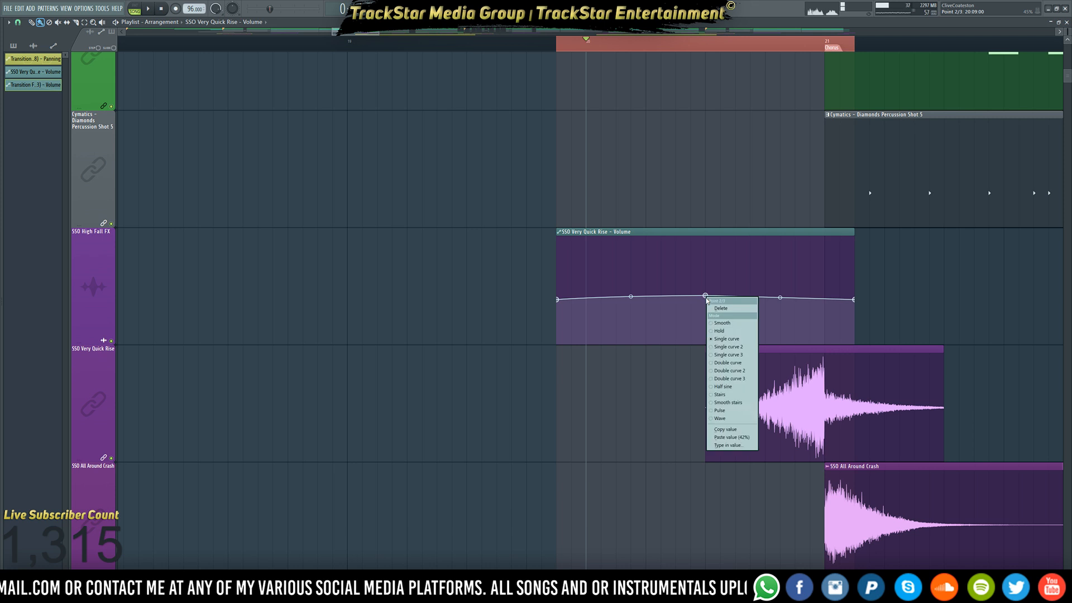
{"action": "left_click", "coordinate": [720, 437]}
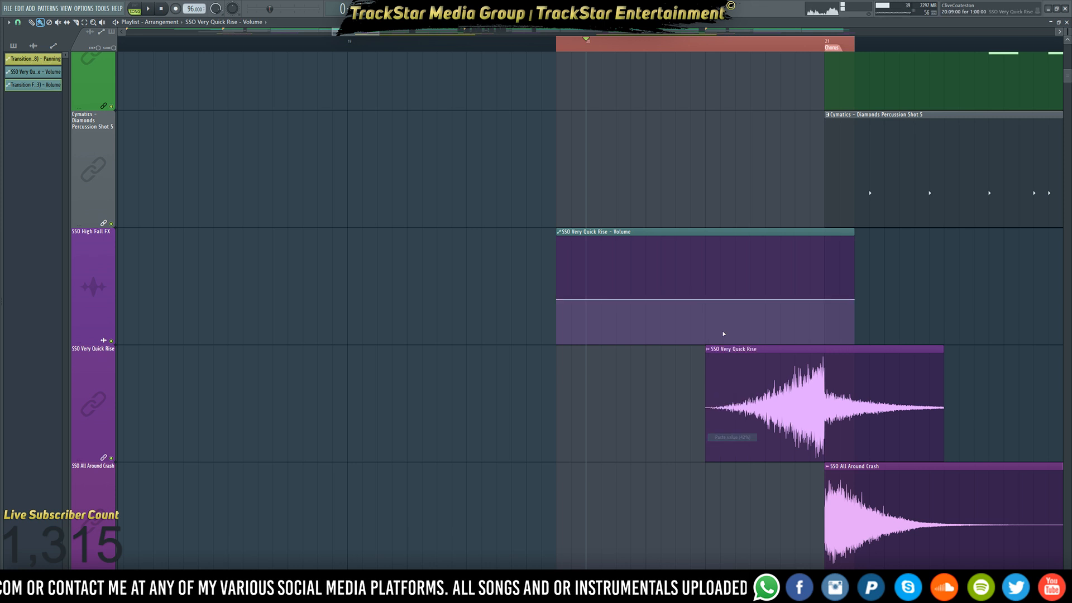
Step the SSO Very Quick Rise volume up at the rise's start and curve it down to a lower point at the chorus start
{"action": "left_click", "coordinate": [706, 281]}
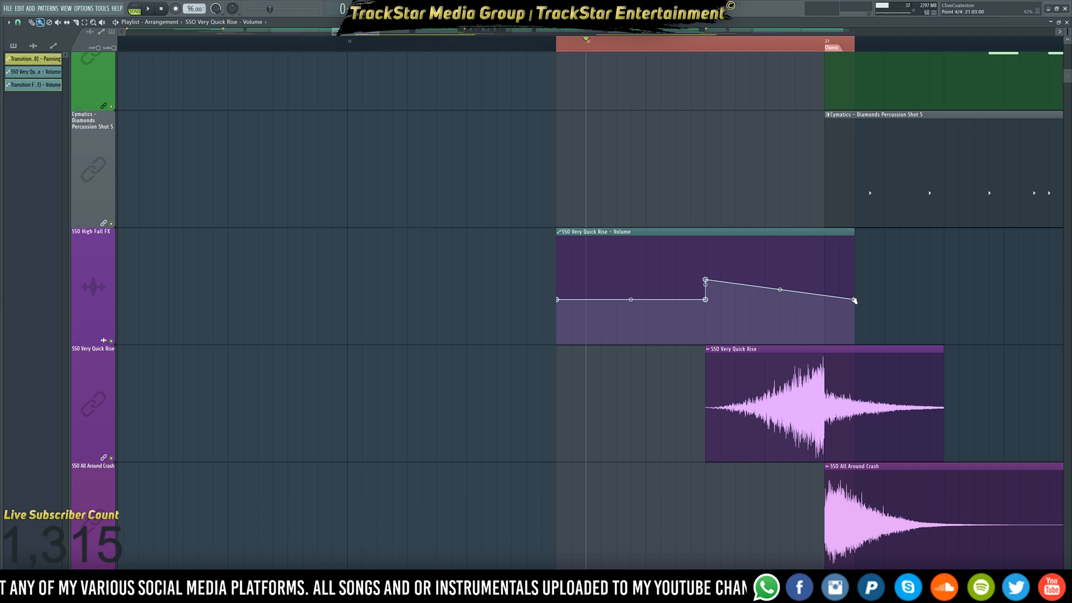
{"action": "left_click", "coordinate": [825, 299]}
{"action": "left_click_drag", "start_coordinate": [828, 300], "coordinate": [829, 311]}
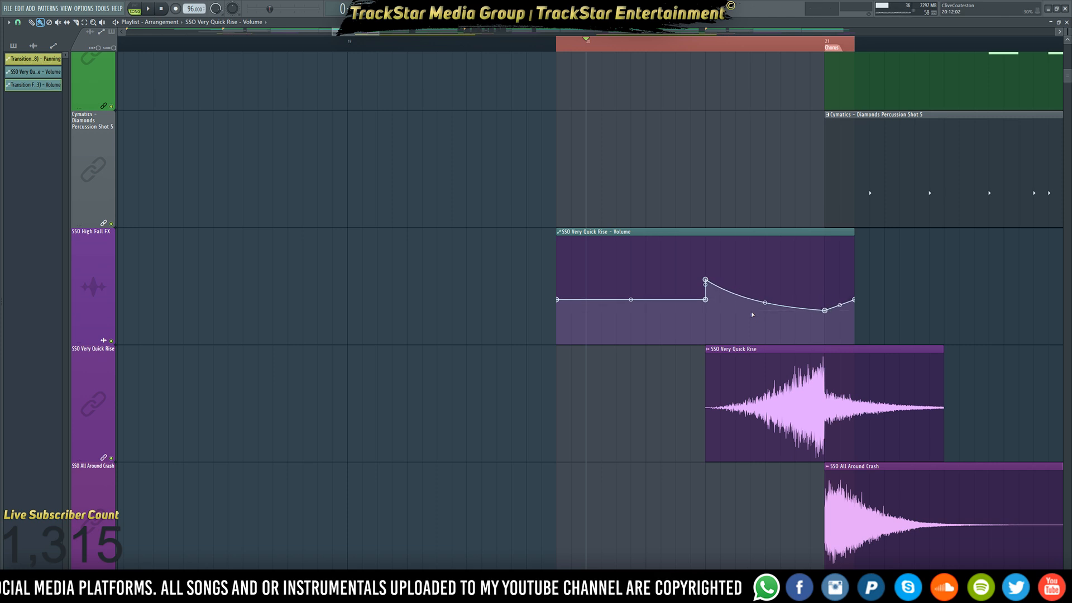
Play the selected range to hear the SSO Very Quick Rise and Transition FX (3) volume automations together
{"action": "key", "text": "space"}
{"action": "scroll", "coordinate": [757, 290], "scroll_direction": "down", "scroll_amount": 4}
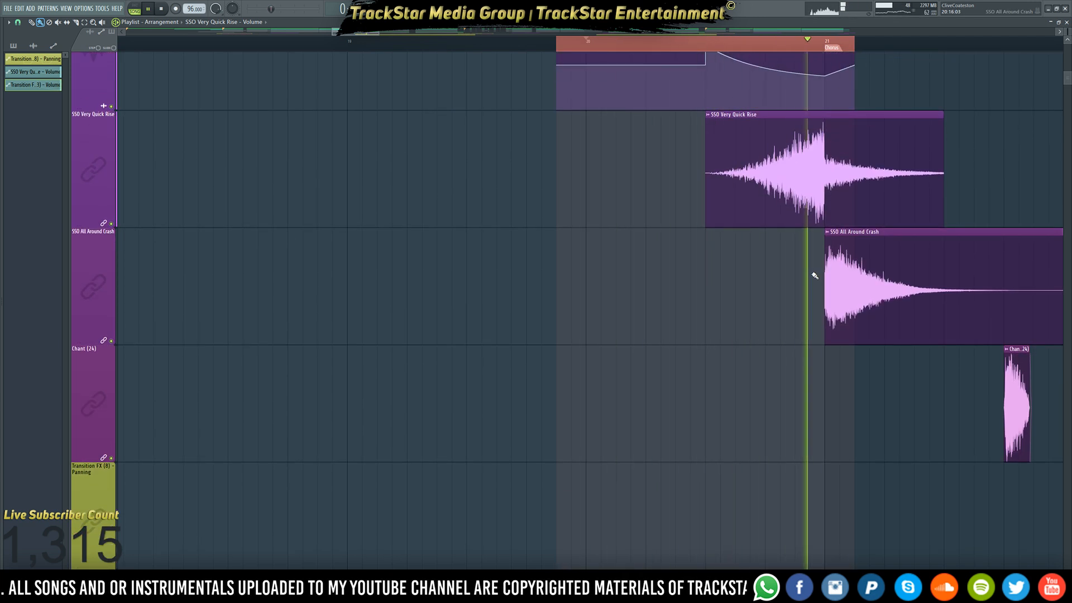
{"action": "scroll", "coordinate": [757, 223], "scroll_direction": "down", "scroll_amount": 4}
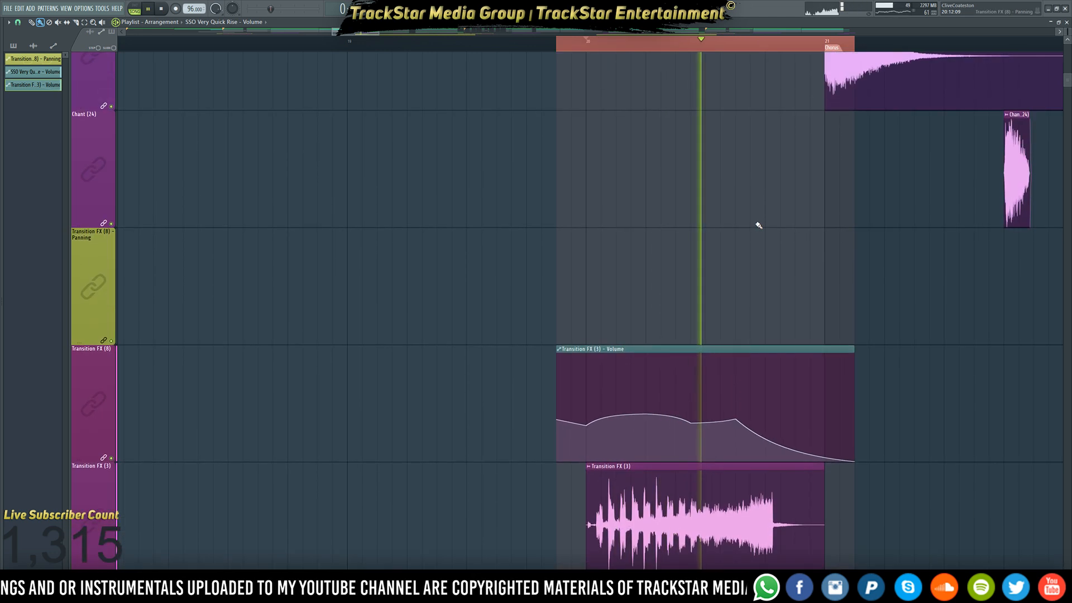
{"action": "key", "text": "space"}
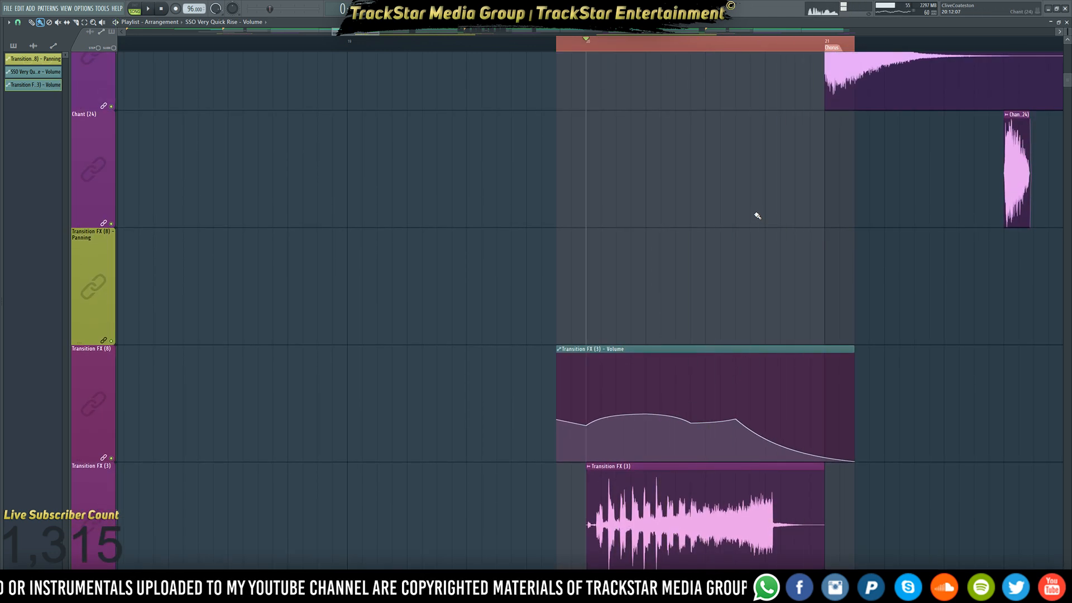
View the whole arrangement, audition the transition into the chorus again with the mixer showing, and hide the mixer
{"action": "right_click", "coordinate": [757, 216], "text": "ctrl"}
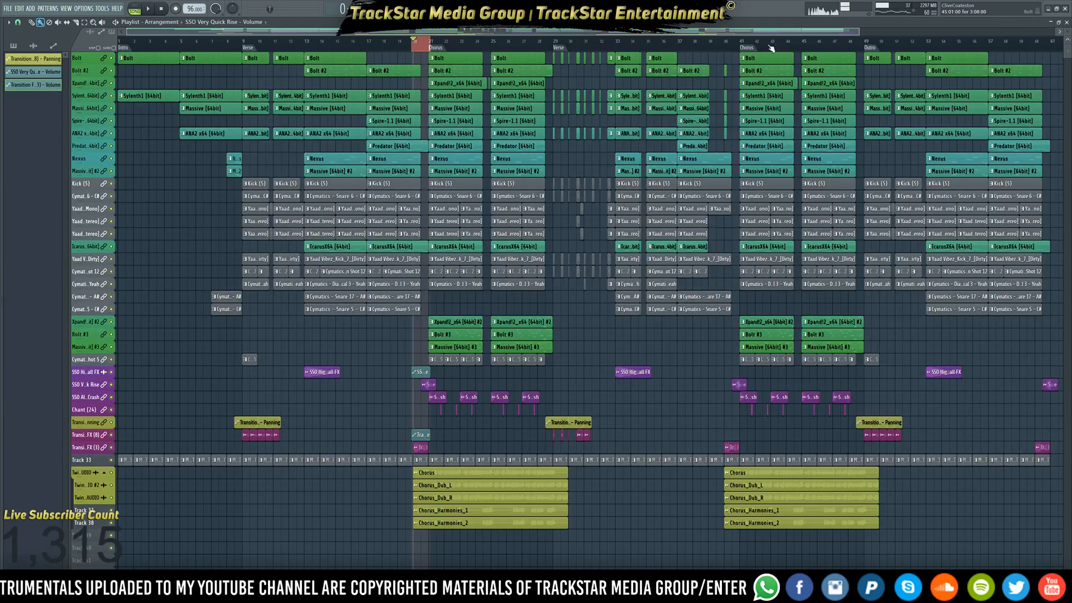
{"action": "key", "text": "F9"}
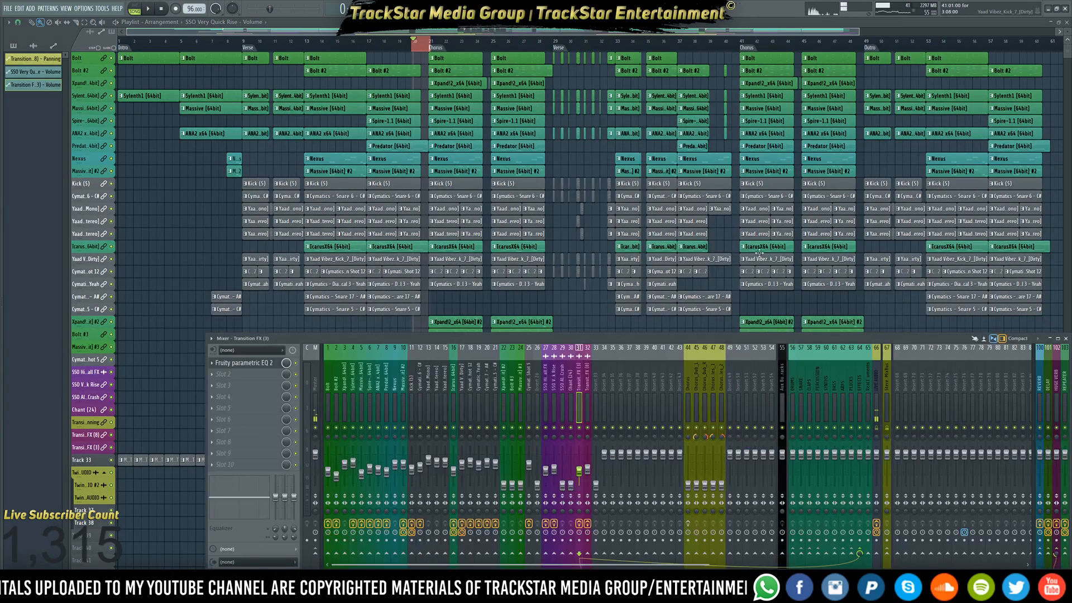
{"action": "scroll", "coordinate": [591, 172], "scroll_direction": "down", "scroll_amount": 5}
{"action": "scroll", "coordinate": [591, 172], "scroll_direction": "down", "scroll_amount": 2}
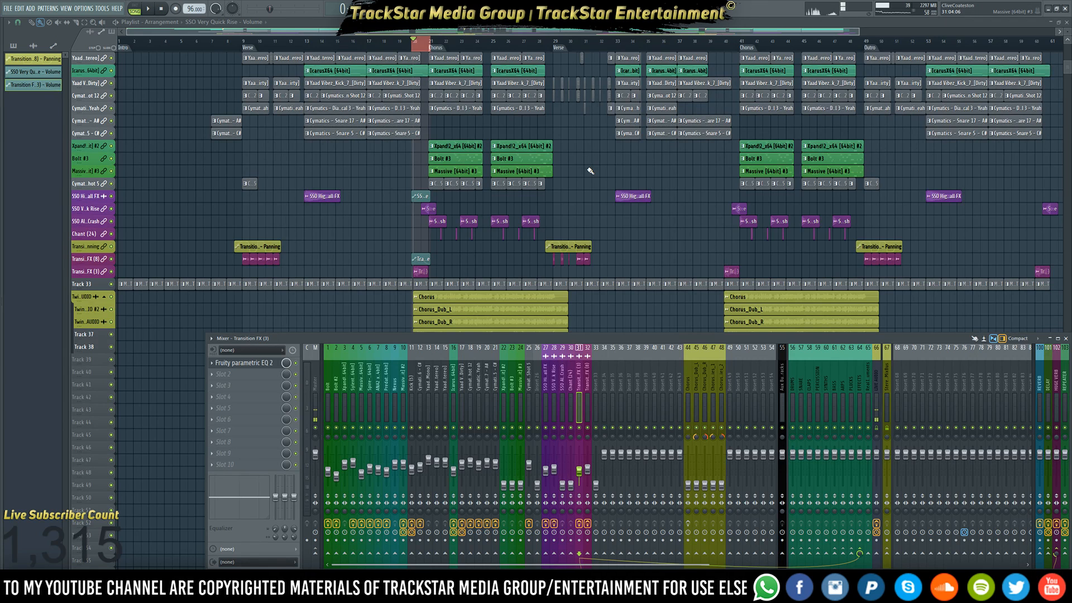
{"action": "key", "text": "space"}
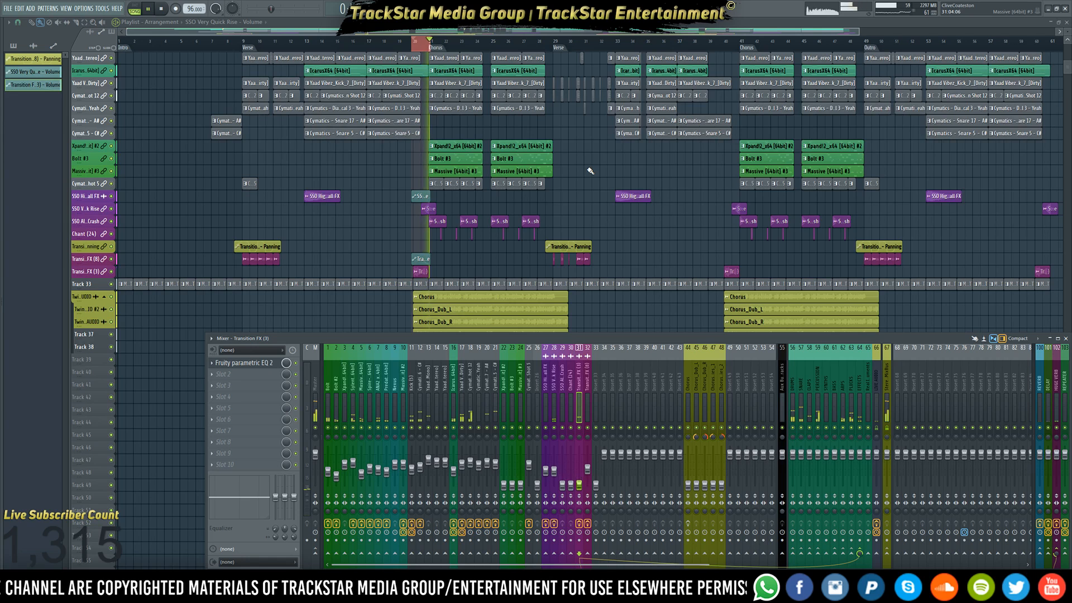
{"action": "key", "text": "space"}
{"action": "key", "text": "space"}
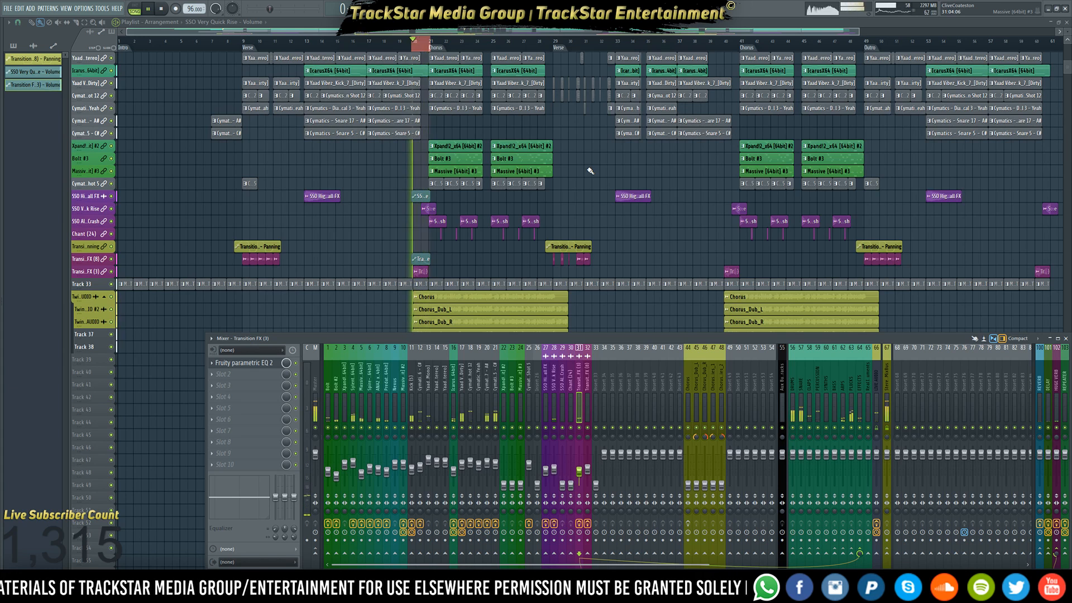
{"action": "key", "text": "F9"}
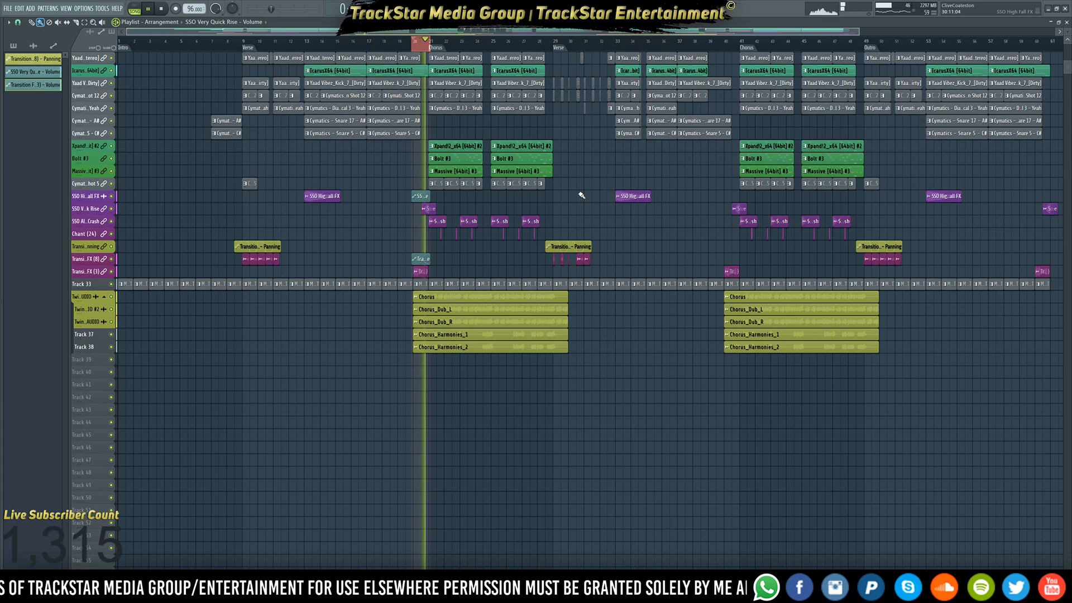
{"action": "key", "text": "space"}
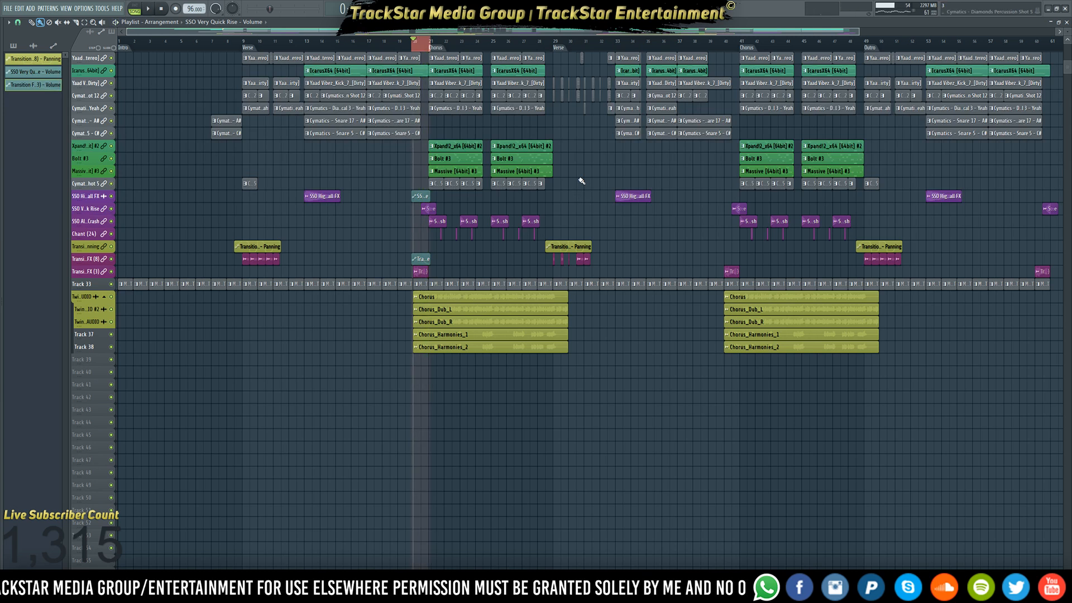
Clear the time selection and move the playhead to the Chorus marker at bar 21
{"action": "scroll", "coordinate": [430, 46], "scroll_direction": "up", "scroll_amount": 4}
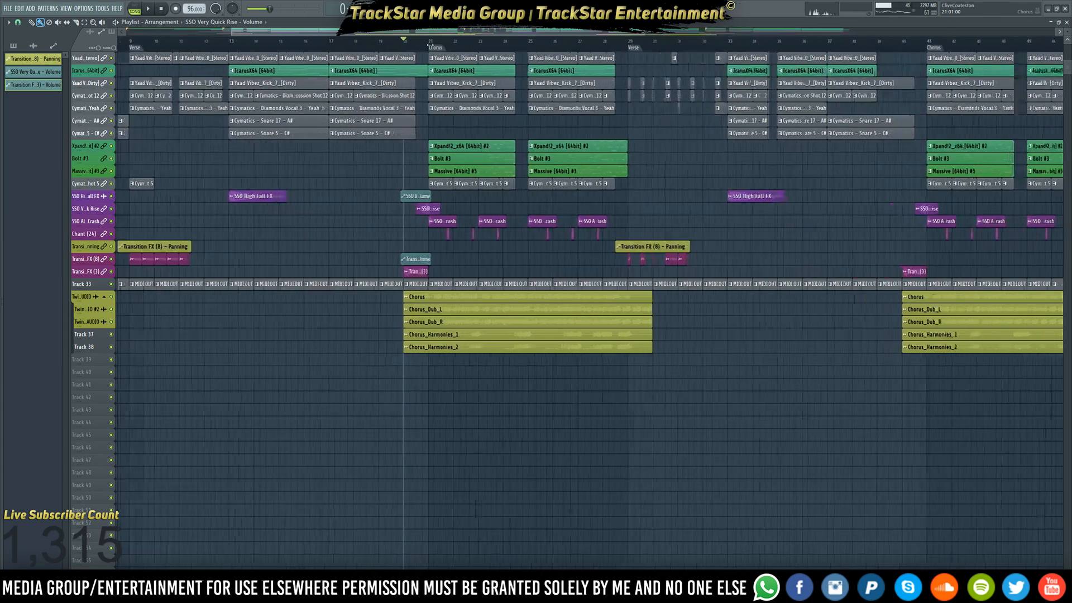
{"action": "scroll", "coordinate": [431, 46], "scroll_direction": "up", "scroll_amount": 5}
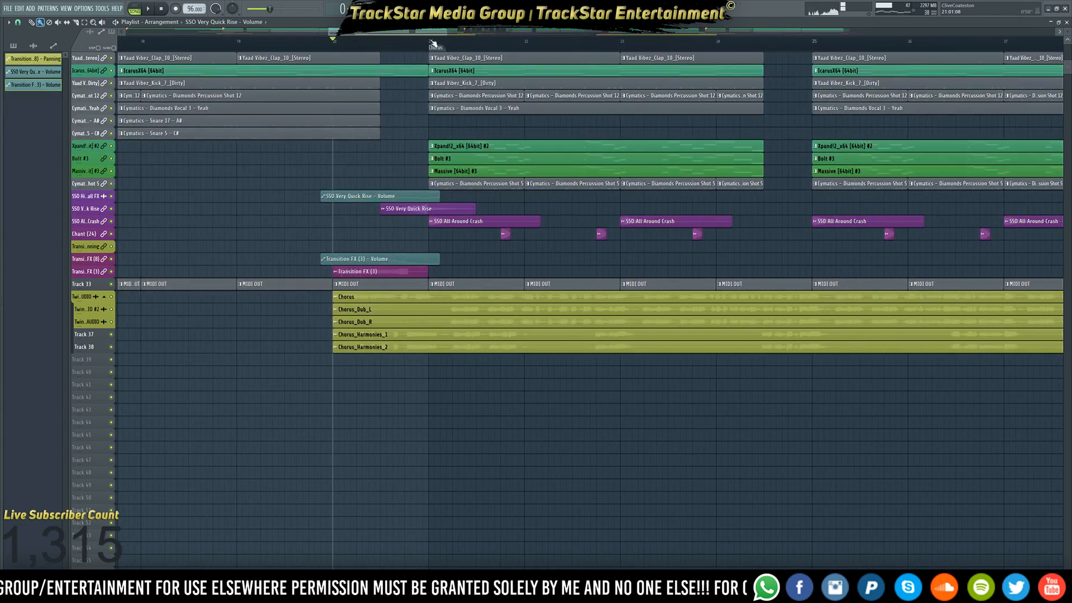
{"action": "left_click", "coordinate": [431, 43]}
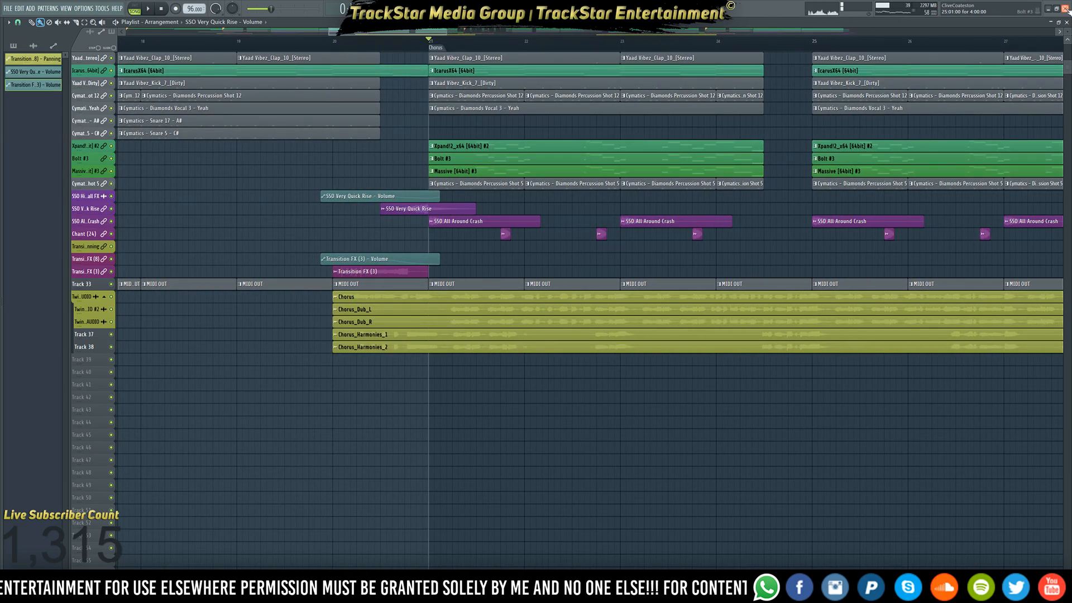
Open the SSO All Around Crash sample, raise its mixer track's volume, and audition it at the chorus start
{"action": "scroll", "coordinate": [457, 221], "scroll_direction": "up", "scroll_amount": 4}
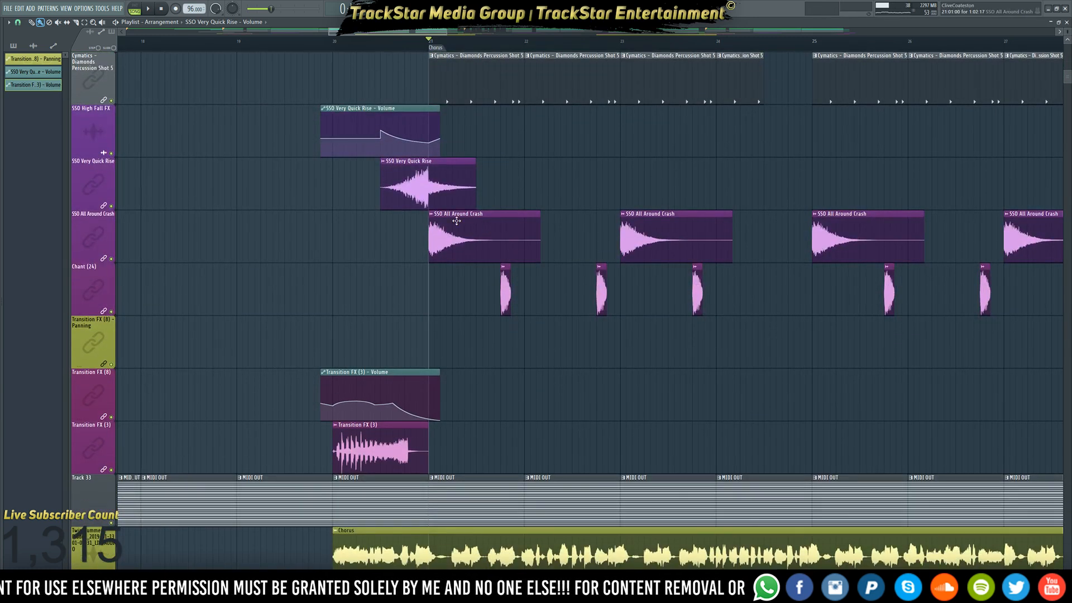
{"action": "double_click", "coordinate": [456, 221]}
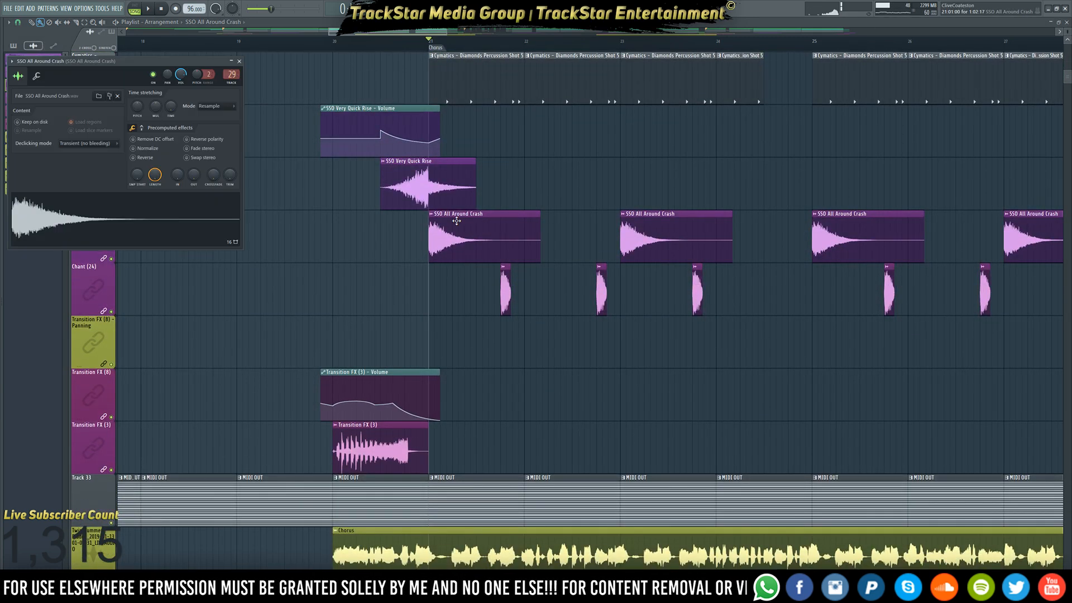
{"action": "key", "text": "F9"}
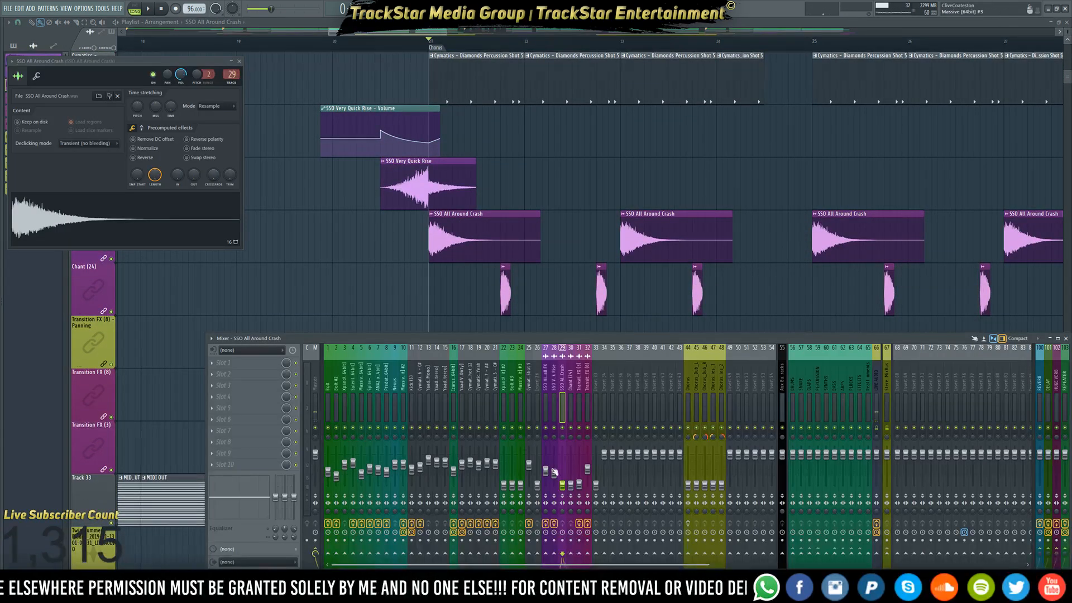
{"action": "left_click_drag", "start_coordinate": [562, 484], "coordinate": [562, 479]}
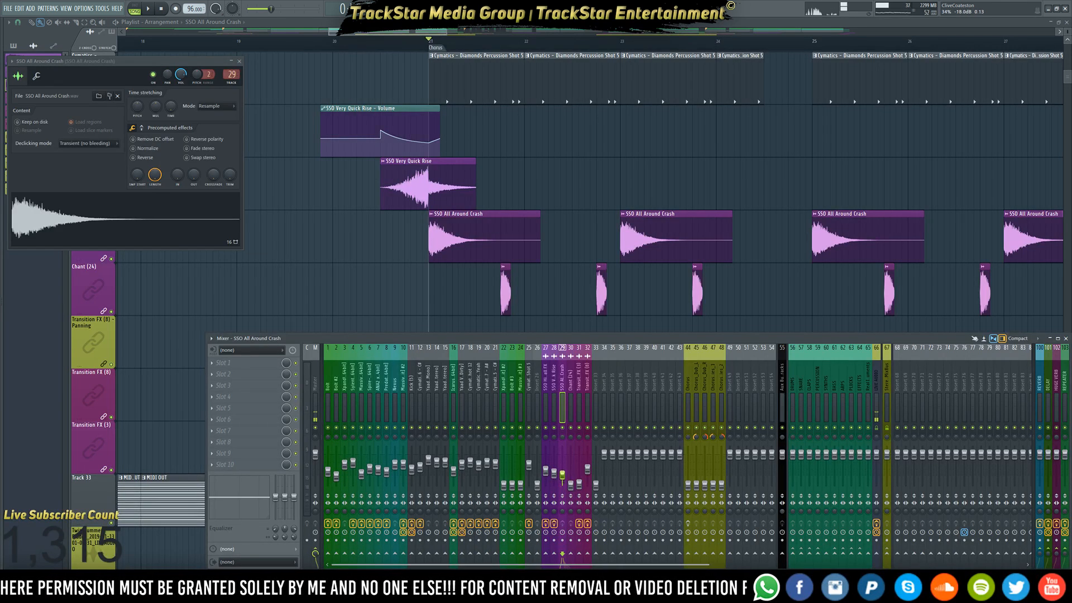
{"action": "key", "text": "space"}
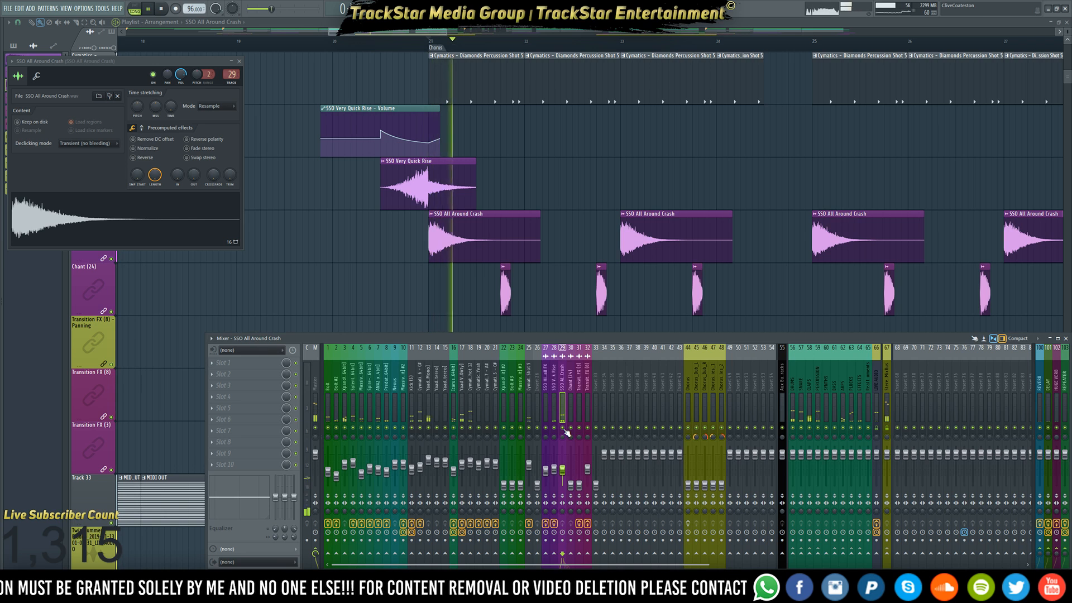
{"action": "key", "text": "space"}
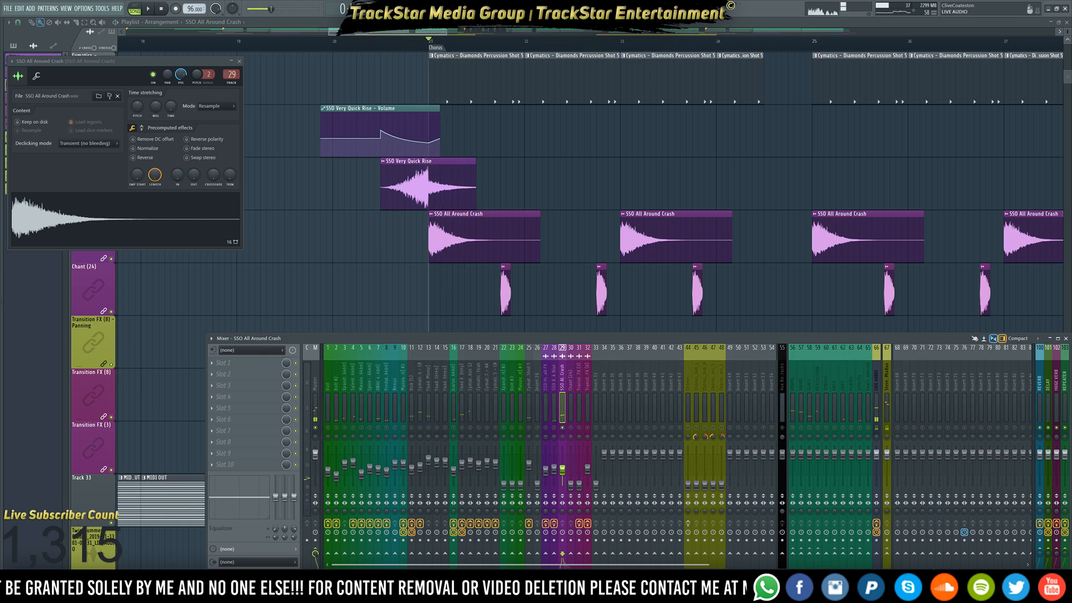
Route SSO All Around Crash to the EFFECTS track and set its effect sends while auditioning the crash soloed from bar 21
{"action": "key", "text": "space"}
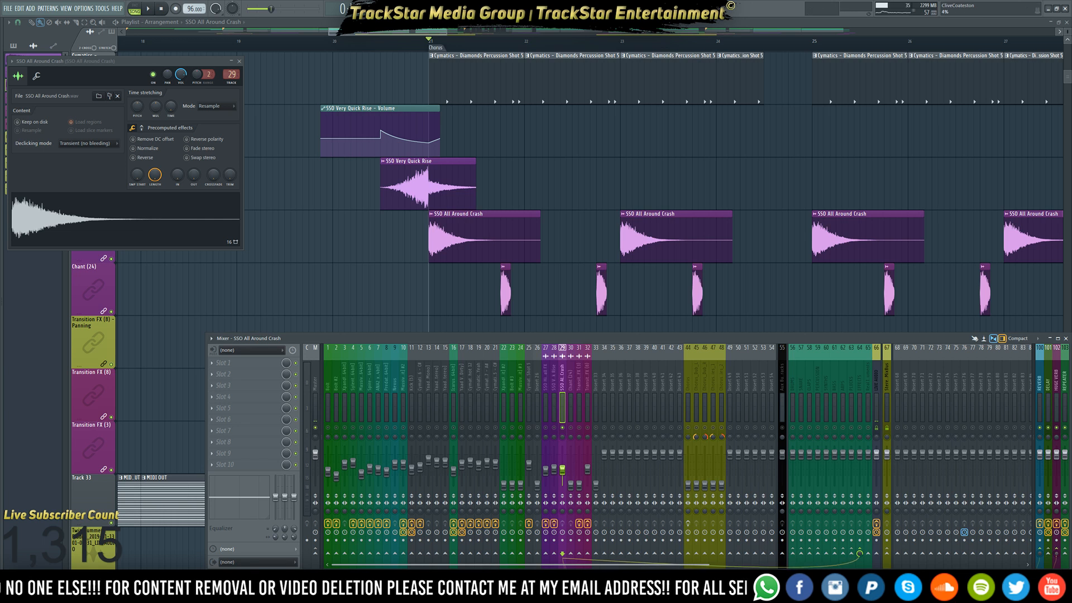
{"action": "key", "text": "space"}
{"action": "key", "text": "space"}
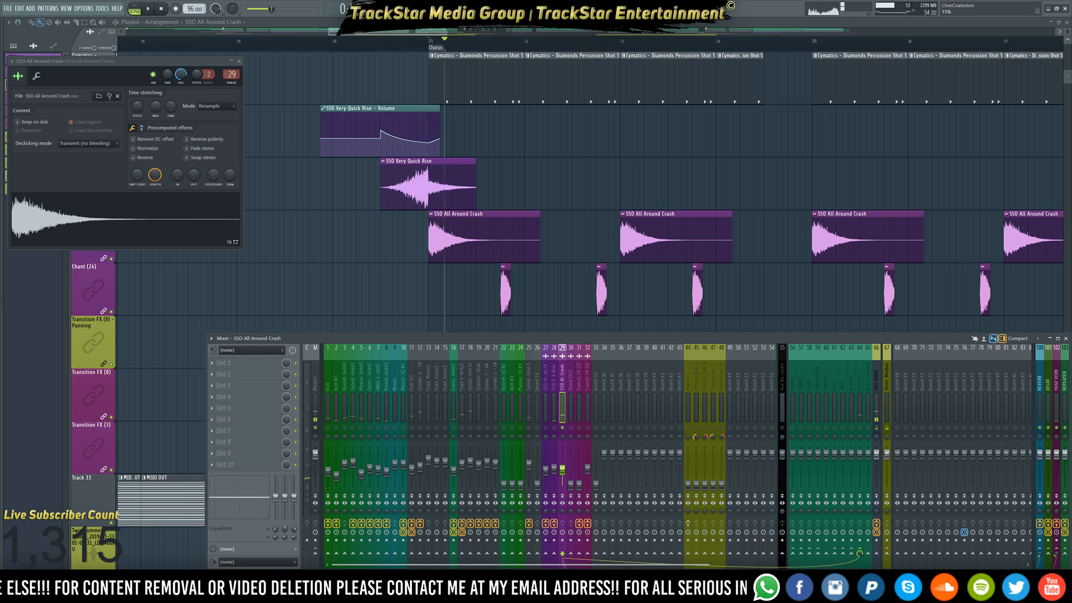
{"action": "key", "text": "space"}
{"action": "key", "text": "space"}
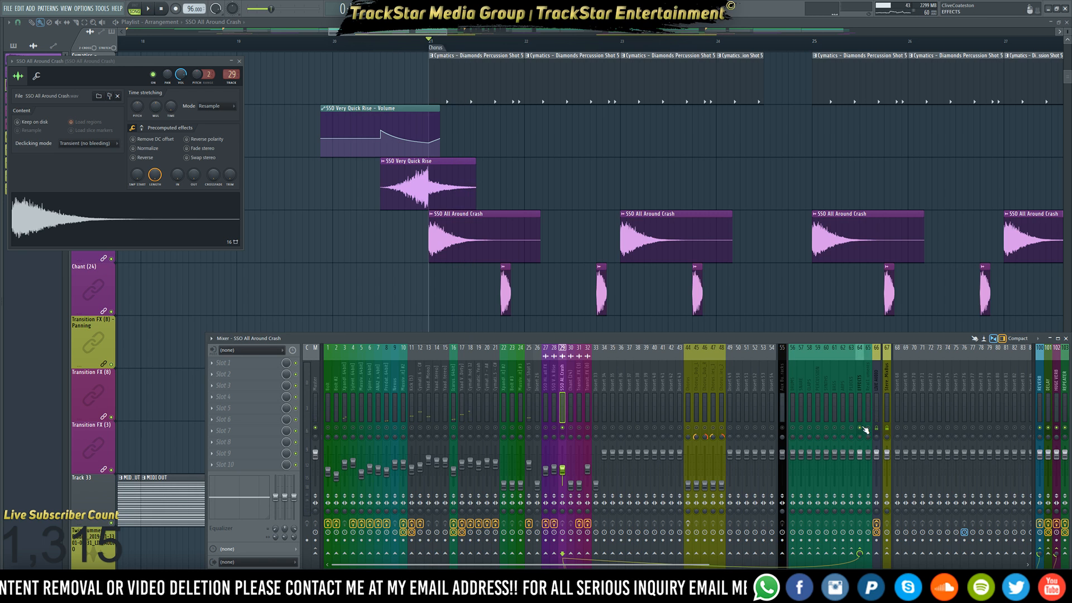
{"action": "key", "text": "space"}
{"action": "key", "text": "space"}
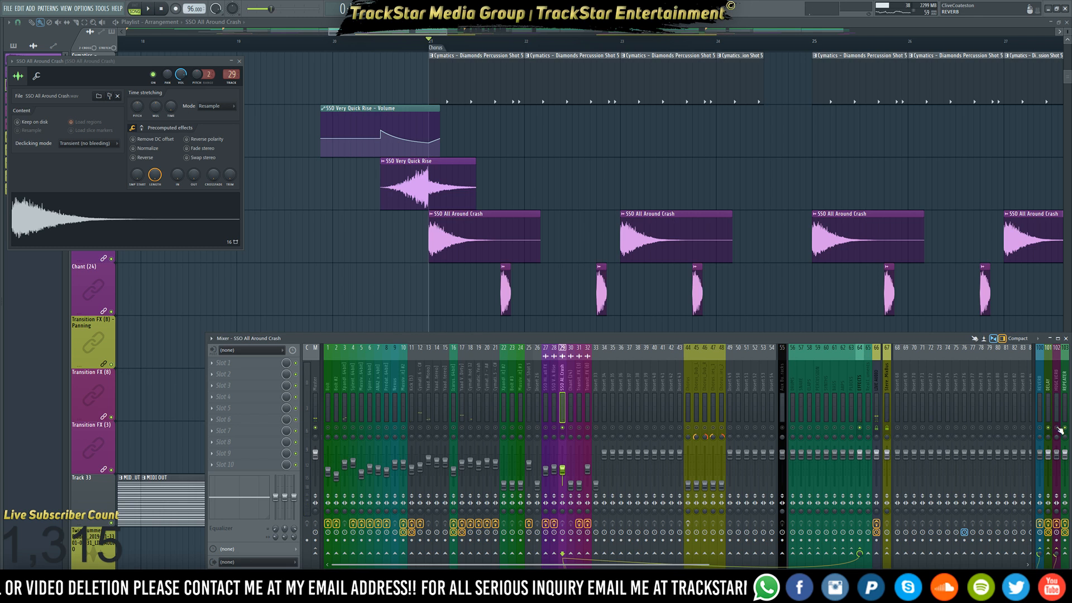
{"action": "key", "text": "space"}
{"action": "key", "text": "space"}
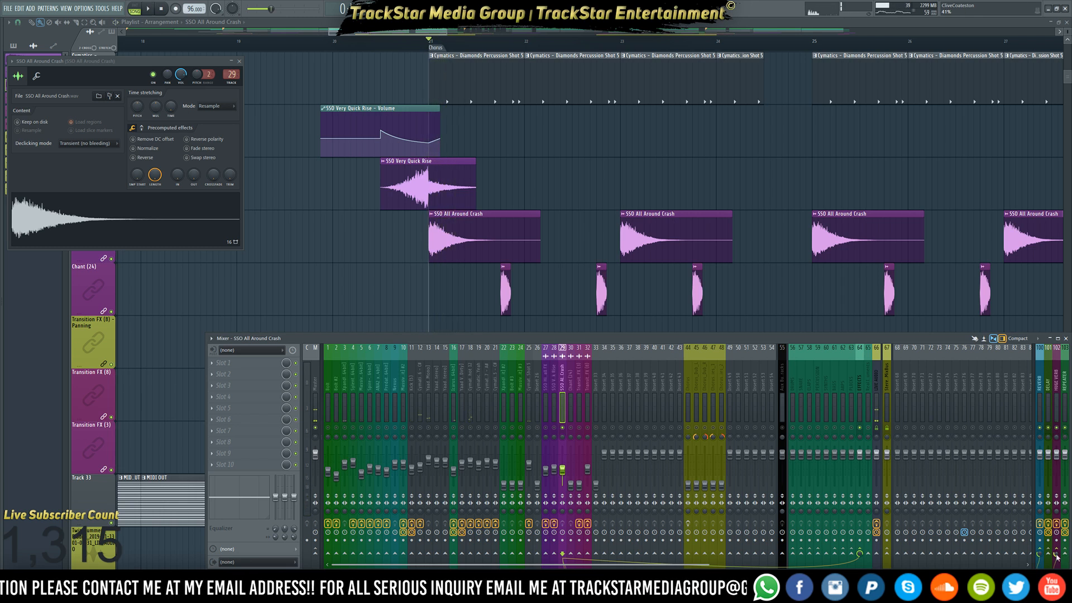
{"action": "key", "text": "space"}
{"action": "key", "text": "space"}
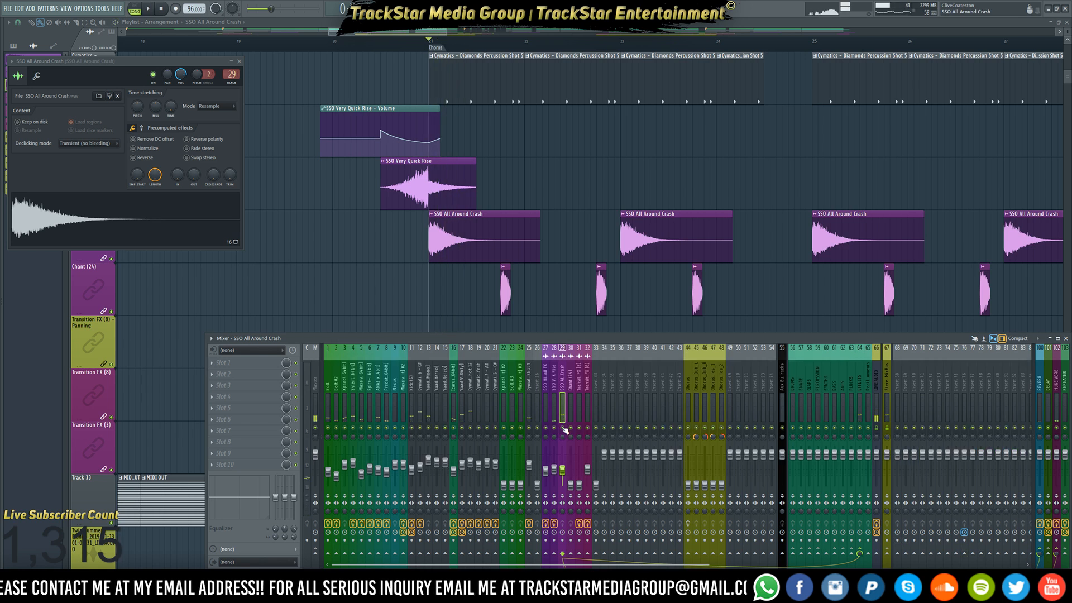
Lower the SSO All Around Crash volume slightly while replaying the chorus start with the full mix
{"action": "key", "text": "space"}
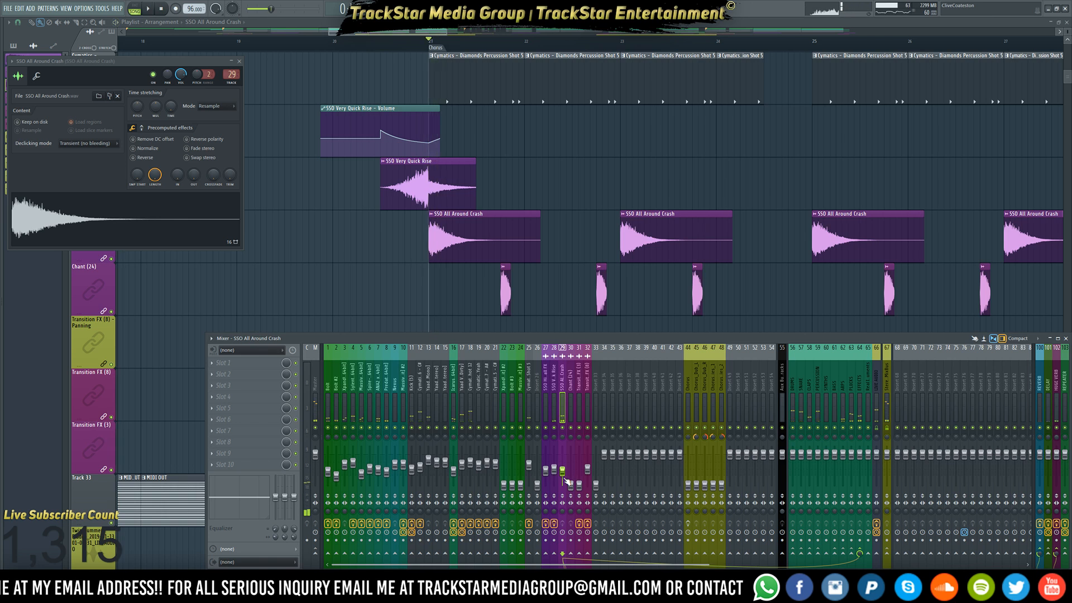
{"action": "key", "text": "space"}
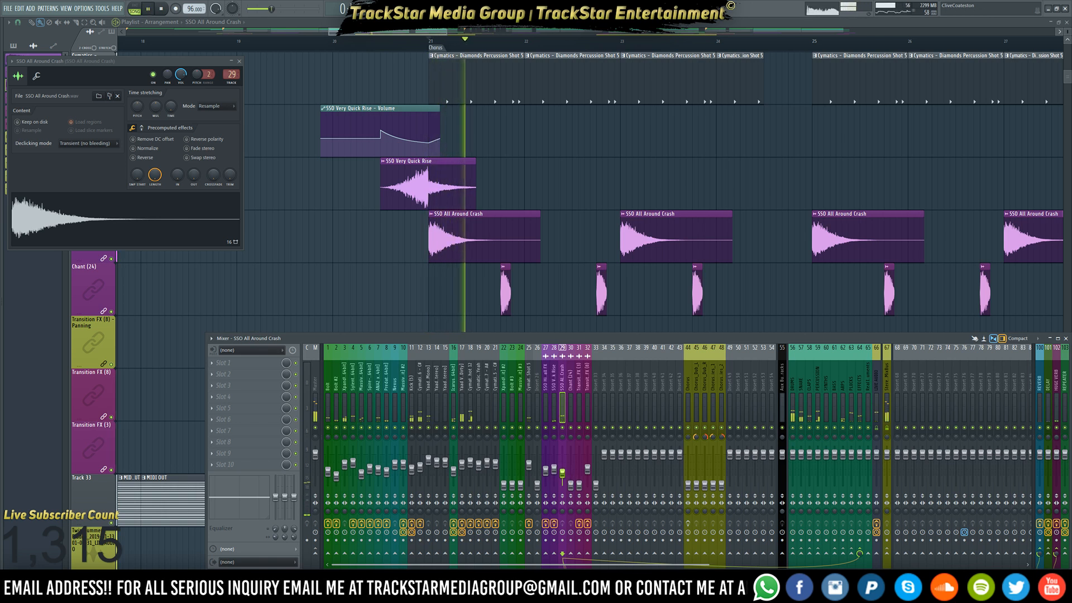
{"action": "key", "text": "space"}
{"action": "key", "text": "space"}
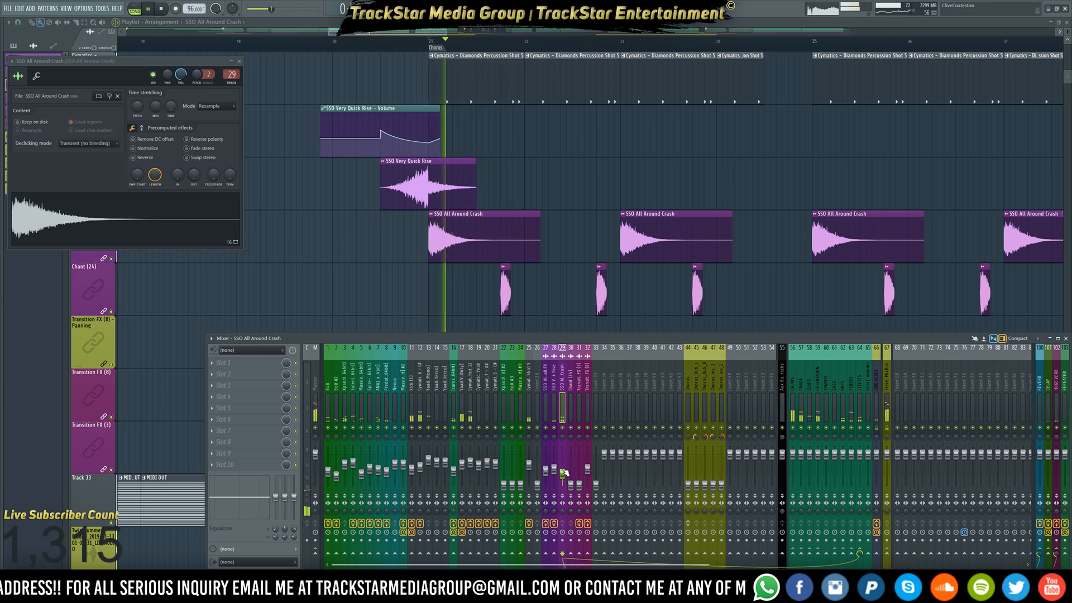
{"action": "key", "text": "space"}
{"action": "key", "text": "space"}
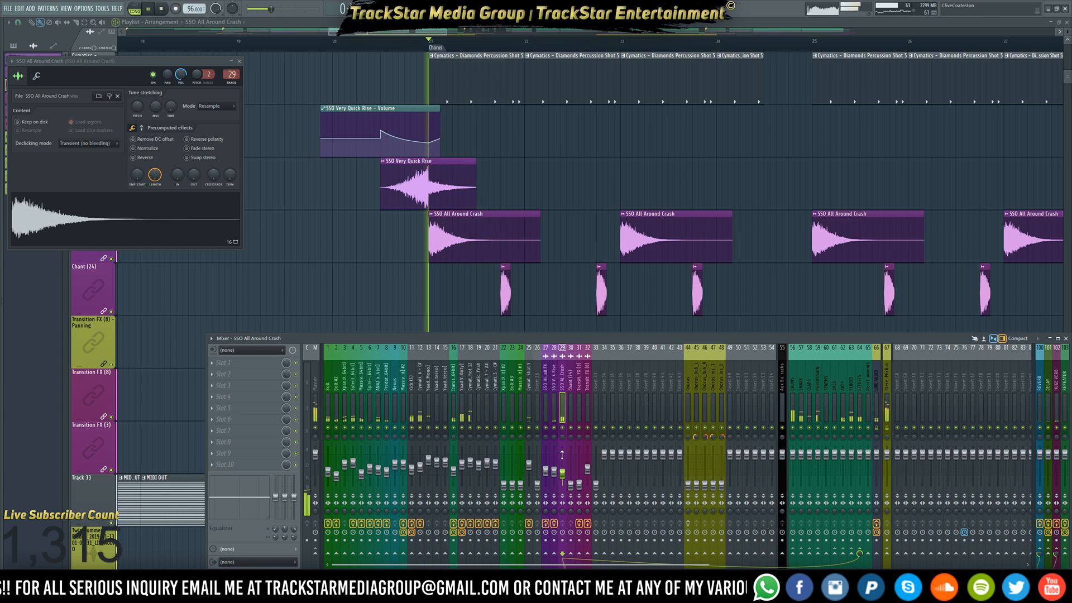
{"action": "key", "text": "space"}
{"action": "key", "text": "space"}
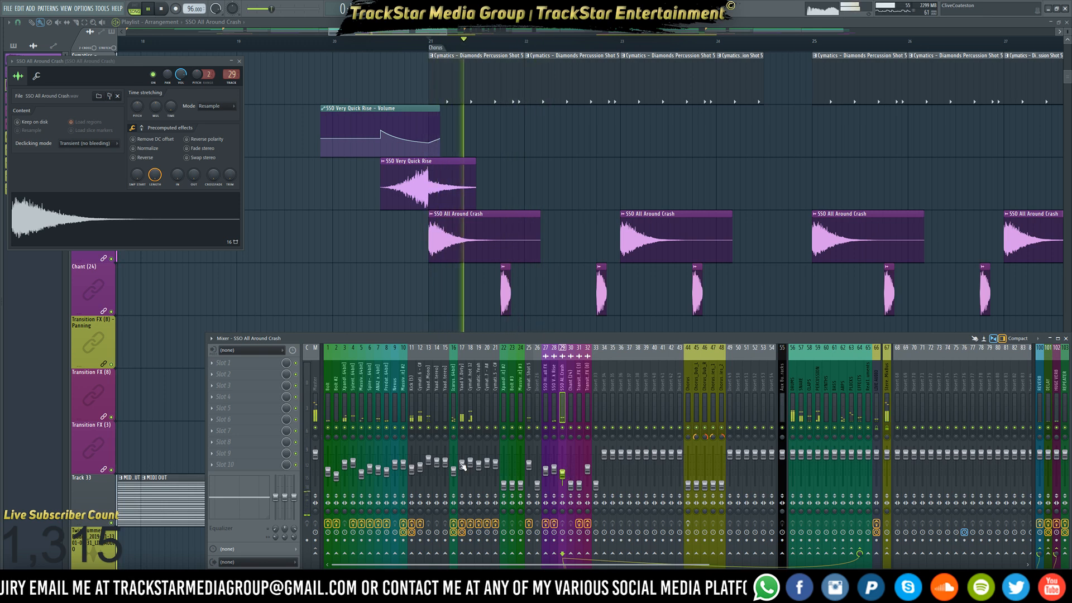
{"action": "key", "text": "space"}
Look through all the channels in the channel rack and close the open windows
{"action": "scroll", "coordinate": [381, 230], "scroll_direction": "up", "scroll_amount": 5}
{"action": "scroll", "coordinate": [380, 231], "scroll_direction": "up", "scroll_amount": 8}
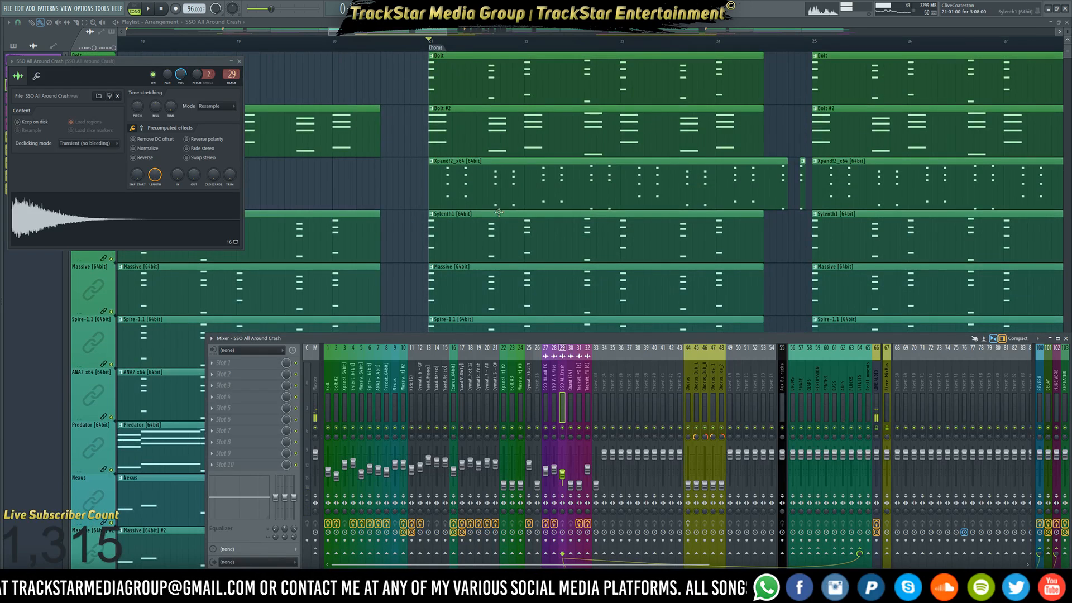
{"action": "key", "text": "F6"}
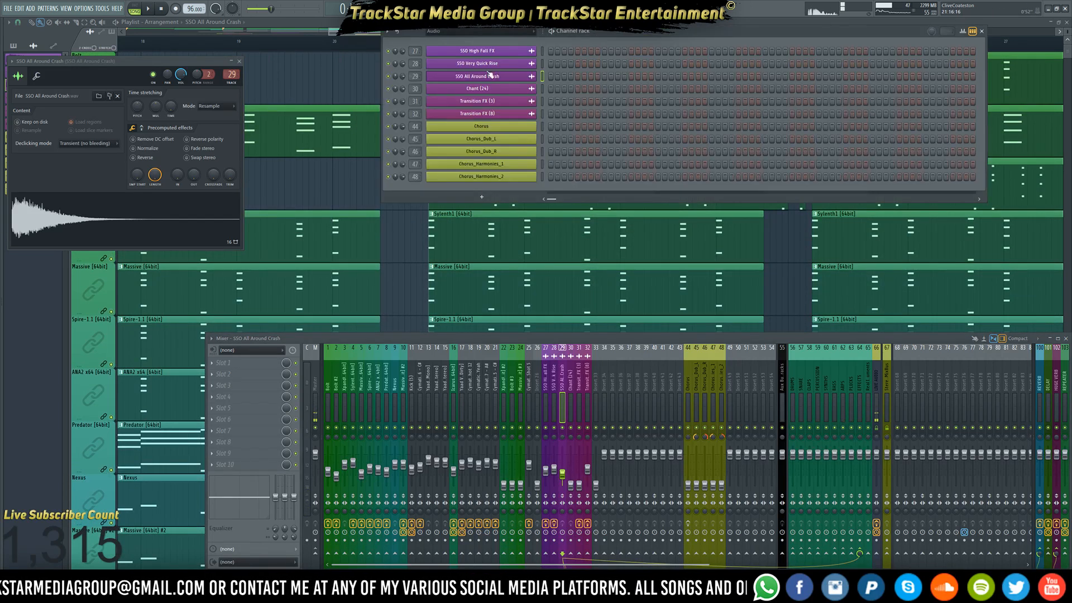
{"action": "scroll", "coordinate": [676, 37], "scroll_direction": "down", "scroll_amount": 2}
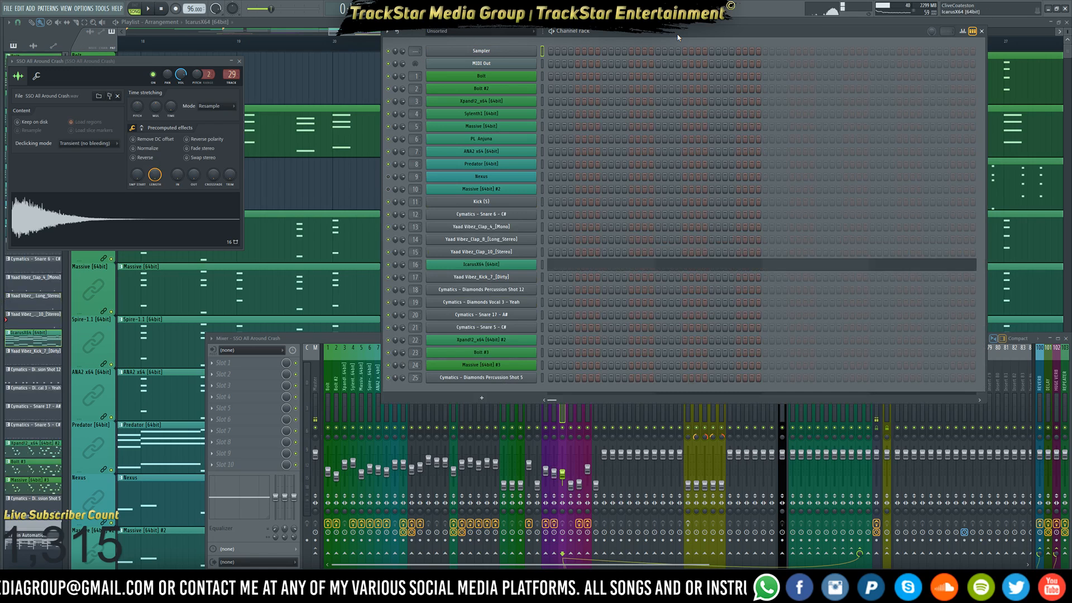
{"action": "scroll", "coordinate": [677, 36], "scroll_direction": "up", "scroll_amount": 2}
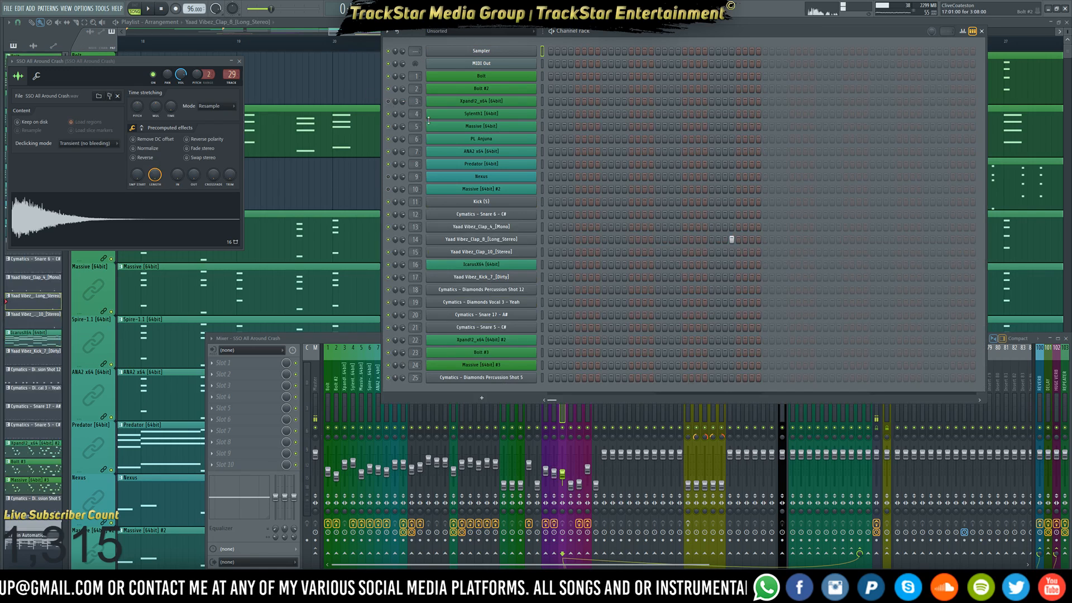
{"action": "key", "text": "F12"}
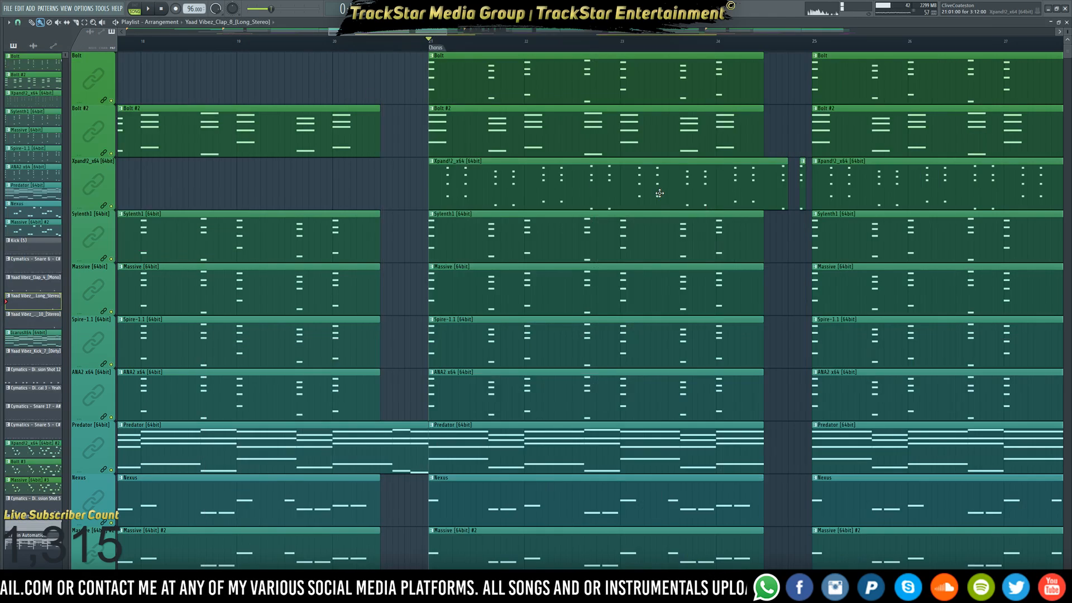
View the whole arrangement and play the chorus from bar 21 to find the next effect that needs mixing
{"action": "key", "text": "shift+4"}
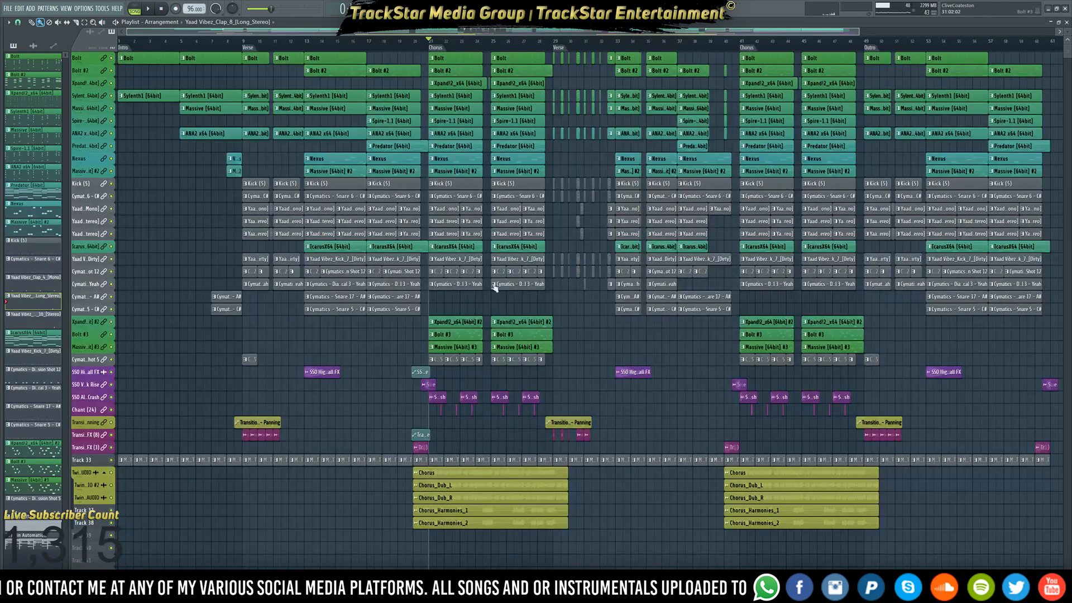
{"action": "key", "text": "space"}
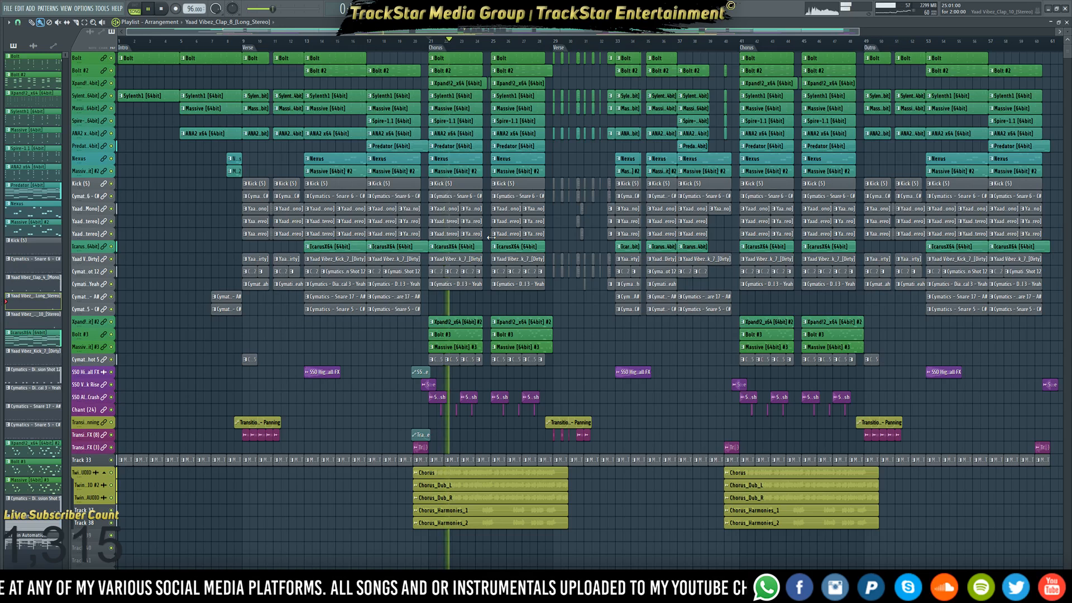
{"action": "key", "text": "space"}
{"action": "scroll", "coordinate": [559, 335], "scroll_direction": "down", "scroll_amount": 5}
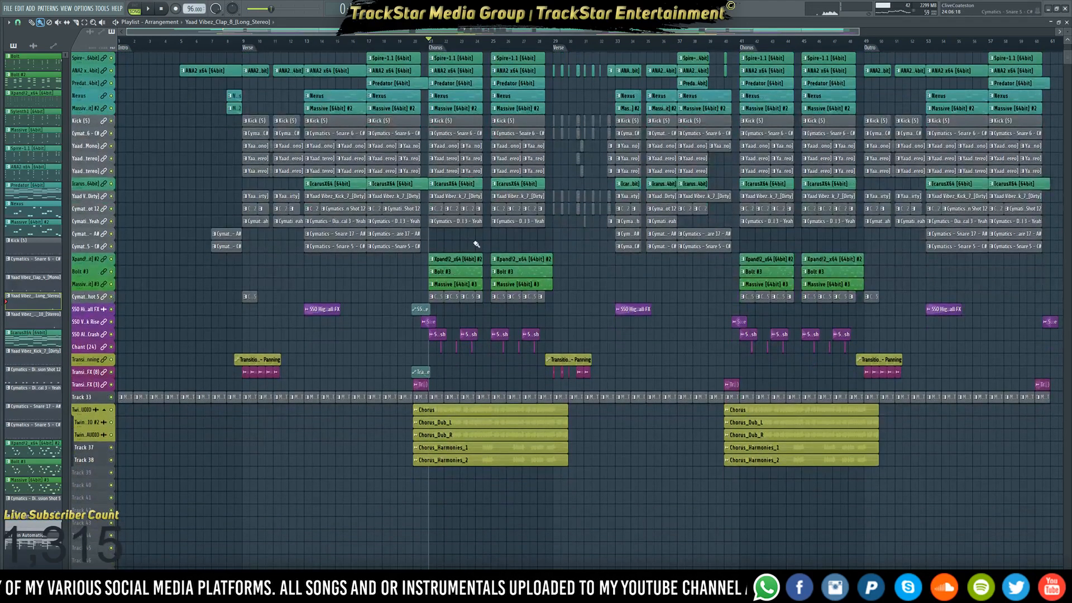
{"action": "scroll", "coordinate": [468, 47], "scroll_direction": "up", "scroll_amount": 2}
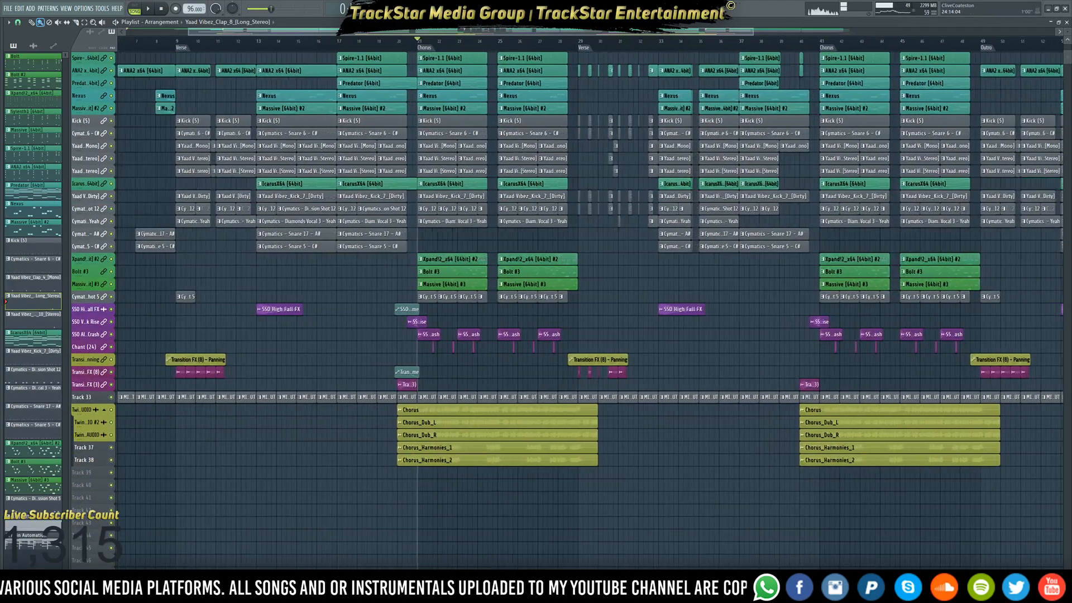
Show the mixer and raise the Chant (24) track's volume to about -11.8 dB
{"action": "key", "text": "F9"}
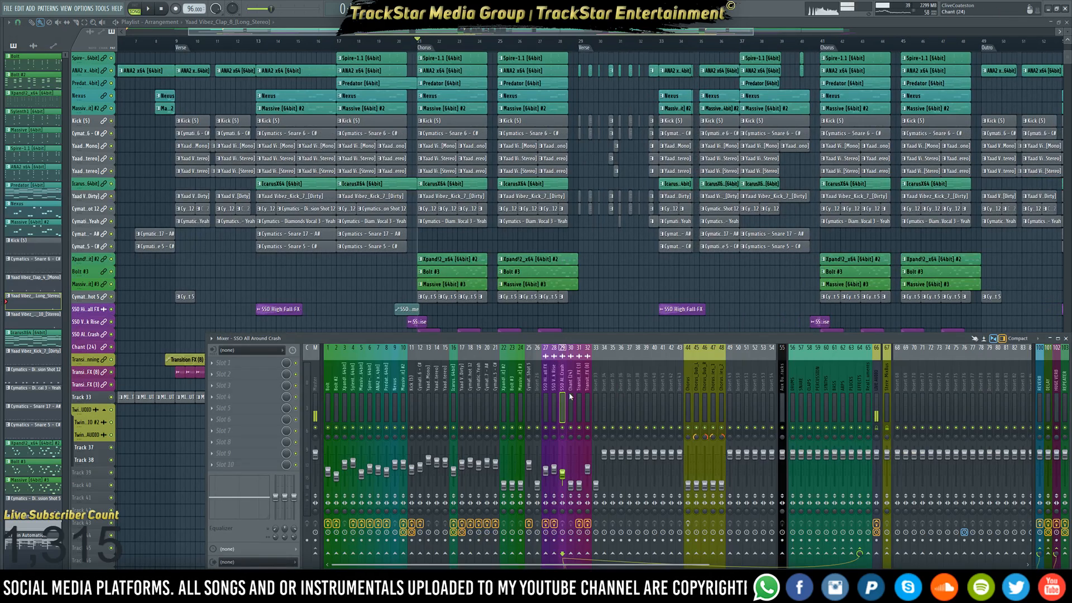
{"action": "left_click", "coordinate": [570, 396]}
{"action": "left_click_drag", "start_coordinate": [571, 485], "coordinate": [570, 469]}
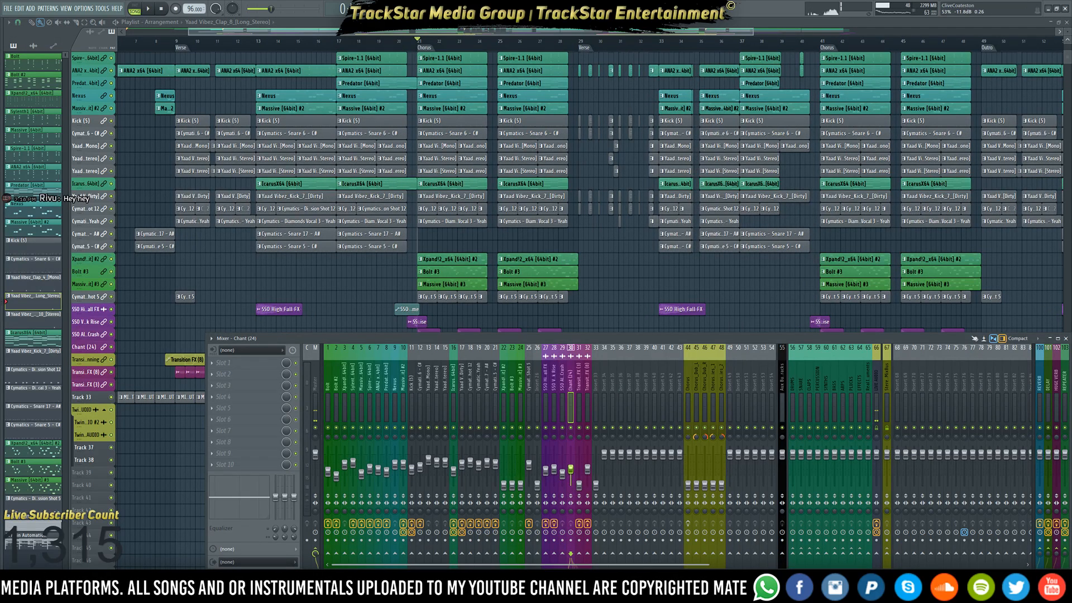
Audition the chorus with the new chant level and route Chant (24) only to the EFFECTS track
{"action": "key", "text": "space"}
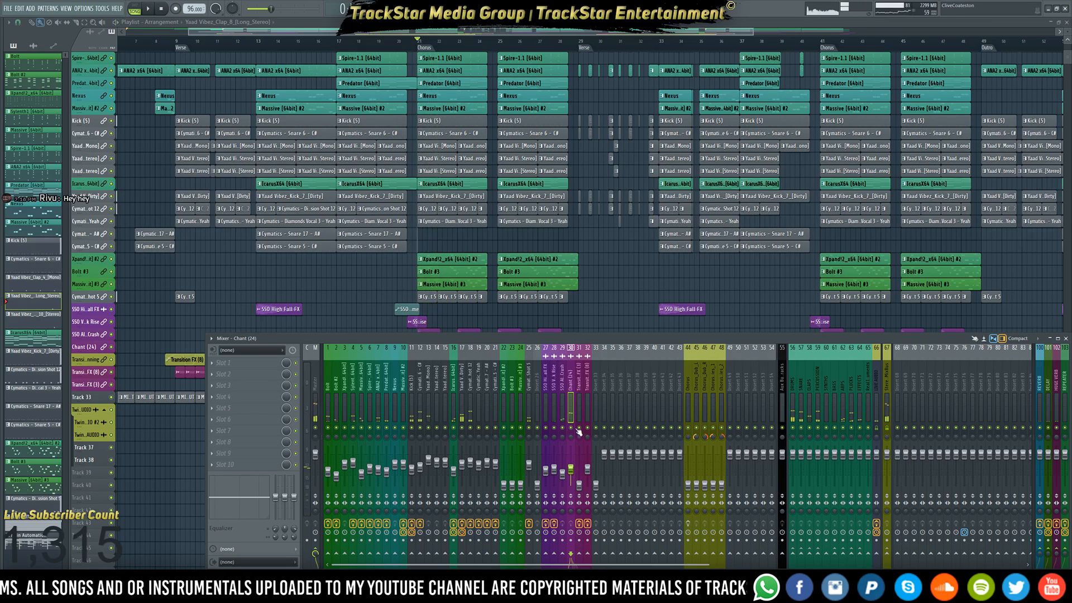
{"action": "key", "text": "space"}
{"action": "right_click", "coordinate": [860, 553]}
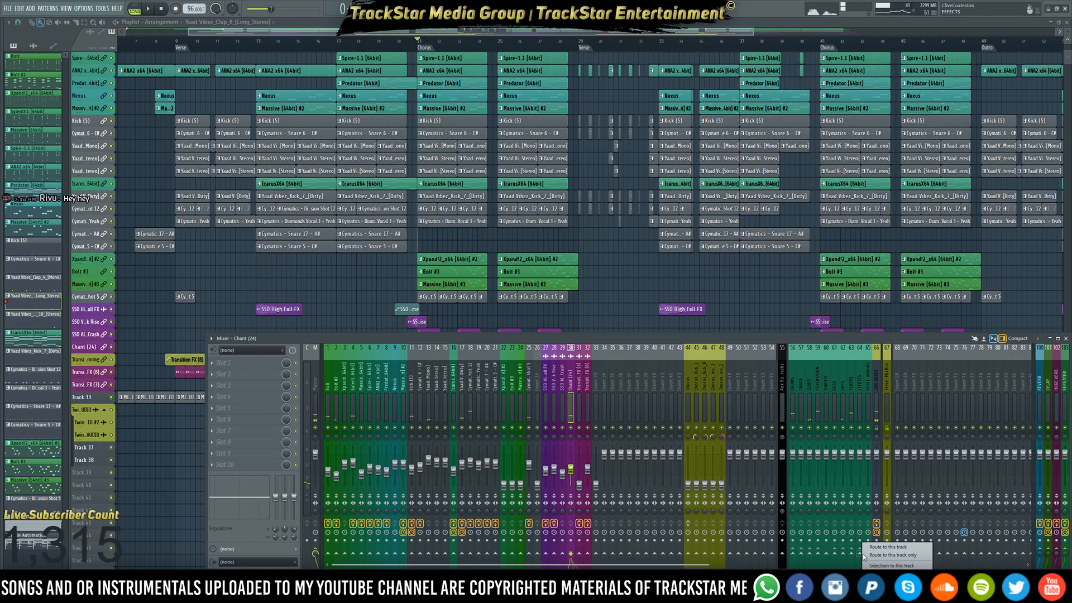
{"action": "left_click", "coordinate": [894, 555]}
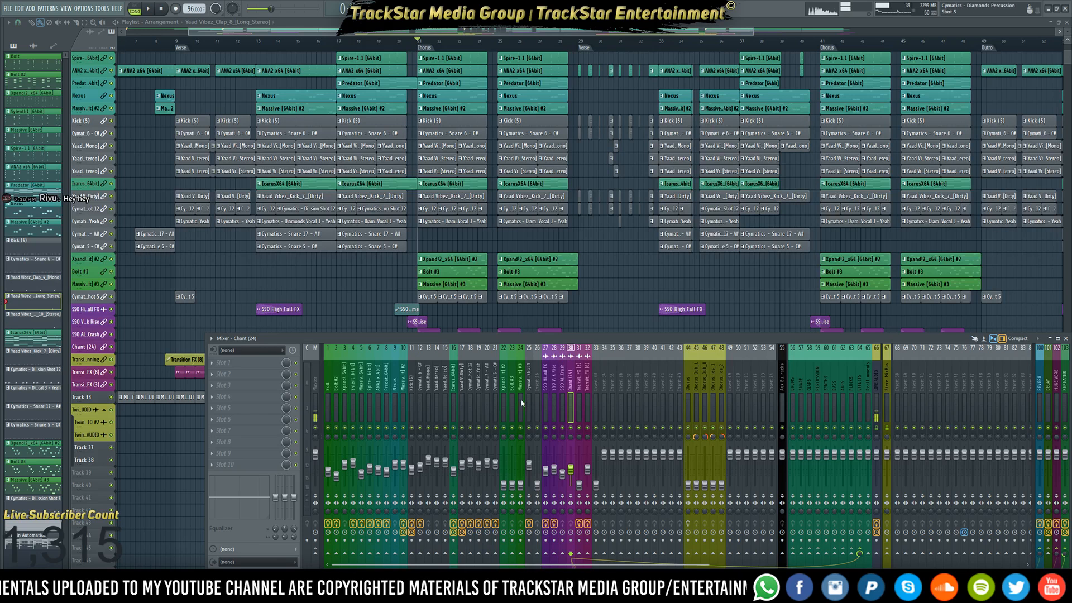
Check the percussion tracks' sends, copy the send value from Cymatics - Diamonds Vocal 3 - Yeah, and reselect Chant (24)
{"action": "left_click", "coordinate": [492, 398]}
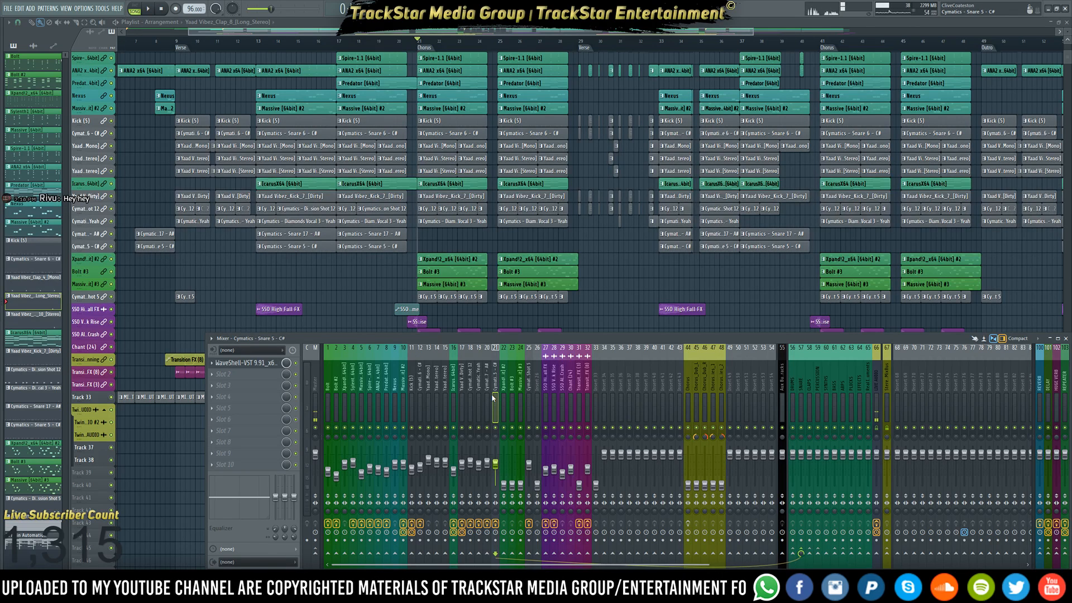
{"action": "left_click", "coordinate": [501, 398]}
{"action": "left_click", "coordinate": [470, 397]}
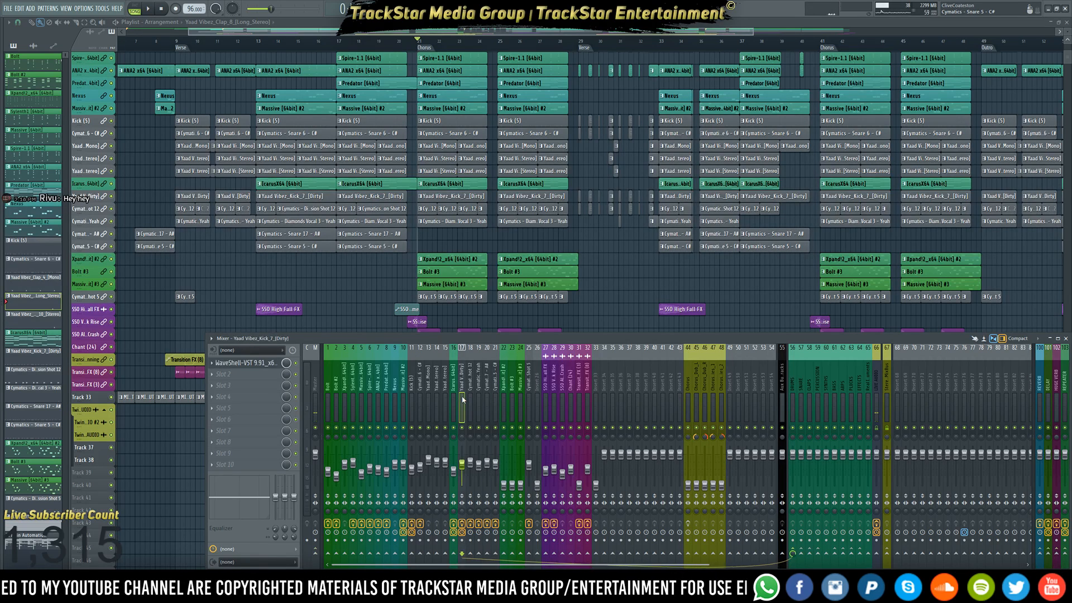
{"action": "left_click", "coordinate": [477, 397]}
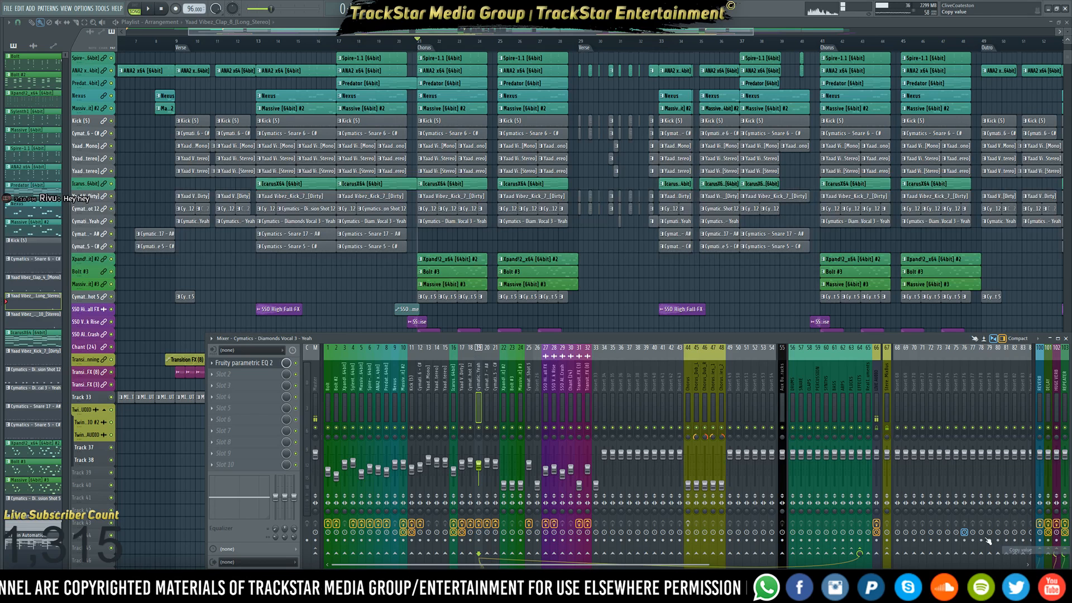
{"action": "left_click", "coordinate": [572, 405]}
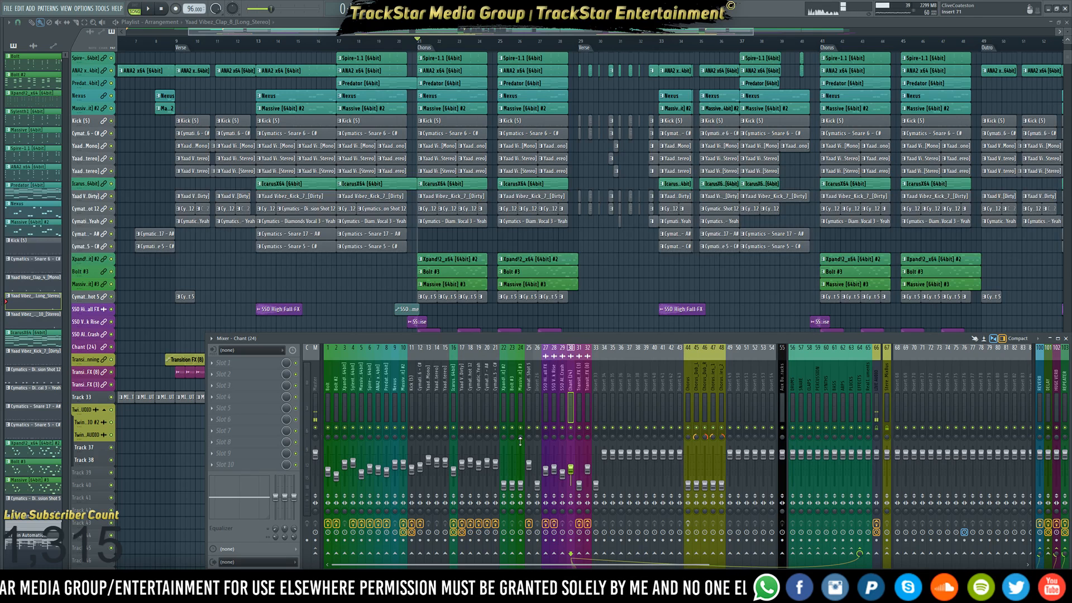
Load Fruity parametric EQ 2 from the stock plugins into the first effect slot of Chant (24)
{"action": "left_click", "coordinate": [246, 368]}
{"action": "mouse_move", "coordinate": [223, 373]}
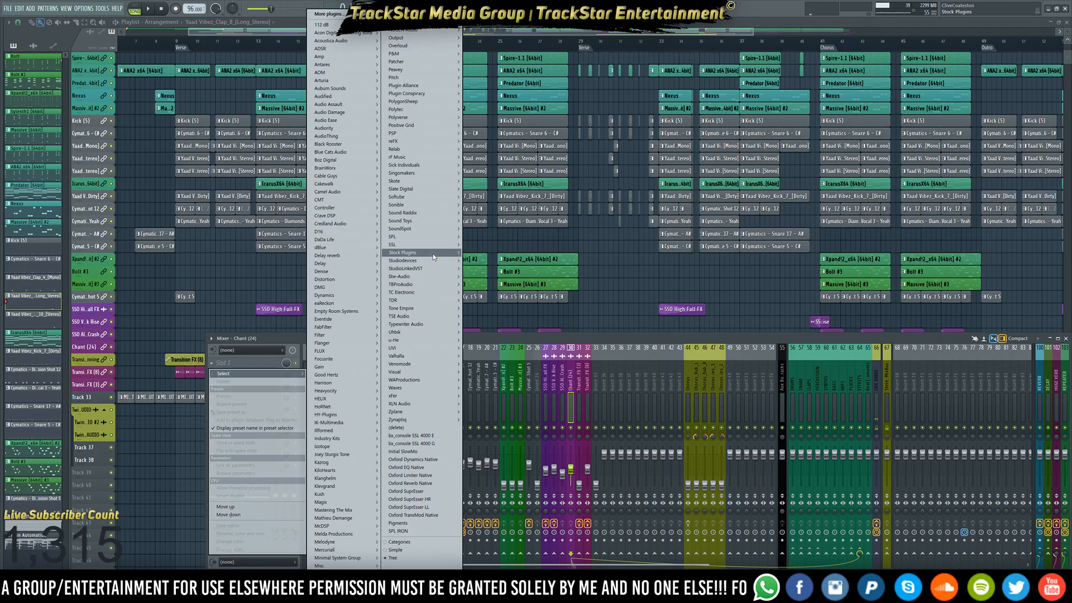
{"action": "mouse_move", "coordinate": [433, 254]}
{"action": "mouse_move", "coordinate": [485, 261]}
{"action": "left_click", "coordinate": [533, 260]}
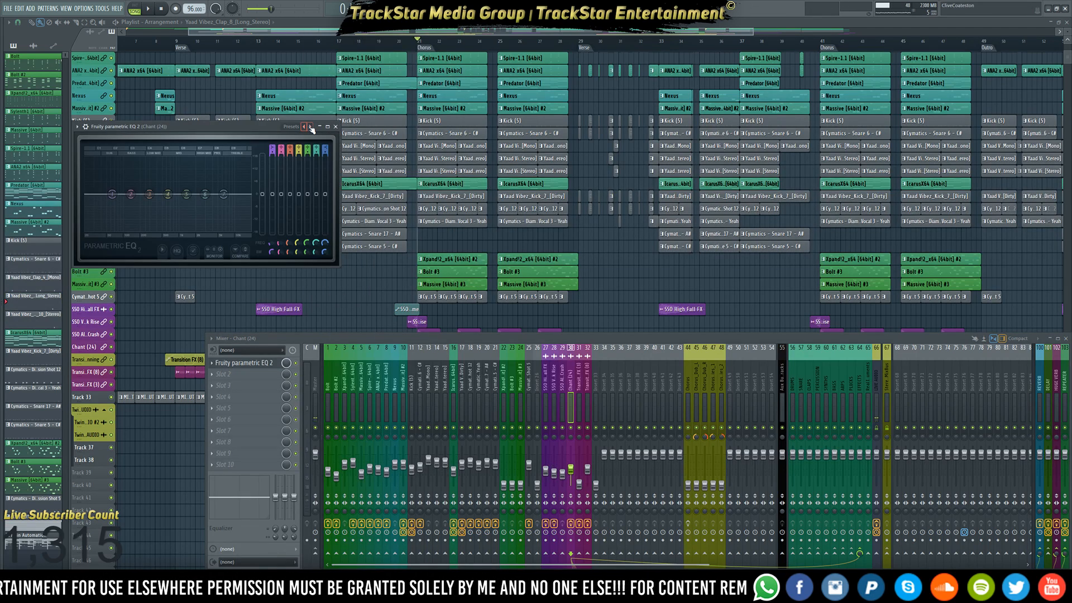
Try the Snares preset in the chant's EQ and reshape its low-frequency bands
{"action": "left_click", "coordinate": [304, 126]}
{"action": "left_click", "coordinate": [323, 285]}
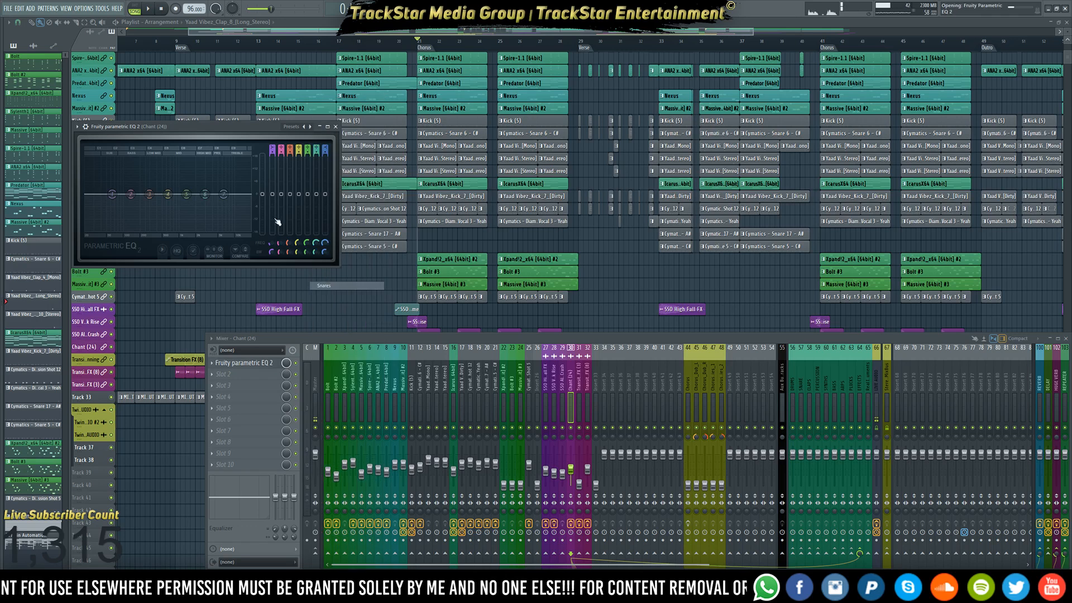
{"action": "left_click_drag", "start_coordinate": [226, 136], "coordinate": [623, 173]}
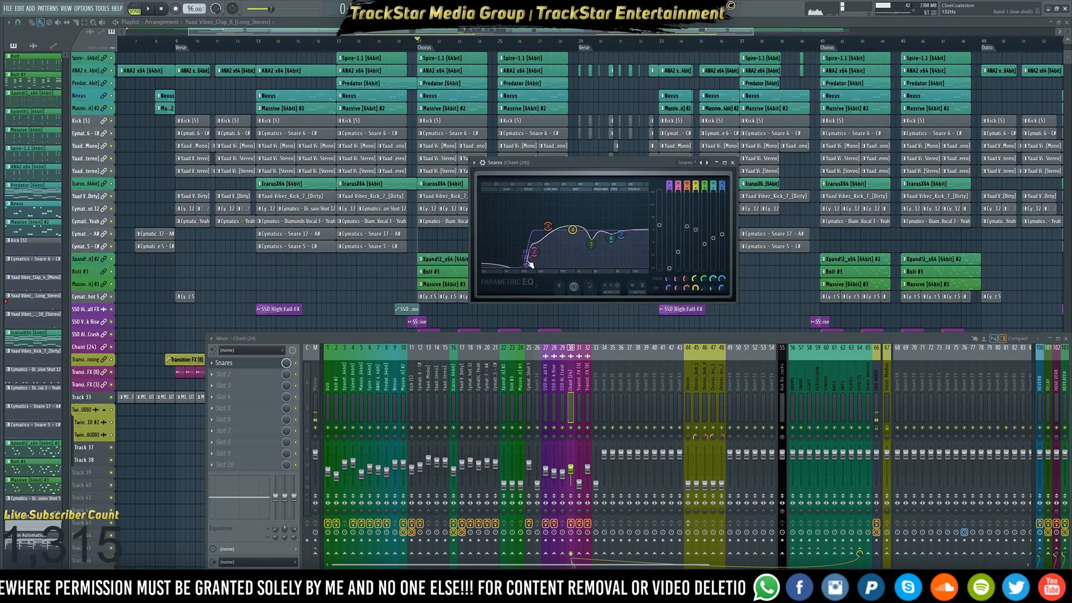
{"action": "left_click_drag", "start_coordinate": [527, 266], "coordinate": [496, 264]}
{"action": "scroll", "coordinate": [537, 267], "scroll_direction": "up", "scroll_amount": 6}
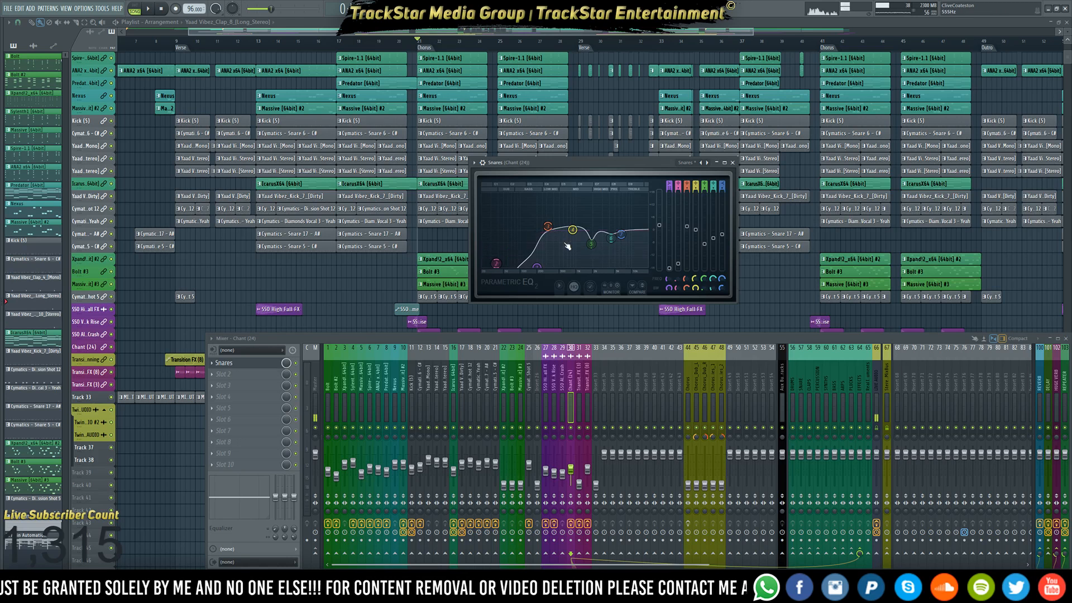
{"action": "left_click_drag", "start_coordinate": [547, 226], "coordinate": [548, 226]}
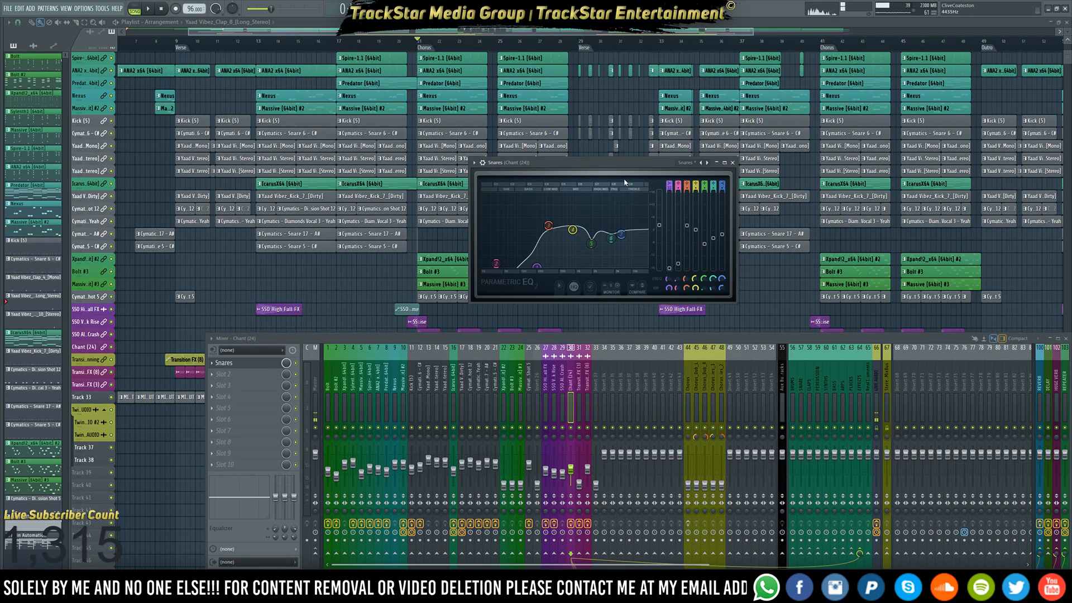
Play the chorus to hear the chant with the EQ, and lower the Chant (24) track's volume slightly
{"action": "left_click_drag", "start_coordinate": [637, 162], "coordinate": [609, 172]}
{"action": "key", "text": "space"}
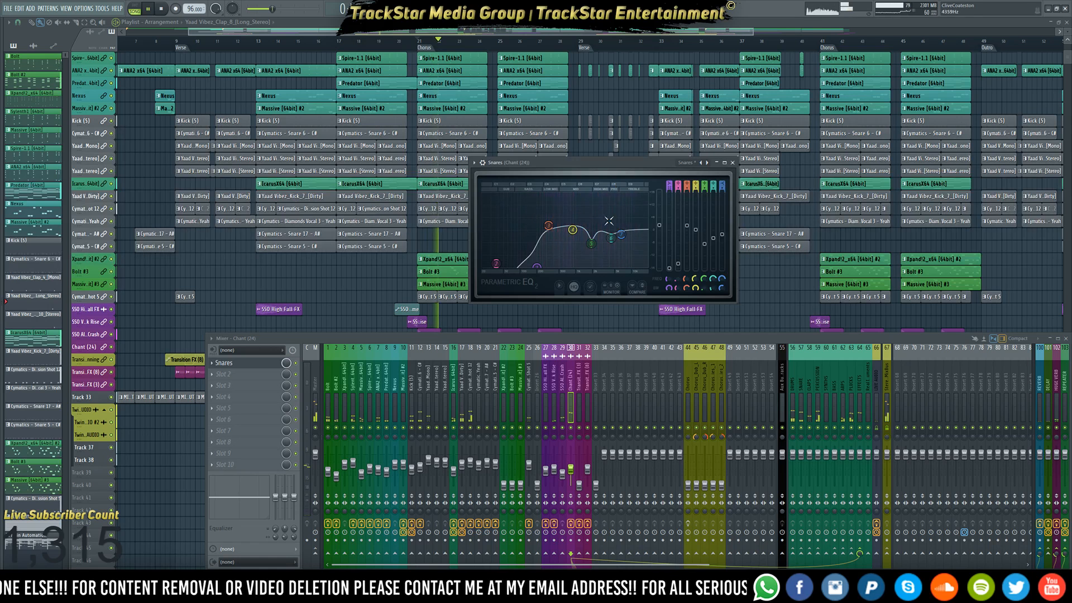
{"action": "key", "text": "space"}
{"action": "left_click_drag", "start_coordinate": [572, 470], "coordinate": [572, 473]}
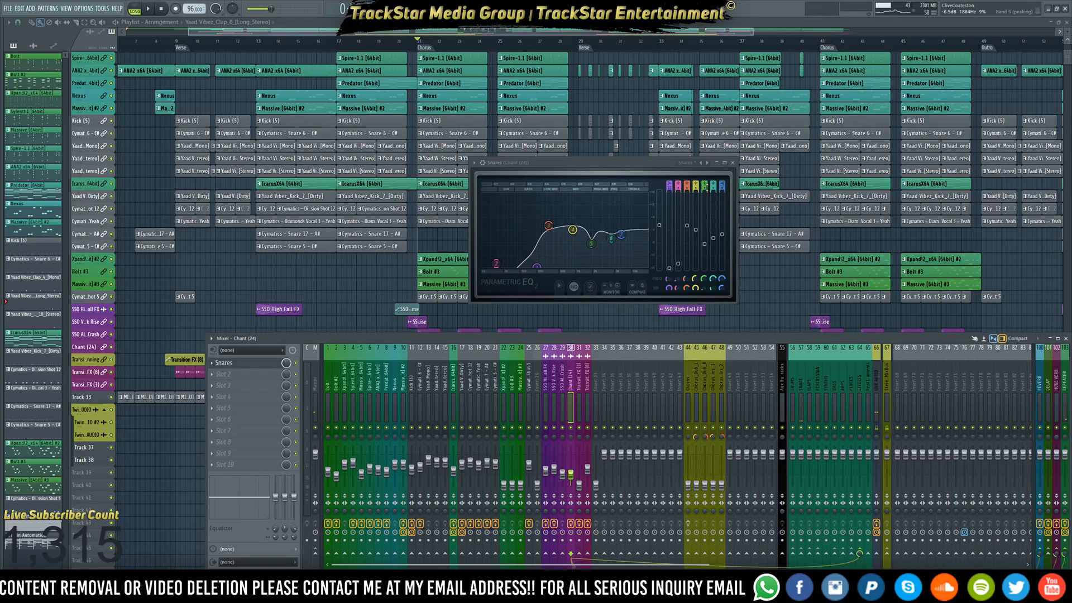
Apply the Master Lo + Hi-Pass Filter preset to the chant's EQ, soften band 1's slope and raise its high-pass cutoff
{"action": "left_click", "coordinate": [703, 166]}
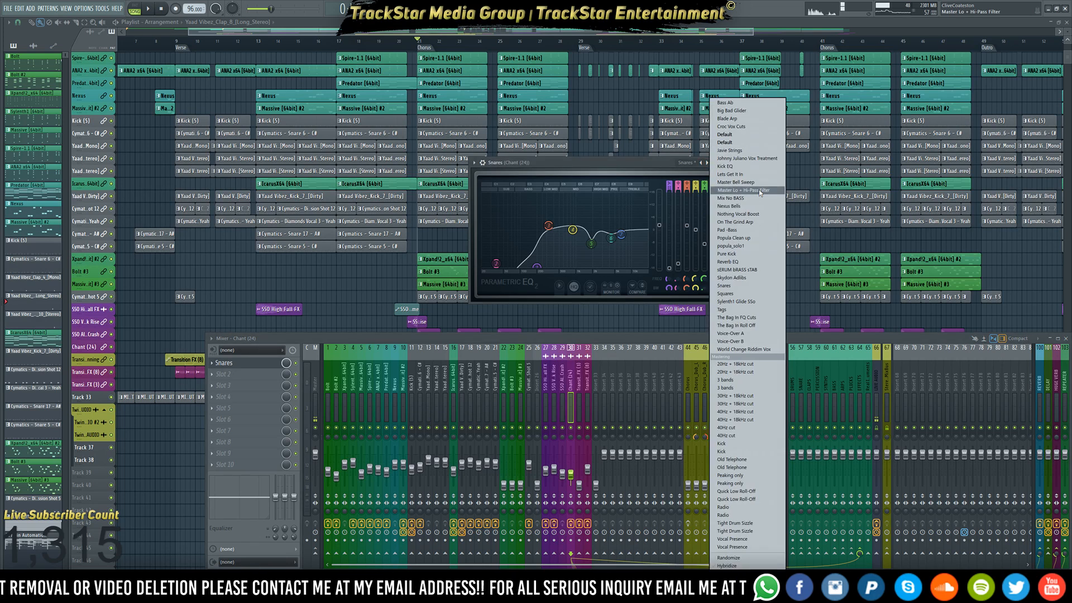
{"action": "left_click", "coordinate": [720, 190]}
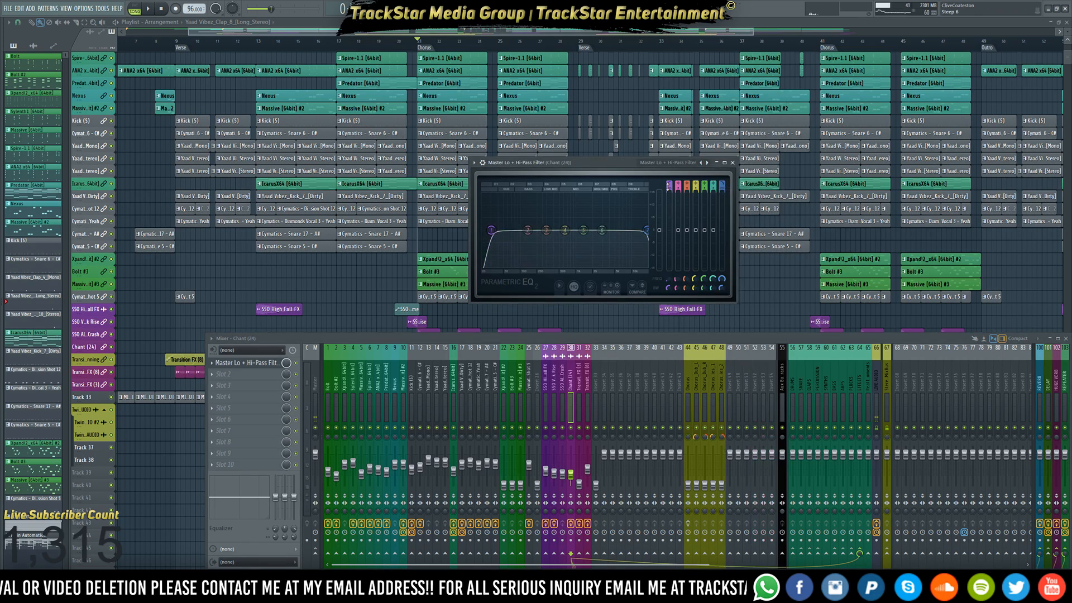
{"action": "left_click_drag", "start_coordinate": [668, 187], "coordinate": [668, 178]}
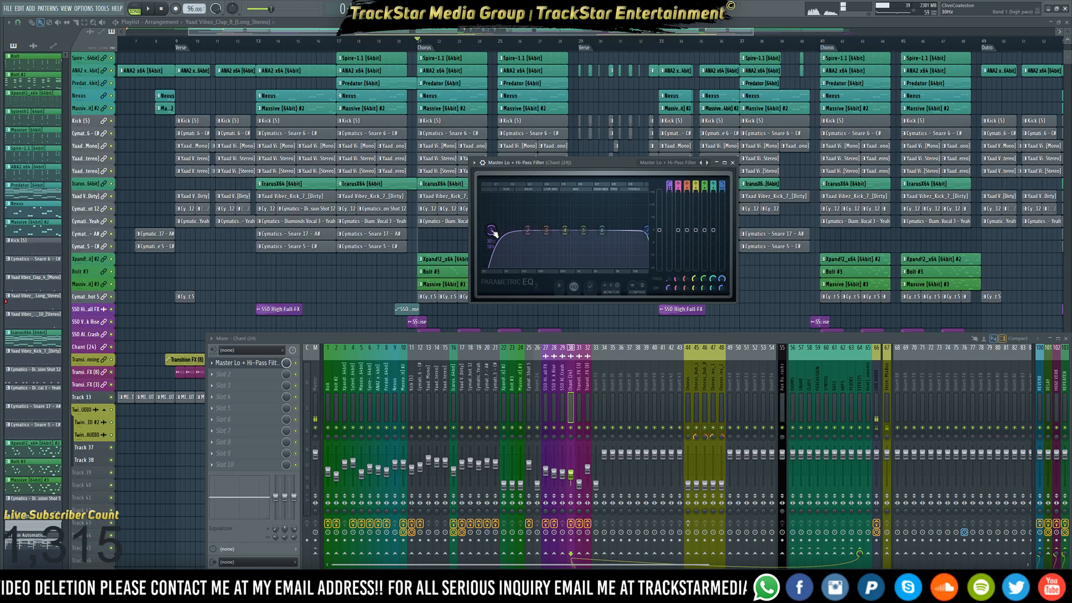
{"action": "left_click_drag", "start_coordinate": [494, 233], "coordinate": [531, 231]}
Add a slight boost with EQ band 6 at about 6 kHz on the chant while the chorus plays
{"action": "key", "text": "space"}
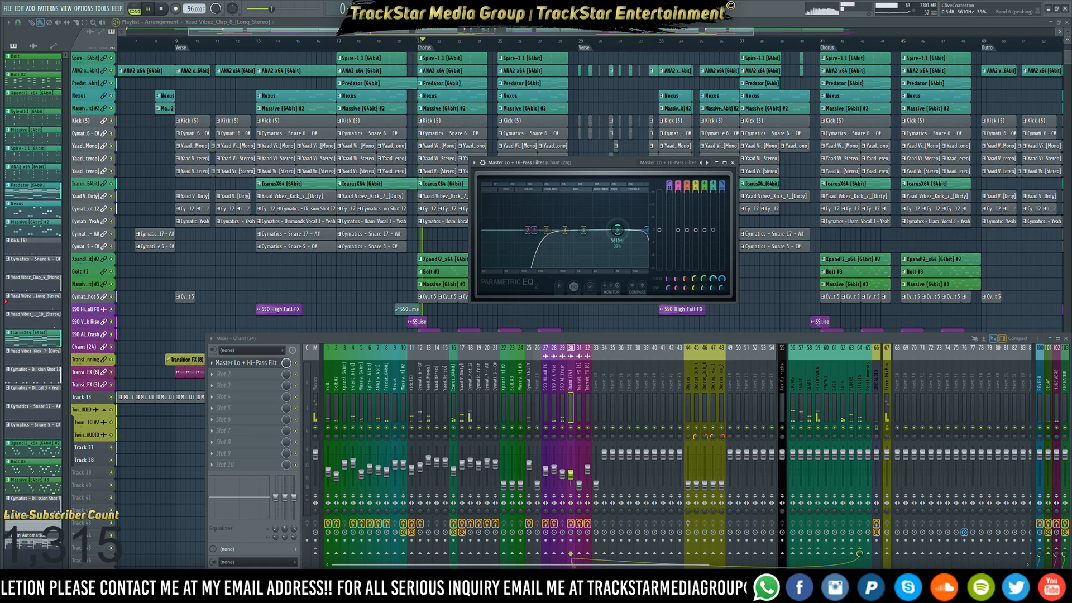
{"action": "left_click_drag", "start_coordinate": [617, 229], "coordinate": [620, 228]}
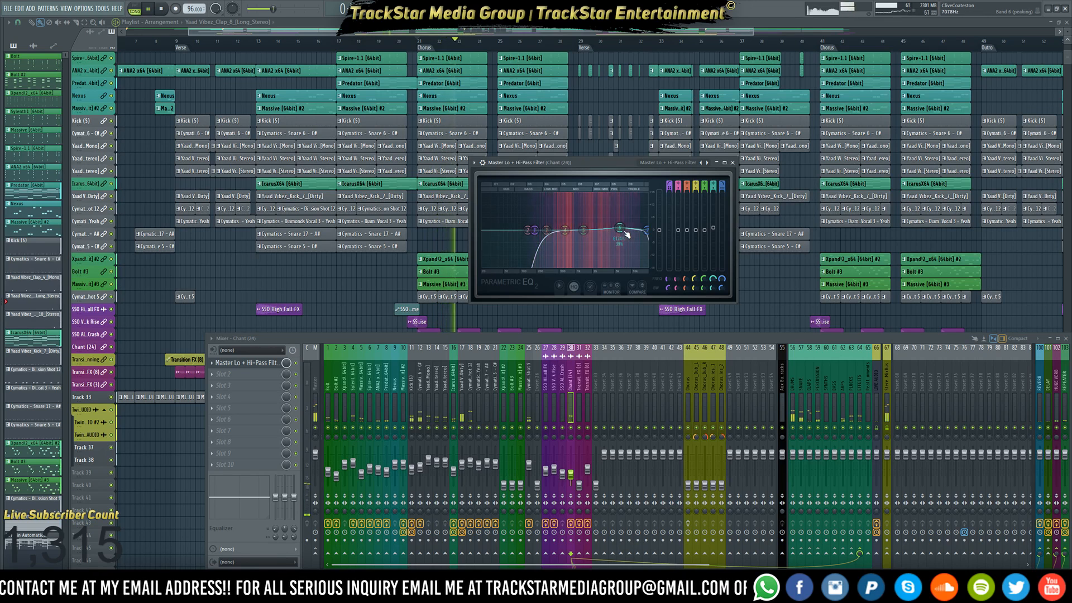
{"action": "left_click_drag", "start_coordinate": [627, 234], "coordinate": [624, 238]}
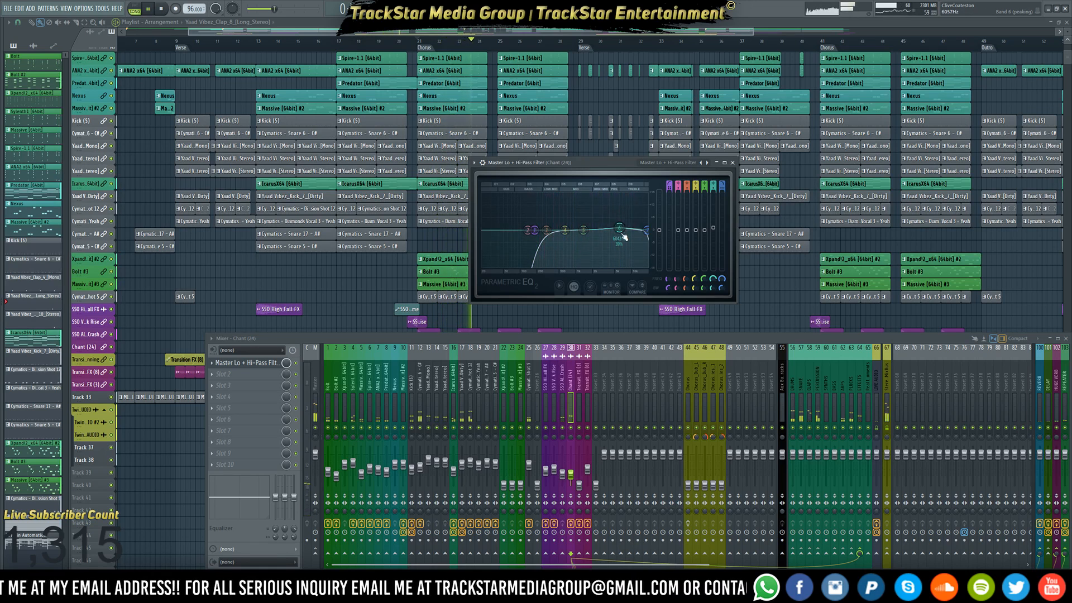
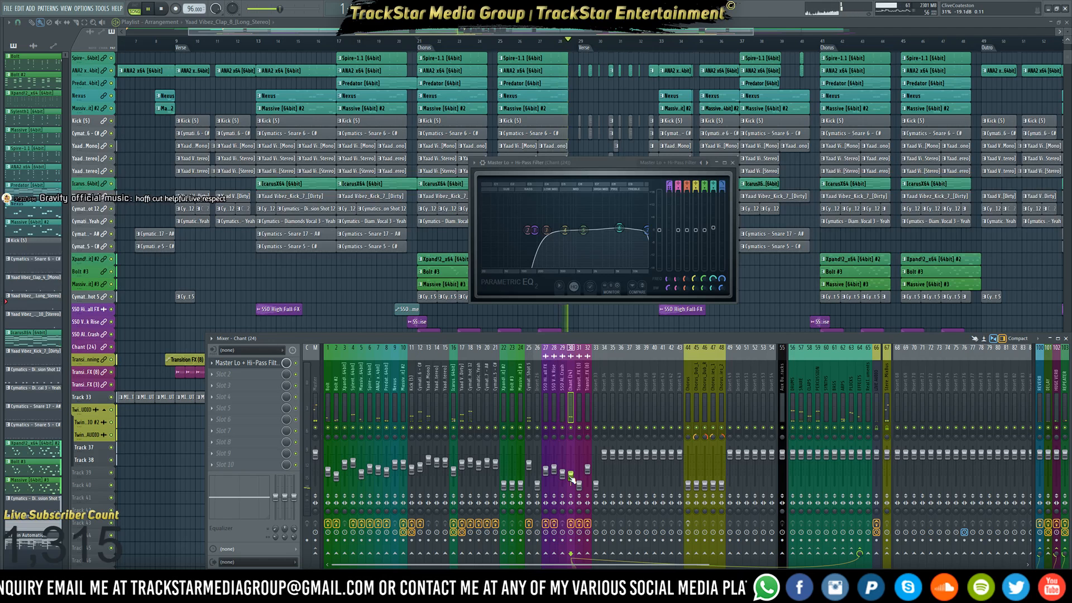
Place the EQ window clear of the mixer and replay the chorus to judge the equalized chant in the mix
{"action": "key", "text": "space"}
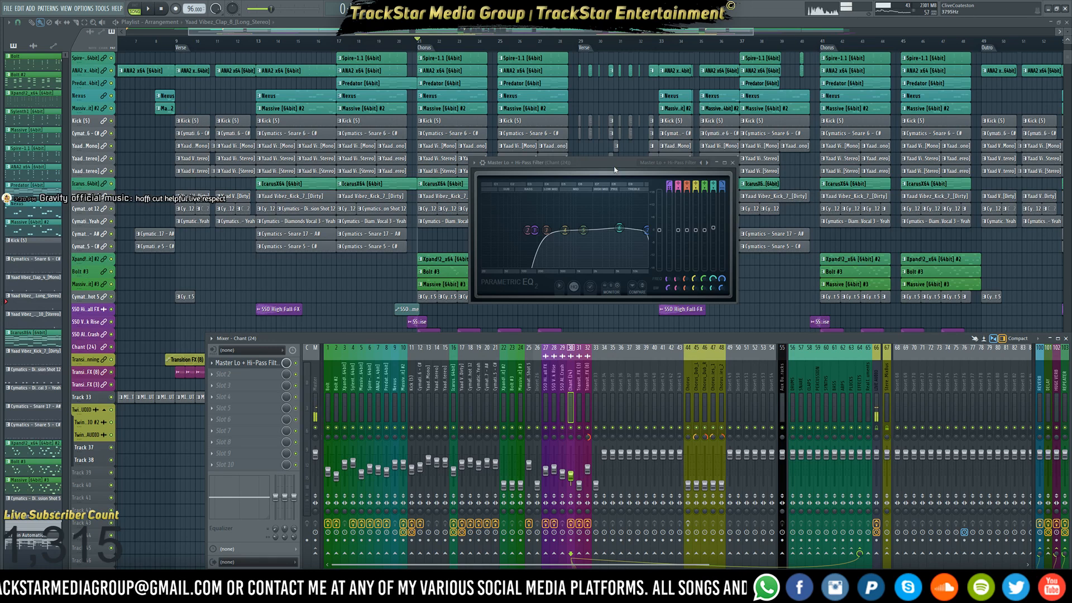
{"action": "left_click_drag", "start_coordinate": [616, 167], "coordinate": [901, 102]}
{"action": "key", "text": "space"}
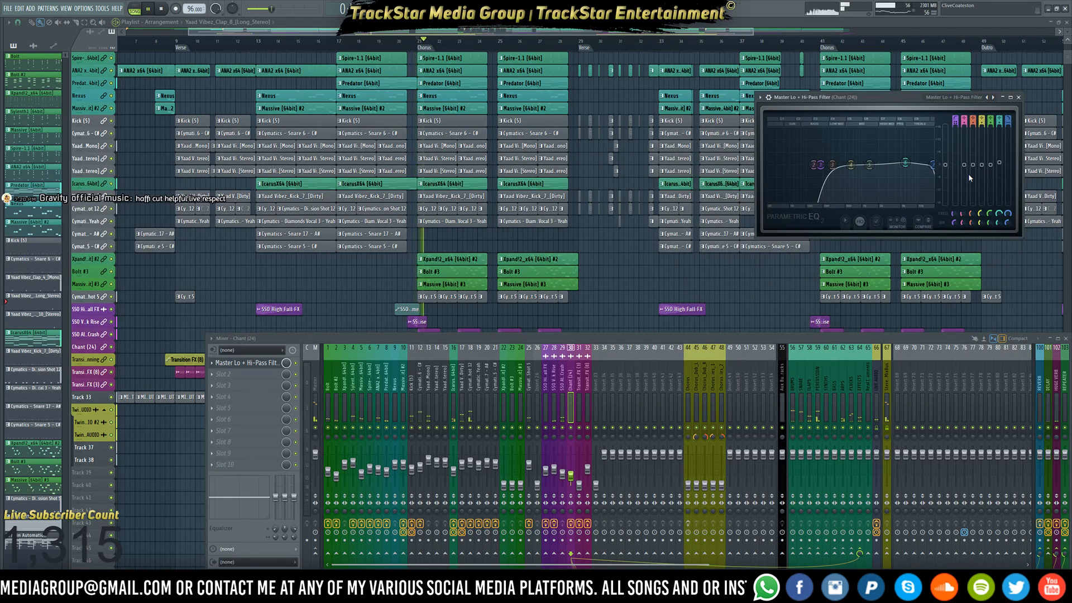
{"action": "key", "text": "space"}
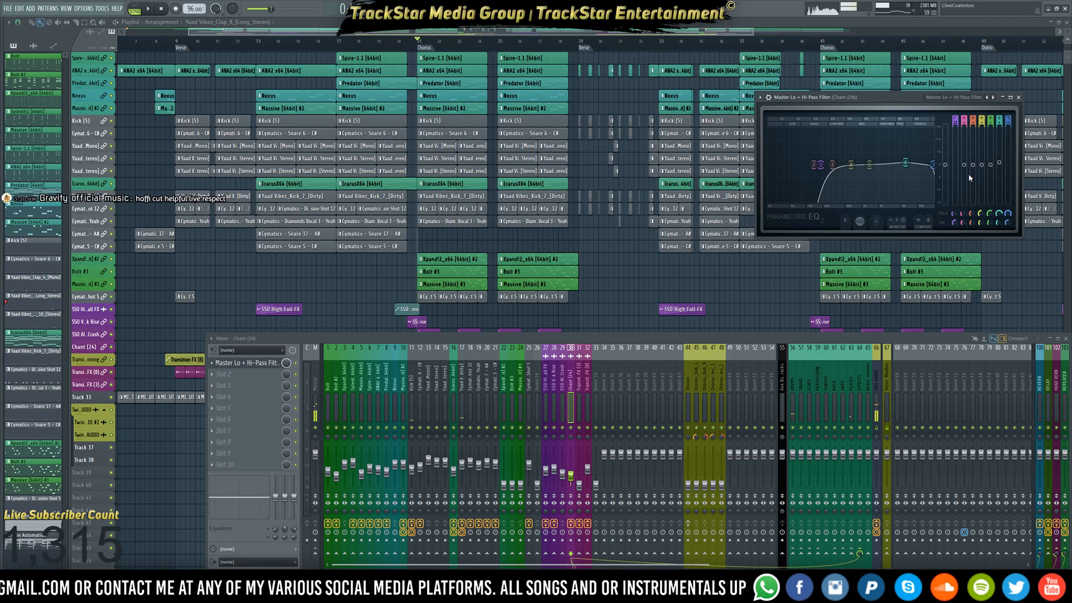
{"action": "key", "text": "space"}
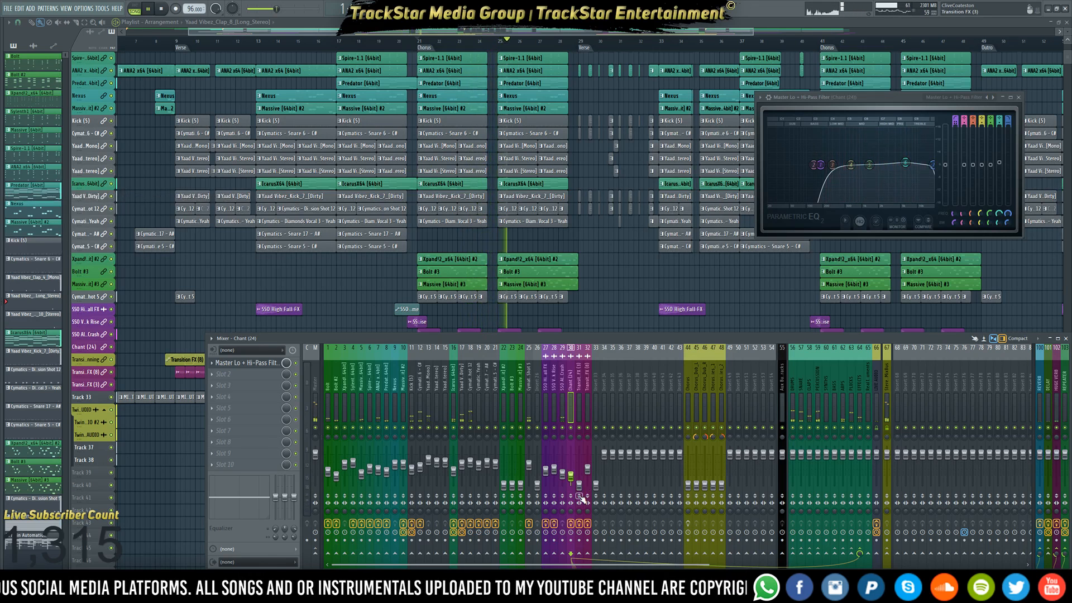
{"action": "key", "text": "space"}
{"action": "key", "text": "space"}
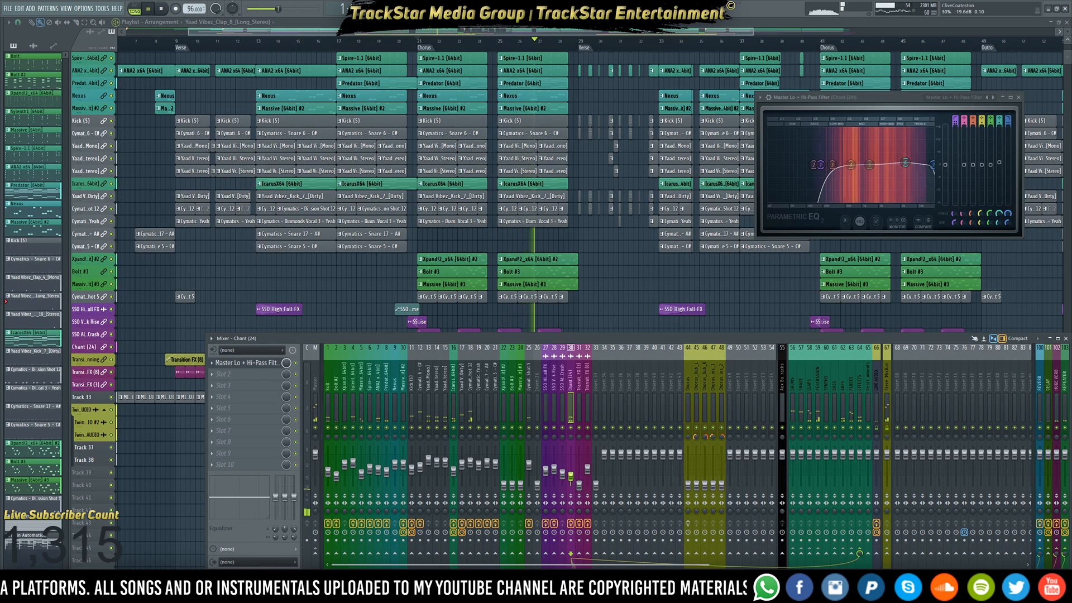
{"action": "key", "text": "space"}
Try raising the Transition FX (3) track's volume to about -17.9 dB and check it in playback
{"action": "left_click", "coordinate": [579, 478]}
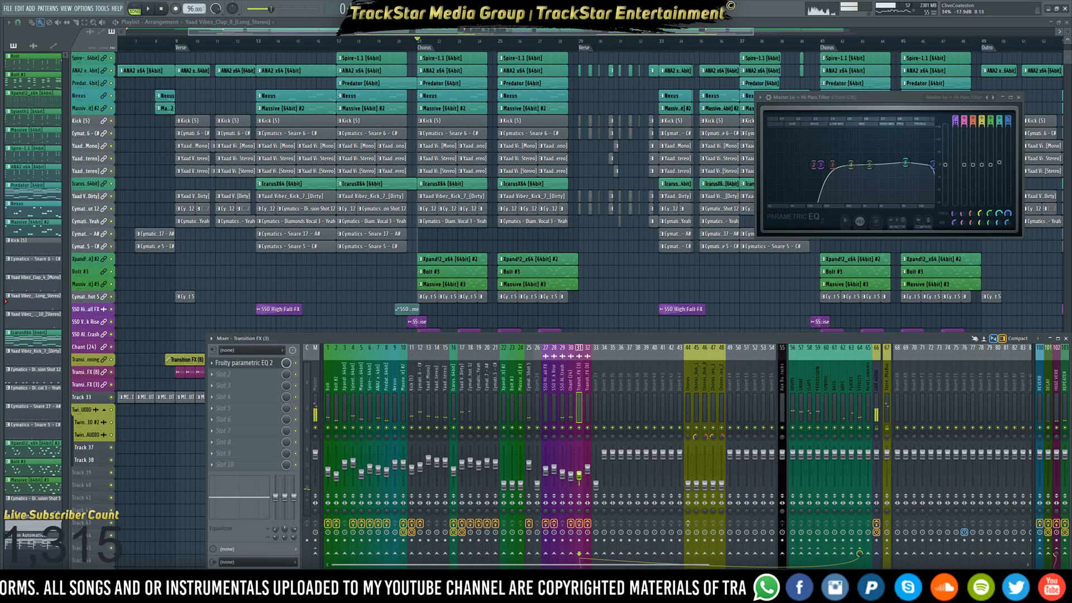
{"action": "key", "text": "space"}
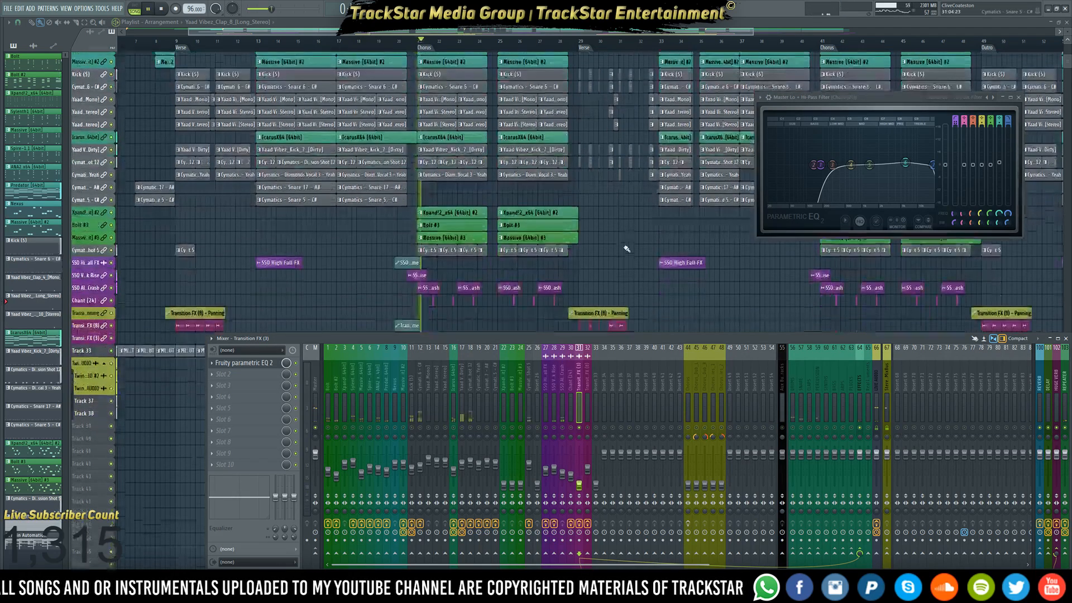
{"action": "scroll", "coordinate": [622, 249], "scroll_direction": "down", "scroll_amount": 3}
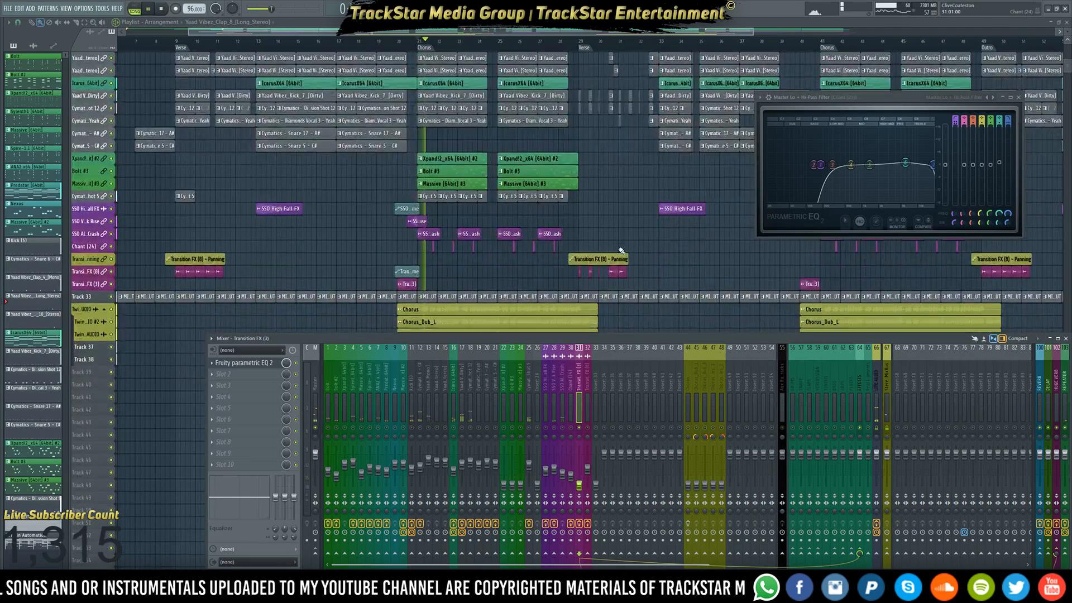
{"action": "key", "text": "space"}
Inspect the Transition FX (8) - Panning automation clip's settings and survey the whole arrangement's transition clips
{"action": "double_click", "coordinate": [594, 262]}
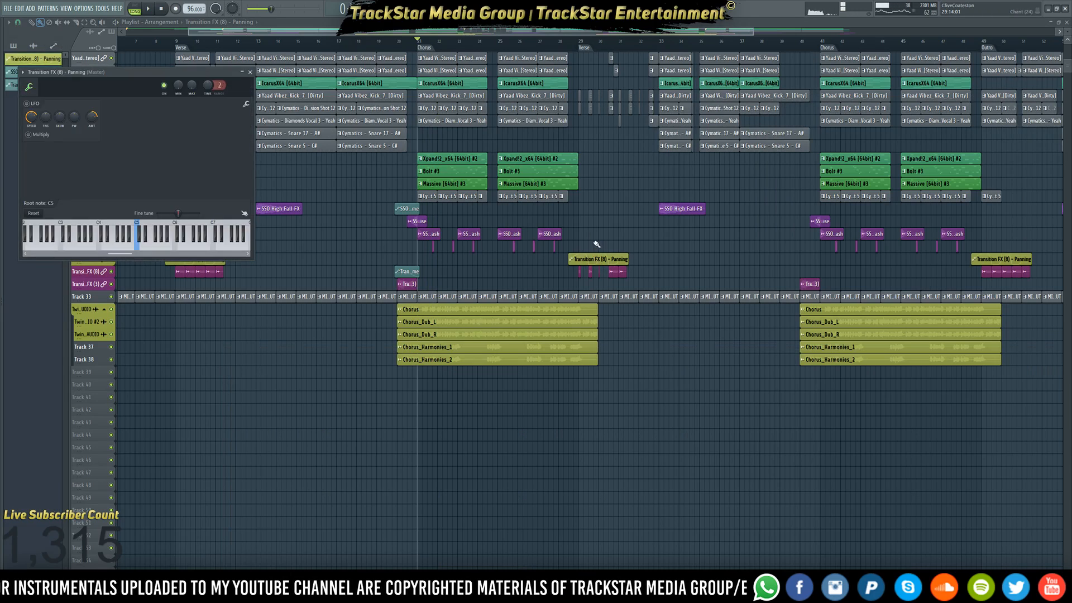
{"action": "key", "text": "Escape"}
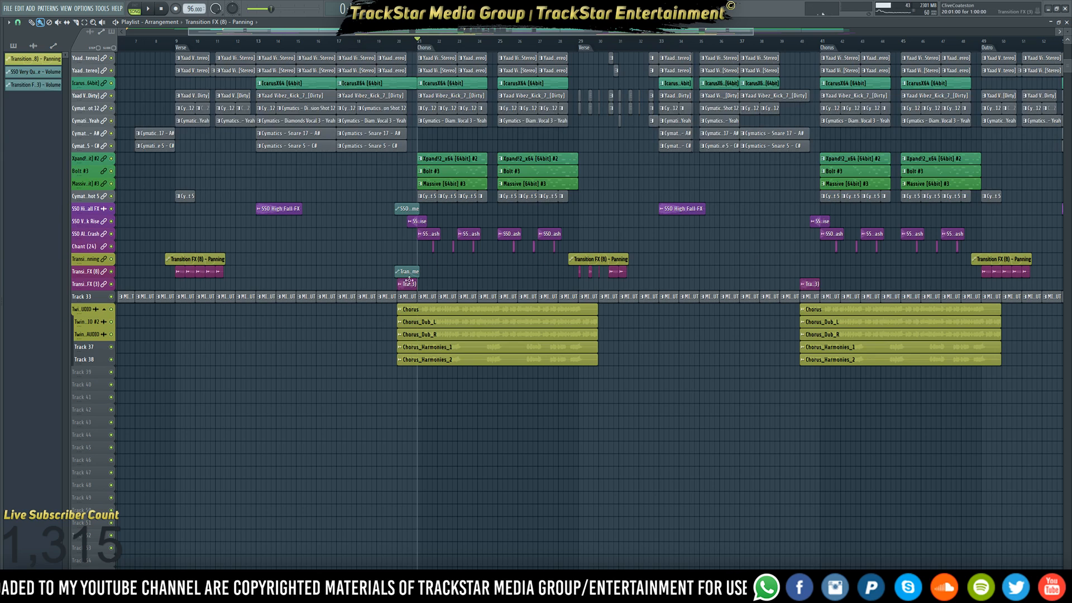
{"action": "scroll", "coordinate": [639, 212], "scroll_direction": "up", "scroll_amount": 8}
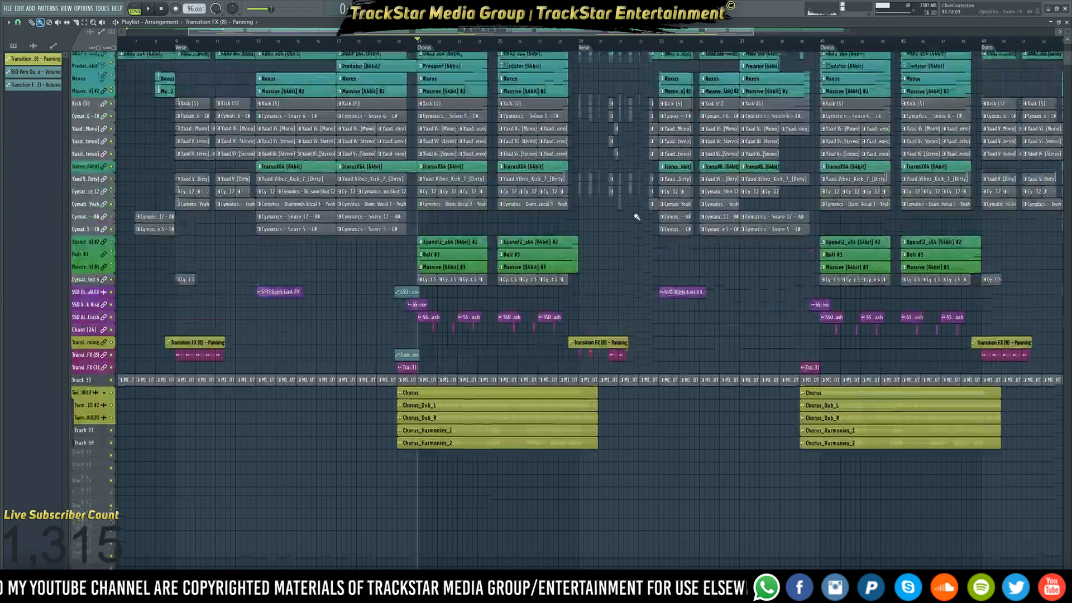
{"action": "scroll", "coordinate": [648, 202], "scroll_direction": "down", "scroll_amount": 3}
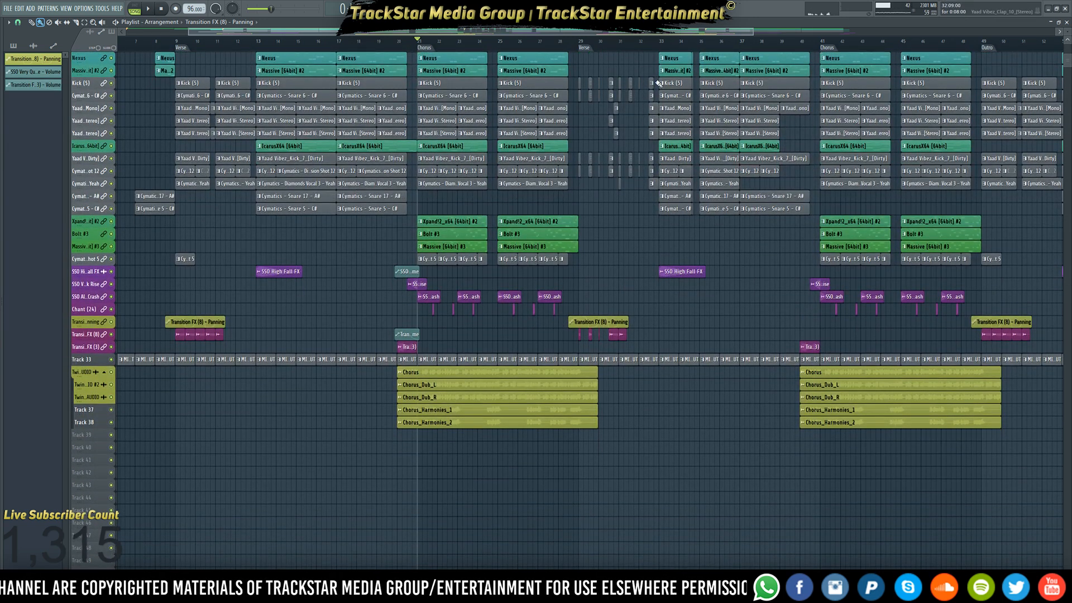
{"action": "right_click", "coordinate": [697, 125], "text": "ctrl"}
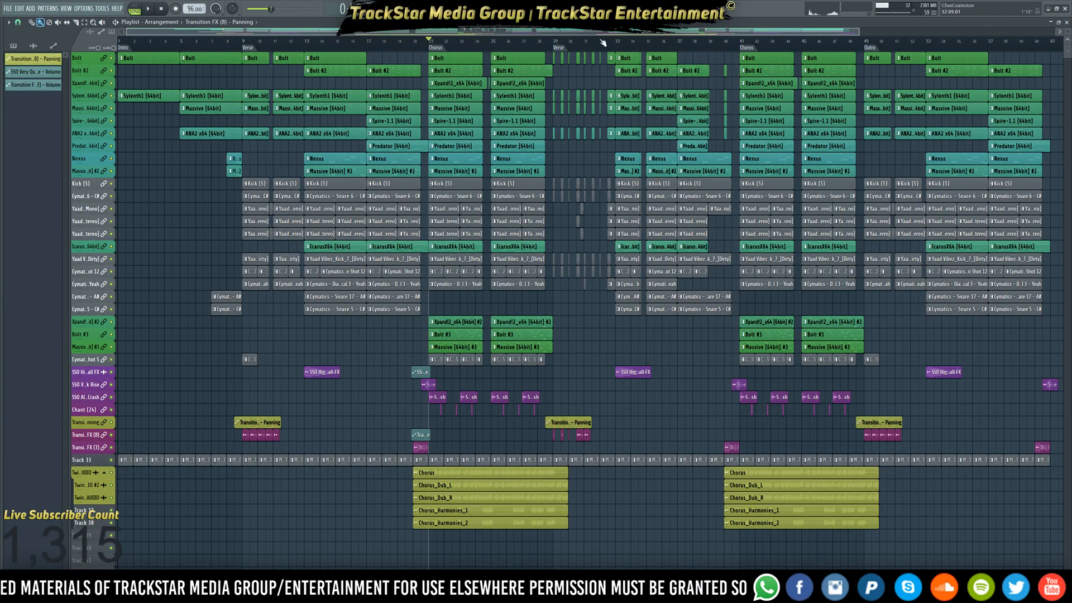
Show the mixer and the automation channels in the channel rack, and play the first chorus's opening
{"action": "key", "text": "F9"}
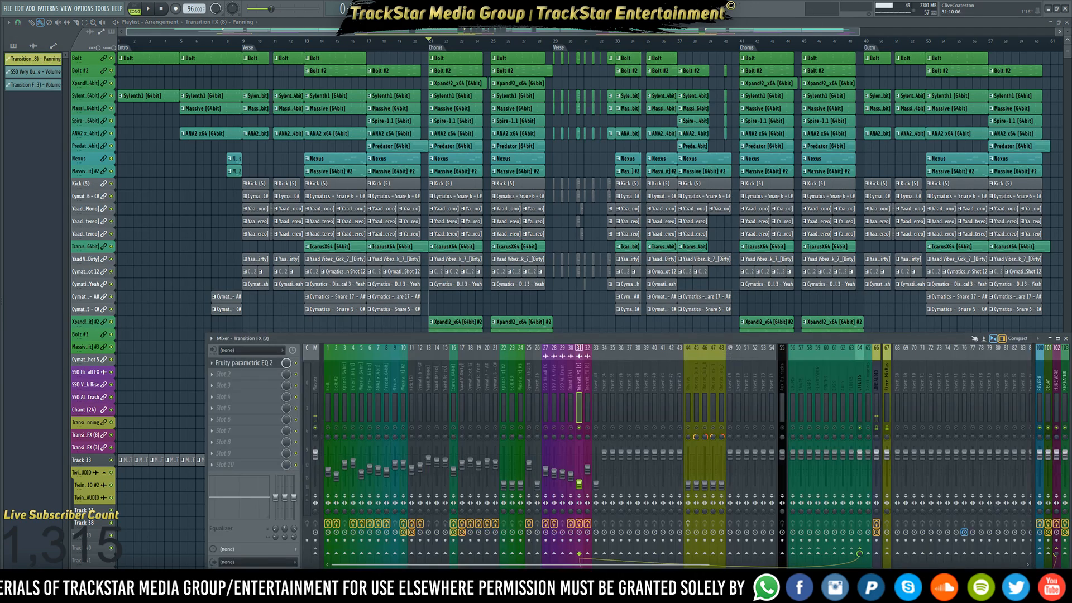
{"action": "key", "text": "F6"}
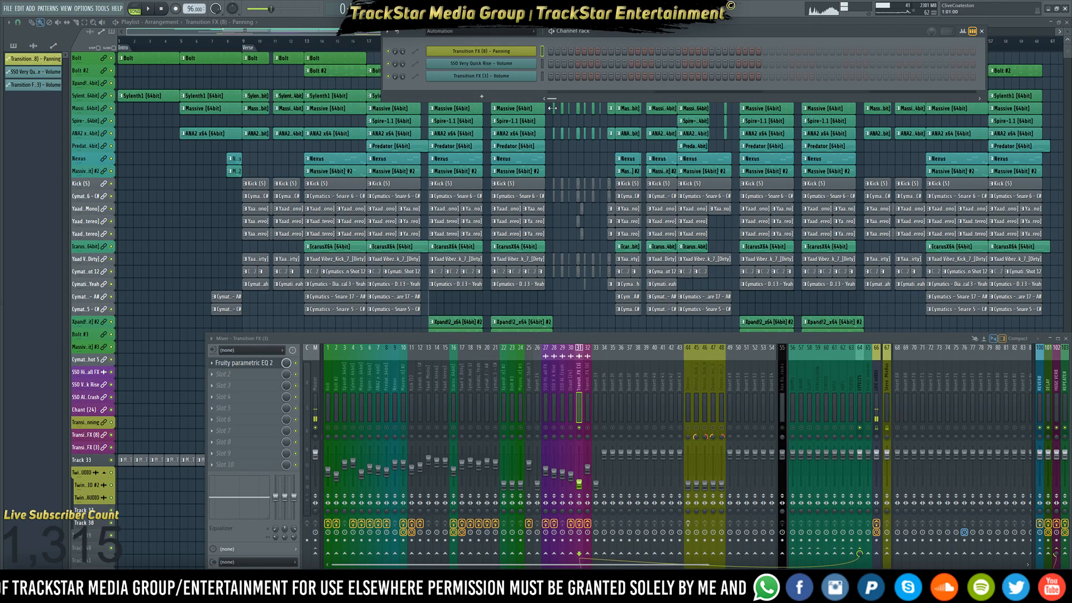
{"action": "scroll", "coordinate": [573, 229], "scroll_direction": "down", "scroll_amount": 5}
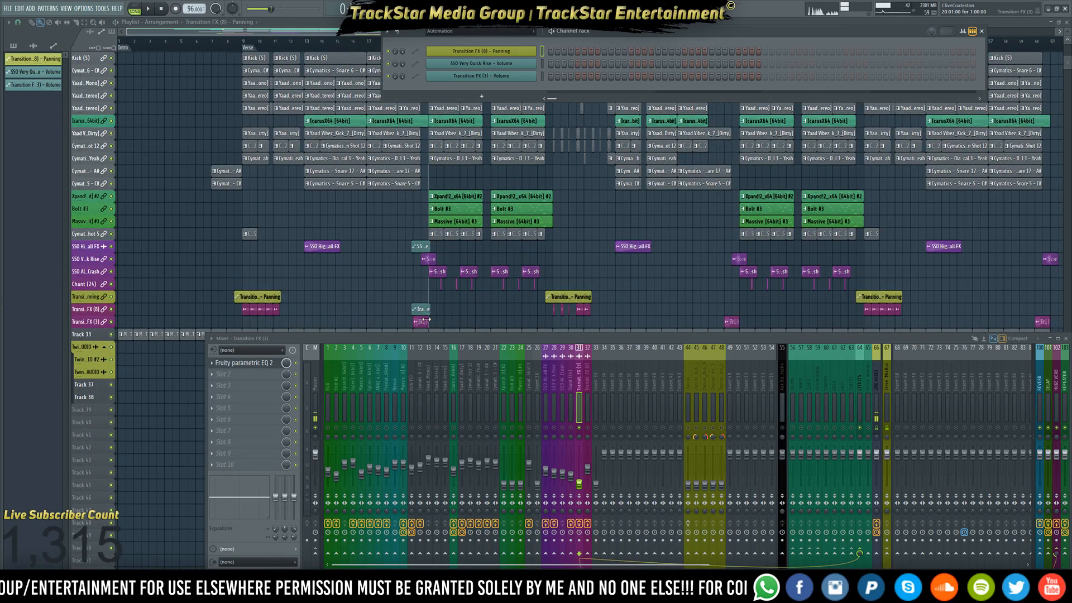
{"action": "key", "text": "space"}
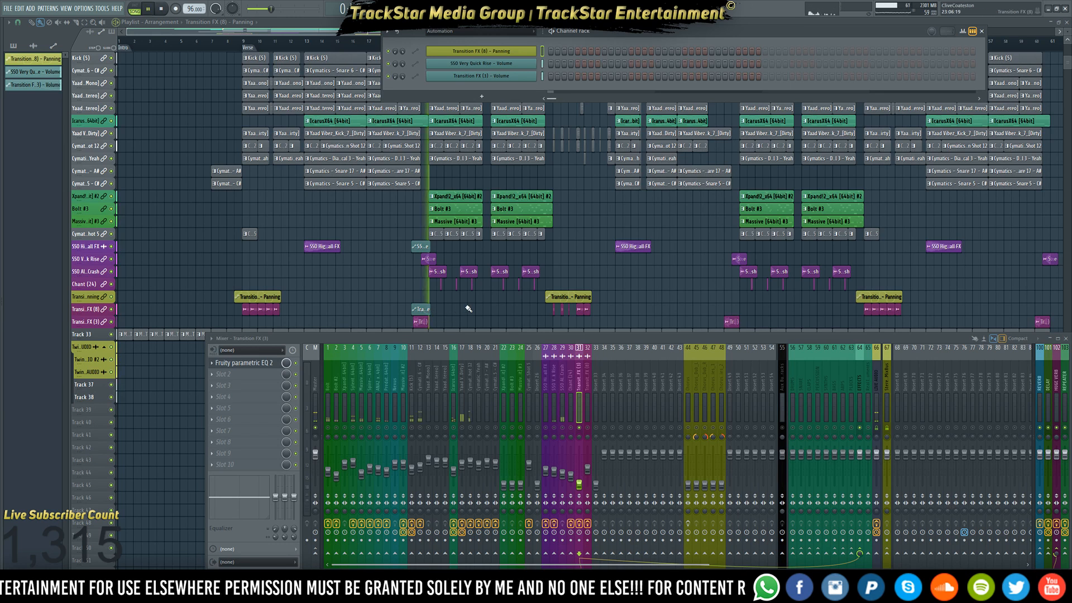
{"action": "key", "text": "space"}
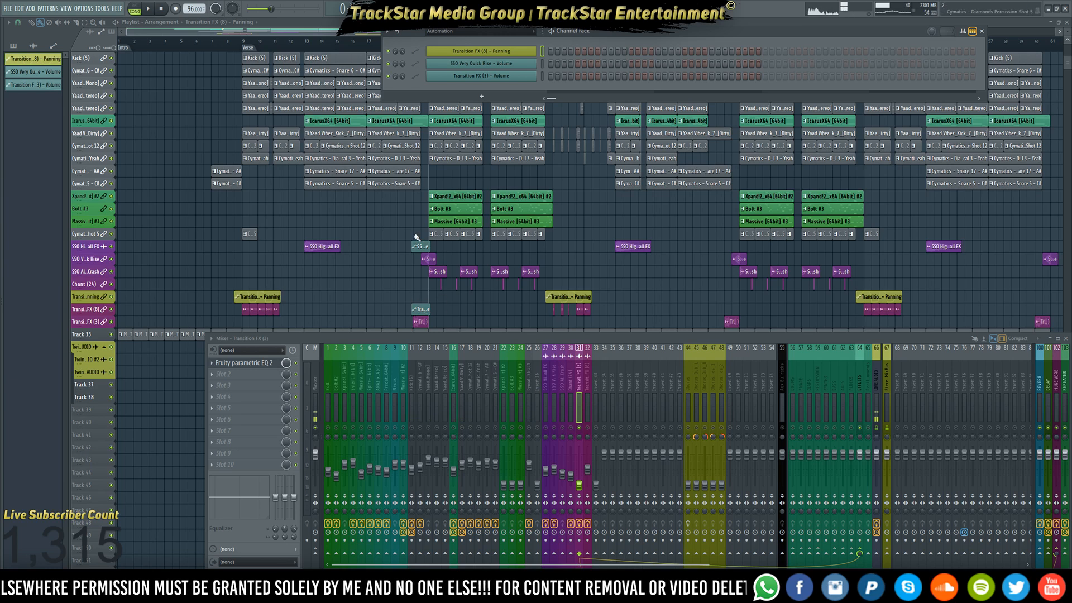
Copy the SSO Very Quick Rise and Transition FX (3) volume automation clips from bar 20 to bars 40 and 60
{"action": "left_click_drag", "start_coordinate": [413, 234], "coordinate": [734, 307]}
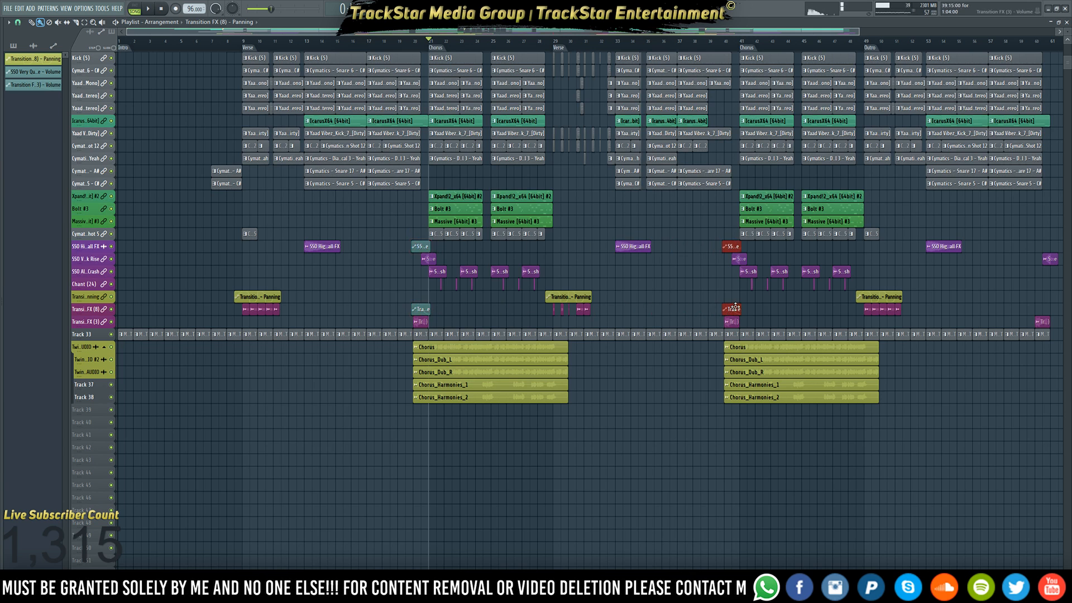
{"action": "left_click_drag", "start_coordinate": [1029, 299], "coordinate": [1044, 301]}
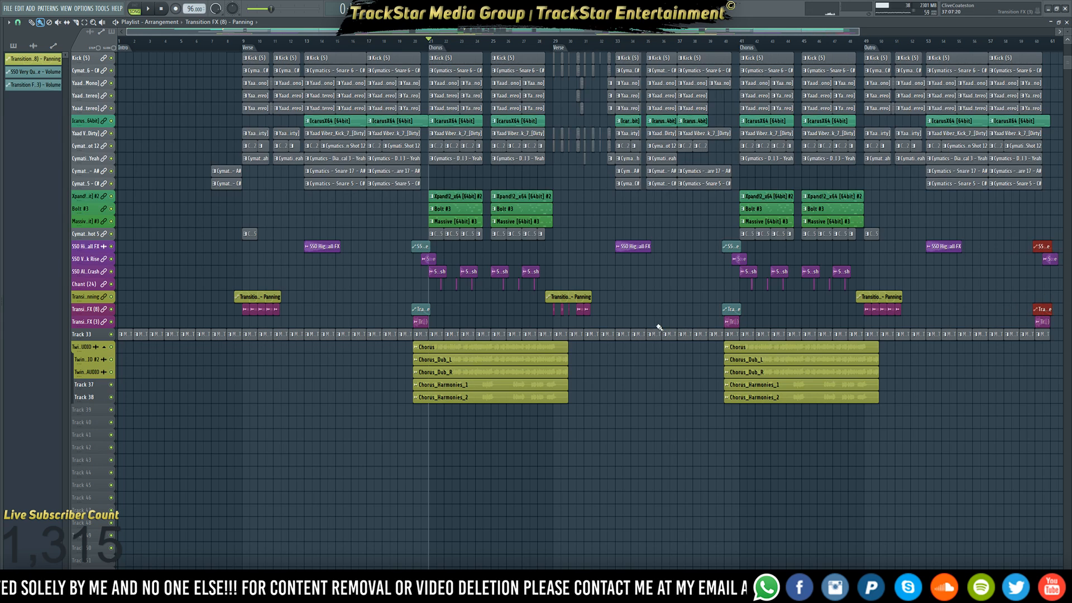
Deselect the copied automation clips and show the mixer with the channel rack's unsorted instrument channels
{"action": "left_click", "coordinate": [648, 309]}
{"action": "scroll", "coordinate": [581, 240], "scroll_direction": "up", "scroll_amount": 10}
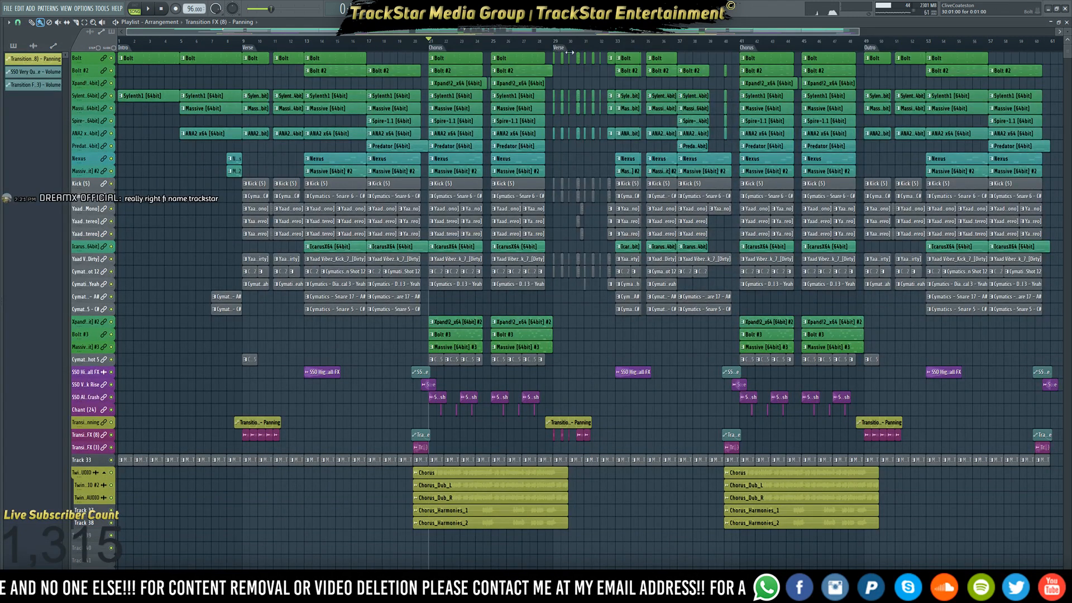
{"action": "key", "text": "F9"}
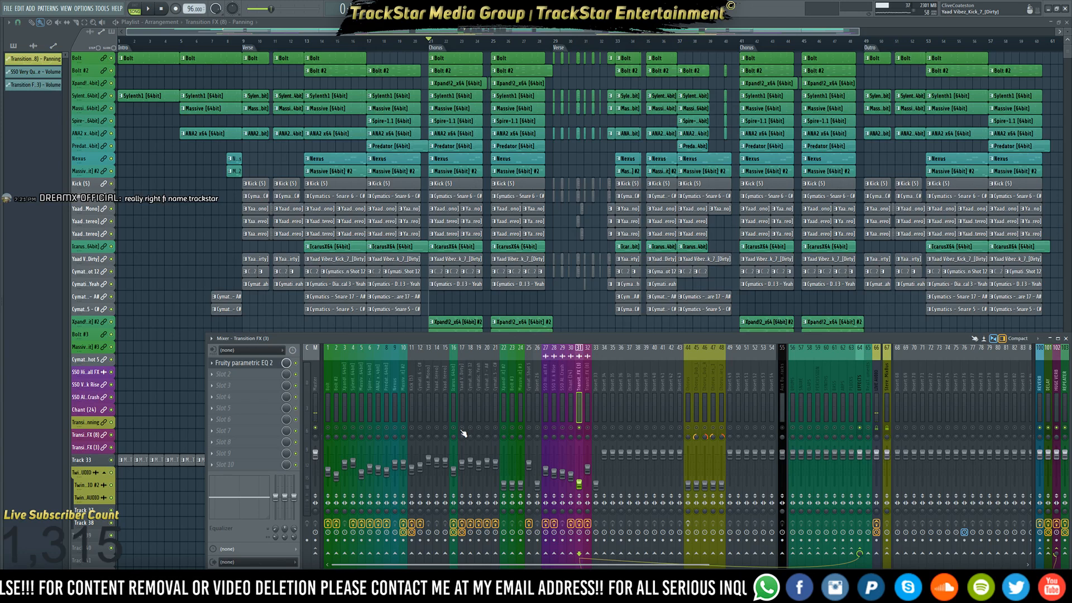
{"action": "key", "text": "F6"}
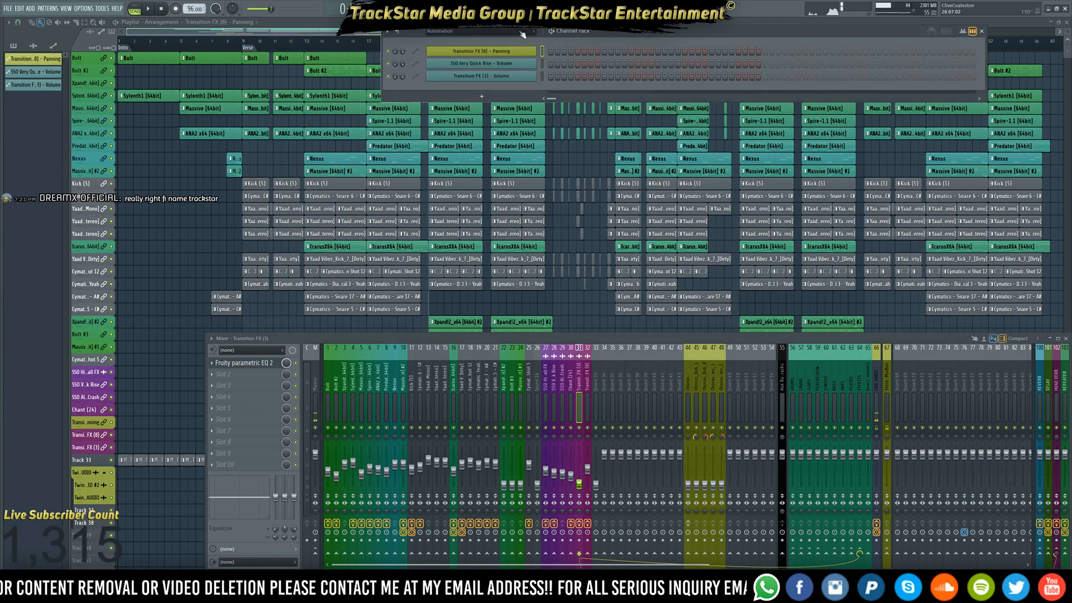
{"action": "key", "text": "Right"}
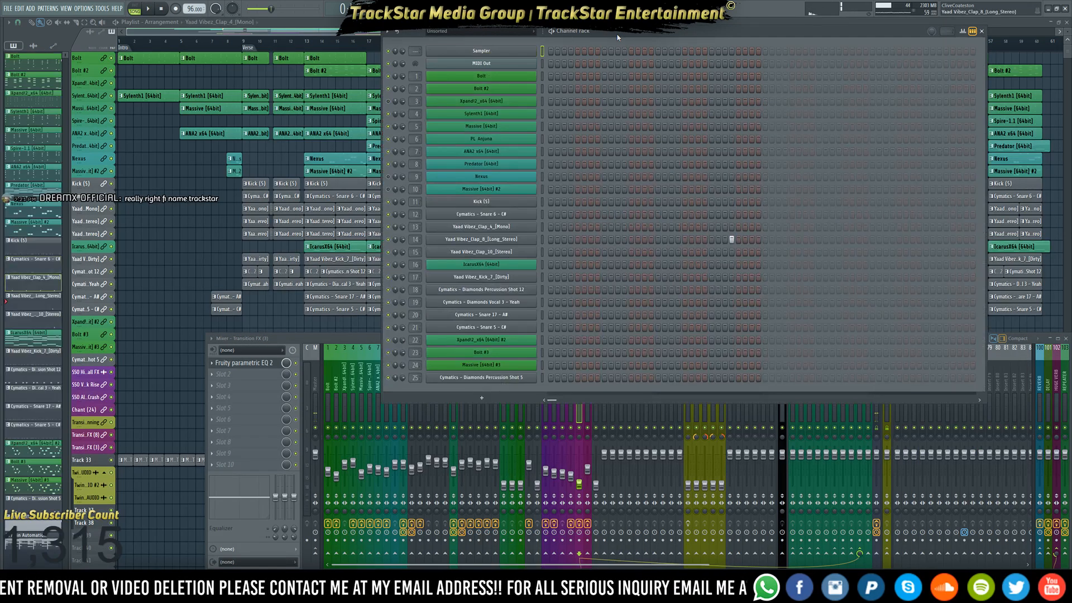
{"action": "key", "text": "Left"}
{"action": "key", "text": "Left"}
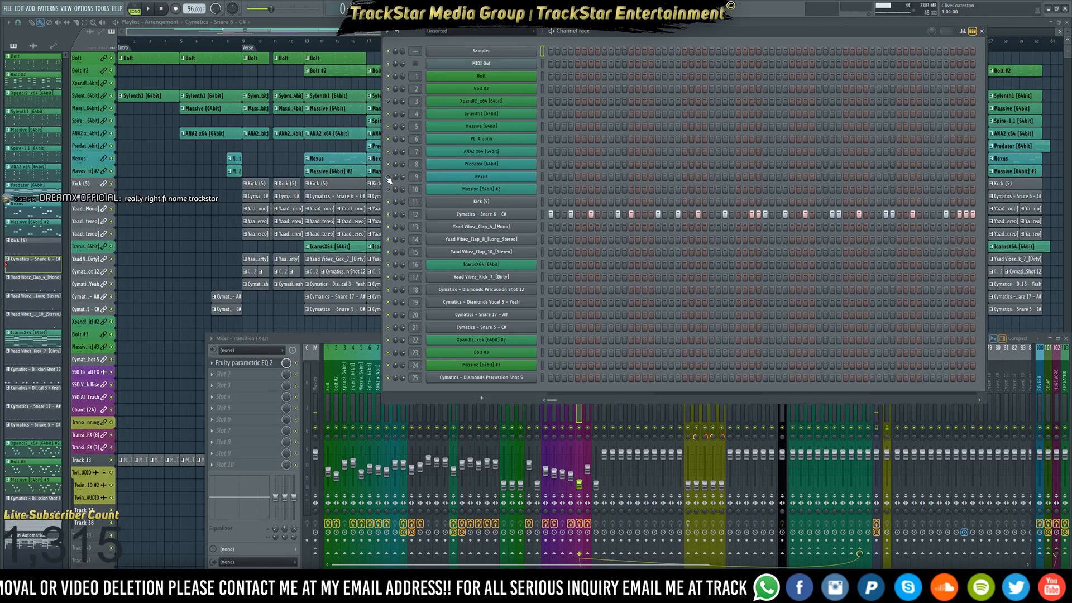
Play the song and bring up the Cymatics - Snare 6 - C# track in the mixer
{"action": "key", "text": "space"}
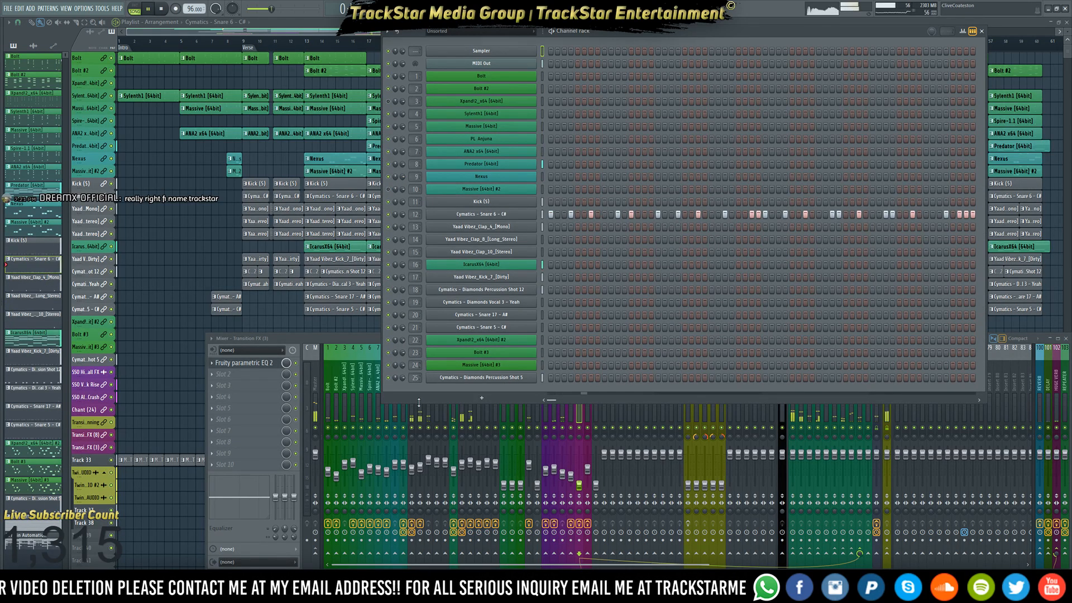
{"action": "left_click", "coordinate": [424, 420]}
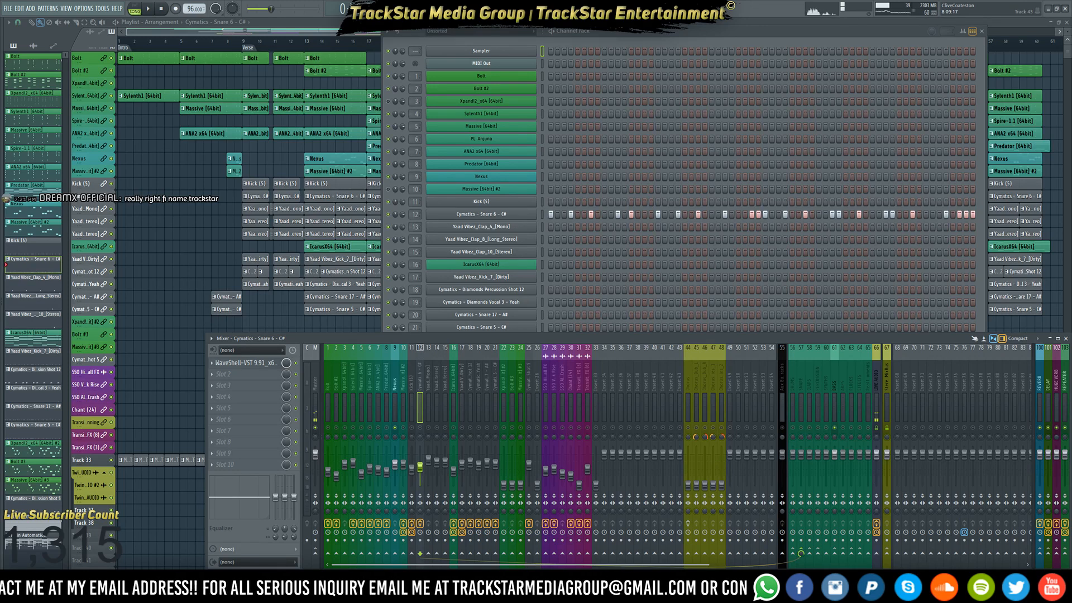
Switch to the File Explorer window with the Twin Summer Riddim folder
{"action": "key", "text": "alt+Tab"}
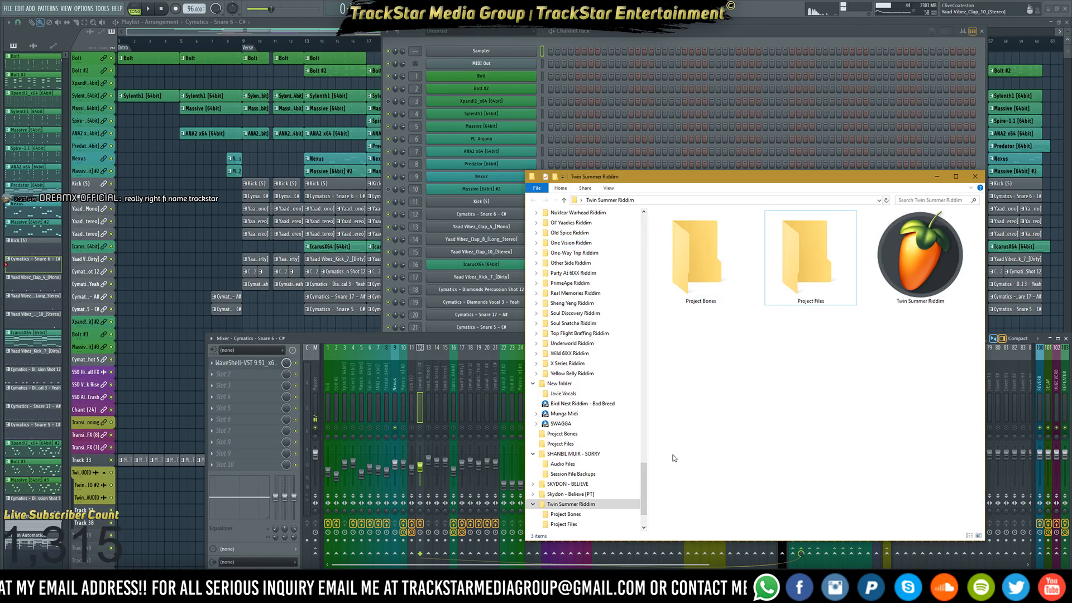
Load the DISTORTION mixer preset from the Ocean Drive Riddim project bones' Mixer folder onto mixer insert 80
{"action": "scroll", "coordinate": [620, 447], "scroll_direction": "up", "scroll_amount": 5}
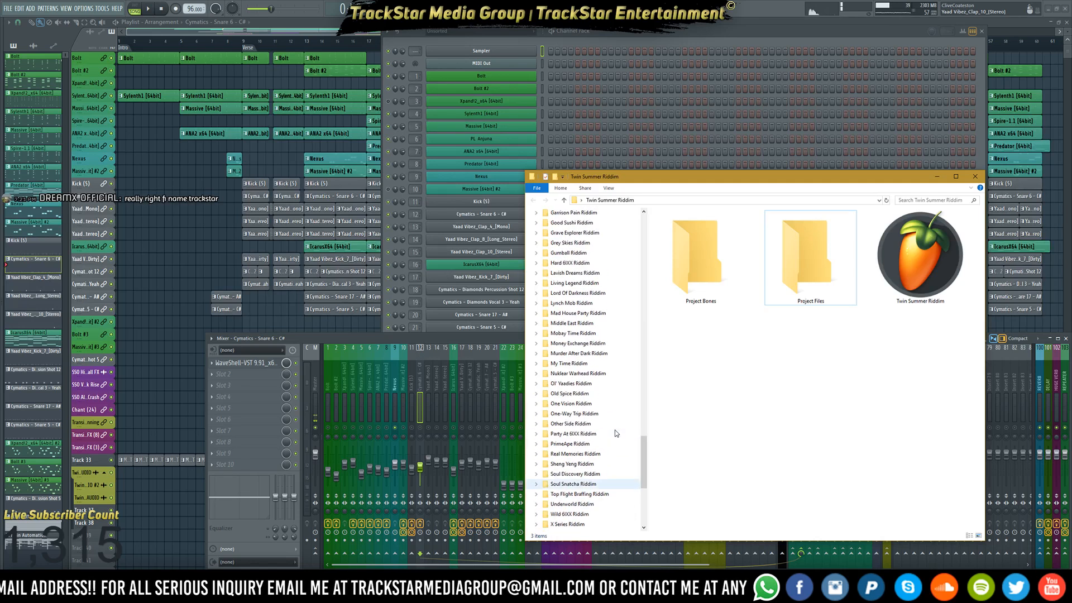
{"action": "scroll", "coordinate": [617, 430], "scroll_direction": "up", "scroll_amount": 10}
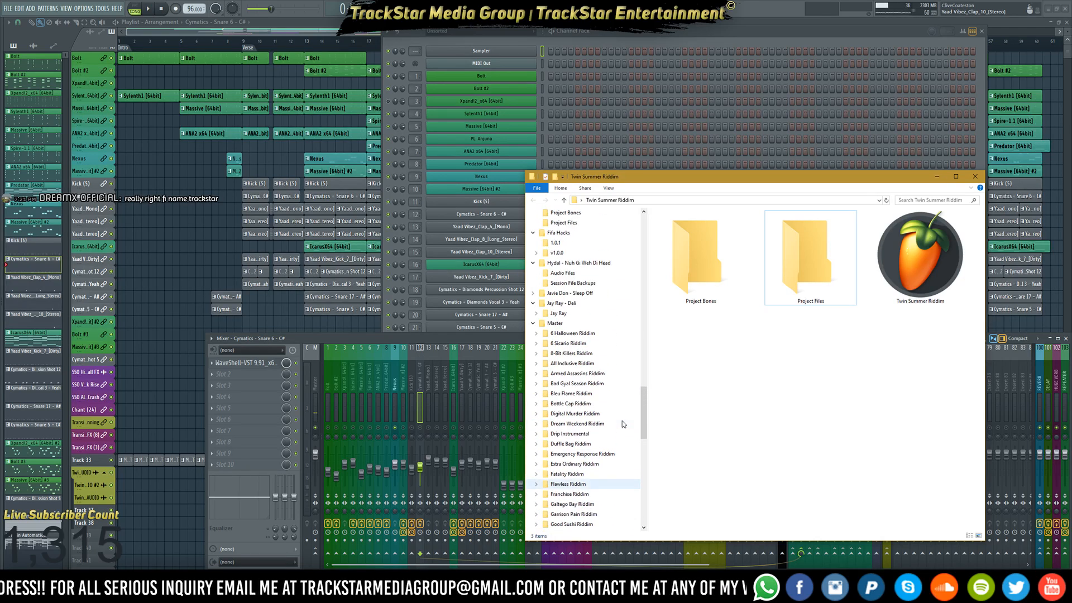
{"action": "scroll", "coordinate": [623, 423], "scroll_direction": "up", "scroll_amount": 9}
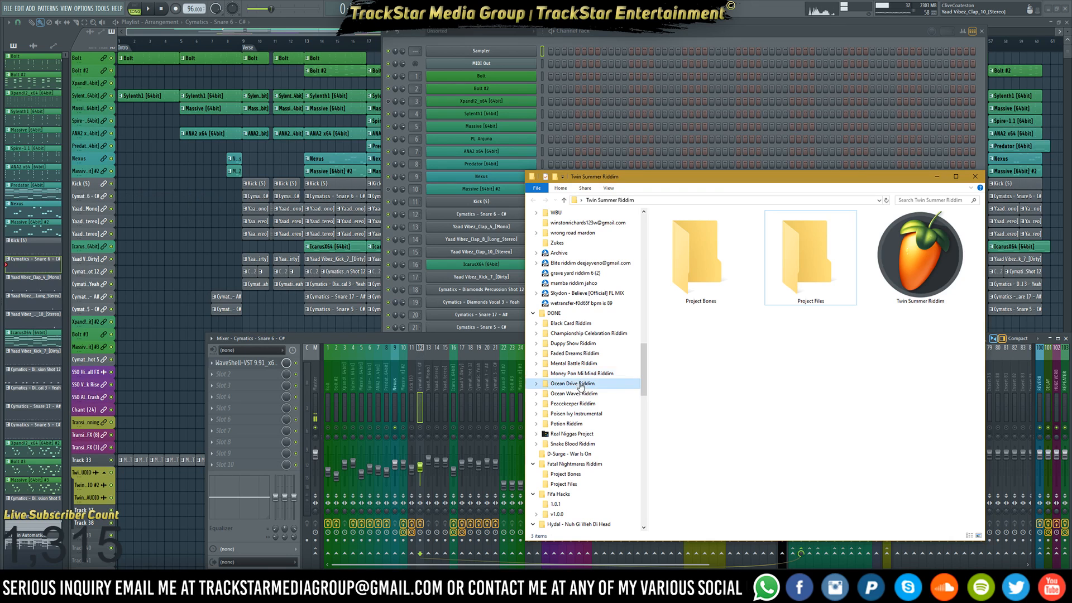
{"action": "left_click", "coordinate": [580, 385]}
{"action": "left_click", "coordinate": [695, 226]}
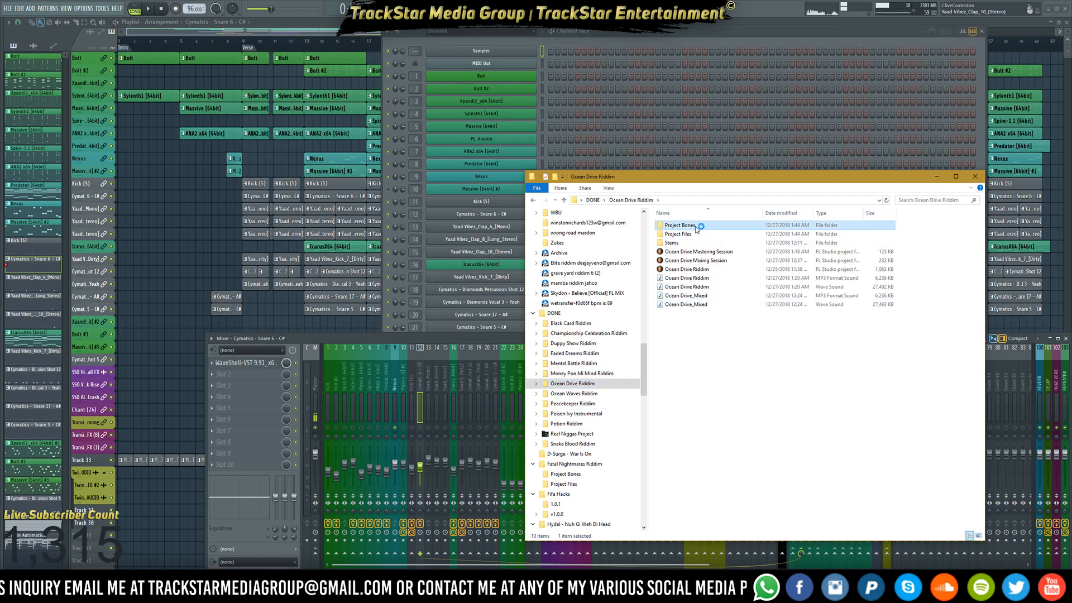
{"action": "double_click", "coordinate": [695, 226]}
{"action": "double_click", "coordinate": [704, 226]}
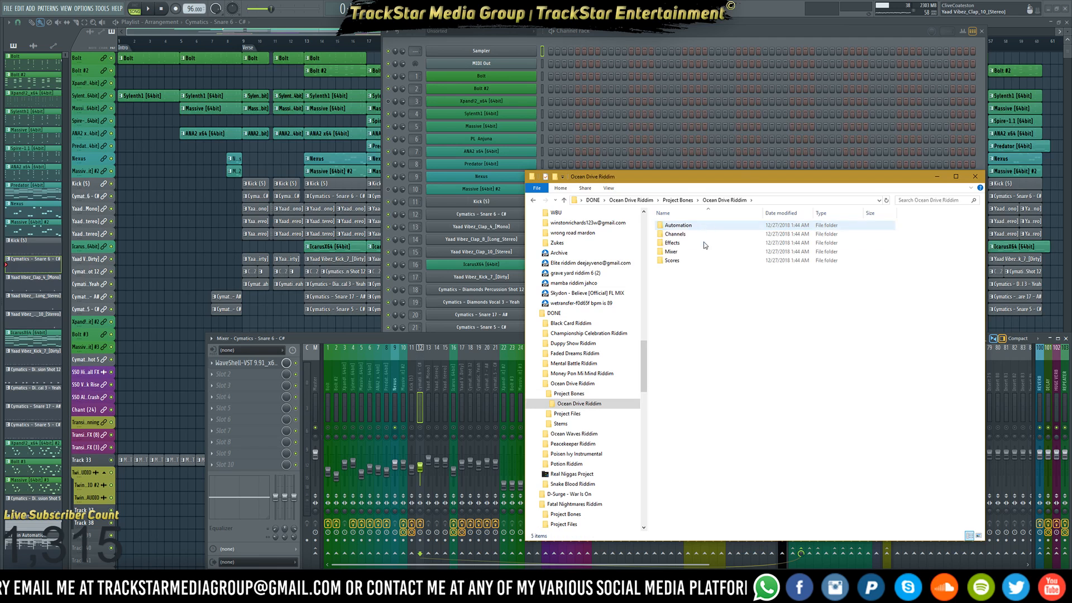
{"action": "double_click", "coordinate": [697, 252]}
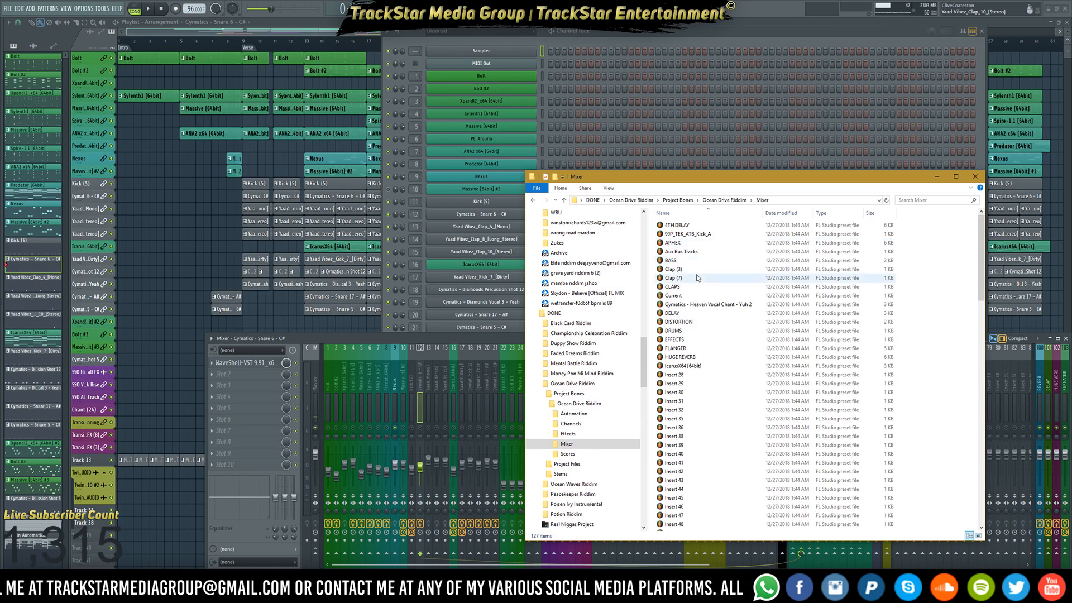
{"action": "left_click_drag", "start_coordinate": [680, 322], "coordinate": [996, 386]}
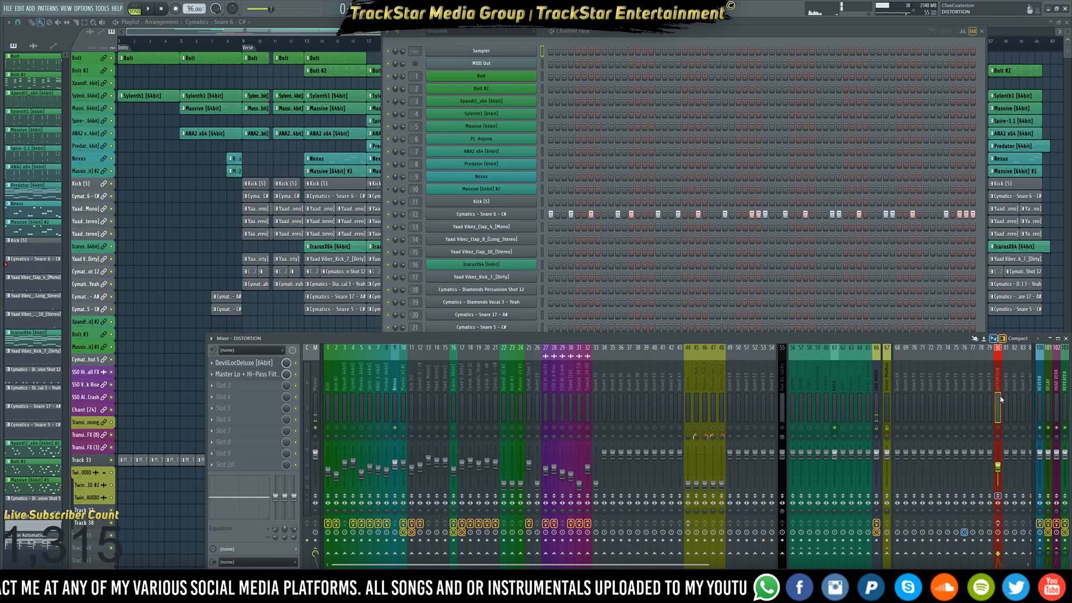
Move the DISTORTION mixer track from insert 80 to insert 69
{"action": "key", "text": "alt+Left"}
{"action": "key", "text": "alt+Left"}
{"action": "key", "text": "alt+Left"}
{"action": "key", "text": "alt+Left"}
{"action": "key", "text": "alt+Left"}
{"action": "key", "text": "alt+Left"}
{"action": "key", "text": "alt+Left"}
{"action": "key", "text": "alt+Left"}
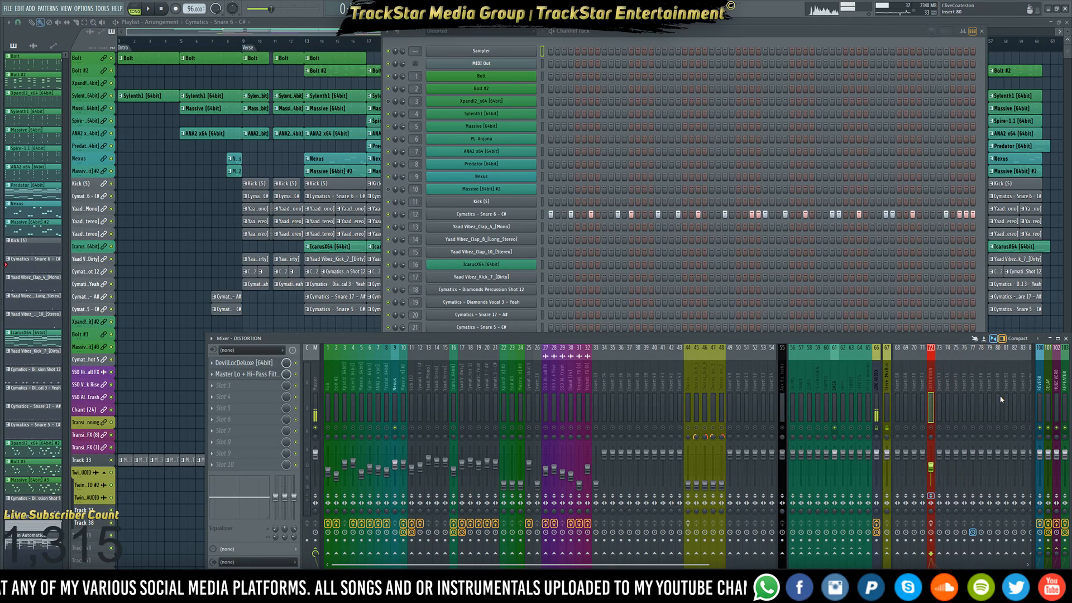
{"action": "key", "text": "alt+Left"}
{"action": "key", "text": "alt+Left"}
{"action": "key", "text": "alt+Left"}
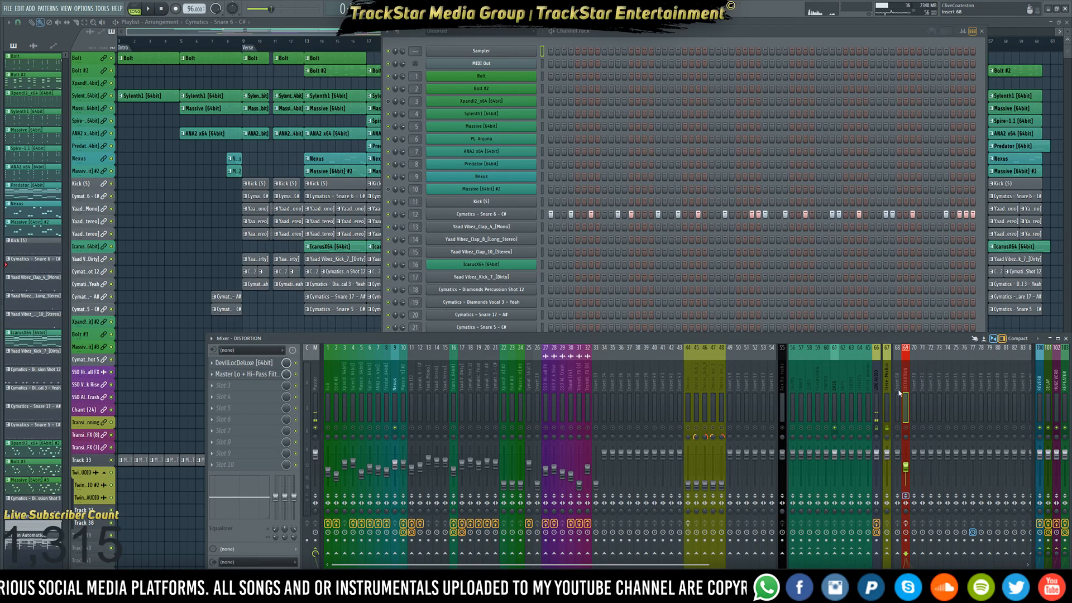
{"action": "left_click", "coordinate": [905, 428]}
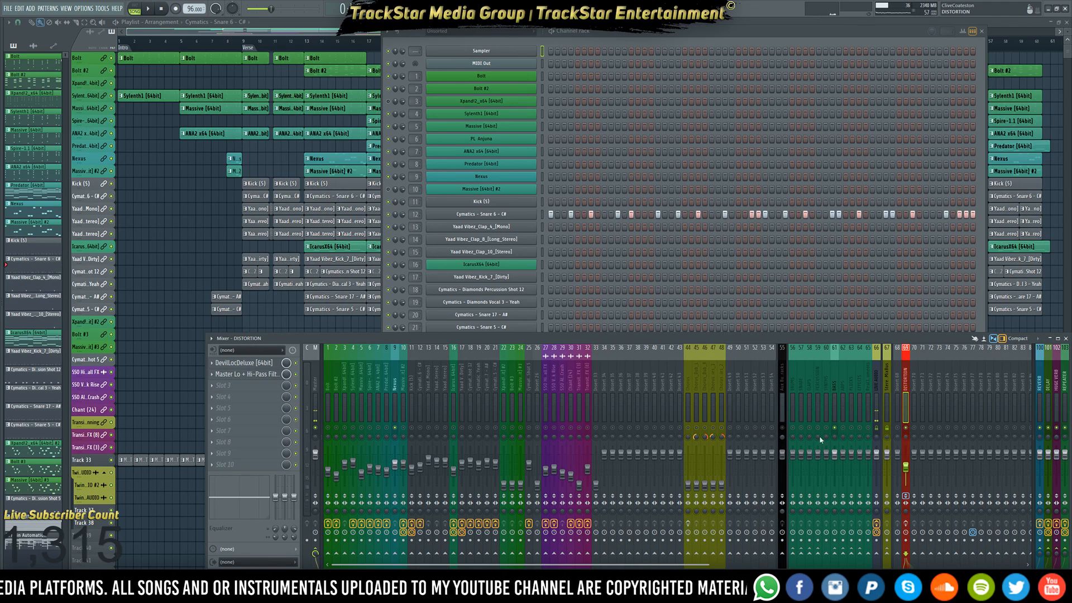
Route the Nexus mixer track to the DISTORTION track on insert 69 in addition to its existing bus
{"action": "left_click", "coordinate": [395, 403]}
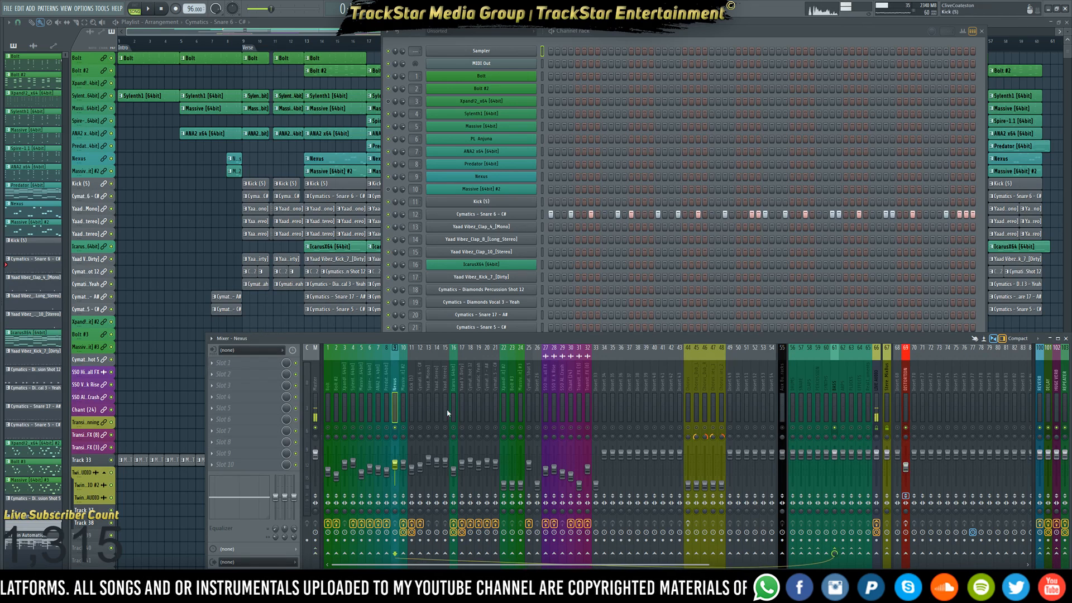
{"action": "left_click", "coordinate": [835, 428]}
{"action": "left_click", "coordinate": [906, 553]}
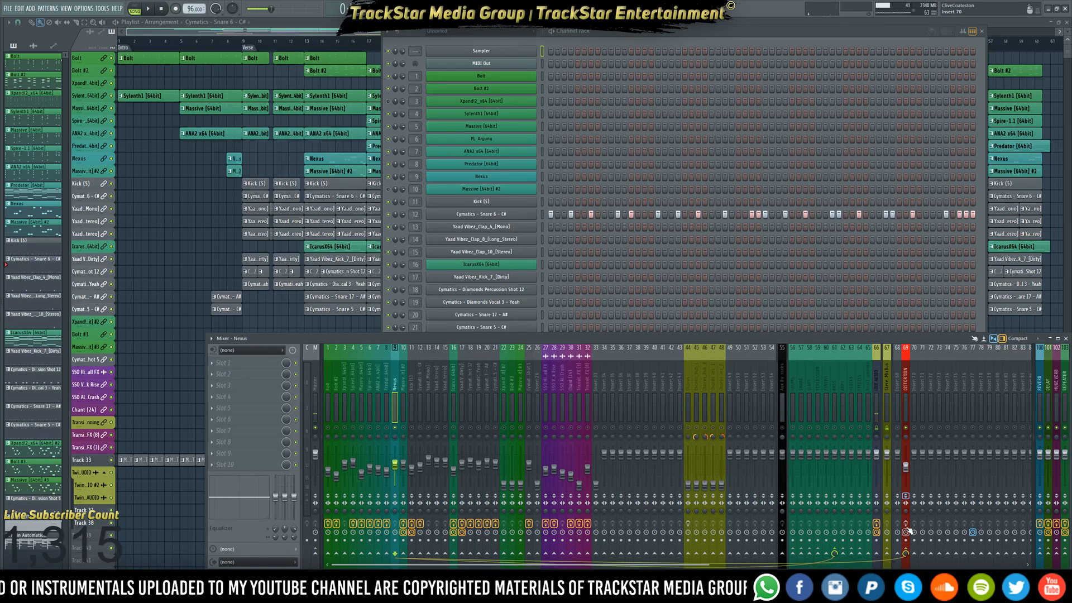
Open the DISTORTION track's Master Lo + Hi-Pass Filter and DevilLocDeluxe effects and arrange their windows side by side
{"action": "left_click", "coordinate": [905, 412]}
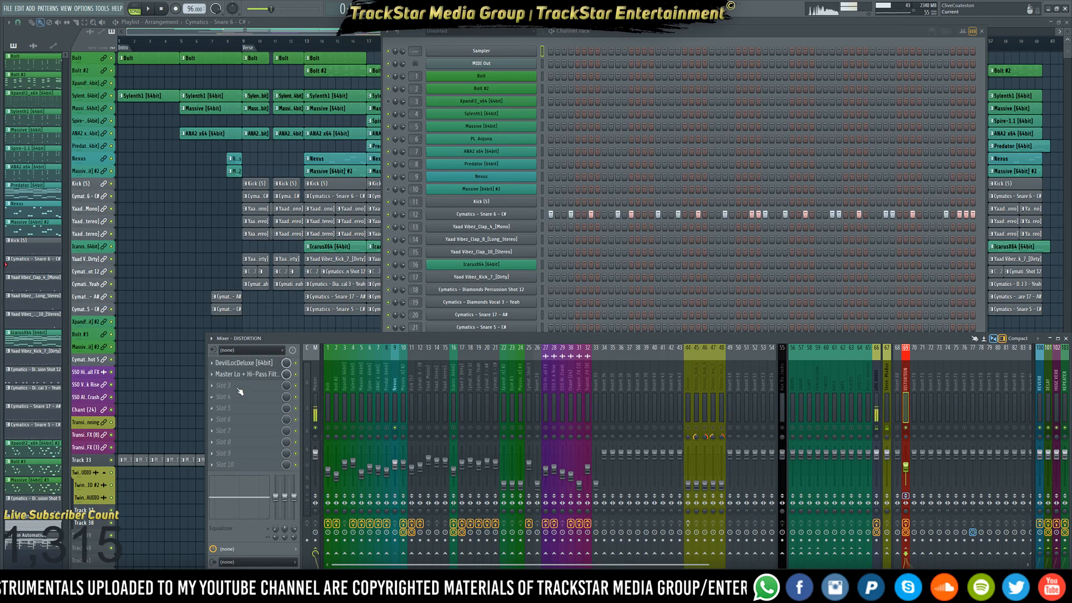
{"action": "left_click", "coordinate": [258, 374]}
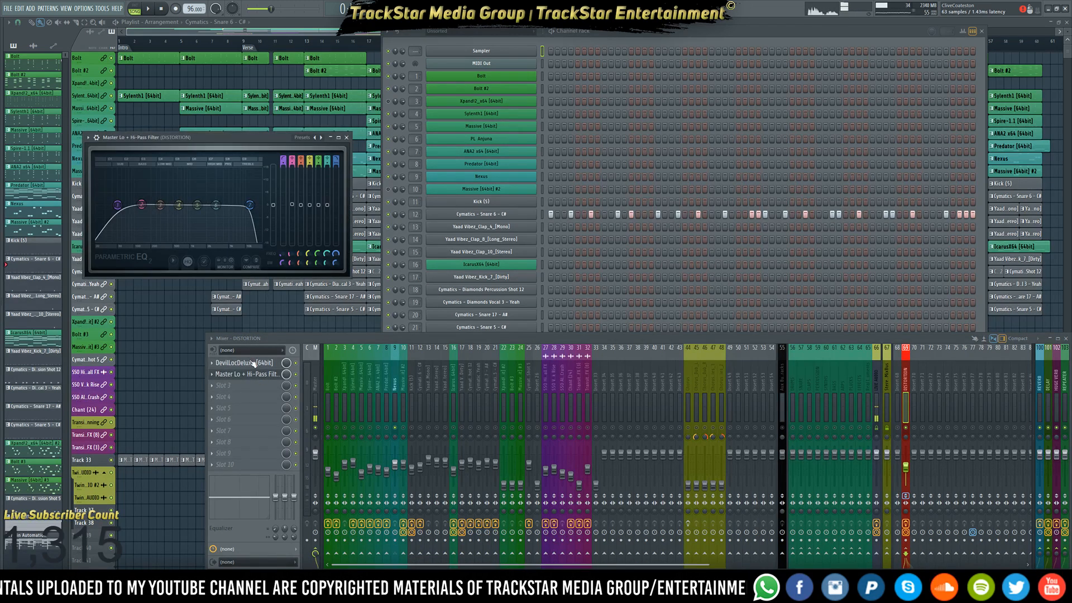
{"action": "left_click", "coordinate": [253, 363]}
{"action": "left_click_drag", "start_coordinate": [257, 146], "coordinate": [713, 145]}
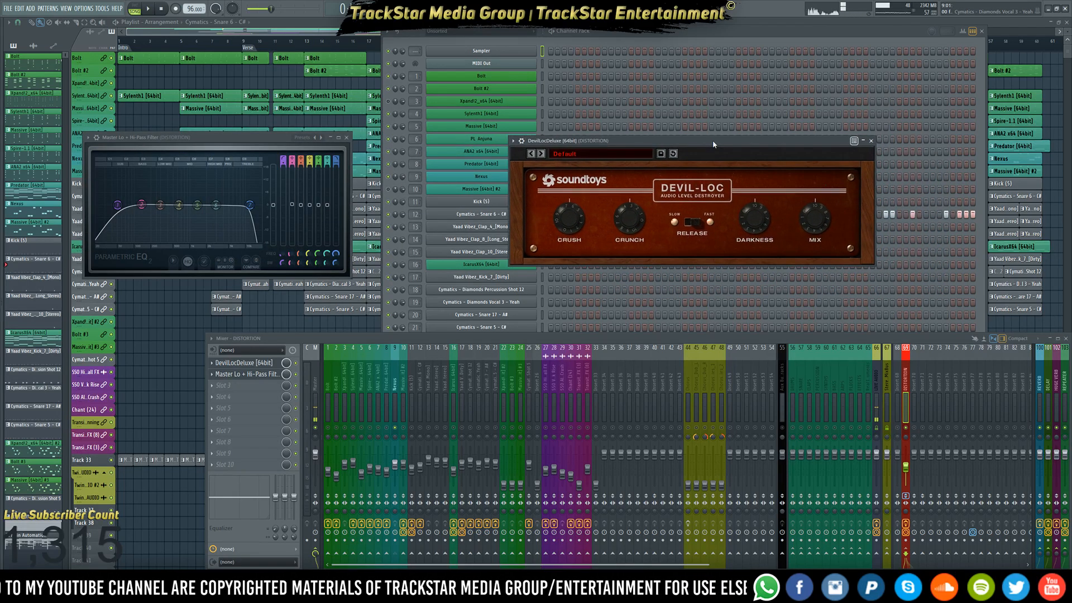
Play the Nexus part through the DISTORTION track and set that track's level to 100% (0.0 dB)
{"action": "left_click", "coordinate": [394, 416]}
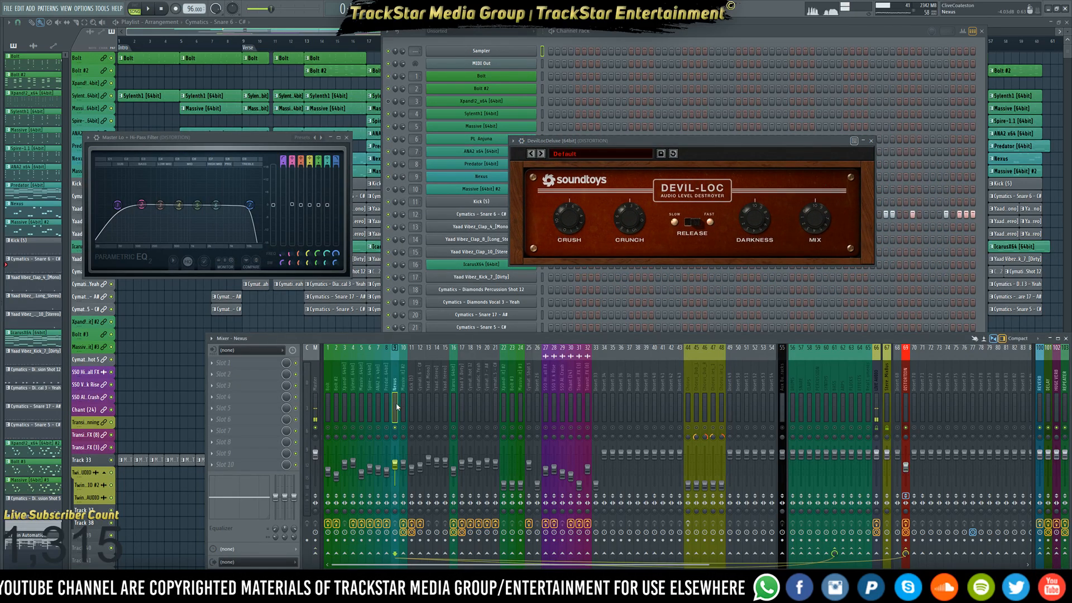
{"action": "key", "text": "space"}
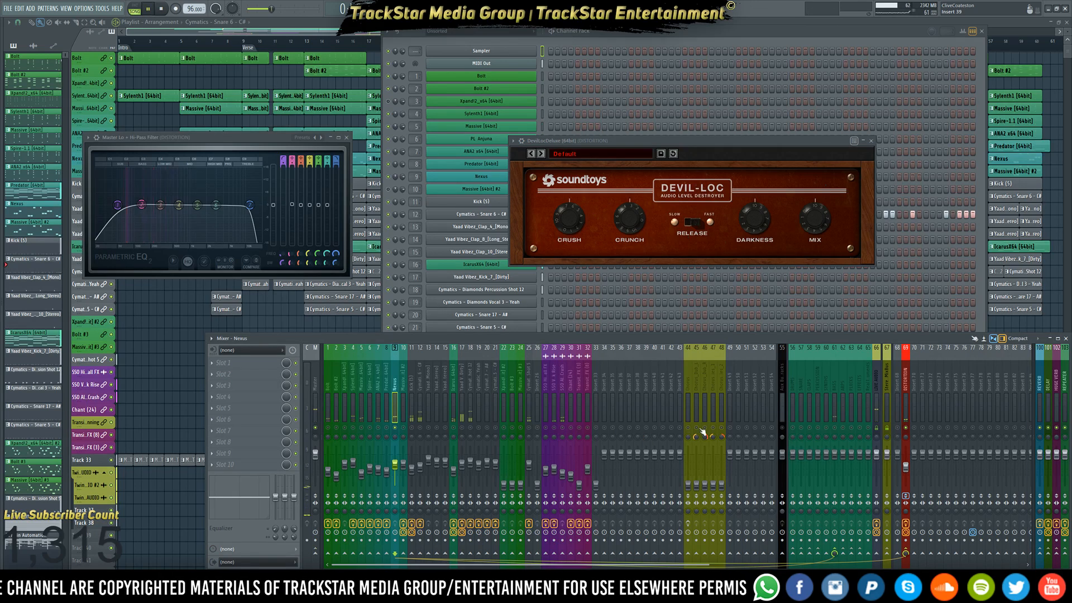
{"action": "left_click", "coordinate": [906, 467]}
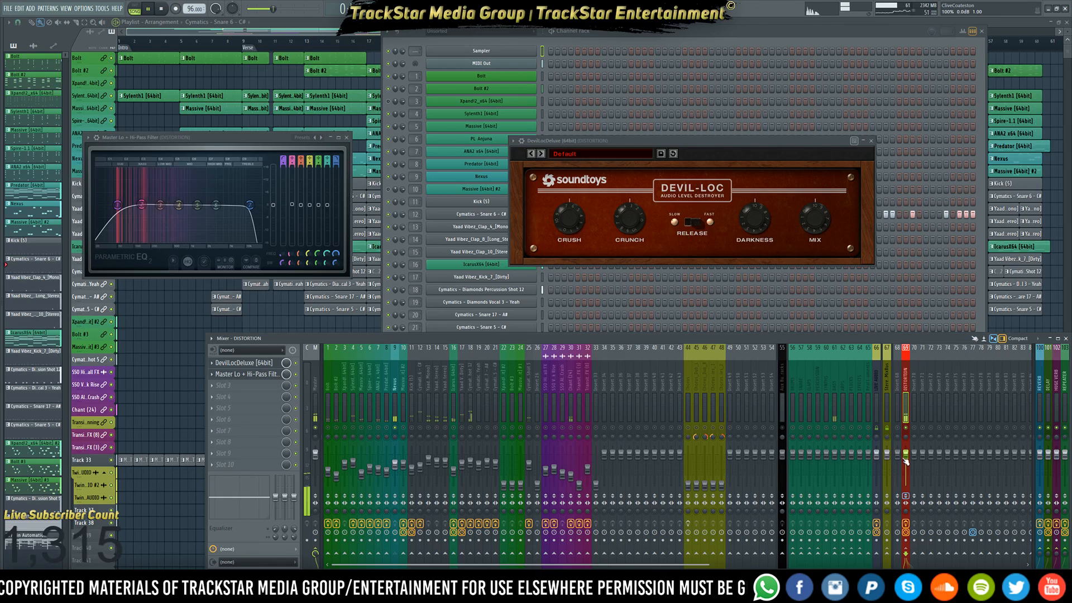
{"action": "key", "text": "space"}
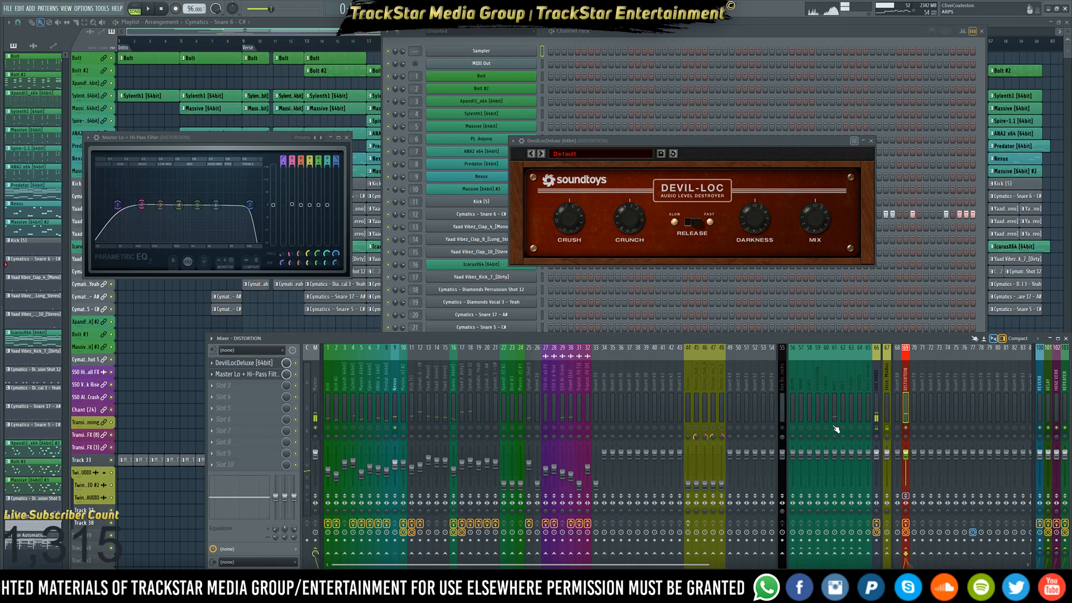
Audition the Nexus part with its distortion send in repeated playback, finishing with the Nexus mixer track selected
{"action": "key", "text": "space"}
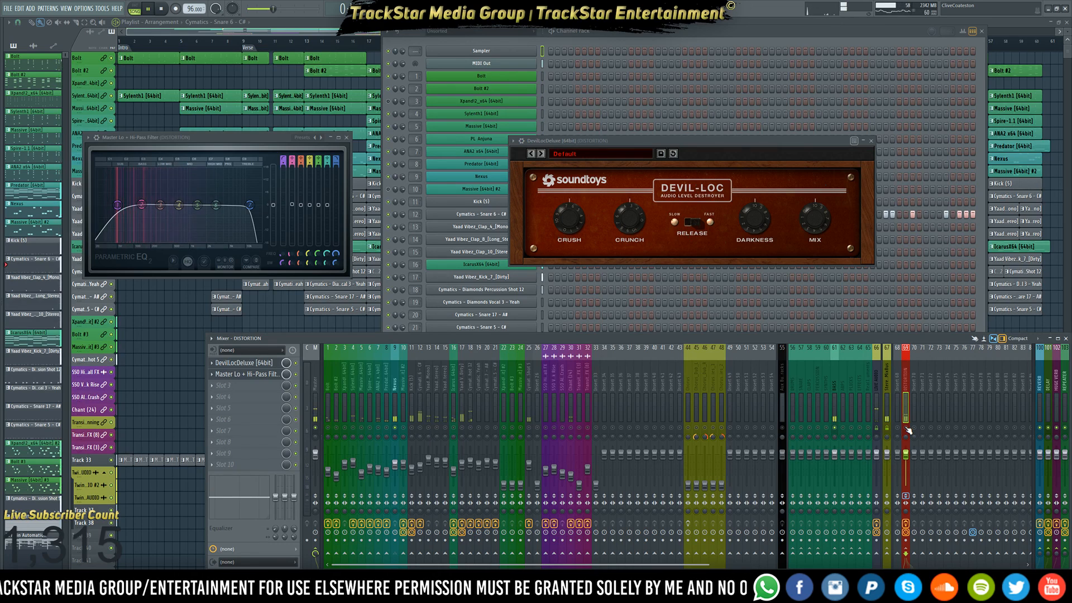
{"action": "key", "text": "space"}
{"action": "key", "text": "space"}
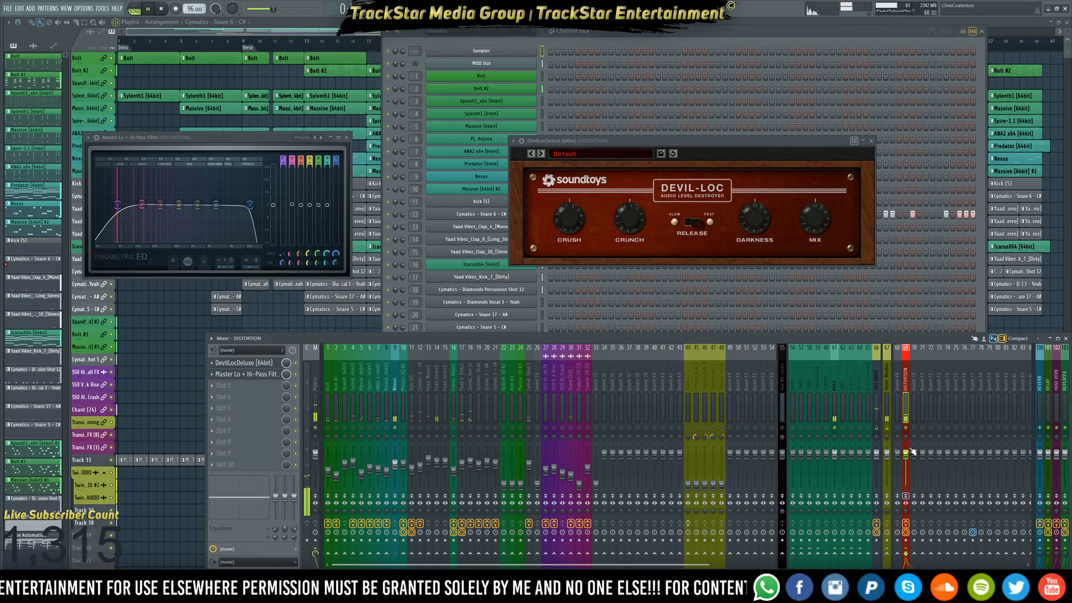
{"action": "key", "text": "space"}
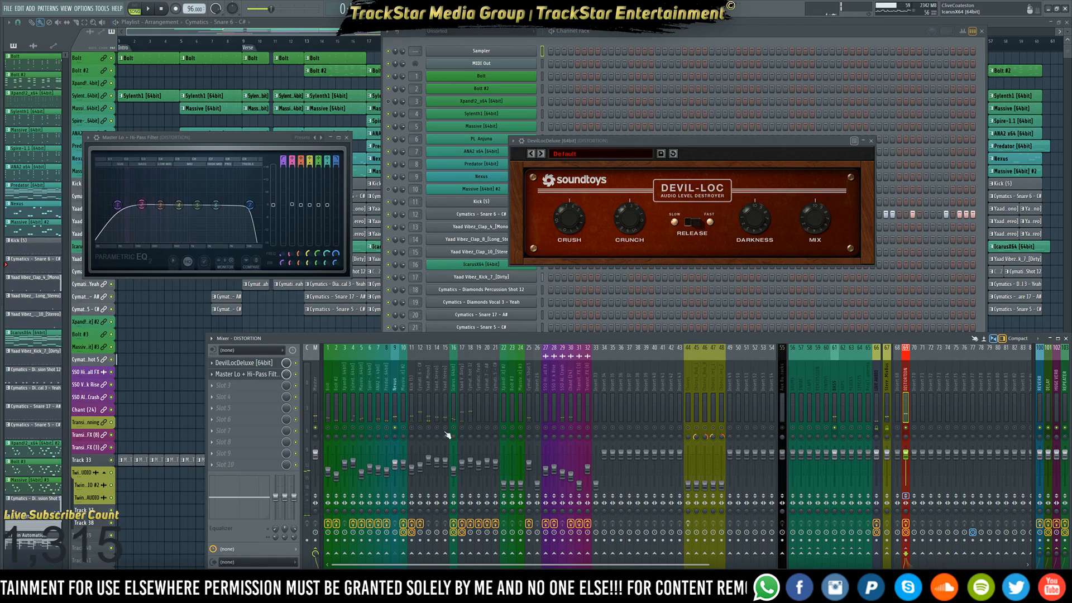
{"action": "left_click", "coordinate": [397, 428]}
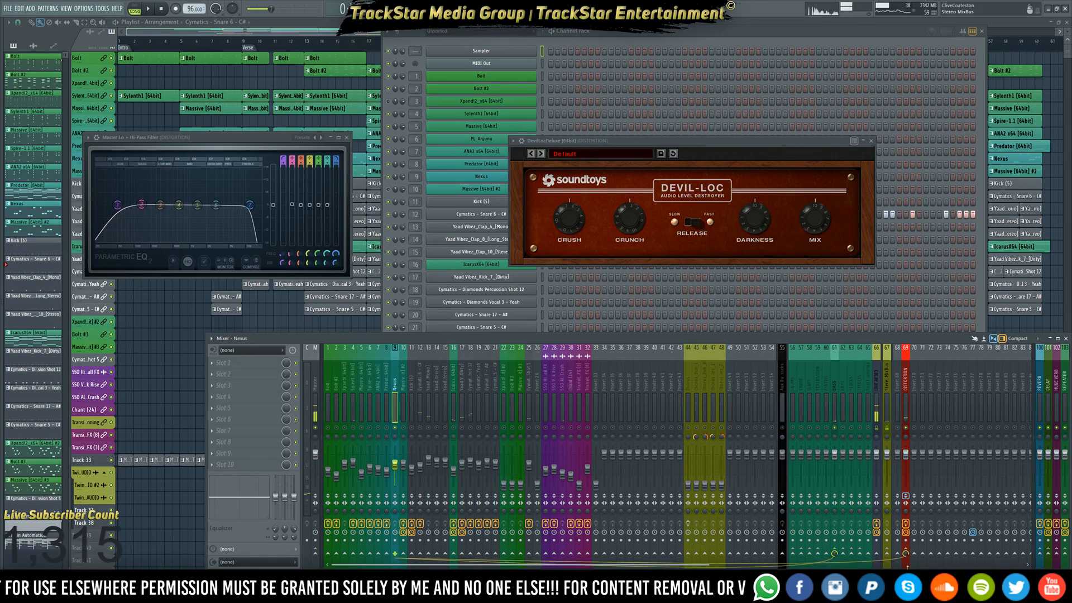
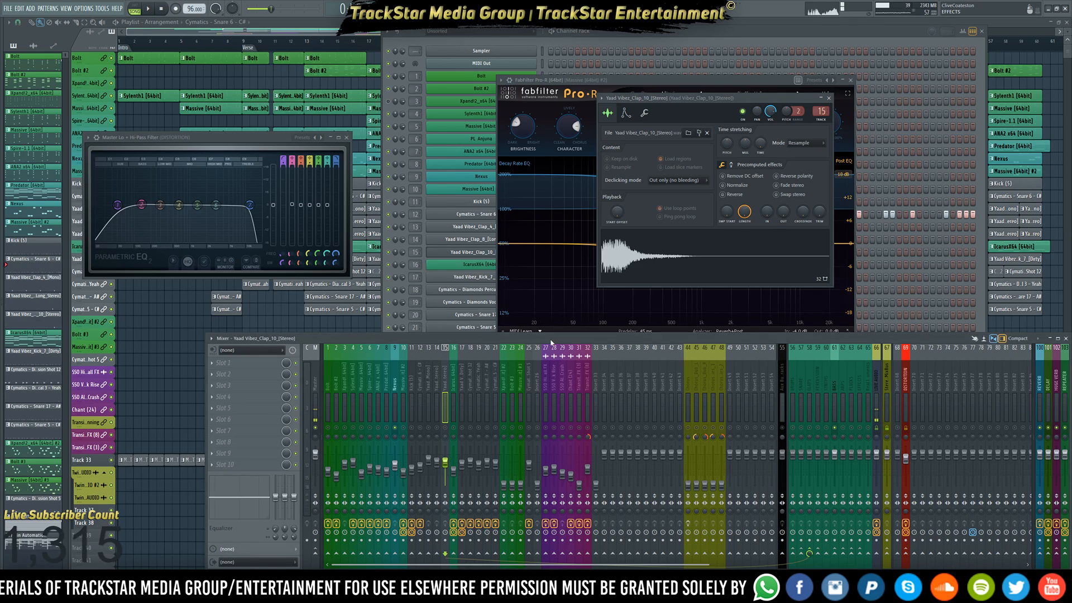
Play back the arrangement with the DISTORTION mixer track selected to judge the distortion within the mix
{"action": "key", "text": "space"}
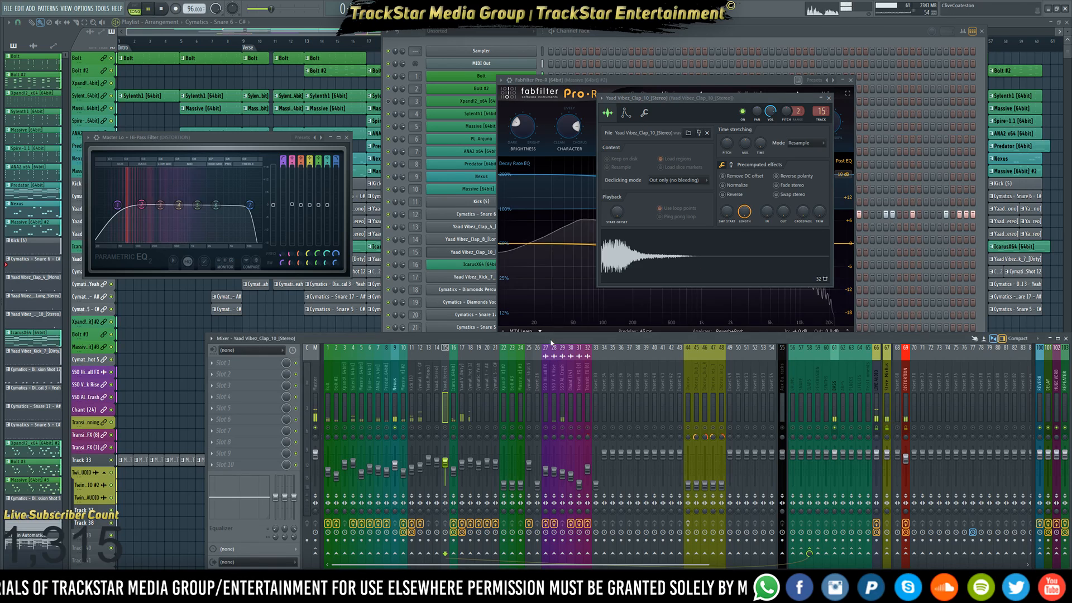
{"action": "left_click", "coordinate": [907, 498]}
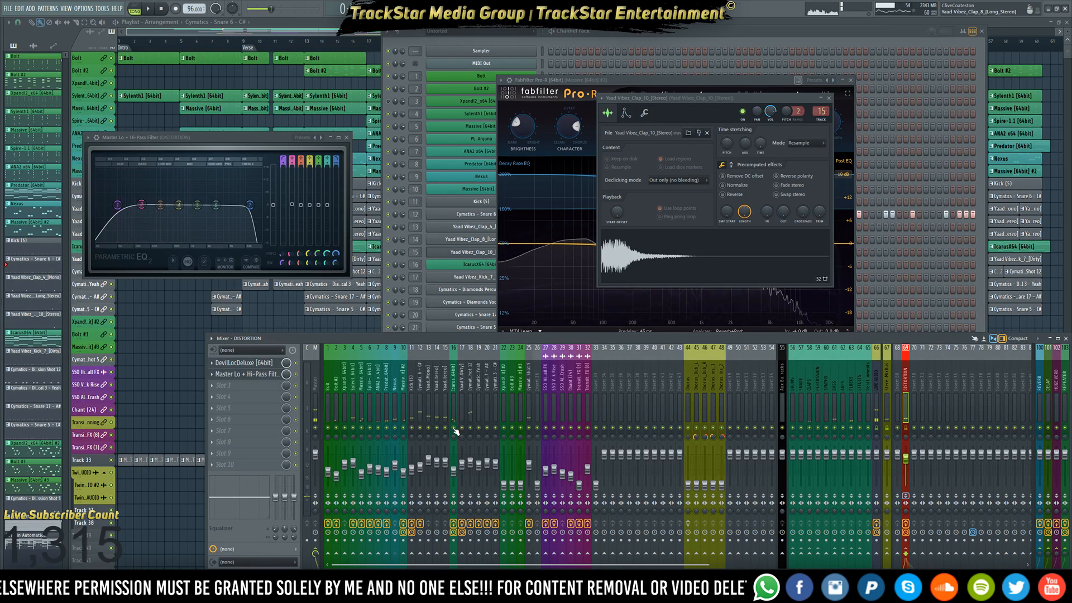
{"action": "key", "text": "space"}
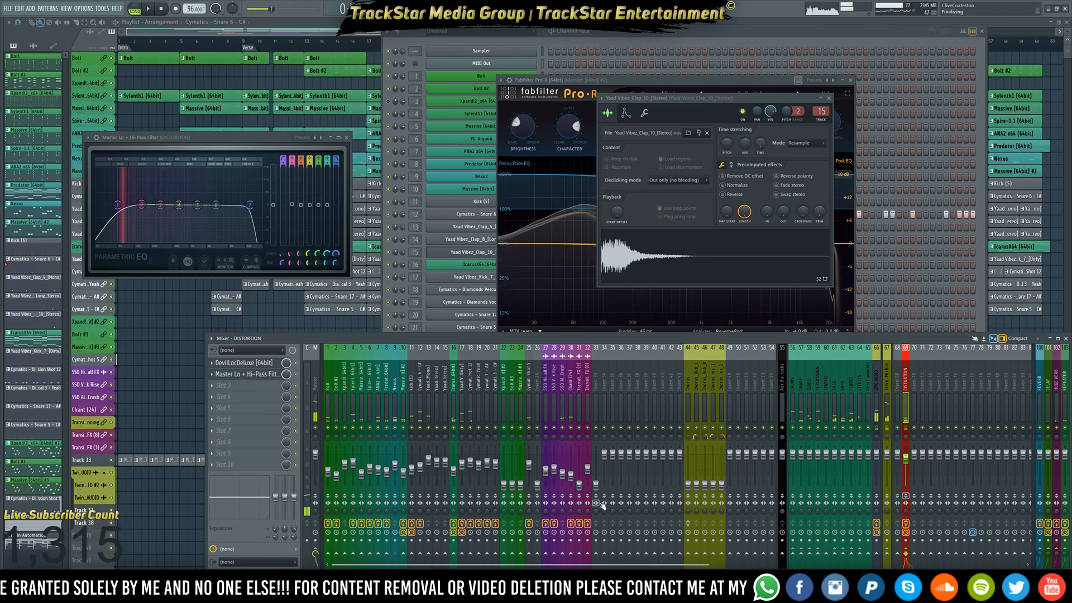
{"action": "key", "text": "space"}
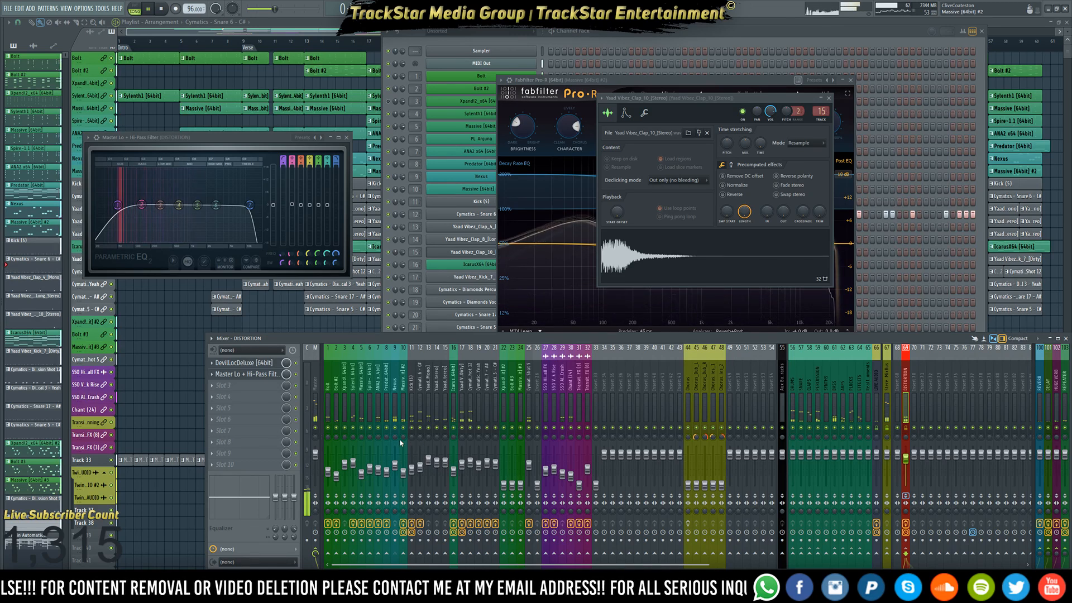
{"action": "key", "text": "space"}
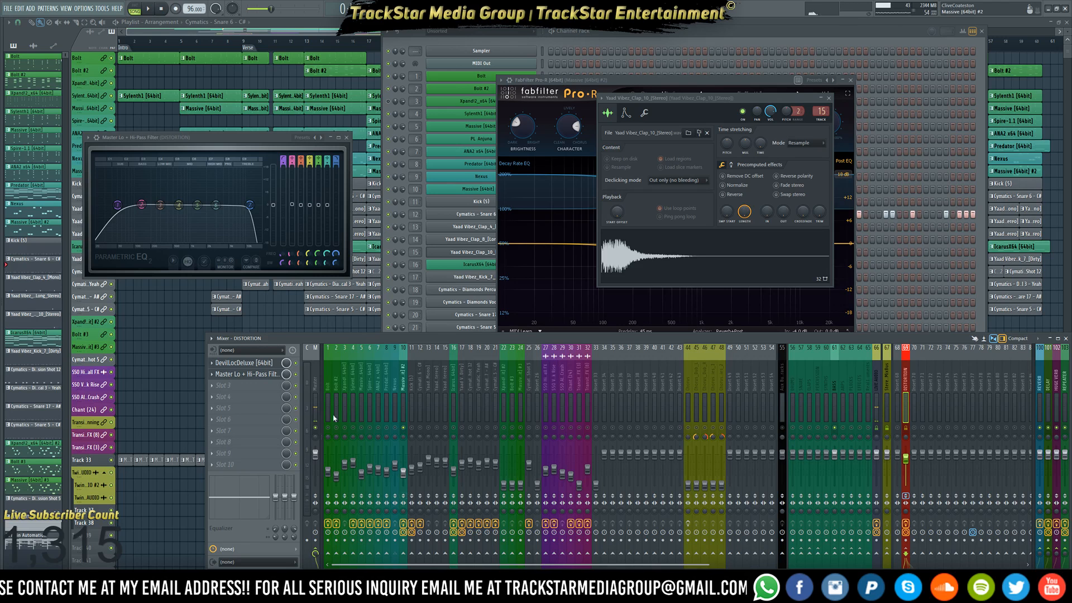
Select the Massive [64bit] #2 mixer track and audition its sound
{"action": "left_click", "coordinate": [404, 418]}
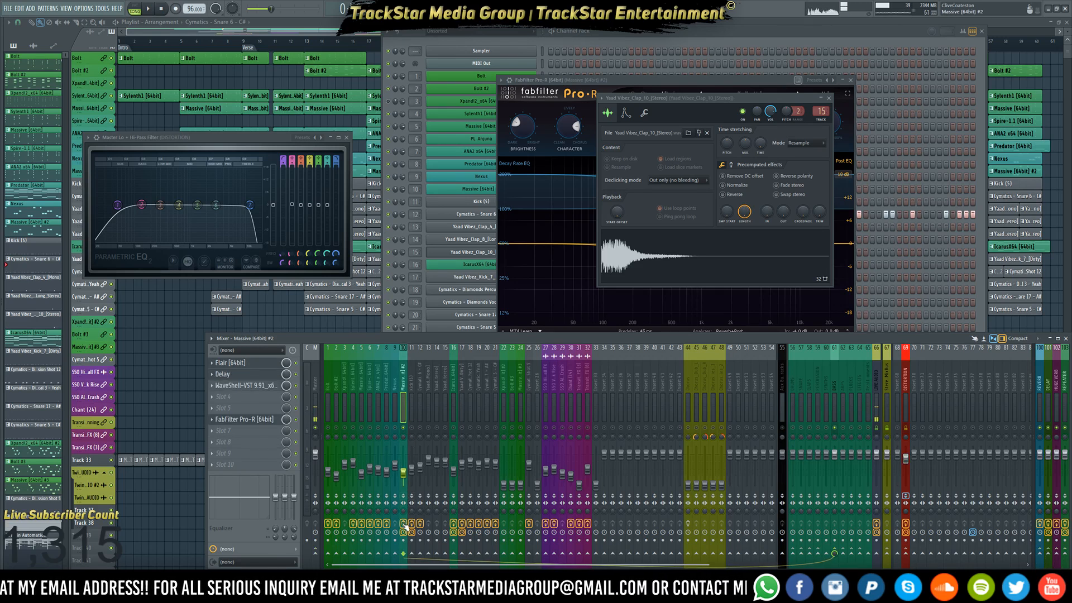
{"action": "key", "text": "space"}
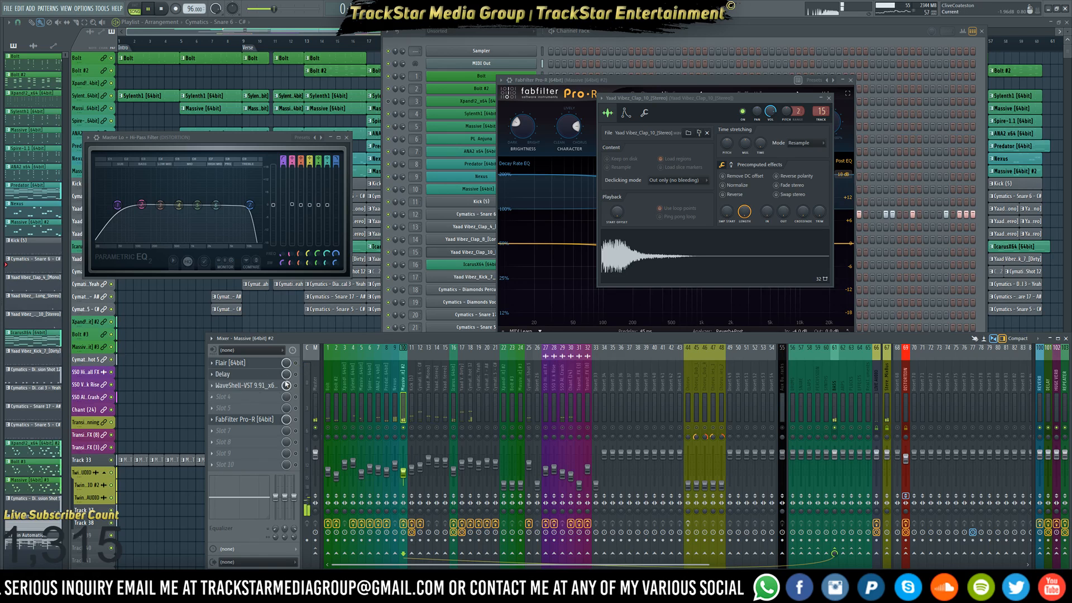
{"action": "key", "text": "space"}
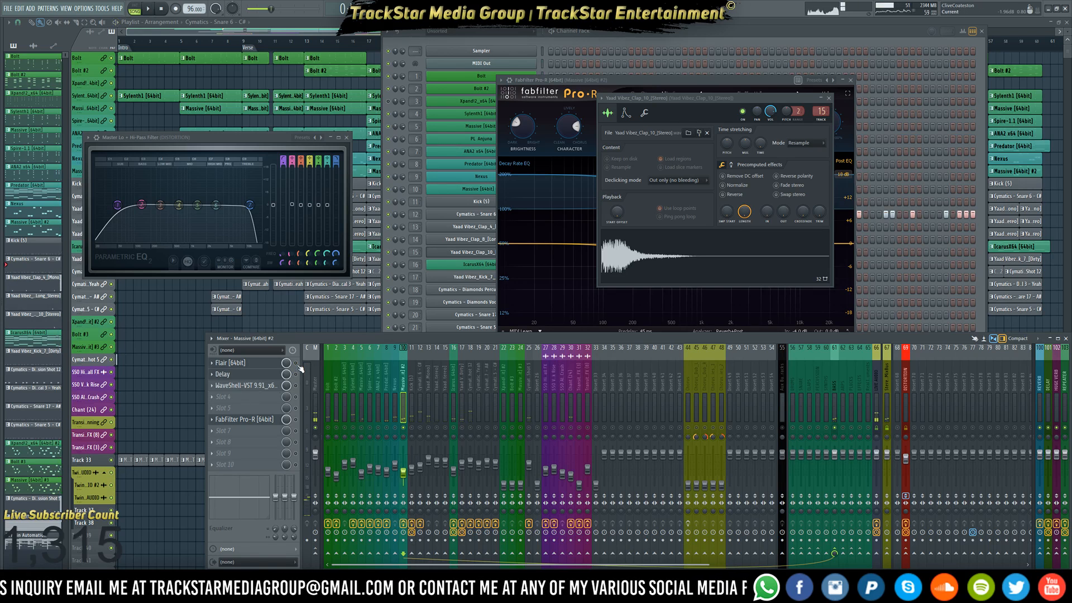
{"action": "key", "text": "space"}
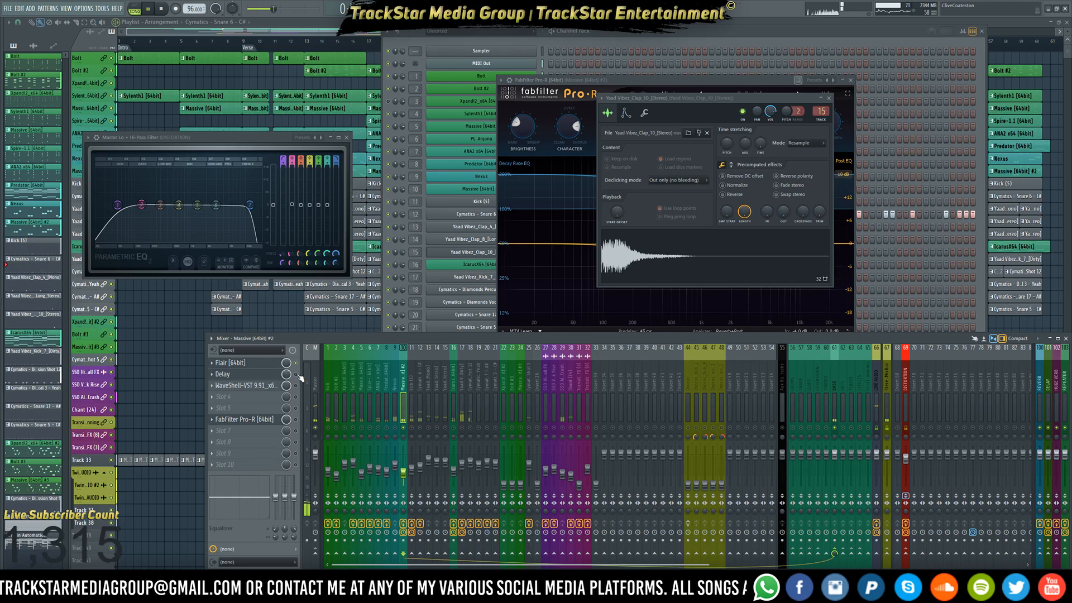
Open the Delay and L2 Ultramaximizer effects on the Massive [64bit] #2 mixer track to review them
{"action": "left_click", "coordinate": [250, 377]}
{"action": "left_click_drag", "start_coordinate": [252, 156], "coordinate": [452, 156]}
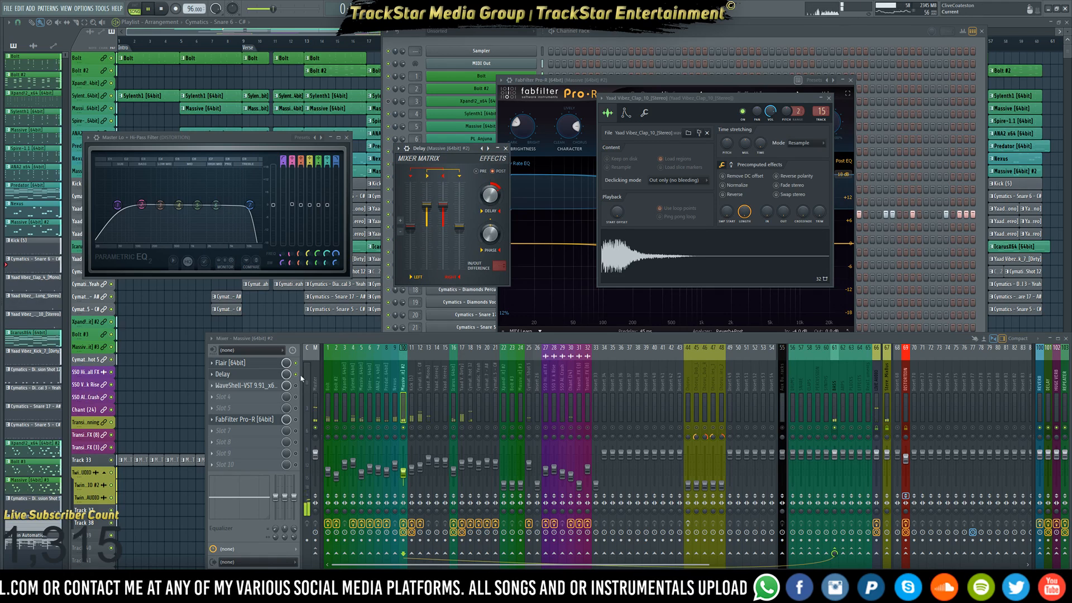
{"action": "left_click", "coordinate": [276, 387]}
{"action": "left_click", "coordinate": [282, 386]}
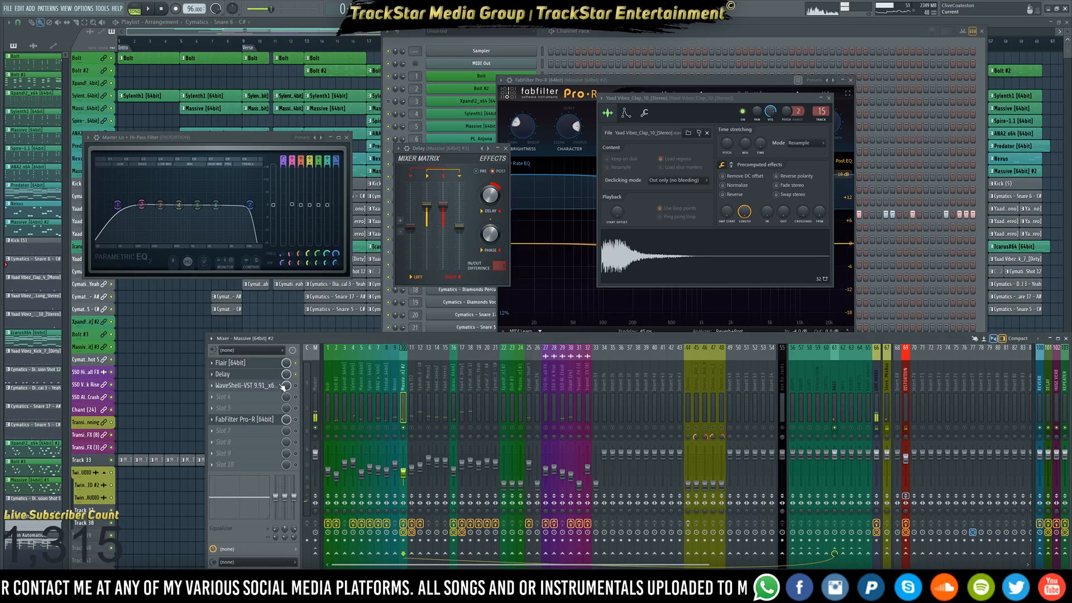
{"action": "left_click", "coordinate": [284, 386]}
{"action": "left_click", "coordinate": [296, 386]}
Audition the Massive [64bit] #2 track on its own and within the full mix
{"action": "key", "text": "space"}
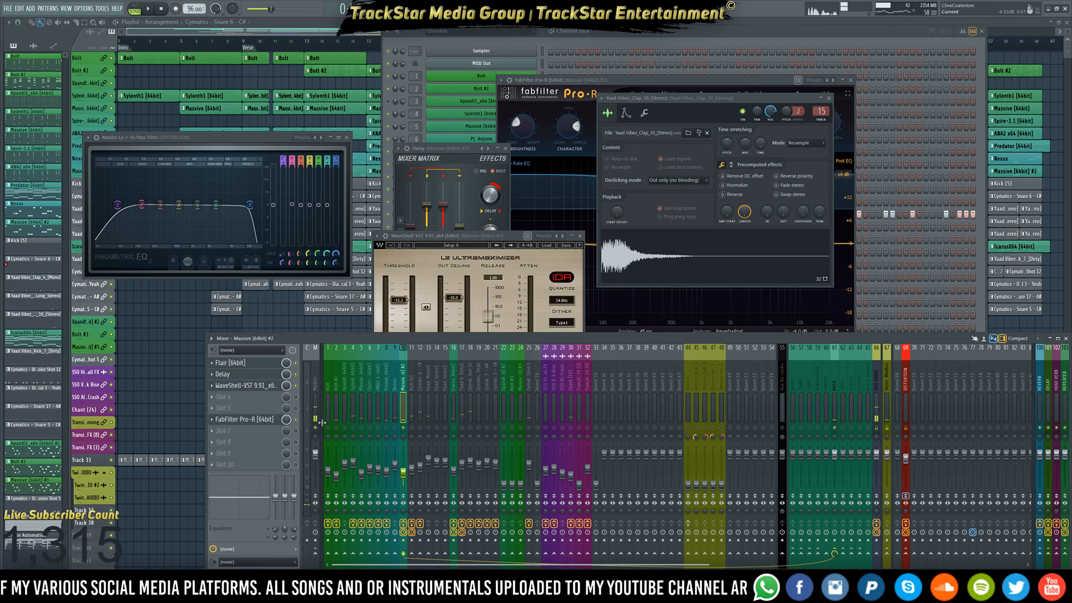
{"action": "key", "text": "space"}
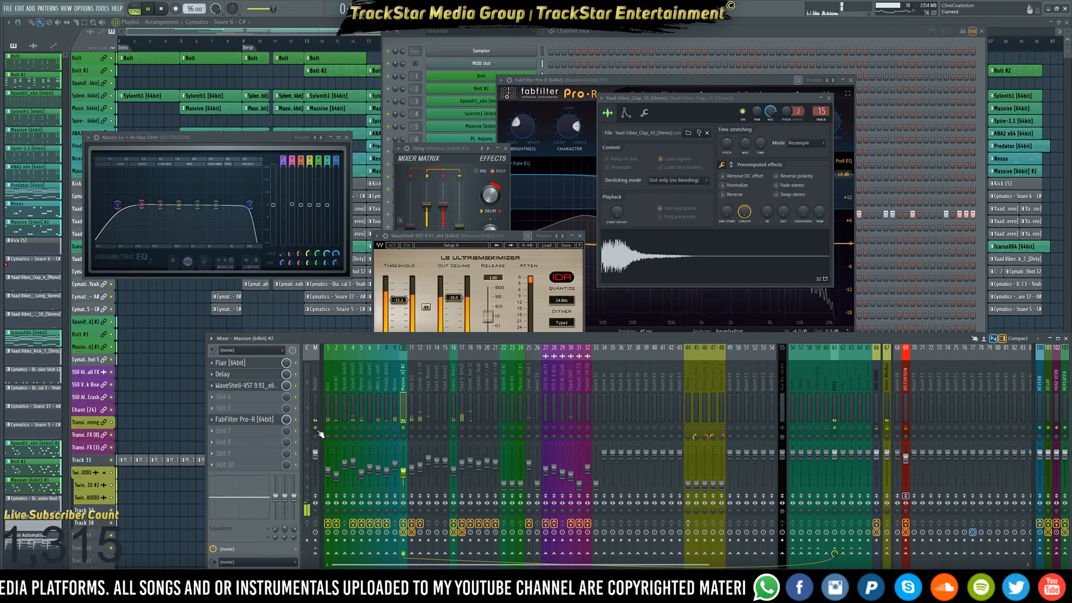
{"action": "key", "text": "space"}
{"action": "key", "text": "space"}
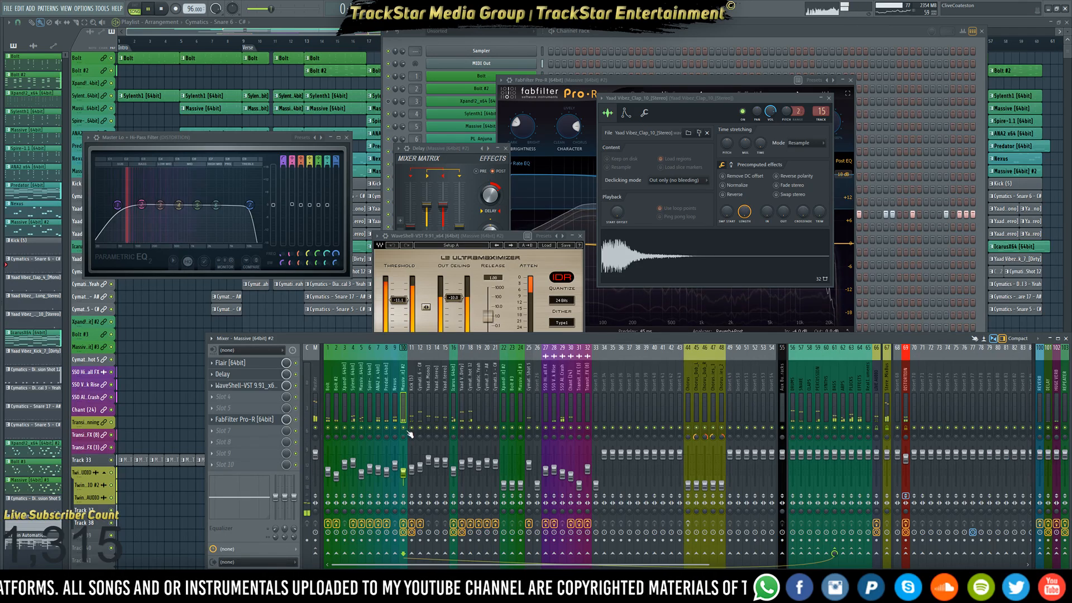
{"action": "key", "text": "F6"}
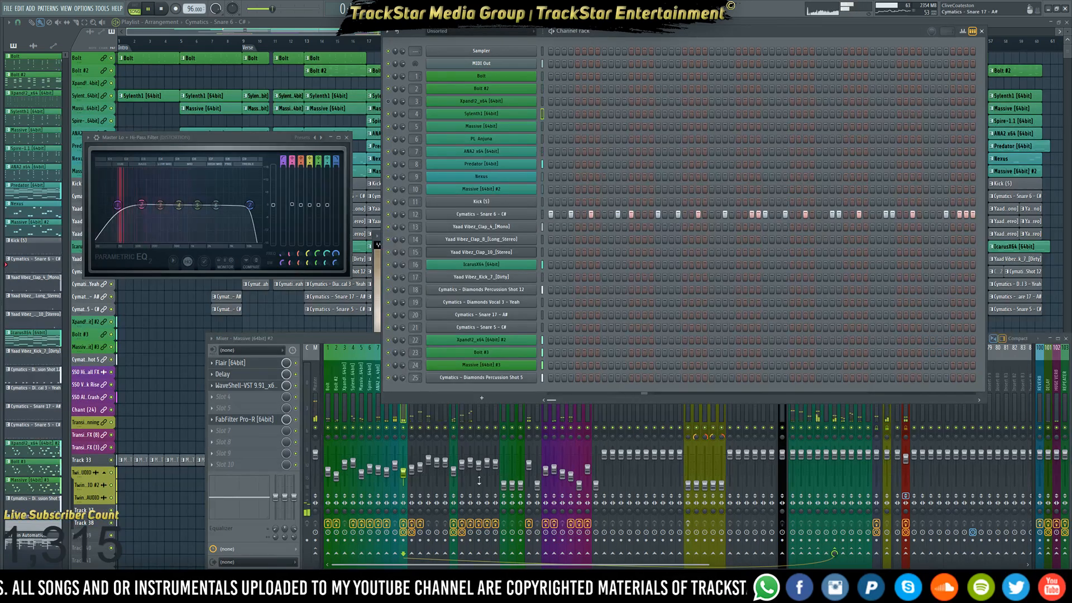
{"action": "key", "text": "space"}
Load FabFilter Pro-C 2 into the first effect slot of the BASS bus track
{"action": "left_click", "coordinate": [450, 416]}
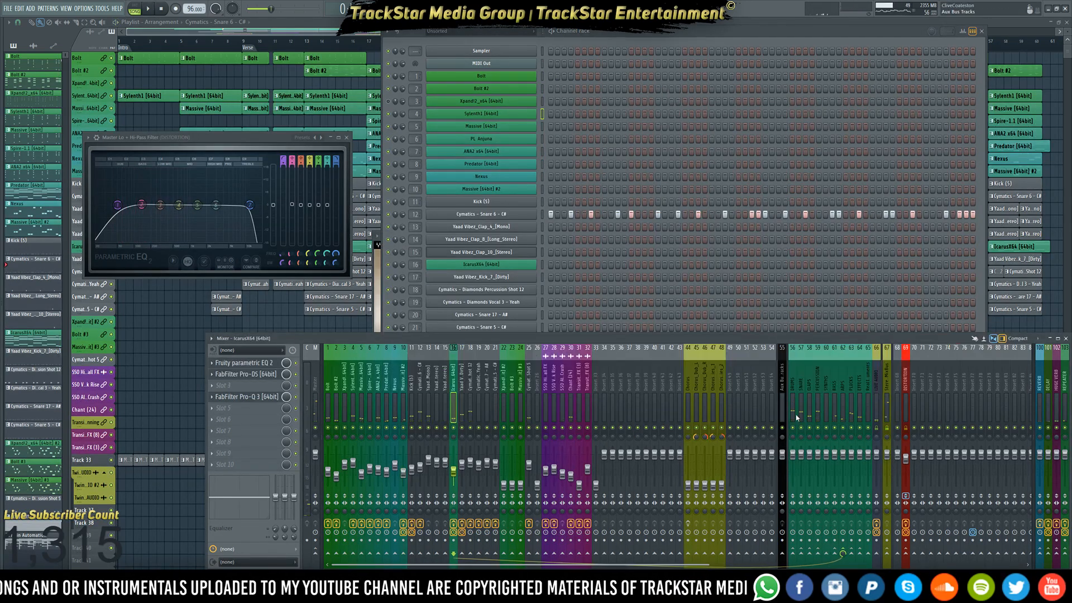
{"action": "left_click", "coordinate": [835, 400]}
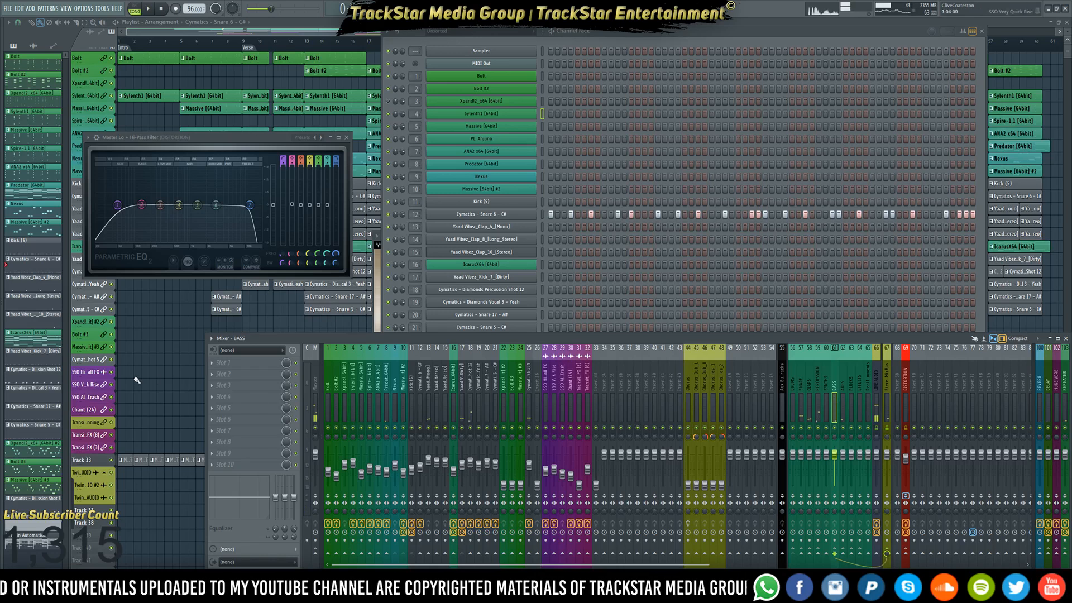
{"action": "left_click", "coordinate": [275, 363]}
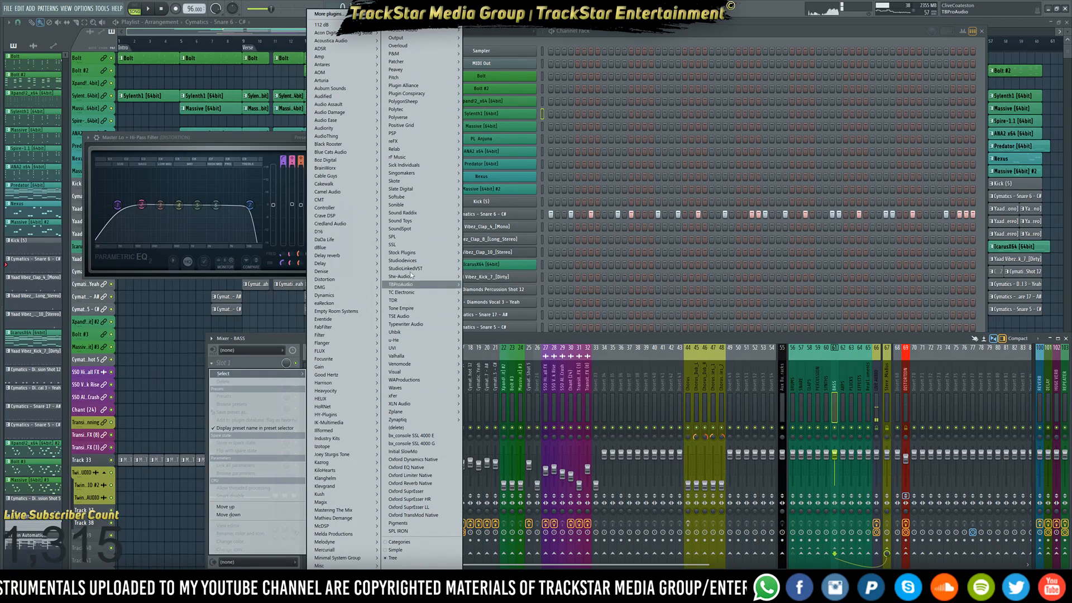
{"action": "mouse_move", "coordinate": [428, 255]}
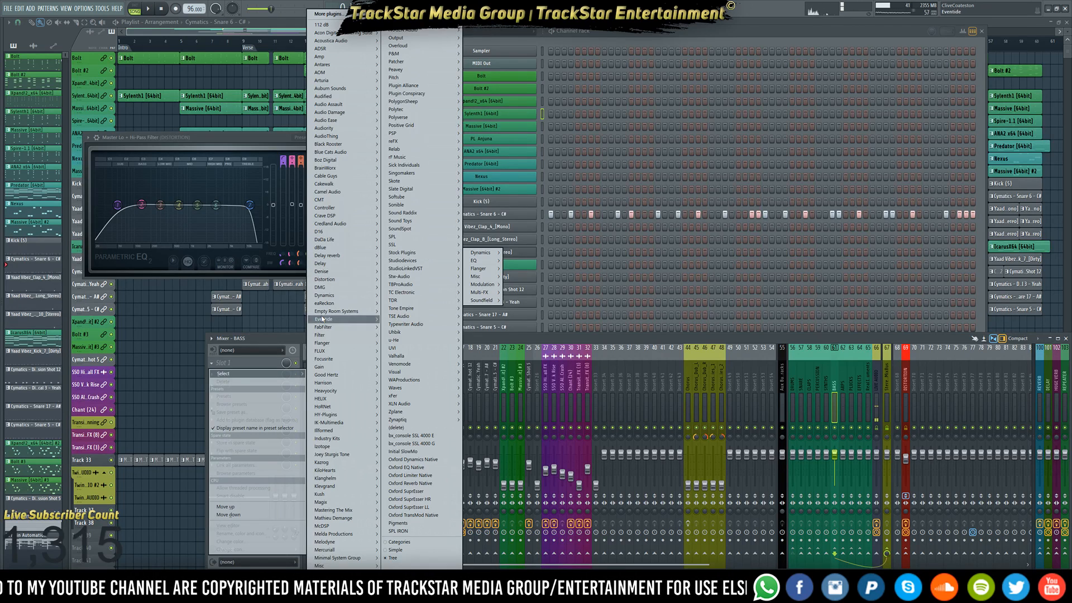
{"action": "mouse_move", "coordinate": [363, 327]}
{"action": "mouse_move", "coordinate": [395, 335]}
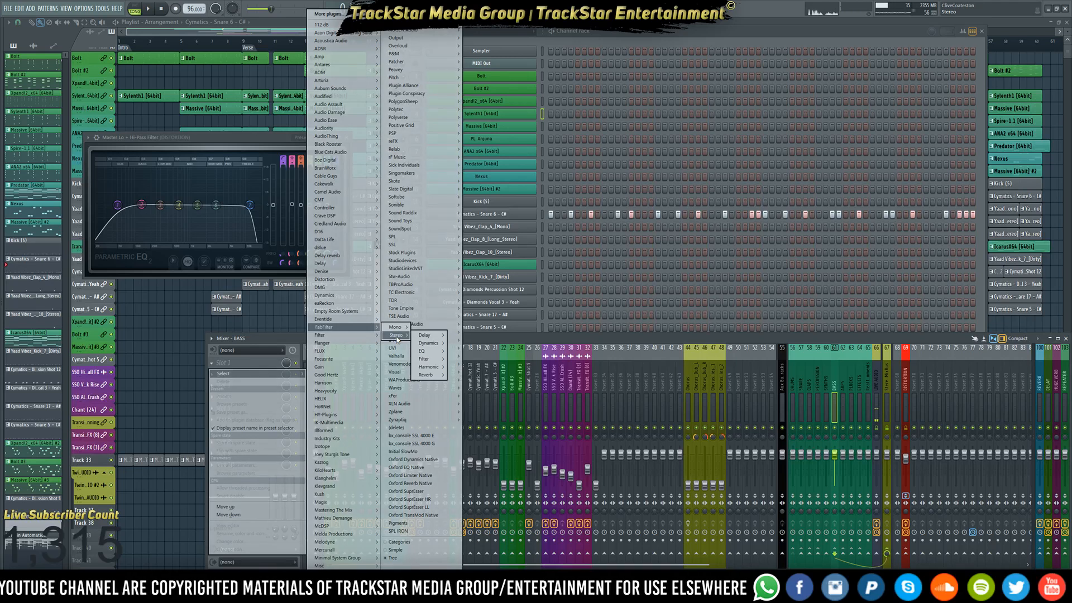
{"action": "mouse_move", "coordinate": [433, 350]}
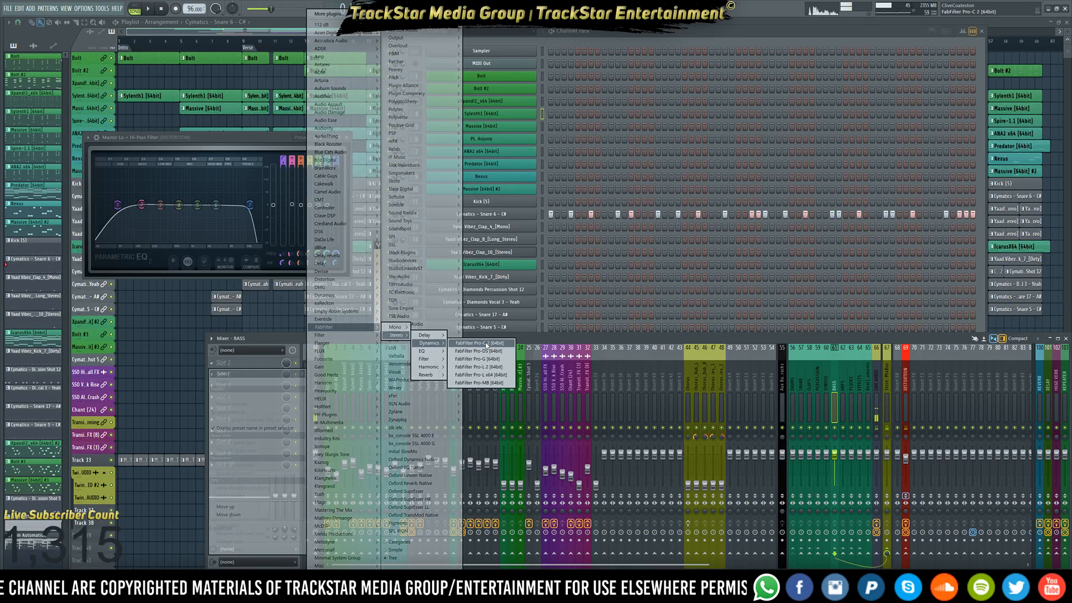
{"action": "left_click", "coordinate": [485, 342]}
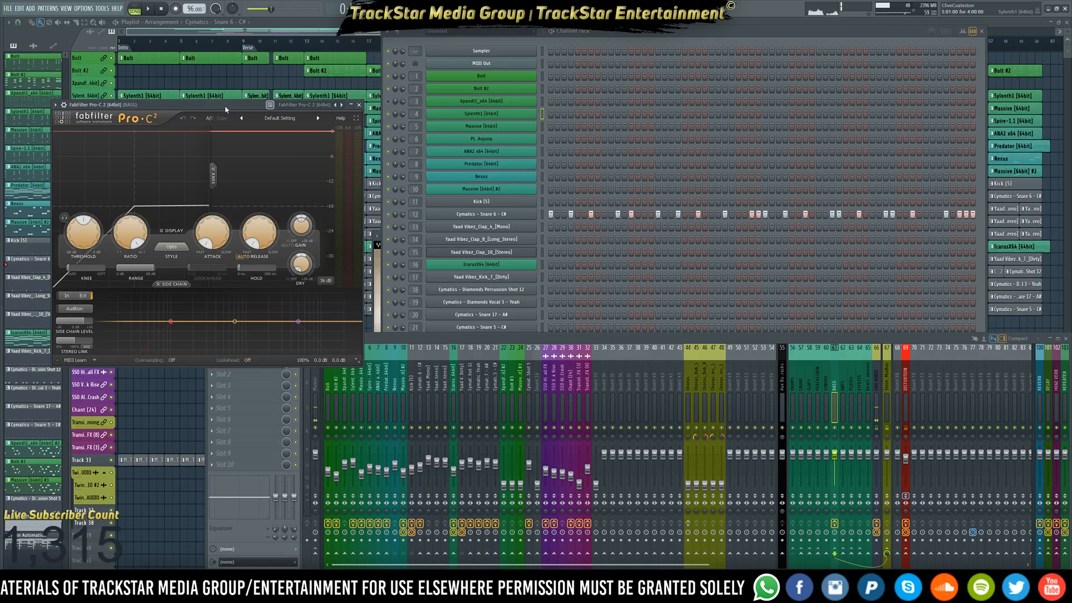
Route DRUMS to the Stereo Side Chain input of Pro-C 2 on the BASS bus and return to the compressor's interface during playback
{"action": "left_click_drag", "start_coordinate": [224, 105], "coordinate": [738, 50]}
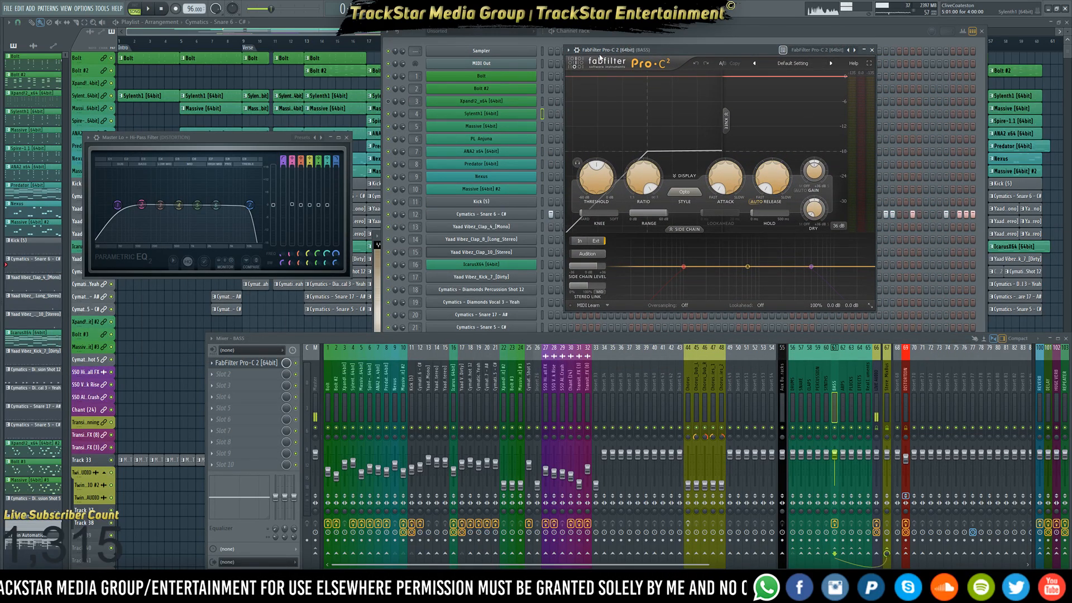
{"action": "left_click", "coordinate": [579, 50]}
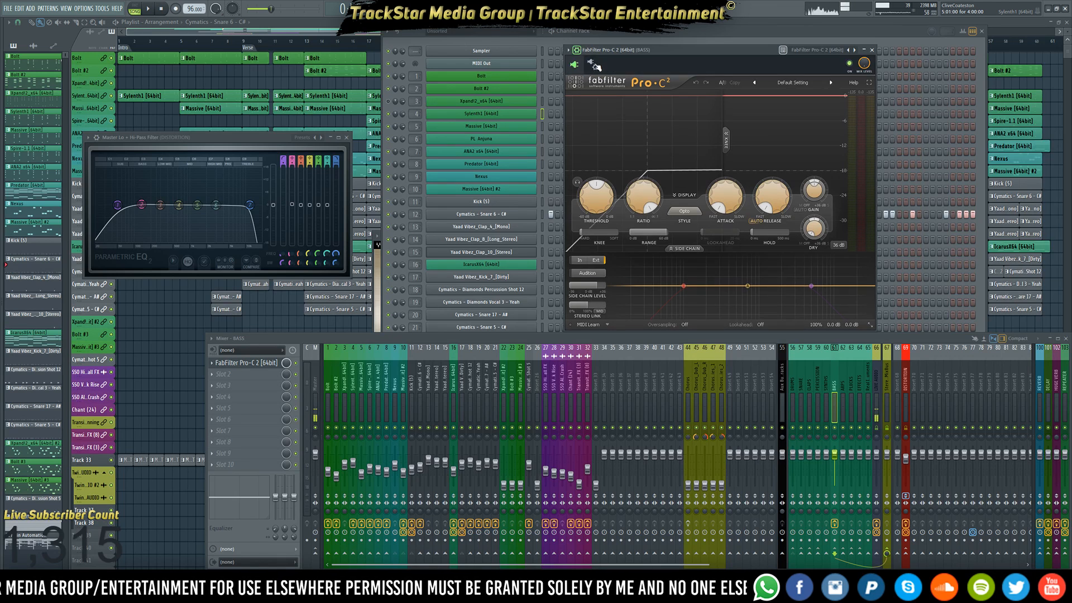
{"action": "left_click", "coordinate": [593, 67]}
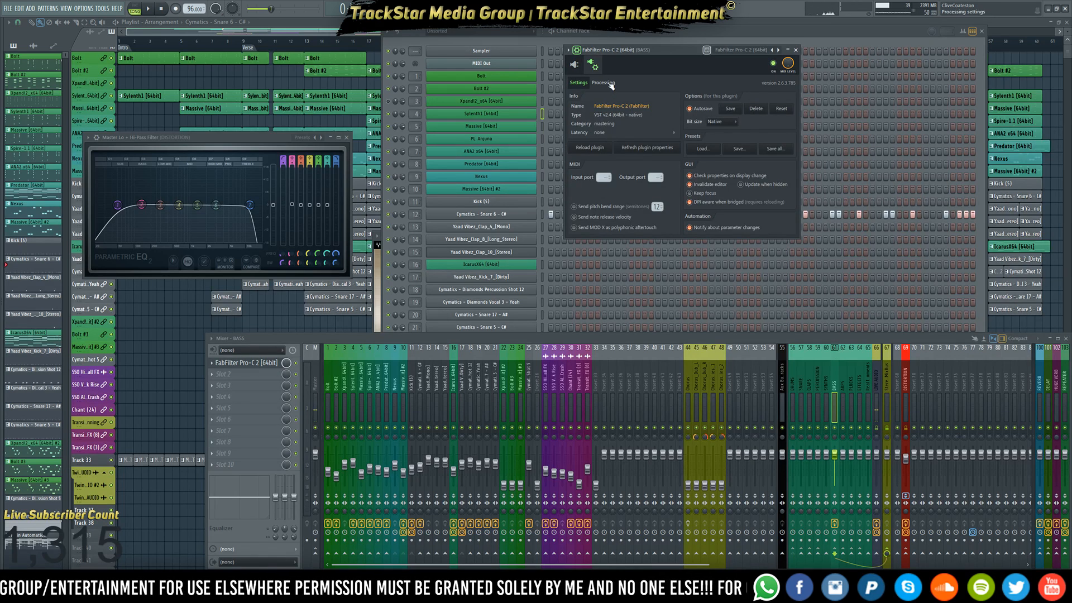
{"action": "left_click", "coordinate": [611, 83]}
{"action": "left_click", "coordinate": [587, 175]}
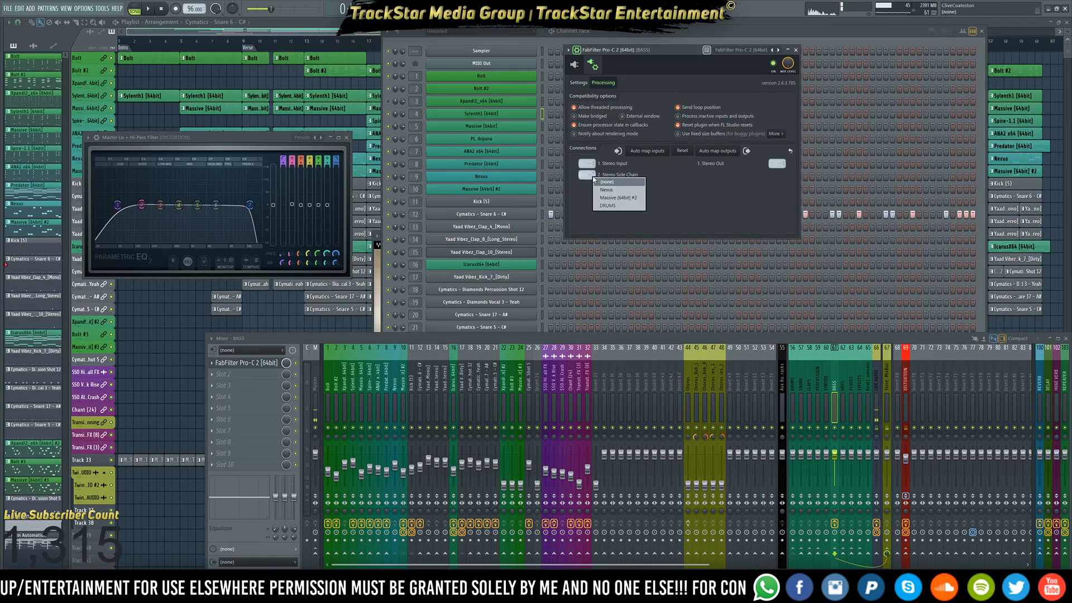
{"action": "left_click", "coordinate": [621, 206]}
{"action": "key", "text": "space"}
{"action": "left_click", "coordinate": [593, 66]}
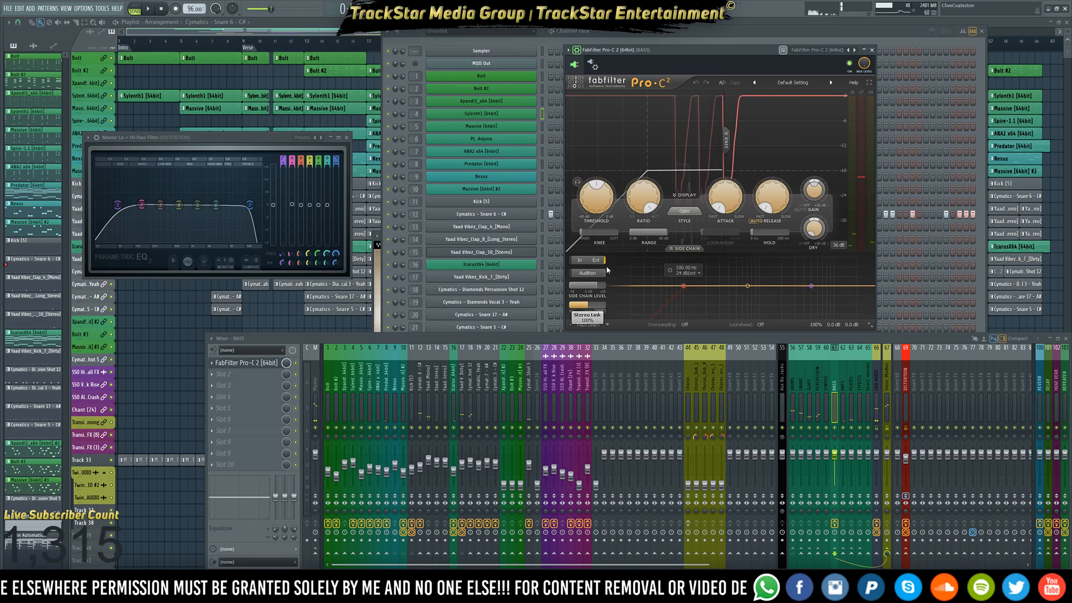
Try a Pro-C 2 side chain level of +6.30 dB and audition the bass ducking in playback
{"action": "double_click", "coordinate": [600, 288]}
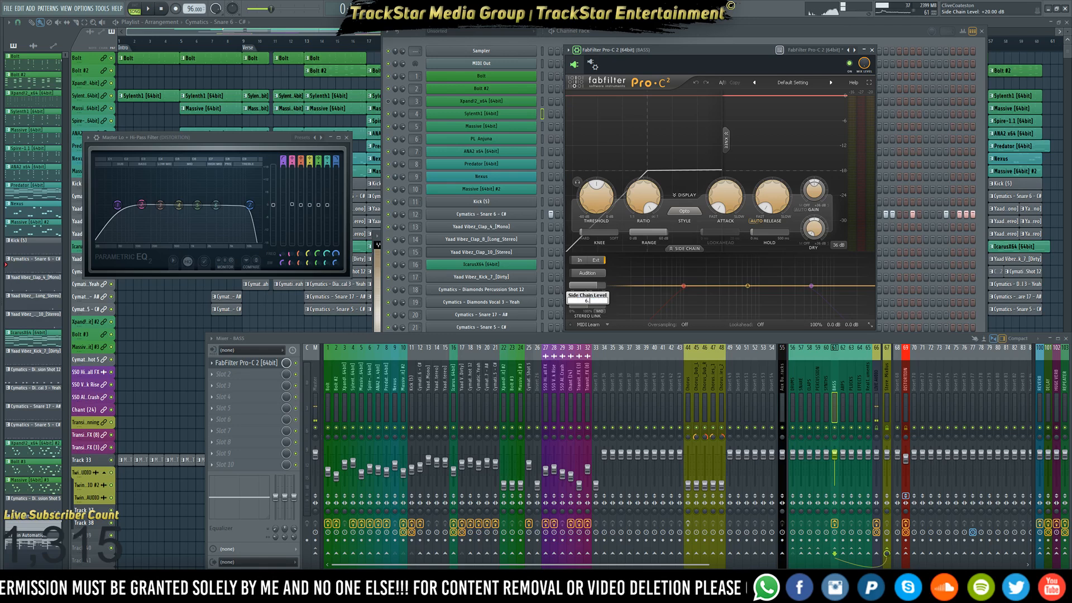
{"action": "key", "text": "Return"}
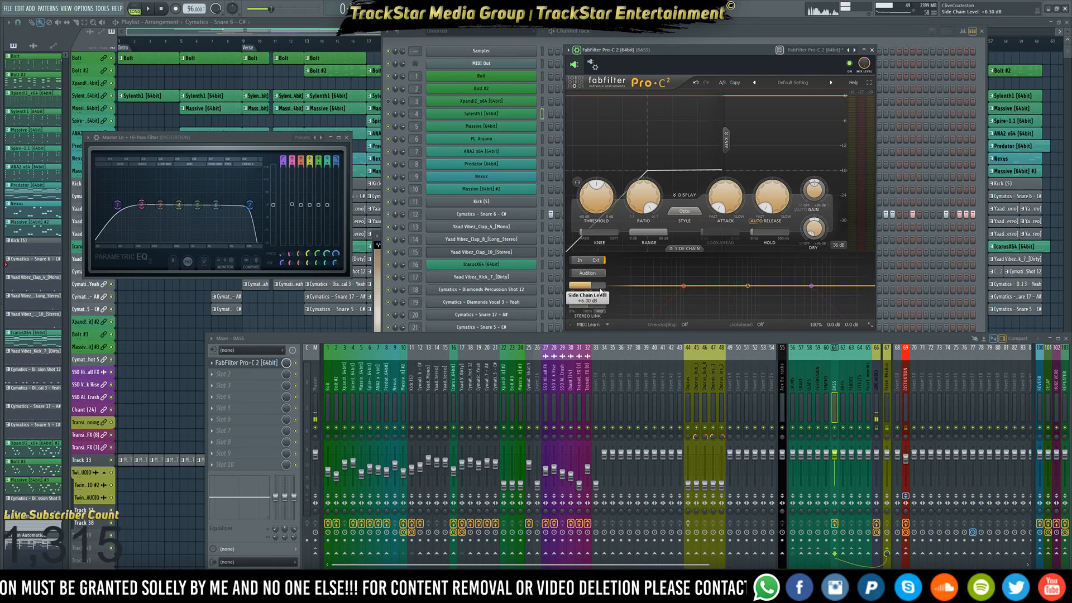
{"action": "key", "text": "space"}
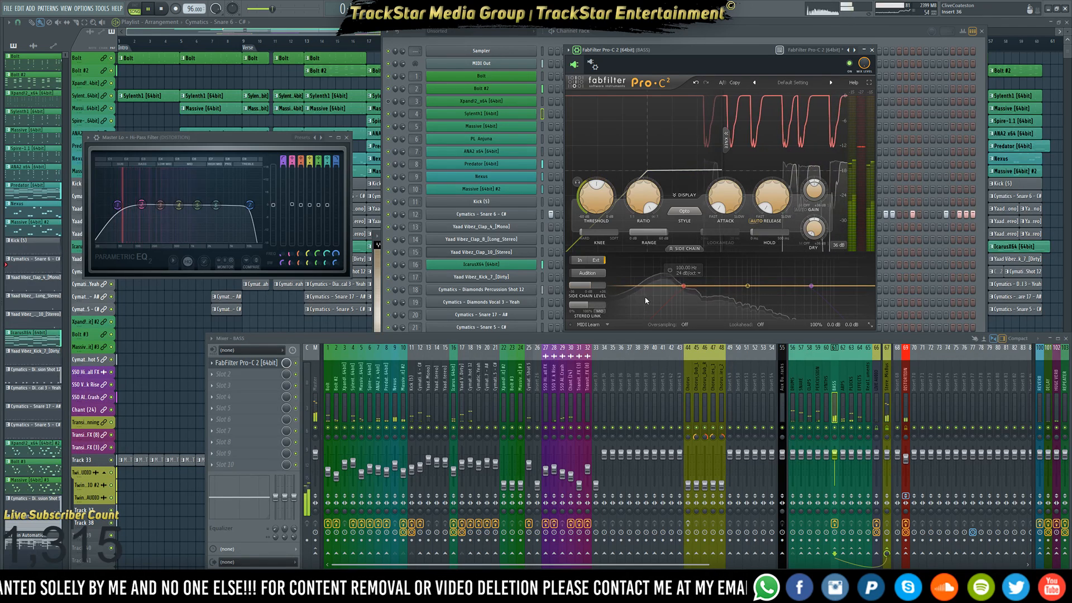
{"action": "key", "text": "space"}
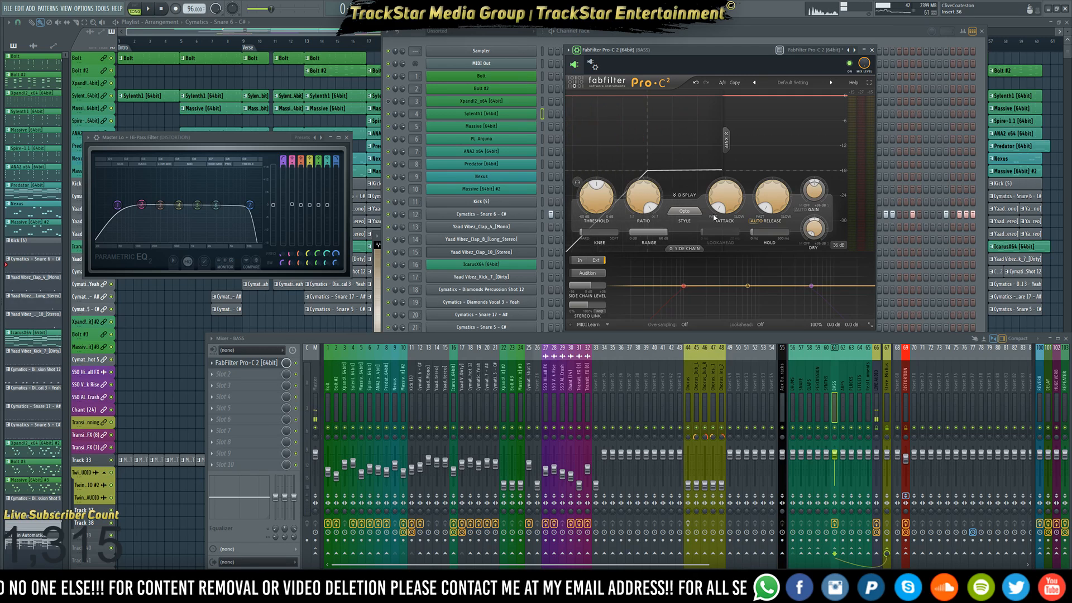
{"action": "key", "text": "space"}
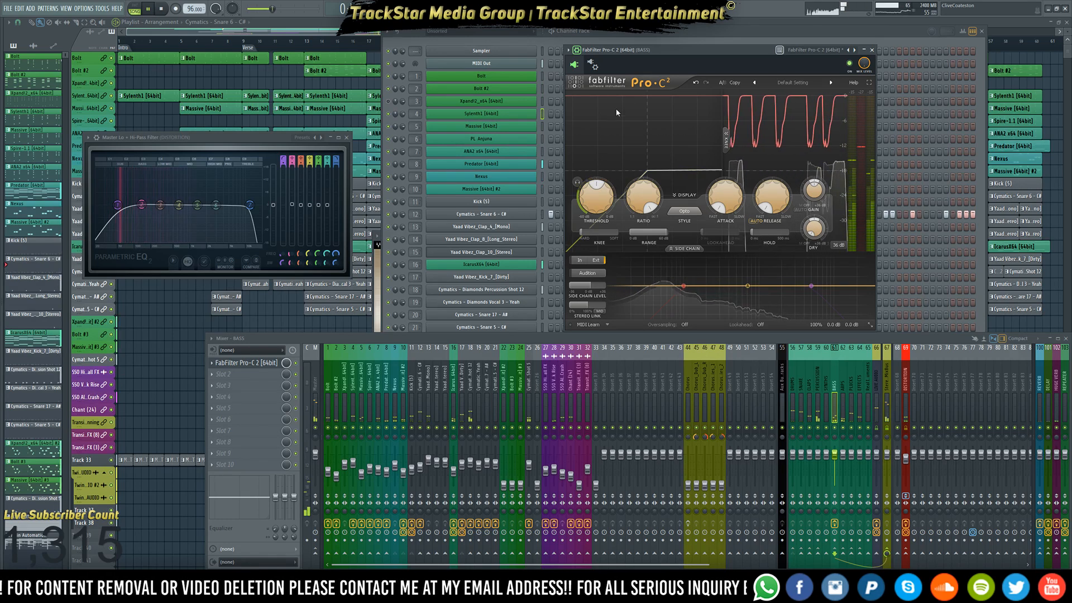
{"action": "key", "text": "space"}
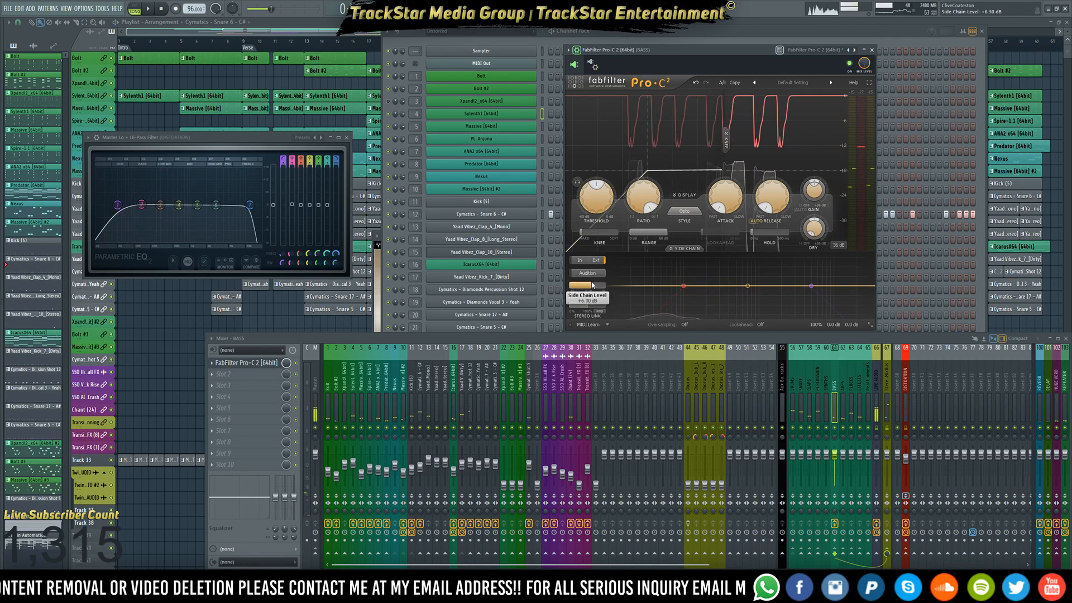
Set the Pro-C 2 side chain level to 7 dB and play back the mix
{"action": "double_click", "coordinate": [591, 285]}
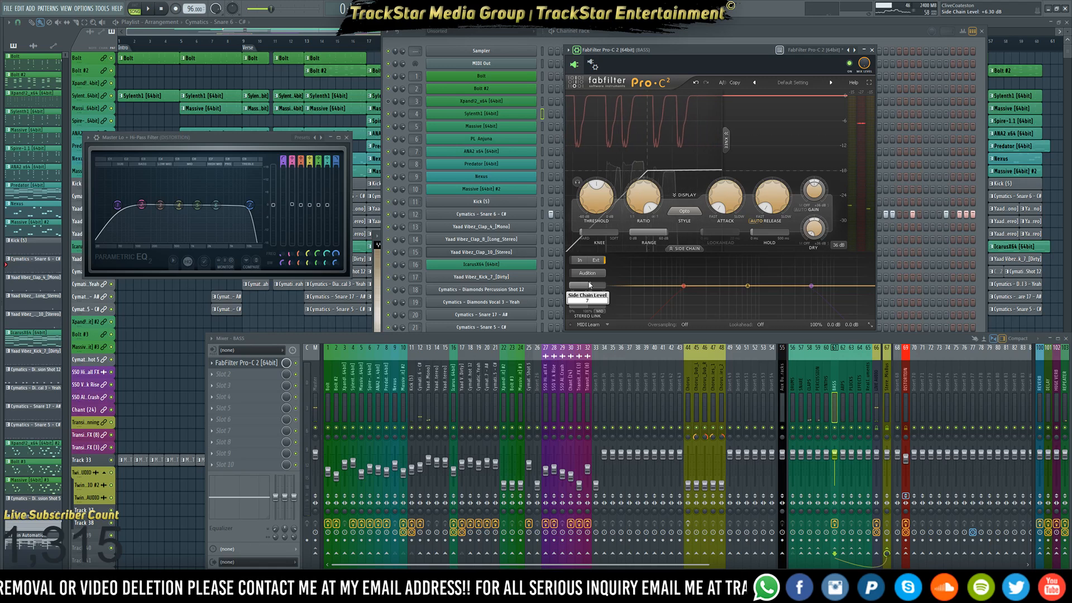
{"action": "key", "text": "Return"}
{"action": "key", "text": "space"}
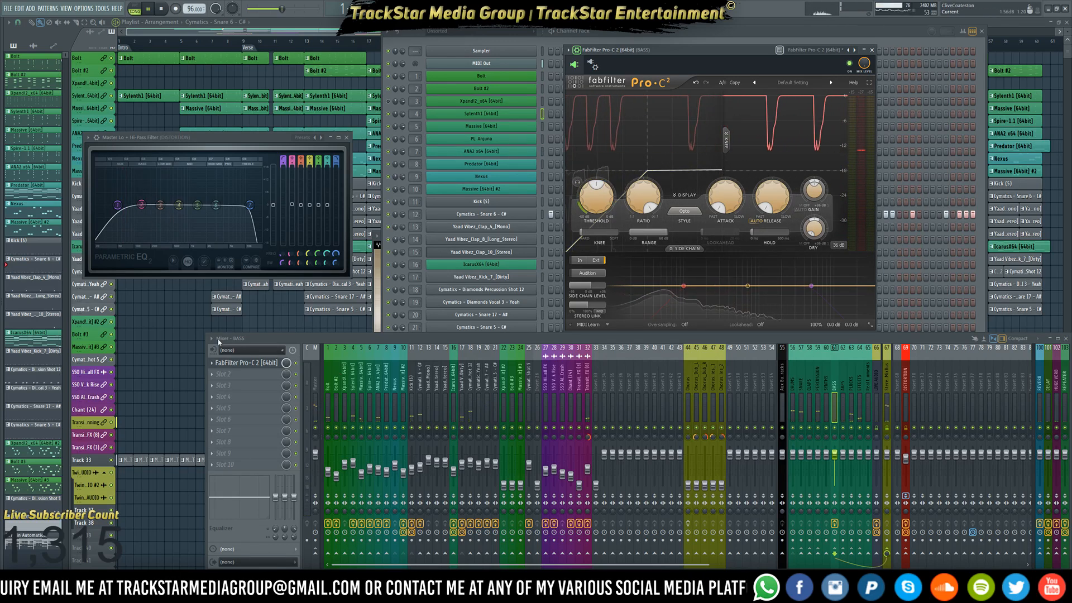
Close the open windows and set the playlist time selection over the first Chorus, from bar 21 to bar 29
{"action": "key", "text": "F12"}
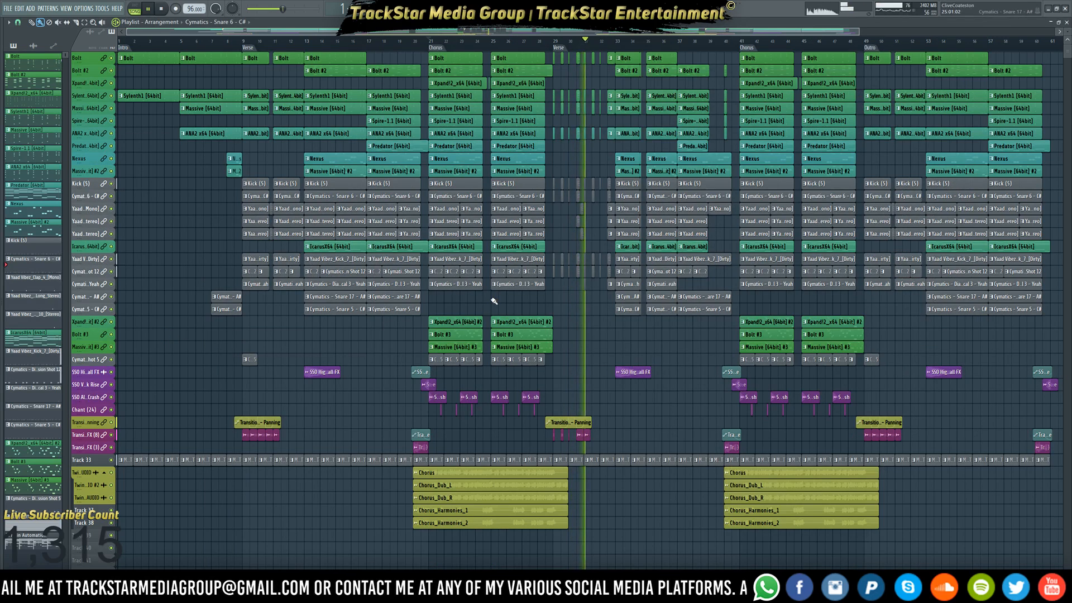
{"action": "key", "text": "space"}
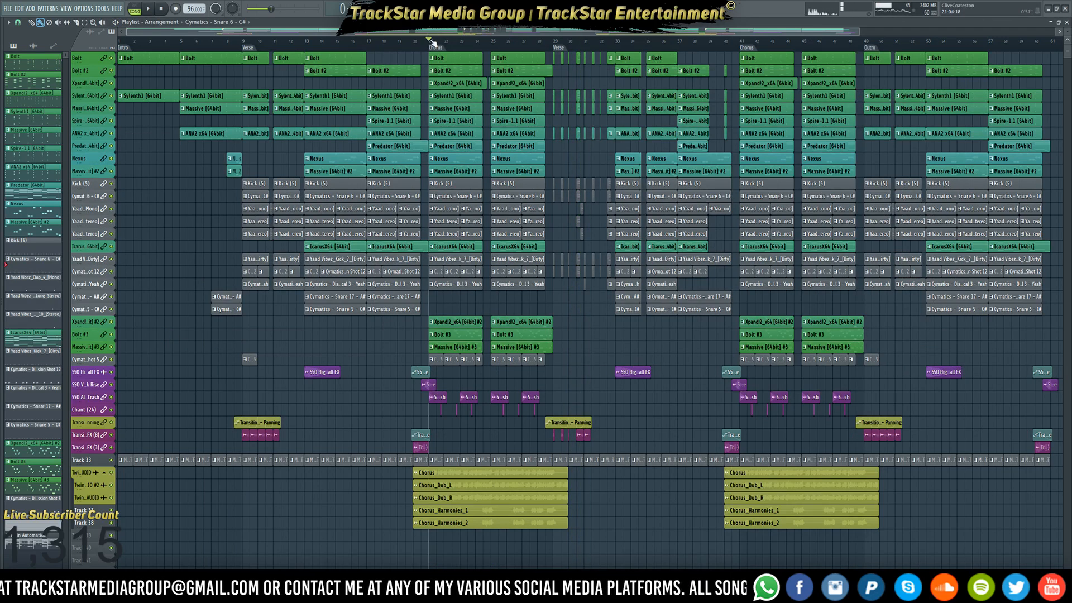
{"action": "left_click", "coordinate": [412, 59]}
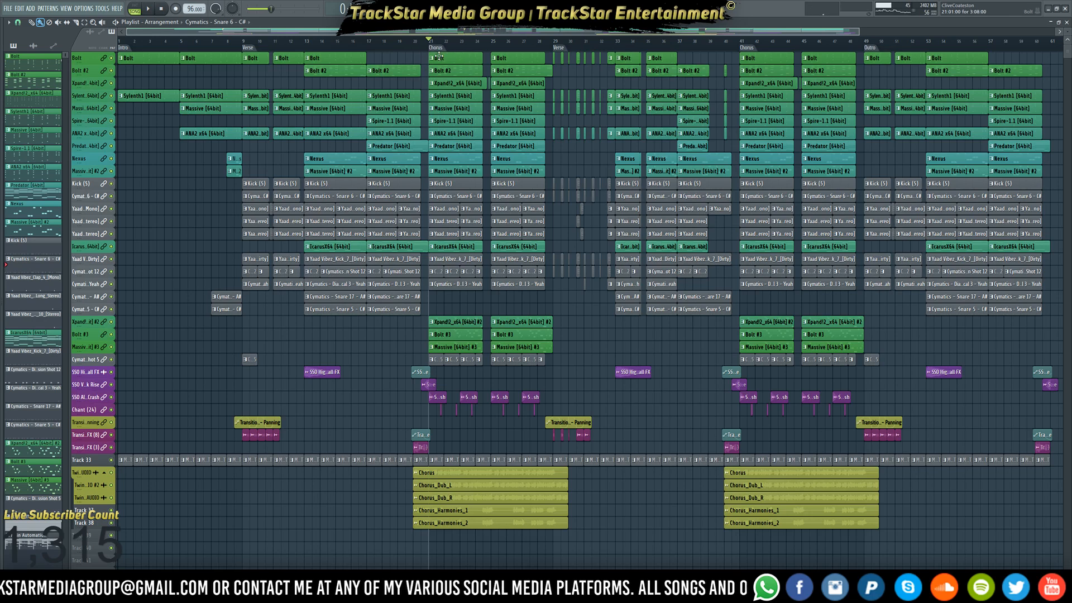
{"action": "left_click", "coordinate": [433, 47]}
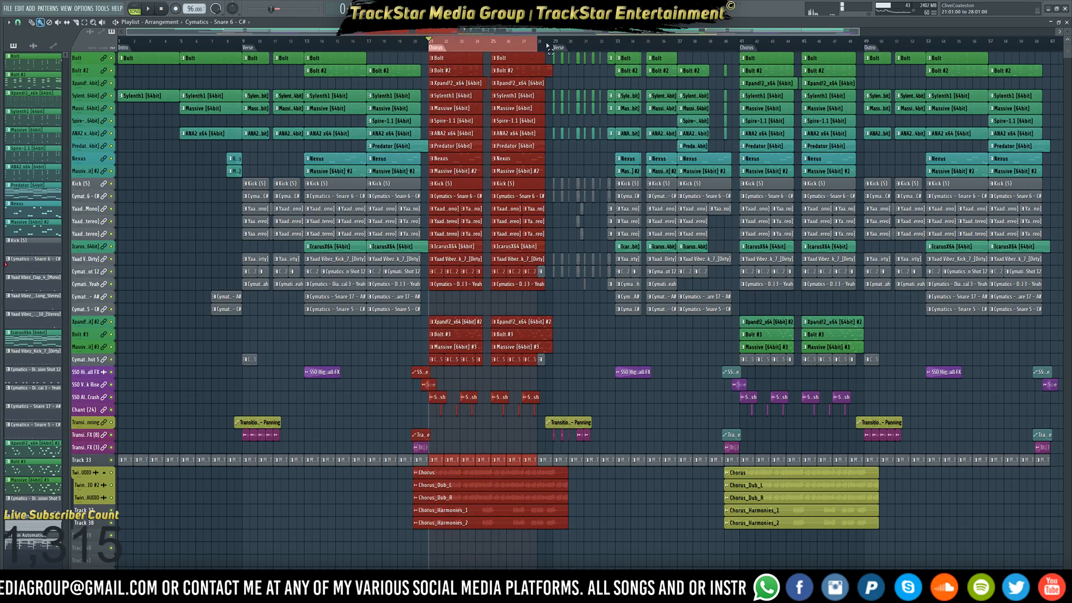
{"action": "left_click", "coordinate": [613, 346]}
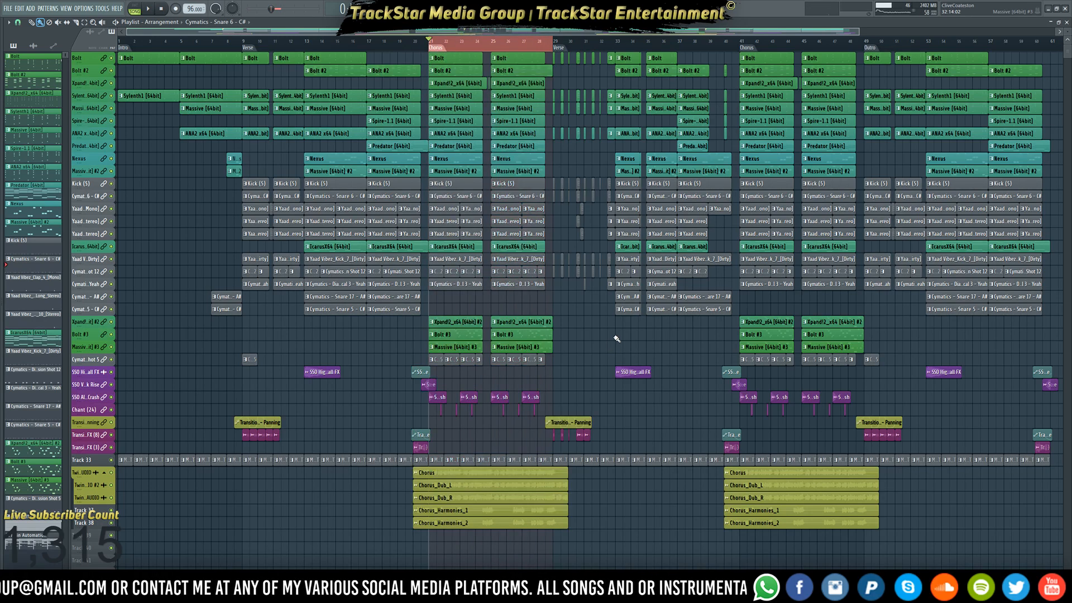
{"action": "scroll", "coordinate": [615, 338], "scroll_direction": "down", "scroll_amount": 2}
{"action": "scroll", "coordinate": [619, 321], "scroll_direction": "up", "scroll_amount": 2}
{"action": "key", "text": "space"}
{"action": "key", "text": "space"}
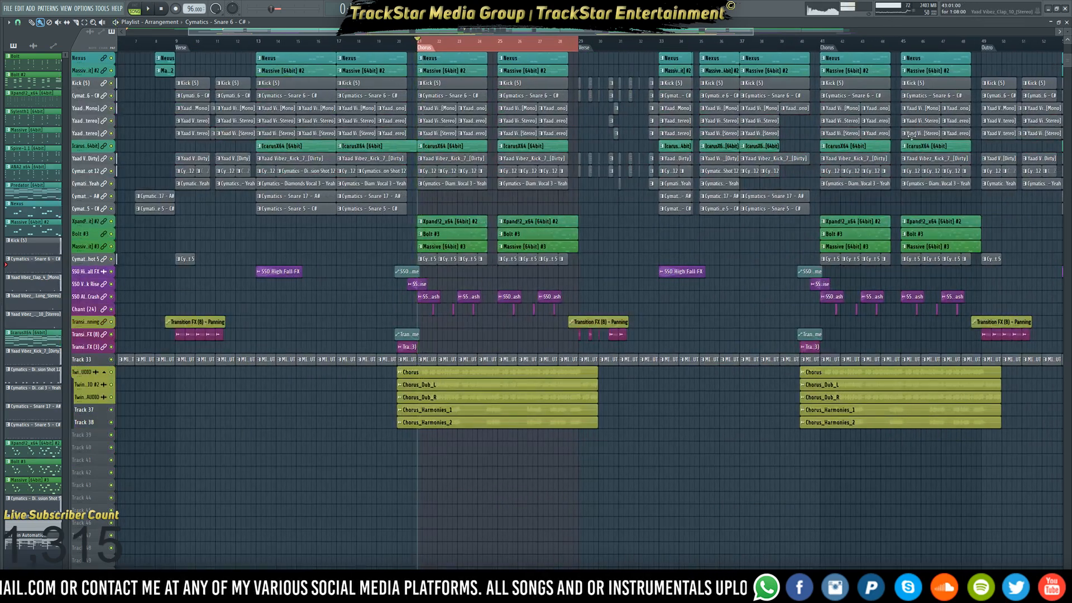
Enlarge the playlist tracks around the first Chorus and select the clips on the Xpand!2_x64 [64bit] track
{"action": "left_click_drag", "start_coordinate": [1068, 31], "coordinate": [1069, 44]}
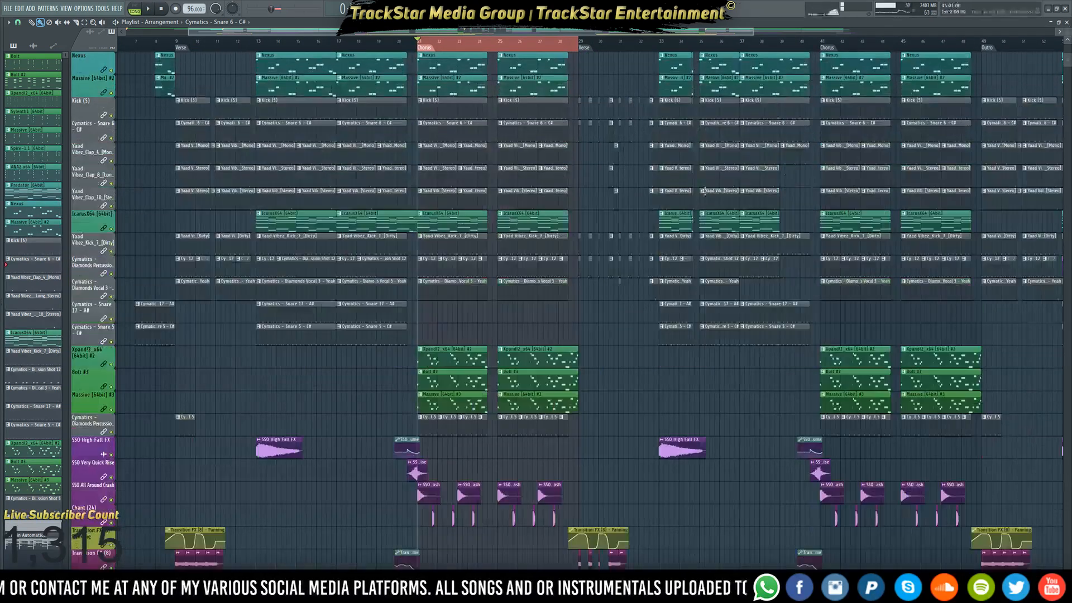
{"action": "scroll", "coordinate": [505, 75], "scroll_direction": "up", "scroll_amount": 3}
{"action": "scroll", "coordinate": [484, 43], "scroll_direction": "up", "scroll_amount": 7}
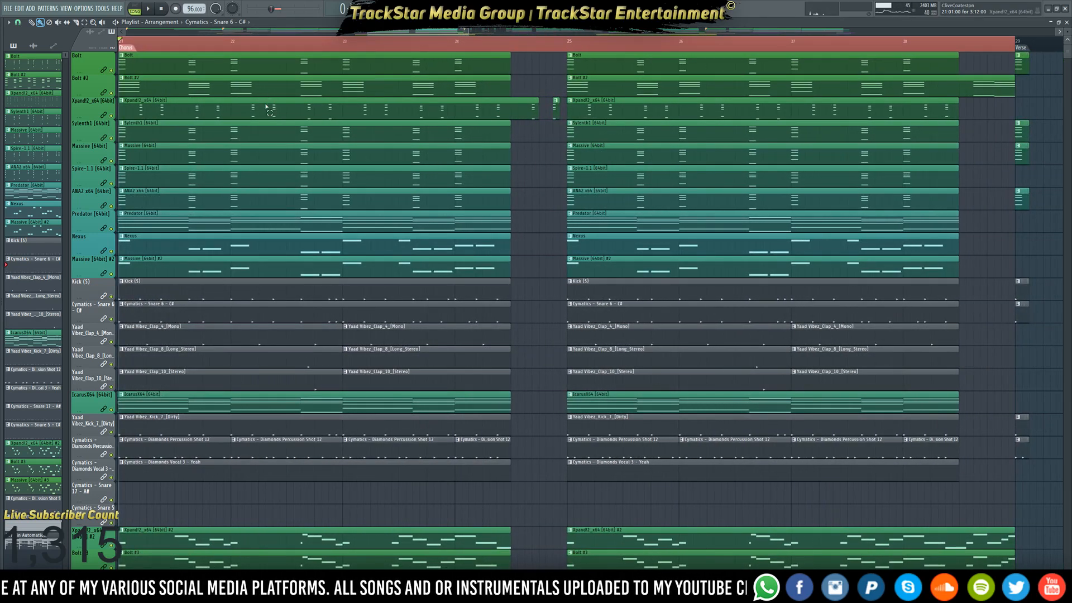
{"action": "left_click", "coordinate": [267, 107]}
{"action": "double_click", "coordinate": [92, 104]}
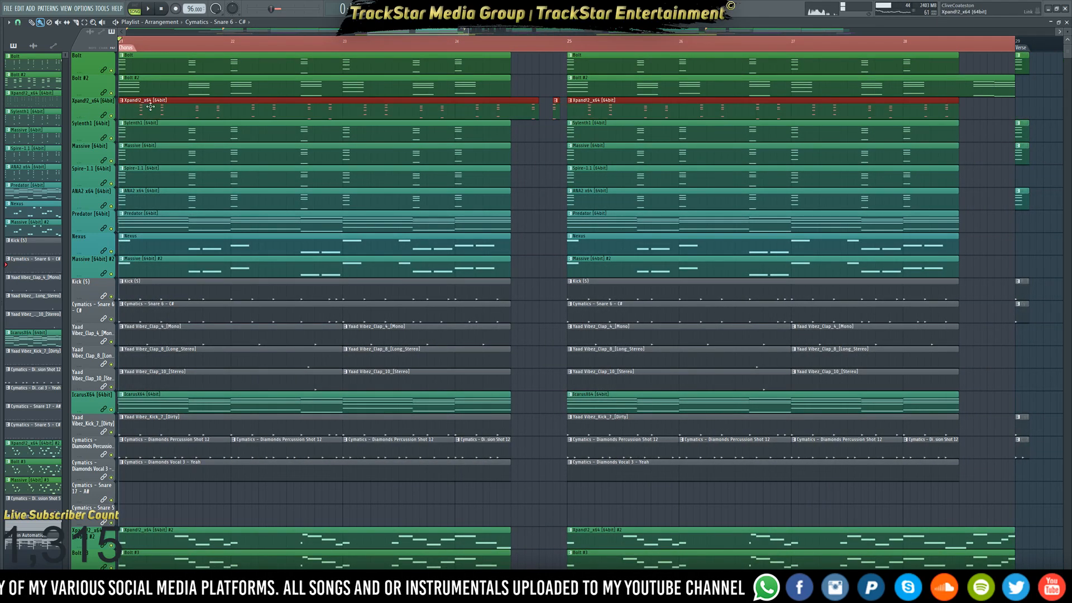
Show the channel rack and mixer, select the Xpand!2_x64 [64bit] mixer track, and audition it during chorus playback
{"action": "key", "text": "F6"}
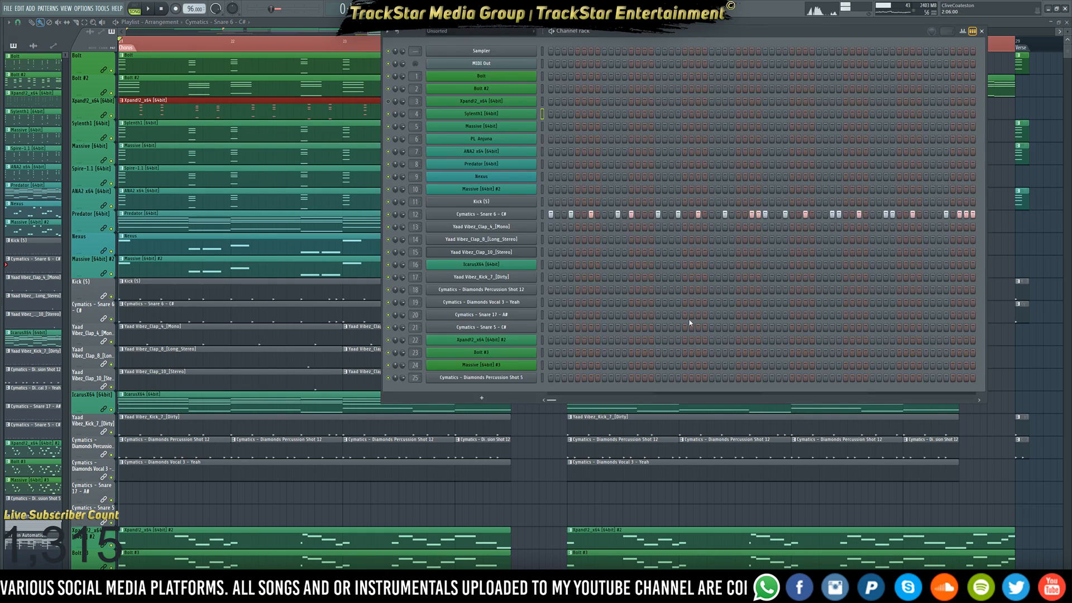
{"action": "key", "text": "F9"}
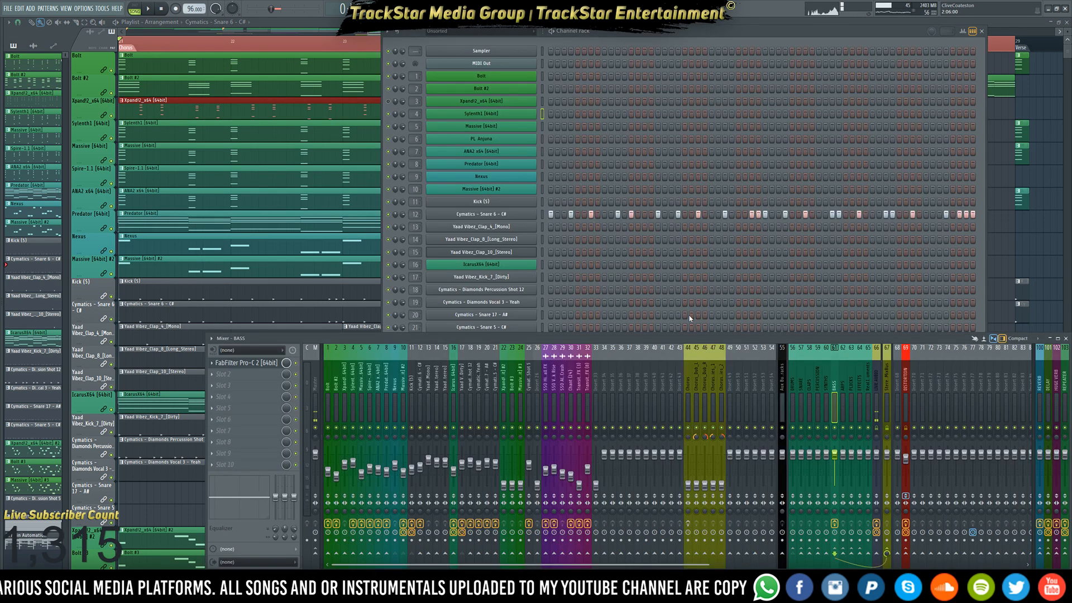
{"action": "left_click", "coordinate": [345, 422]}
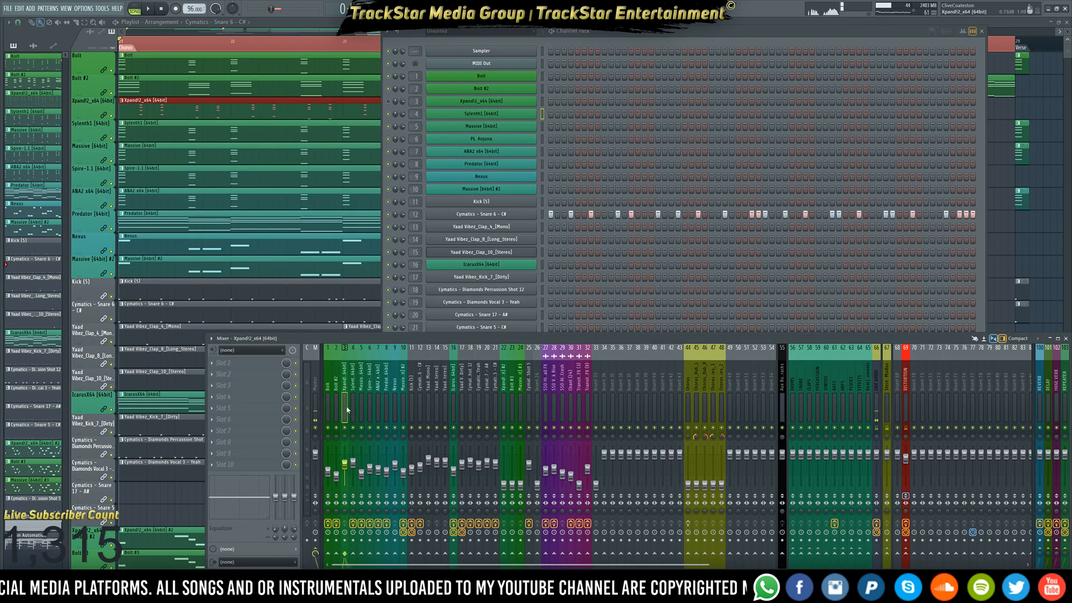
{"action": "left_click", "coordinate": [392, 113]}
{"action": "key", "text": "space"}
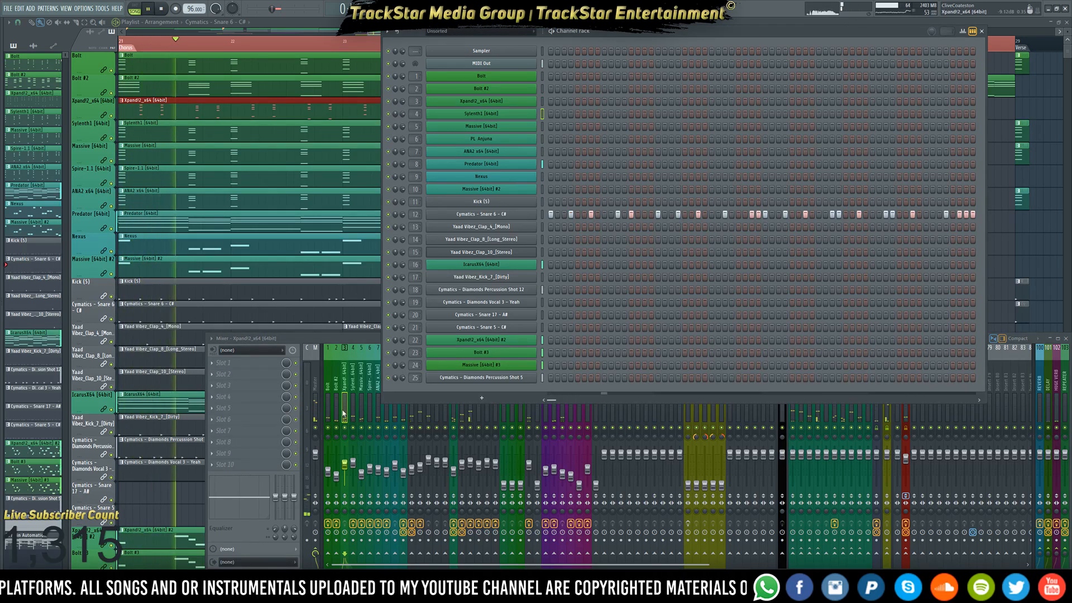
{"action": "left_click", "coordinate": [347, 427]}
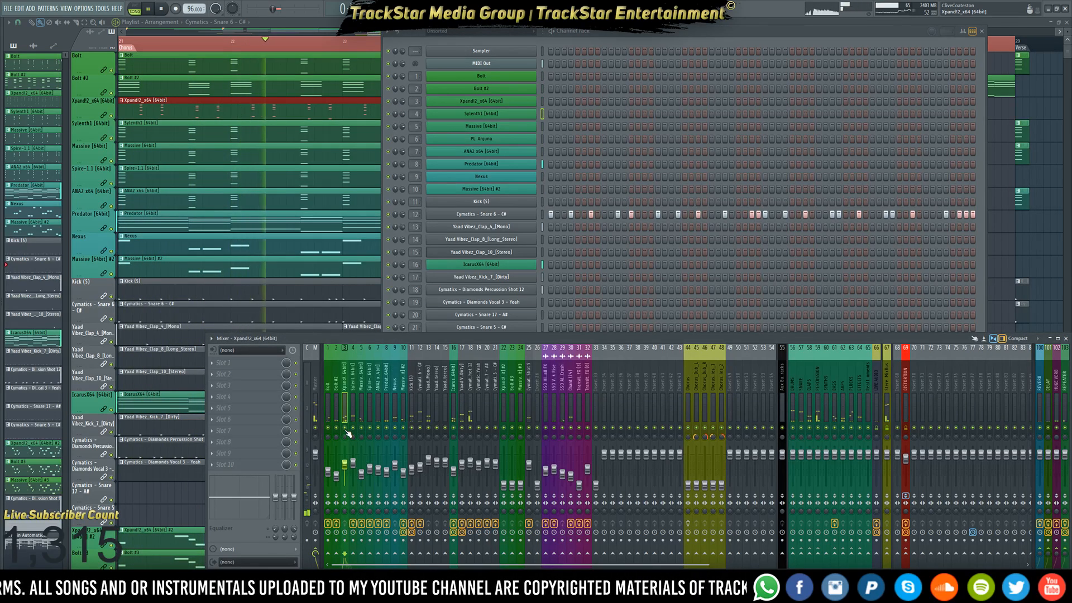
{"action": "key", "text": "space"}
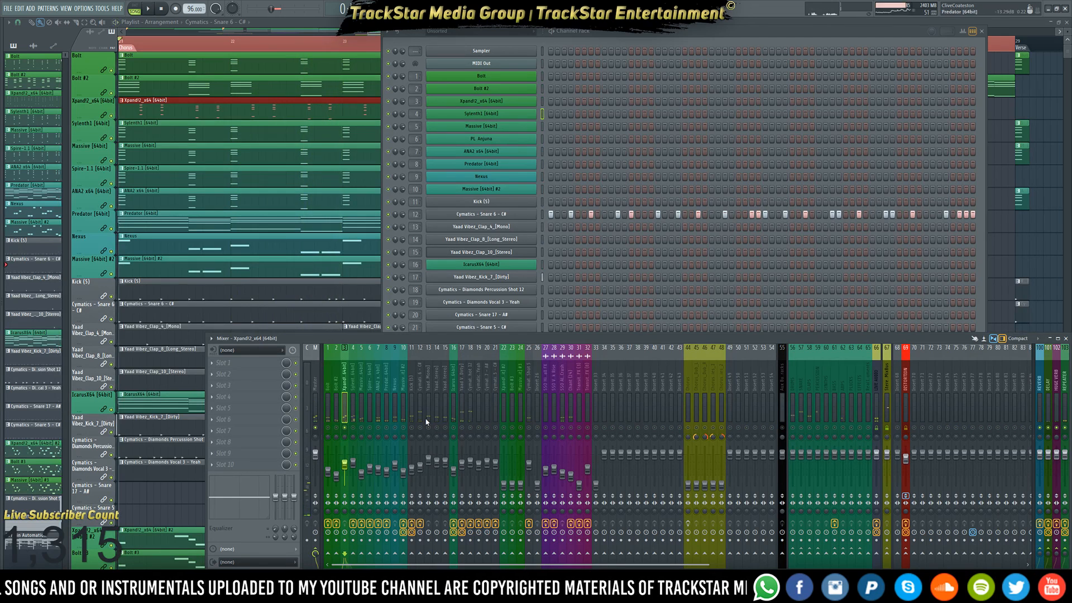
Route the Xpand!2_x64 mixer track only to the Real Instruments bus and load Fruity parametric EQ 2 in its first slot
{"action": "right_click", "coordinate": [870, 553]}
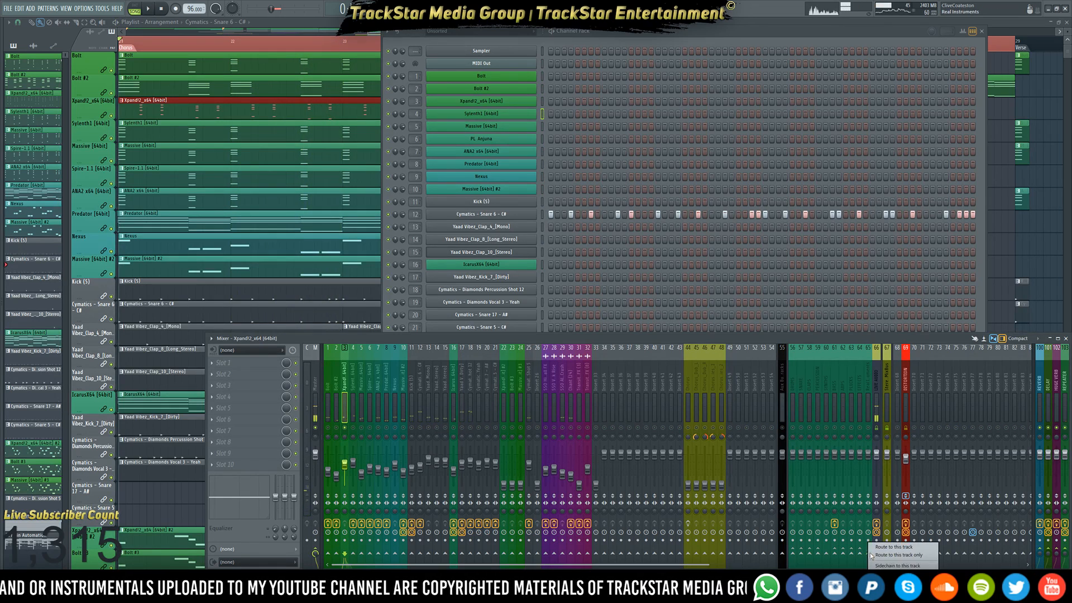
{"action": "left_click", "coordinate": [870, 554]}
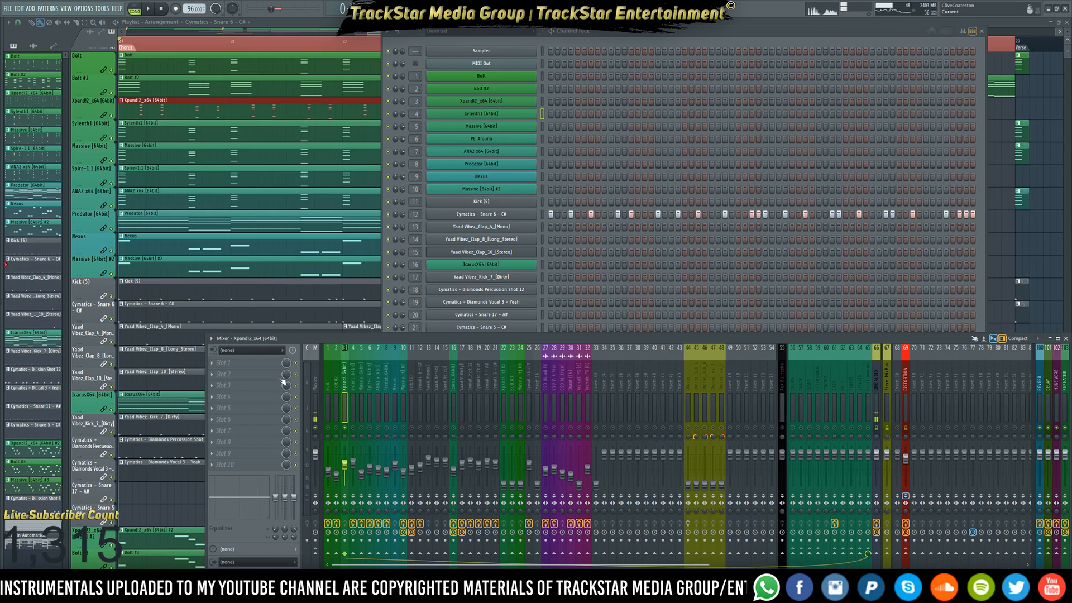
{"action": "left_click", "coordinate": [251, 369]}
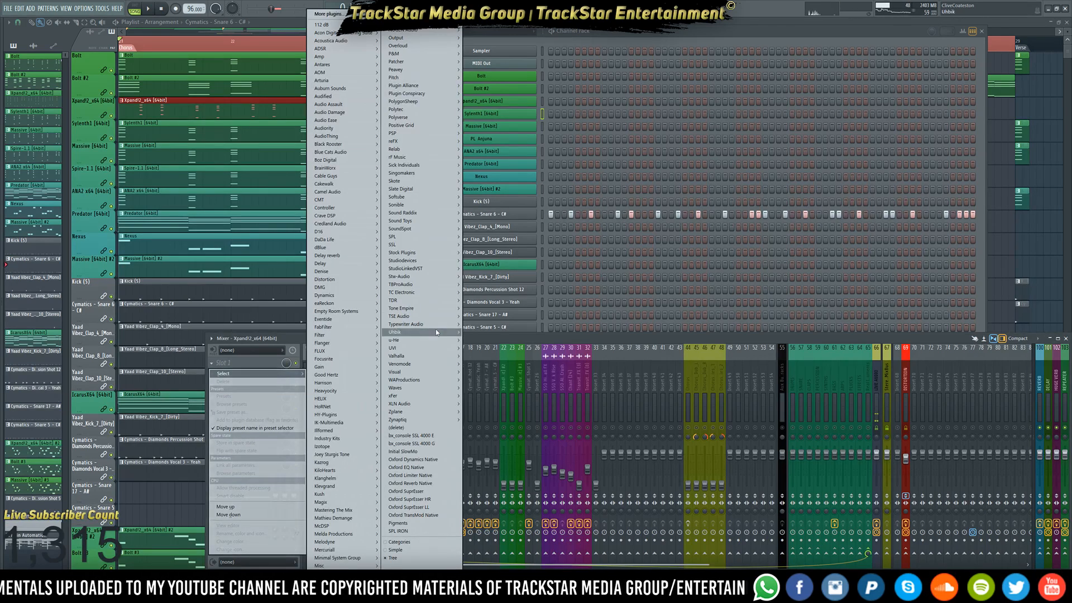
{"action": "mouse_move", "coordinate": [447, 254]}
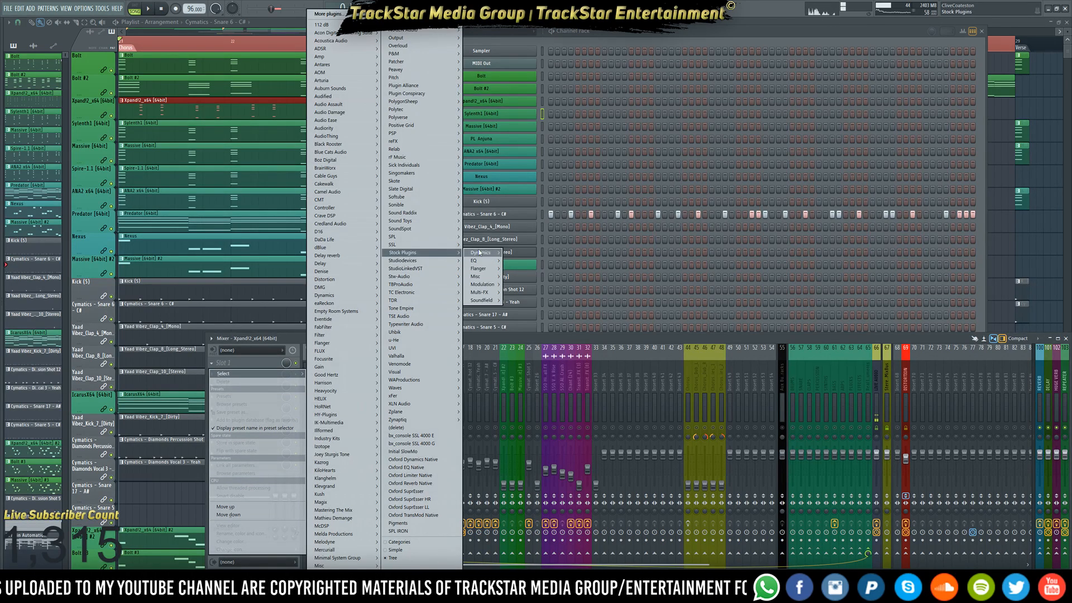
{"action": "left_click", "coordinate": [527, 260]}
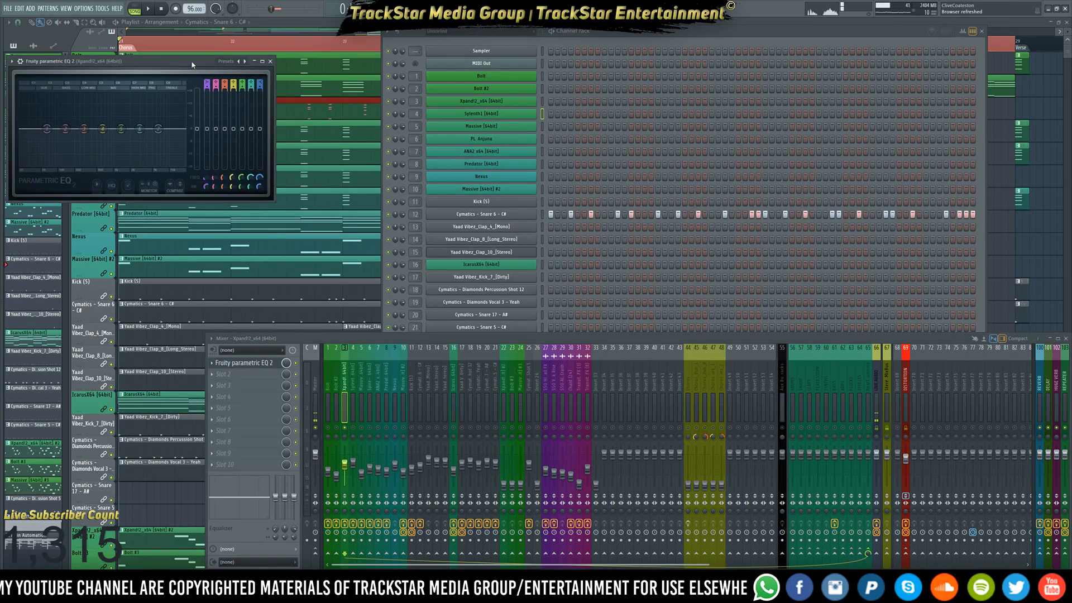
{"action": "left_click_drag", "start_coordinate": [201, 58], "coordinate": [804, 150]}
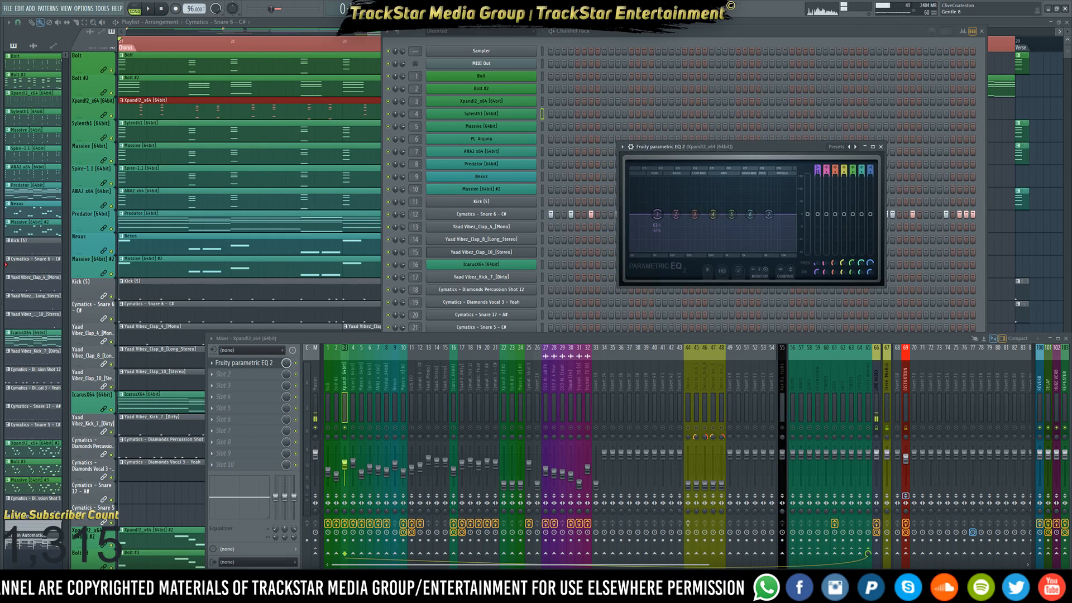
Set band 1 of the Xpand!2_x64 parametric EQ to a steep high pass and raise its cutoff frequency
{"action": "middle_click", "coordinate": [657, 214]}
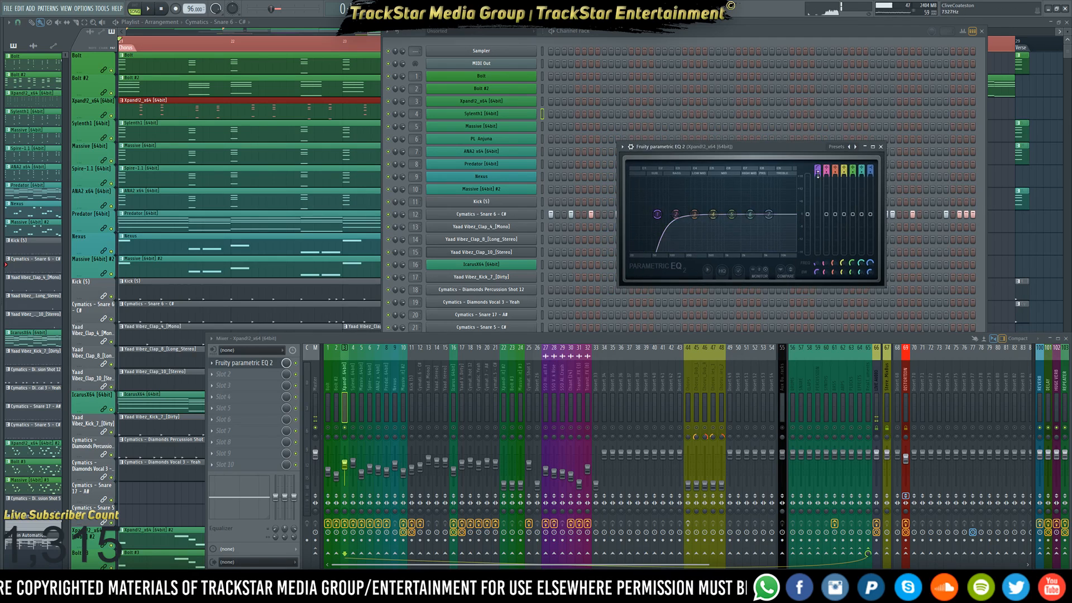
{"action": "left_click_drag", "start_coordinate": [818, 171], "coordinate": [818, 178]}
{"action": "scroll", "coordinate": [663, 223], "scroll_direction": "down", "scroll_amount": 3}
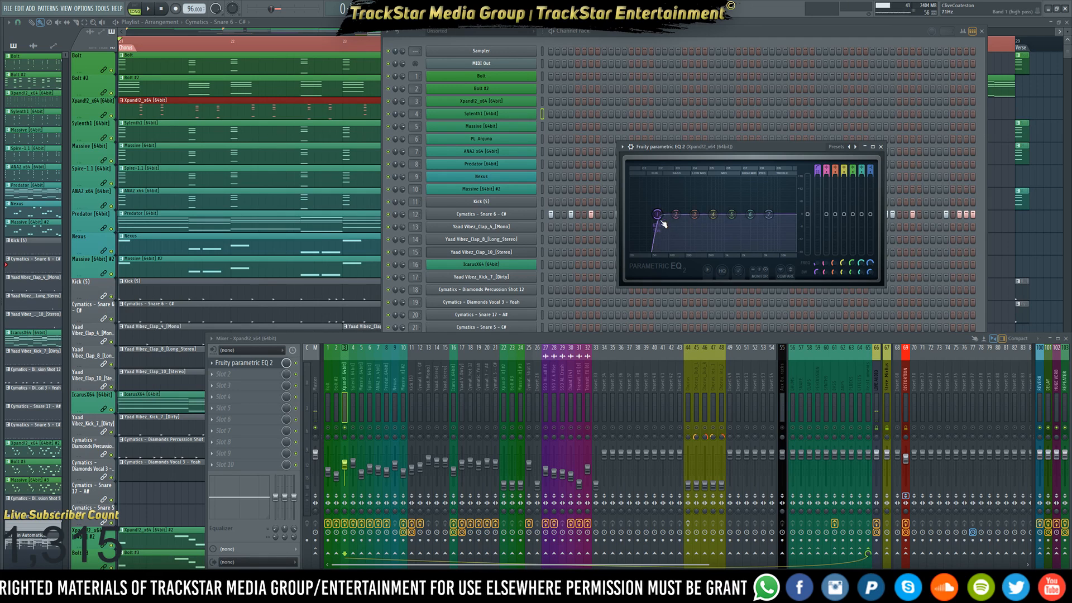
{"action": "left_click_drag", "start_coordinate": [657, 214], "coordinate": [686, 218]}
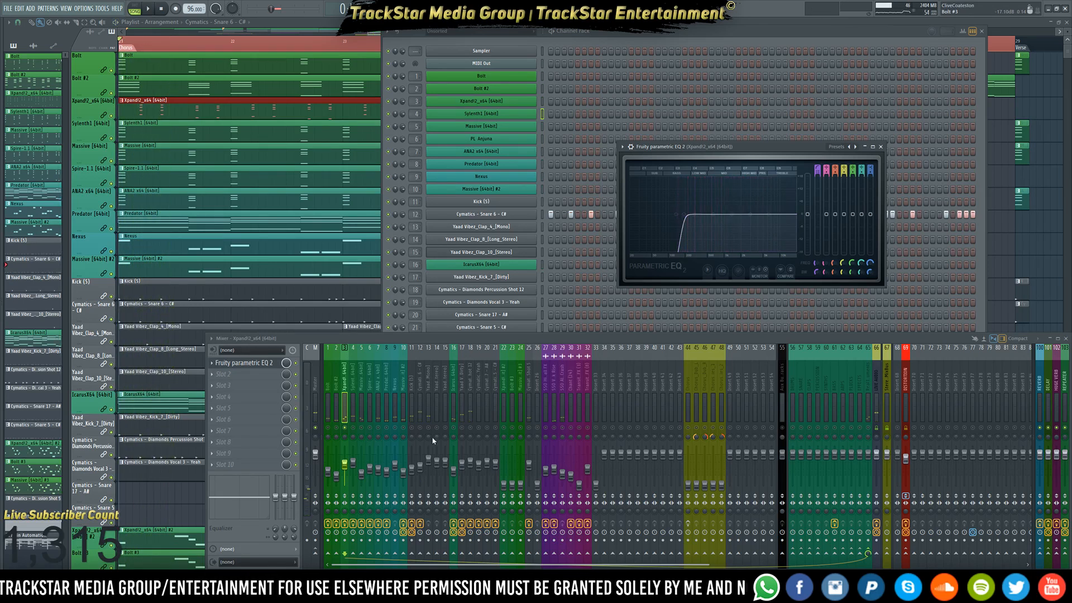
Play back the chorus to check the high-passed Xpand!2_x64 signal and the Real Instruments bus
{"action": "key", "text": "space"}
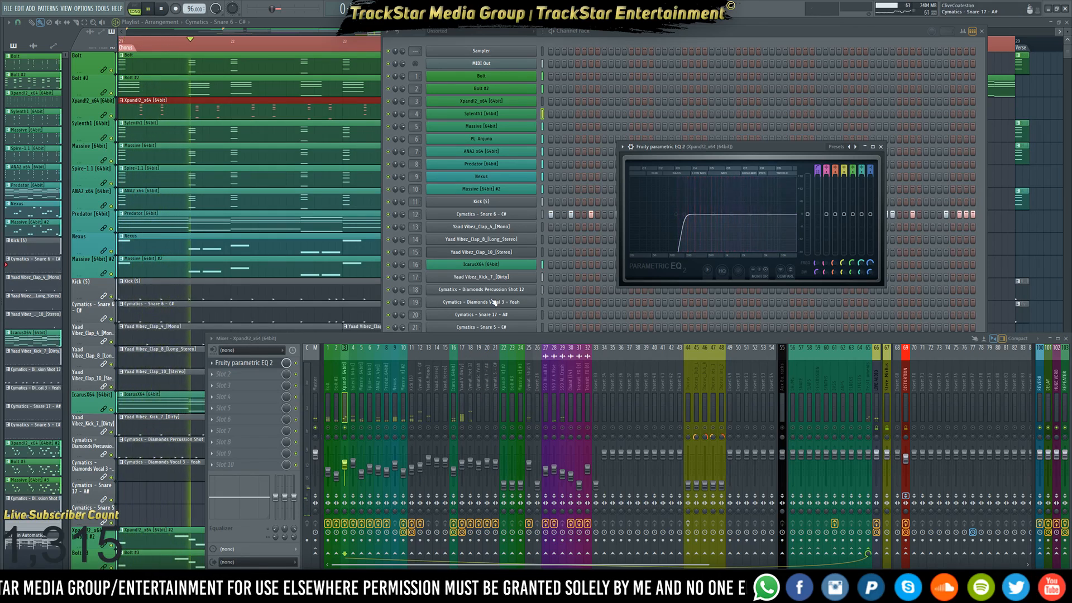
{"action": "key", "text": "space"}
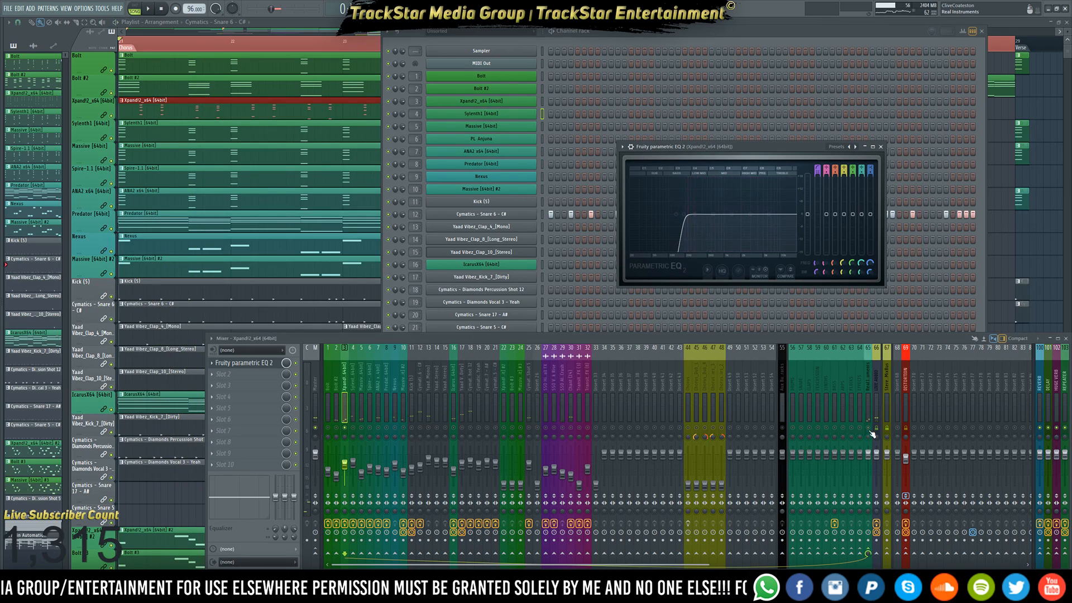
{"action": "key", "text": "space"}
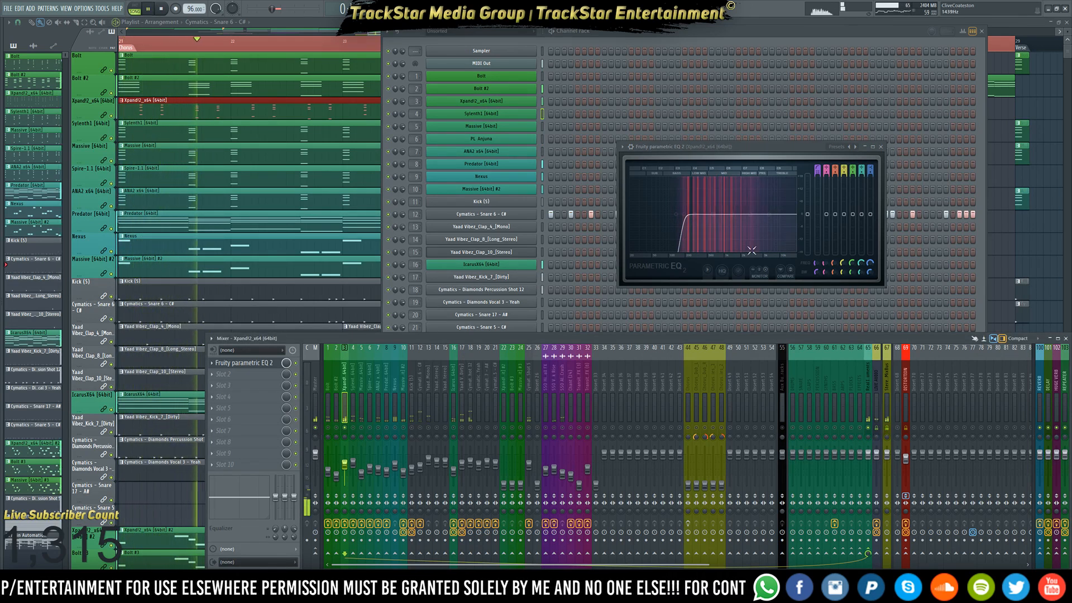
{"action": "key", "text": "space"}
Load Maag EQ4 x64 in the second effect slot of the Xpand!2_x64 track and arrange both EQ windows without overlap
{"action": "left_click_drag", "start_coordinate": [733, 146], "coordinate": [671, 139]}
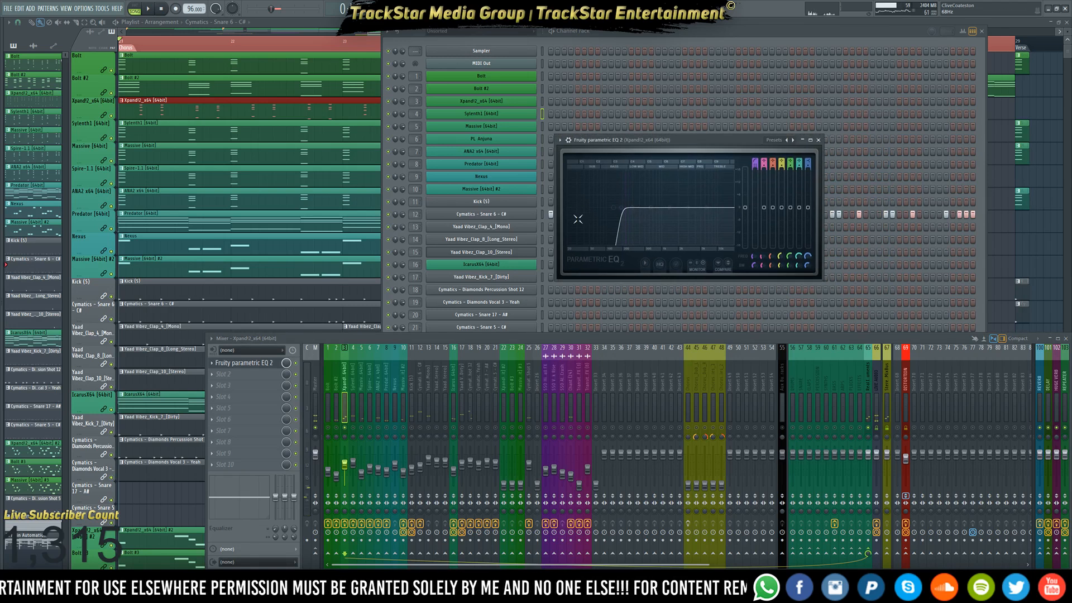
{"action": "left_click", "coordinate": [252, 378]}
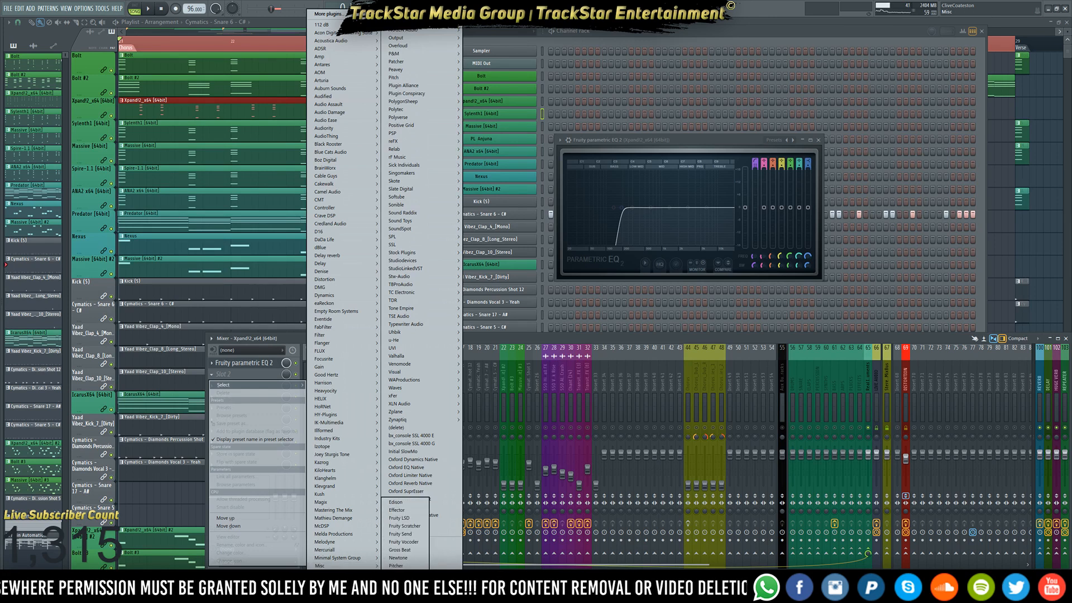
{"action": "mouse_move", "coordinate": [427, 87]}
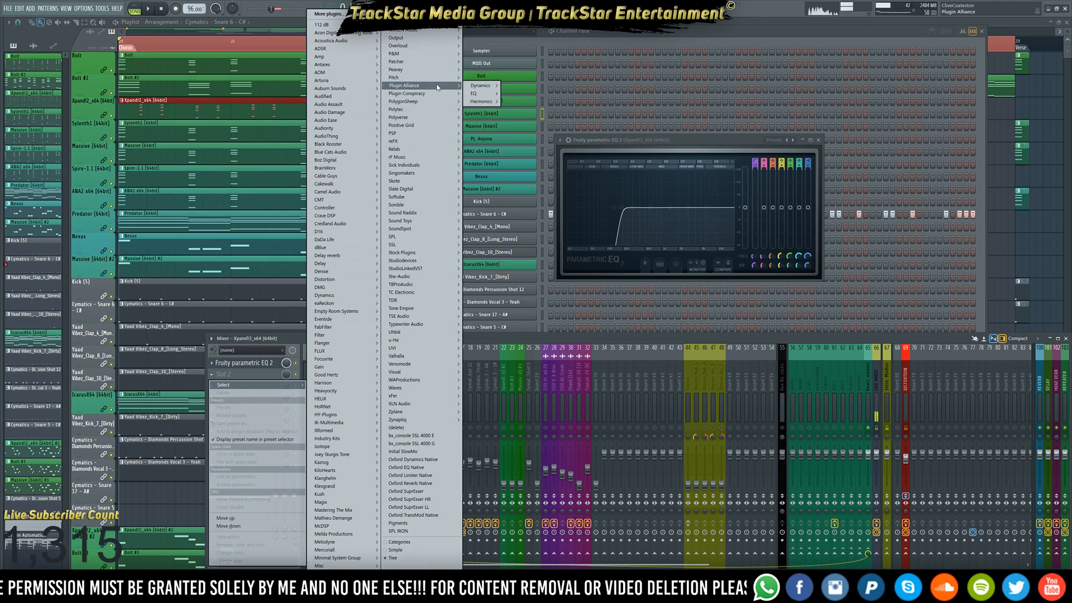
{"action": "left_click", "coordinate": [533, 94]}
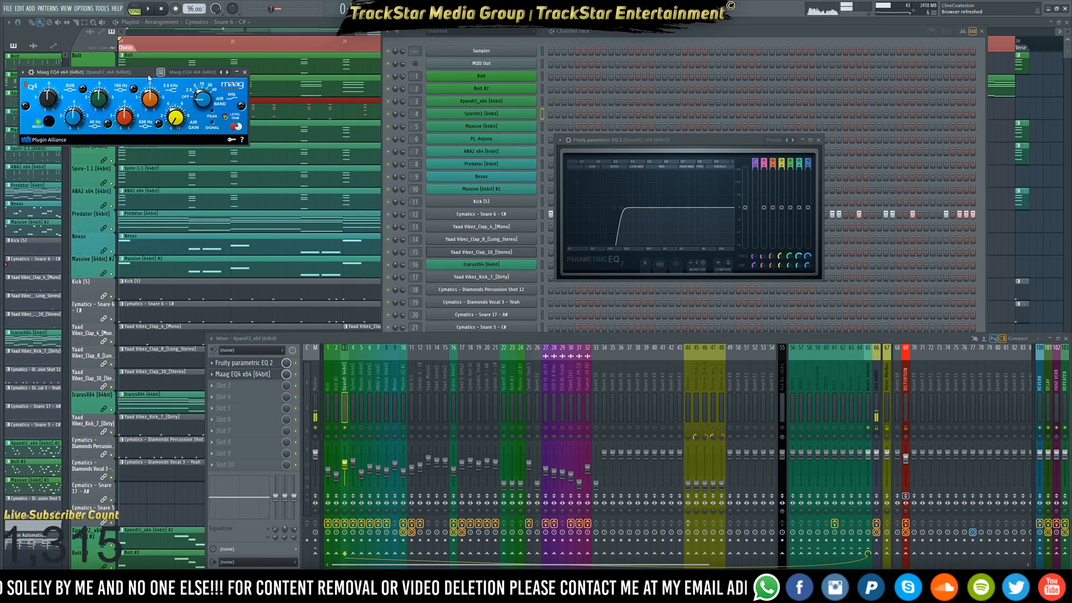
{"action": "left_click_drag", "start_coordinate": [146, 76], "coordinate": [681, 235]}
{"action": "left_click_drag", "start_coordinate": [682, 140], "coordinate": [730, 60]}
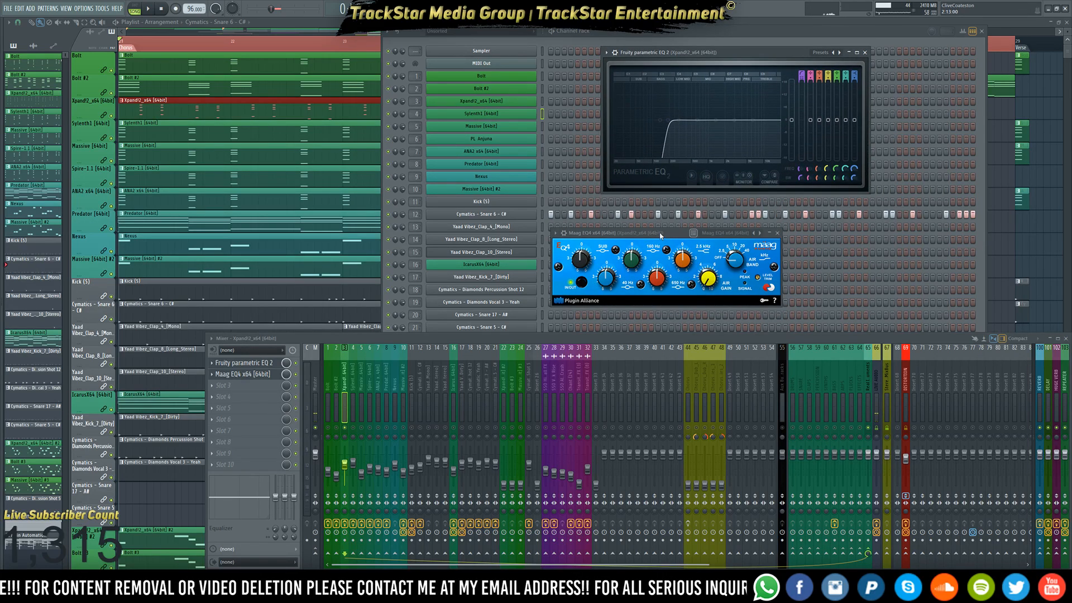
{"action": "left_click_drag", "start_coordinate": [670, 235], "coordinate": [671, 243]}
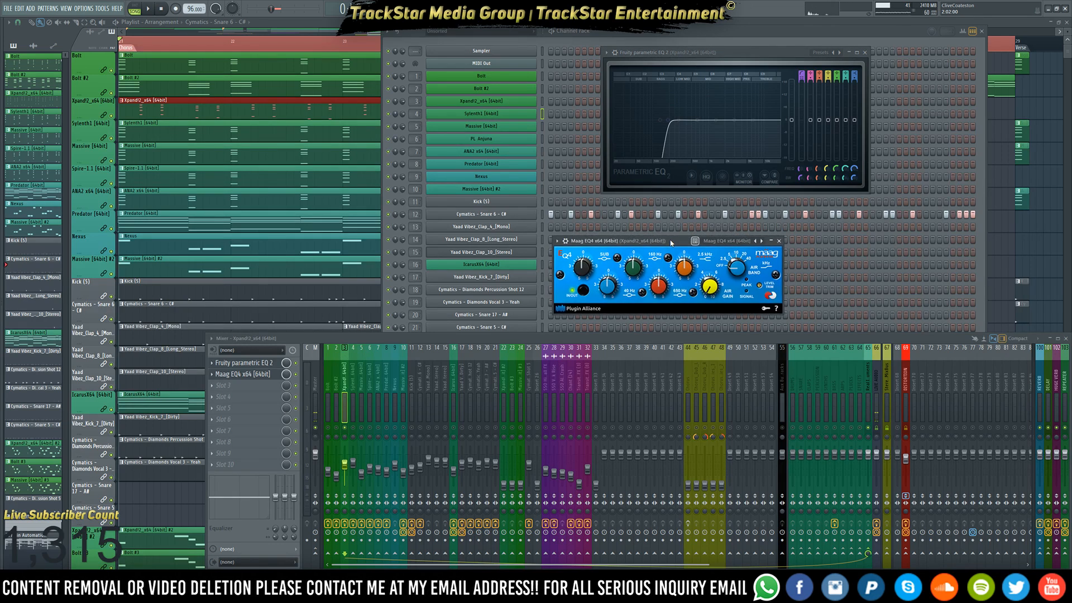
Set the Maag EQ4 Air Band to 20 kHz and audition the chorus
{"action": "left_click_drag", "start_coordinate": [743, 273], "coordinate": [743, 279]}
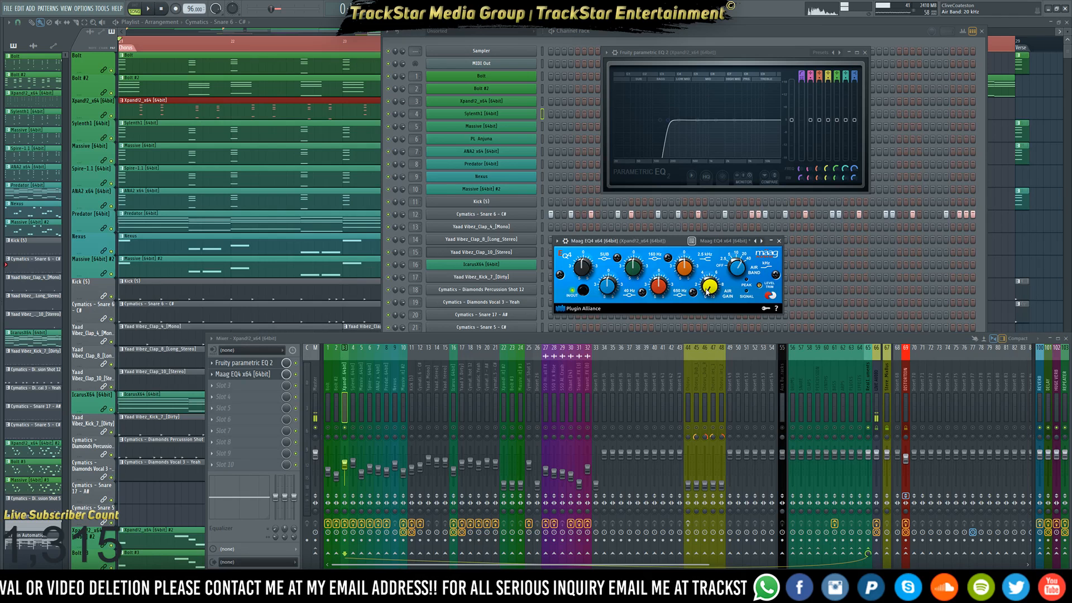
{"action": "key", "text": "space"}
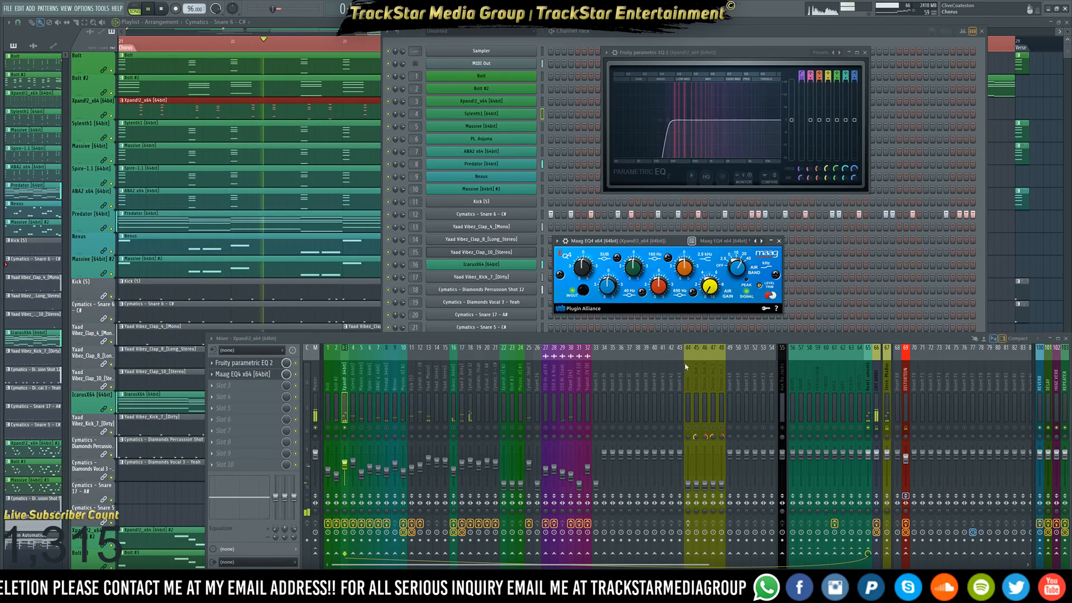
{"action": "key", "text": "space"}
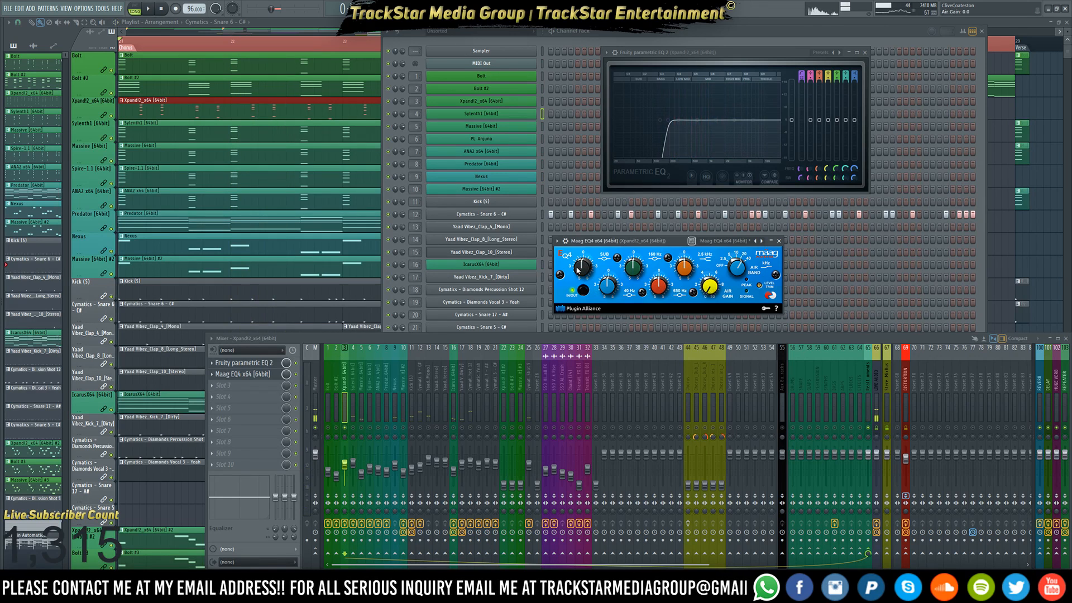
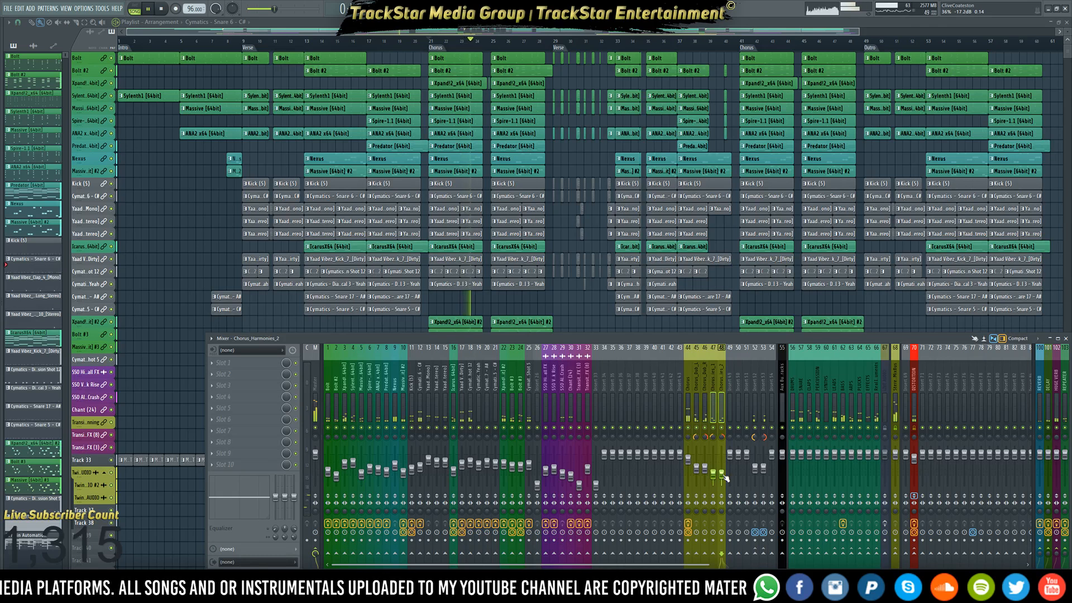
Check the Insert 52 and Insert 53 mixer tracks, select the Chorus vocal track, and restart playback from the first Chorus
{"action": "left_click", "coordinate": [757, 417]}
{"action": "left_click", "coordinate": [764, 418]}
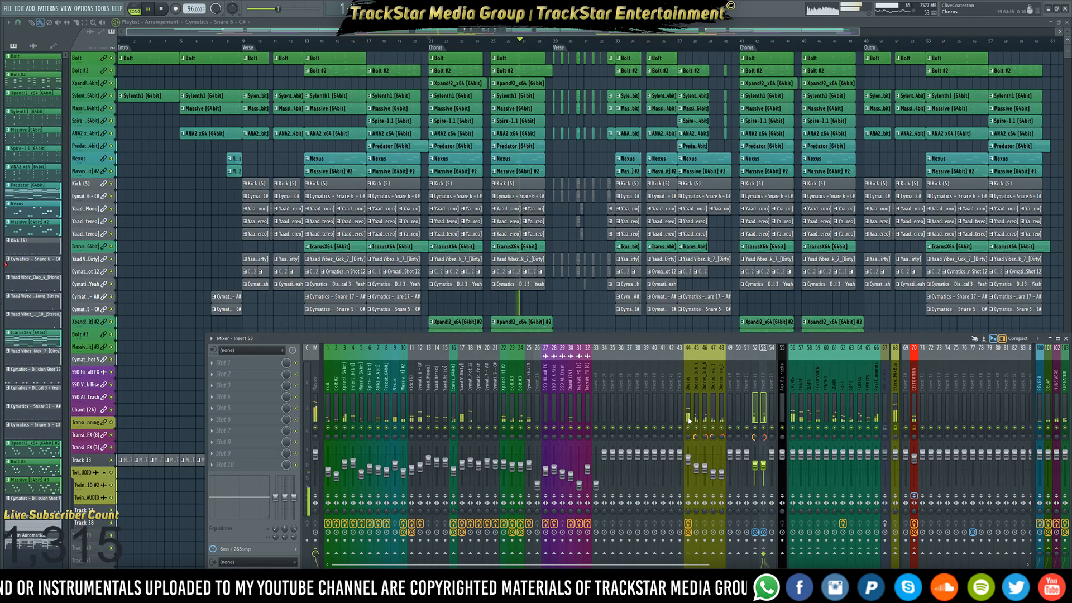
{"action": "left_click", "coordinate": [689, 457]}
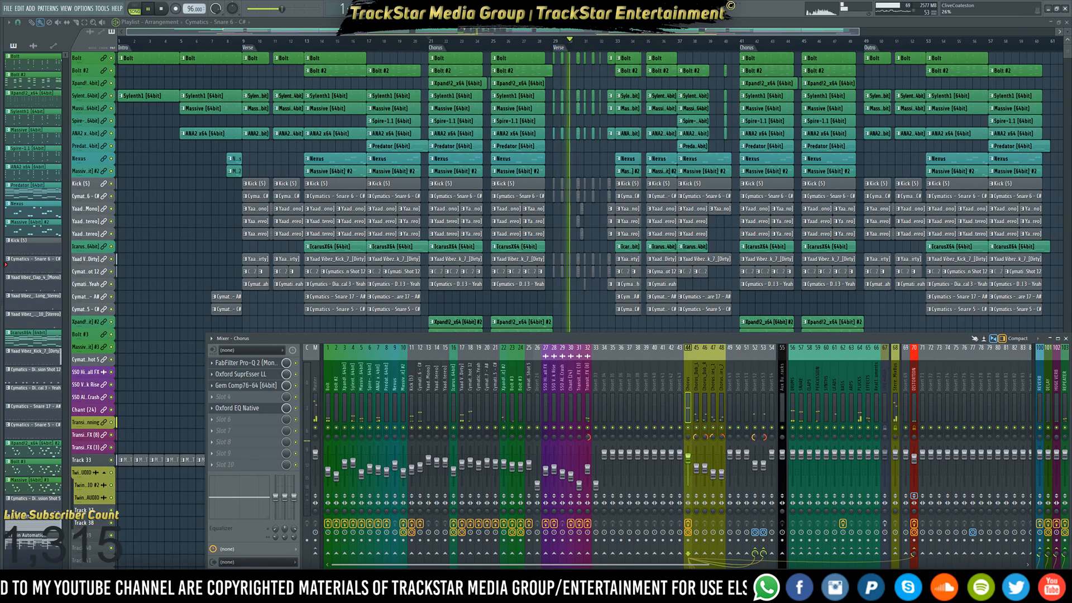
{"action": "key", "text": "space"}
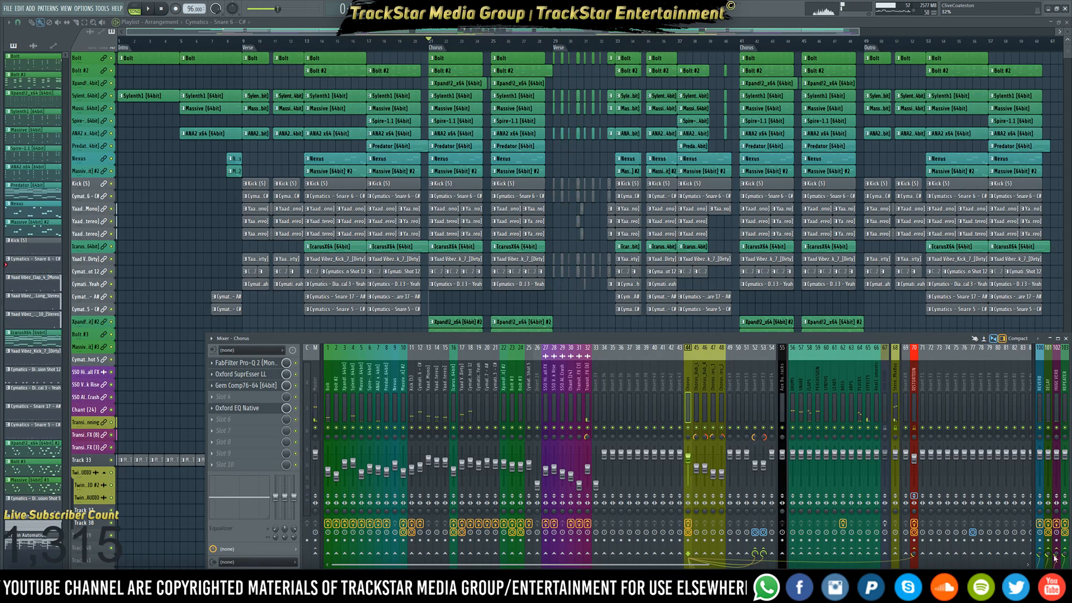
{"action": "key", "text": "space"}
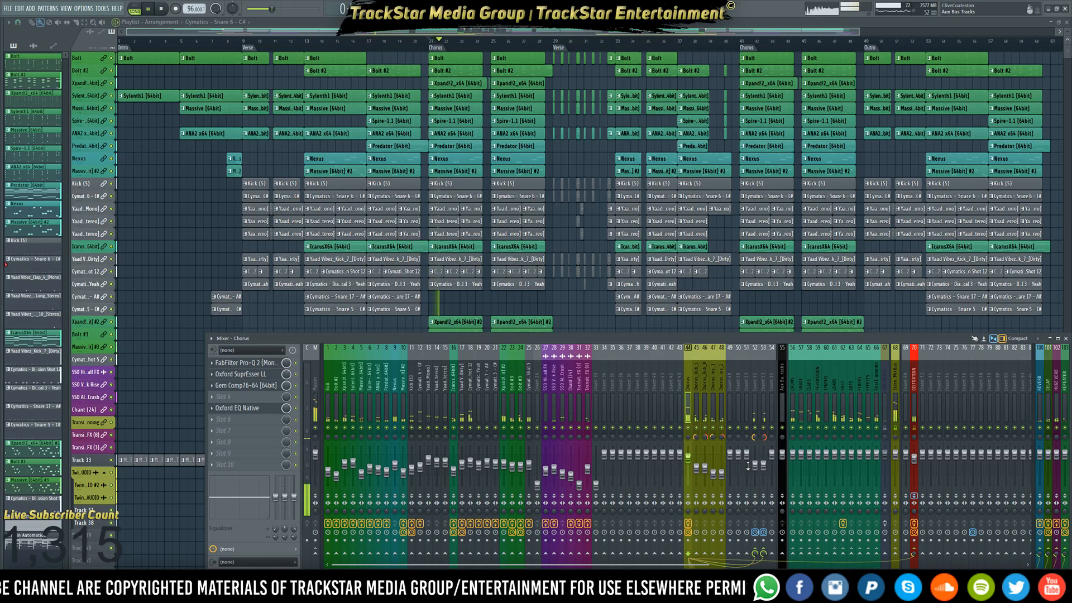
Select Insert 52 and Insert 53 together to check their levels during playback, and return to the Chorus mixer track
{"action": "left_click_drag", "start_coordinate": [751, 416], "coordinate": [769, 429]}
{"action": "left_click", "coordinate": [745, 419], "text": "ctrl+shift"}
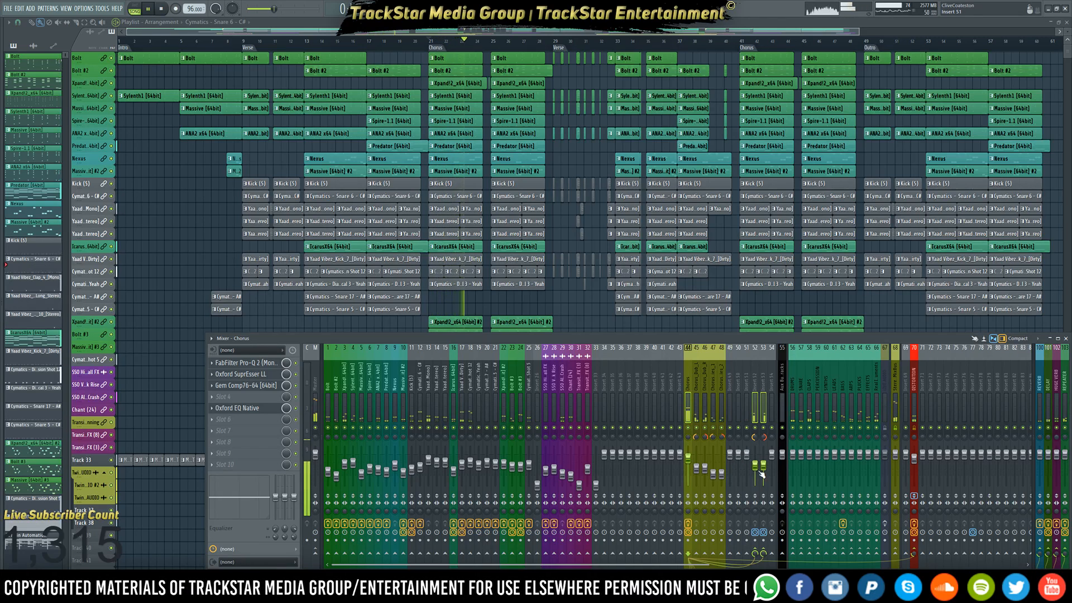
{"action": "left_click", "coordinate": [756, 467]}
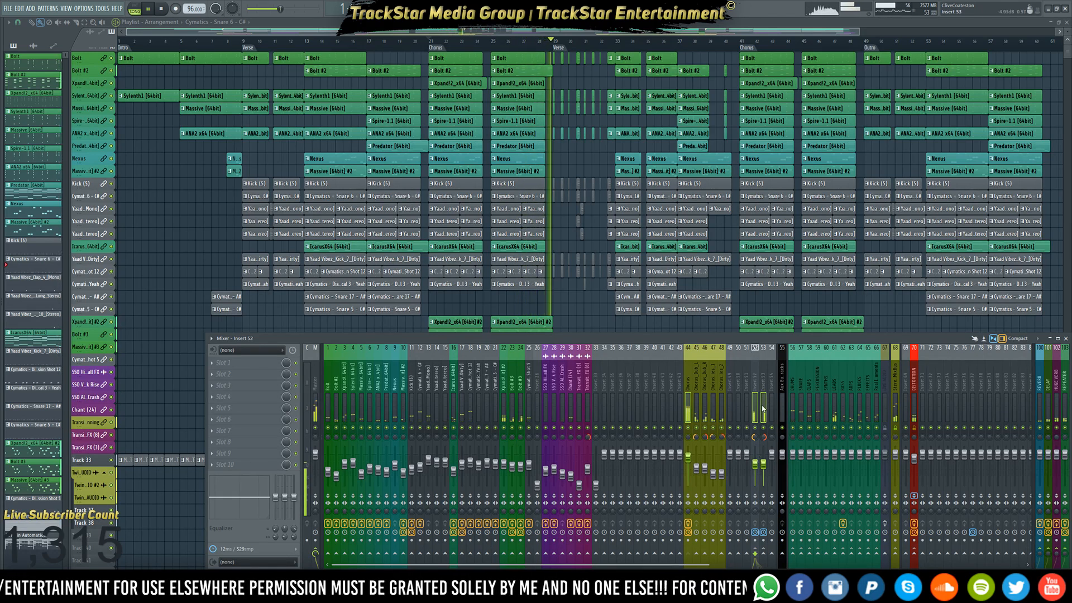
{"action": "left_click", "coordinate": [689, 406]}
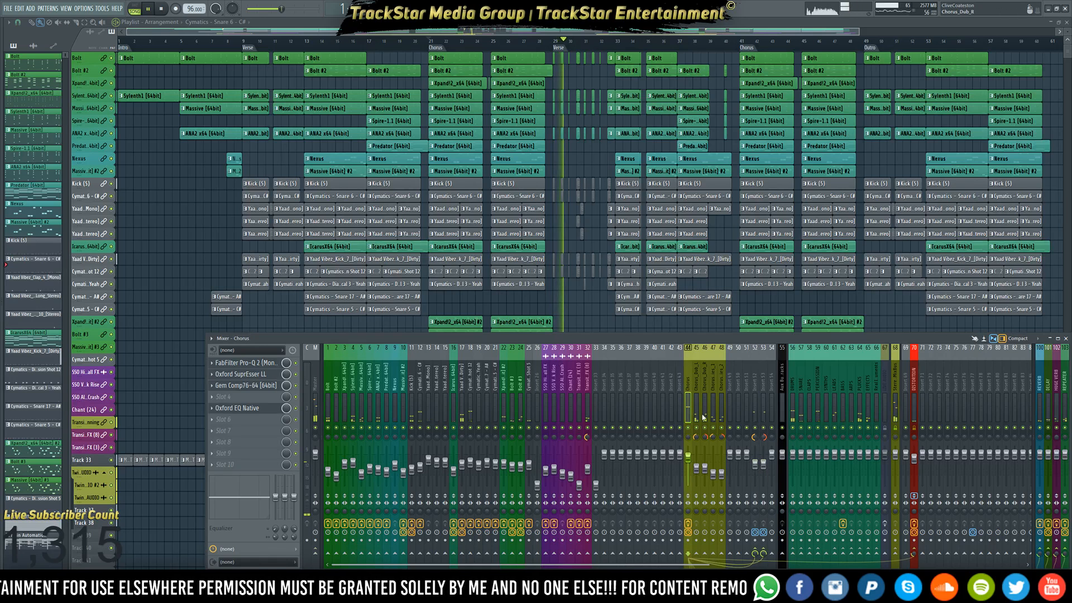
Compare the Chorus_Dub_L and Chorus mixer tracks and audition the start of the first Chorus with Insert 52 and Insert 53 sounding
{"action": "key", "text": "space"}
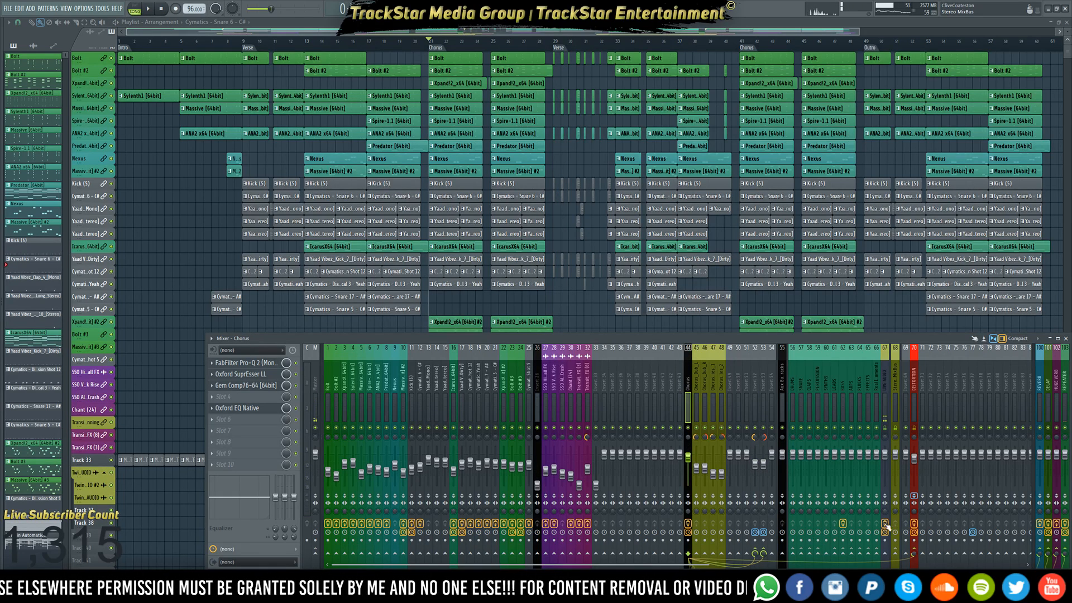
{"action": "left_click", "coordinate": [696, 401]}
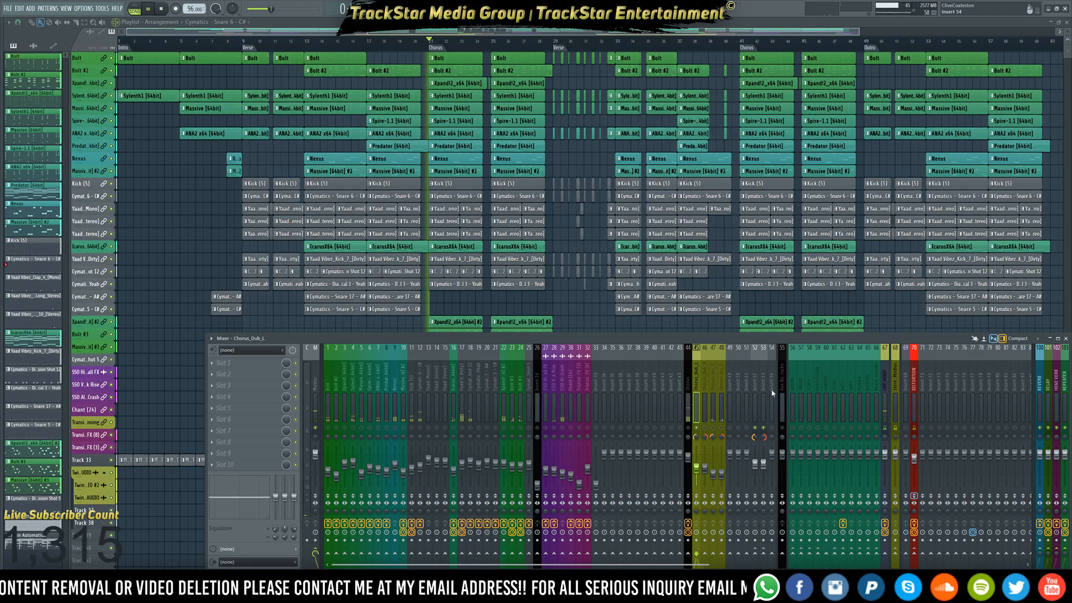
{"action": "left_click", "coordinate": [688, 408]}
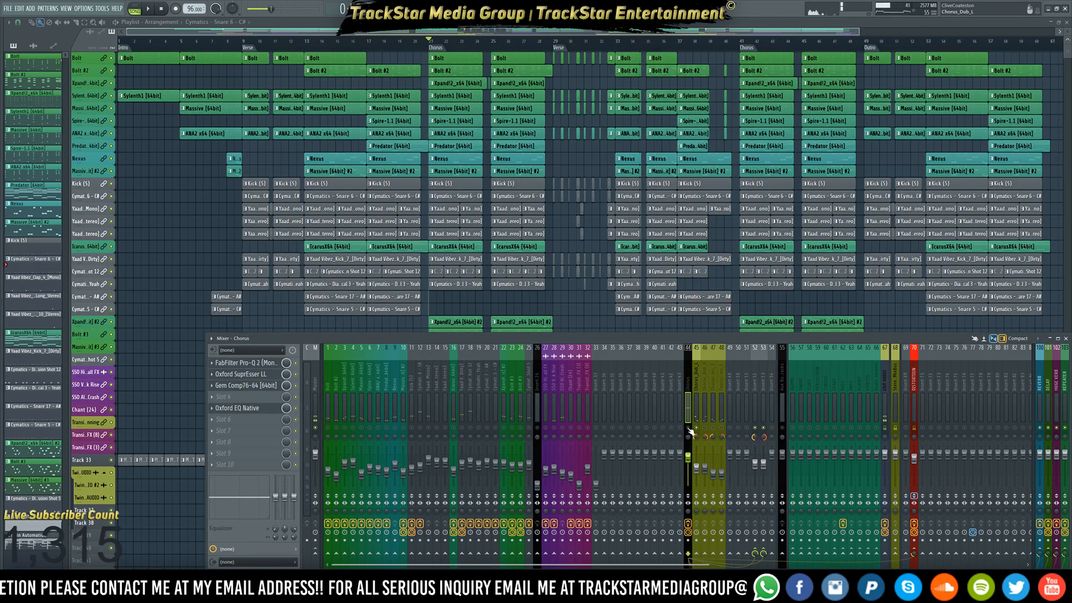
{"action": "key", "text": "space"}
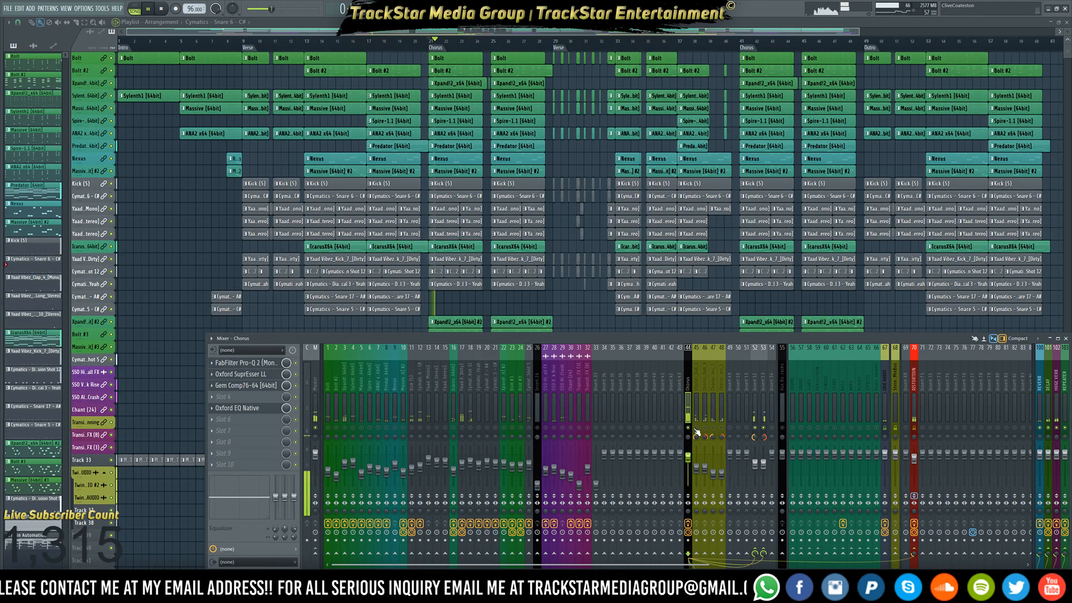
{"action": "key", "text": "space"}
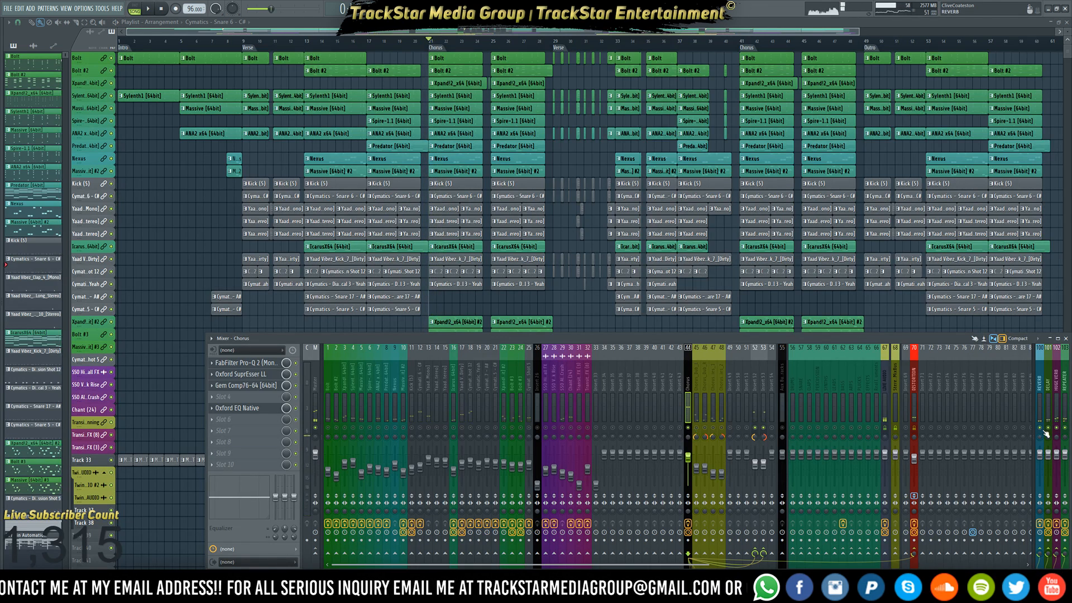
{"action": "key", "text": "space"}
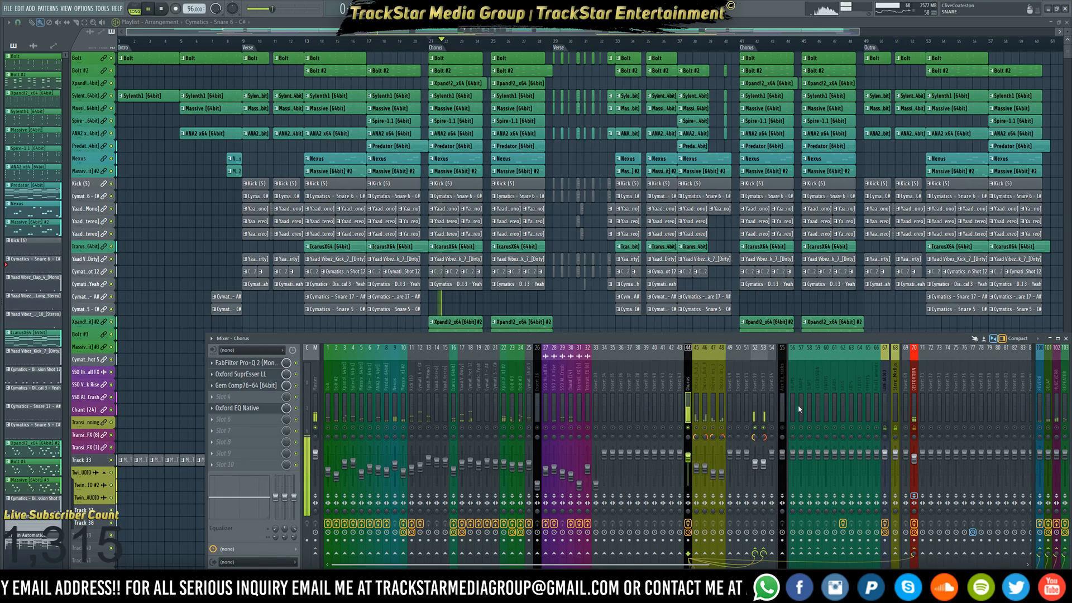
{"action": "key", "text": "space"}
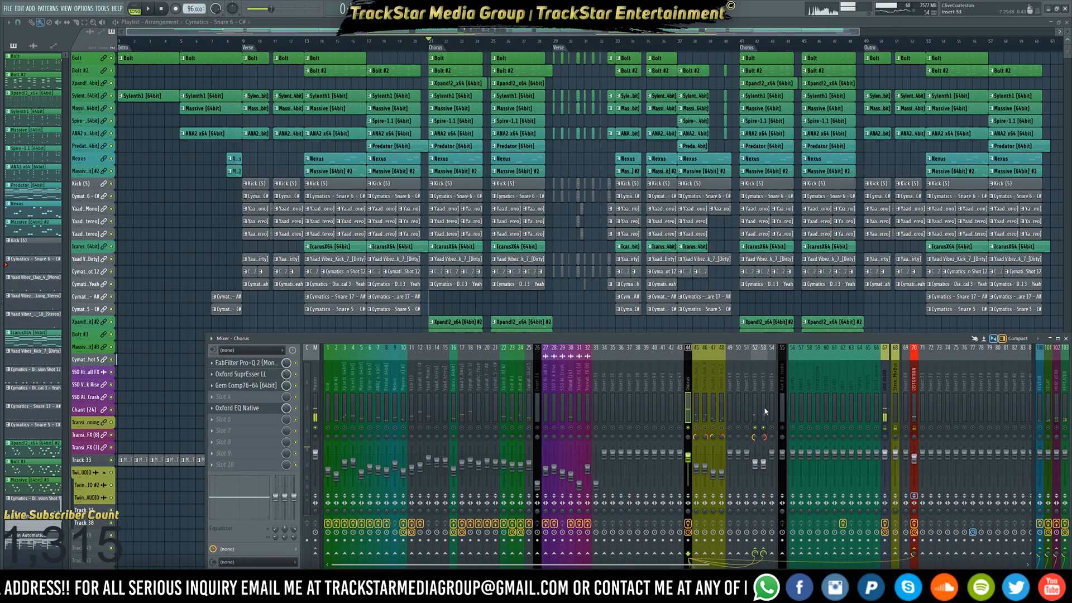
Set the track delay of Insert 52 to 12 ms and audition the start of the first Chorus
{"action": "left_click", "coordinate": [755, 422]}
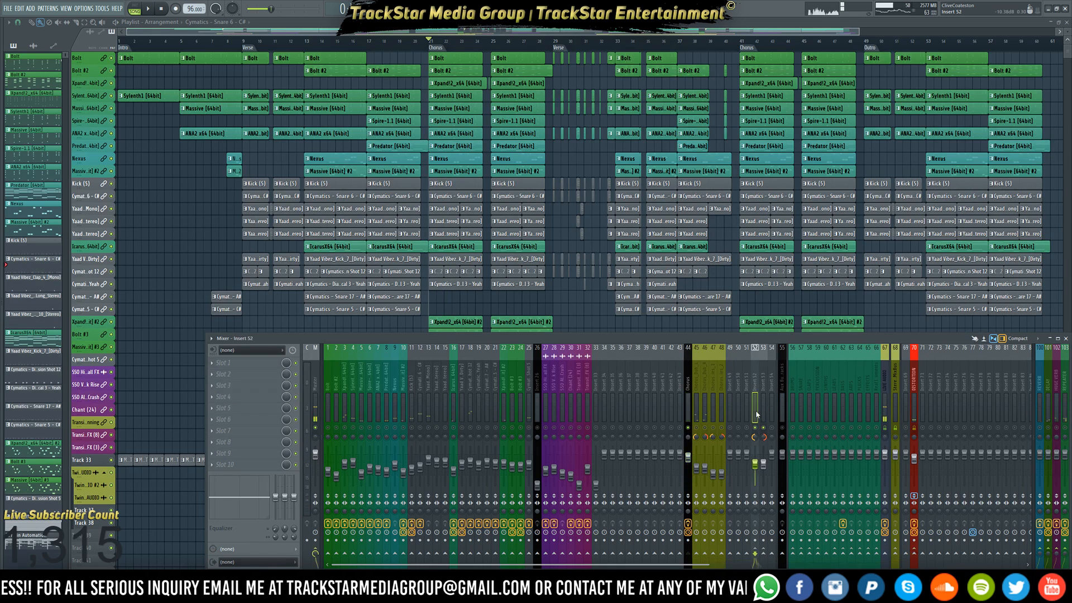
{"action": "right_click", "coordinate": [754, 533]}
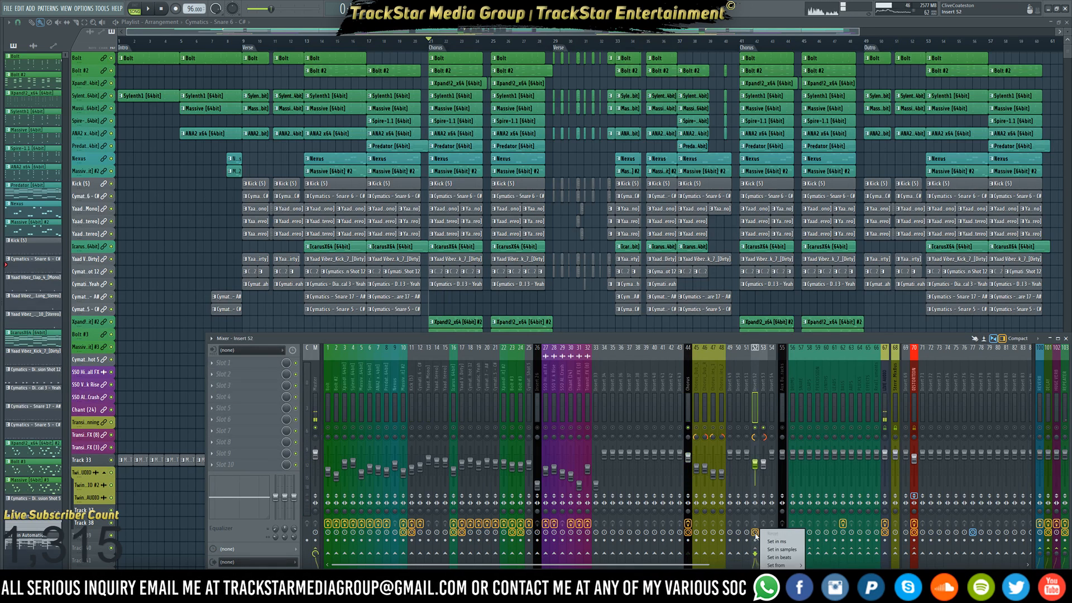
{"action": "left_click", "coordinate": [782, 542]}
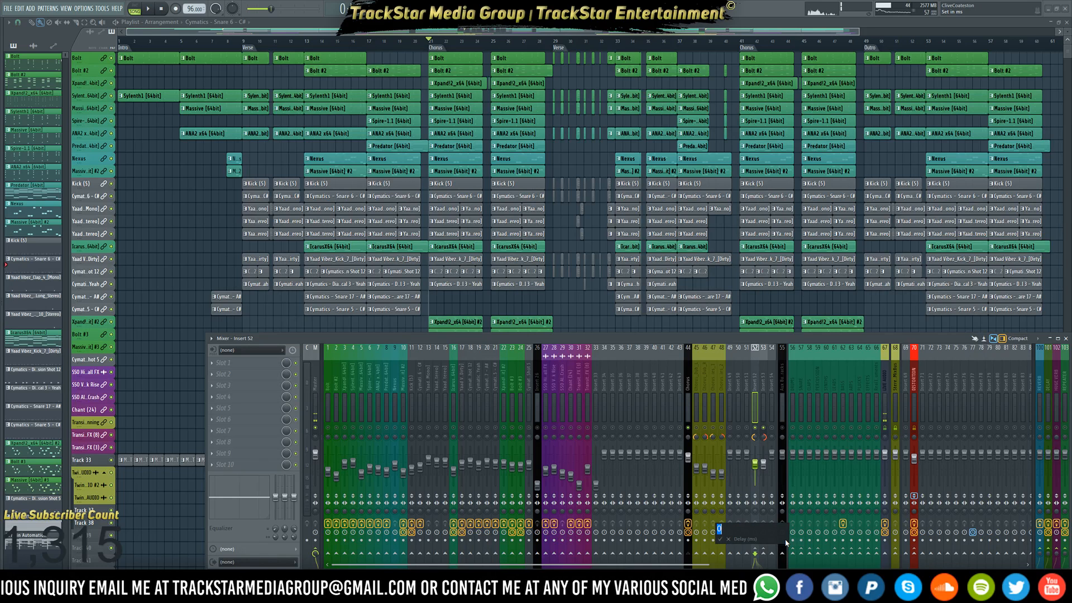
{"action": "type", "text": "12"}
{"action": "key", "text": "Return"}
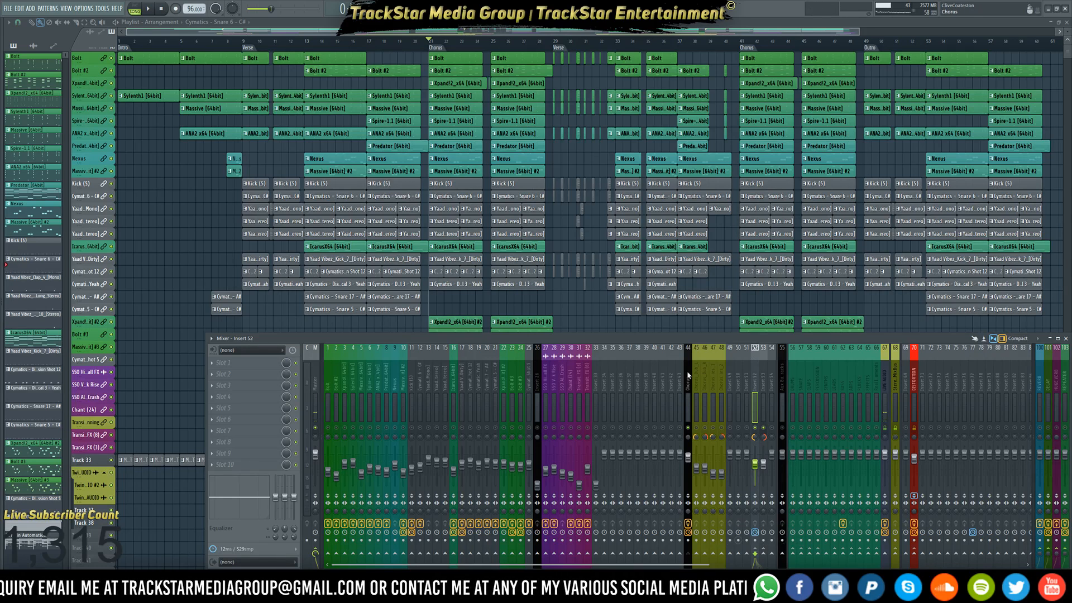
{"action": "key", "text": "space"}
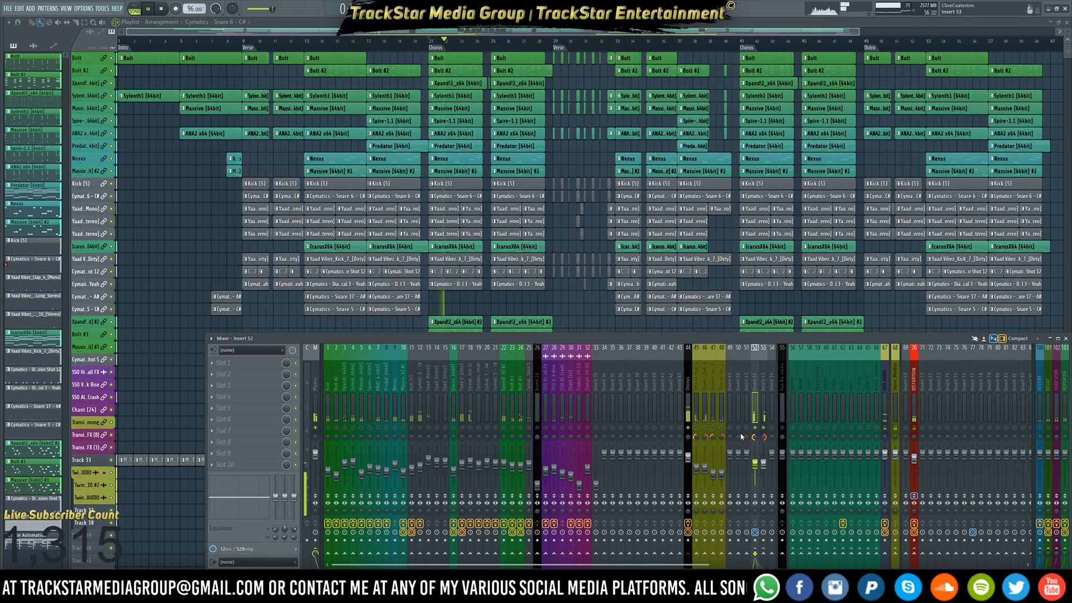
{"action": "key", "text": "space"}
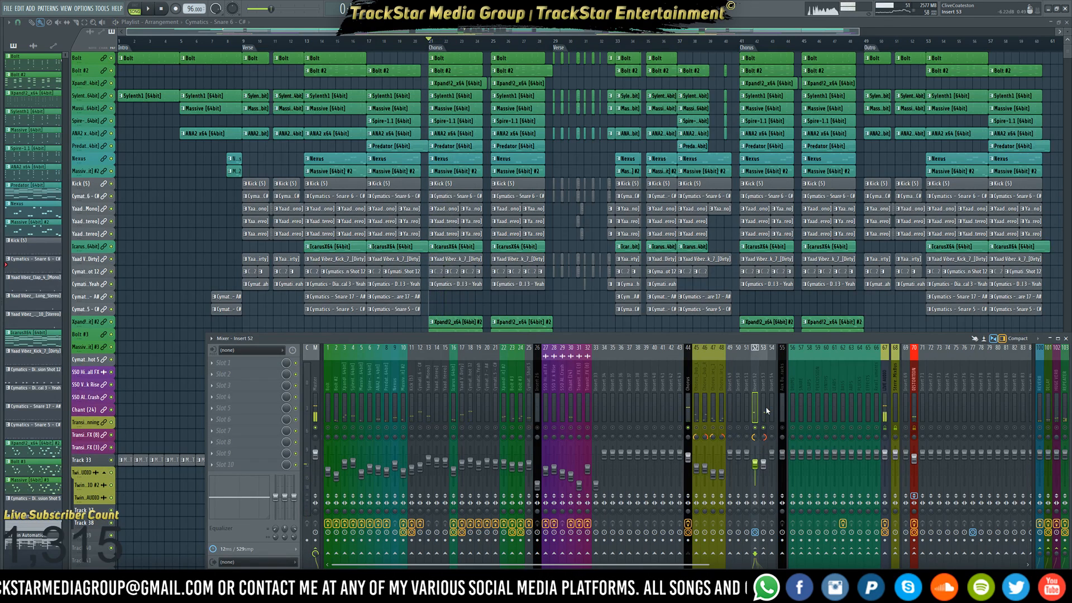
Set the track delay of Insert 53 in milliseconds to 0.14 ms and audition the start of the chorus
{"action": "left_click", "coordinate": [766, 411]}
{"action": "right_click", "coordinate": [762, 533]}
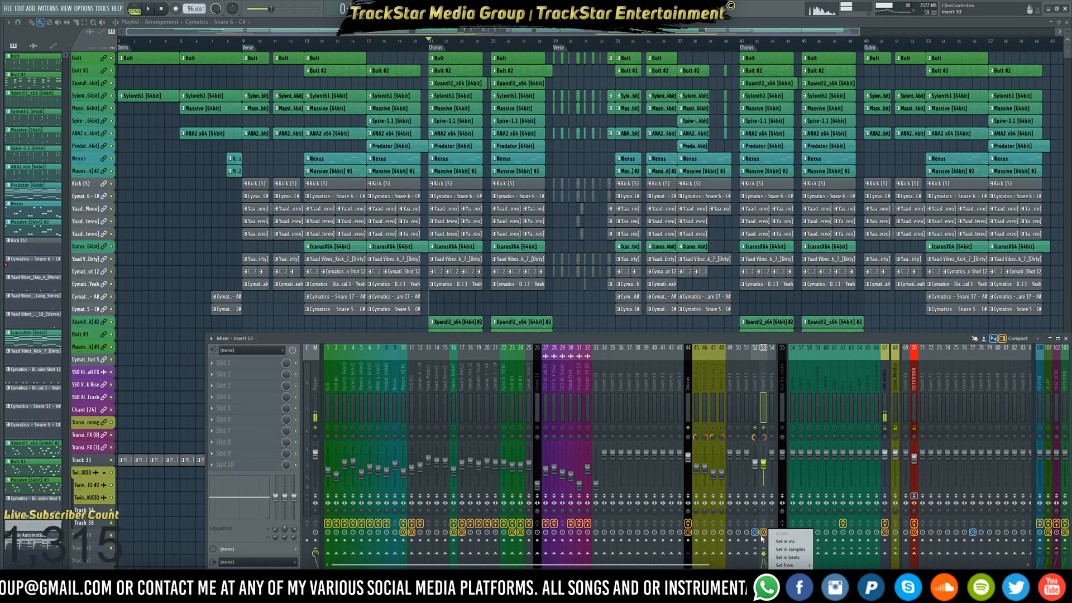
{"action": "left_click", "coordinate": [801, 543]}
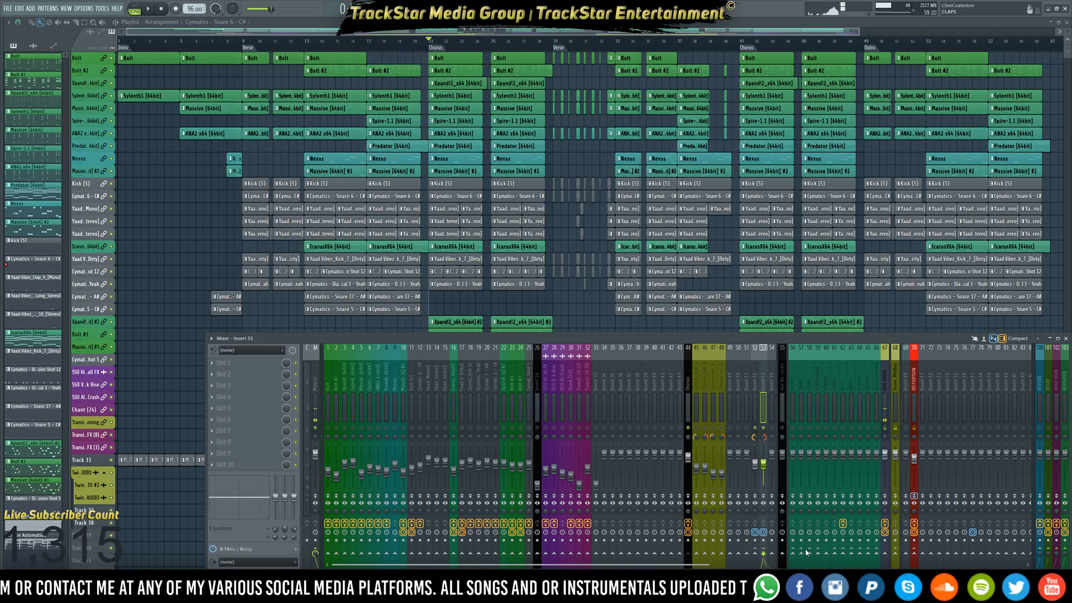
{"action": "key", "text": "space"}
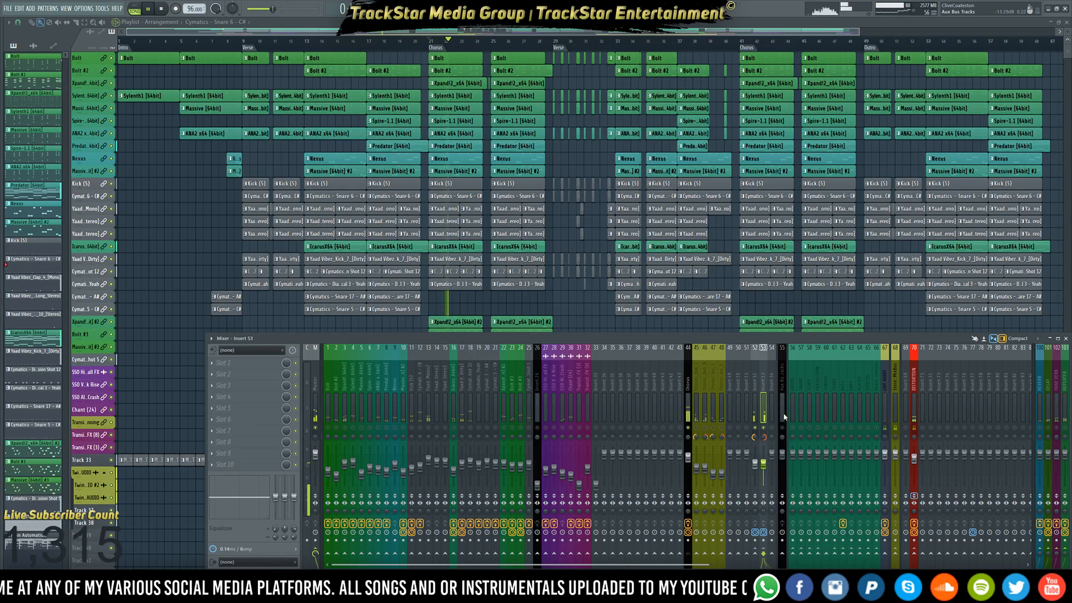
{"action": "key", "text": "space"}
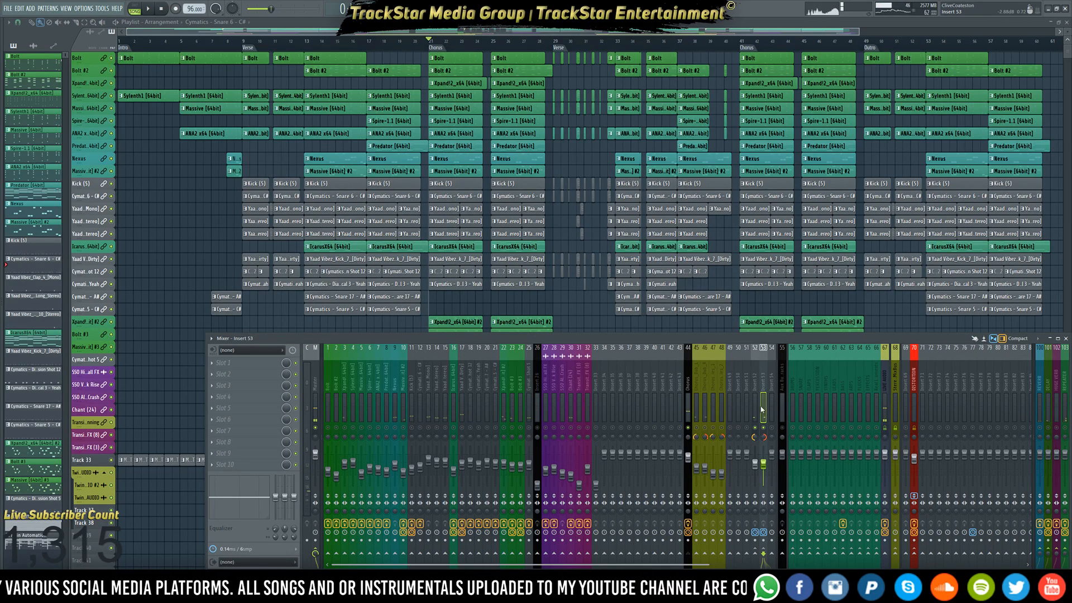
Move Inserts 52 and 53 one mixer slot earlier, to 51 and 52, and send the Chorus track to Inserts 53 and 54
{"action": "left_click", "coordinate": [752, 413], "text": "ctrl"}
{"action": "key", "text": "alt+Left"}
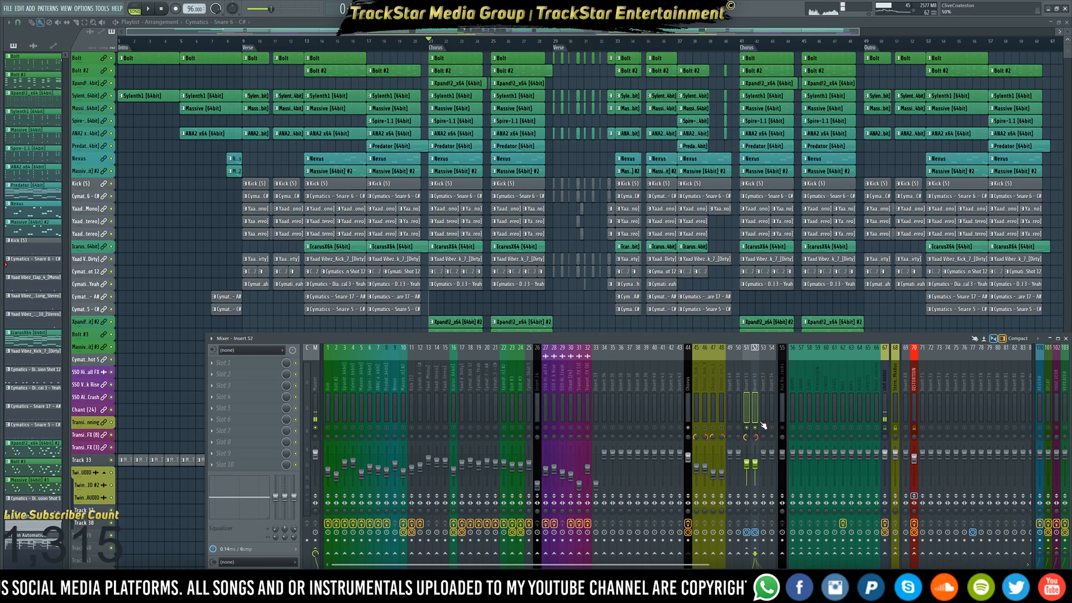
{"action": "left_click", "coordinate": [686, 390]}
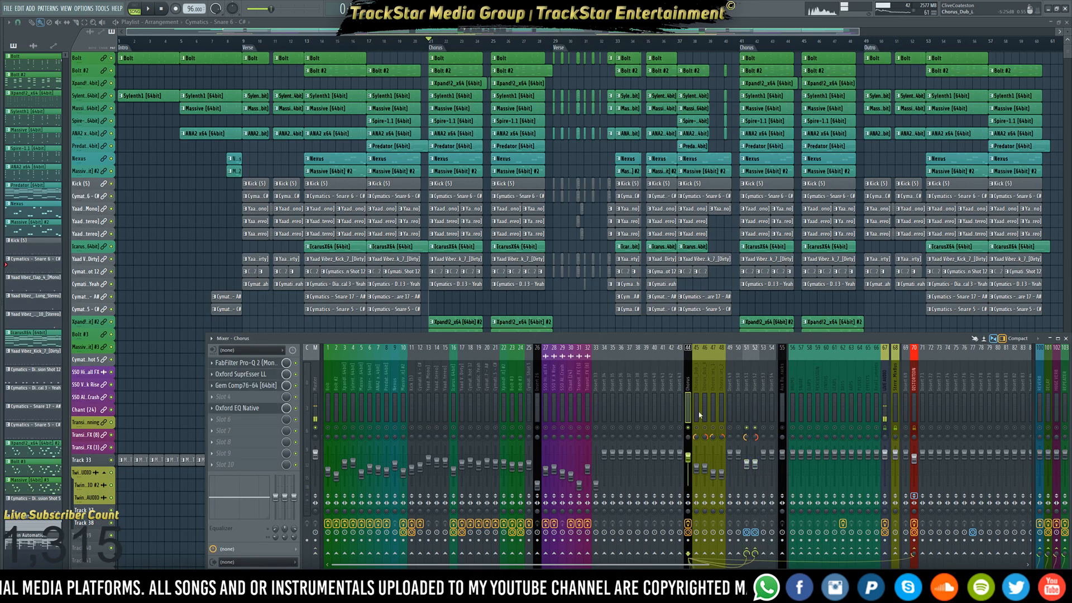
{"action": "left_click", "coordinate": [763, 553]}
{"action": "left_click", "coordinate": [771, 554]}
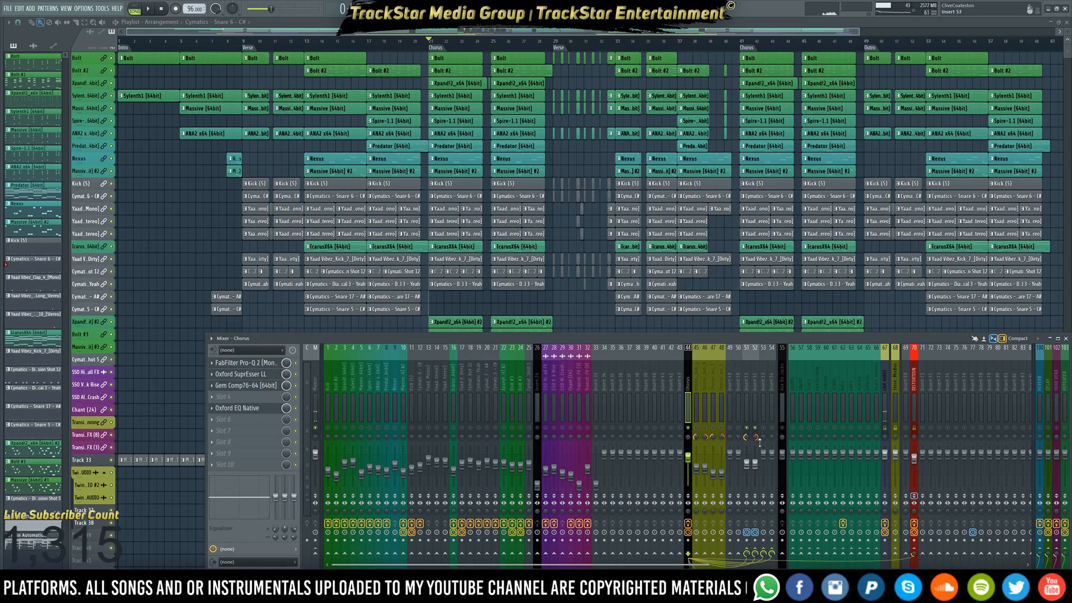
Lower the levels of Insert 53 and Insert 54 together and audition the chorus with the added vocal sends
{"action": "left_click_drag", "start_coordinate": [764, 419], "coordinate": [772, 419]}
{"action": "left_click_drag", "start_coordinate": [769, 456], "coordinate": [770, 472]}
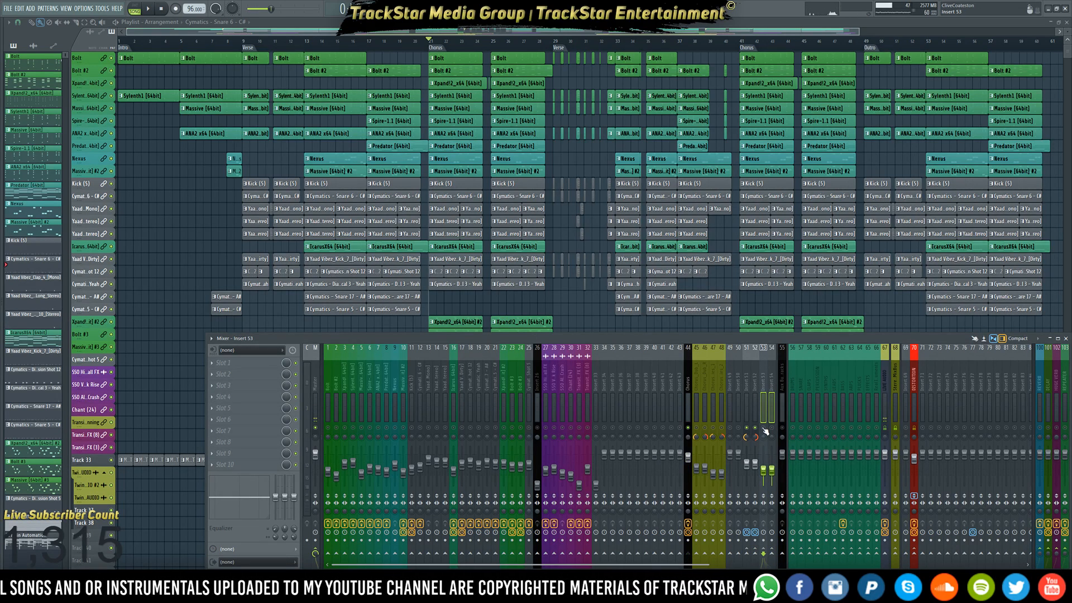
{"action": "key", "text": "space"}
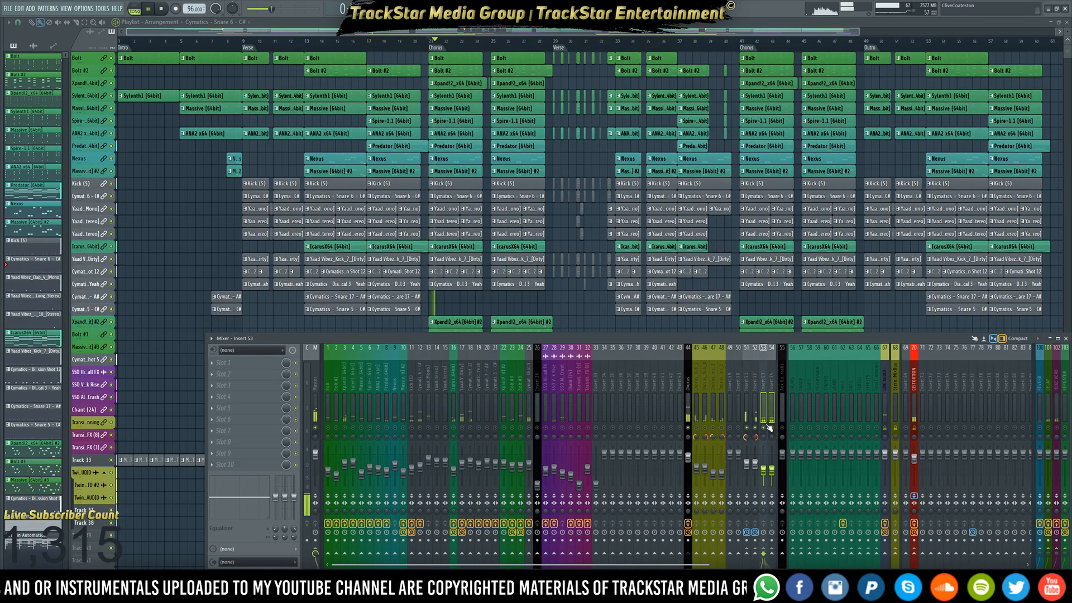
{"action": "key", "text": "space"}
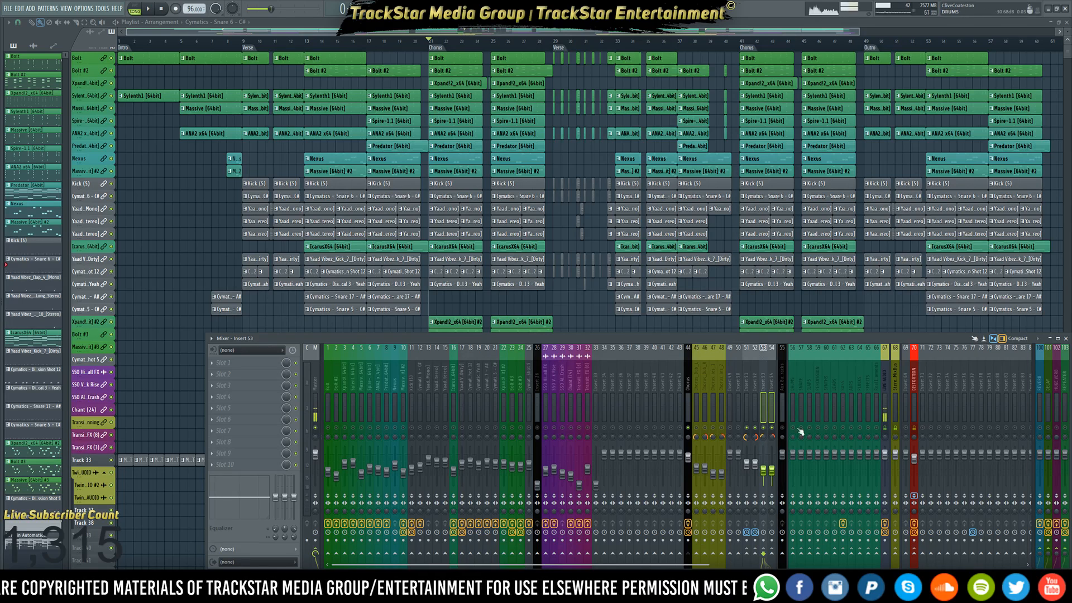
Check the delays on Insert 51 and Insert 52, and set the track delay of Insert 53 to 3 ms
{"action": "left_click", "coordinate": [748, 413]}
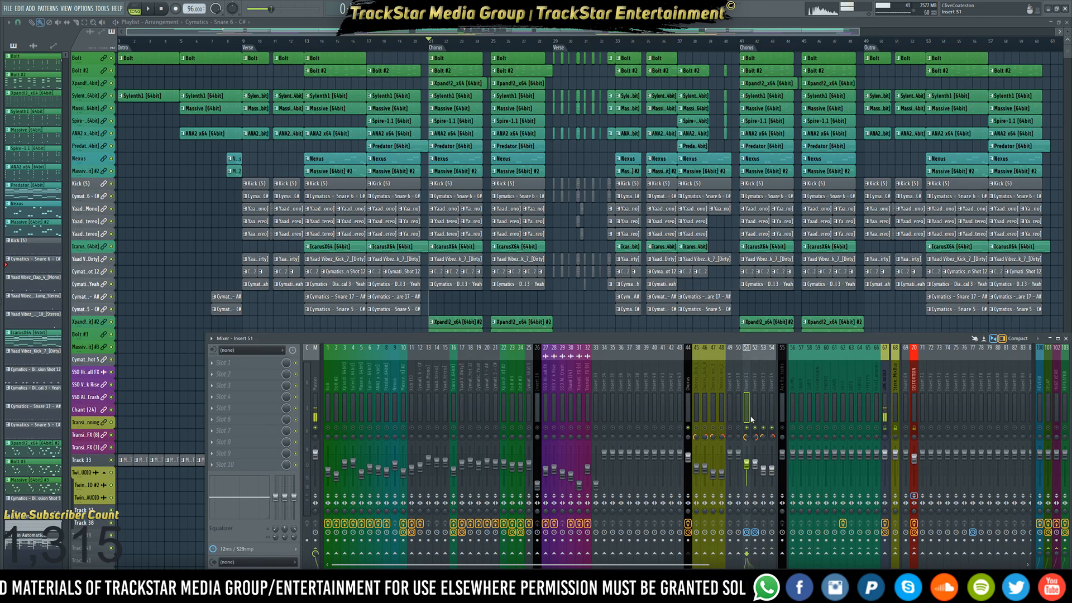
{"action": "left_click", "coordinate": [753, 418]}
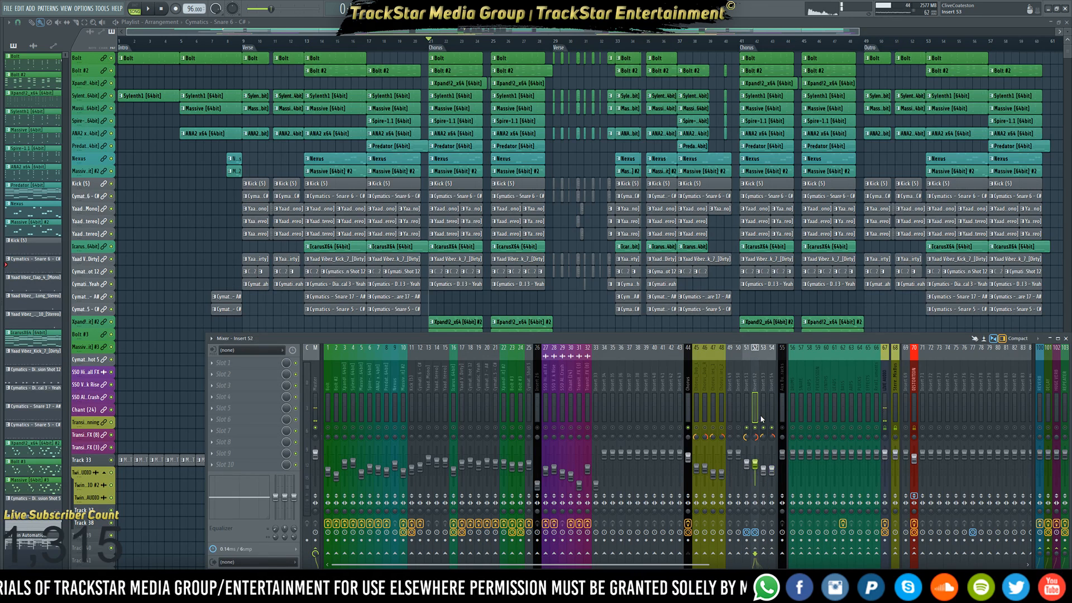
{"action": "left_click", "coordinate": [765, 416]}
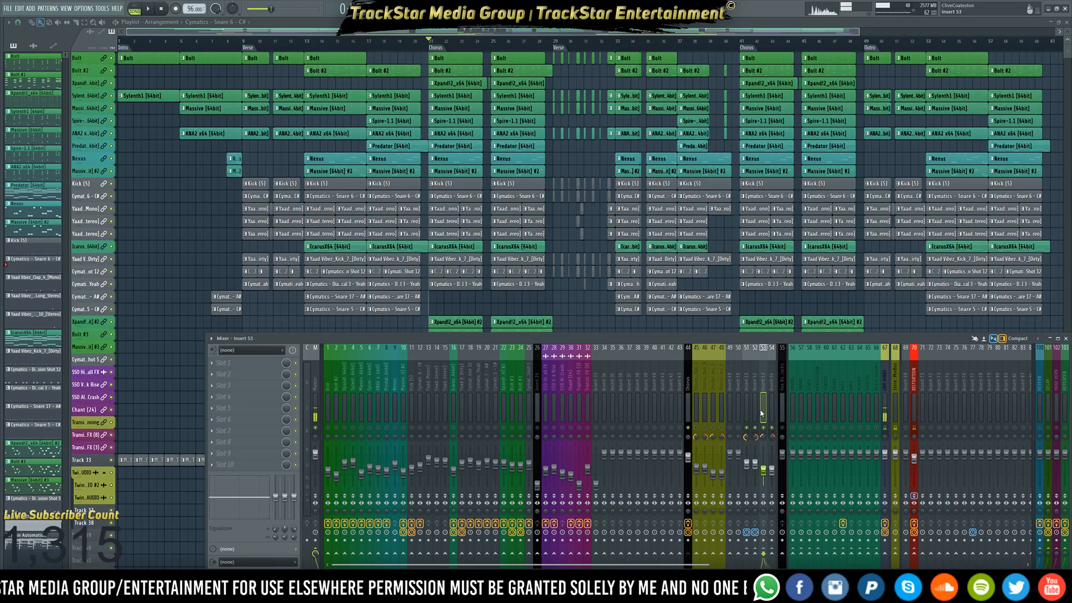
{"action": "left_click", "coordinate": [764, 532]}
{"action": "left_click", "coordinate": [787, 543]}
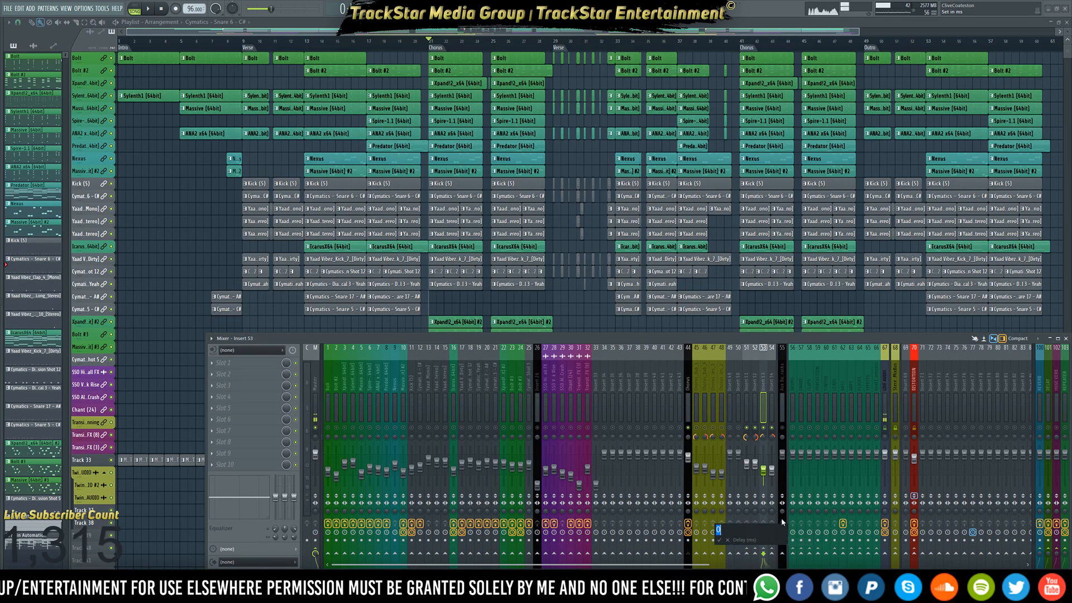
{"action": "type", "text": "3"}
{"action": "key", "text": "Return"}
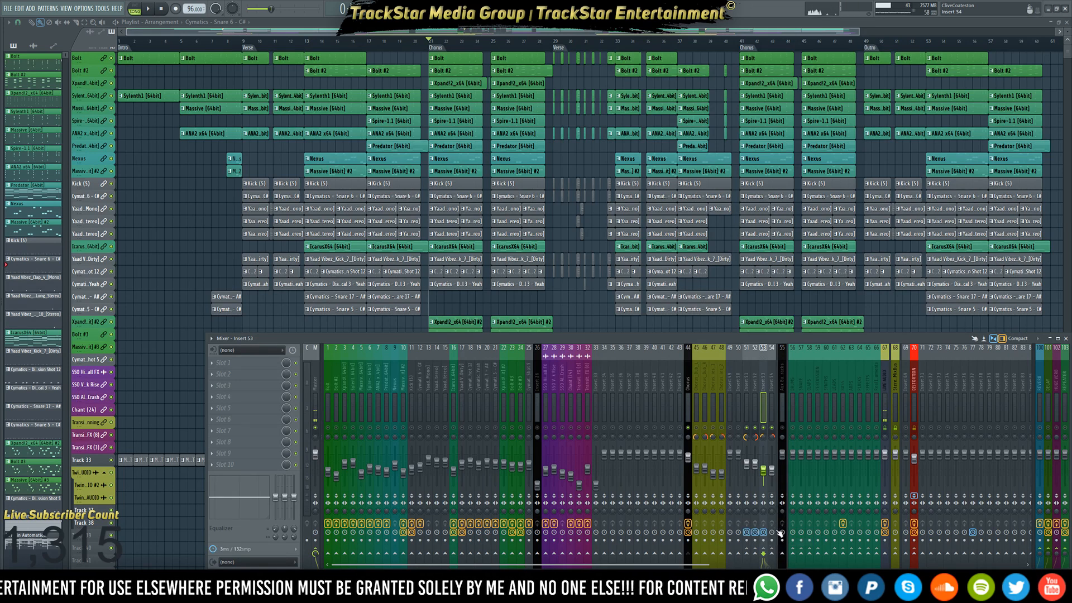
Set the track delay of Insert 54 to 24 ms
{"action": "left_click", "coordinate": [771, 401]}
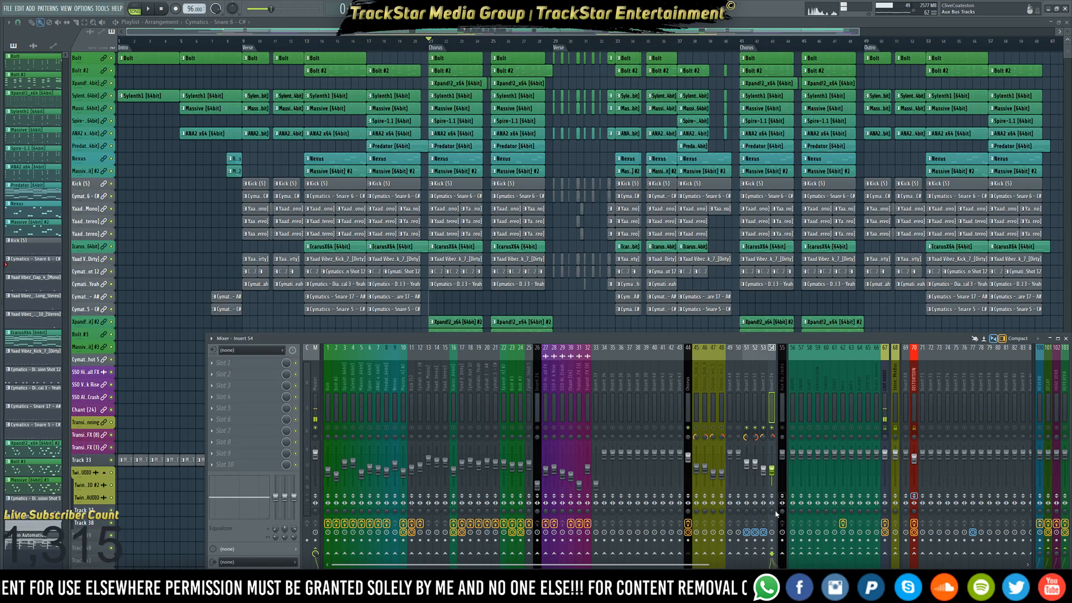
{"action": "left_click", "coordinate": [771, 532]}
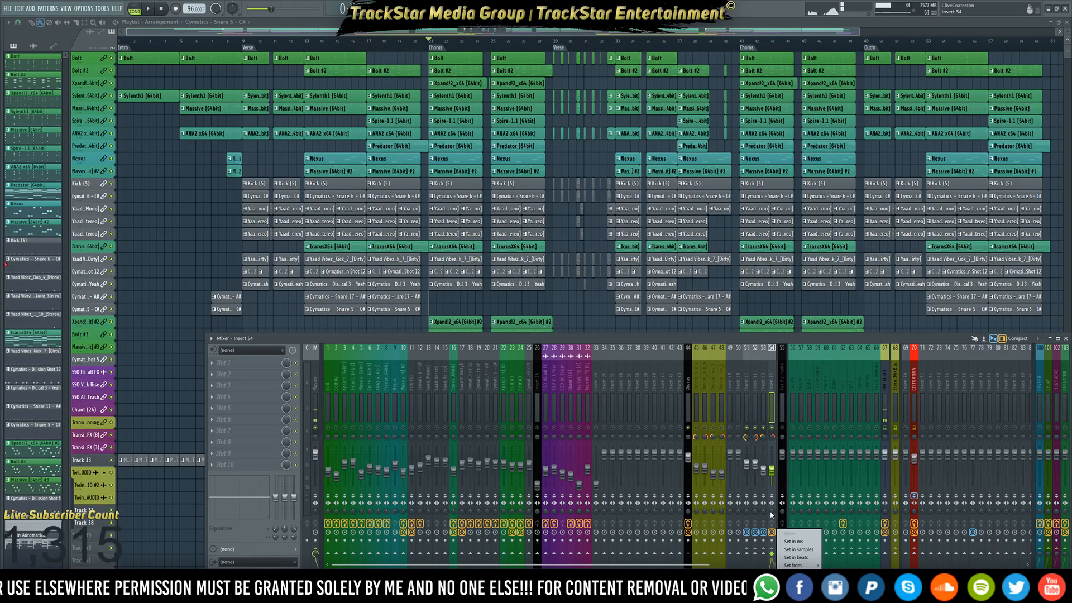
{"action": "left_click", "coordinate": [792, 541]}
{"action": "type", "text": "24"}
{"action": "key", "text": "Return"}
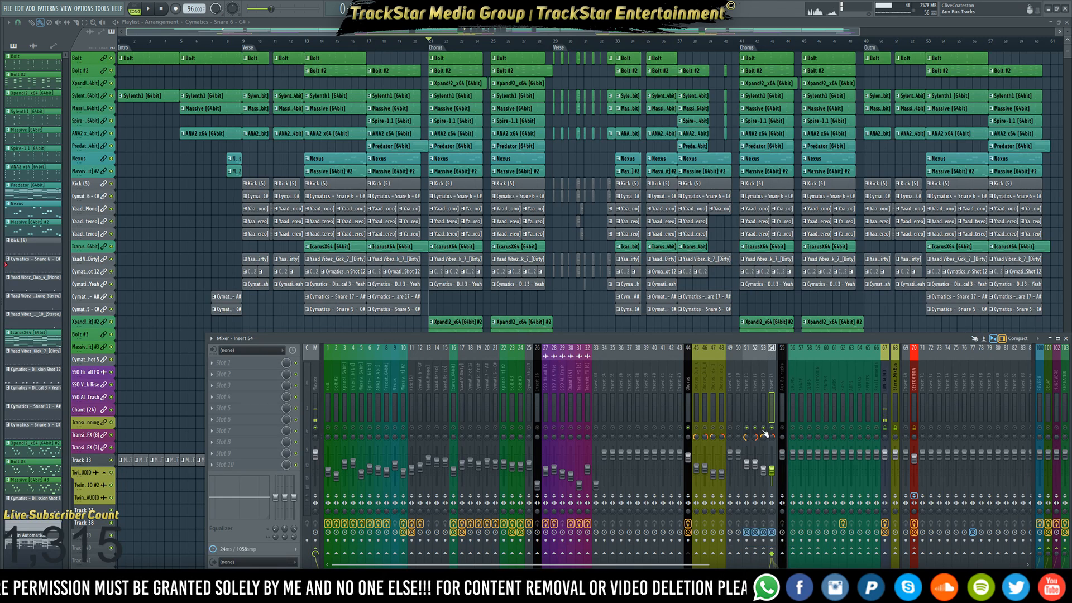
Check the delay on Insert 51 and play the first Chorus with the vocal and harmony clips in view
{"action": "left_click", "coordinate": [746, 405]}
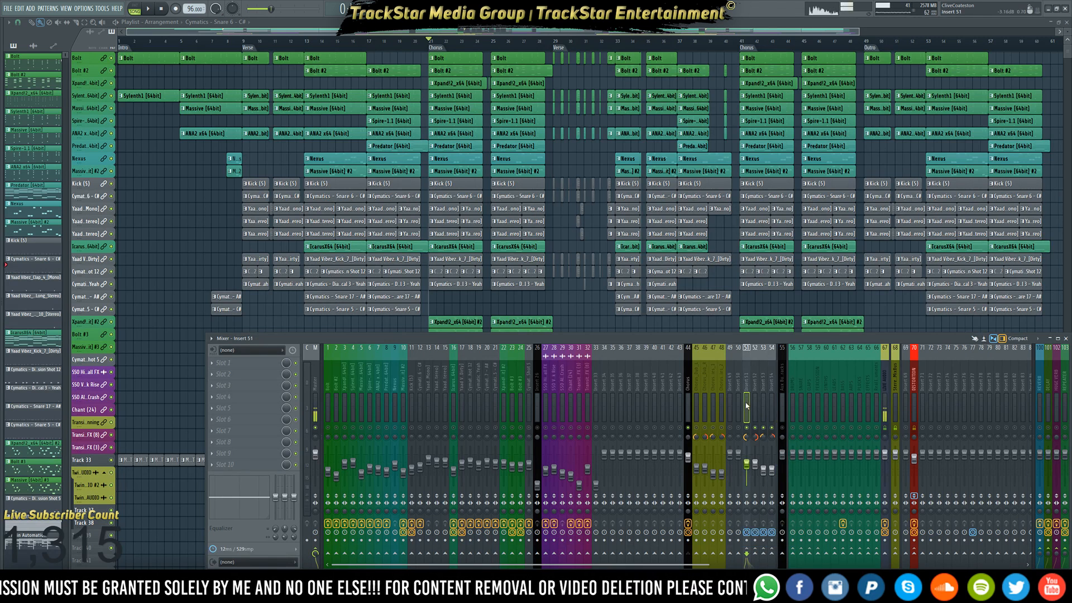
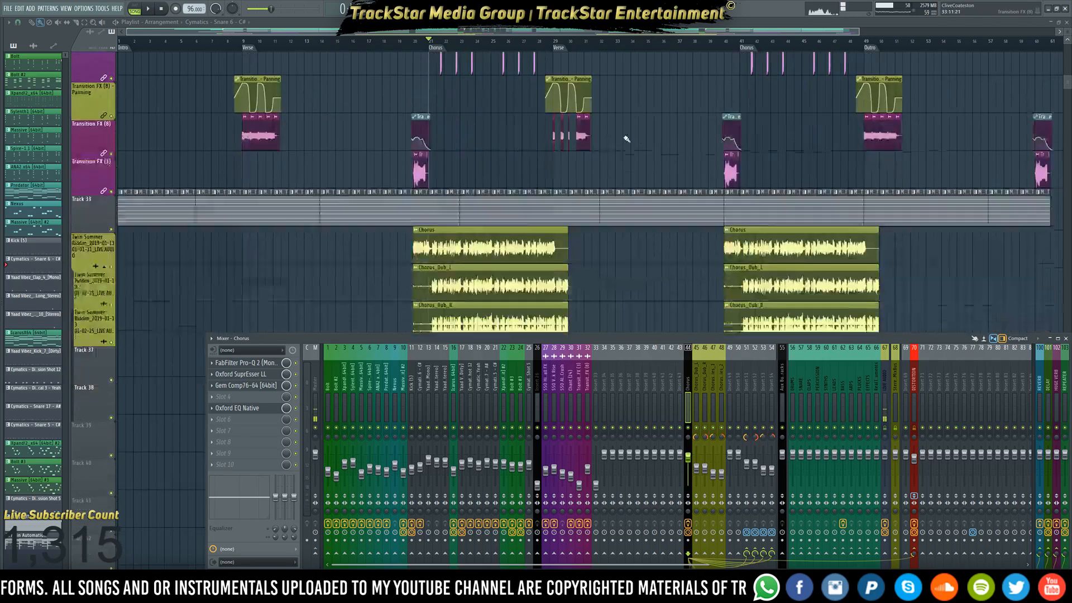
{"action": "scroll", "coordinate": [505, 166], "scroll_direction": "up", "scroll_amount": 3}
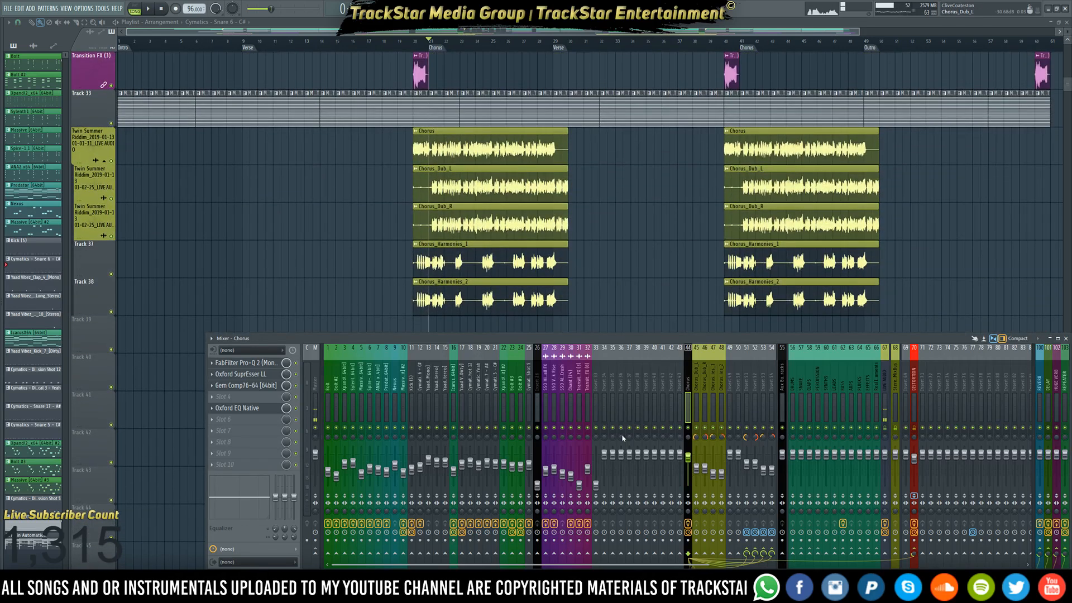
{"action": "key", "text": "space"}
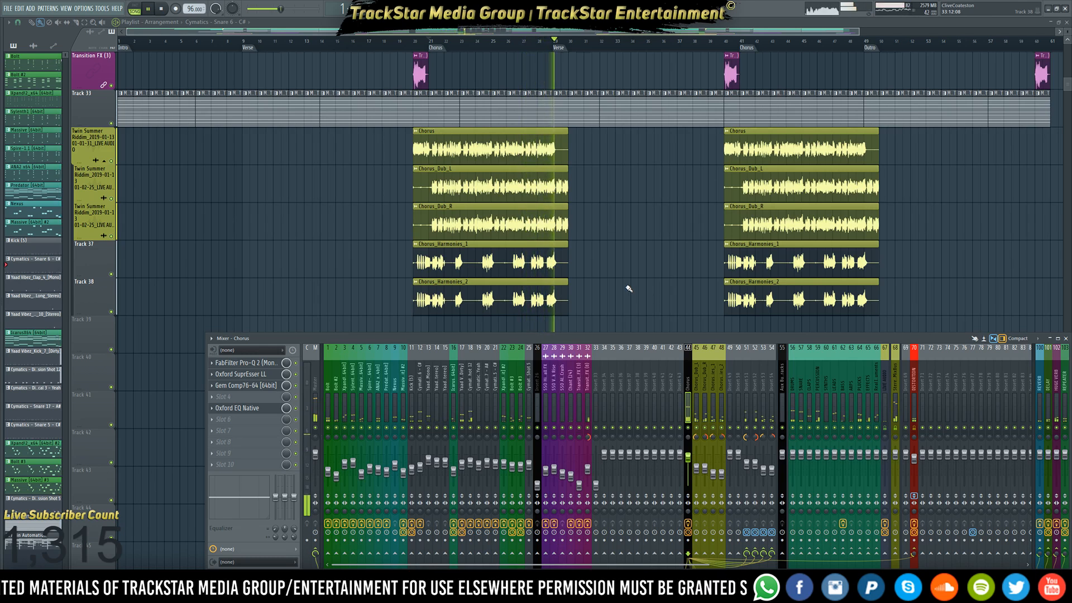
Stop the chorus playback, hide the mixer and bring the full arrangement from Intro to Outro into view in the playlist
{"action": "key", "text": "F9"}
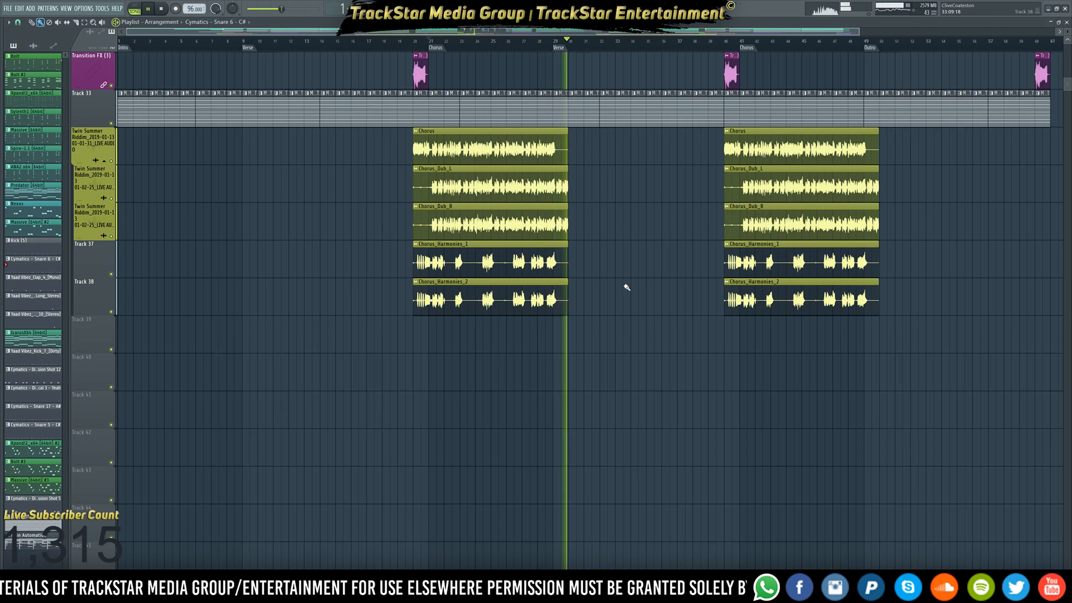
{"action": "key", "text": "space"}
{"action": "right_click", "coordinate": [627, 287], "text": "ctrl"}
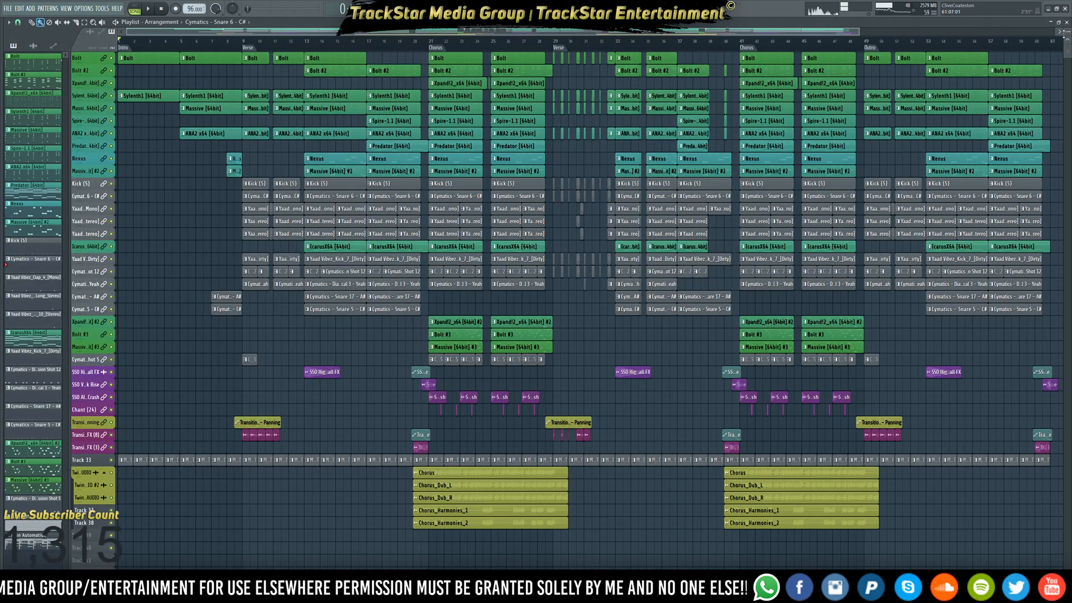
{"action": "scroll", "coordinate": [1066, 33], "scroll_direction": "up", "scroll_amount": 2}
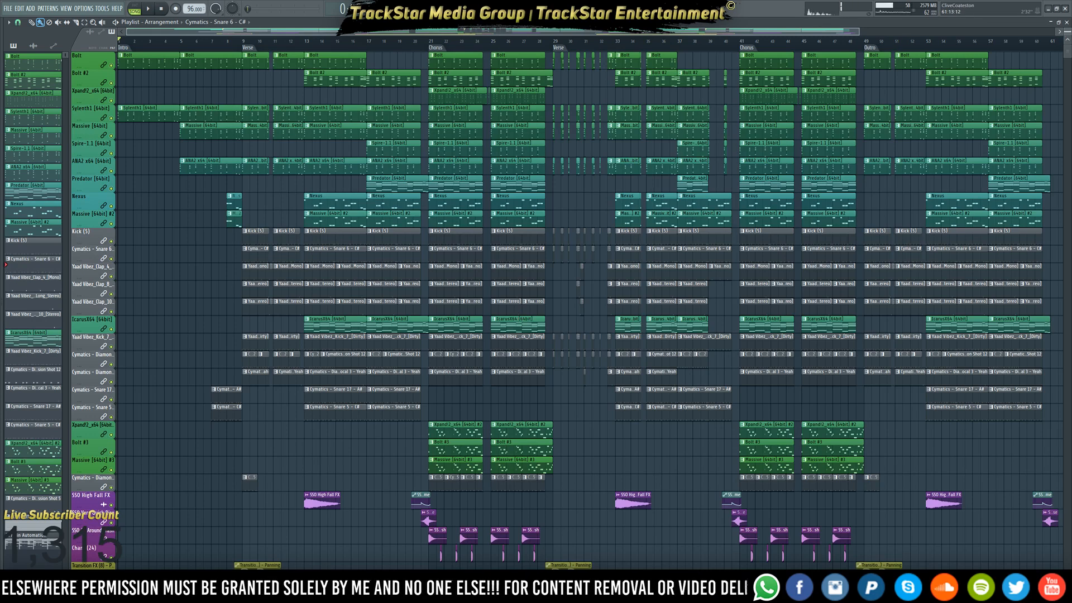
{"action": "mouse_move", "coordinate": [1066, 31]}
{"action": "left_mouse_down"}
{"action": "mouse_move", "coordinate": [1064, 41]}
{"action": "mouse_move", "coordinate": [1058, 32]}
{"action": "left_mouse_up"}
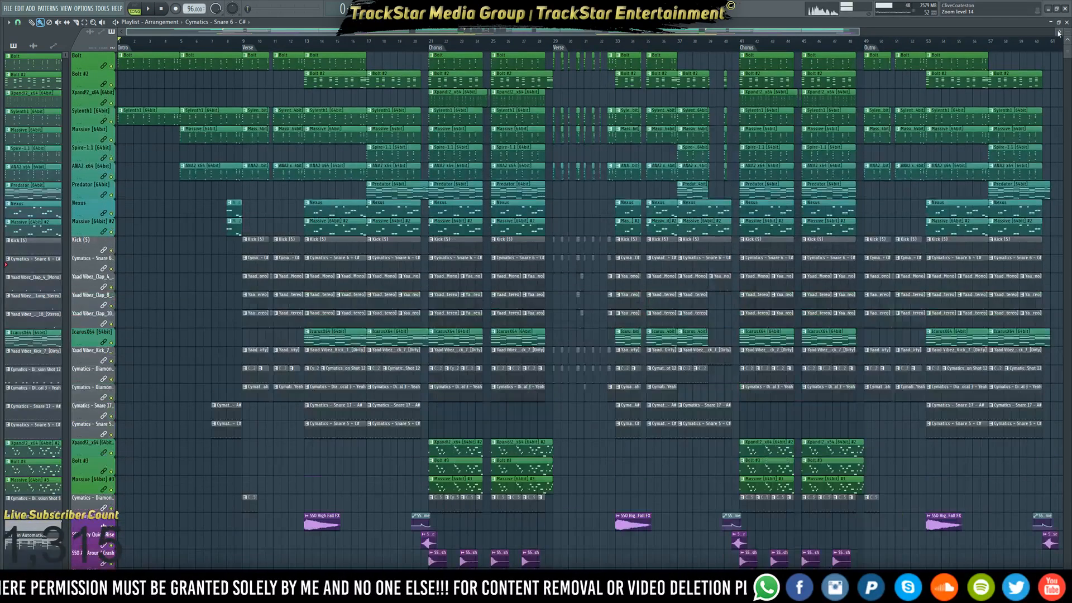
Detach the playlist into its own window
{"action": "left_click", "coordinate": [1059, 23]}
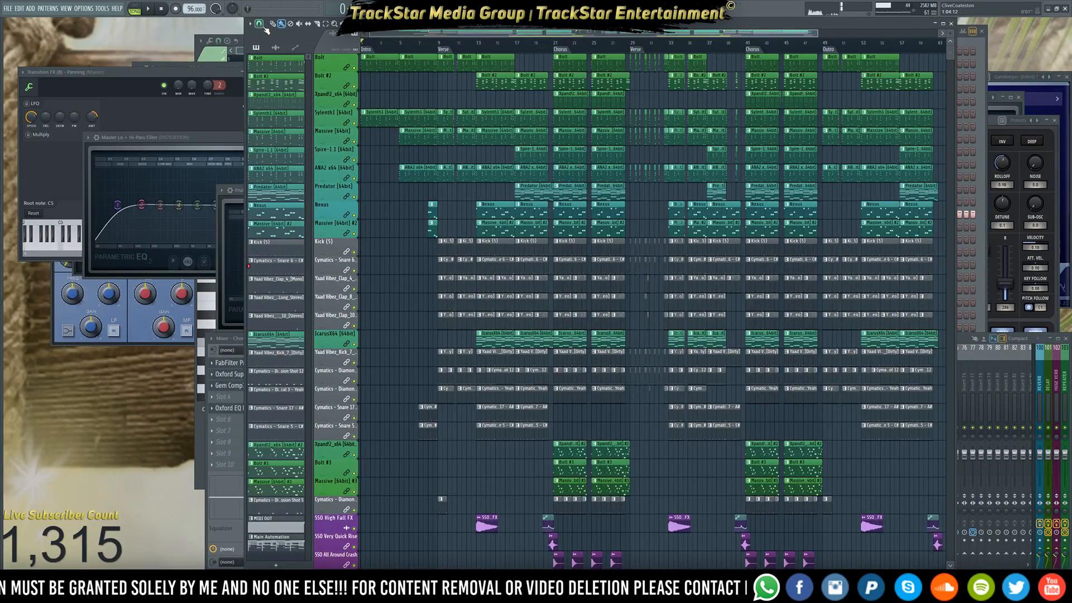
{"action": "left_click", "coordinate": [943, 24]}
{"action": "mouse_move", "coordinate": [10, 23]}
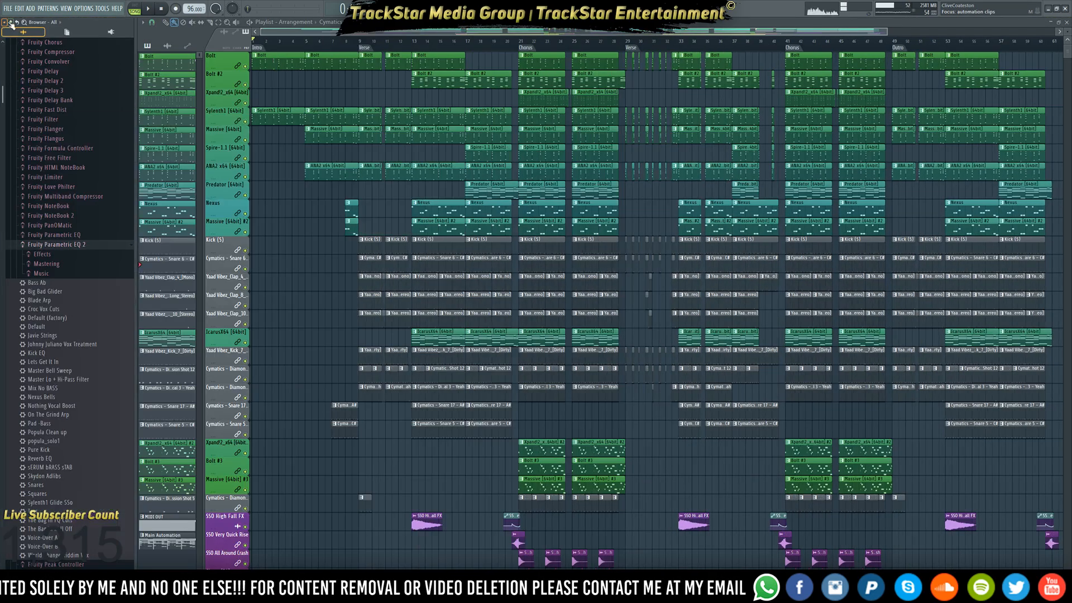
{"action": "left_click", "coordinate": [8, 22]}
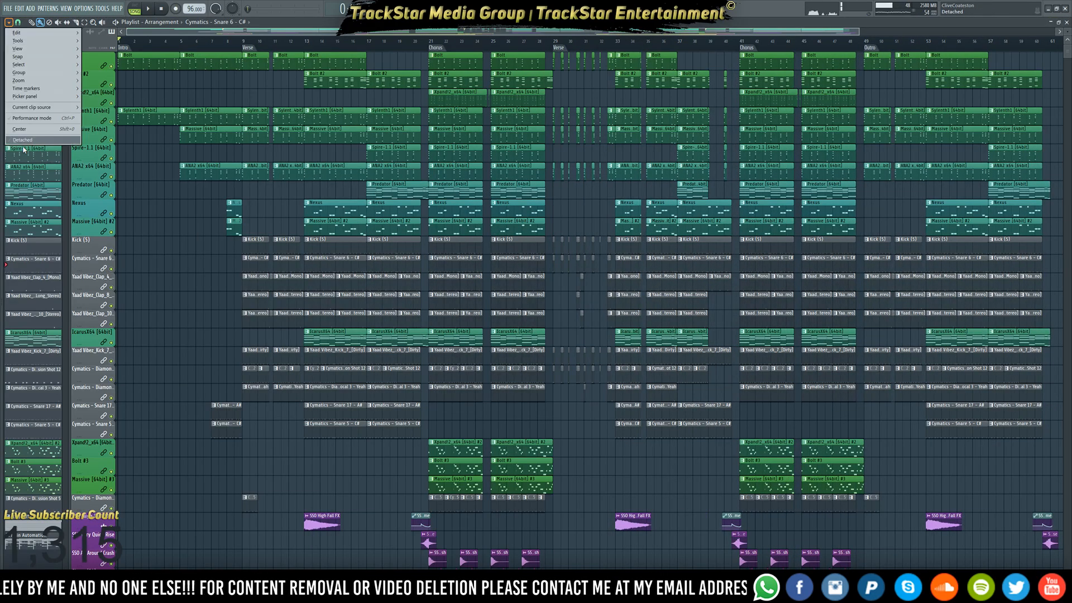
{"action": "left_click", "coordinate": [22, 139]}
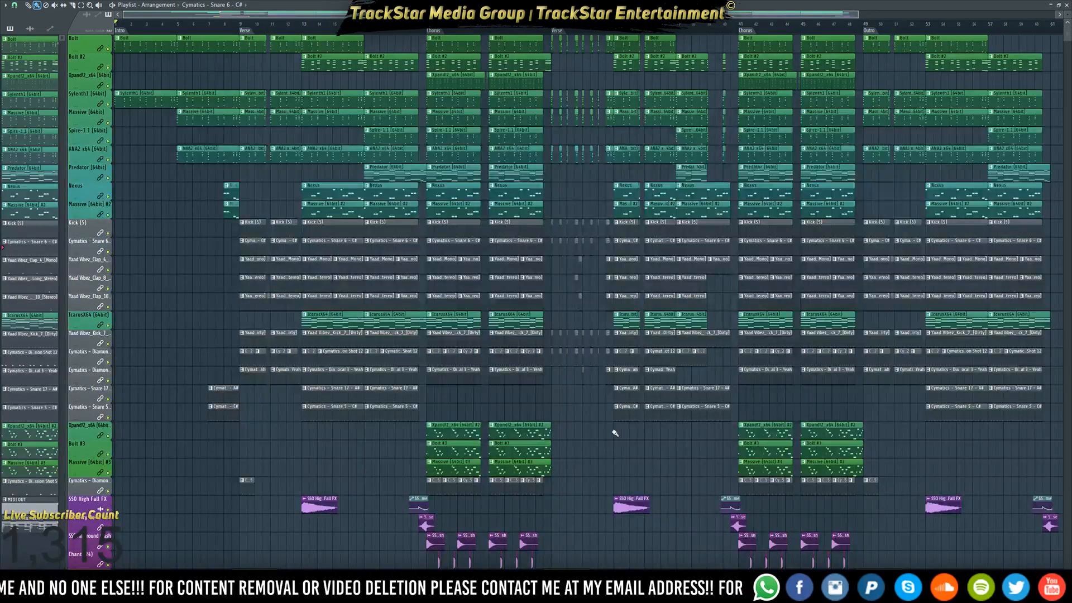
Look over the whole arrangement down to the chorus vocal tracks and reattach the playlist to the main window
{"action": "scroll", "coordinate": [615, 433], "scroll_direction": "down", "scroll_amount": 1}
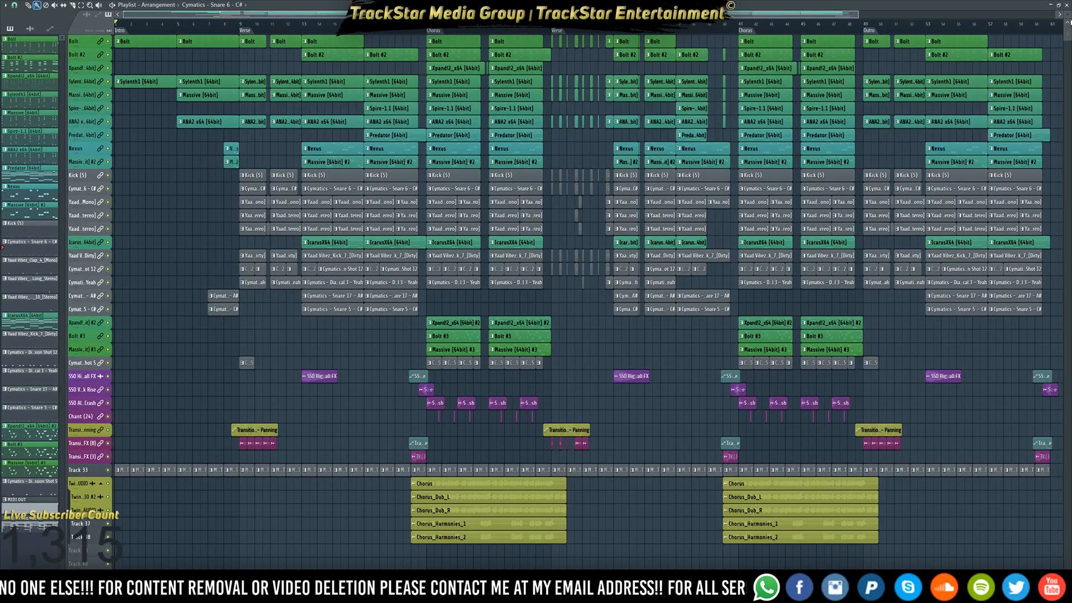
{"action": "scroll", "coordinate": [564, 293], "scroll_direction": "up", "scroll_amount": 1}
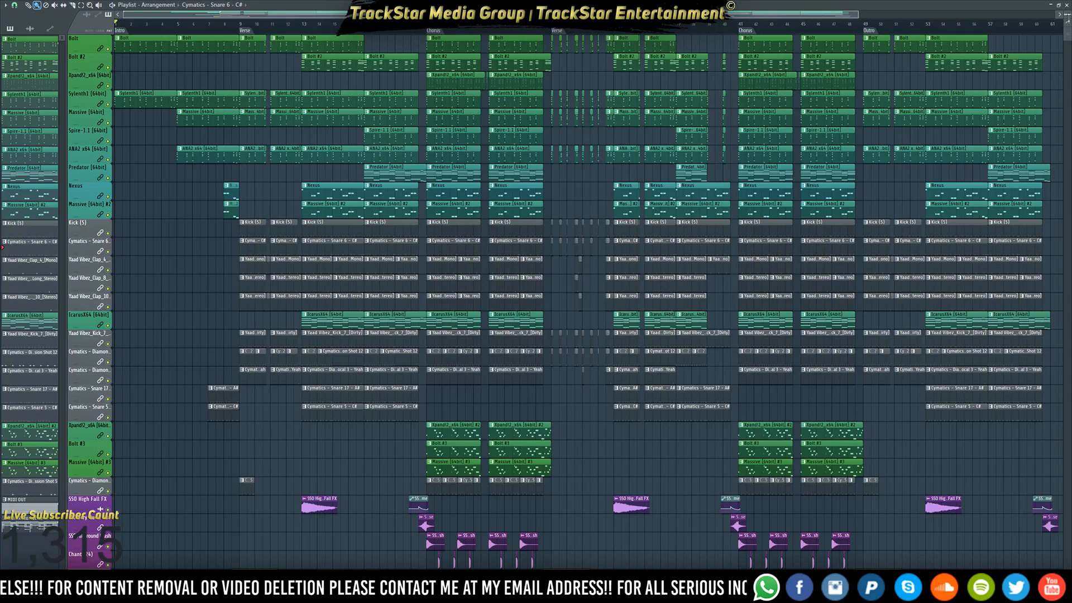
{"action": "scroll", "coordinate": [586, 293], "scroll_direction": "down", "scroll_amount": 1}
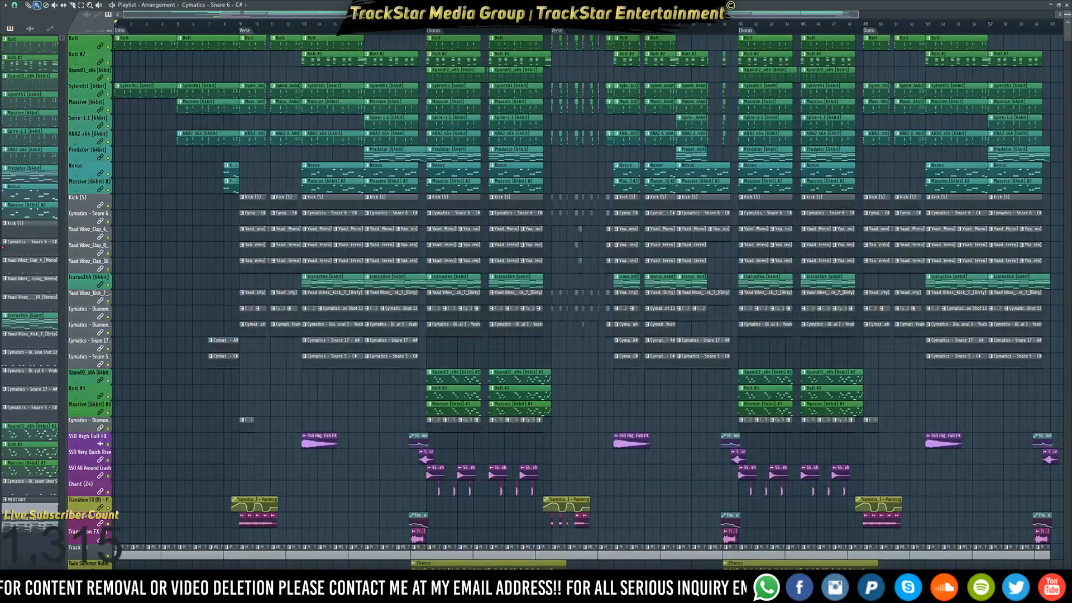
{"action": "scroll", "coordinate": [586, 293], "scroll_direction": "down", "scroll_amount": 1}
{"action": "scroll", "coordinate": [699, 140], "scroll_direction": "down", "scroll_amount": 4}
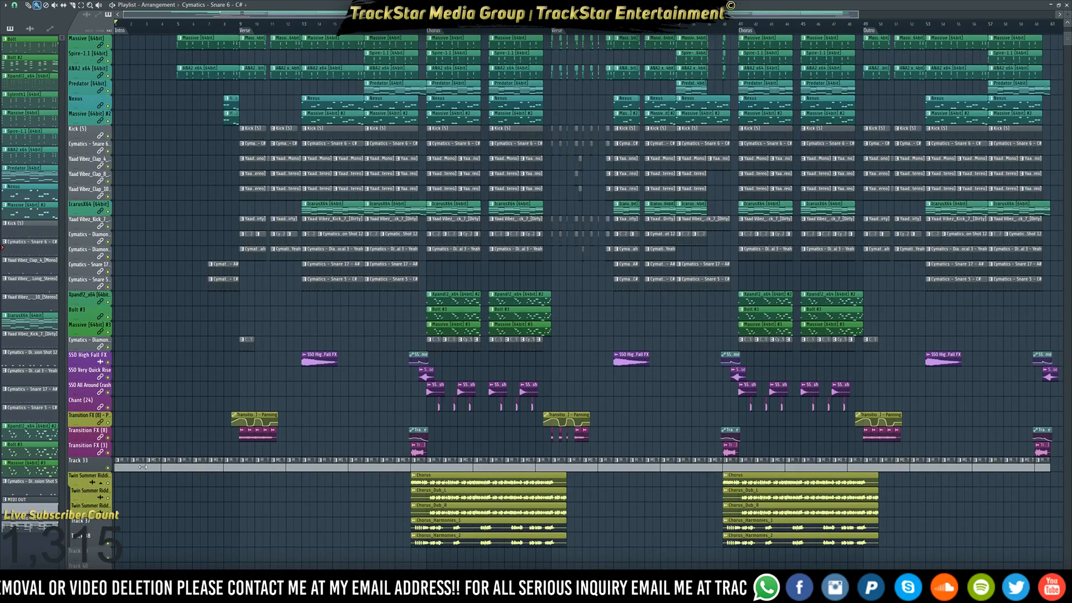
{"action": "scroll", "coordinate": [369, 427], "scroll_direction": "up", "scroll_amount": 4}
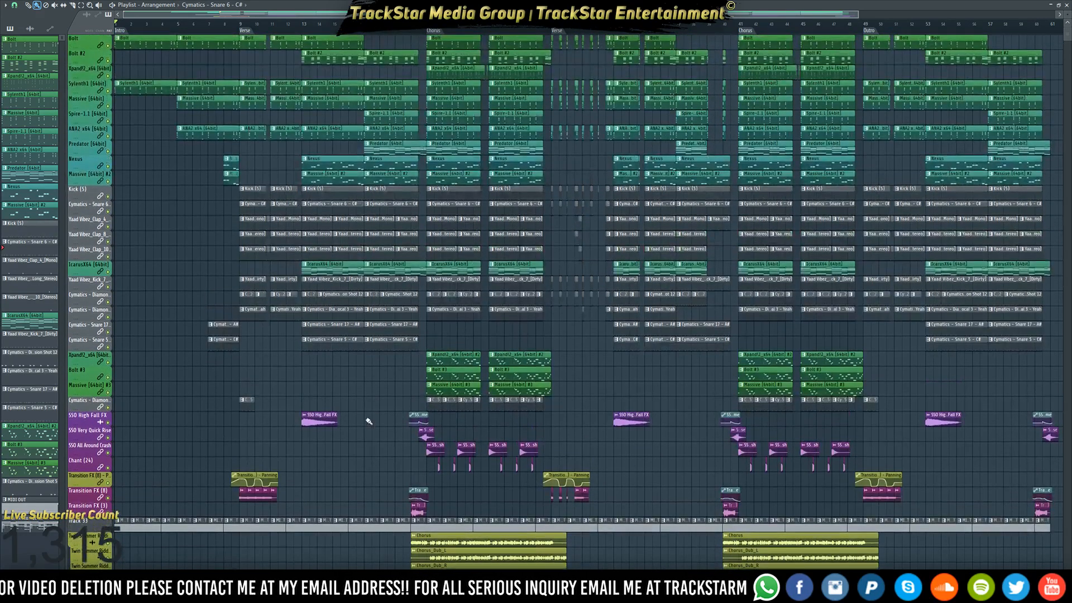
{"action": "scroll", "coordinate": [690, 254], "scroll_direction": "down", "scroll_amount": 1}
{"action": "scroll", "coordinate": [692, 272], "scroll_direction": "up", "scroll_amount": 1}
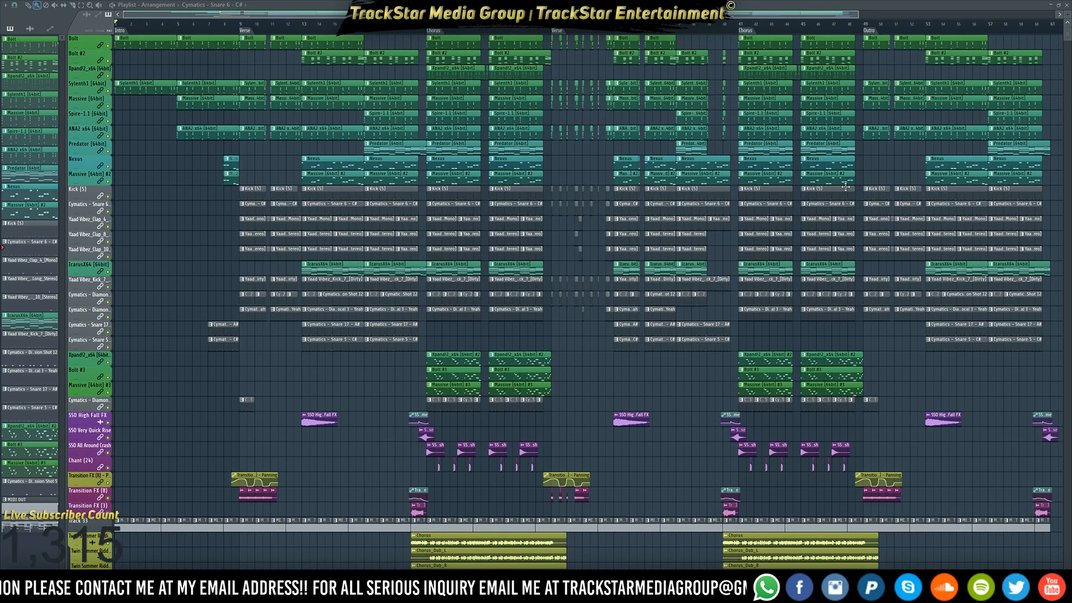
{"action": "left_click", "coordinate": [12, 7]}
{"action": "left_click", "coordinate": [22, 124]}
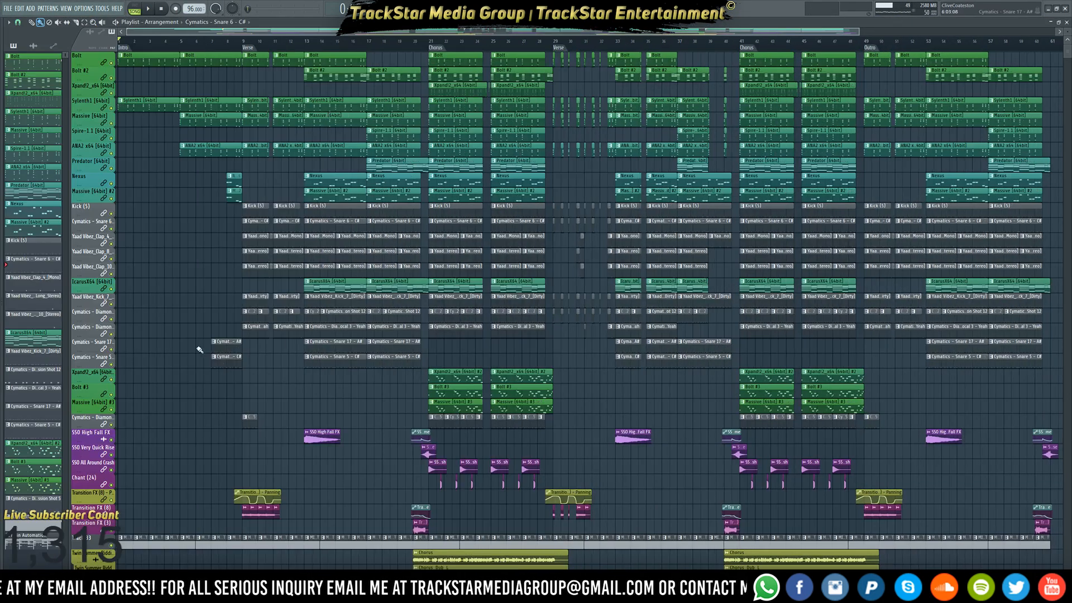
Bring up the mixer and channel rack and look through the step patterns of the snare and clap channels
{"action": "key", "text": "F9"}
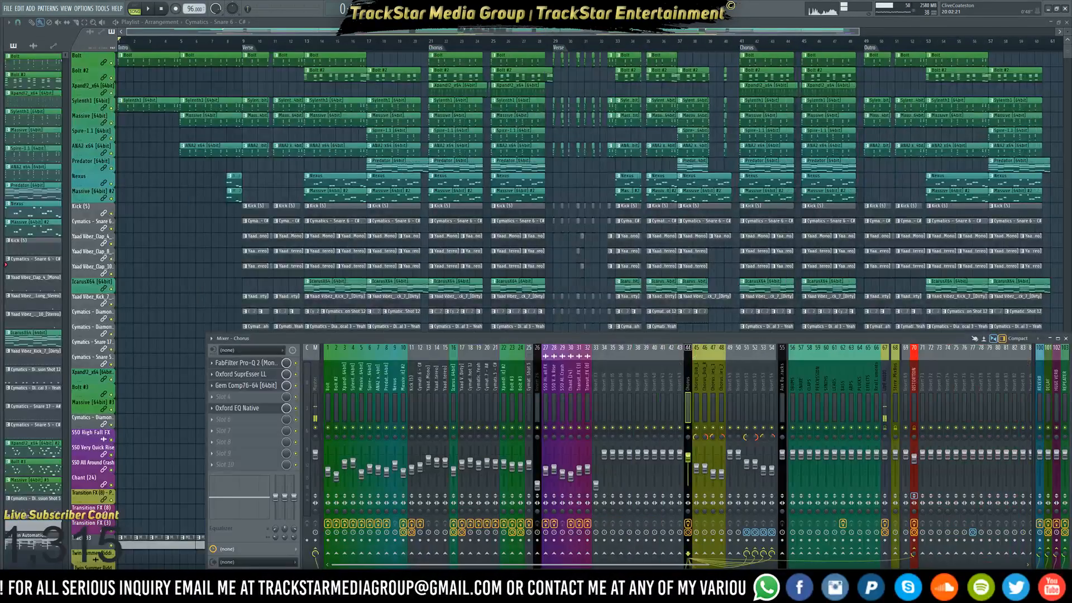
{"action": "key", "text": "F6"}
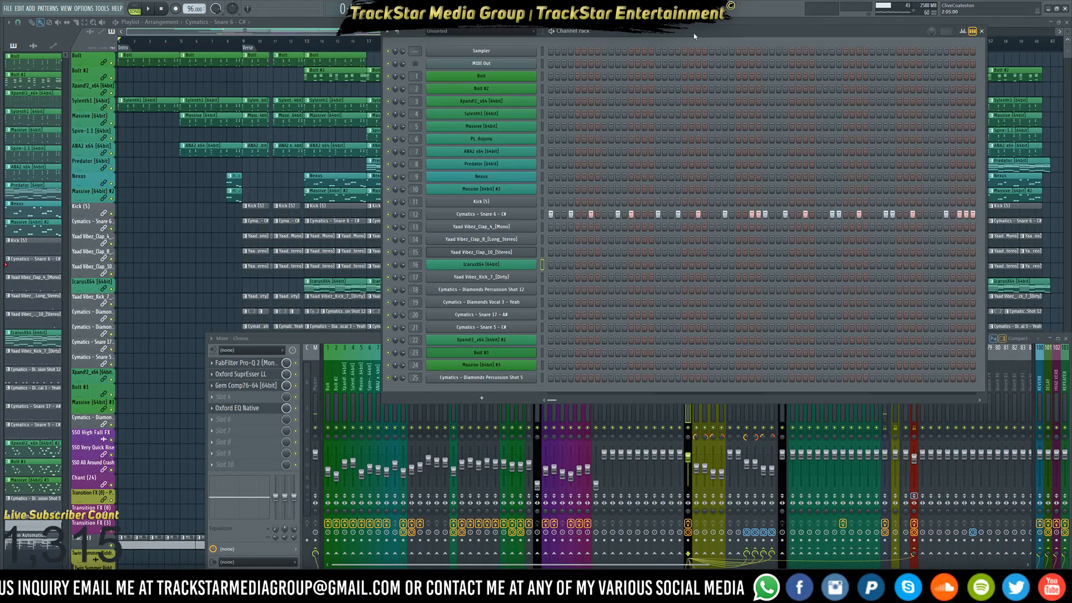
{"action": "key", "text": "Right"}
{"action": "key", "text": "Left"}
{"action": "key", "text": "Left"}
{"action": "key", "text": "Left"}
{"action": "key", "text": "Left"}
{"action": "key", "text": "Right"}
{"action": "key", "text": "Right"}
{"action": "key", "text": "Right"}
{"action": "key", "text": "Right"}
{"action": "key", "text": "Right"}
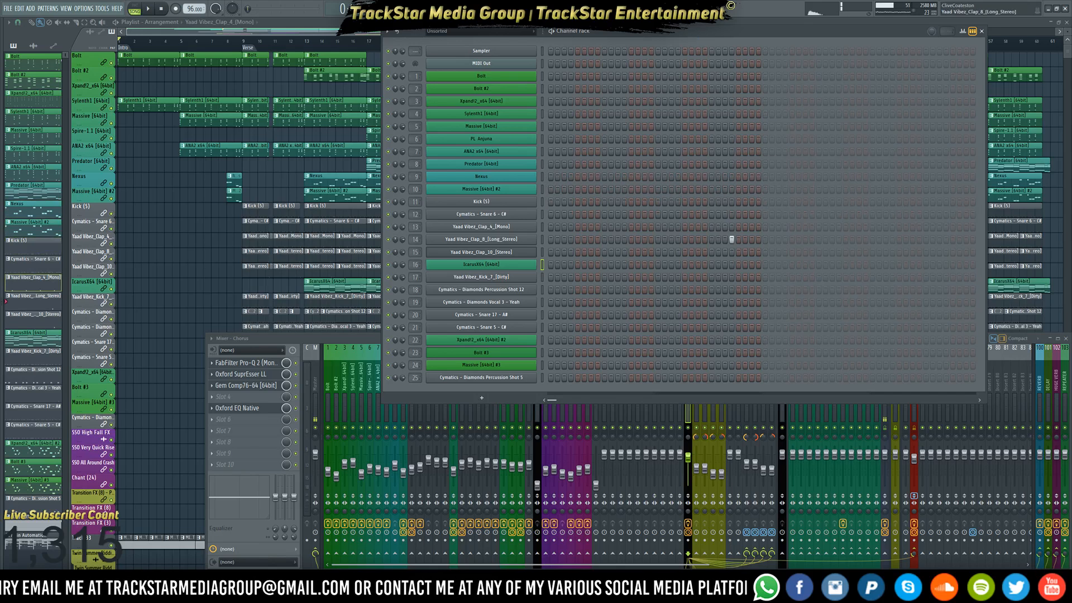
Filter the channel rack to Audio and add Female Tag v1 from Official Producer Tags to the playlist at the song start
{"action": "left_click", "coordinate": [478, 32]}
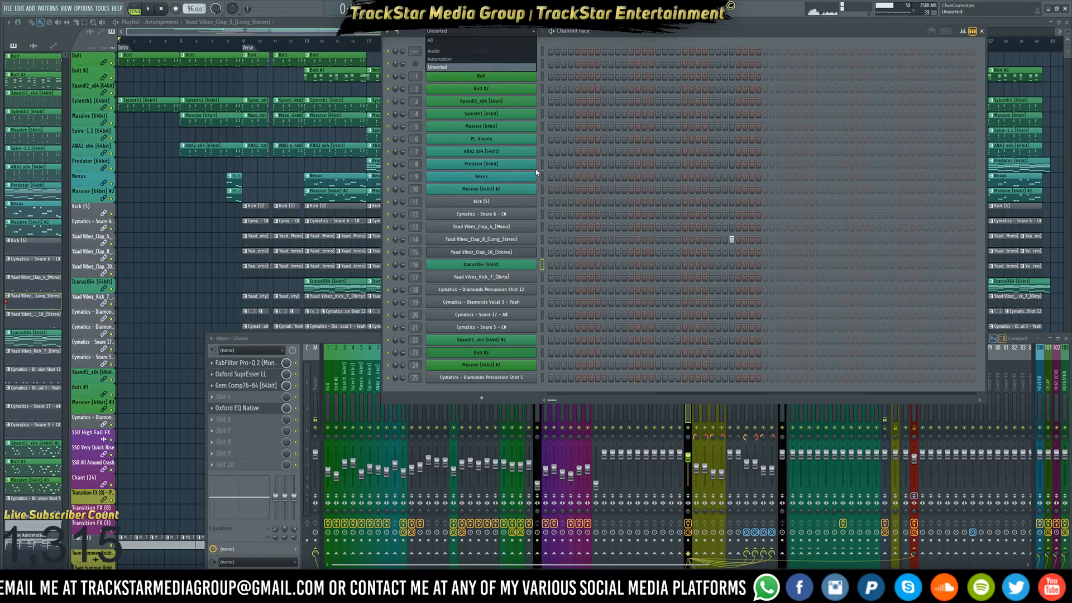
{"action": "left_click", "coordinate": [447, 51]}
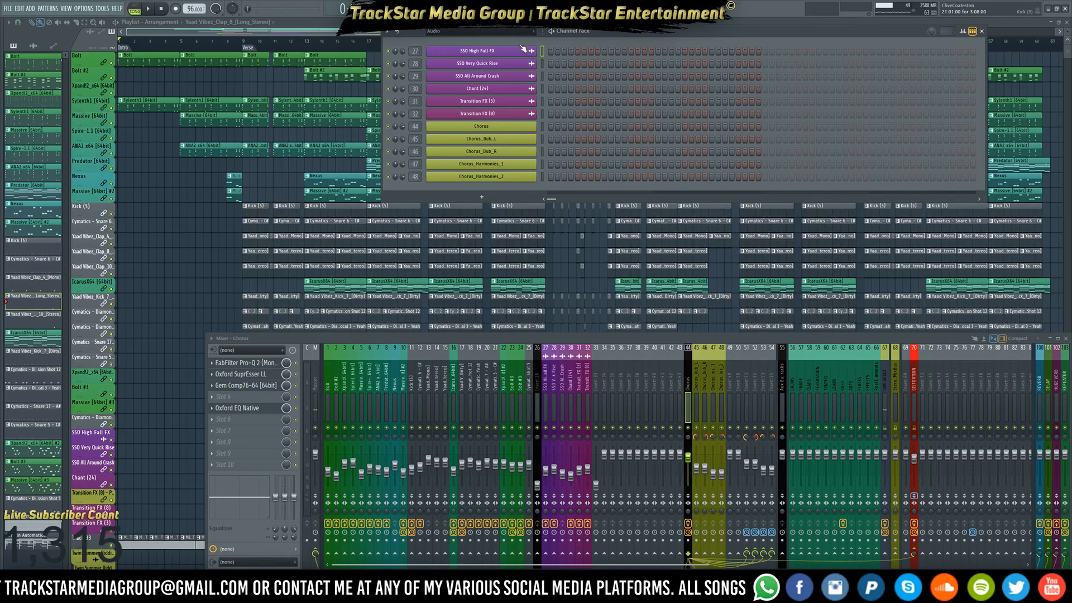
{"action": "key", "text": "alt+F8"}
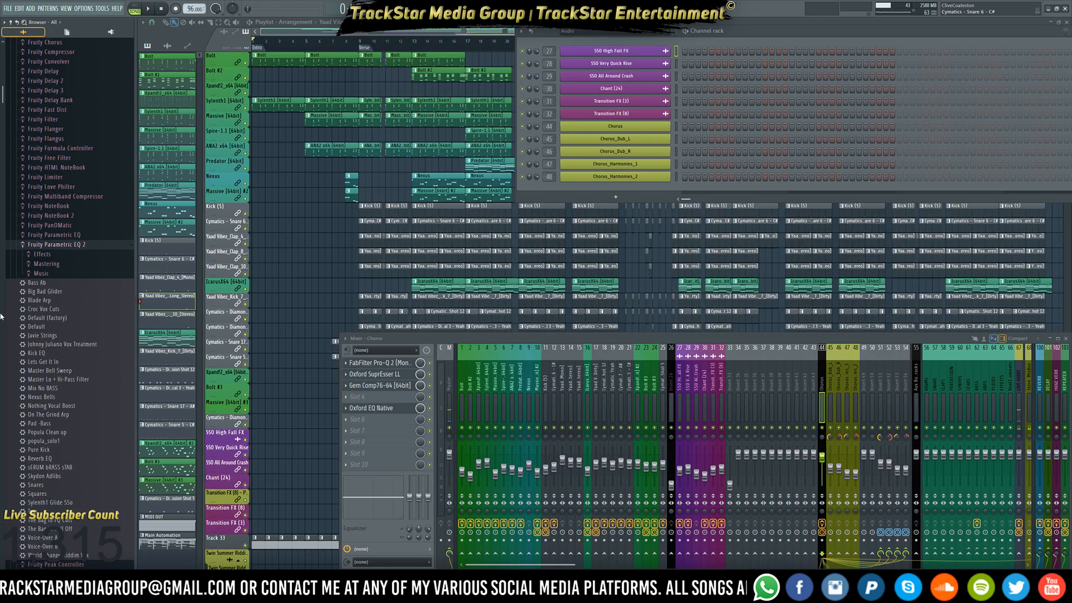
{"action": "left_click", "coordinate": [15, 23]}
{"action": "left_click", "coordinate": [59, 247]}
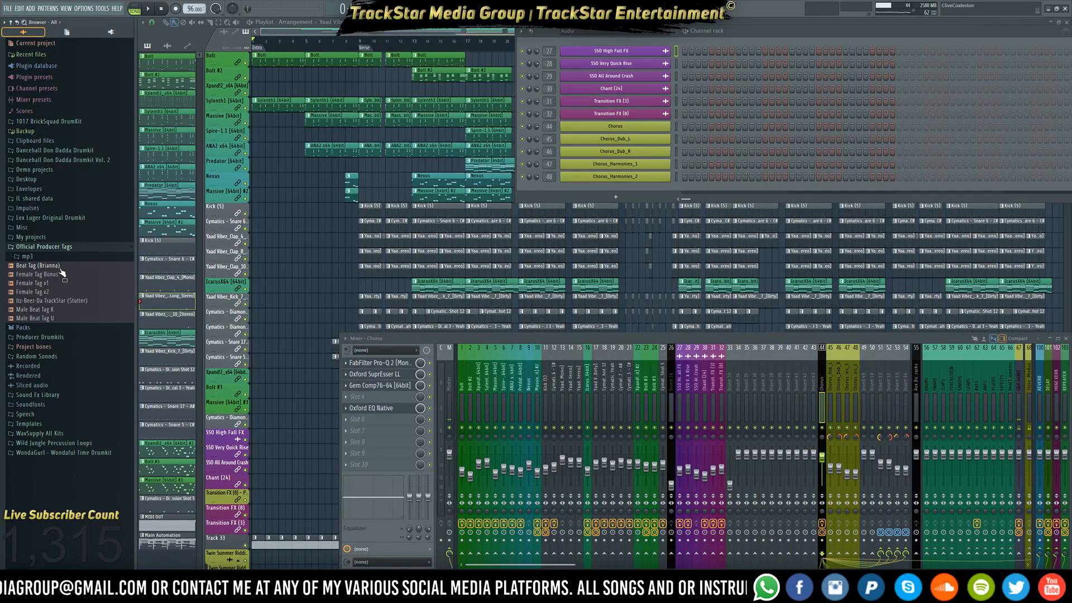
{"action": "left_click_drag", "start_coordinate": [49, 285], "coordinate": [72, 376]}
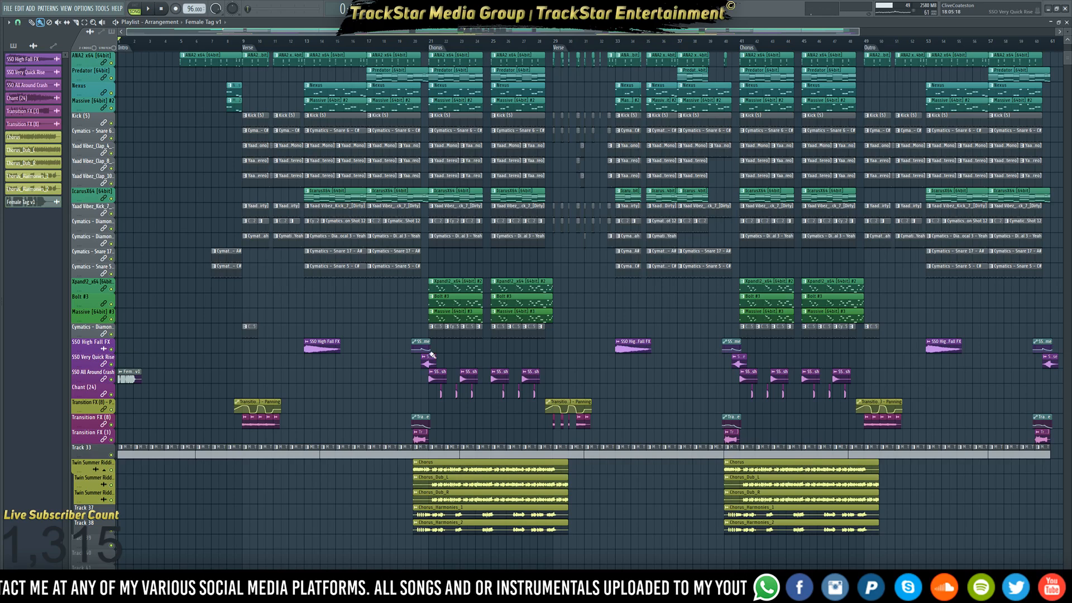
Try to assign the newly added tag channel to mixer Insert 33
{"action": "key", "text": "F9"}
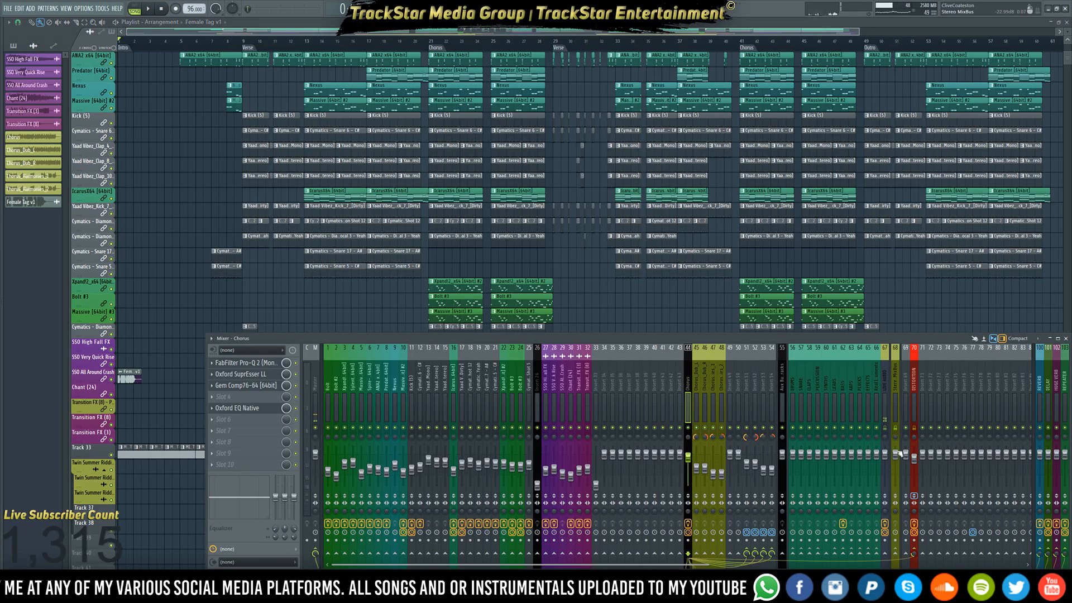
{"action": "left_click", "coordinate": [598, 395]}
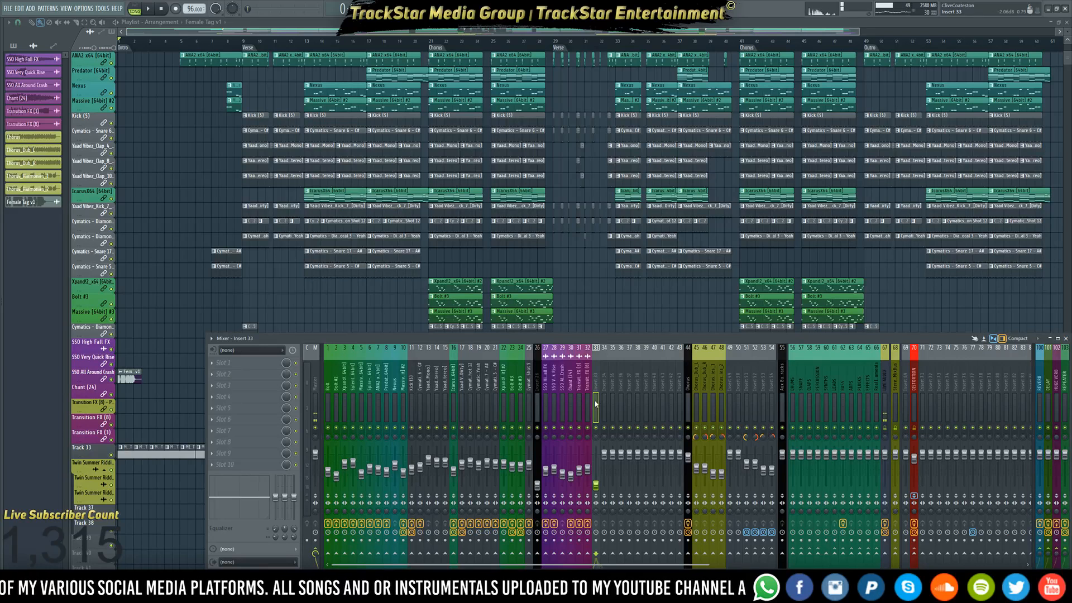
{"action": "key", "text": "ctrl+l"}
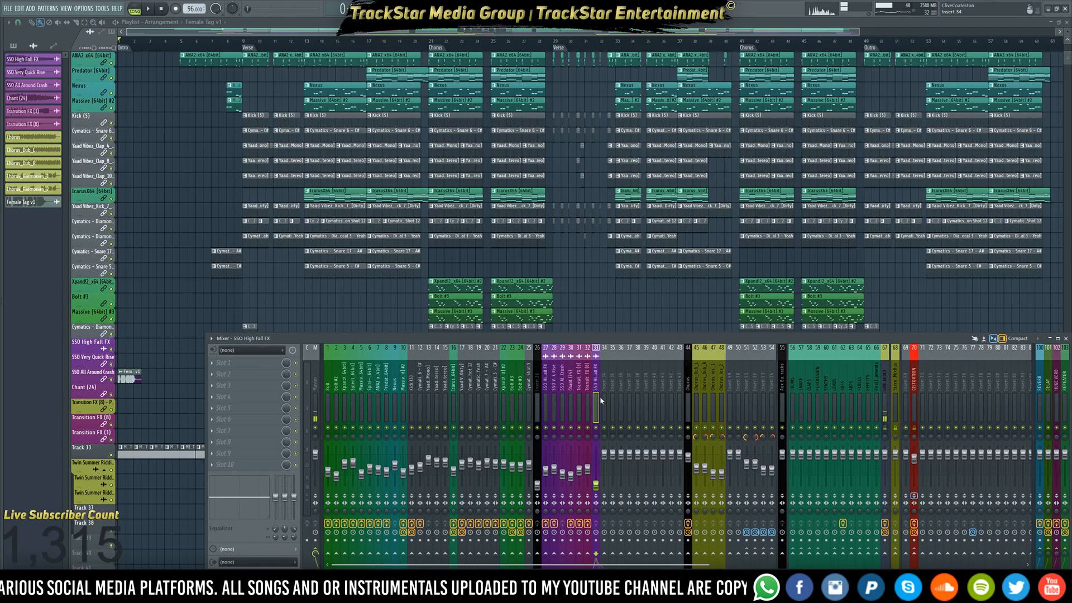
{"action": "left_click", "coordinate": [546, 401]}
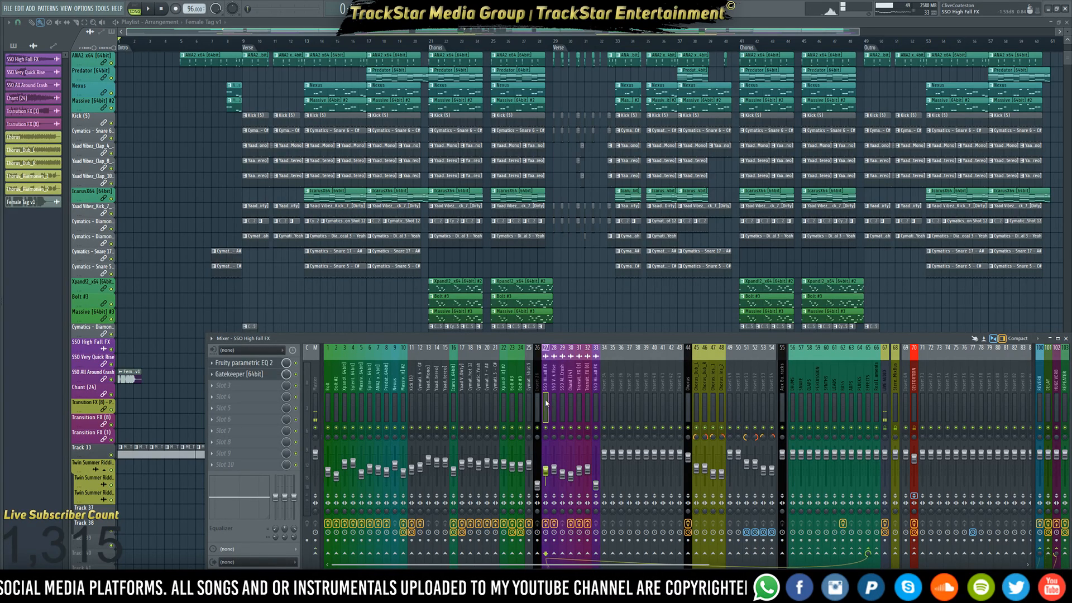
Move the Female Tag v1 clip to the start of Track 39 and name that track after the clip
{"action": "double_click", "coordinate": [135, 381]}
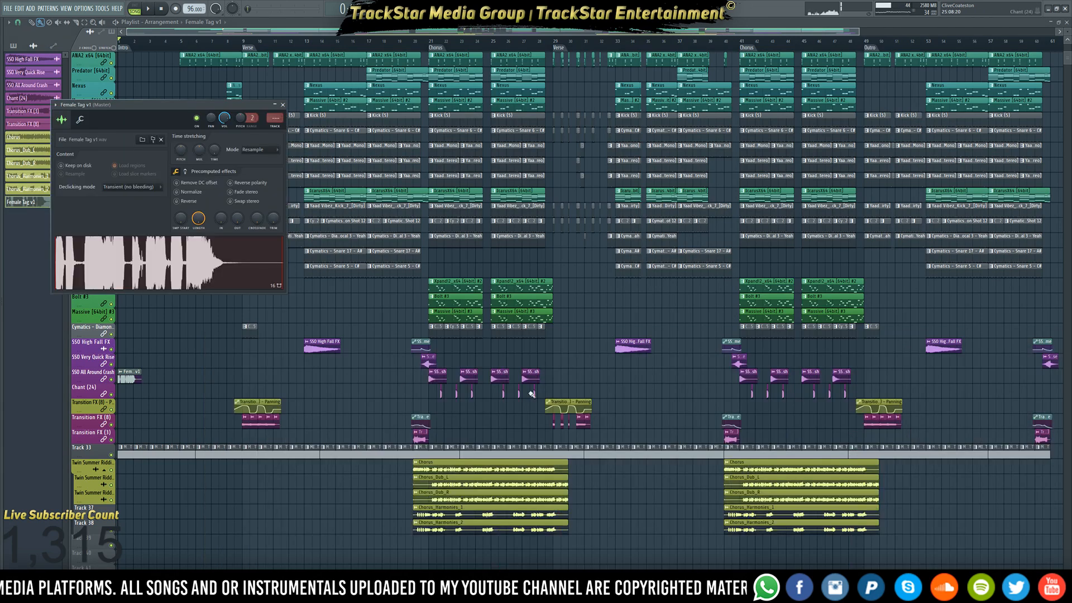
{"action": "left_click_drag", "start_coordinate": [126, 379], "coordinate": [110, 544]}
{"action": "right_click", "coordinate": [110, 544]}
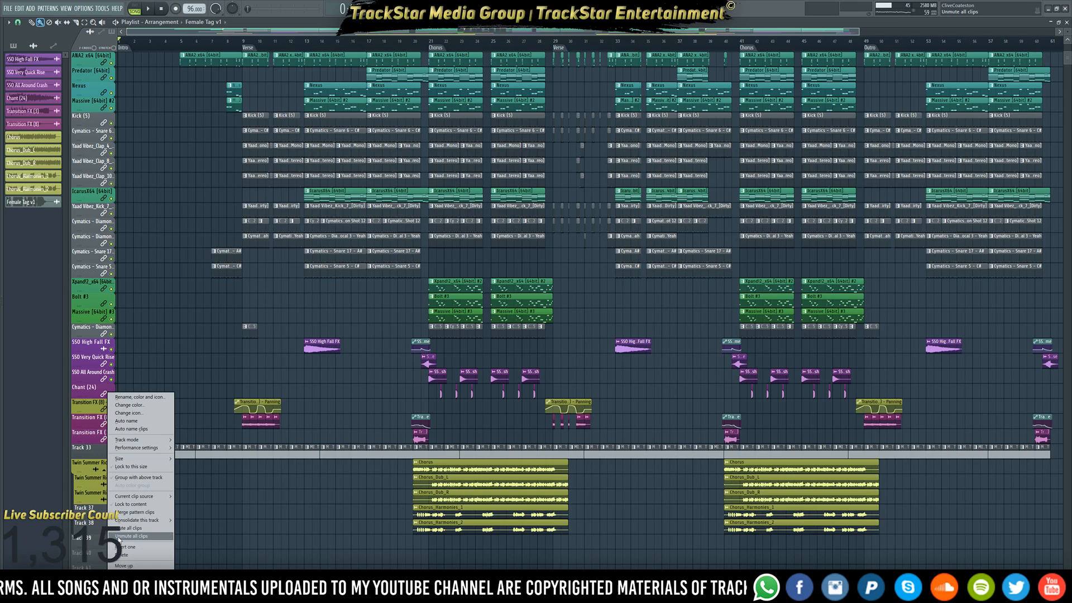
{"action": "left_click", "coordinate": [144, 504]}
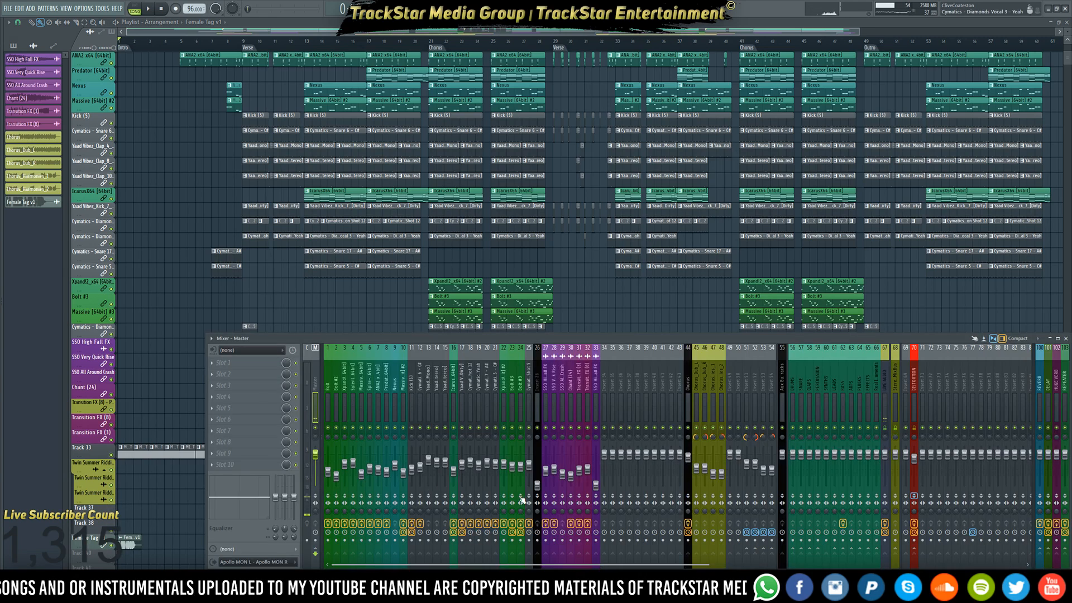
Clear the name of mixer Insert 33 and route the Female Tag v1 channel to it
{"action": "key", "text": "F9"}
{"action": "key", "text": "space"}
{"action": "key", "text": "space"}
{"action": "right_click", "coordinate": [598, 401]}
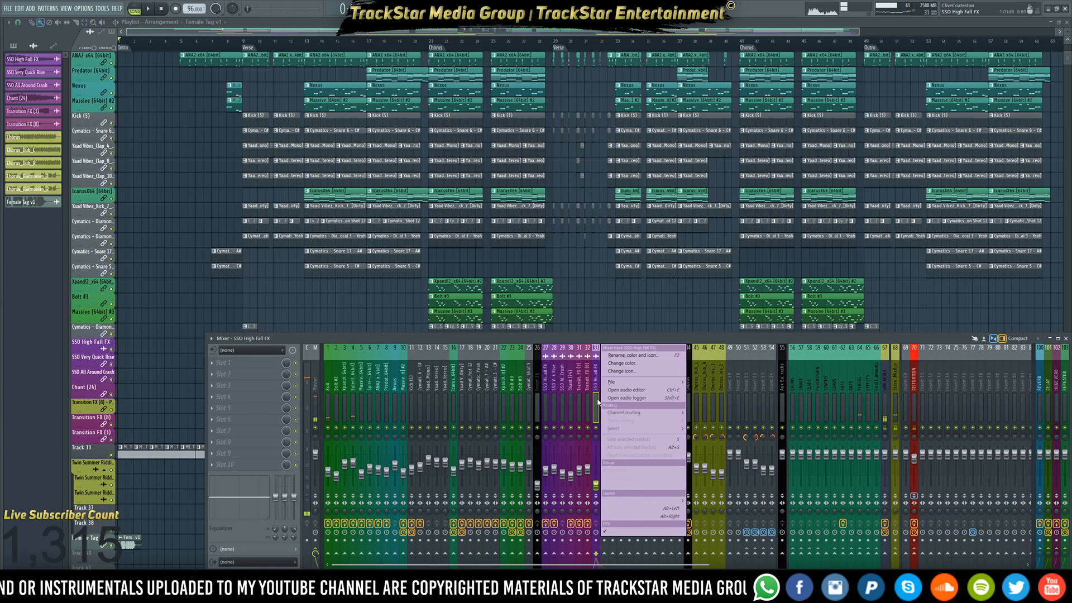
{"action": "left_click", "coordinate": [635, 360]}
{"action": "key", "text": "BackSpace"}
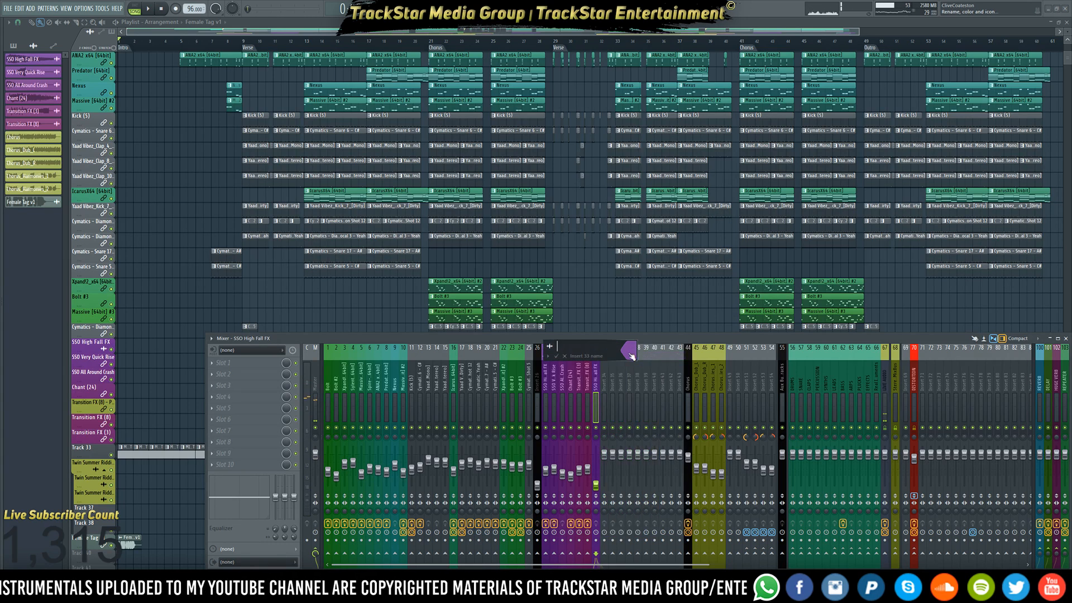
{"action": "key", "text": "Return"}
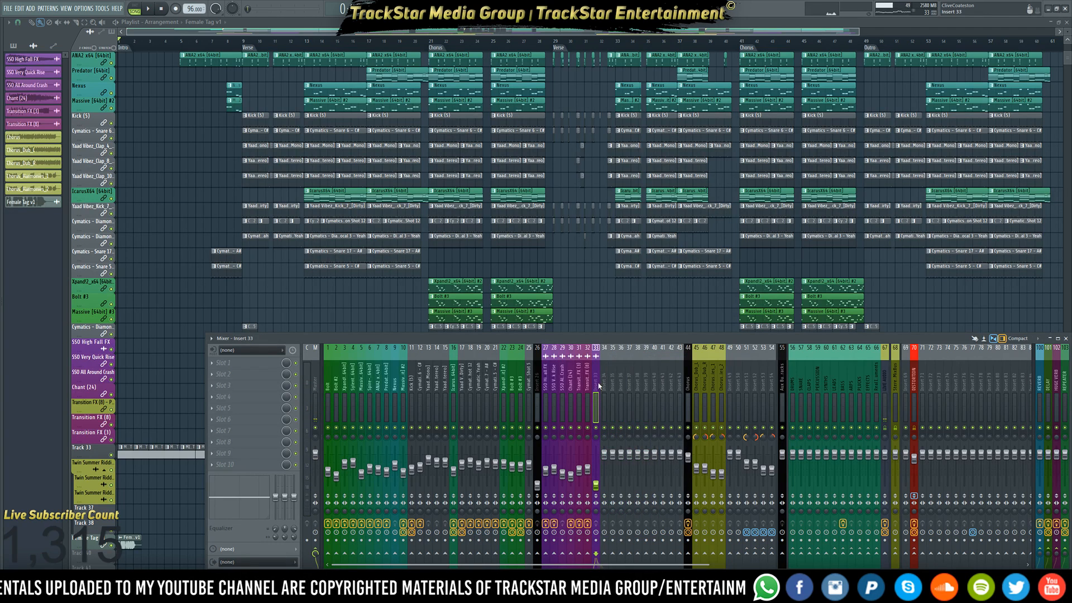
{"action": "key", "text": "ctrl+l"}
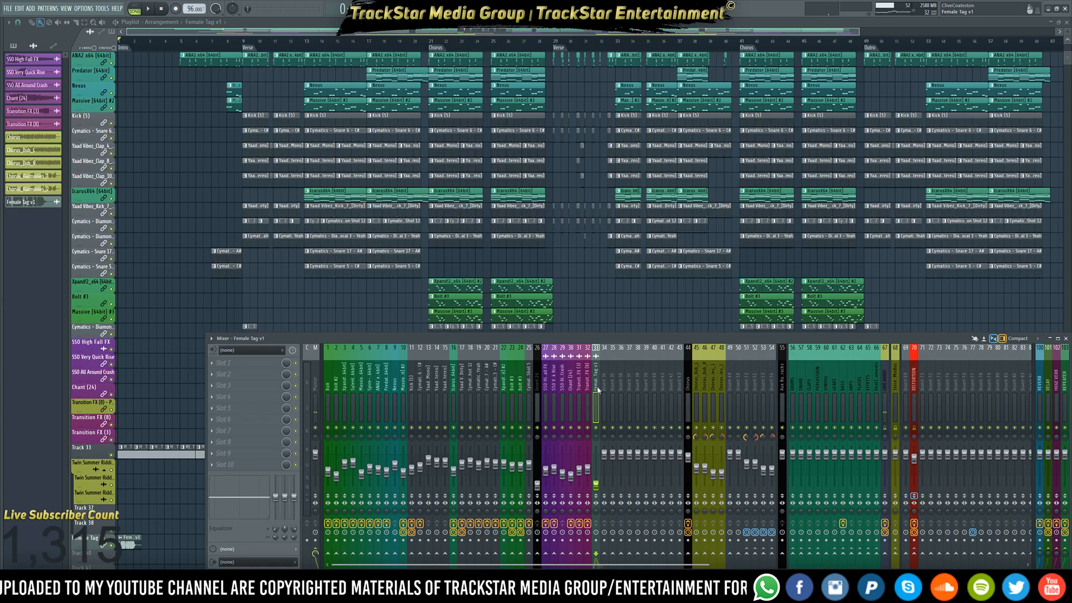
Load the Producer_Tag_TrackStar_Media_Group mixer preset onto the Female Tag v1 insert
{"action": "right_click", "coordinate": [597, 389]}
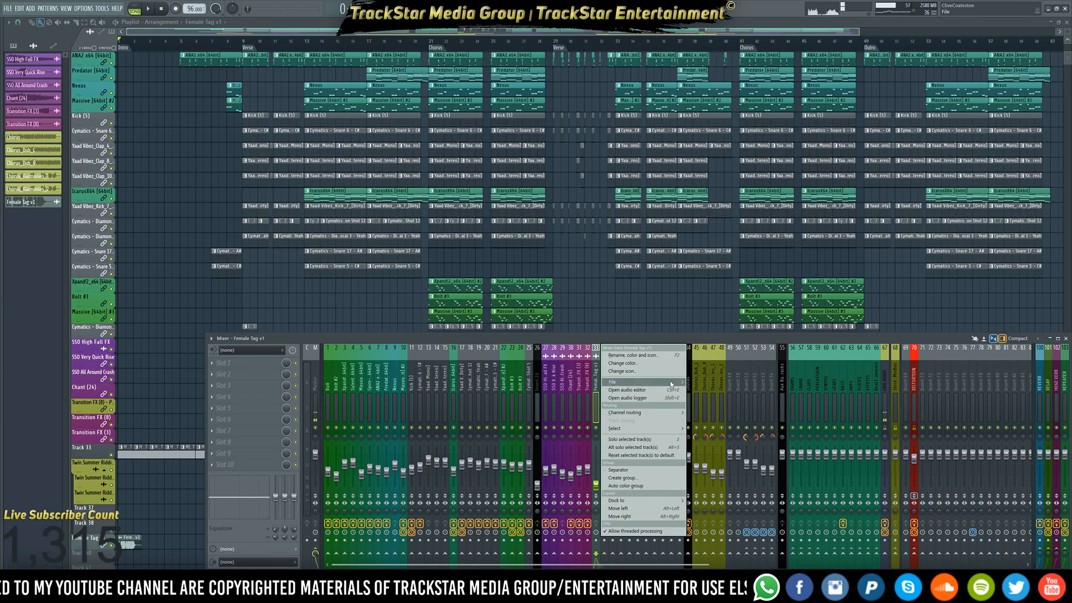
{"action": "mouse_move", "coordinate": [670, 381]}
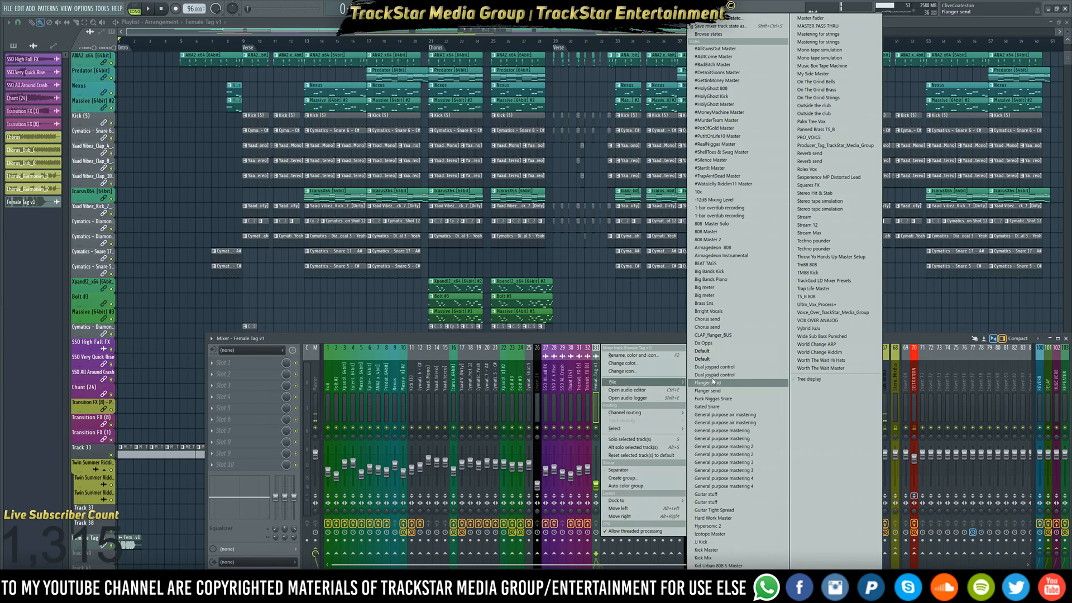
{"action": "left_click", "coordinate": [832, 145]}
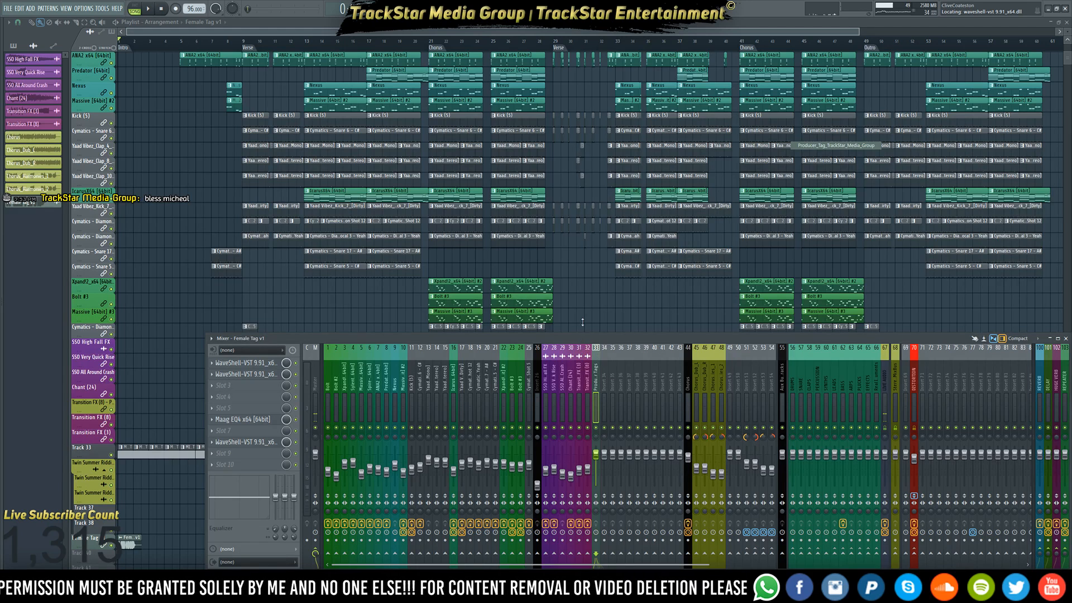
{"action": "left_click", "coordinate": [597, 410]}
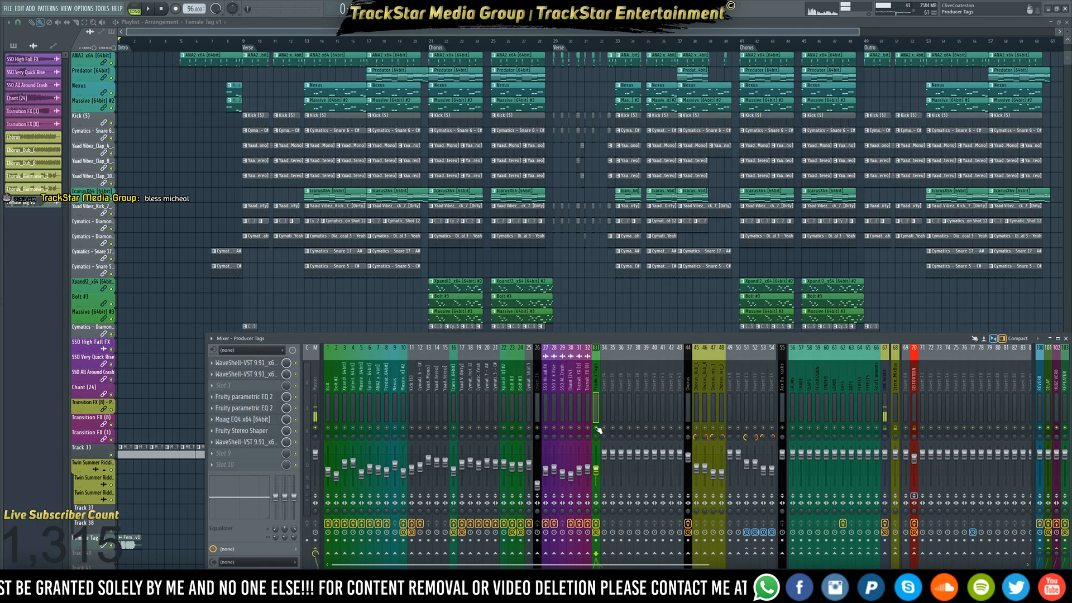
Lower the Producer Tags insert's volume fader to balance the tag while auditioning it in solo
{"action": "mouse_move", "coordinate": [601, 472]}
{"action": "left_mouse_down"}
{"action": "mouse_move", "coordinate": [600, 462]}
{"action": "mouse_move", "coordinate": [600, 473]}
{"action": "left_mouse_up"}
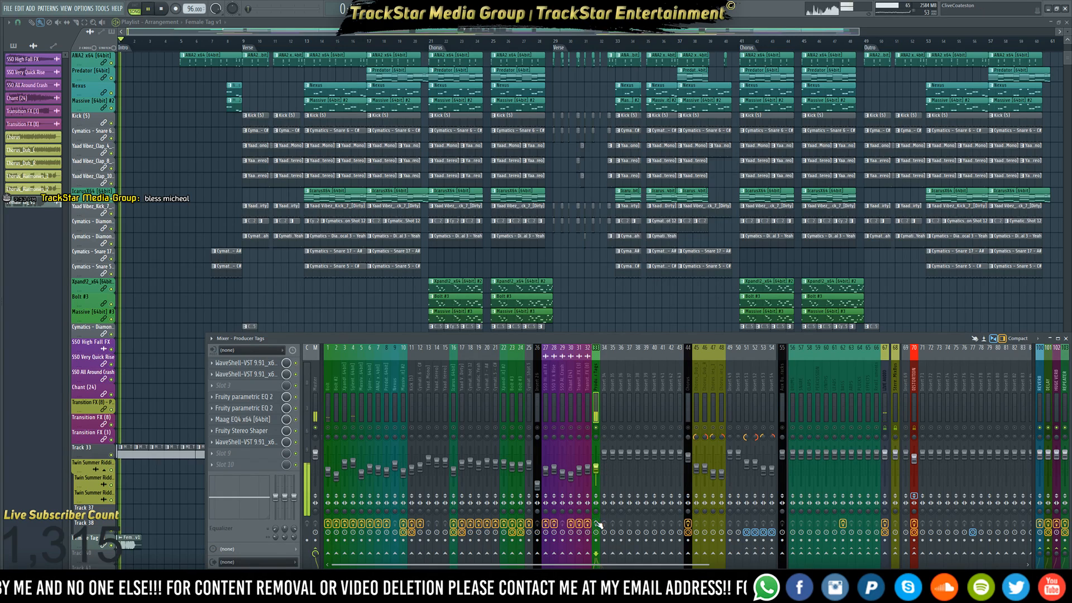
{"action": "key", "text": "space"}
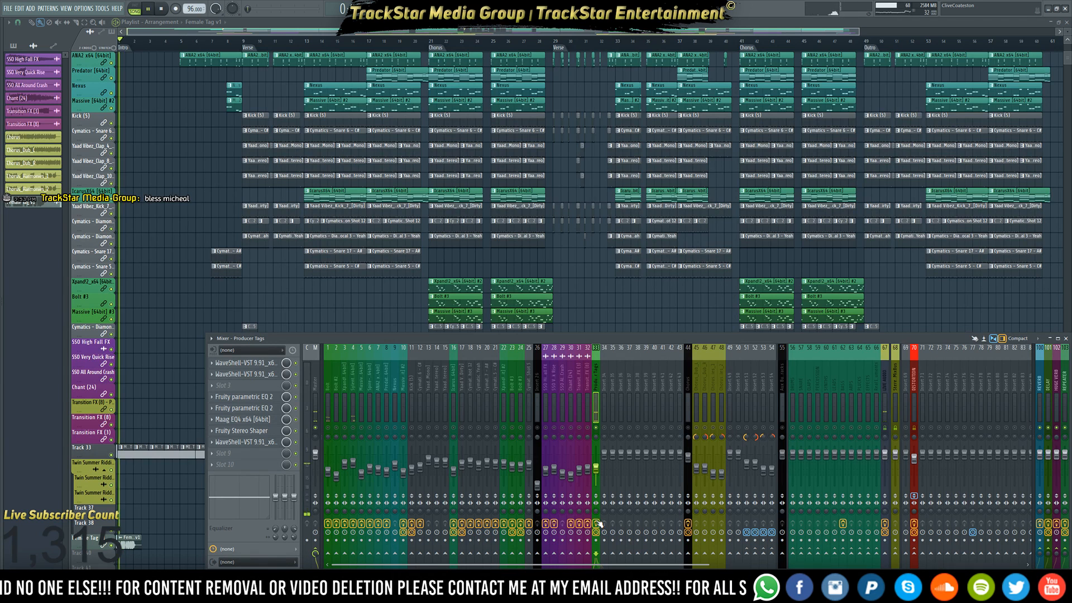
{"action": "left_click_drag", "start_coordinate": [598, 469], "coordinate": [599, 463]}
{"action": "key", "text": "space"}
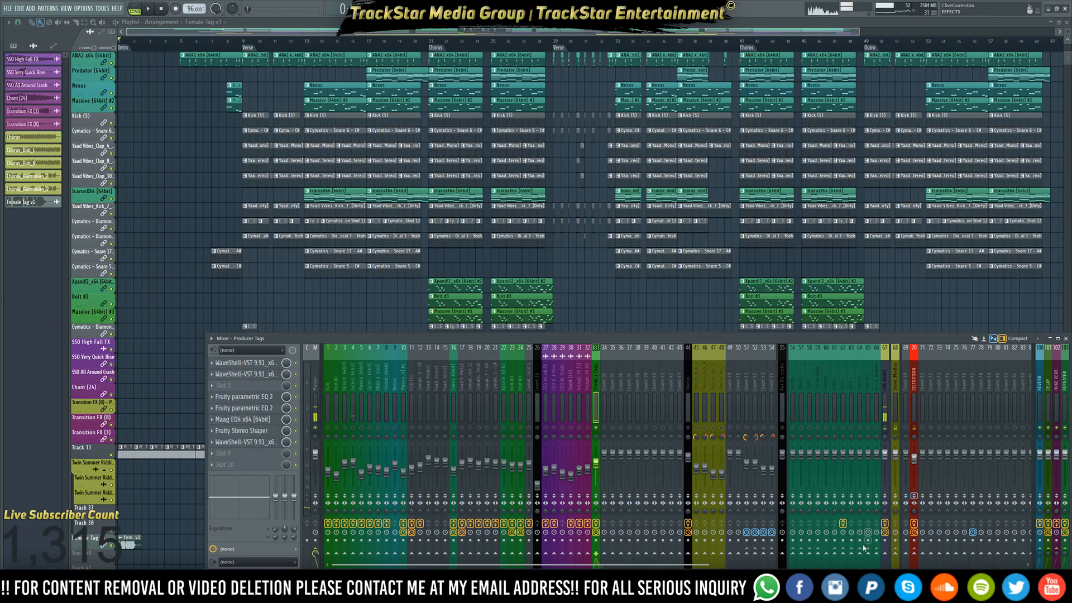
Route the Producer Tags insert to the EFFECTS bus and play the song from the start to check it
{"action": "left_click_drag", "start_coordinate": [872, 557], "coordinate": [1042, 556]}
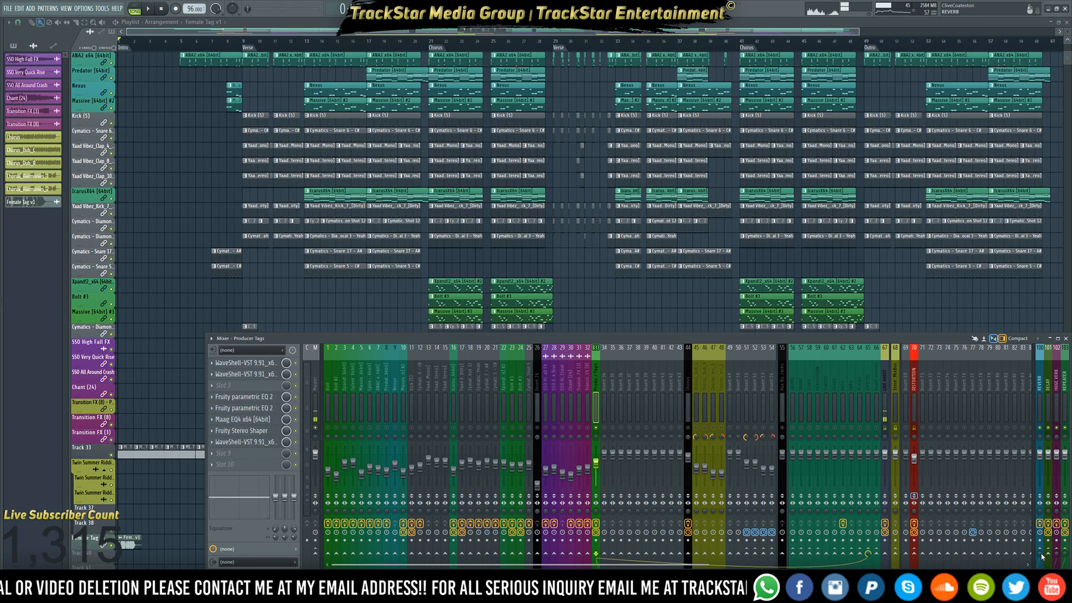
{"action": "key", "text": "space"}
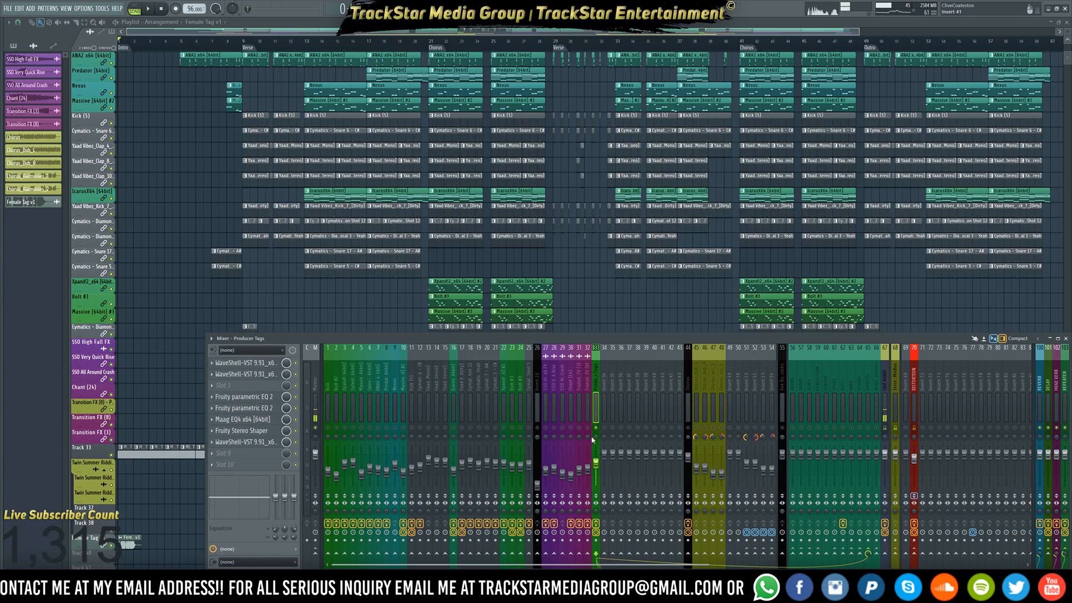
{"action": "key", "text": "space"}
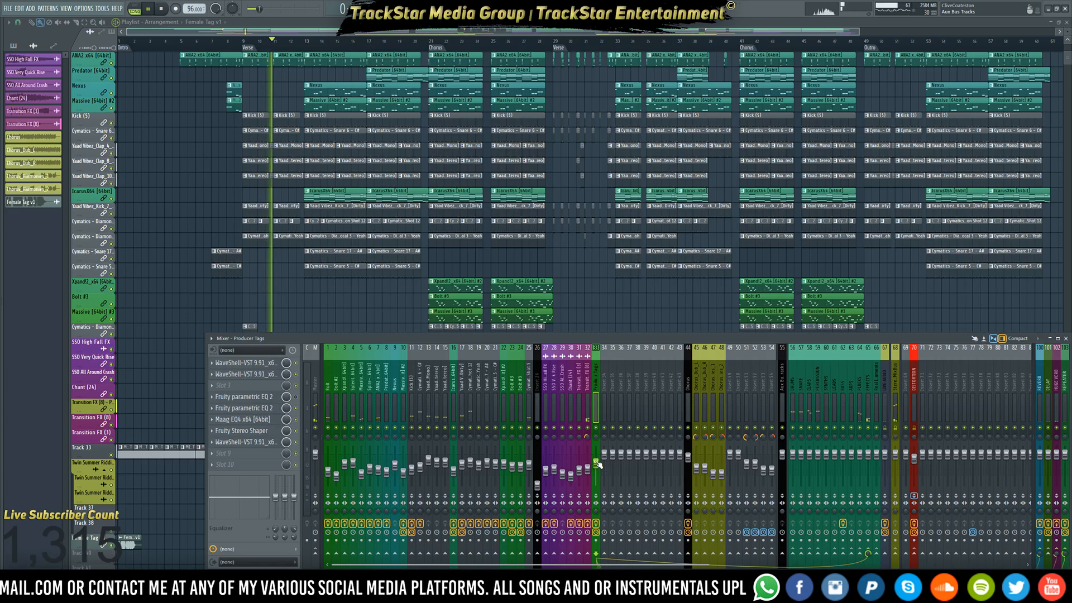
Add Female Tag v1 clips on its playlist track at bar 33 and at the start of the third High Fall FX clip
{"action": "scroll", "coordinate": [214, 286], "scroll_direction": "down", "scroll_amount": 6}
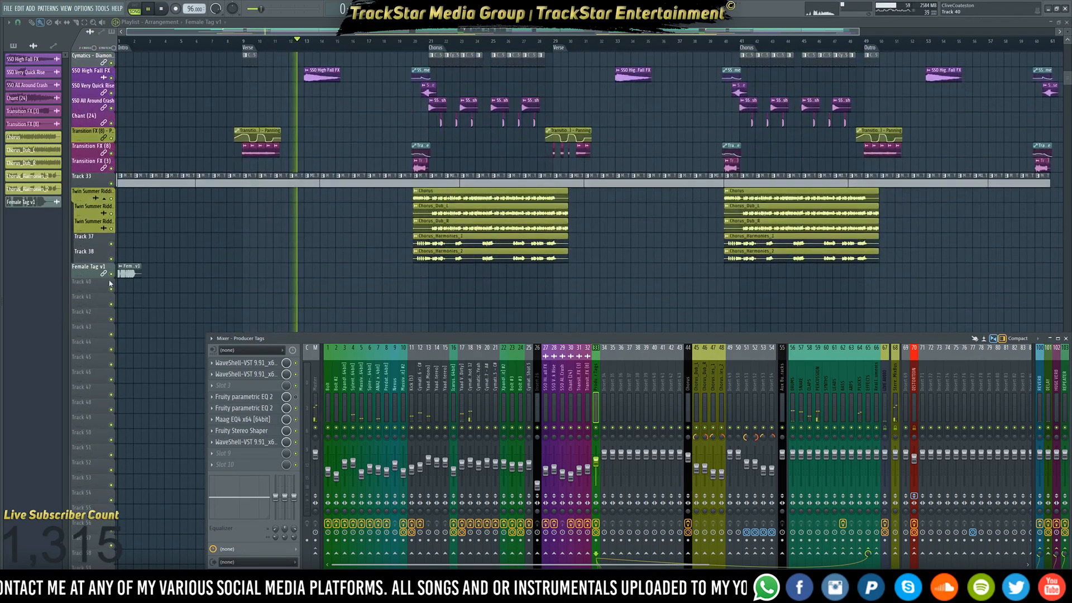
{"action": "key", "text": "F9"}
{"action": "left_click", "coordinate": [605, 272]}
{"action": "mouse_move", "coordinate": [631, 268]}
{"action": "left_mouse_down"}
{"action": "mouse_move", "coordinate": [661, 272]}
{"action": "mouse_move", "coordinate": [623, 274]}
{"action": "left_mouse_up"}
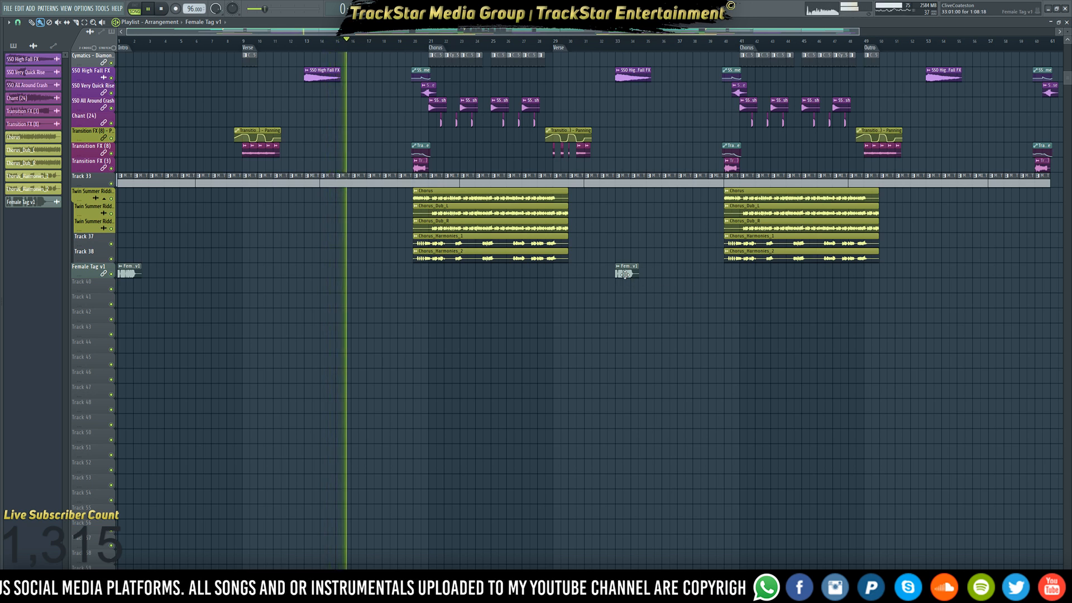
{"action": "left_click_drag", "start_coordinate": [624, 272], "coordinate": [936, 255]}
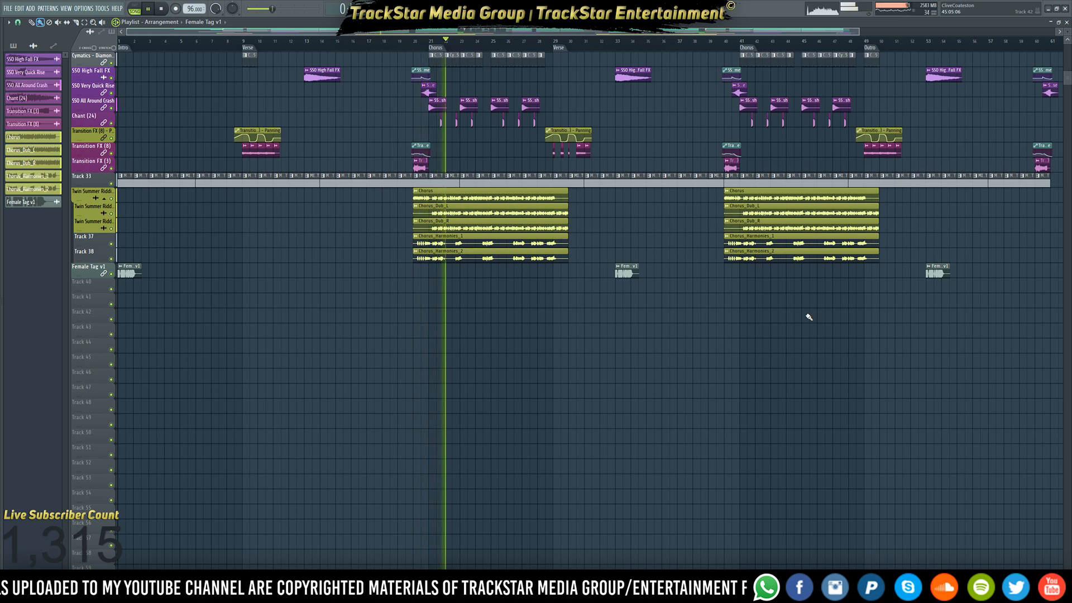
Delete the five vocal clips of the second chorus: lead, both dubs and both harmonies
{"action": "key", "text": "F9"}
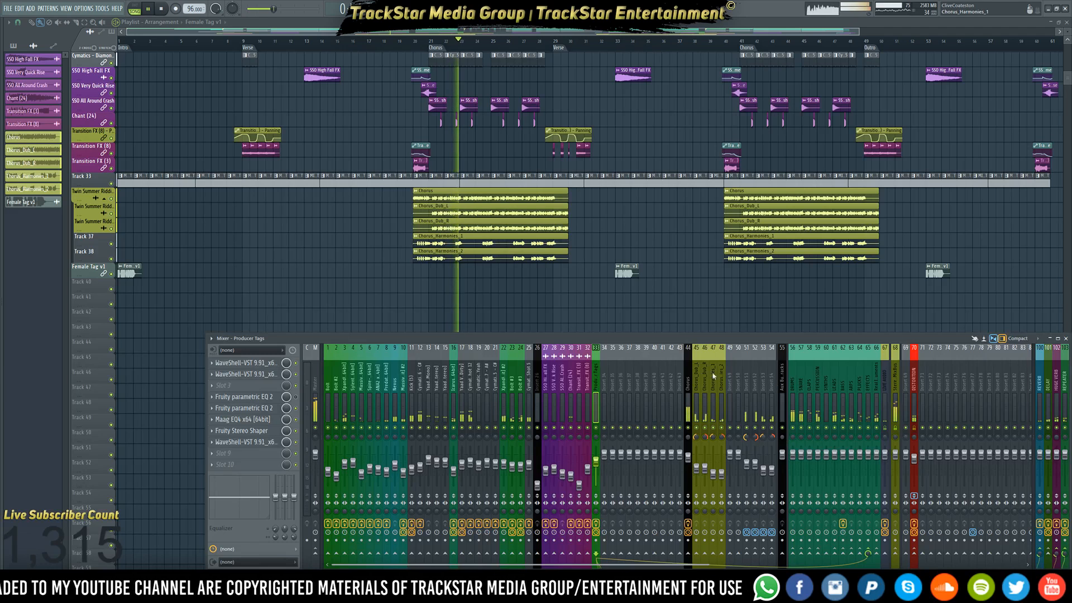
{"action": "key", "text": "F9"}
{"action": "right_click", "coordinate": [787, 253]}
{"action": "right_click", "coordinate": [790, 241]}
{"action": "right_click", "coordinate": [795, 226]}
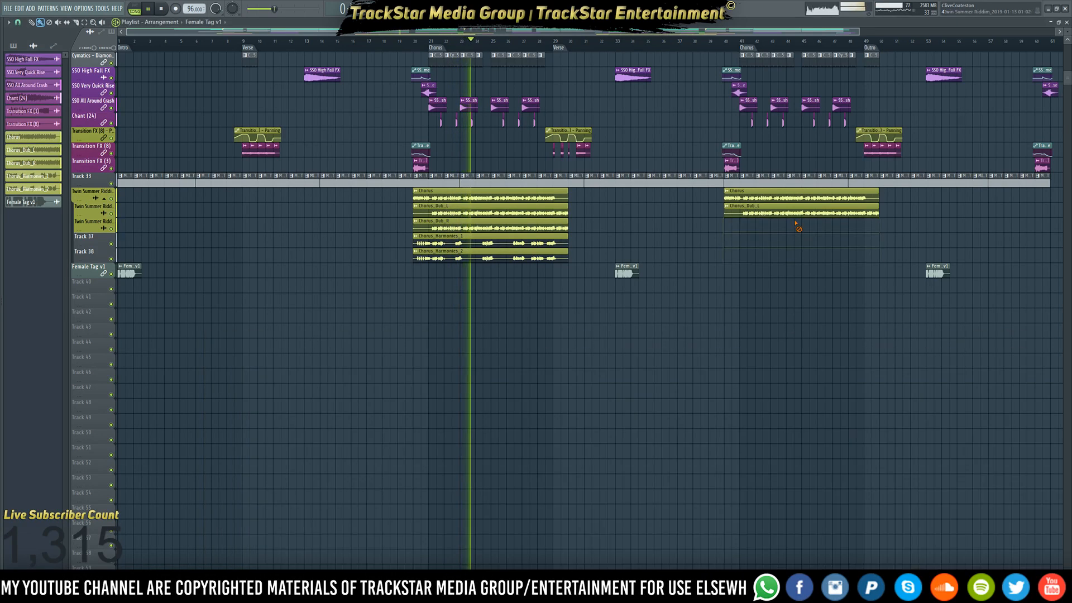
{"action": "right_click", "coordinate": [803, 210]}
{"action": "right_click", "coordinate": [807, 199]}
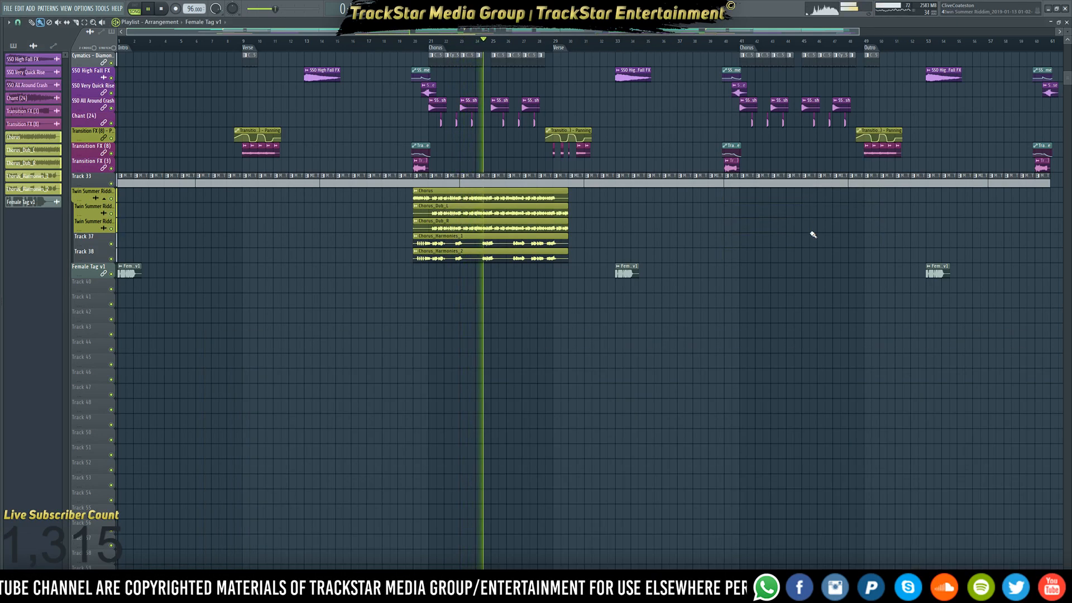
{"action": "key", "text": "F9"}
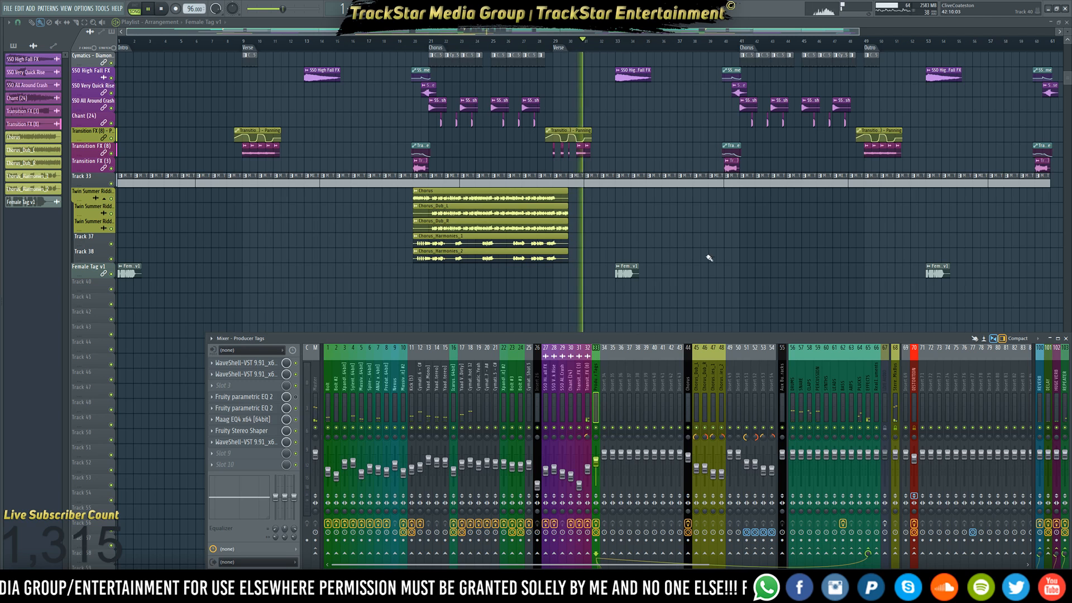
Select the Chorus_Dub_L and Chorus_Dub_R clips and trim their ends back to just after the second Verse marker
{"action": "mouse_move", "coordinate": [573, 224]}
{"action": "left_mouse_down"}
{"action": "mouse_move", "coordinate": [554, 211]}
{"action": "mouse_move", "coordinate": [567, 209]}
{"action": "left_mouse_up"}
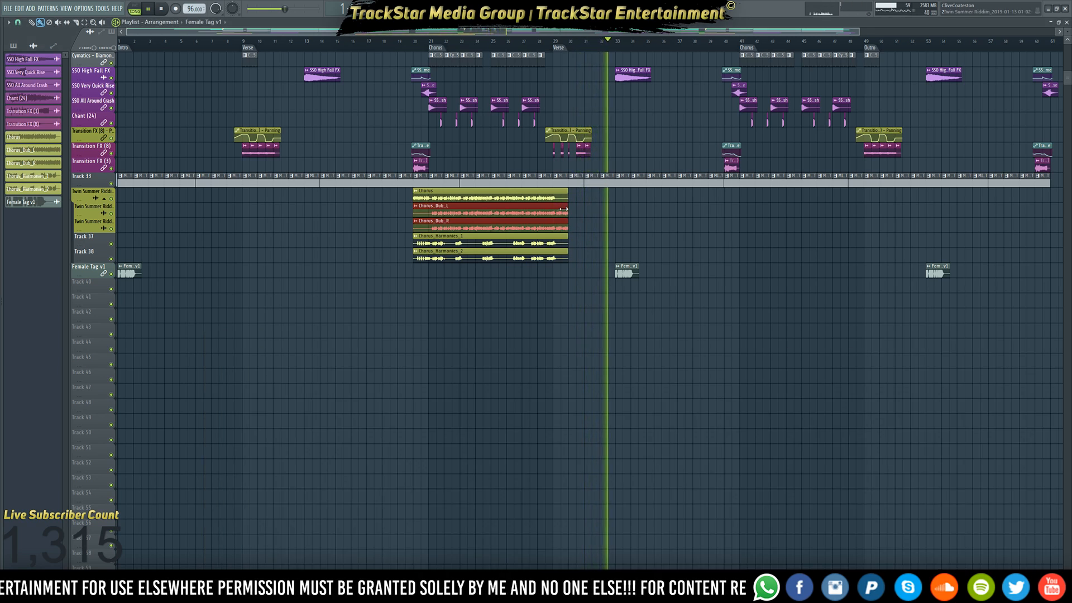
{"action": "scroll", "coordinate": [561, 50], "scroll_direction": "up", "scroll_amount": 2}
{"action": "scroll", "coordinate": [562, 50], "scroll_direction": "up", "scroll_amount": 4}
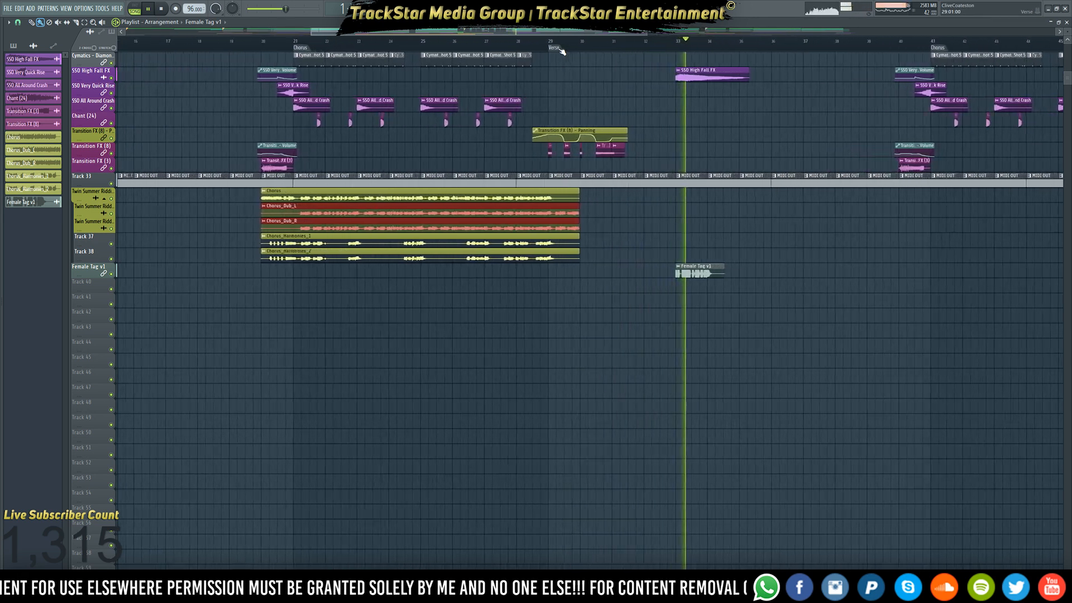
{"action": "left_click_drag", "start_coordinate": [595, 212], "coordinate": [552, 208]}
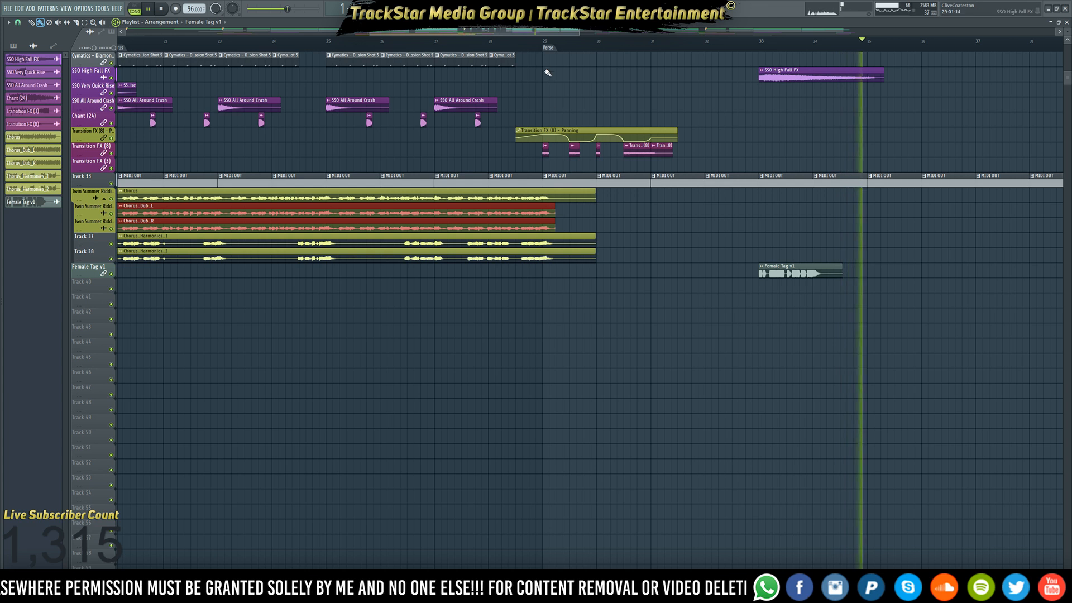
{"action": "scroll", "coordinate": [561, 217], "scroll_direction": "up", "scroll_amount": 3}
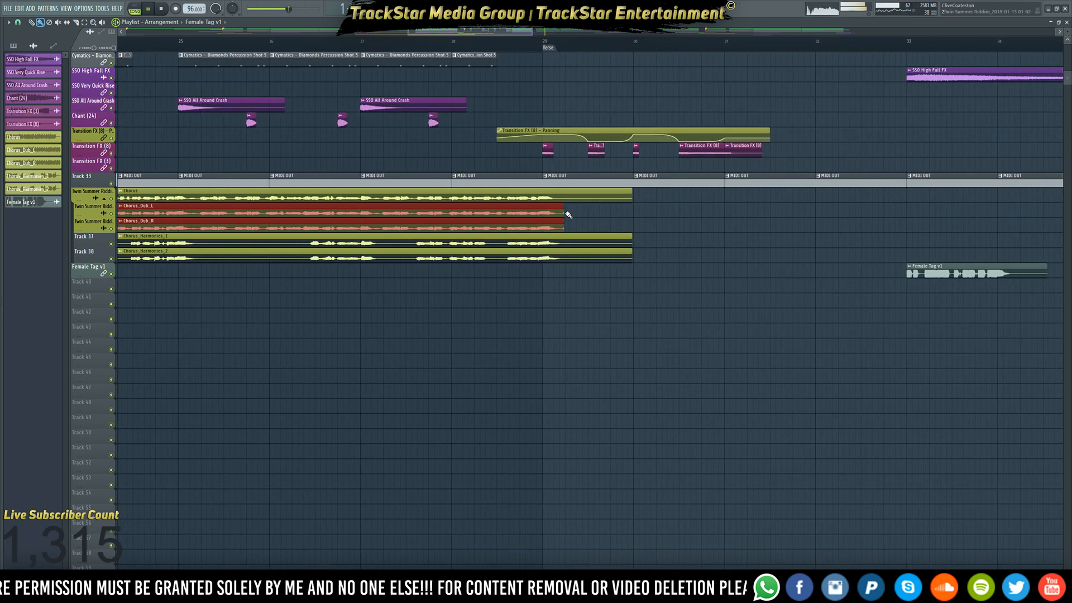
{"action": "left_click", "coordinate": [660, 214], "text": "ctrl"}
{"action": "right_click", "coordinate": [731, 219], "text": "ctrl"}
Load the stereo FabFilter Pro-Q 3 into the first effect slot of the Stereo MixBus insert
{"action": "key", "text": "F9"}
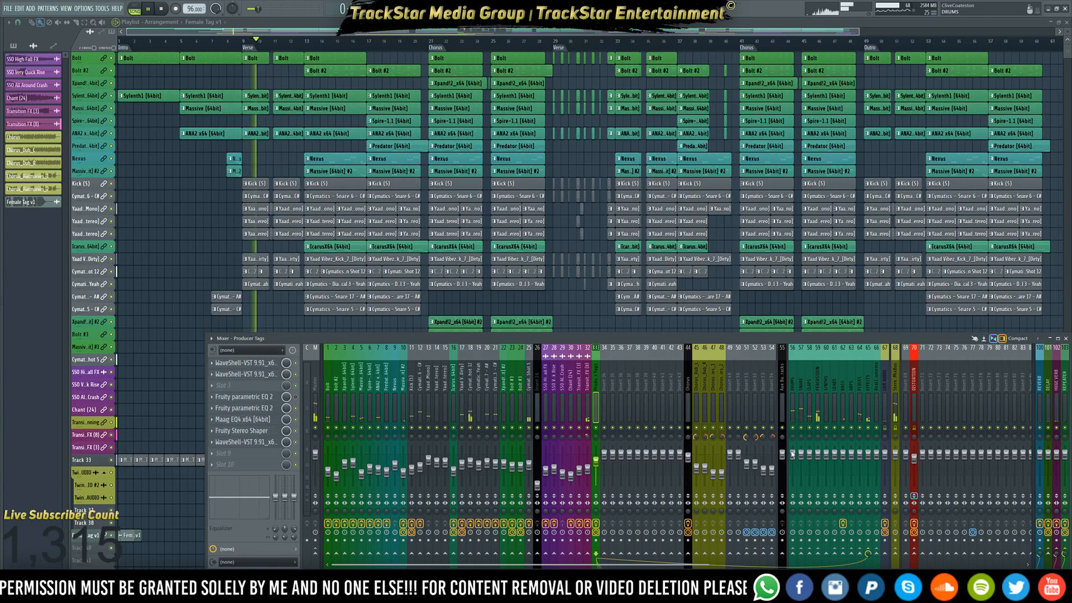
{"action": "left_click", "coordinate": [894, 408]}
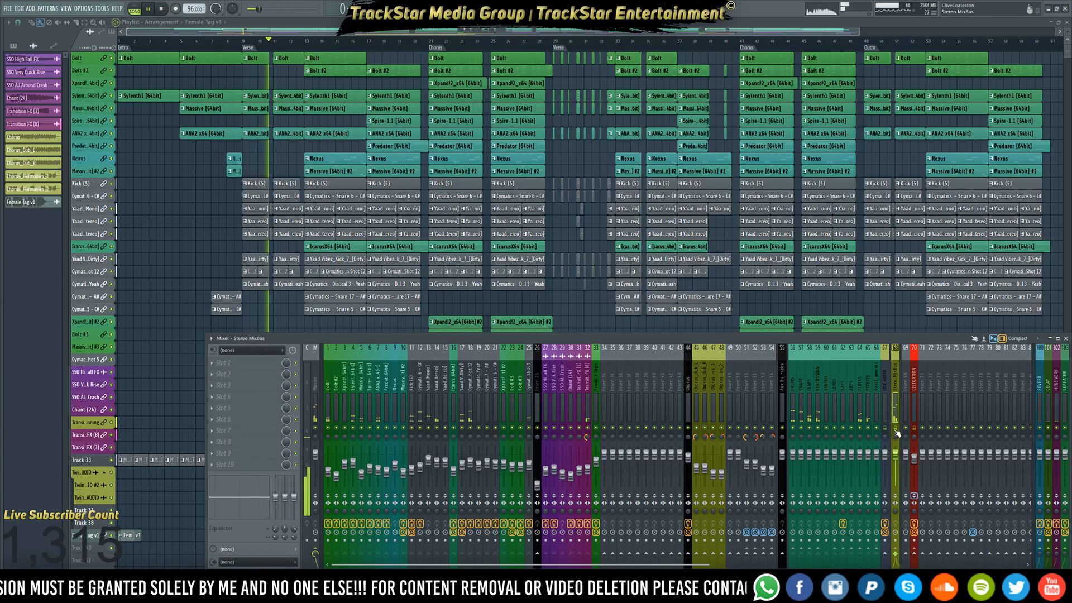
{"action": "left_click", "coordinate": [245, 363]}
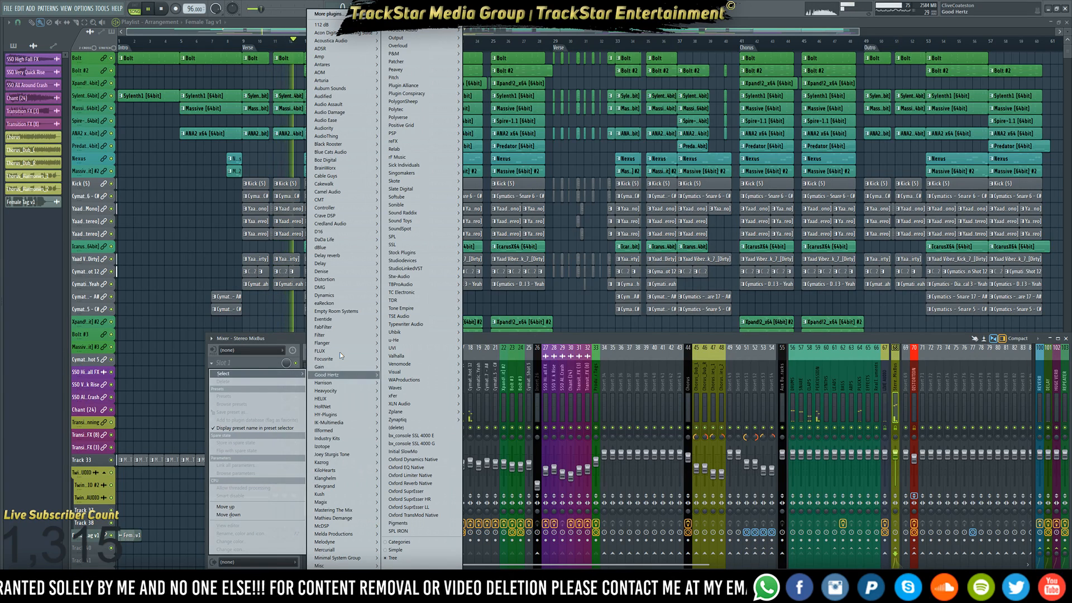
{"action": "mouse_move", "coordinate": [414, 331]}
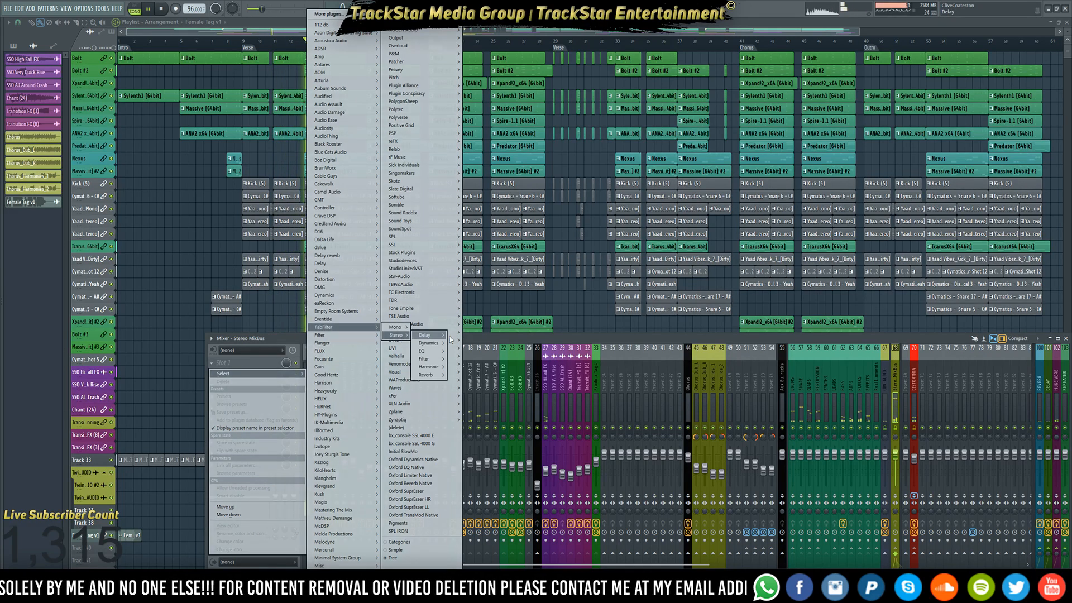
{"action": "mouse_move", "coordinate": [431, 352]}
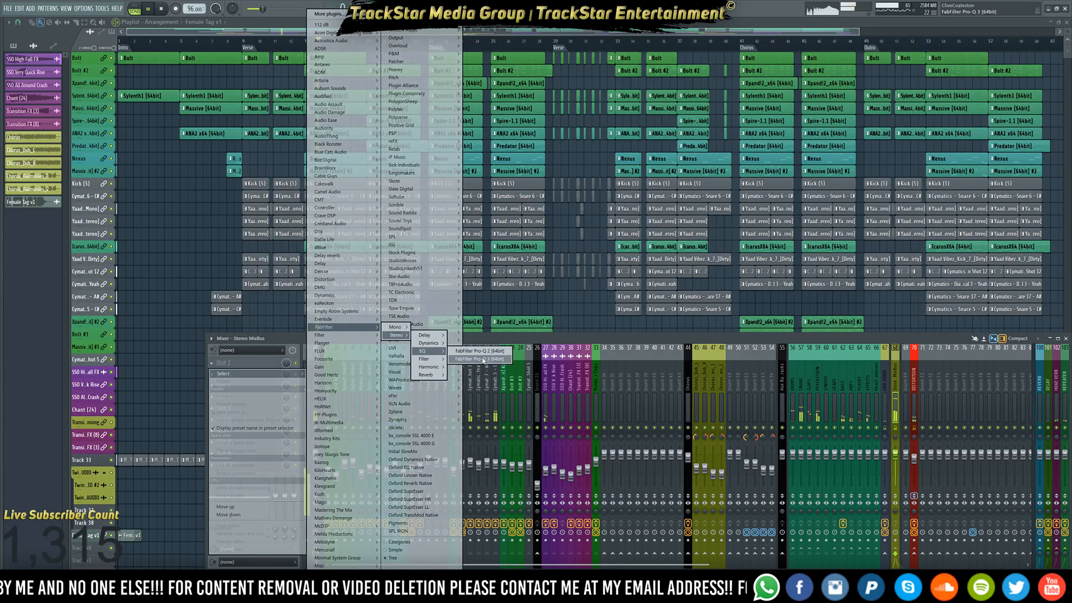
{"action": "left_click", "coordinate": [489, 358]}
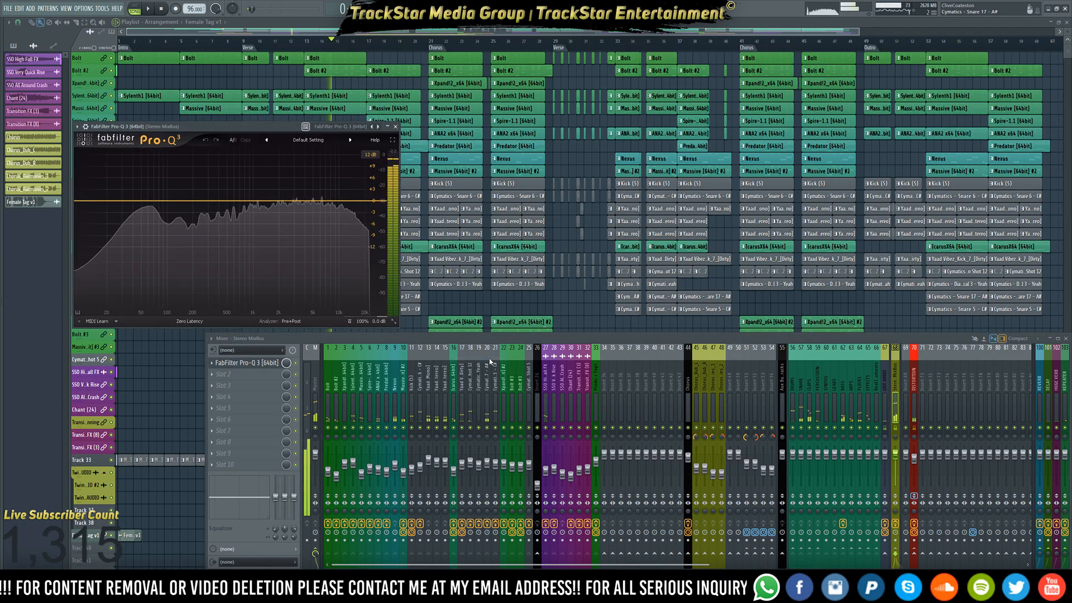
{"action": "key", "text": "space"}
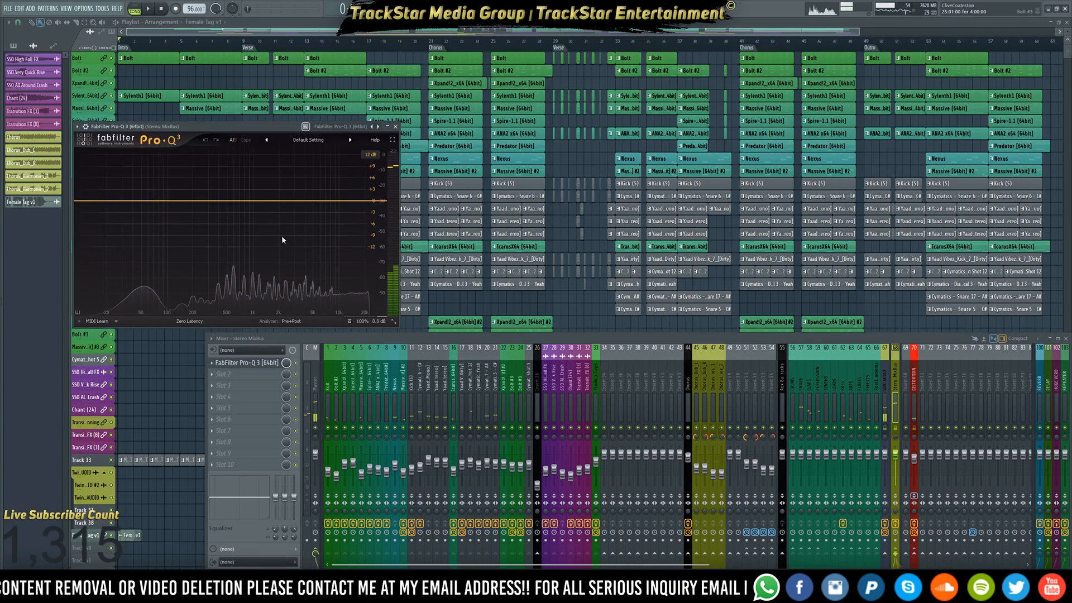
Set the Pro-Q 3 interface size to Large and position its window above the mixer
{"action": "left_click_drag", "start_coordinate": [234, 126], "coordinate": [565, 53]}
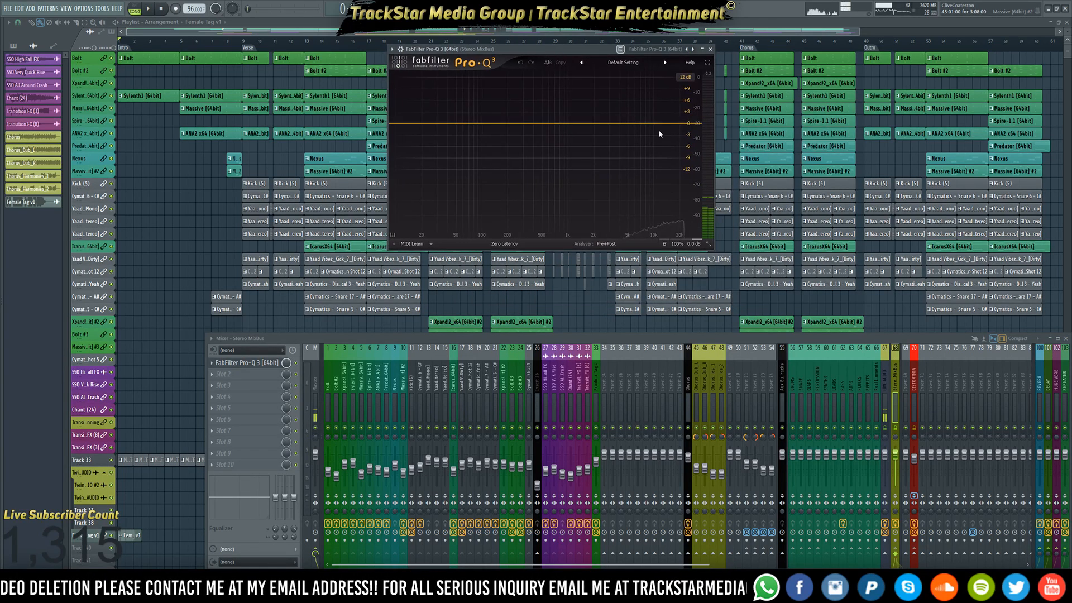
{"action": "left_click", "coordinate": [710, 243]}
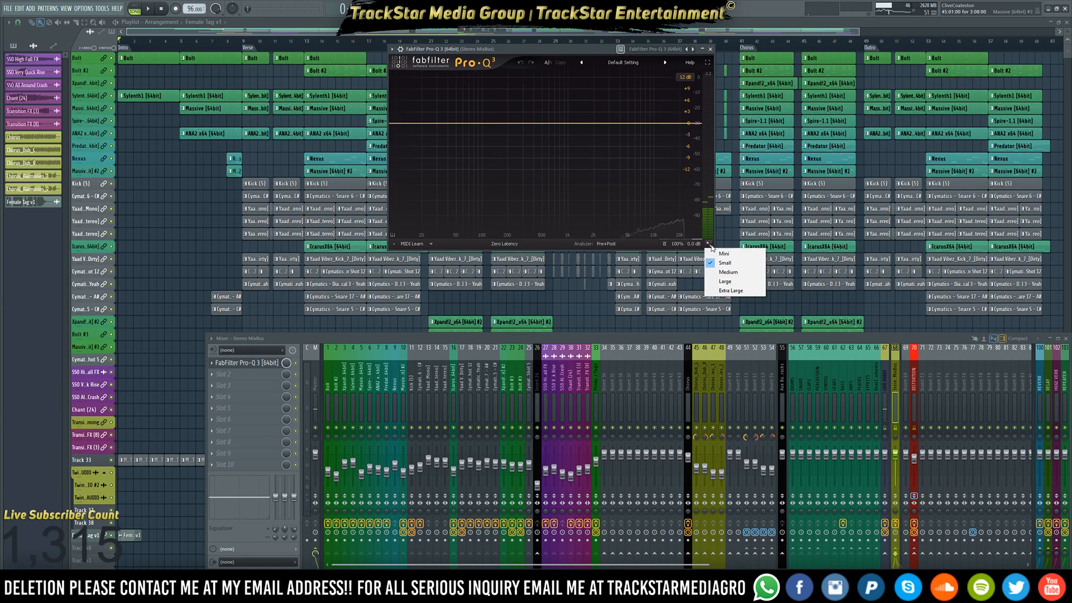
{"action": "left_click", "coordinate": [728, 281]}
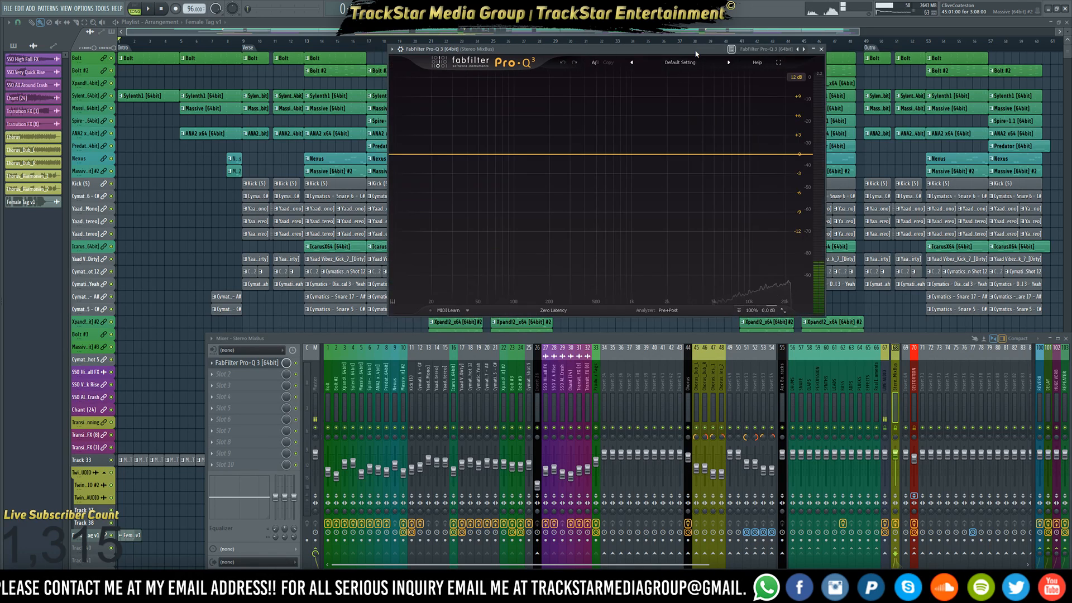
{"action": "left_click_drag", "start_coordinate": [696, 54], "coordinate": [699, 64]}
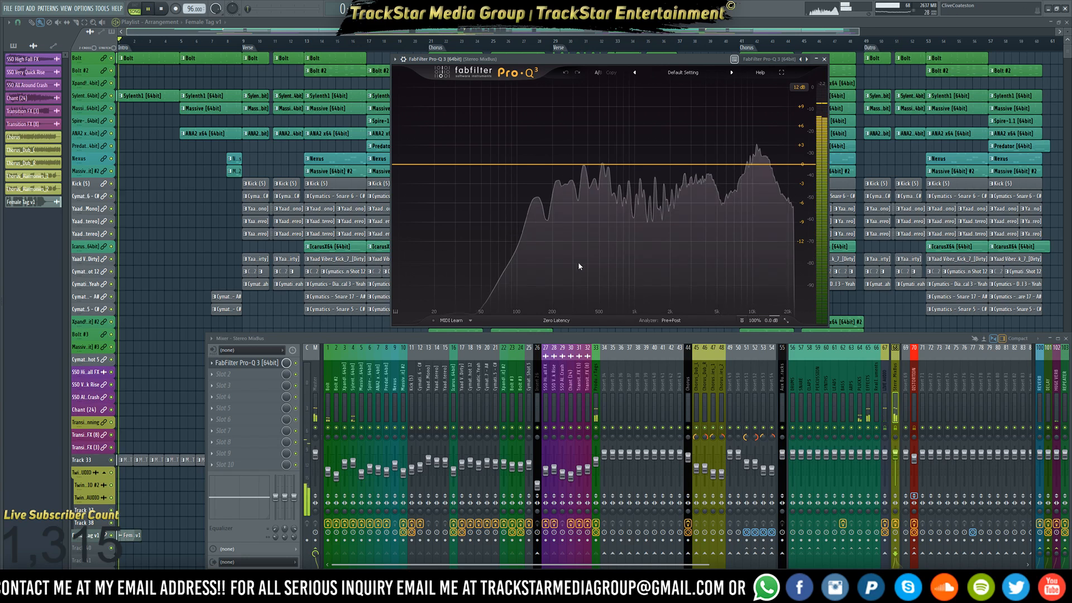
Restart song playback into the chorus and mute the Chorus mixer insert
{"action": "key", "text": "space"}
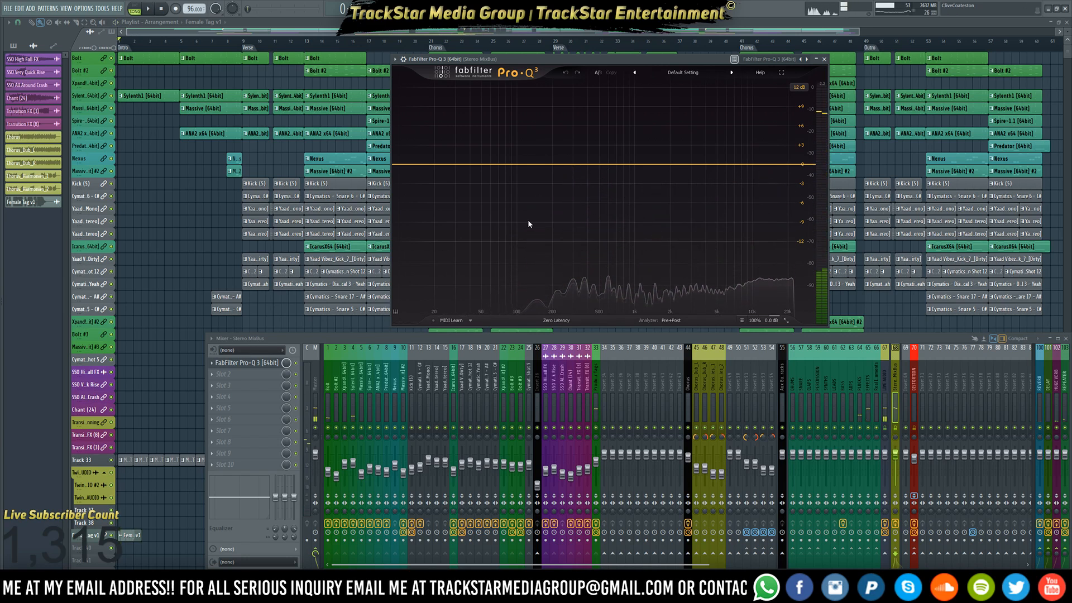
{"action": "key", "text": "space"}
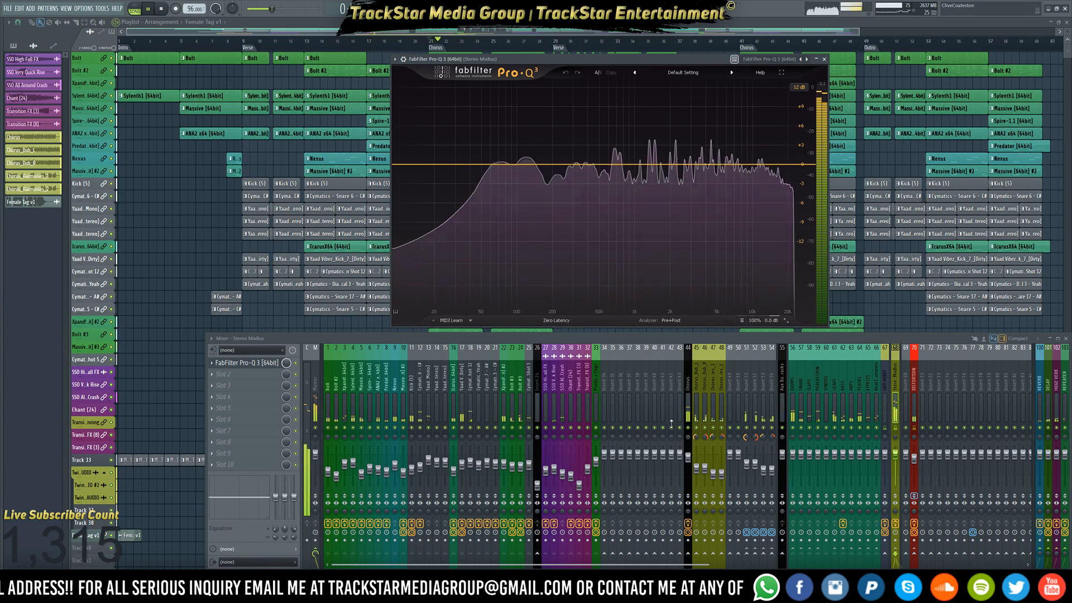
{"action": "left_click", "coordinate": [688, 428]}
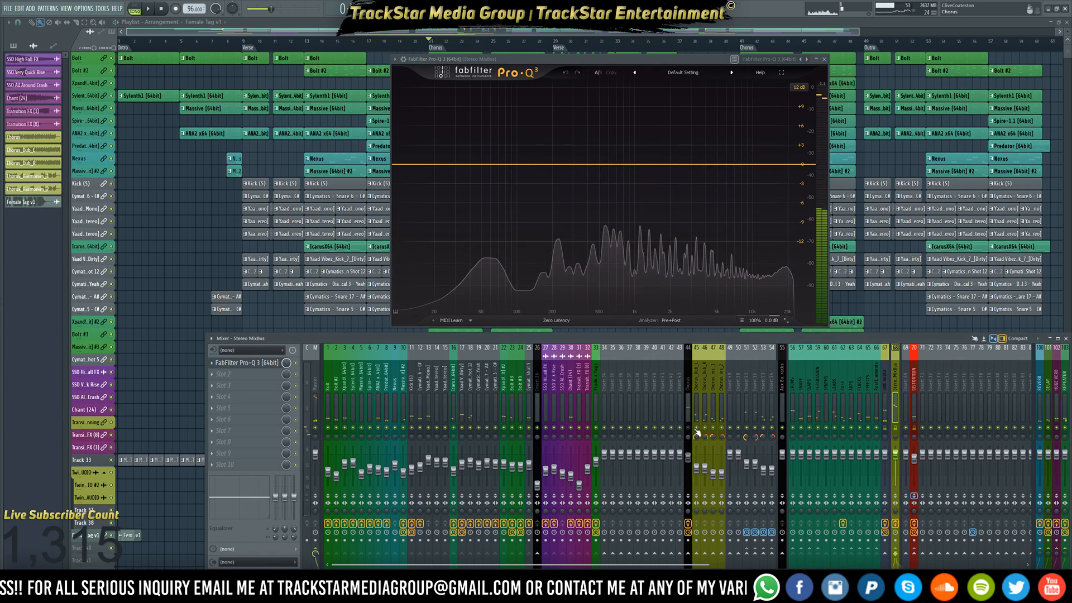
Mute the remaining chorus vocal inserts, 45 to 48, play the beat without vocals and stop playback
{"action": "left_click", "coordinate": [696, 429]}
{"action": "left_click", "coordinate": [705, 428]}
{"action": "left_click", "coordinate": [721, 428]}
{"action": "key", "text": "space"}
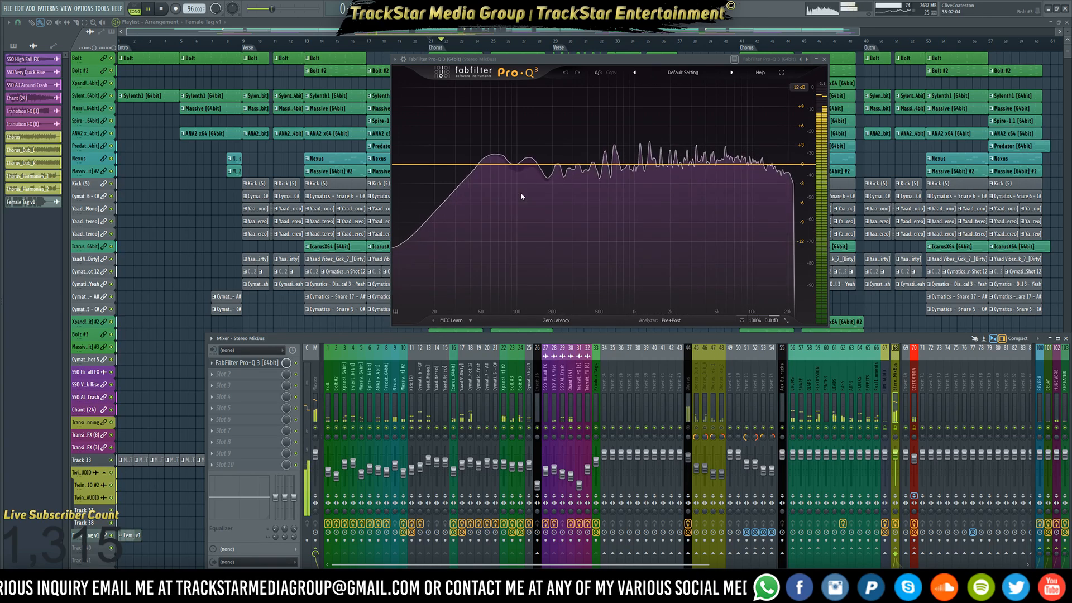
{"action": "key", "text": "space"}
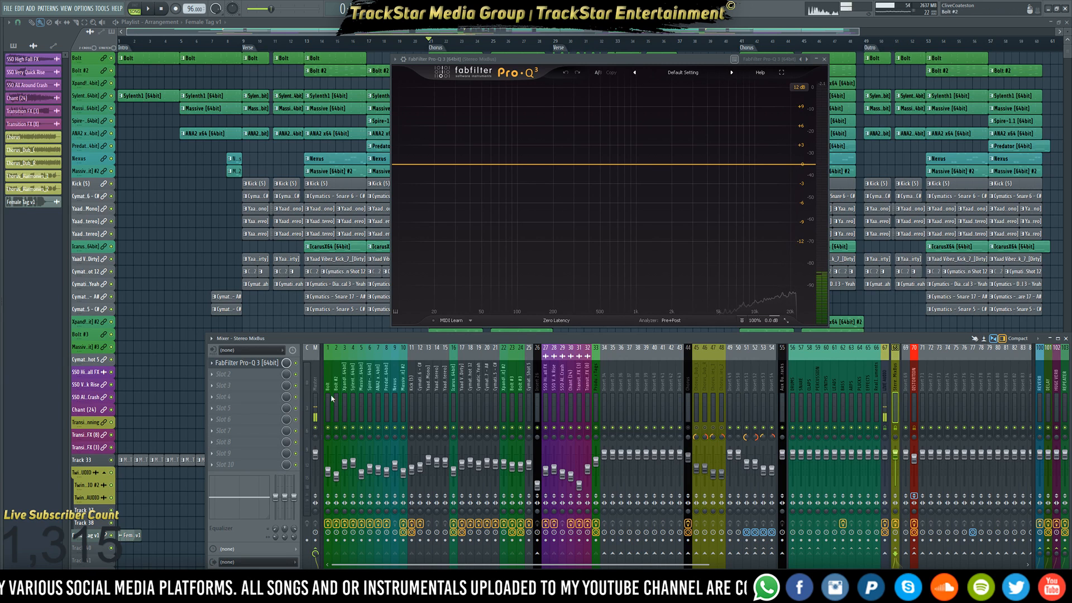
{"action": "left_click", "coordinate": [470, 408]}
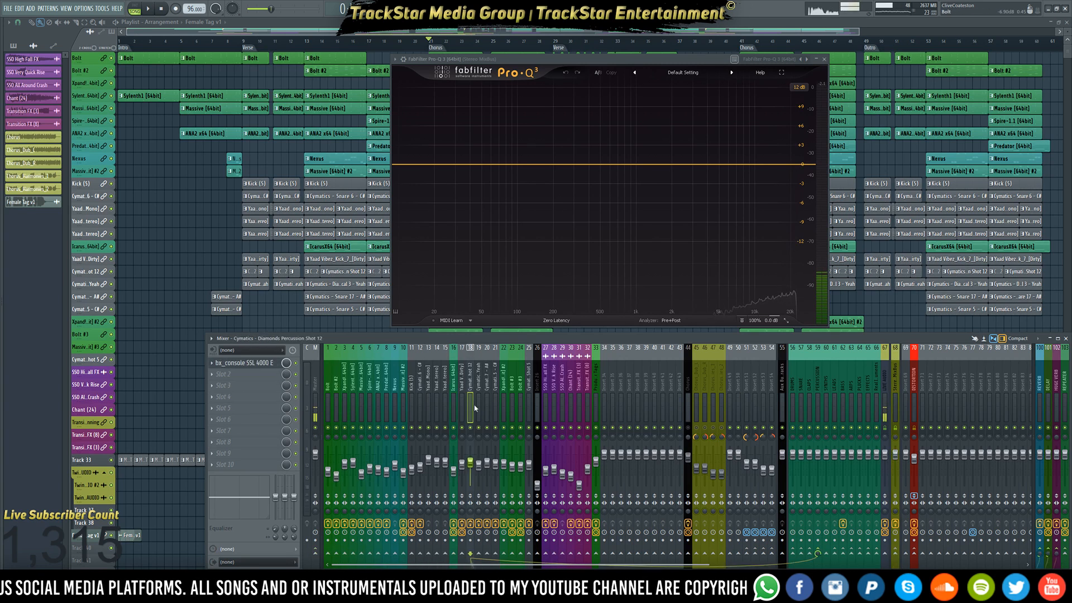
{"action": "left_click", "coordinate": [691, 407]}
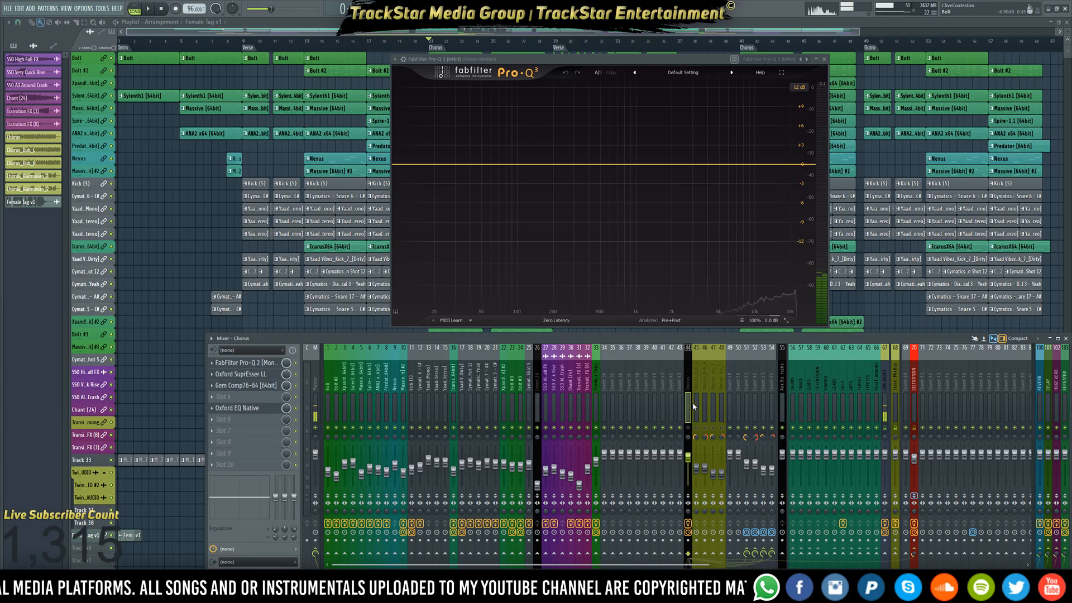
{"action": "left_click_drag", "start_coordinate": [693, 405], "coordinate": [555, 401]}
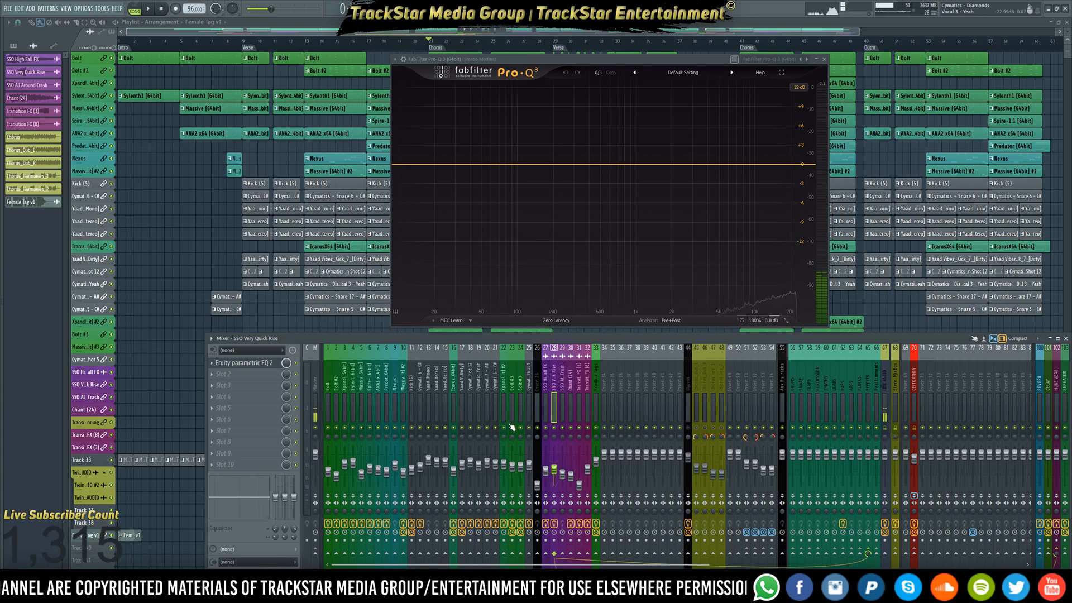
Bypass the effects on the instrument and drum mixer inserts from 1 through 18
{"action": "left_click", "coordinate": [336, 523]}
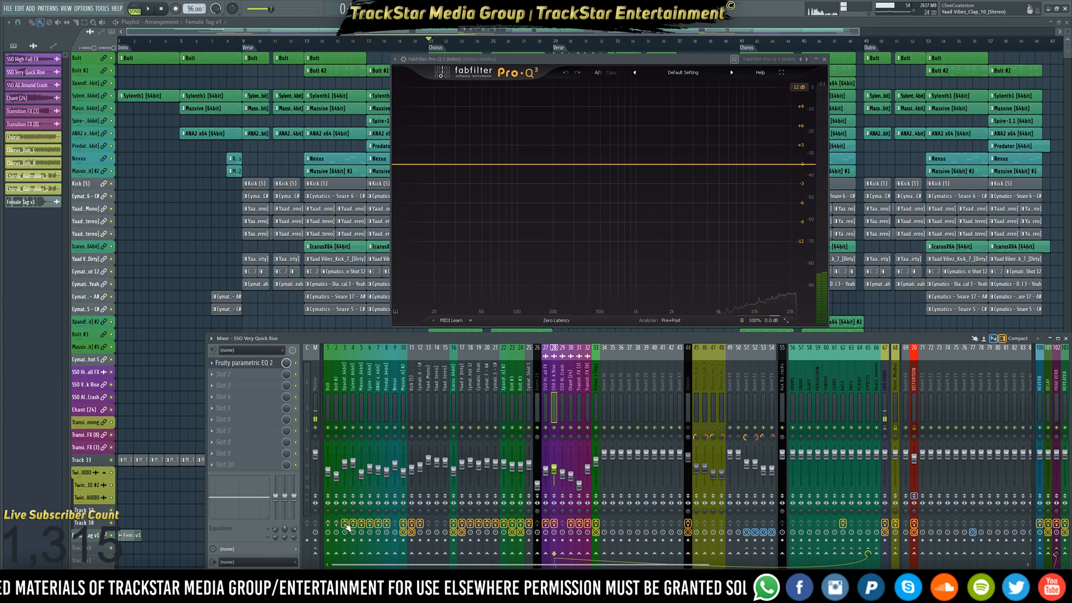
{"action": "left_click", "coordinate": [345, 523]}
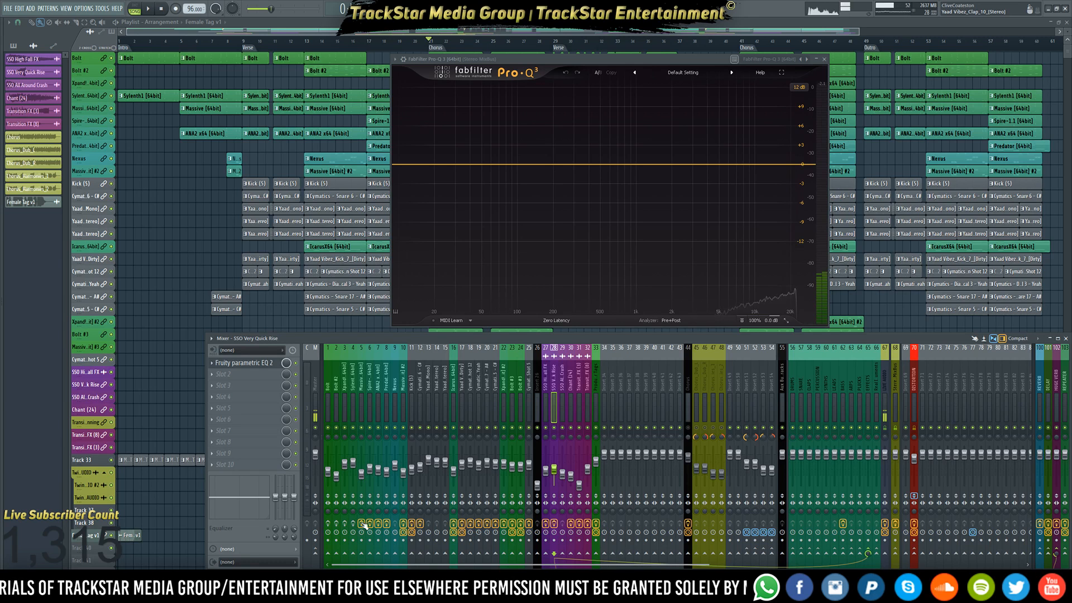
{"action": "left_click", "coordinate": [361, 524]}
{"action": "left_click", "coordinate": [370, 524]}
{"action": "left_click", "coordinate": [378, 523]}
{"action": "left_click", "coordinate": [386, 524]}
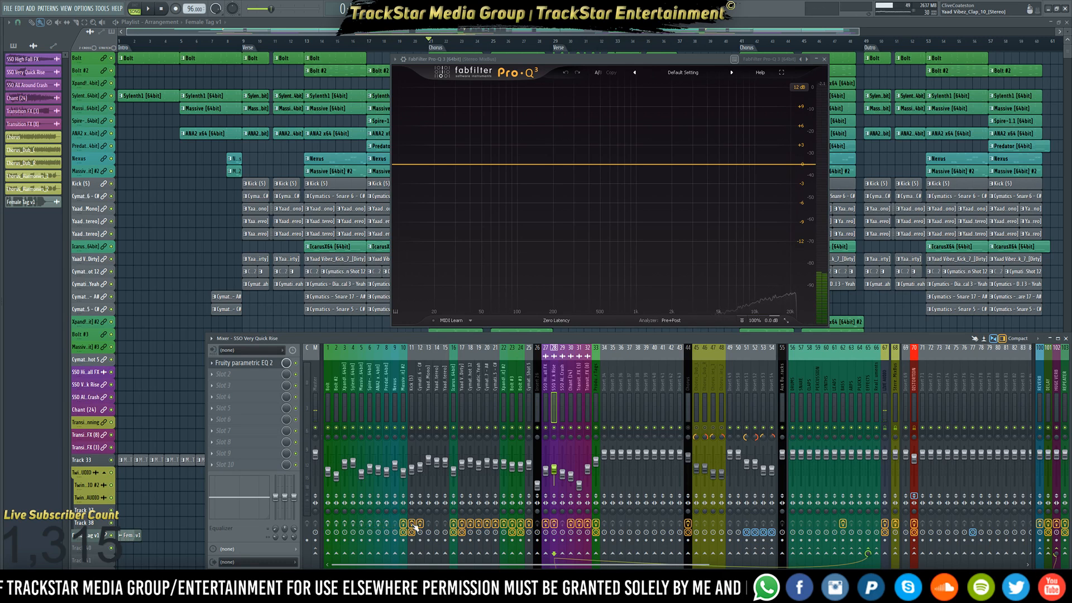
{"action": "left_click", "coordinate": [403, 523]}
{"action": "left_click", "coordinate": [412, 524]}
{"action": "left_click", "coordinate": [420, 523]}
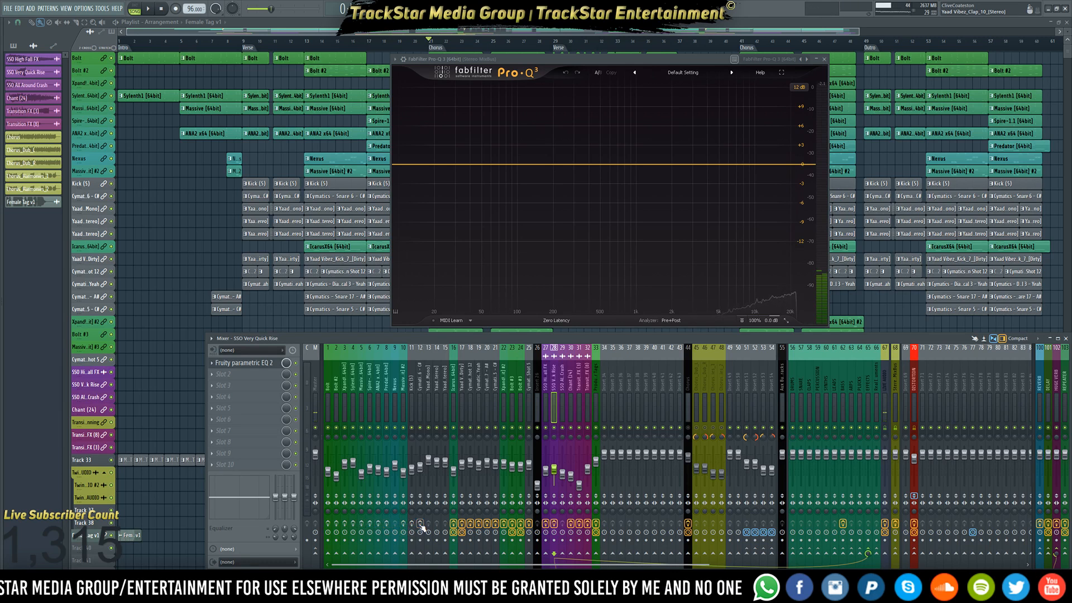
{"action": "left_click", "coordinate": [454, 523]}
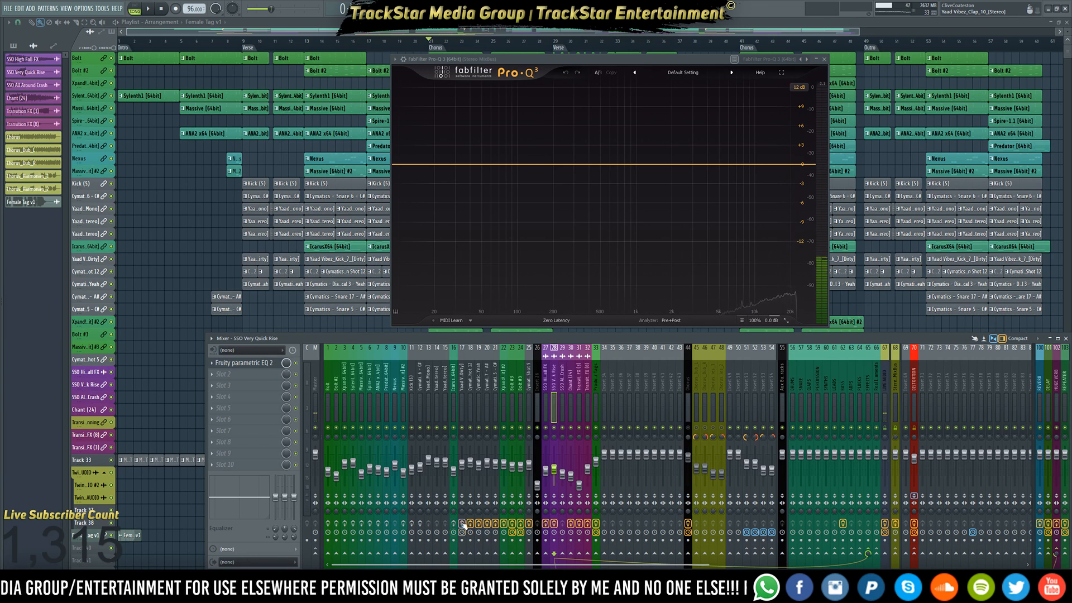
{"action": "left_click", "coordinate": [471, 523]}
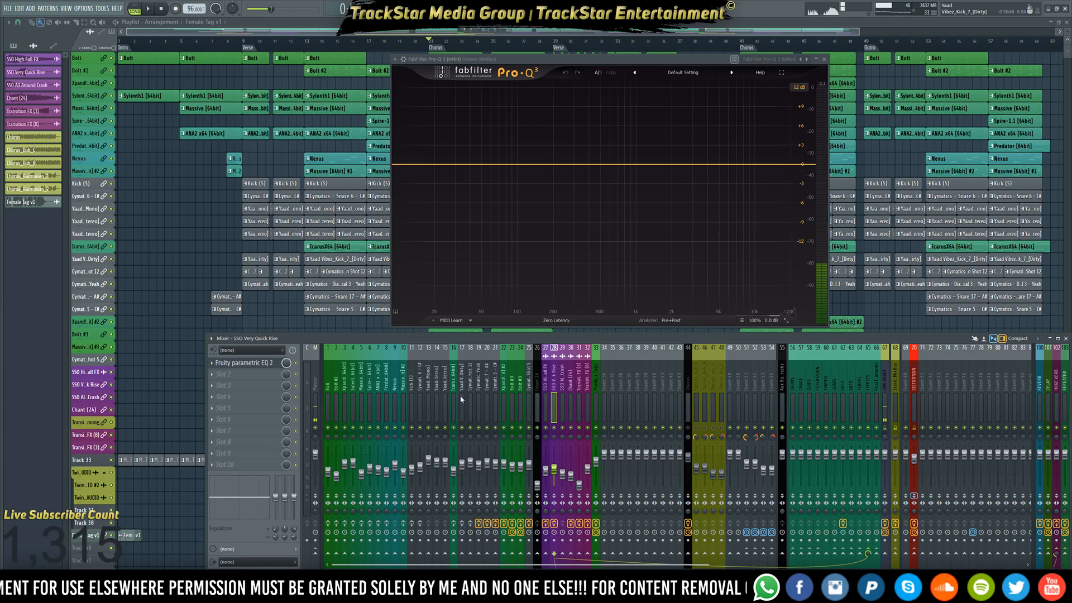
Open the PuigTec EQ on the Yaad Vibez_Kick_7_[Dirty] insert and move its window beside the Pro-Q 3 graph
{"action": "left_click", "coordinate": [464, 510]}
{"action": "left_click", "coordinate": [251, 363]}
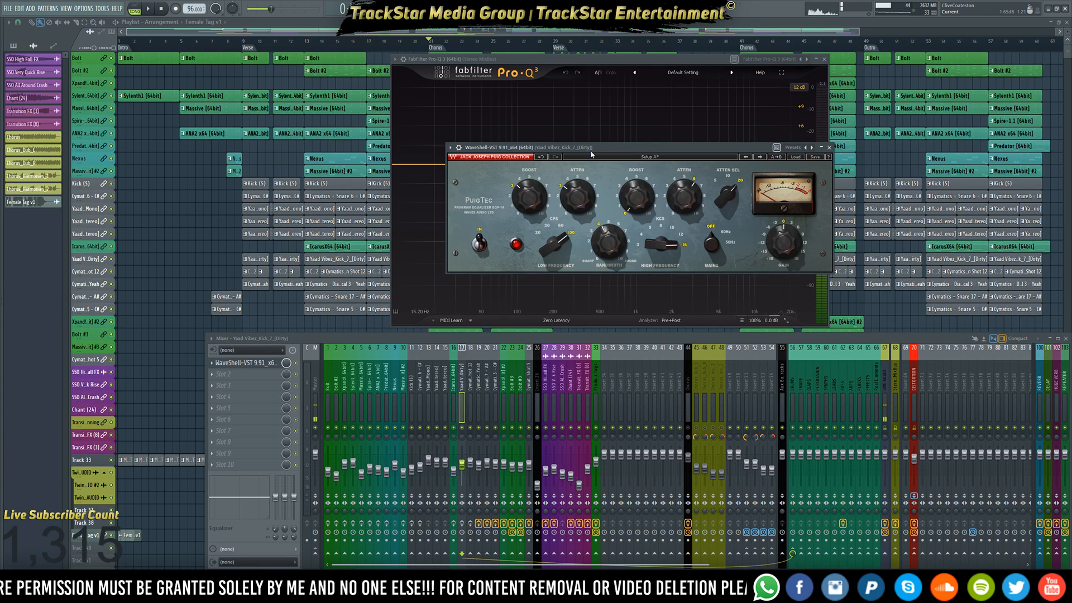
{"action": "left_click_drag", "start_coordinate": [600, 152], "coordinate": [240, 141]}
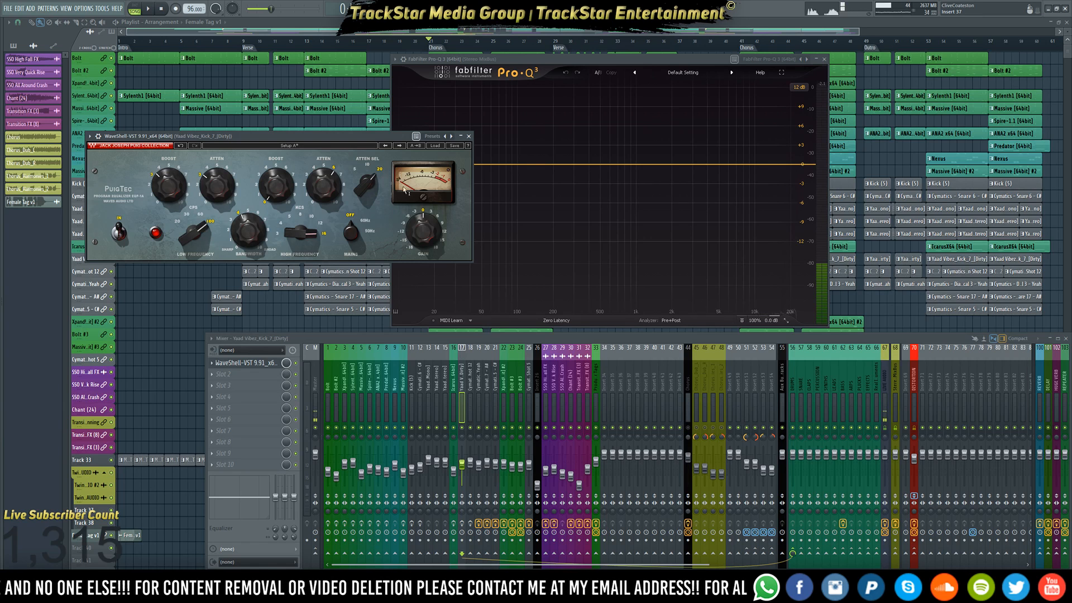
Turn the effects back on for the instrument and drum mixer inserts from 18 down to 1
{"action": "left_click", "coordinate": [470, 524]}
{"action": "left_click", "coordinate": [462, 524]}
{"action": "left_click", "coordinate": [453, 524]}
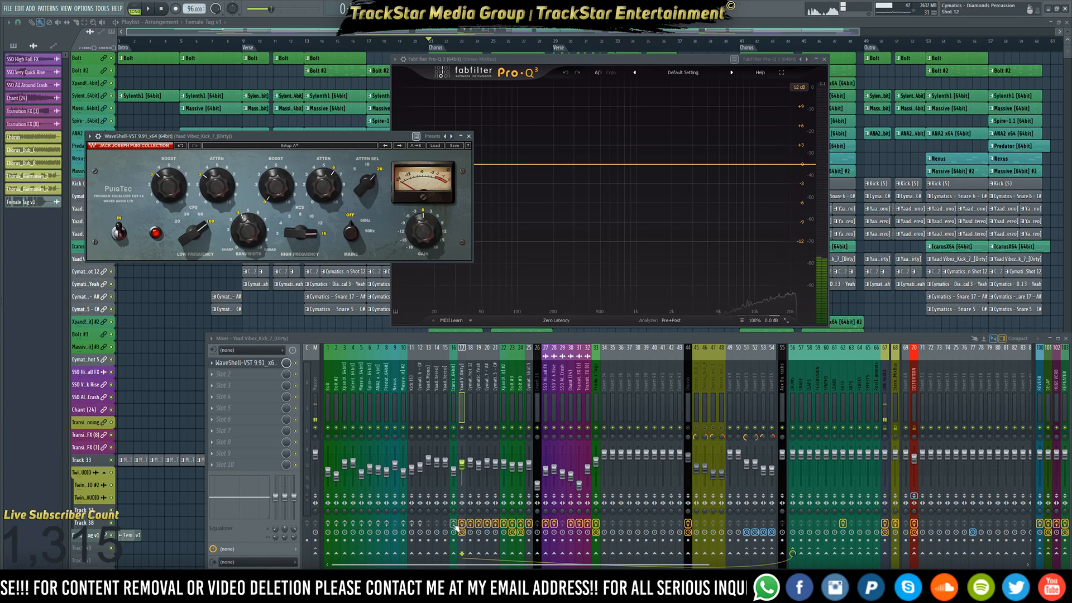
{"action": "left_click", "coordinate": [411, 524]}
{"action": "left_click", "coordinate": [403, 523]}
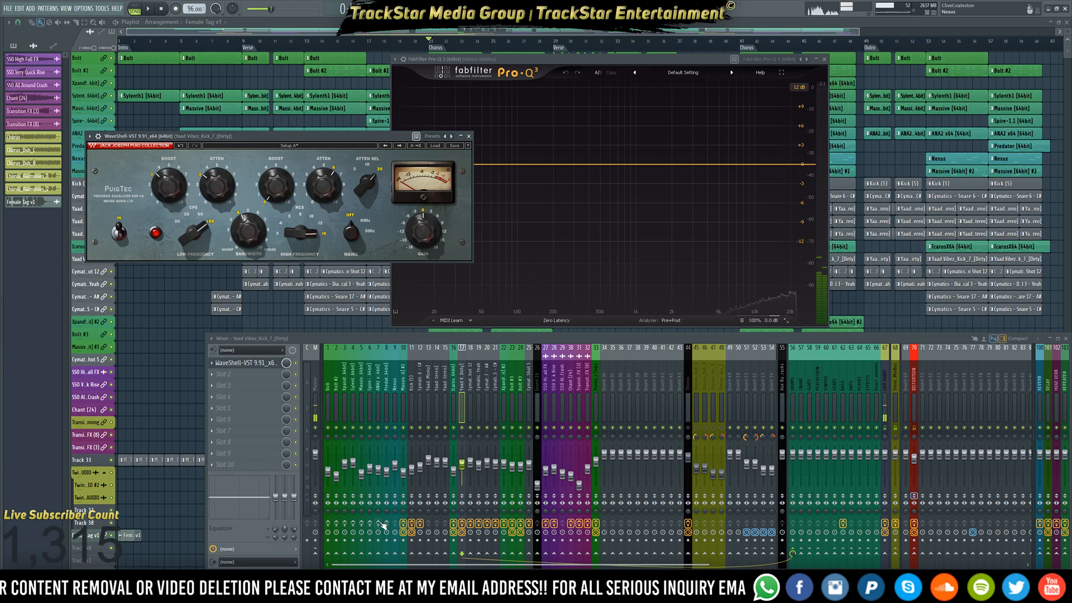
{"action": "left_click", "coordinate": [395, 524]}
{"action": "left_click", "coordinate": [386, 524]}
{"action": "left_click", "coordinate": [370, 524]}
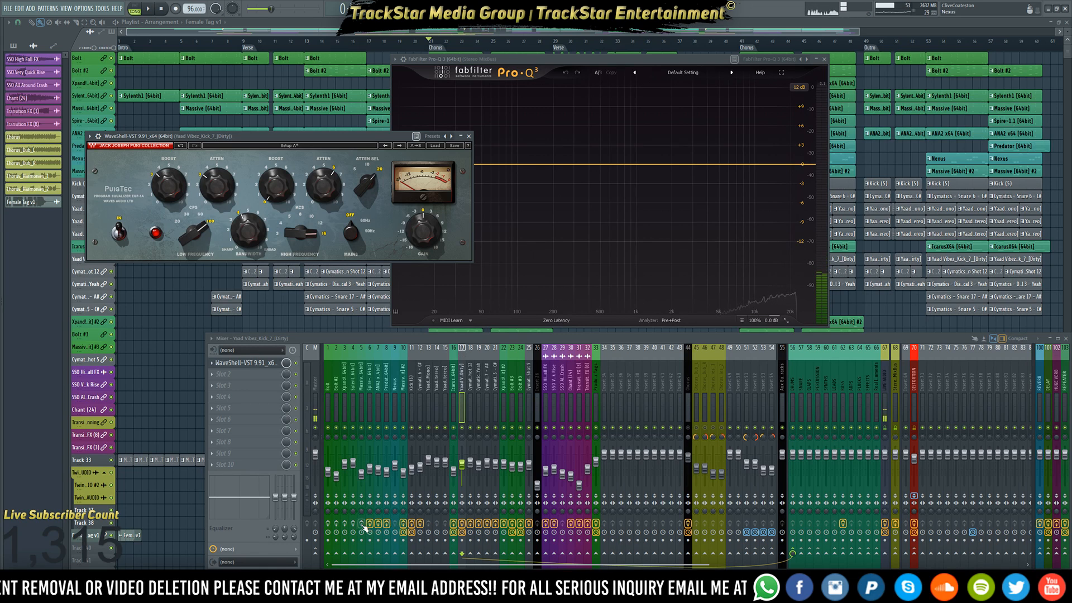
{"action": "left_click", "coordinate": [353, 524]}
{"action": "left_click", "coordinate": [344, 523]}
{"action": "left_click", "coordinate": [336, 524]}
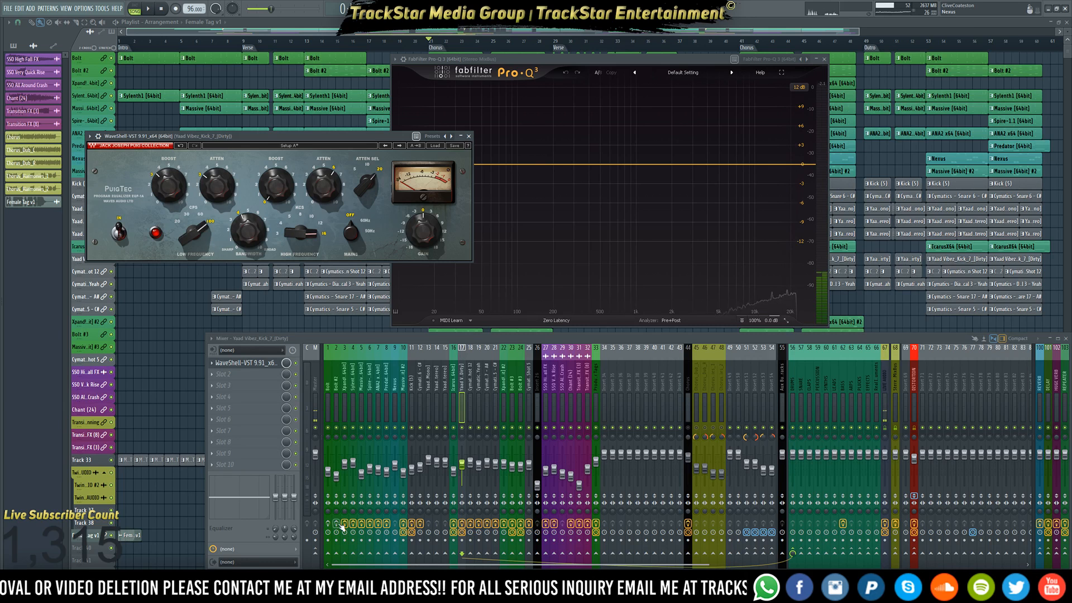
{"action": "left_click", "coordinate": [327, 523]}
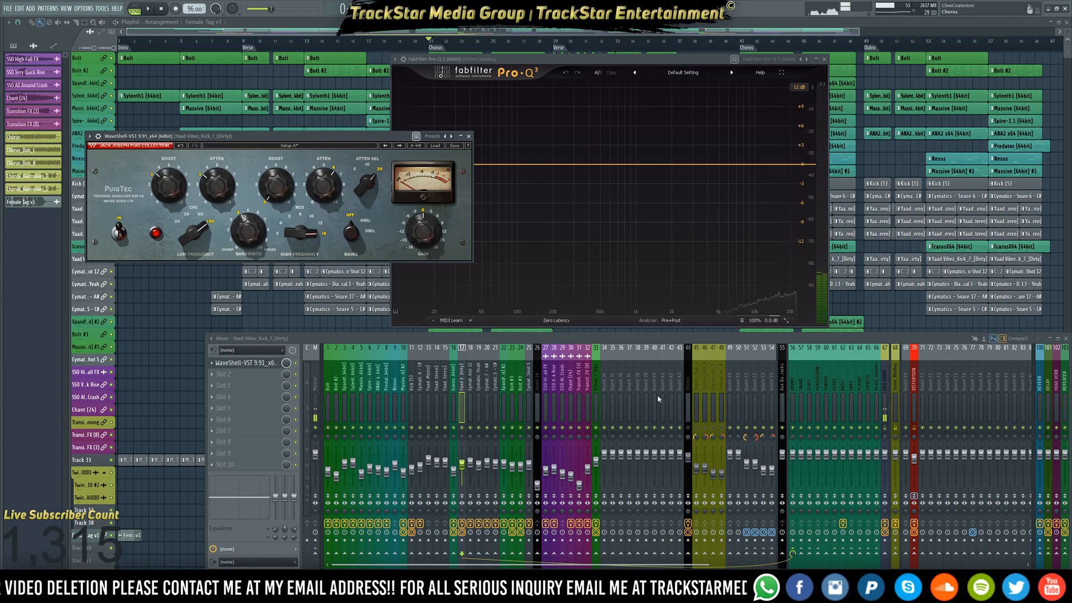
Add a low cut at about 11 Hz and a high cut at about 22 kHz in the Stereo MixBus Pro-Q 3
{"action": "left_click", "coordinate": [726, 150]}
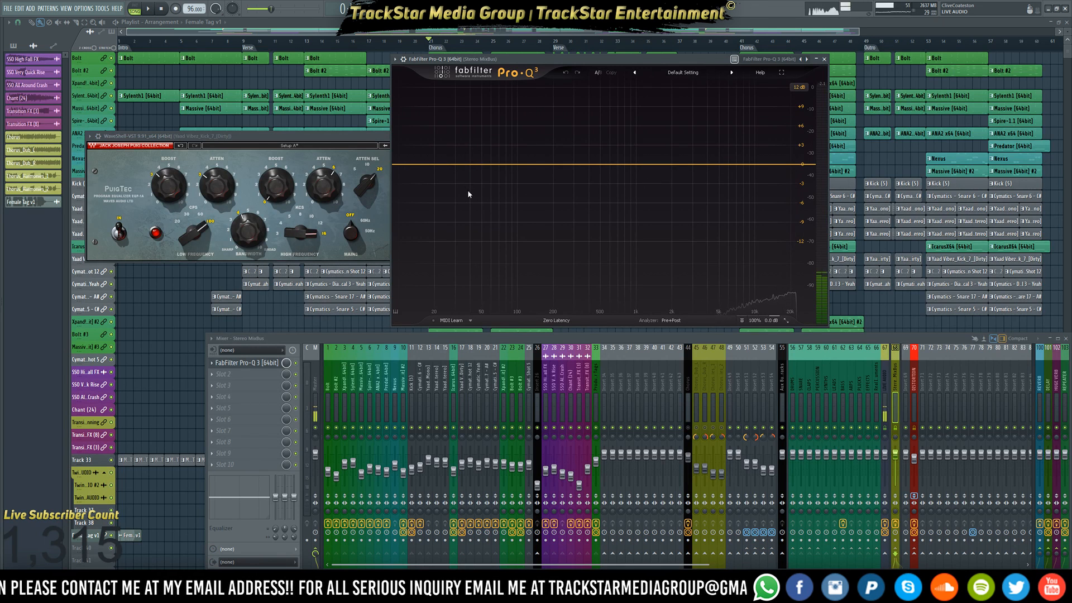
{"action": "left_click", "coordinate": [564, 322]}
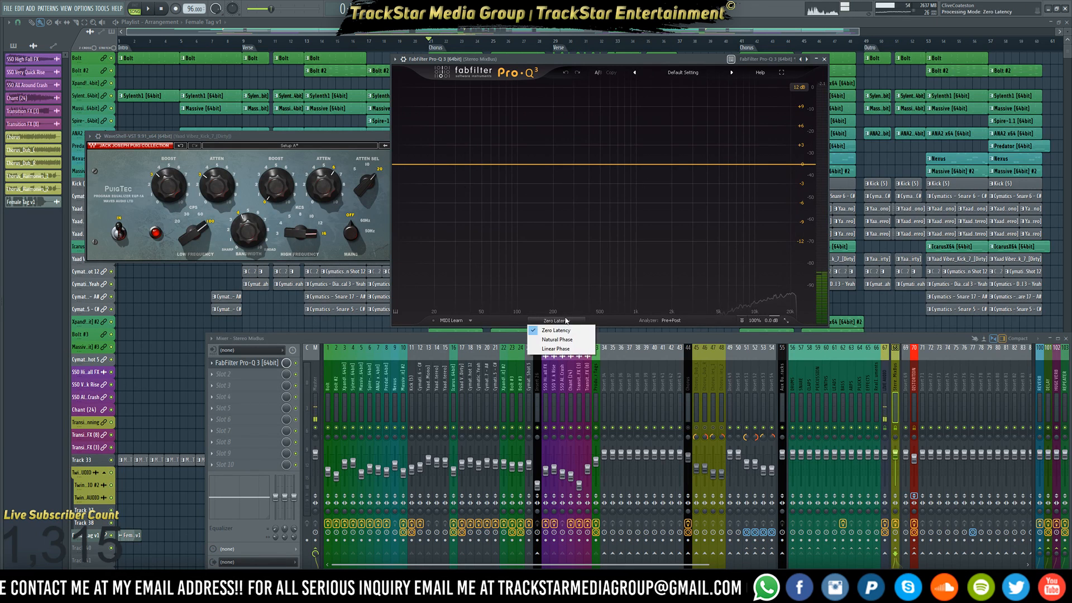
{"action": "left_click", "coordinate": [551, 240]}
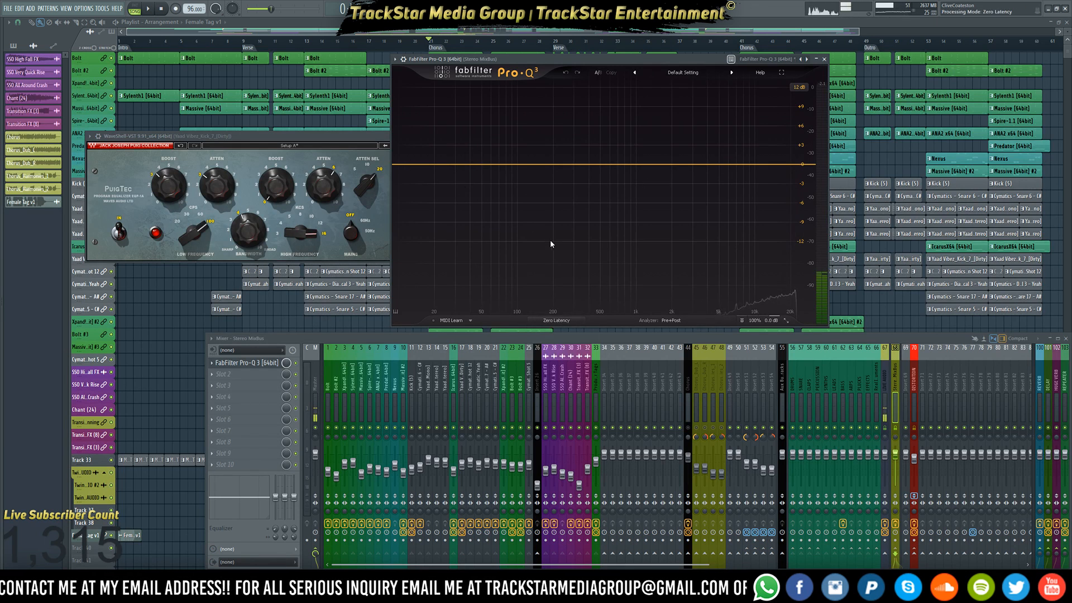
{"action": "left_click", "coordinate": [404, 165]}
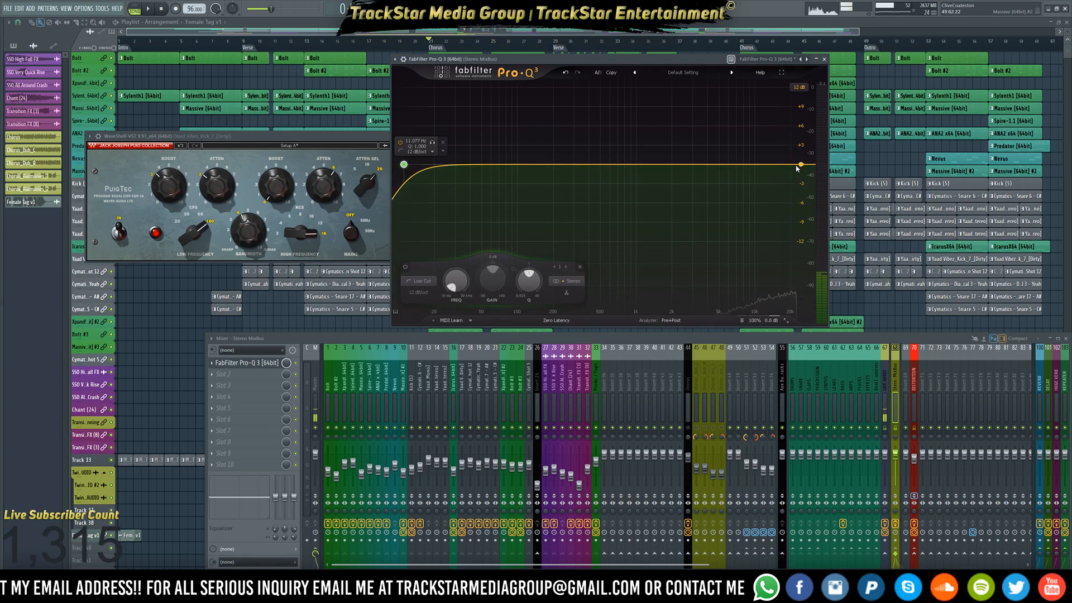
{"action": "left_click", "coordinate": [798, 165]}
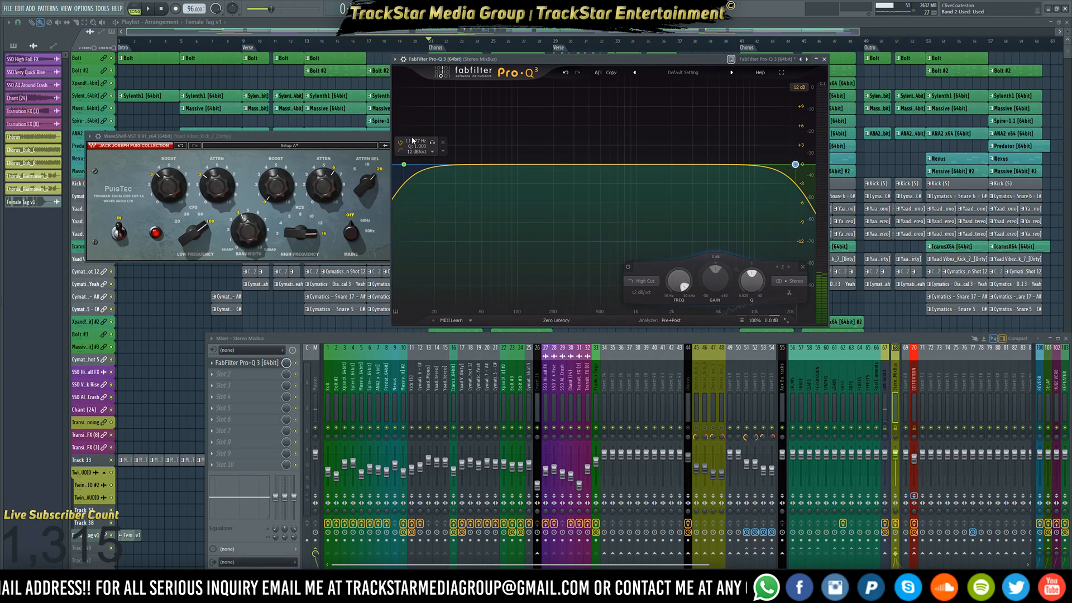
Set the low cut frequency to 36 Hz and the high cut frequency to 19753 Hz
{"action": "double_click", "coordinate": [414, 141]}
{"action": "type", "text": "36"}
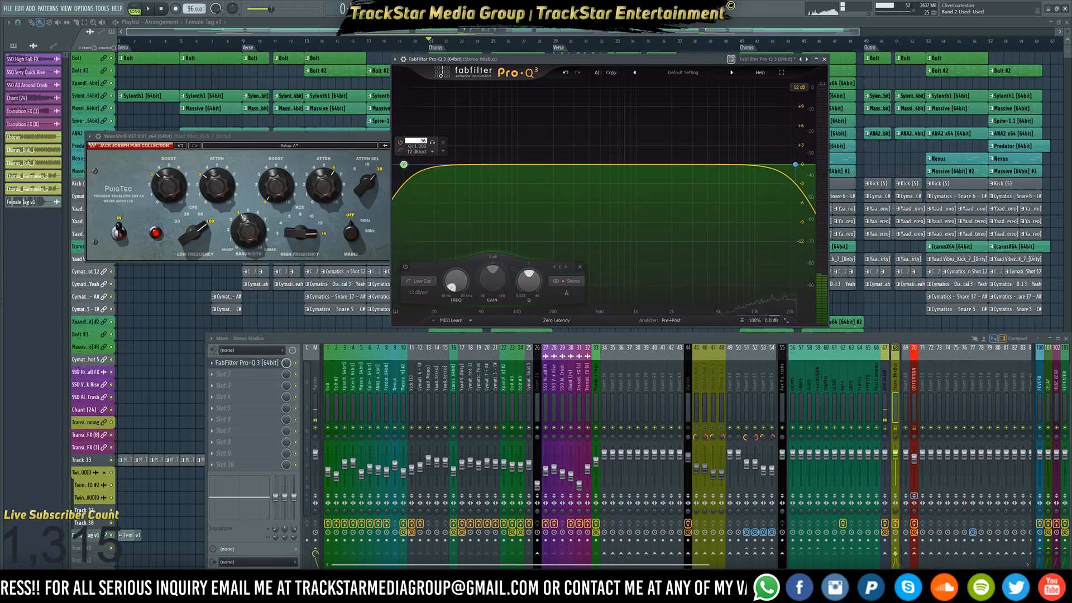
{"action": "key", "text": "Return"}
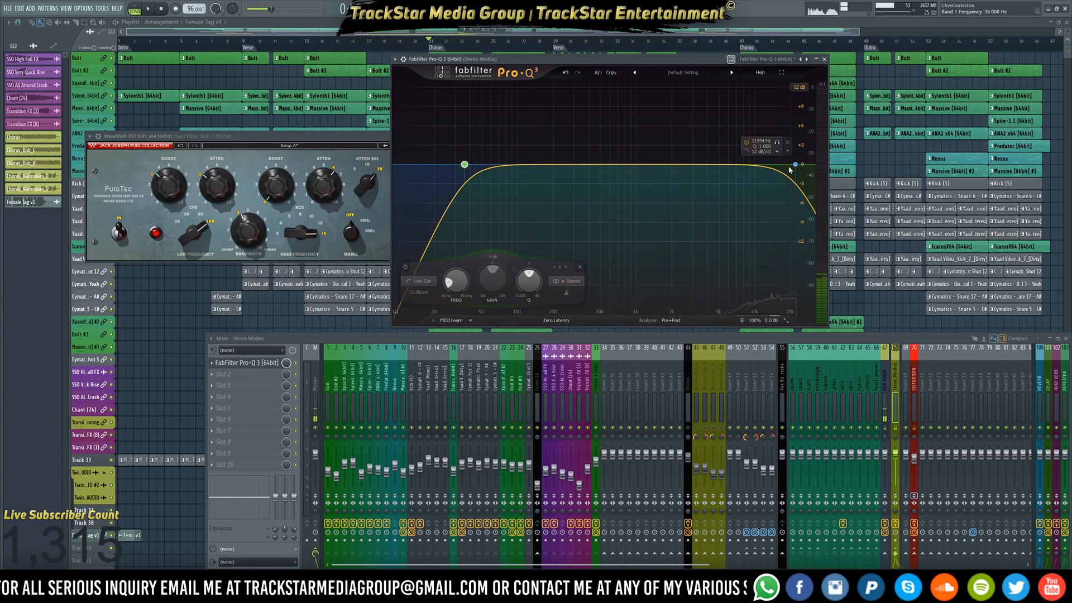
{"action": "double_click", "coordinate": [763, 141]}
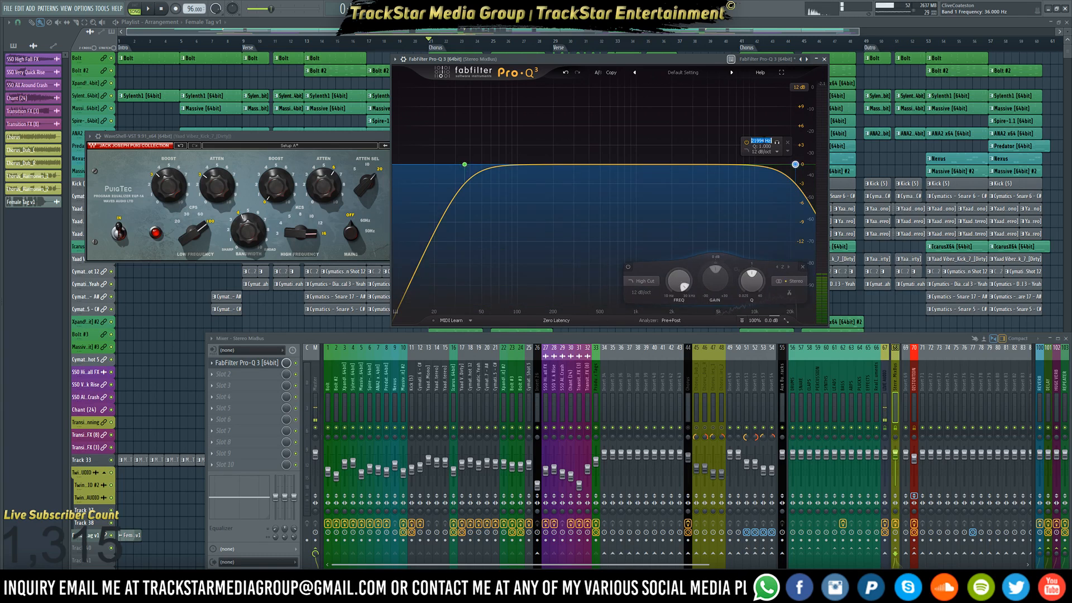
{"action": "type", "text": "19"}
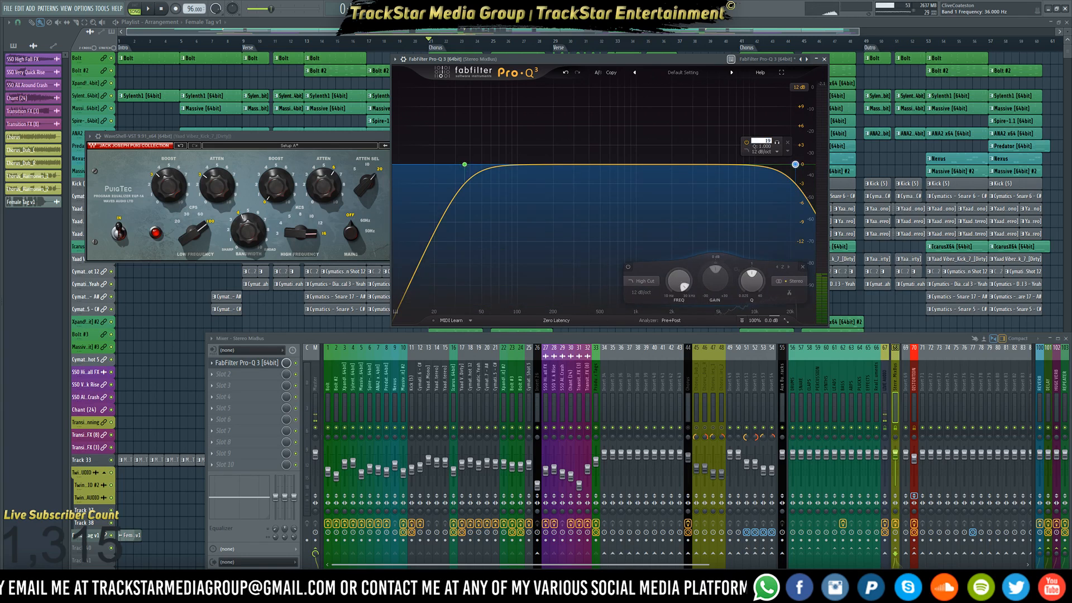
{"action": "type", "text": "753"}
{"action": "key", "text": "Return"}
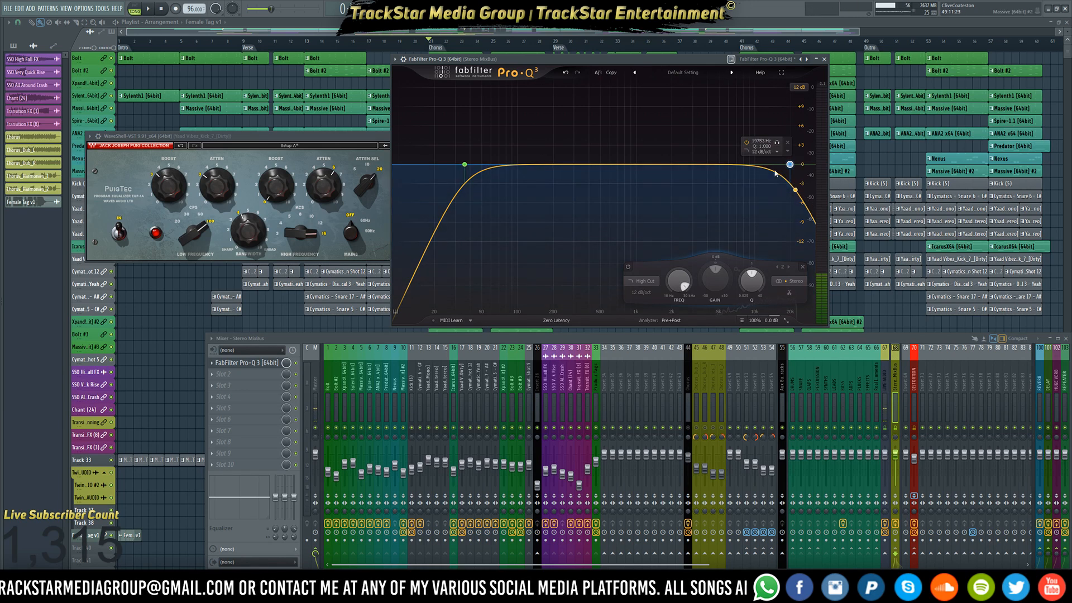
Set the high cut slope to 36 dB/oct and the low cut slope to 48 dB/oct
{"action": "left_click", "coordinate": [778, 151]}
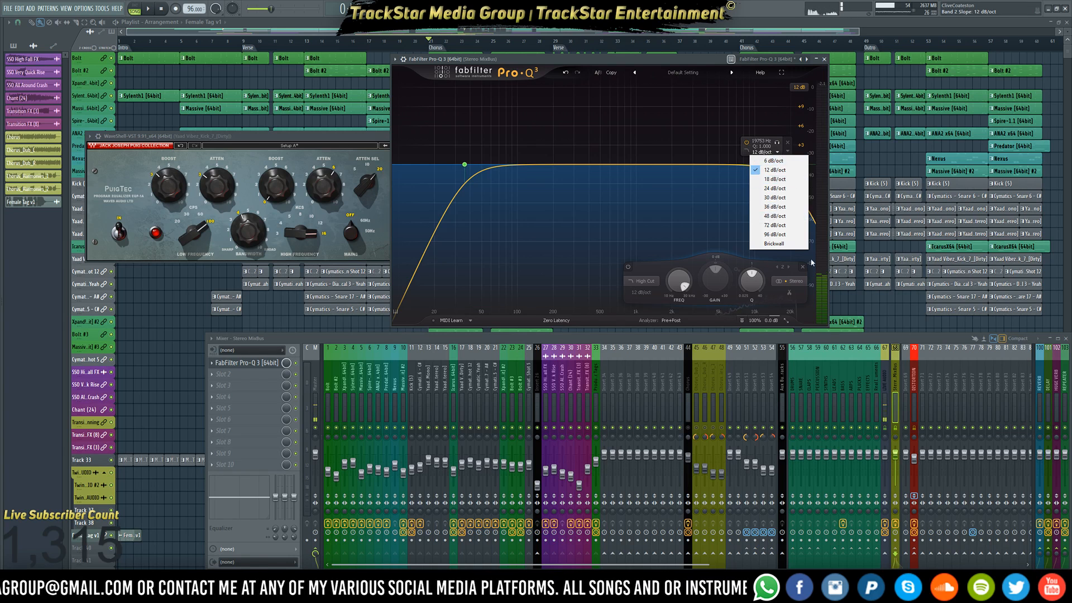
{"action": "left_click", "coordinate": [773, 208]}
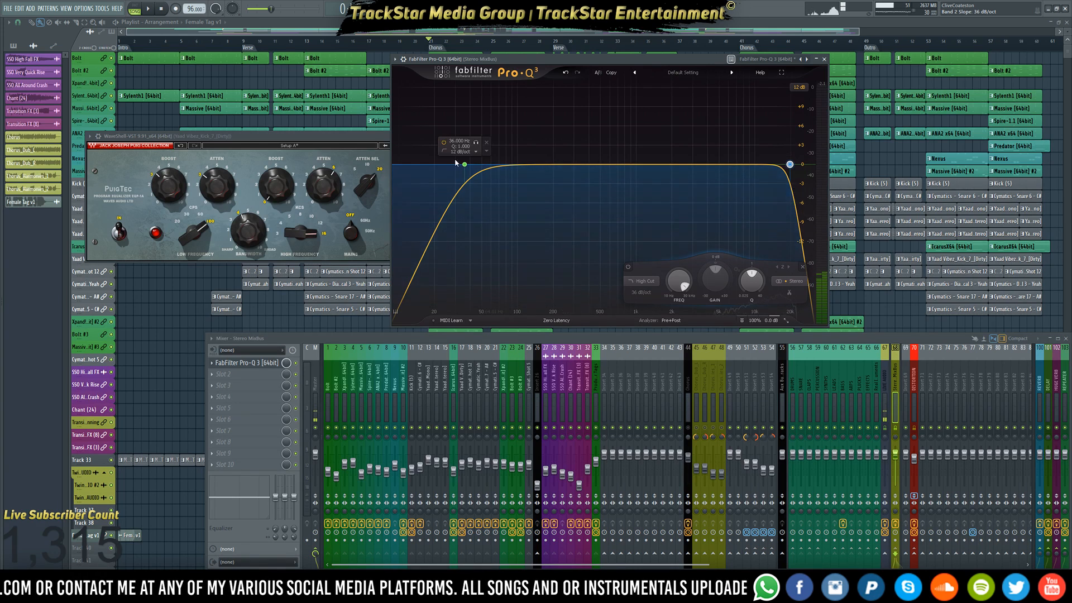
{"action": "left_click", "coordinate": [462, 151]}
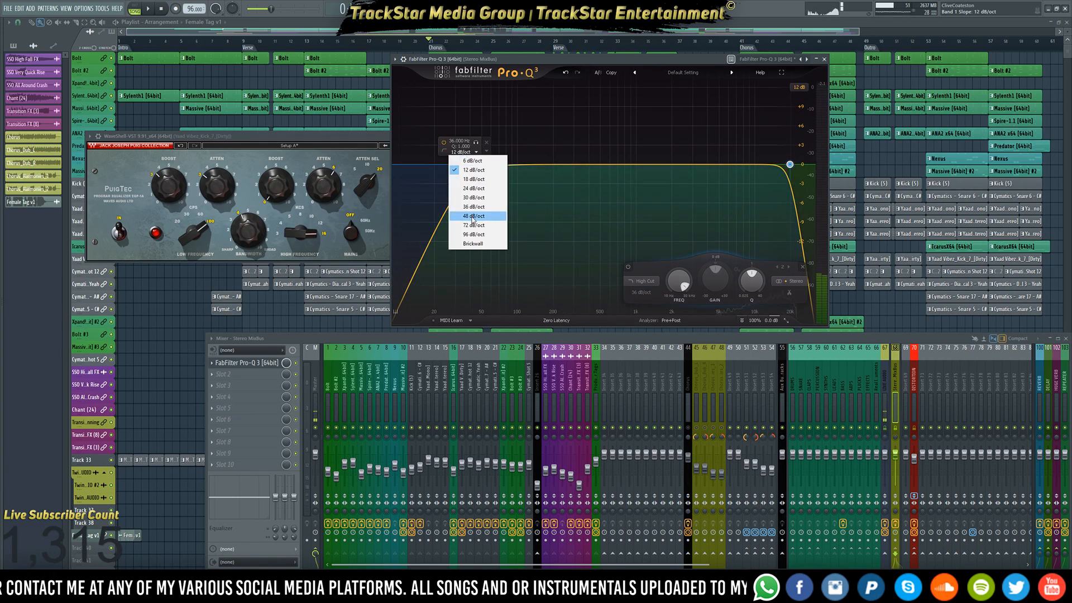
{"action": "left_click", "coordinate": [472, 216]}
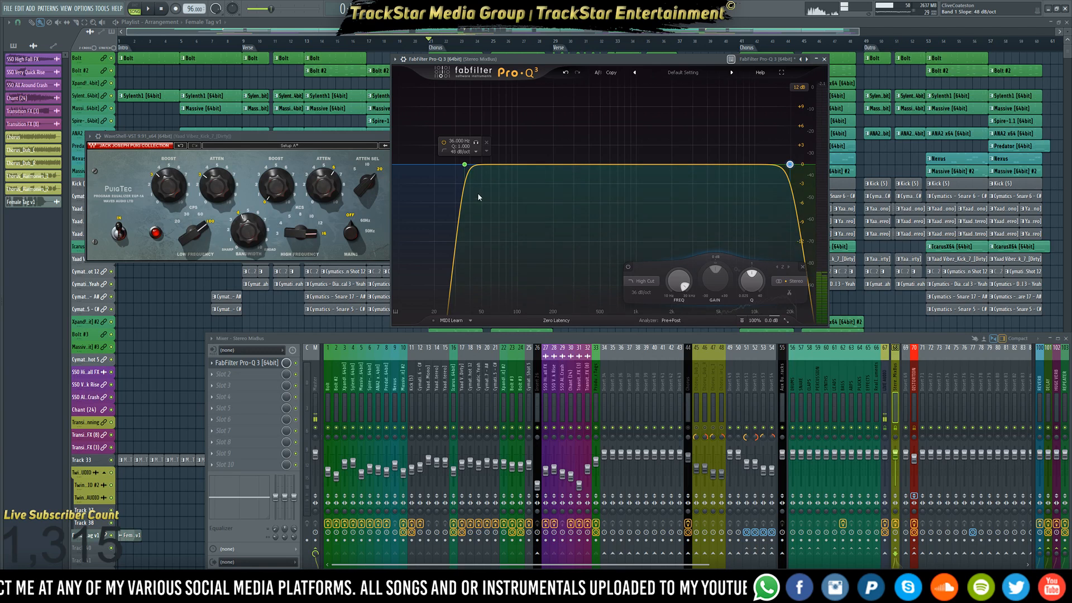
Set the Stereo MixBus low cut's stereo placement to Mid and split the band to get a separate Side low cut
{"action": "right_click", "coordinate": [464, 165]}
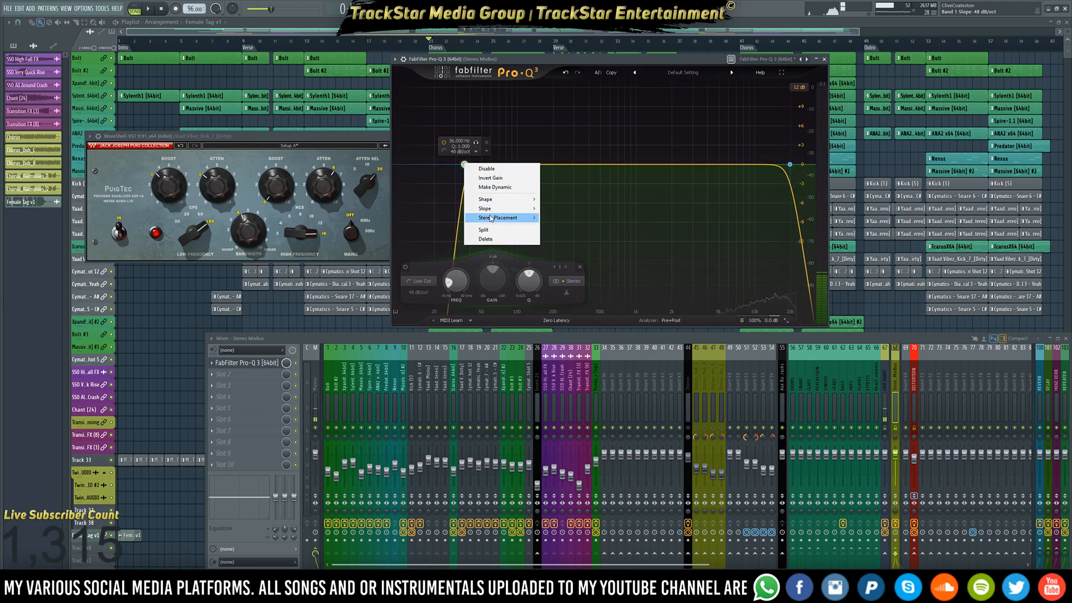
{"action": "mouse_move", "coordinate": [503, 217]}
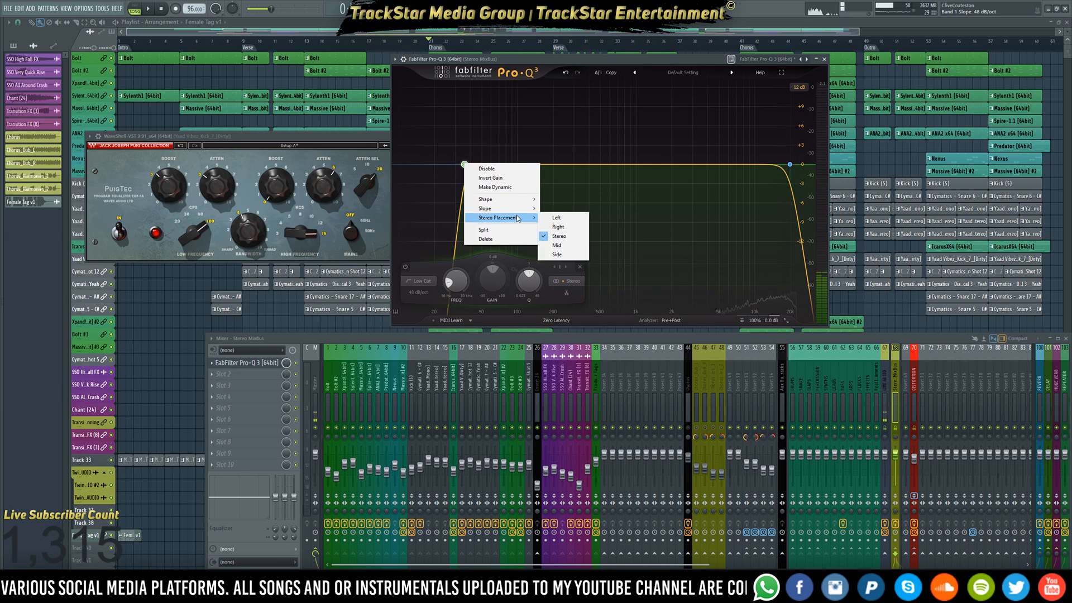
{"action": "left_click", "coordinate": [566, 249]}
{"action": "right_click", "coordinate": [466, 167]}
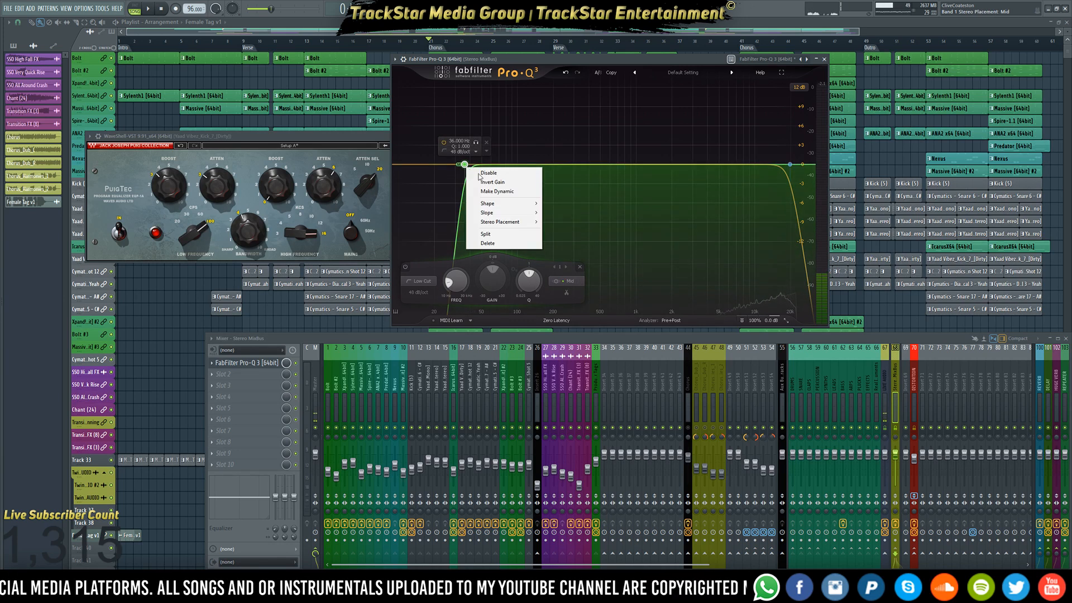
{"action": "left_click", "coordinate": [490, 234]}
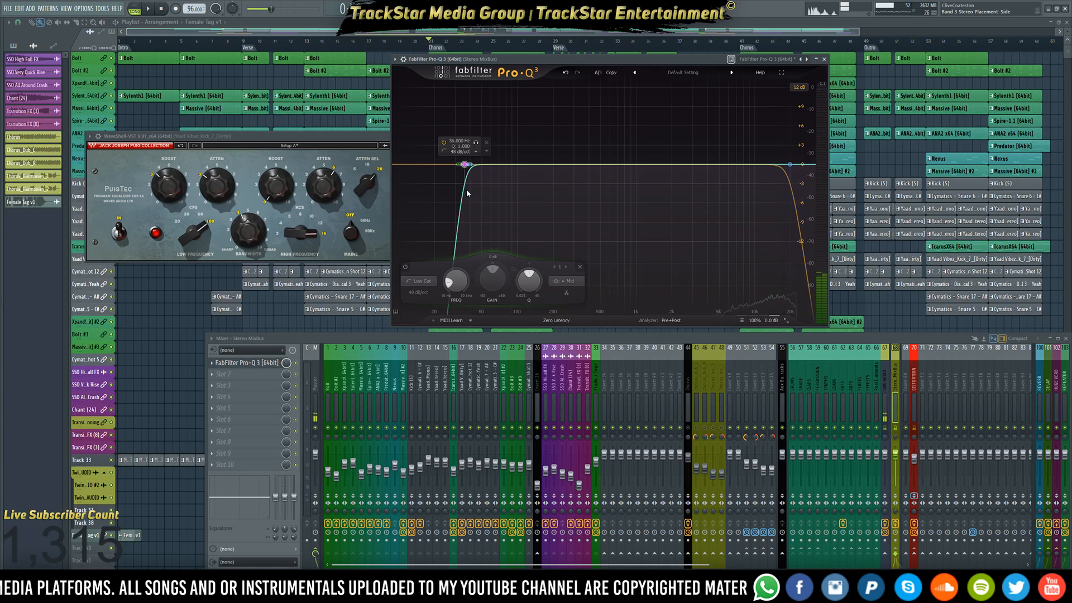
Give the Side low cut a 24 dB/oct slope and raise its frequency to 80 Hz
{"action": "left_click_drag", "start_coordinate": [471, 164], "coordinate": [482, 164]}
{"action": "right_click", "coordinate": [482, 164]}
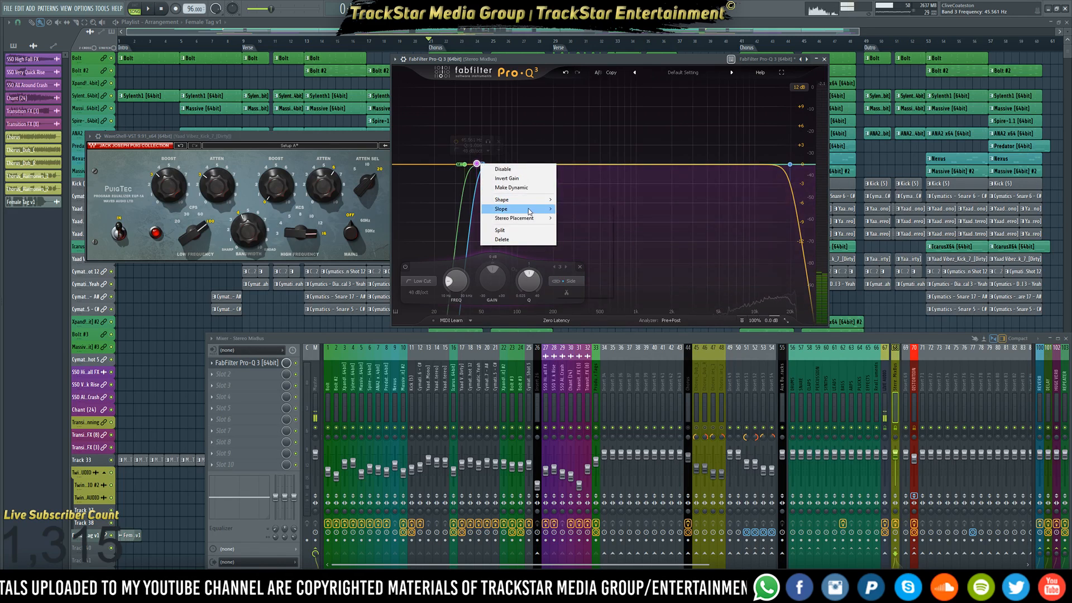
{"action": "mouse_move", "coordinate": [548, 210]}
{"action": "left_click", "coordinate": [572, 236]}
{"action": "mouse_move", "coordinate": [483, 165]}
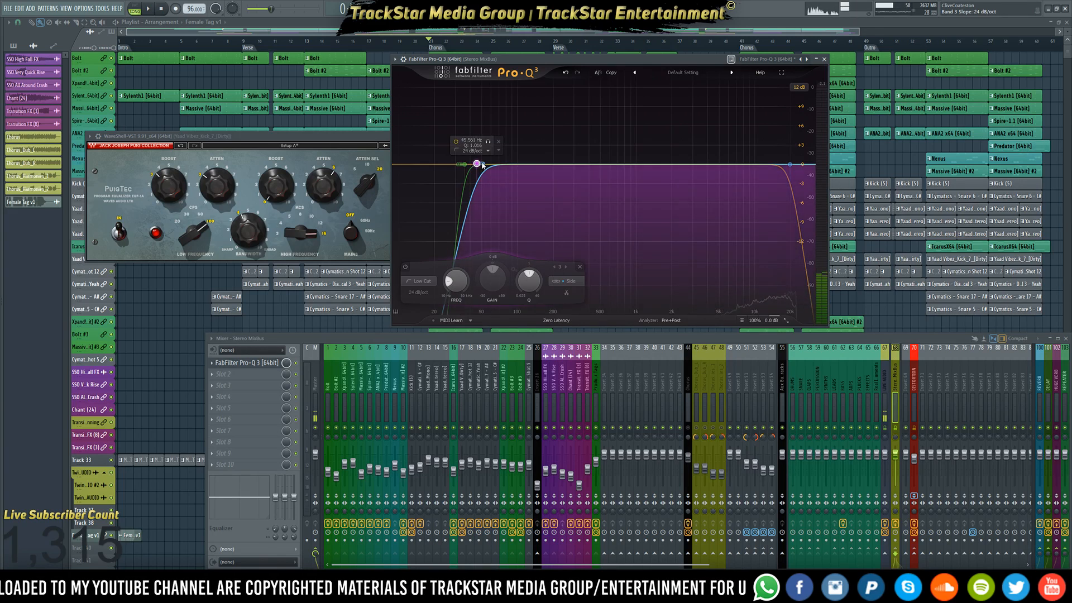
{"action": "left_click_drag", "start_coordinate": [485, 165], "coordinate": [497, 166]}
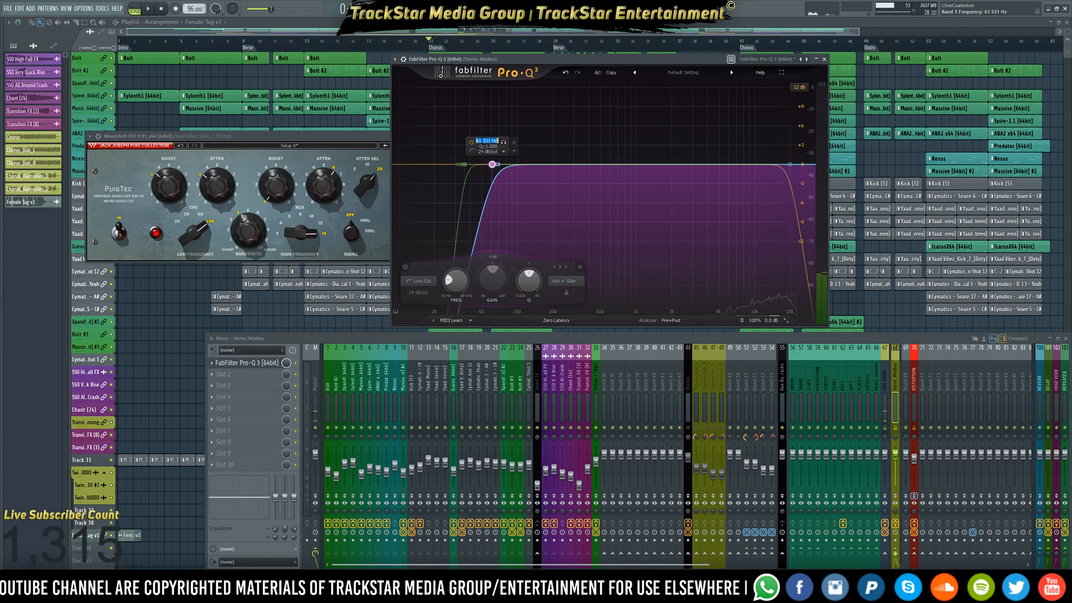
{"action": "double_click", "coordinate": [482, 143]}
{"action": "key", "text": "Return"}
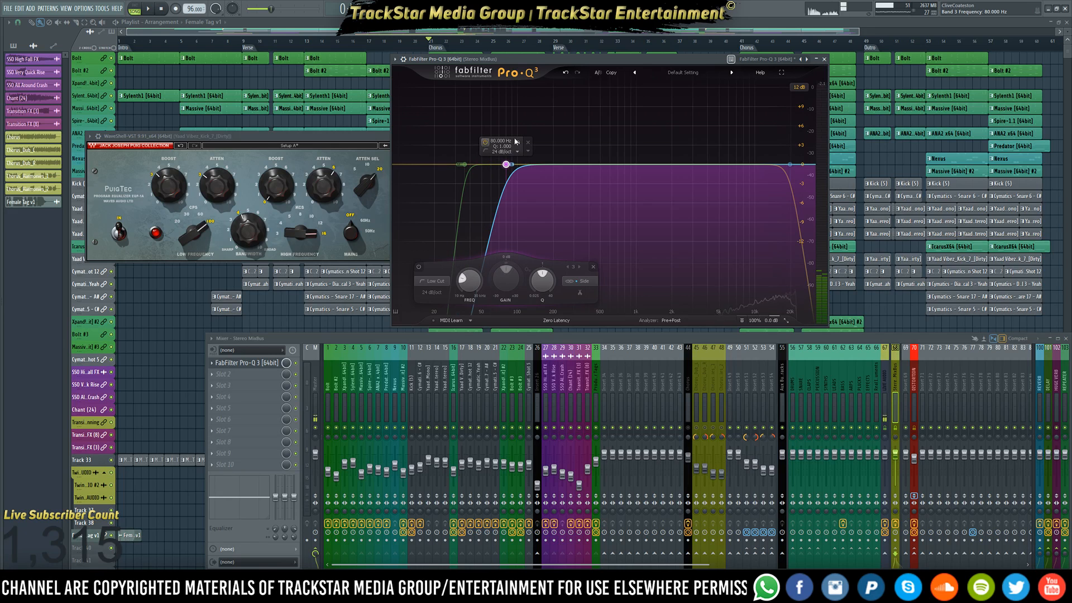
Play the chorus to audition the Side low cut, and move the Pro-Q 3 window clear of the PuigTec EQ
{"action": "key", "text": "space"}
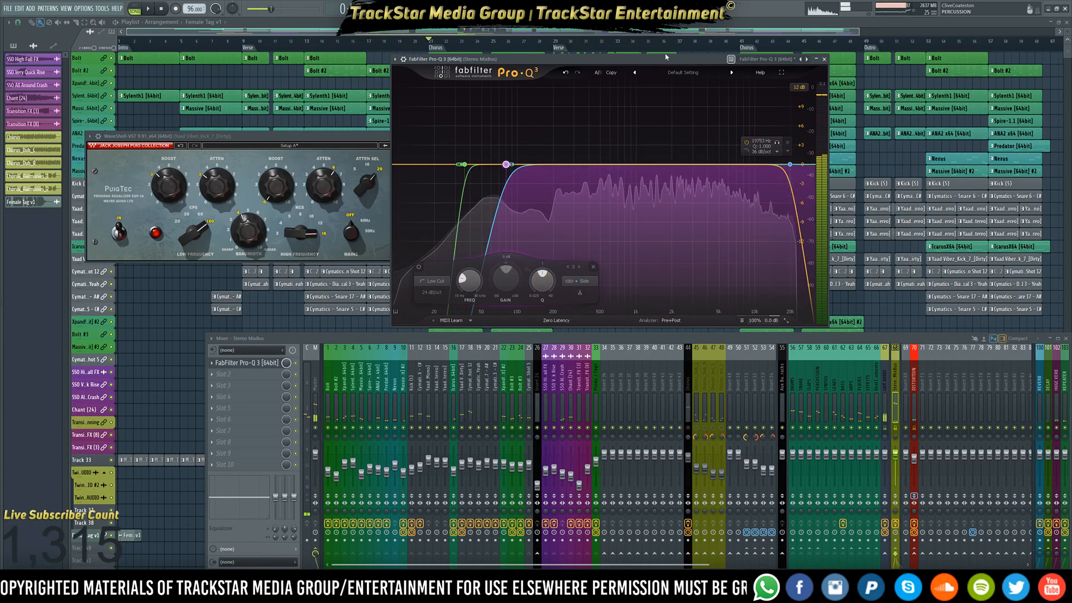
{"action": "key", "text": "space"}
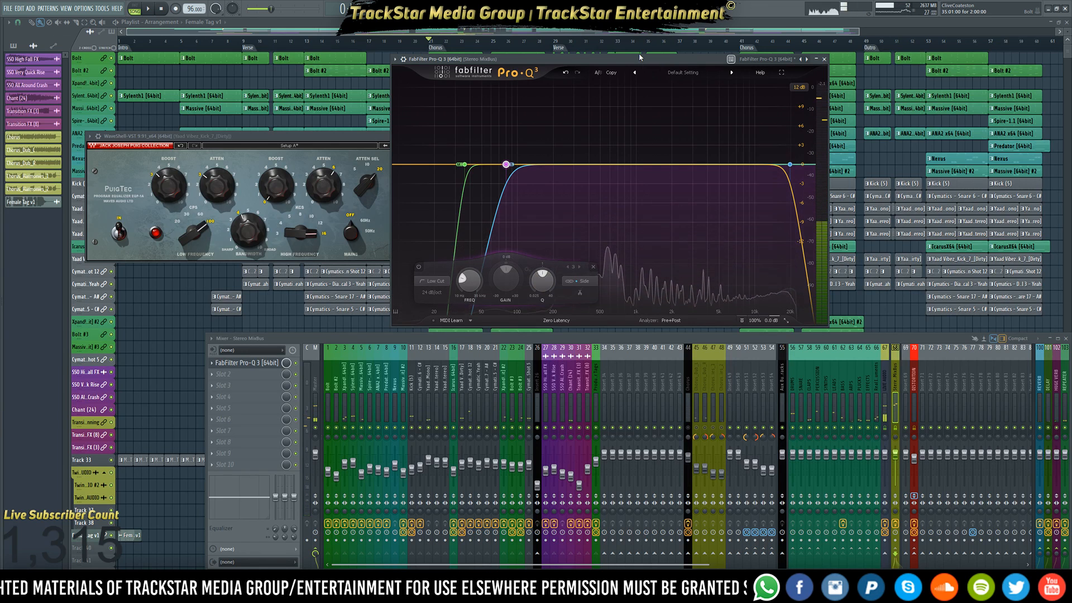
{"action": "left_click_drag", "start_coordinate": [640, 56], "coordinate": [629, 40]}
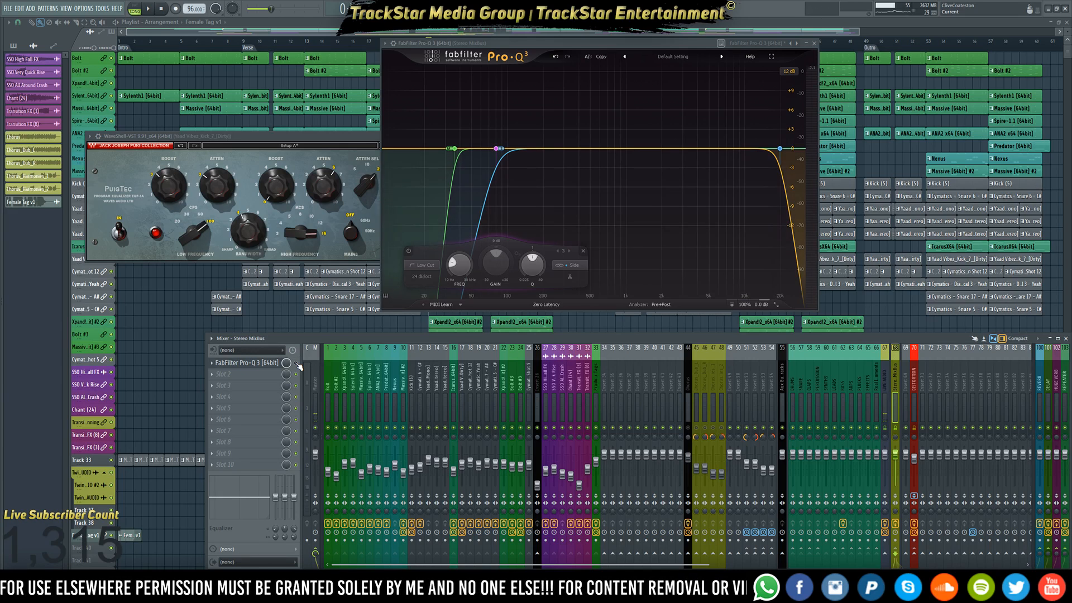
{"action": "key", "text": "space"}
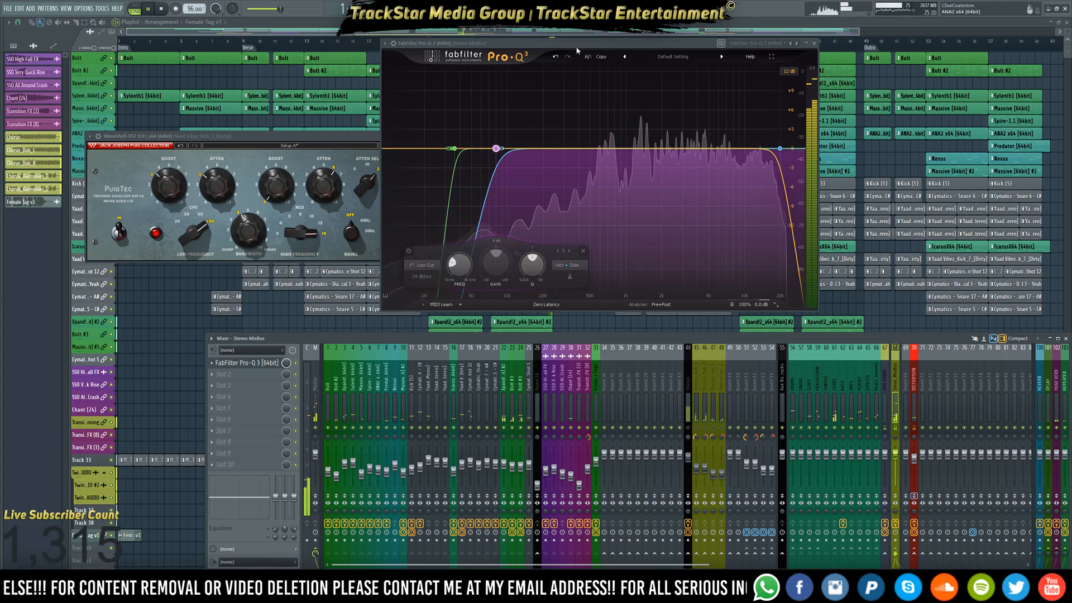
{"action": "key", "text": "space"}
{"action": "left_click_drag", "start_coordinate": [582, 43], "coordinate": [688, 46]}
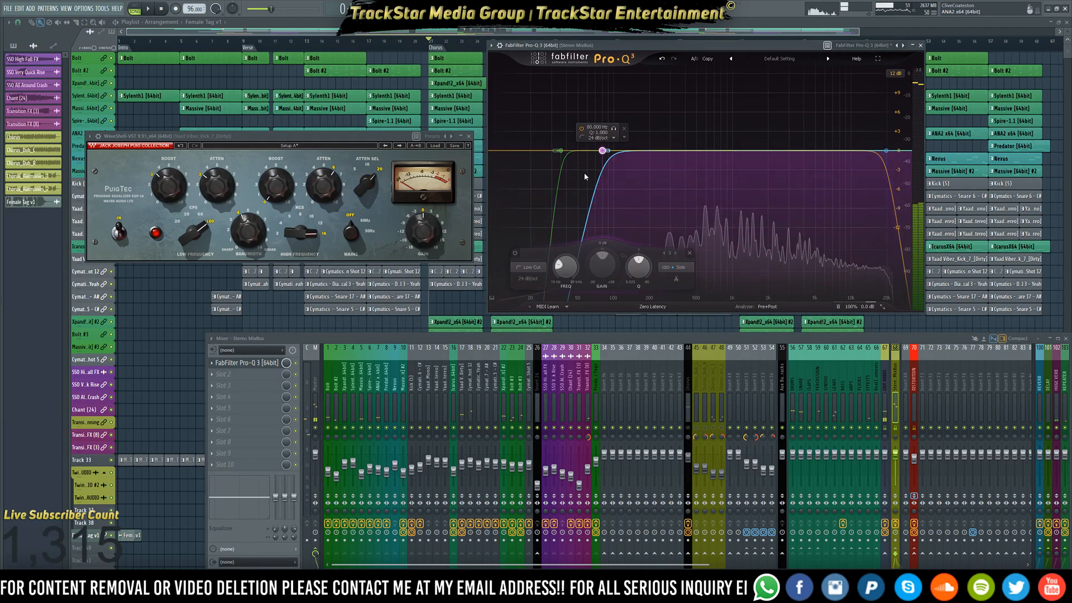
Try gentler slopes on the Side low cut, settling on 12 dB/oct, and set its frequency to 75 Hz
{"action": "left_click", "coordinate": [605, 138]}
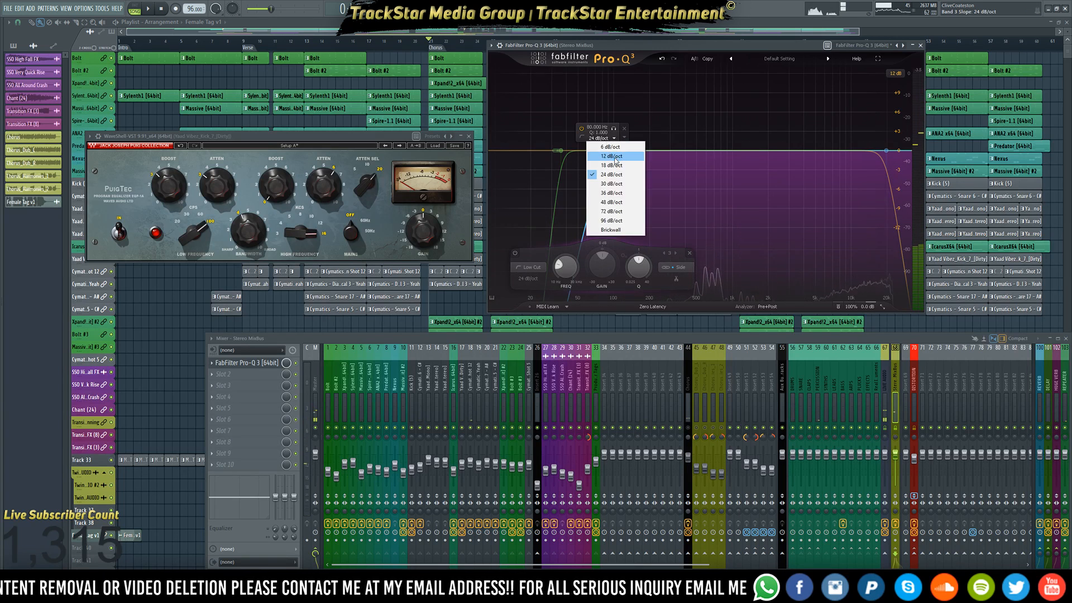
{"action": "left_click", "coordinate": [615, 158]}
{"action": "left_click", "coordinate": [600, 138]}
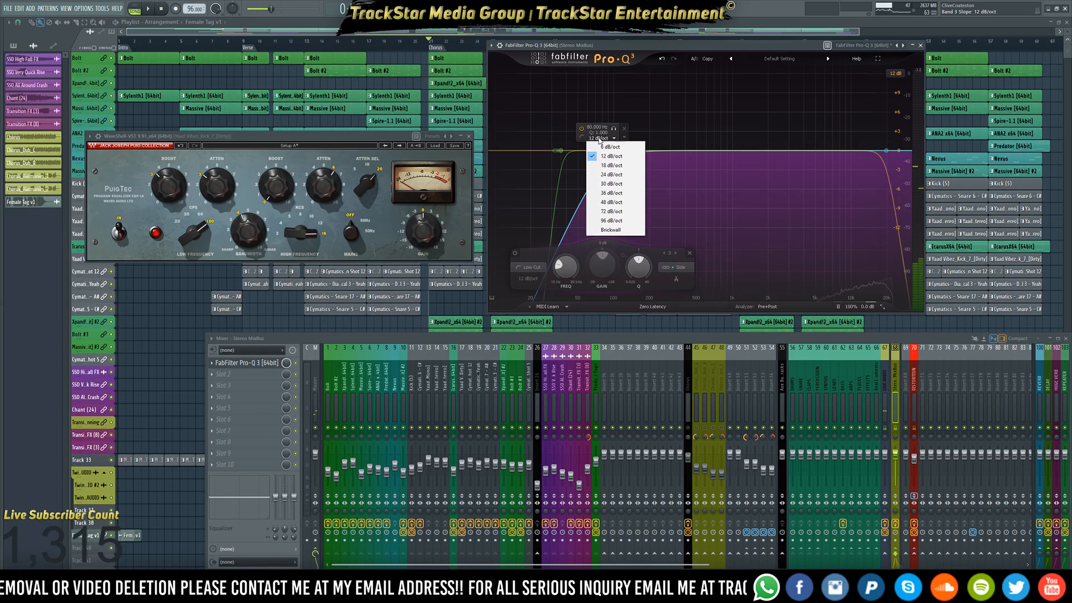
{"action": "left_click", "coordinate": [609, 146]}
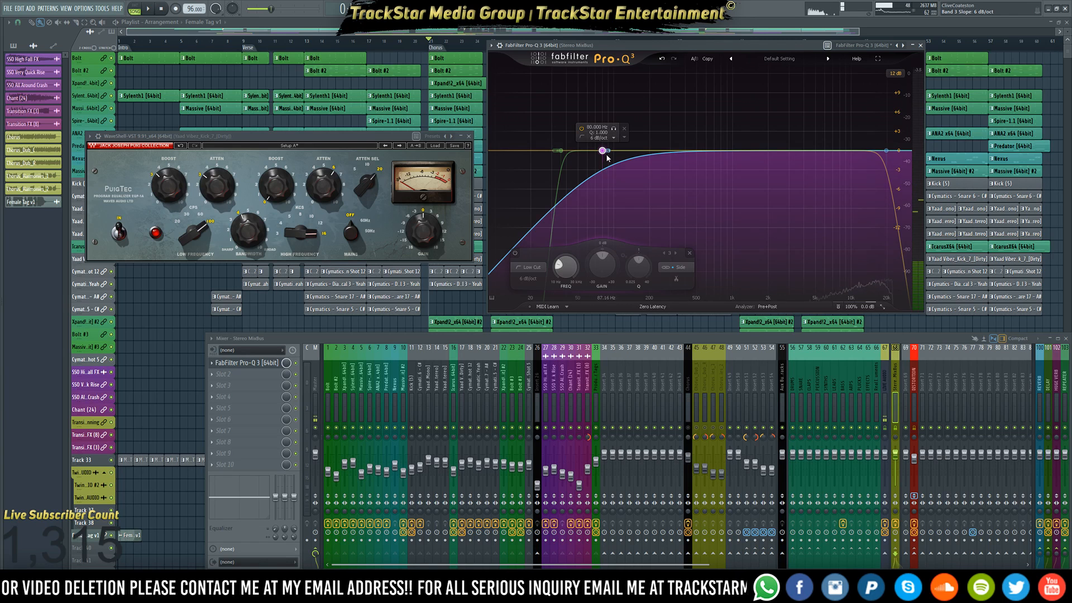
{"action": "left_click", "coordinate": [602, 136]}
{"action": "left_click", "coordinate": [603, 152]}
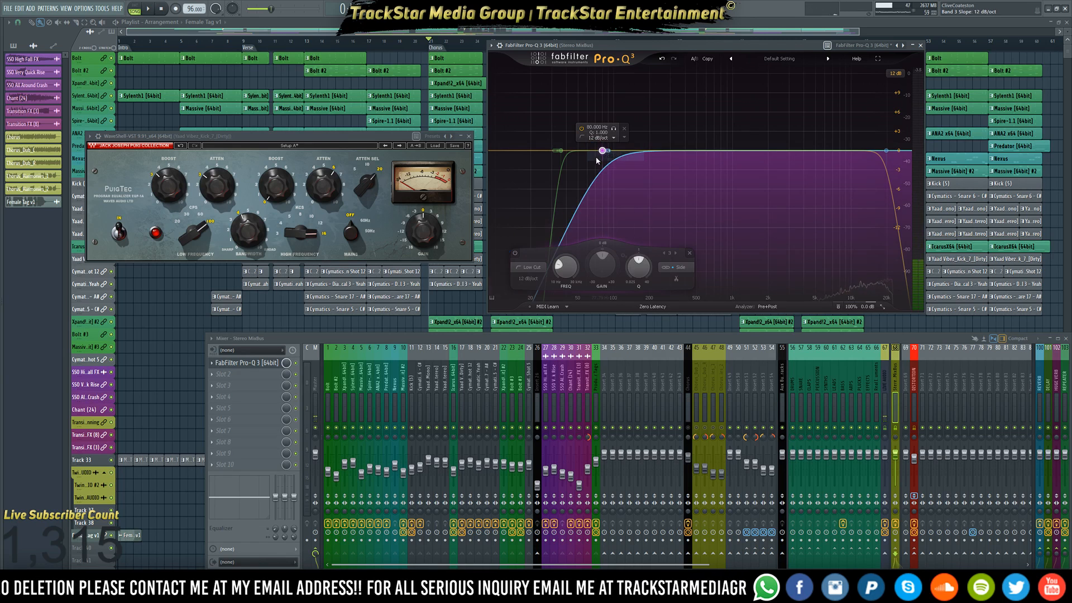
{"action": "left_click", "coordinate": [600, 129]}
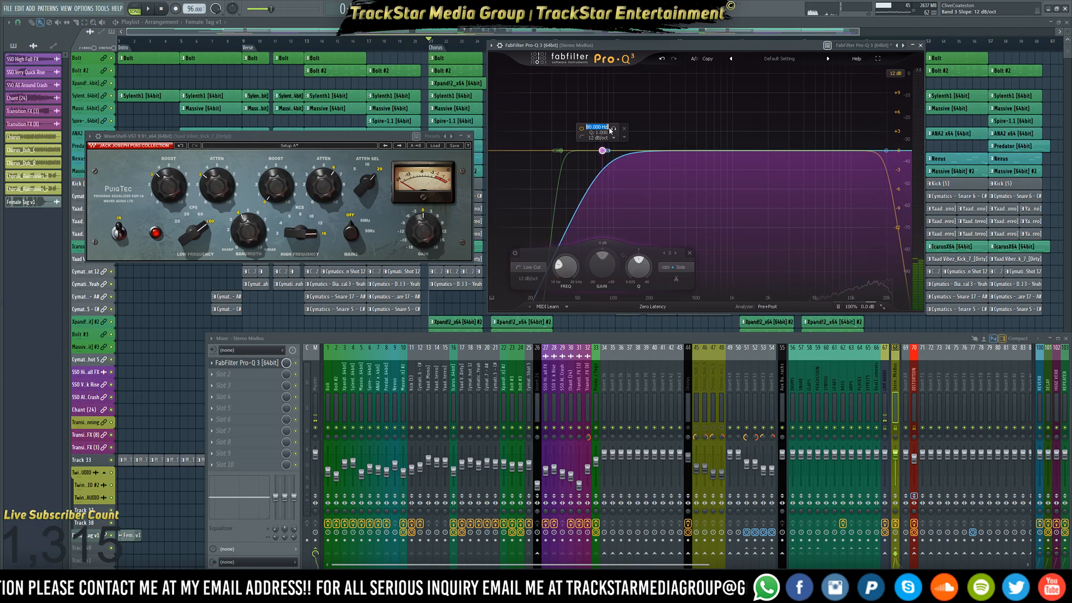
{"action": "type", "text": "75"}
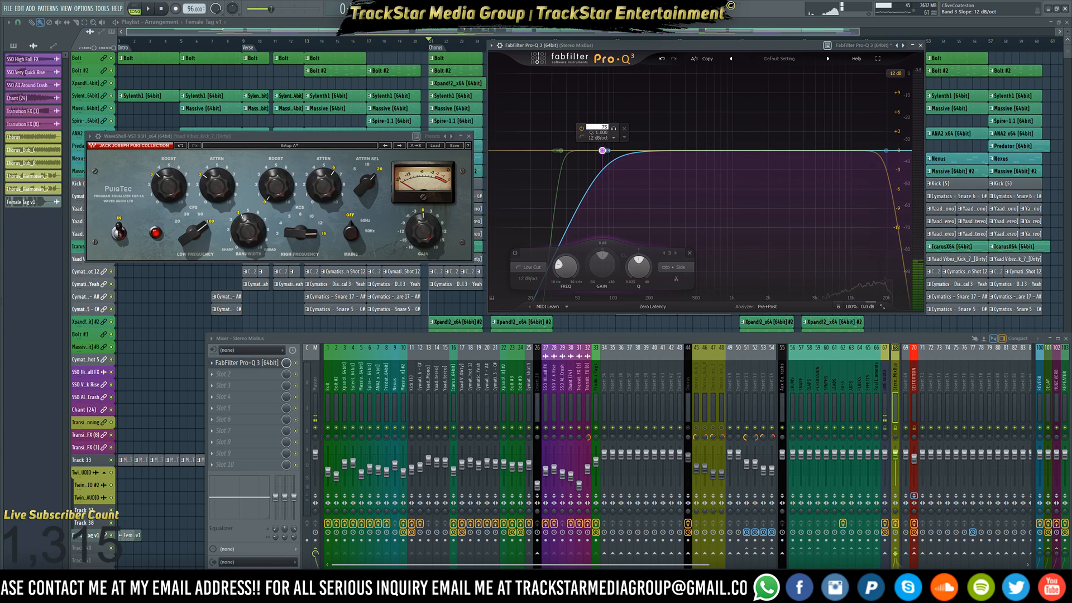
{"action": "key", "text": "Return"}
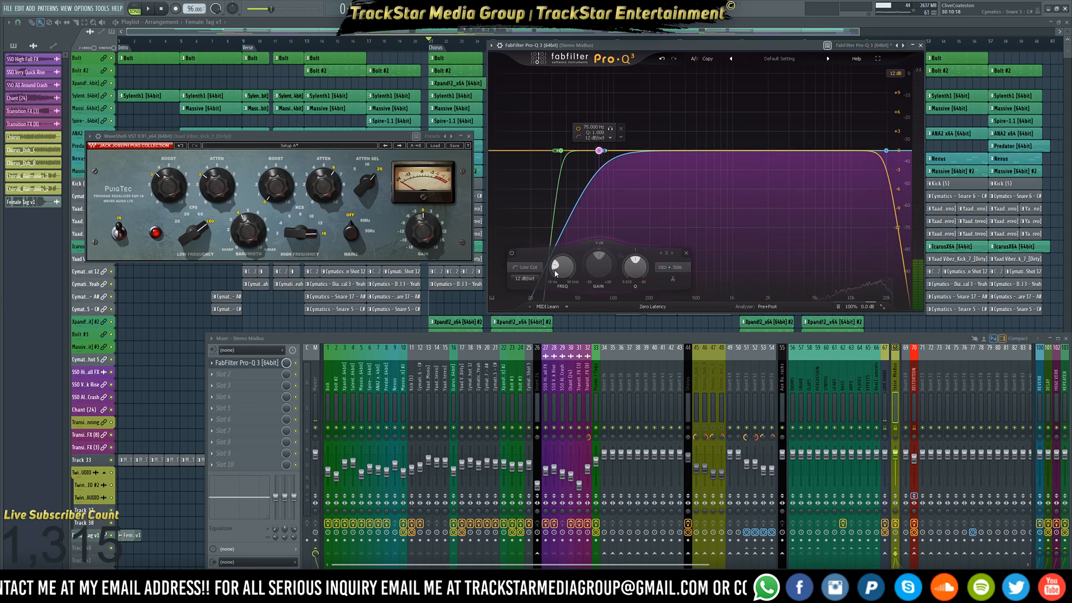
Play the chorus again to check the mix through the 12 dB/oct Side low cut
{"action": "key", "text": "space"}
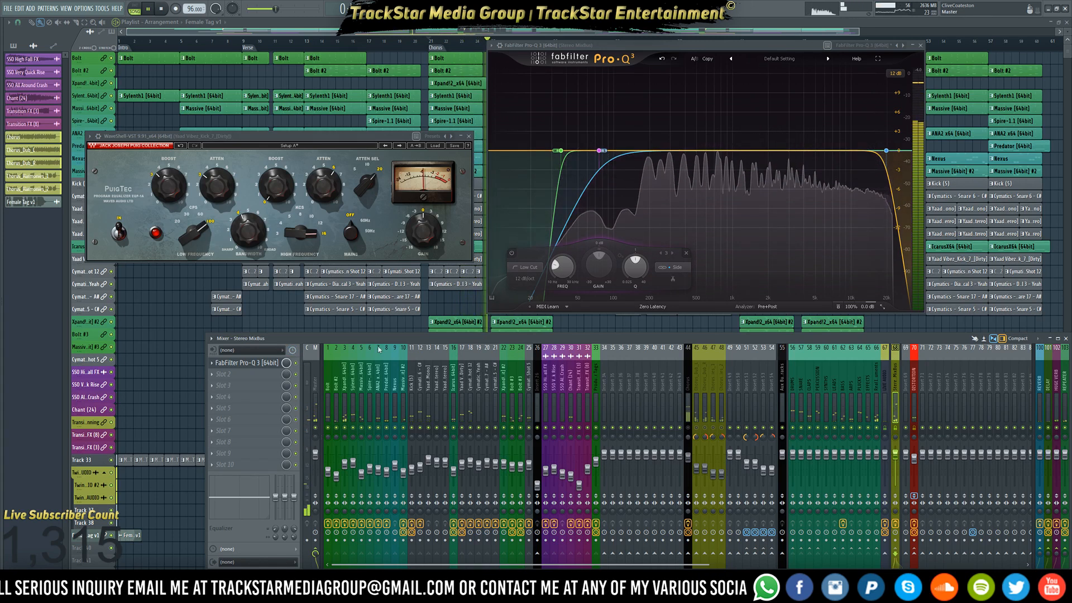
{"action": "mouse_move", "coordinate": [556, 174]}
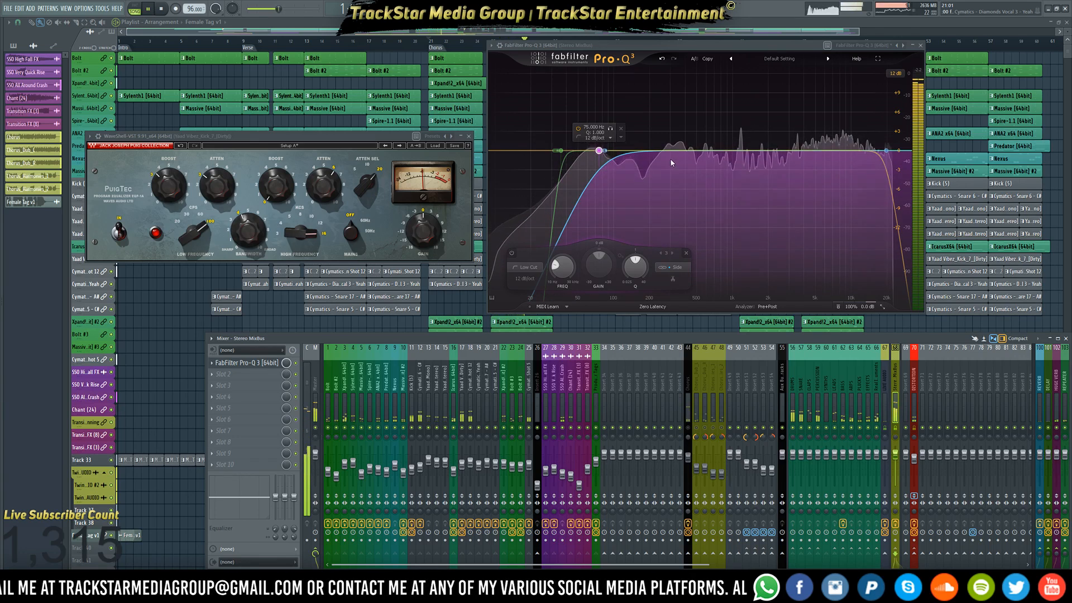
{"action": "key", "text": "space"}
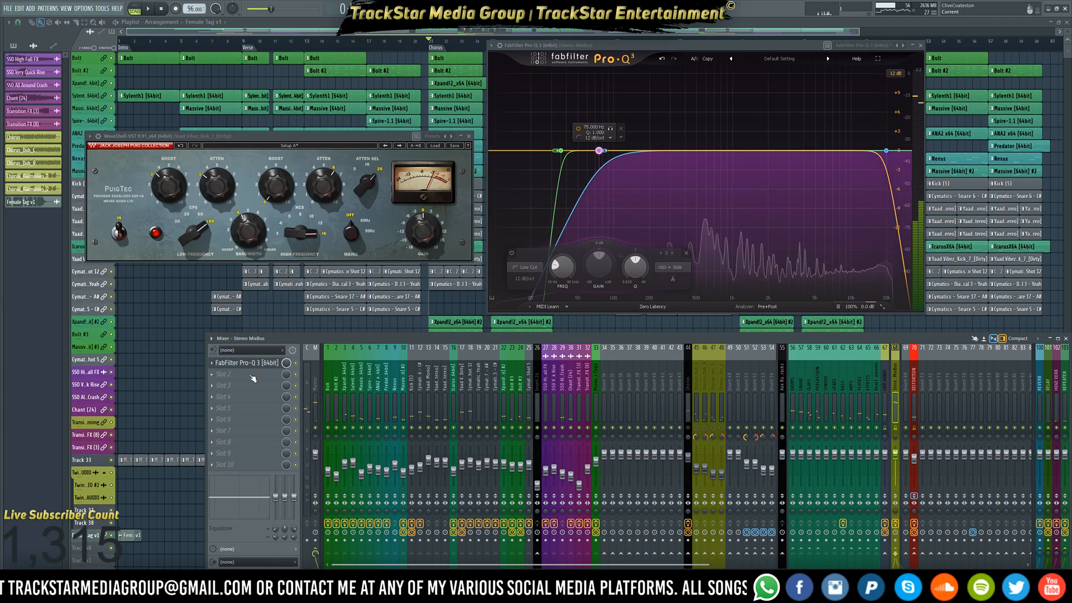
{"action": "left_click_drag", "start_coordinate": [628, 48], "coordinate": [660, 45]}
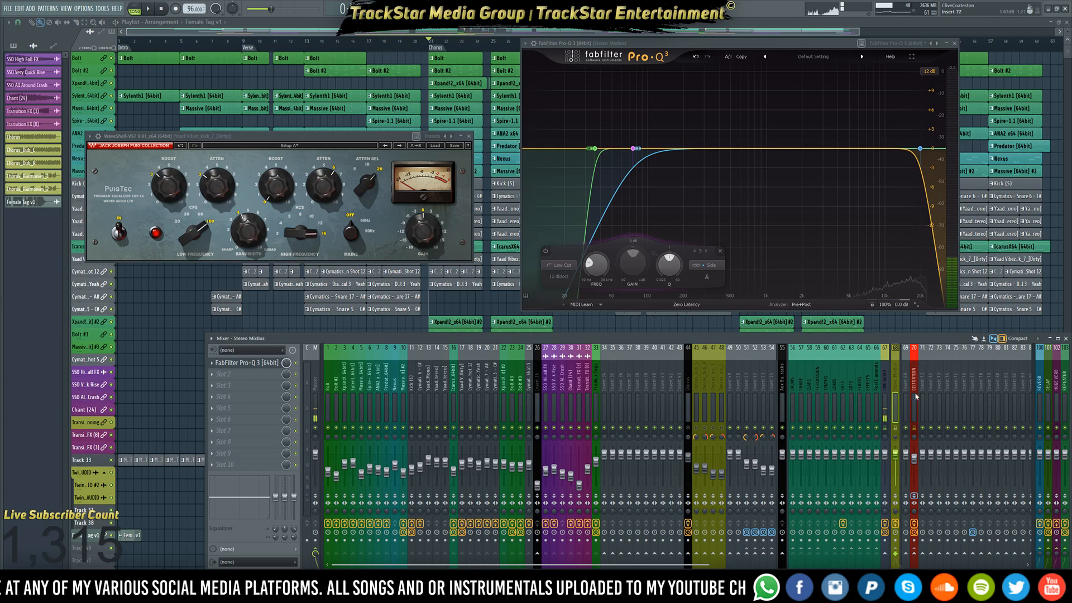
{"action": "key", "text": "space"}
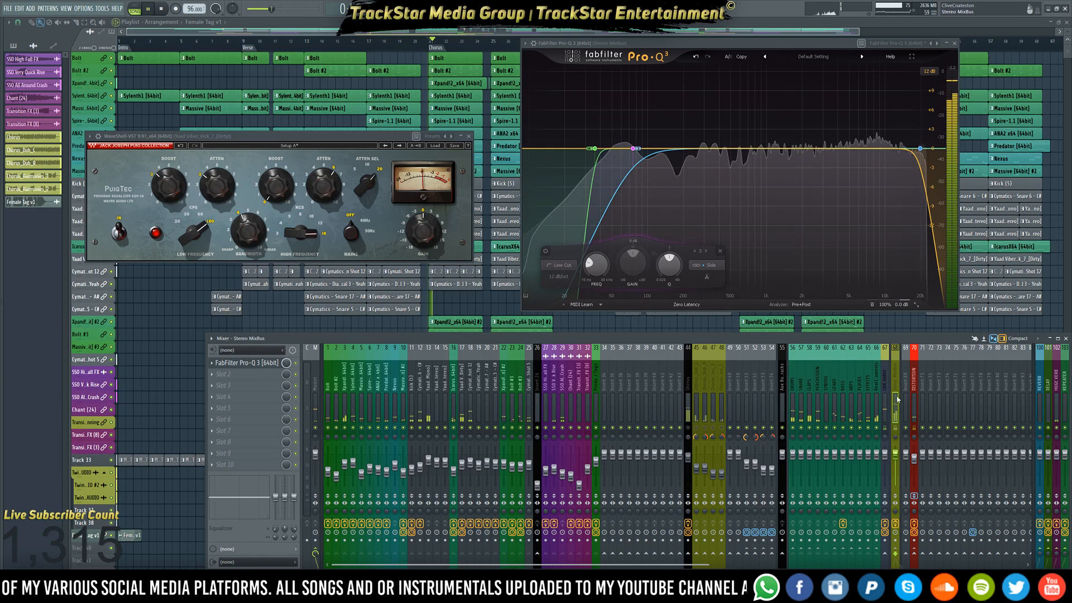
{"action": "key", "text": "space"}
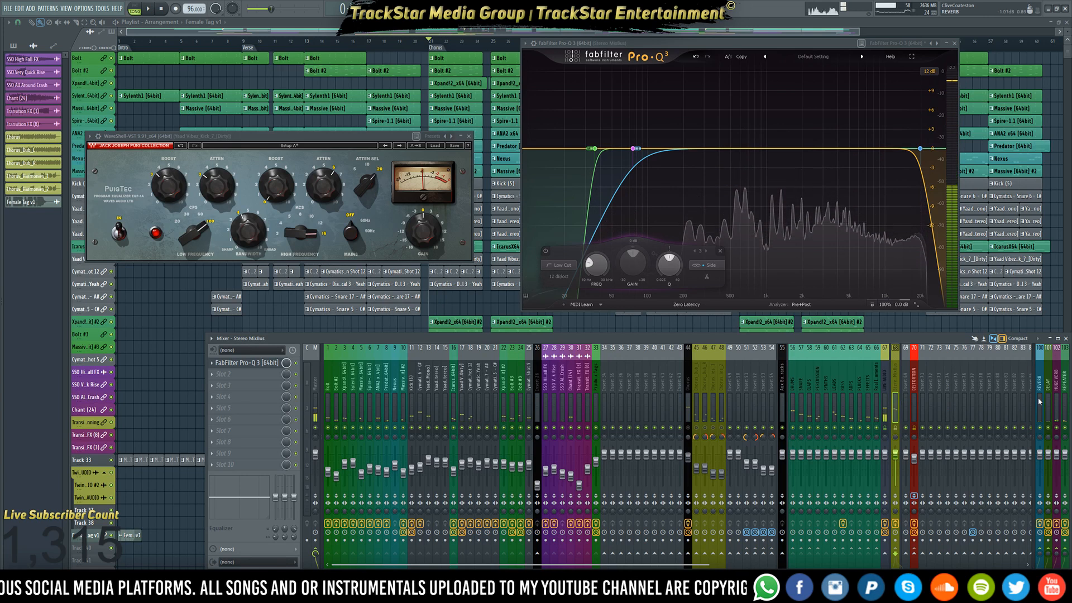
Load the Waves WaveShell-VST 9.91 plugin into the first effect slot of the Master track
{"action": "left_click", "coordinate": [916, 379]}
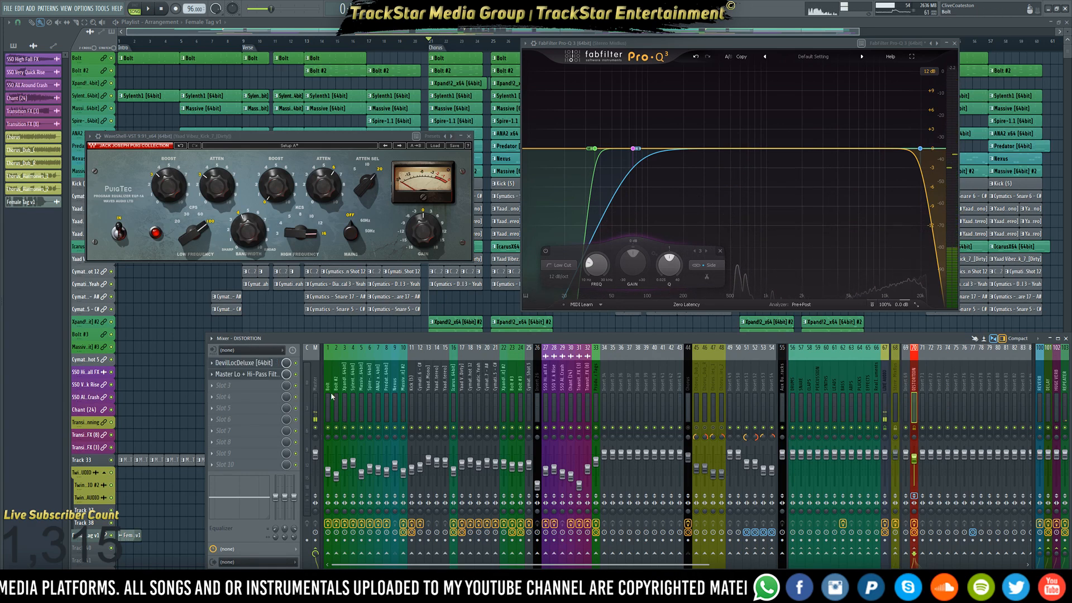
{"action": "left_click", "coordinate": [315, 384]}
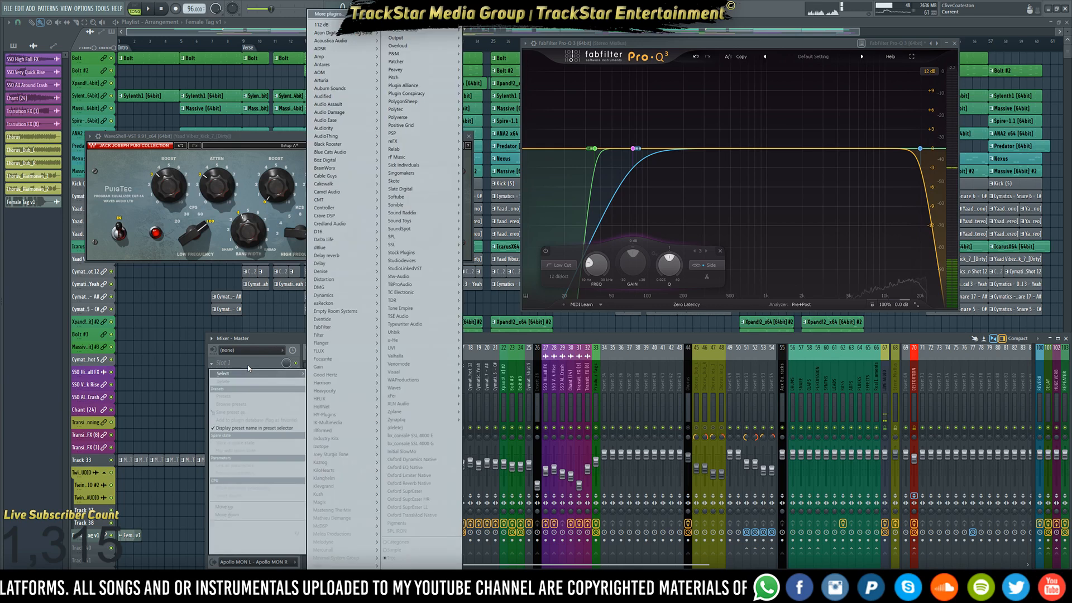
{"action": "left_click", "coordinate": [246, 362]}
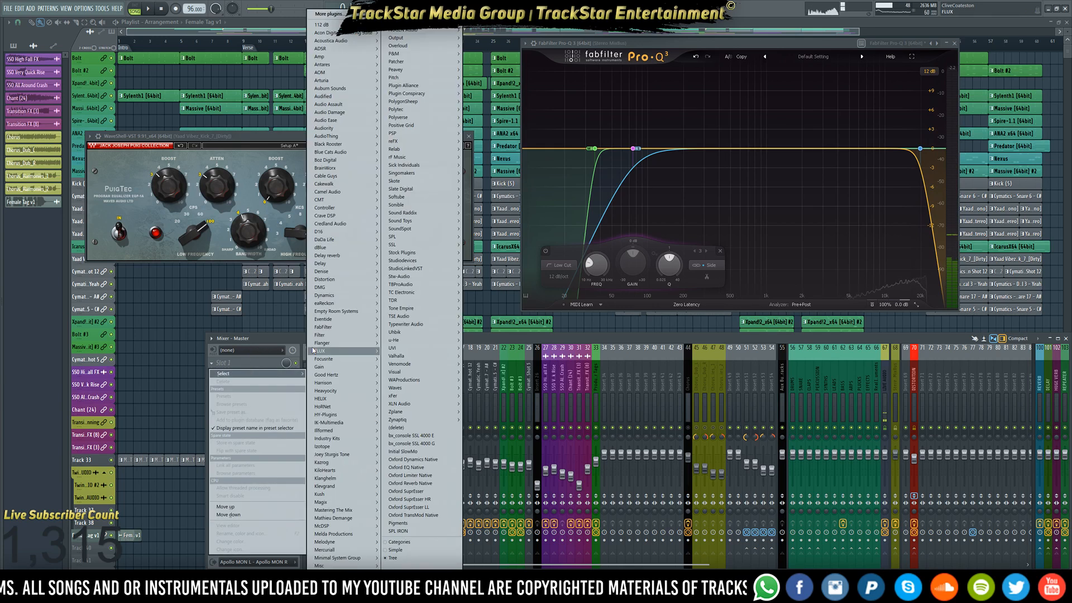
{"action": "mouse_move", "coordinate": [341, 330]}
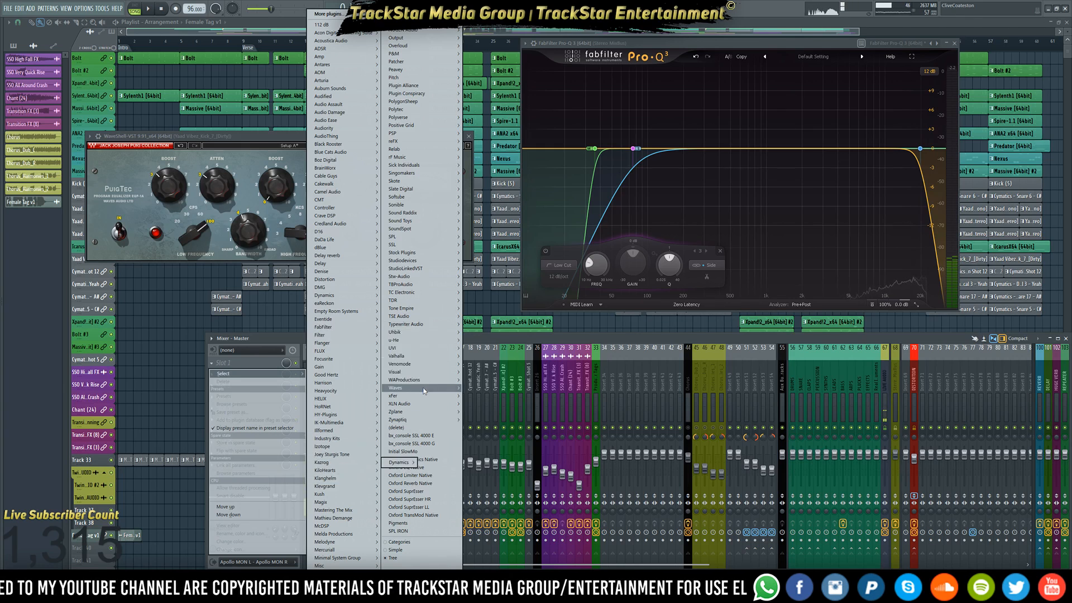
{"action": "mouse_move", "coordinate": [433, 388]}
{"action": "mouse_move", "coordinate": [486, 387]}
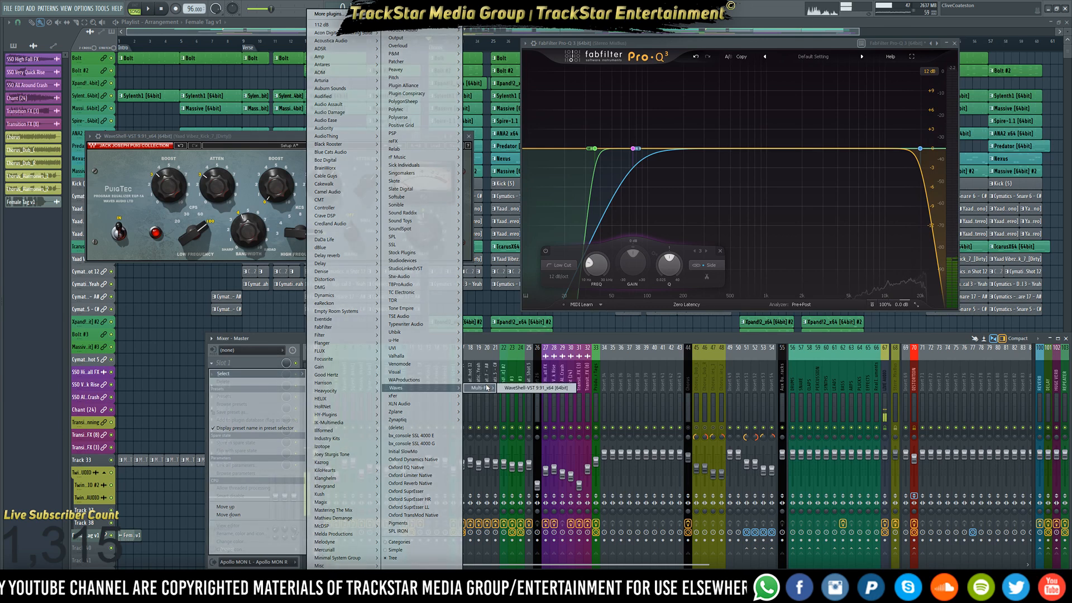
{"action": "left_click", "coordinate": [542, 390]}
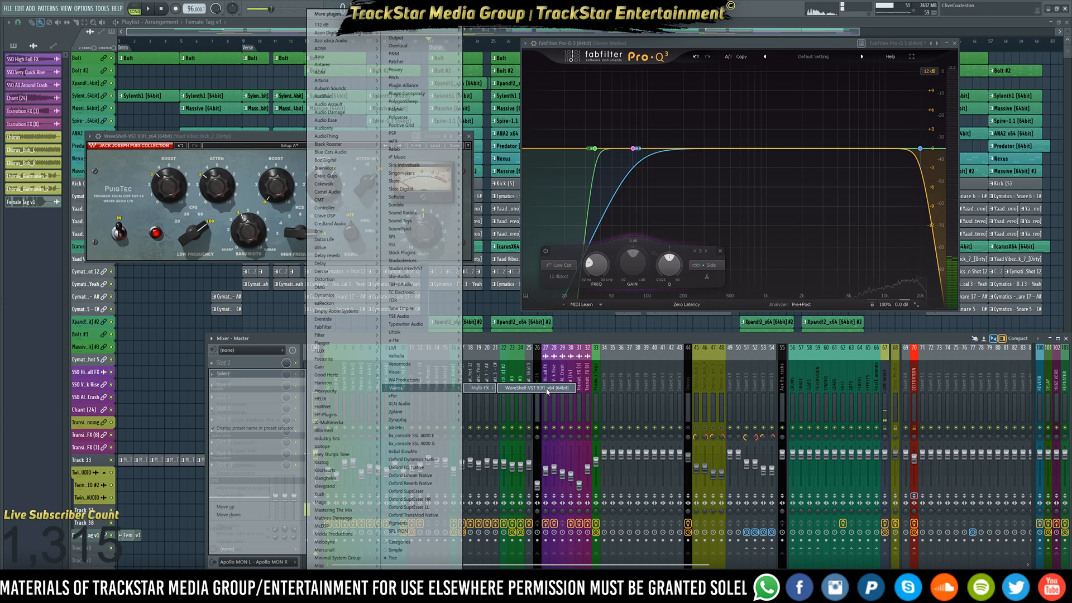
{"action": "left_click", "coordinate": [547, 390]}
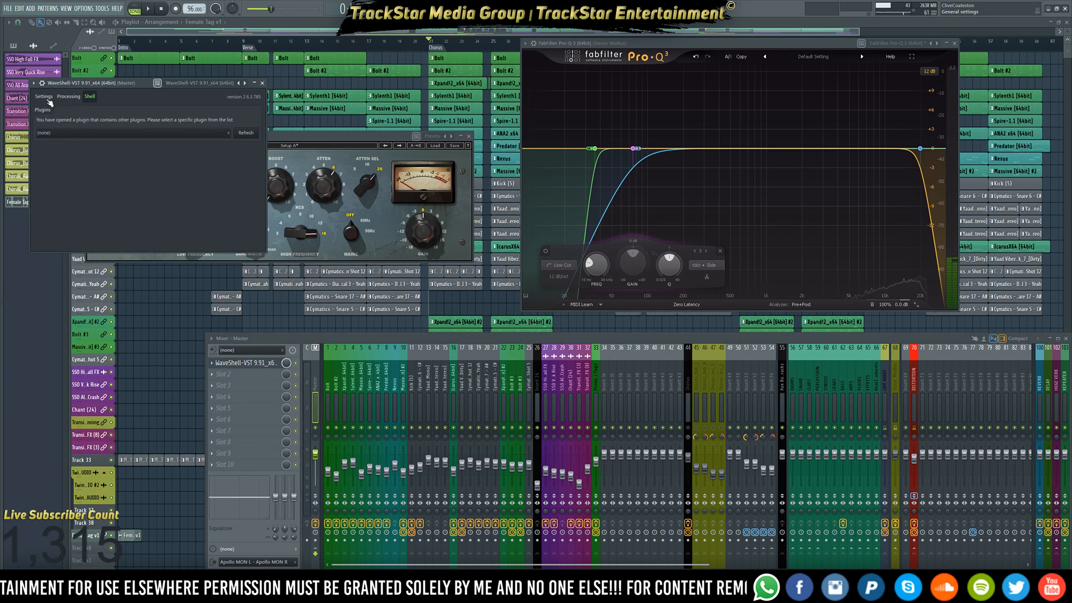
Choose API-2500 Stereo from the WaveShell plugin list on the Master, and move its window clear of the PuigTec EQ
{"action": "left_click", "coordinate": [66, 98]}
{"action": "left_click", "coordinate": [88, 98]}
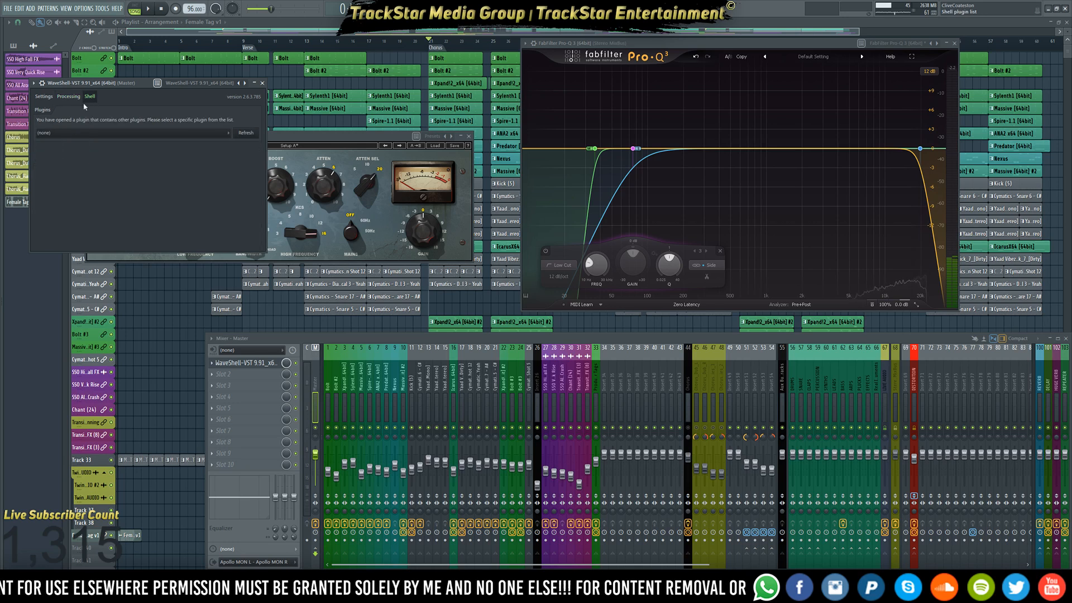
{"action": "left_click", "coordinate": [79, 135]}
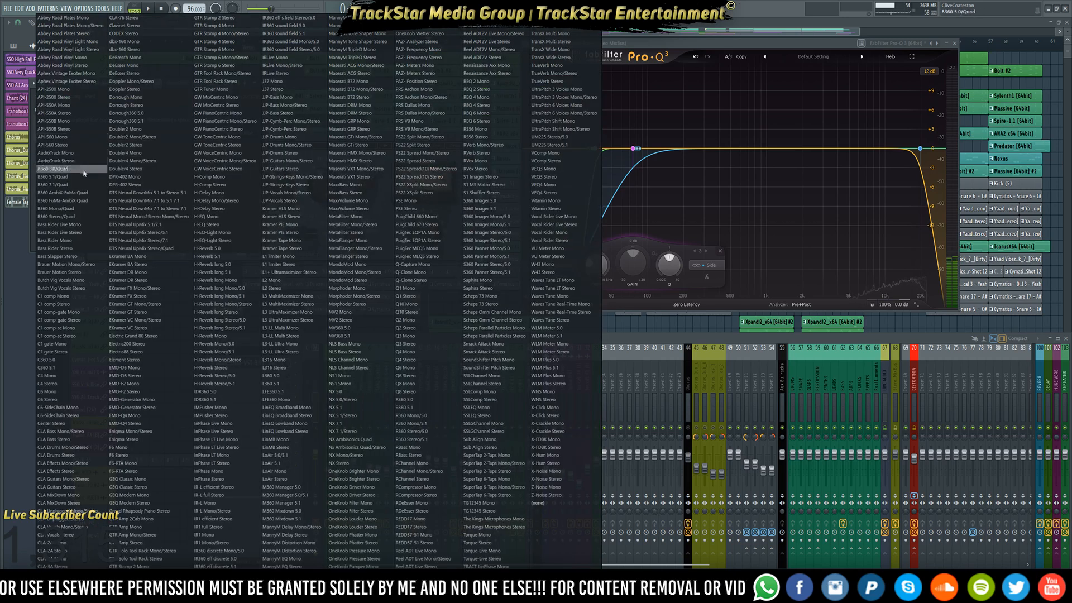
{"action": "left_click", "coordinate": [65, 98]}
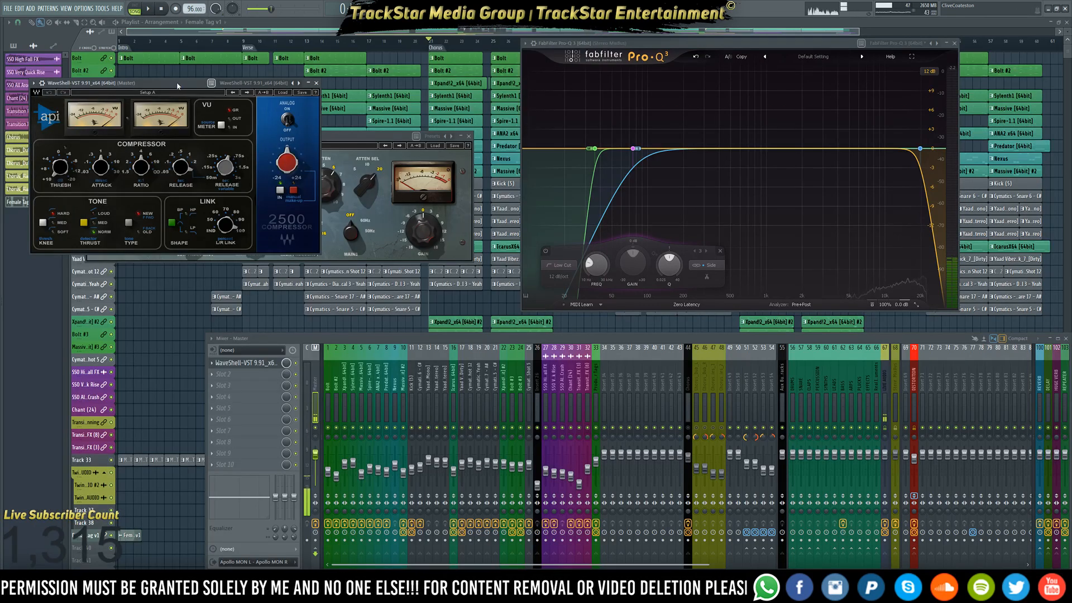
{"action": "left_click_drag", "start_coordinate": [179, 88], "coordinate": [753, 122]}
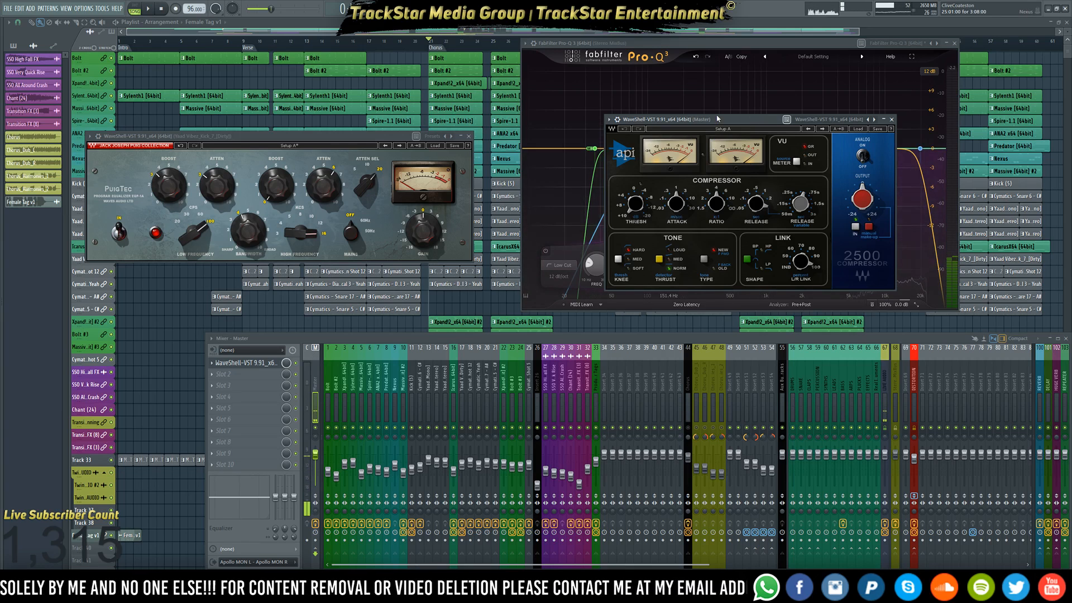
{"action": "left_click_drag", "start_coordinate": [719, 118], "coordinate": [750, 113]}
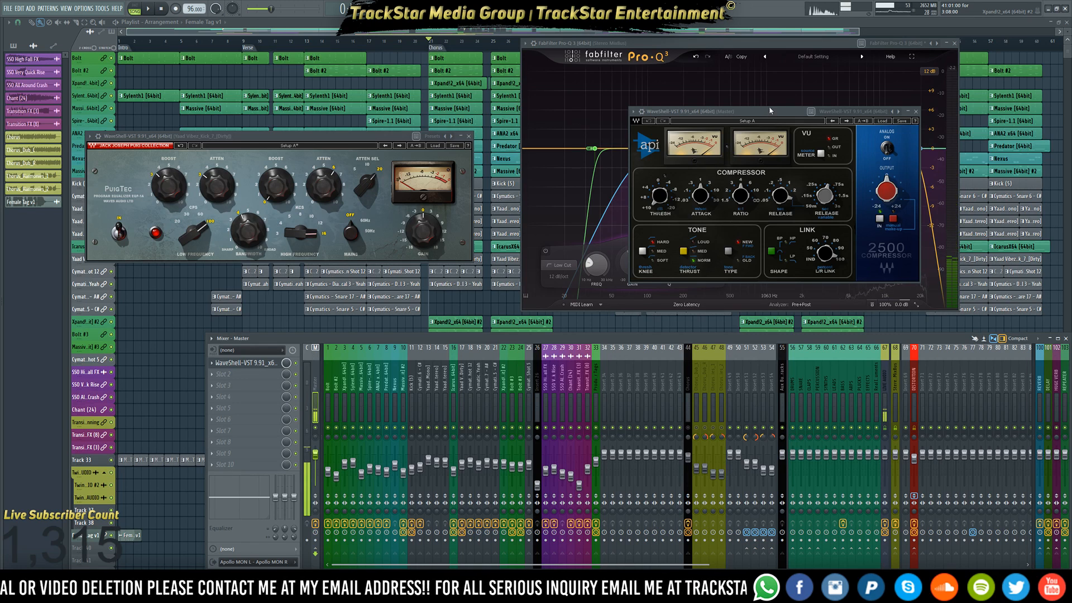
{"action": "left_click_drag", "start_coordinate": [768, 113], "coordinate": [725, 103]}
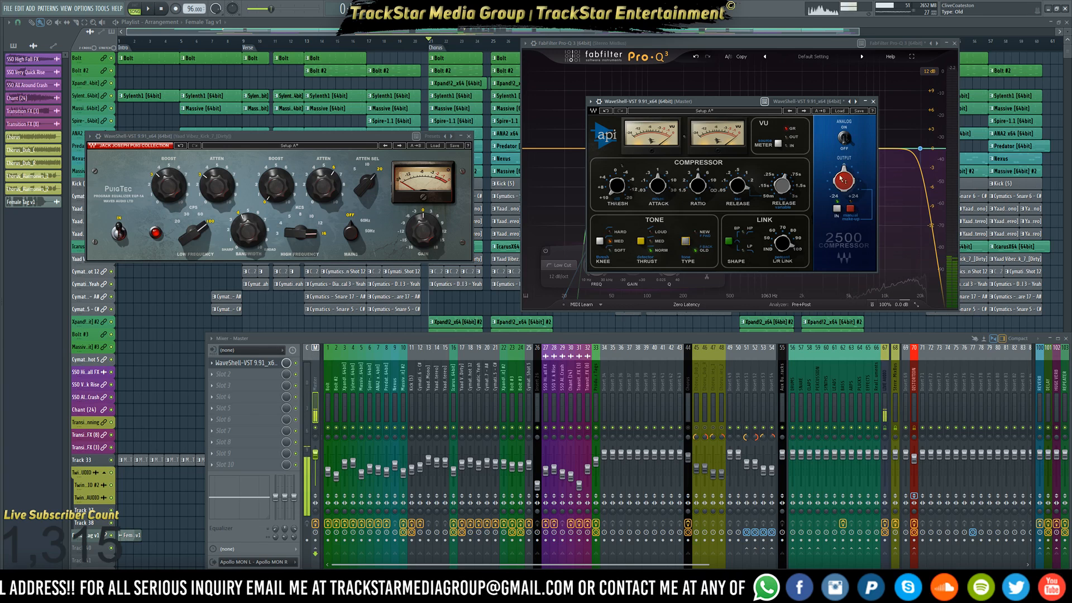
Set the API-2500's variable release to 0.05, its main release to 0.05 s and its attack to 10 ms
{"action": "left_click", "coordinate": [783, 190]}
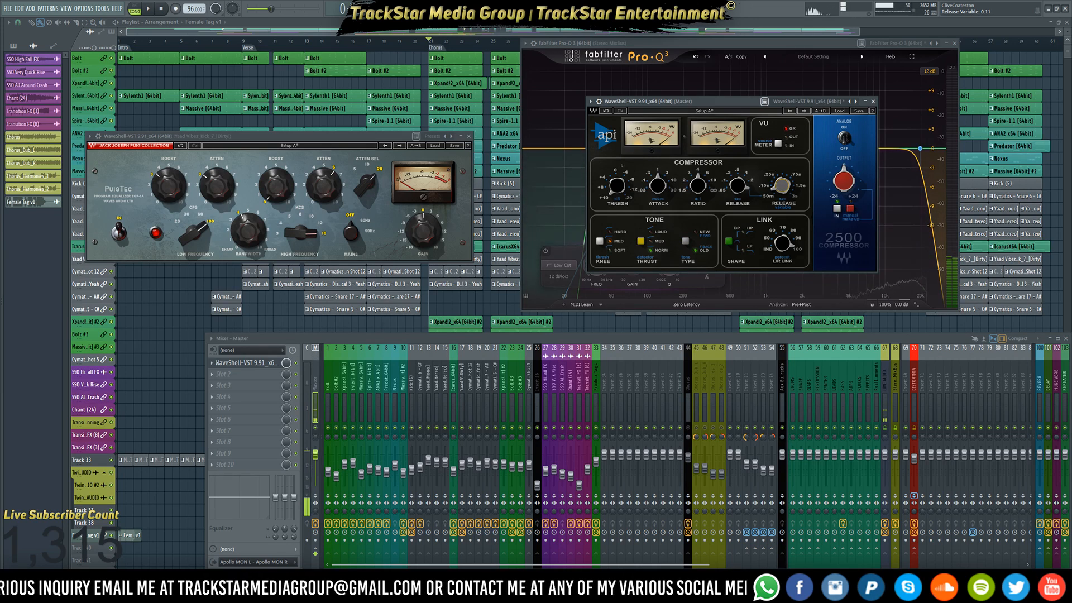
{"action": "left_click_drag", "start_coordinate": [783, 189], "coordinate": [782, 203]}
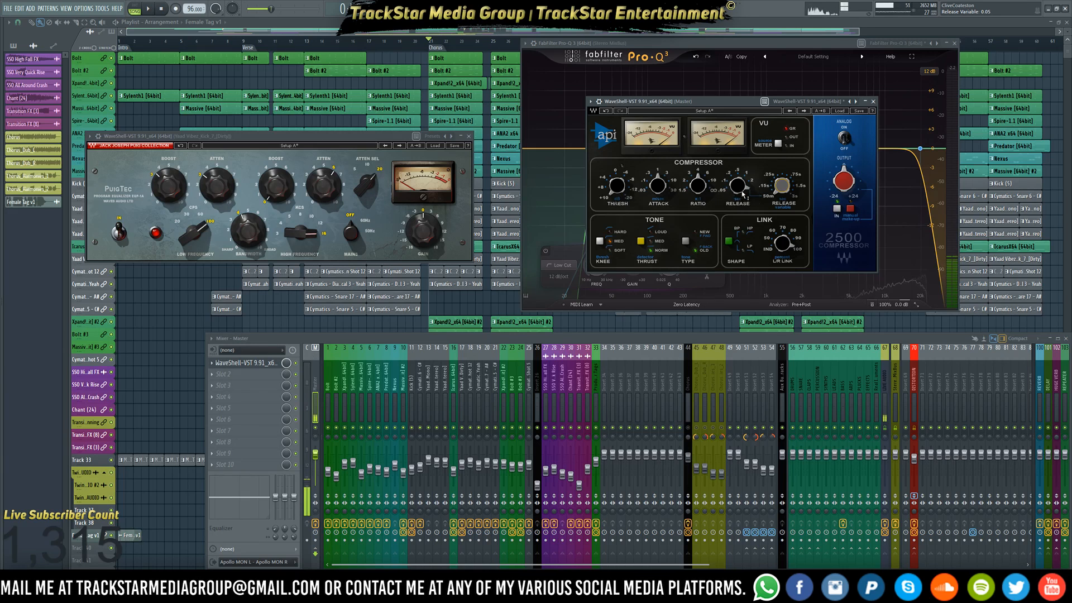
{"action": "left_click_drag", "start_coordinate": [740, 194], "coordinate": [740, 191]}
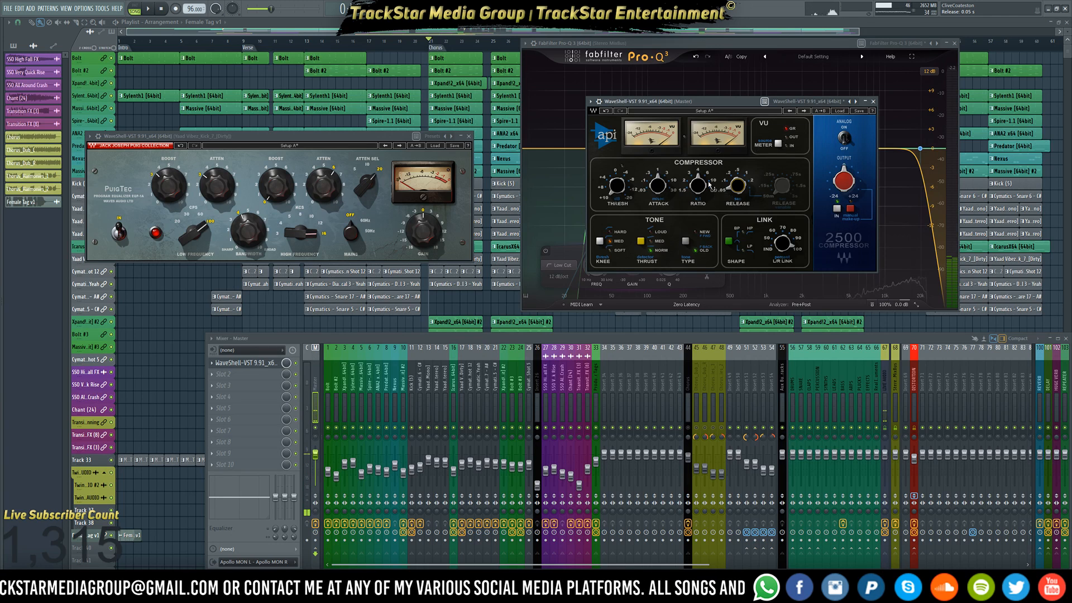
{"action": "left_click_drag", "start_coordinate": [657, 185], "coordinate": [658, 190]}
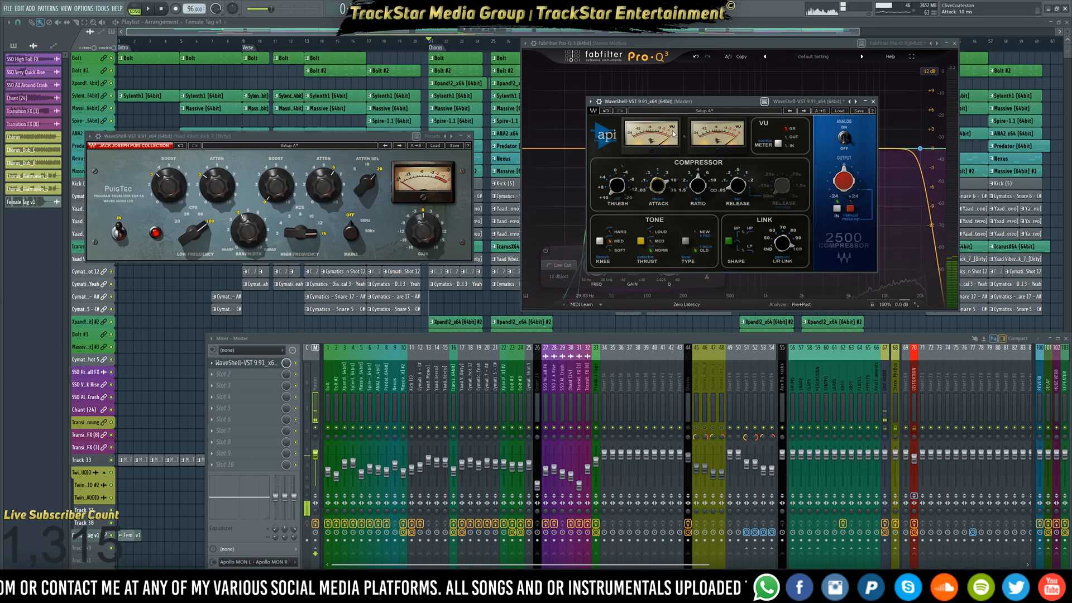
Set the API-2500 threshold to 8.01 dB during playback, and replay the chorus to check the compression
{"action": "key", "text": "space"}
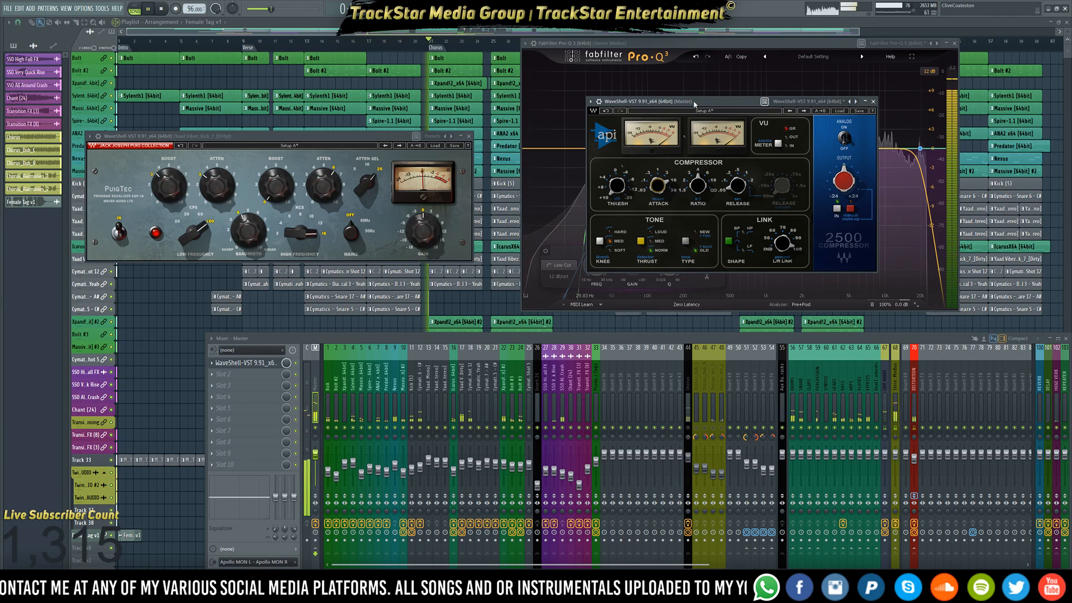
{"action": "left_click_drag", "start_coordinate": [614, 188], "coordinate": [614, 182]}
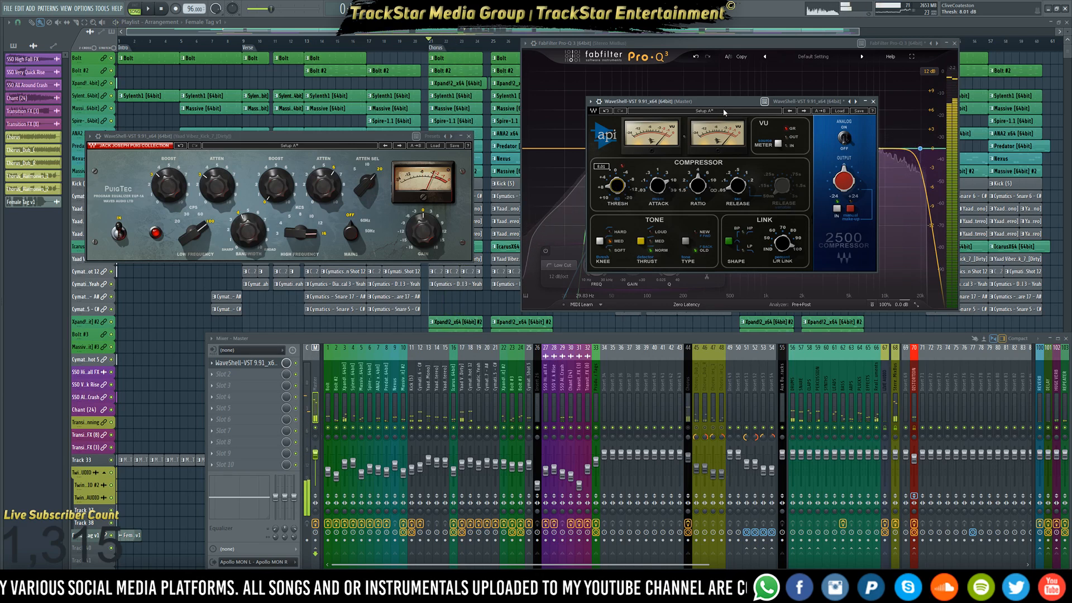
{"action": "left_click_drag", "start_coordinate": [749, 110], "coordinate": [695, 102]}
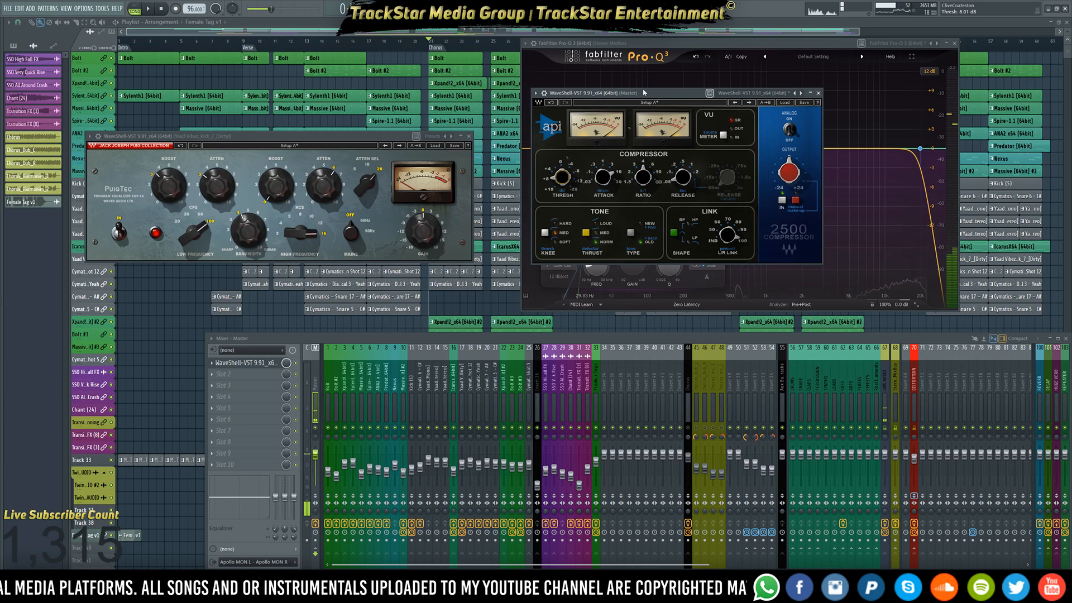
{"action": "left_click_drag", "start_coordinate": [673, 96], "coordinate": [724, 103]}
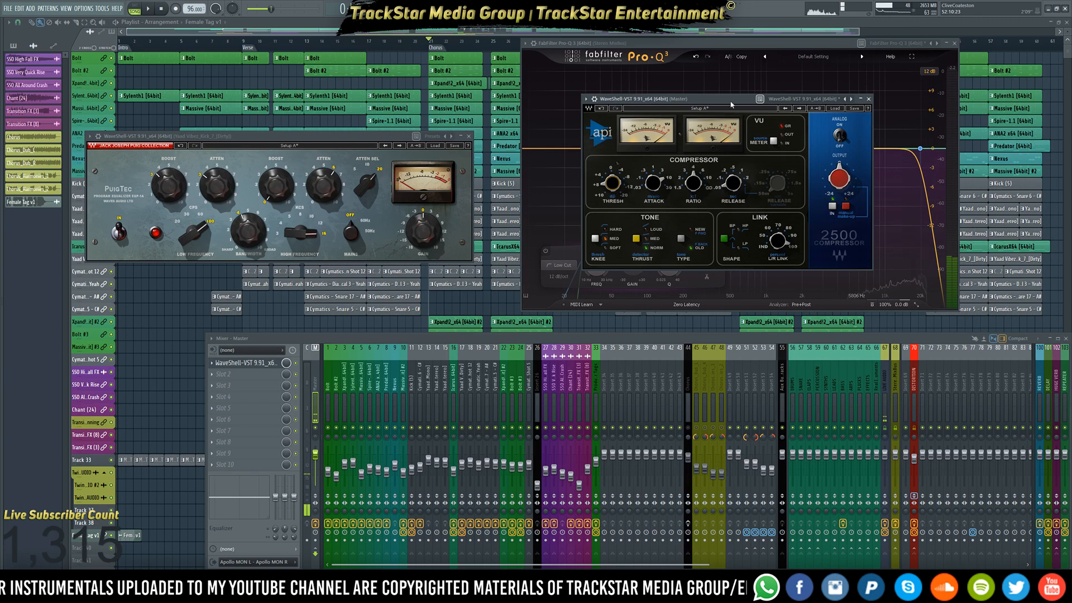
{"action": "left_click_drag", "start_coordinate": [730, 104], "coordinate": [725, 103]}
{"action": "key", "text": "space"}
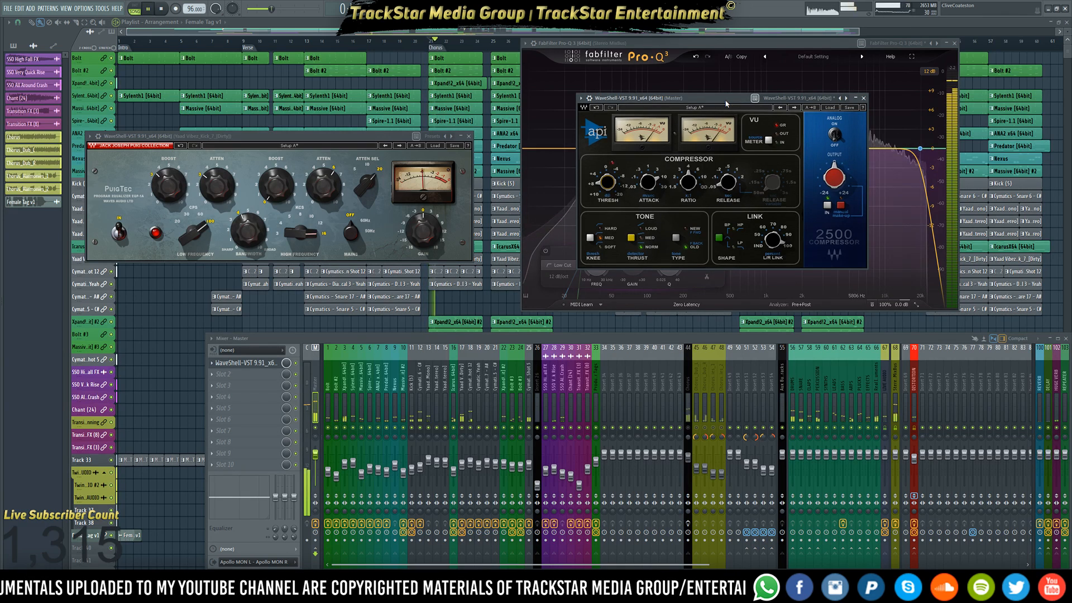
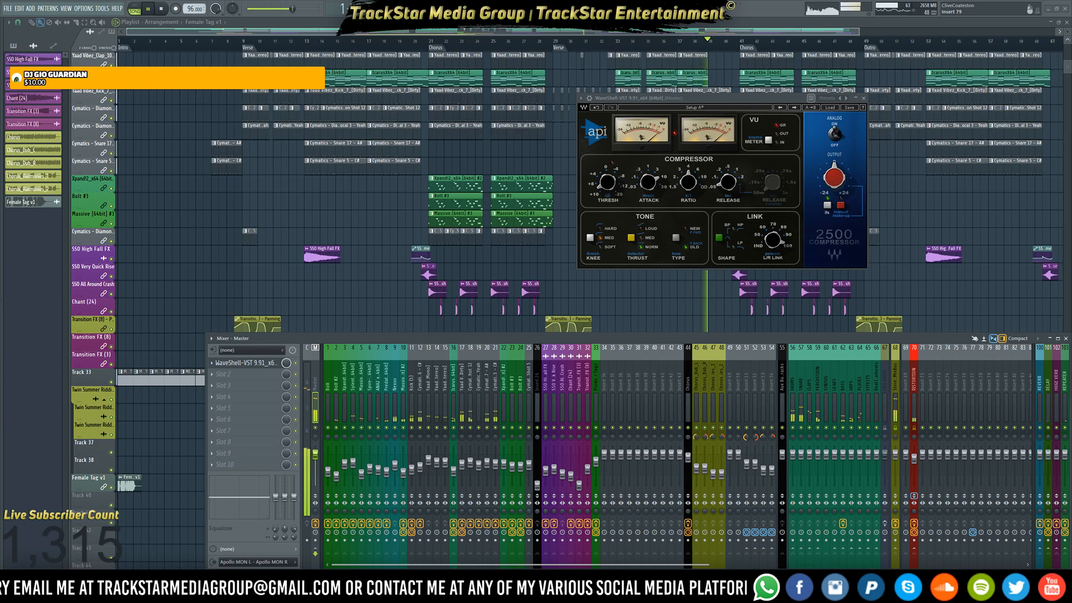
Capture the YouTube live dashboard and chat windows with FastStone Capture and save the image to the Desktop as a PNG
{"action": "left_click", "coordinate": [1007, 592]}
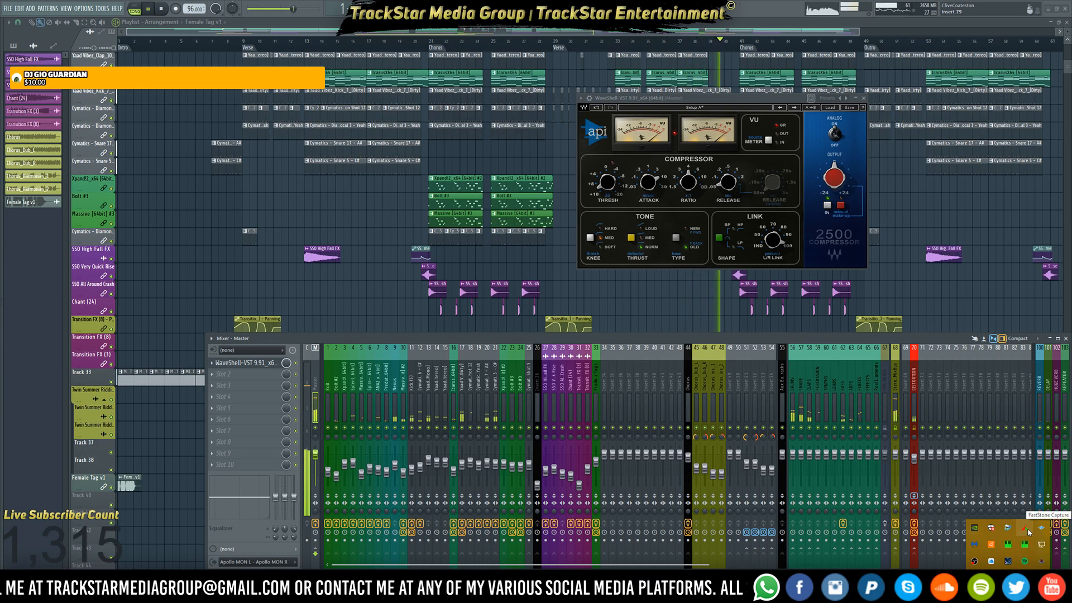
{"action": "left_click", "coordinate": [1027, 530]}
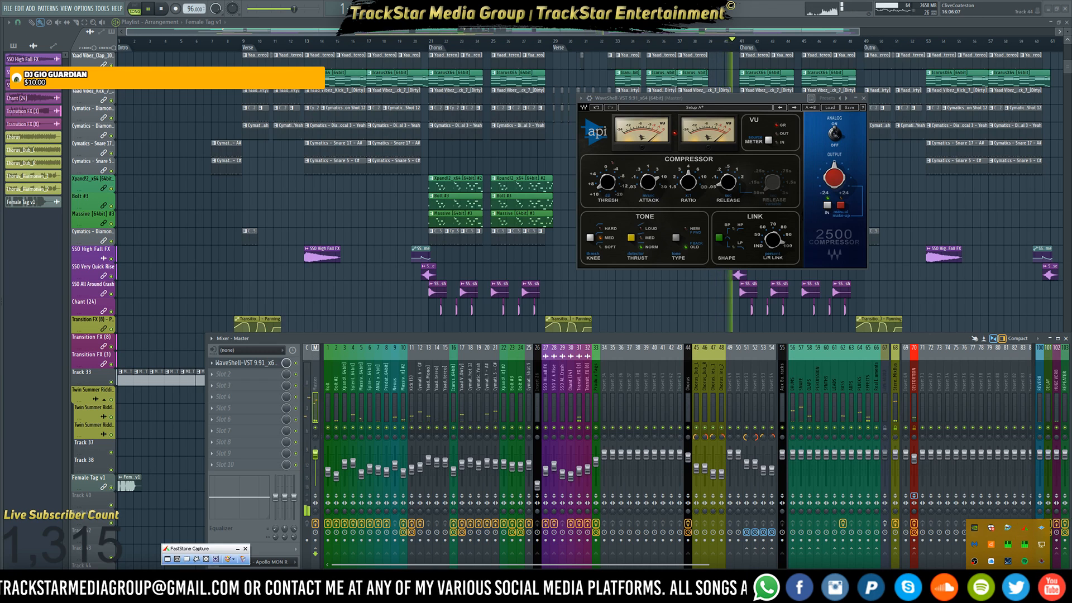
{"action": "left_click", "coordinate": [195, 560]}
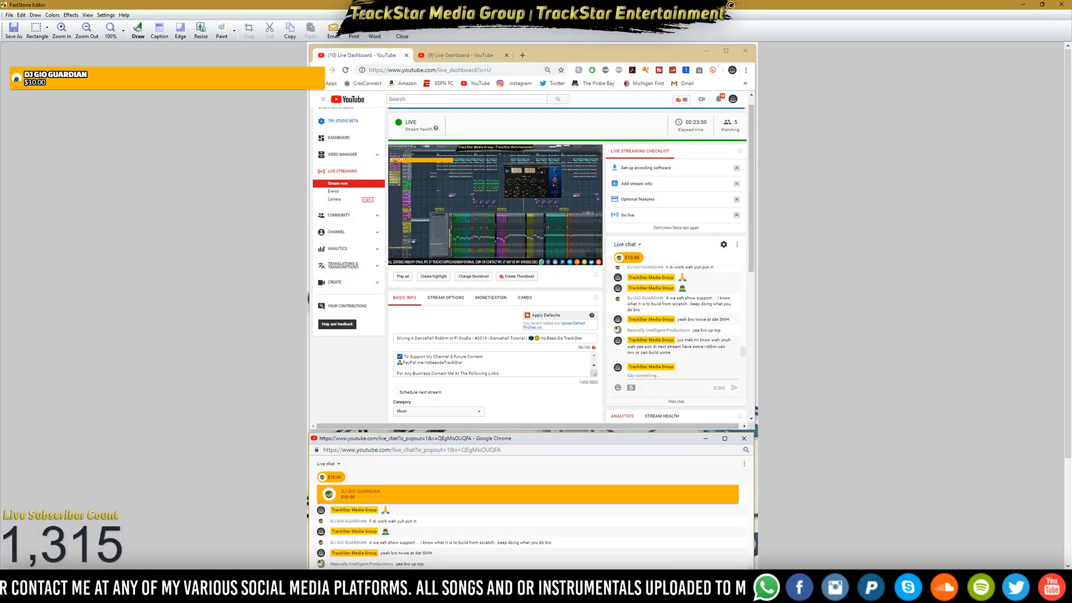
{"action": "left_click_drag", "start_coordinate": [305, 4], "coordinate": [1071, 33]}
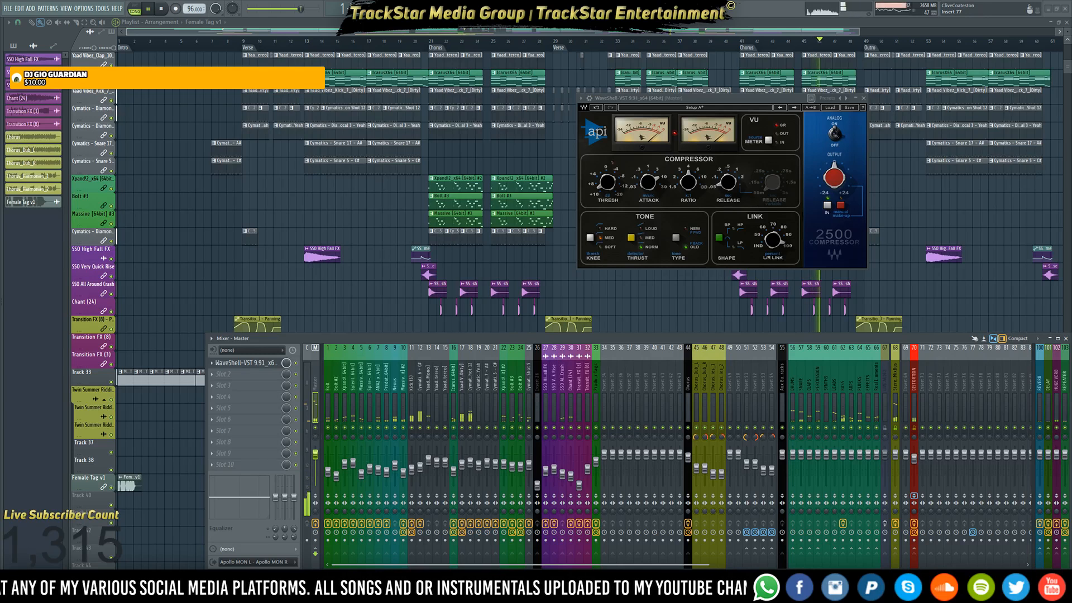
{"action": "key", "text": "ctrl+s"}
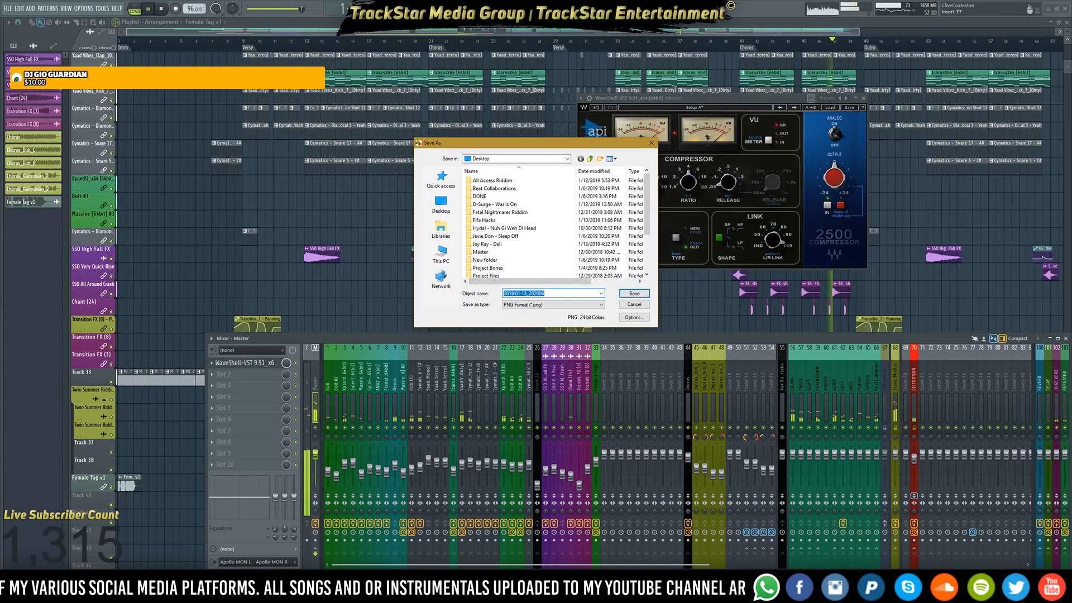
{"action": "key", "text": "Return"}
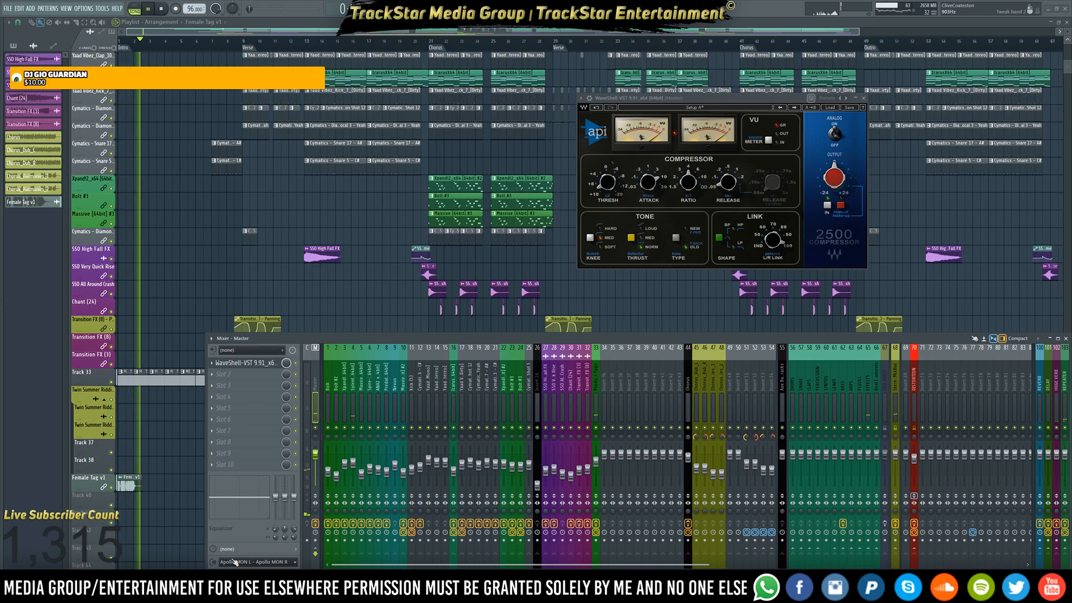
Close the open windows and show the channel rack filtered to the unsorted channels
{"action": "key", "text": "alt+F8"}
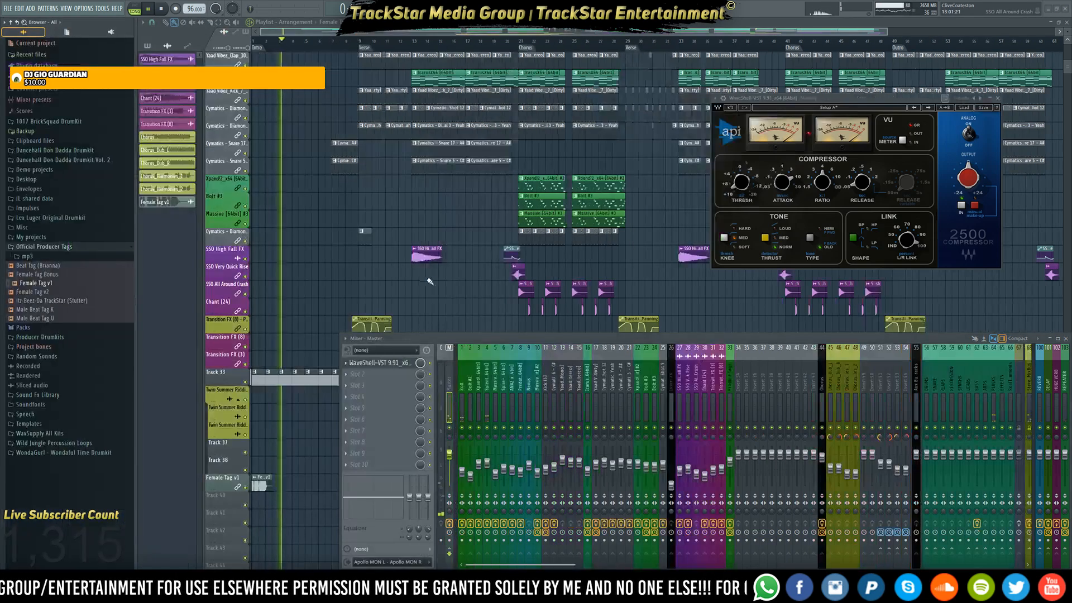
{"action": "key", "text": "F12"}
{"action": "key", "text": "alt+F8"}
{"action": "key", "text": "F6"}
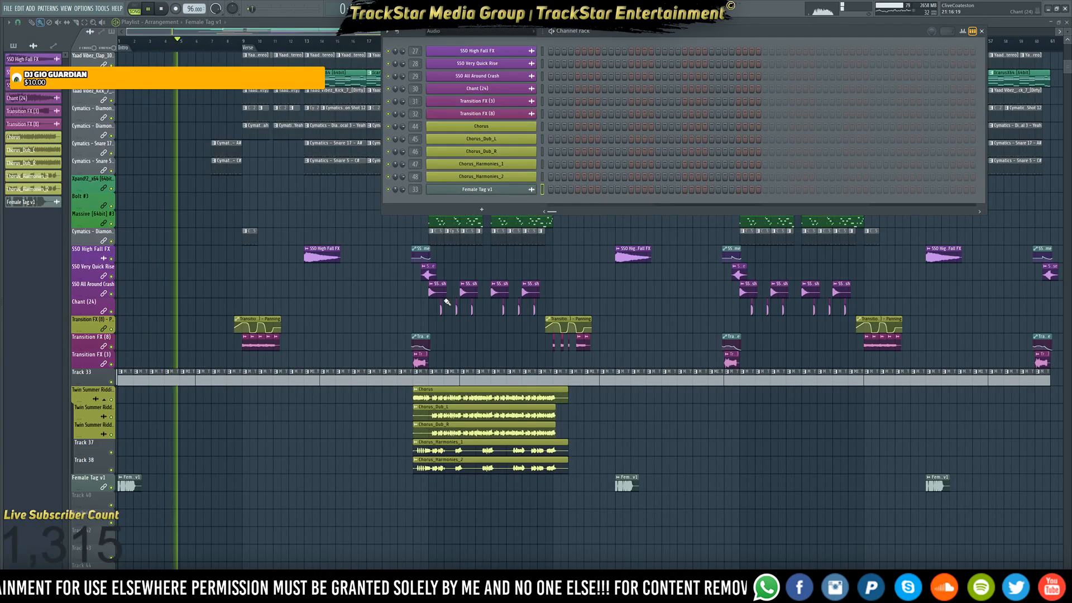
{"action": "key", "text": "Page_Up"}
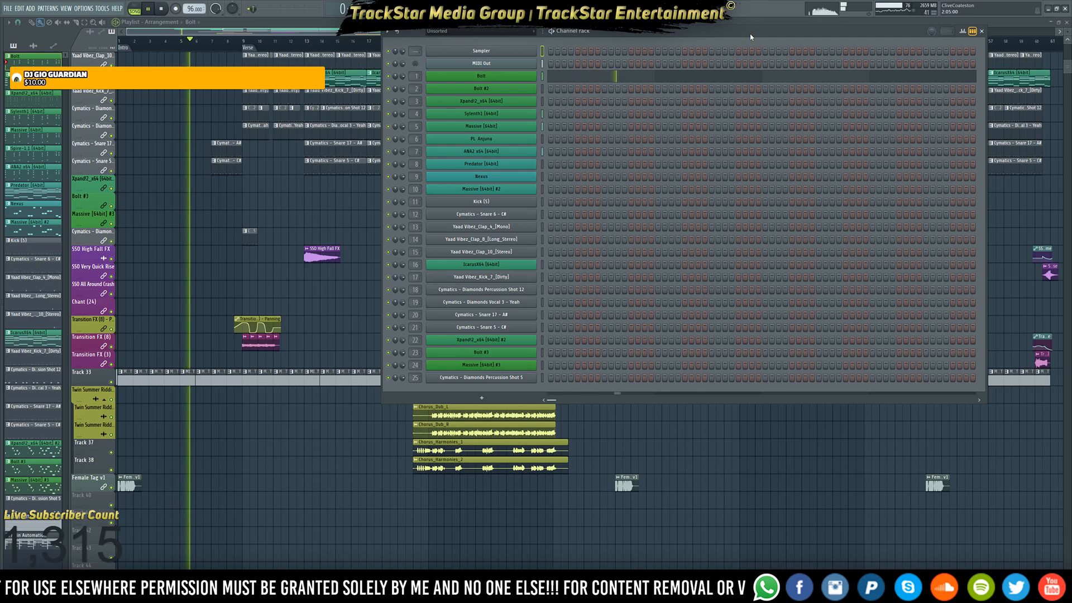
Step through the project's patterns down to Main Automation, examining their contents in the channel rack
{"action": "key", "text": "Down"}
{"action": "key", "text": "Down"}
{"action": "key", "text": "Down"}
{"action": "key", "text": "Down"}
{"action": "key", "text": "Down"}
{"action": "key", "text": "Down"}
{"action": "key", "text": "Down"}
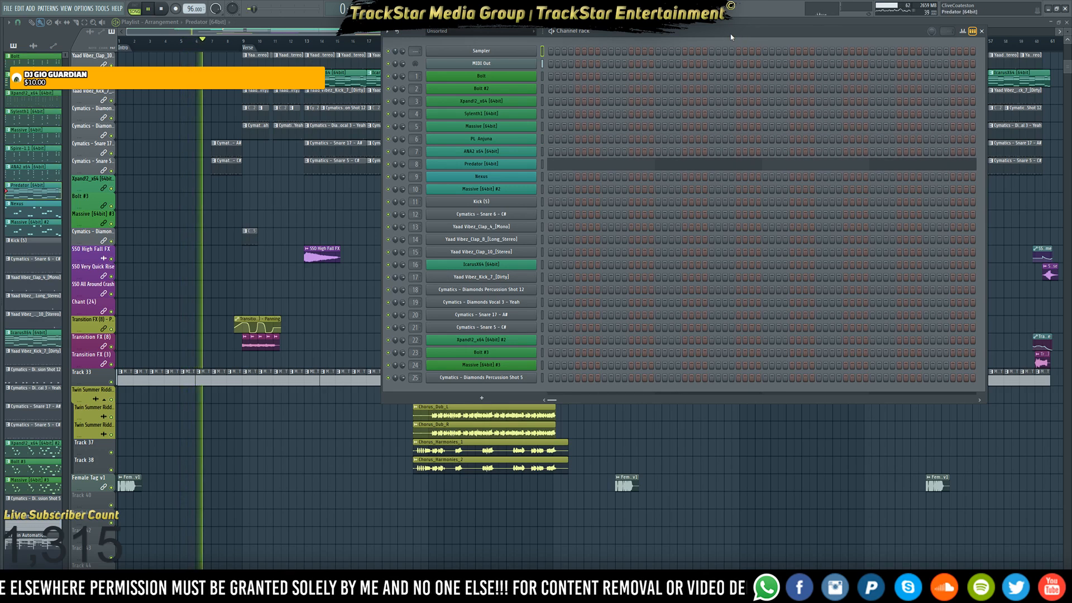
{"action": "key", "text": "Down"}
{"action": "key", "text": "Down"}
{"action": "key", "text": "Down"}
{"action": "key", "text": "Down"}
{"action": "key", "text": "Down"}
{"action": "key", "text": "Down"}
{"action": "key", "text": "Down"}
{"action": "key", "text": "Down"}
{"action": "key", "text": "Down"}
{"action": "key", "text": "Down"}
{"action": "key", "text": "Down"}
{"action": "key", "text": "Down"}
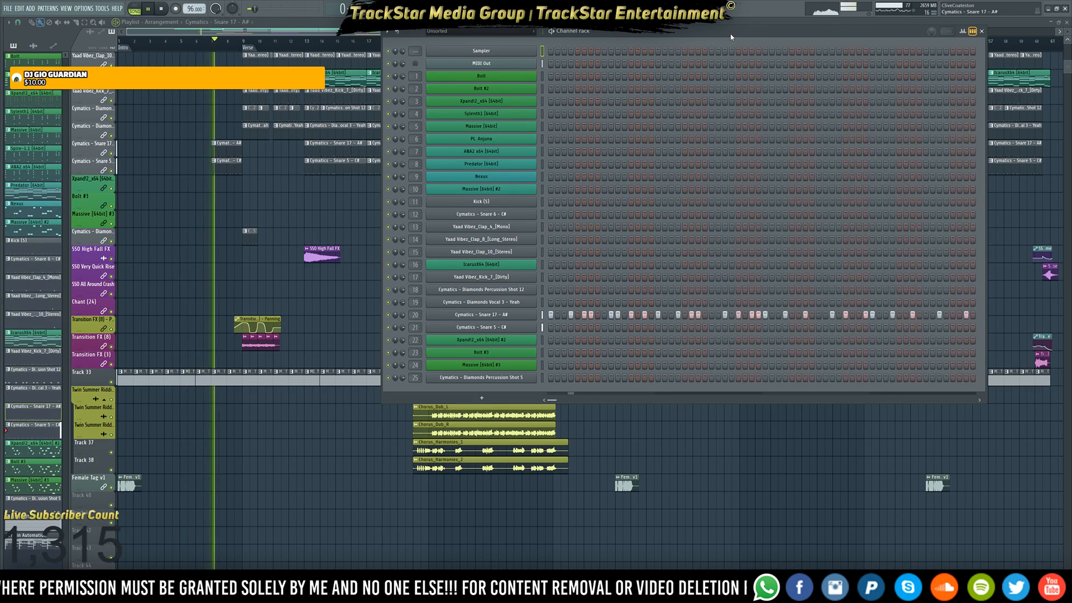
{"action": "key", "text": "Down"}
{"action": "key", "text": "Down"}
{"action": "key", "text": "Down"}
{"action": "key", "text": "Down"}
{"action": "key", "text": "Down"}
{"action": "key", "text": "Down"}
{"action": "key", "text": "Down"}
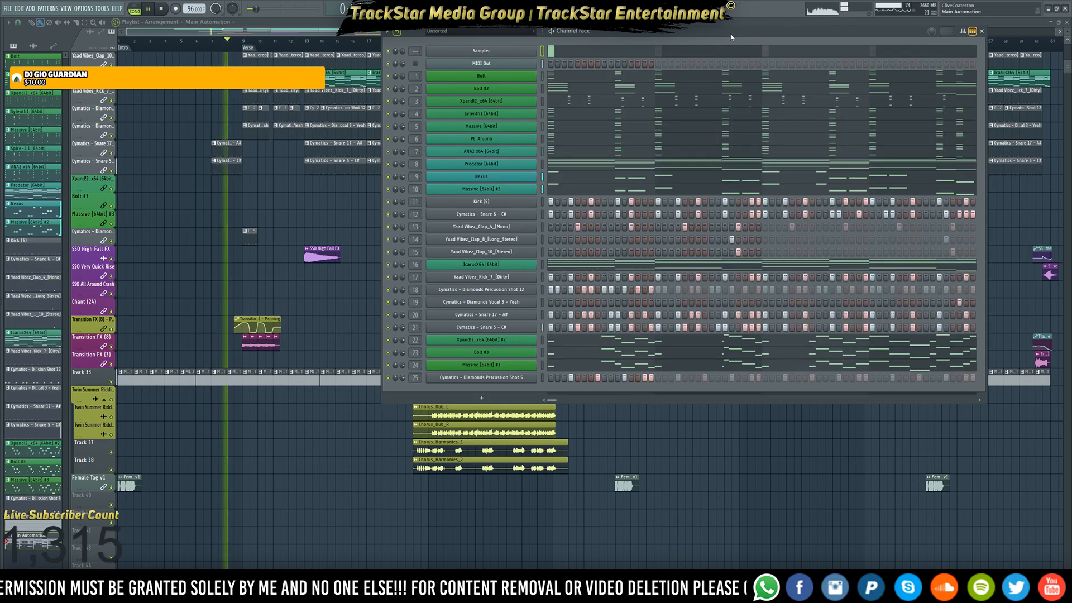
Show the mixer alongside the channel rack, and move the channel rack clear of the playlist's opening sections
{"action": "key", "text": "F9"}
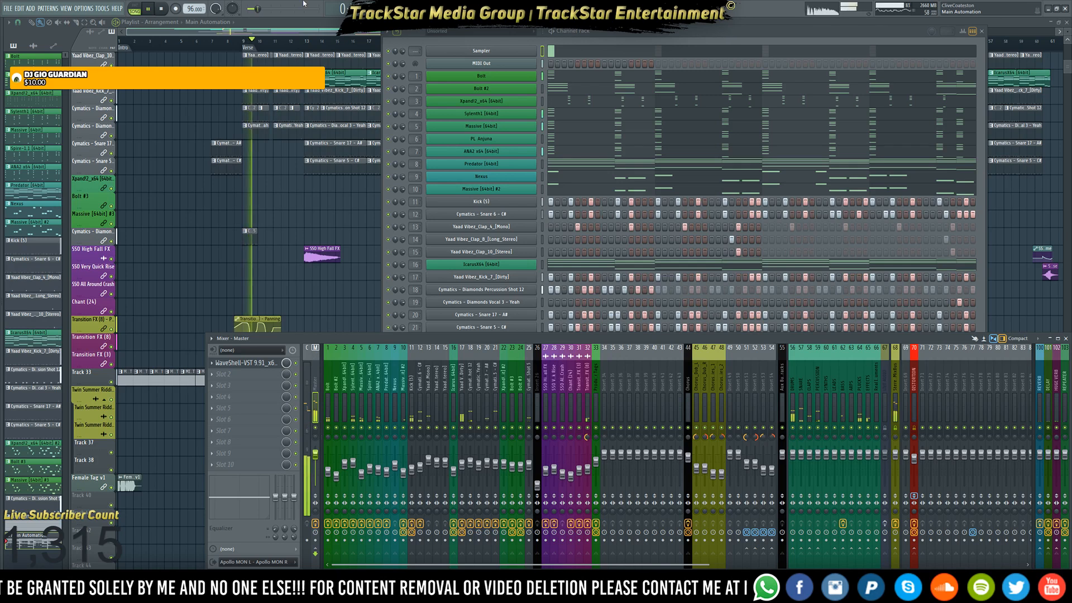
{"action": "key", "text": "alt+F8"}
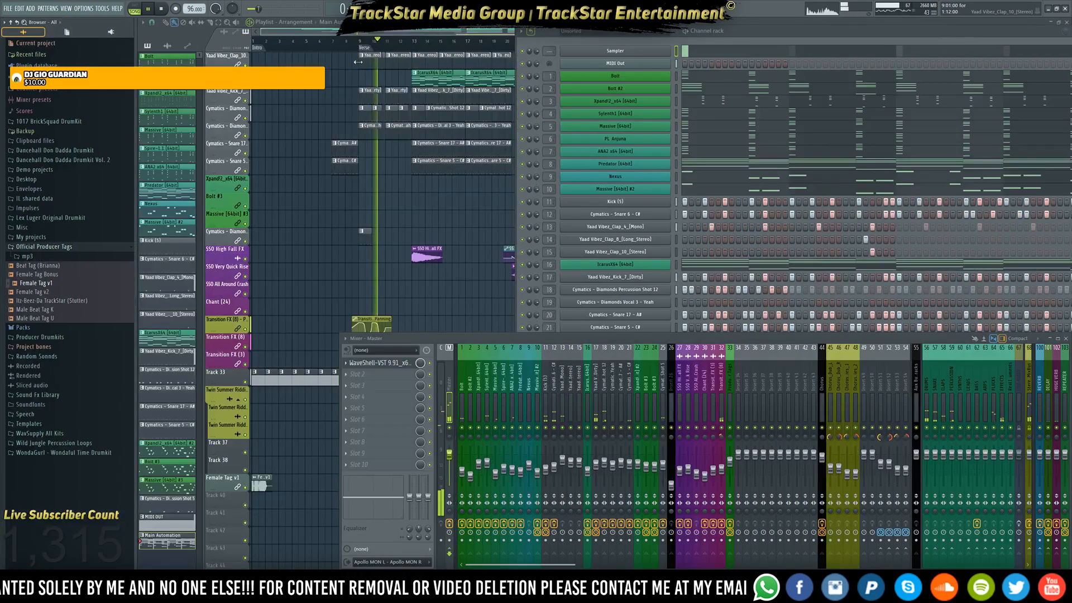
{"action": "key", "text": "alt+F8"}
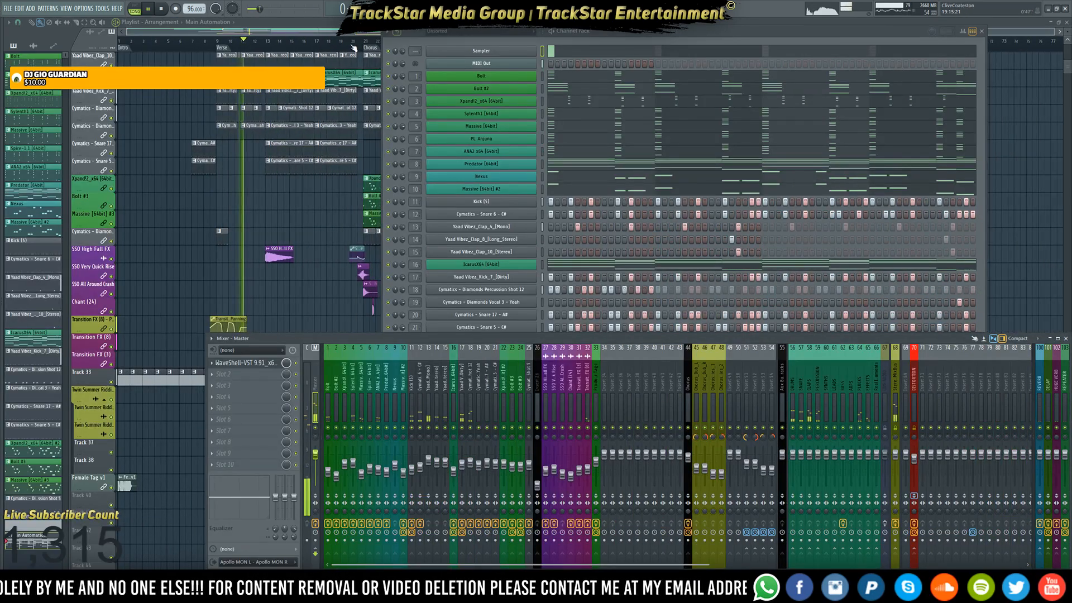
{"action": "left_click_drag", "start_coordinate": [709, 34], "coordinate": [793, 28]}
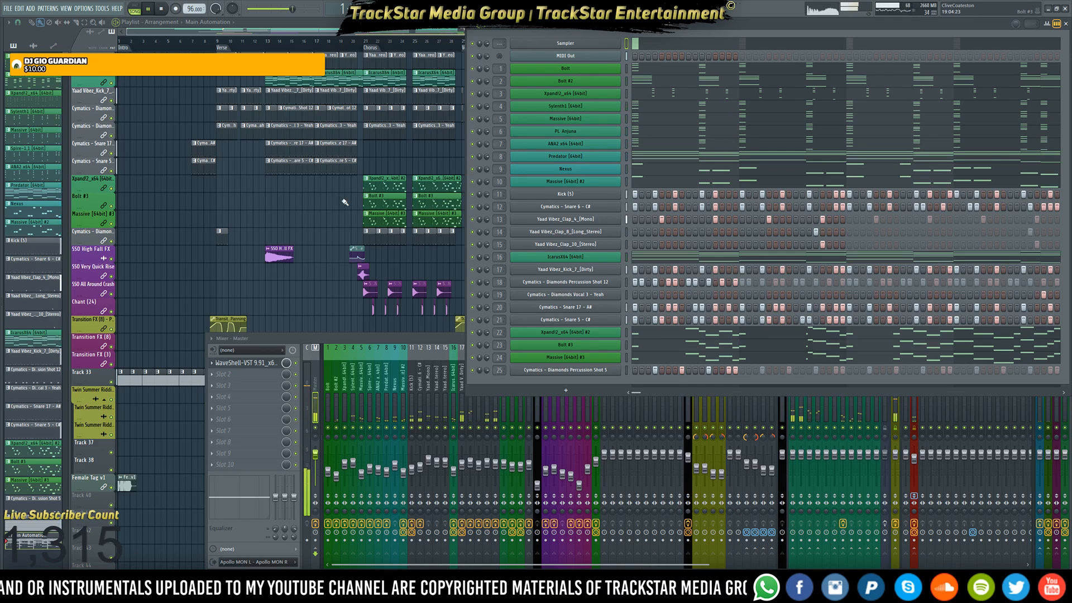
Bring the mixer in front of the channel rack and show the effect chain of the LIVE AUDIO track
{"action": "key", "text": "alt+F8"}
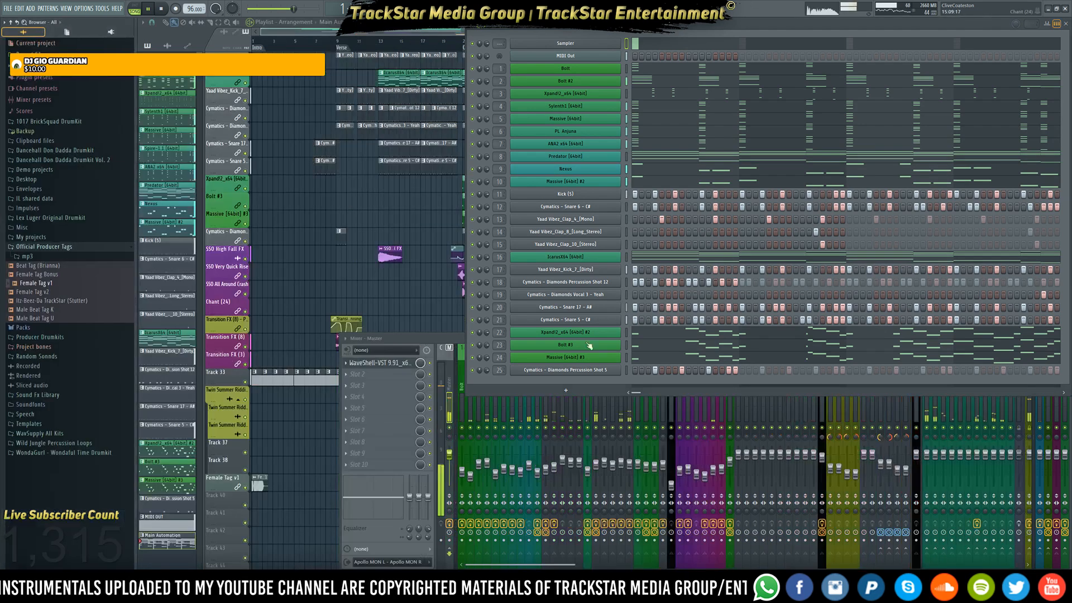
{"action": "left_click", "coordinate": [889, 405]}
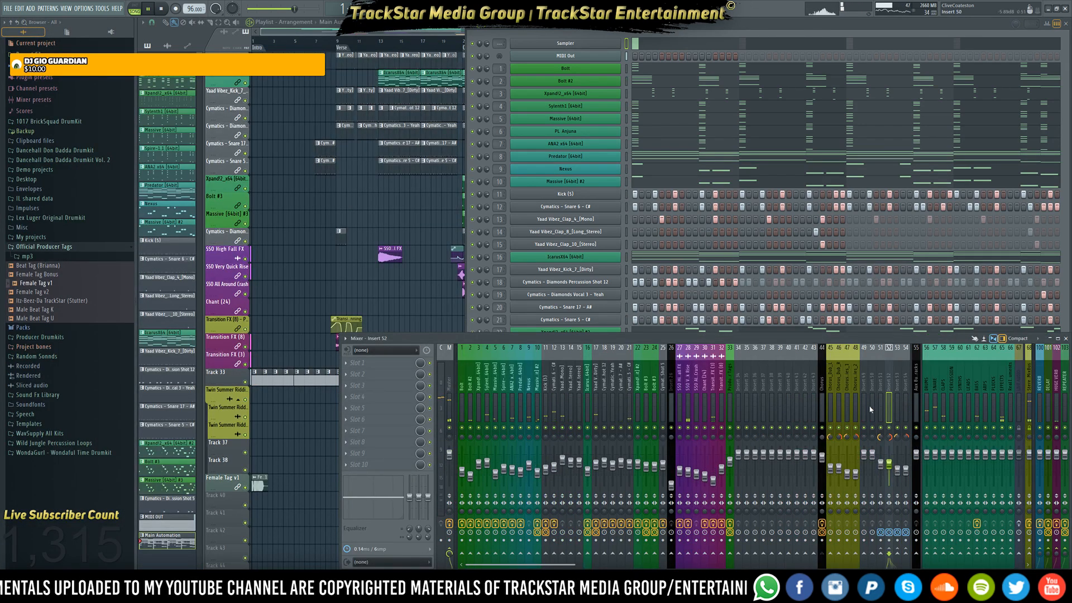
{"action": "key", "text": "alt+F8"}
{"action": "left_click", "coordinate": [885, 402]}
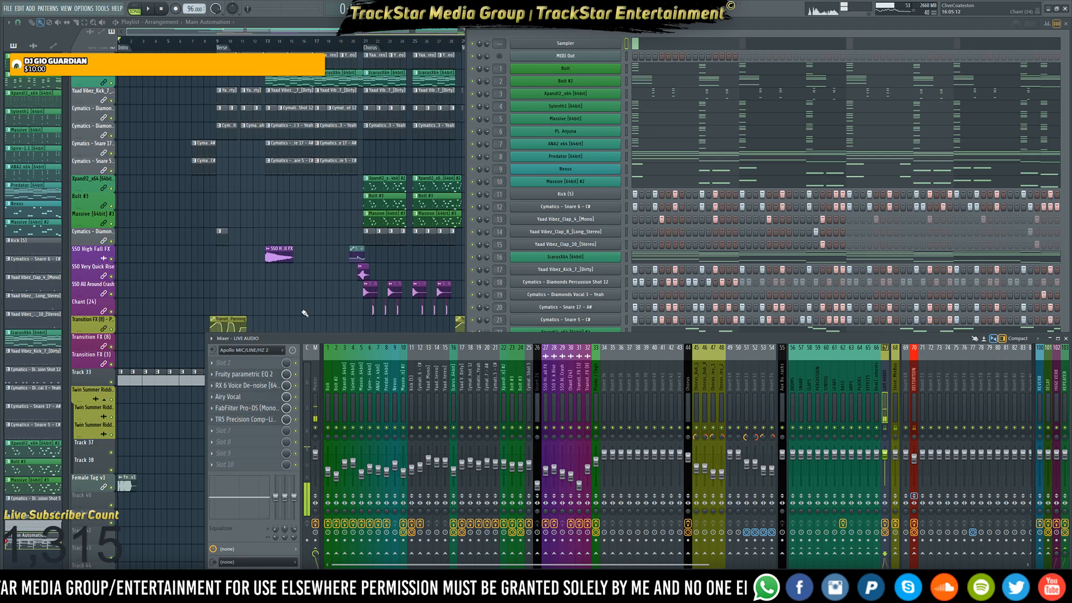
Close the channel rack and mixer, and examine the full arrangement in the playlist from the intro to the outro, including the chorus vocal tracks
{"action": "key", "text": "F12"}
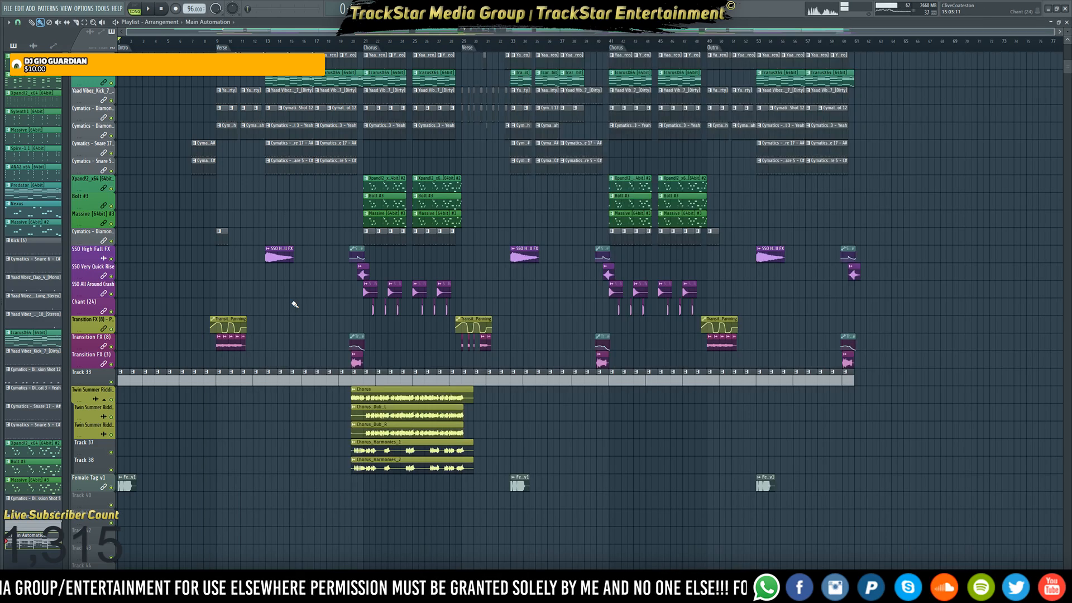
{"action": "right_click", "coordinate": [292, 302], "text": "ctrl"}
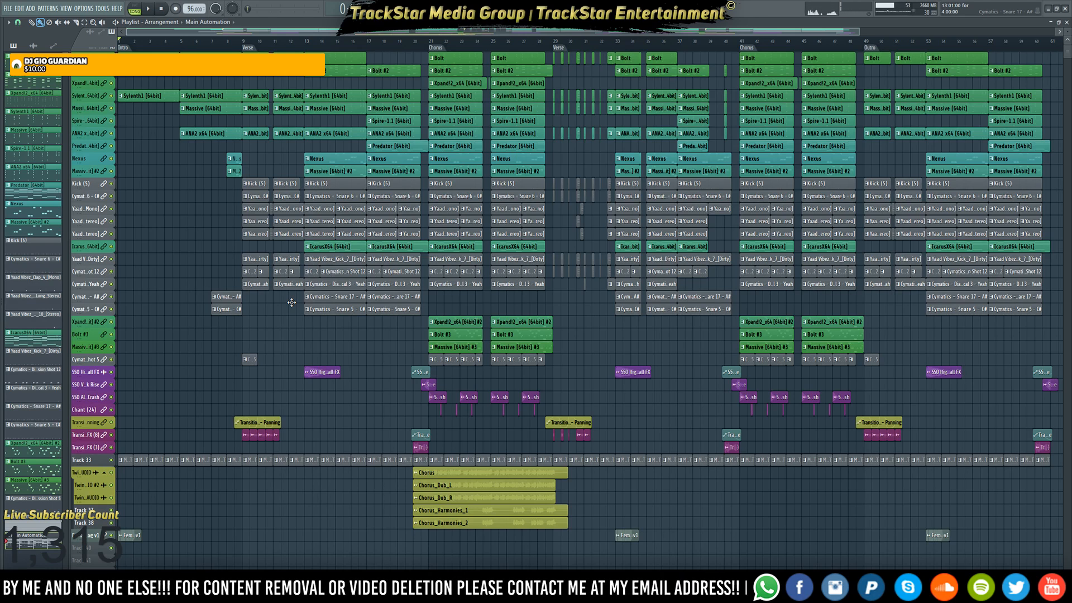
{"action": "right_click", "coordinate": [291, 302], "text": "ctrl"}
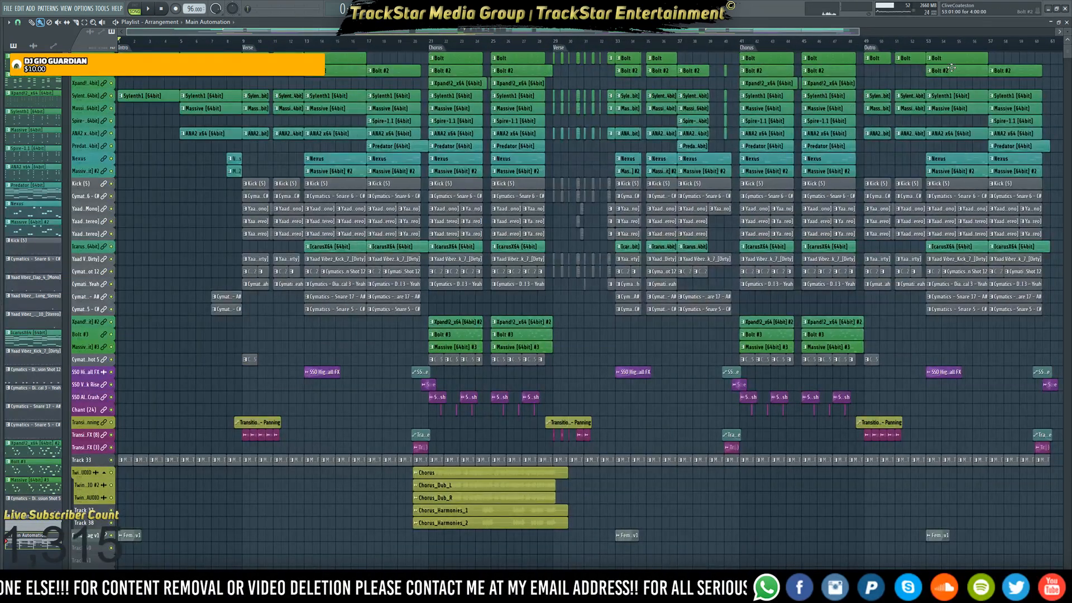
{"action": "left_click_drag", "start_coordinate": [1068, 31], "coordinate": [1068, 29]}
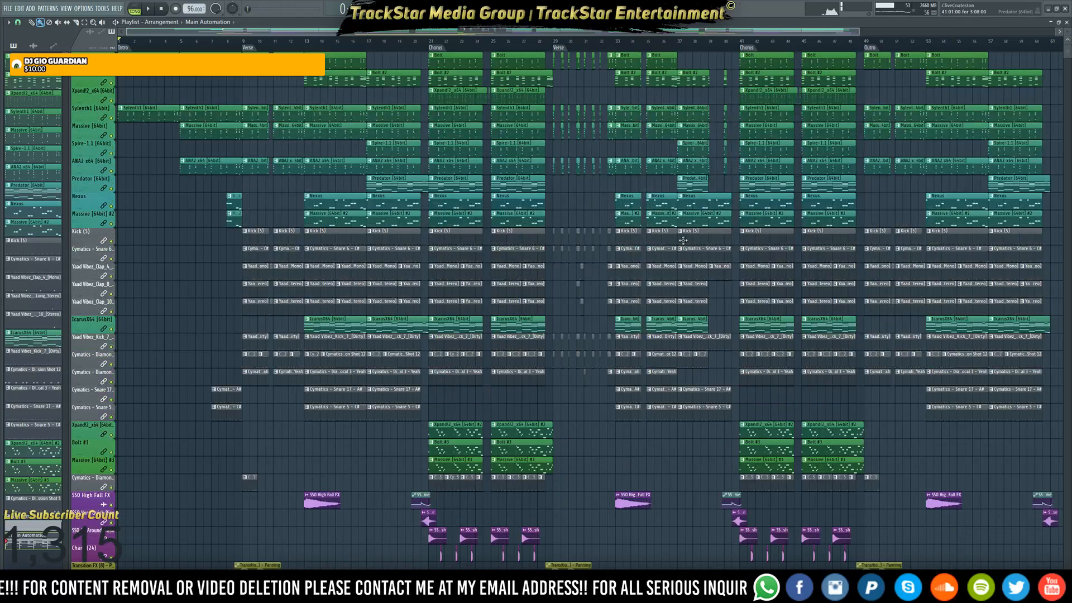
{"action": "scroll", "coordinate": [682, 461], "scroll_direction": "down", "scroll_amount": 4}
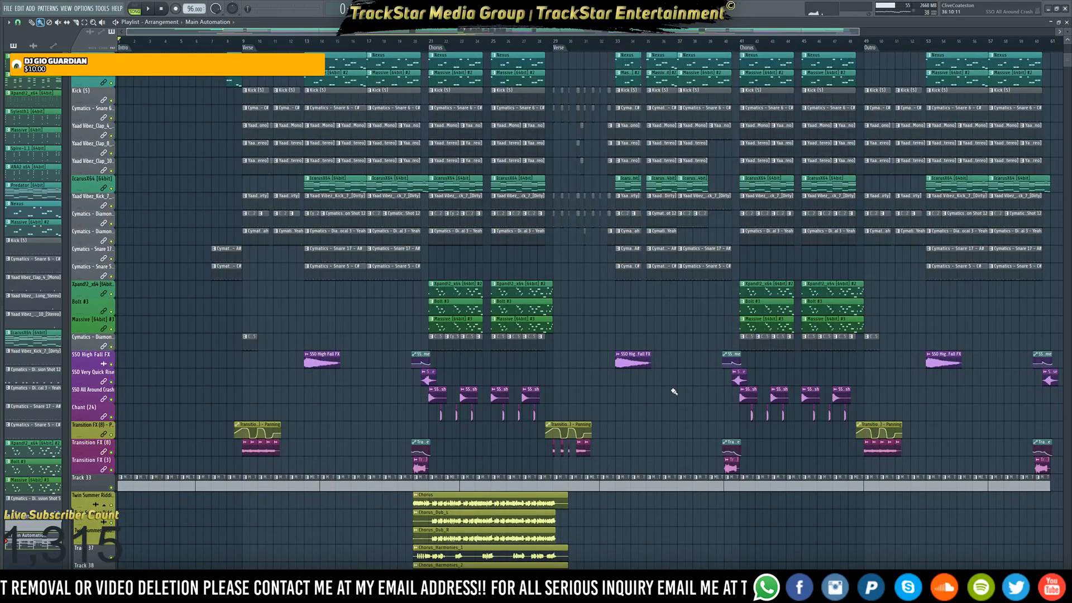
{"action": "scroll", "coordinate": [674, 392], "scroll_direction": "down", "scroll_amount": 2}
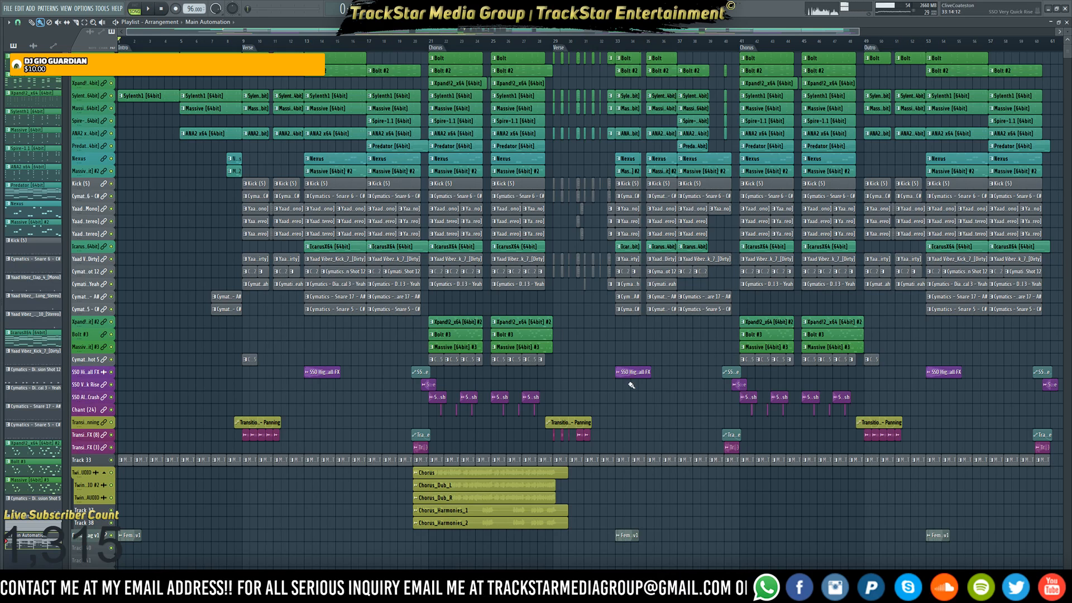
{"action": "scroll", "coordinate": [669, 407], "scroll_direction": "up", "scroll_amount": 2}
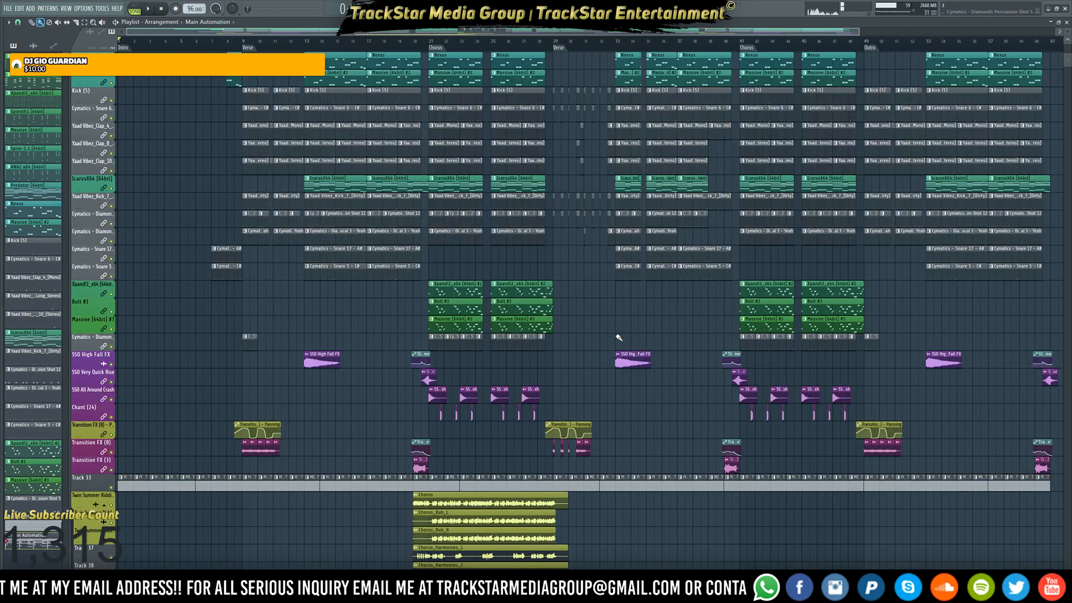
{"action": "scroll", "coordinate": [619, 337], "scroll_direction": "up", "scroll_amount": 5}
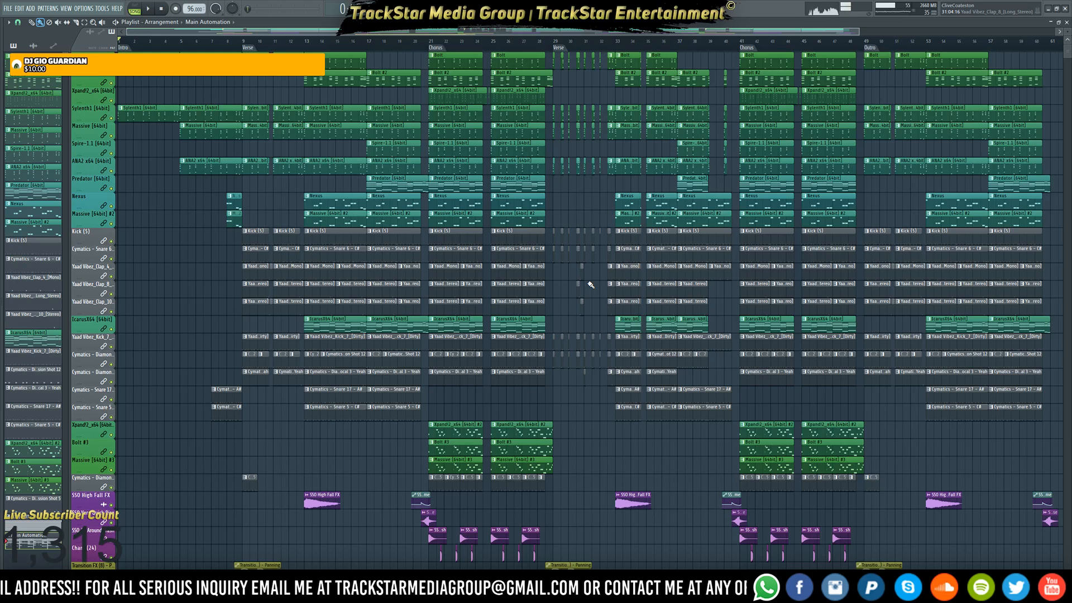
Play the song from the start and show the mixer over the playlist during playback
{"action": "key", "text": "space"}
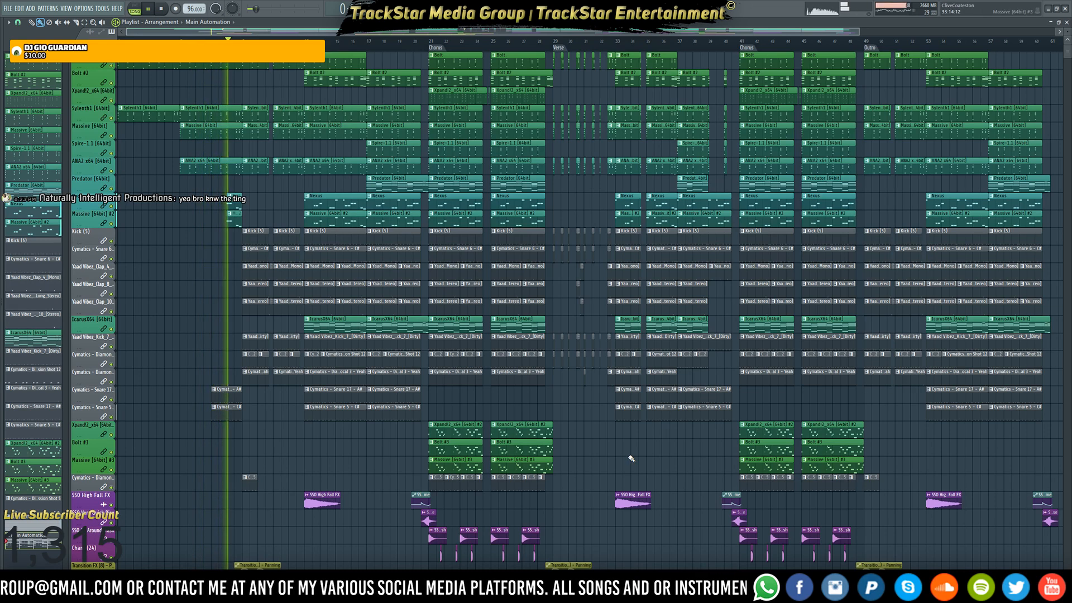
{"action": "key", "text": "F9"}
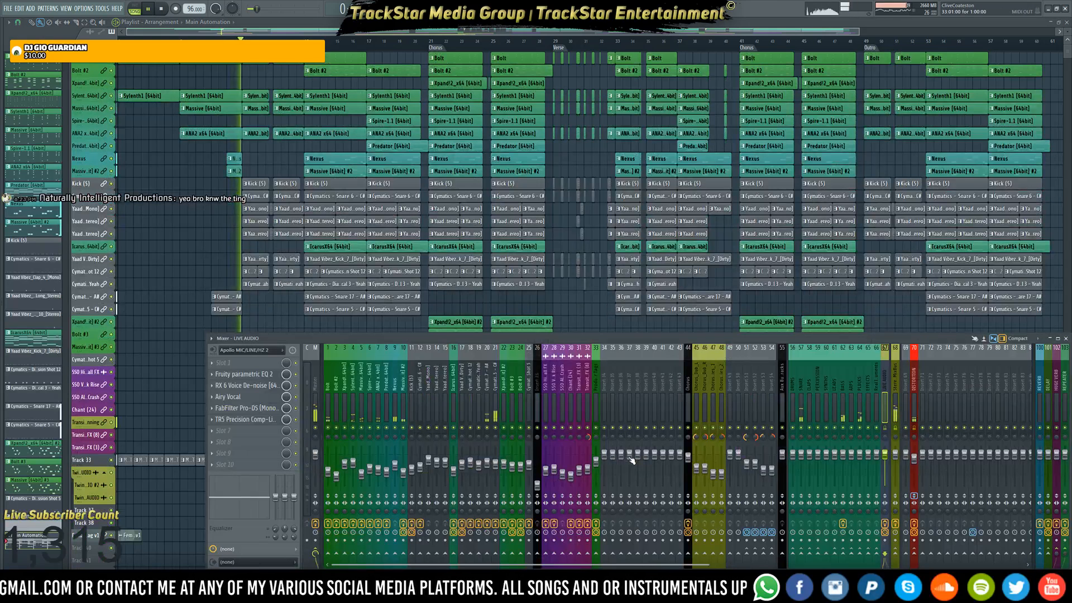